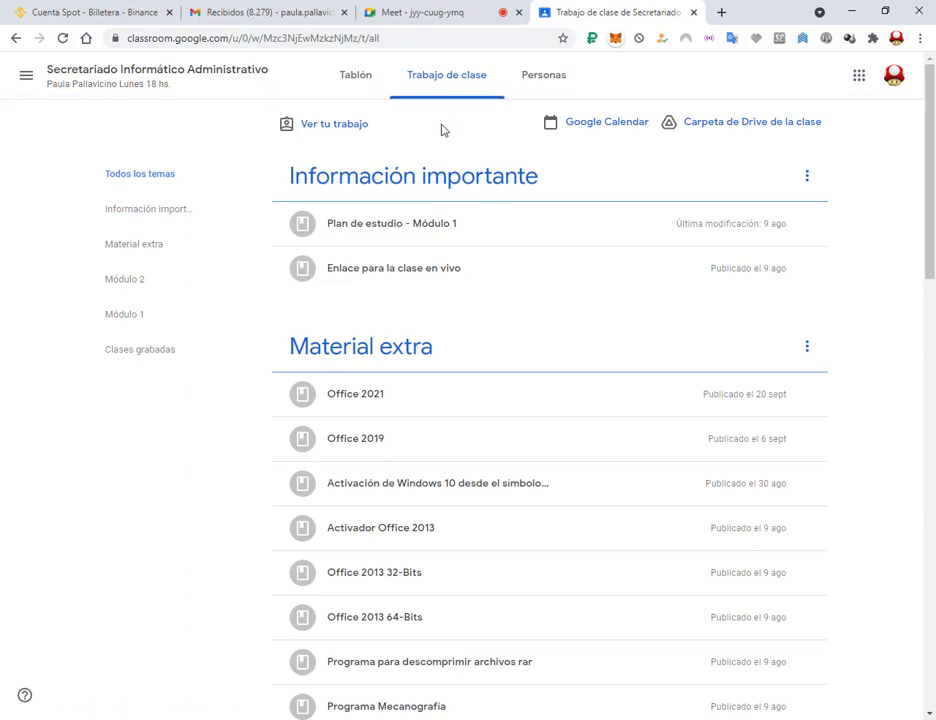
Step: Open the Clase 1 Drive folder attached to "Clase 1 - Introducción a Access" under Módulo 2
scroll(842, 386, down, 3)
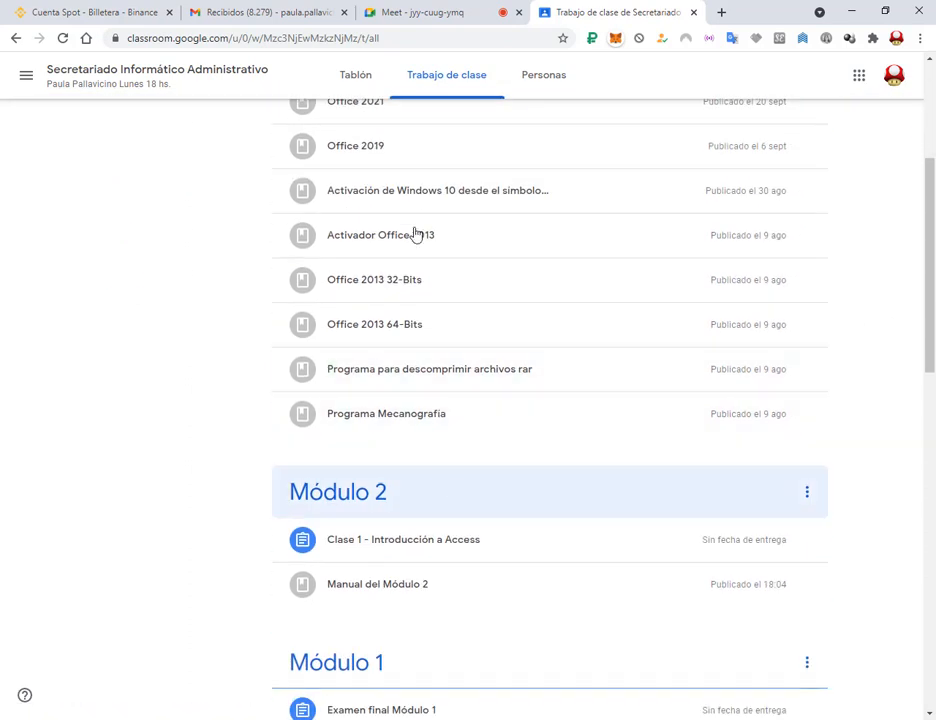
scroll(375, 505, down, 1)
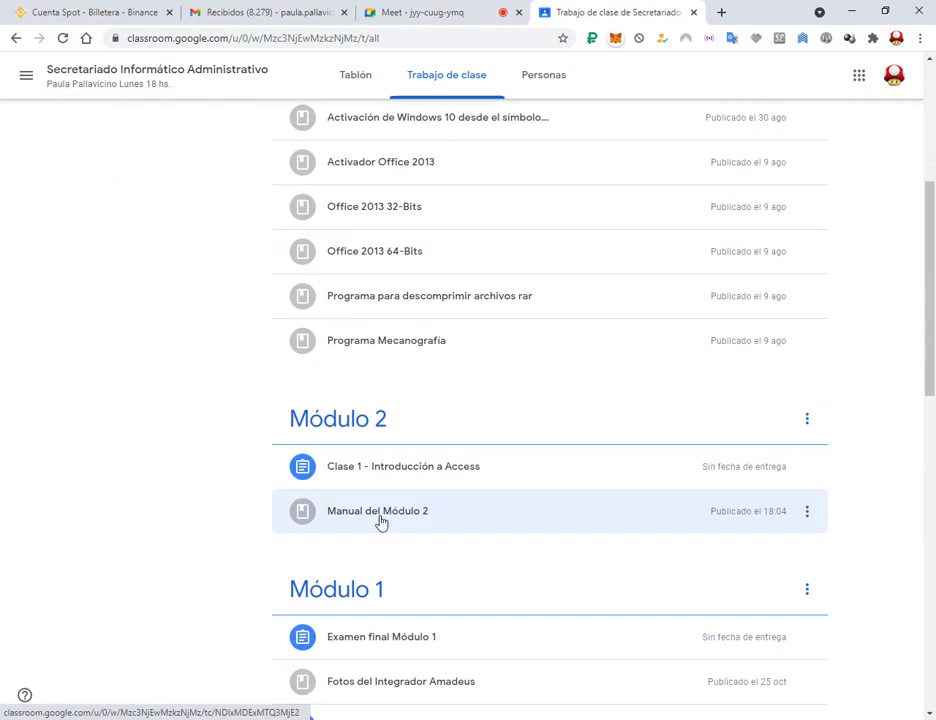
click(395, 520)
scroll(387, 489, down, 3)
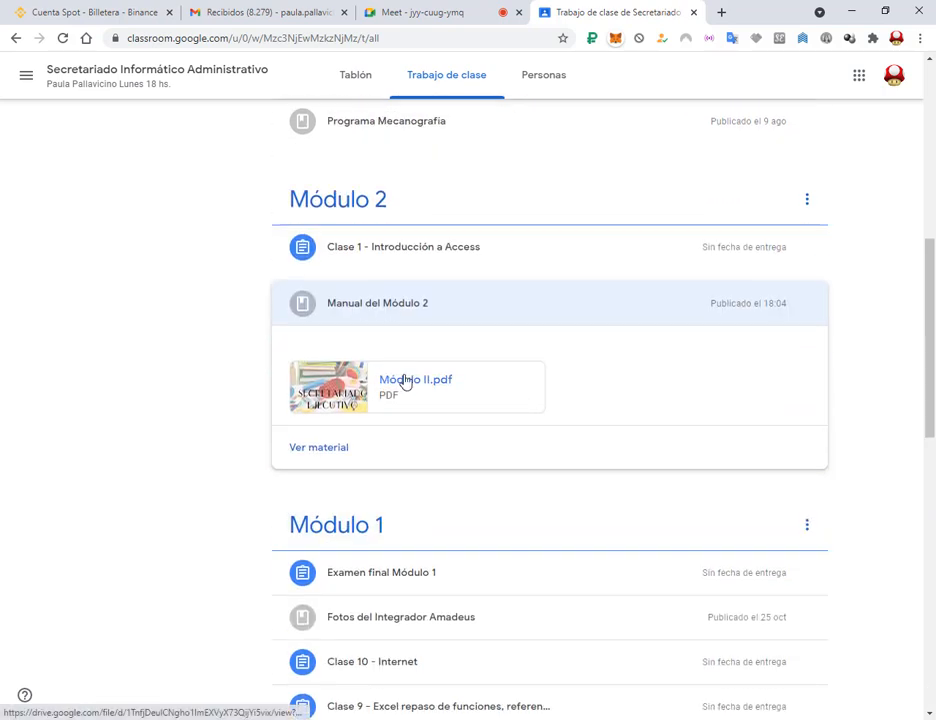
click(446, 264)
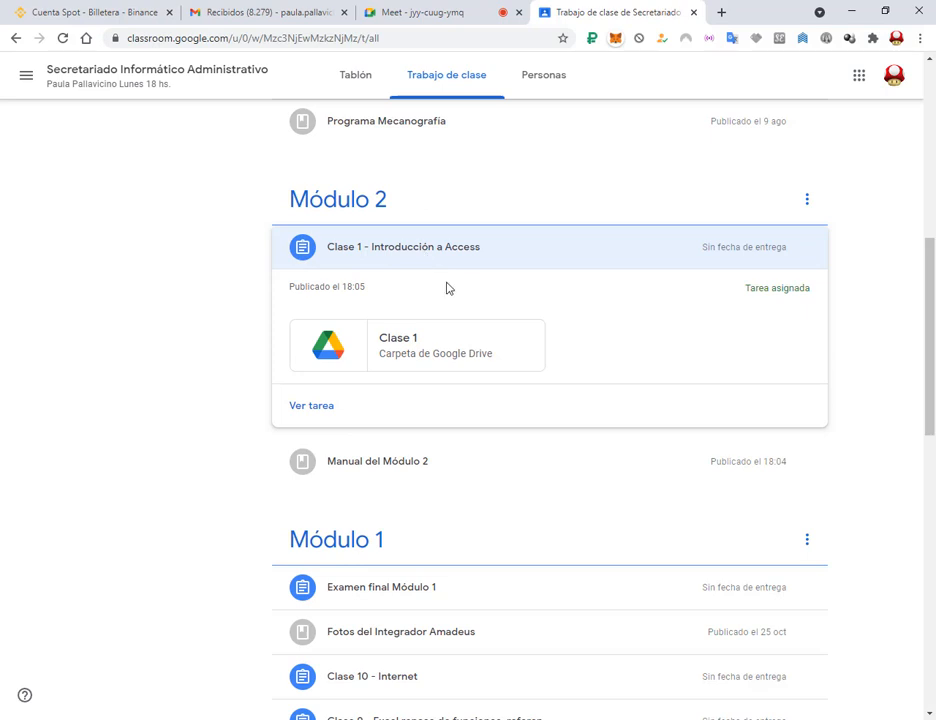
click(427, 345)
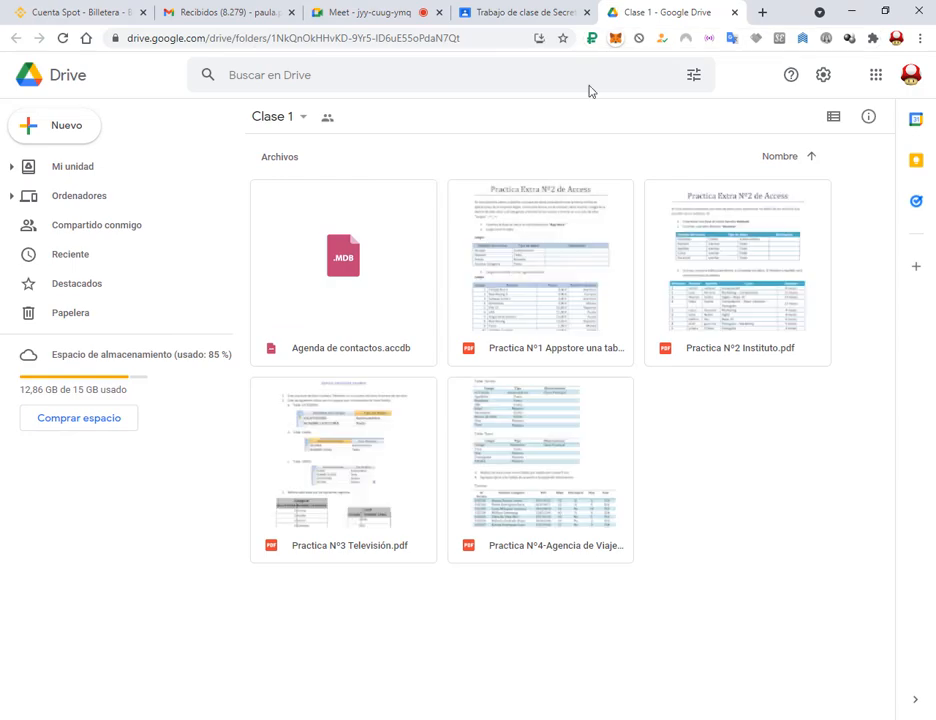
Step: Close the Drive page and reopen the Clase 1 folder from the Classroom assignment
click(407, 10)
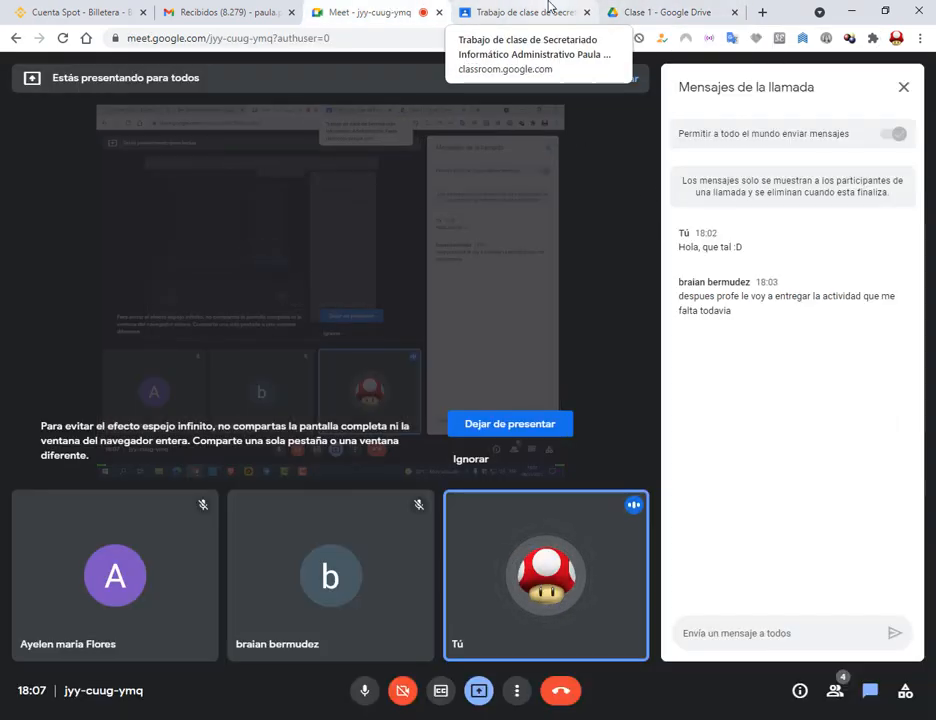
click(689, 10)
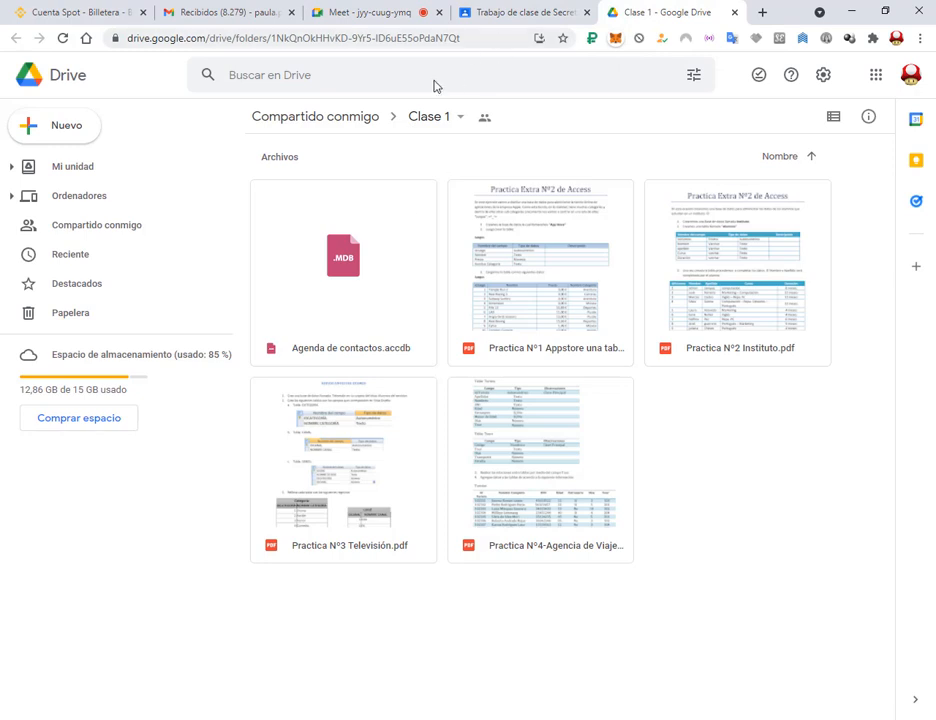
click(355, 120)
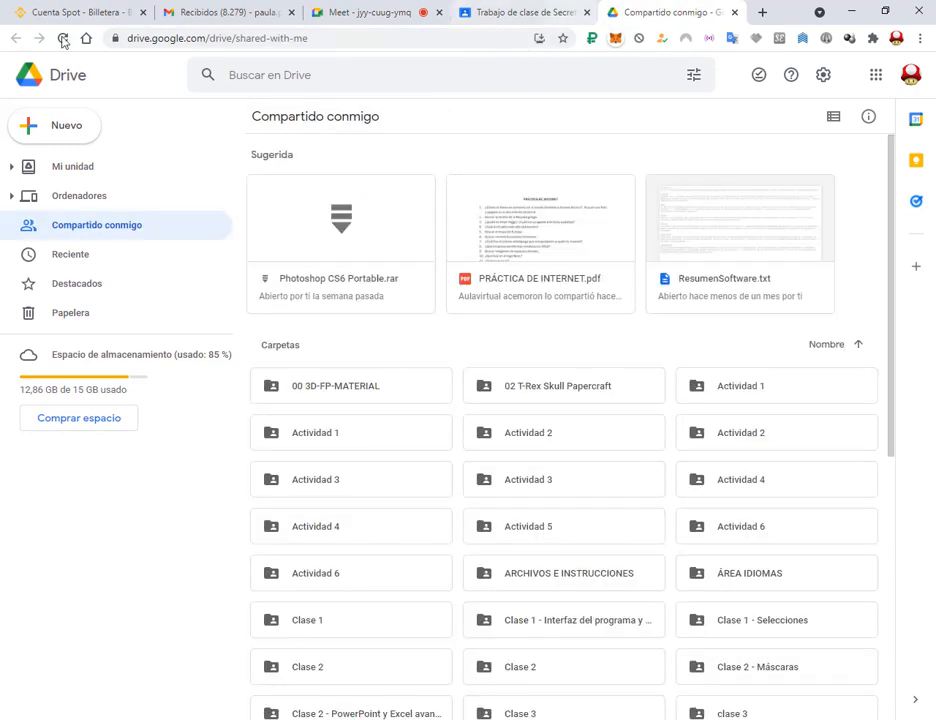
click(520, 10)
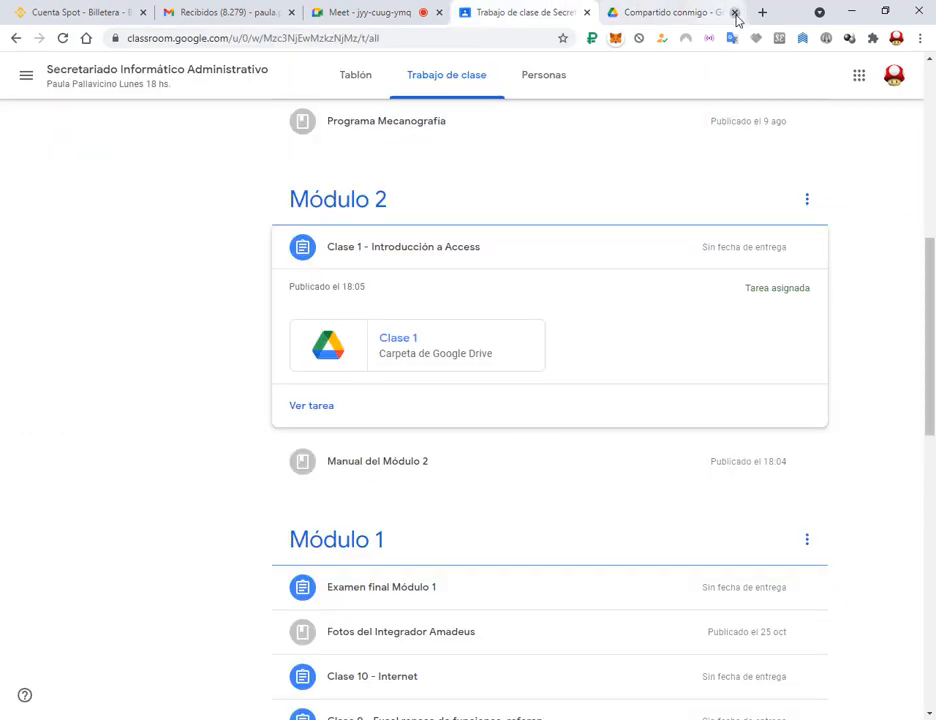
click(734, 12)
click(455, 365)
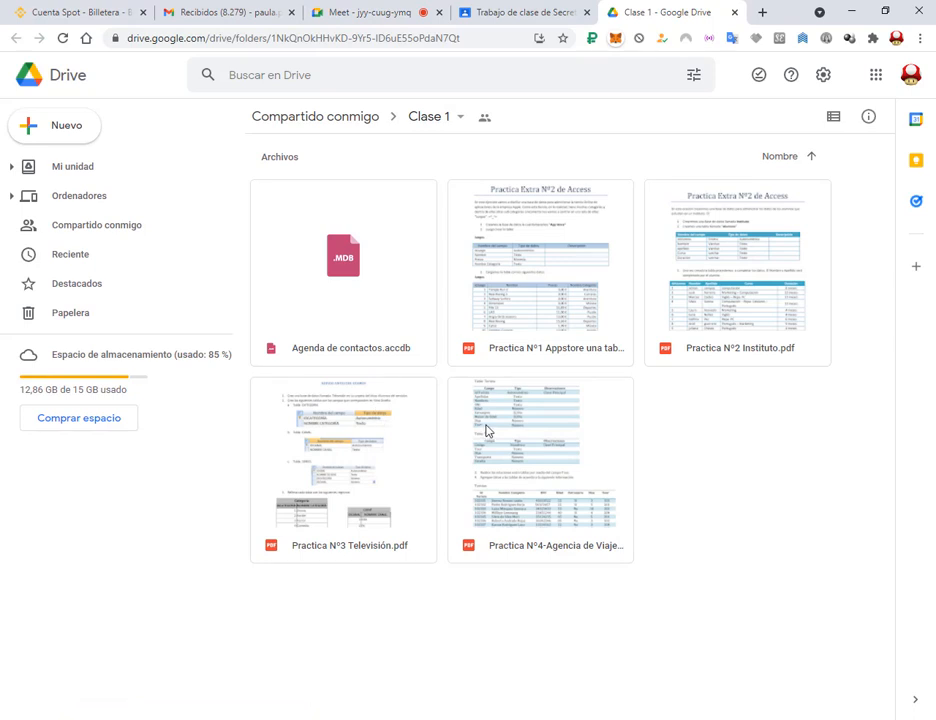
Step: Switch to the Meet call and close the Binance wallet page
click(422, 3)
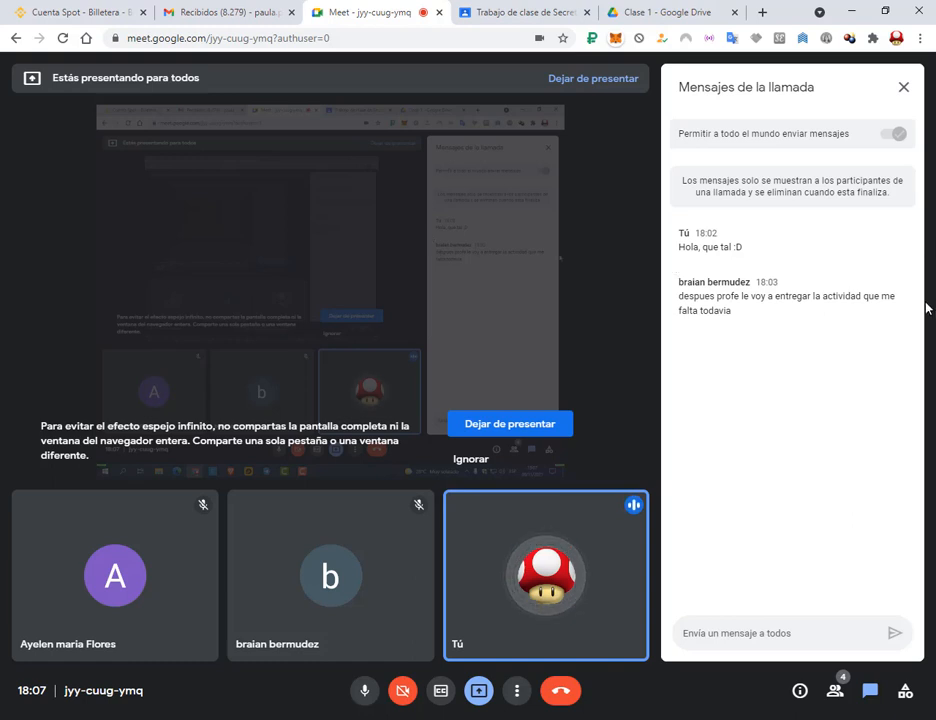
click(141, 13)
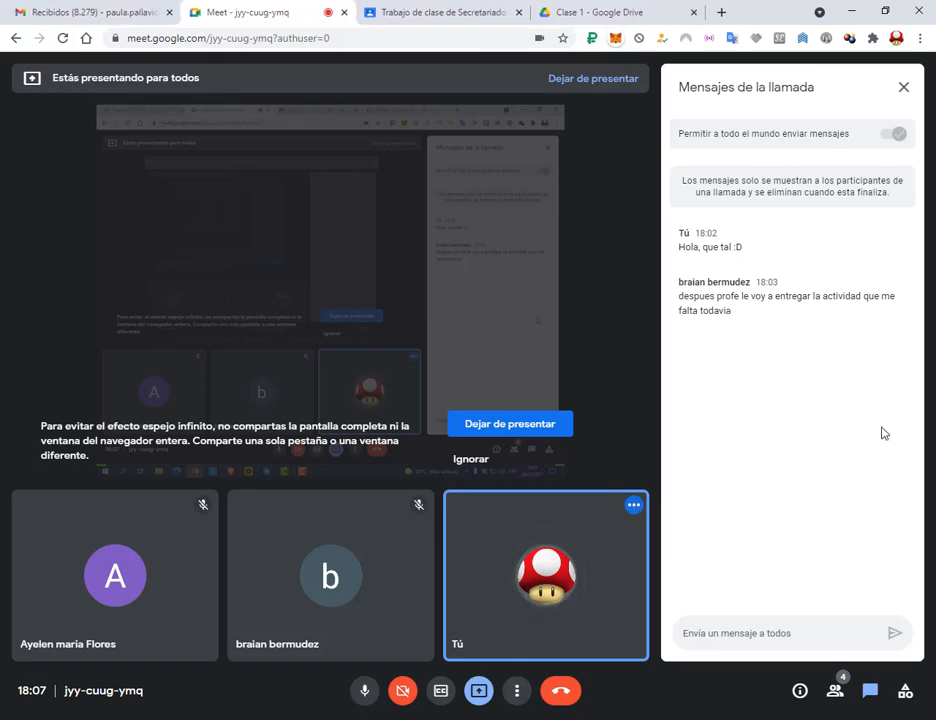
Step: Launch Publisher and show its built-in (Integradas) templates for a new publication
click(54, 719)
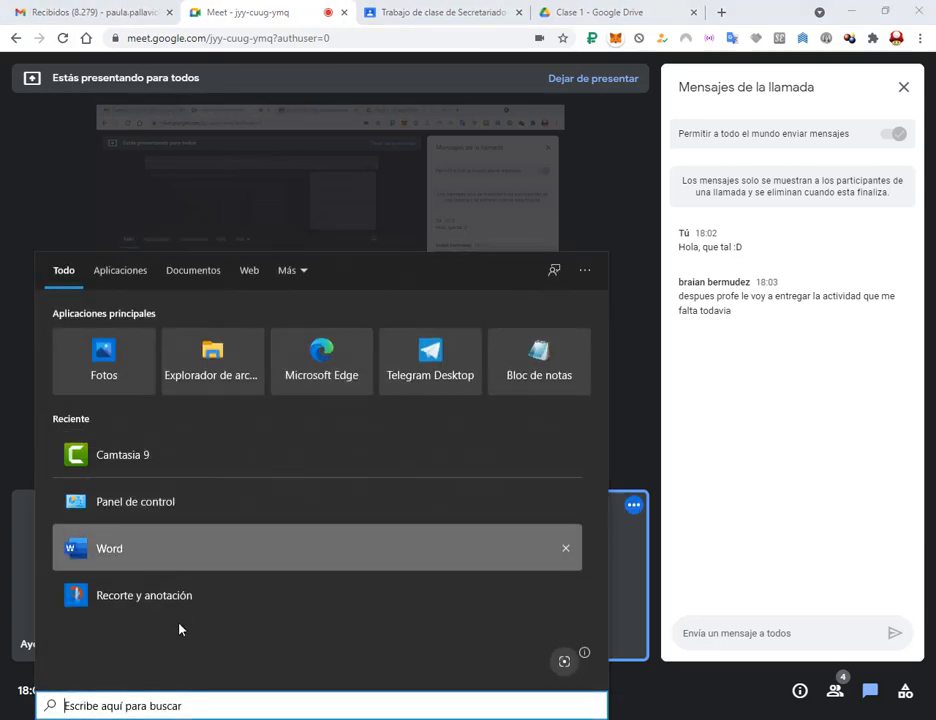
text(publi)
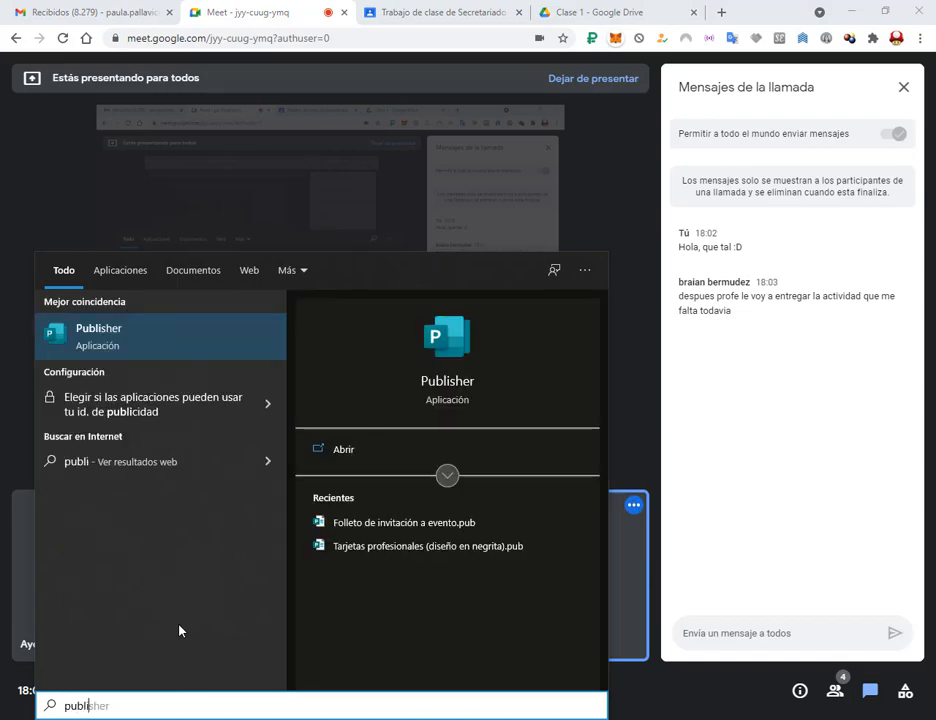
key(Return)
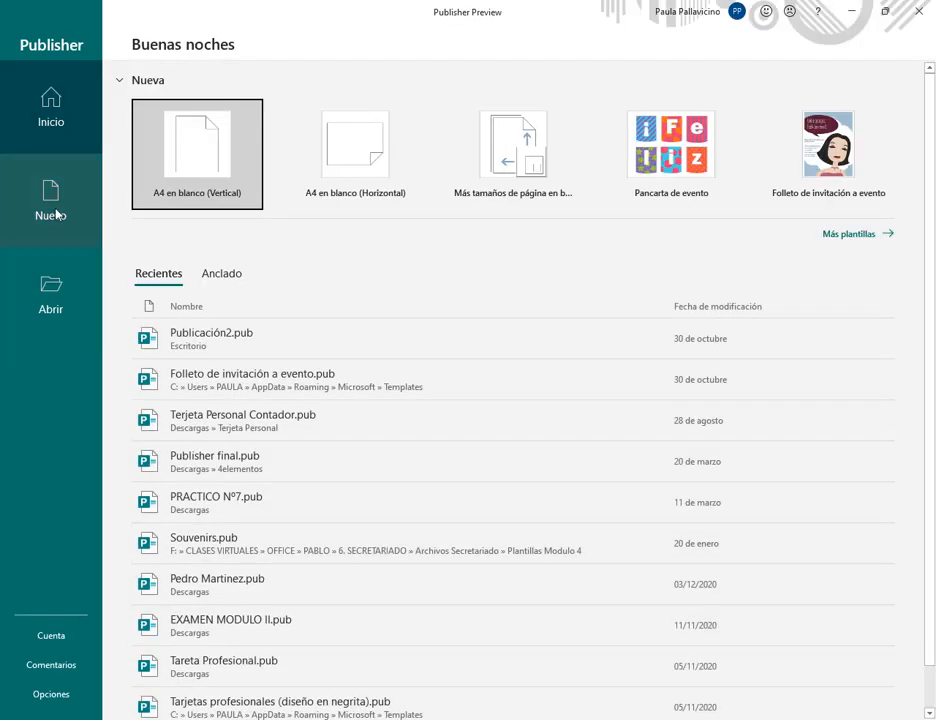
click(53, 208)
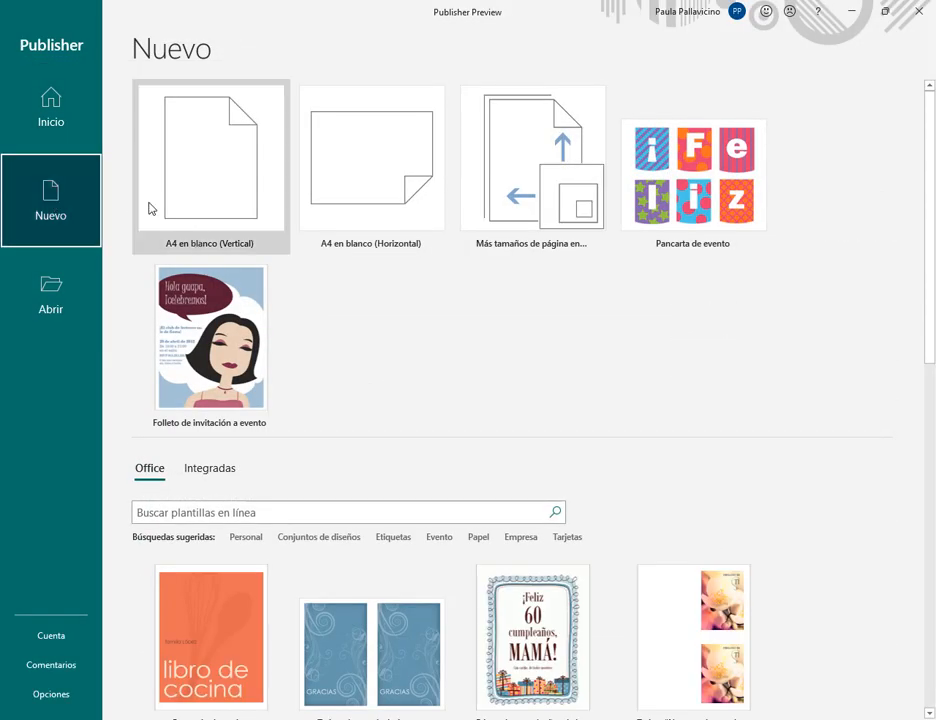
scroll(600, 300, down, 2)
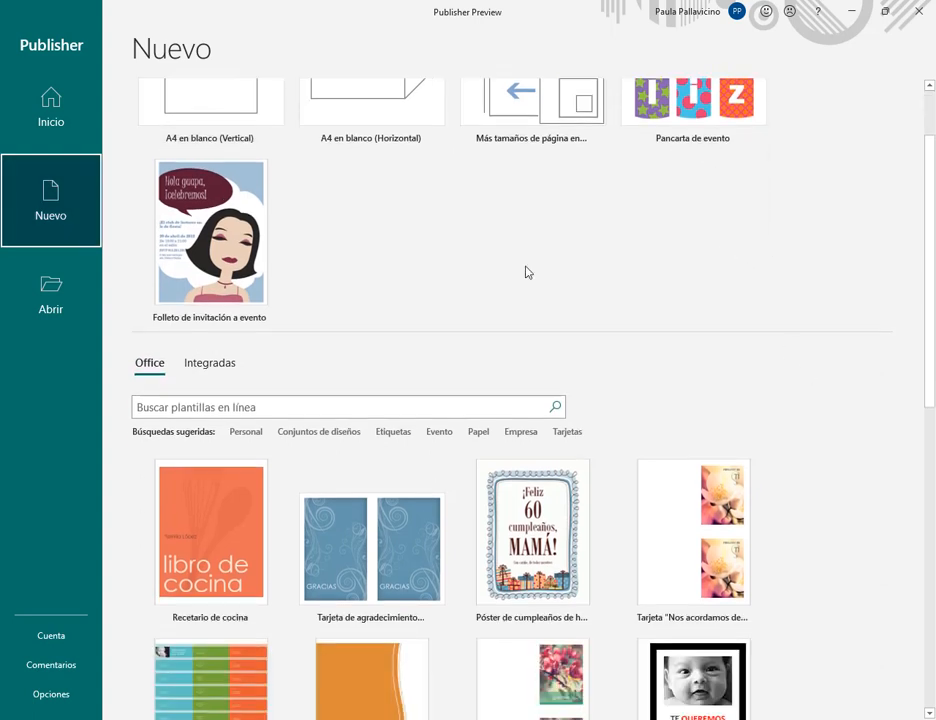
click(214, 369)
Step: Examine the built-in template categories from Anuncios to Vales de regalo, and close Publisher
scroll(796, 455, down, 3)
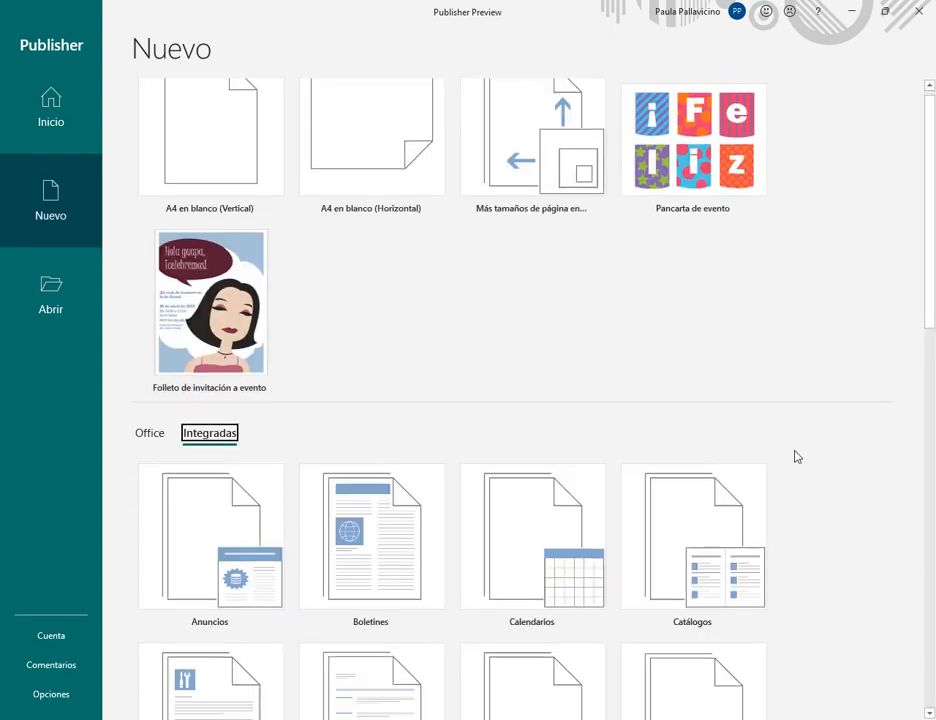
scroll(826, 442, down, 1)
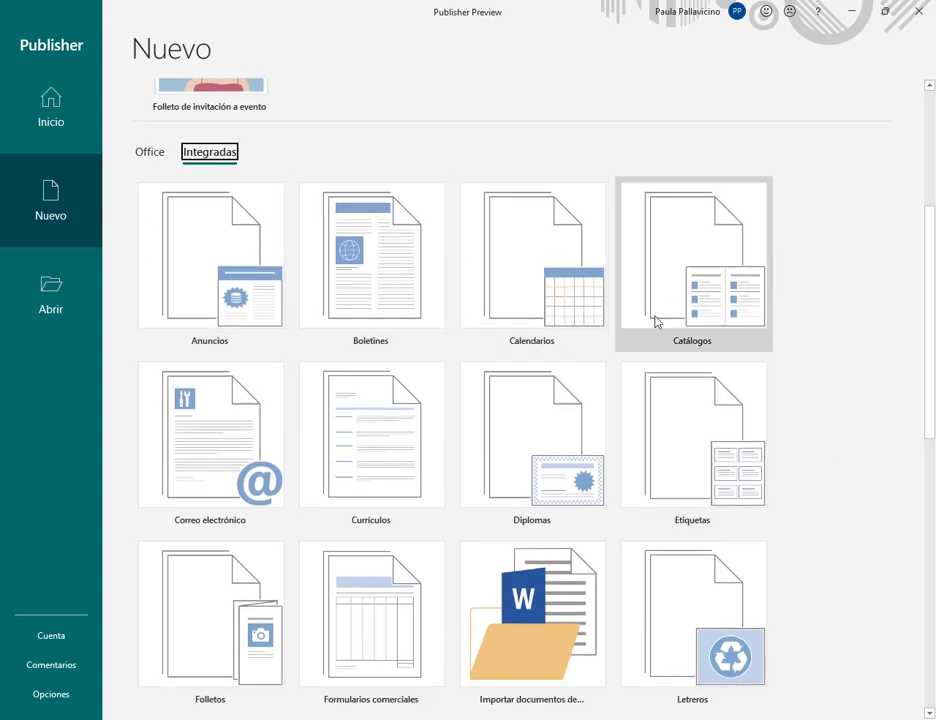
scroll(363, 247, down, 2)
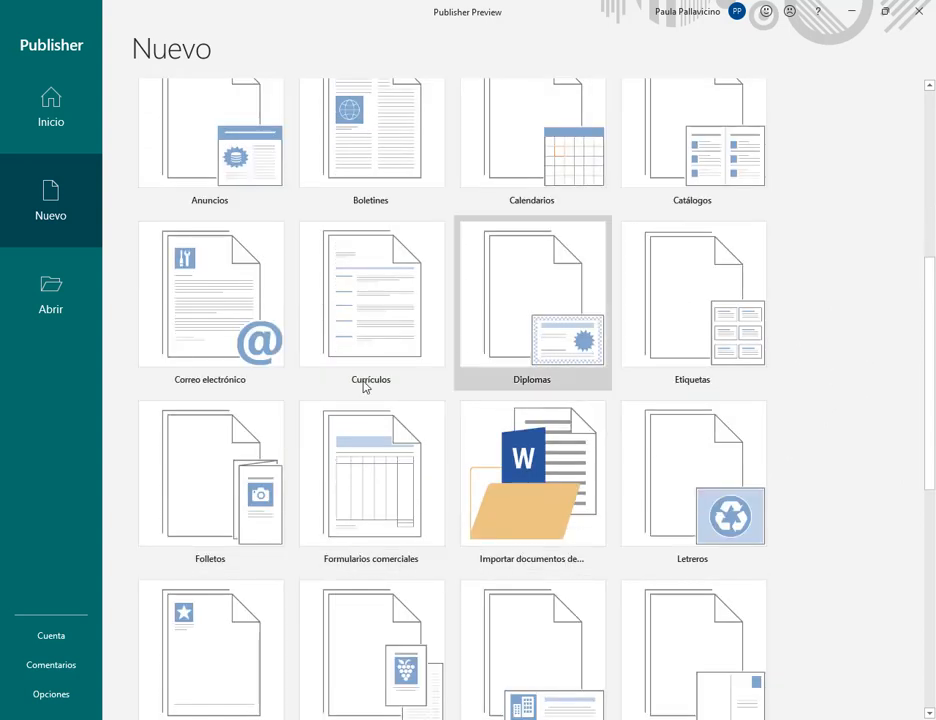
scroll(330, 490, down, 3)
scroll(640, 370, down, 2)
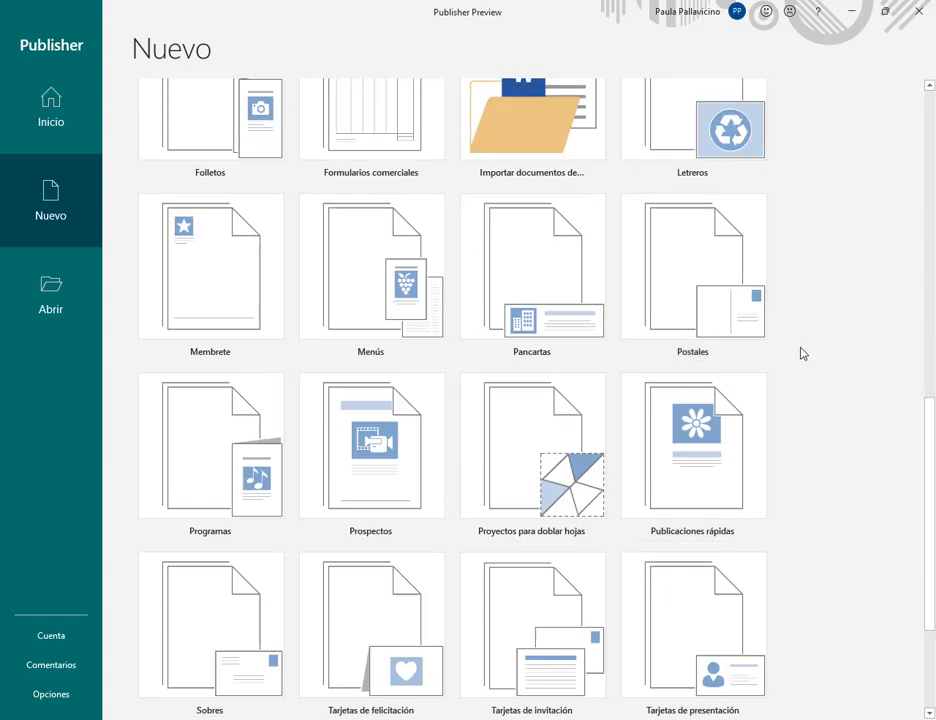
scroll(803, 352, down, 2)
scroll(803, 352, down, 1)
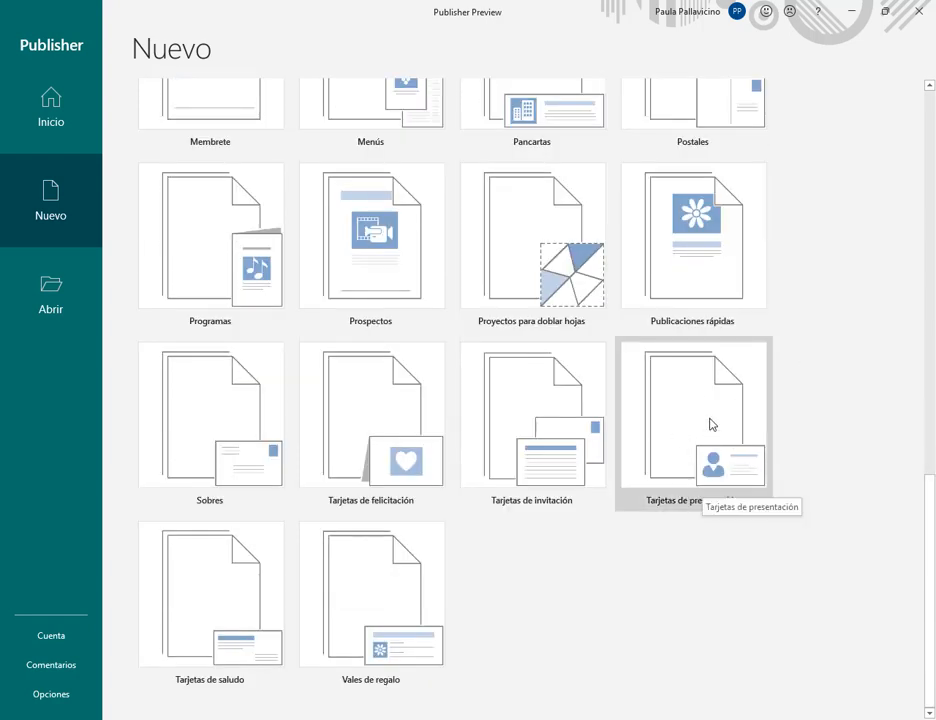
scroll(685, 455, up, 5)
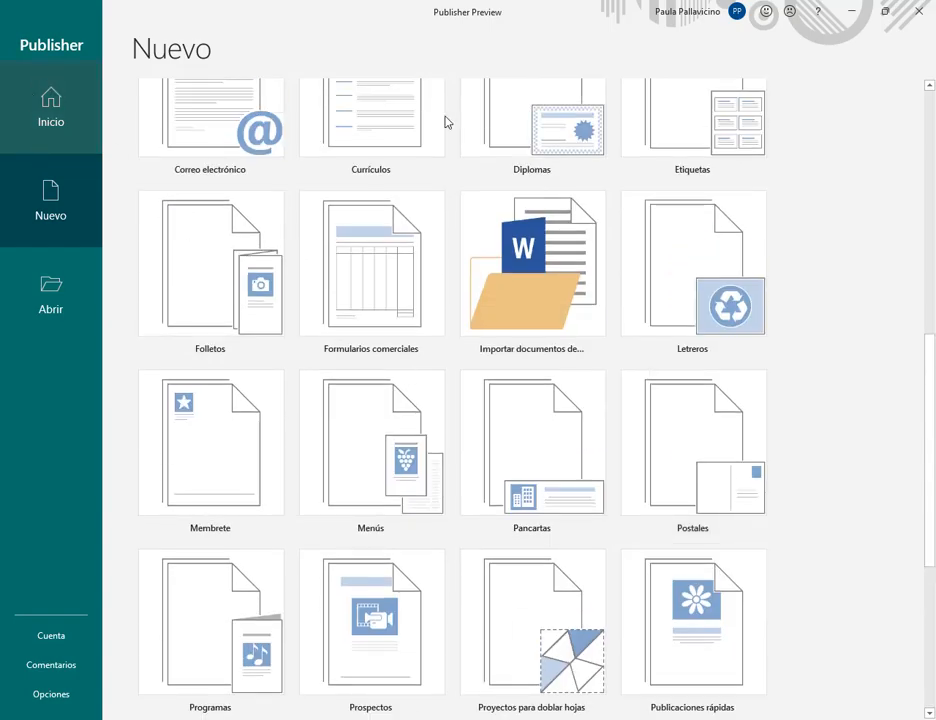
click(919, 11)
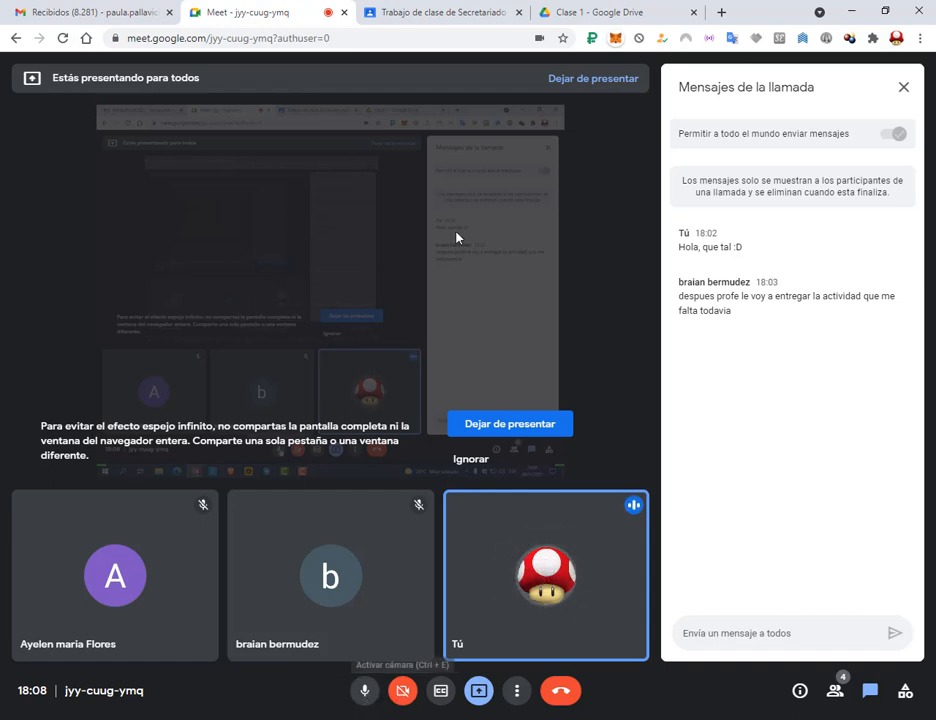
Step: Download Agenda de contactos.accdb from the Clase 1 Drive folder, accepting the download despite the file-type risk
click(590, 12)
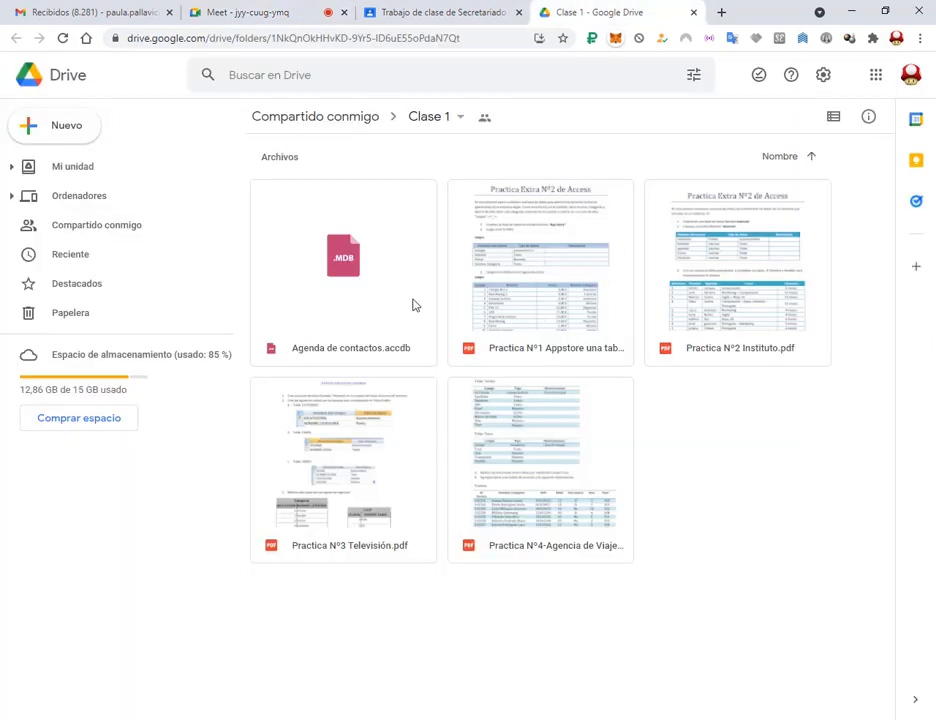
click(395, 247)
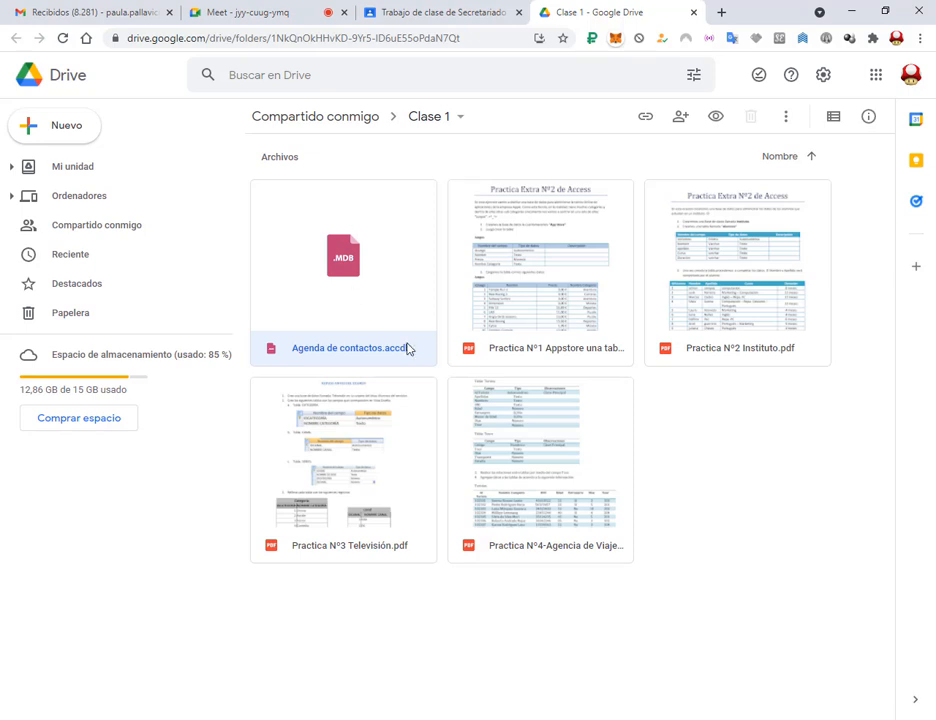
right_click(355, 285)
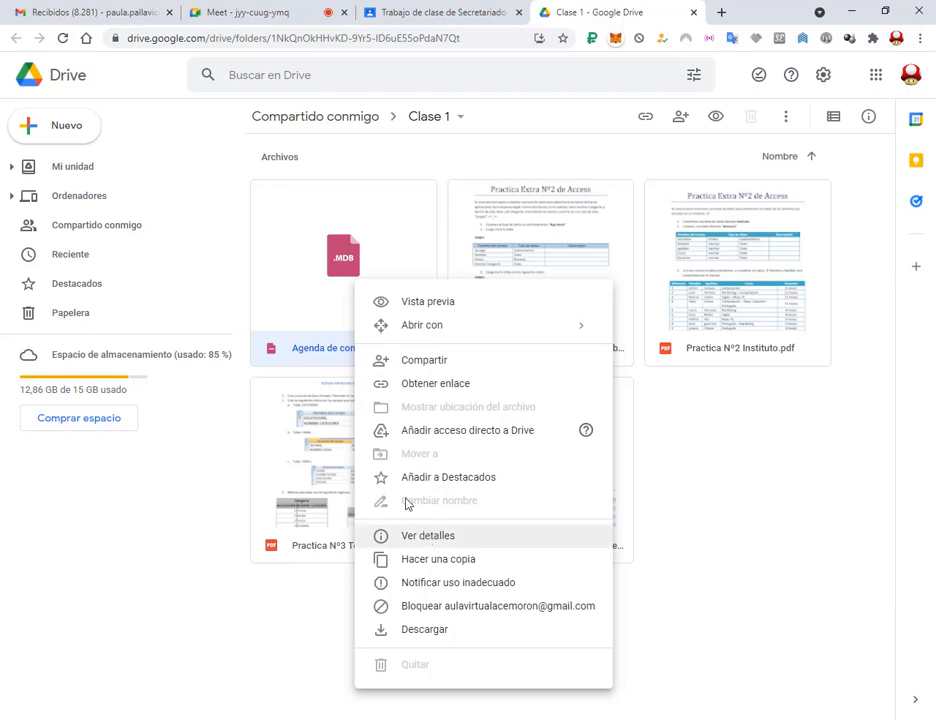
click(305, 12)
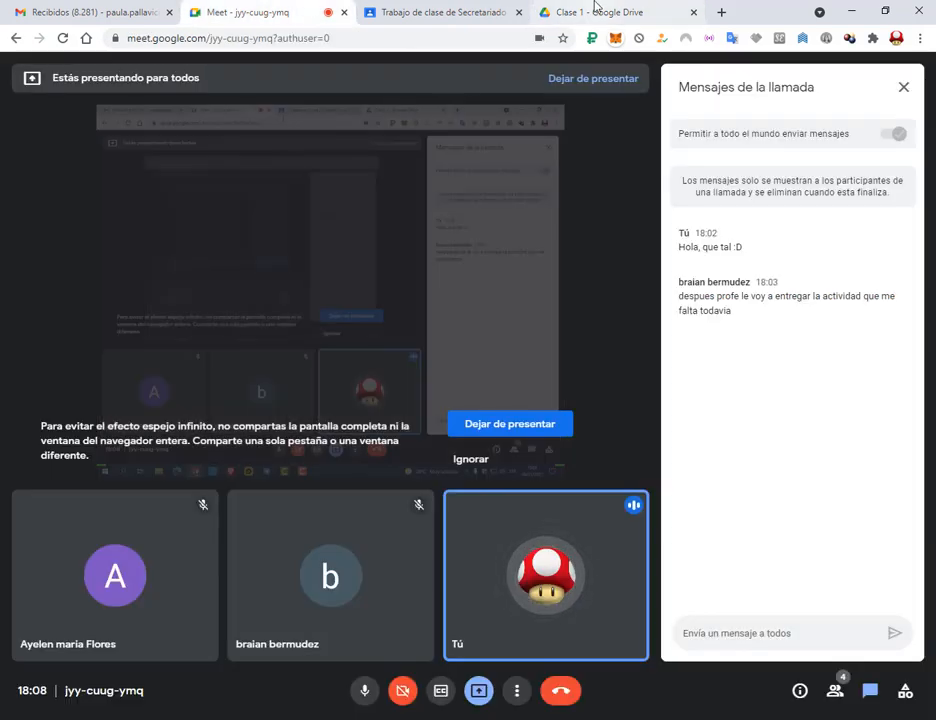
click(597, 8)
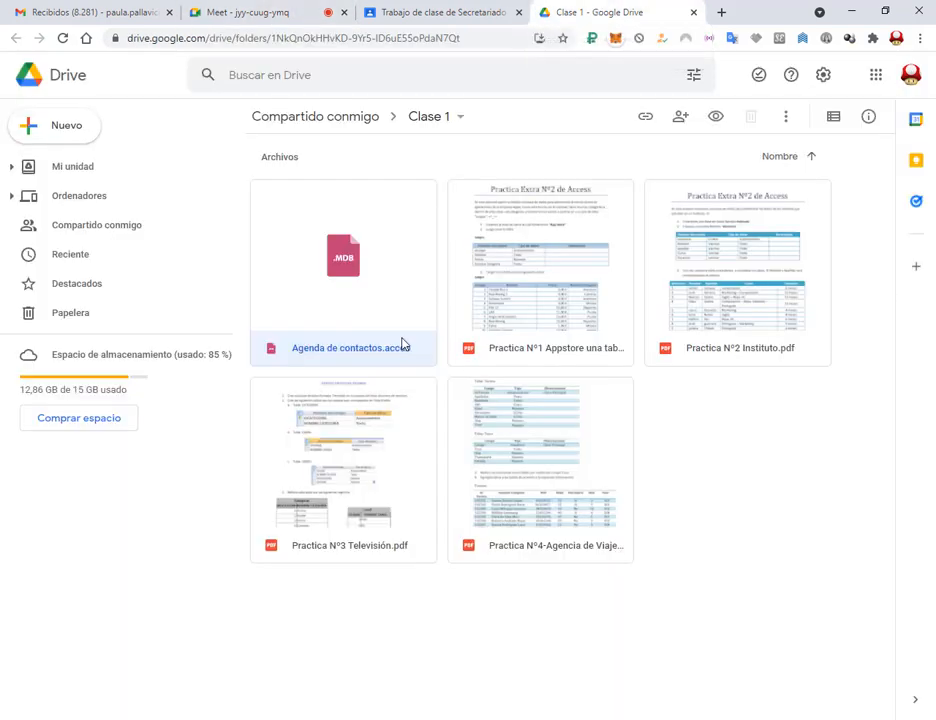
right_click(380, 304)
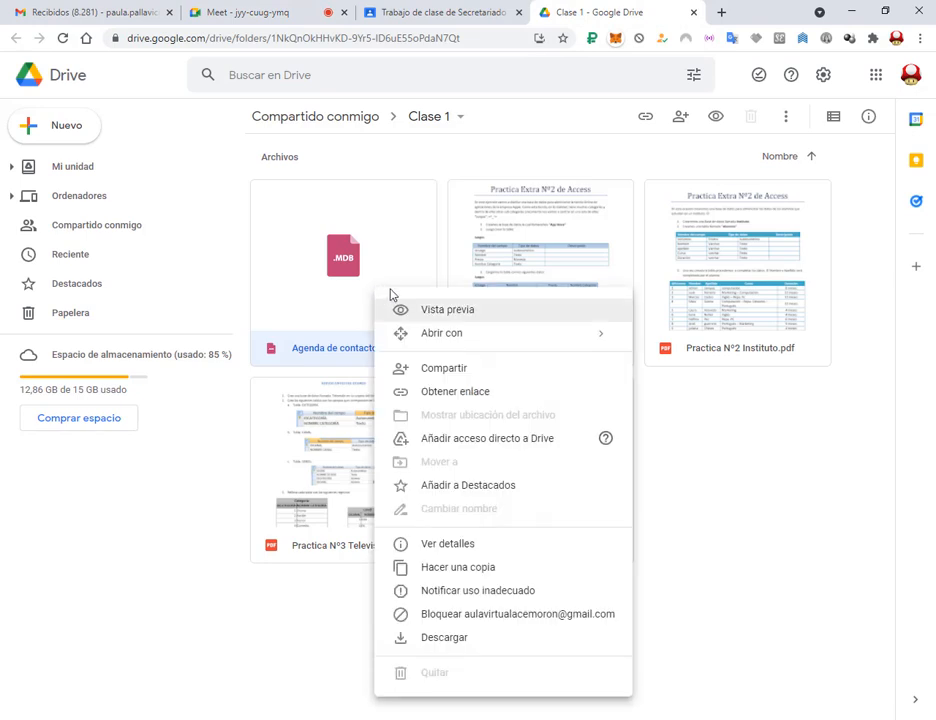
click(452, 640)
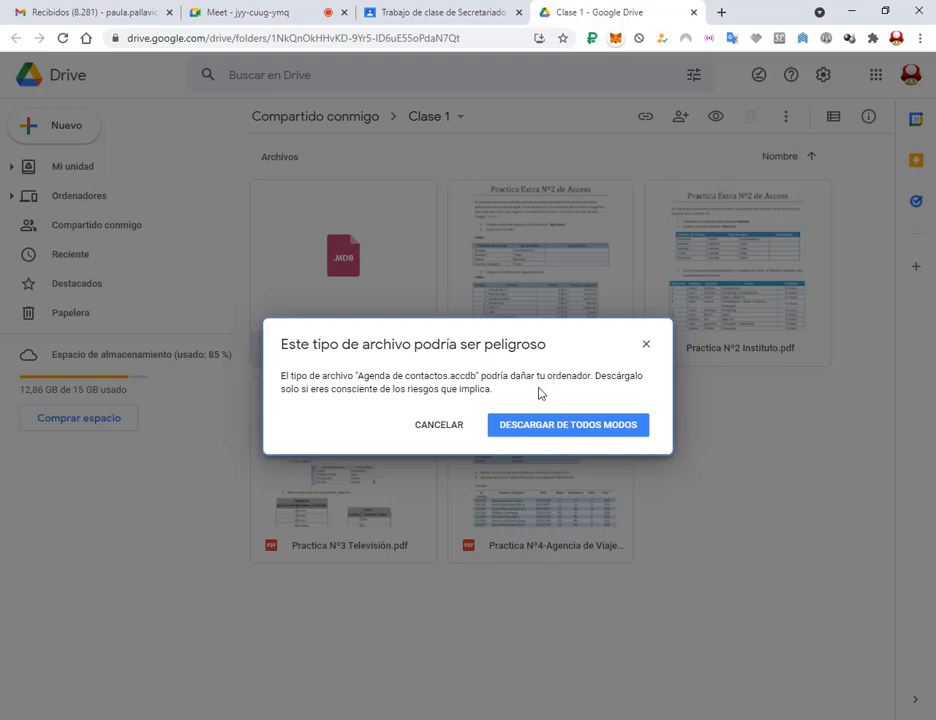
click(596, 430)
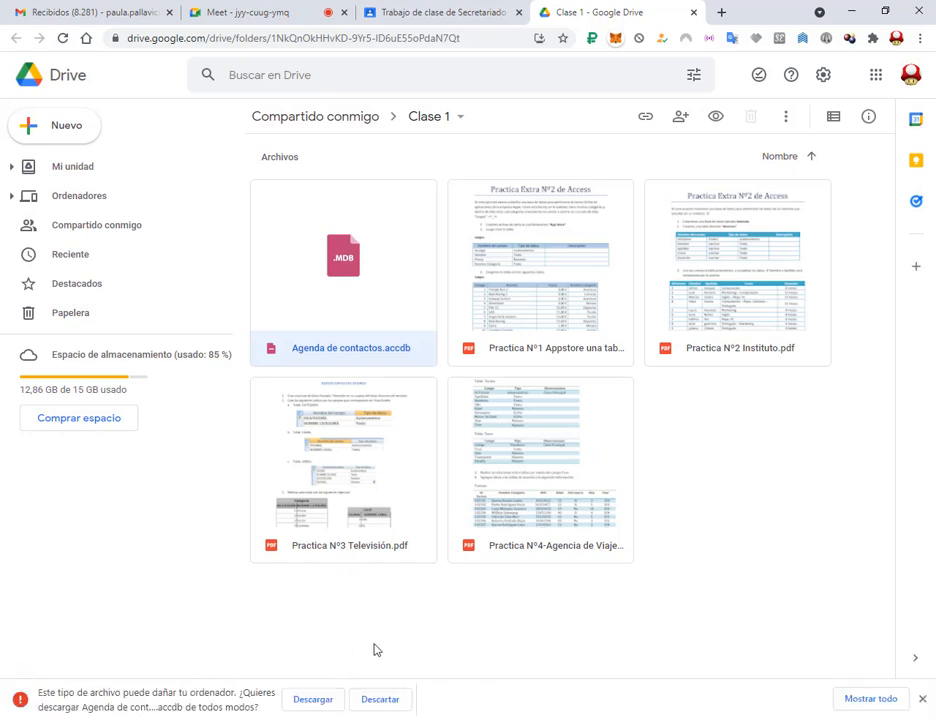
Step: Keep the blocked Agenda de contactos.accdb file from the browser's full downloads list
click(870, 699)
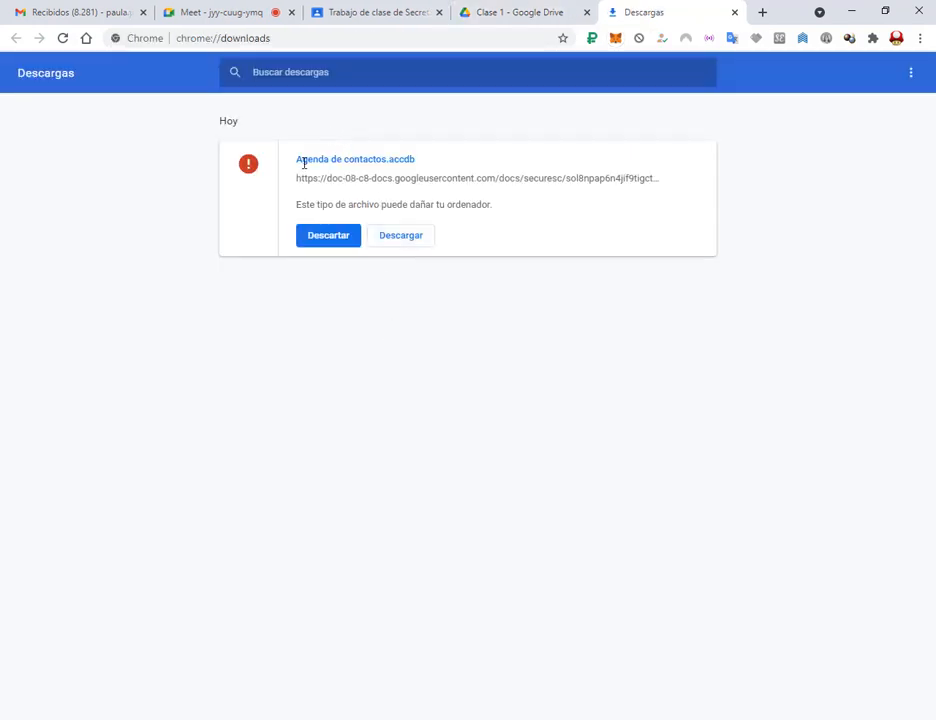
click(402, 240)
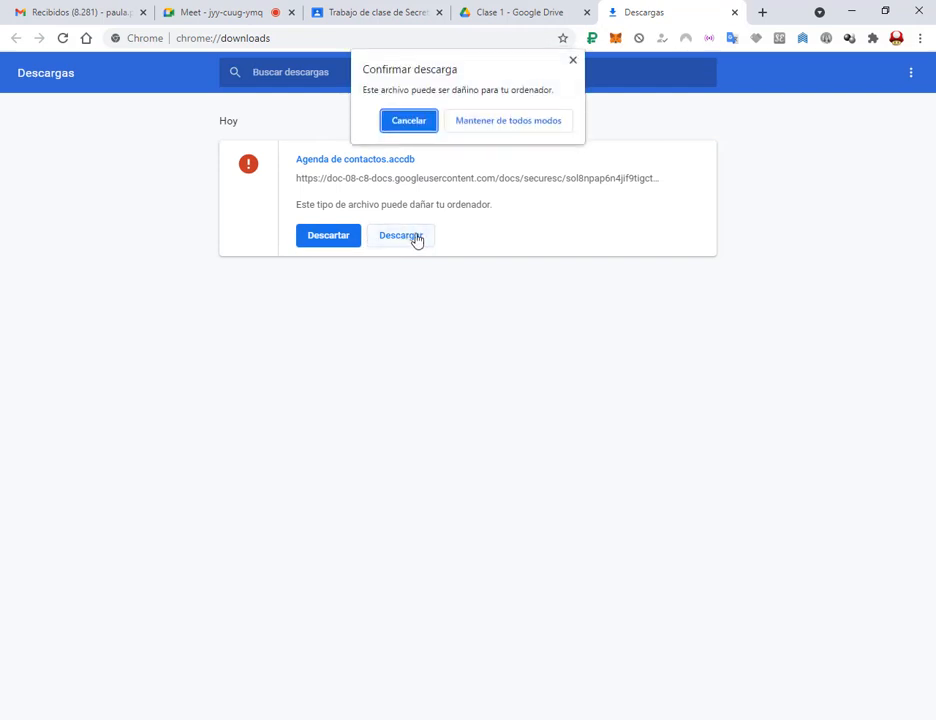
click(497, 122)
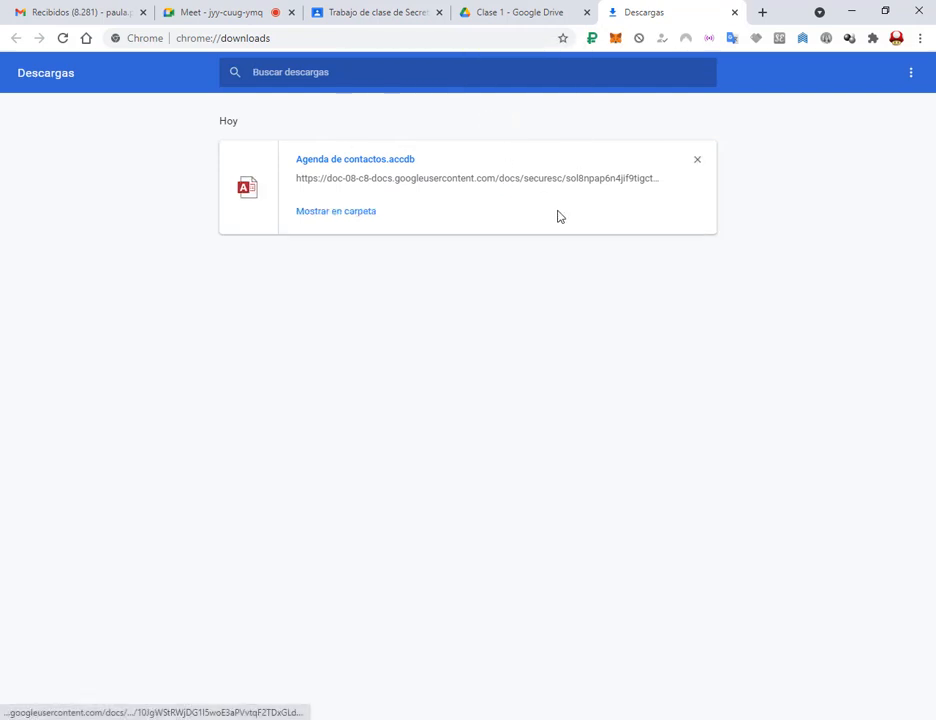
Step: Open the downloaded Agenda de contactos.accdb in Access and enable its disabled content
click(236, 10)
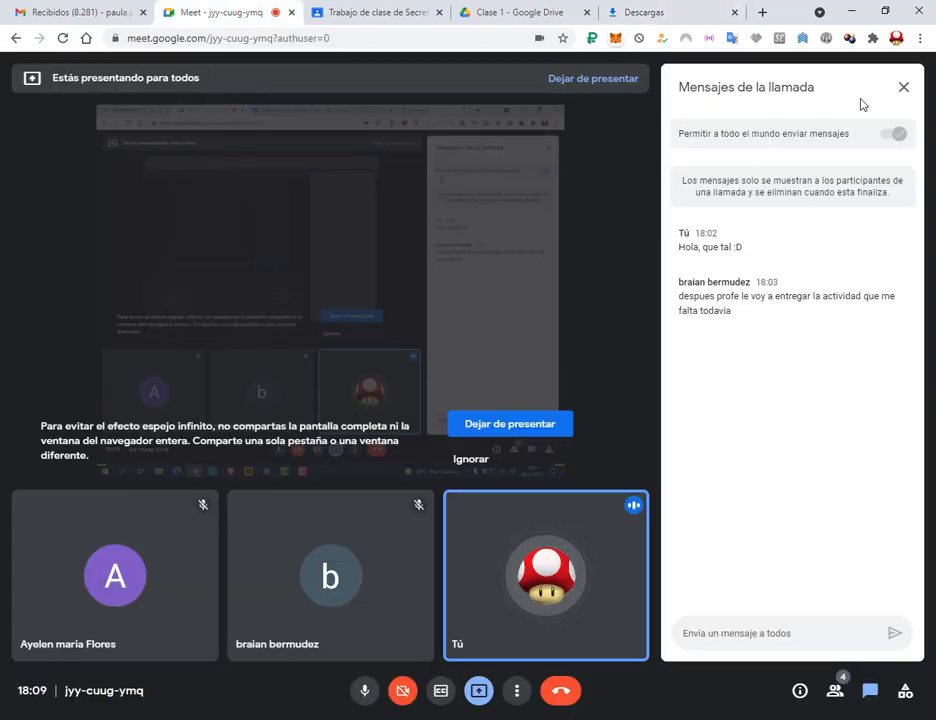
click(655, 10)
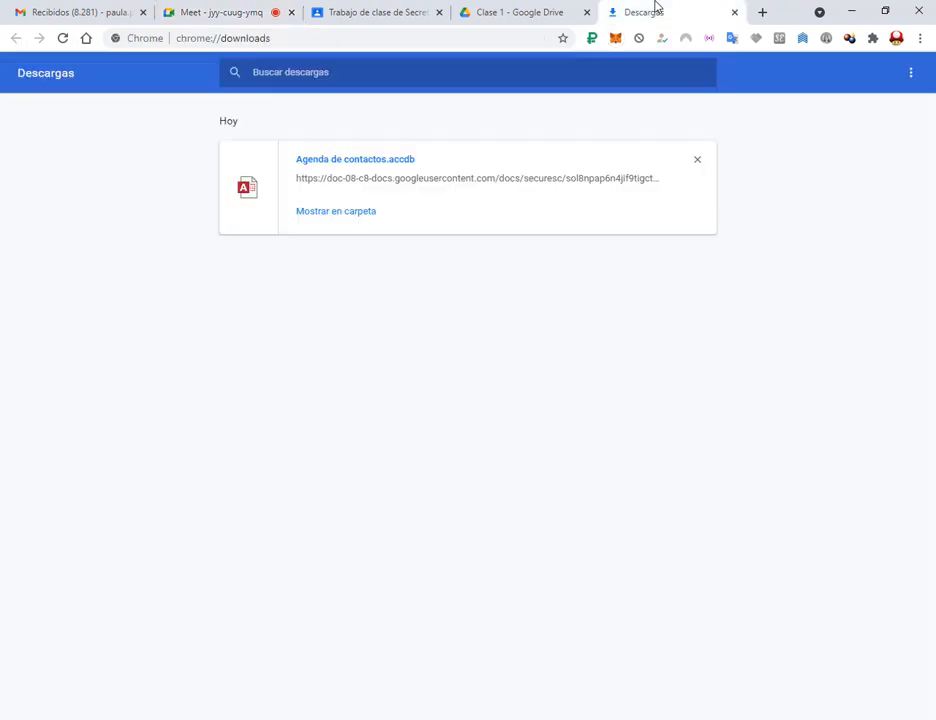
click(358, 160)
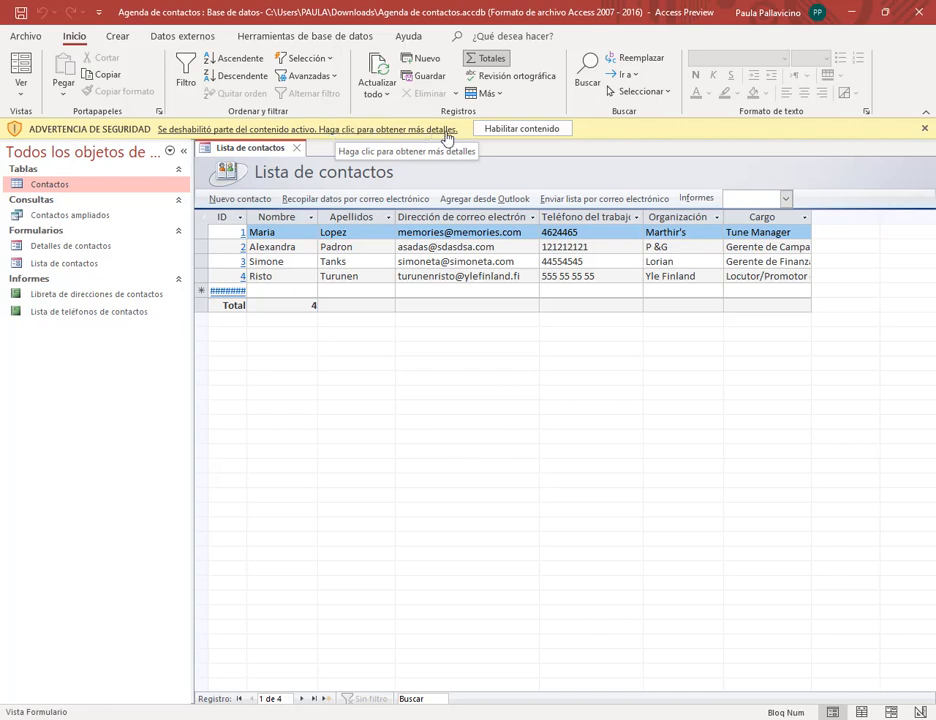
click(512, 135)
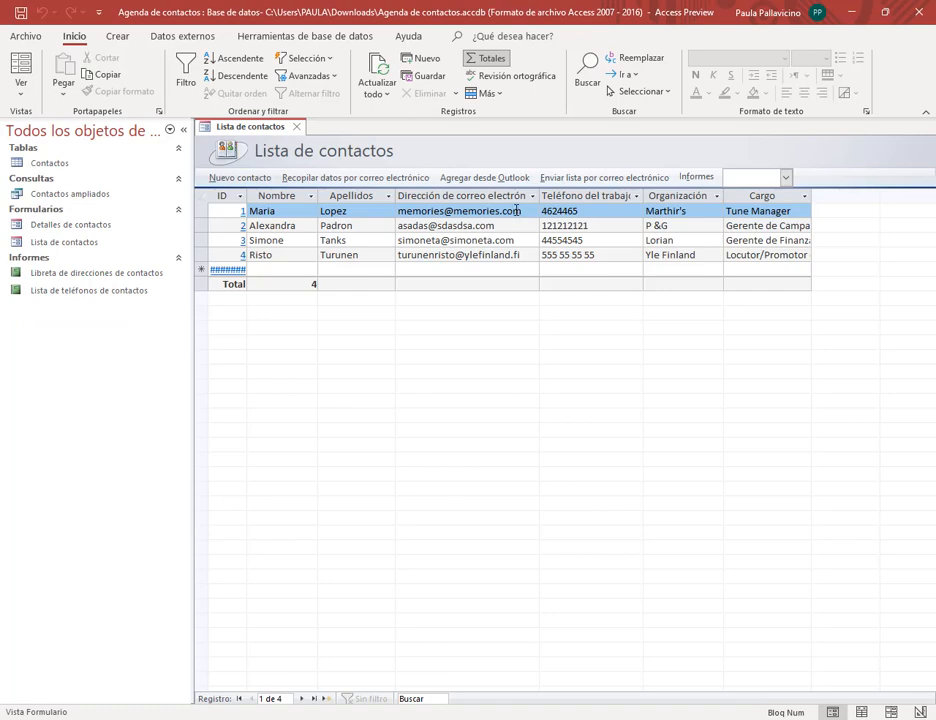
Step: Close the contacts database and relaunch Access at its start screen
click(919, 12)
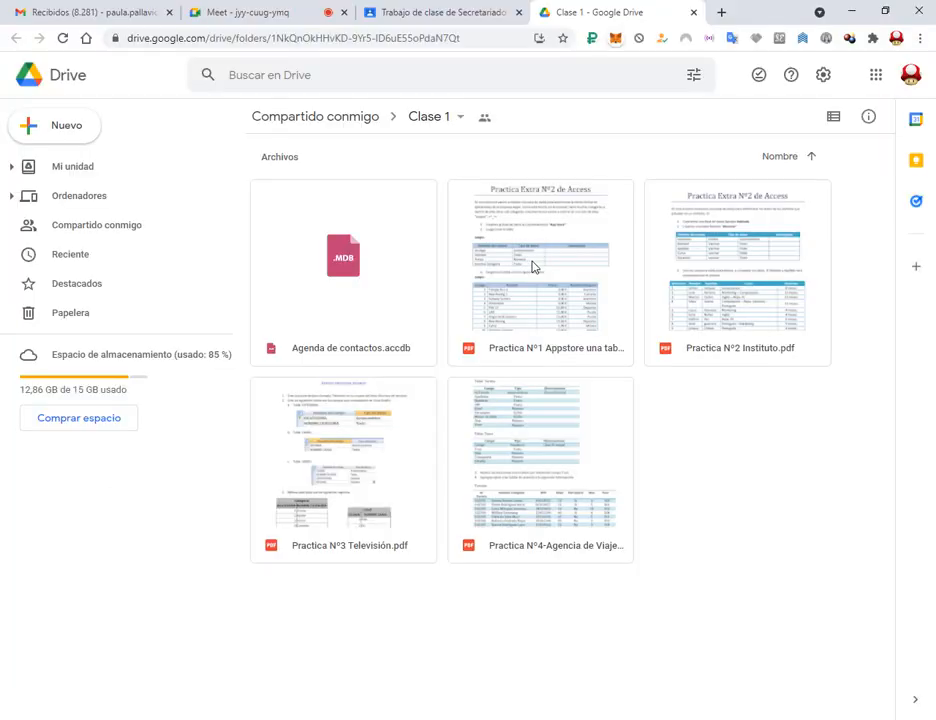
click(576, 263)
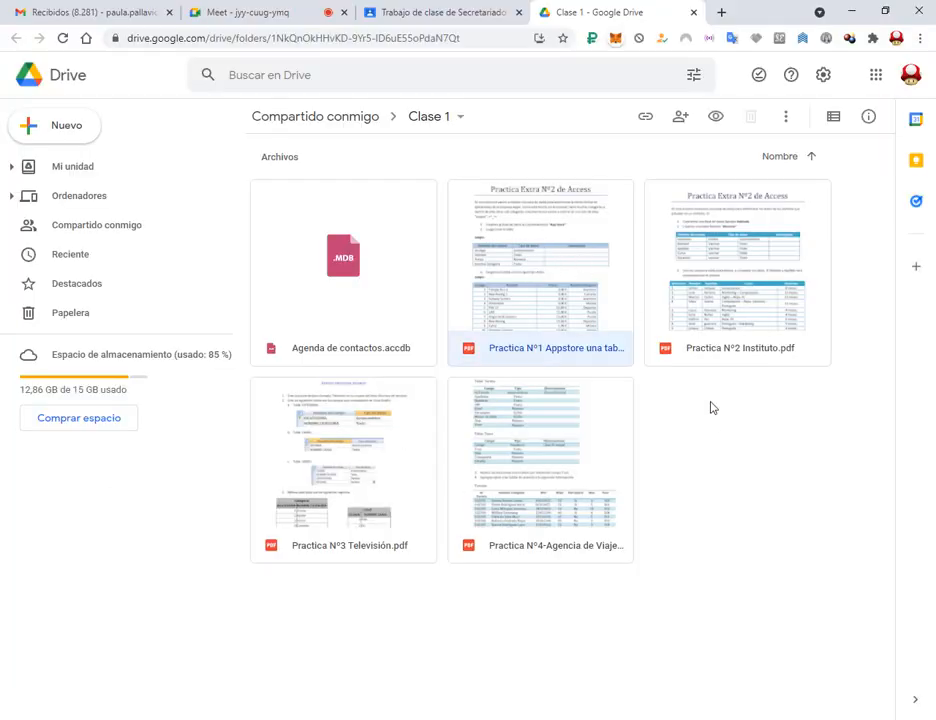
click(717, 444)
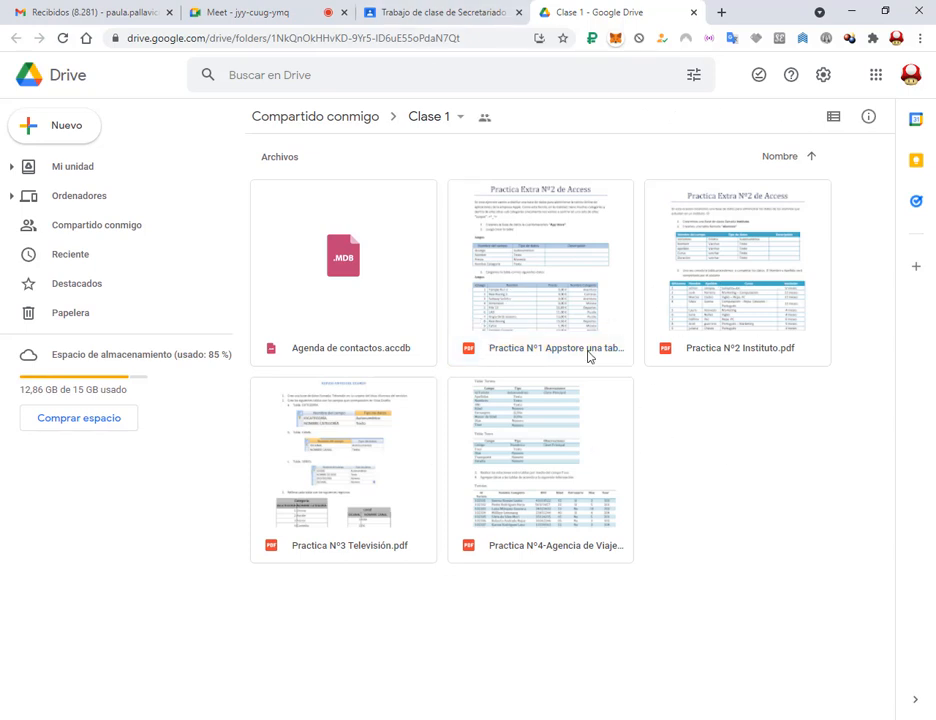
click(290, 11)
key(super)
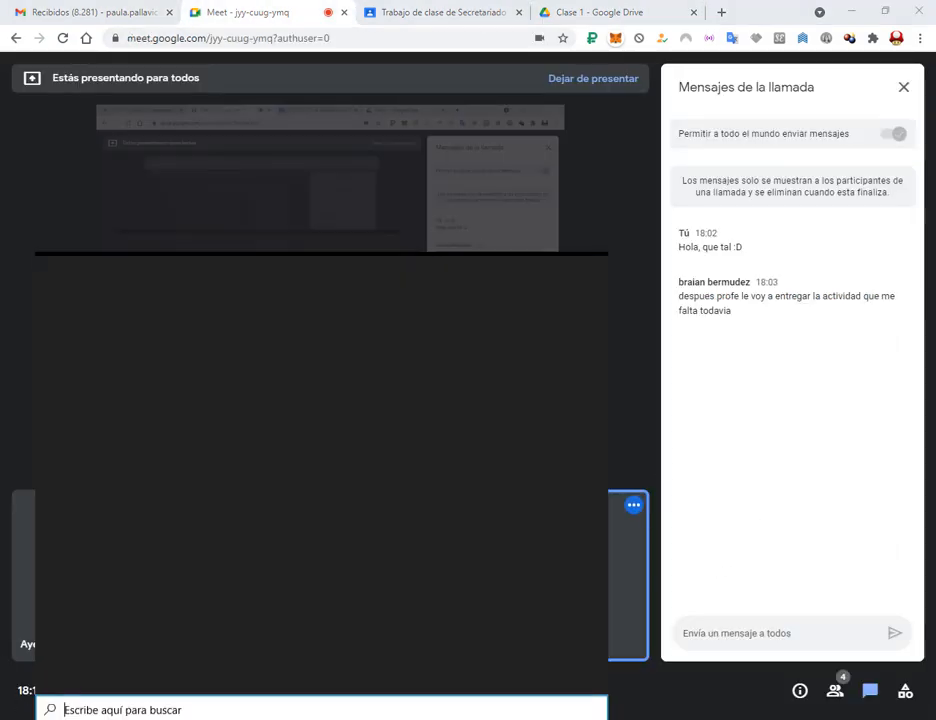
text(acc)
key(Return)
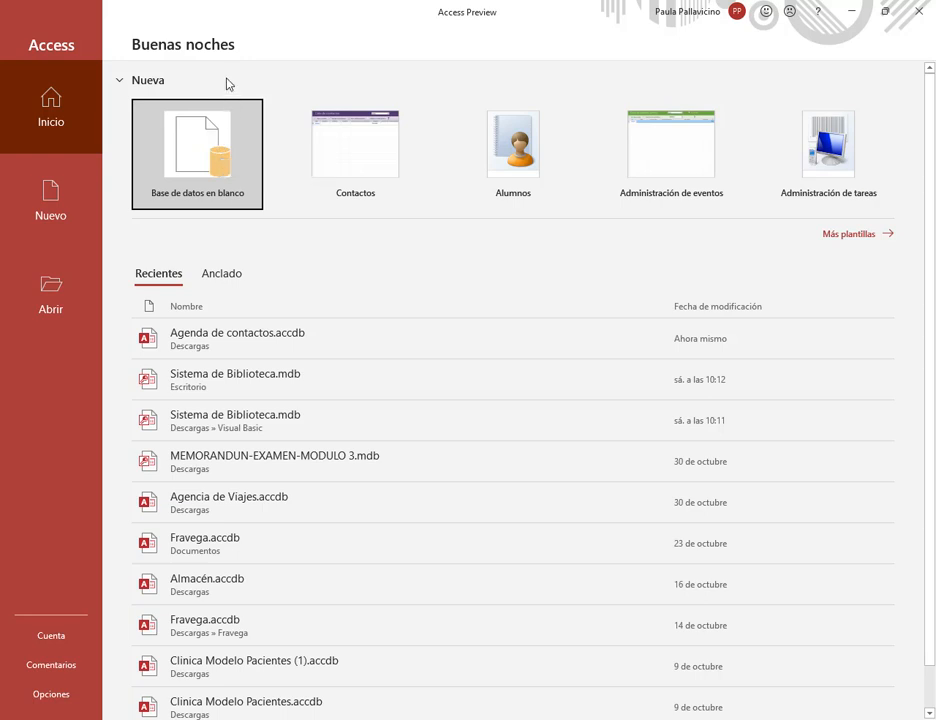
Step: Launch Excel and create a blank workbook
click(196, 700)
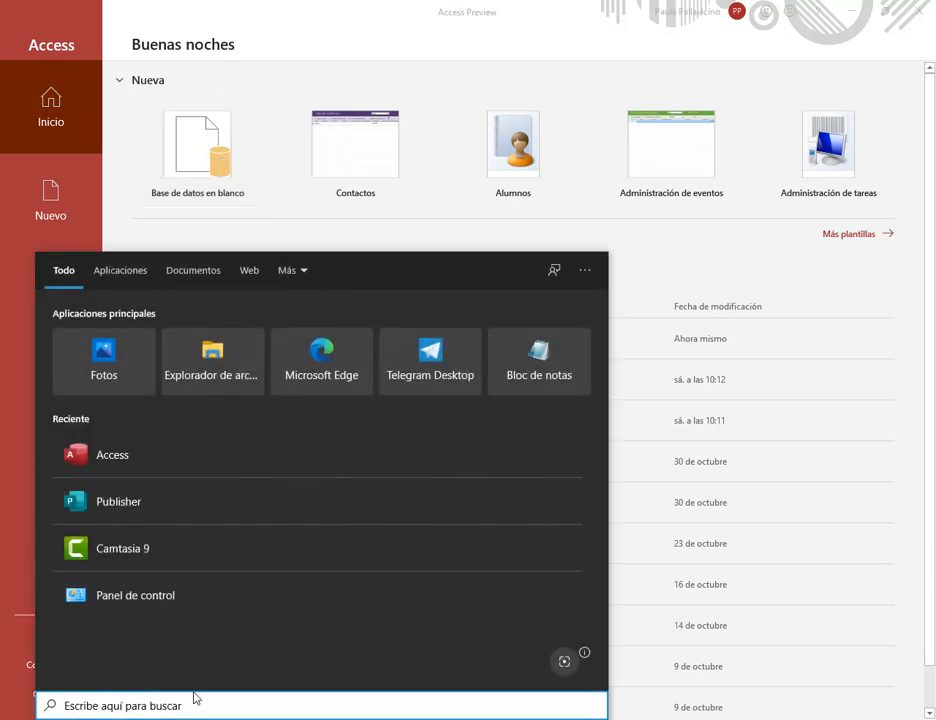
text(ex)
key(Return)
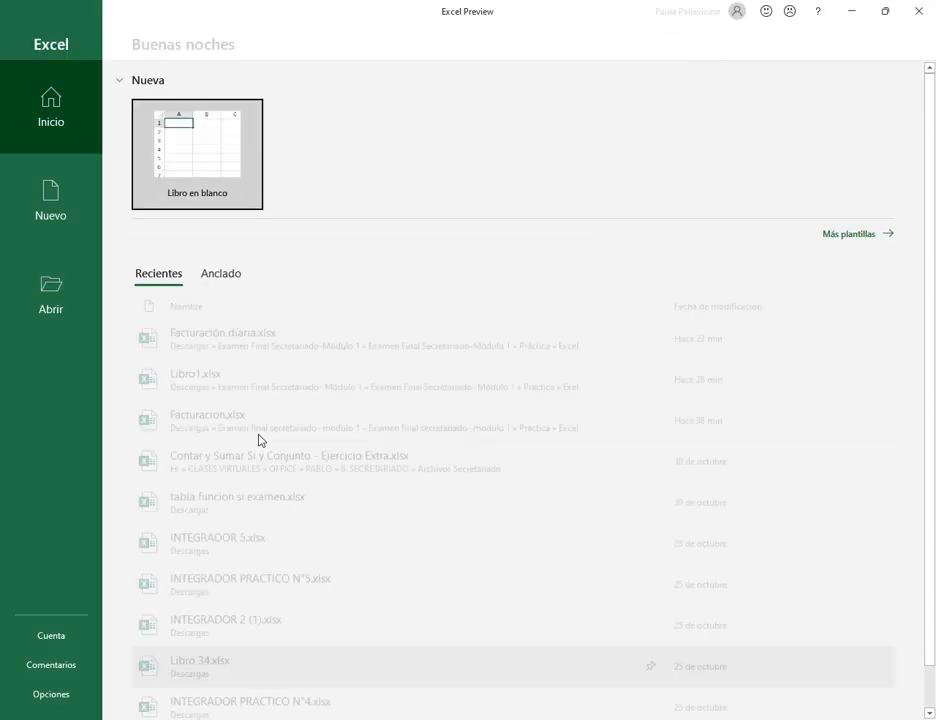
click(224, 150)
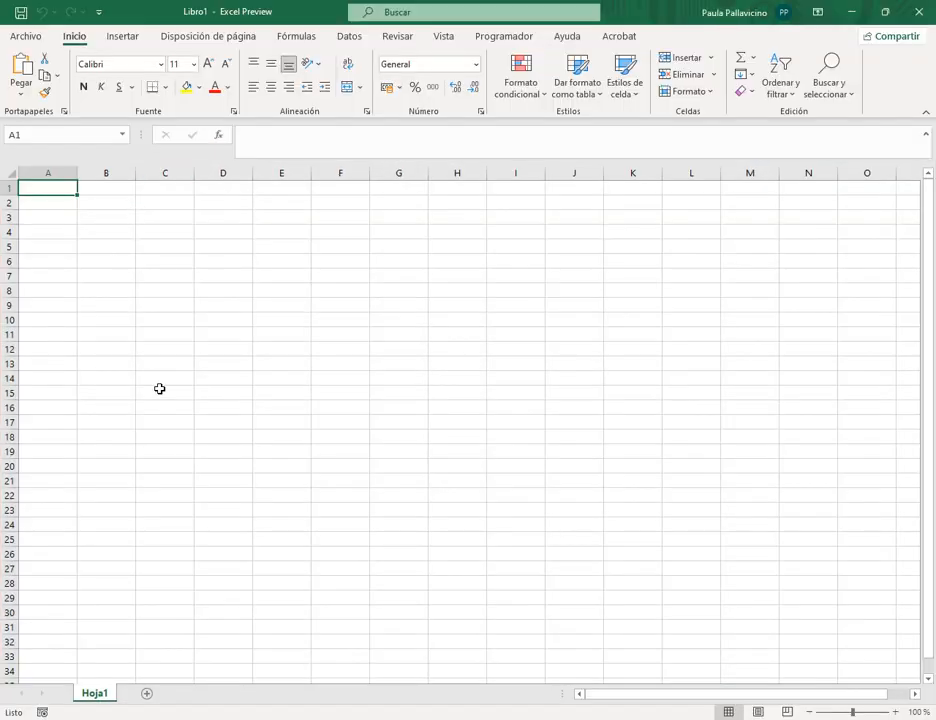
Step: Examine the empty rows of the blank worksheet, going from row 1 down past row 300
drag(55, 196, 54, 437)
click(56, 188)
scroll(75, 270, down, 1)
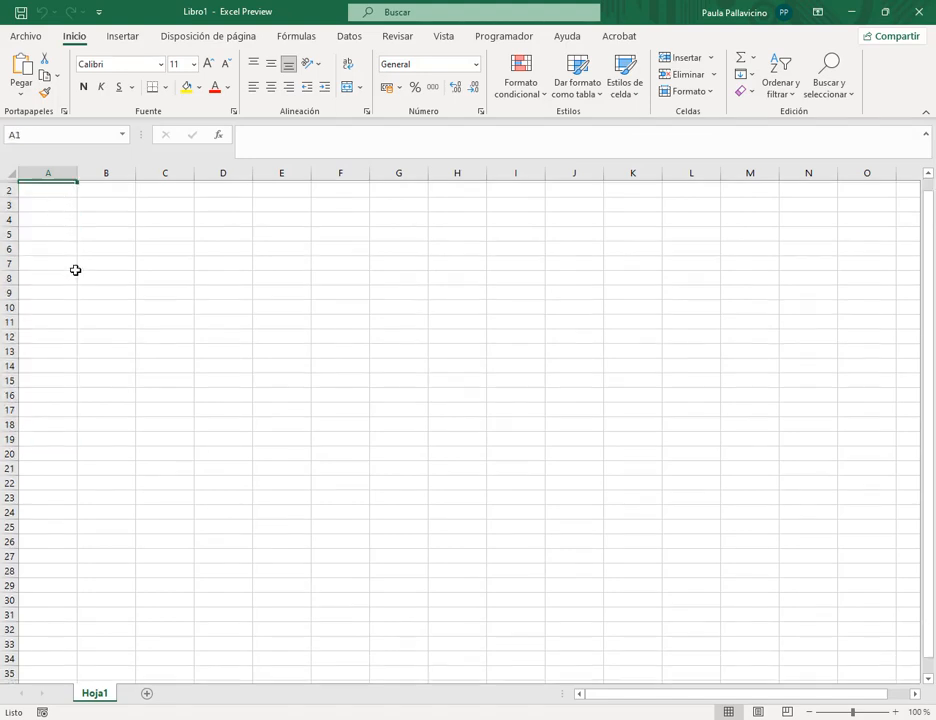
scroll(75, 270, down, 4)
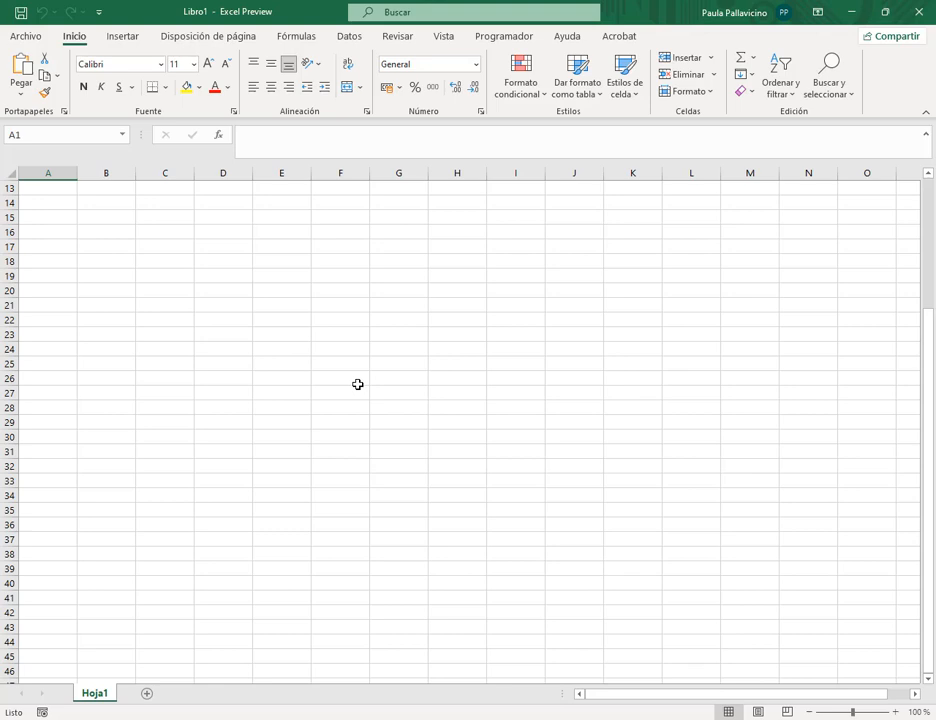
key(ctrl+space)
key(ctrl+Home)
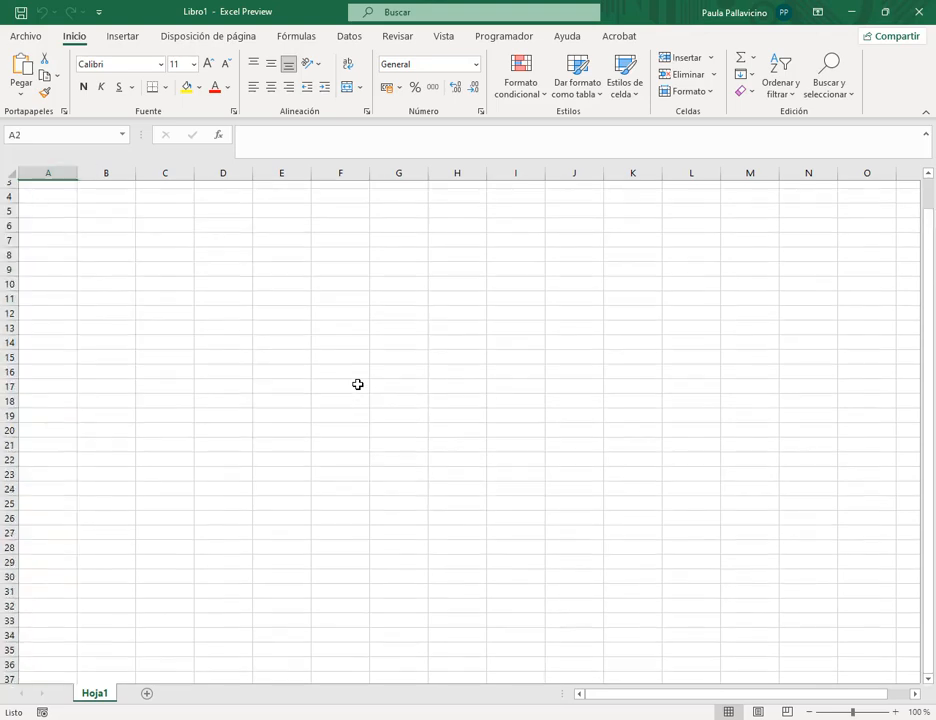
key(End)
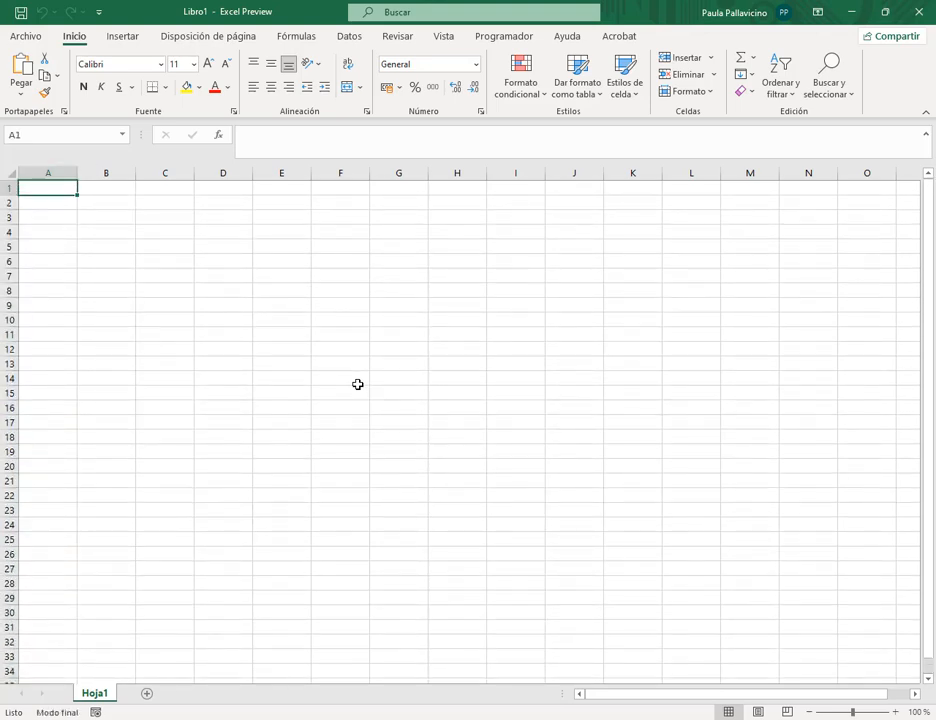
key(End)
scroll(73, 240, down, 16)
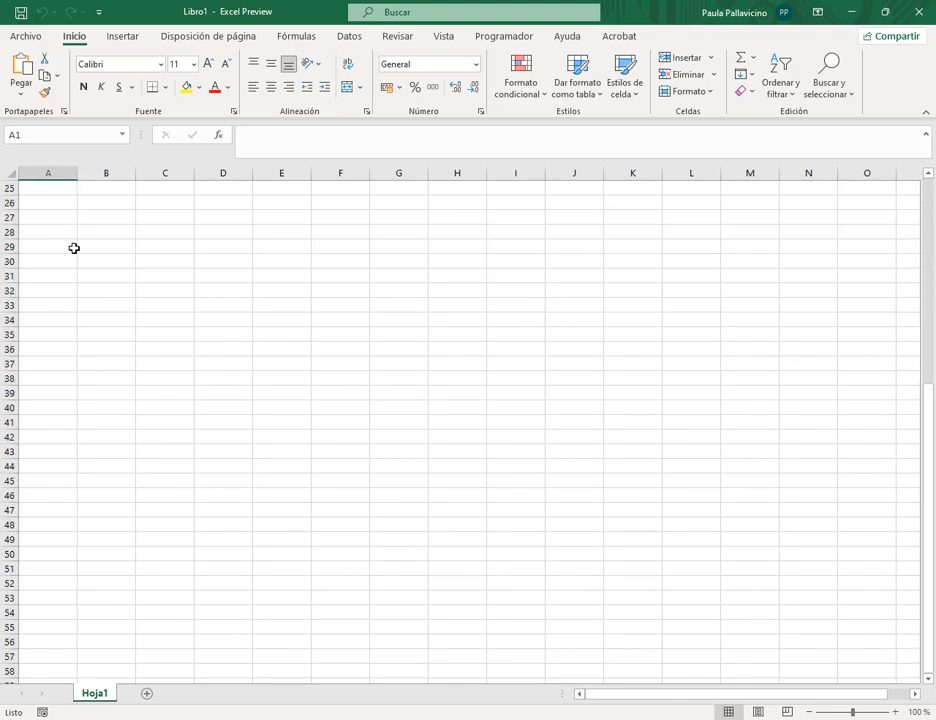
scroll(78, 294, down, 20)
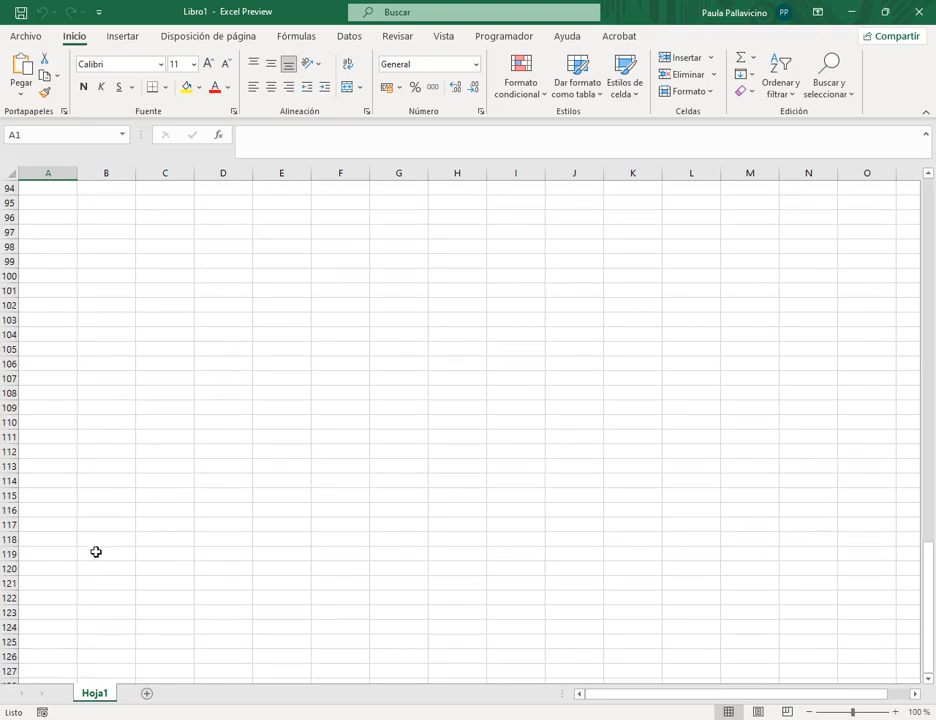
scroll(101, 513, down, 20)
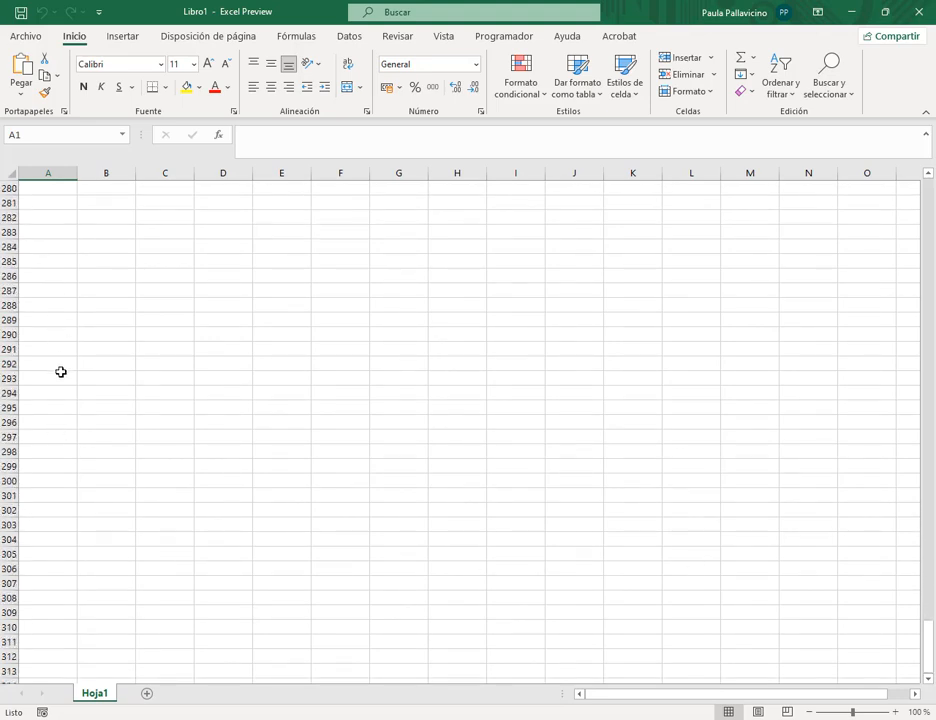
Step: Go to the last available row of column A to show the worksheet's limit, and close Excel
key(End)
key(End)
key(ctrl+Home)
key(ctrl+Down)
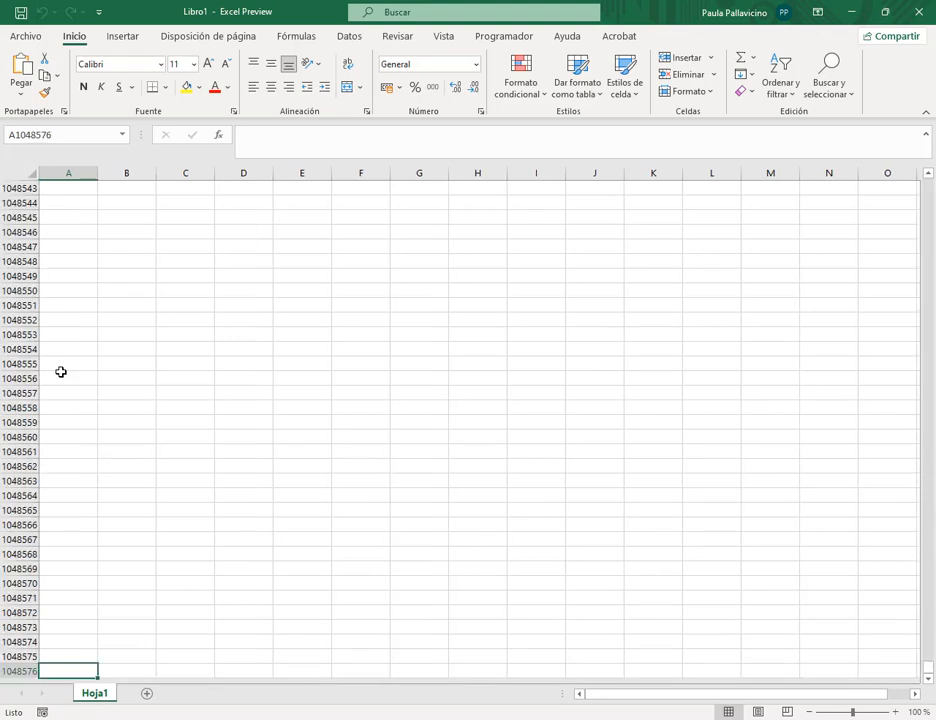
scroll(61, 372, down, 11)
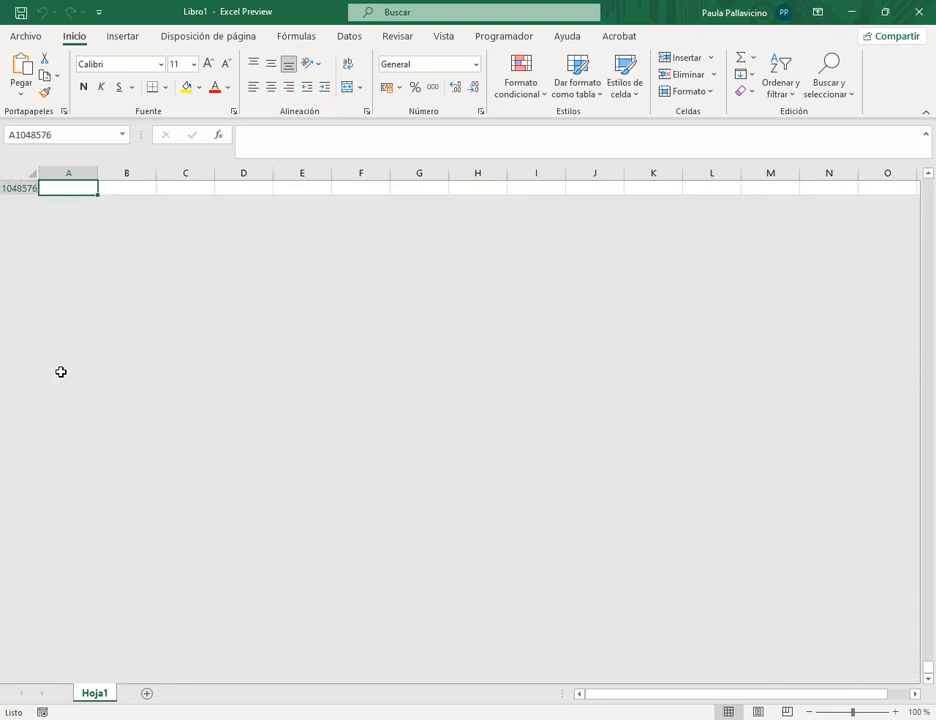
scroll(61, 376, up, 2)
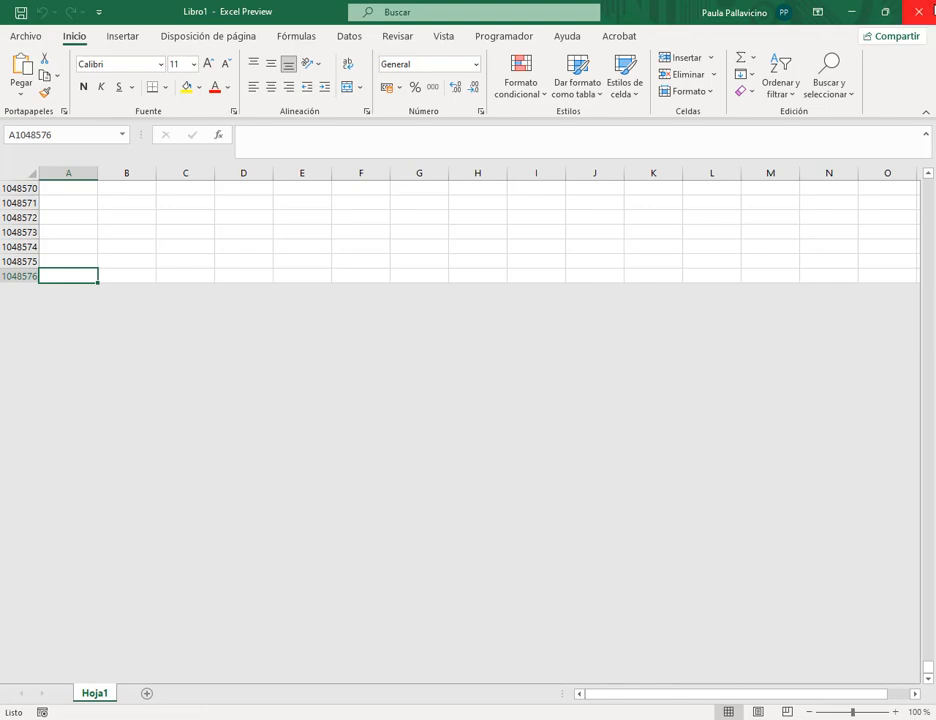
key(alt+F4)
click(547, 445)
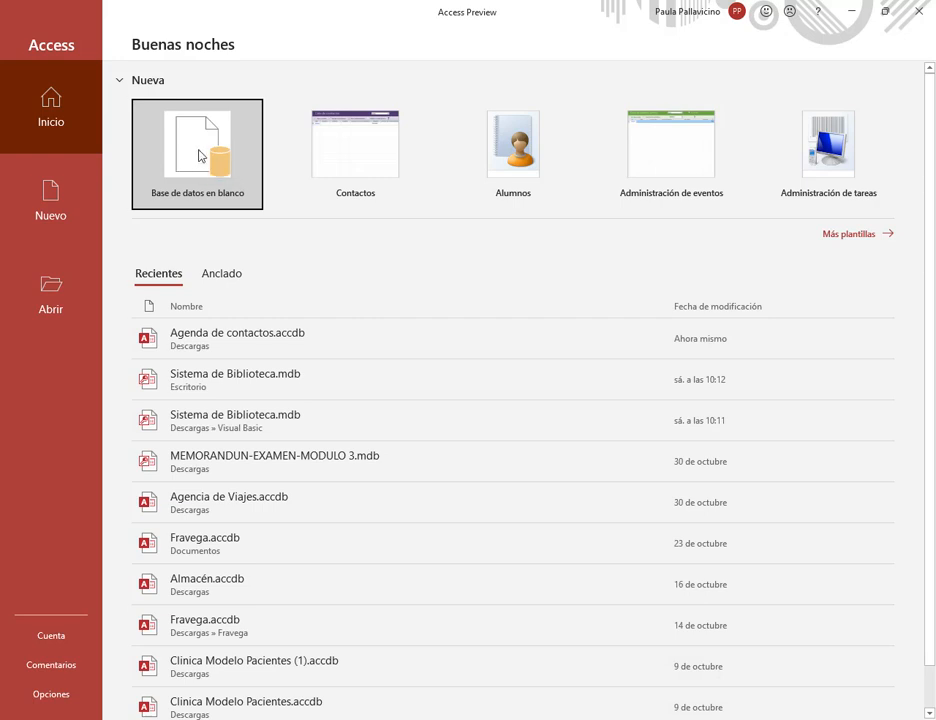
Step: Start a new blank Access database and point out its file name and save folder settings with temporary screen annotations
click(176, 200)
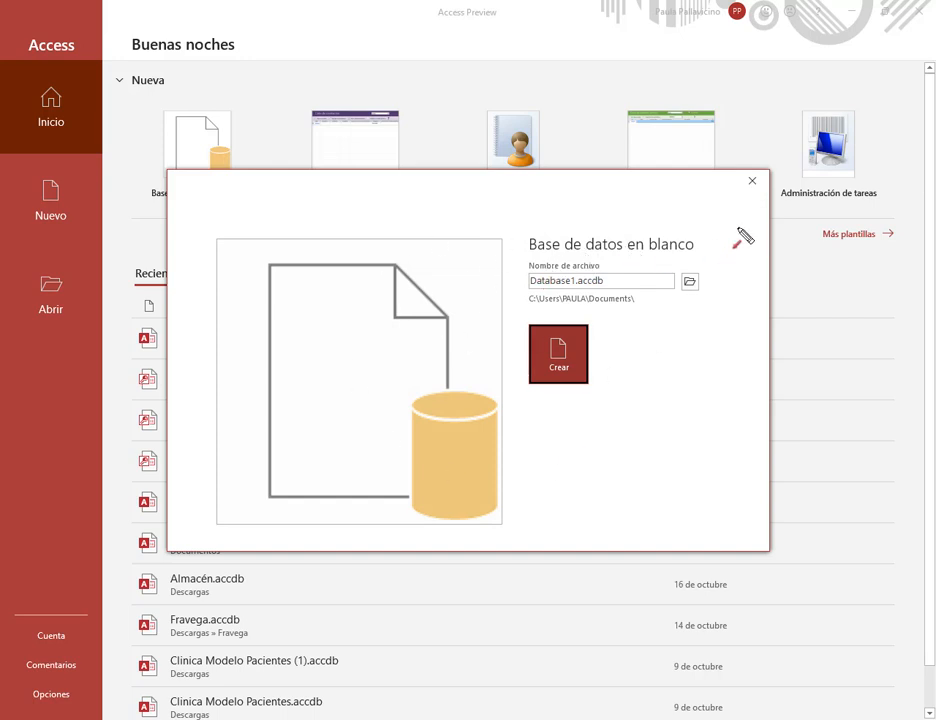
mouse_move(741, 232)
mouse_down()
mouse_move(690, 274)
mouse_move(652, 288)
mouse_up()
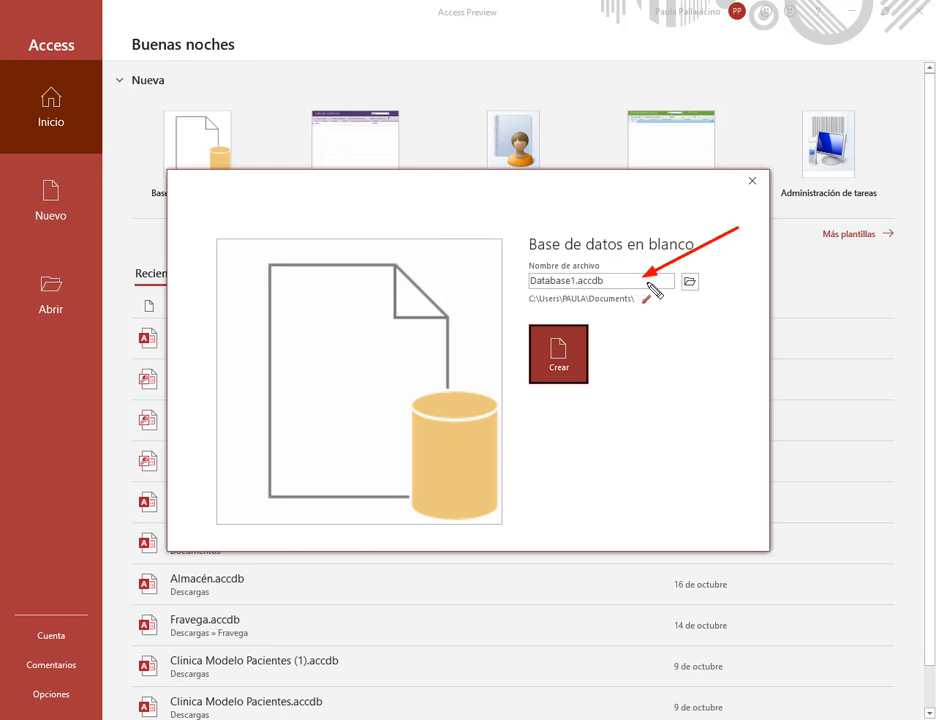
drag(670, 369, 697, 302)
key(Escape)
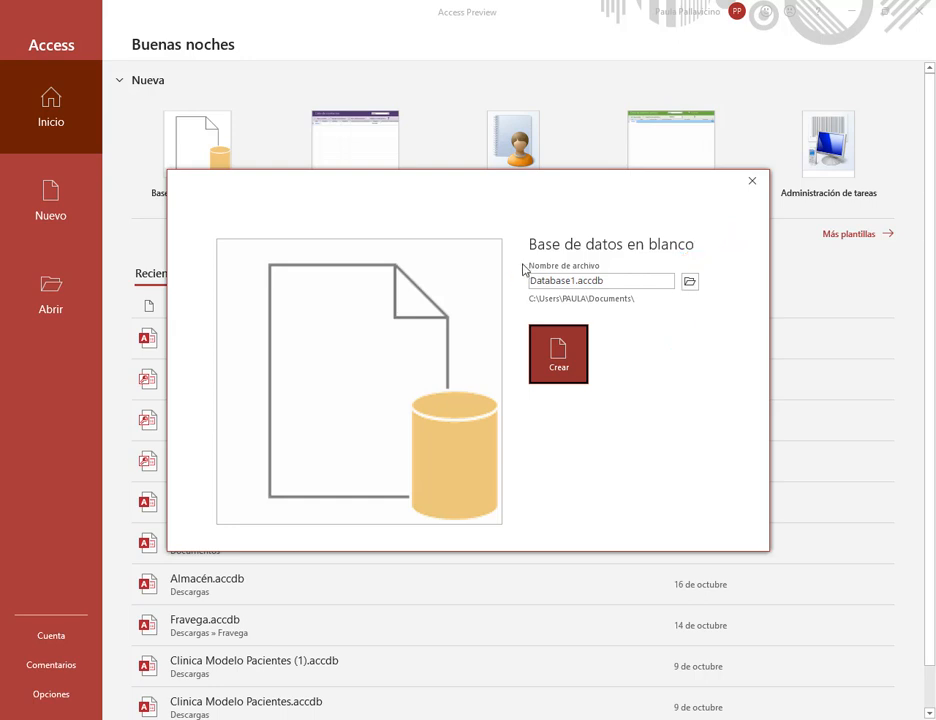
drag(522, 259, 680, 298)
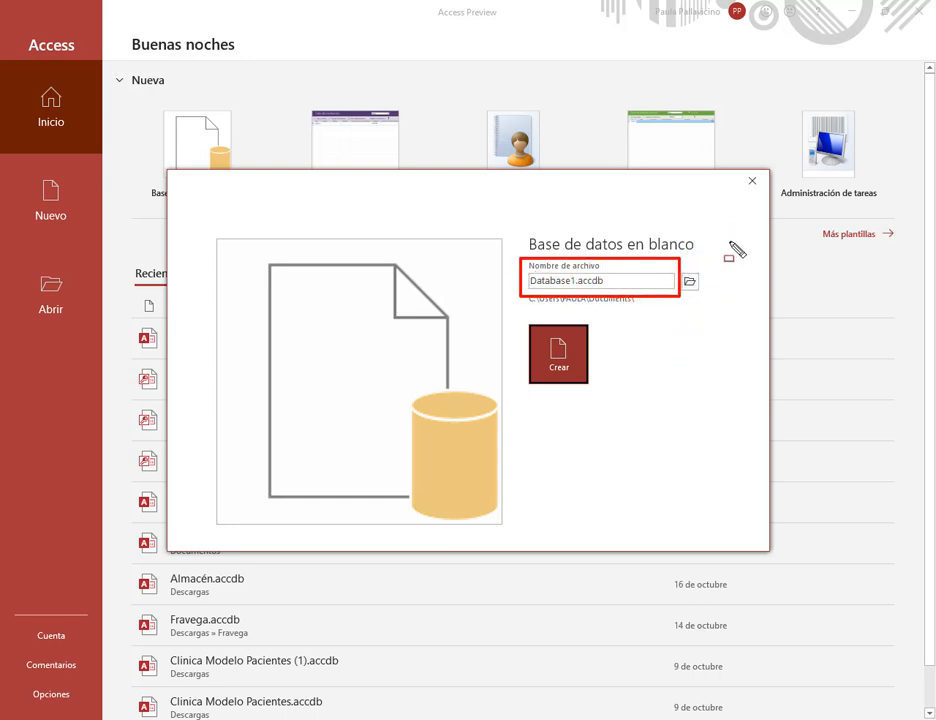
drag(735, 225, 698, 268)
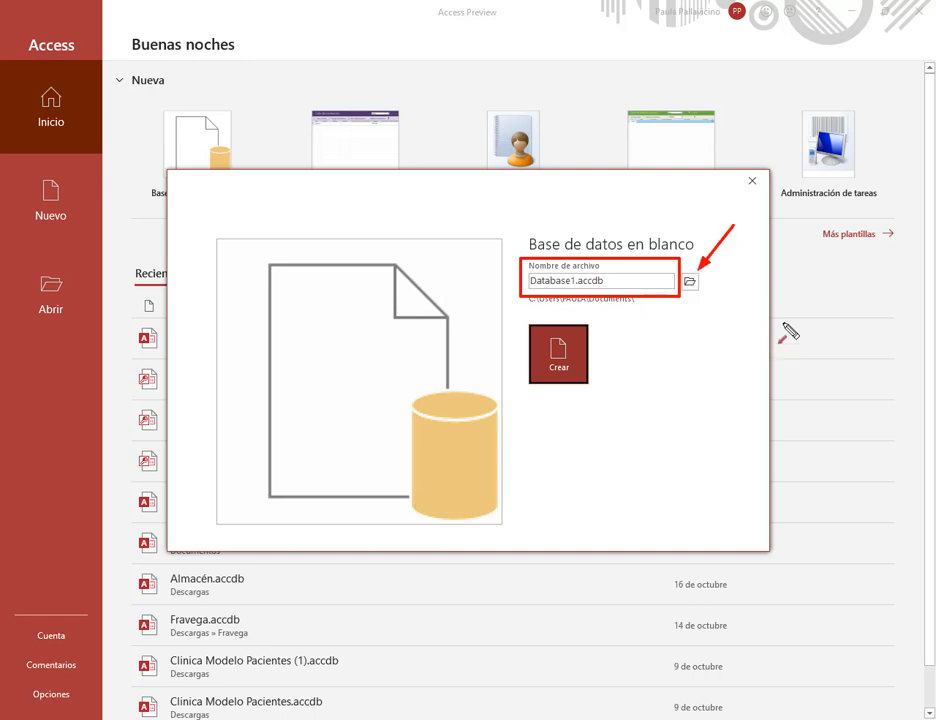
key(Escape)
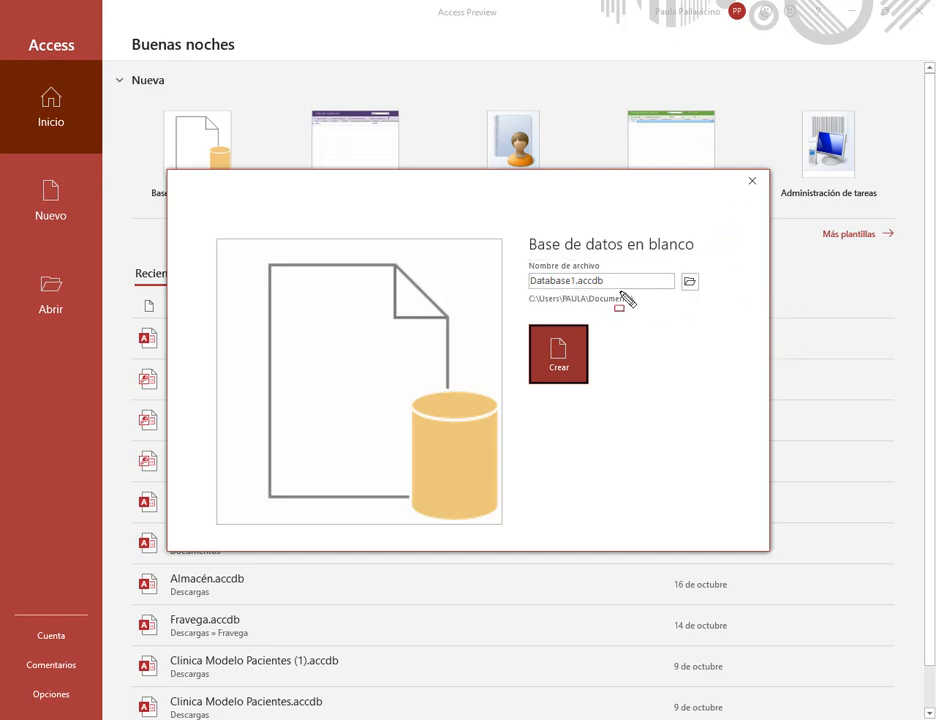
Step: Name the new database Kiosco and set its save location to the Clase 1 folder on the desktop
click(620, 282)
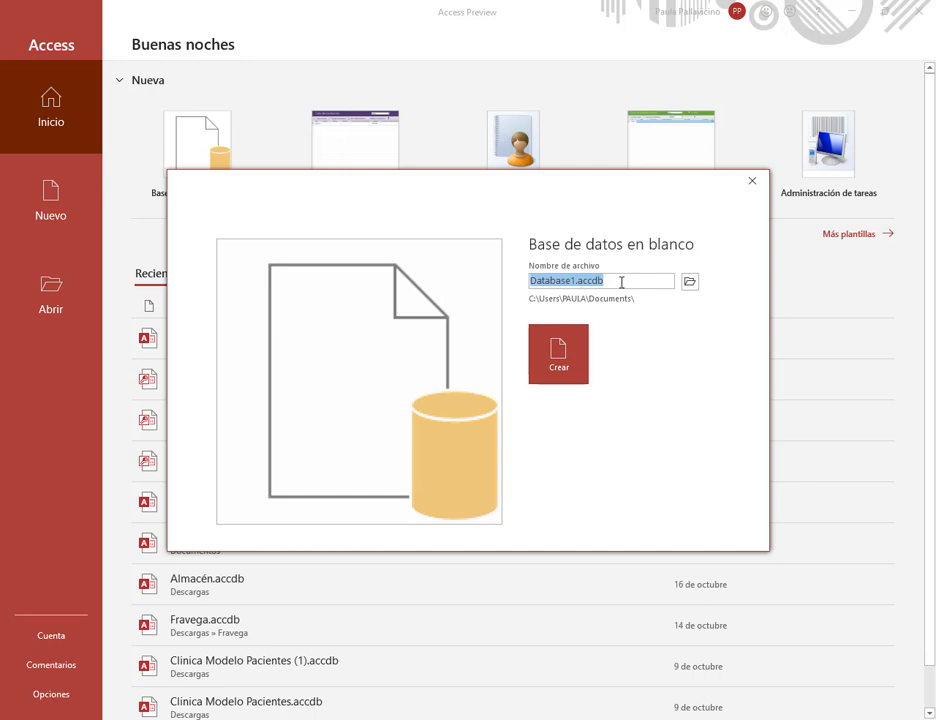
text(Kiosco)
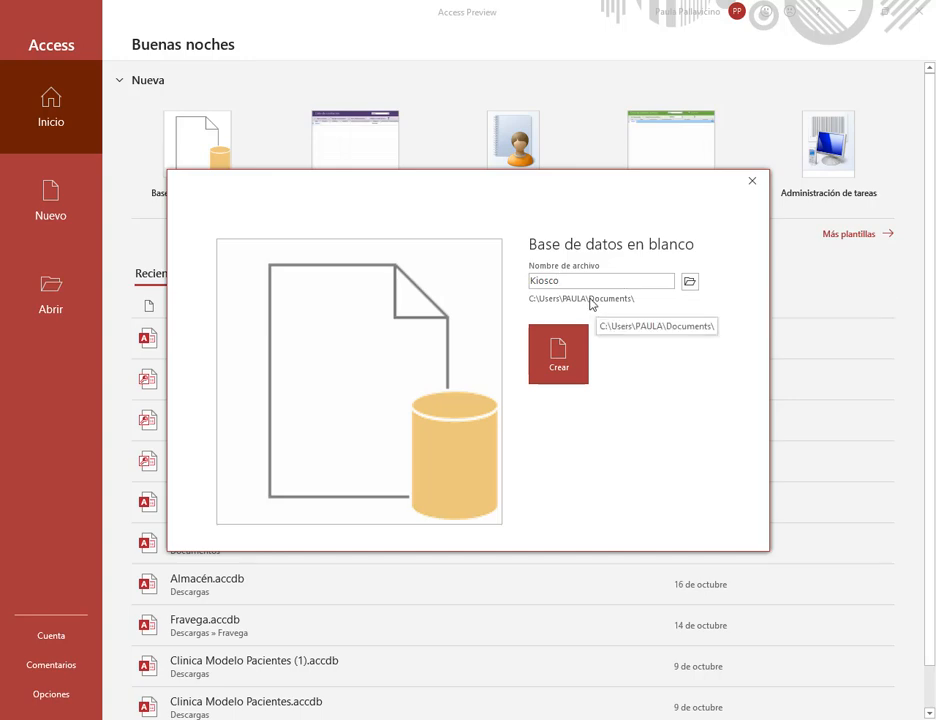
click(688, 283)
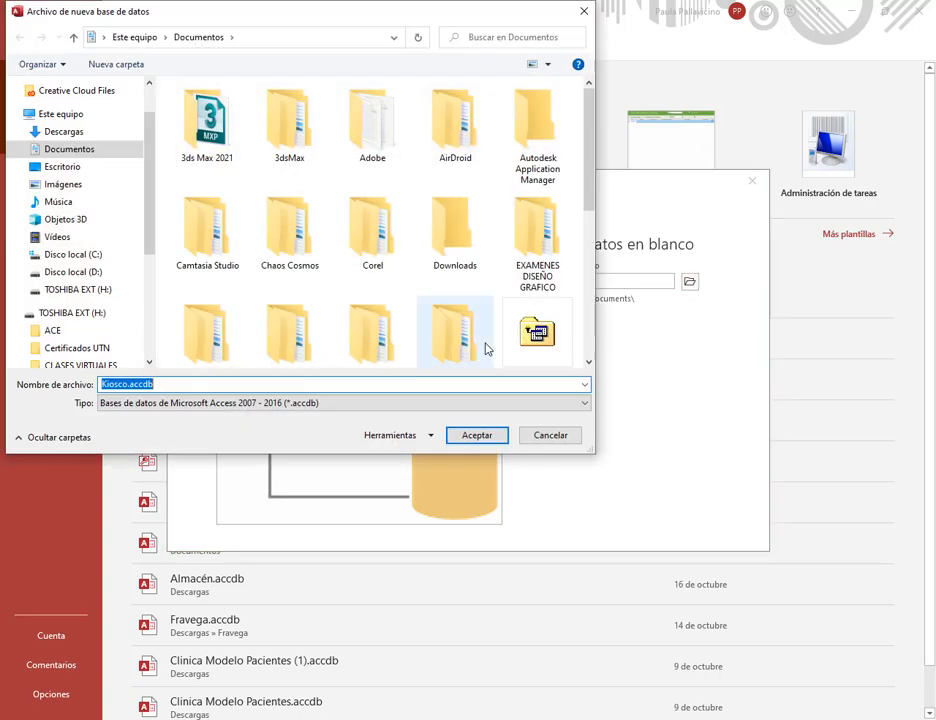
click(66, 167)
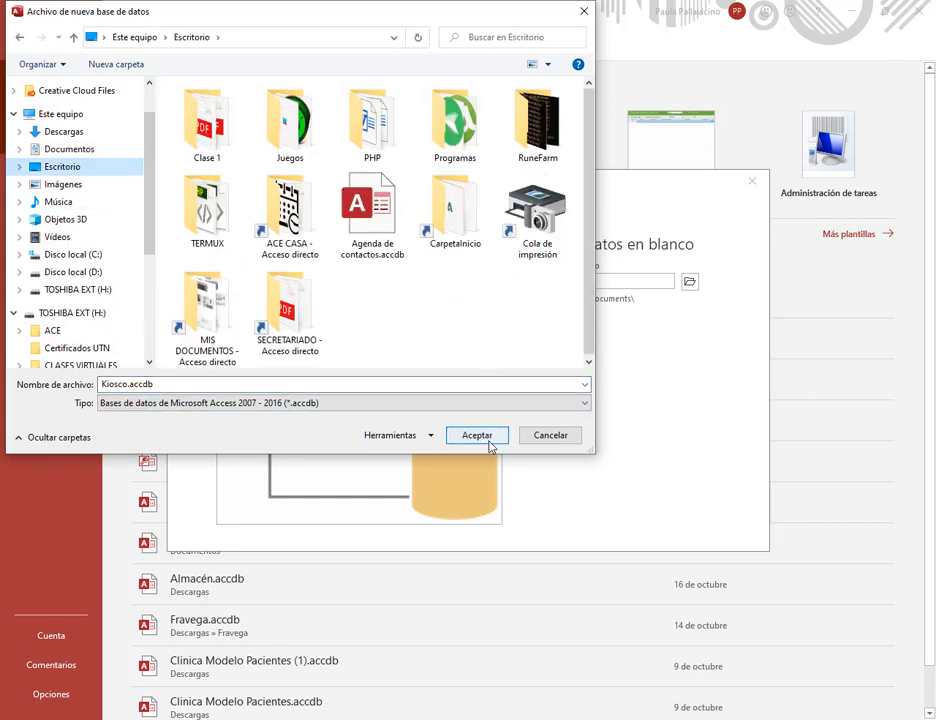
double_click(207, 125)
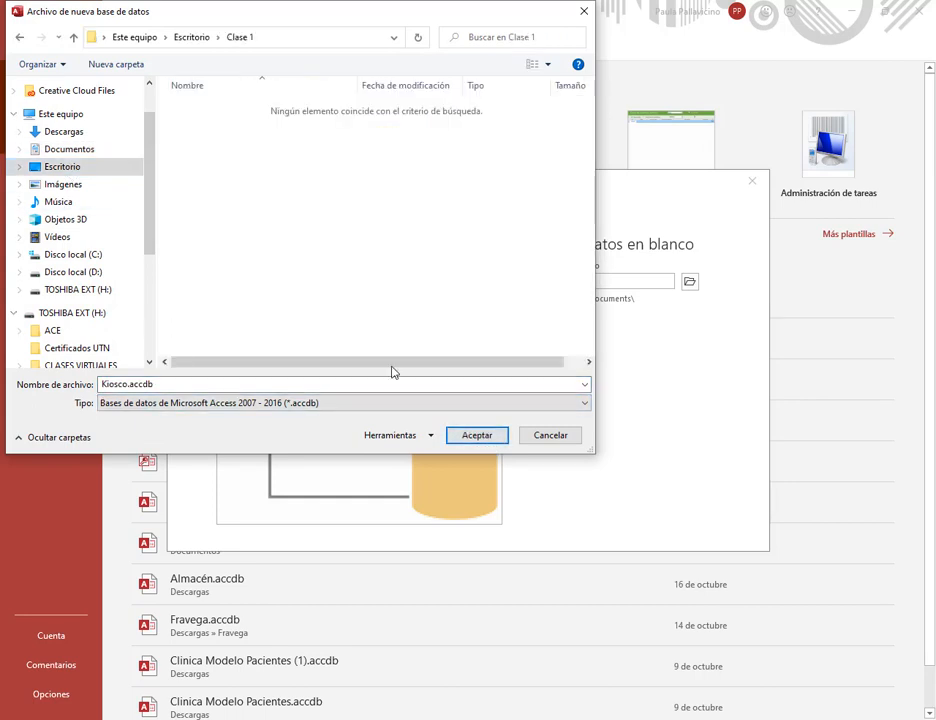
click(485, 436)
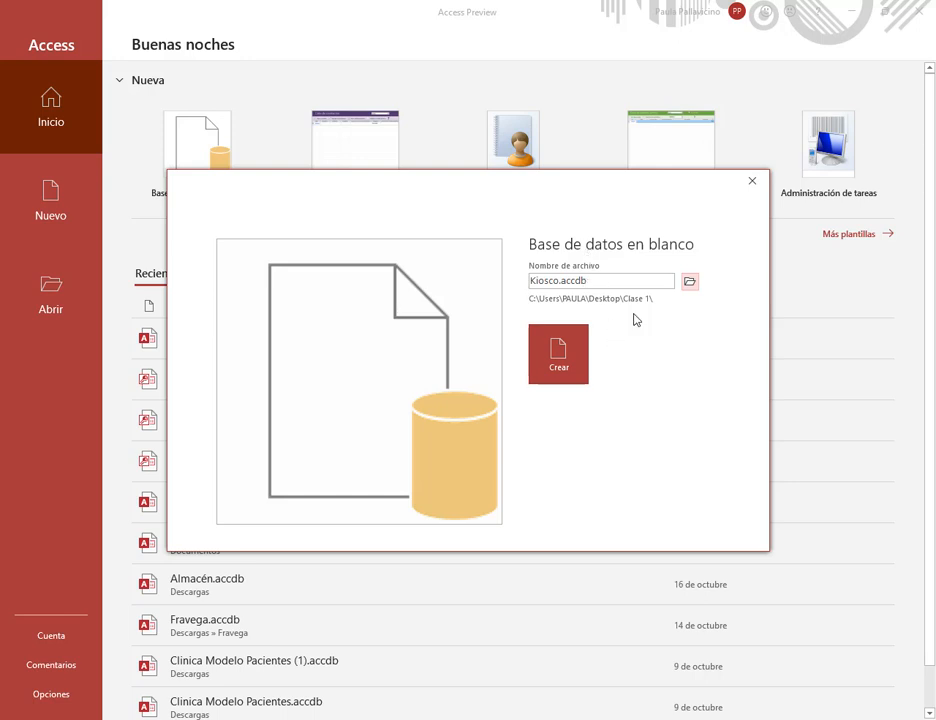
Step: Create the blank database Kiosco.accdb in the Clase 1 folder
double_click(553, 282)
click(598, 283)
click(561, 364)
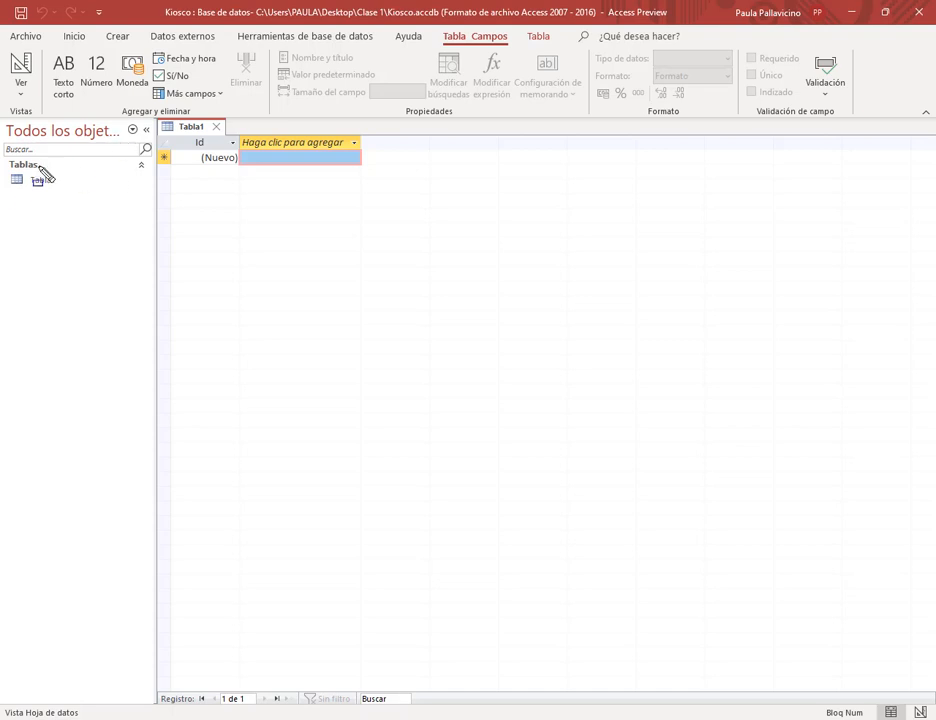
Step: Outline the new table's datasheet and the object navigation pane with temporary screen annotations, and clear them
mouse_move(154, 117)
mouse_down()
mouse_move(277, 158)
mouse_move(416, 170)
mouse_up()
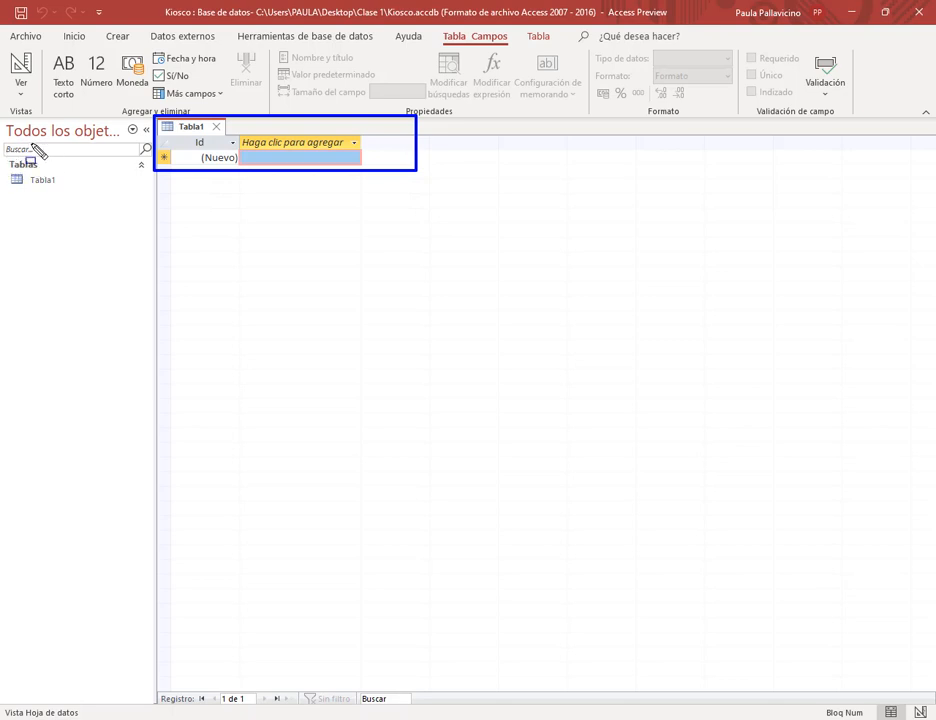
mouse_move(4, 119)
mouse_down()
mouse_move(185, 648)
mouse_move(158, 670)
mouse_up()
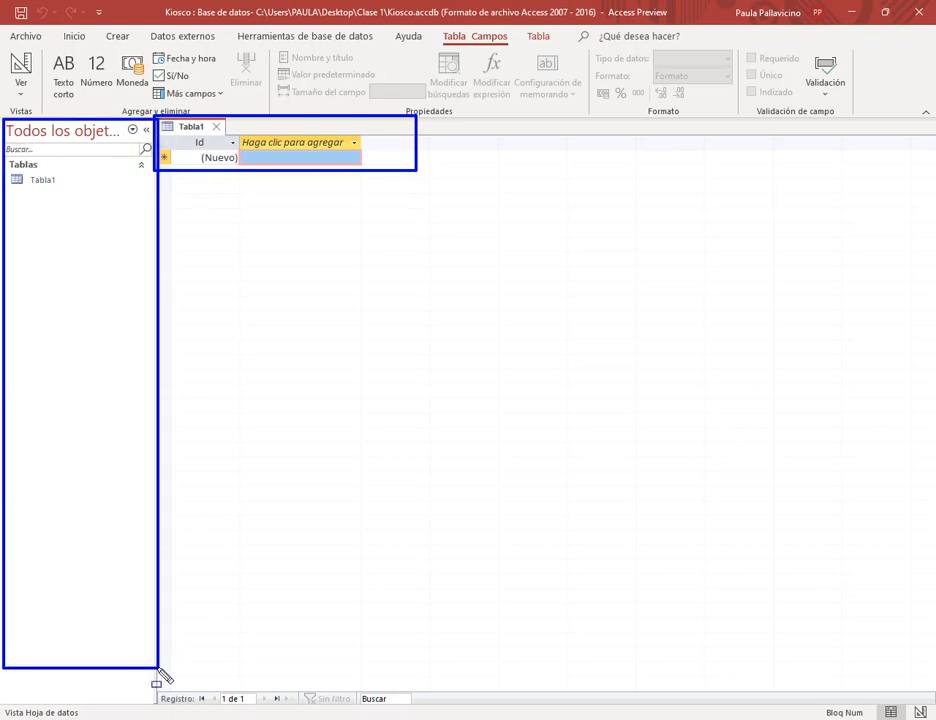
key(Escape)
Step: Collapse the navigation pane, mark its collapsed bar with temporary annotations, and expand the pane again
click(145, 133)
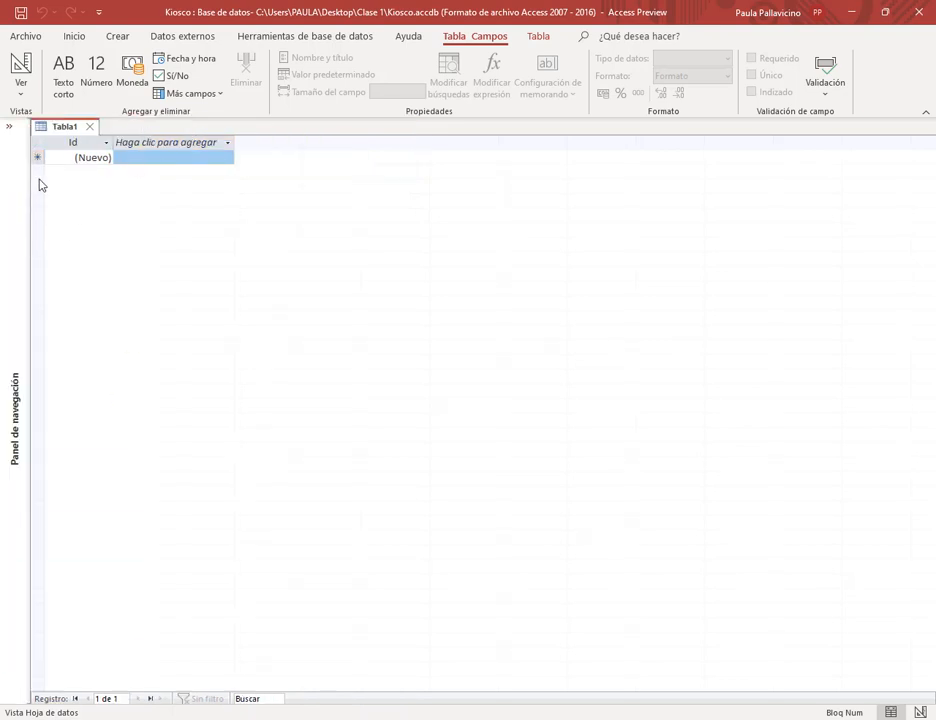
drag(32, 118, 3, 670)
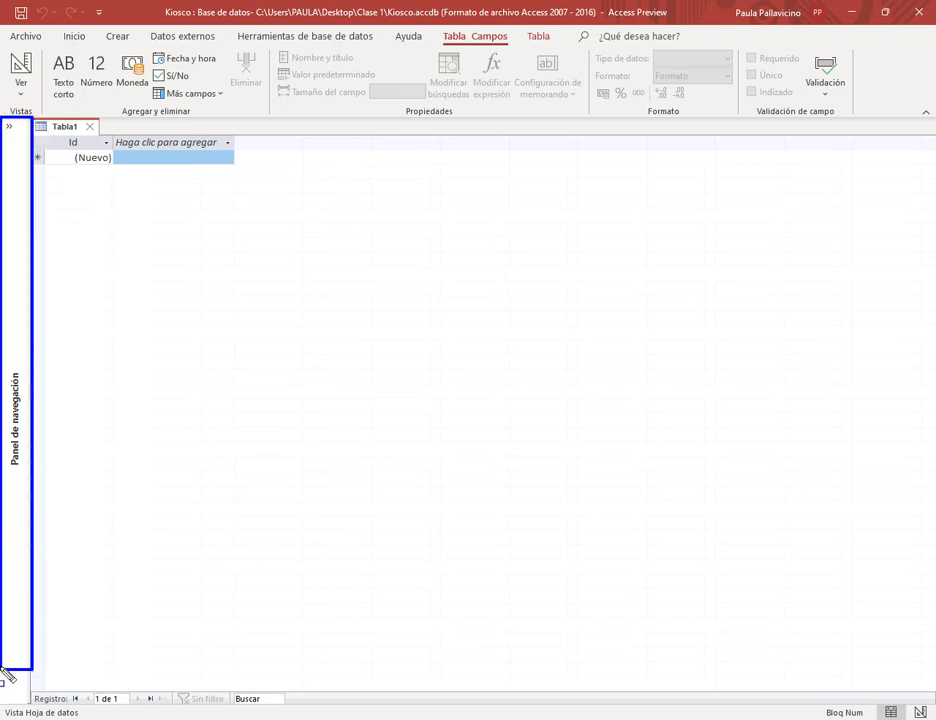
drag(62, 60, 22, 122)
key(Escape)
click(10, 128)
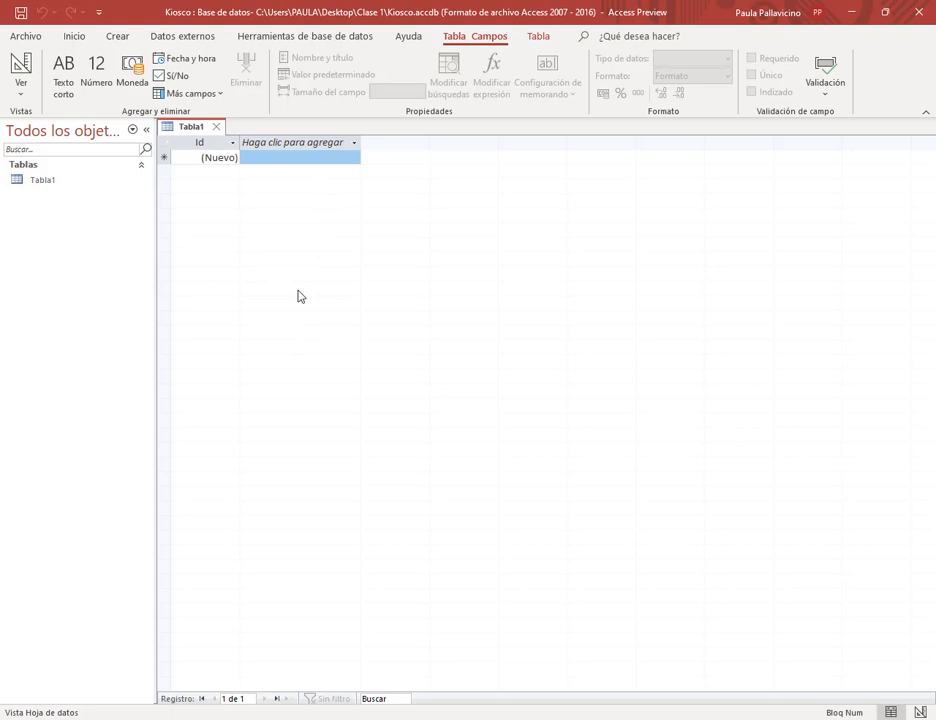
Step: Close the empty Tabla1 datasheet and point out the Crear commands with a temporary annotation
click(218, 132)
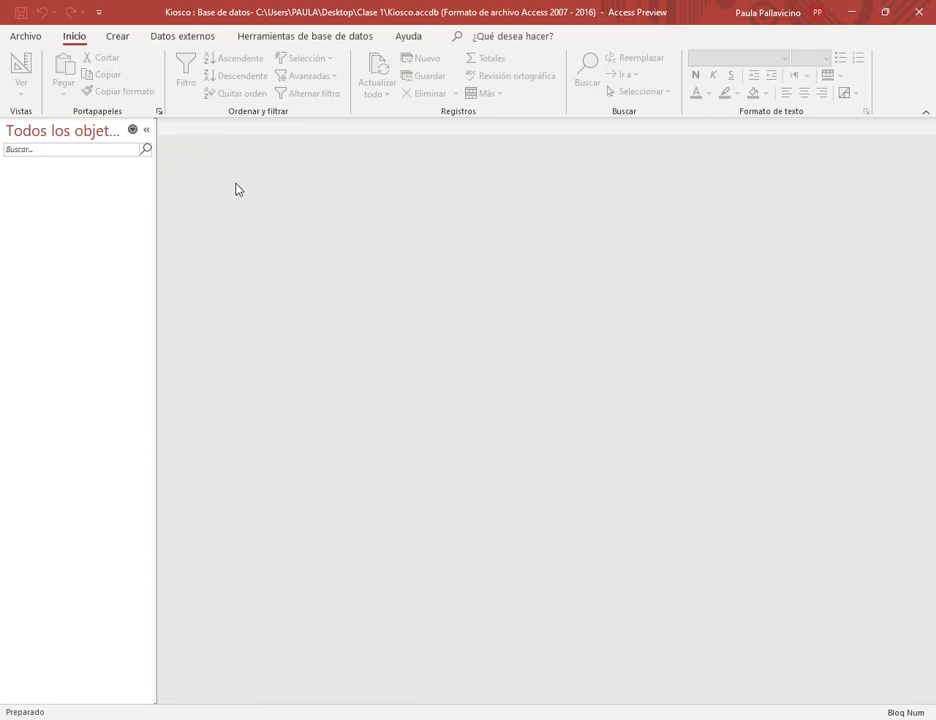
key(ctrl+2)
drag(98, 24, 134, 49)
key(Escape)
Step: Mark the table creation commands with temporary annotations and start a new table in Design view
click(117, 38)
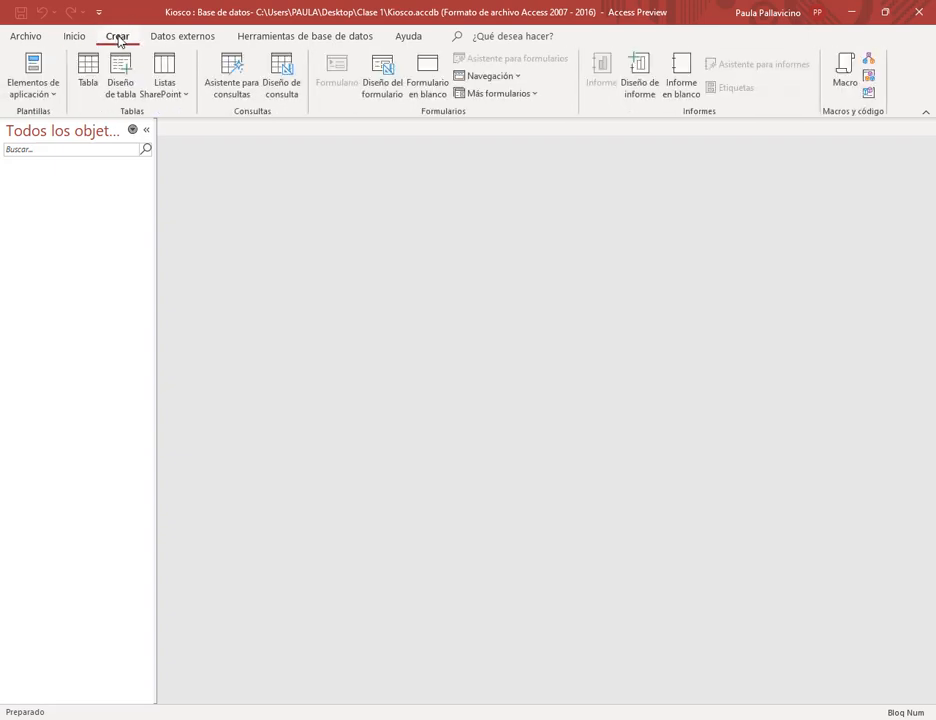
key(ctrl+2)
drag(63, 43, 193, 121)
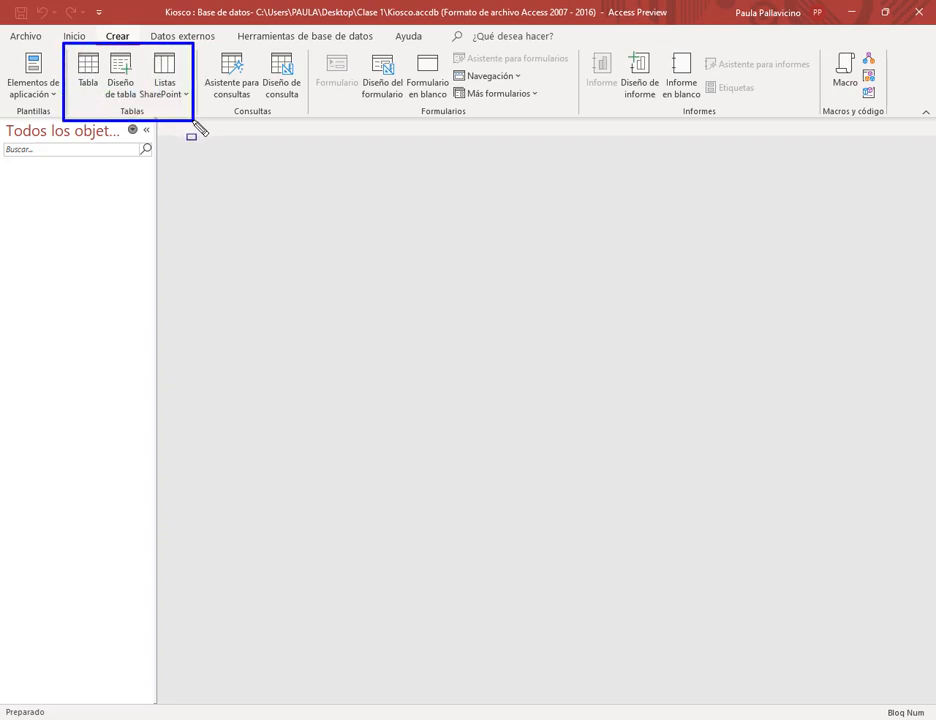
drag(86, 186, 111, 93)
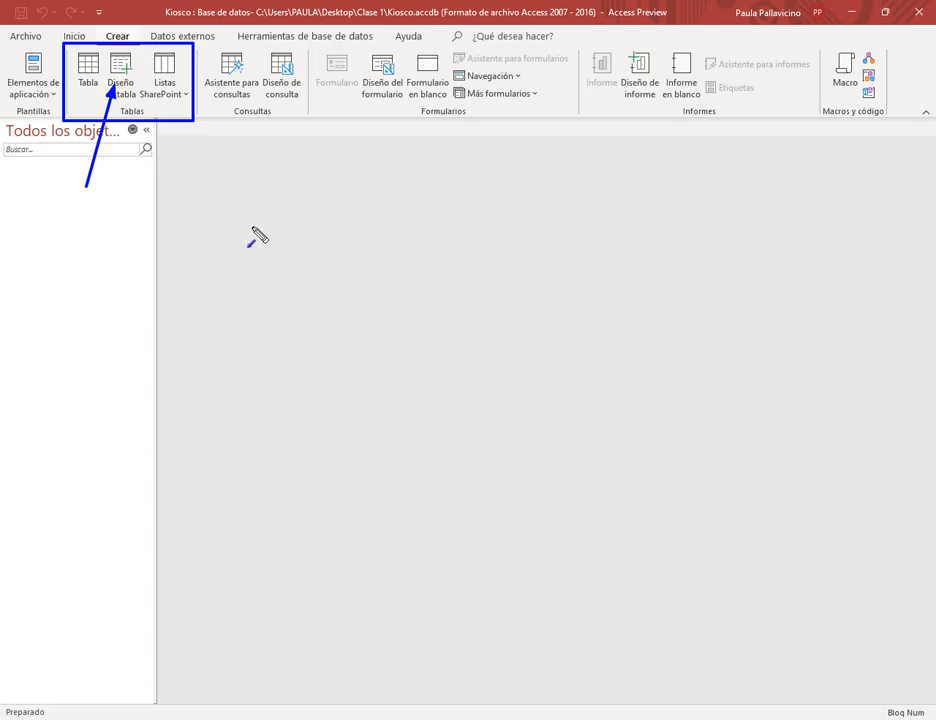
key(Escape)
click(121, 87)
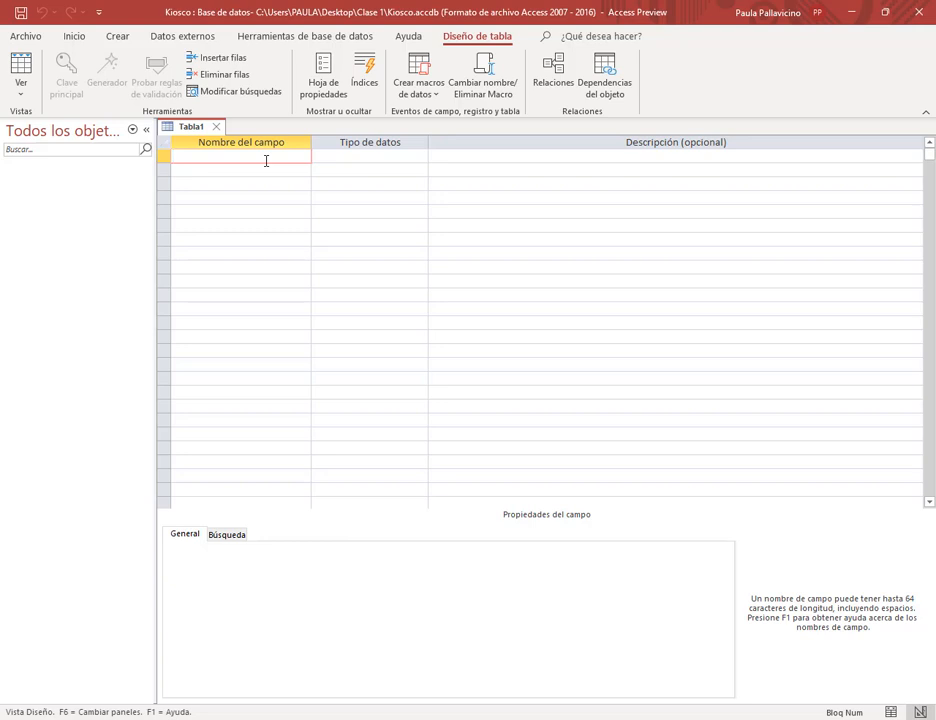
Step: Try to name the table's first field "cod. producto"
text(codigo)
key(BackSpace)
key(BackSpace)
key(BackSpace)
text(.)
text(pro)
key(BackSpace)
key(BackSpace)
text(roducto)
key(Tab)
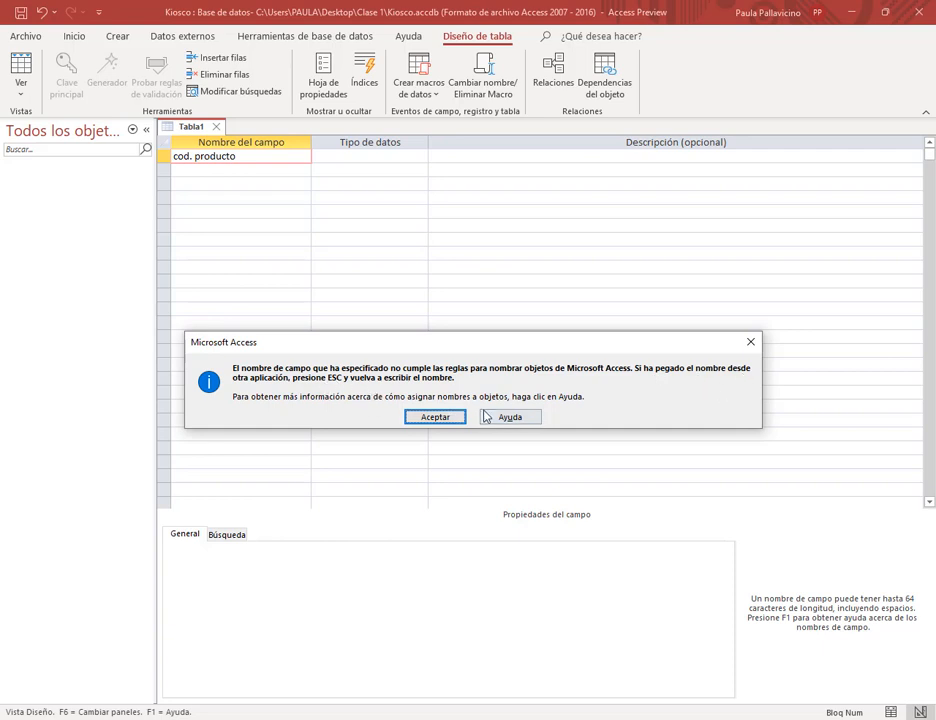
click(433, 417)
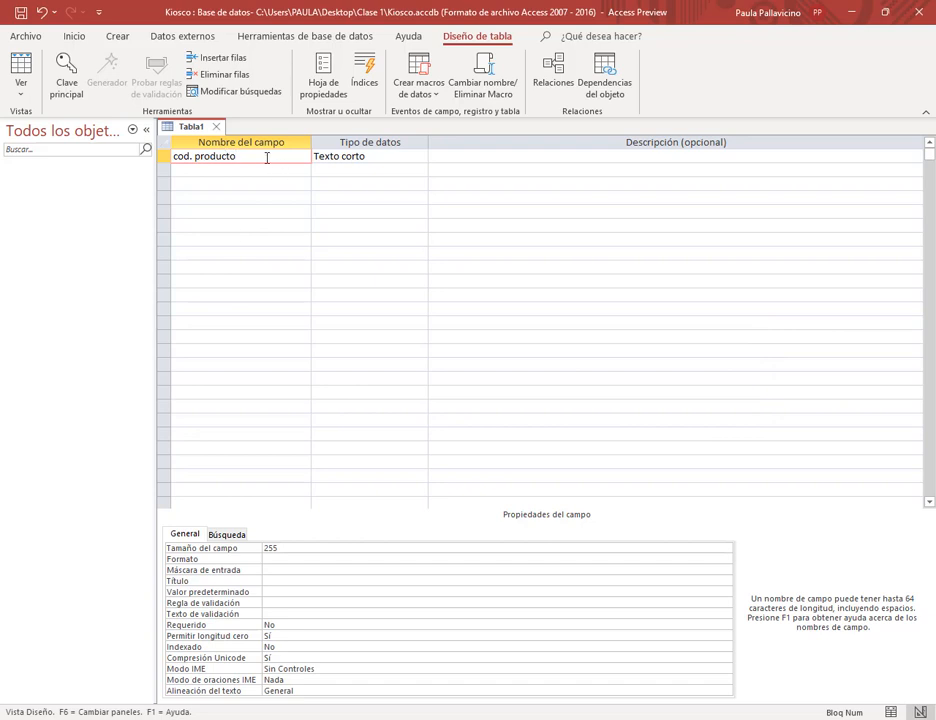
Step: Remove the period from the first field's name so it reads "cod producto"
click(189, 156)
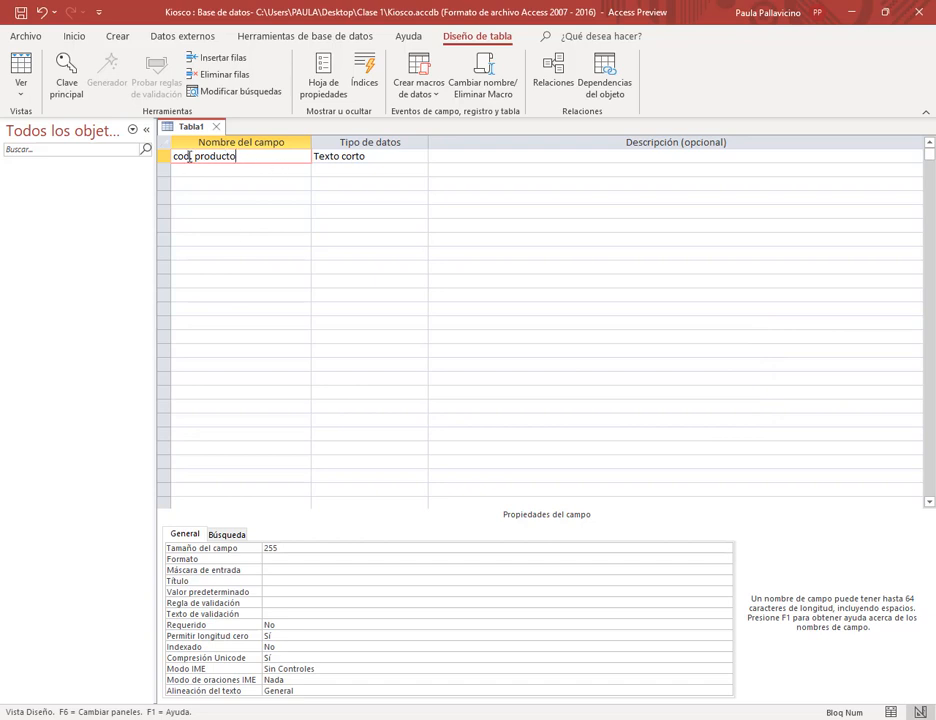
key(Delete)
click(267, 171)
click(193, 156)
Step: Check which Office version is installed in the account's product information and return to the table design
click(19, 37)
click(52, 694)
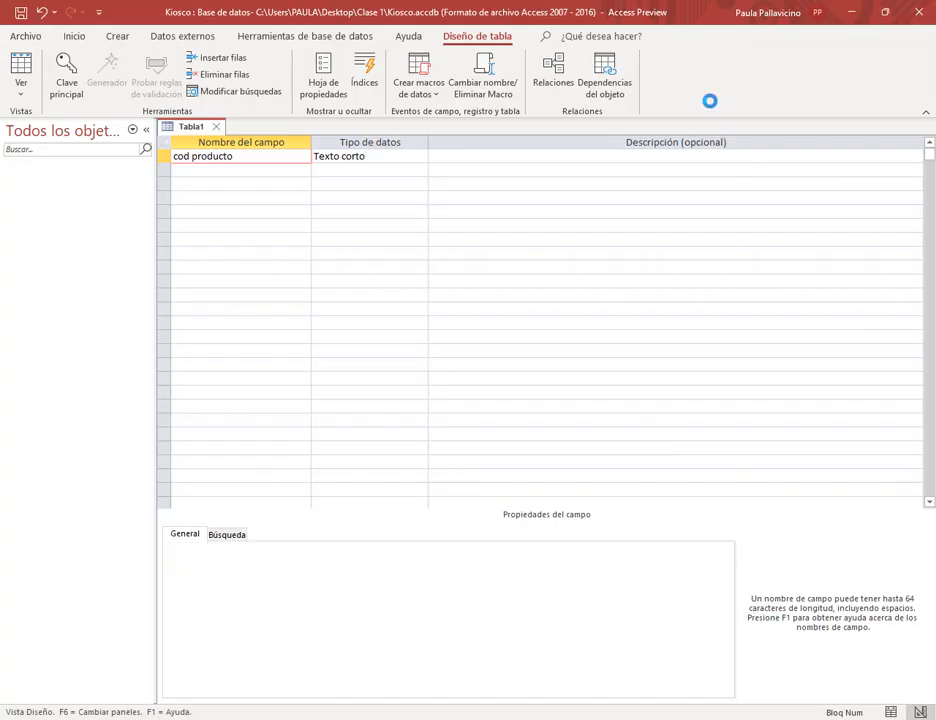
click(751, 122)
click(19, 37)
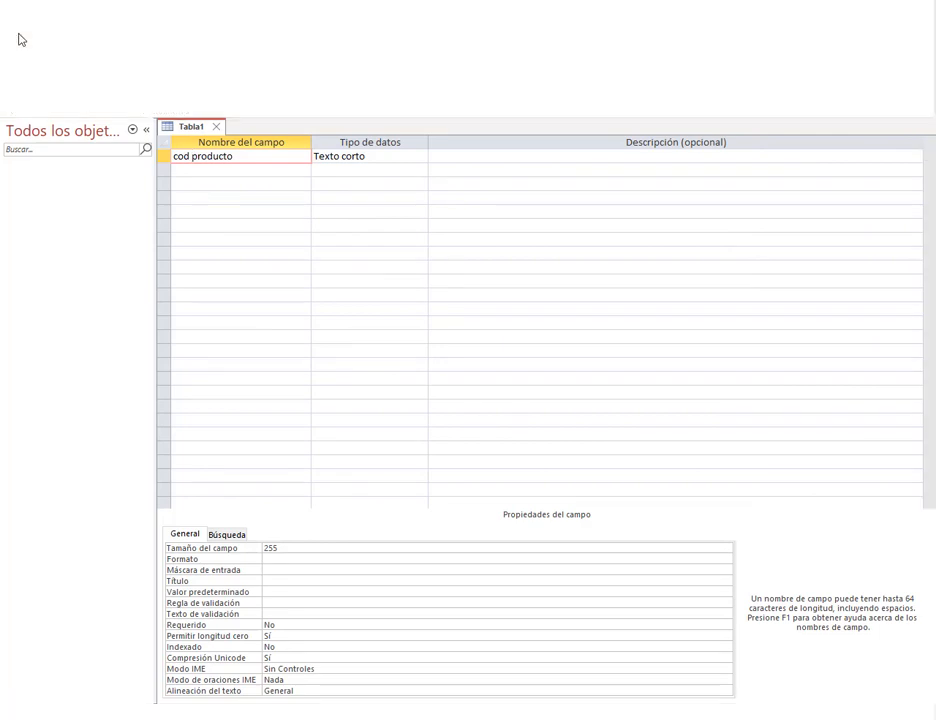
click(46, 635)
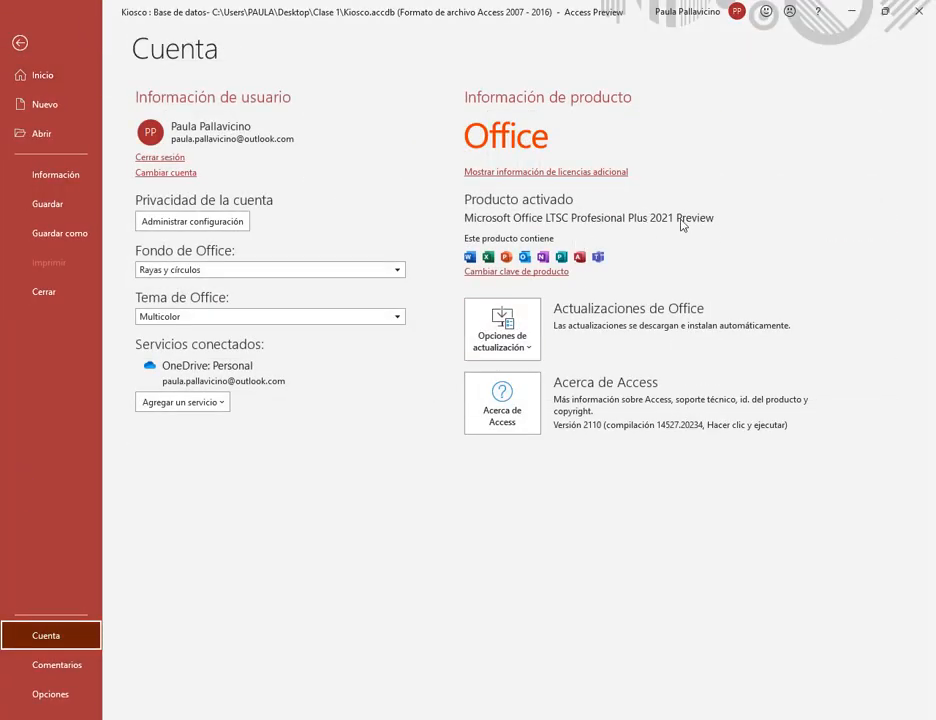
click(19, 42)
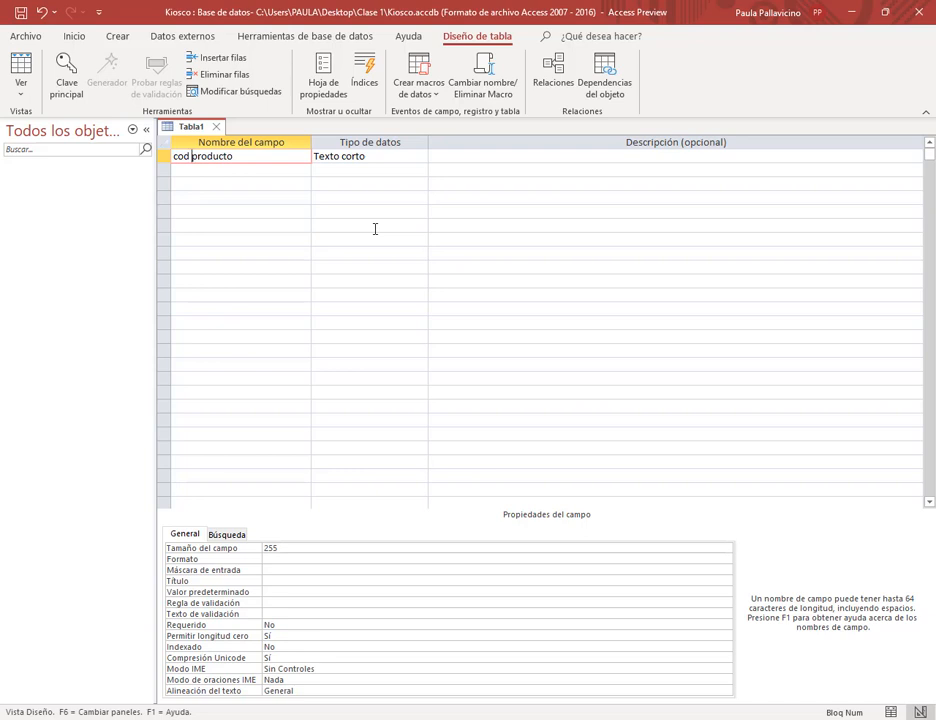
key(Left)
click(194, 170)
click(192, 157)
double_click(244, 157)
click(245, 156)
mouse_move(176, 157)
mouse_down()
mouse_move(244, 163)
mouse_move(174, 158)
mouse_up()
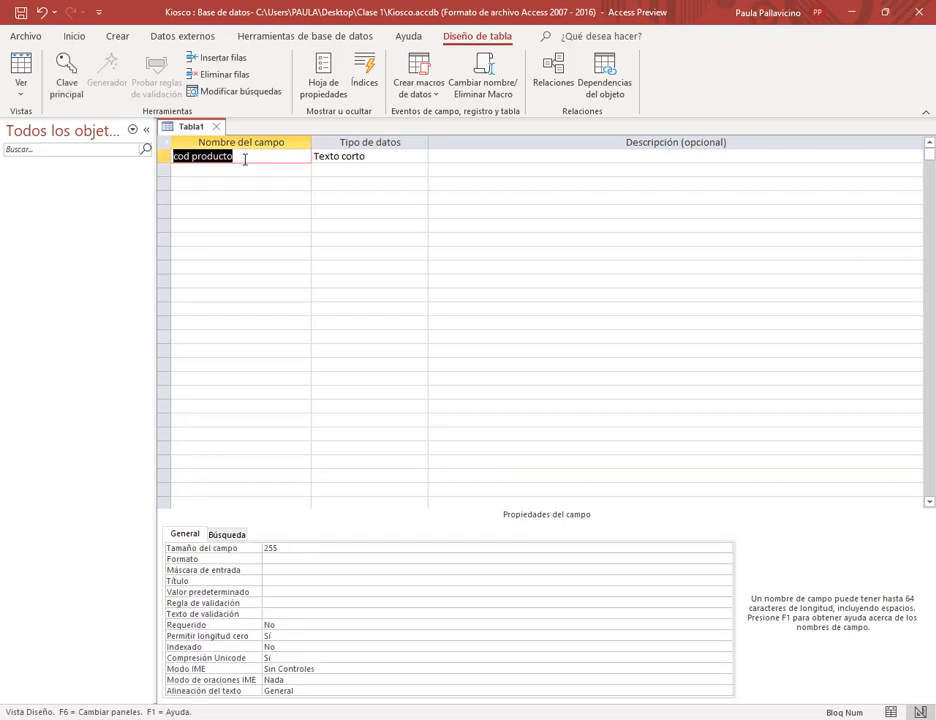
Step: Rename the first field as "id producto"
click(244, 160)
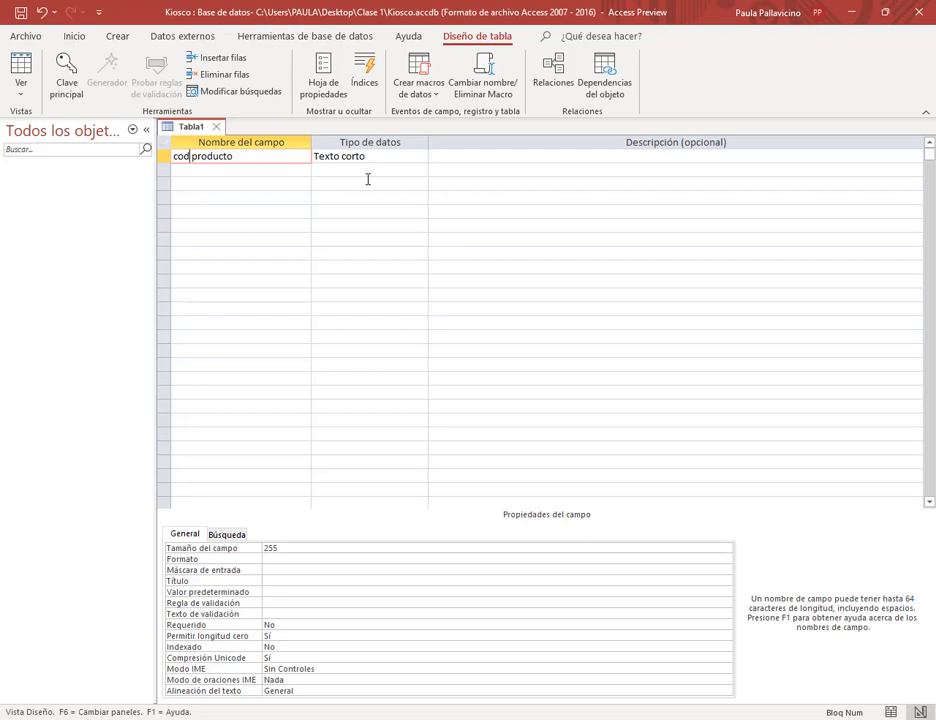
key(BackSpace)
key(BackSpace)
key(BackSpace)
text(id)
key(Down)
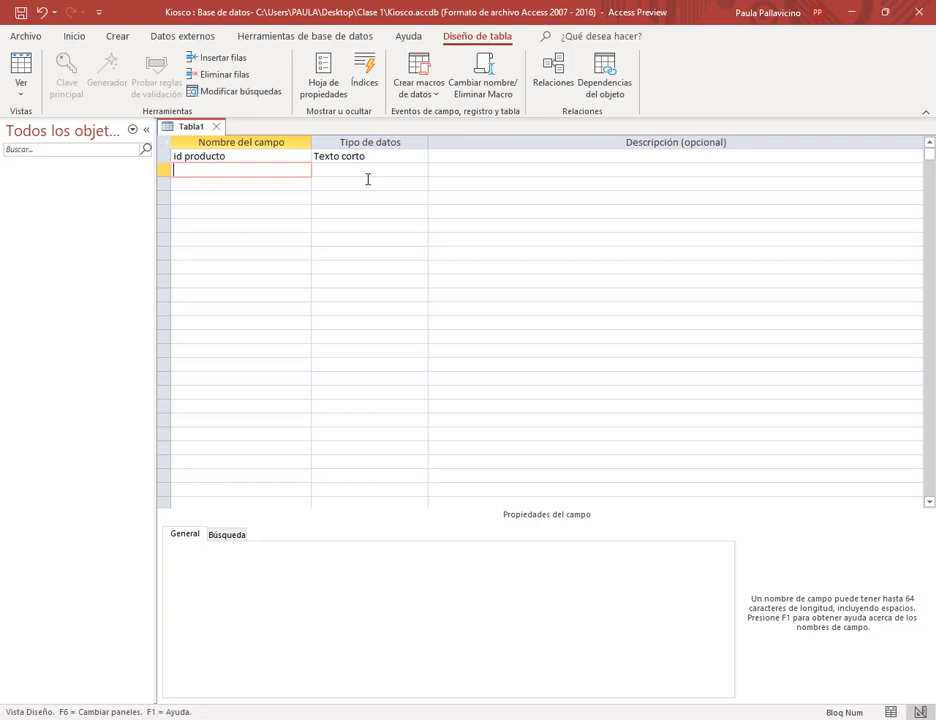
Step: Point out the Nombre del campo and Tipo de datos columns with temporary arrows, and clear them
click(278, 155)
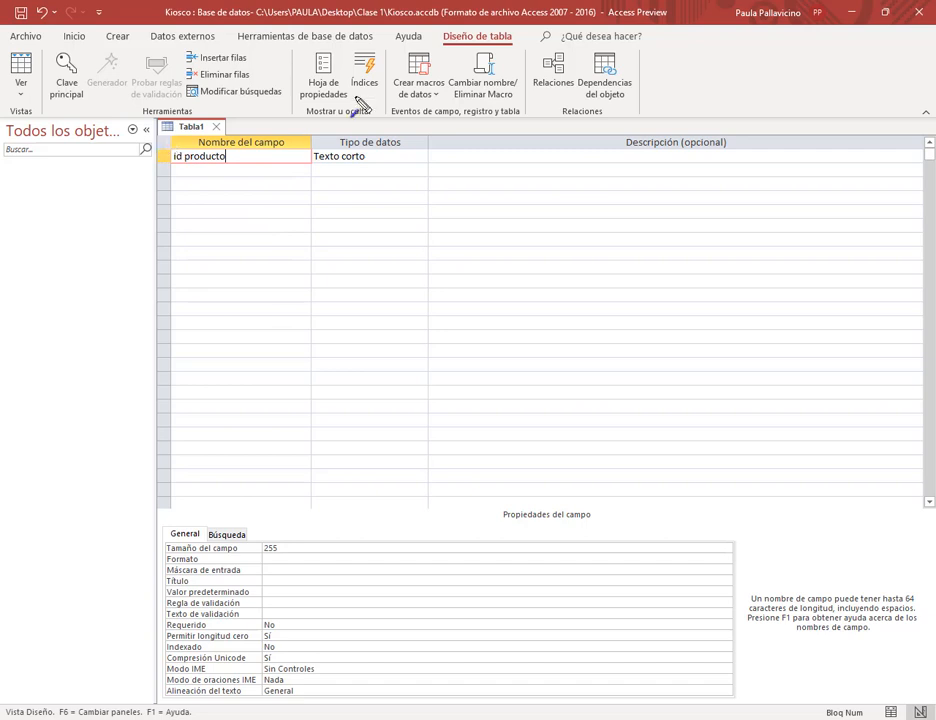
drag(310, 87, 279, 134)
drag(420, 82, 390, 131)
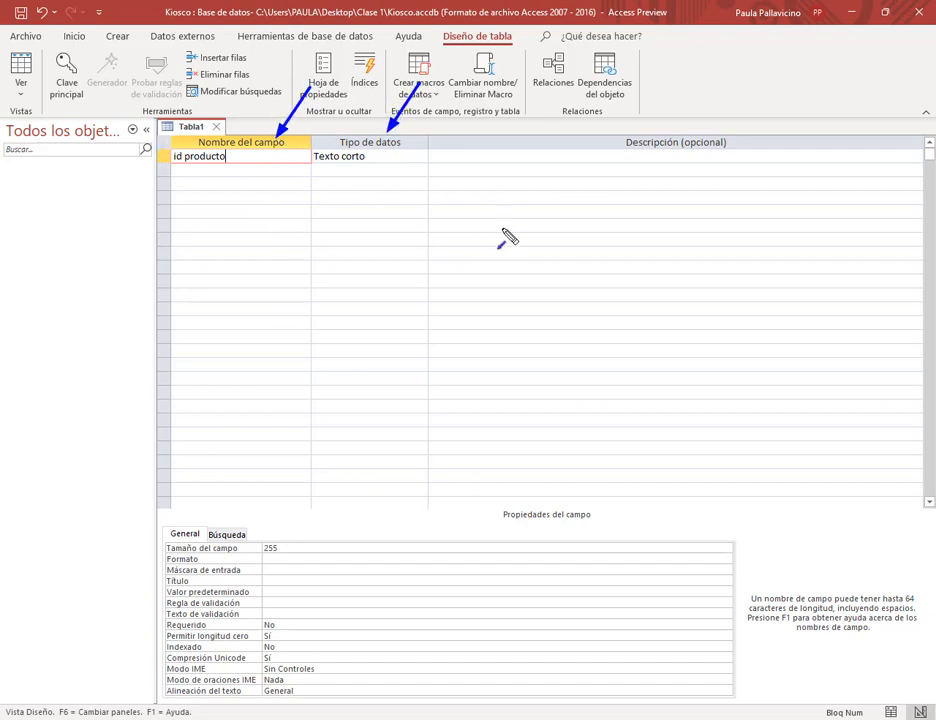
key(Escape)
Step: Add the fields Descripción, Cantidad and Precio below id producto
click(193, 173)
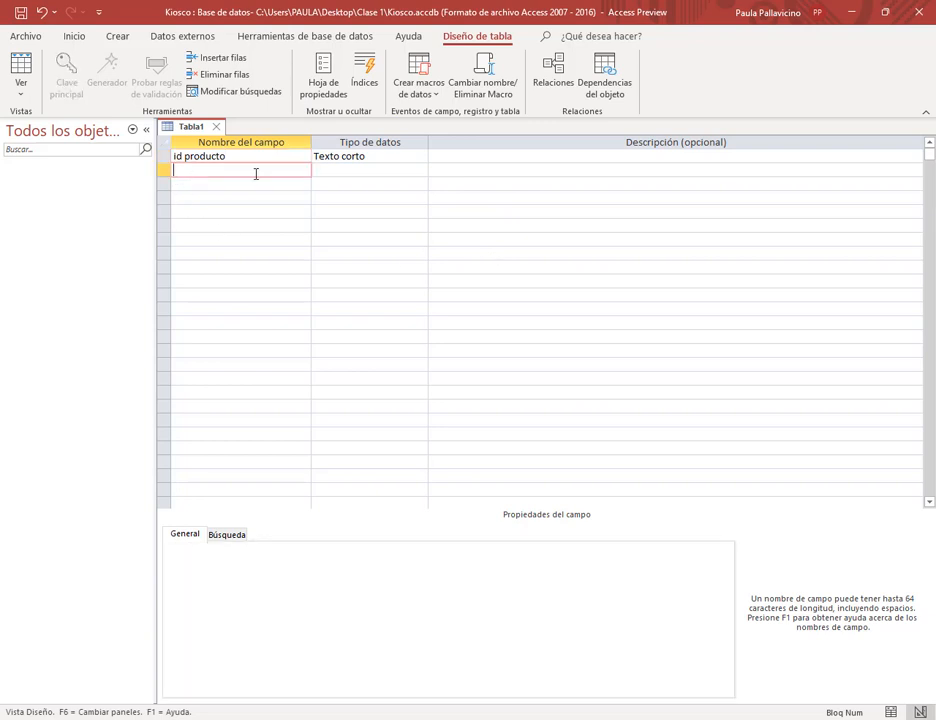
text(Descripción)
key(Down)
text(Can)
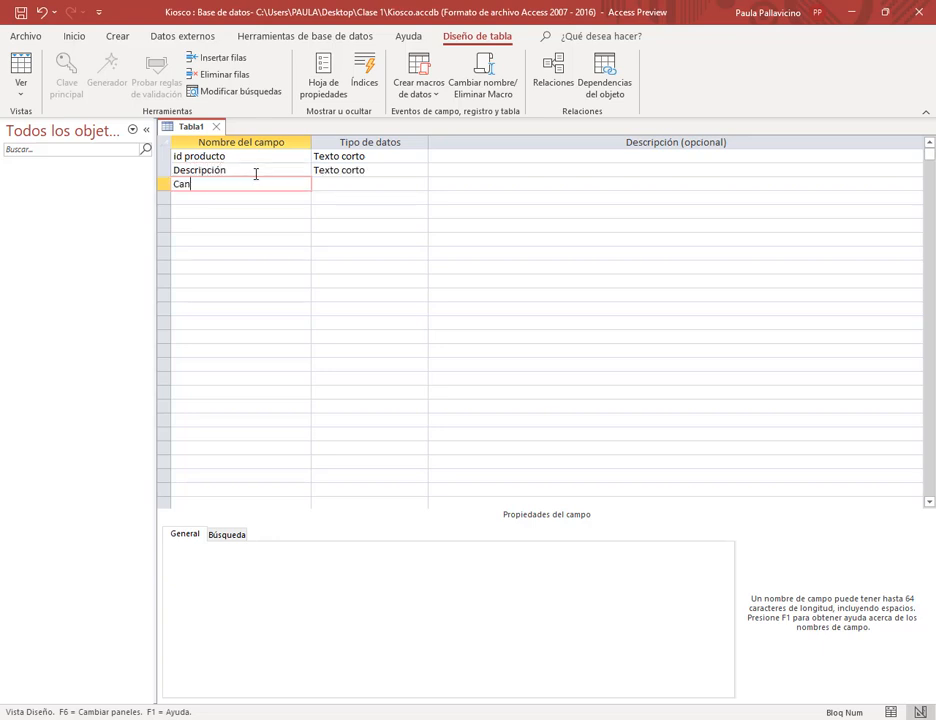
text(tidad)
key(Down)
text(P)
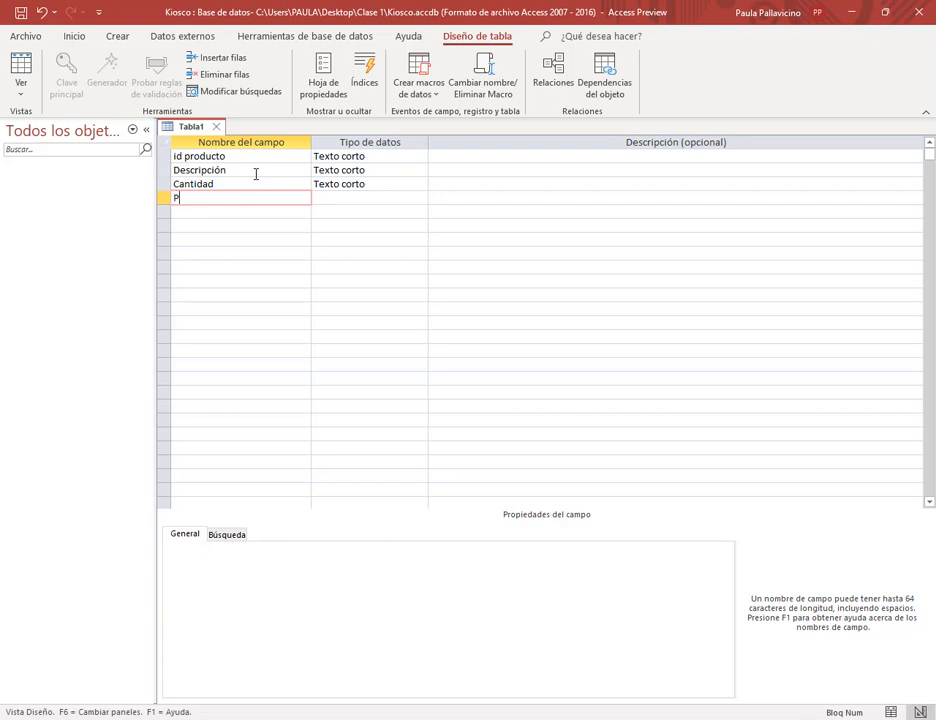
text(recio)
click(470, 152)
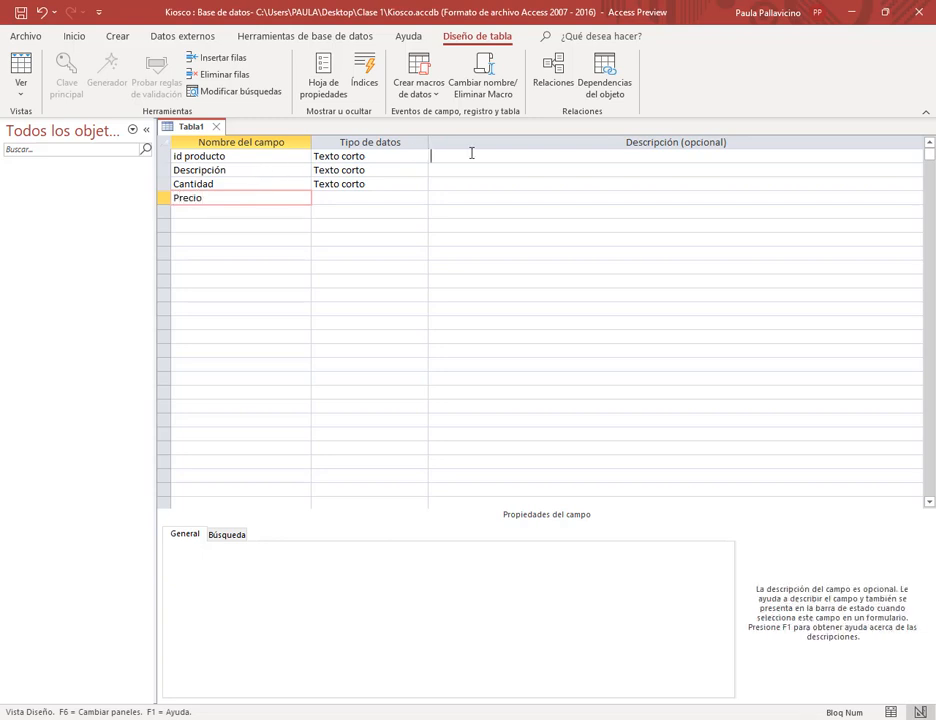
Step: Set the data type of the id producto field to Número
click(375, 155)
click(259, 153)
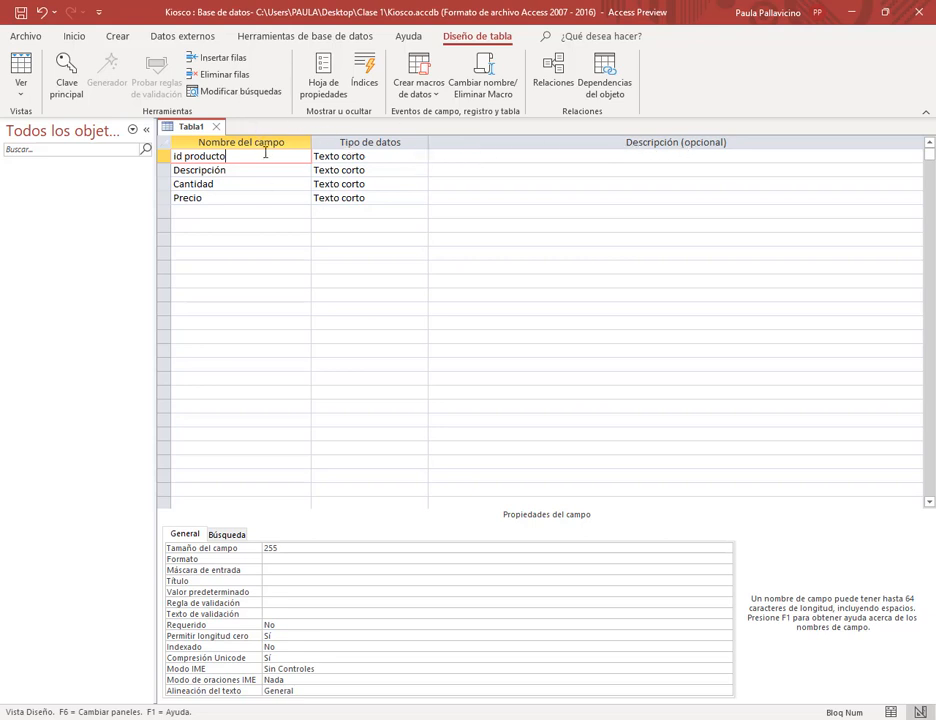
click(359, 156)
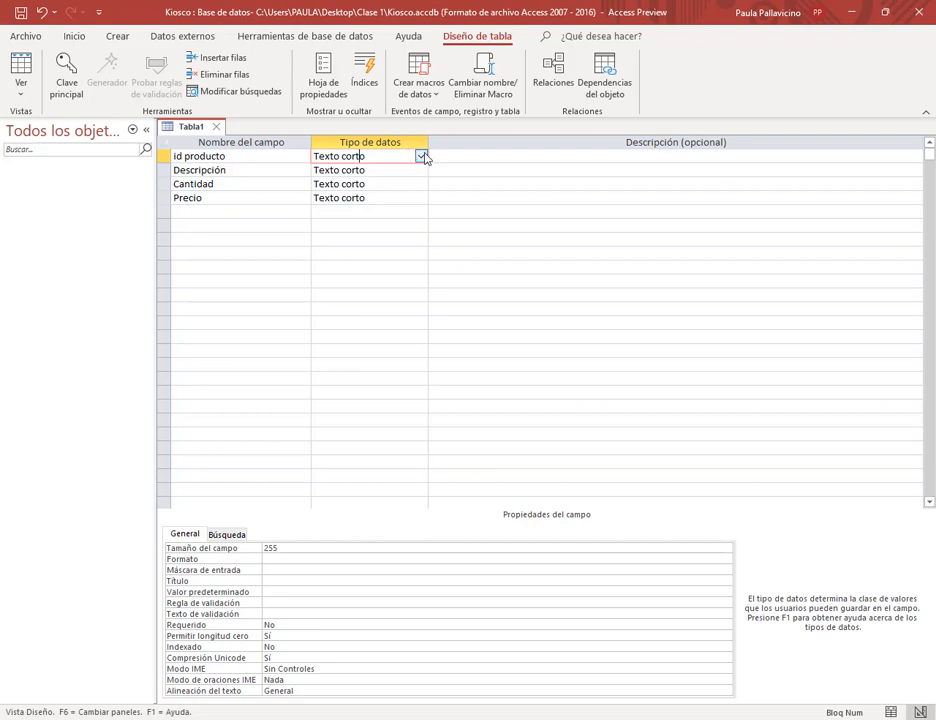
click(422, 156)
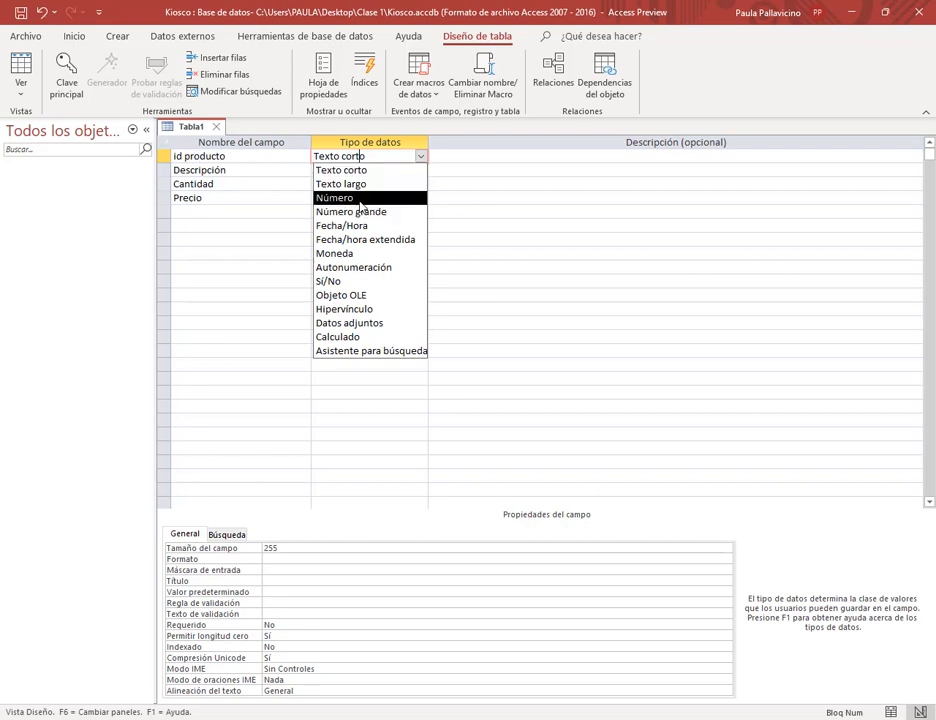
click(360, 200)
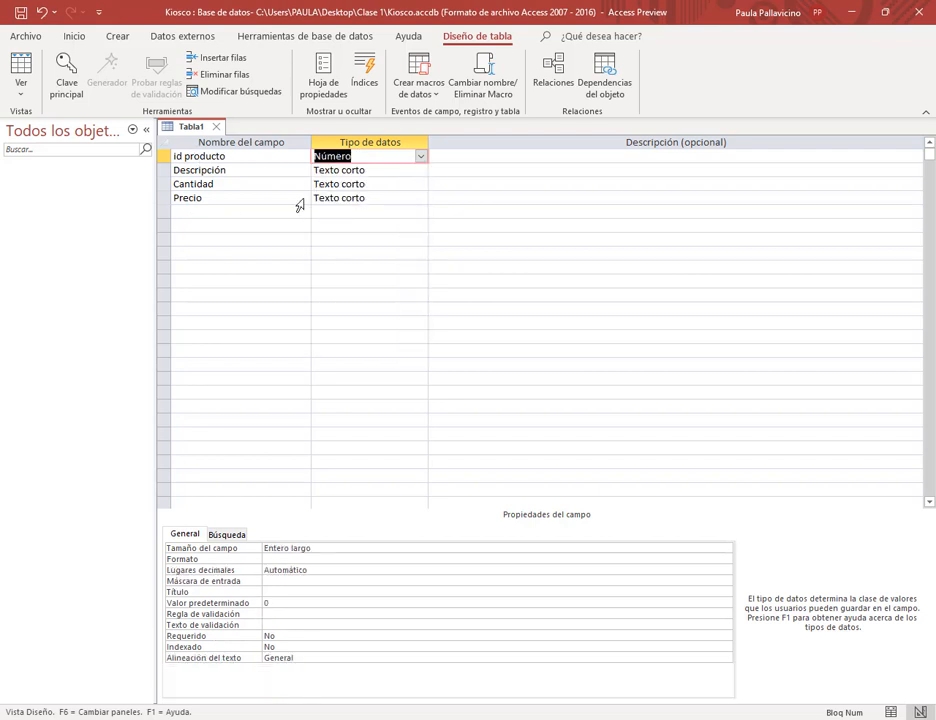
click(420, 157)
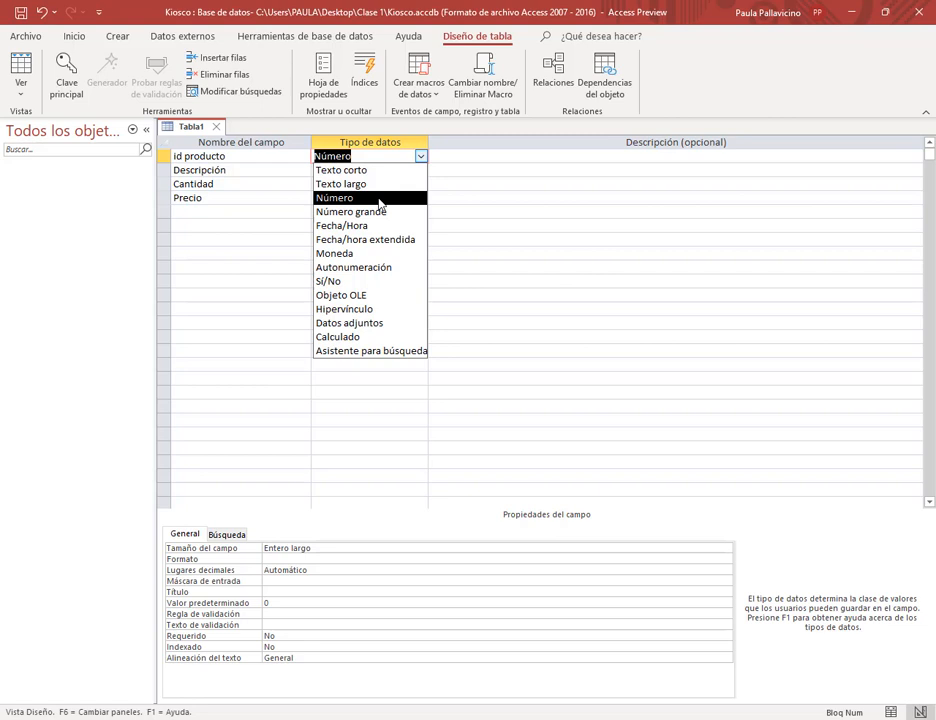
click(379, 200)
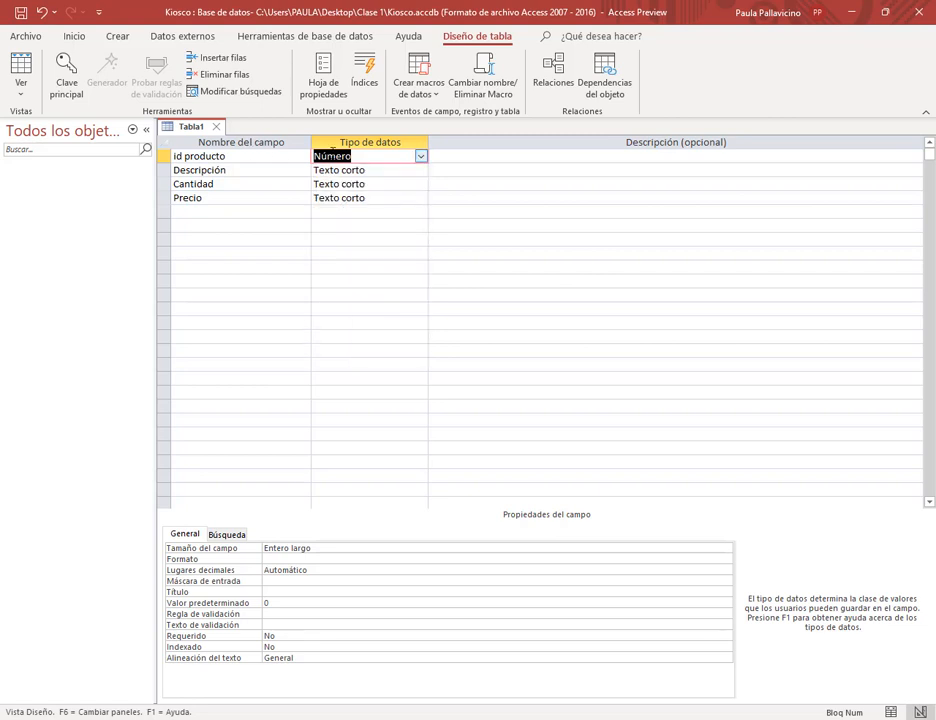
Step: Set the data type of the id producto field to Texto corto
click(460, 154)
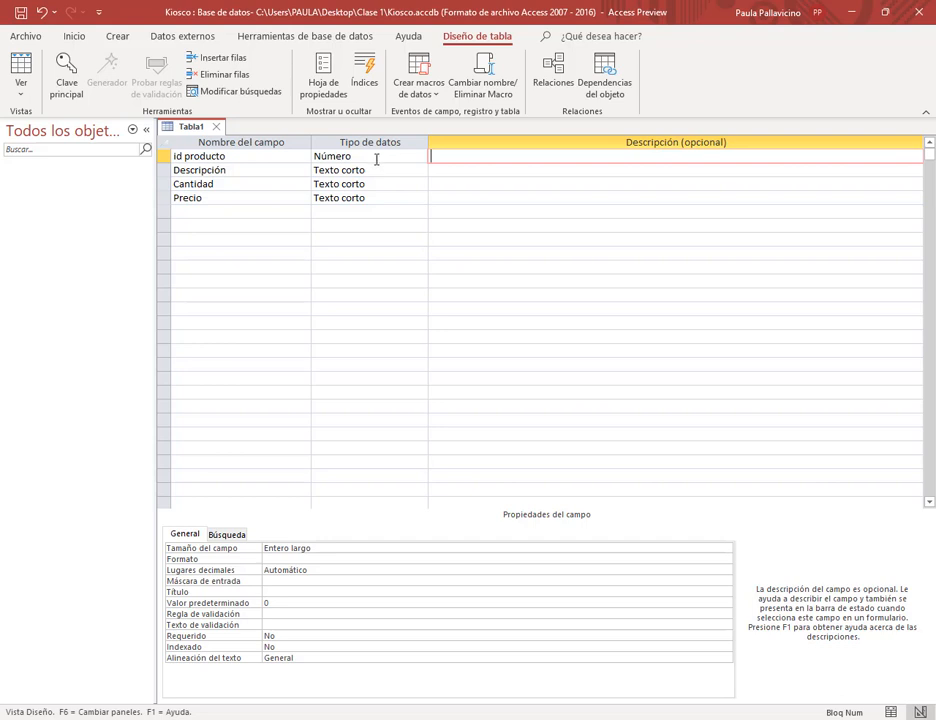
click(390, 158)
click(421, 158)
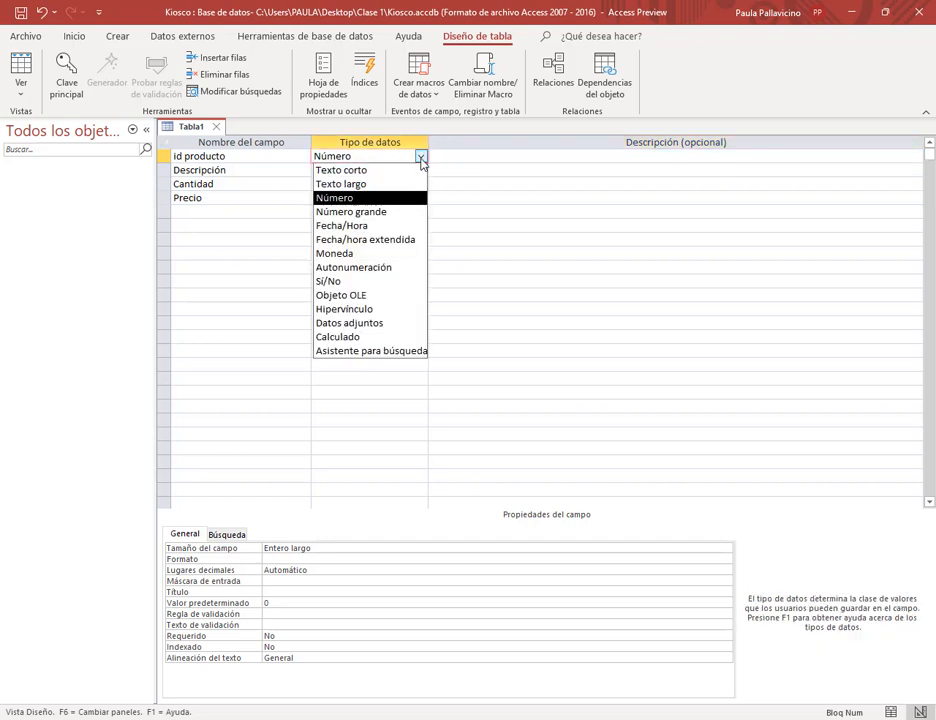
click(370, 172)
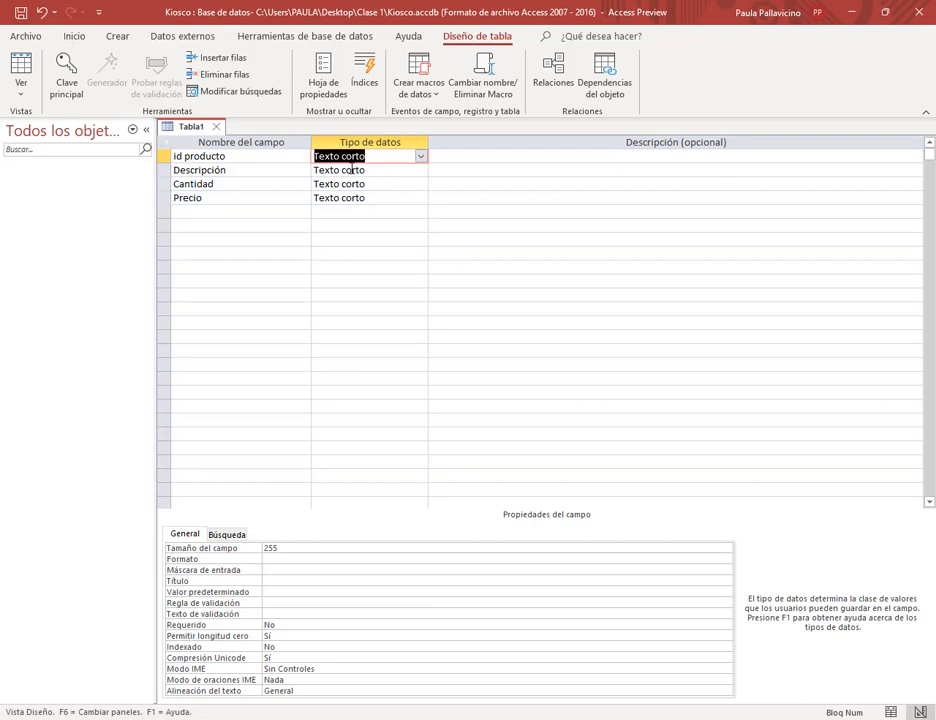
Step: Set the data type of the id producto field to Autonumeración
click(420, 156)
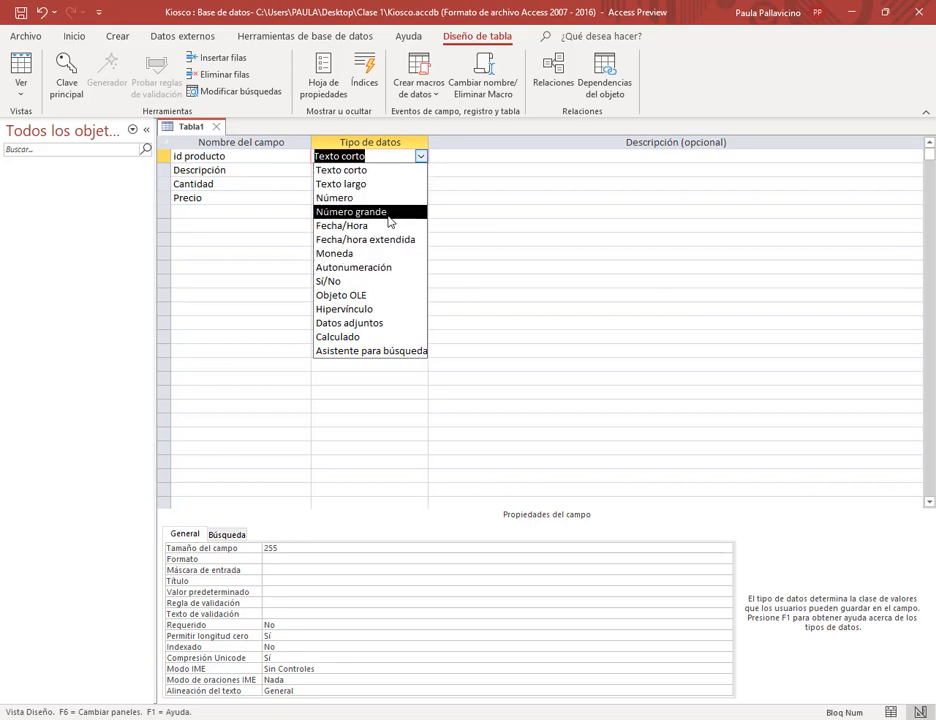
click(373, 268)
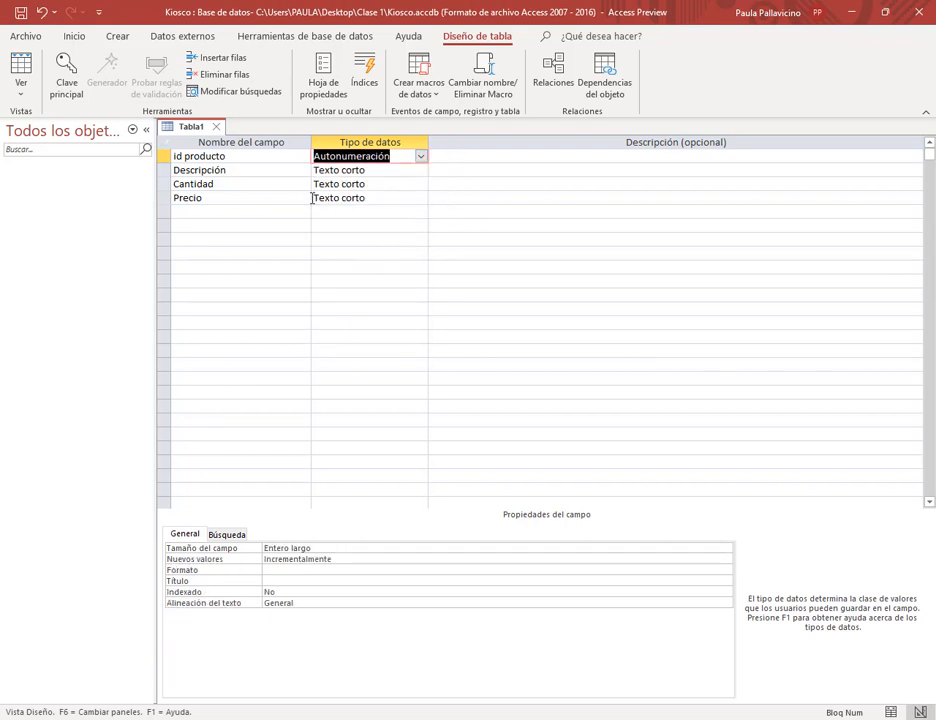
click(439, 158)
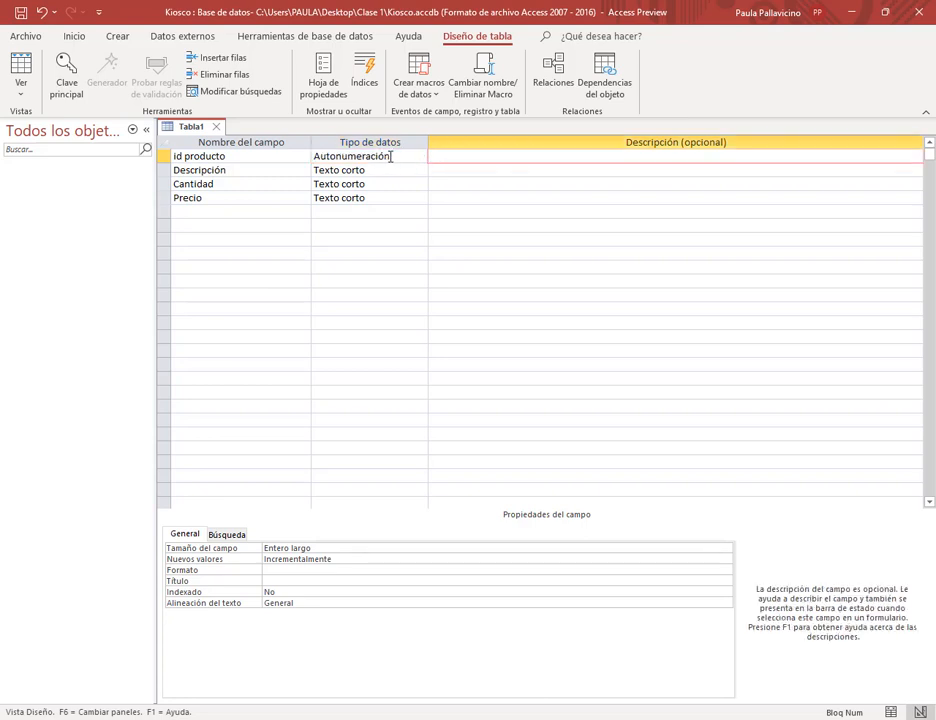
click(391, 157)
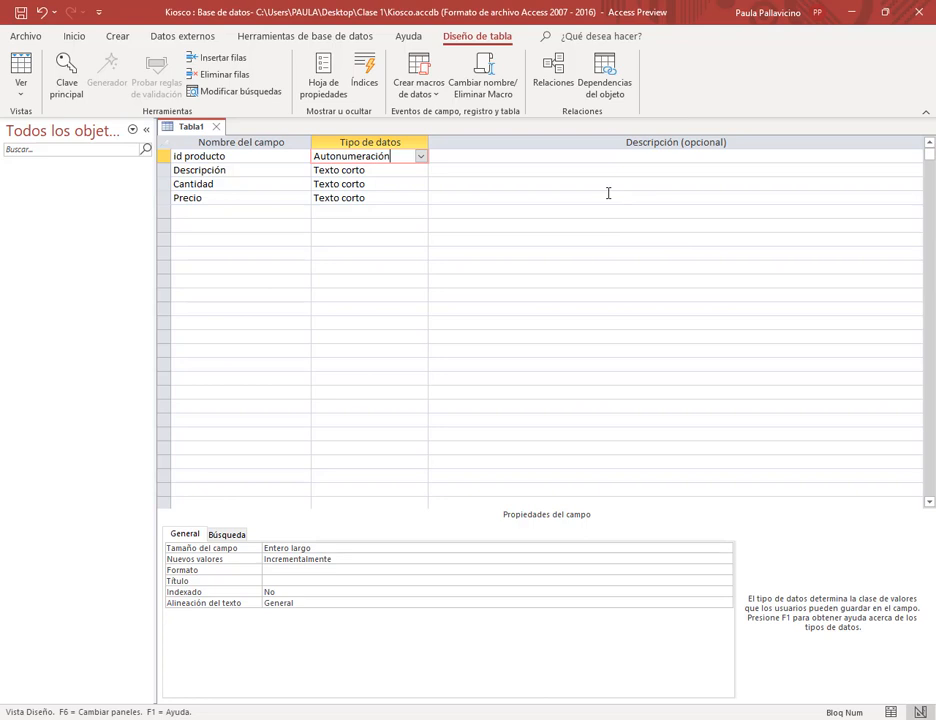
Step: Leave the Descripción field as Texto corto and set the data type of the Cantidad field to Número
click(378, 169)
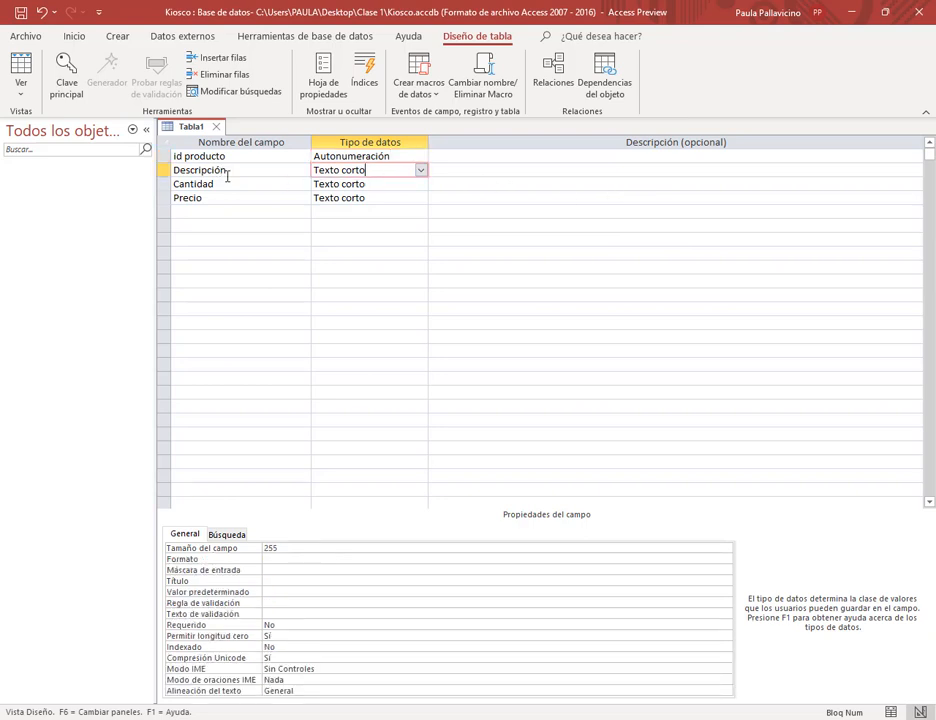
click(286, 172)
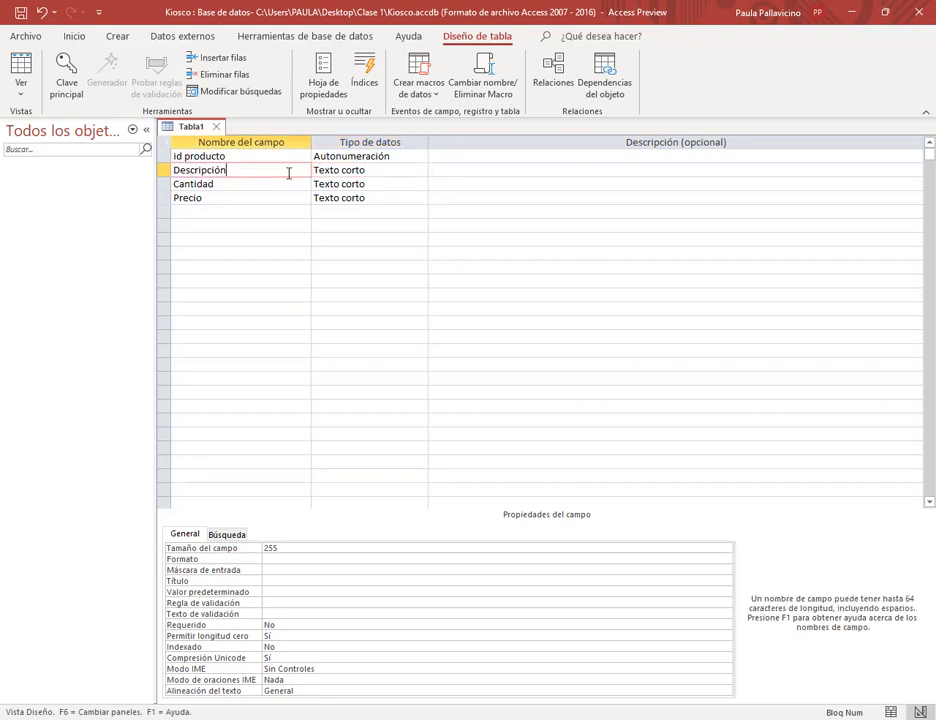
click(382, 172)
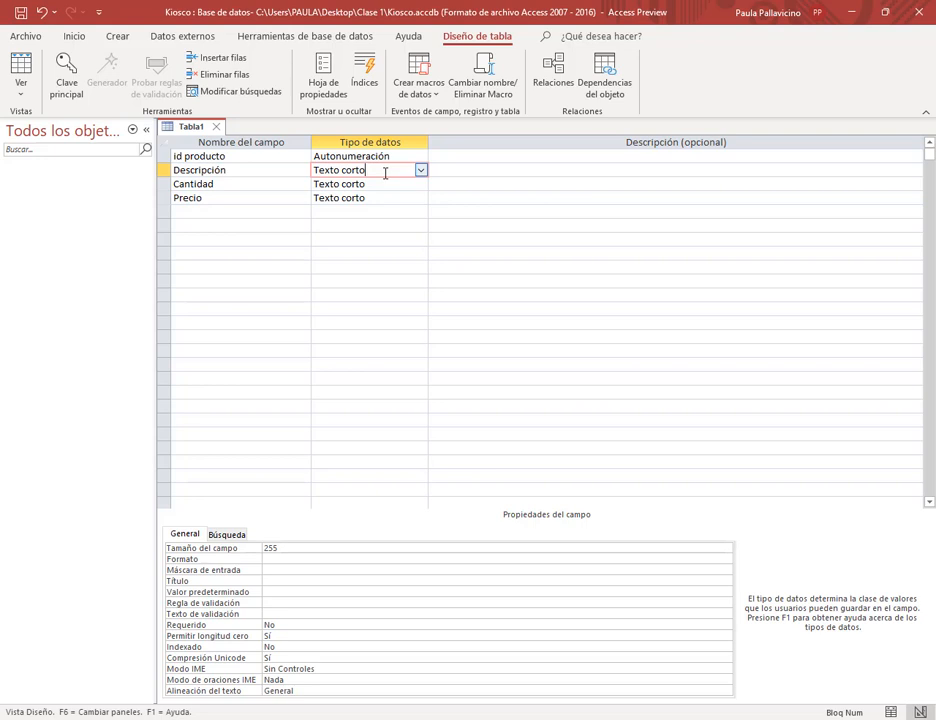
click(373, 184)
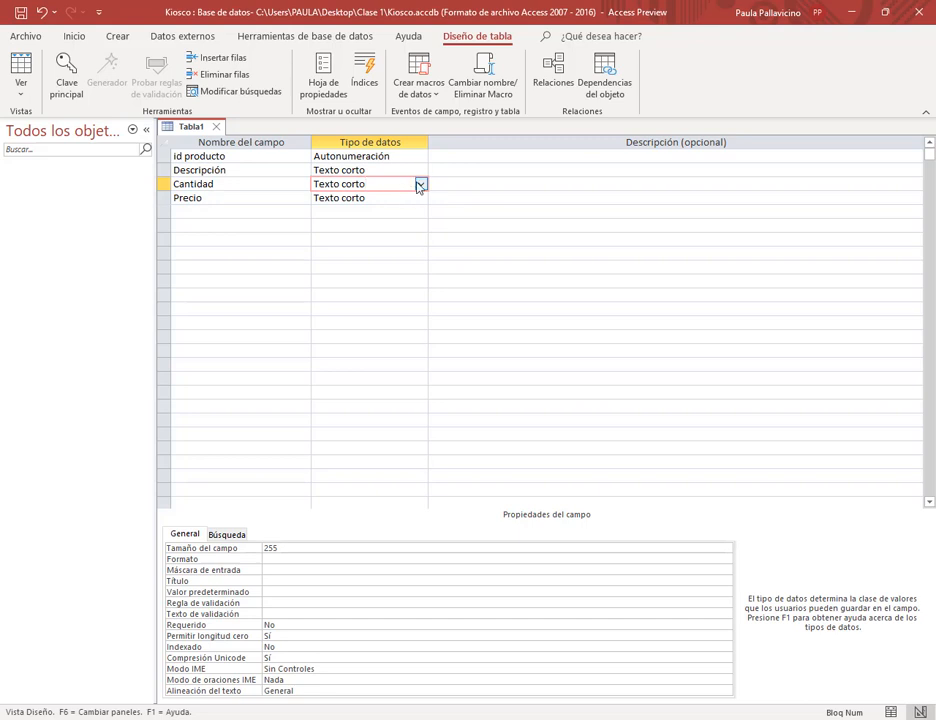
click(420, 185)
click(352, 223)
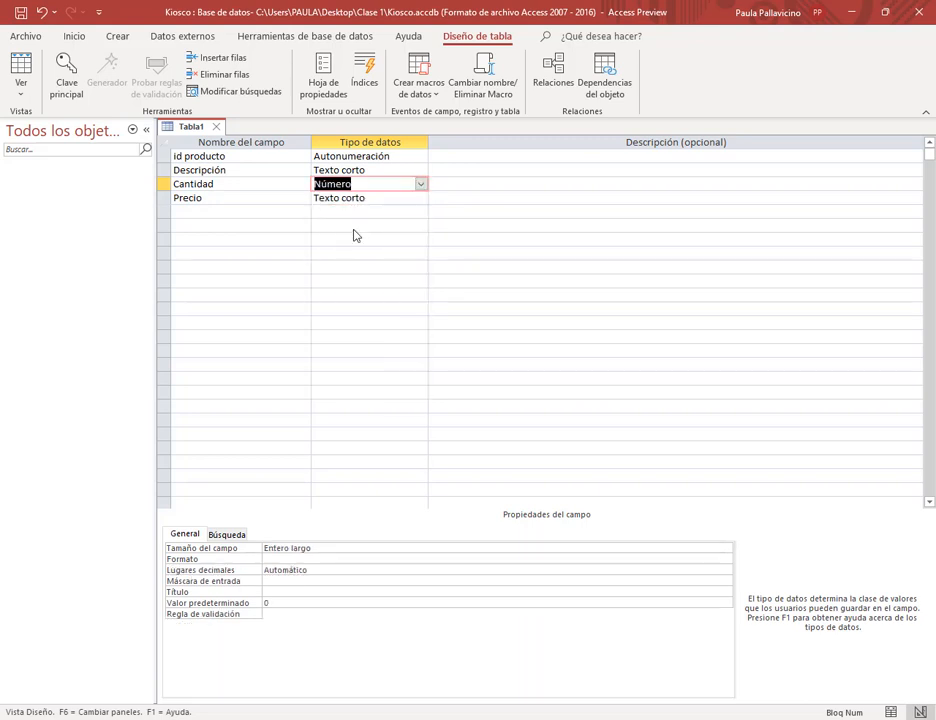
Step: Set the data type of the Precio field to Moneda
click(366, 198)
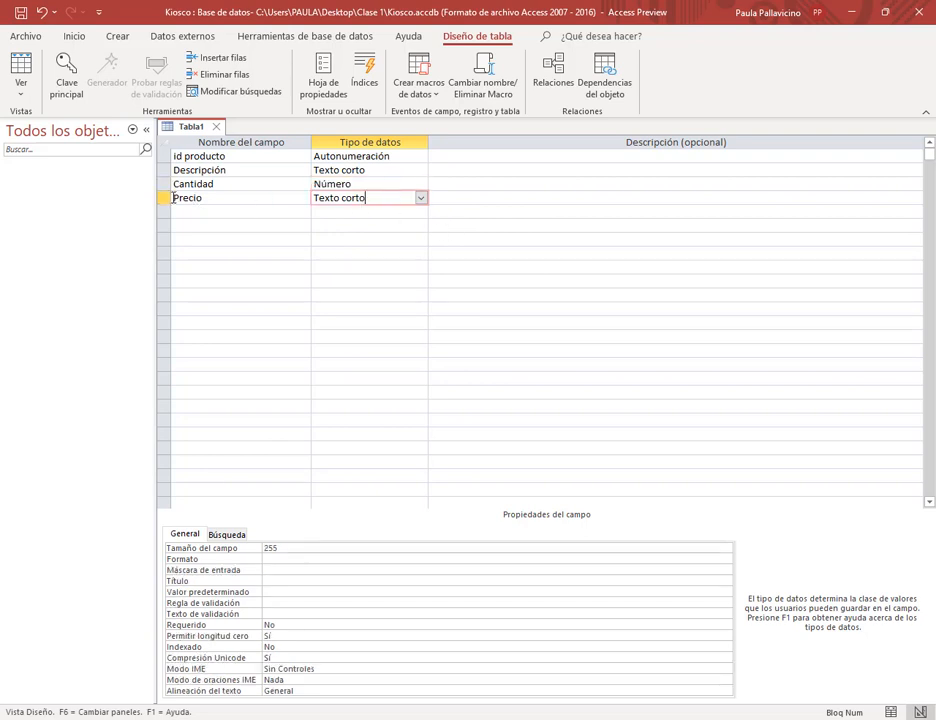
click(420, 198)
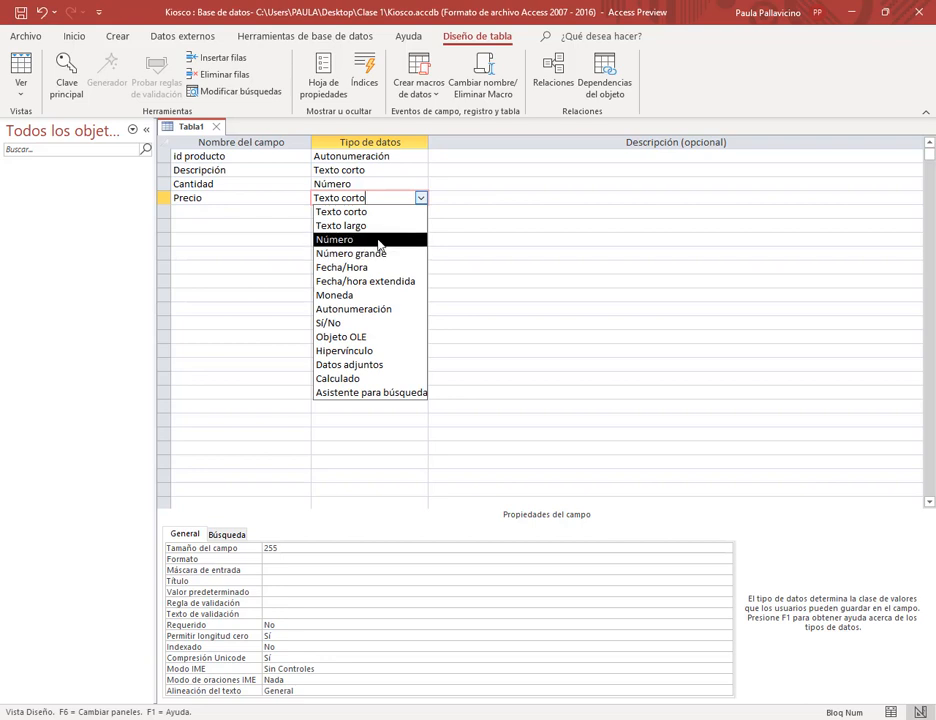
click(360, 295)
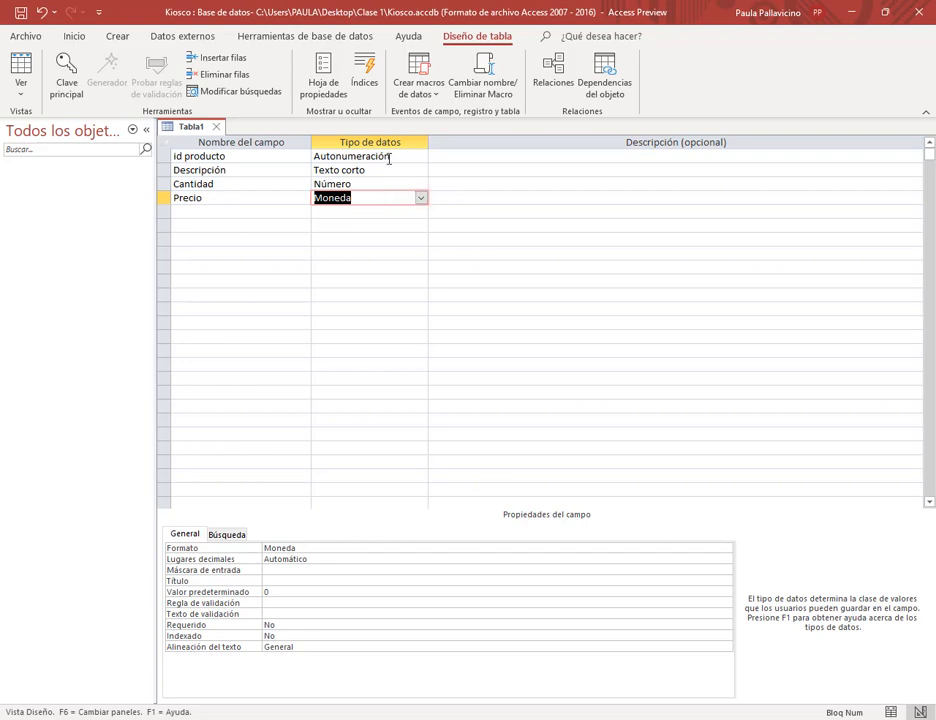
Step: Review the data type of each field and the optional description cells from id producto to Precio
click(389, 158)
click(386, 171)
click(386, 184)
click(386, 198)
click(510, 158)
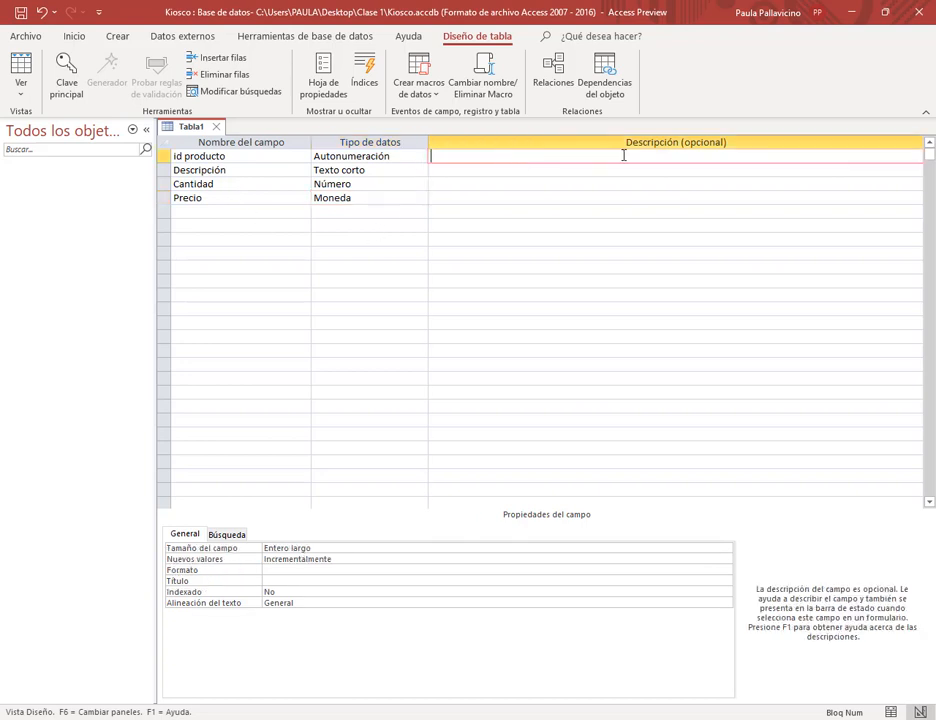
click(555, 172)
click(562, 184)
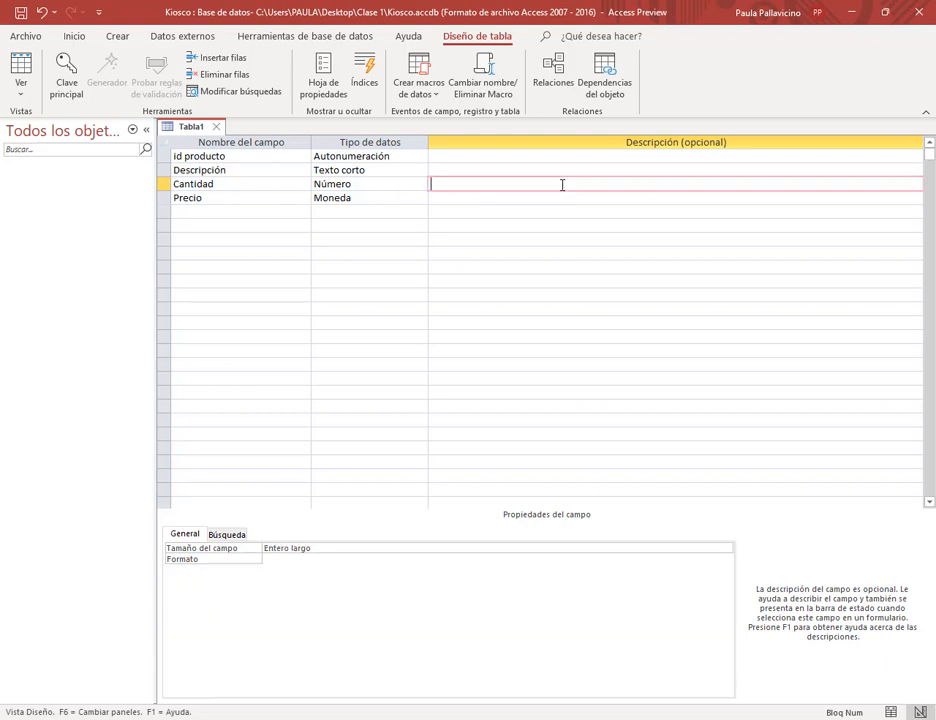
click(560, 199)
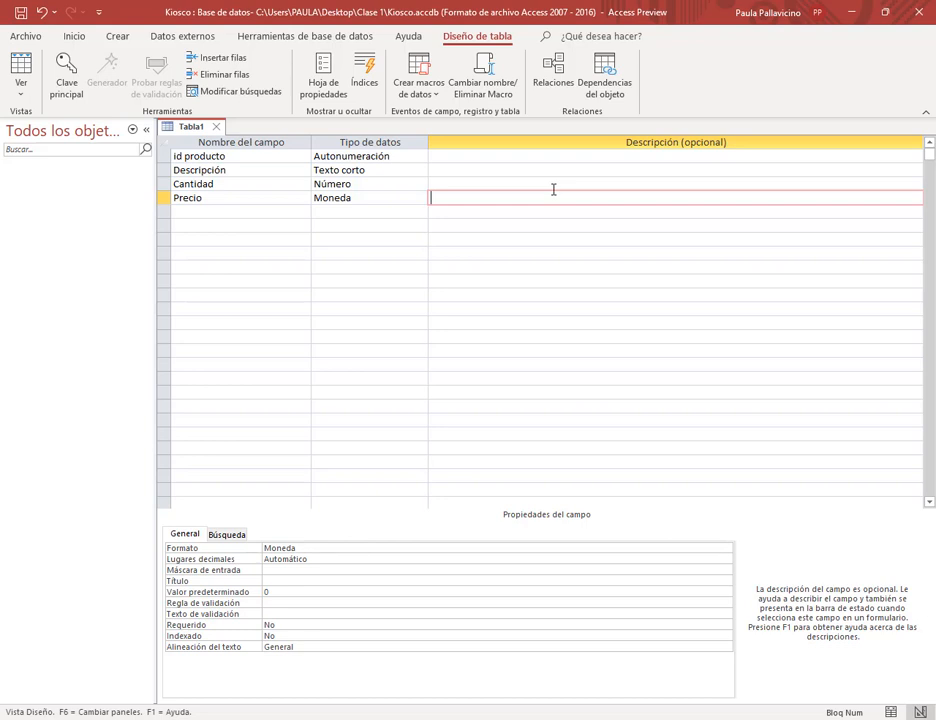
click(503, 187)
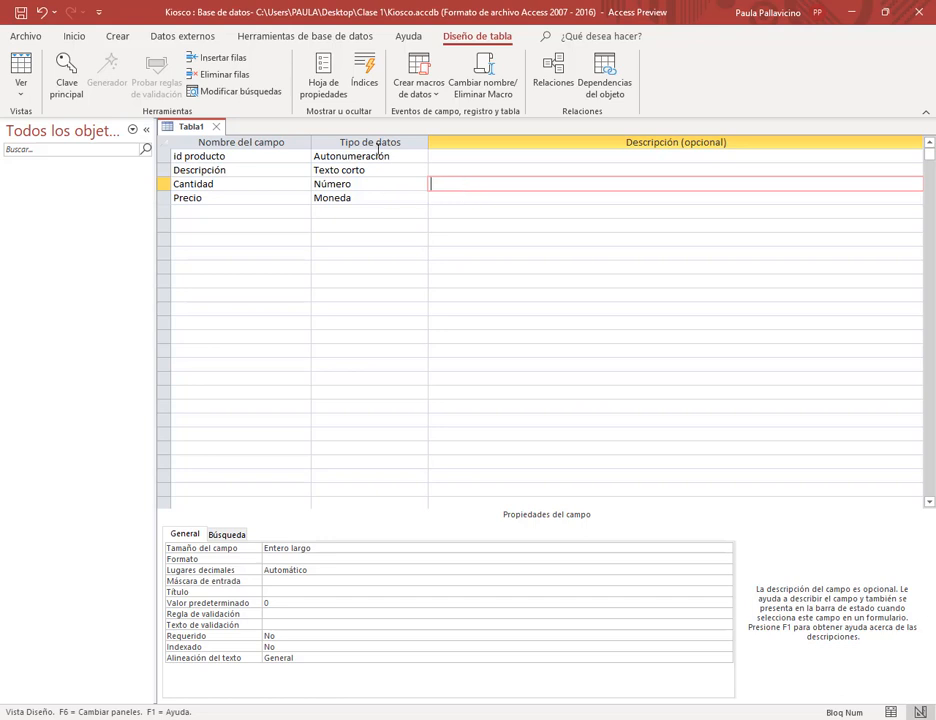
click(474, 171)
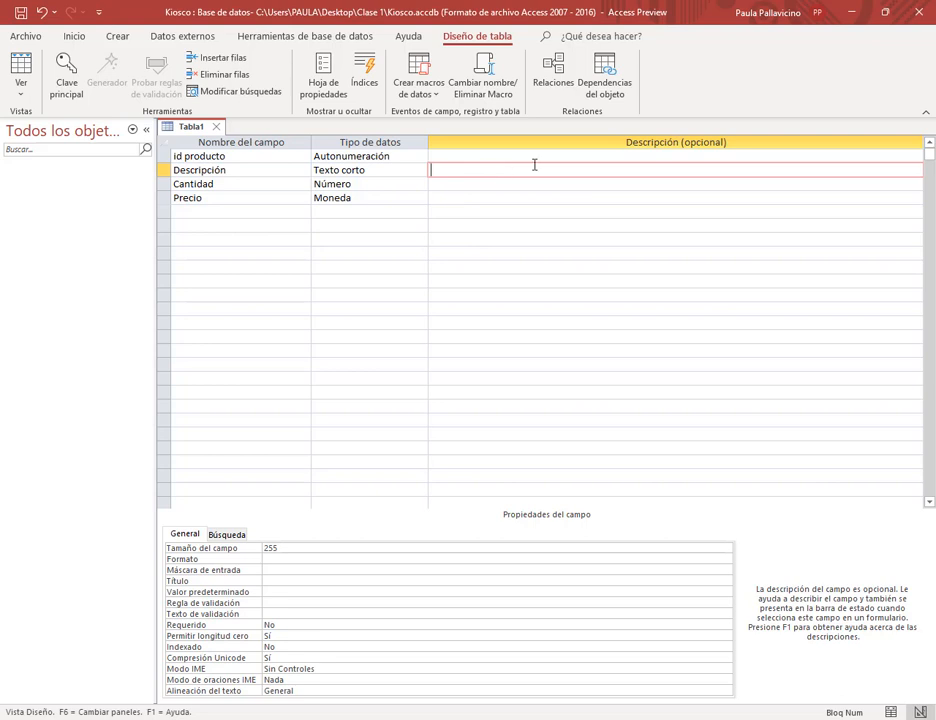
click(480, 184)
click(483, 197)
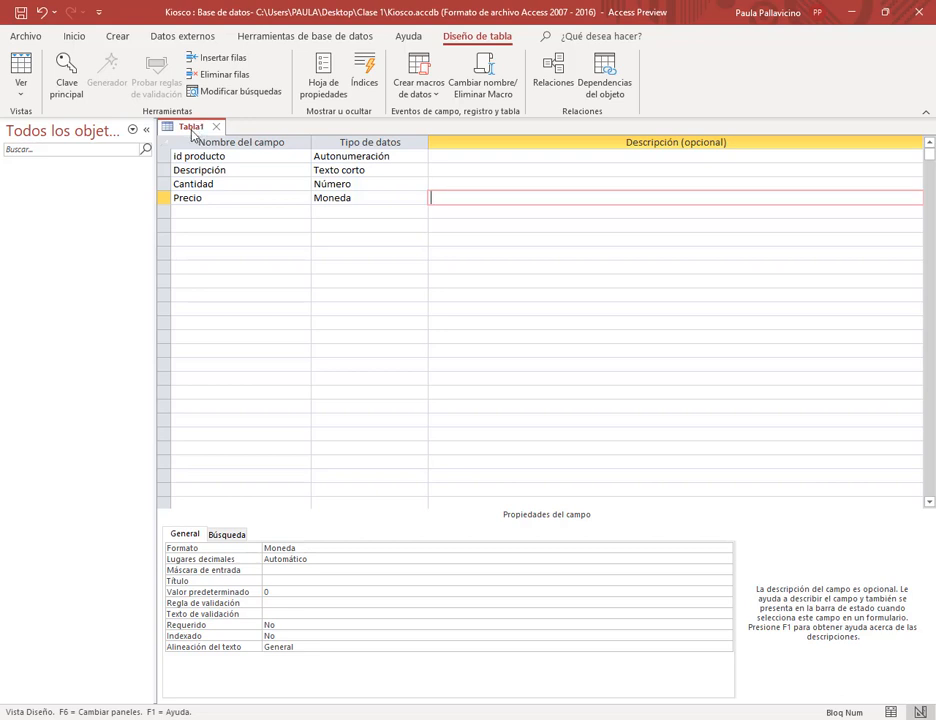
click(533, 159)
click(534, 172)
click(562, 185)
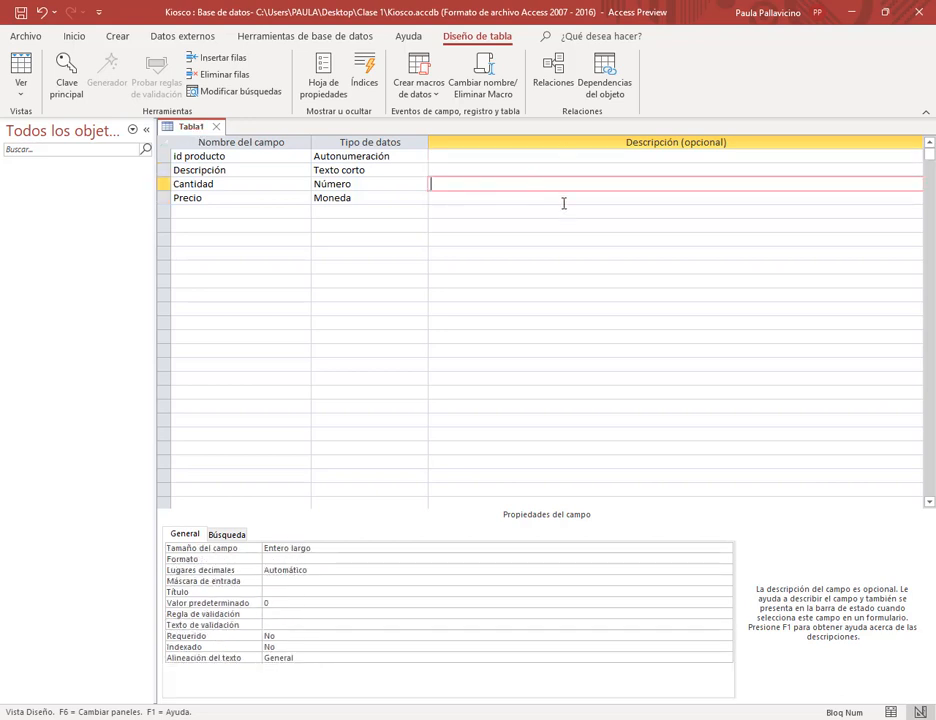
click(466, 198)
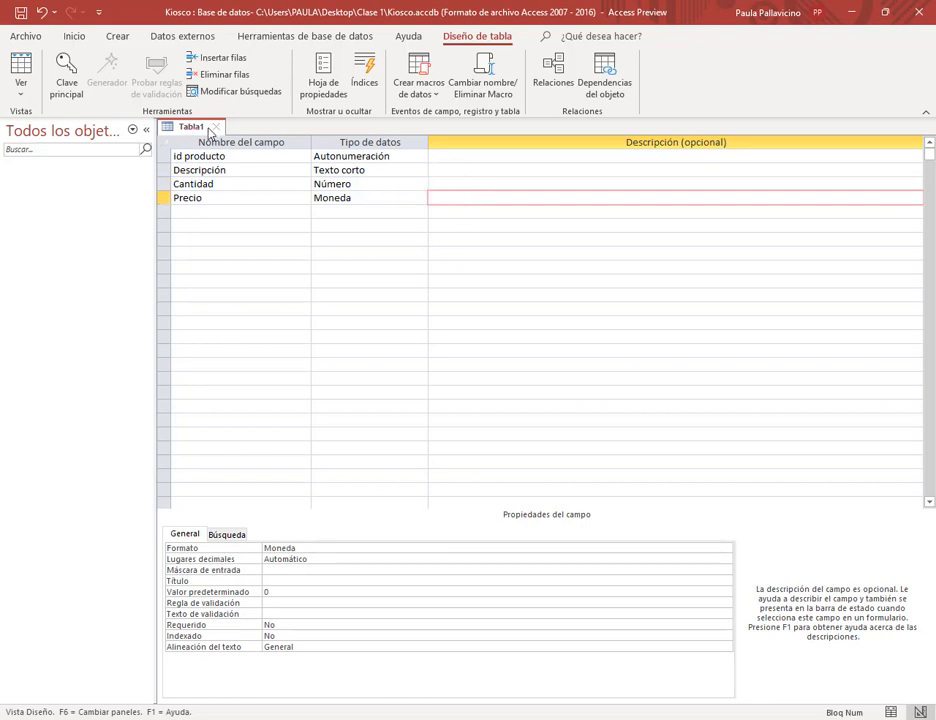
click(279, 155)
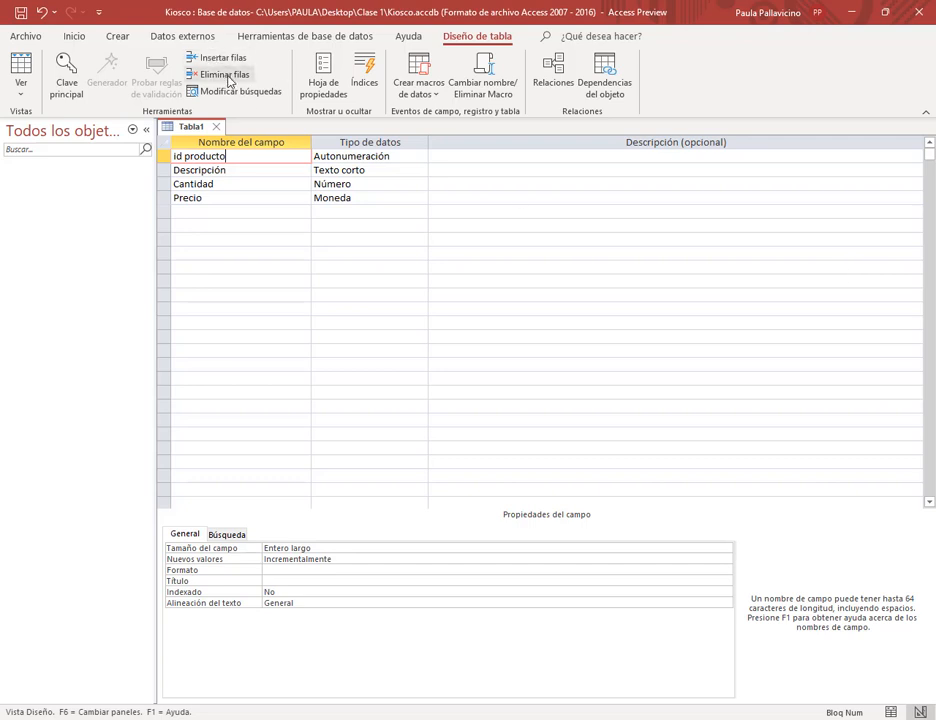
Step: Point out the save command with a temporary arrow, and open and cancel the table's Guardar como dialog
drag(13, 80, 20, 14)
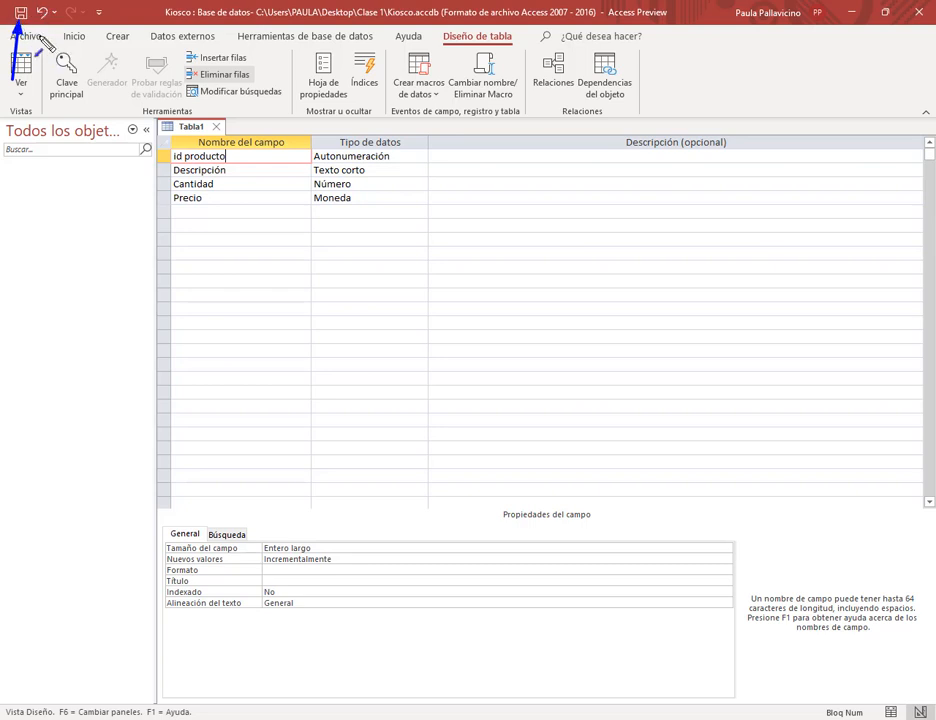
key(Escape)
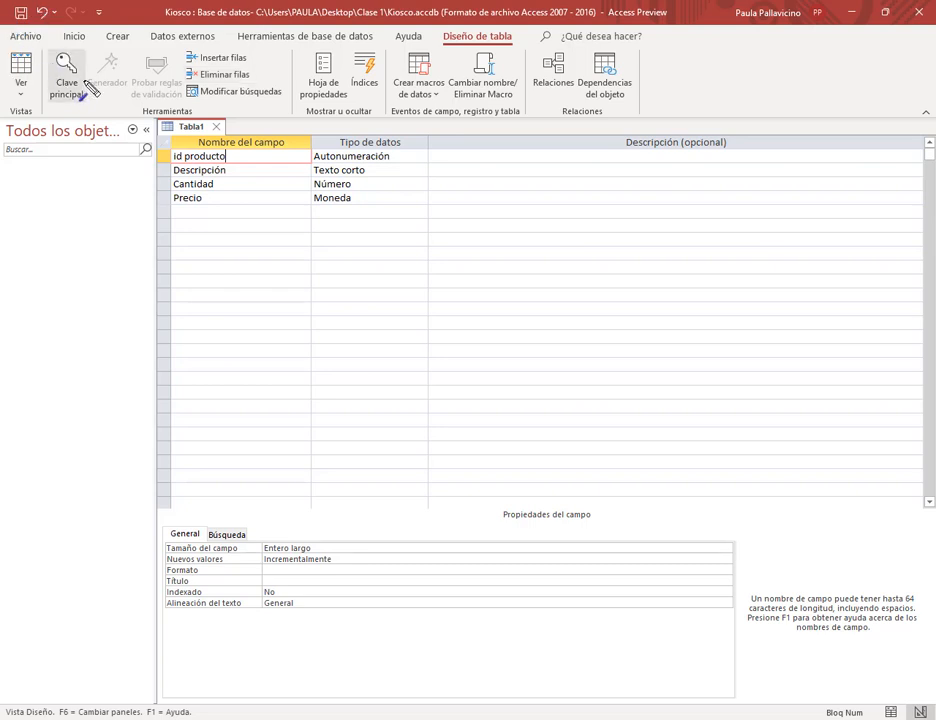
right_click(187, 133)
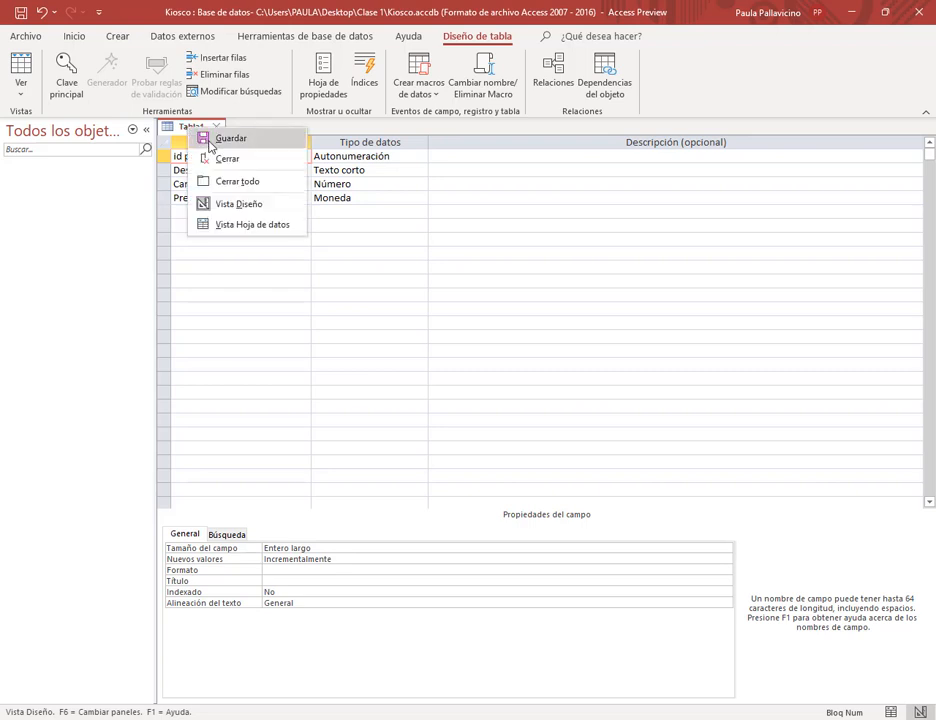
click(162, 125)
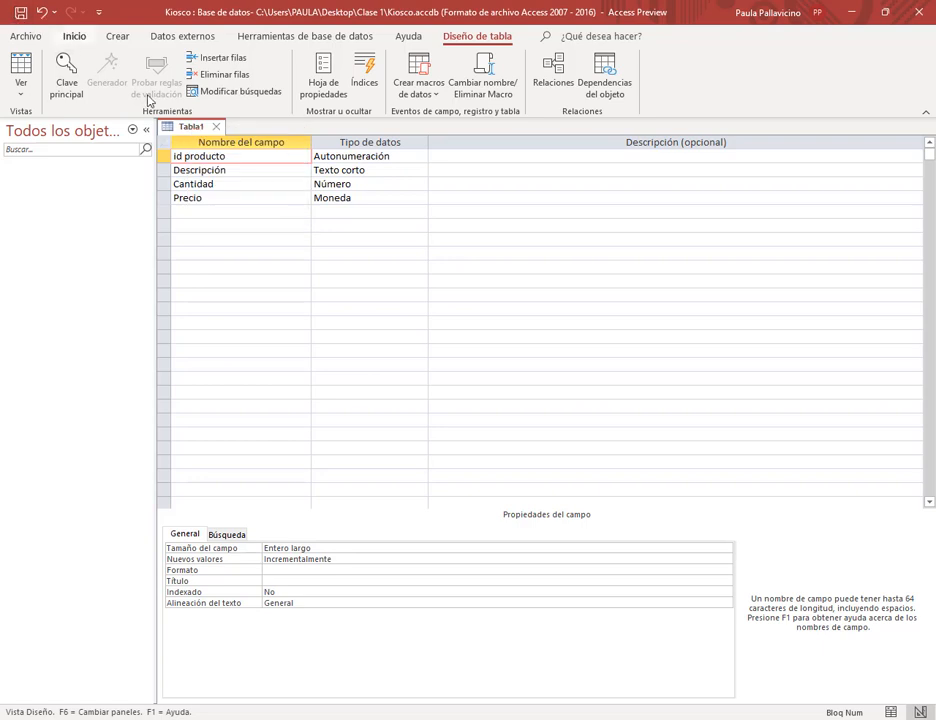
click(20, 13)
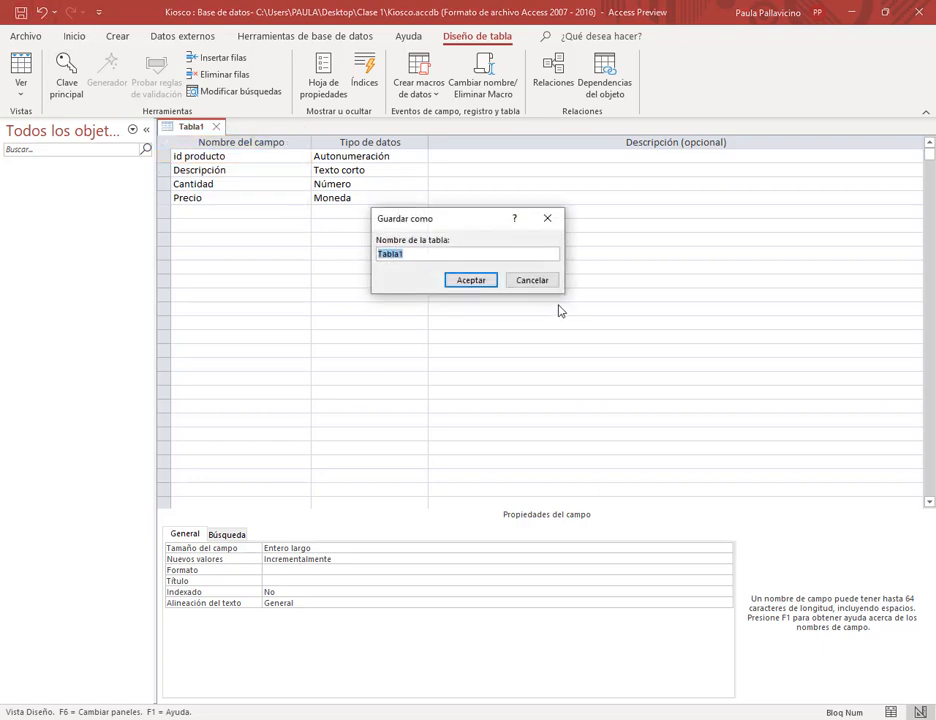
click(547, 218)
Step: Save the table as Productos without creating a primary key
right_click(188, 129)
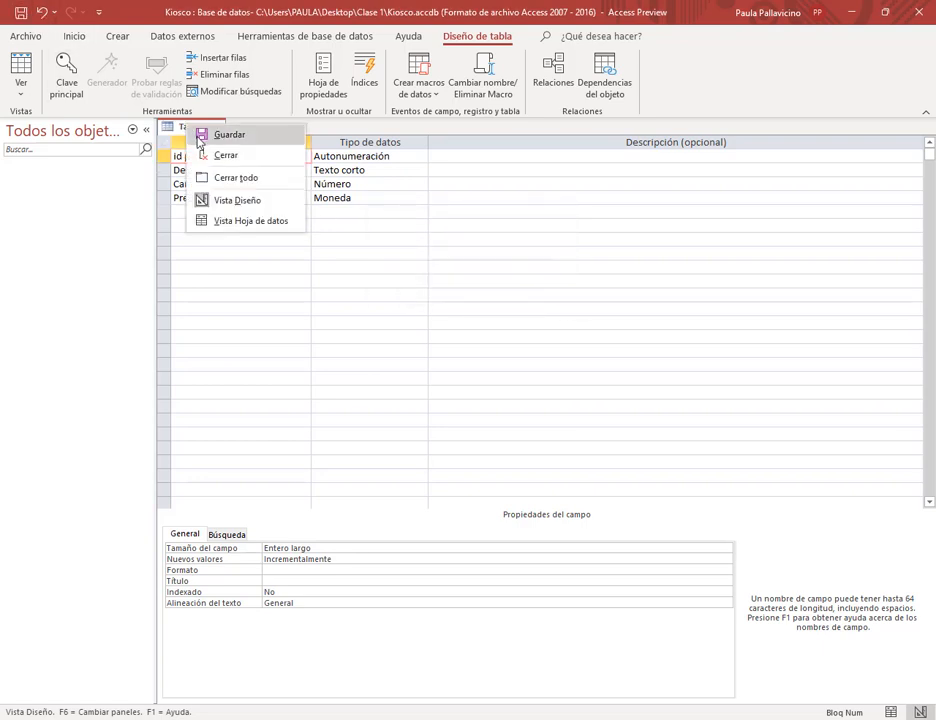
click(199, 142)
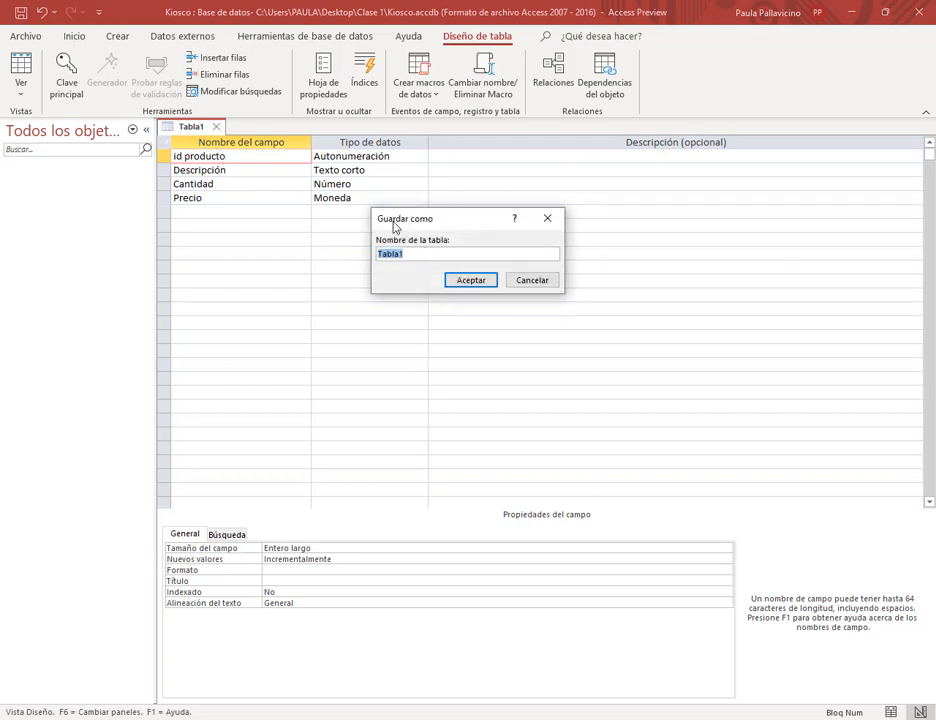
drag(445, 221, 376, 261)
click(428, 260)
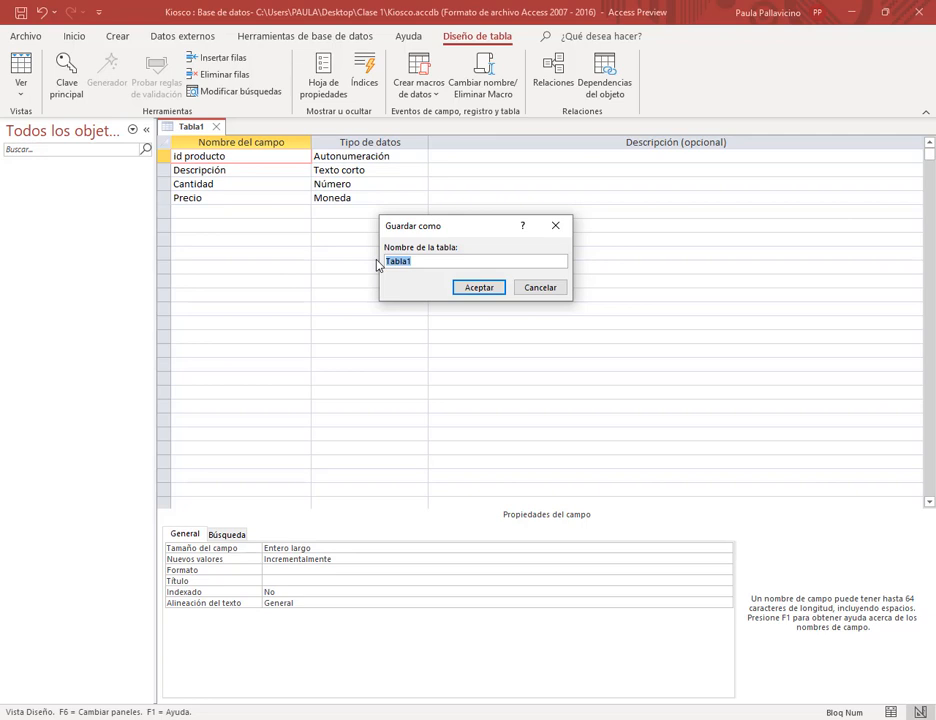
text(Productos)
click(490, 288)
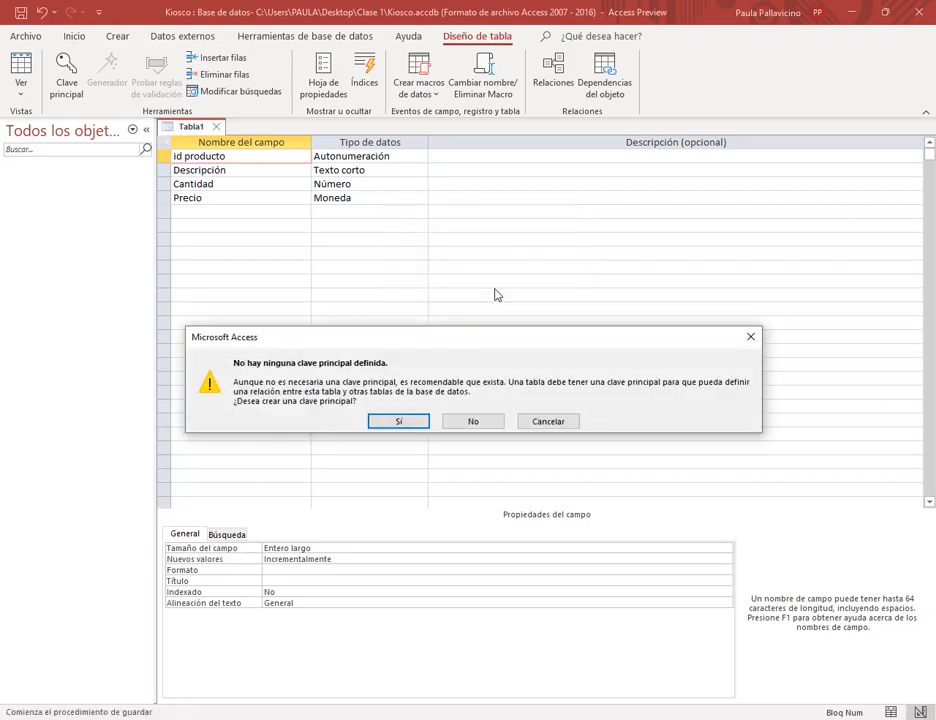
drag(471, 338, 507, 282)
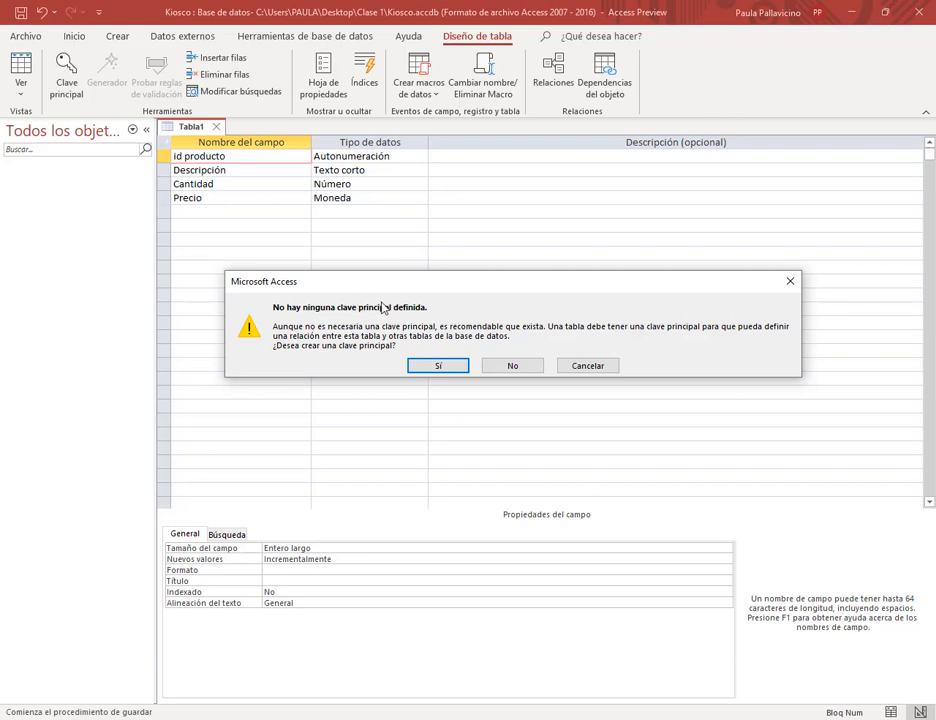
click(504, 368)
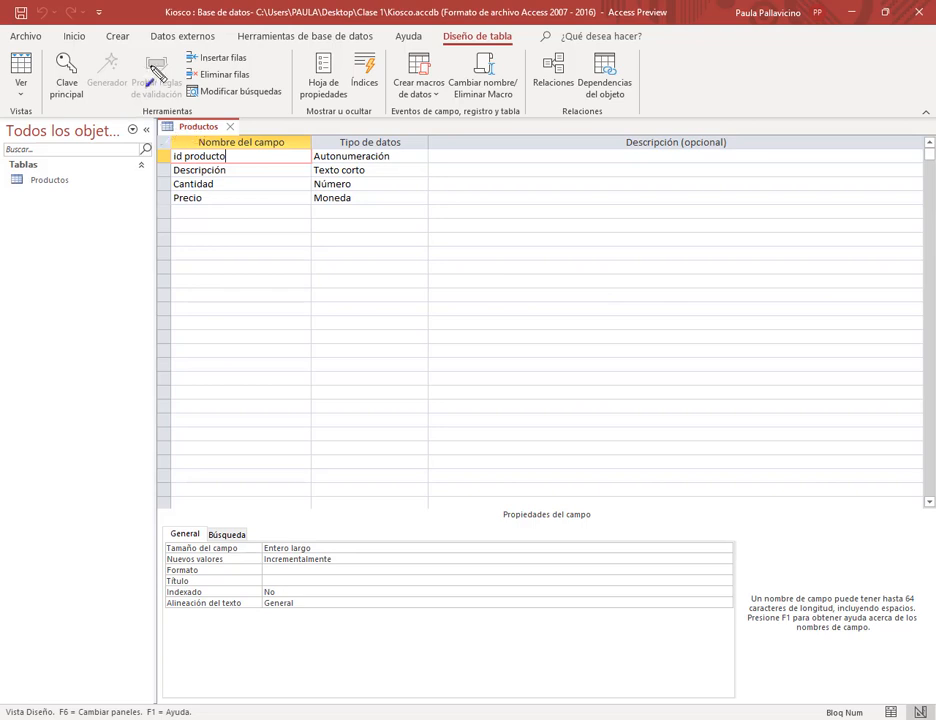
Step: Point out the Productos table in the object list with a temporary arrow, close its design and reopen it as a datasheet
mouse_move(152, 62)
mouse_down()
mouse_move(46, 112)
mouse_move(18, 162)
mouse_up()
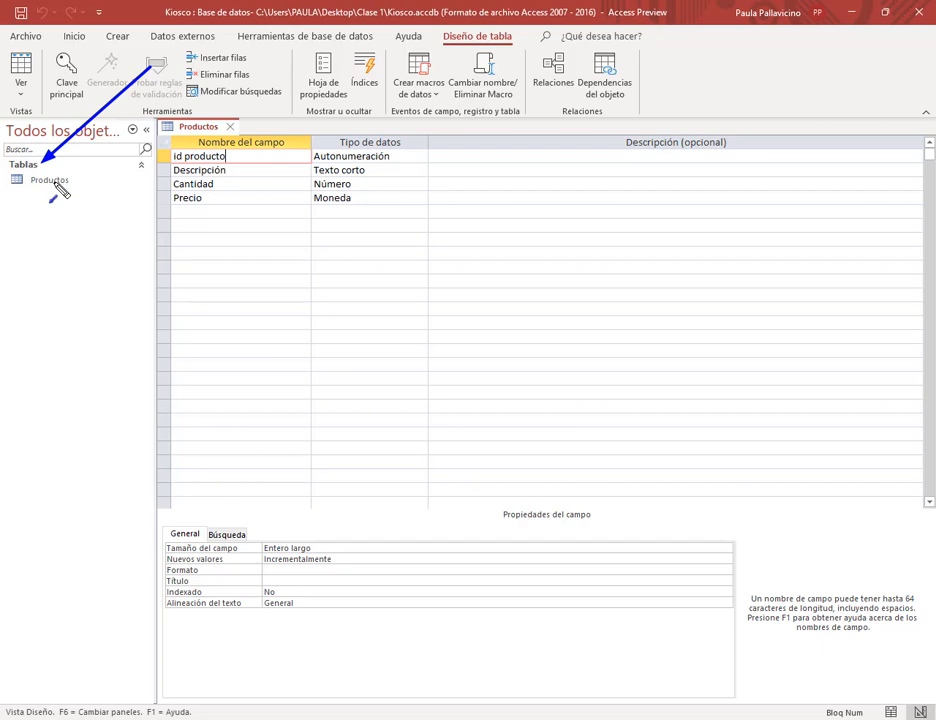
key(Escape)
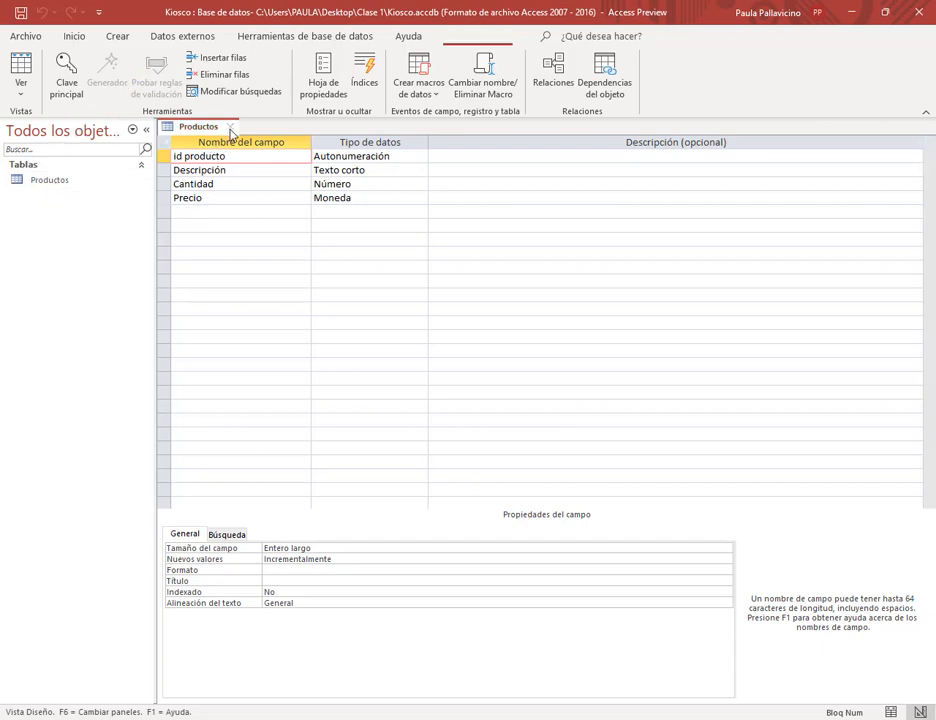
click(230, 128)
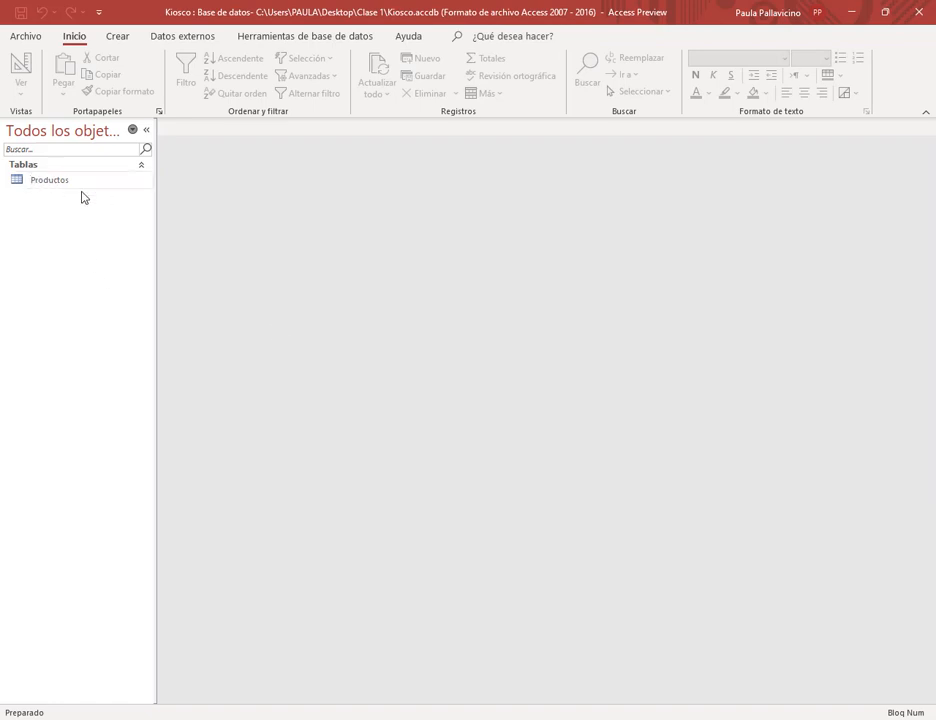
double_click(50, 181)
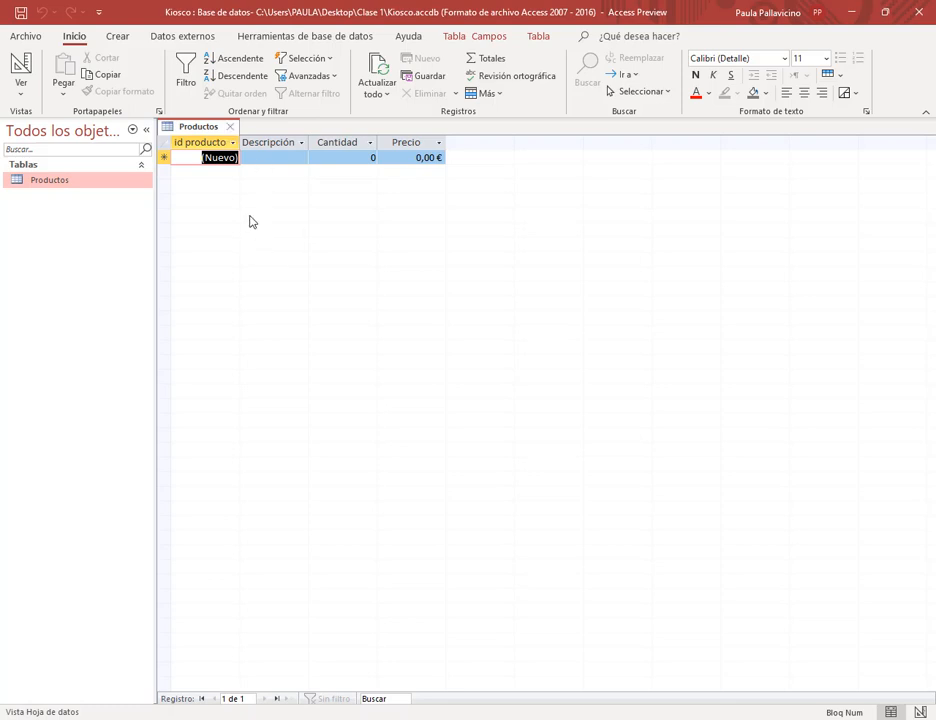
Step: Show the Productos table in Design view, close it and reopen it as a datasheet
right_click(197, 132)
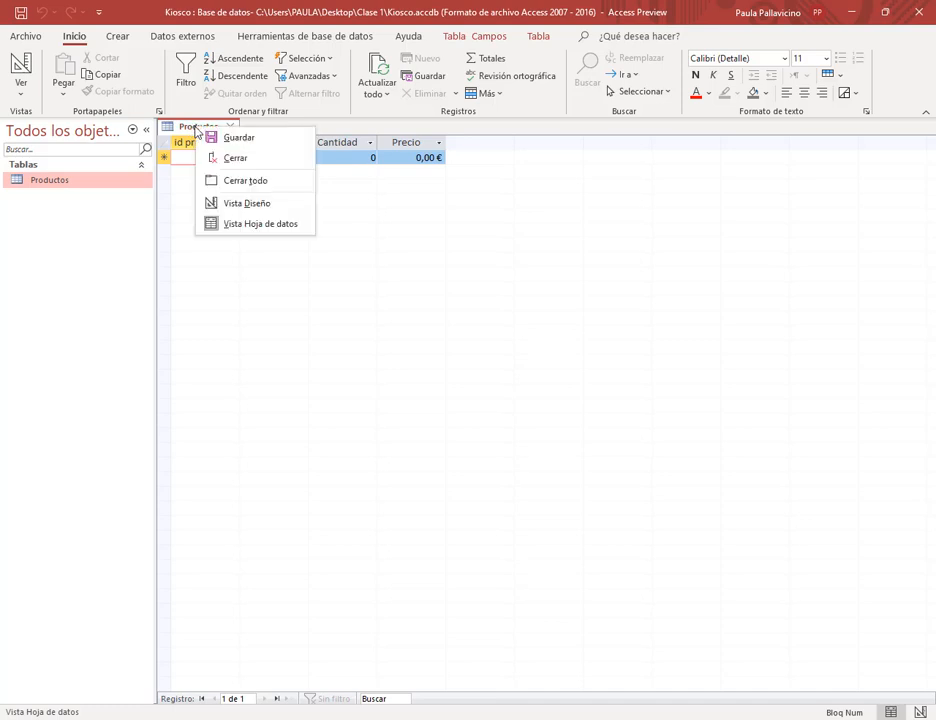
click(247, 204)
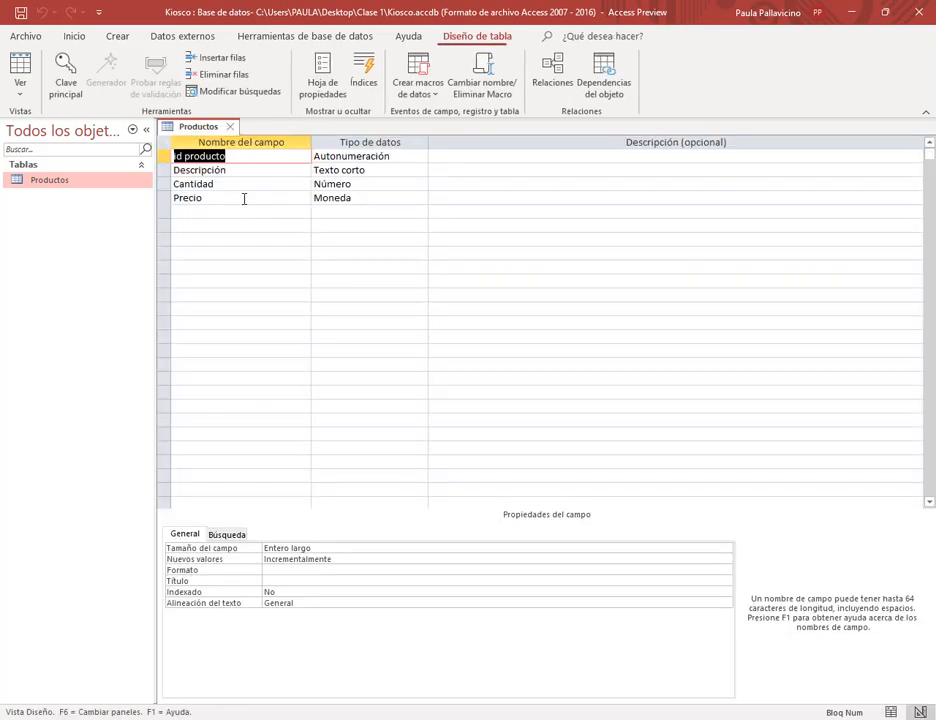
click(230, 127)
double_click(94, 181)
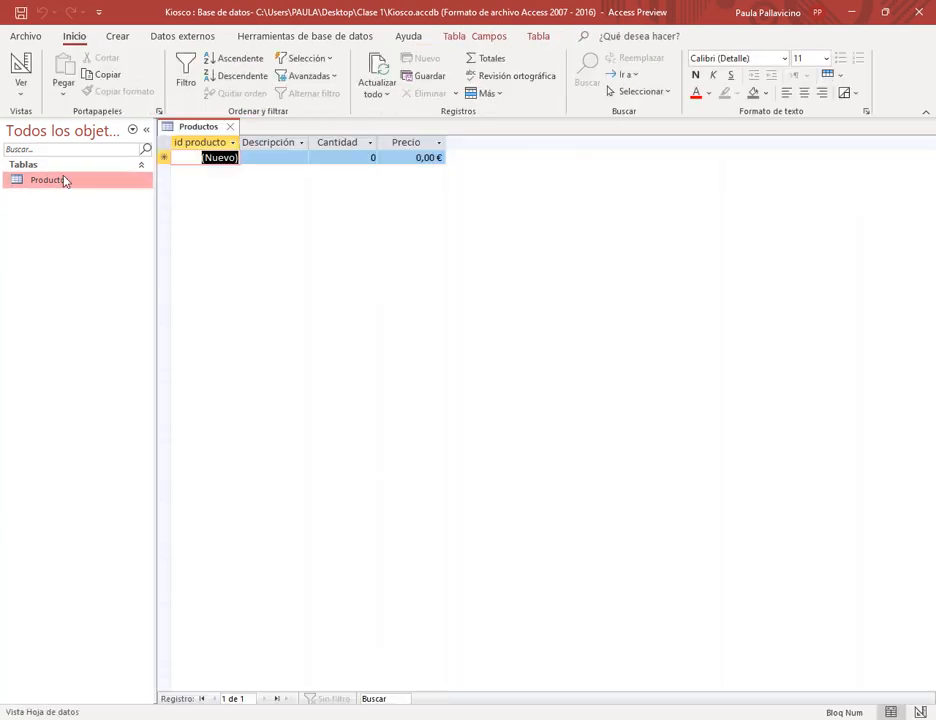
Step: Check the view options for Productos, mark the view switchers with a temporary box and arrow, and show the table in Design view
right_click(53, 190)
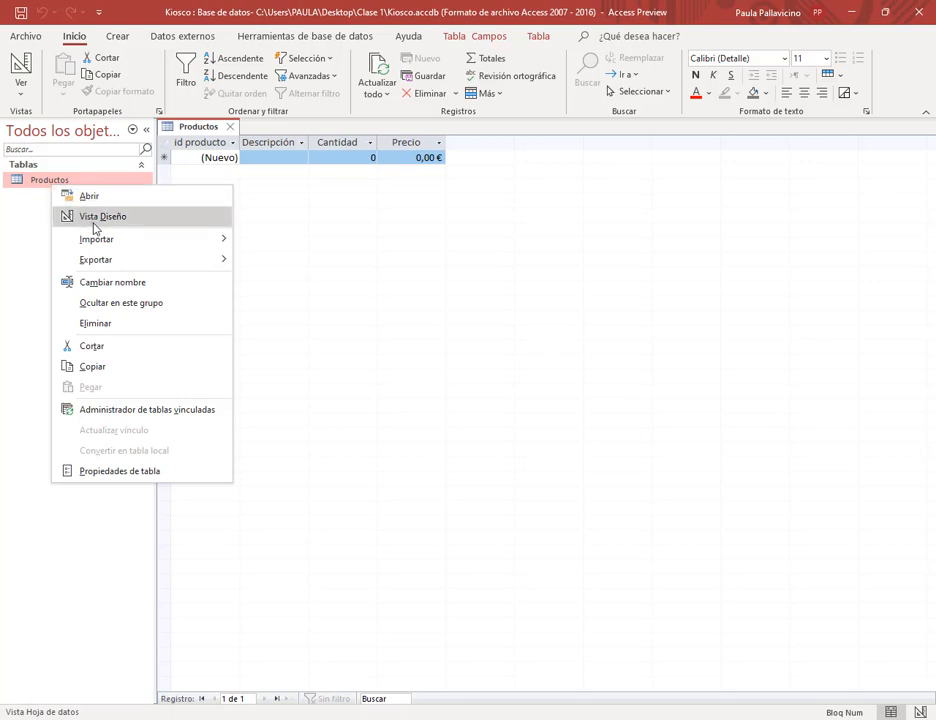
click(410, 248)
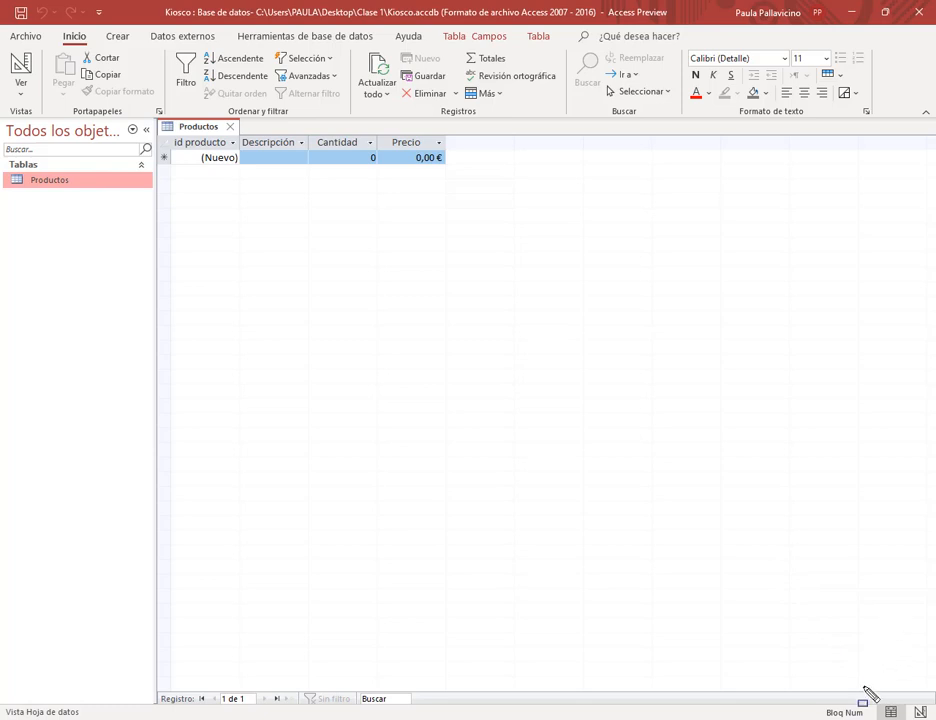
drag(863, 672, 934, 719)
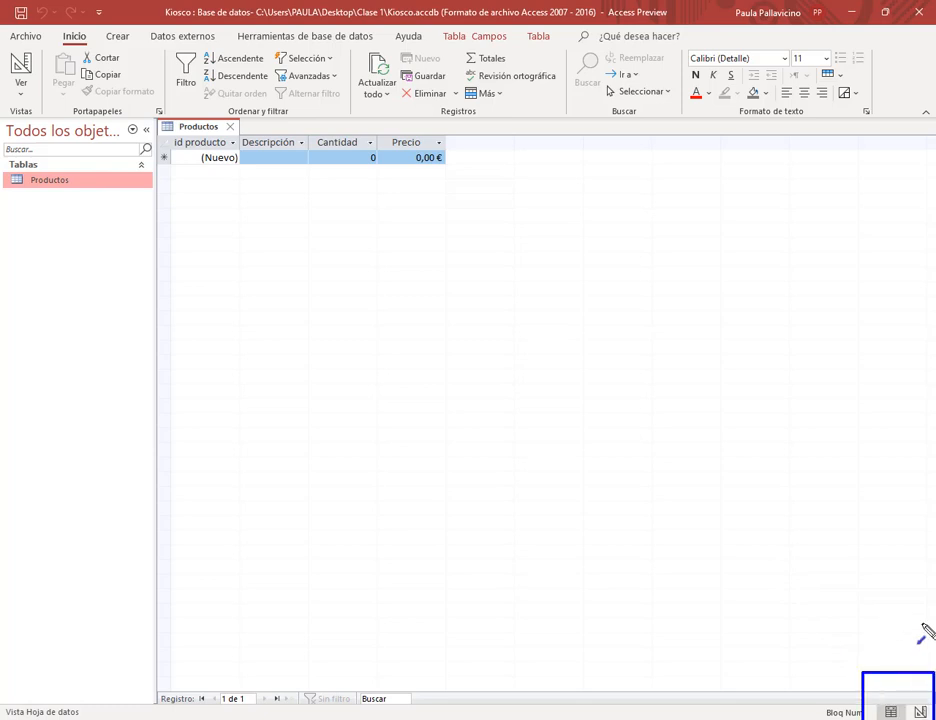
drag(922, 626, 924, 708)
click(920, 712)
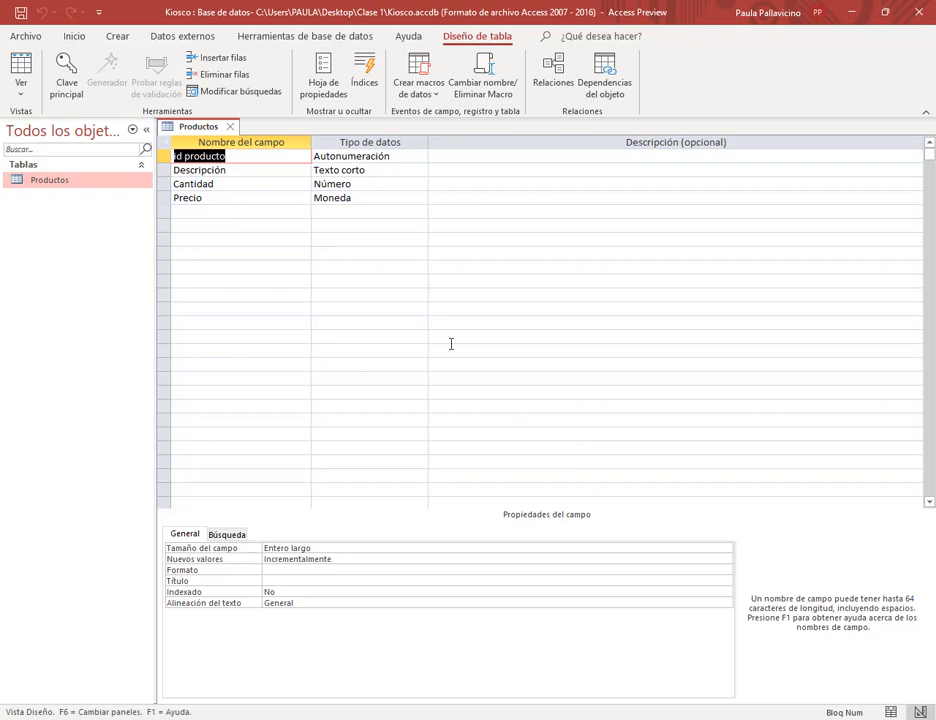
Step: Close and reopen Productos, view its design and return to Datasheet view
click(230, 126)
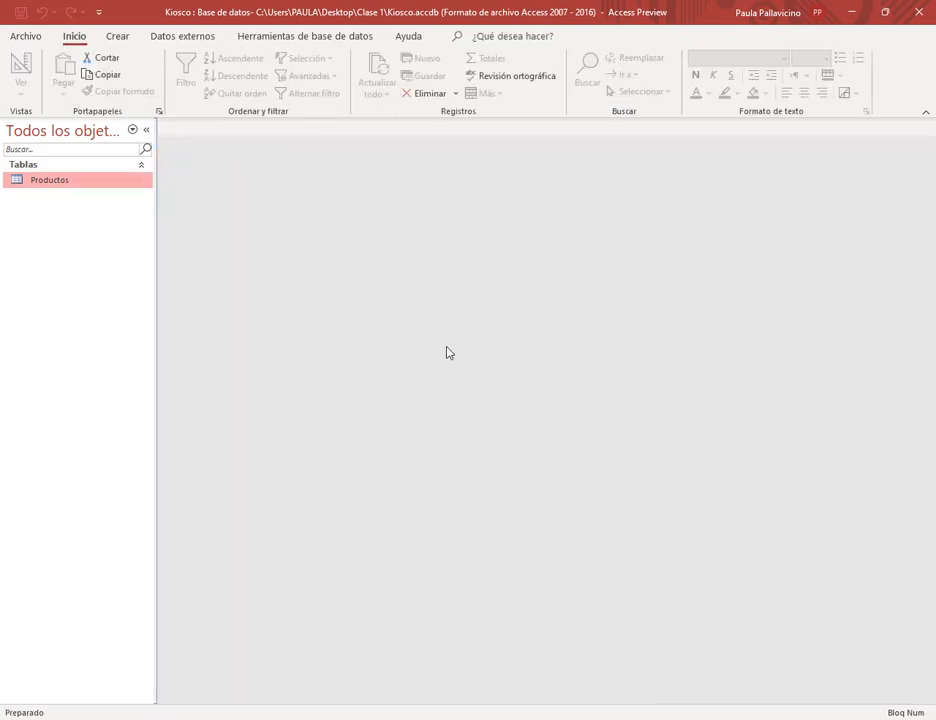
double_click(44, 182)
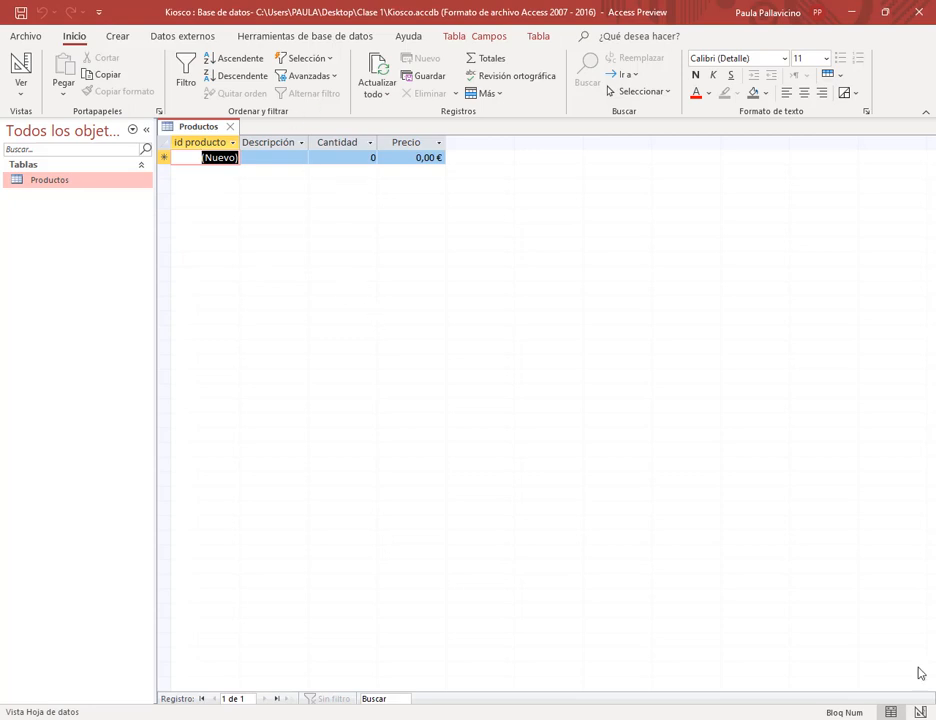
click(920, 712)
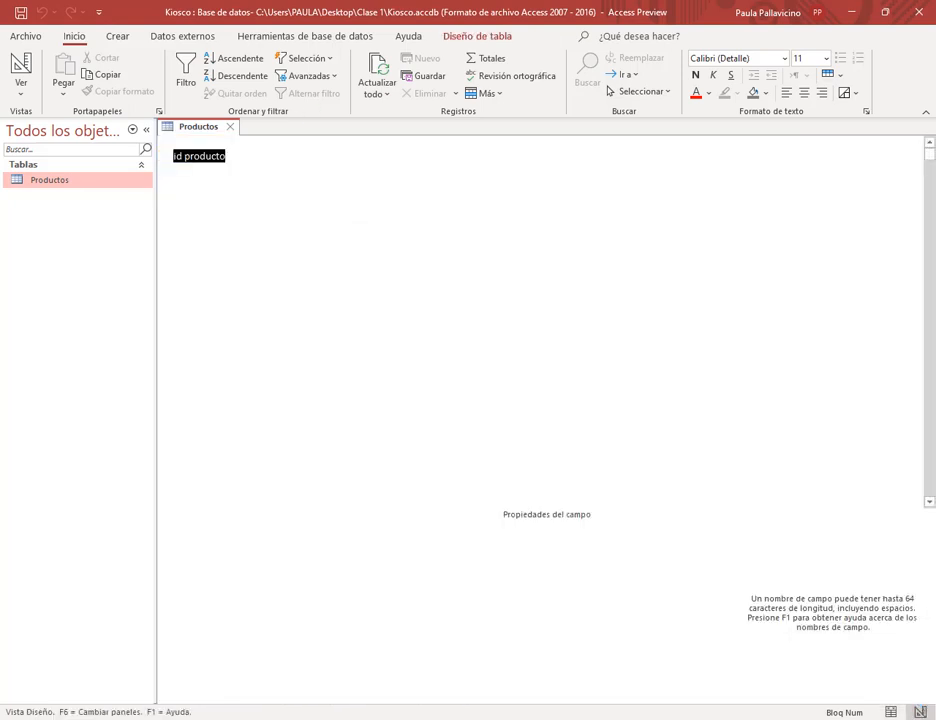
right_click(197, 131)
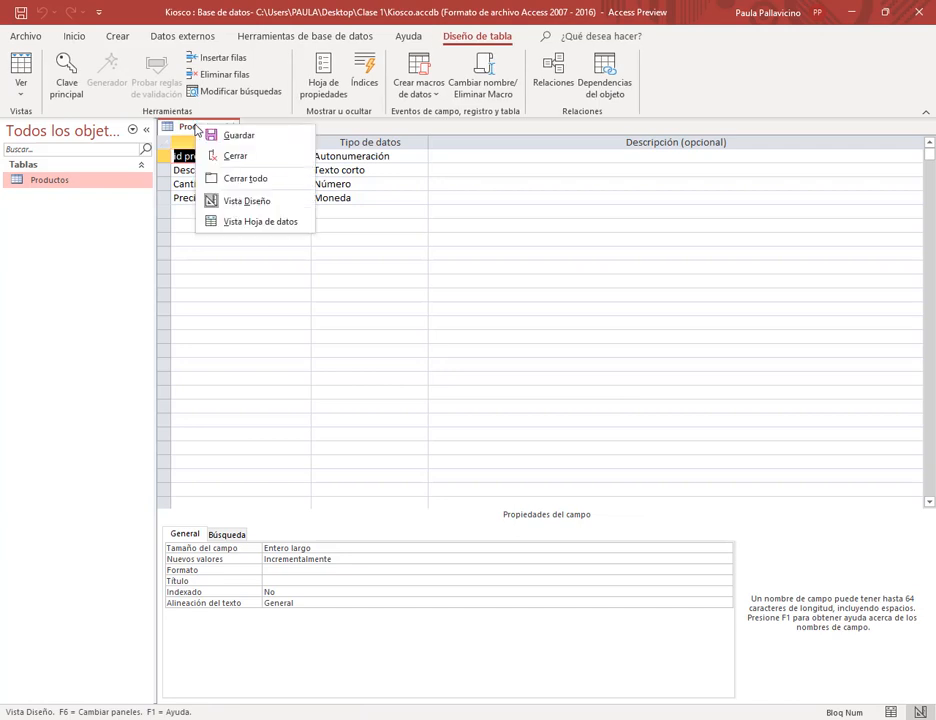
click(275, 222)
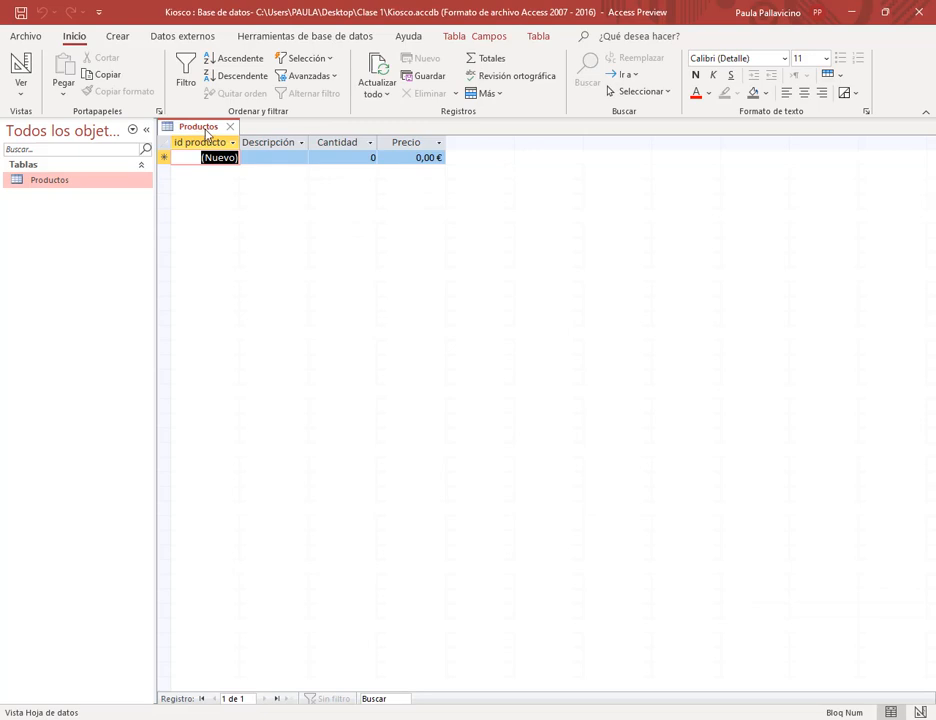
Step: Open Productos in Design view from the object list and alternate between both views, ending in Datasheet view
right_click(57, 184)
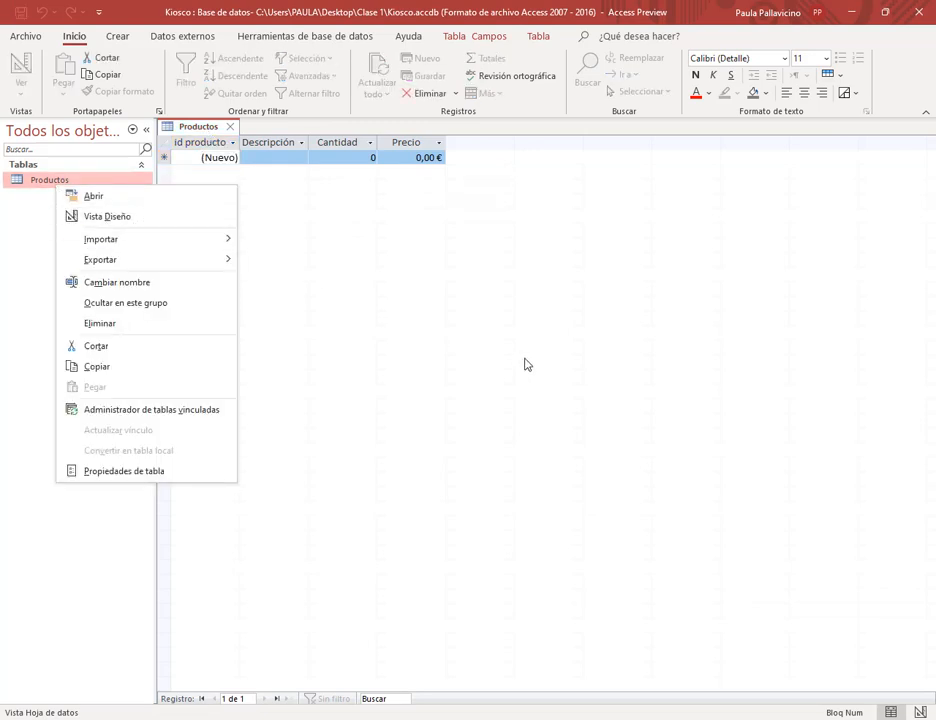
click(171, 215)
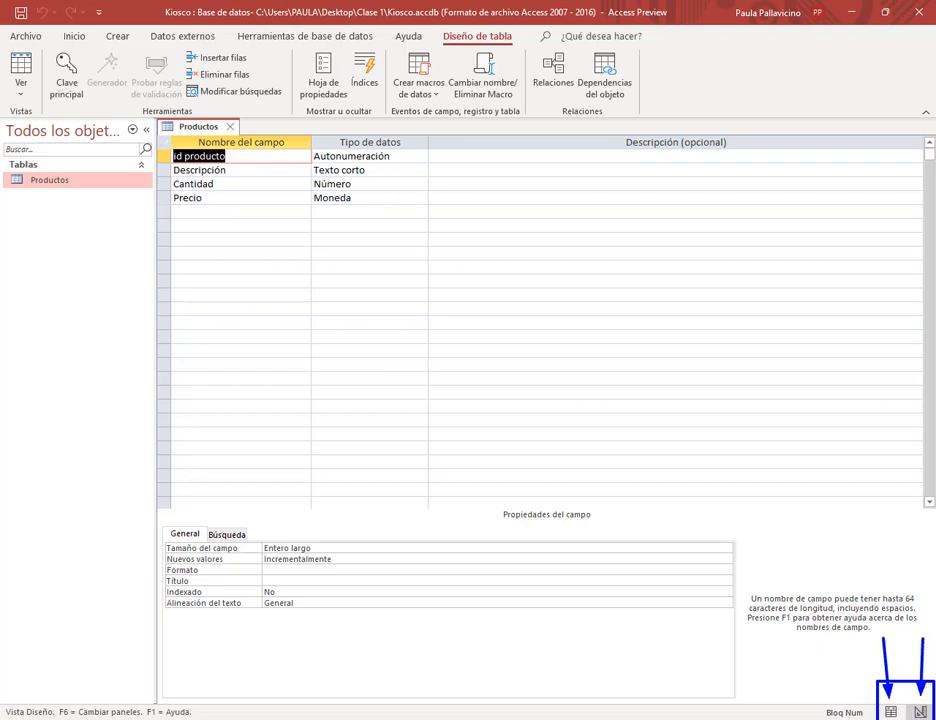
click(891, 712)
click(920, 712)
click(891, 712)
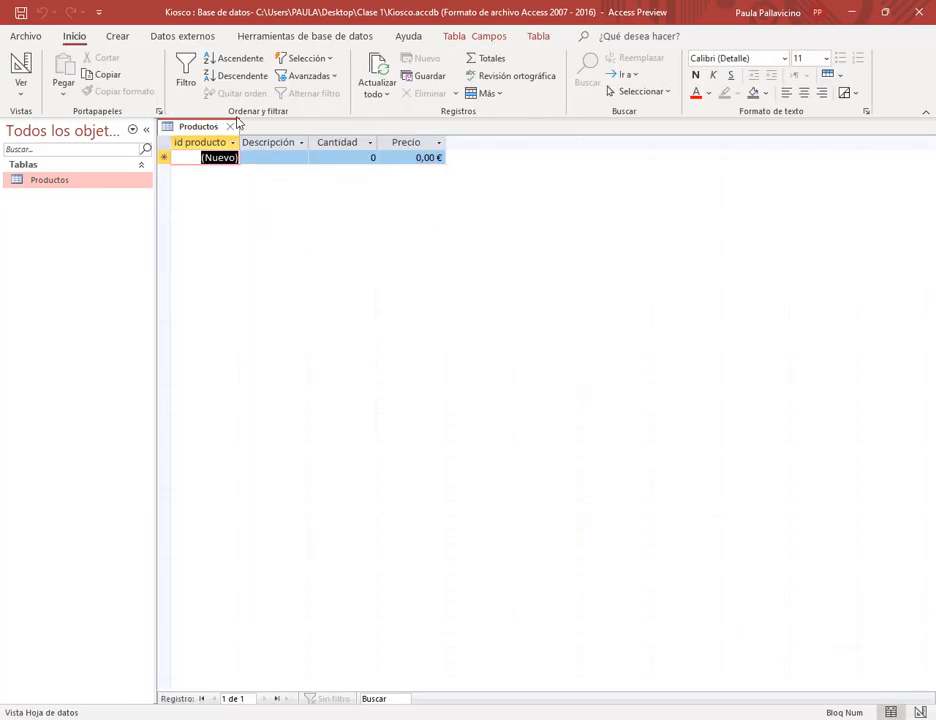
Step: Point out the id producto and Descripción columns of the new record with a temporary box and arrows
click(275, 157)
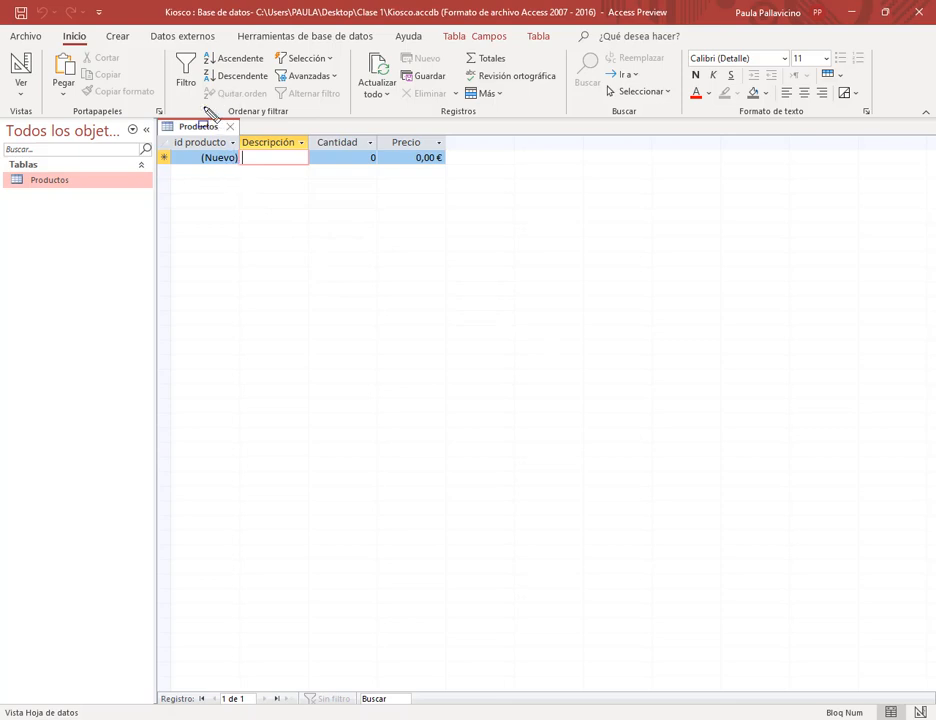
drag(157, 125, 245, 168)
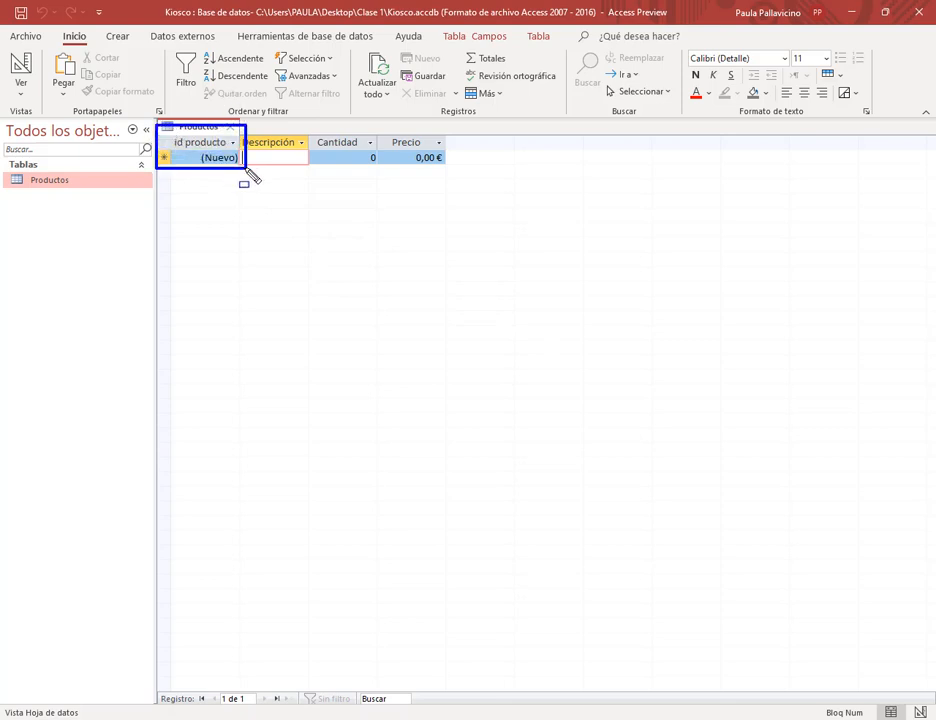
drag(241, 87, 228, 132)
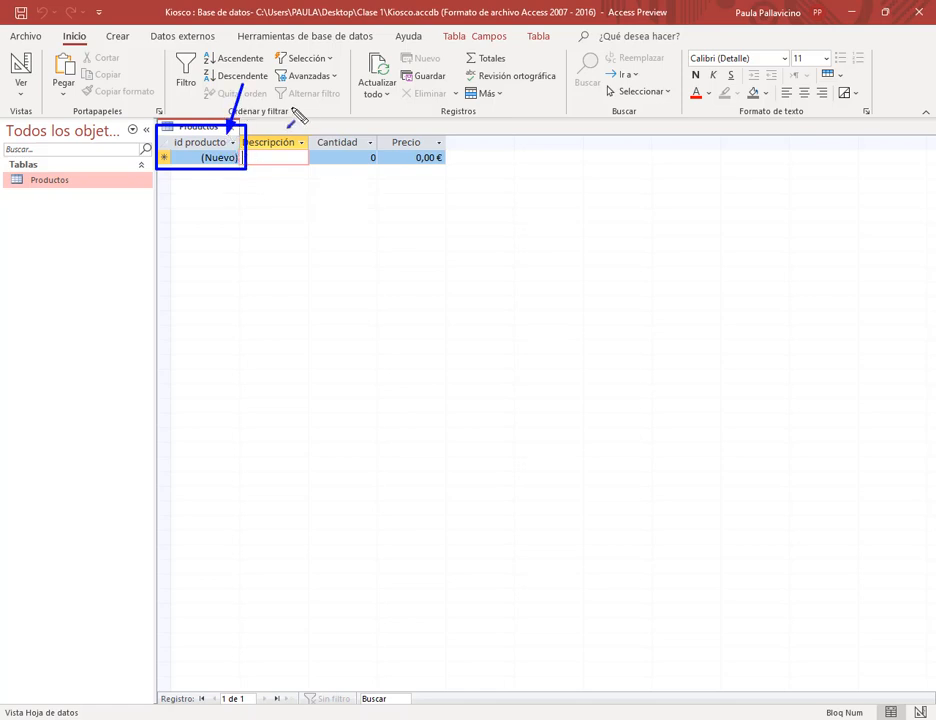
drag(305, 95, 284, 150)
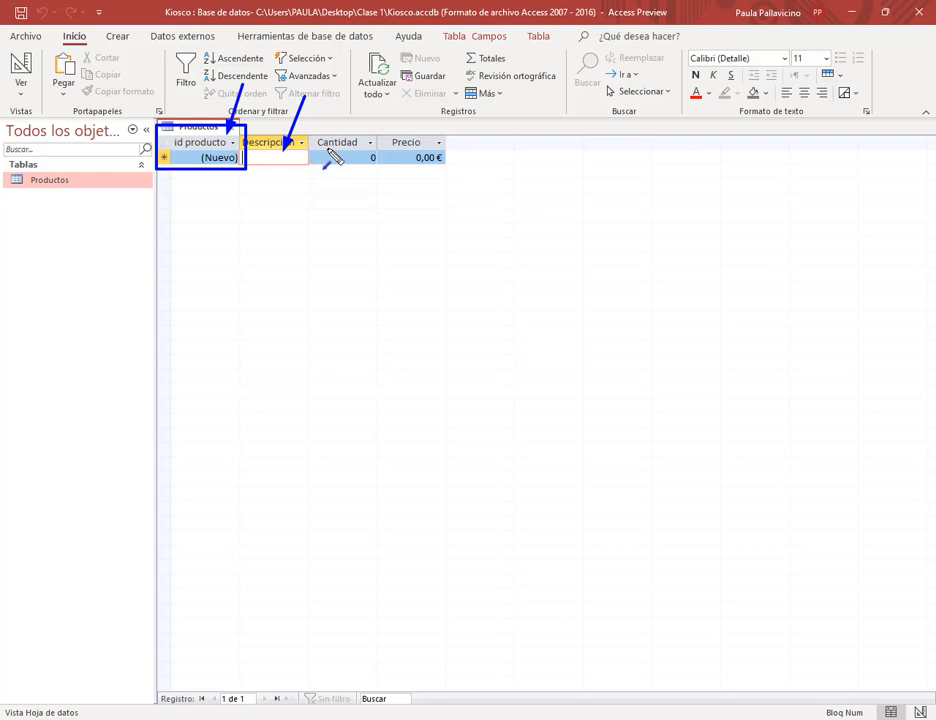
key(Escape)
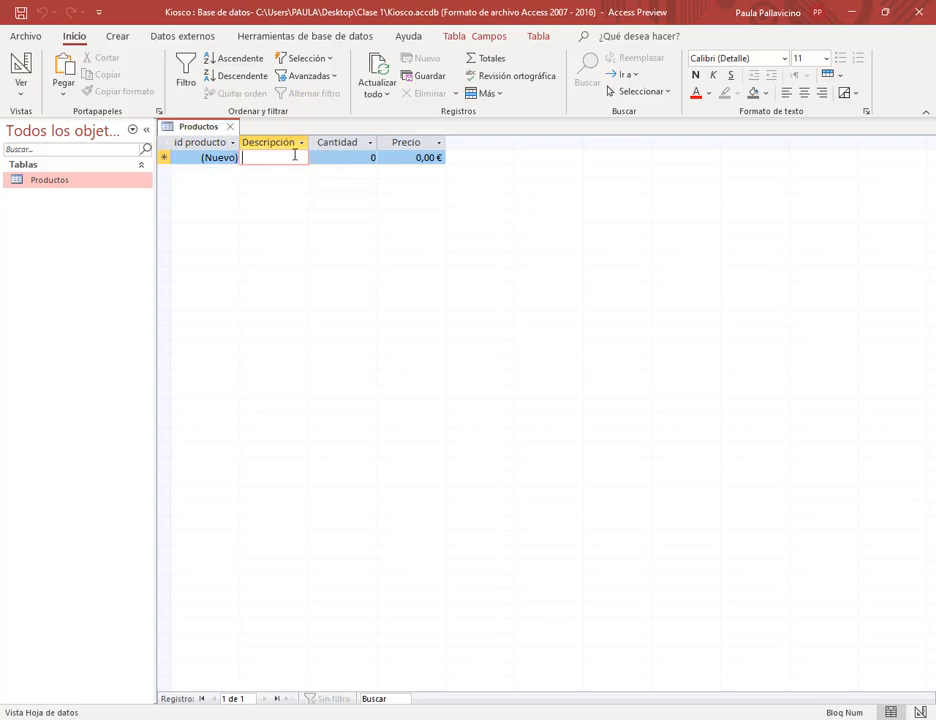
Step: Fill in the Descripción field of the first four records with Gomitas, Alfajores, Agua and Jugo
text(Gomitas)
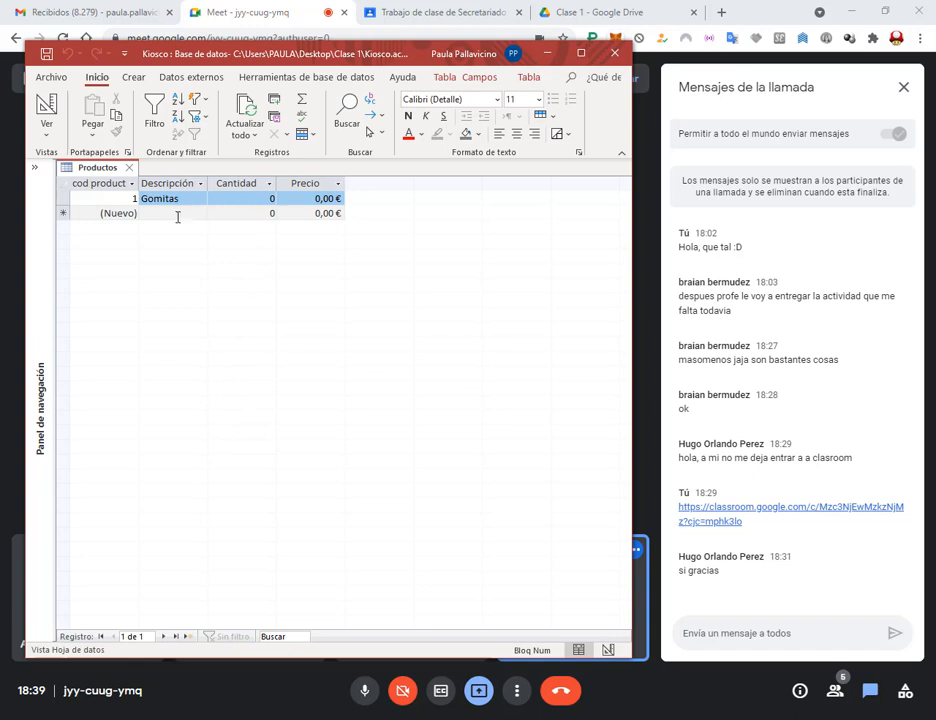
click(177, 214)
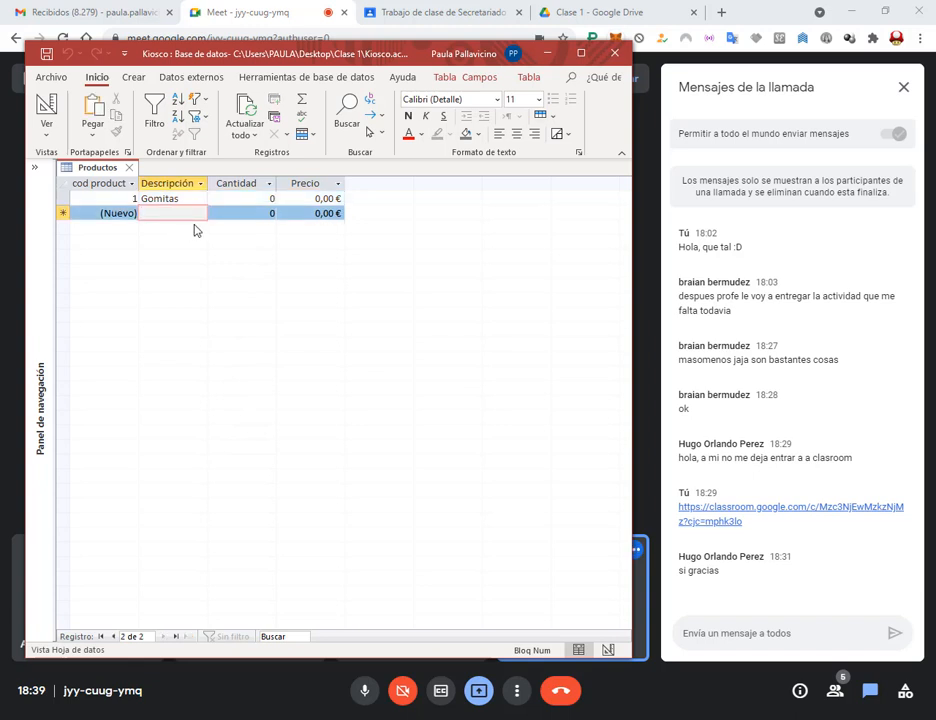
text(Alfajores)
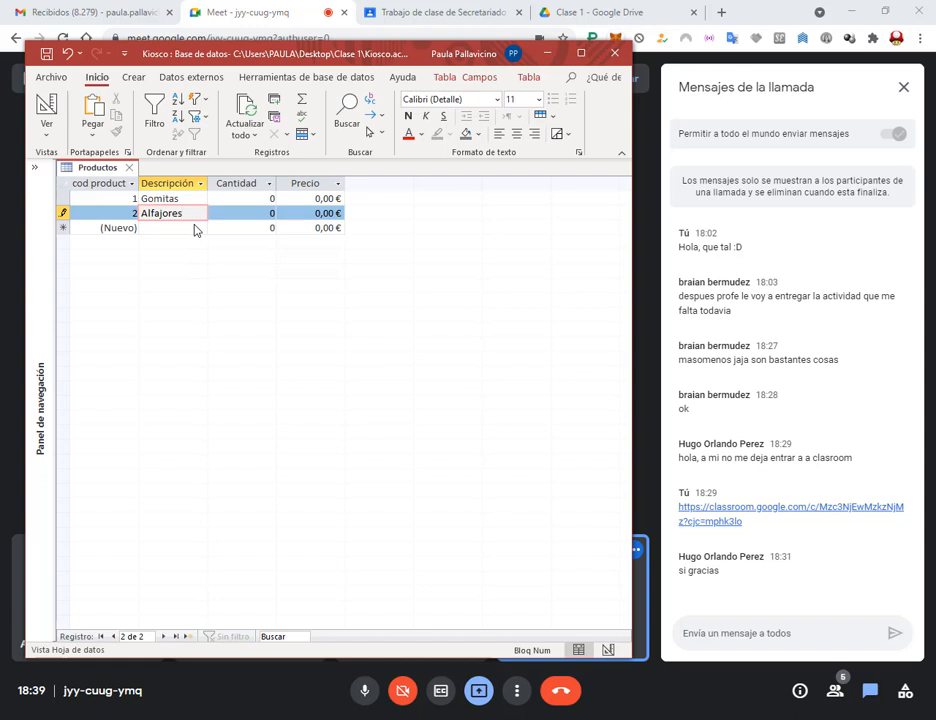
click(195, 229)
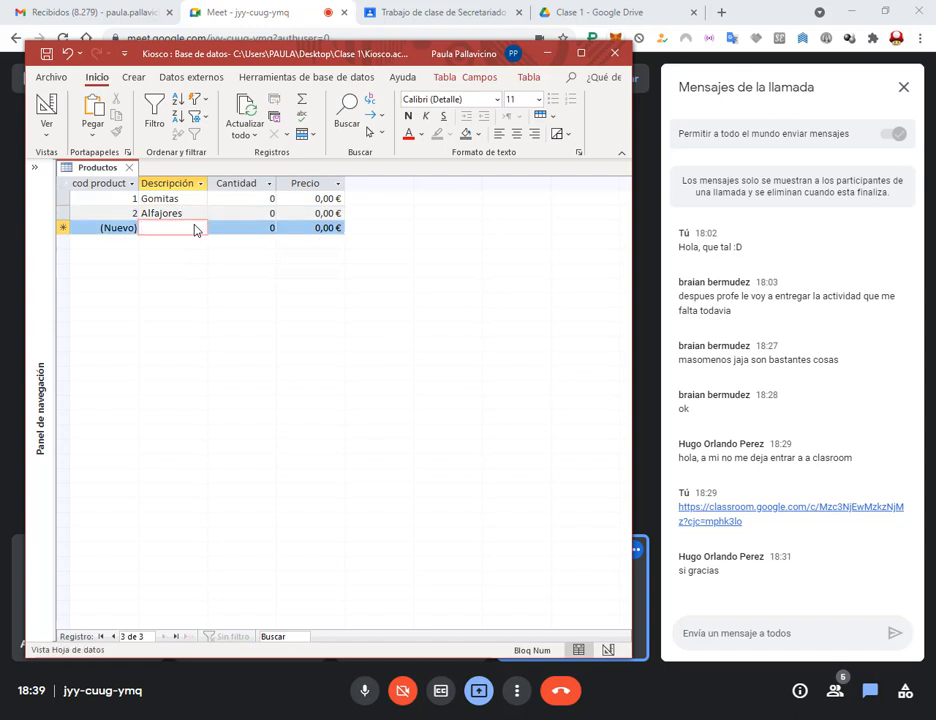
text(Agua)
key(Down)
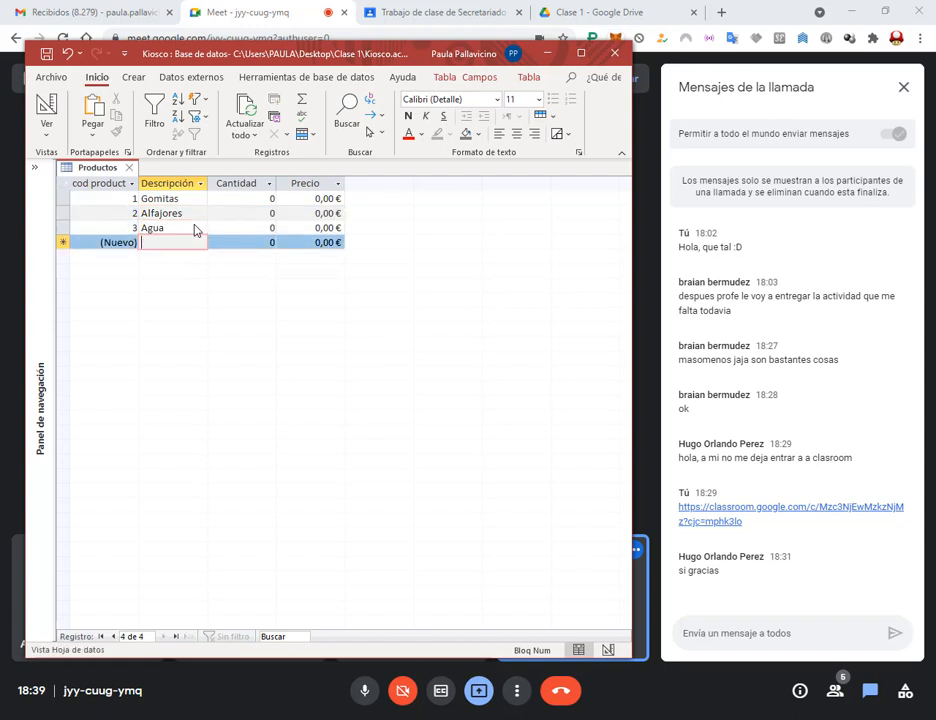
key(Up)
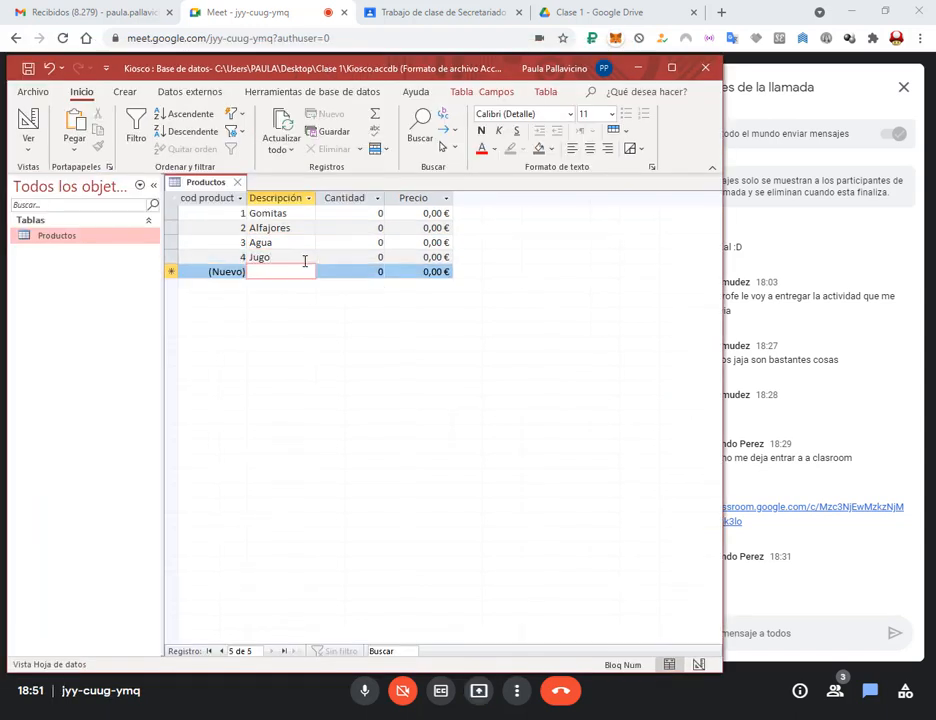
Step: Add five more records with the descriptions Papitas, Caramelos, Chicles, Galletitas and Chocolates
text(Papitas)
key(Down)
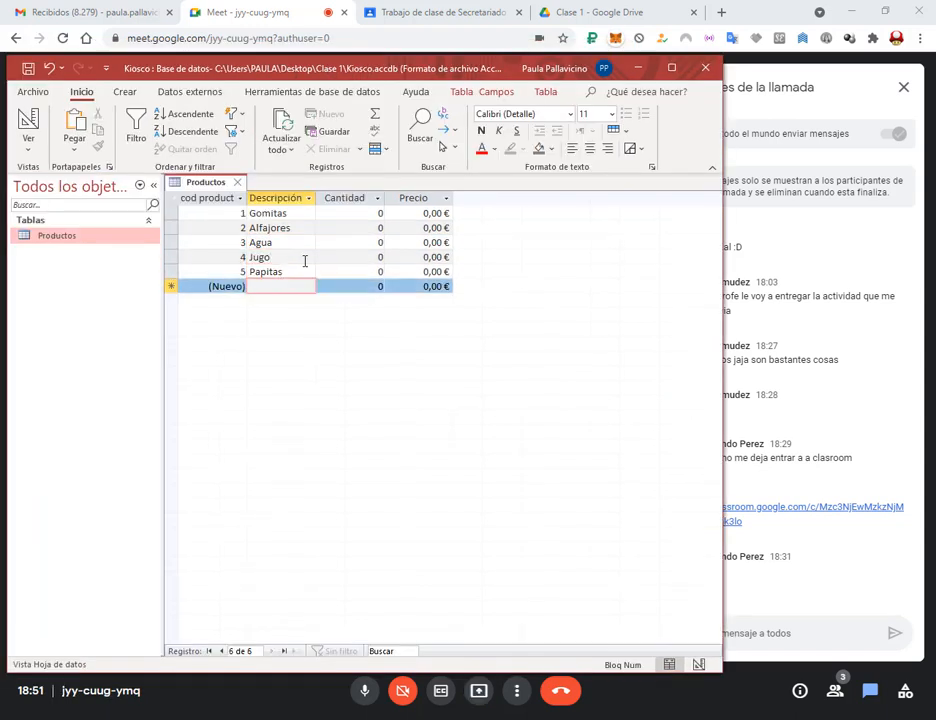
text(Caramelos)
key(Down)
text(Chicles)
key(Down)
text(Galletitas)
key(Down)
text(Chocolates)
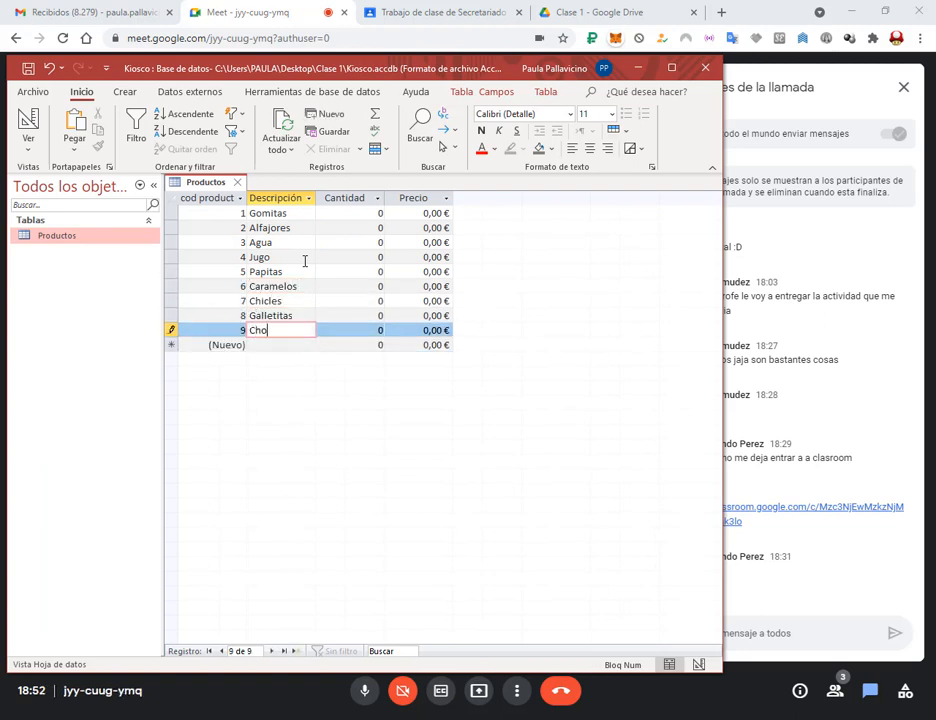
key(Down)
Step: Set the Cantidad of Gomitas to 50, Alfajores to 75 and Agua to 55
click(378, 214)
text(50)
key(Down)
text(75)
key(Down)
text(55)
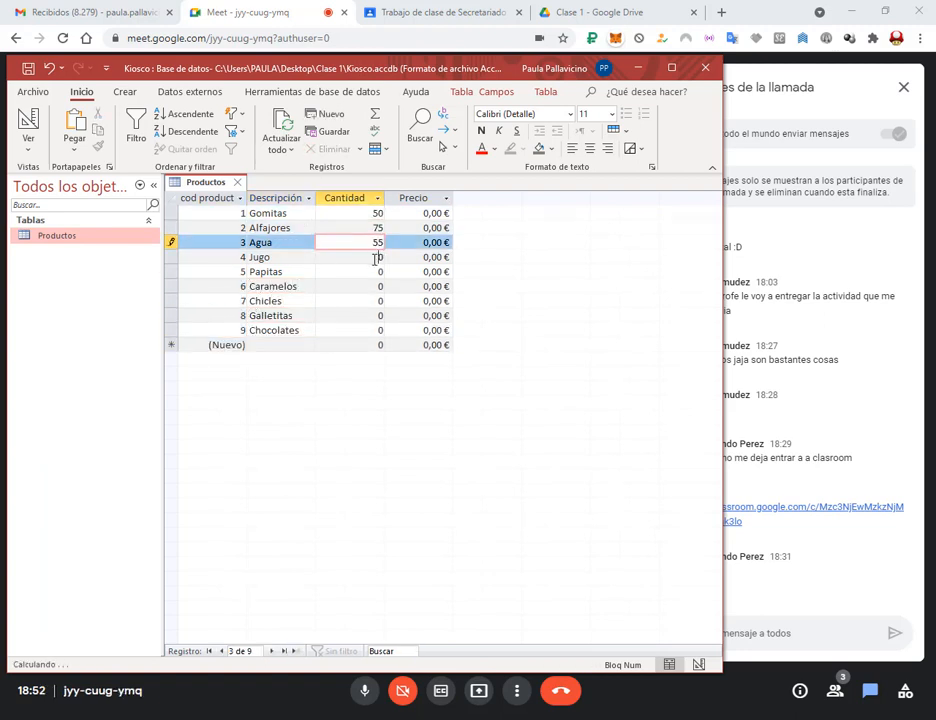
key(Down)
Step: Set the Cantidad of Jugo to 60, Papitas to 40, Caramelos to 90, Chicles to 80, Galletitas to 70 and Chocolates to 35
text(60)
text(90)
key(Down)
text(80)
key(Down)
text(70)
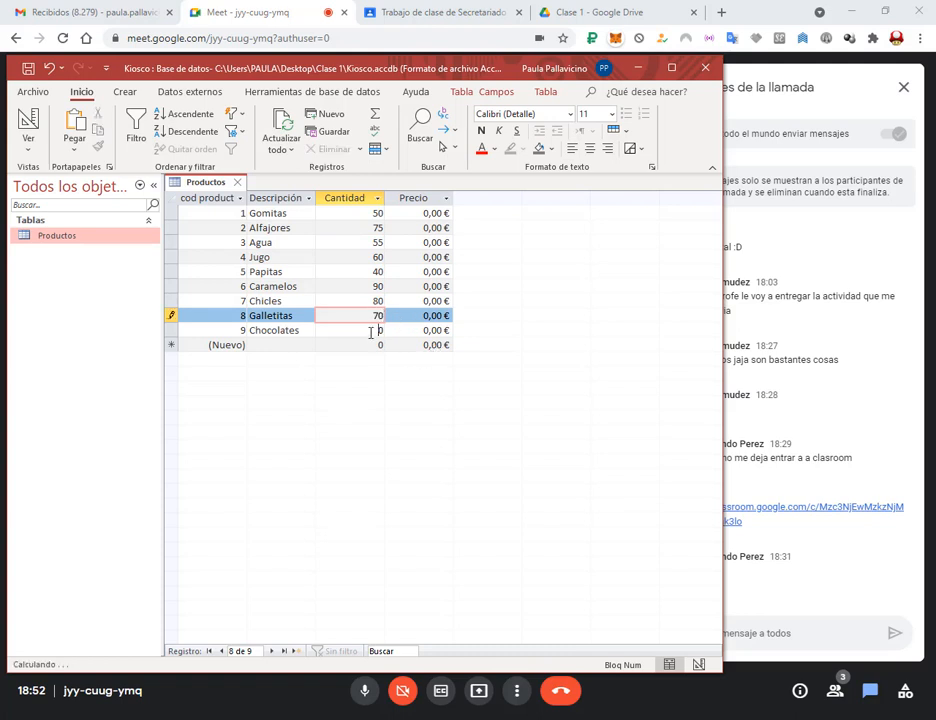
key(Down)
text(35)
key(Down)
Step: Set the Precio of Gomitas to 35, Alfajores to 90 and Agua to 50
click(414, 218)
text(35)
key(Down)
text(90)
key(Down)
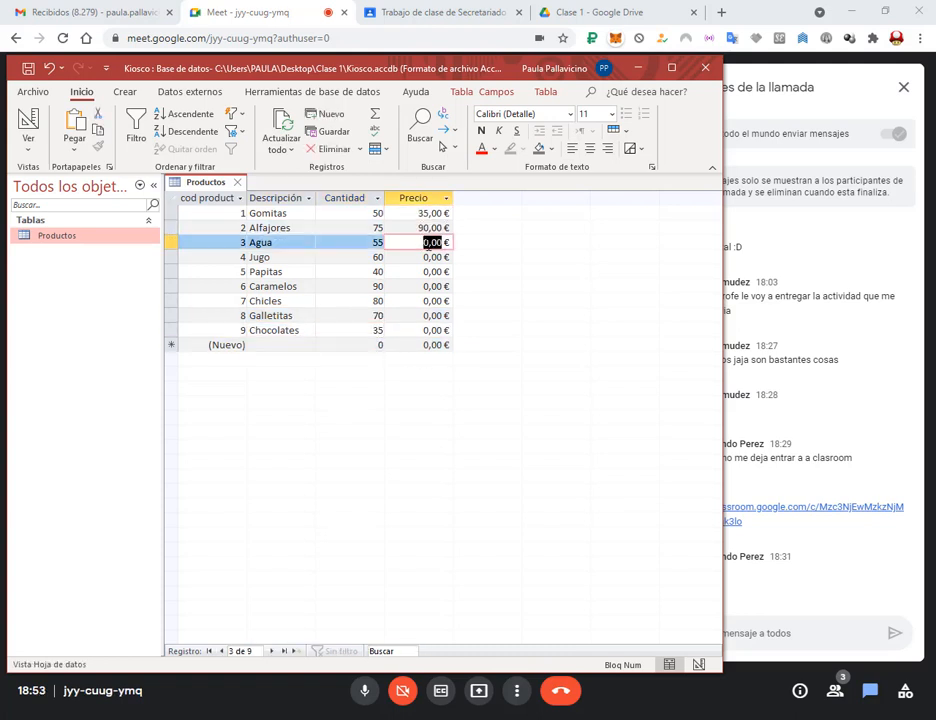
text(50)
key(Down)
Step: Set the Precio of Jugo to 65, Papitas to 75, Caramelos to 12, Chicles to 10, Galletitas to 44 and Chocolates to 45
text(6512)
key(Down)
text(10)
key(Down)
text(44)
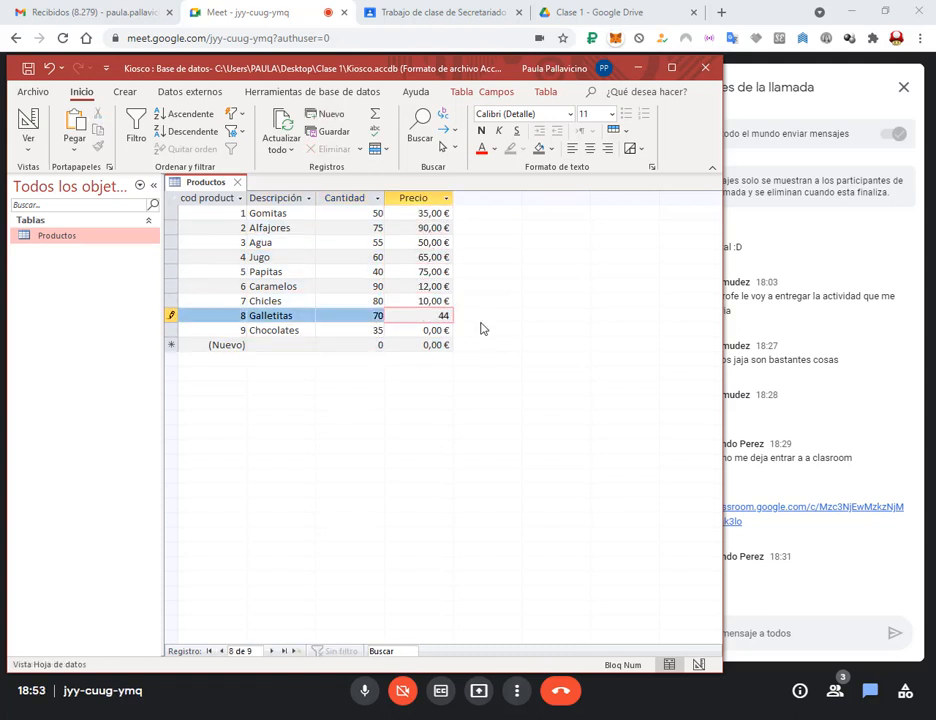
key(Down)
text(45)
key(Return)
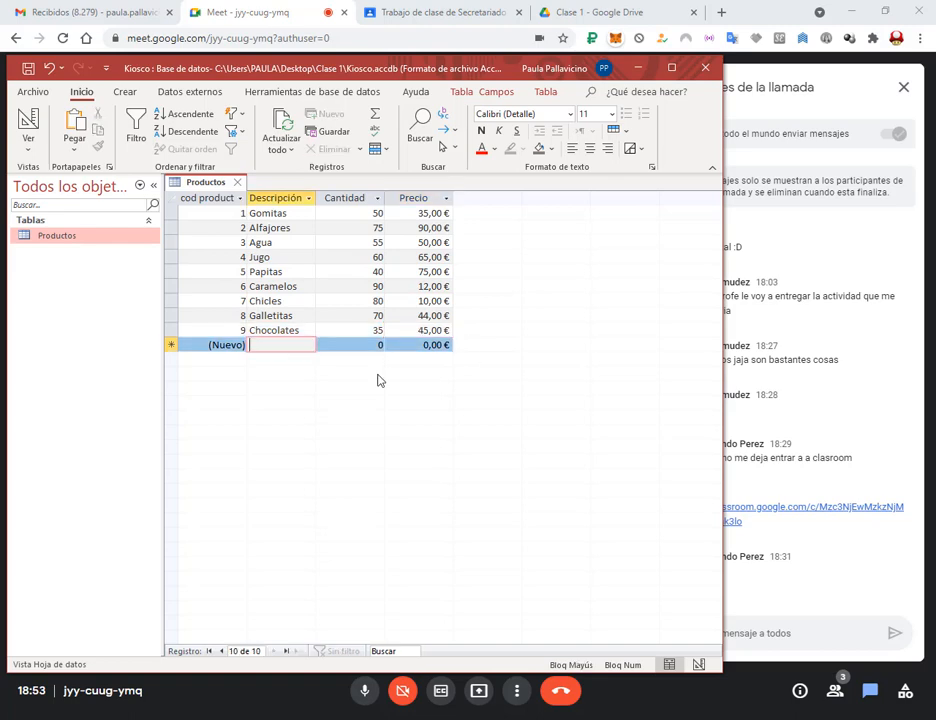
Step: Add a record for Gaseosas with Cantidad 40 and Precio 65, and maximize the database window
text(Gaseosas)
key(Tab)
text(40)
key(Tab)
text(65)
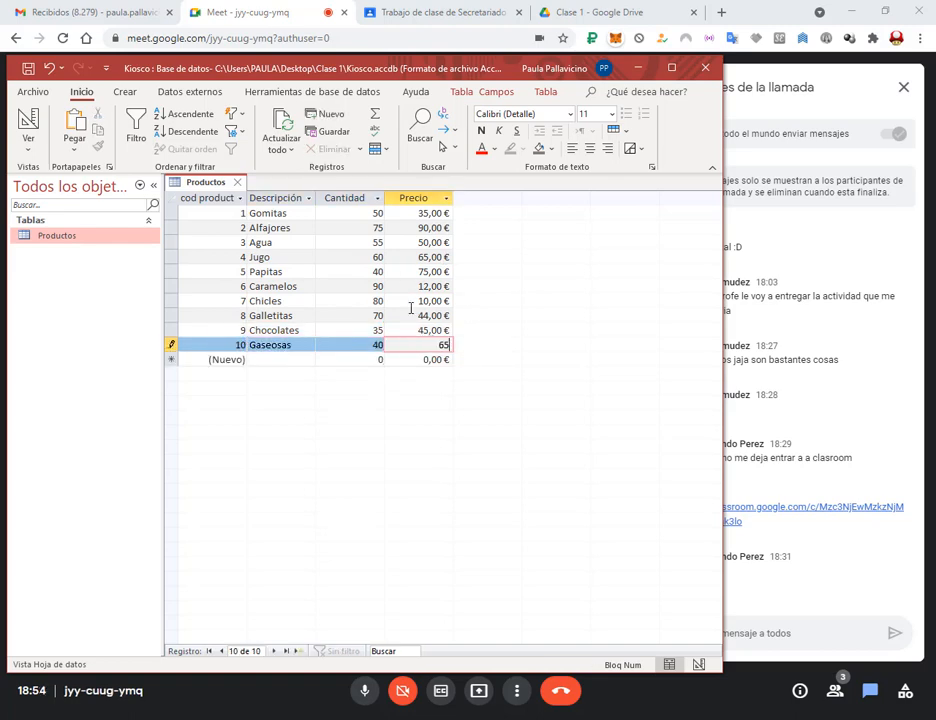
drag(477, 69, 451, 66)
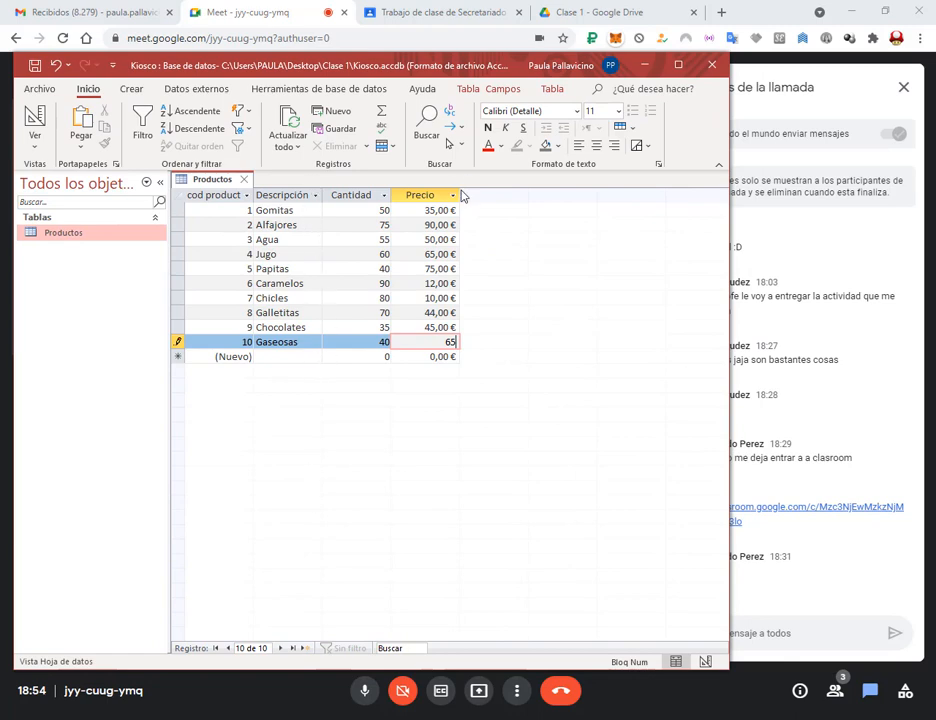
click(677, 63)
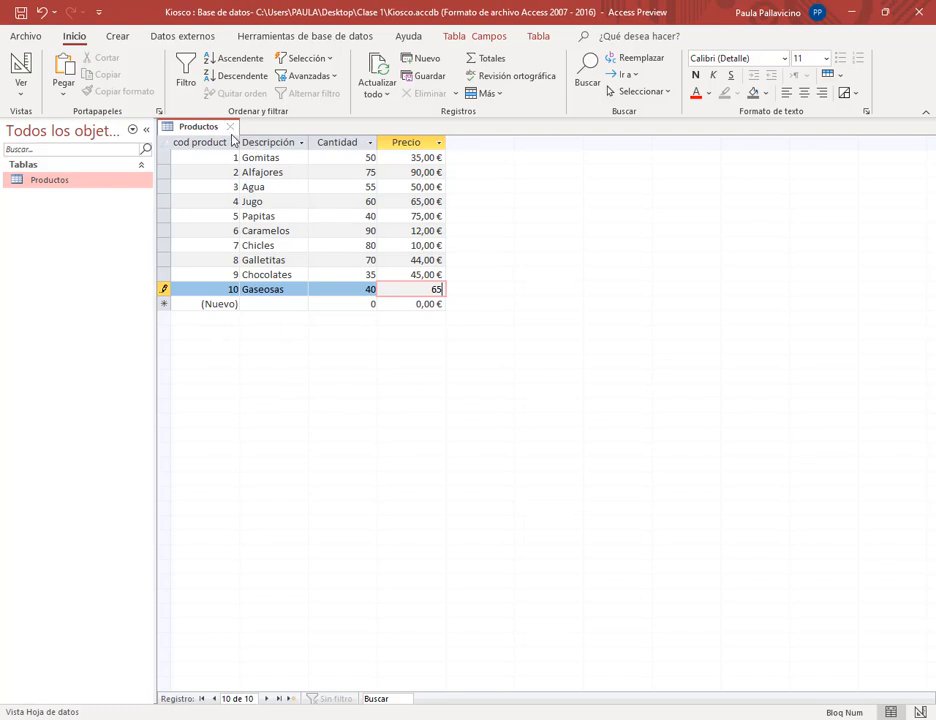
Step: Switch to the Google Meet call, present the entire screen with the sharing notice hidden, and return to Access
click(157, 660)
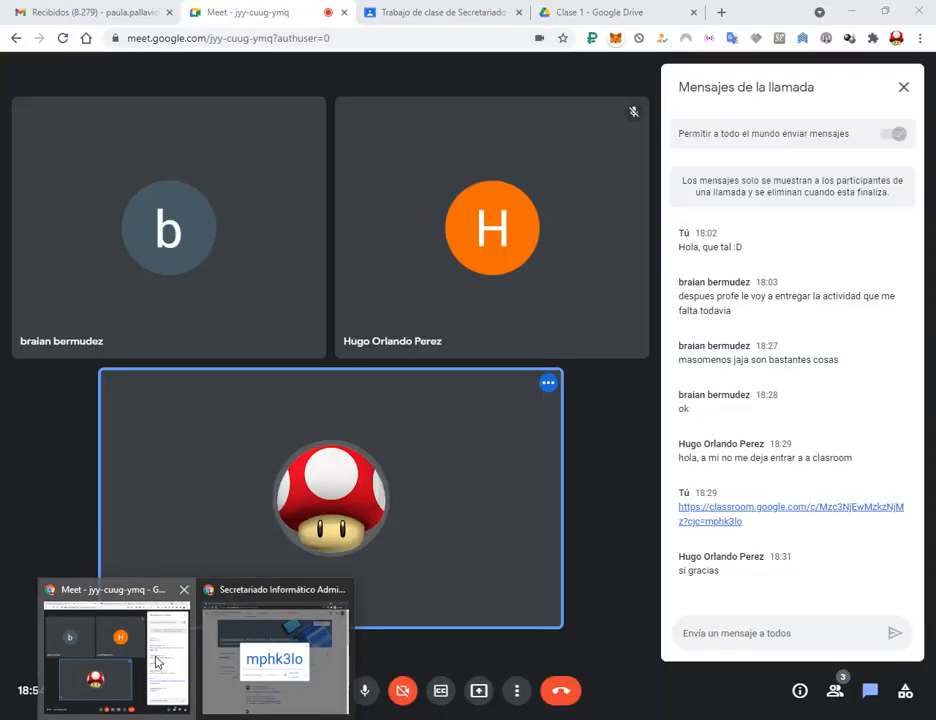
click(481, 690)
click(493, 587)
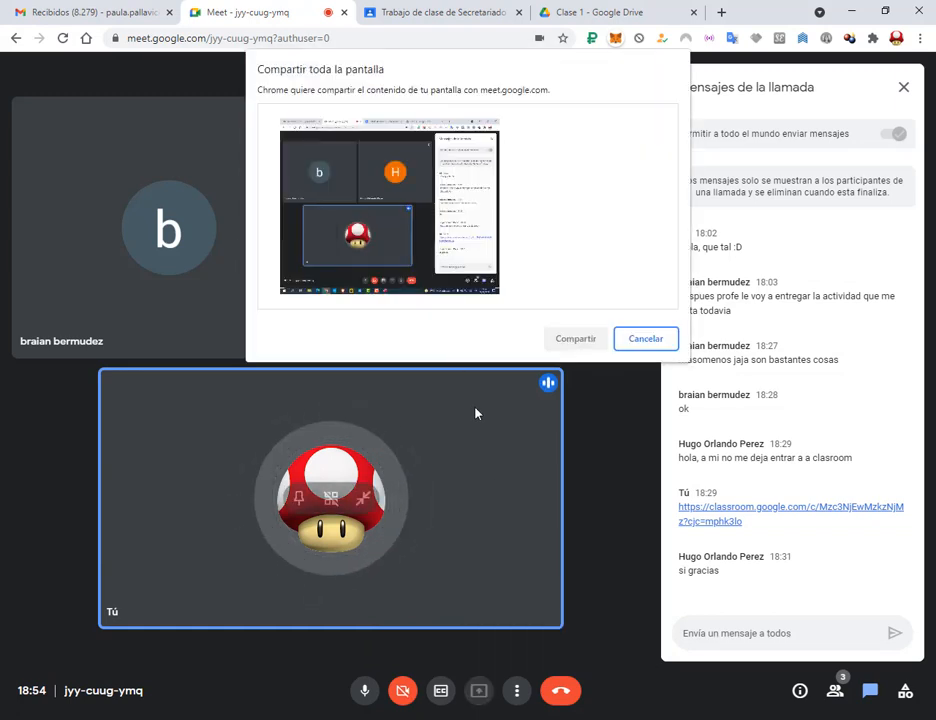
click(518, 302)
click(576, 339)
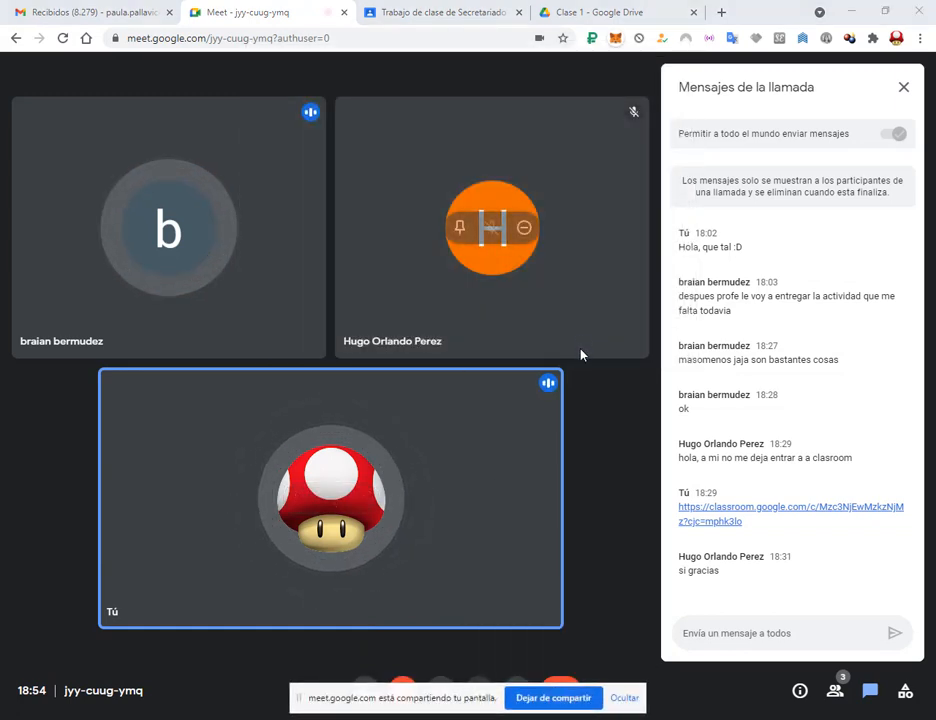
click(625, 701)
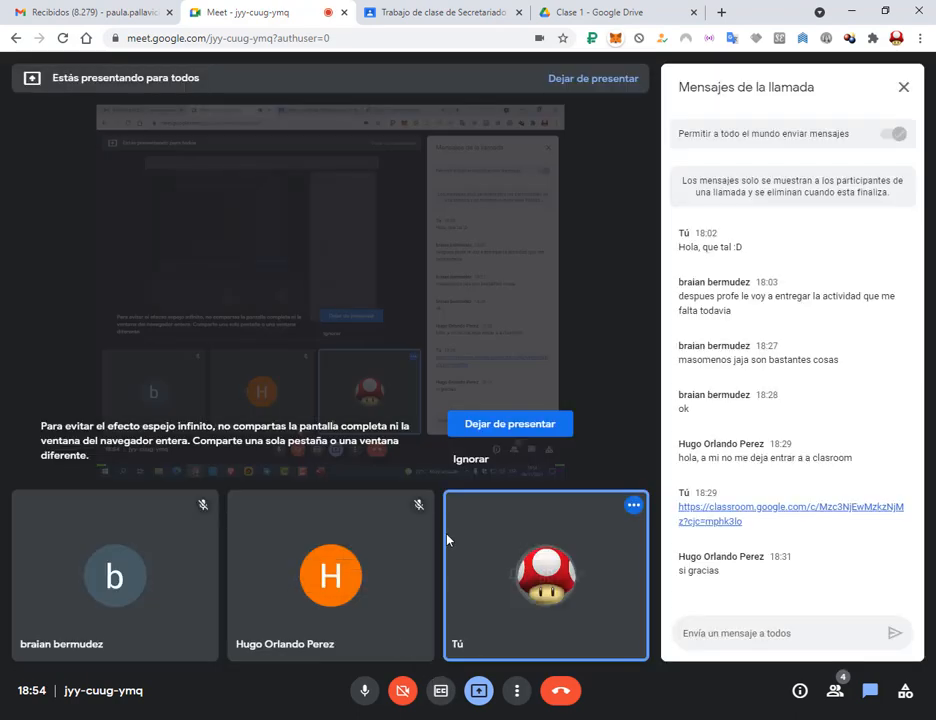
click(450, 719)
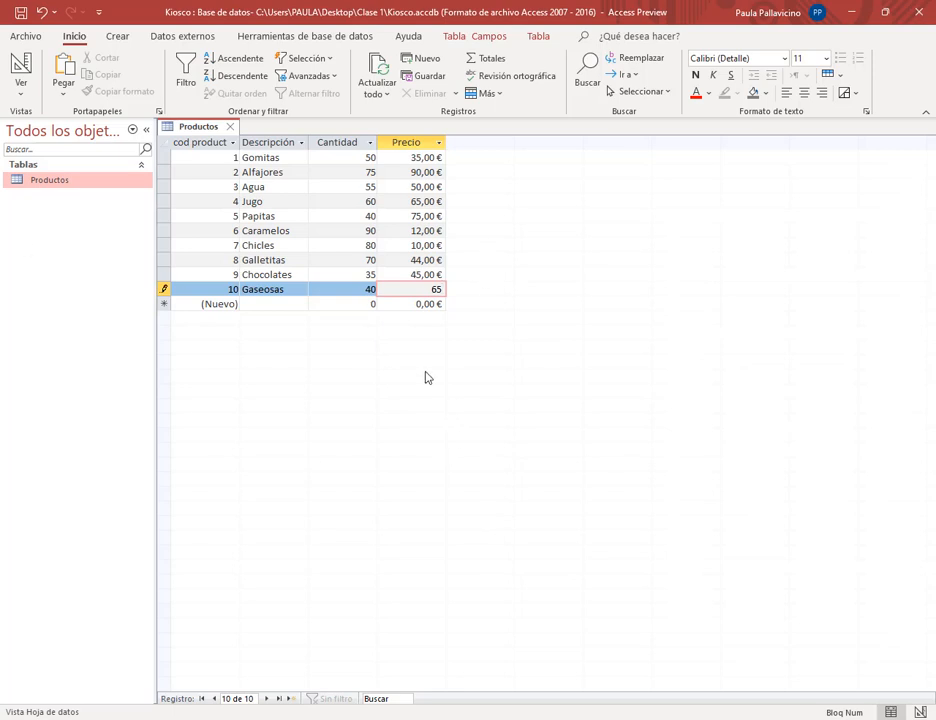
Step: Commit the Gaseosas record and close the Productos table, reopening it once to check its stored records
click(399, 303)
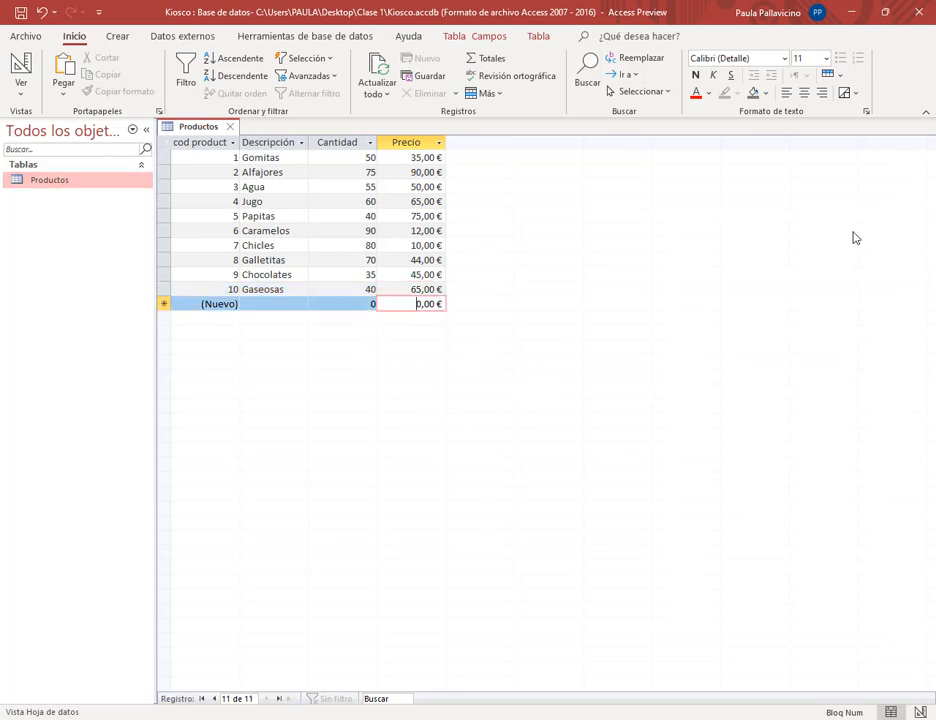
click(233, 130)
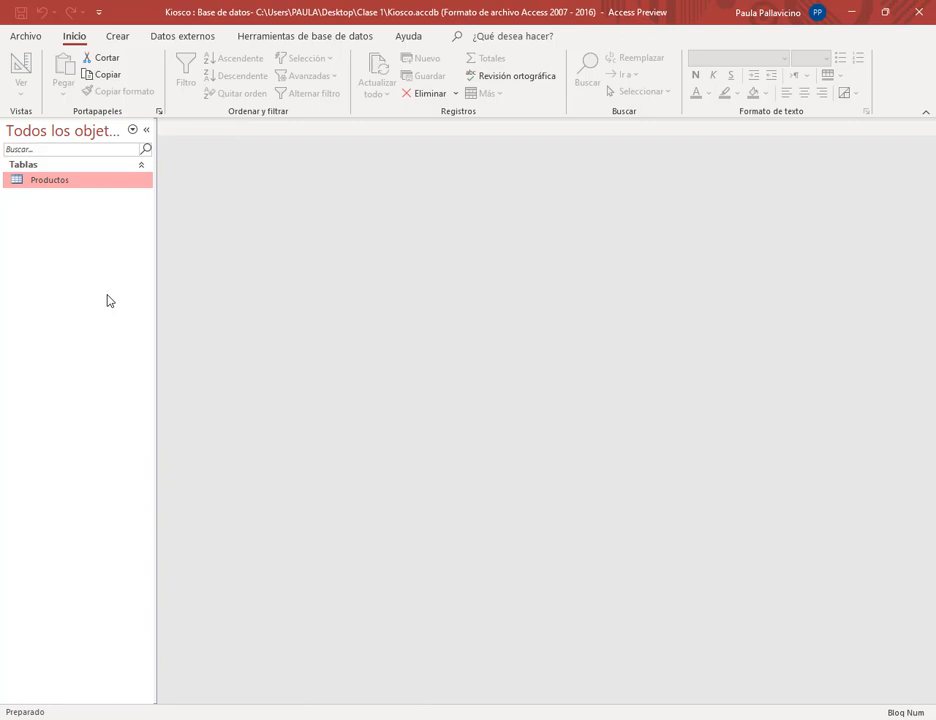
double_click(54, 181)
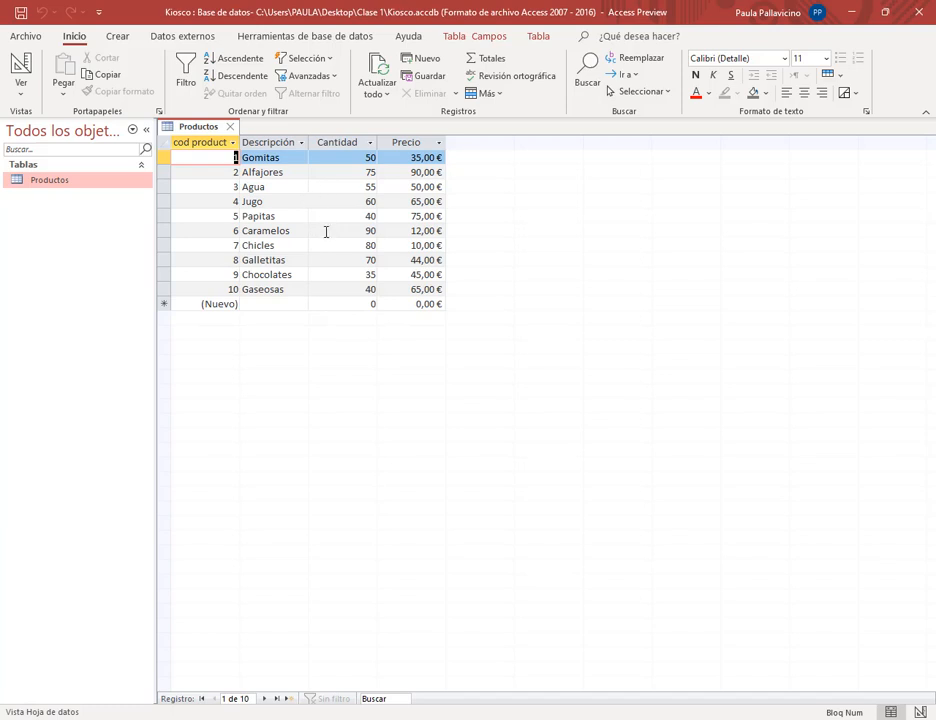
click(231, 133)
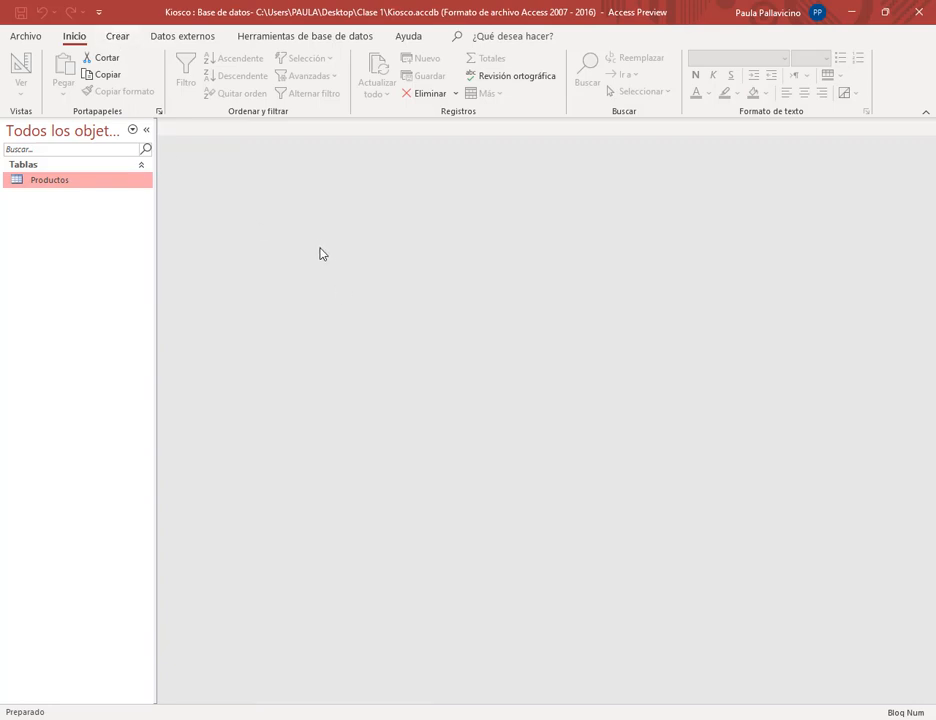
Step: Point out the Tablas and Consultas creation commands with rectangles and arrows to Diseño de tabla and Diseño de consulta, and clear the annotations
click(119, 39)
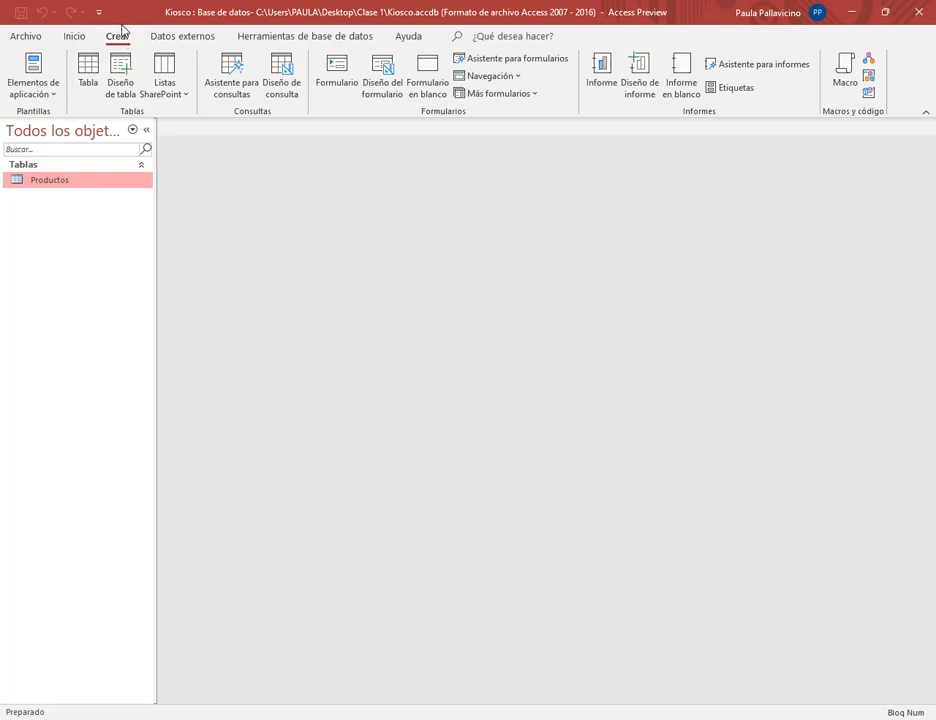
key(ctrl+2)
drag(63, 46, 197, 120)
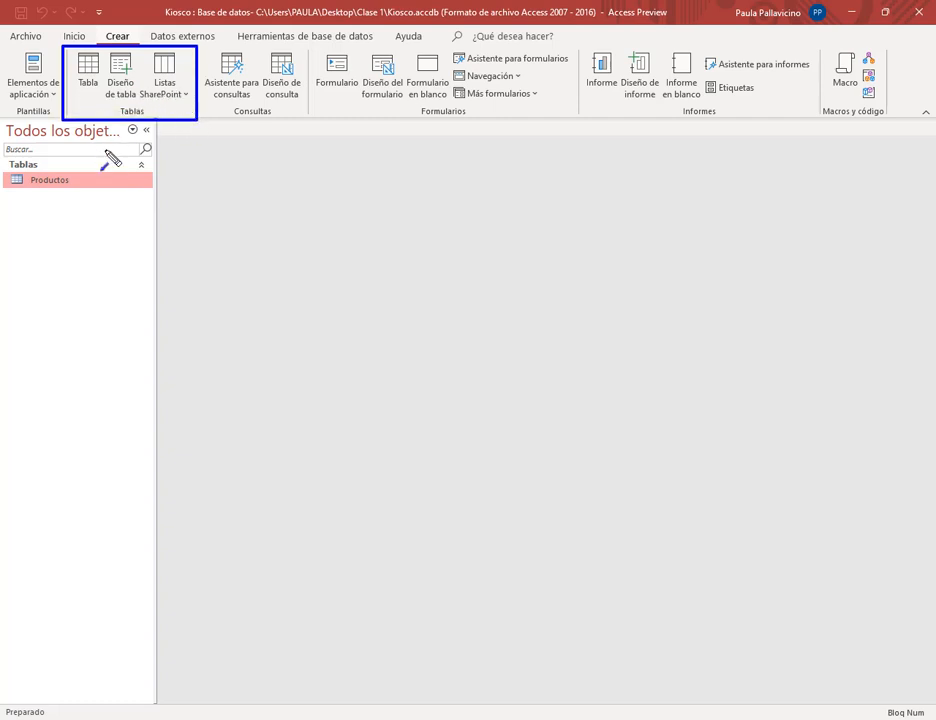
drag(103, 153, 113, 97)
mouse_move(193, 43)
mouse_down()
mouse_move(242, 112)
mouse_move(309, 118)
mouse_up()
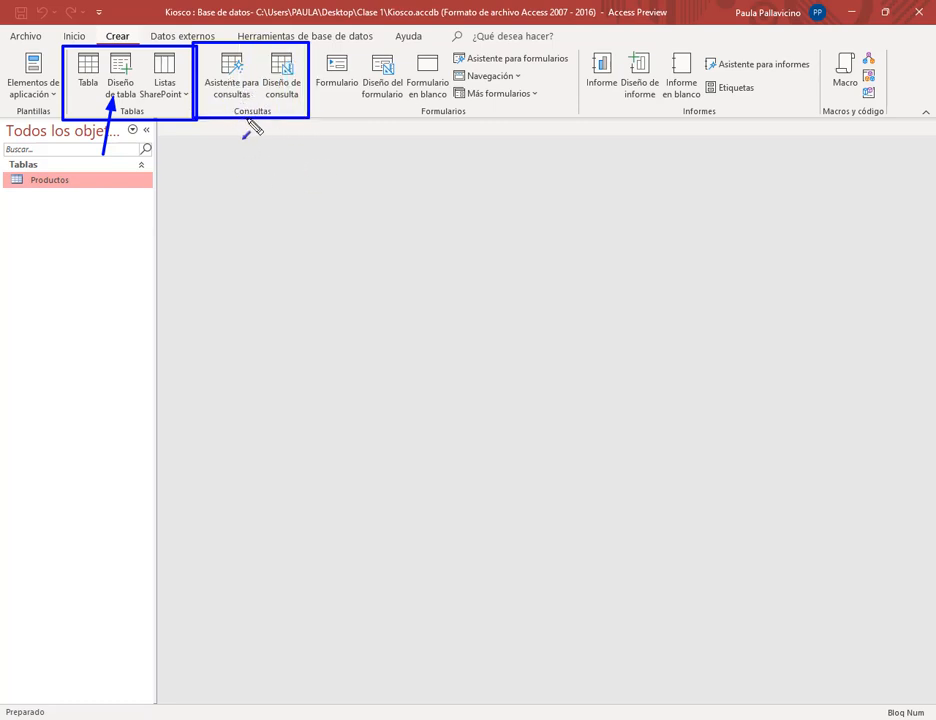
drag(273, 185, 280, 99)
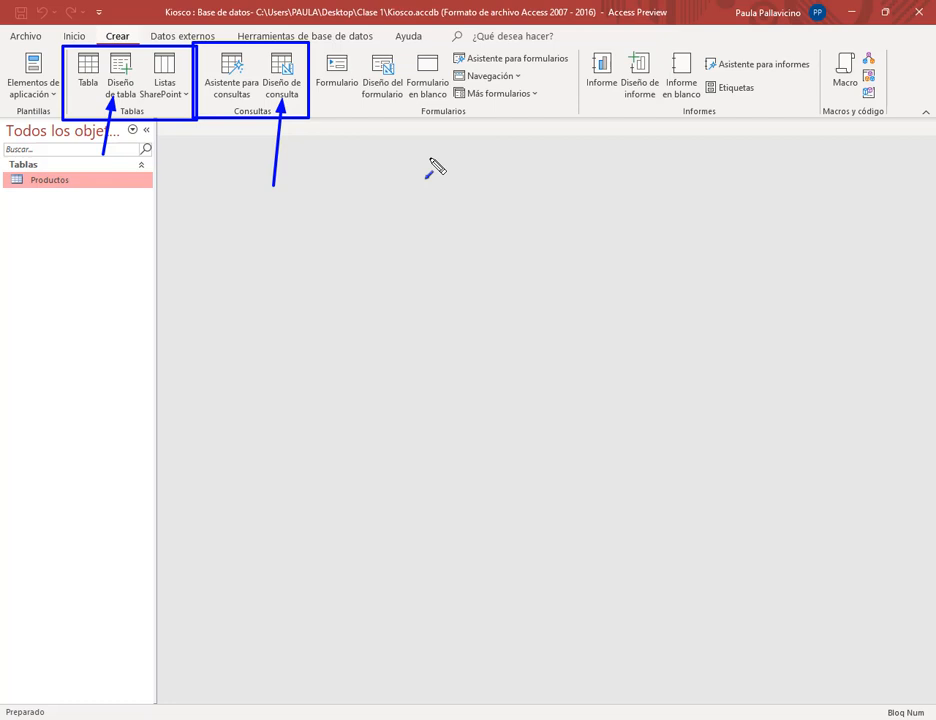
key(Escape)
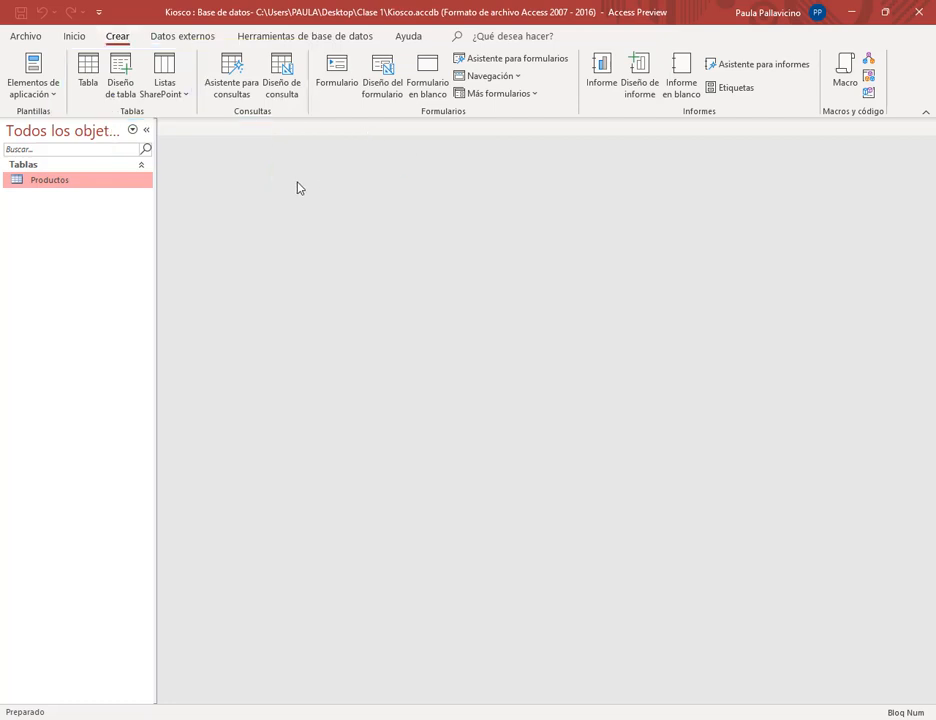
Step: Create a new query in design view and add the Productos table to it
click(282, 86)
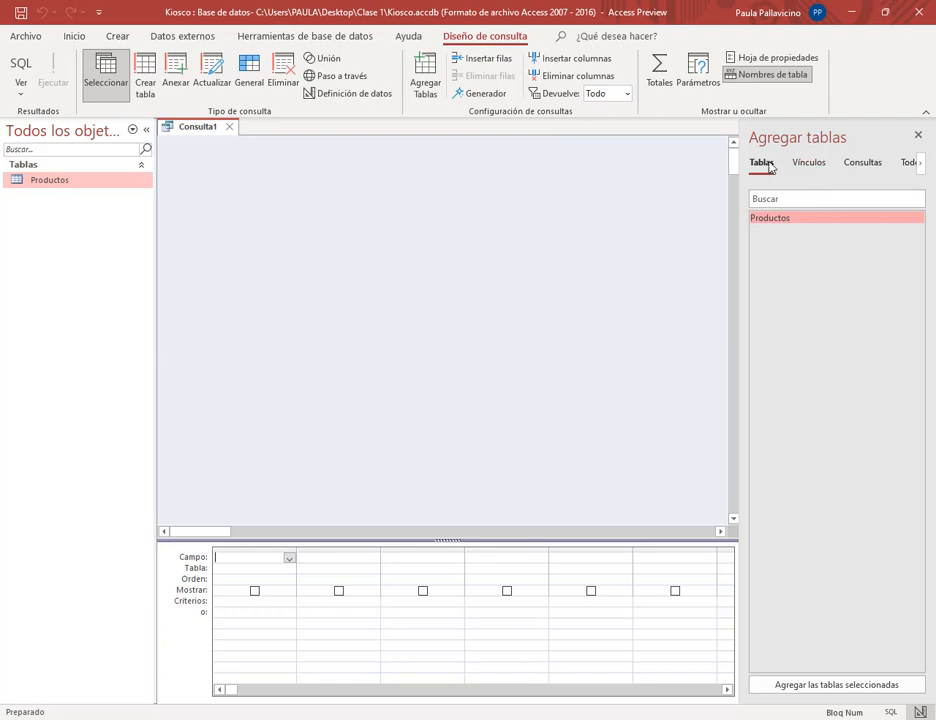
click(821, 170)
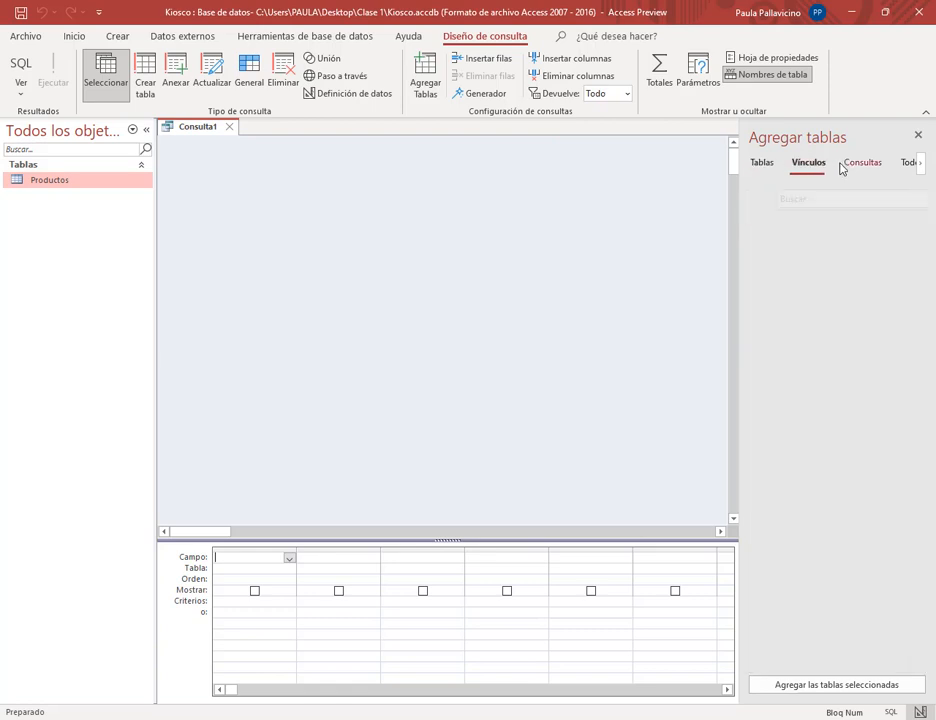
click(870, 166)
click(915, 166)
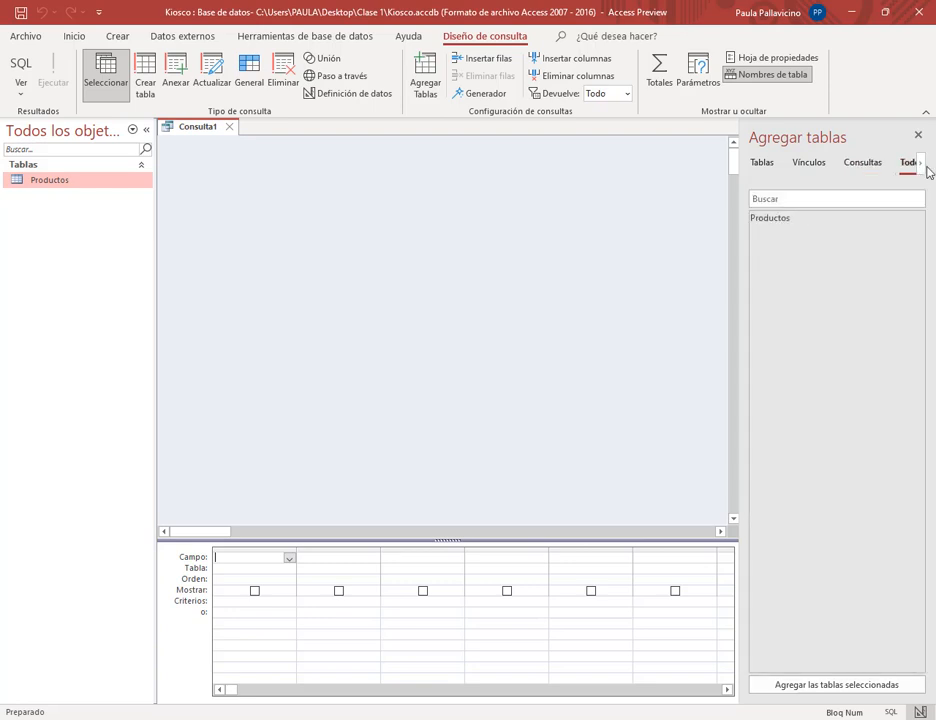
click(922, 166)
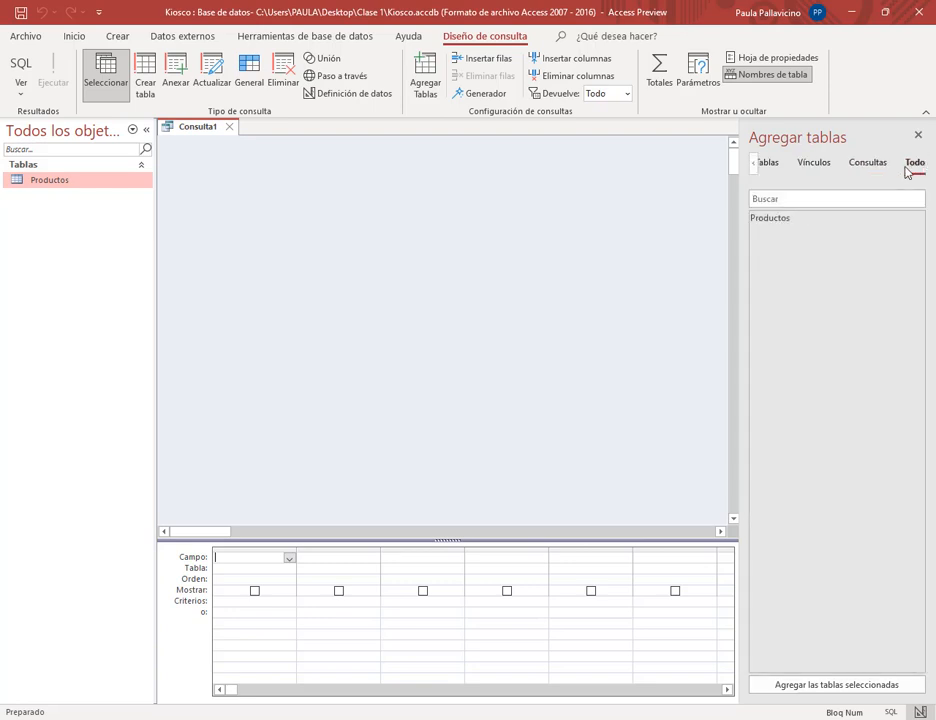
click(776, 165)
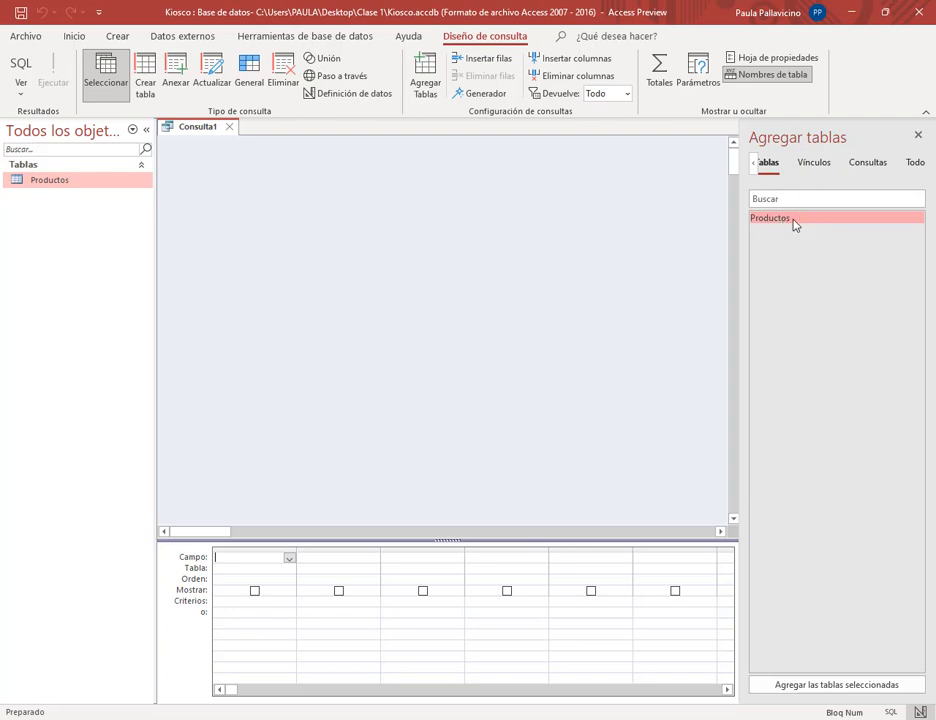
click(837, 685)
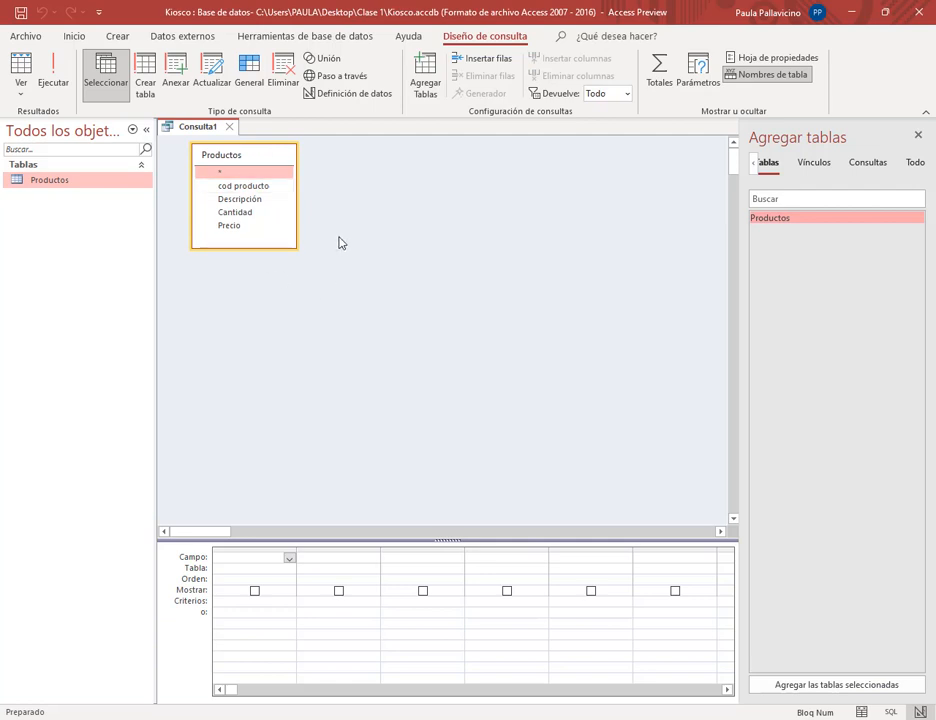
Step: Add three more copies of the Productos table to the query
click(886, 688)
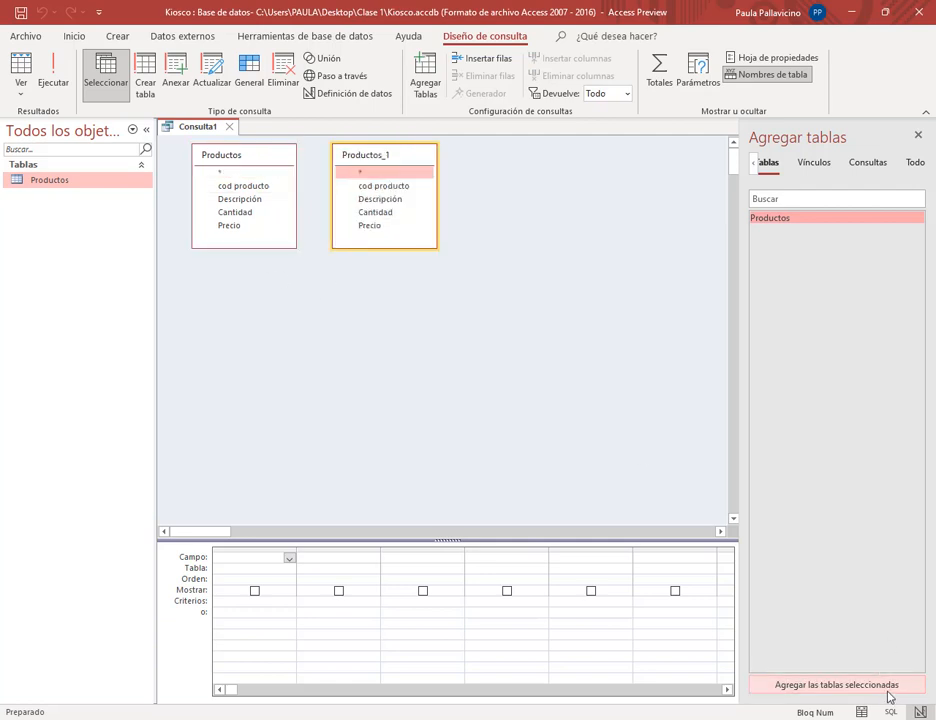
click(888, 690)
click(888, 690)
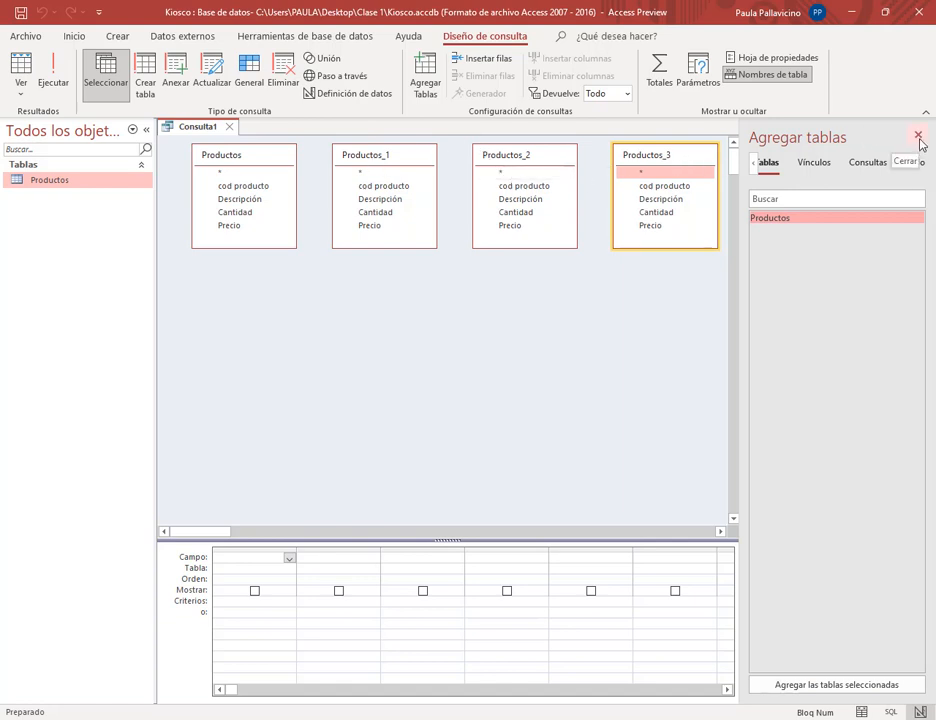
Step: Close the Agregar tablas pane and remove the duplicate tables Productos_3, Productos_2 and Productos_1 from the query
click(919, 137)
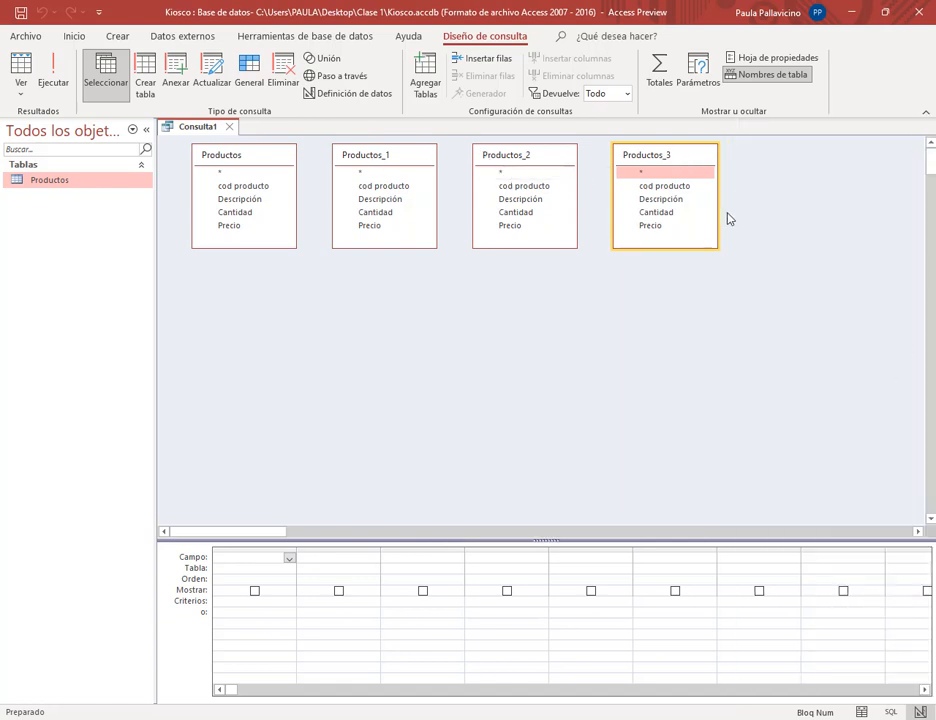
right_click(652, 160)
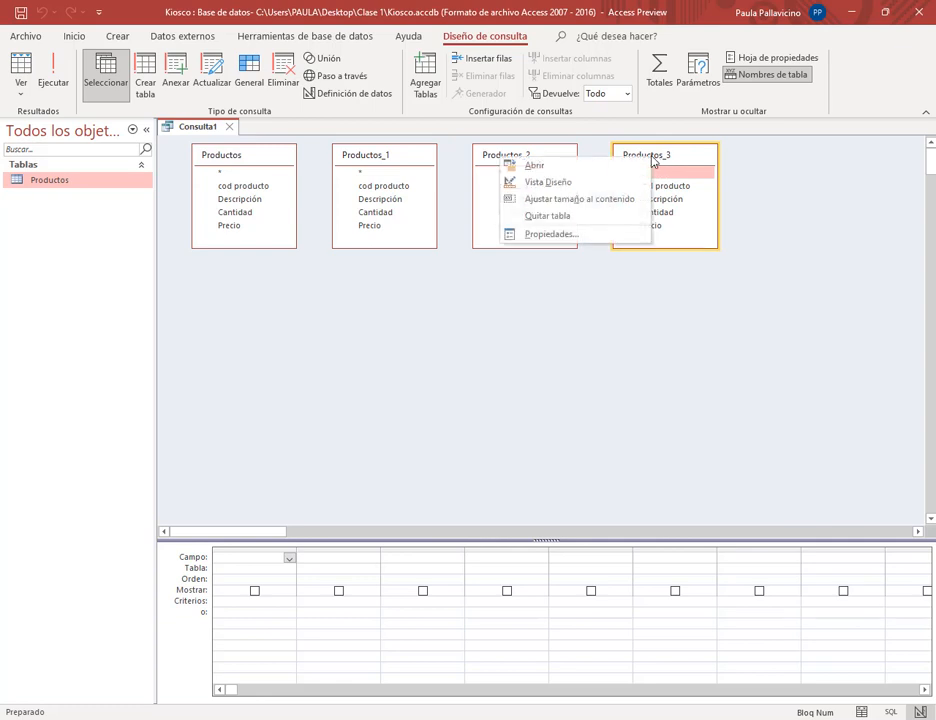
click(556, 215)
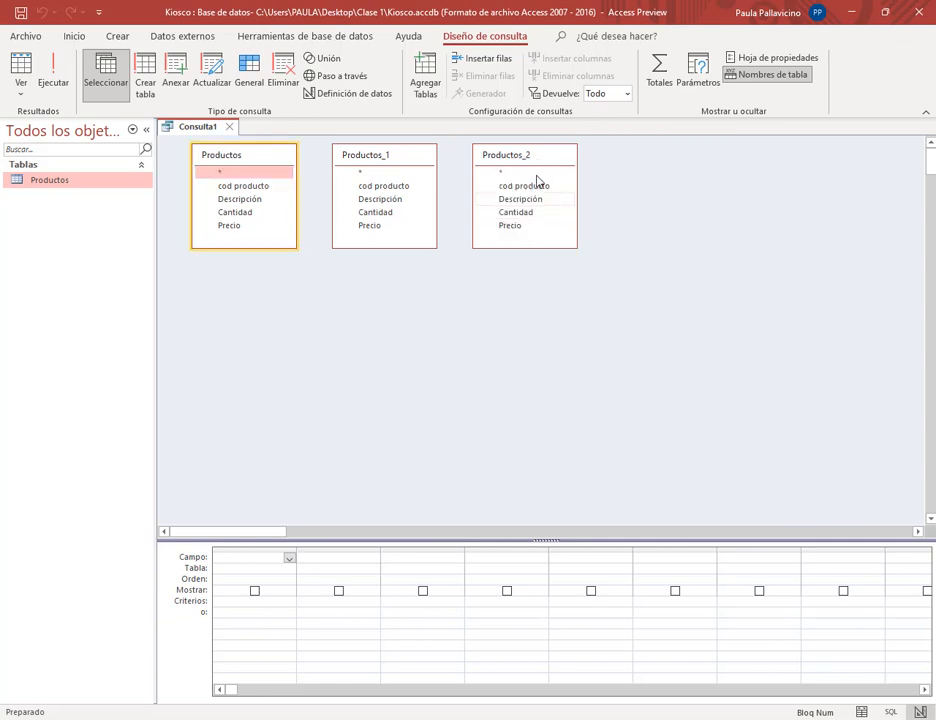
right_click(520, 158)
click(488, 217)
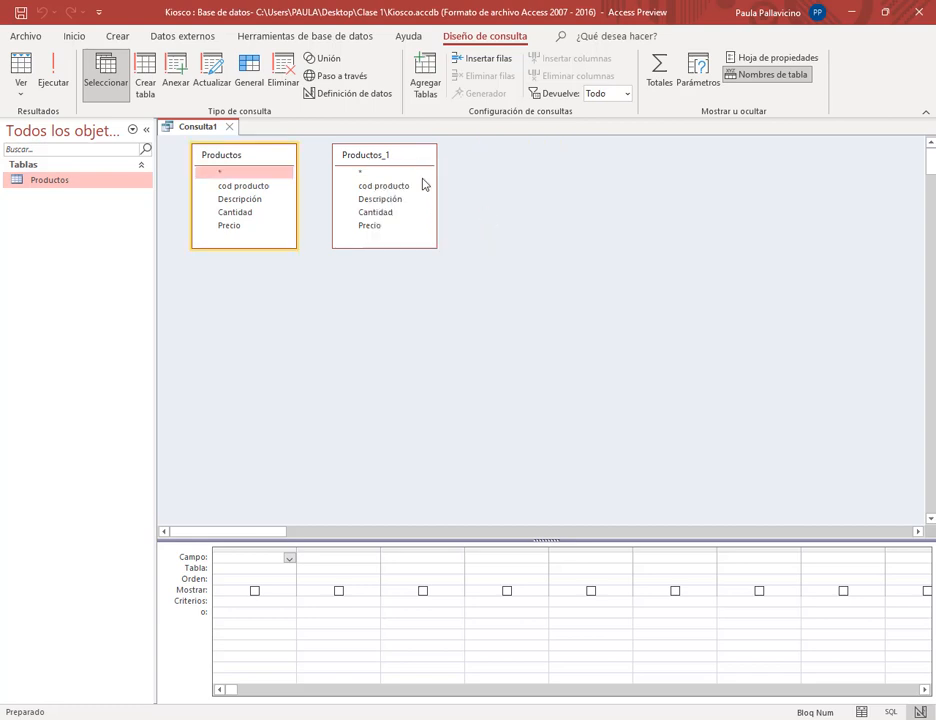
right_click(394, 162)
click(314, 216)
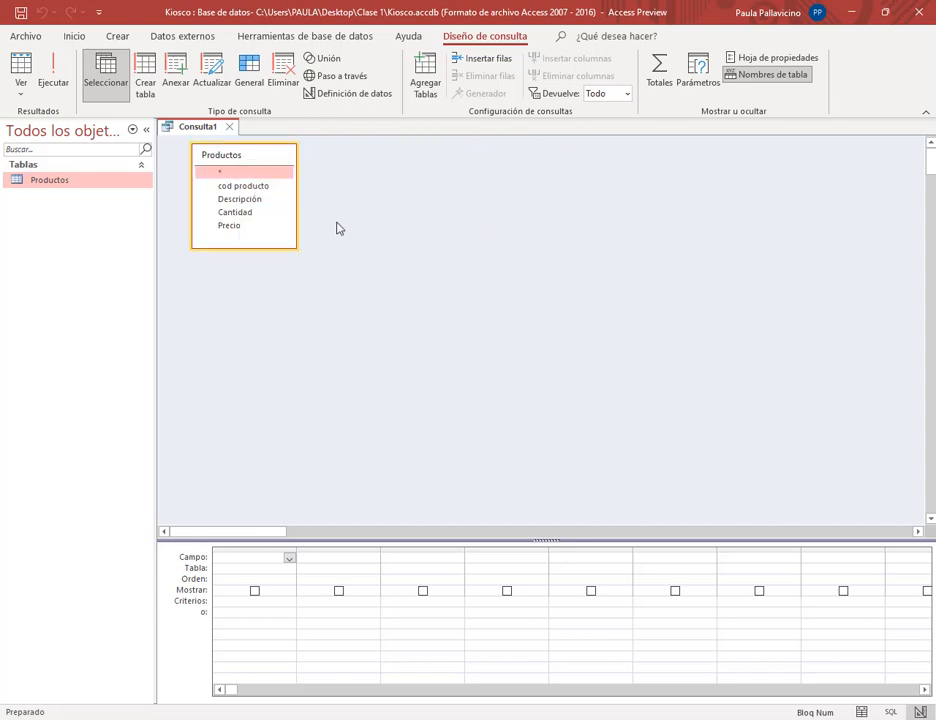
Step: Move the Productos table box inward and outline the table area and the design grid with temporary rectangles, clearing the annotations at the end
drag(262, 162, 322, 212)
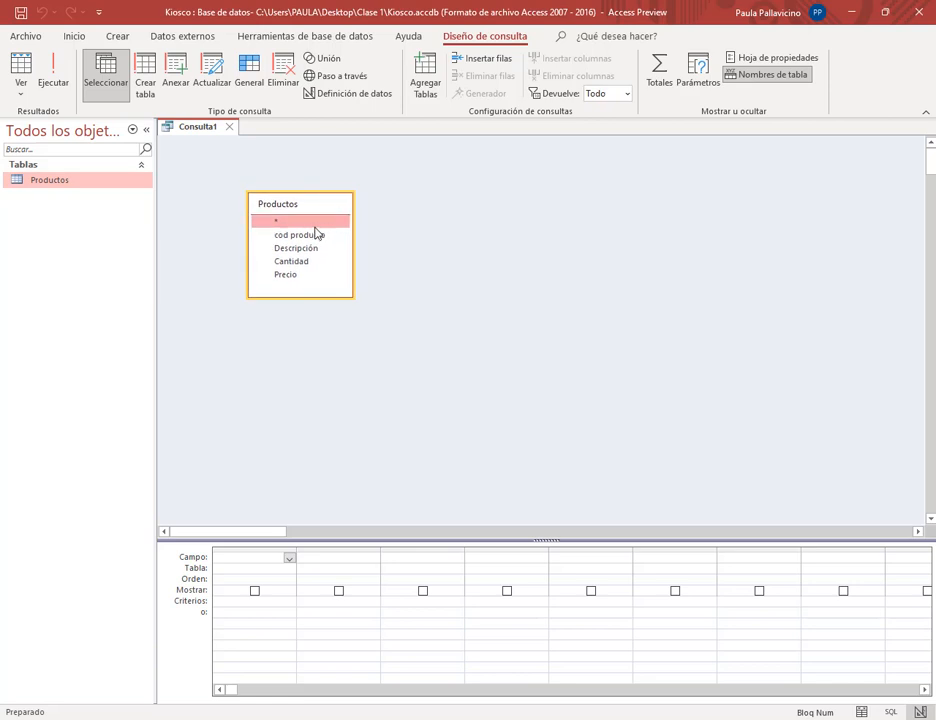
drag(158, 139, 418, 264)
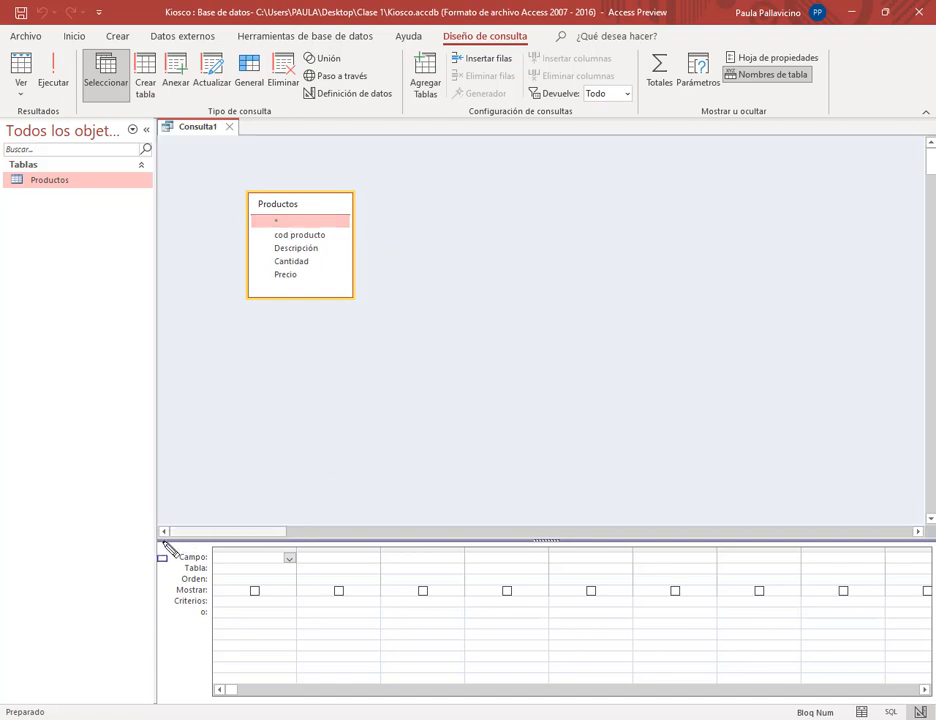
mouse_move(165, 548)
mouse_down()
mouse_move(600, 660)
mouse_move(900, 660)
mouse_move(925, 650)
mouse_up()
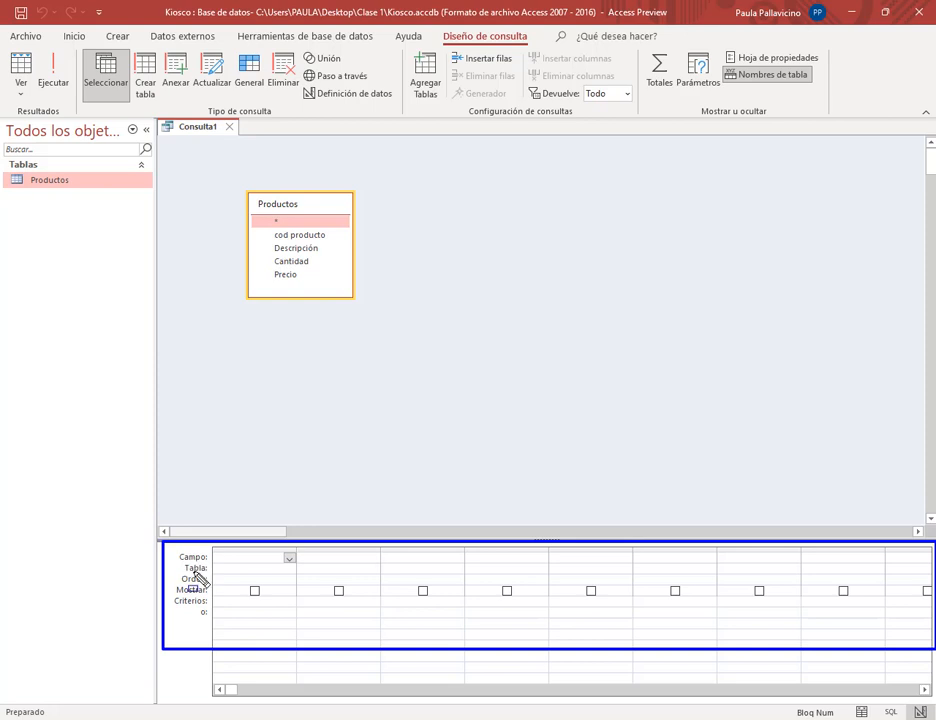
key(Escape)
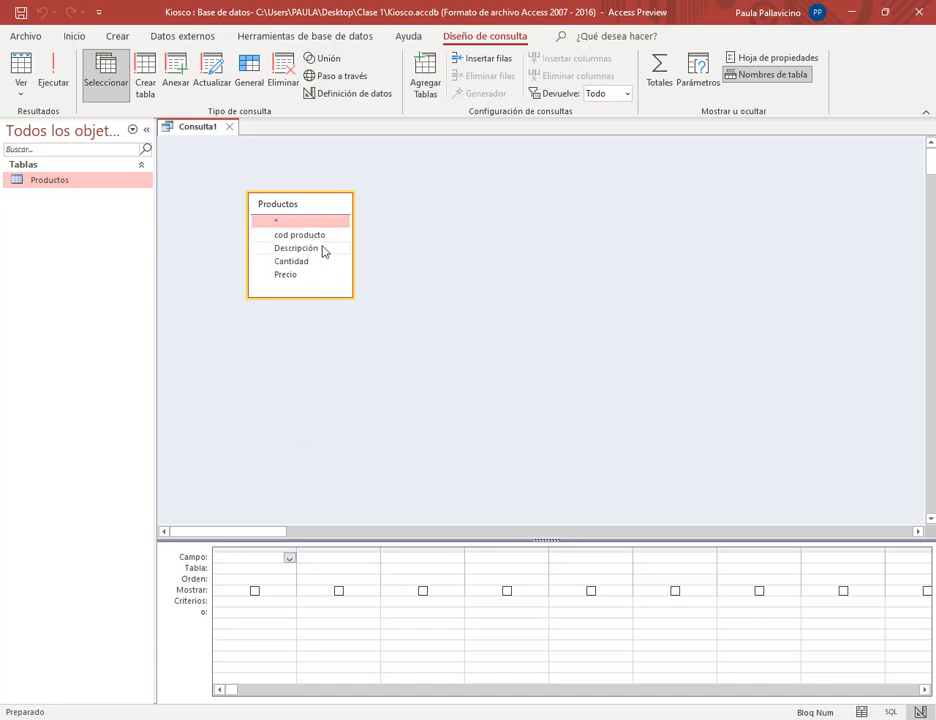
click(203, 569)
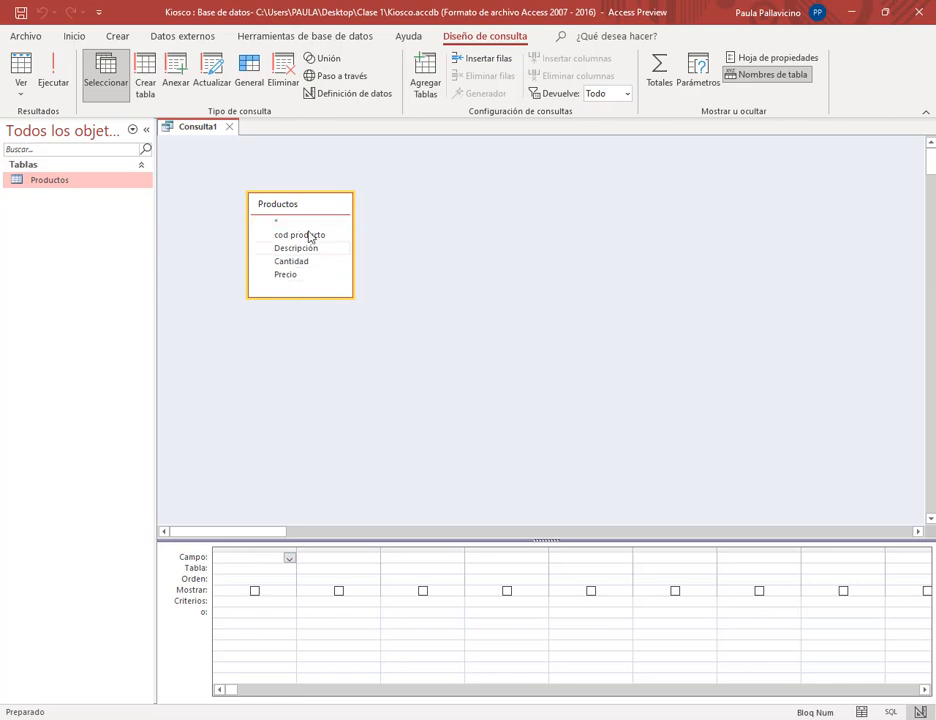
Step: Add the fields Cantidad, Precio, Descripción and cod producto, in that order, to the first four columns of the query grid
drag(303, 208, 289, 207)
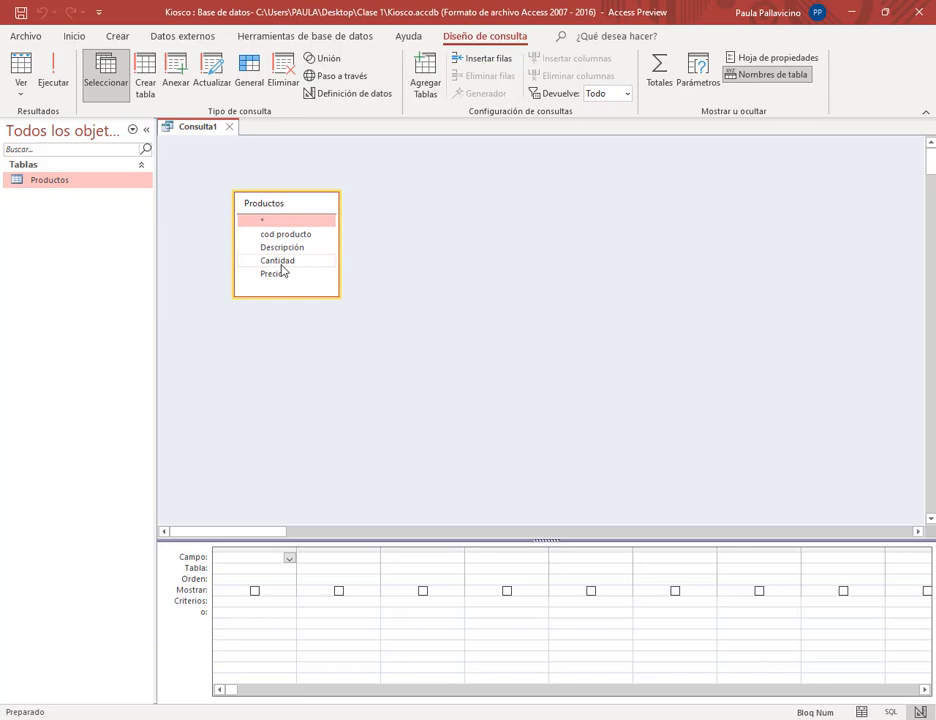
double_click(256, 262)
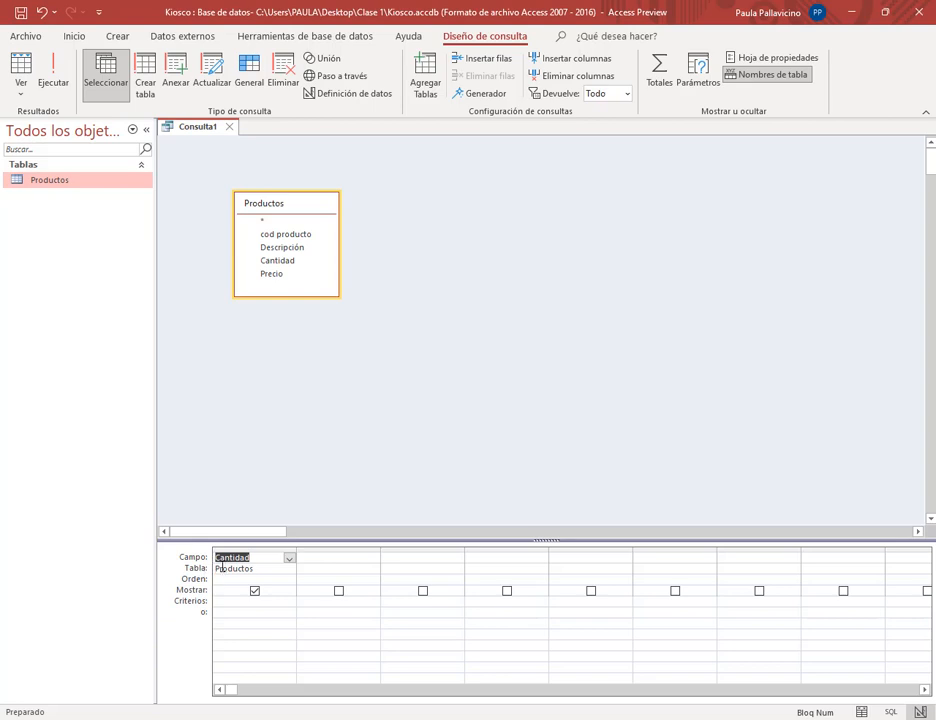
double_click(283, 275)
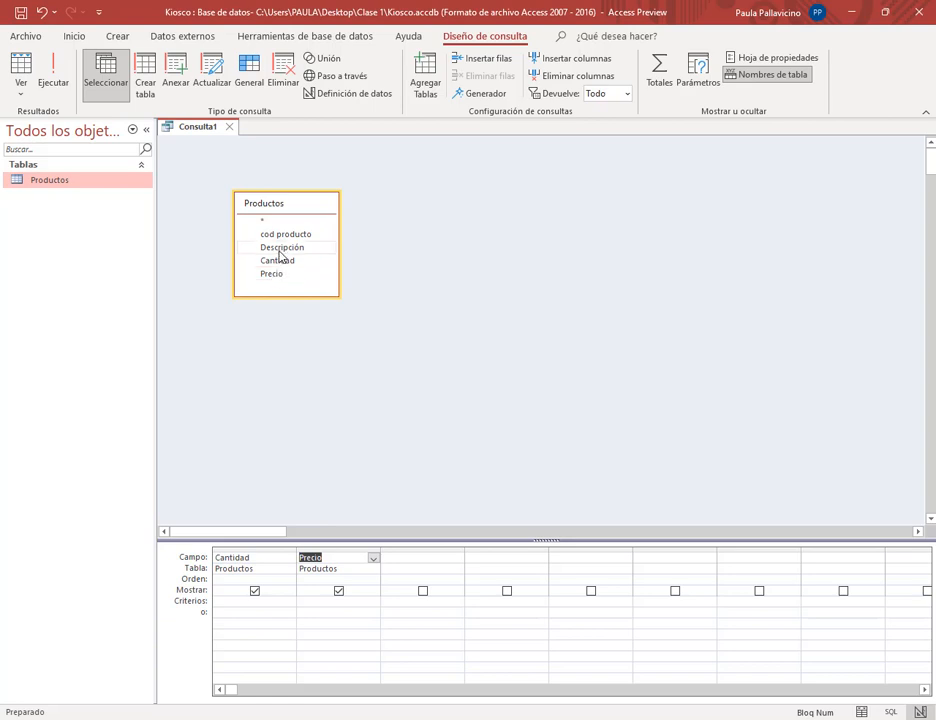
drag(286, 250, 448, 567)
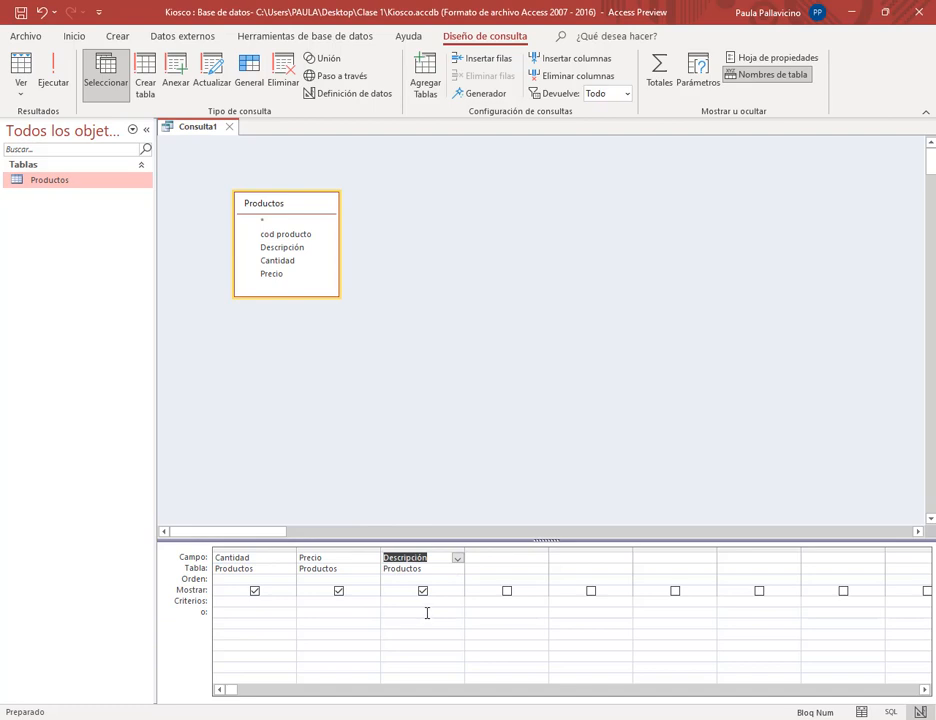
click(504, 563)
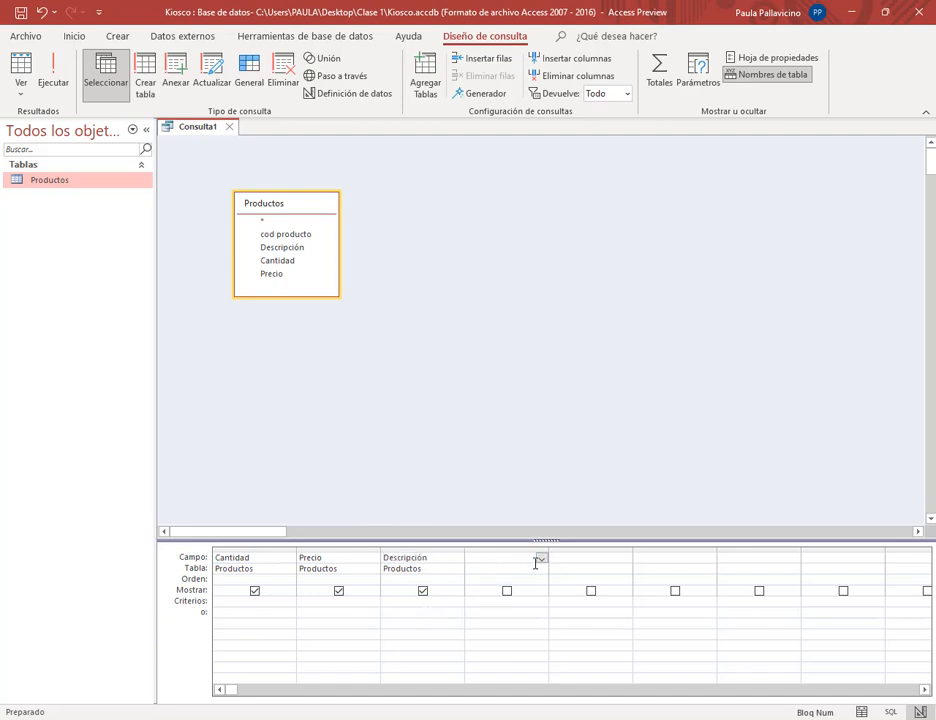
click(541, 559)
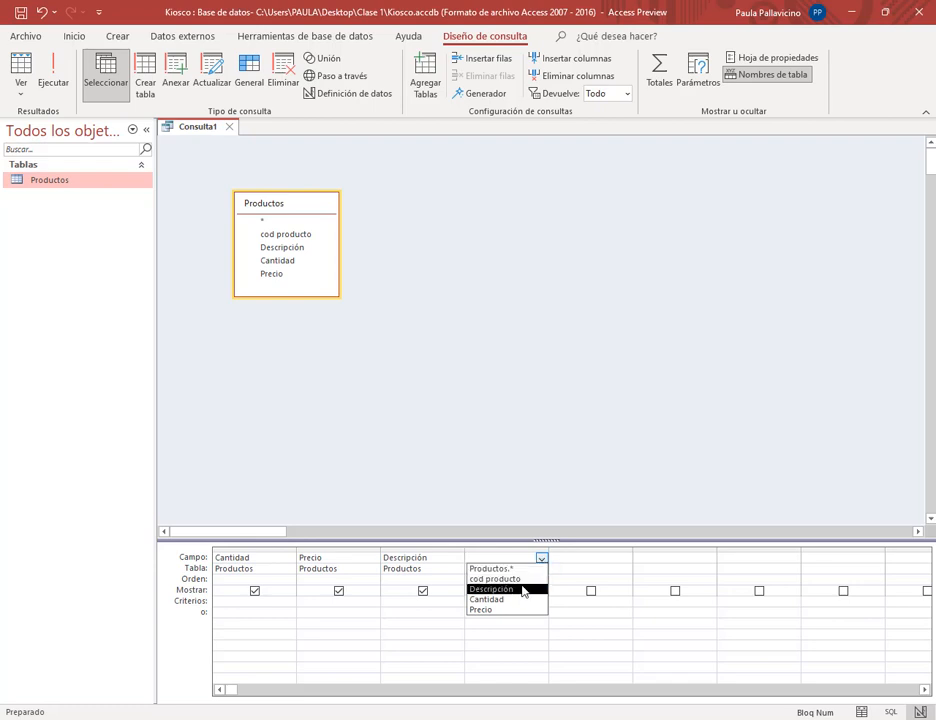
click(531, 579)
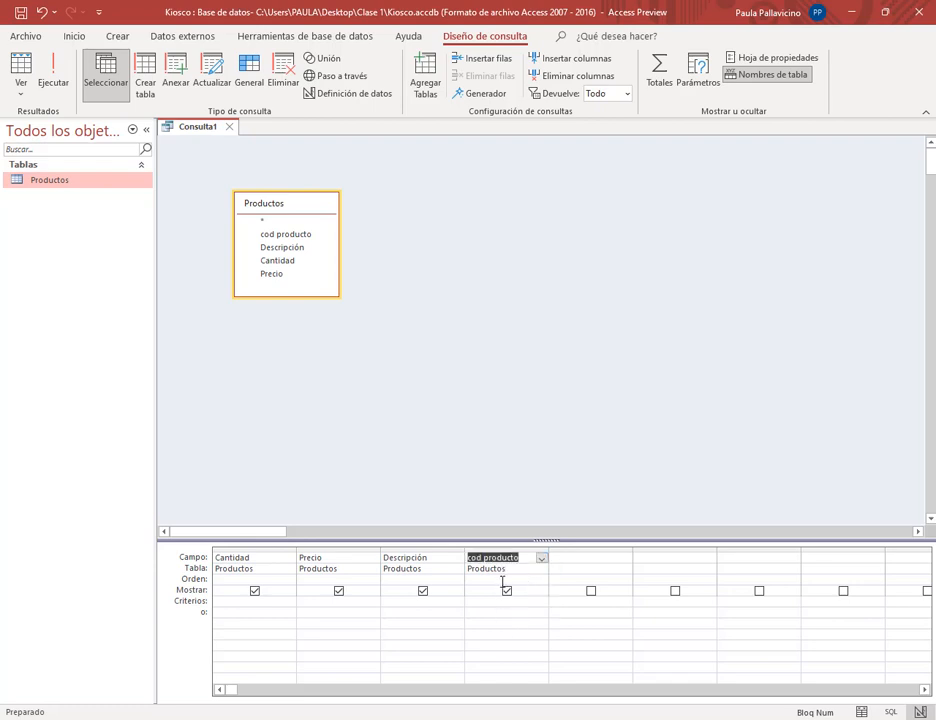
Step: Outline the Tabla row across the four columns with a rectangle, clear it and reposition the Productos table box
click(516, 569)
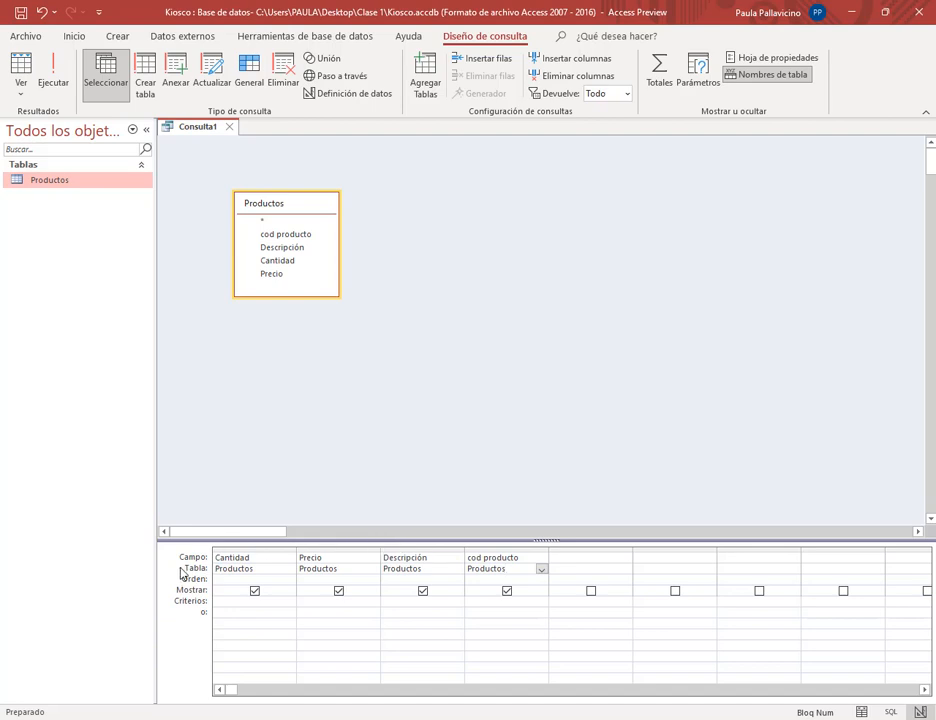
mouse_move(170, 562)
mouse_down()
mouse_move(472, 584)
mouse_move(556, 577)
mouse_up()
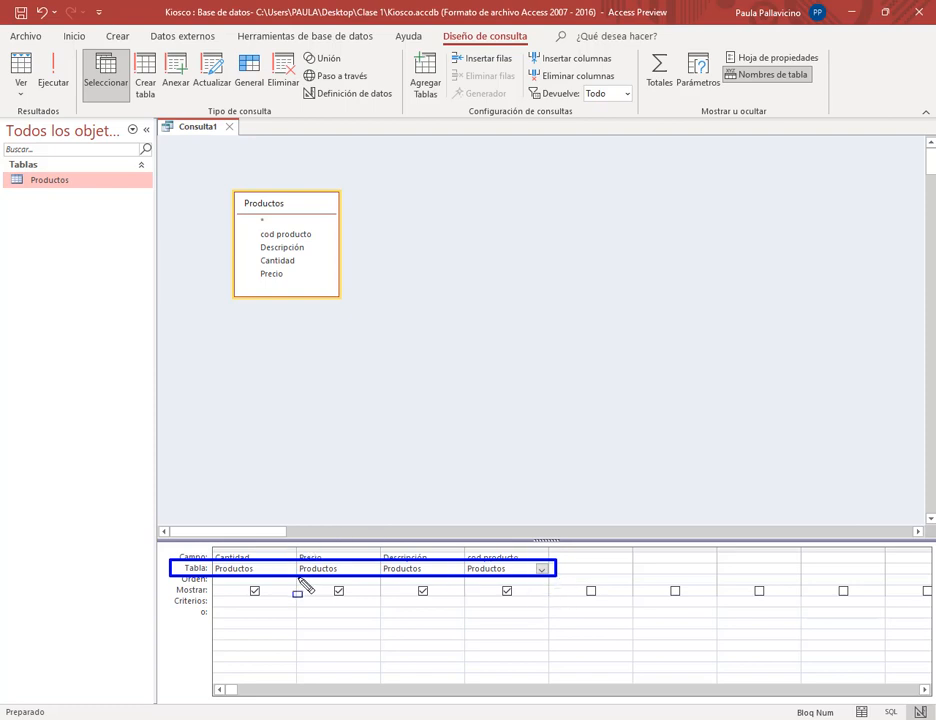
key(Escape)
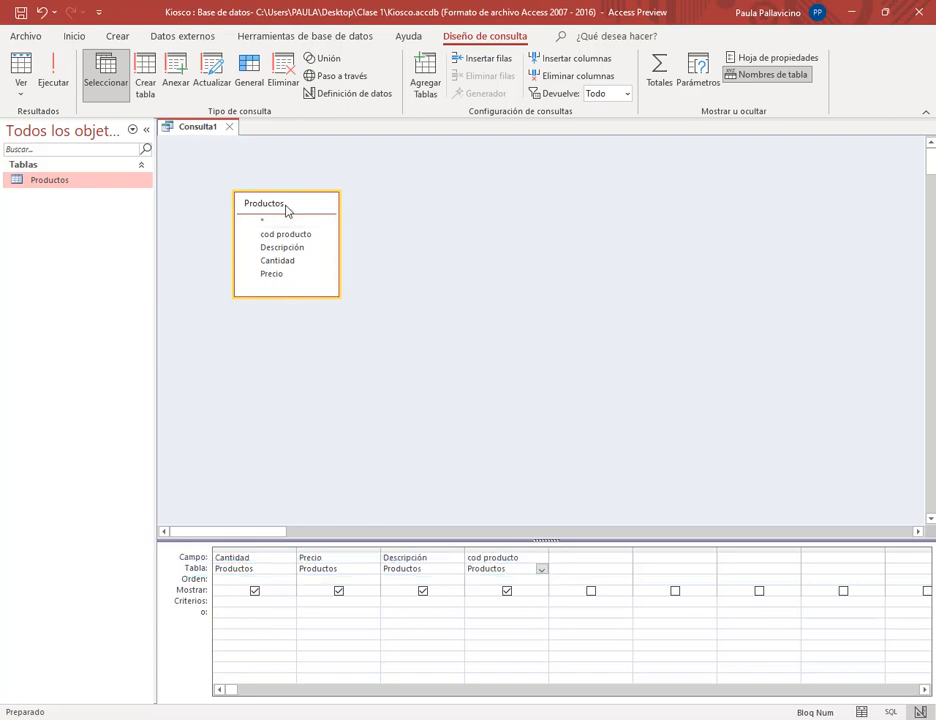
drag(288, 208, 262, 227)
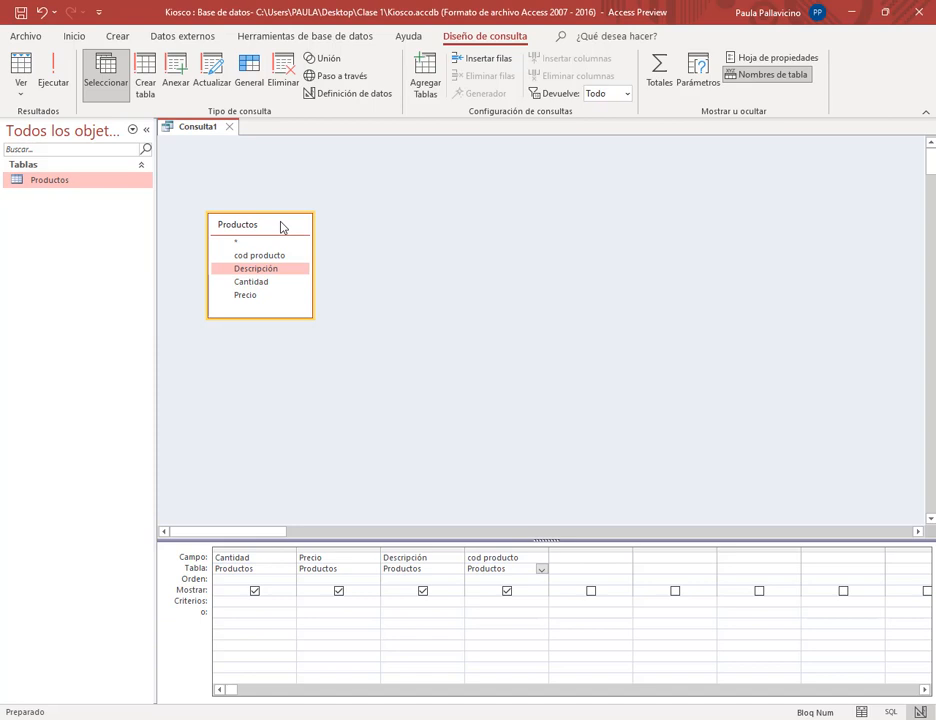
click(263, 569)
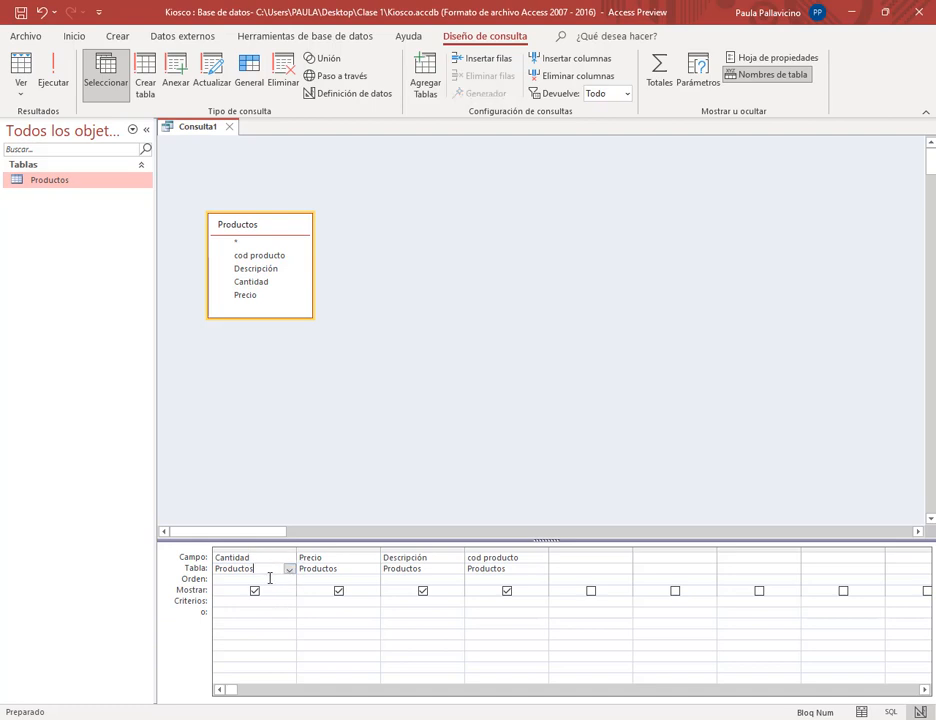
Step: Reorder the query's four columns by setting their fields to cod producto, Descripción, Cantidad and Precio
click(234, 558)
click(337, 559)
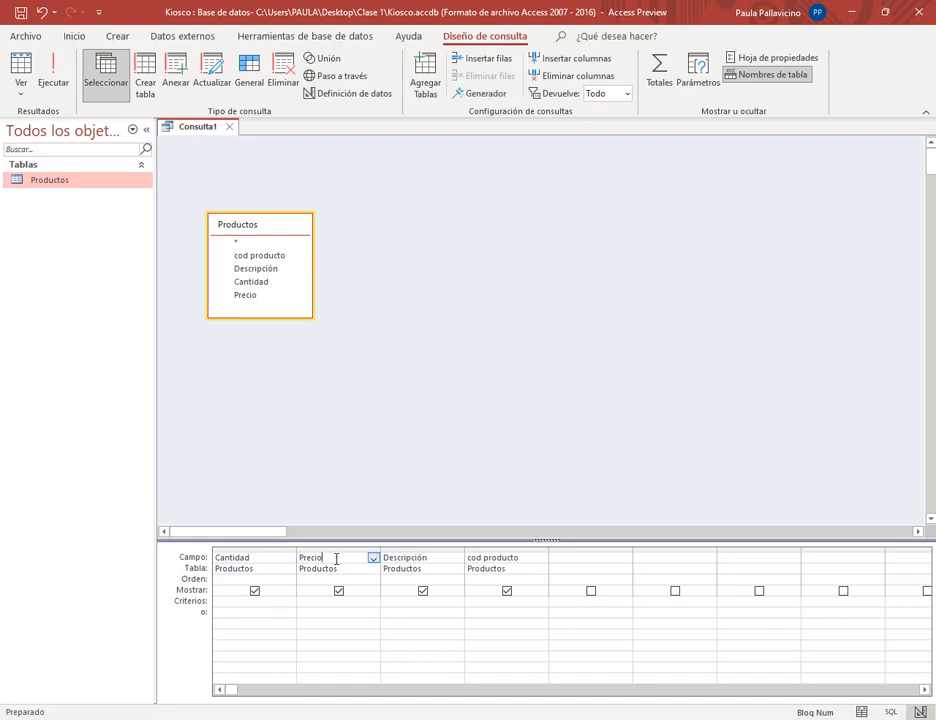
click(390, 559)
click(476, 560)
click(289, 557)
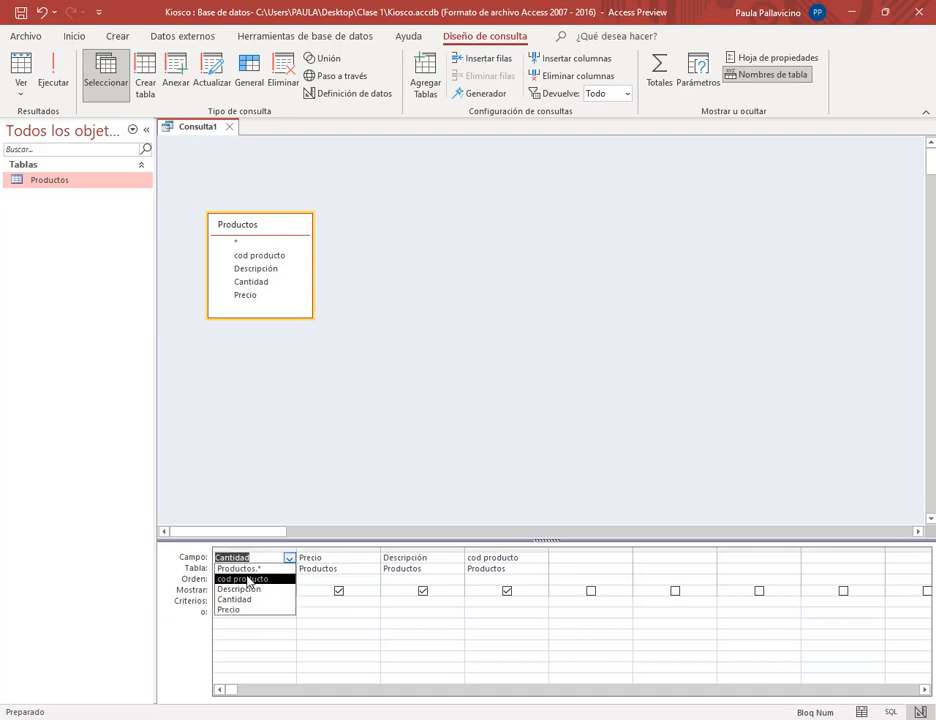
click(248, 579)
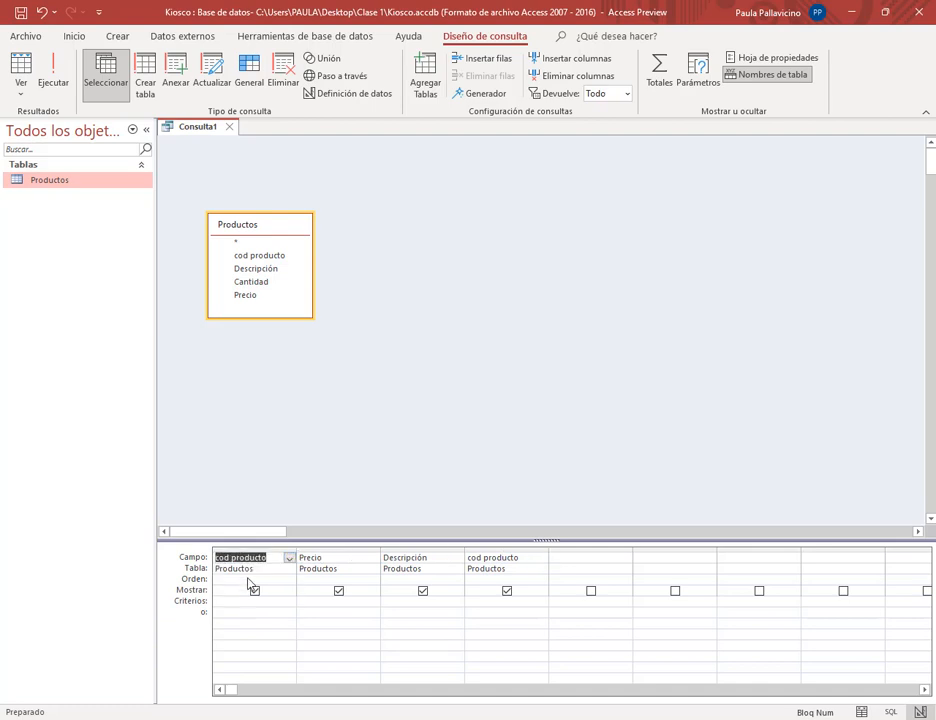
click(373, 557)
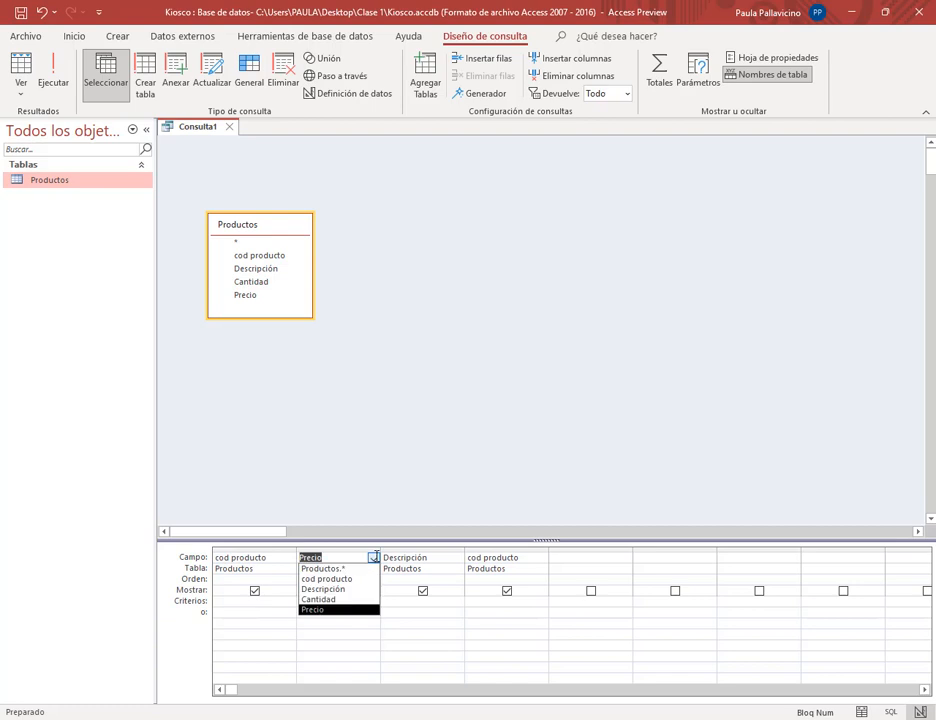
click(322, 590)
click(457, 558)
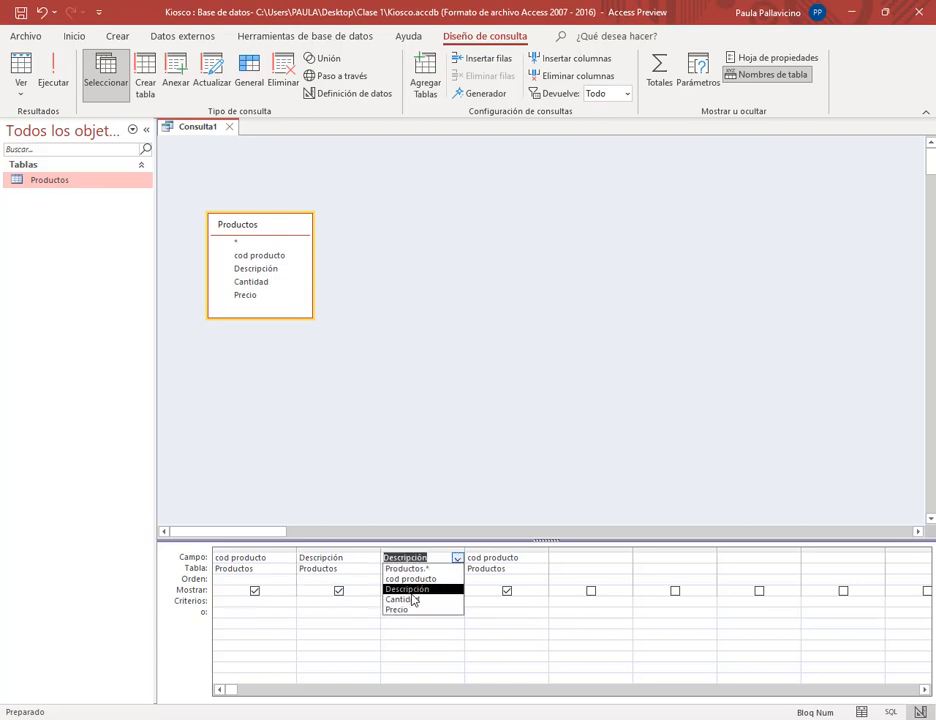
click(414, 600)
click(541, 558)
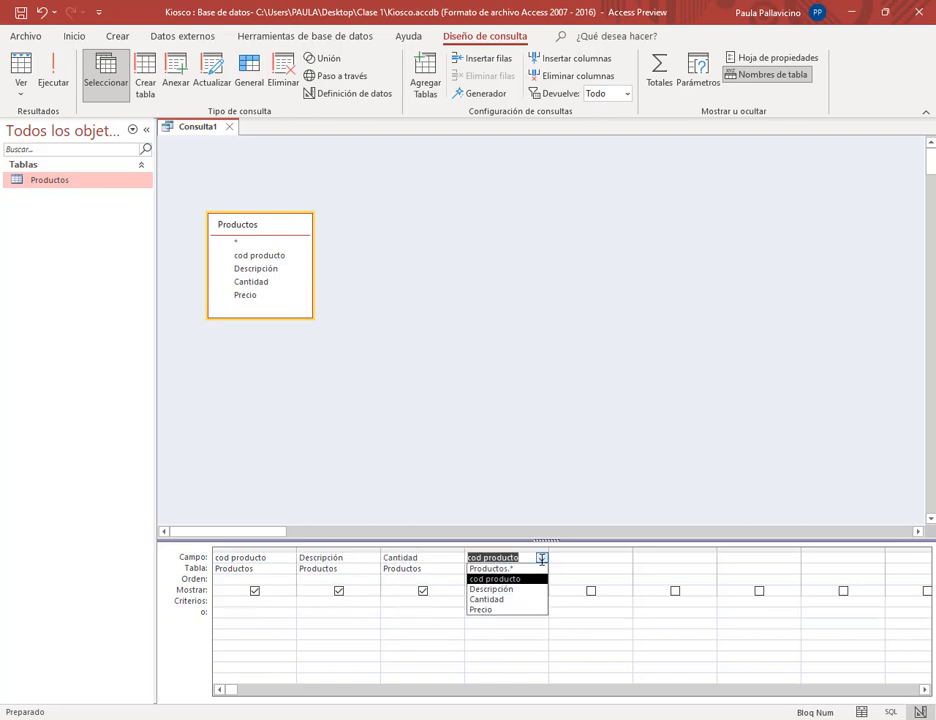
click(505, 610)
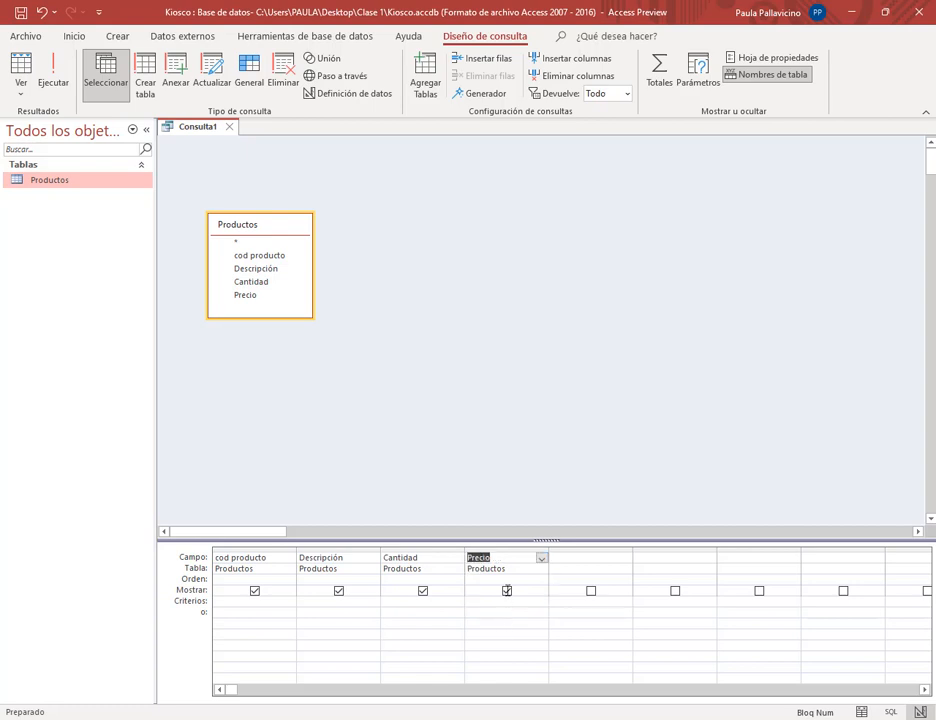
click(506, 445)
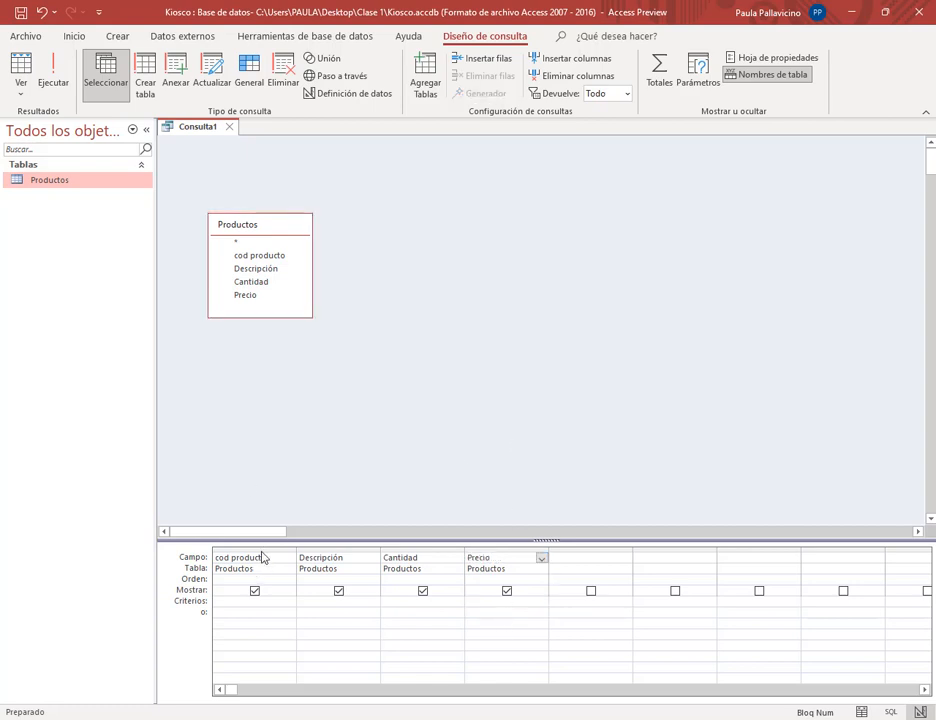
Step: Remove the Precio field from the fourth column of the query grid
drag(261, 550, 482, 544)
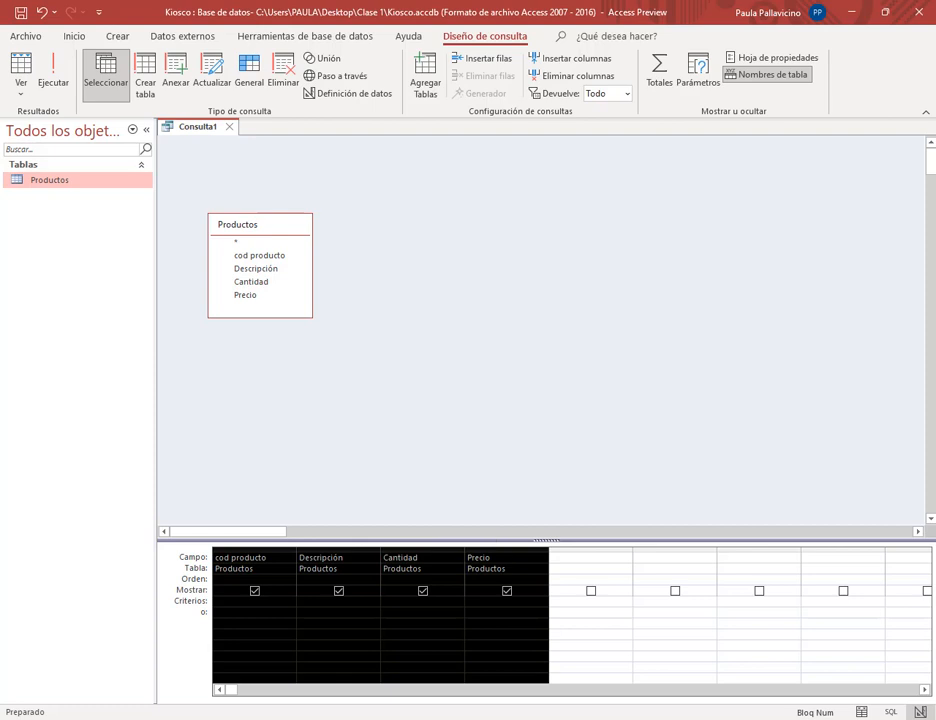
click(505, 579)
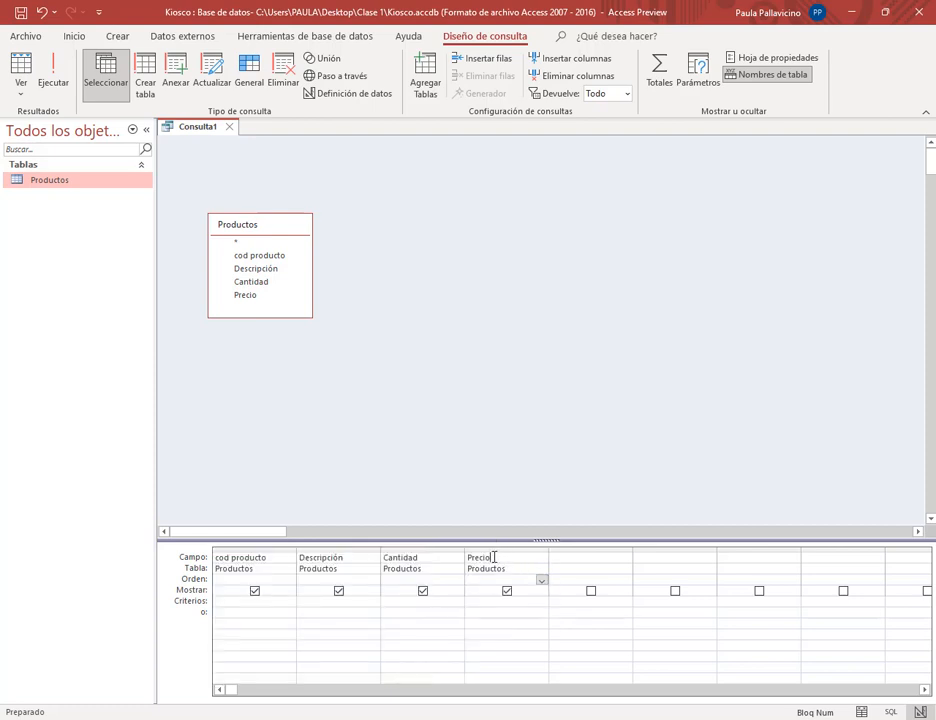
double_click(490, 557)
key(Delete)
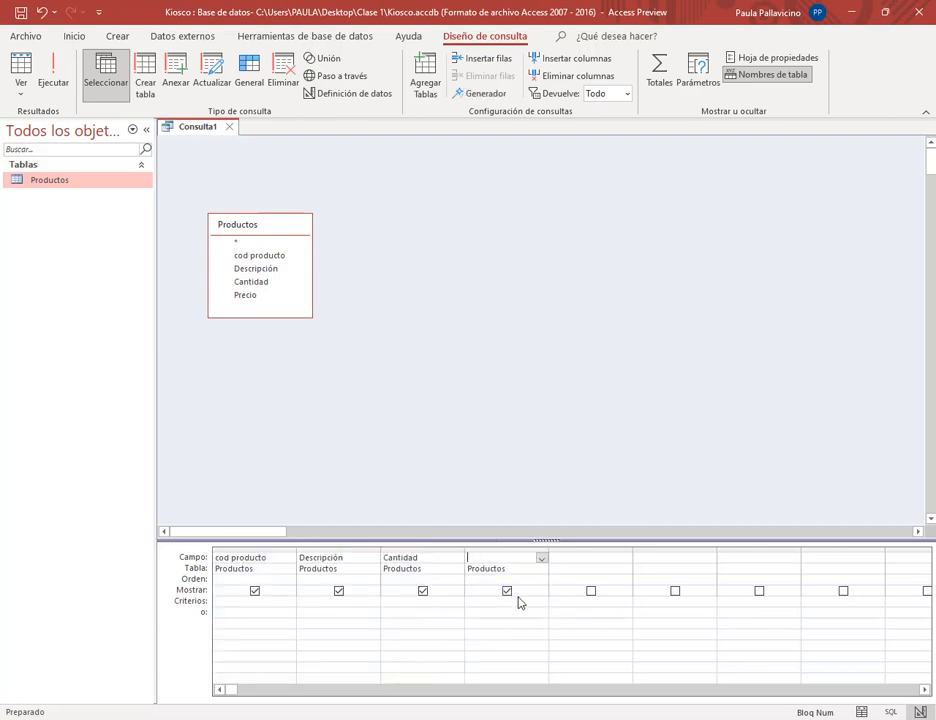
click(436, 627)
Step: Clear the Cantidad field completely from the third column of the query grid
click(436, 558)
key(BackSpace)
key(BackSpace)
click(435, 618)
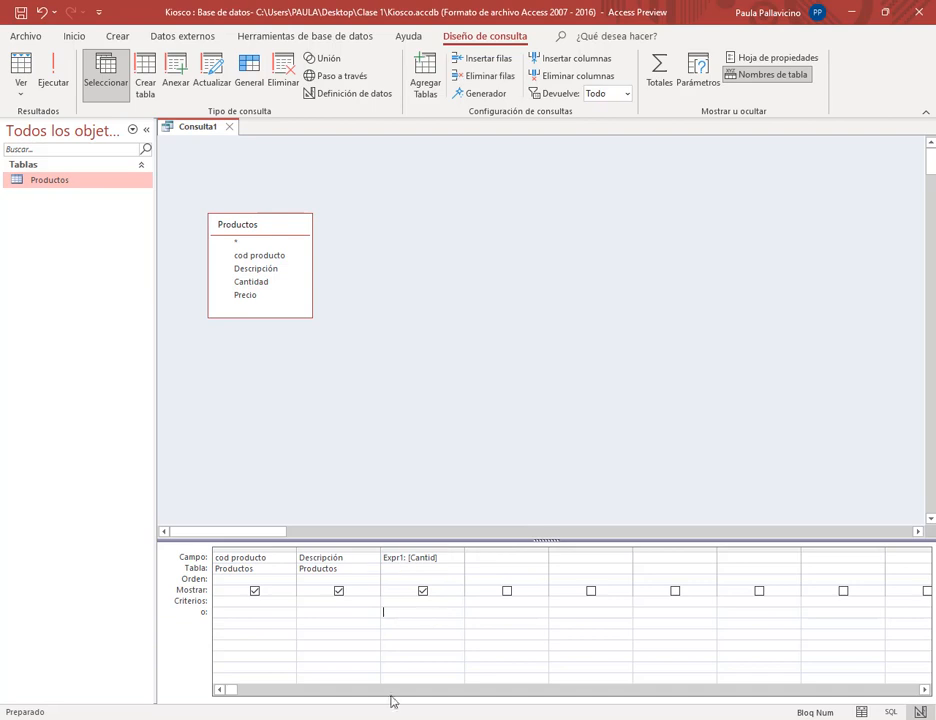
click(436, 556)
drag(445, 558, 382, 557)
key(BackSpace)
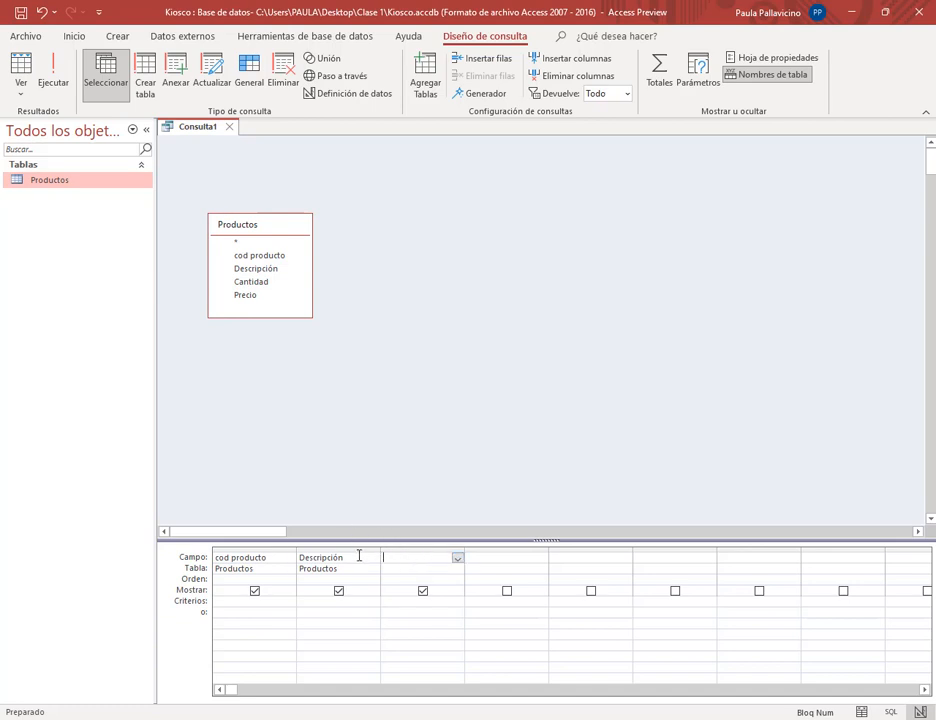
Step: Delete the entire cod producto column from the query grid, then select and deselect the Descripción column
double_click(357, 556)
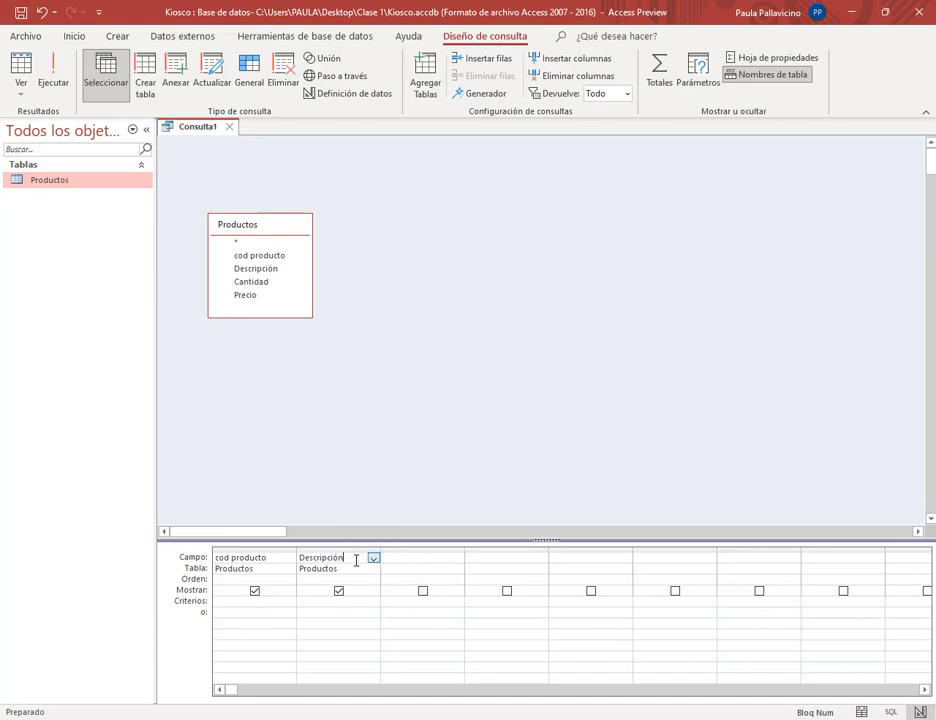
click(349, 653)
click(286, 550)
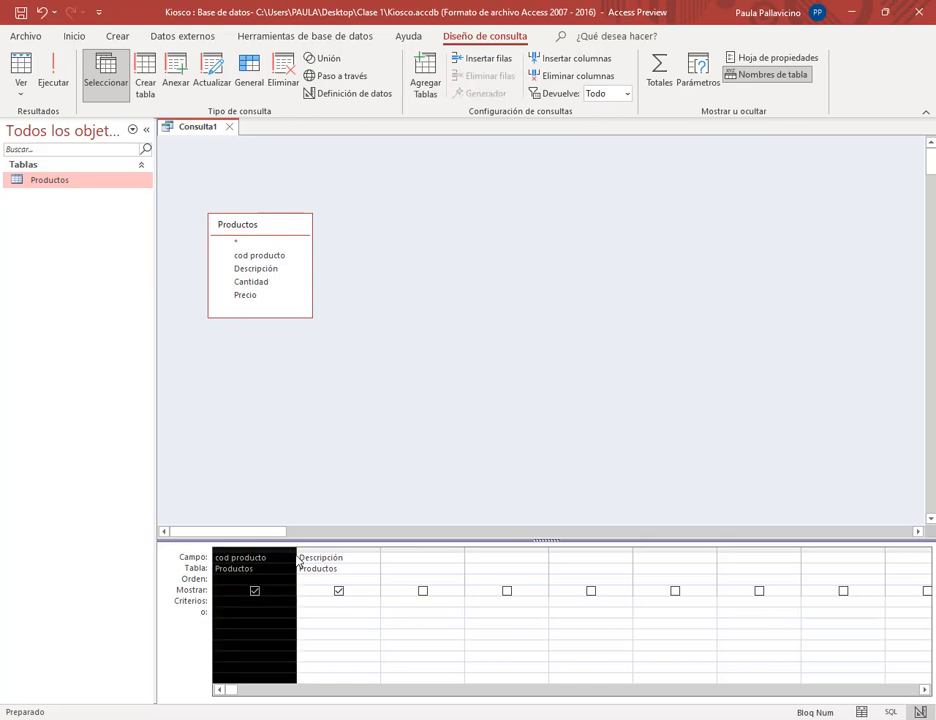
key(Delete)
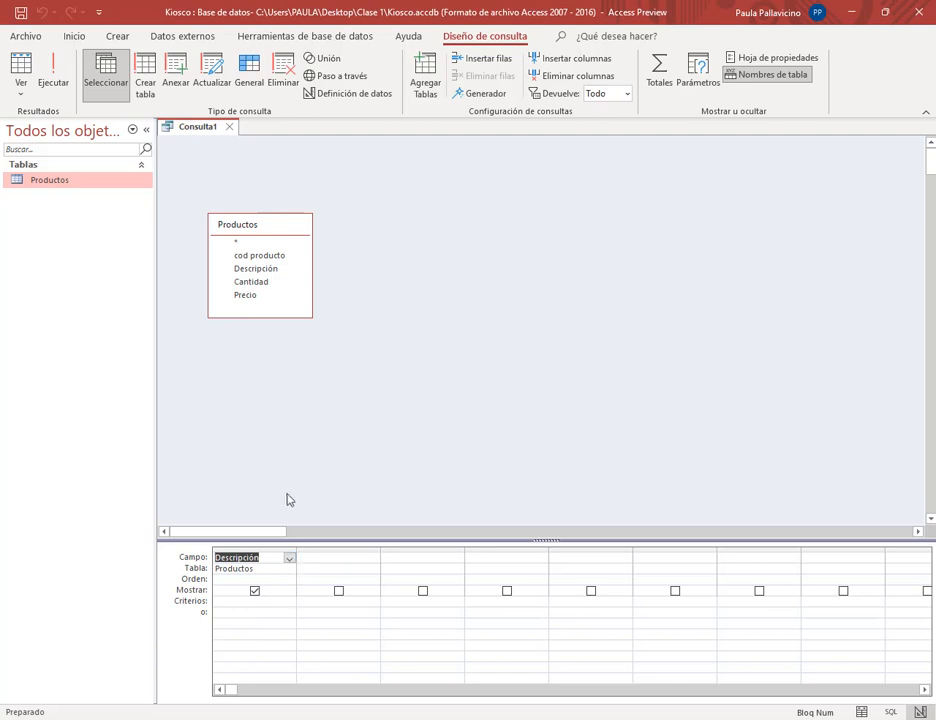
click(283, 549)
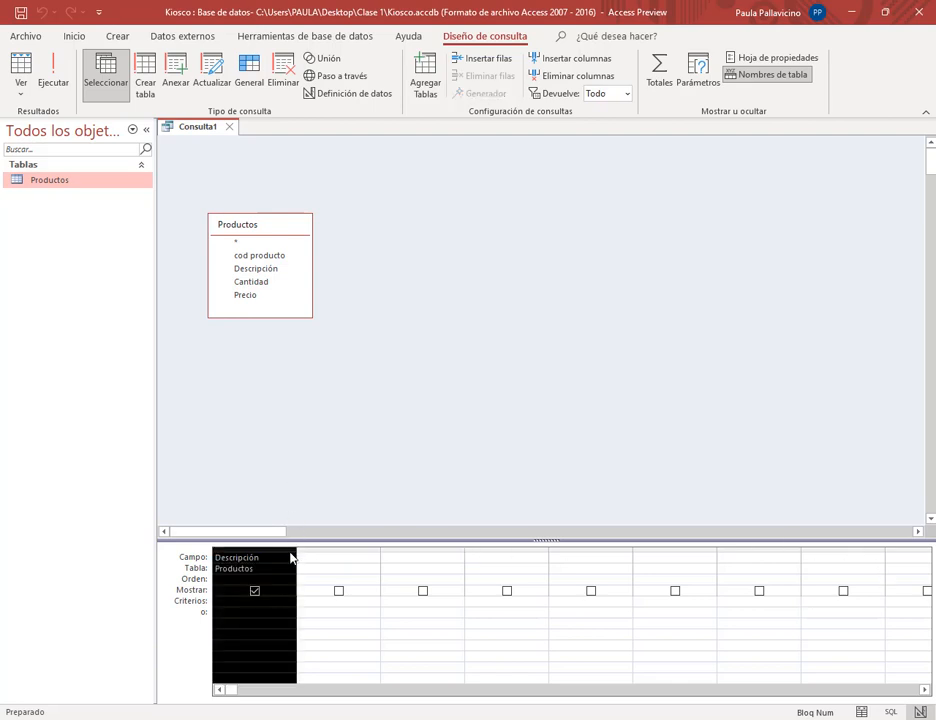
click(300, 510)
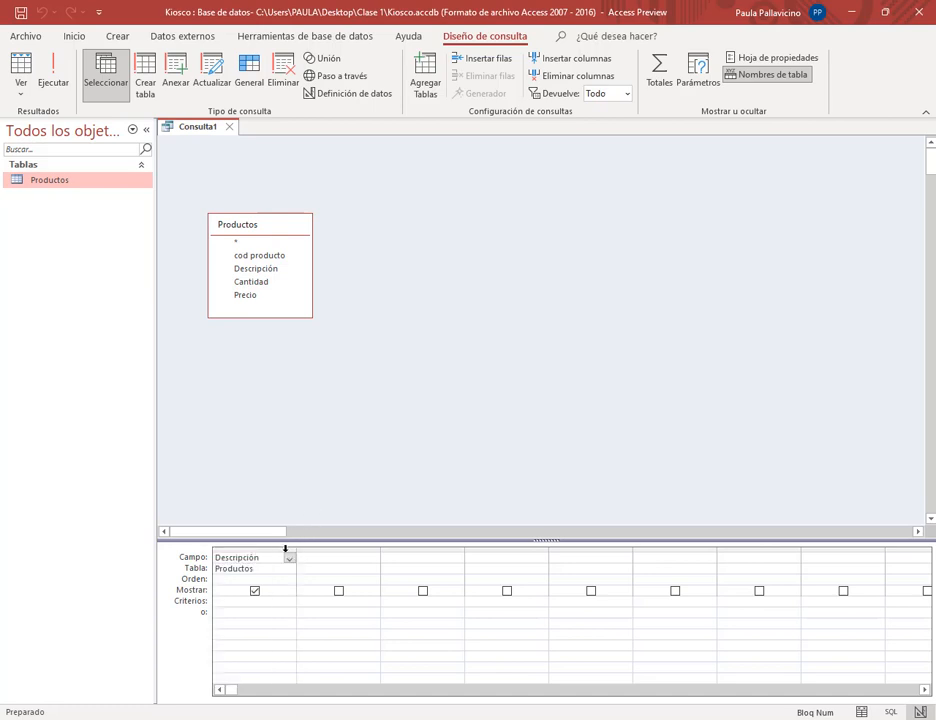
Step: Select the remaining Descripción column together with the empty columns in the query grid and delete them
drag(285, 549, 842, 555)
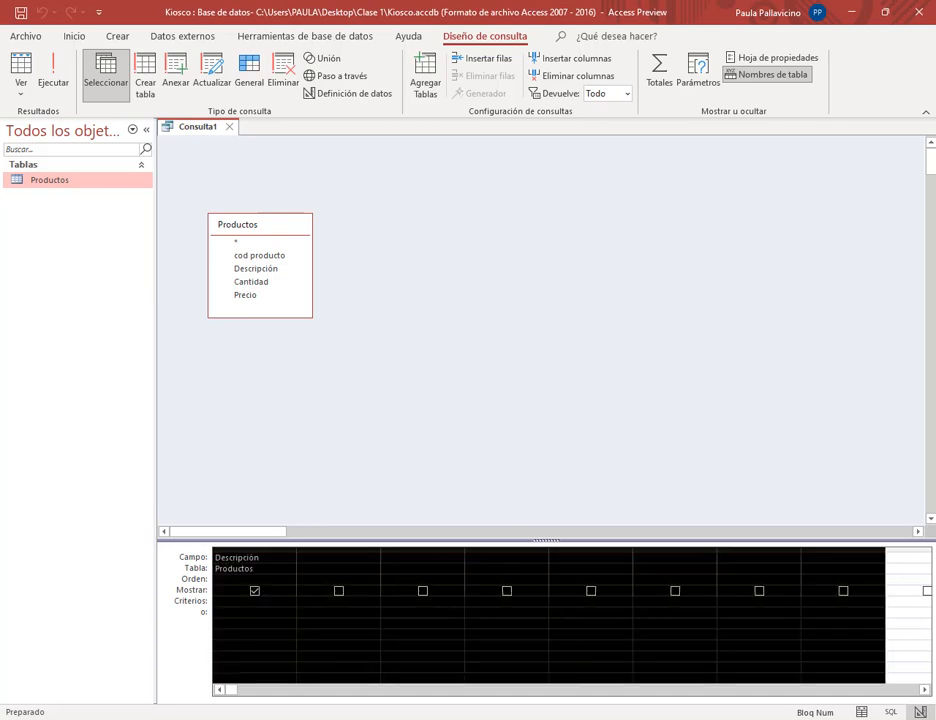
key(Delete)
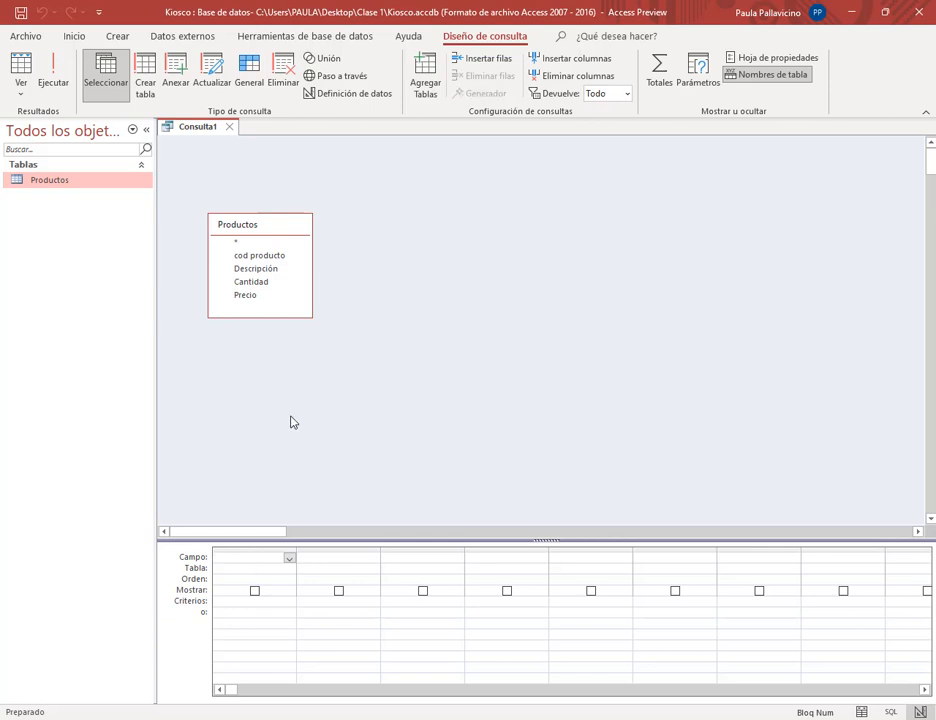
click(236, 257)
drag(237, 260, 267, 262)
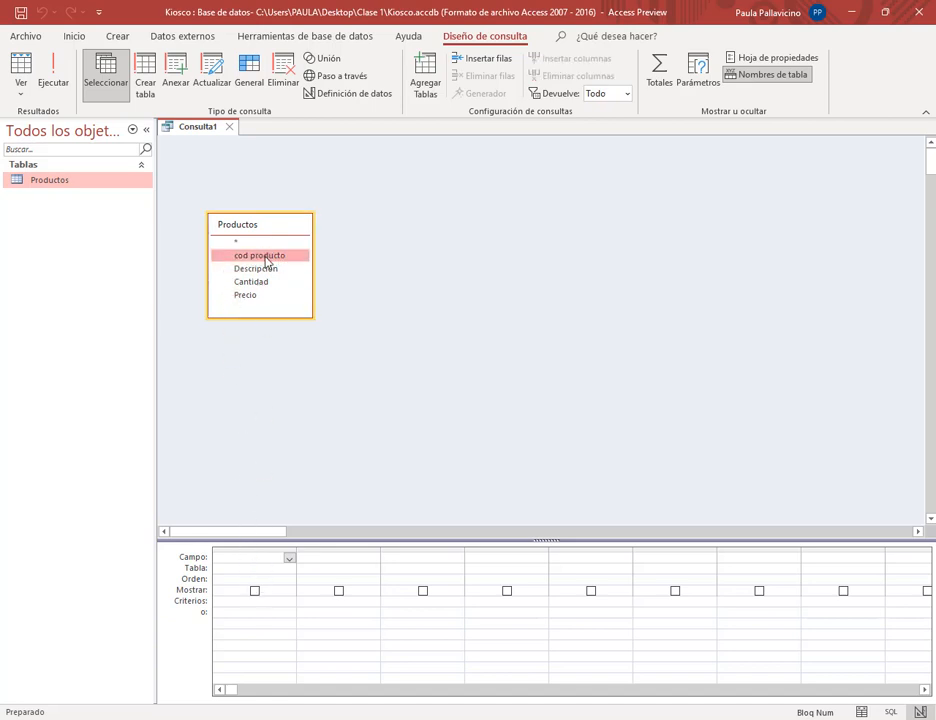
click(289, 559)
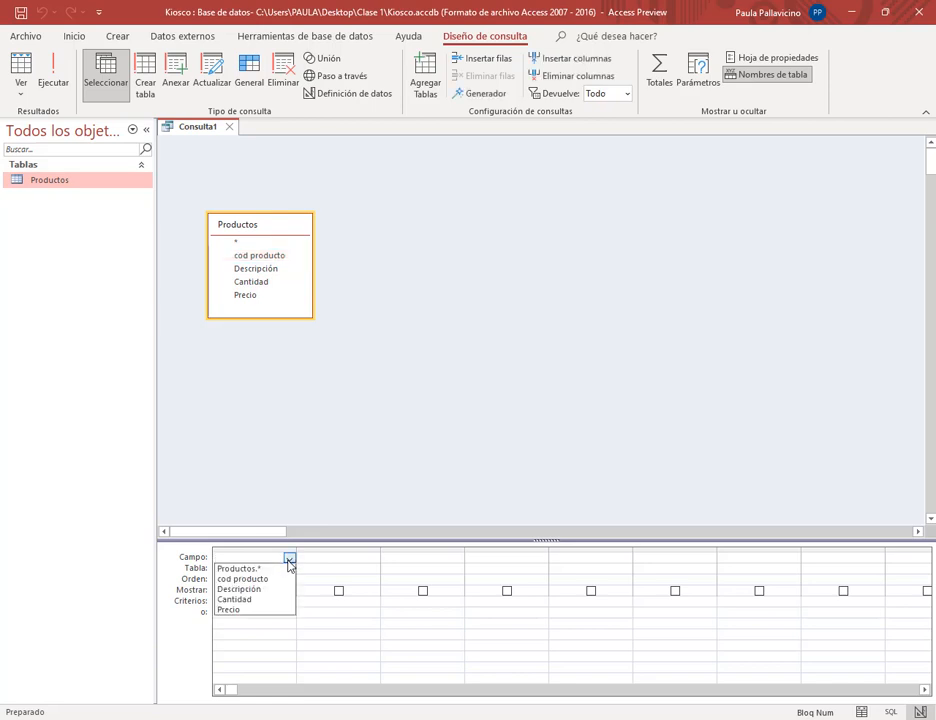
click(272, 461)
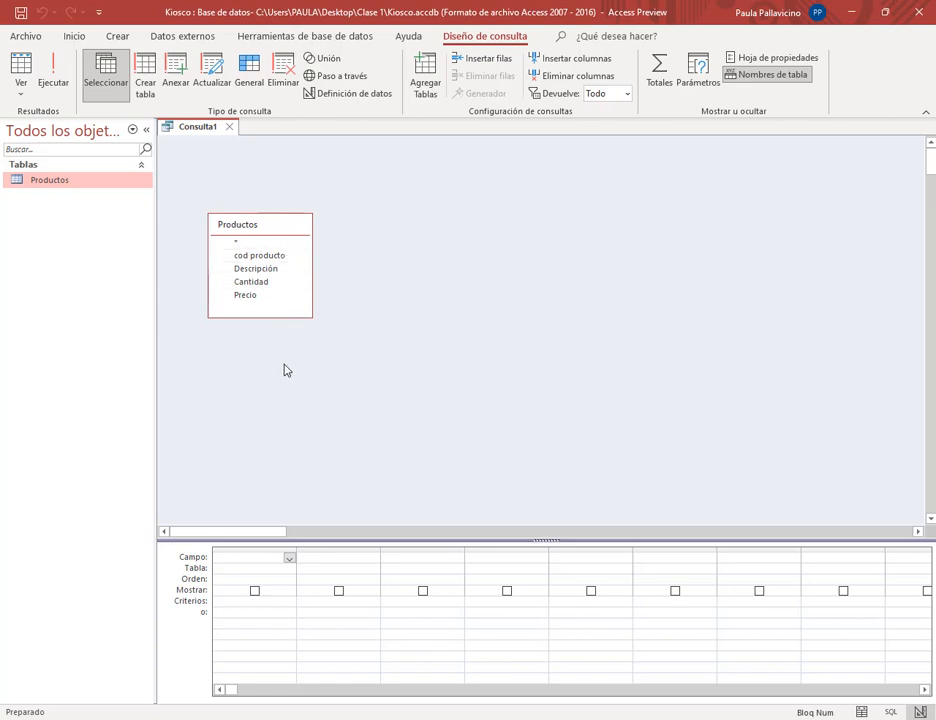
Step: Add all the fields of the Productos table to the empty query grid in a single operation
click(238, 232)
double_click(238, 232)
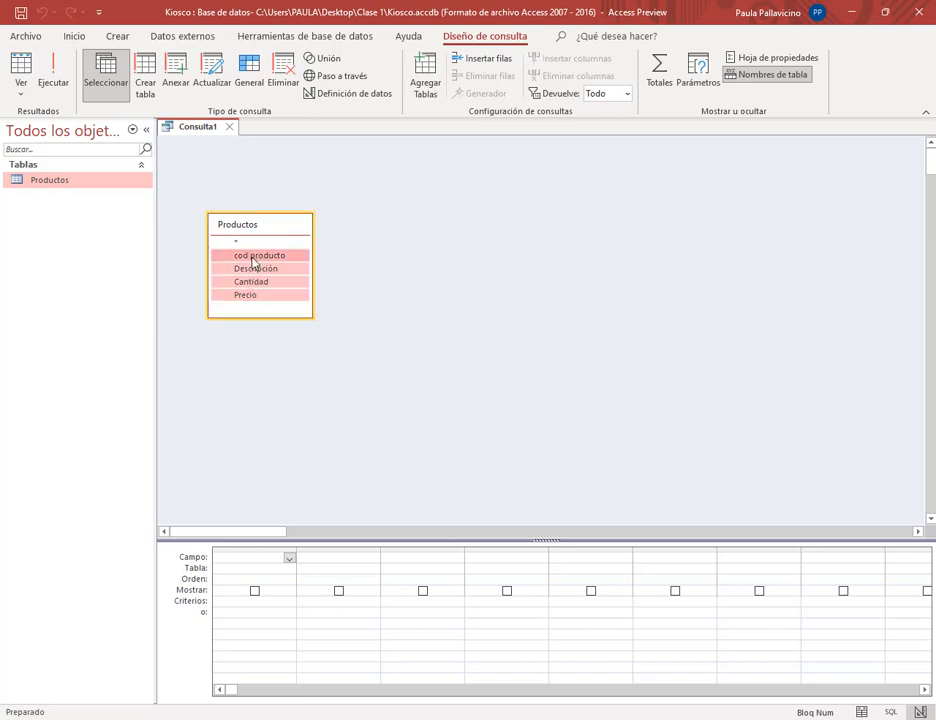
drag(252, 260, 284, 560)
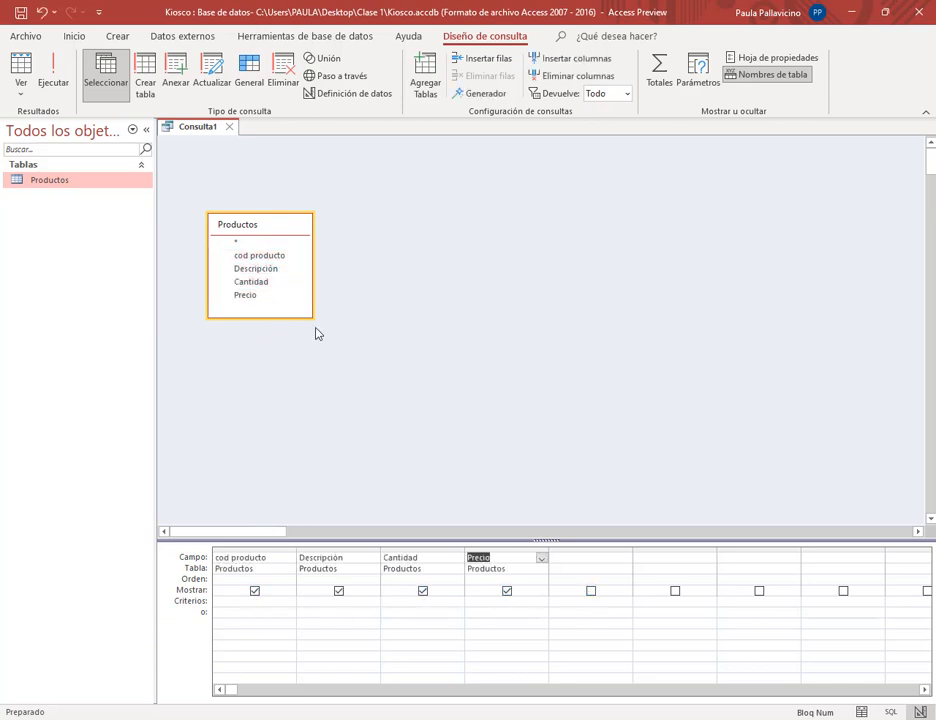
click(533, 500)
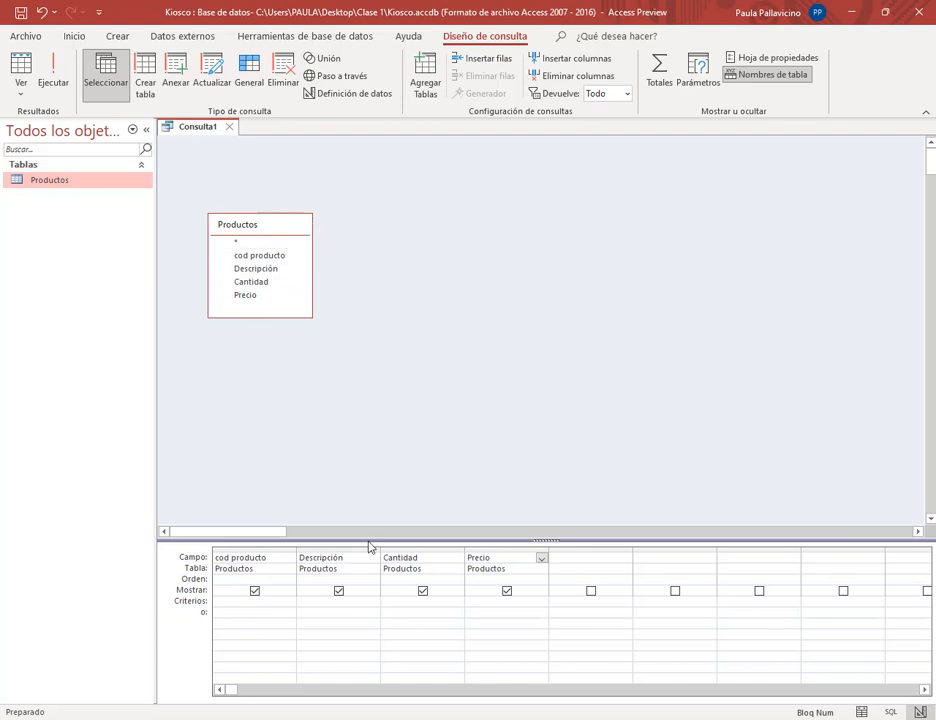
Step: Open the Productos table for reference and set the sort order of the query's Descripción column to Ascendente
double_click(64, 183)
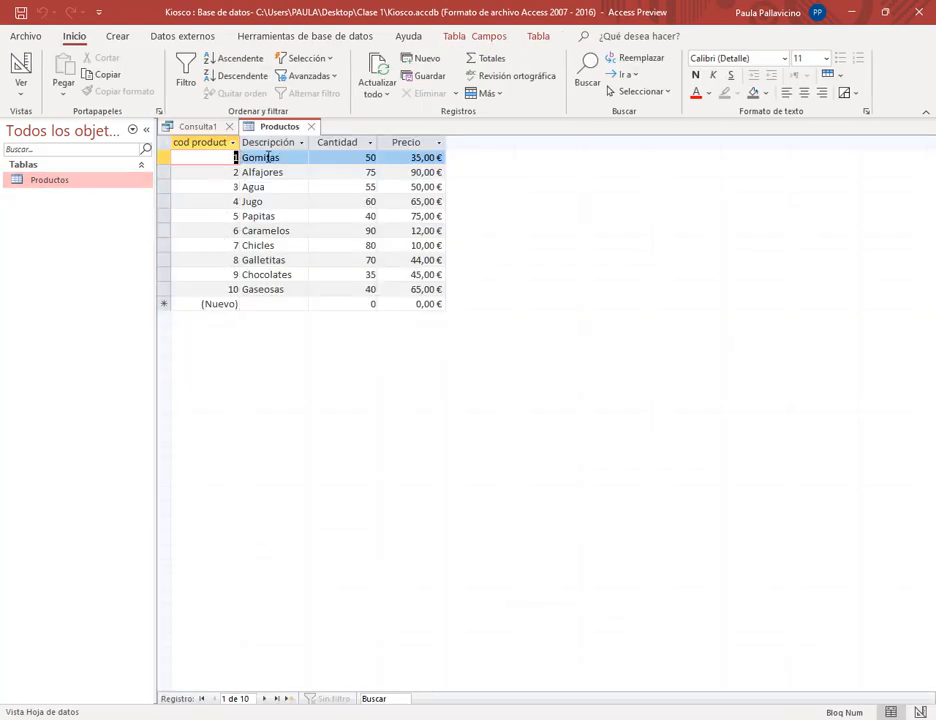
click(195, 126)
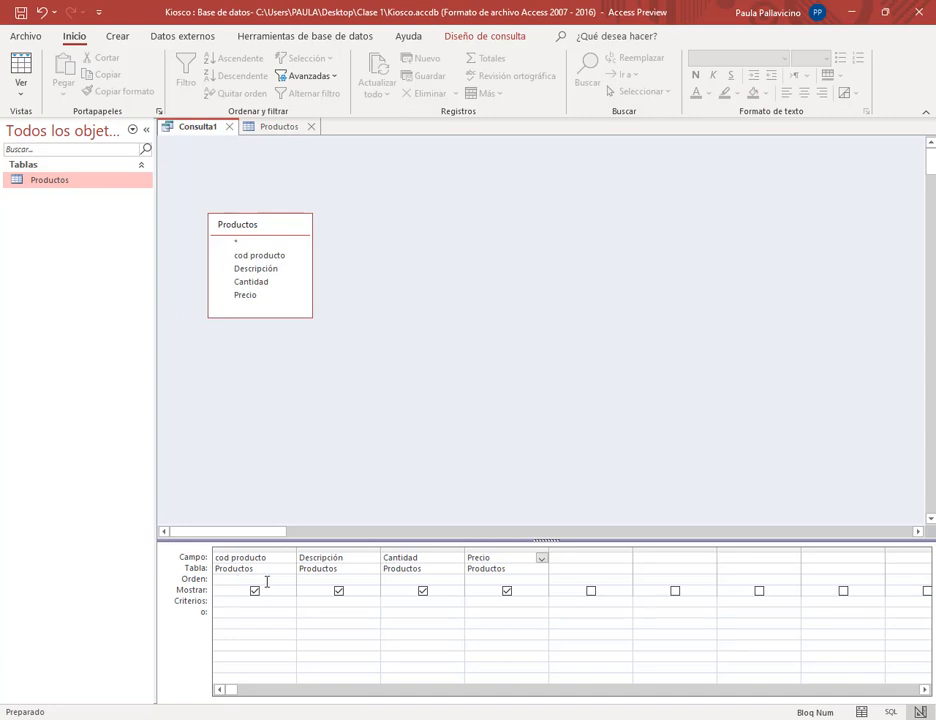
click(307, 579)
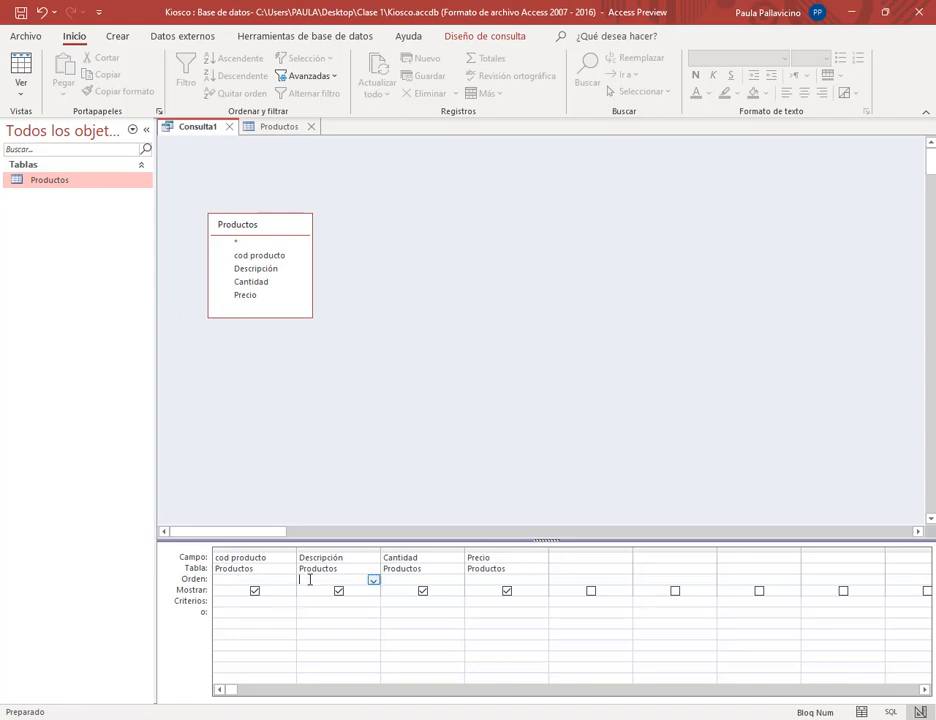
click(374, 580)
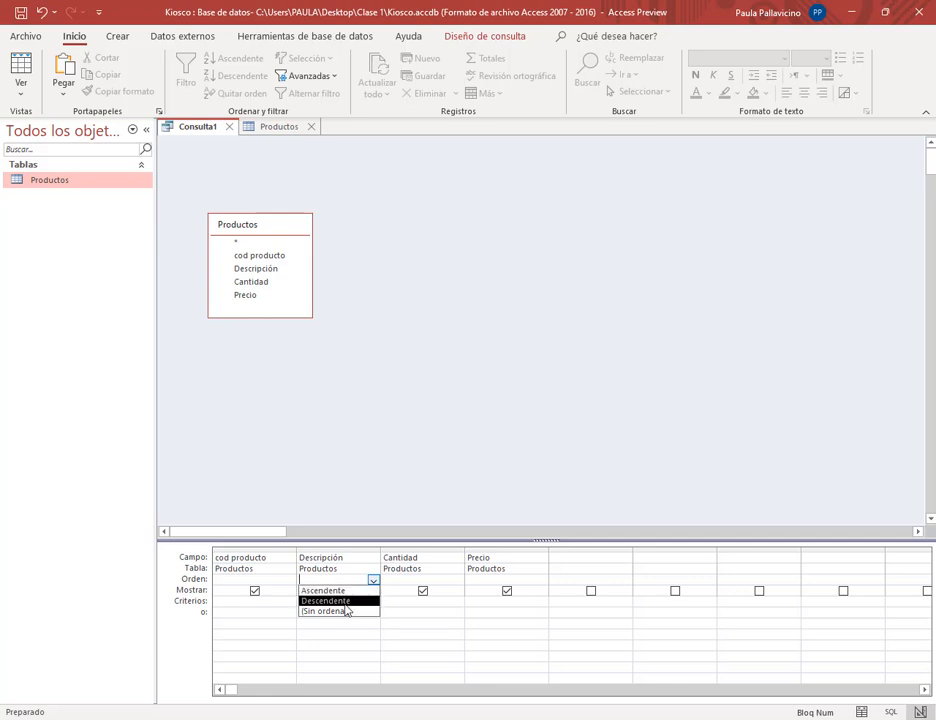
click(343, 591)
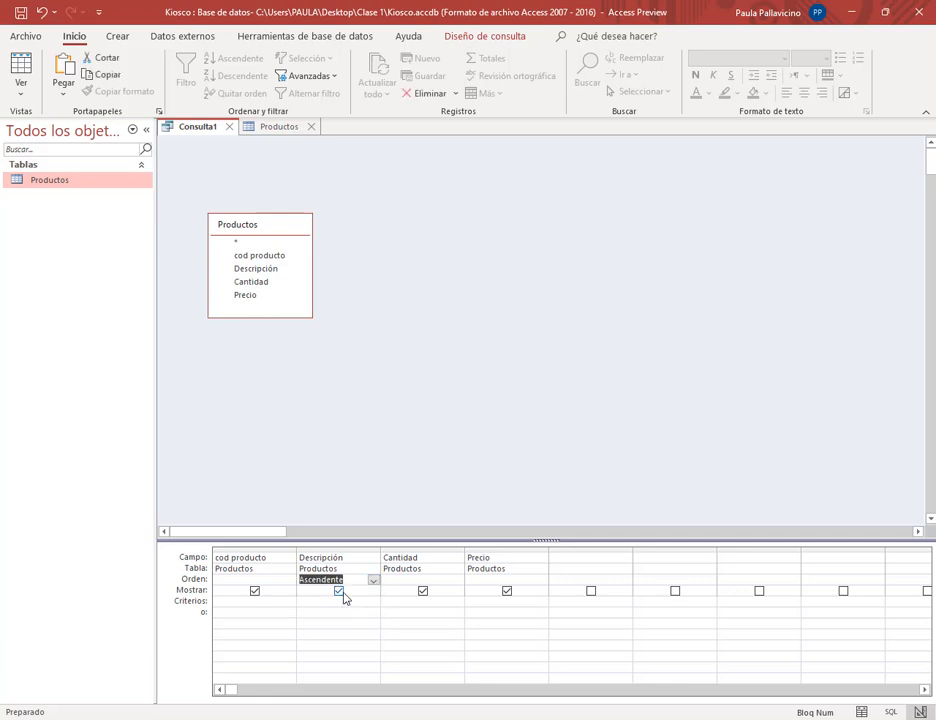
click(340, 557)
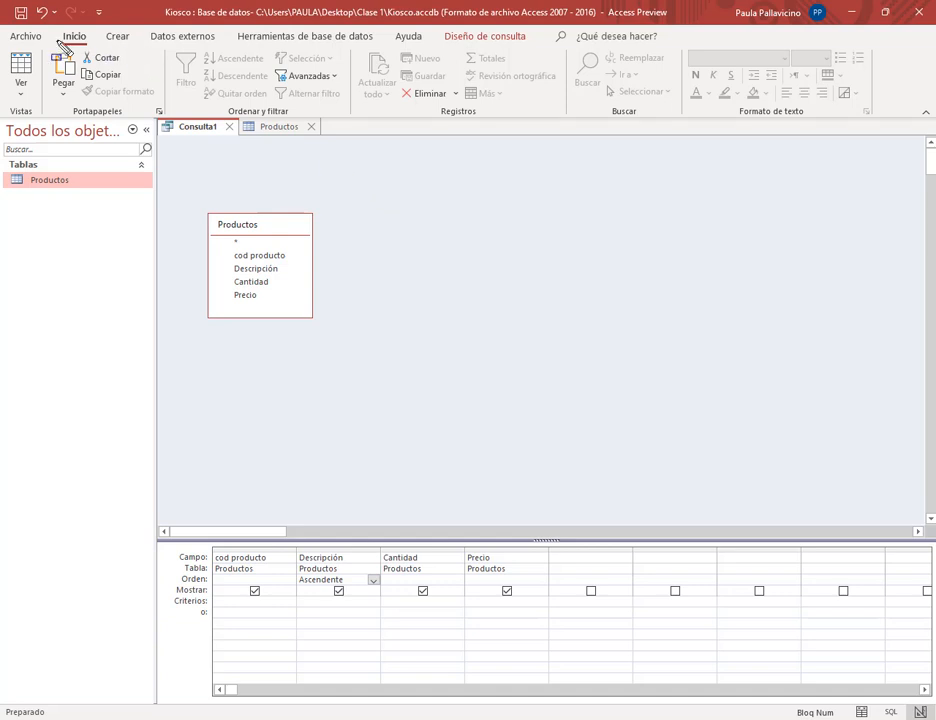
Step: Run the query to view the products sorted by Descripción
drag(5, 27, 563, 50)
mouse_move(510, 157)
mouse_down()
mouse_move(520, 136)
mouse_move(510, 52)
mouse_up()
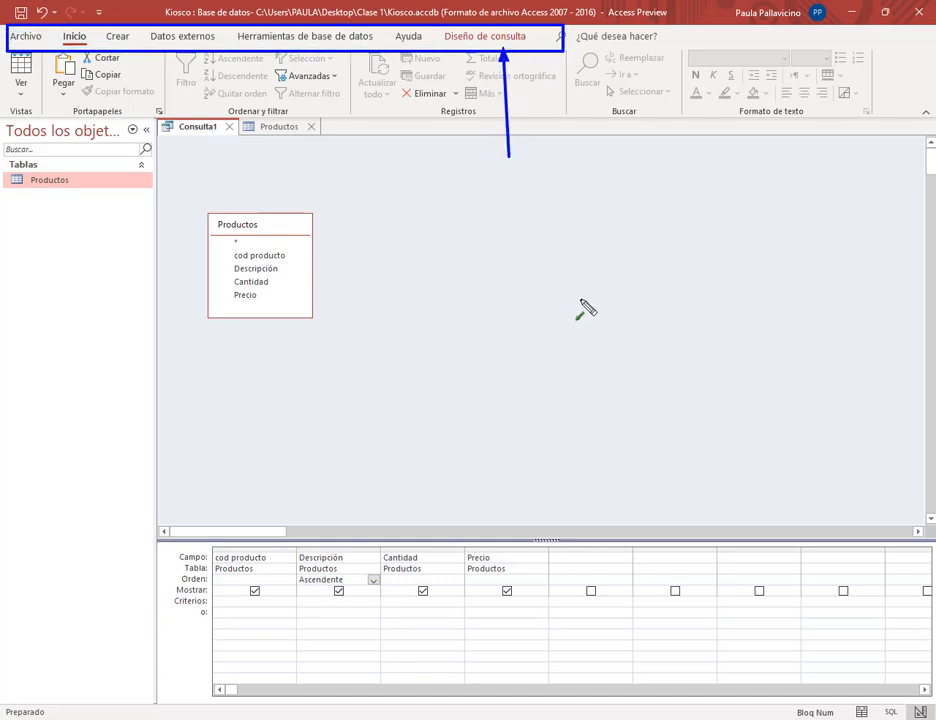
key(Escape)
click(496, 41)
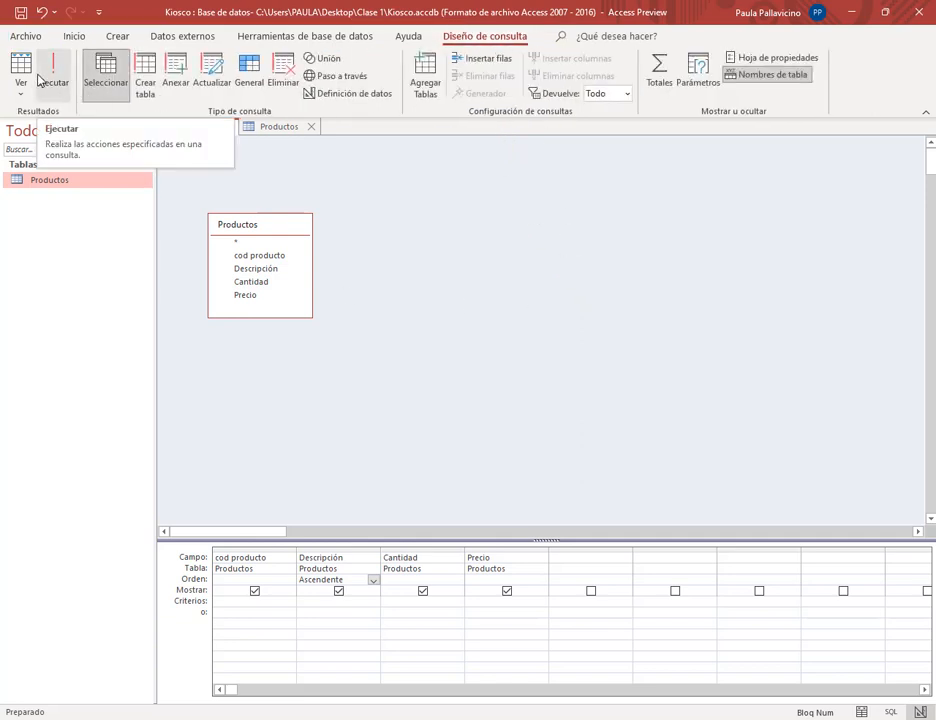
drag(52, 170, 53, 88)
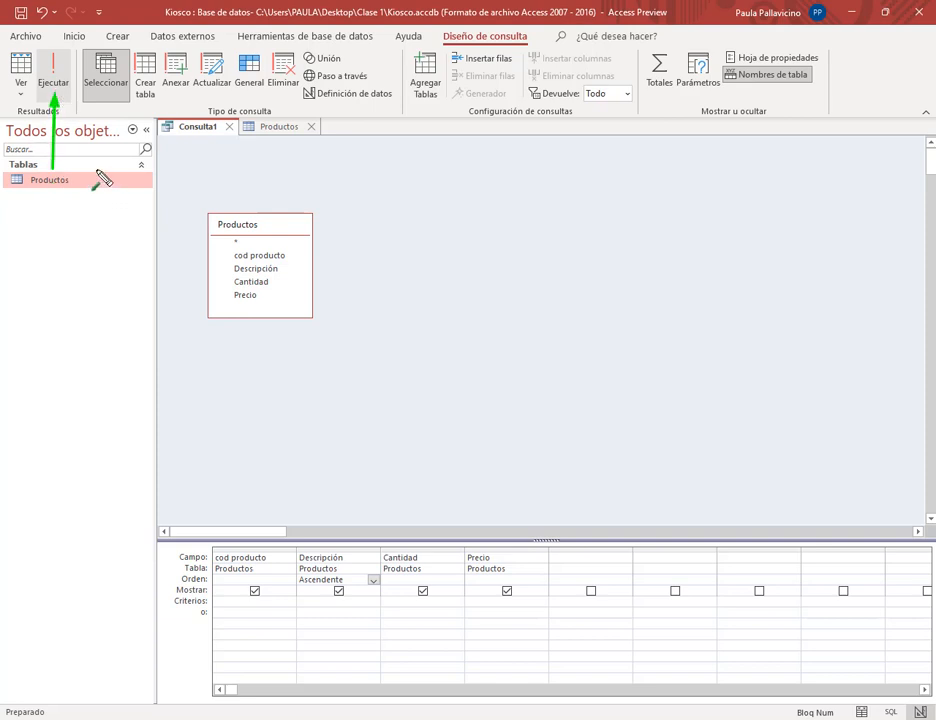
click(53, 70)
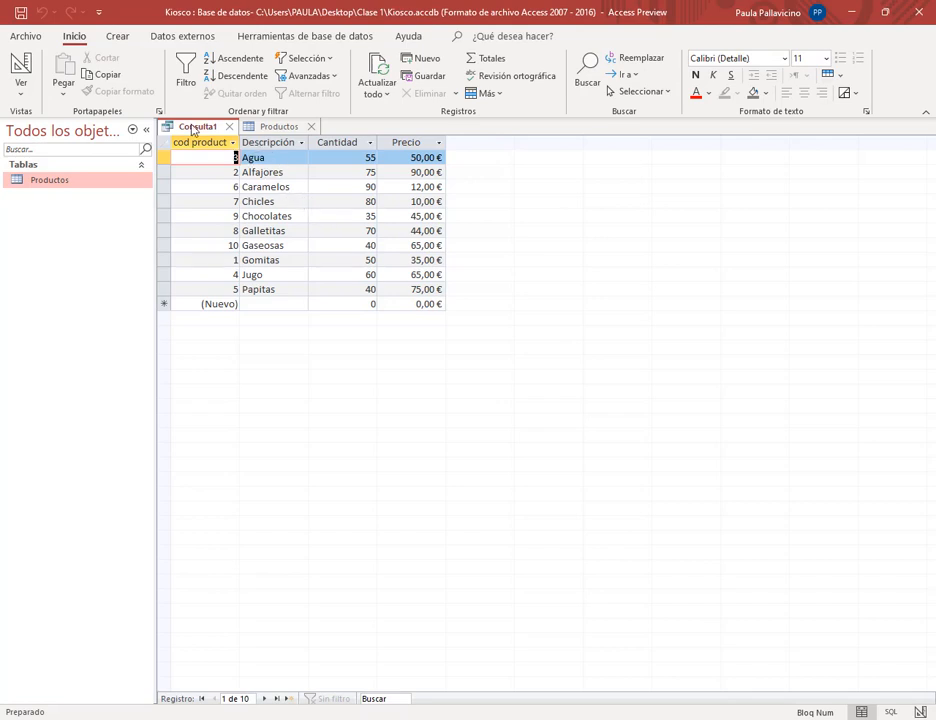
Step: Compare the record order in the Productos table with the query results, and close the table
click(287, 127)
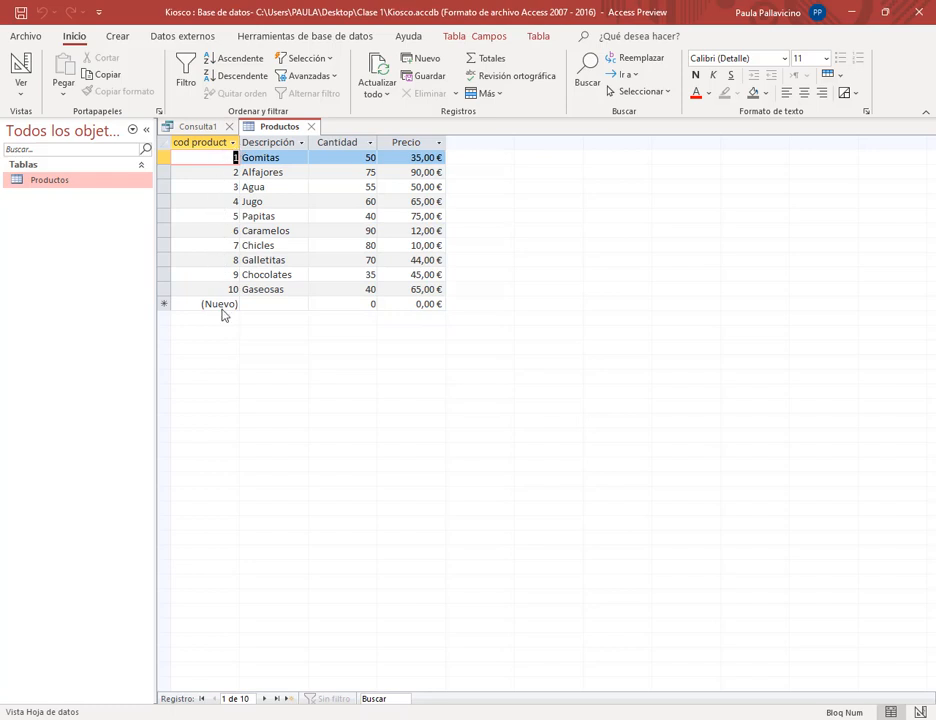
click(197, 128)
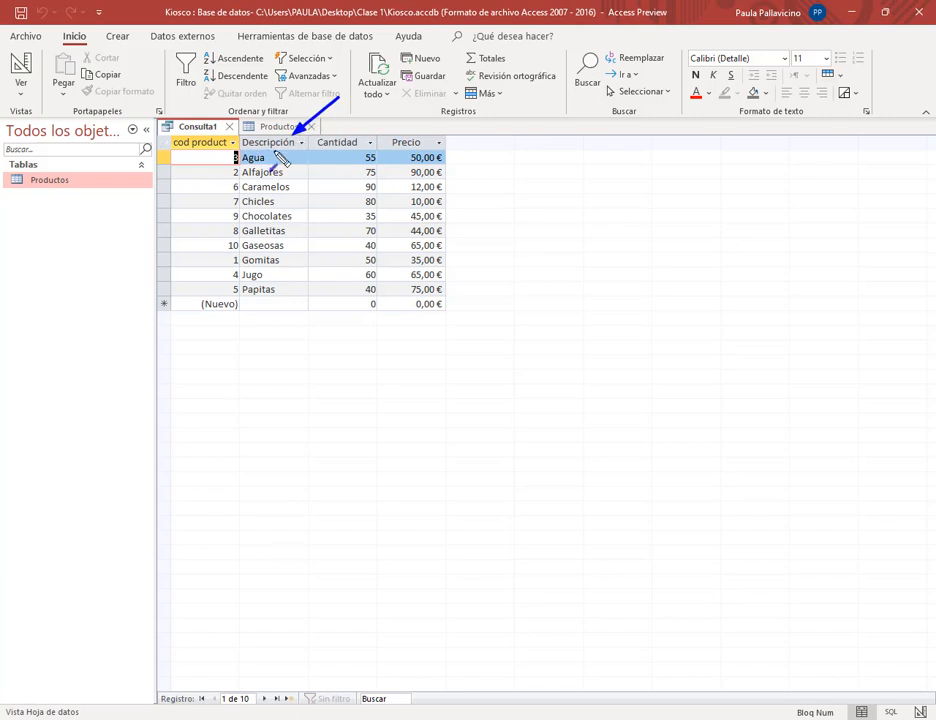
mouse_move(241, 151)
mouse_down()
mouse_move(290, 210)
mouse_move(302, 300)
mouse_move(314, 300)
mouse_up()
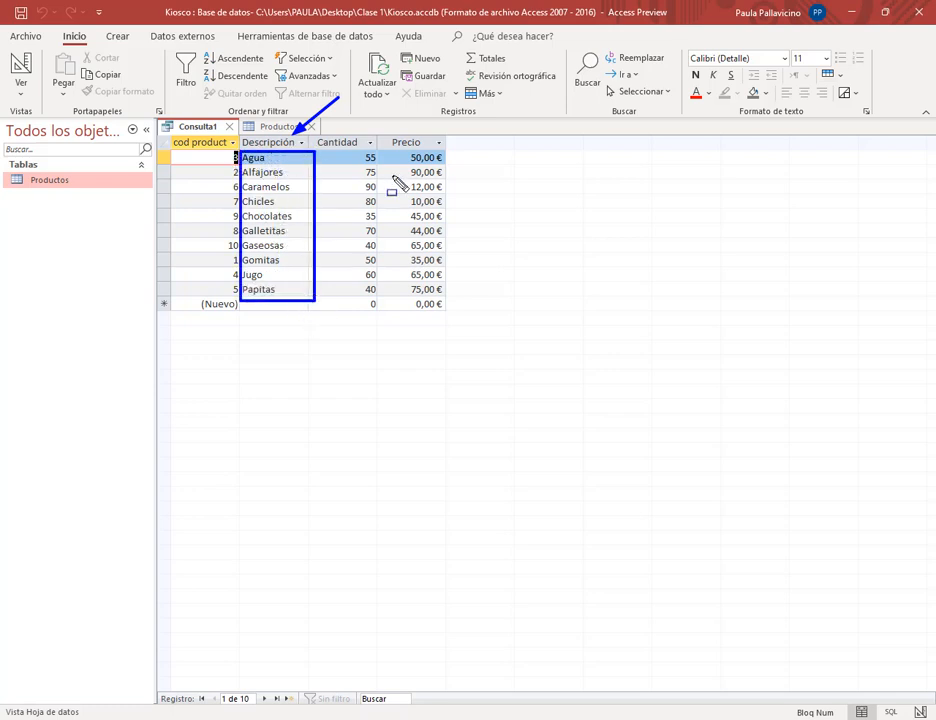
key(Escape)
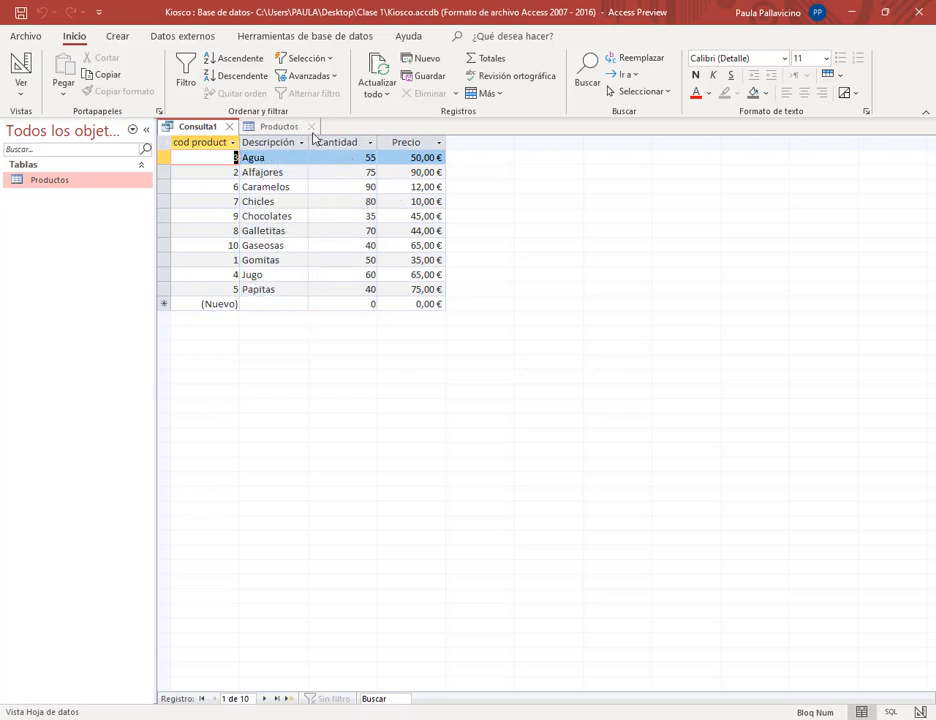
click(311, 127)
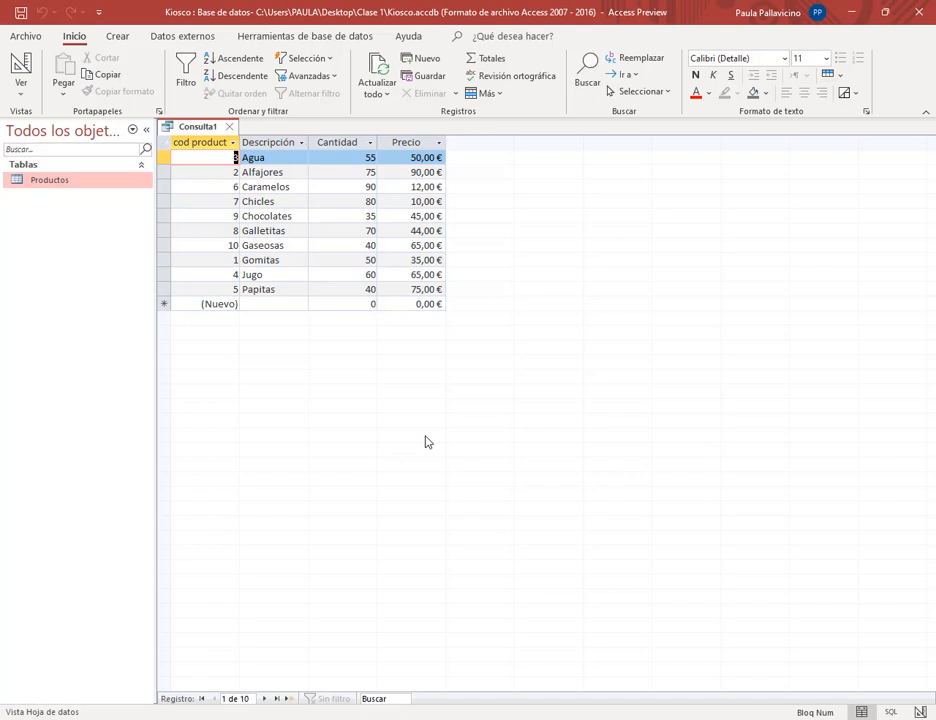
Step: Return the query to Design view and clear the Ascendente sort from the Descripción column
right_click(201, 132)
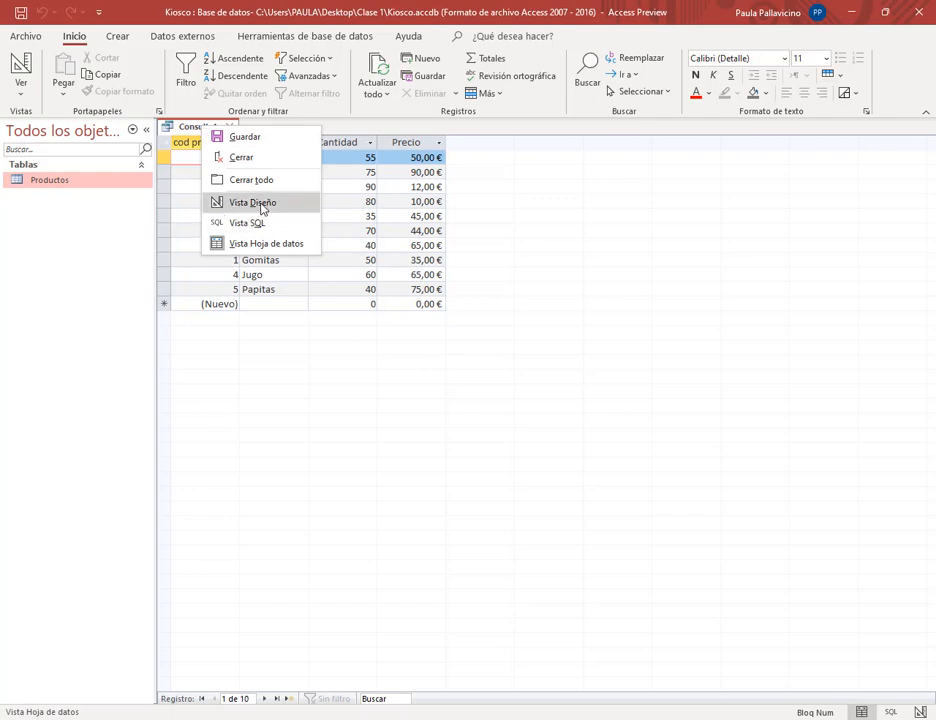
click(741, 608)
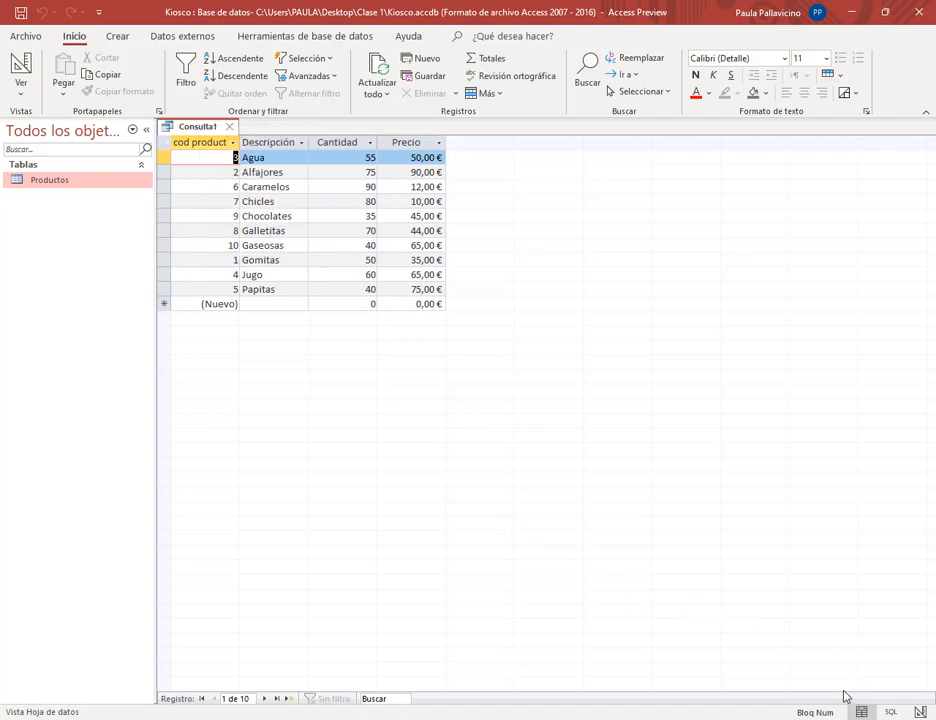
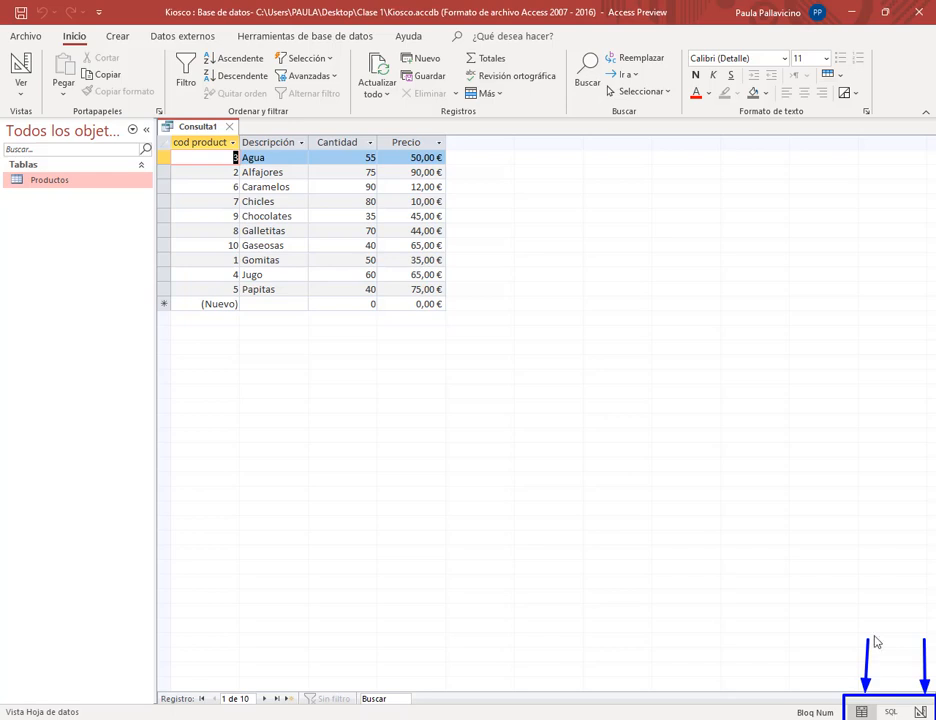
click(920, 711)
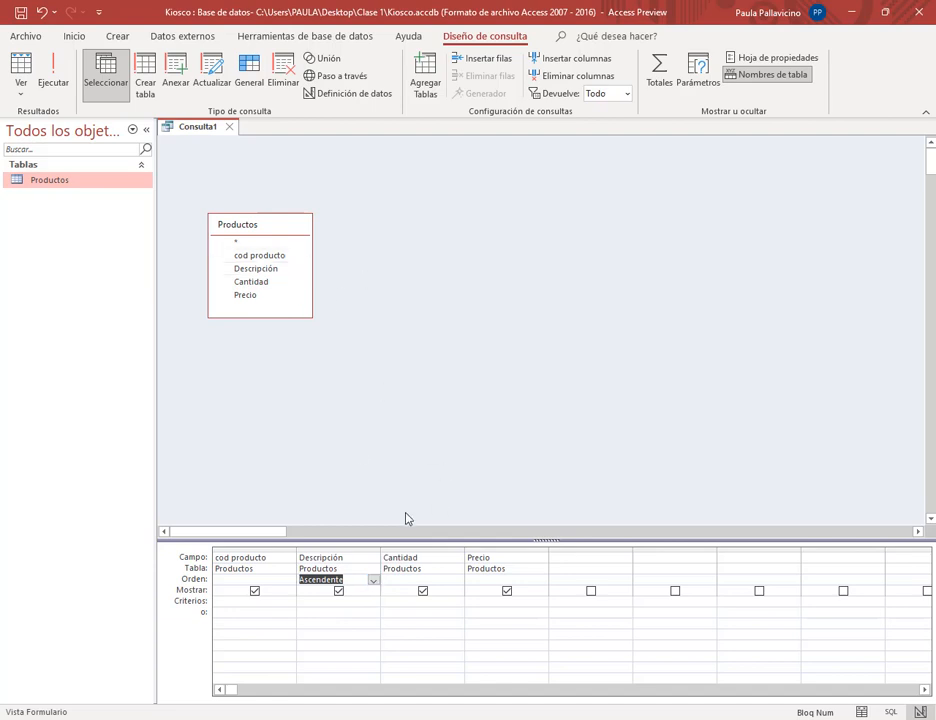
click(353, 581)
drag(356, 579, 292, 580)
key(Delete)
click(330, 634)
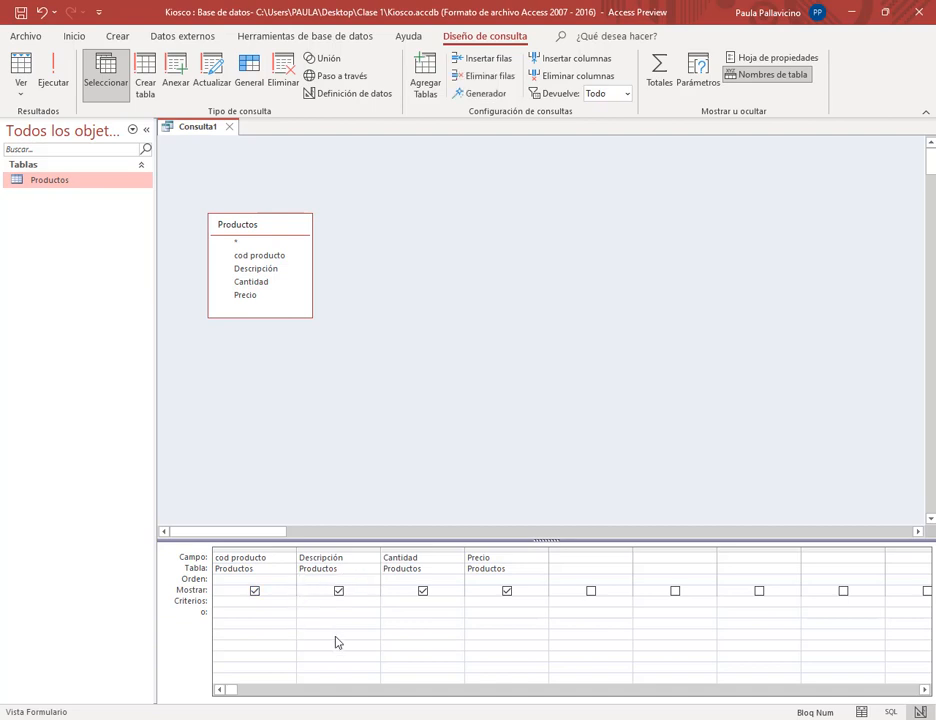
Step: Run the query without any sort order to view its records, and return it to Design view
click(53, 70)
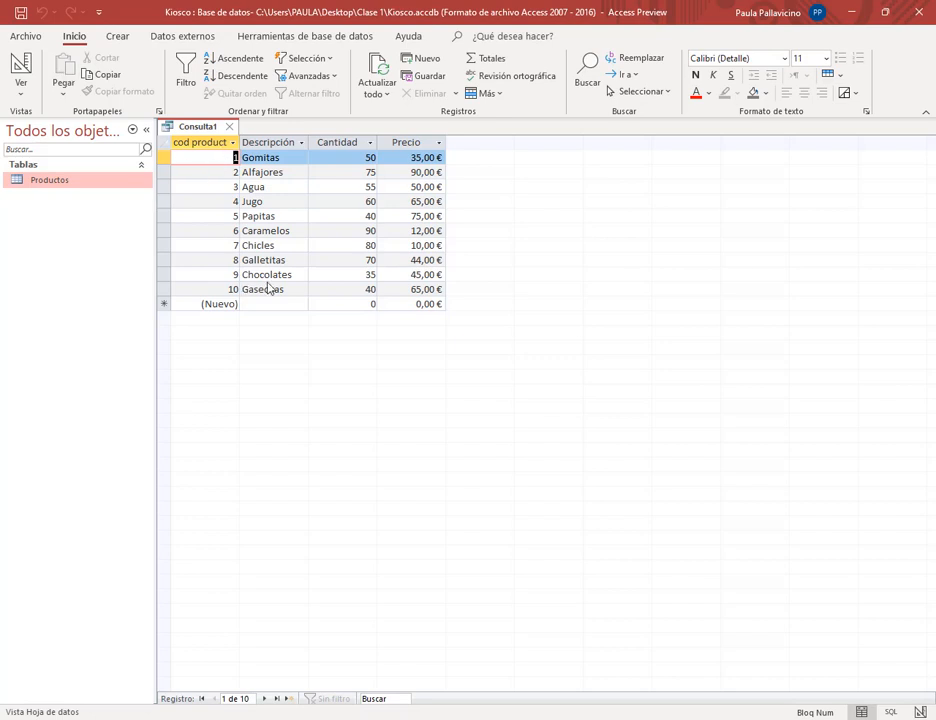
right_click(205, 133)
click(215, 207)
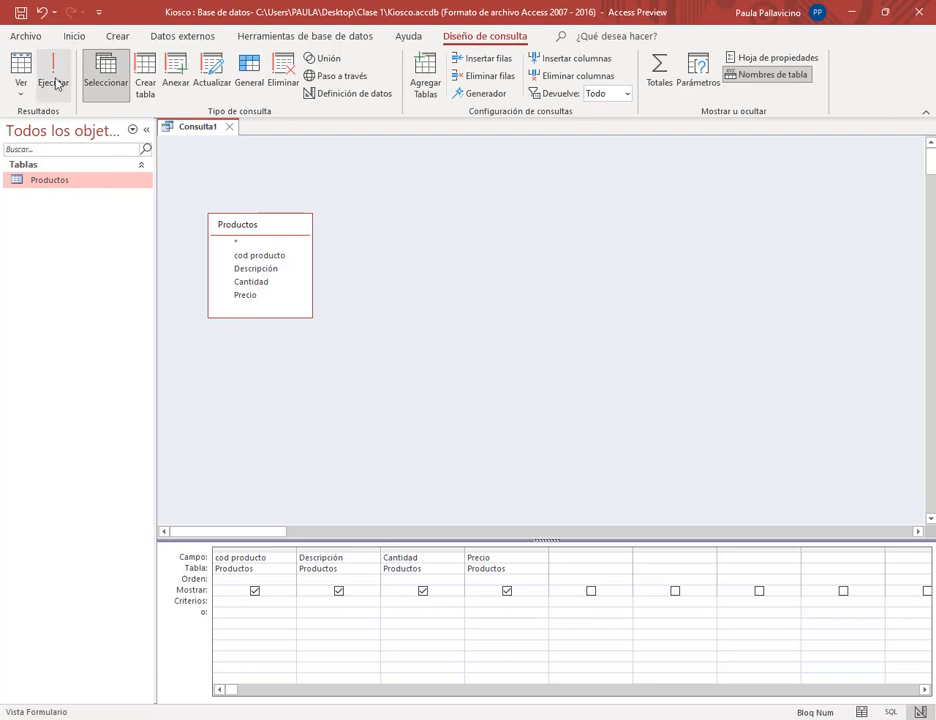
Step: Hide the Precio field from the query output, run the query to check it, and return to Design view
click(507, 591)
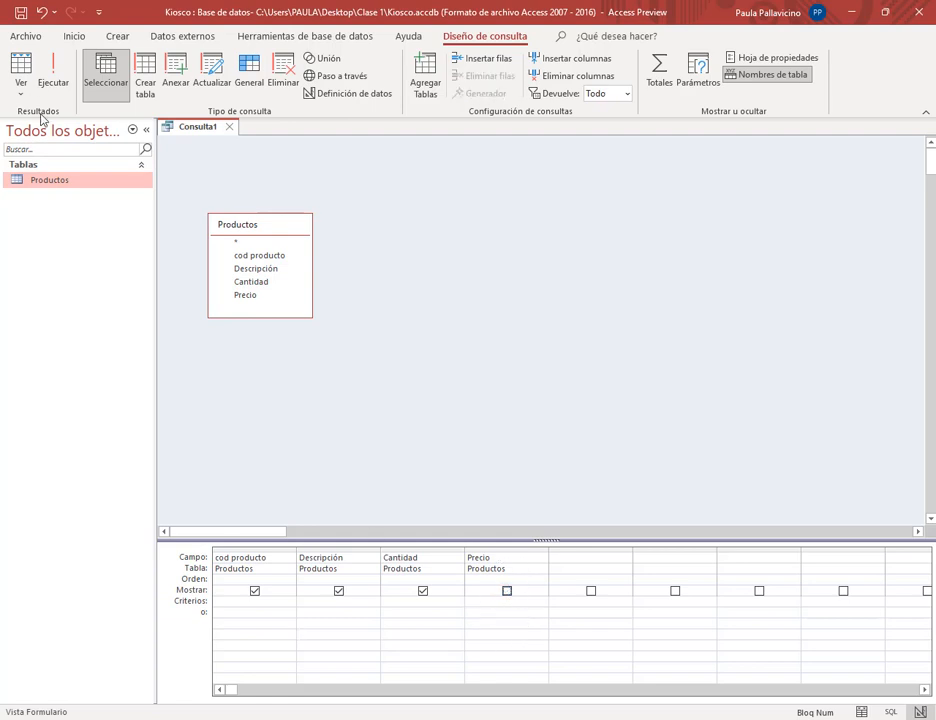
click(55, 80)
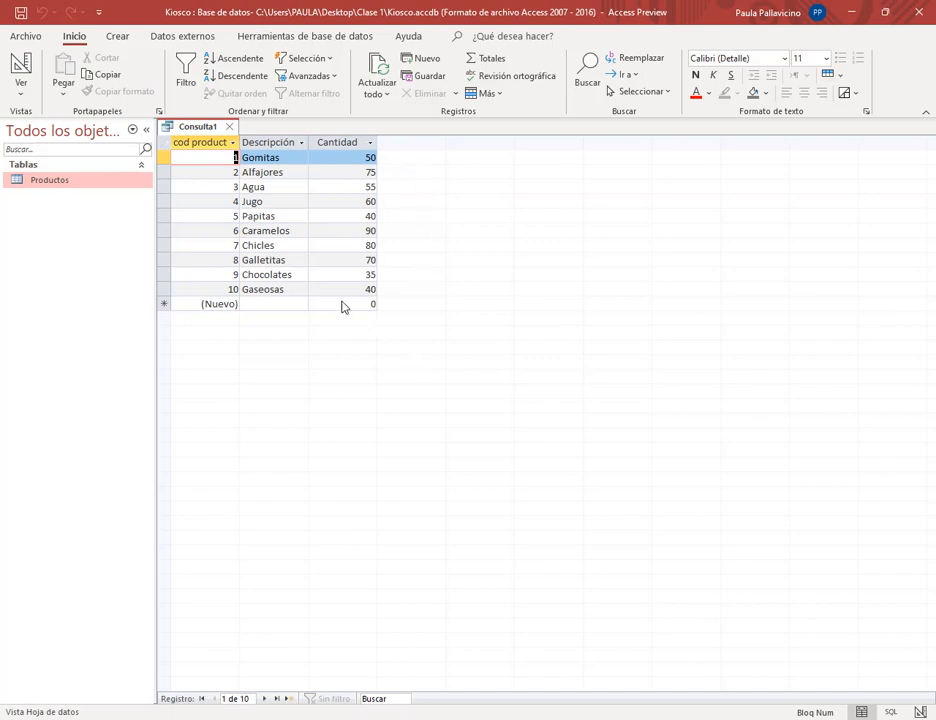
click(21, 65)
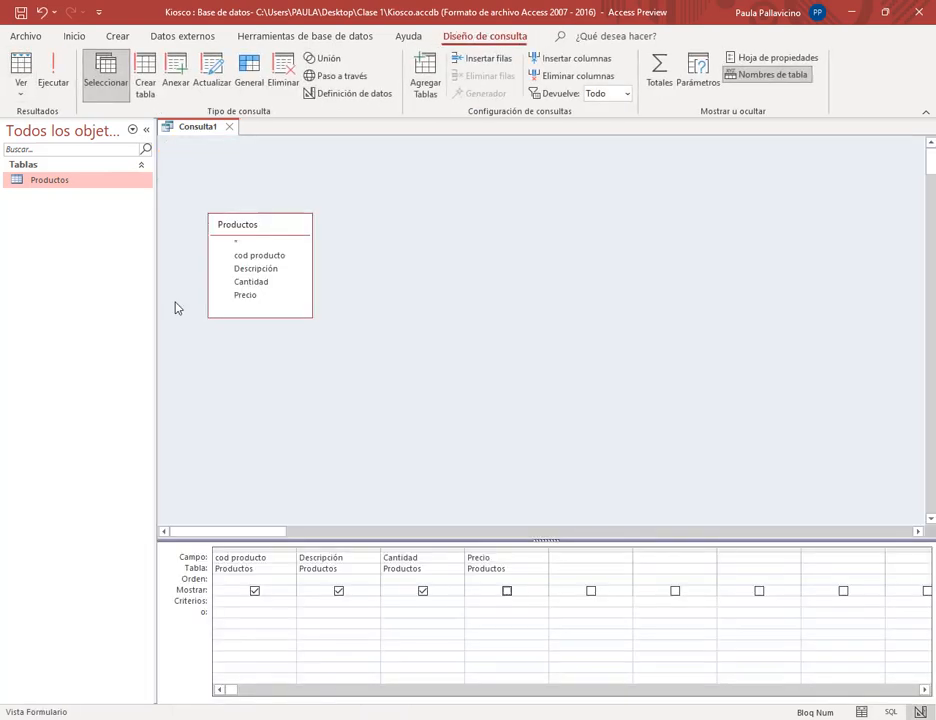
Step: Show the Precio field in the query output again
click(507, 591)
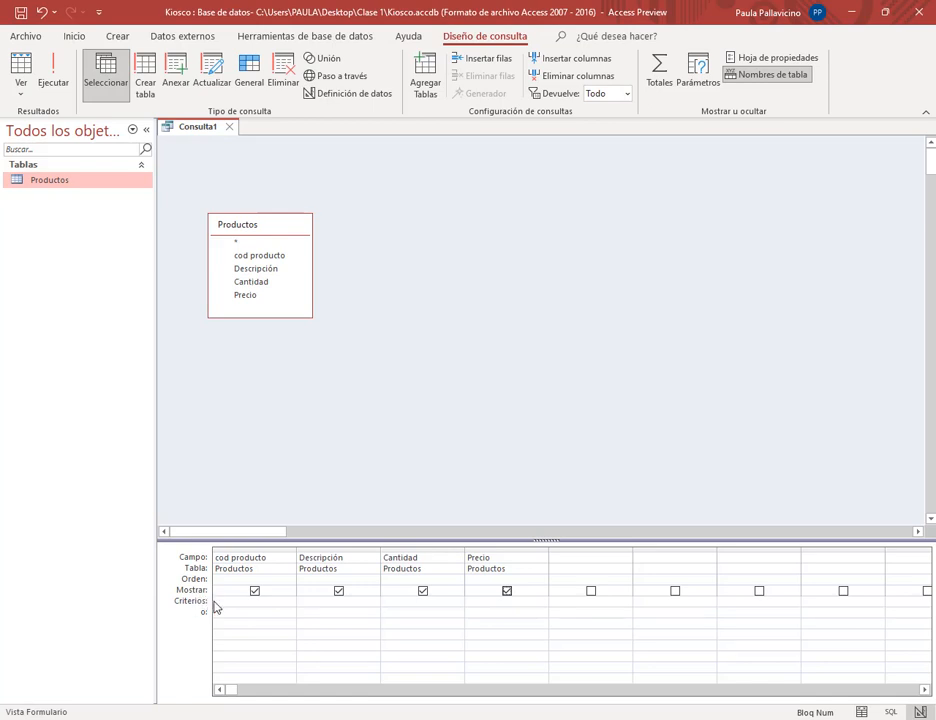
mouse_move(168, 590)
mouse_down()
mouse_move(497, 641)
mouse_move(563, 619)
mouse_up()
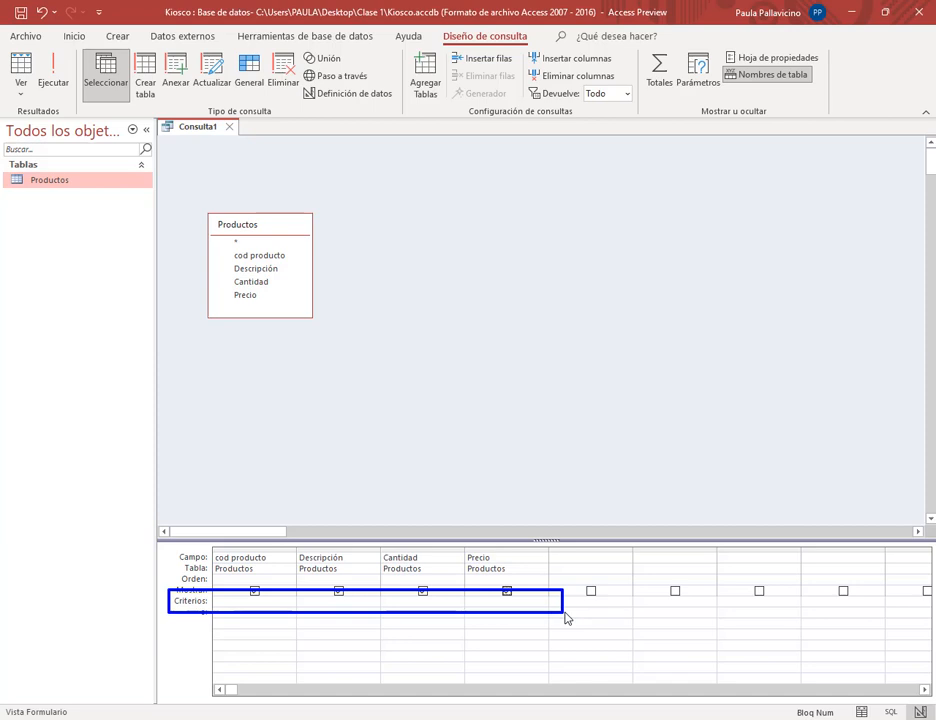
Step: Open the Productos table to review its records, and close it to return to the query design
key(Escape)
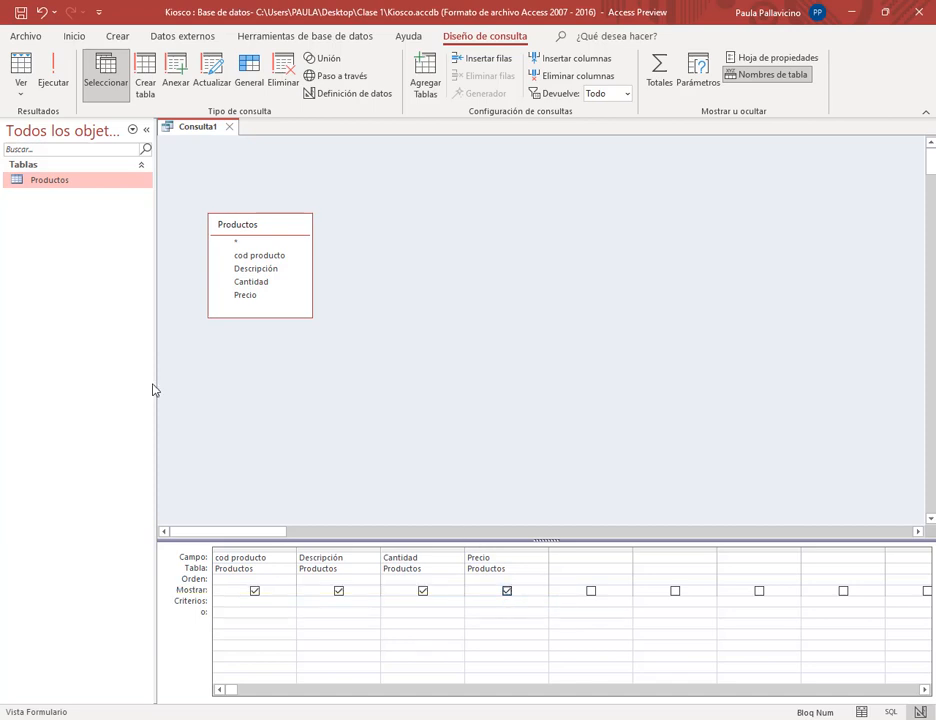
double_click(58, 181)
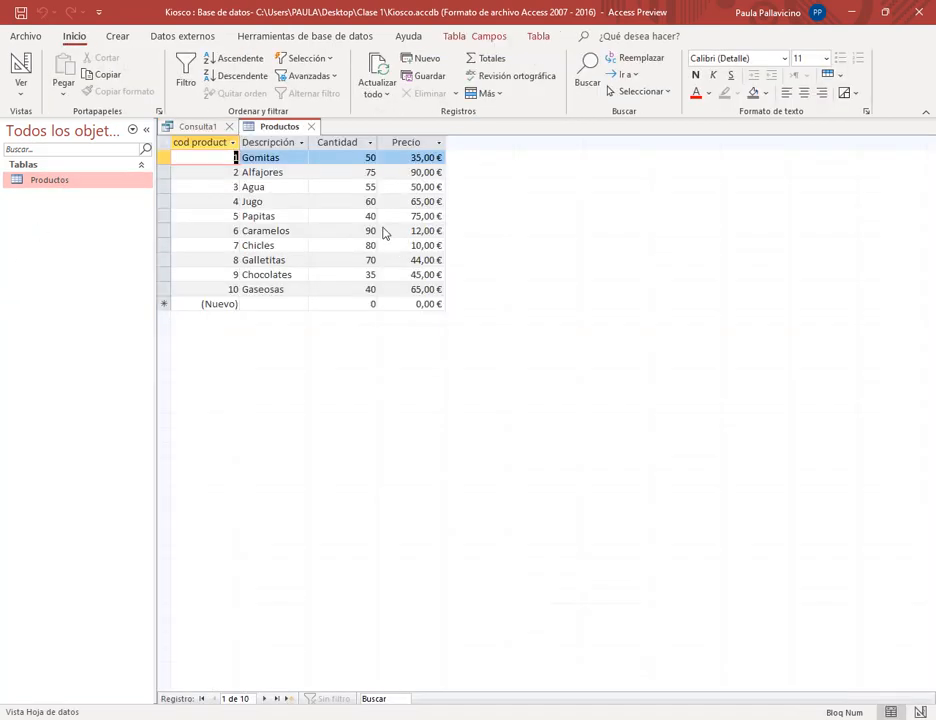
click(311, 126)
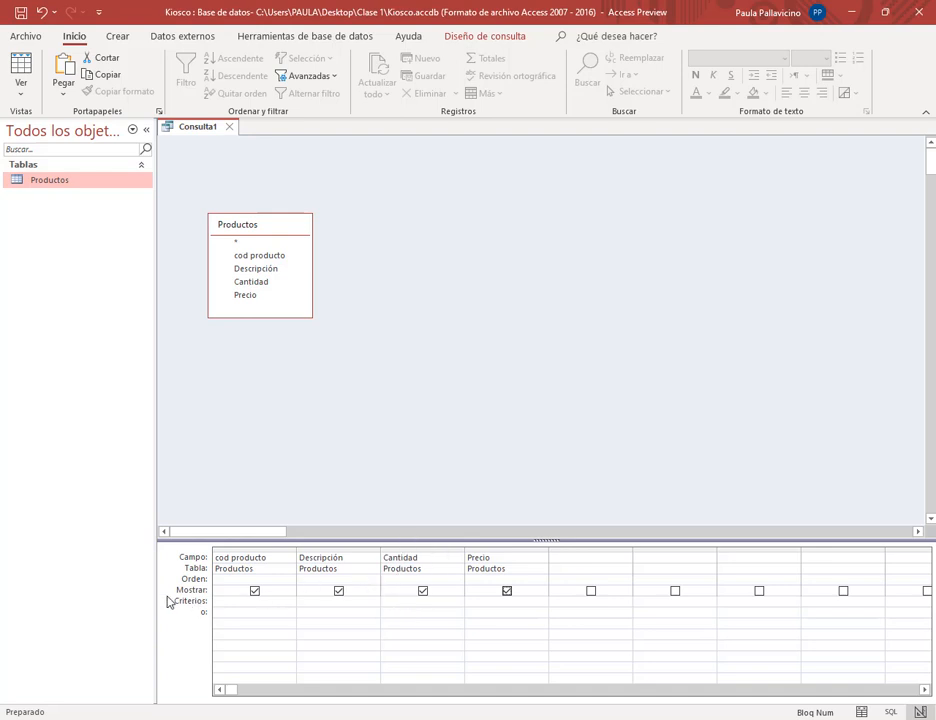
Step: Enter <40 as the criterion for the Cantidad field in the query design
mouse_move(166, 591)
mouse_down()
mouse_move(290, 623)
mouse_move(564, 621)
mouse_up()
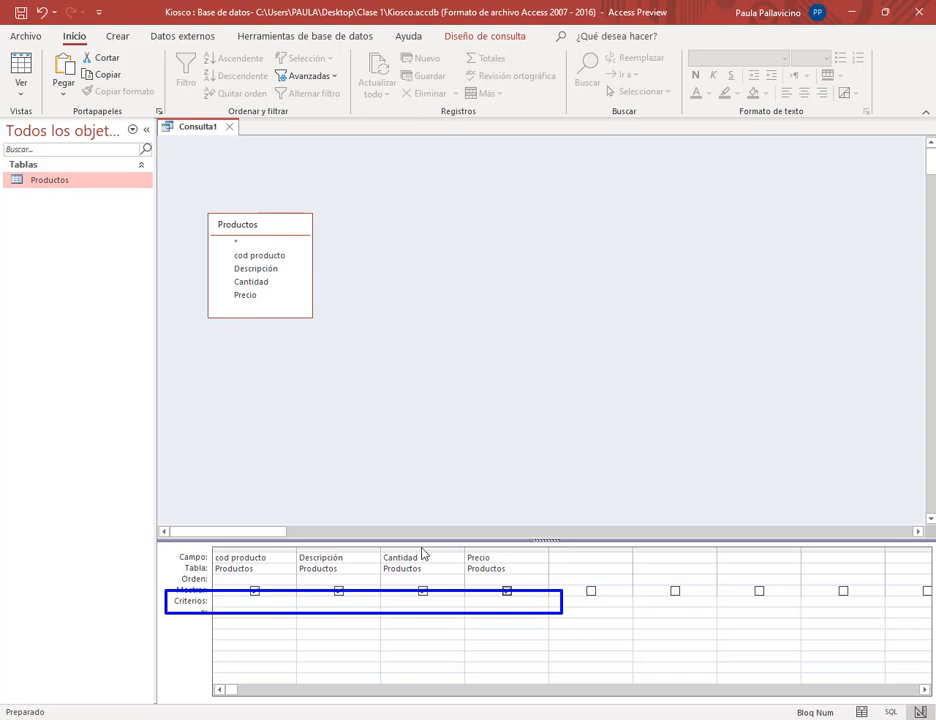
drag(380, 549, 467, 637)
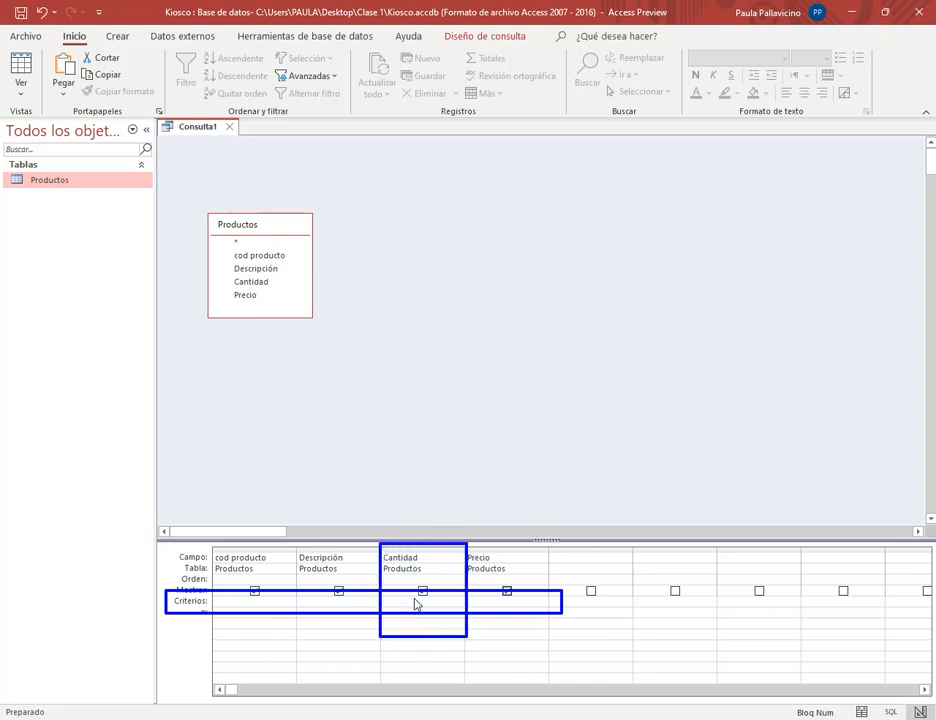
drag(399, 599, 432, 599)
key(Escape)
click(434, 603)
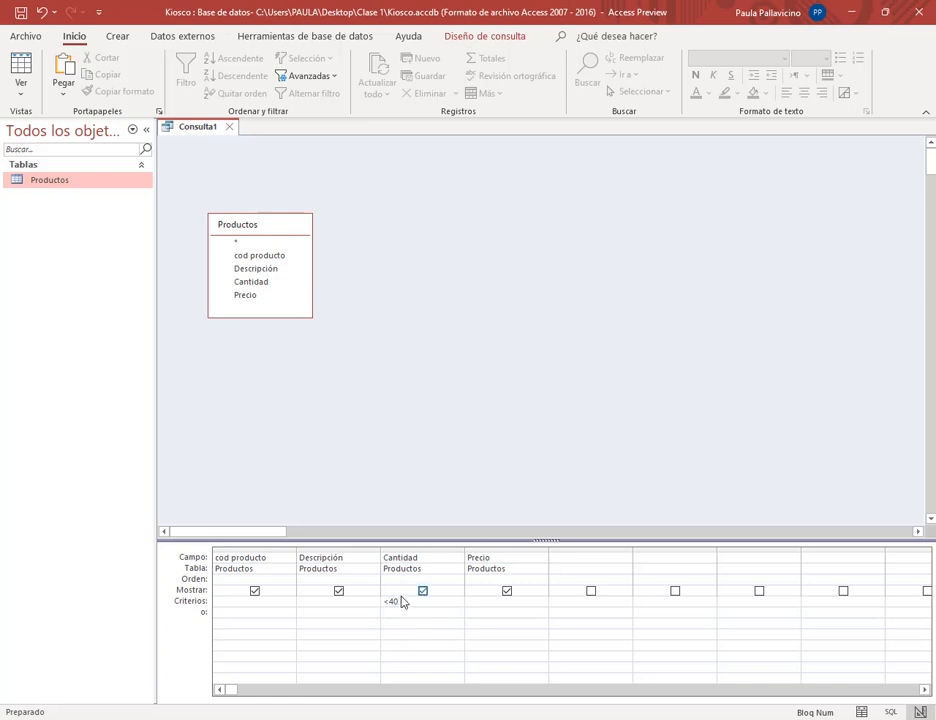
drag(402, 601, 384, 607)
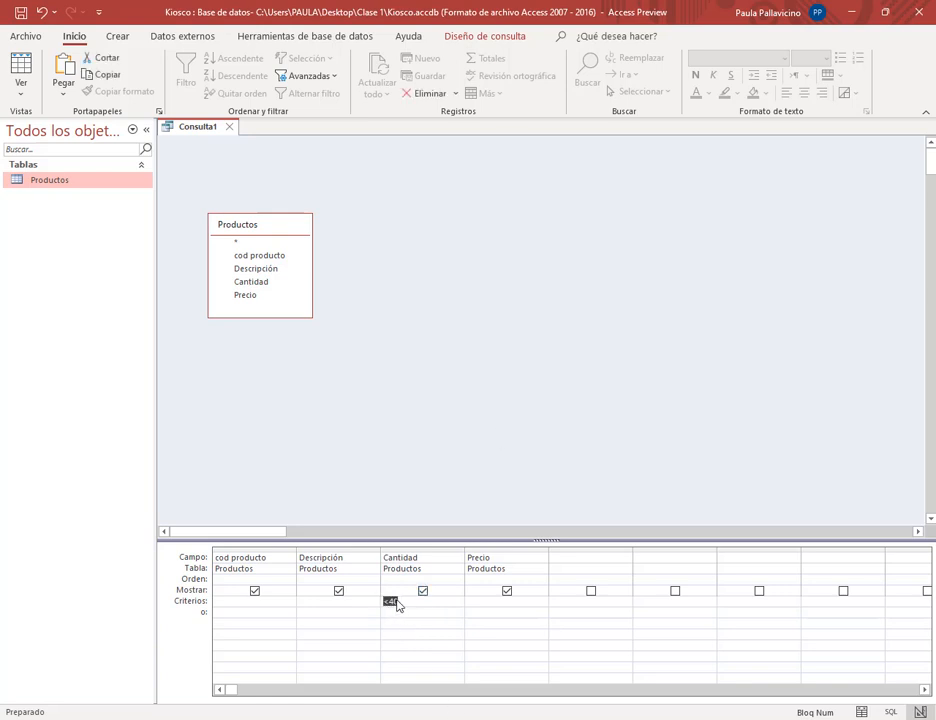
click(390, 601)
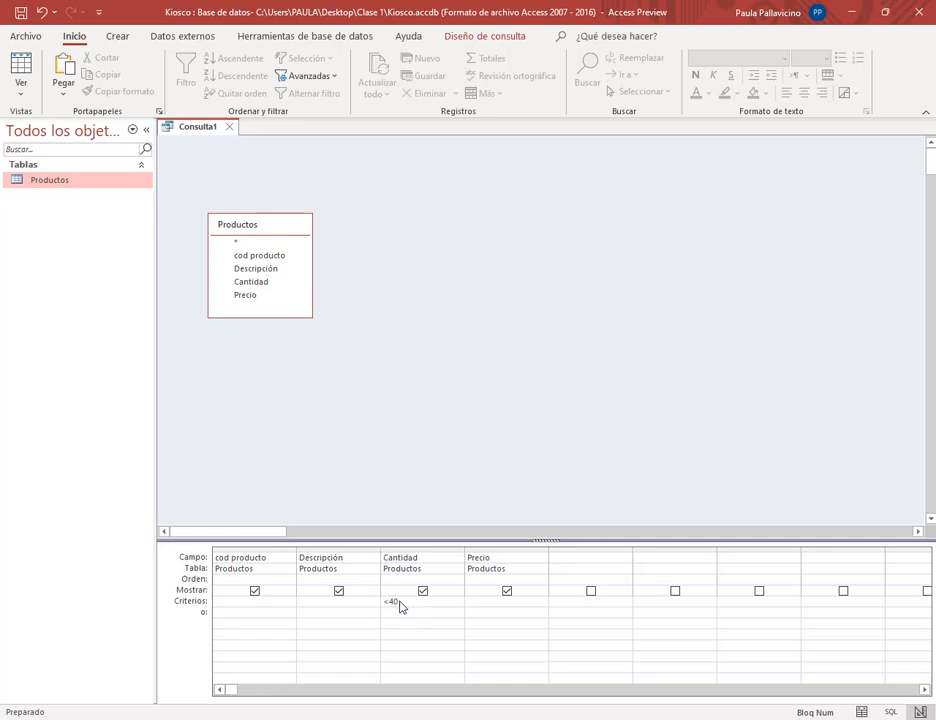
Step: Run the query and compare its Cantidad values with the records of the Productos table
click(492, 37)
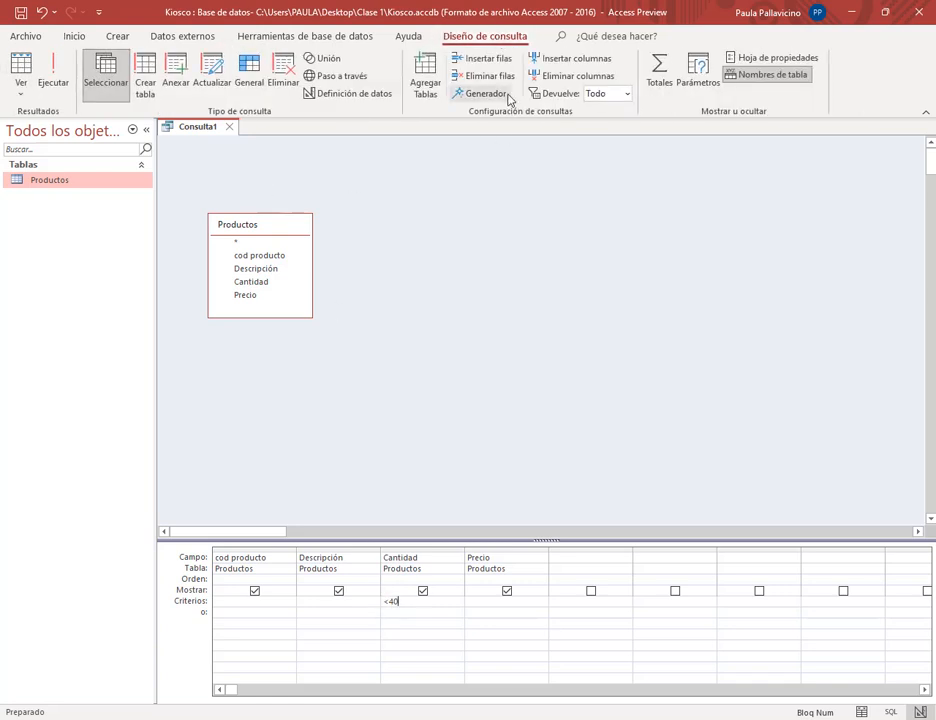
click(50, 70)
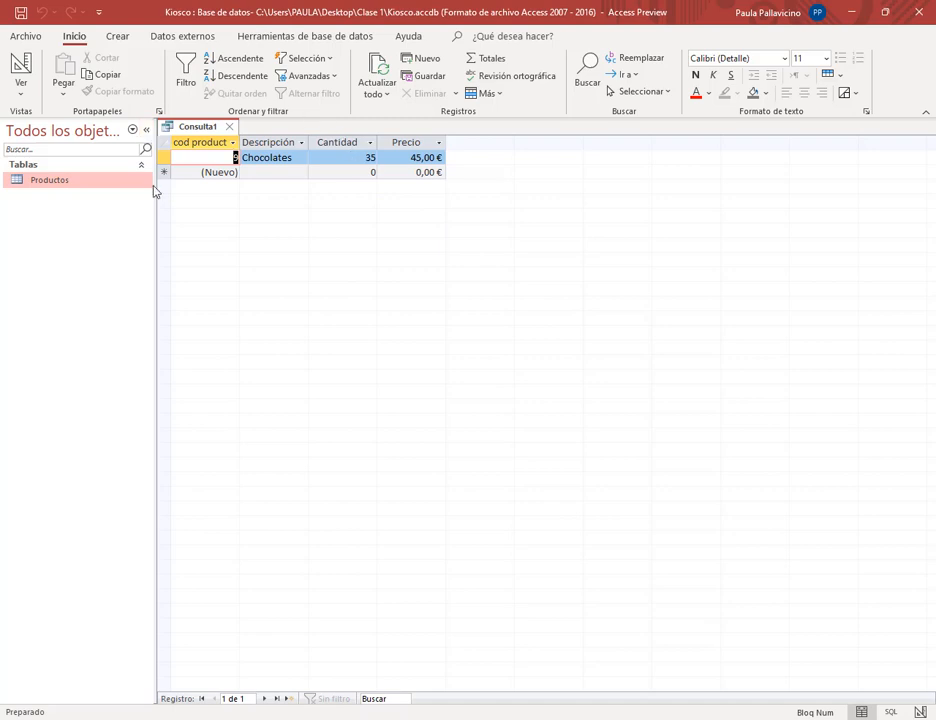
click(335, 165)
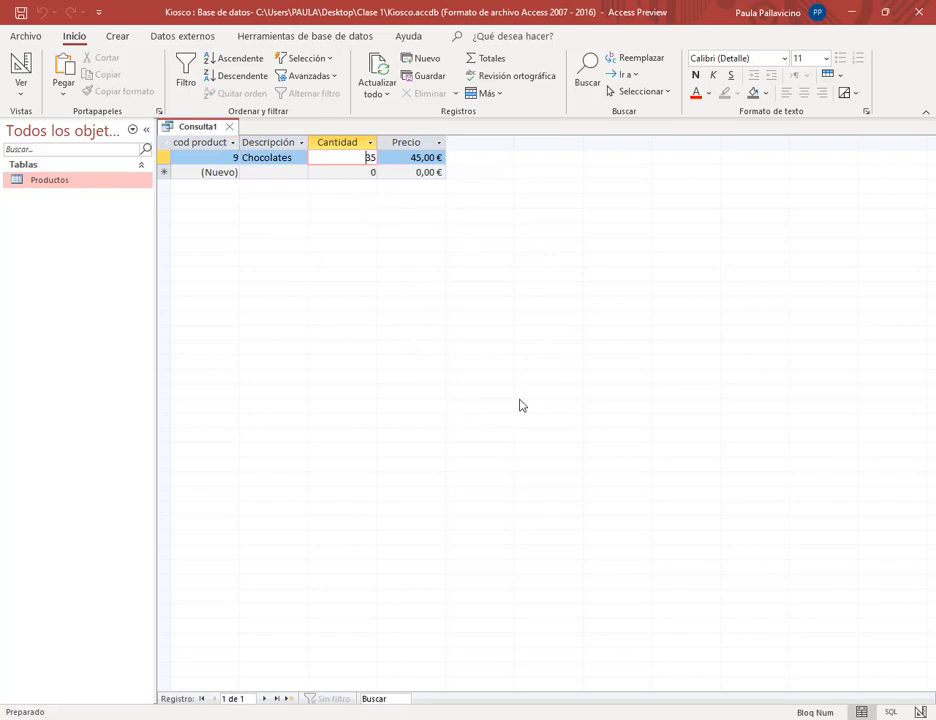
double_click(51, 184)
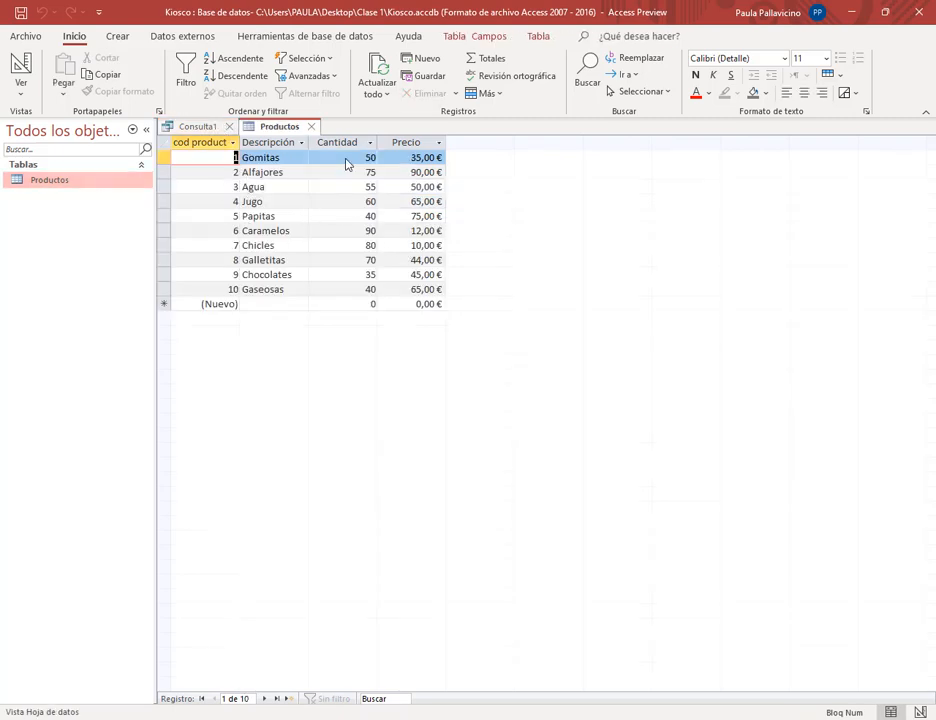
click(205, 126)
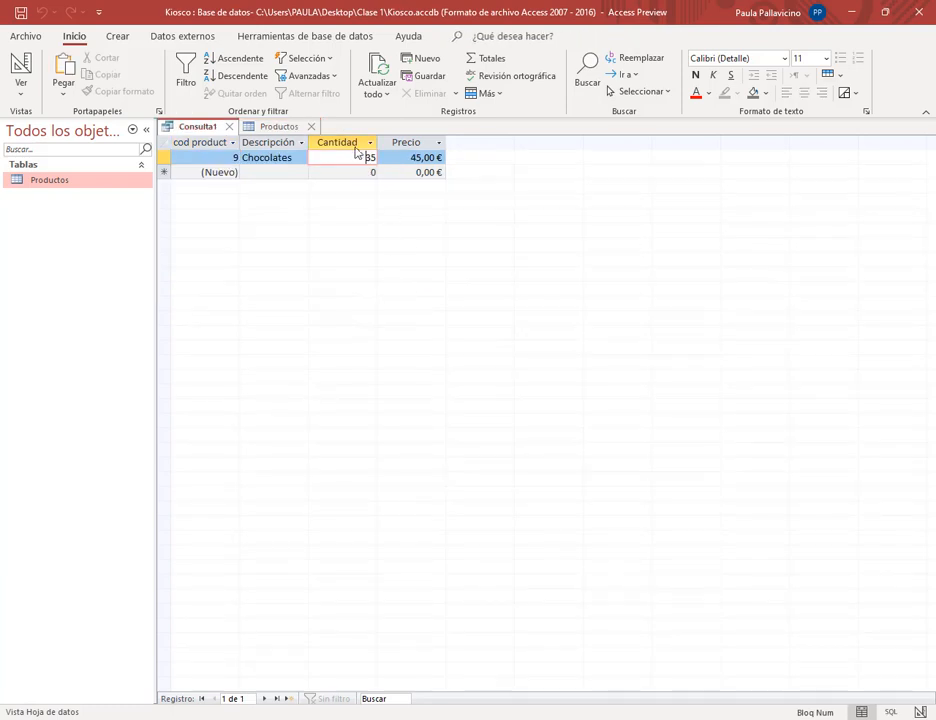
Step: Return the query to Design view, set the Cantidad criterion to <50, and run the query
right_click(192, 132)
click(215, 203)
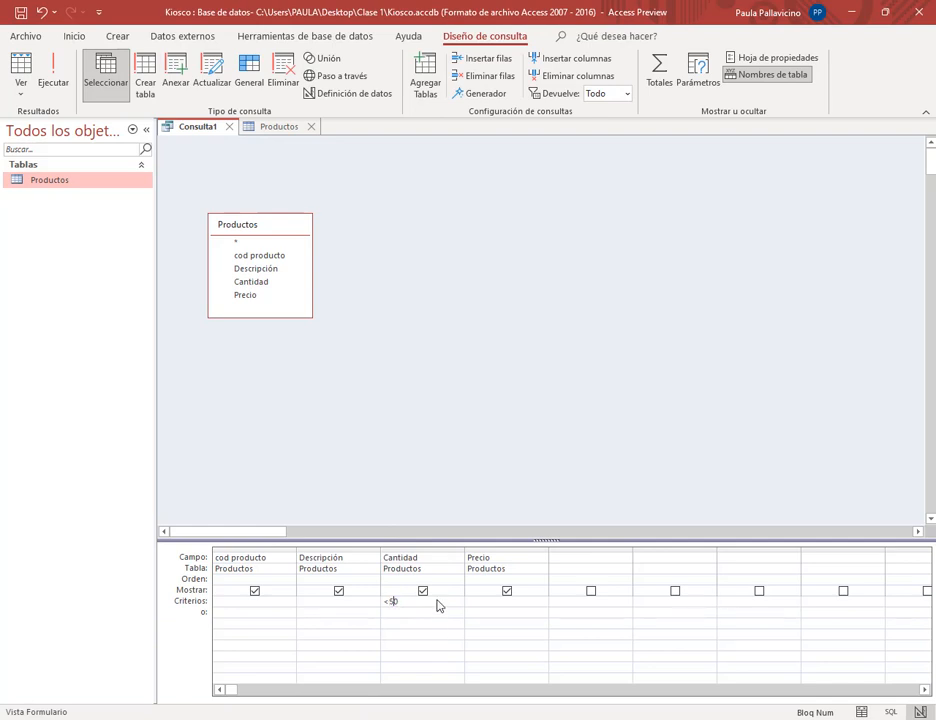
click(54, 80)
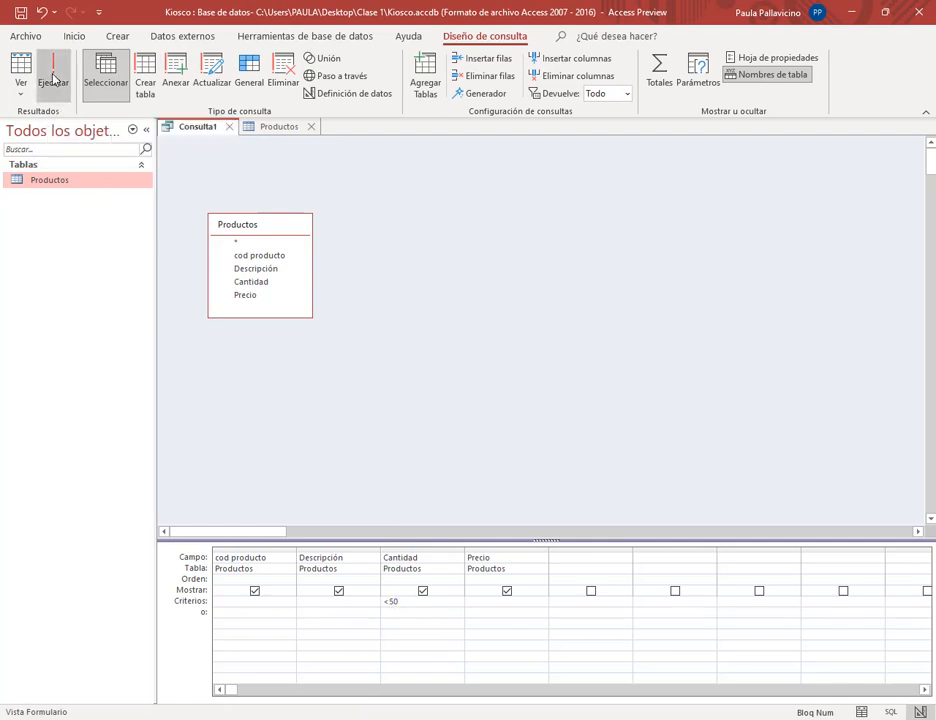
Step: Close the Productos table and save the query as "Consulta1 - Cantidad menor a 50"
click(309, 127)
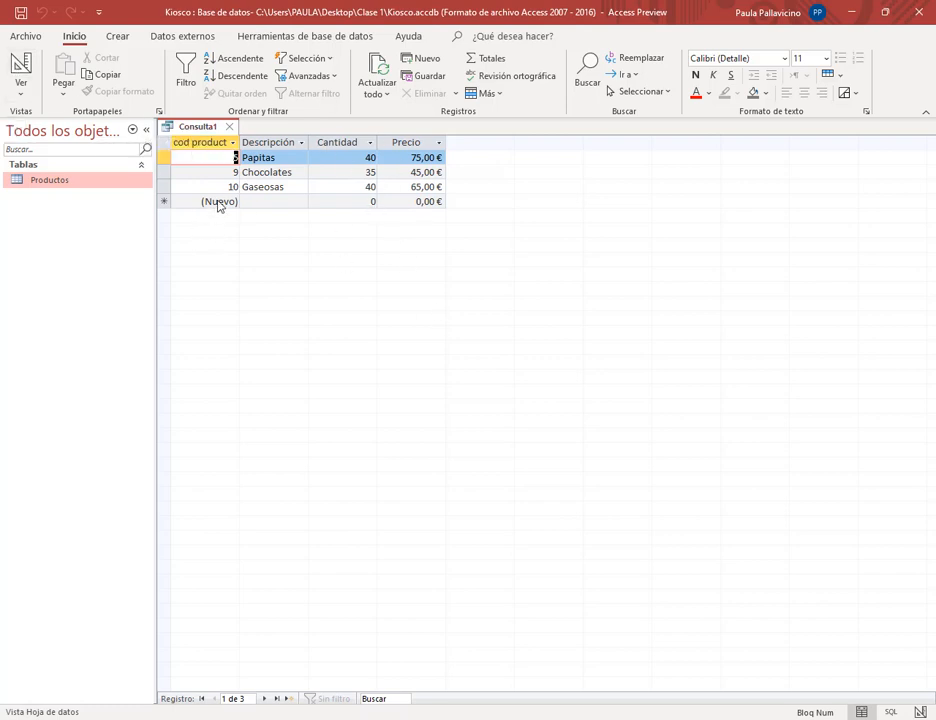
right_click(201, 127)
click(186, 122)
click(20, 12)
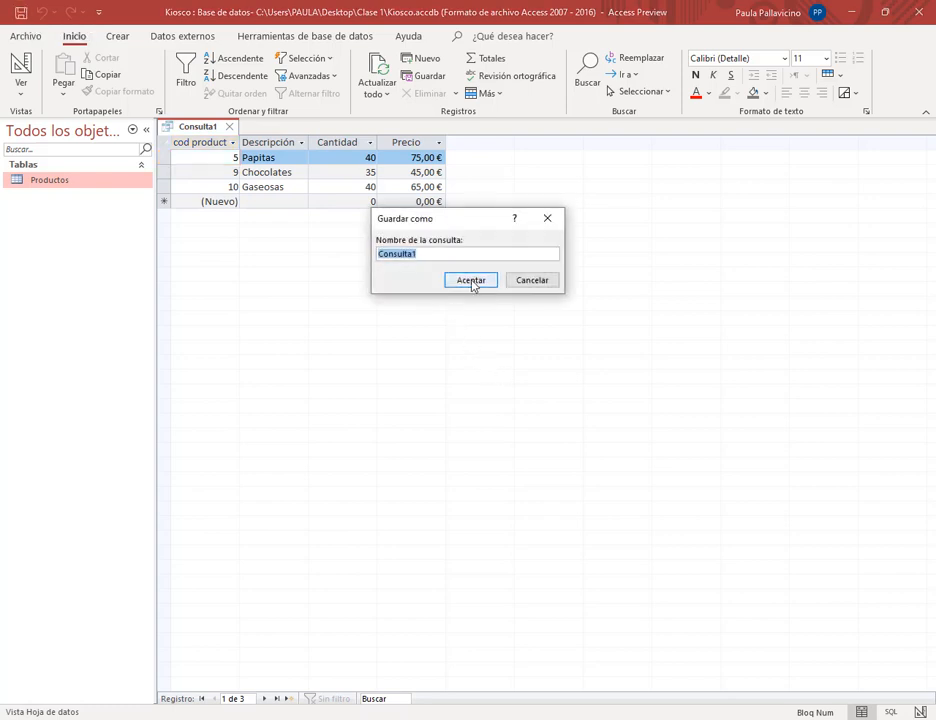
click(430, 254)
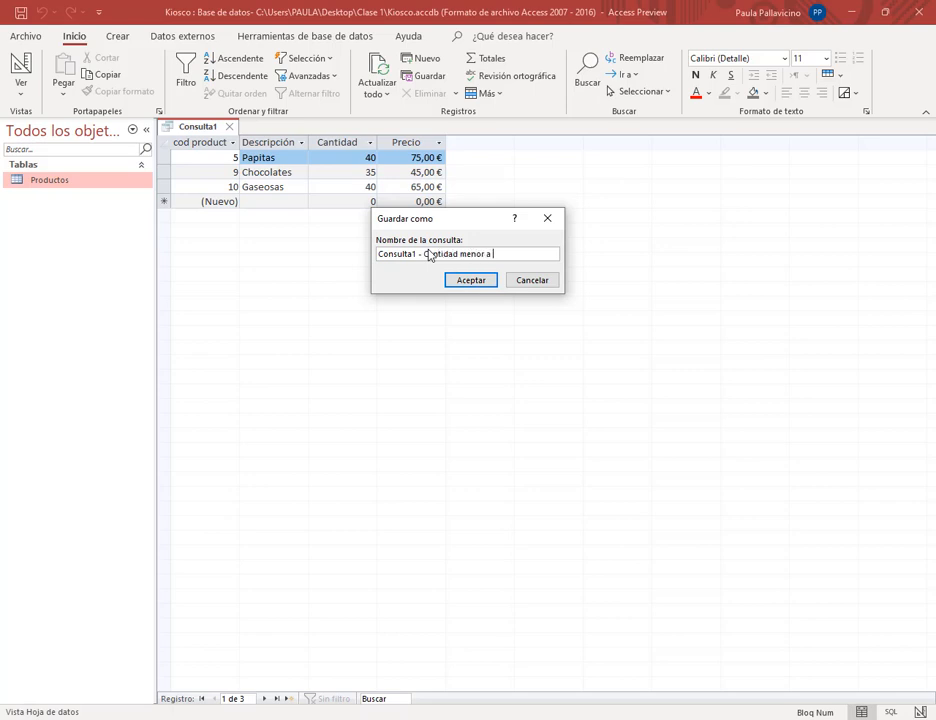
text(- Cantidad menor a 50)
key(Return)
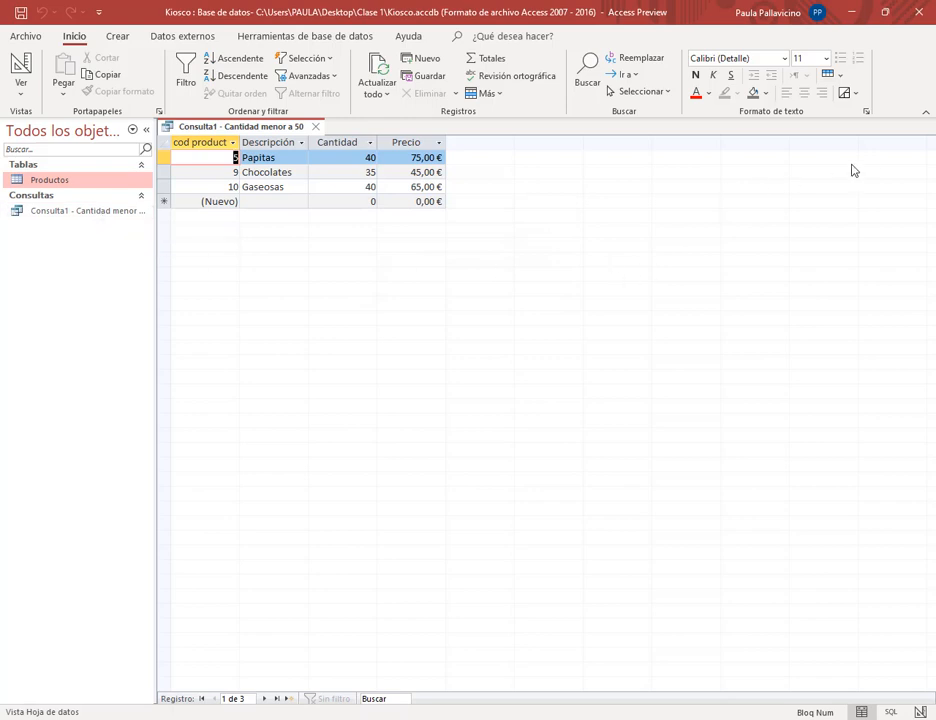
Step: Close the saved query, reopen it to view its records, and close it again
click(315, 126)
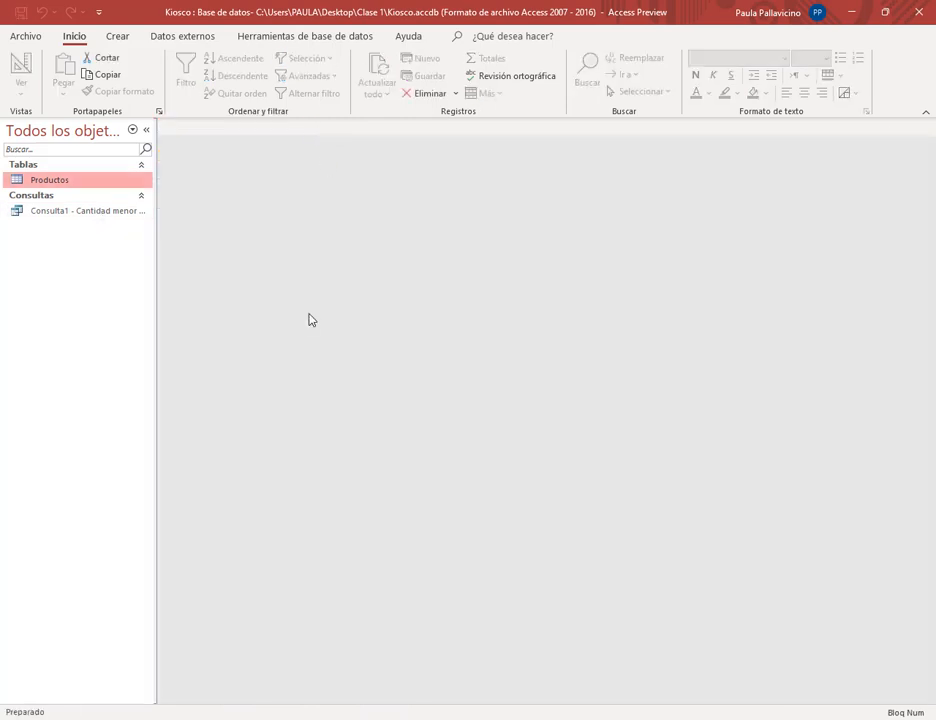
double_click(108, 214)
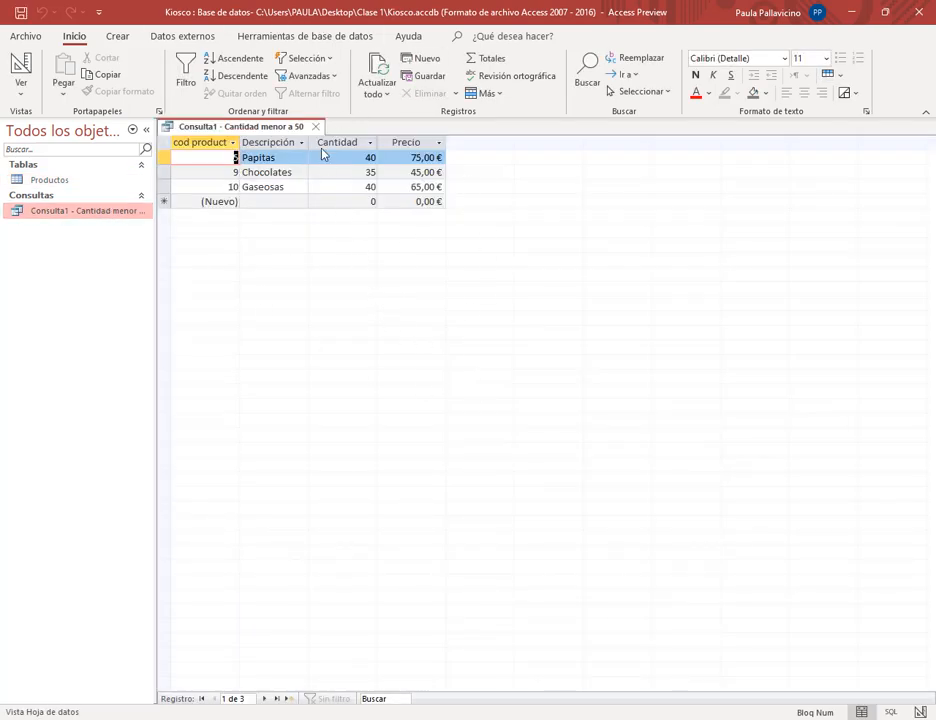
click(315, 127)
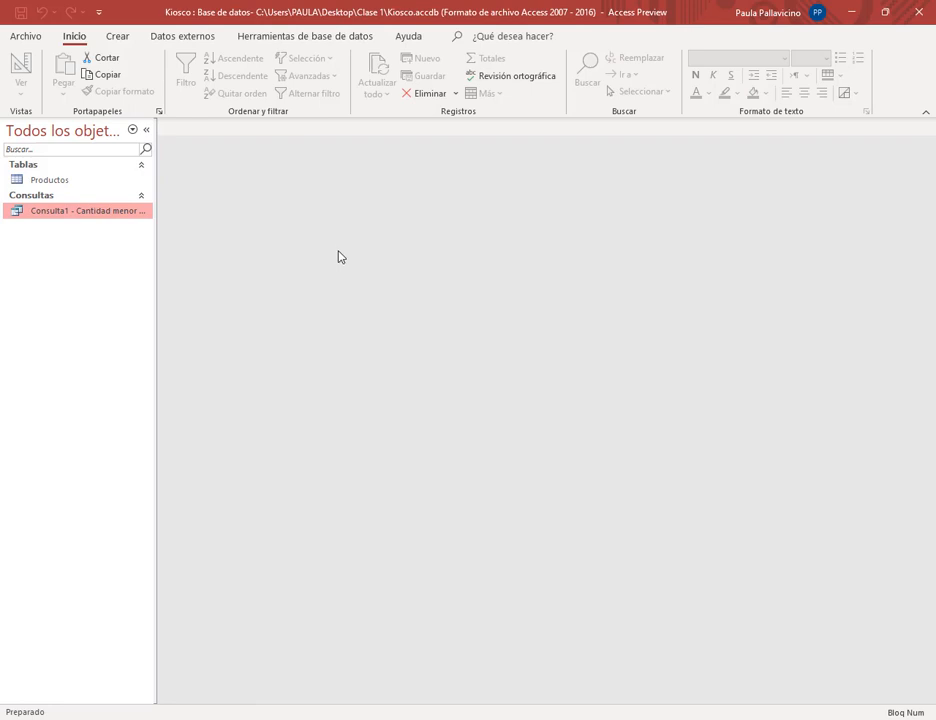
Step: Open the saved query directly in Design view to check its setup, and close it
right_click(104, 214)
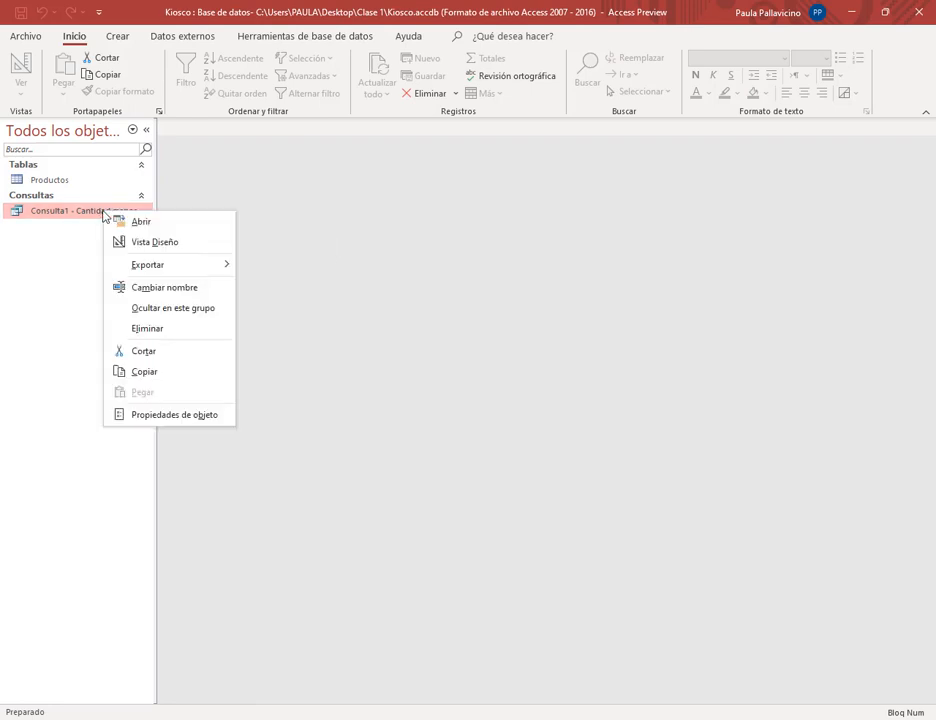
click(150, 242)
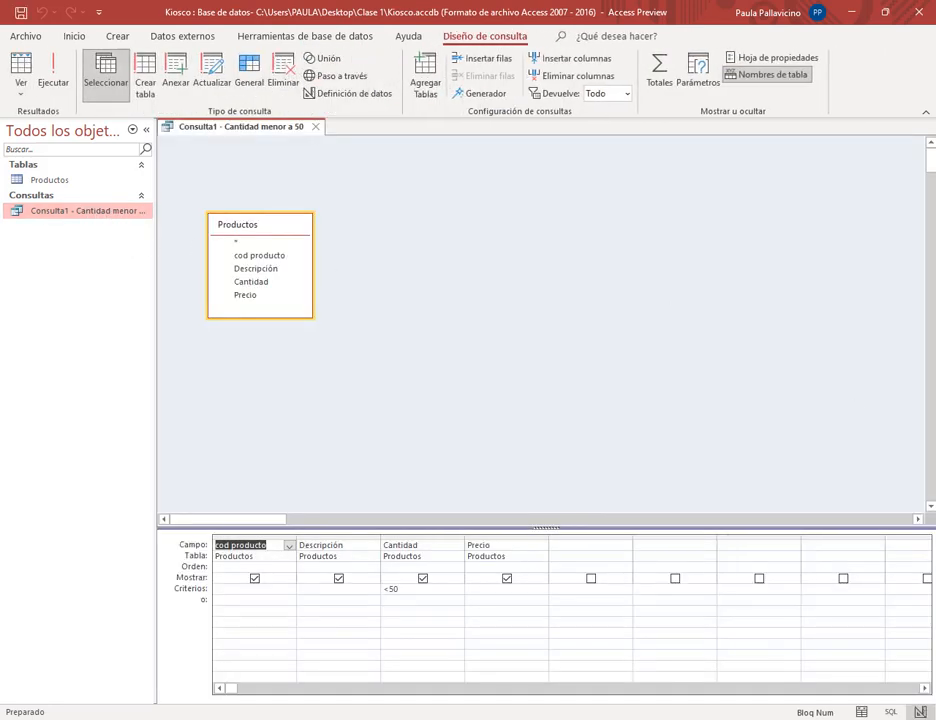
click(315, 128)
Step: Open the saved query's datasheet, switch it to Design view, and close the query
double_click(84, 213)
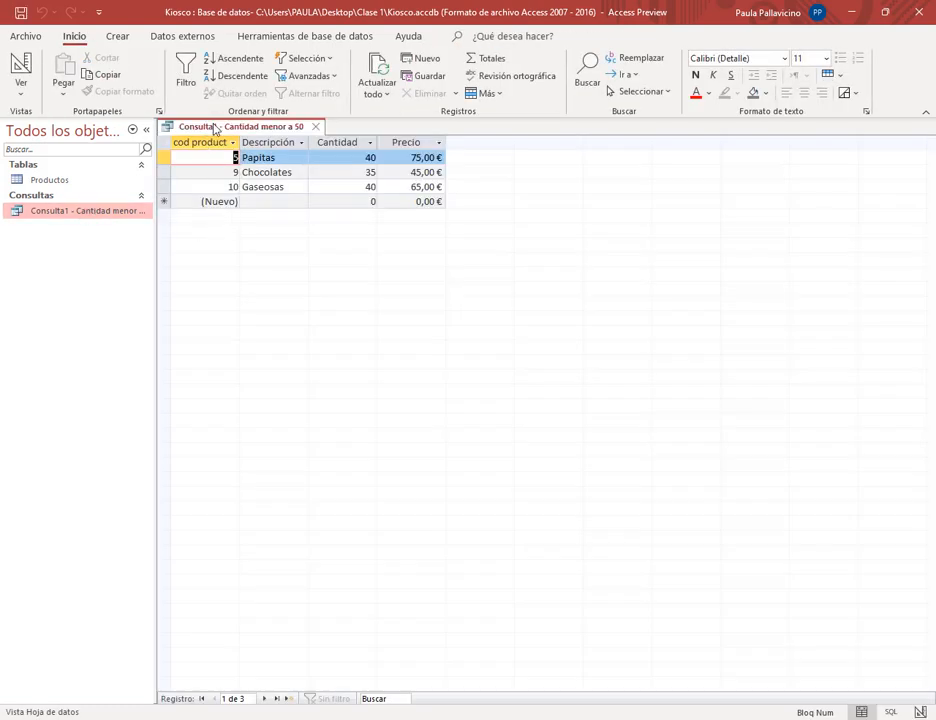
right_click(215, 127)
click(258, 199)
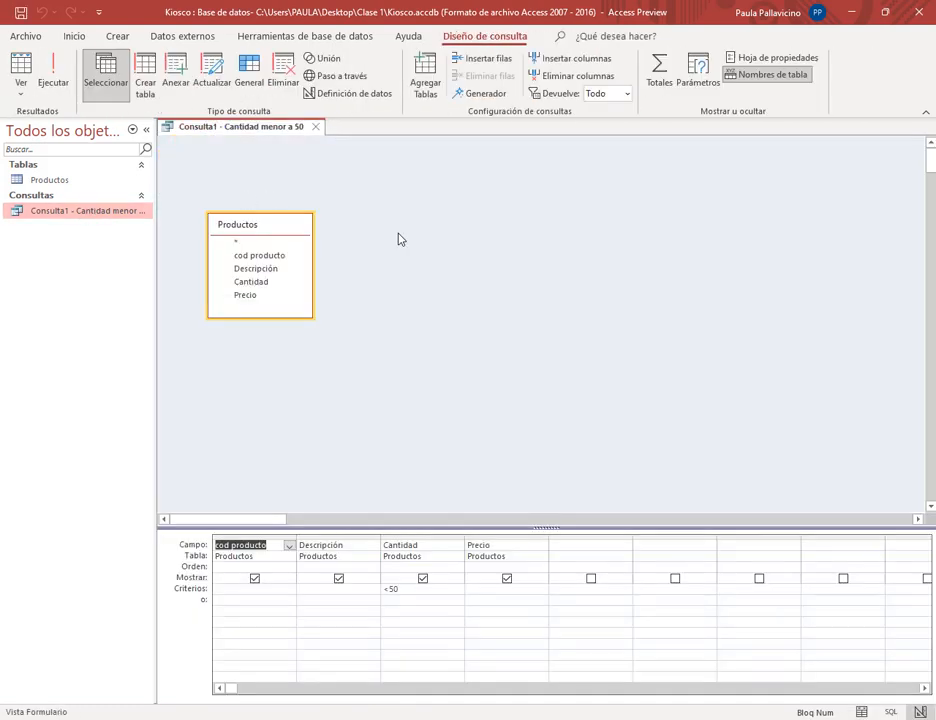
click(315, 127)
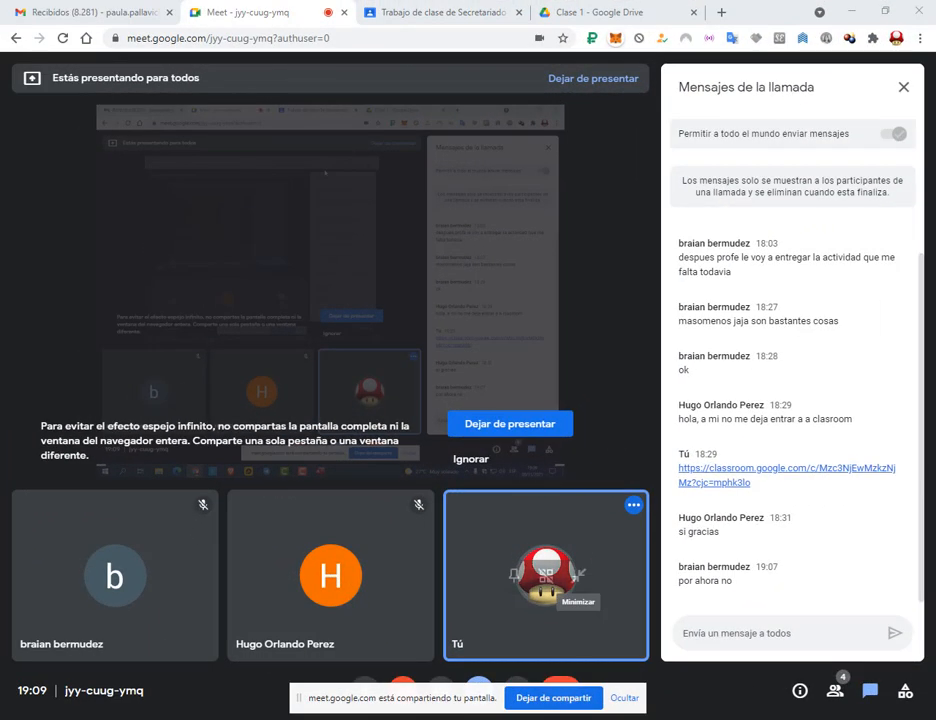
Step: Switch to Google Classroom in the browser, refresh the classwork page, and open Access-Consultas.pdf from the Access Consultas material in Módulo 2
click(625, 698)
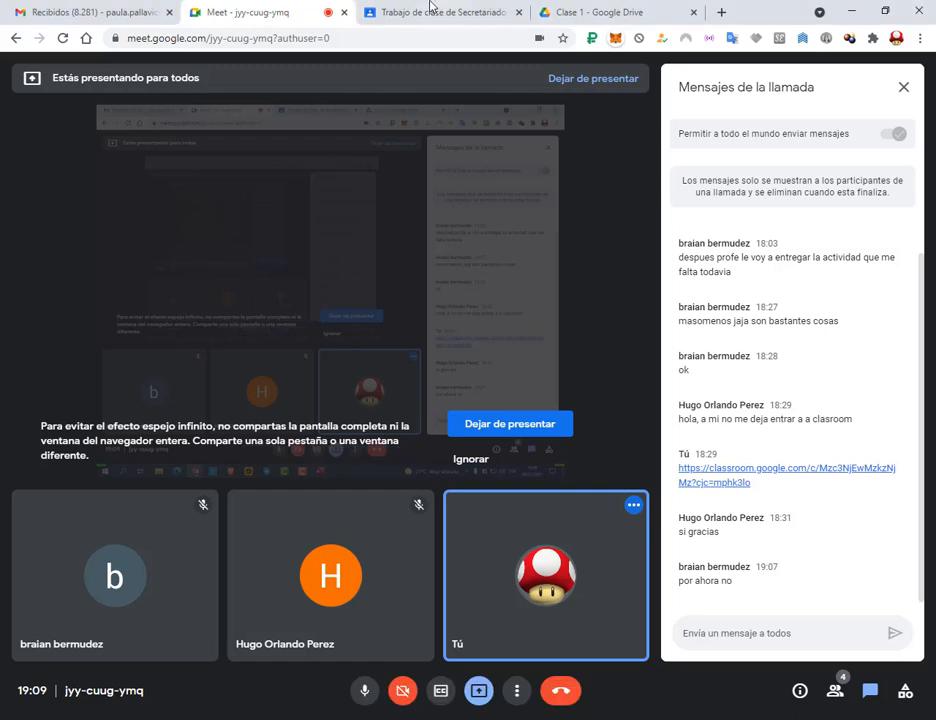
click(433, 10)
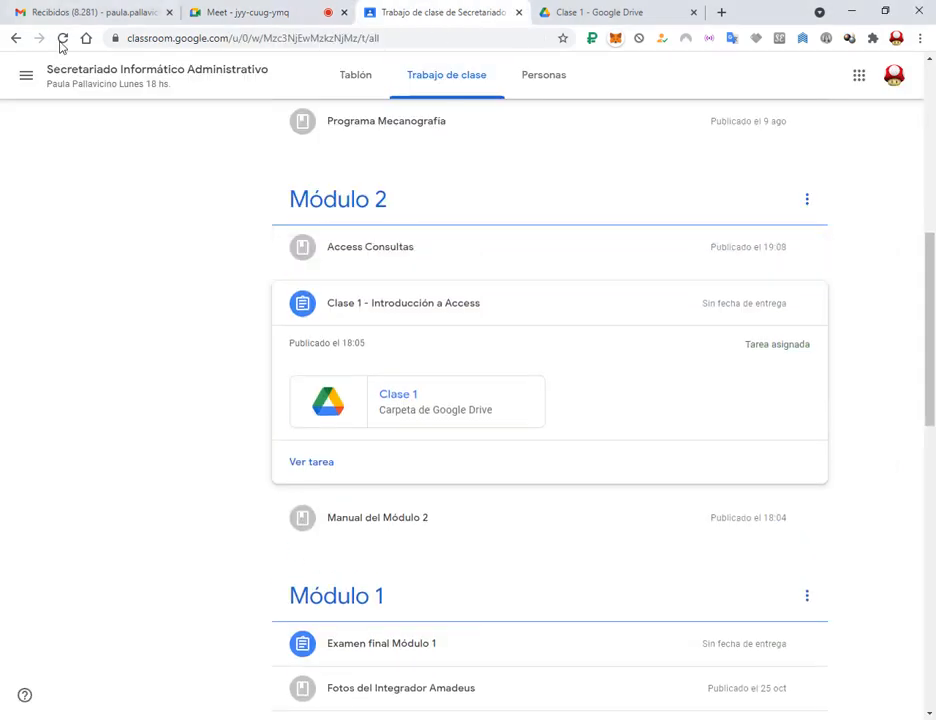
click(62, 38)
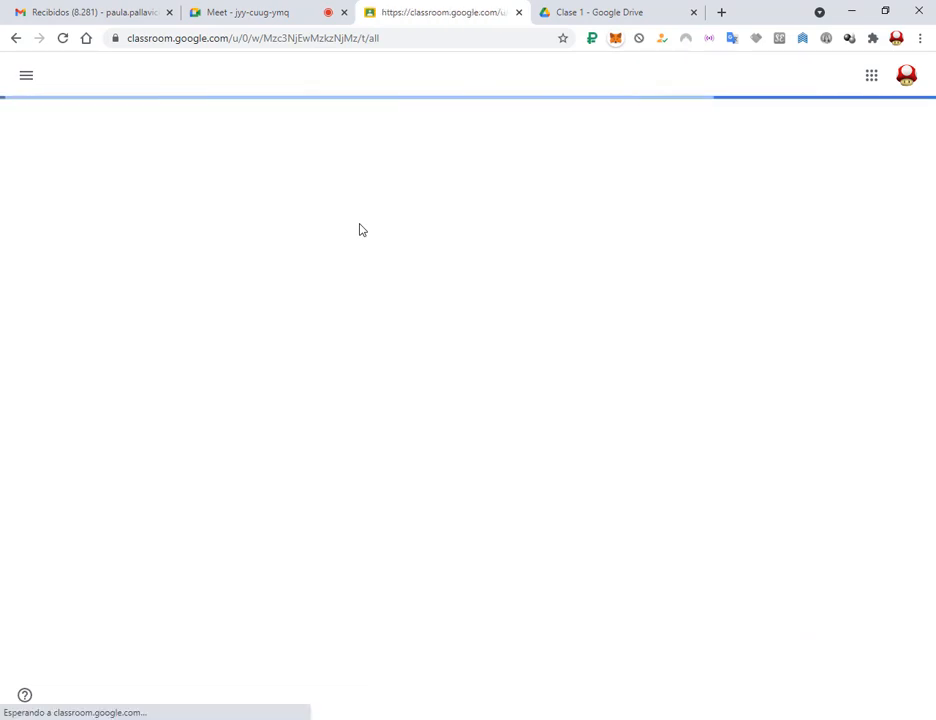
scroll(372, 417, down, 5)
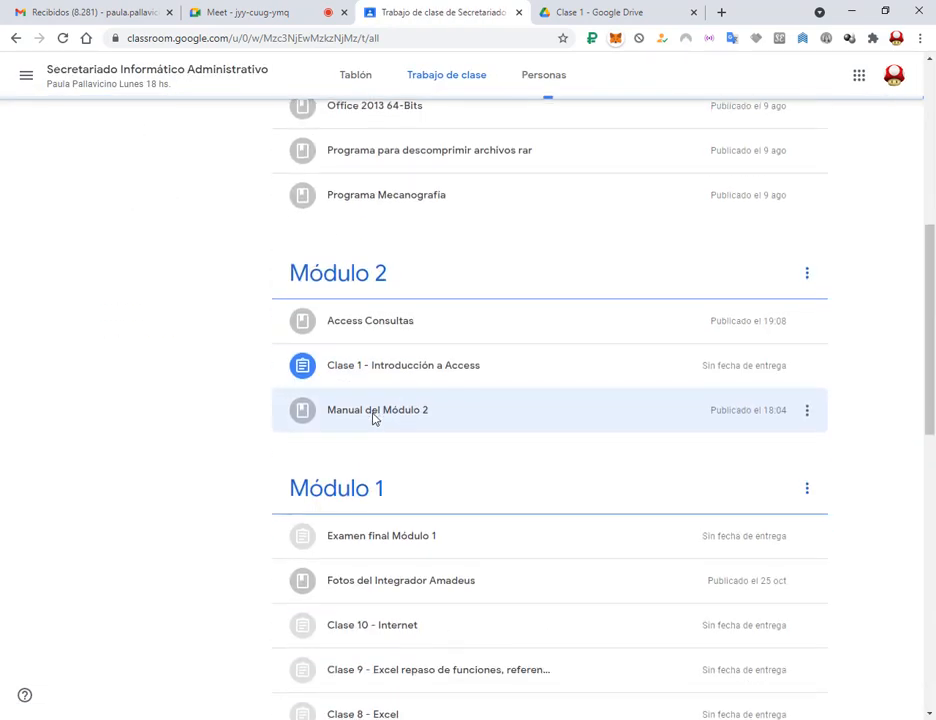
click(371, 326)
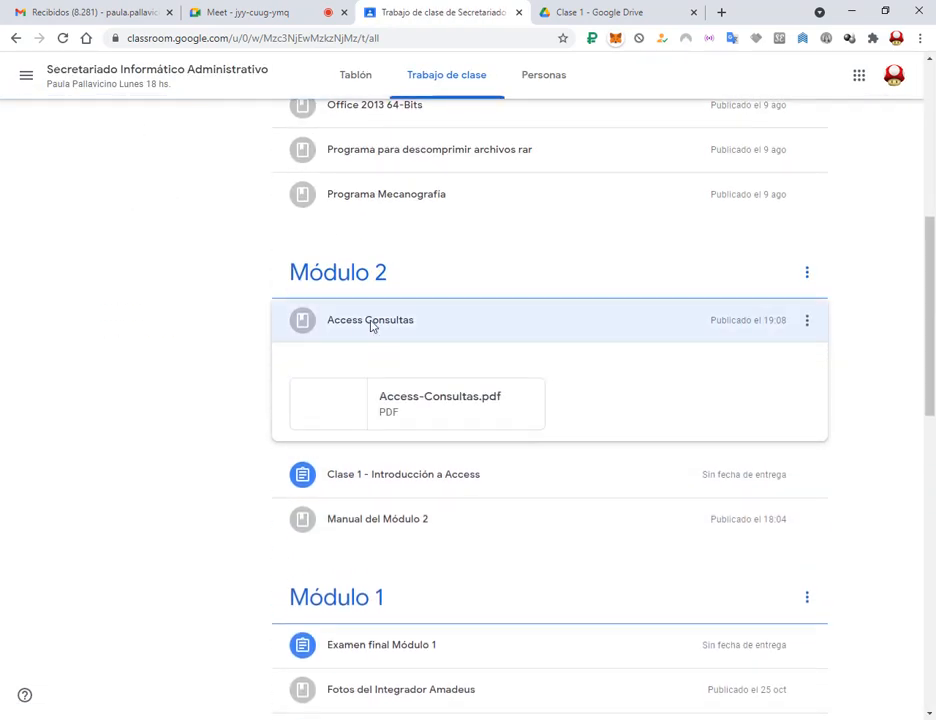
click(428, 409)
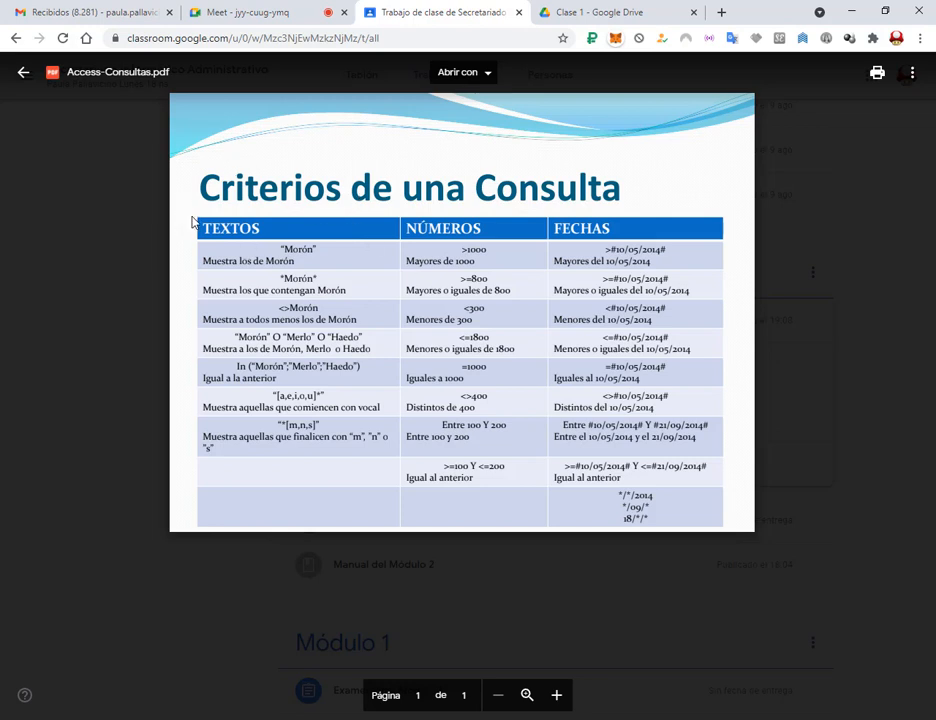
Step: Examine the TEXTOS, NÚMEROS and FECHAS columns of the "Criterios de una Consulta" table in the PDF
mouse_move(193, 222)
mouse_down()
mouse_move(393, 393)
mouse_move(395, 462)
mouse_up()
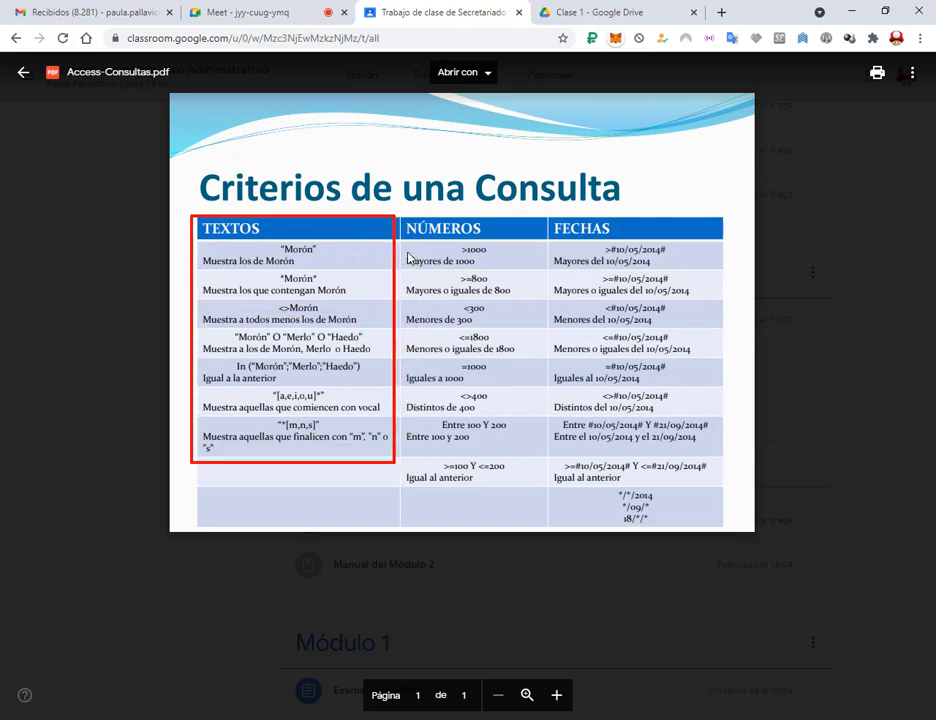
mouse_move(396, 220)
mouse_down()
mouse_move(560, 496)
mouse_move(543, 485)
mouse_up()
drag(548, 222, 724, 539)
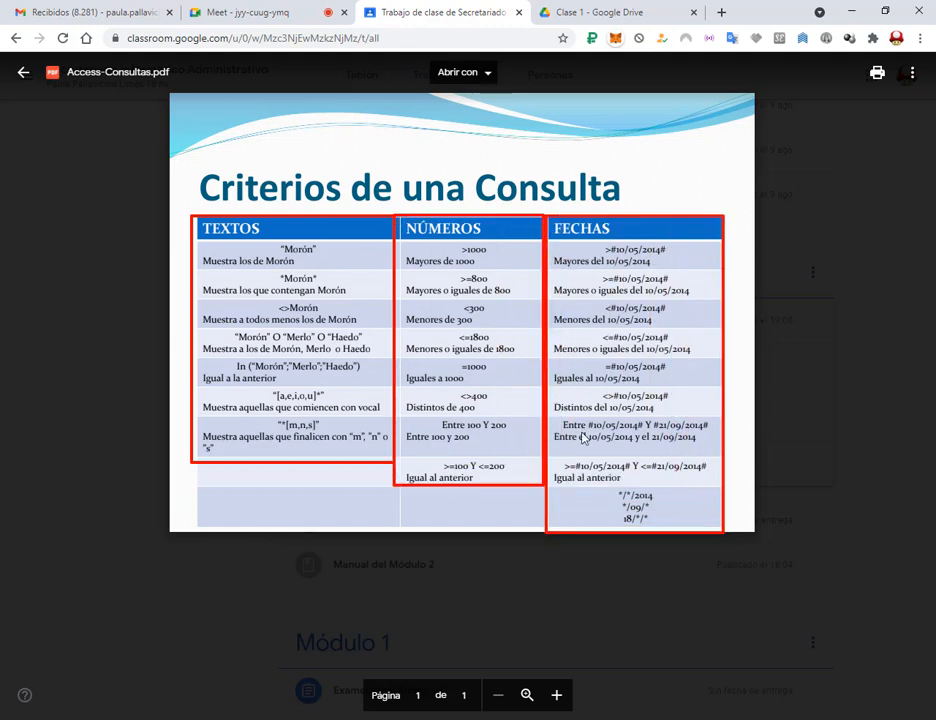
Step: Clear the red outlines from the "Criterios de una Consulta" table and enlarge the browser page to 125 %
key(Escape)
key(ctrl+plus)
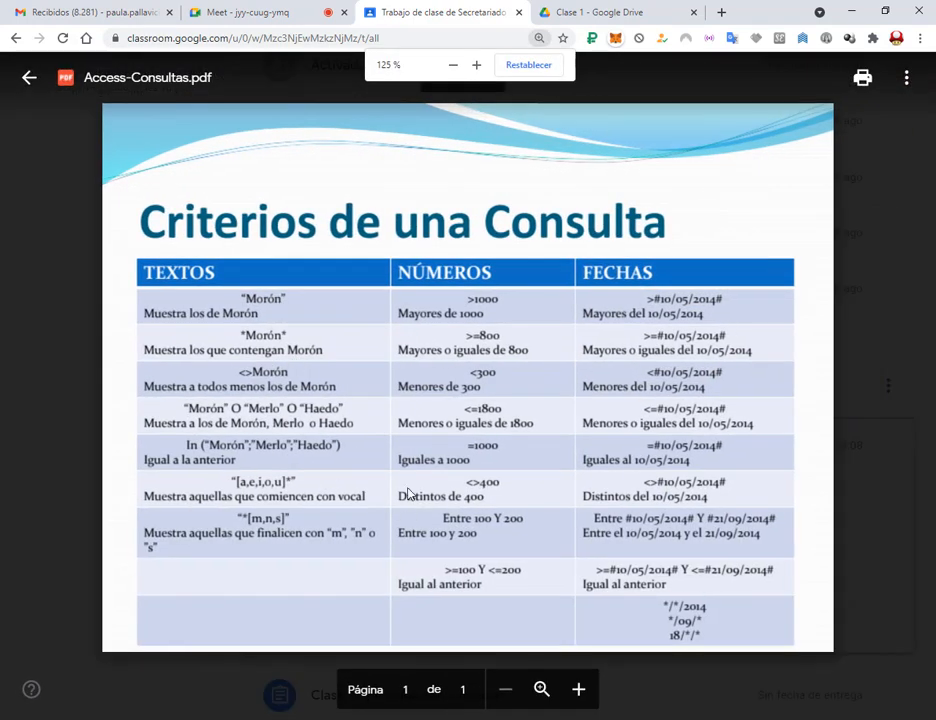
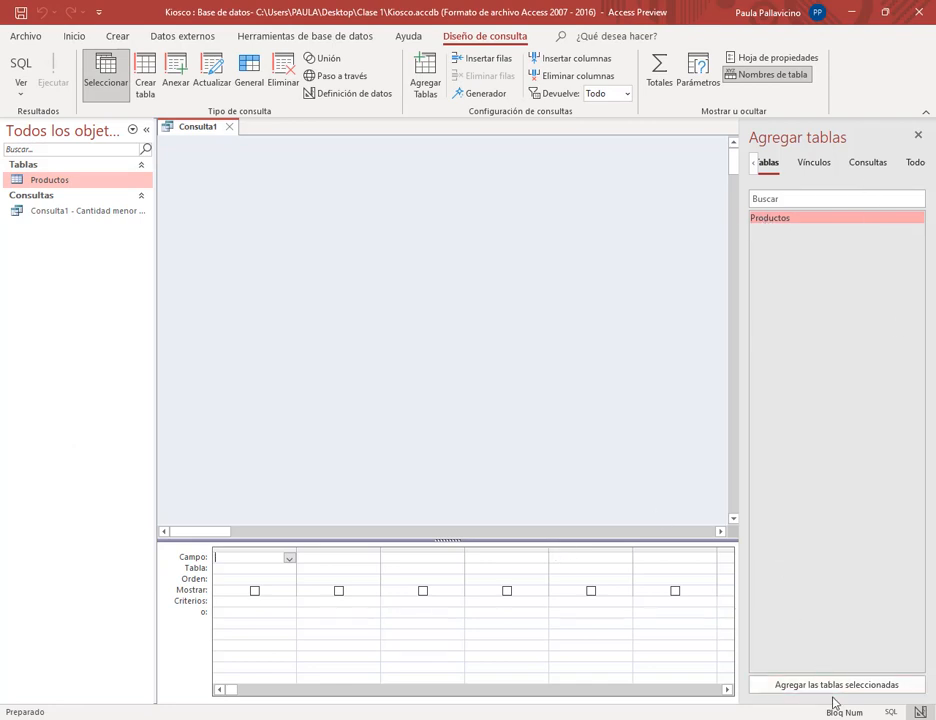
Step: Switch to Access, add the Productos table to the new query, and place all four of its fields in the design grid
click(836, 684)
click(919, 137)
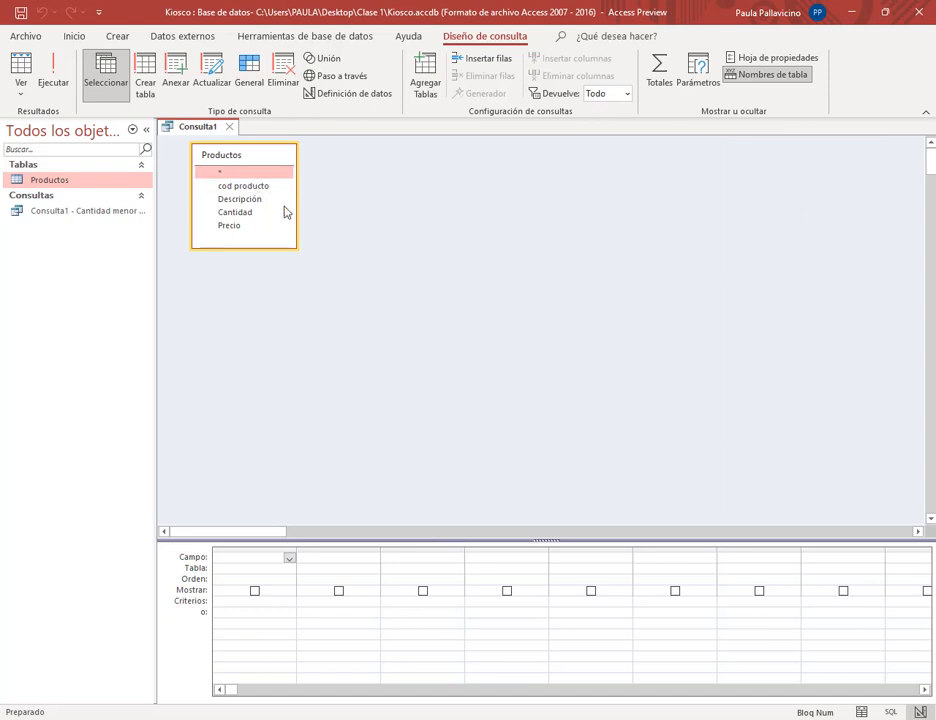
double_click(240, 158)
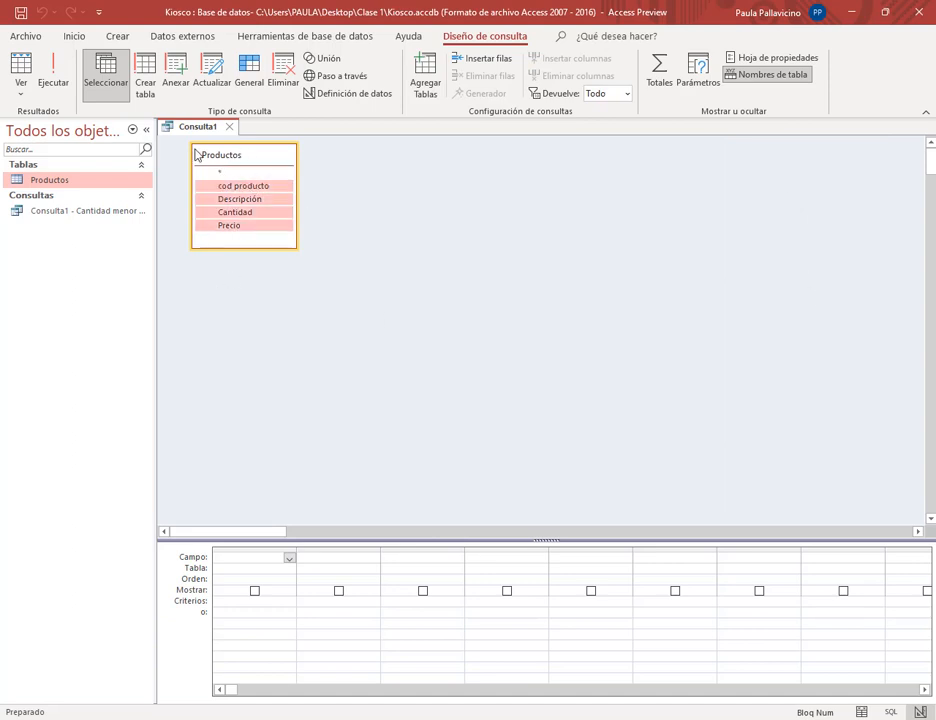
drag(245, 190, 265, 562)
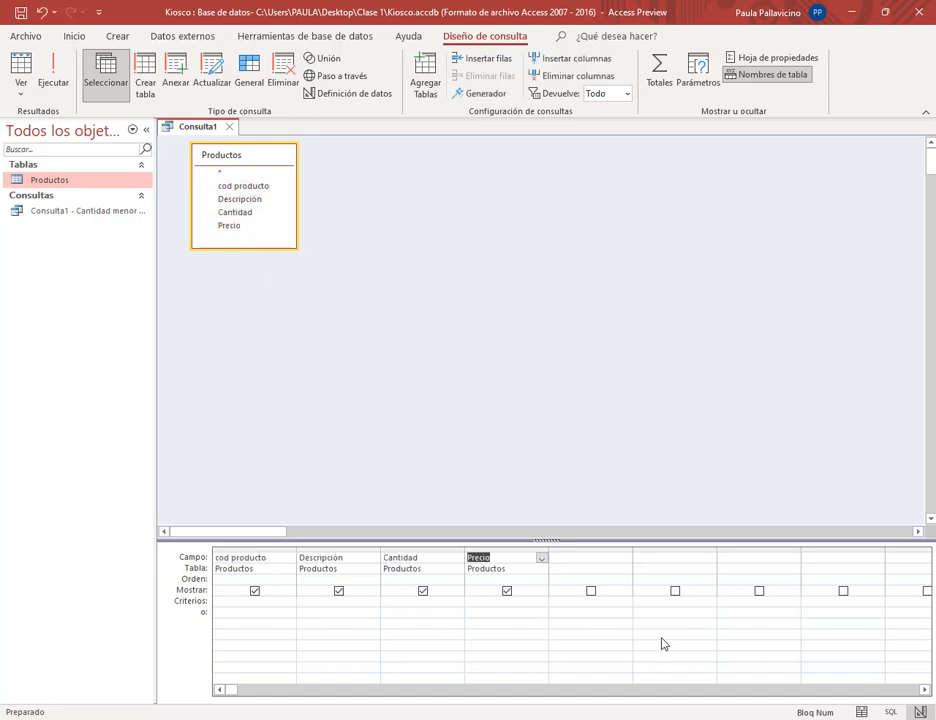
Step: Enlarge the design grid, set the Precio criterion to Entre 20 Y 50, and run the query
click(478, 601)
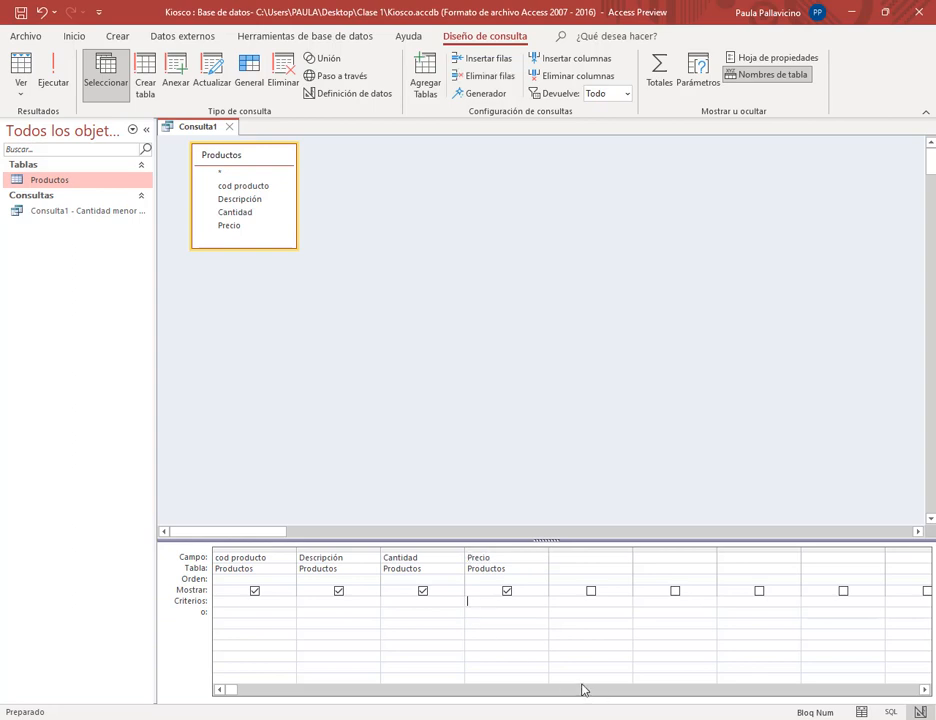
drag(537, 545, 543, 470)
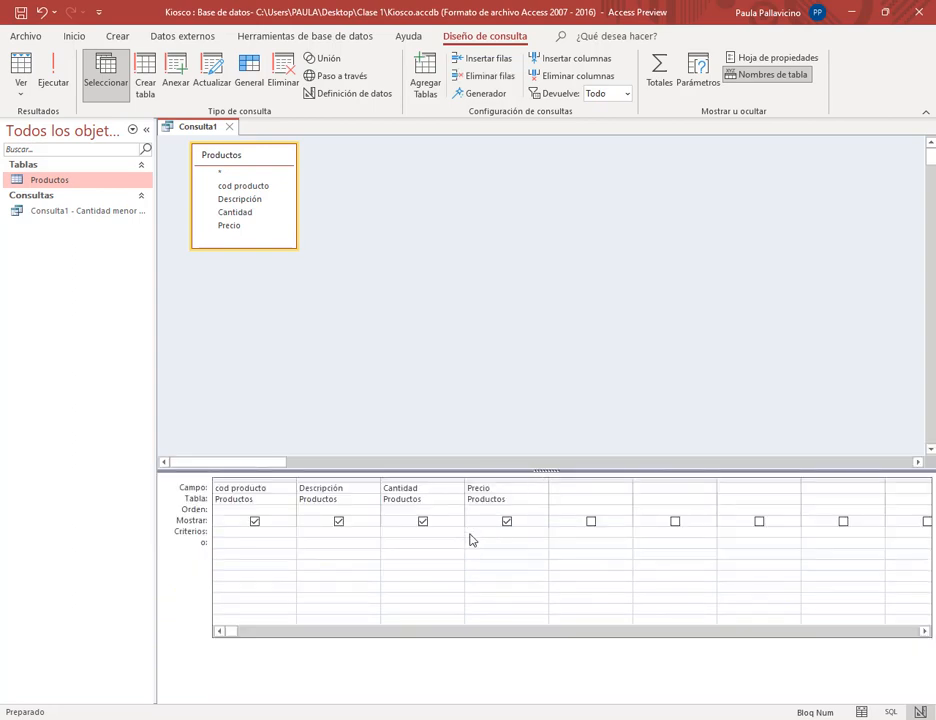
text(ntre 20 Y 50)
click(63, 83)
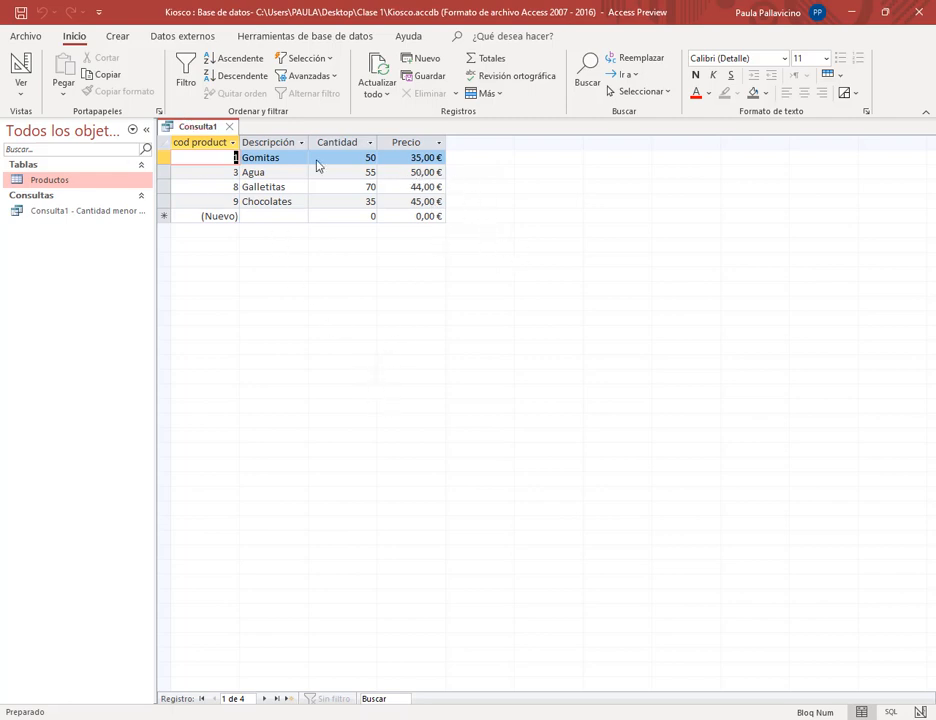
Step: Return to Design view, replace the Precio criterion with the equivalent >=20 Y <=50, and run the query
right_click(187, 126)
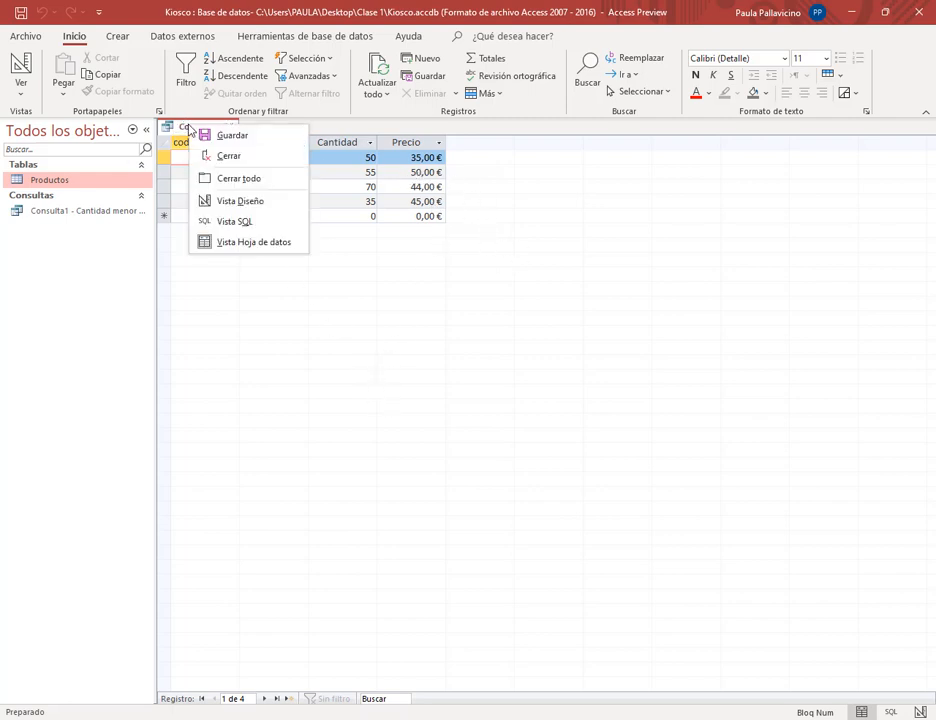
click(211, 207)
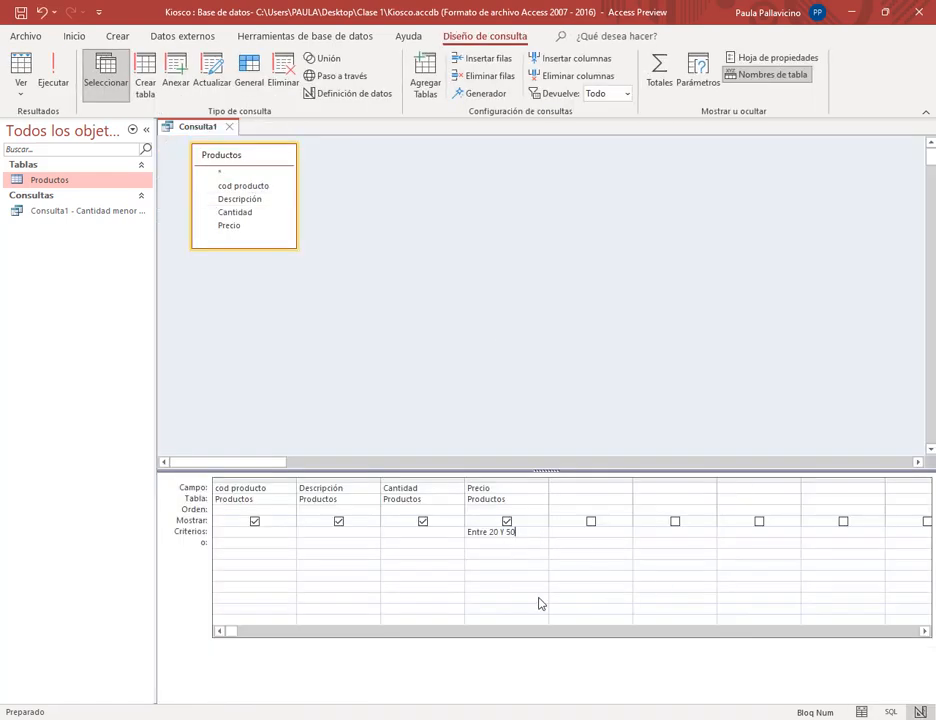
click(465, 532)
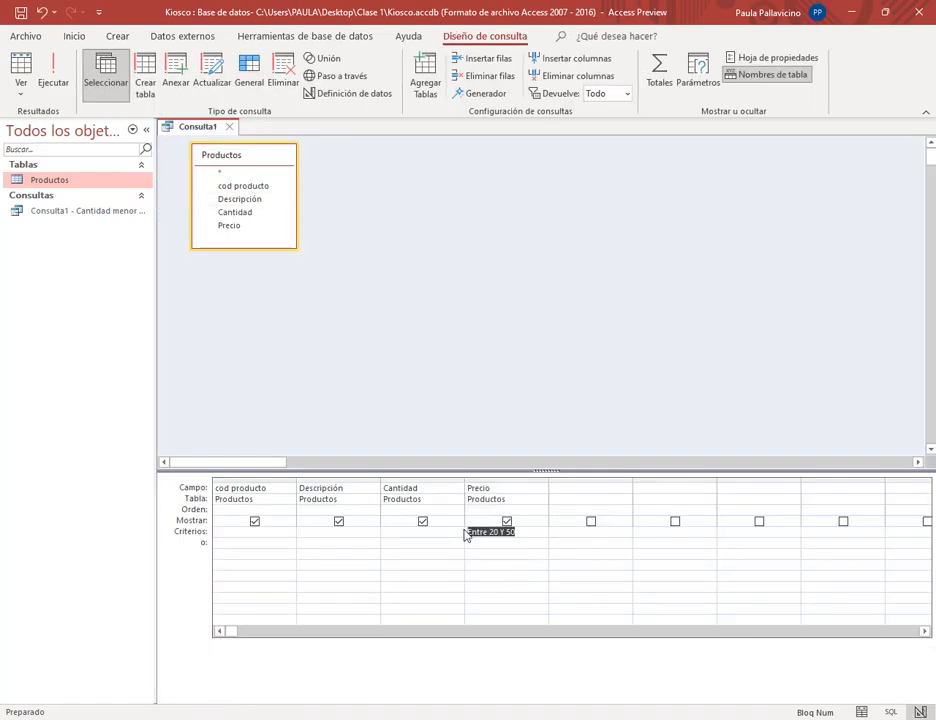
click(527, 538)
drag(527, 538, 466, 541)
text(>)
click(447, 578)
click(52, 78)
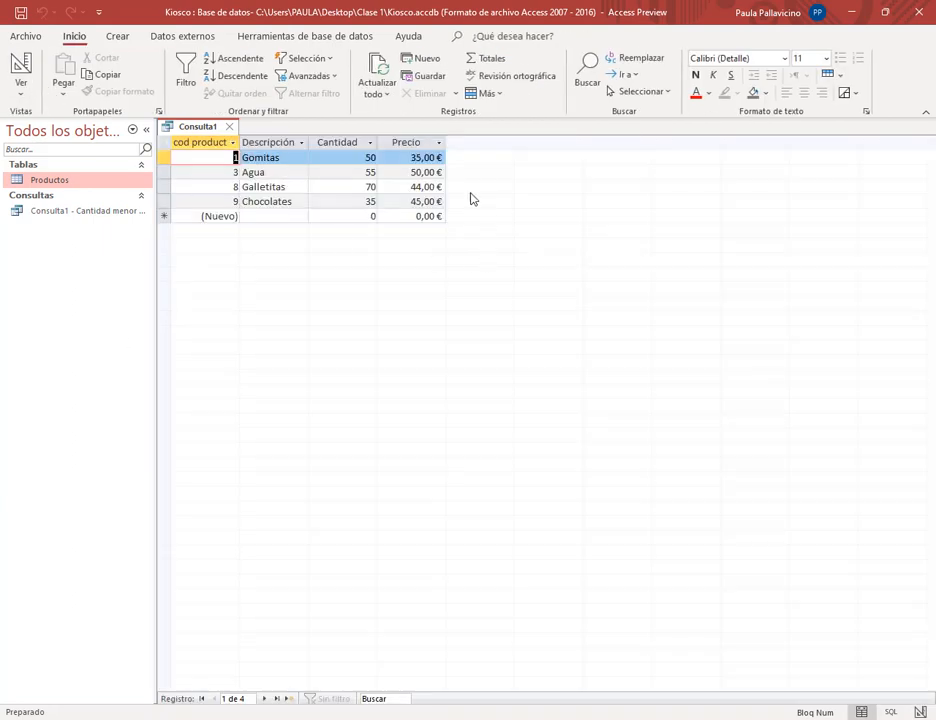
Step: Return the query to Design view and set the Precio criterion to Entre 20 Y 50
click(20, 65)
drag(532, 535, 574, 543)
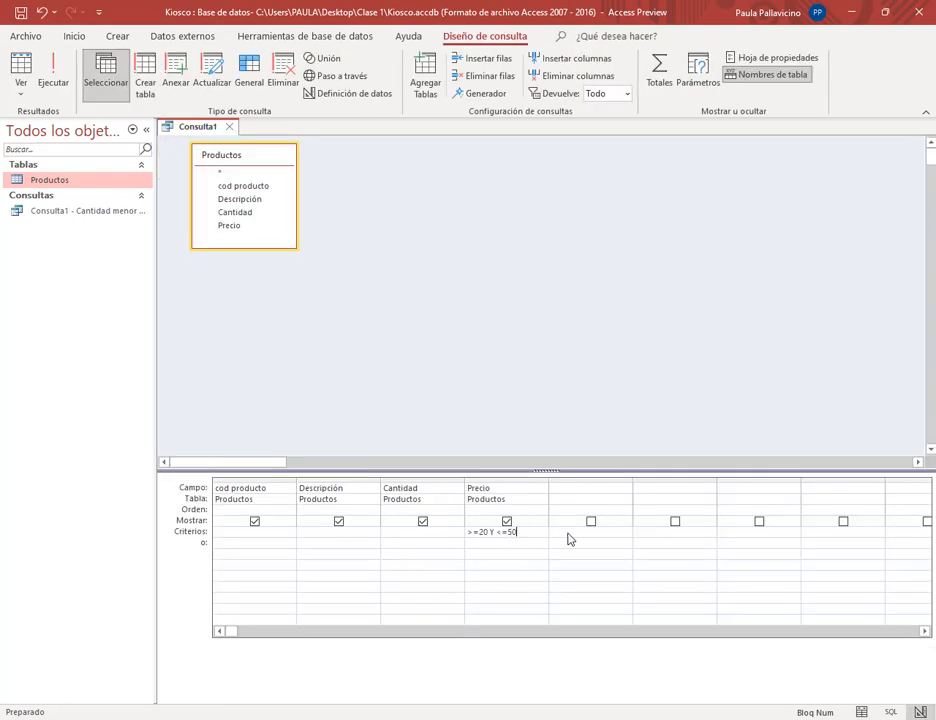
double_click(533, 535)
text(Entre 2)
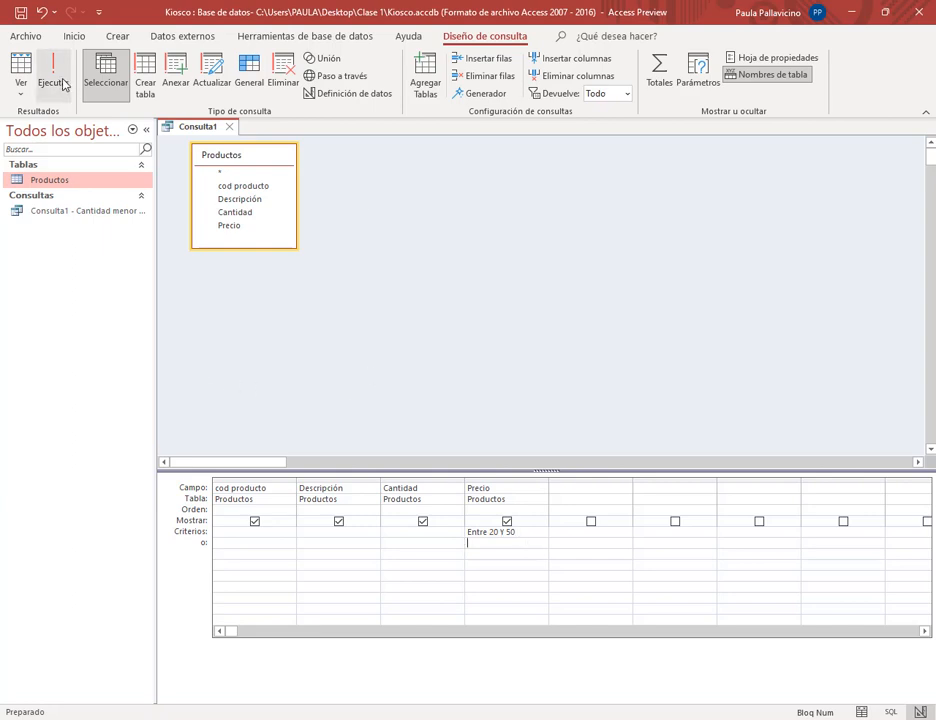
Step: Save the query as "Consulta2 - Precio entre 20 y 50" and close it
click(22, 14)
click(435, 261)
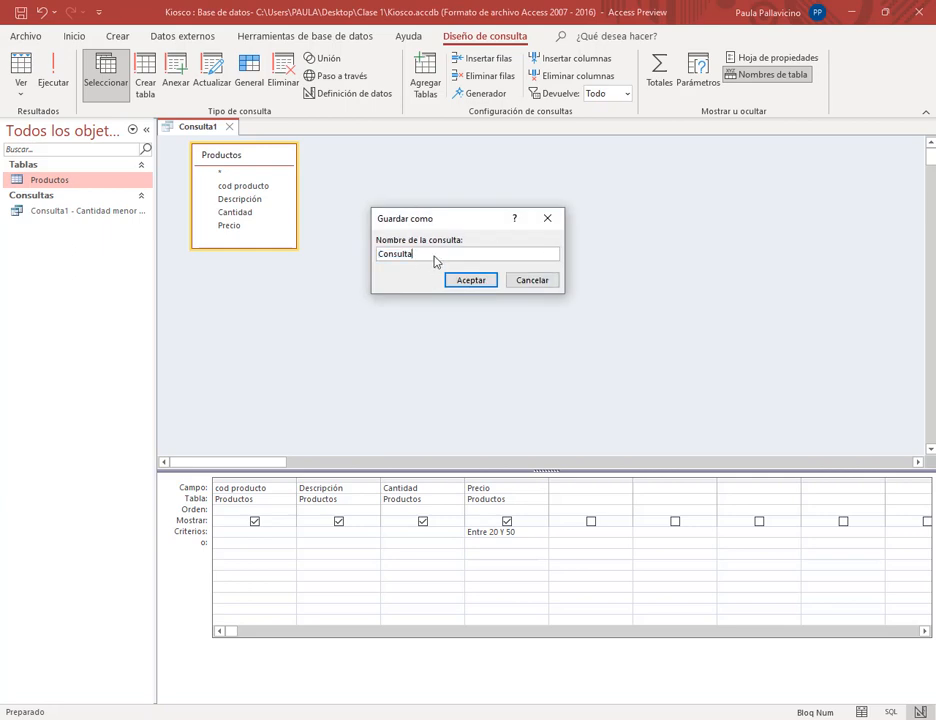
text(2 - Precio entre 20 y 50)
key(Return)
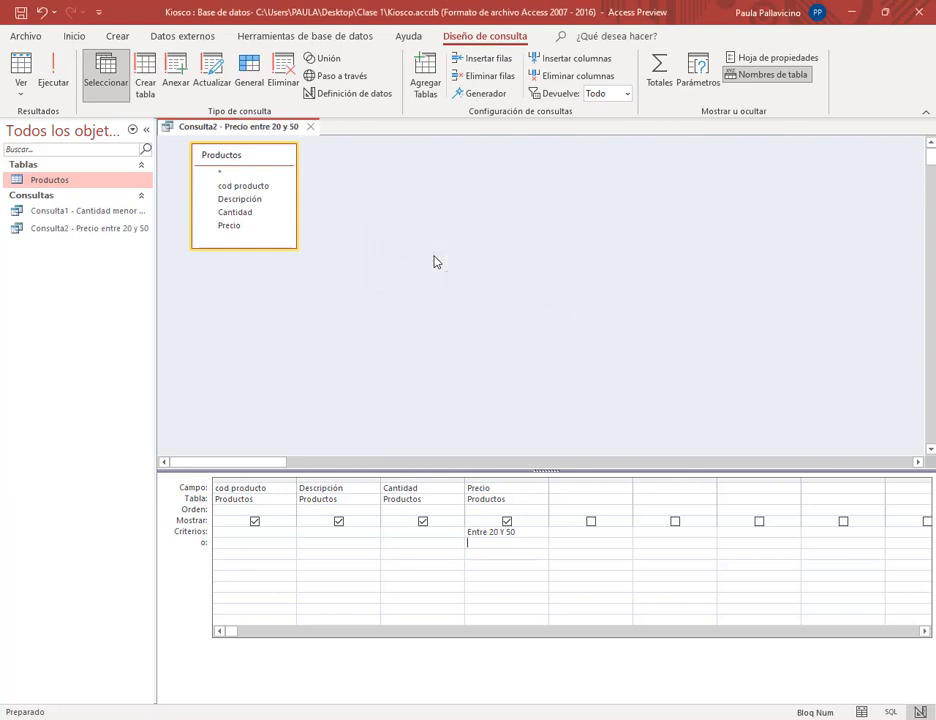
click(310, 127)
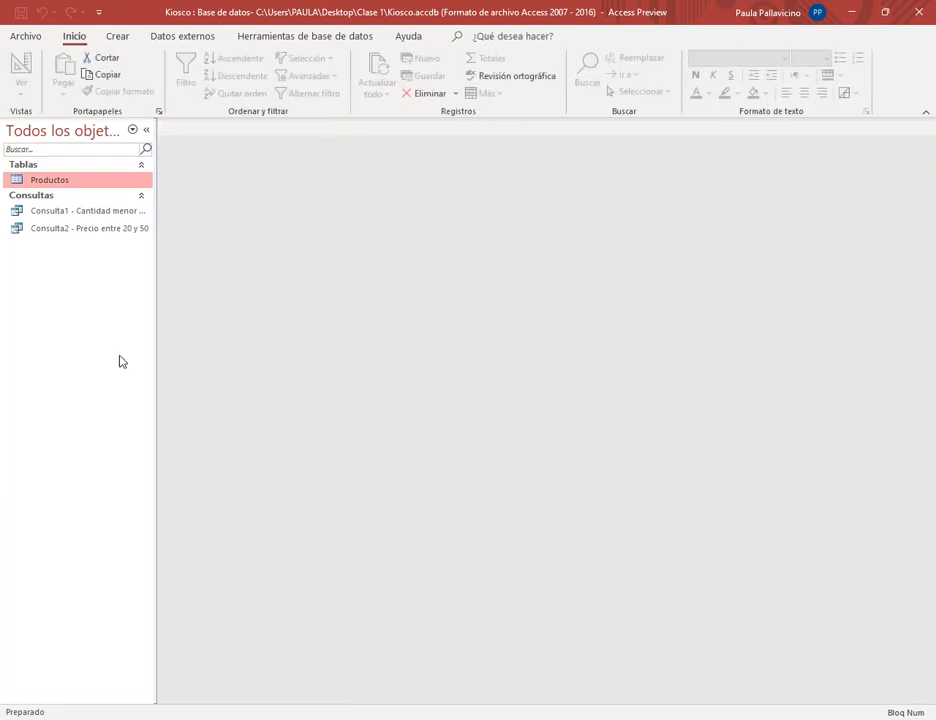
Step: Open the Productos table and view the object list filtered by Tablas, Consultas and Formularios, returning it to Todos los objetos de Access
double_click(50, 184)
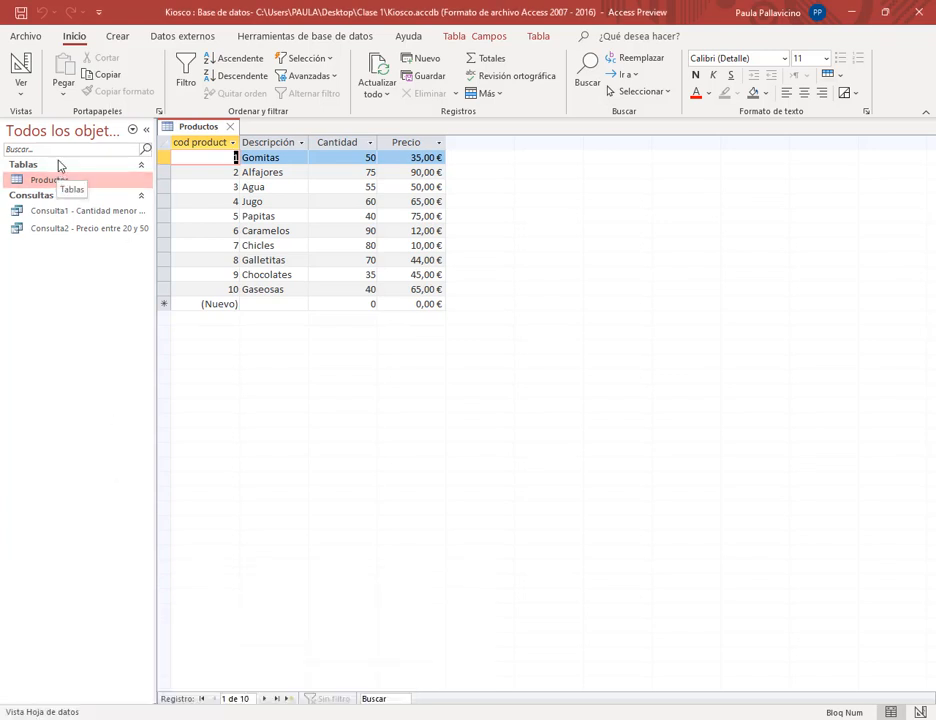
click(132, 131)
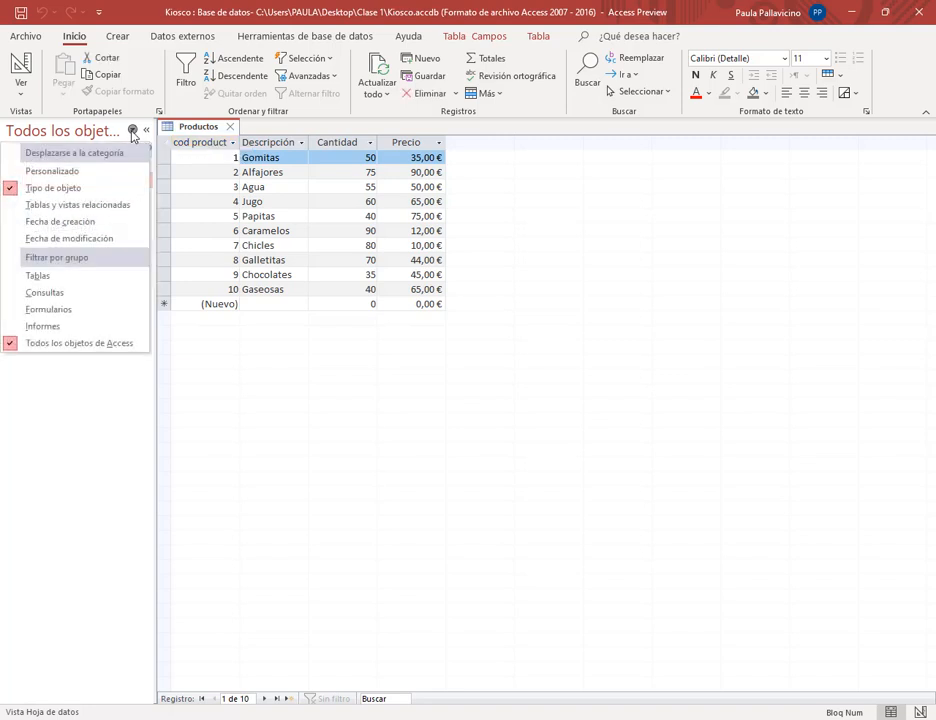
click(74, 275)
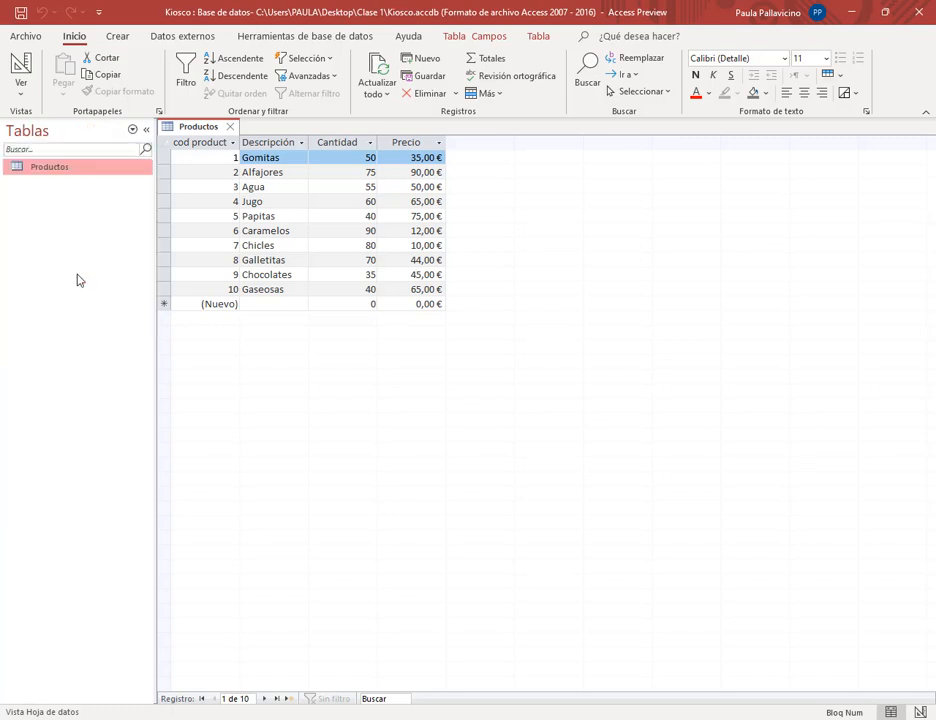
click(132, 129)
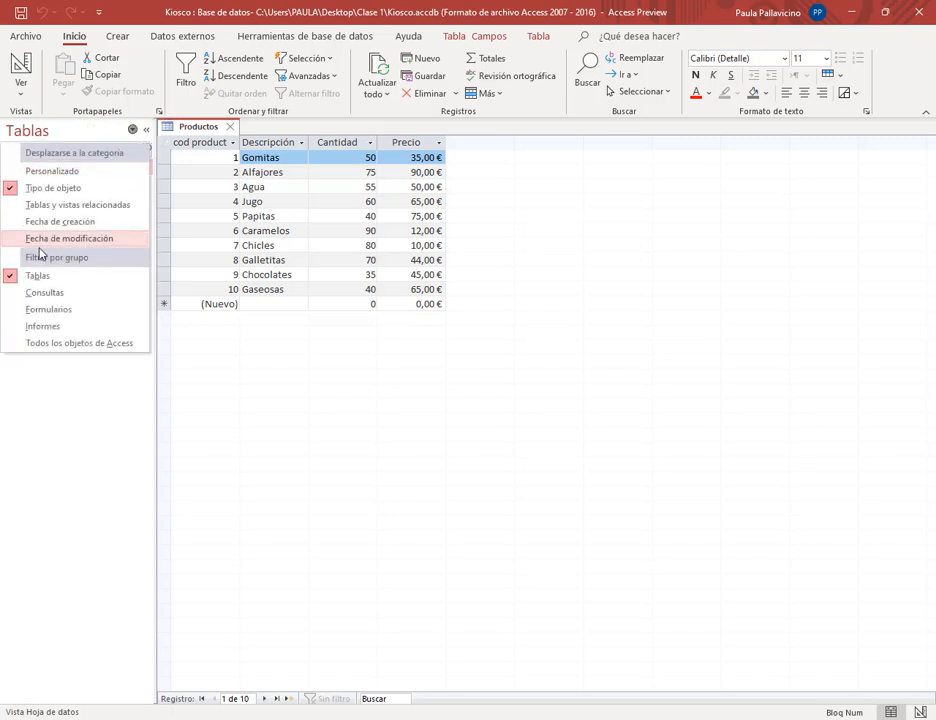
click(52, 292)
click(46, 130)
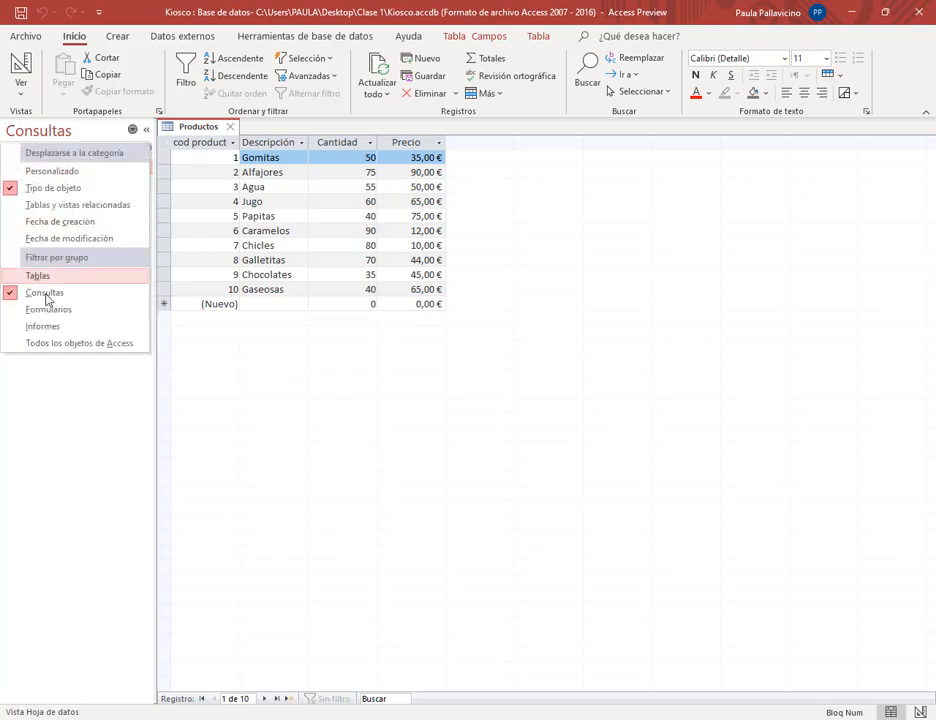
click(40, 310)
click(132, 129)
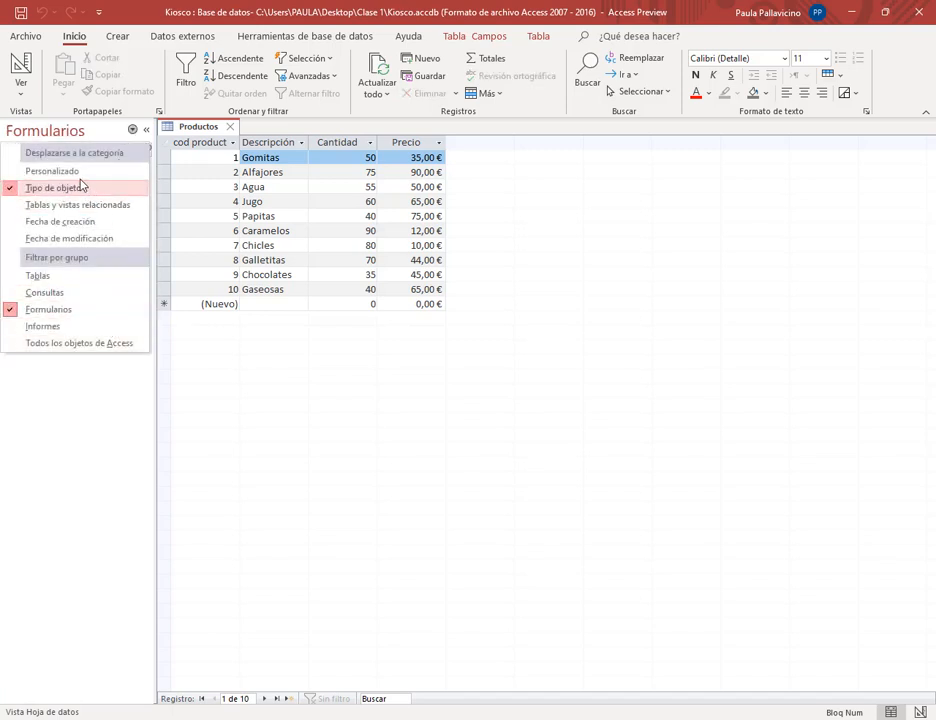
click(80, 345)
click(132, 130)
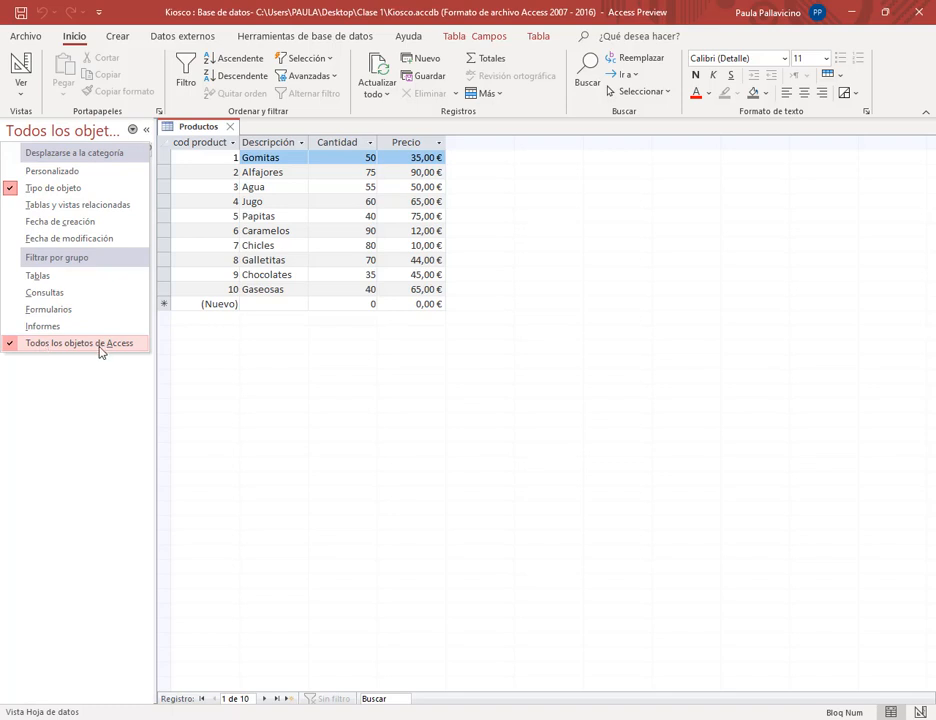
click(58, 193)
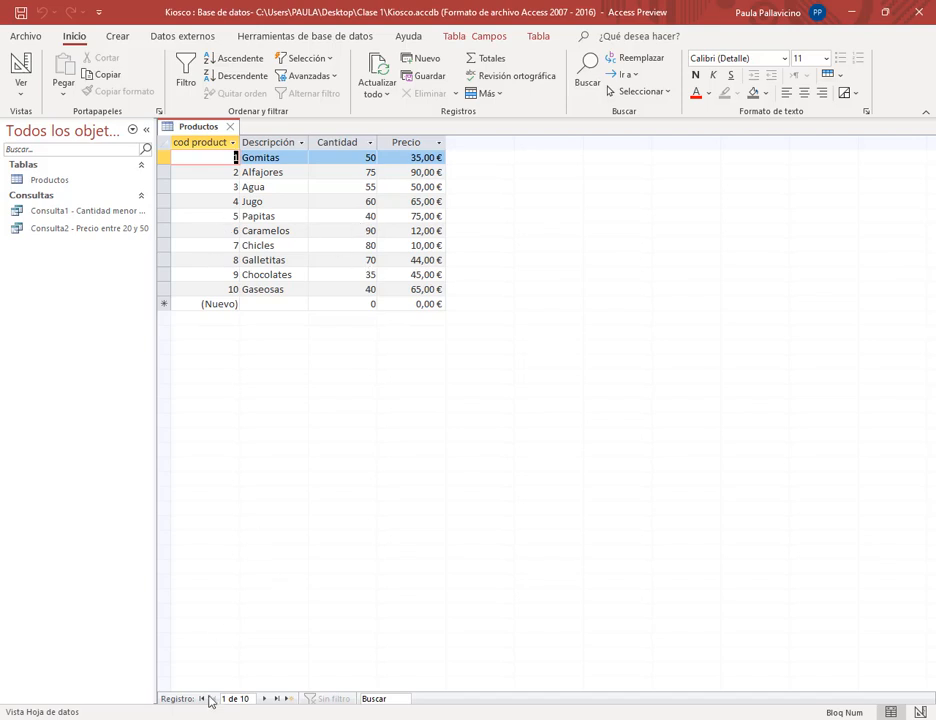
Step: Switch to the browser showing the criteria table in Access-Consultas.pdf
click(132, 674)
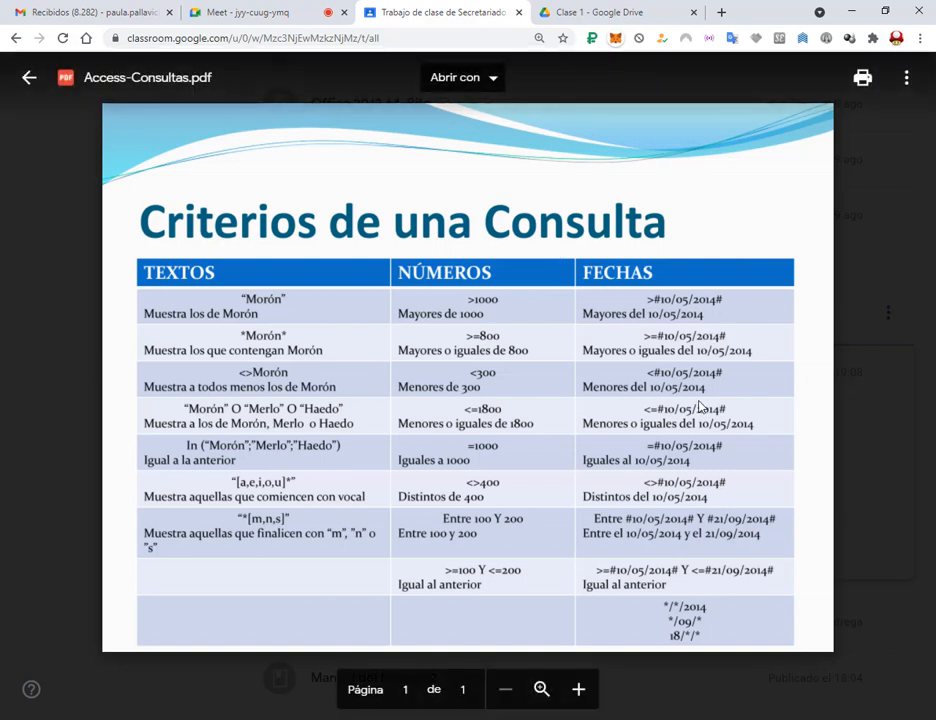
key(ctrl+d)
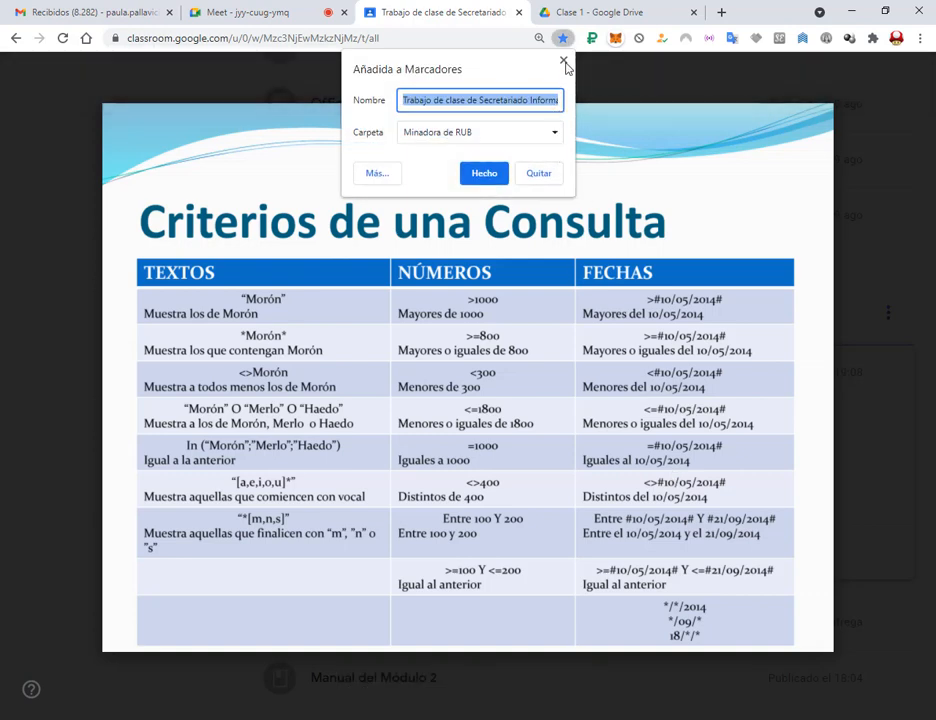
click(563, 62)
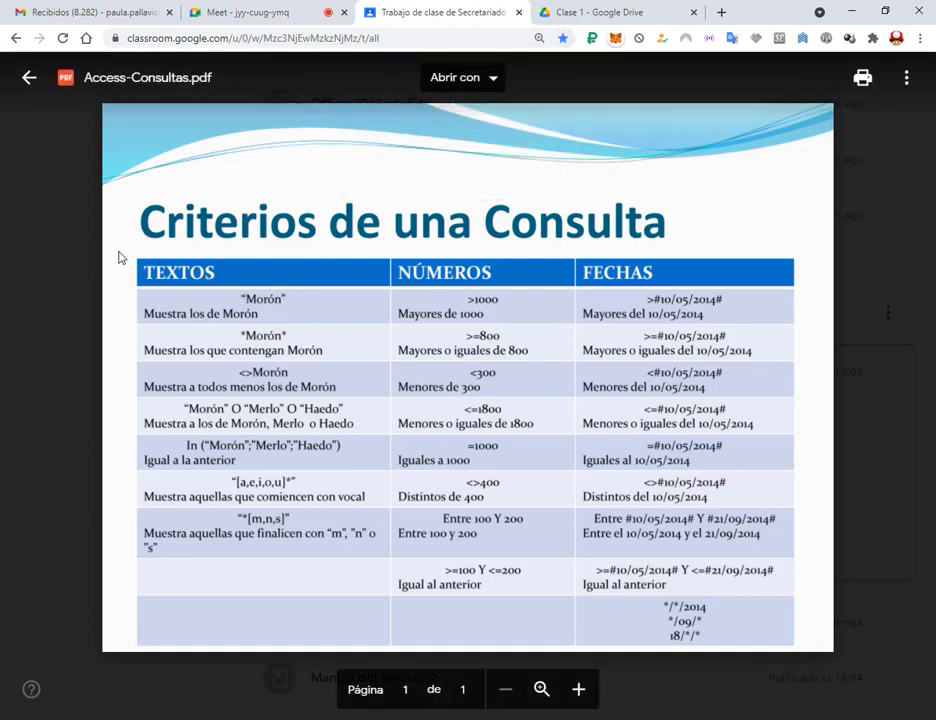
mouse_move(132, 257)
mouse_down()
mouse_move(361, 598)
mouse_move(393, 580)
mouse_up()
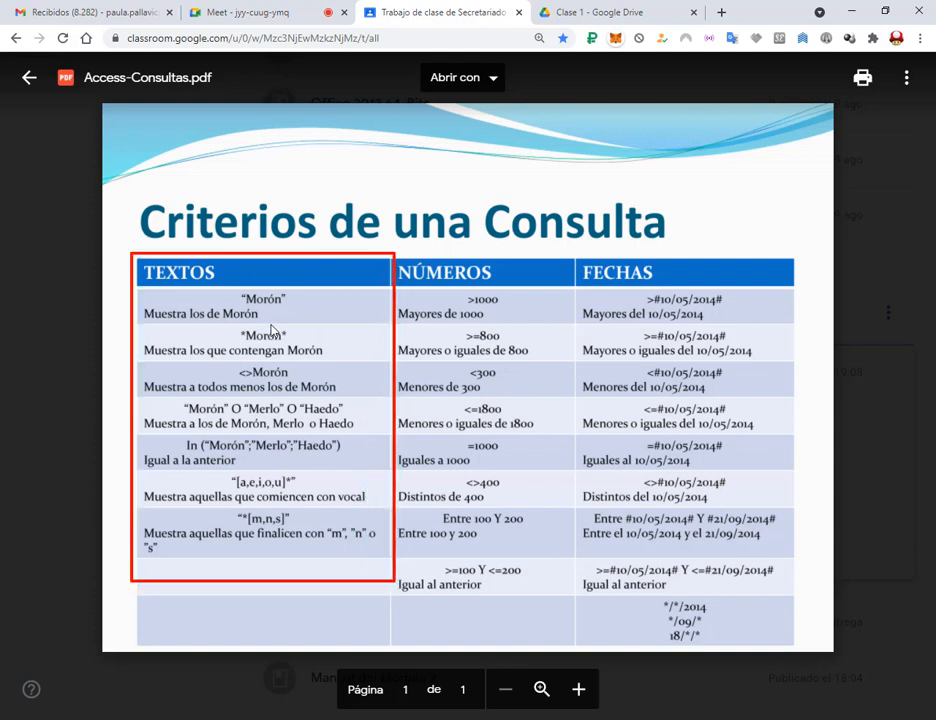
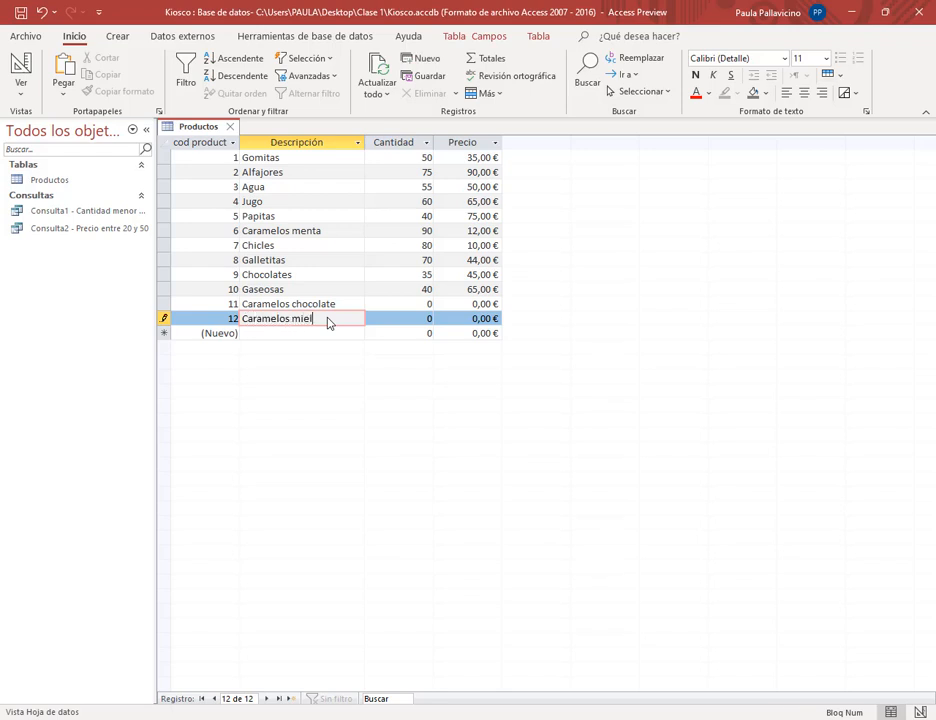
Step: Add the products Caramelos miel and Caramelos de super menta to the Productos table and widen the Descripción column to fit
text(amelos miel)
click(336, 333)
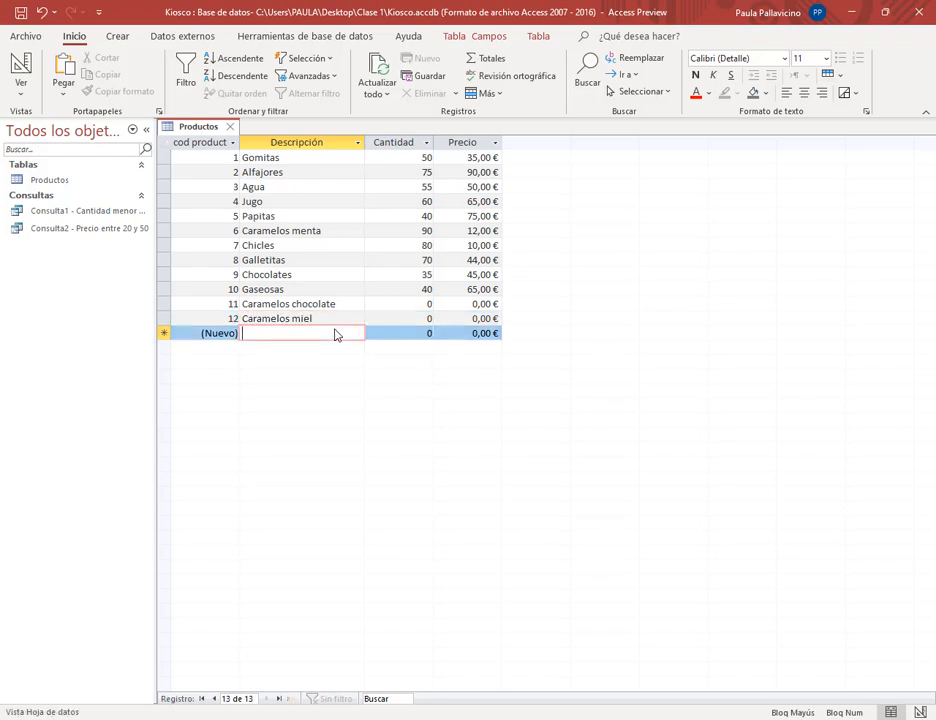
text(Caramelos de super menta)
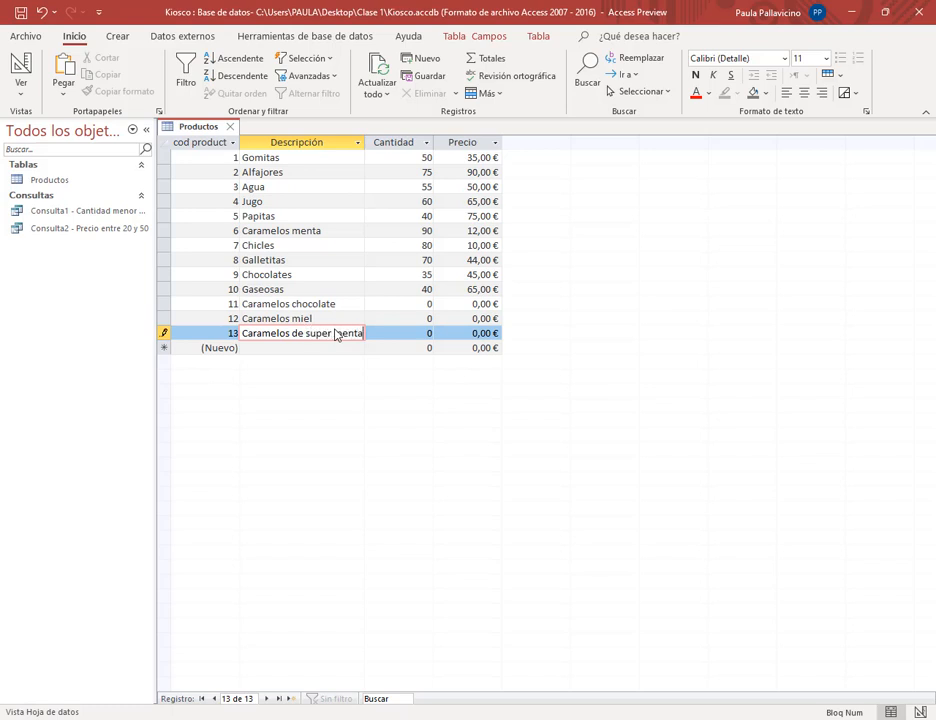
click(352, 347)
drag(365, 143, 393, 150)
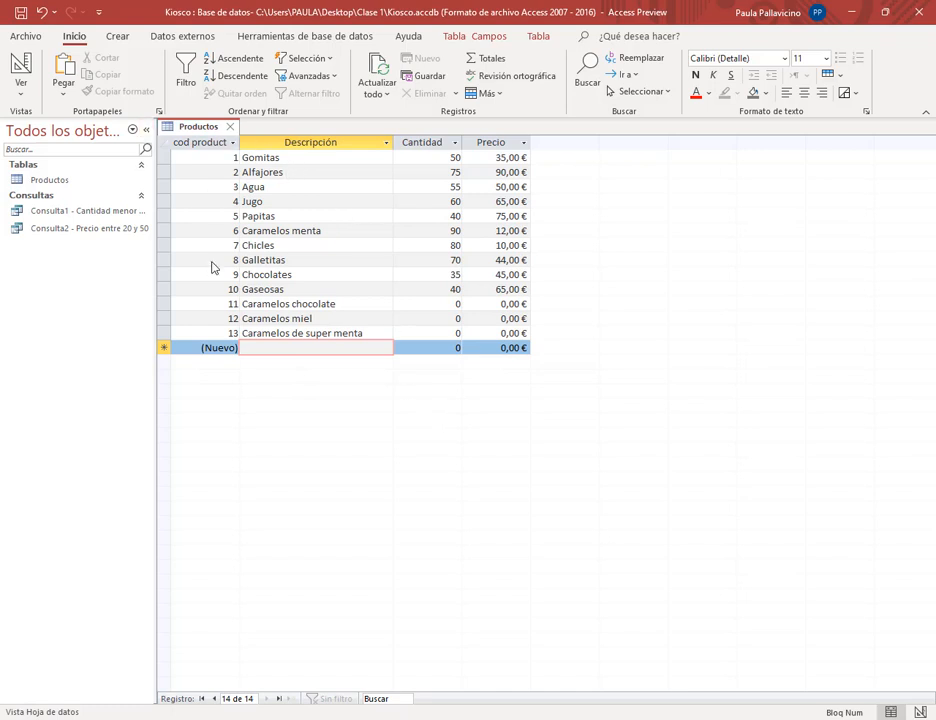
click(293, 231)
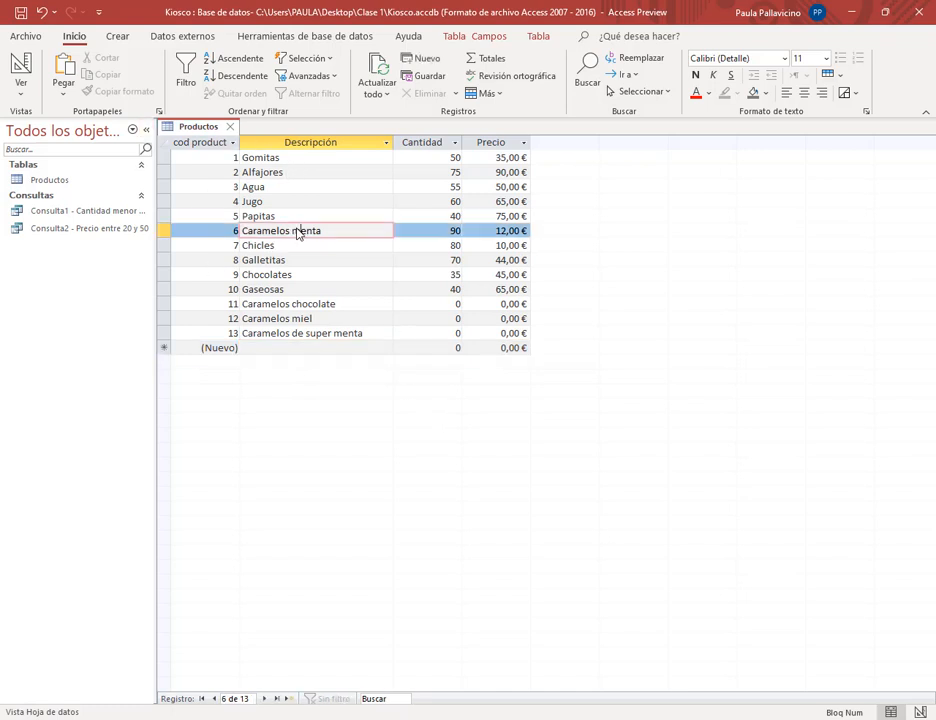
click(308, 308)
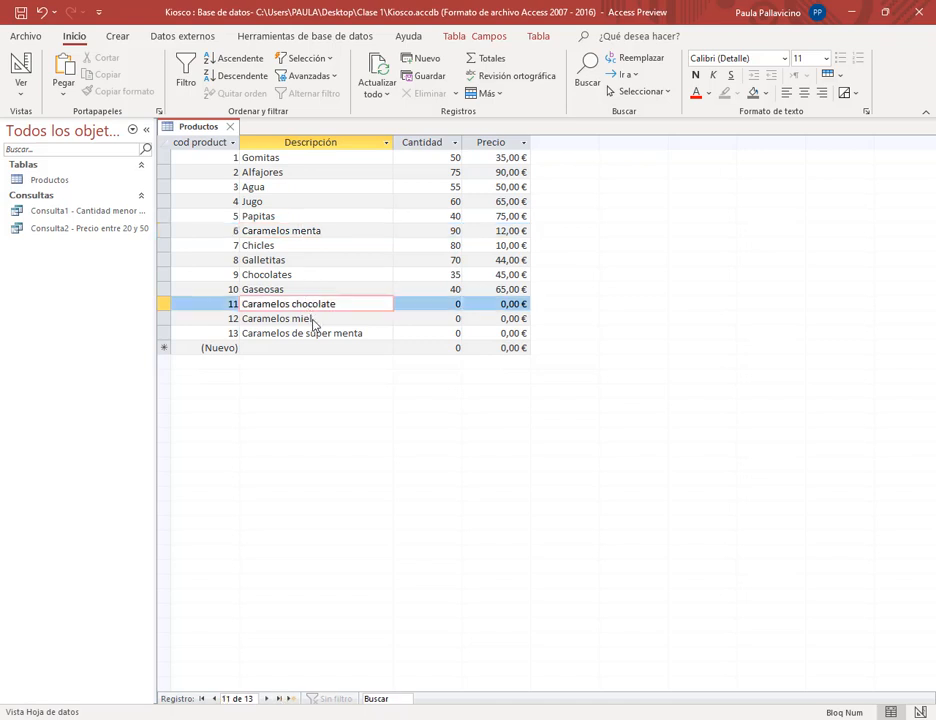
click(313, 320)
click(330, 334)
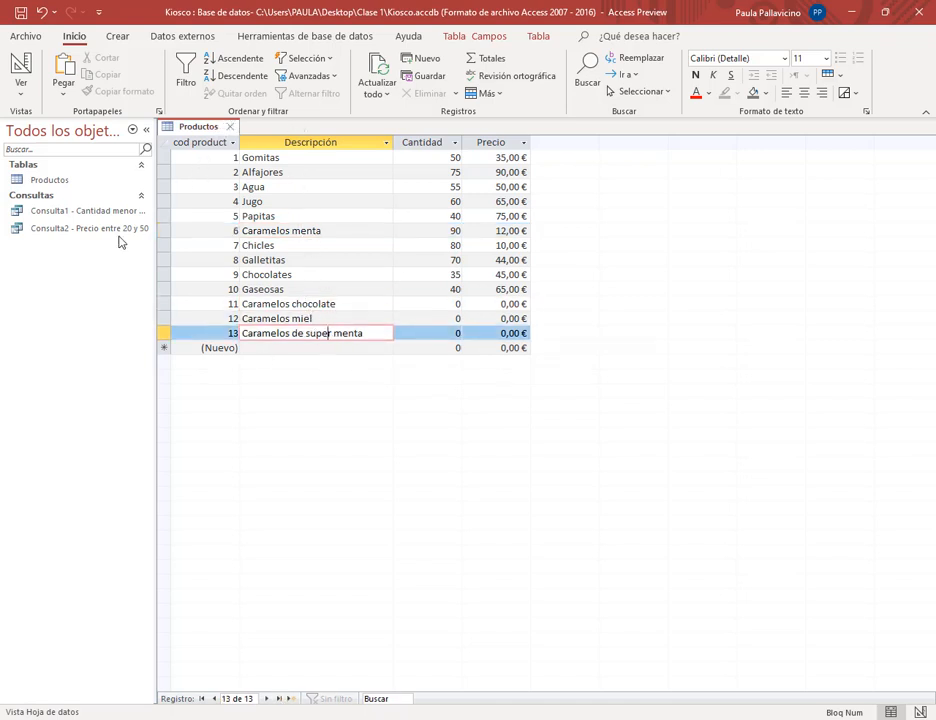
Step: Create a query in design view based on the Productos table with the fields cod producto, Descripción, Cantidad and Precio
click(117, 37)
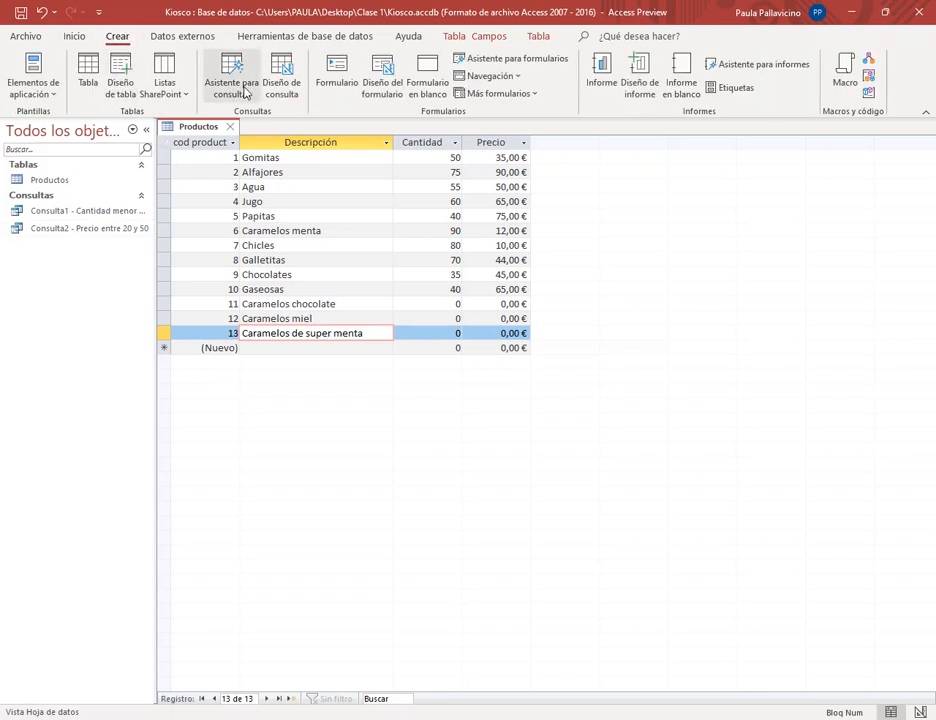
click(289, 68)
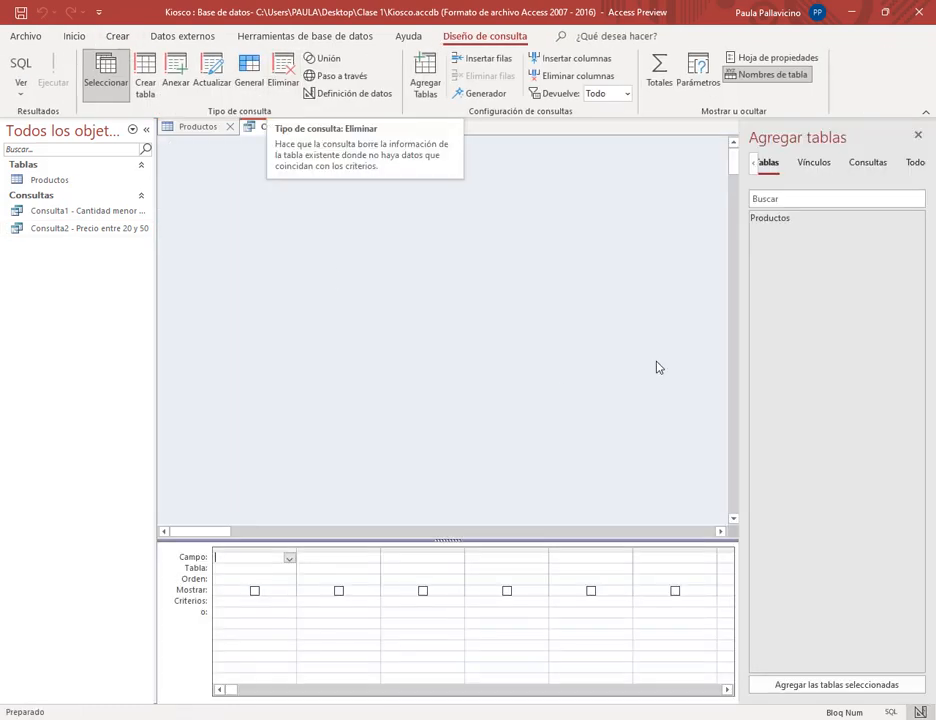
click(783, 217)
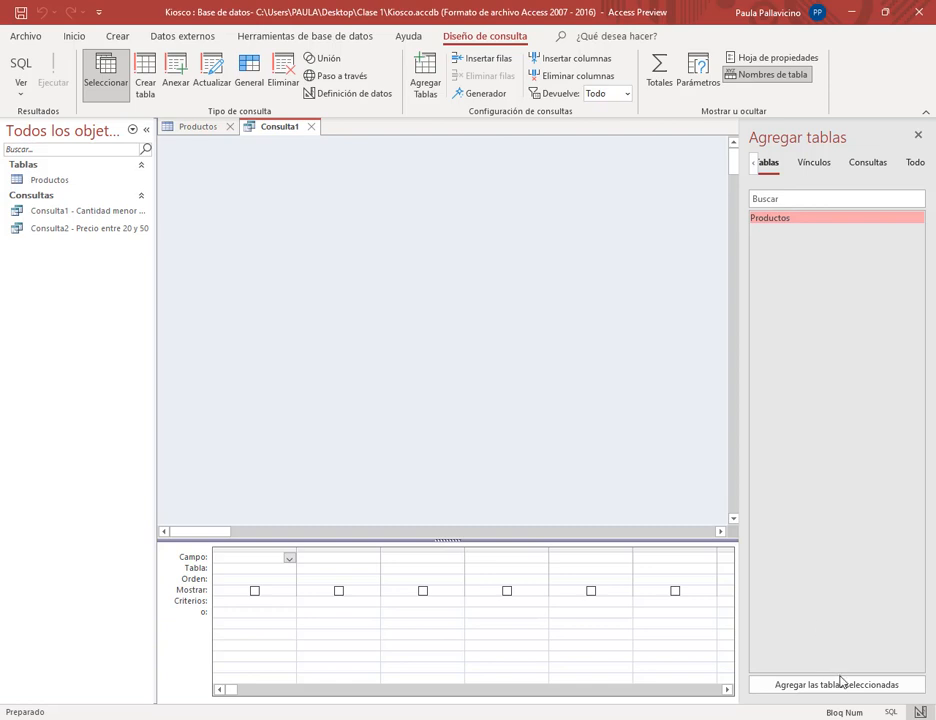
click(841, 687)
click(917, 135)
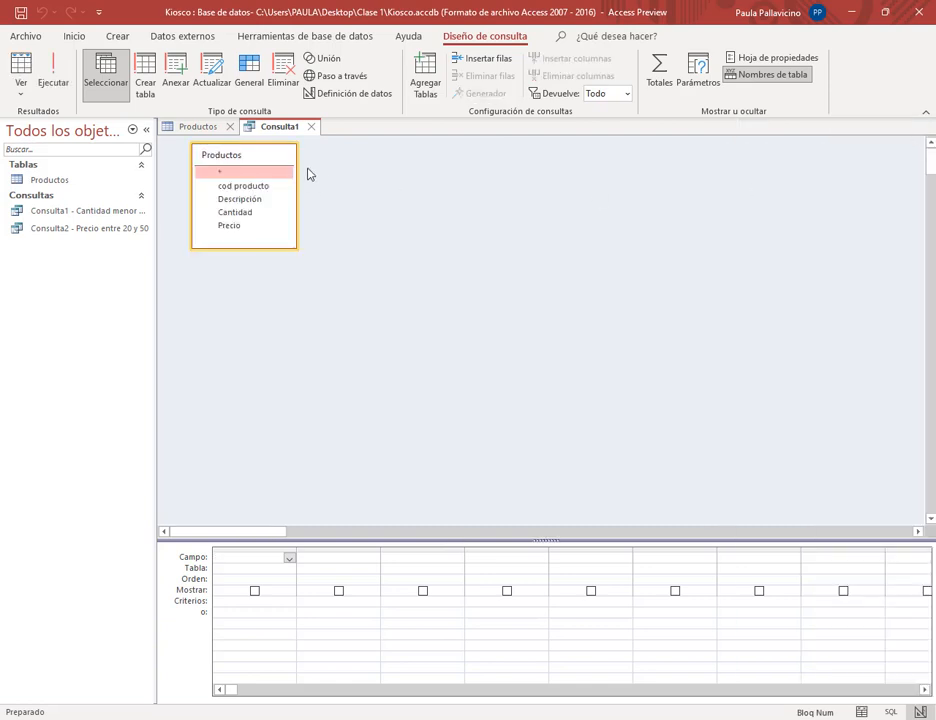
double_click(283, 157)
drag(246, 188, 265, 566)
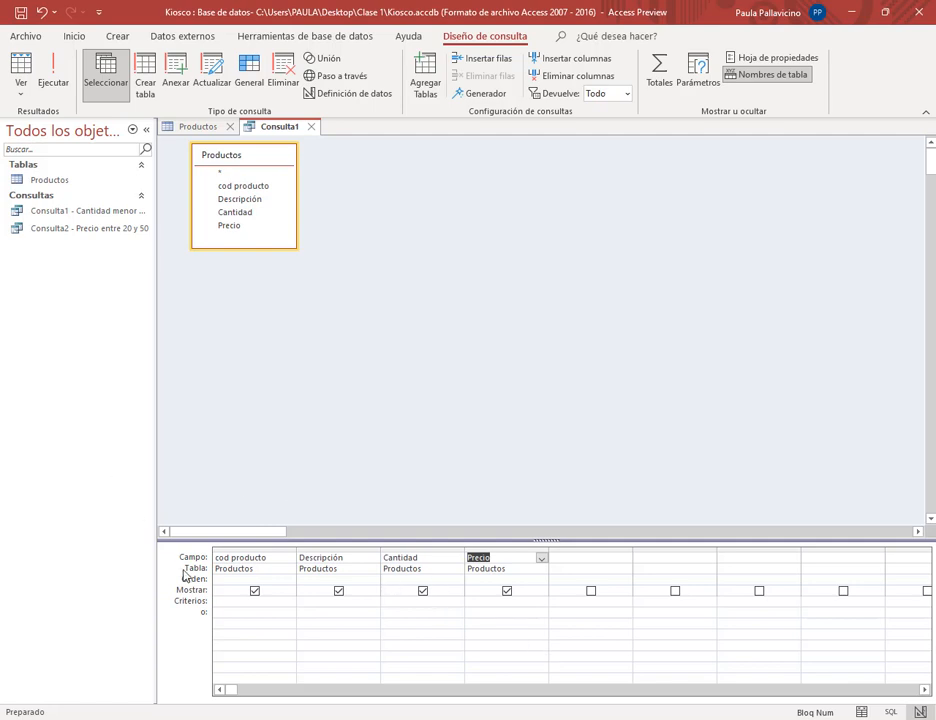
mouse_move(173, 600)
mouse_down()
mouse_move(286, 617)
mouse_move(591, 618)
mouse_move(556, 609)
mouse_up()
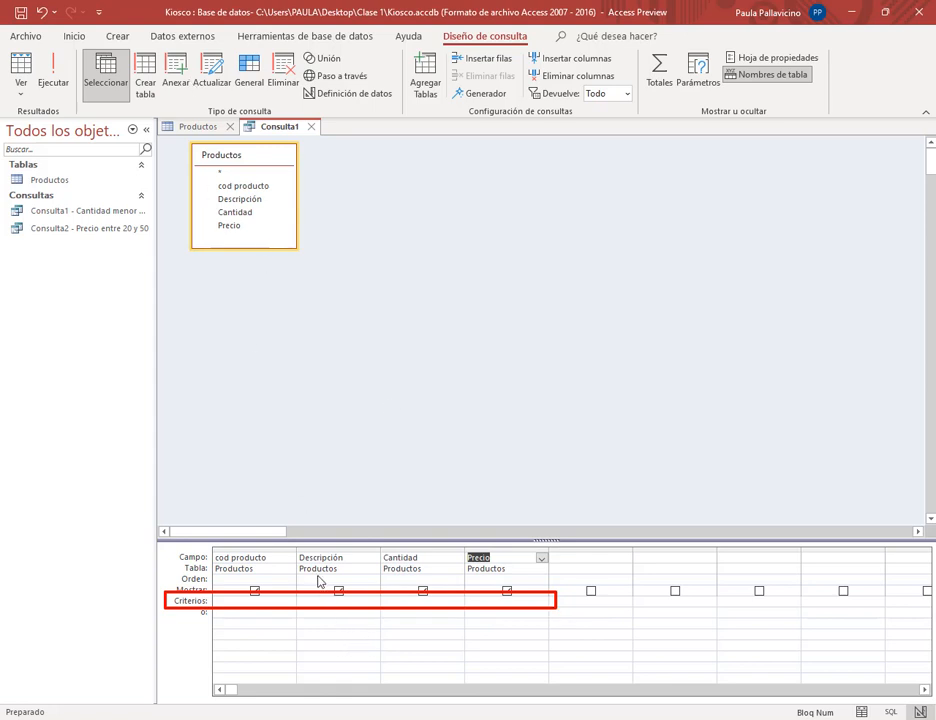
mouse_move(292, 542)
mouse_down()
mouse_move(389, 655)
mouse_move(381, 661)
mouse_up()
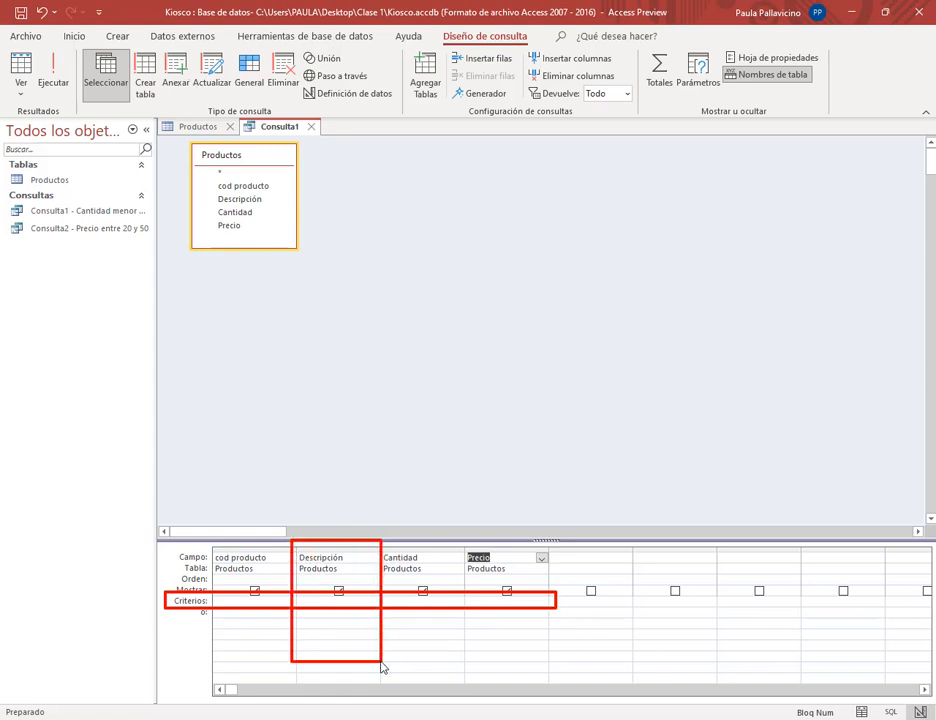
drag(328, 603, 335, 605)
Step: Set the Descripción criterion to Caramelos, run the query and return to its design view
click(359, 604)
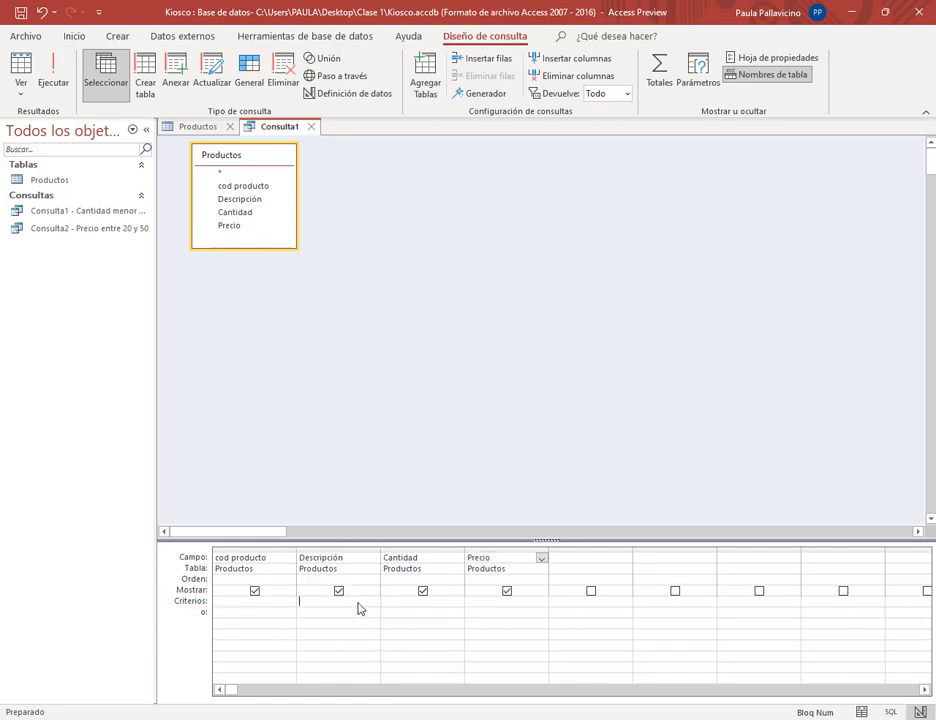
text(Caramelos)
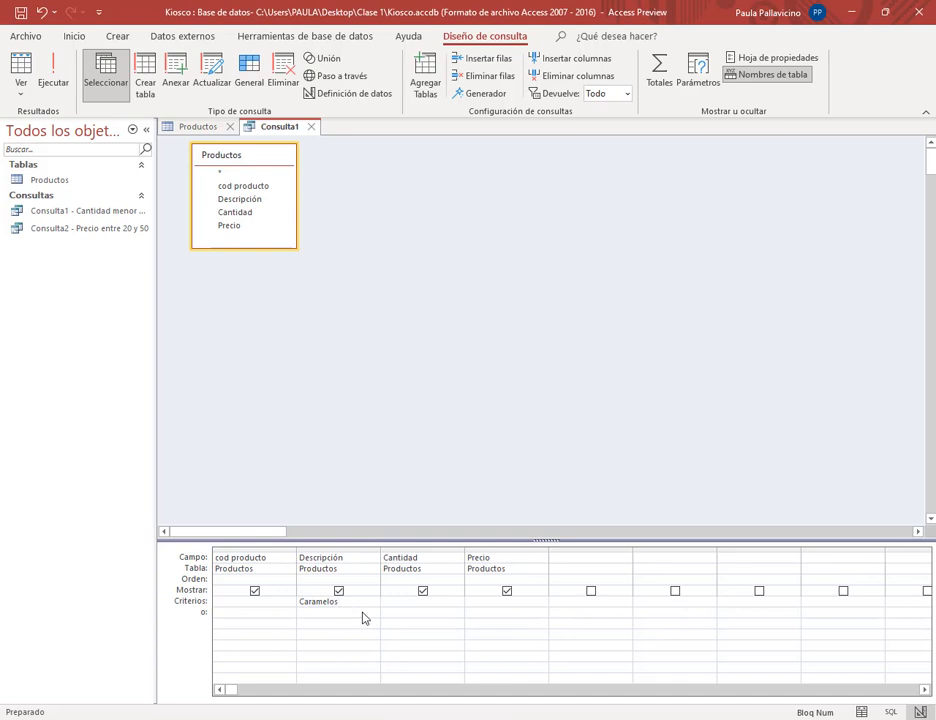
click(362, 614)
click(55, 85)
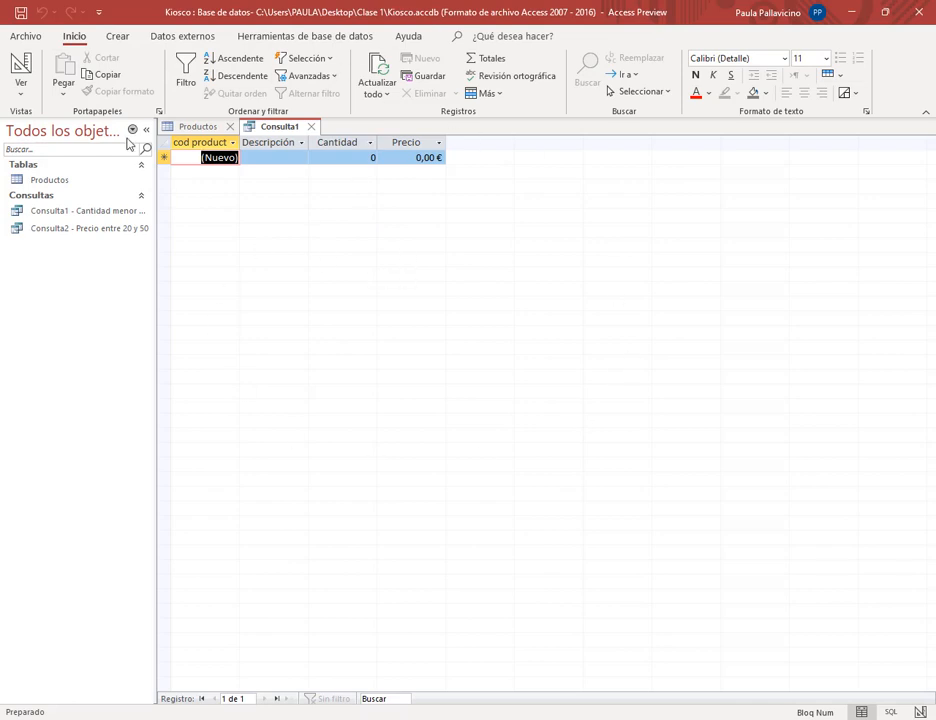
click(18, 62)
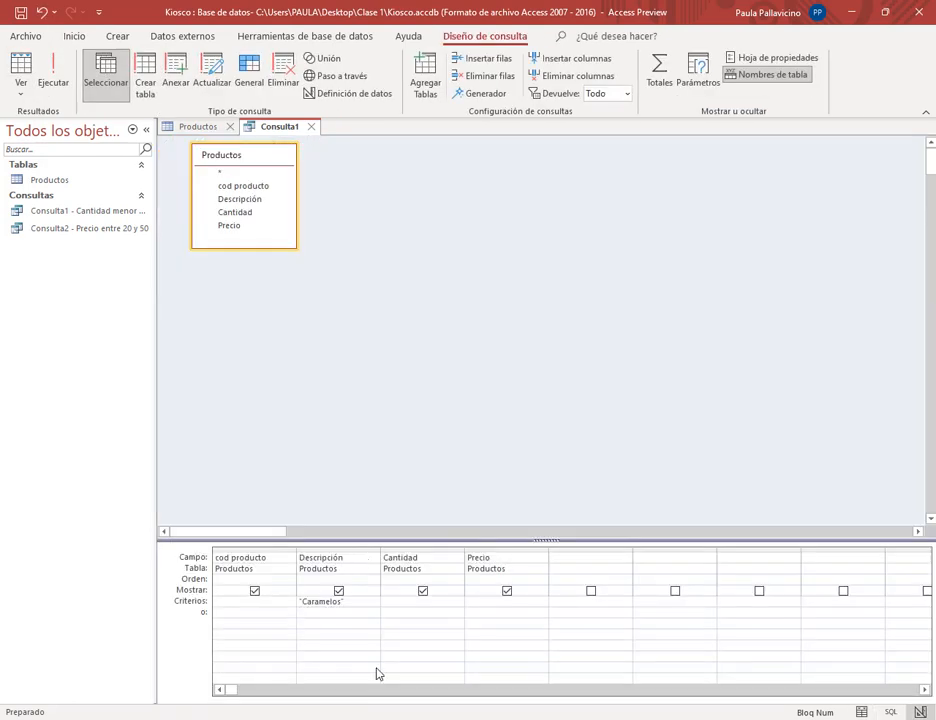
click(298, 604)
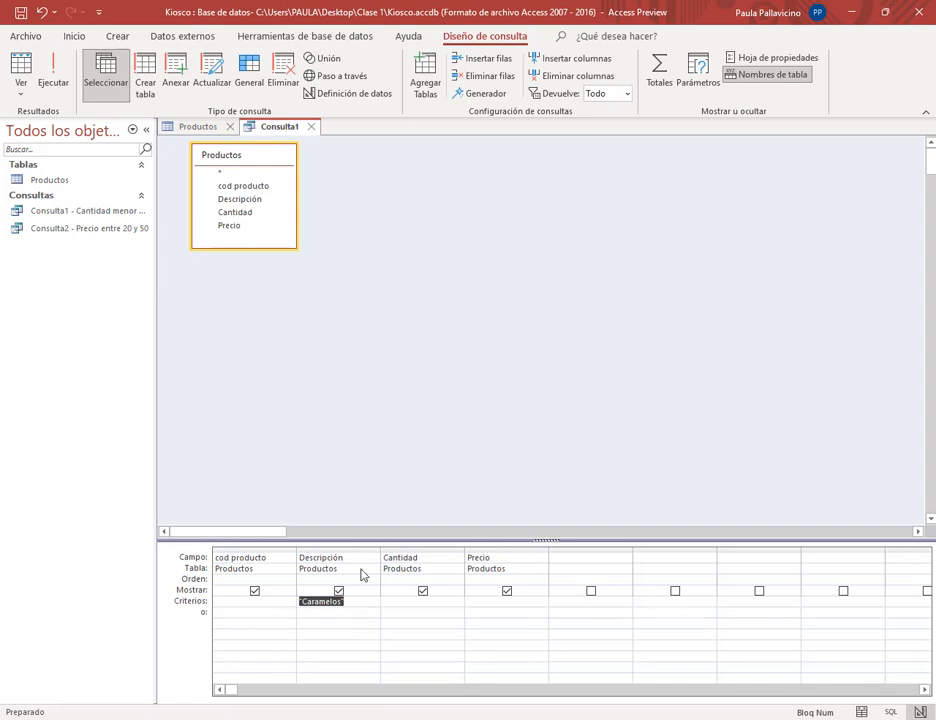
click(364, 613)
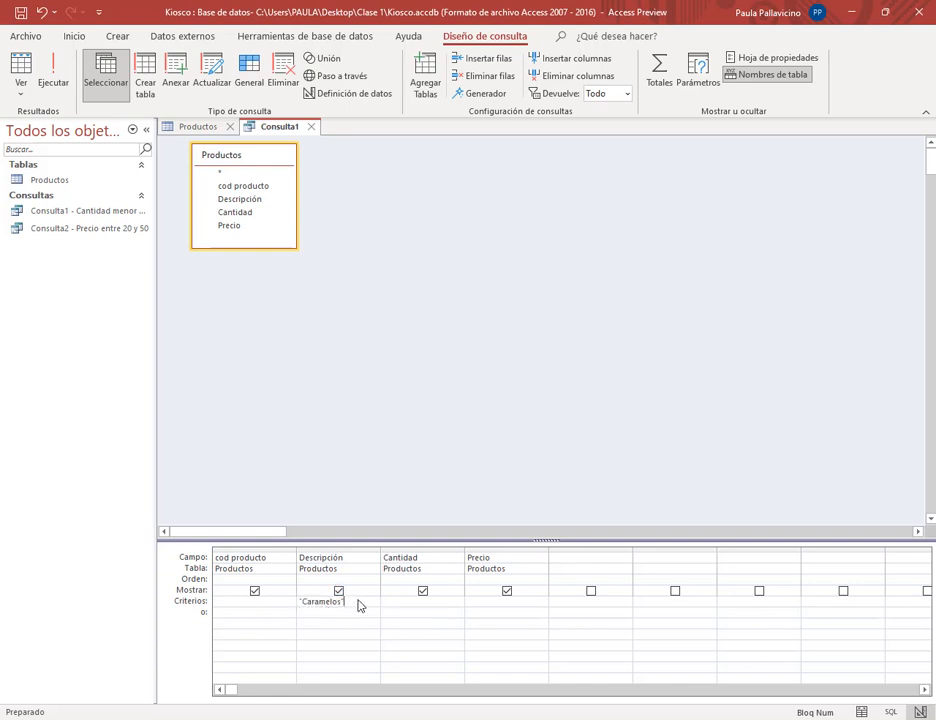
drag(358, 604, 260, 606)
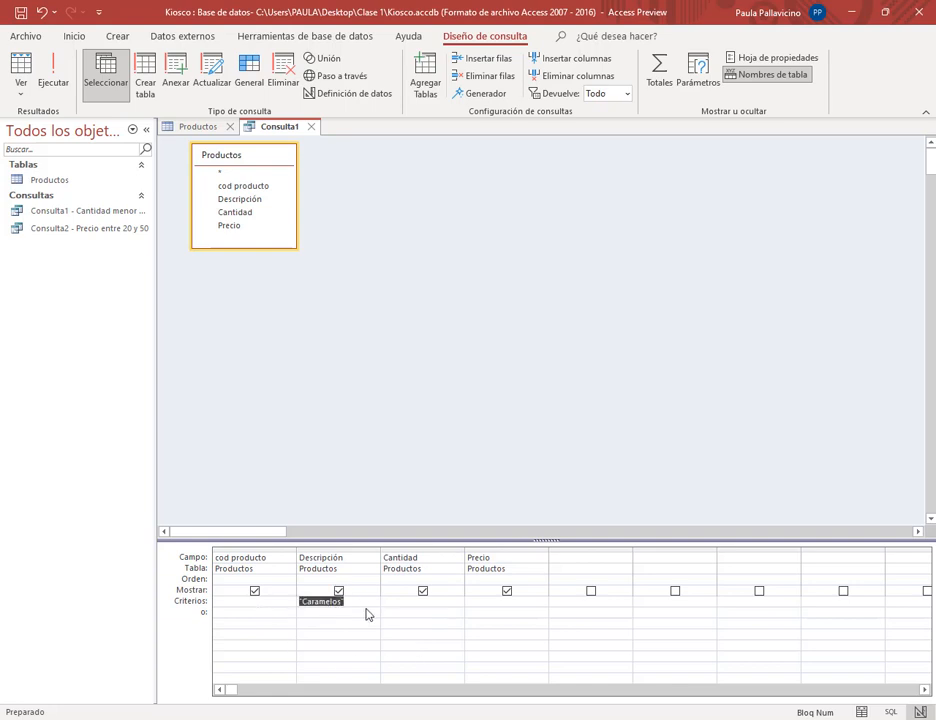
Step: In the Productos table, change the descriptions of products 12 and 11 to Caramelos de miel and Caramelos de chocolate
click(190, 130)
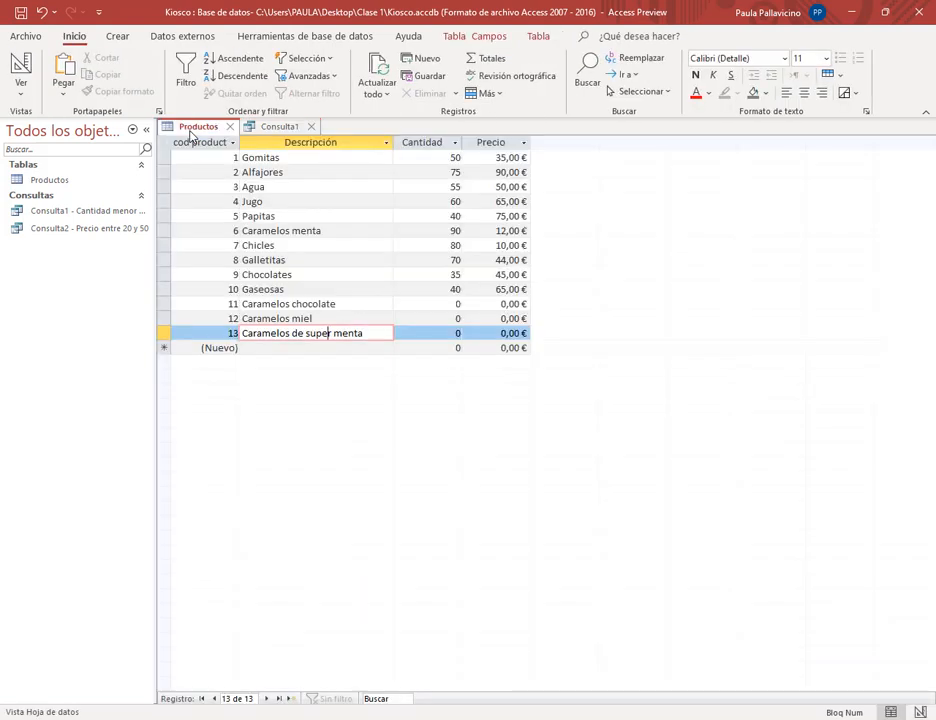
click(397, 203)
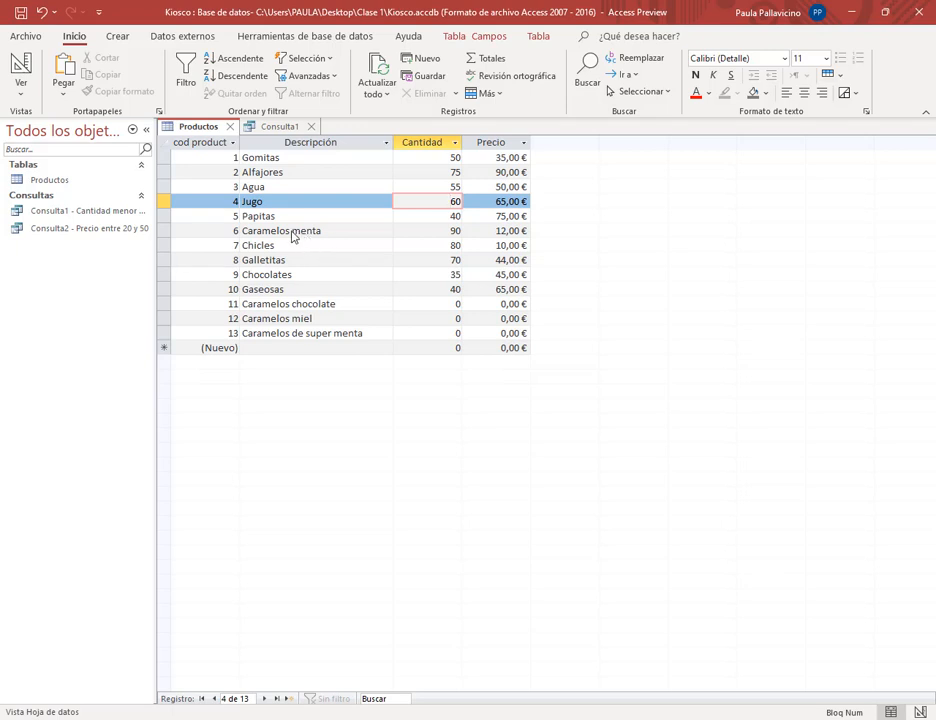
click(291, 318)
text(de)
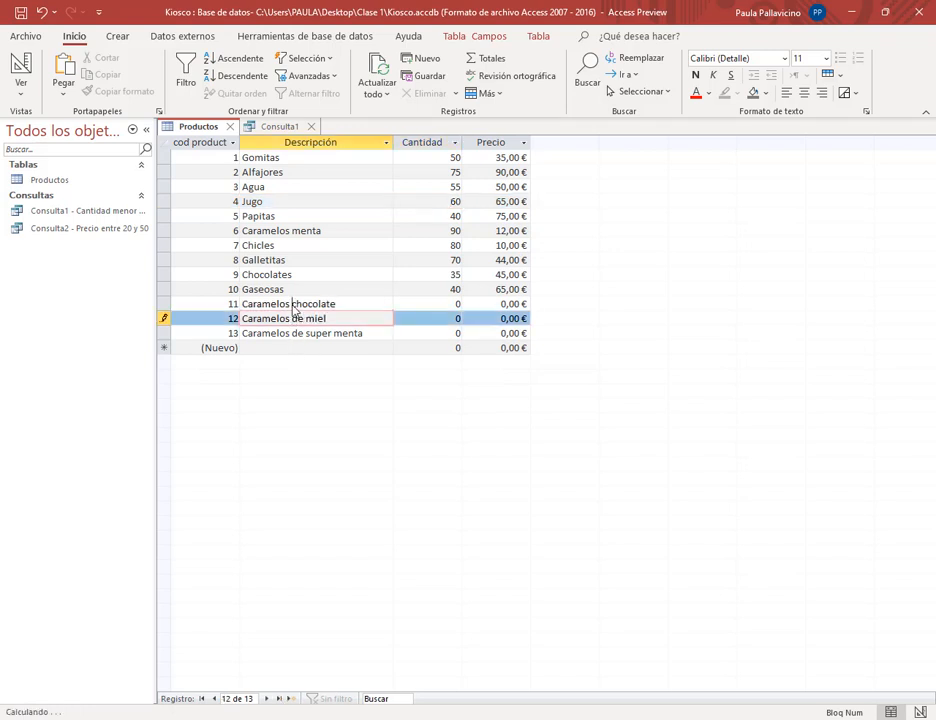
click(292, 304)
text(de)
click(295, 231)
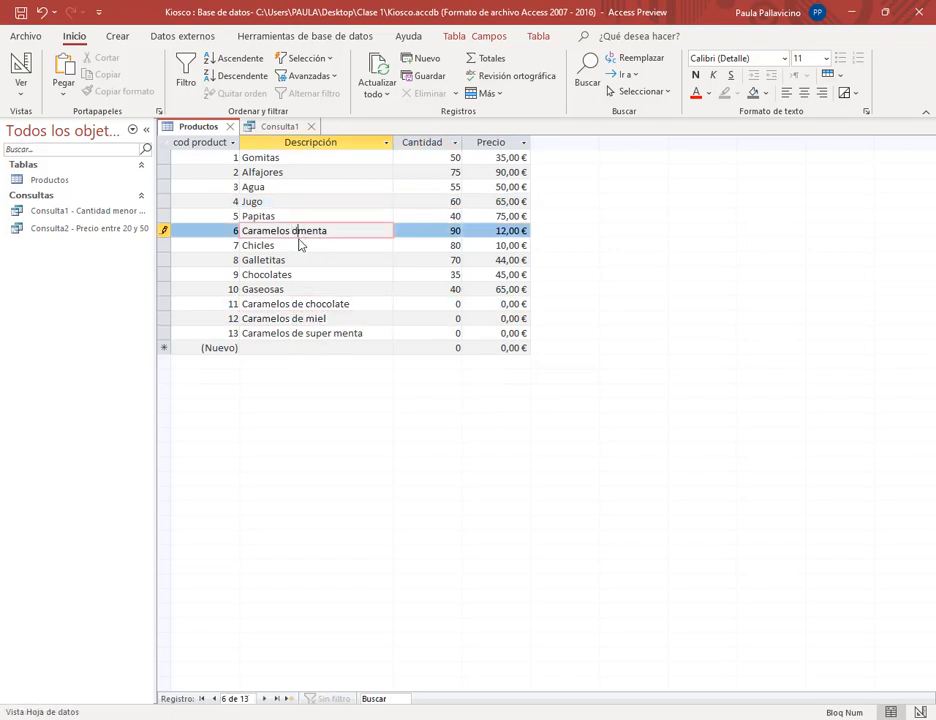
text(de)
Step: Change the Descripción criterion in the query design to the wildcard expression *Caramelos*
click(280, 126)
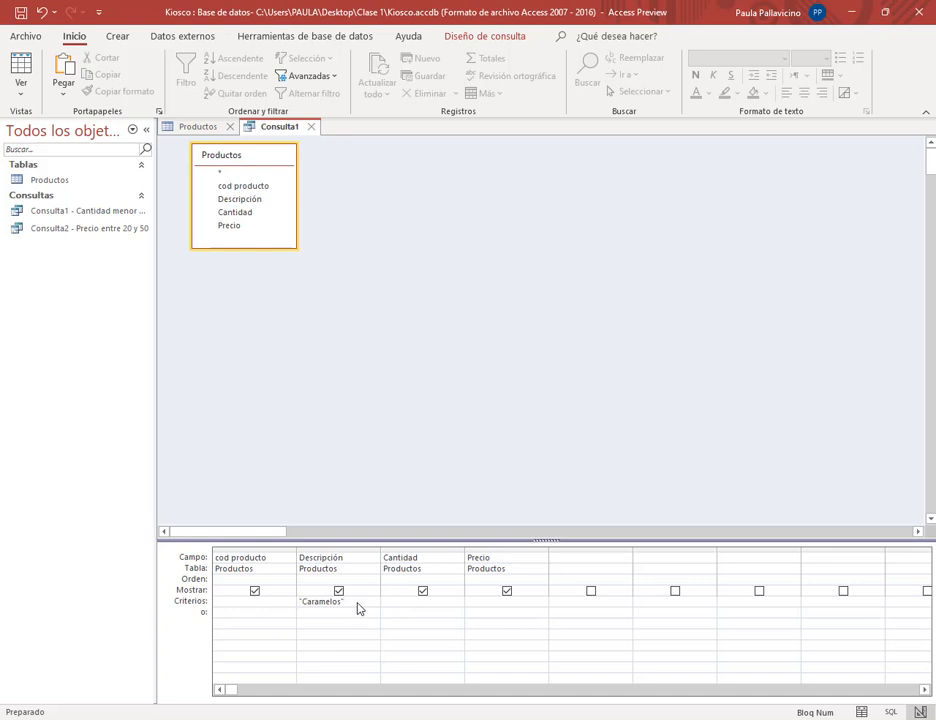
key(Delete)
text(*)
click(360, 609)
Step: Check the contains-text criterion in the Access-Consultas.pdf reference in the browser, and widen the Descripción column in the Access query grid
click(147, 667)
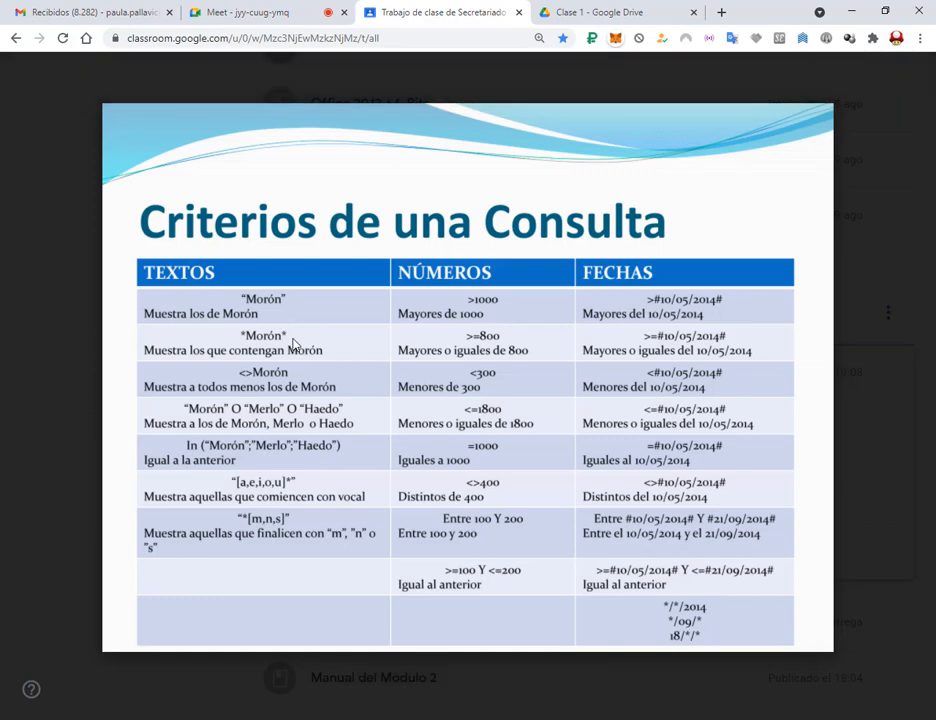
click(851, 9)
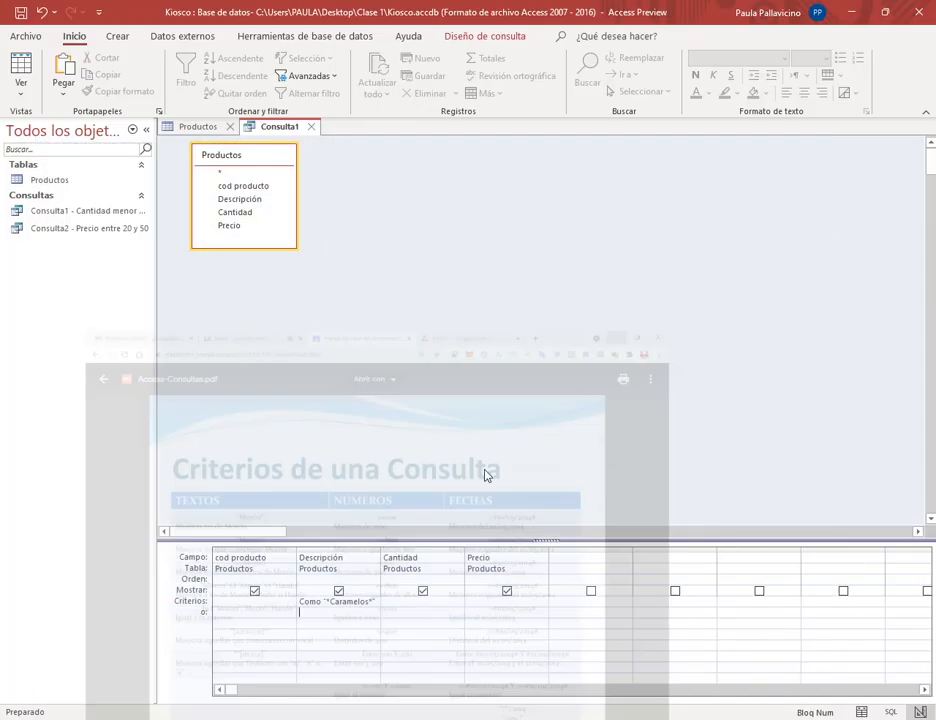
click(376, 612)
drag(381, 557, 405, 557)
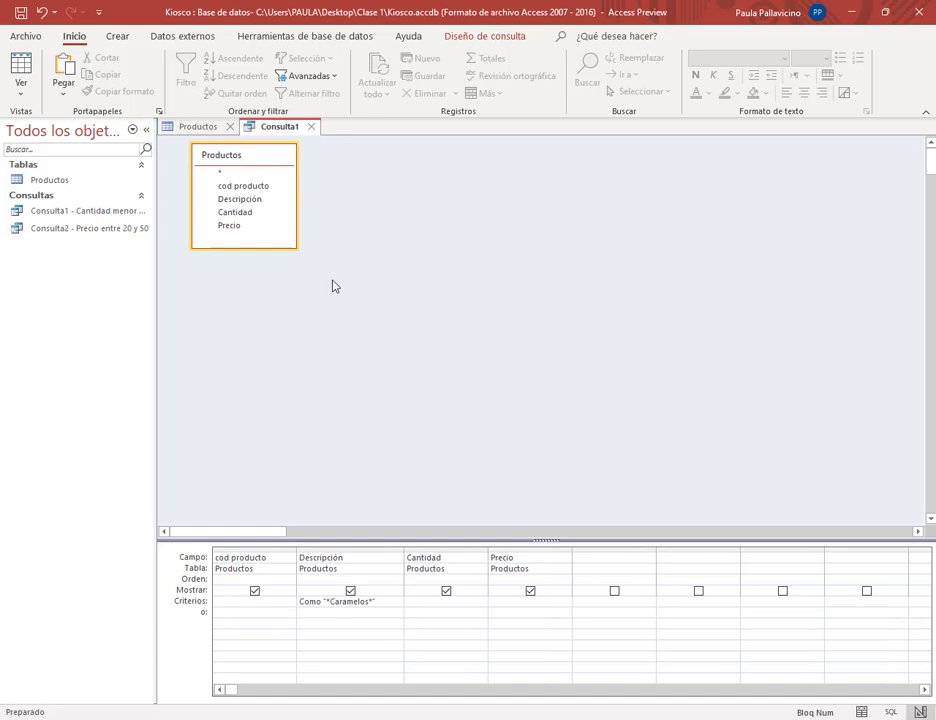
Step: Run the query and widen the Descripción column in the results to show the full product names
click(476, 34)
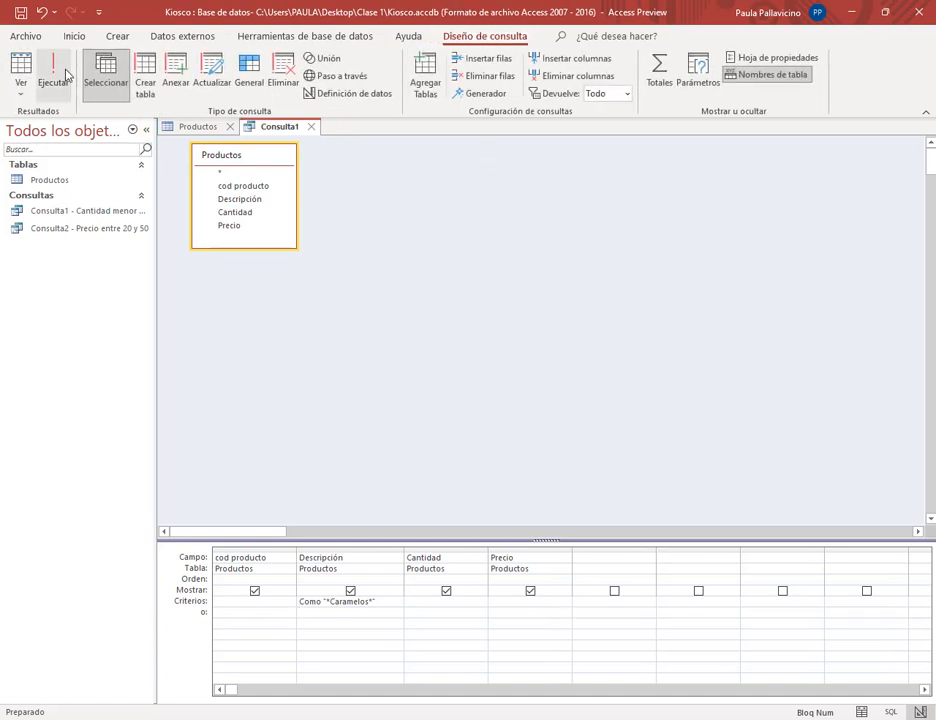
click(65, 75)
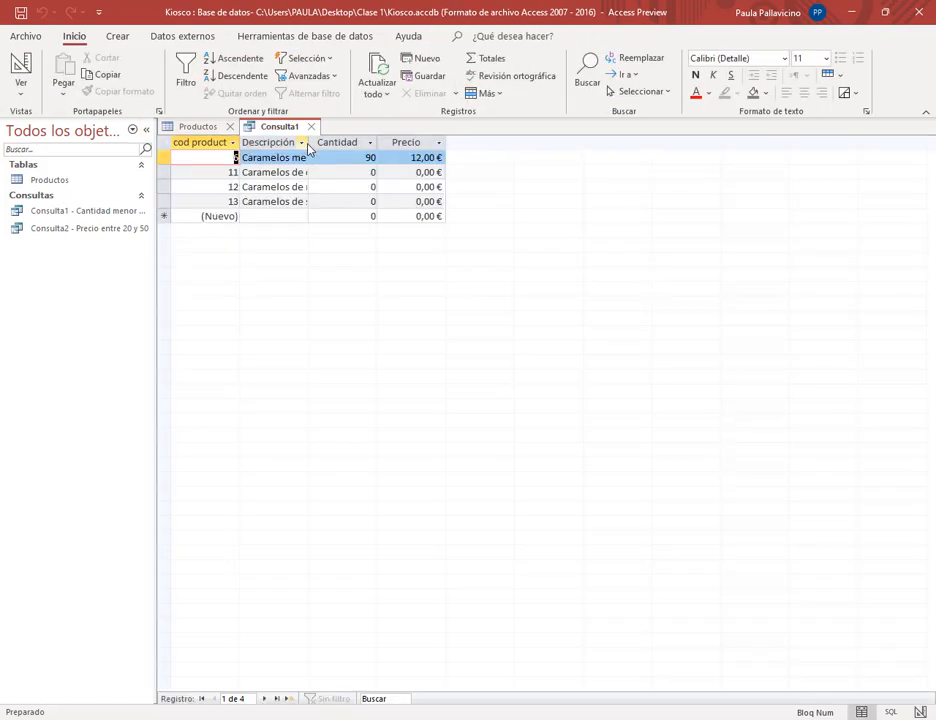
drag(309, 148, 406, 150)
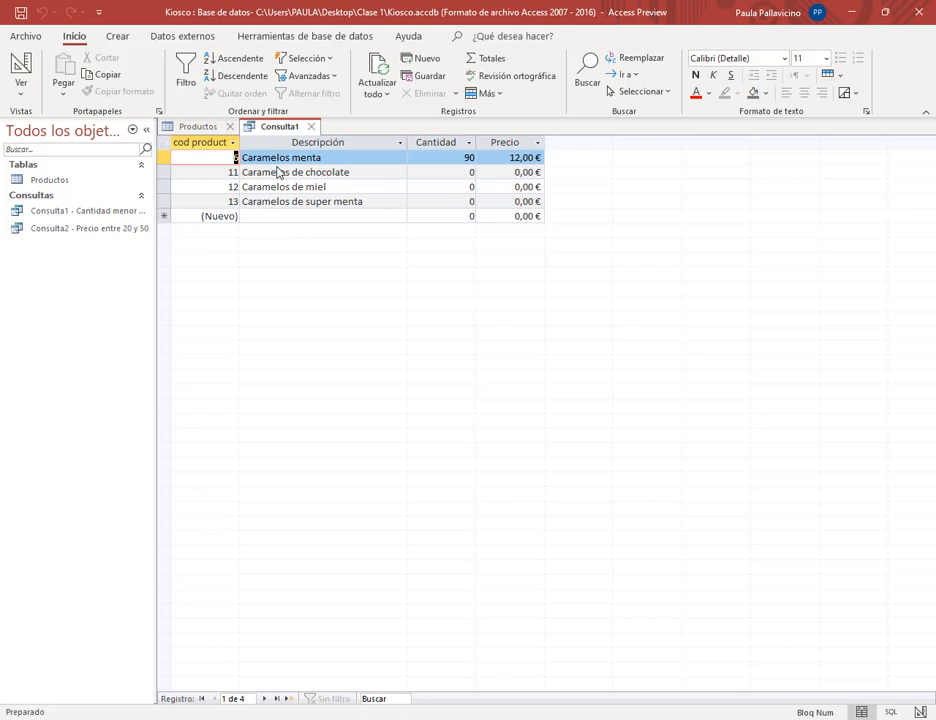
Step: Compare the Consulta1 results with the Productos table and return the query to its design view
click(197, 126)
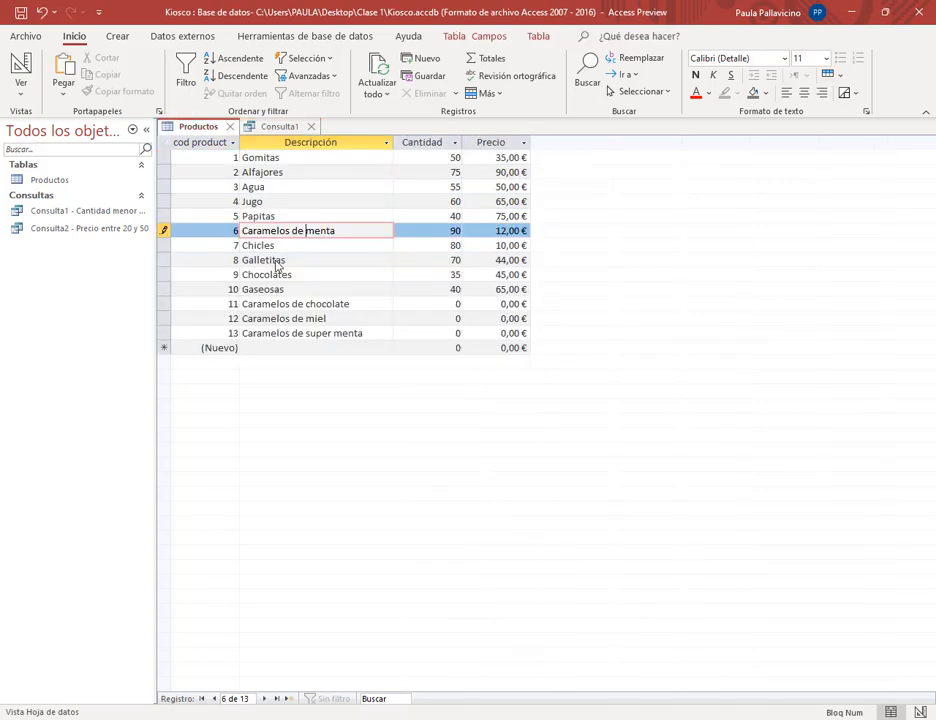
click(279, 127)
right_click(279, 130)
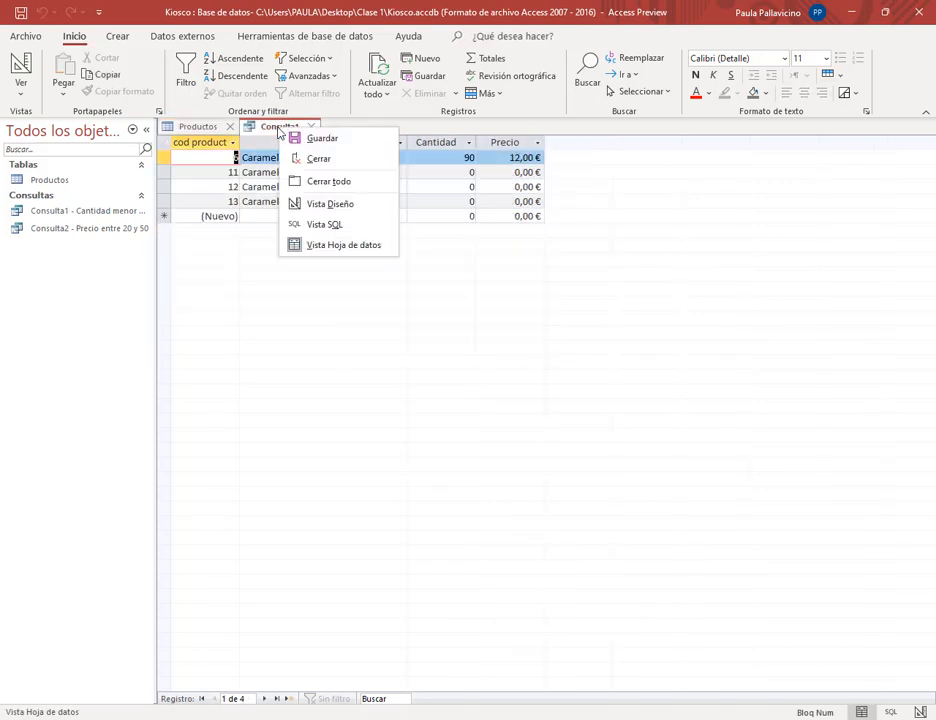
click(326, 203)
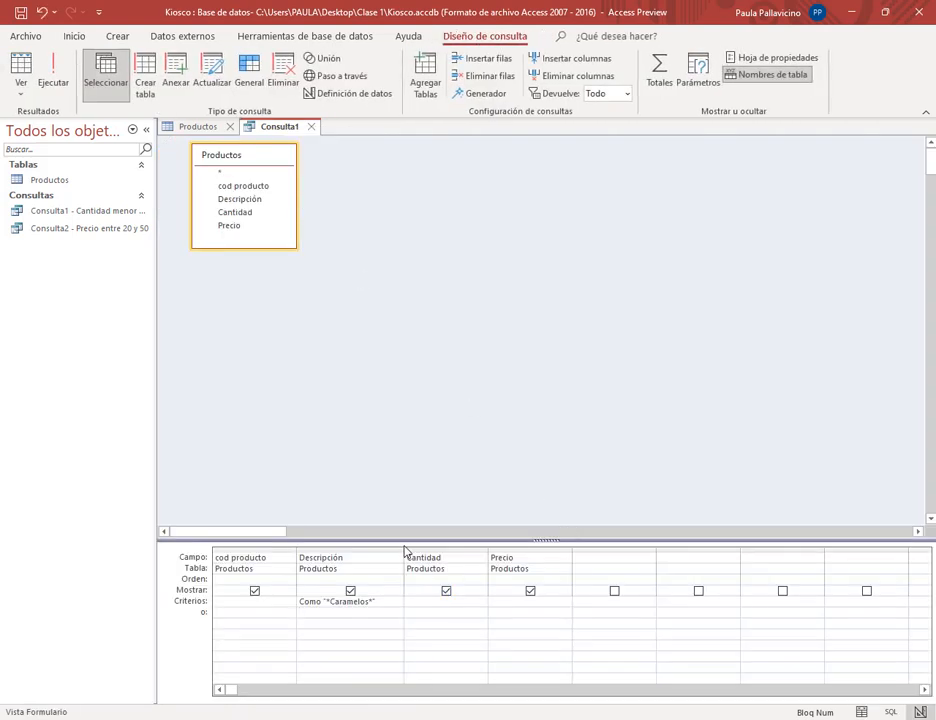
click(388, 602)
key(Delete)
click(358, 630)
click(324, 603)
text(*)
click(370, 603)
click(327, 601)
Step: Remove the leading asterisk from the Descripción criterion so it reads Como "Caramelos*", and run the query
click(197, 126)
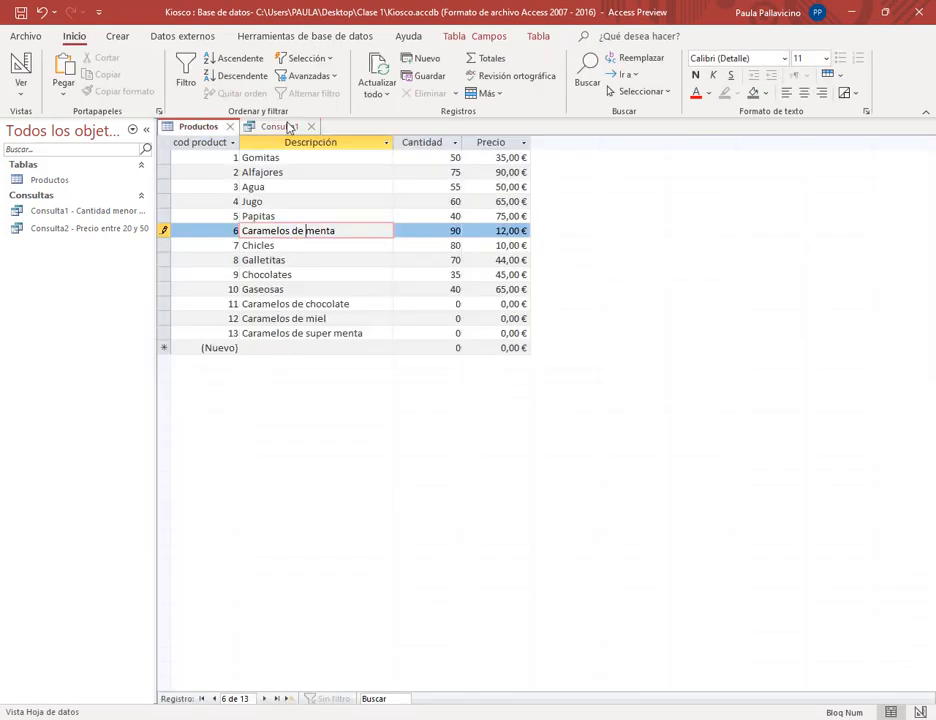
click(252, 126)
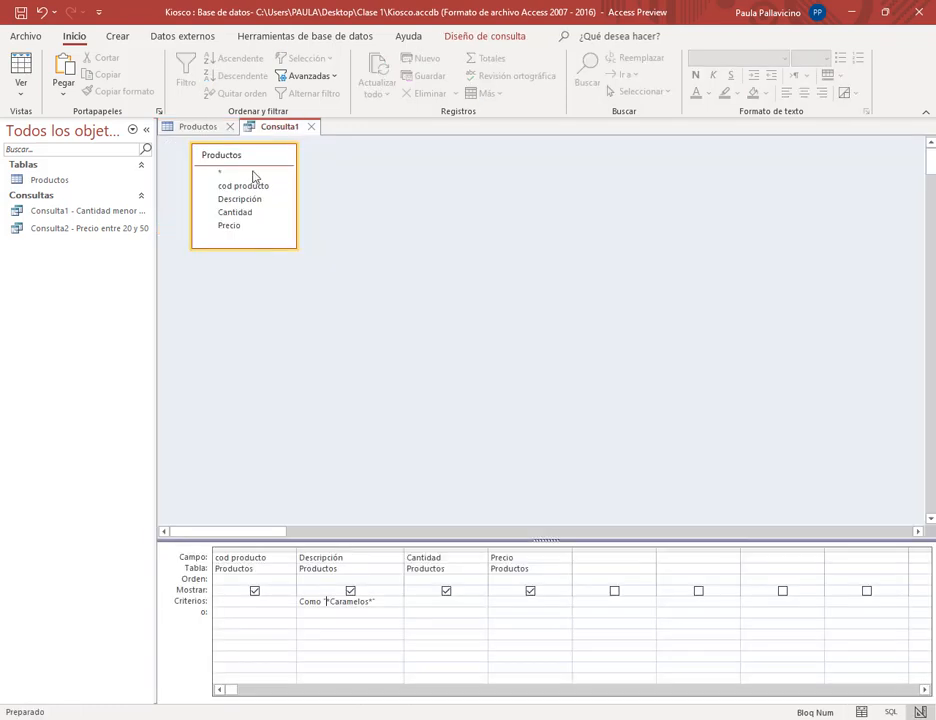
key(BackSpace)
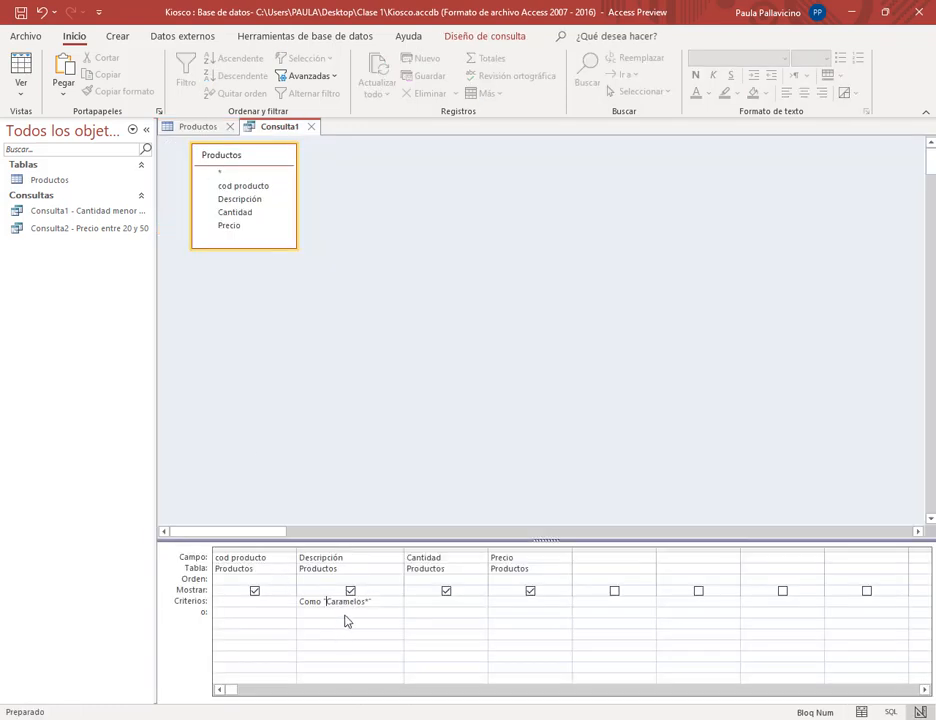
click(343, 614)
click(363, 612)
click(459, 37)
click(66, 72)
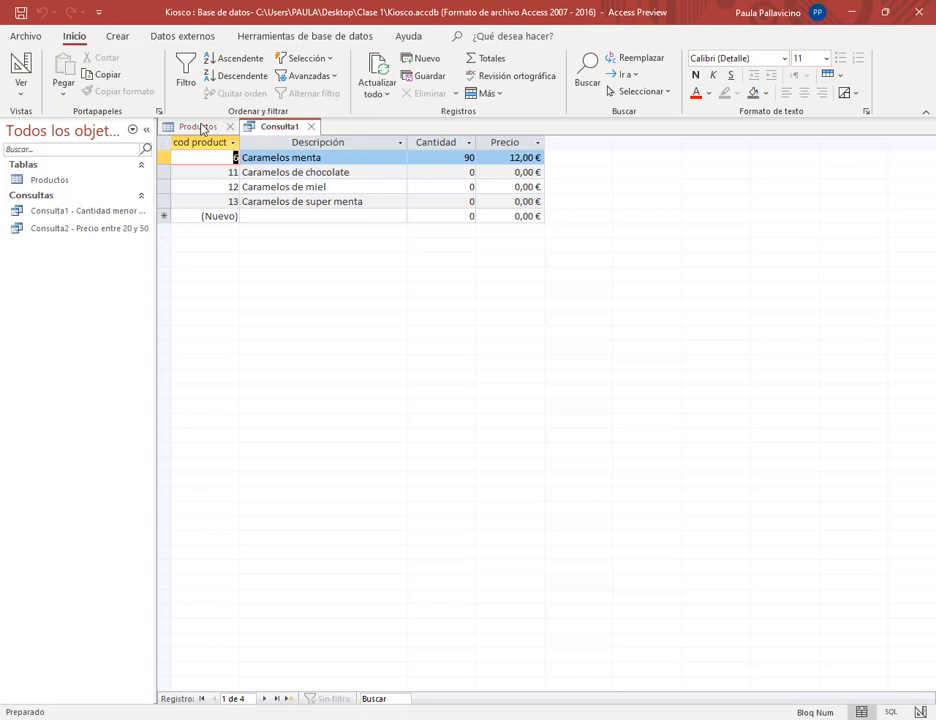
click(203, 129)
click(272, 132)
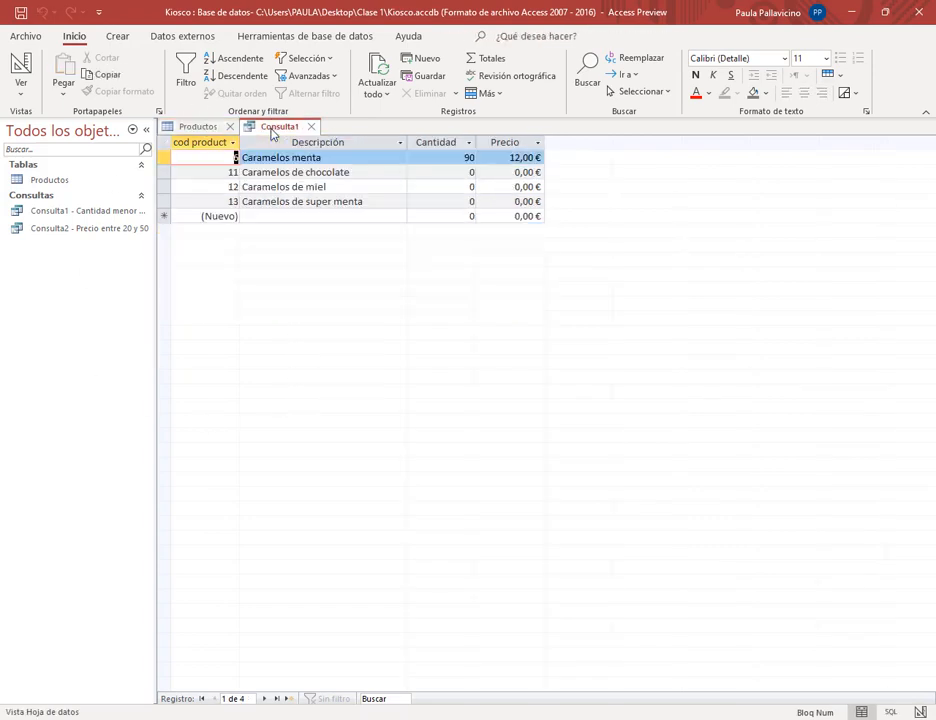
Step: In the Productos table, change the description of product 2 to Alfajores de chocolate blanco
click(197, 126)
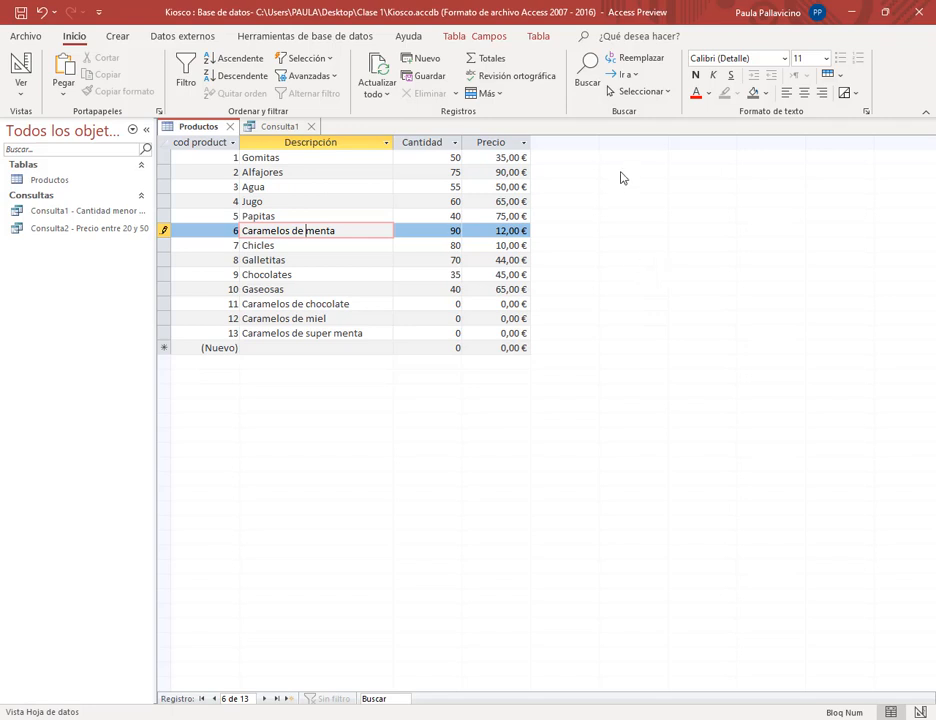
click(355, 178)
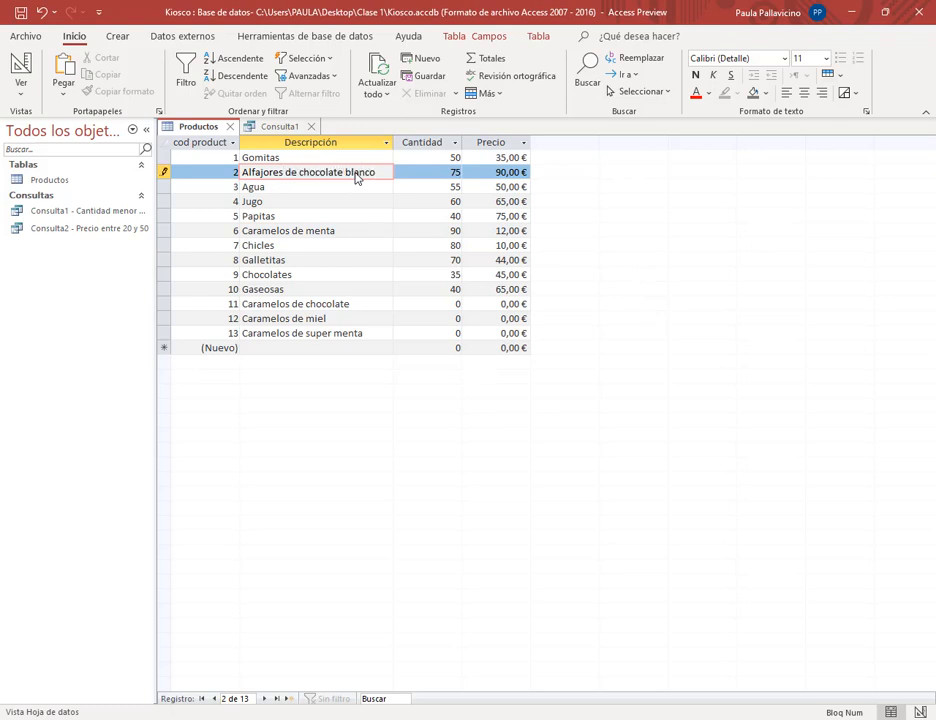
click(355, 187)
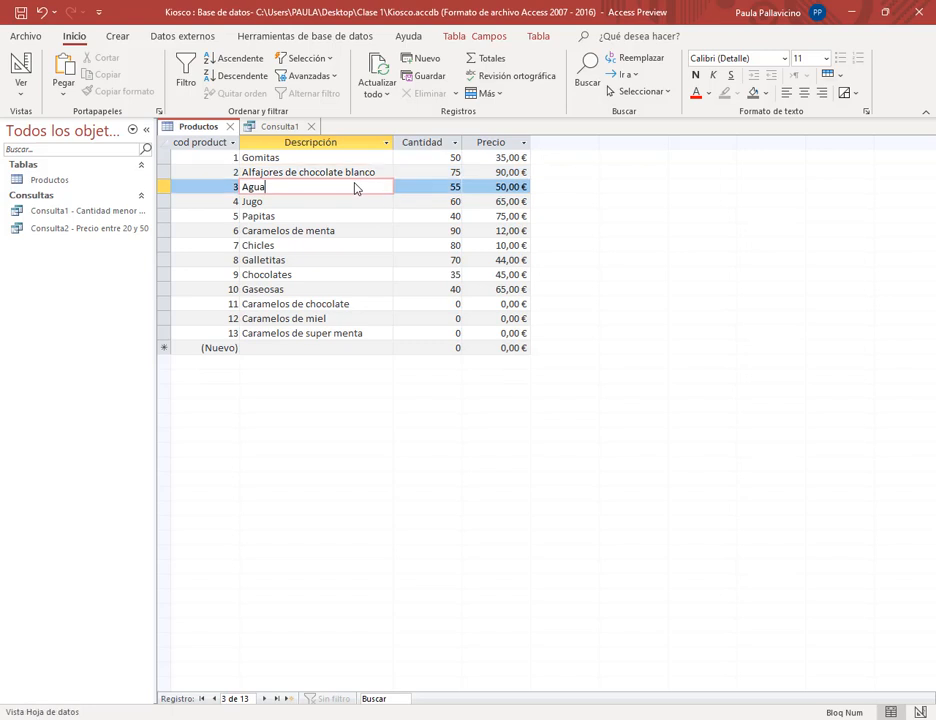
Step: Add two new products to the Productos table with the descriptions Alfajores de chocolate and Alfajores de muse de chocolate
click(366, 348)
text(Alfajores de chocol)
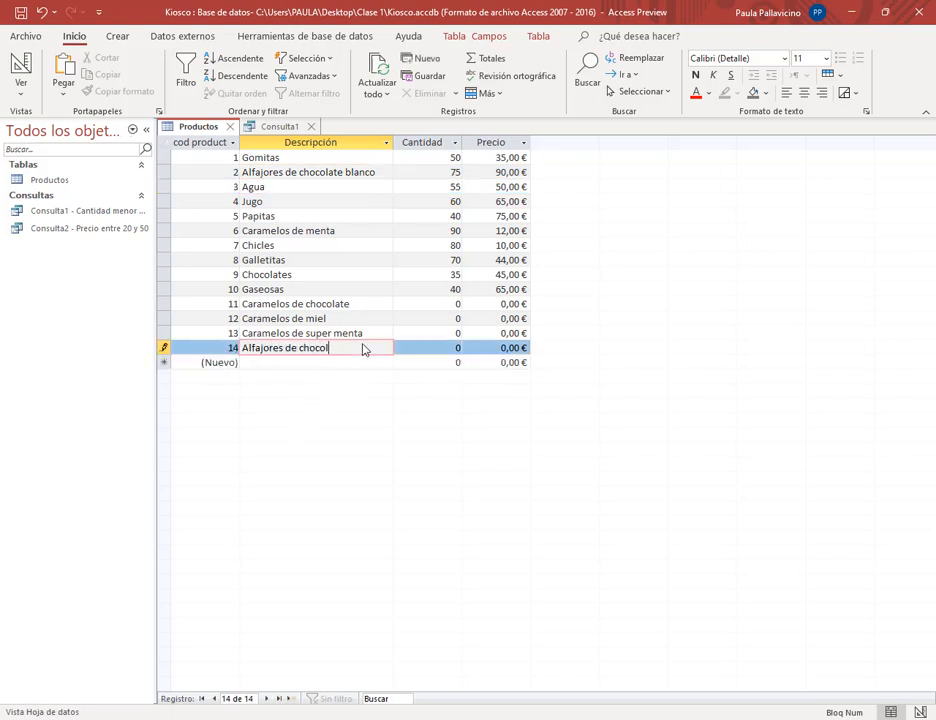
text(ate)
click(359, 366)
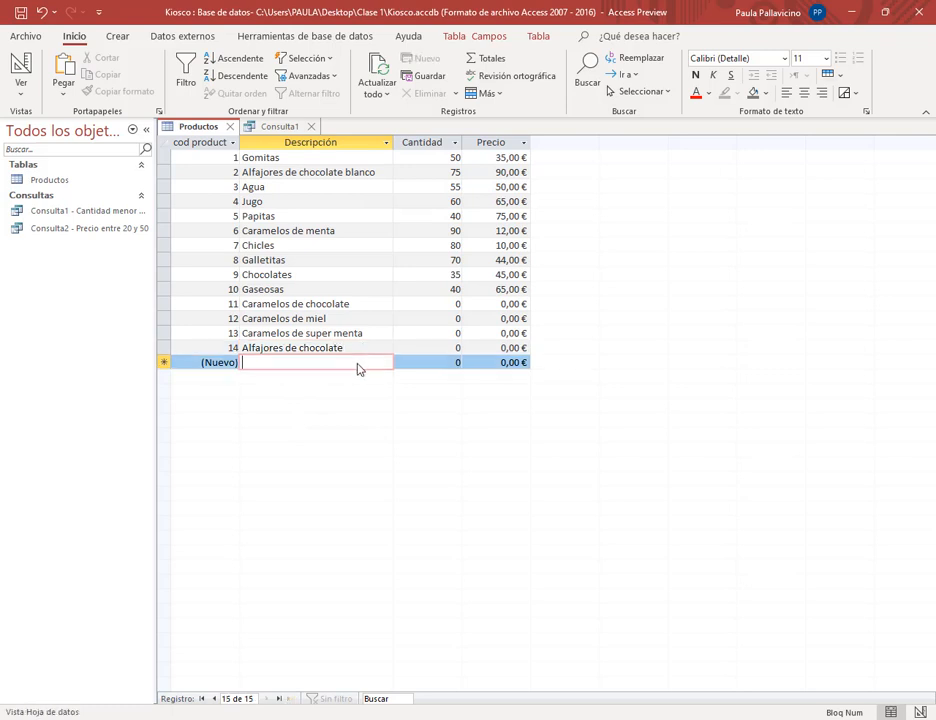
text(Alfajores de muse de chocolate)
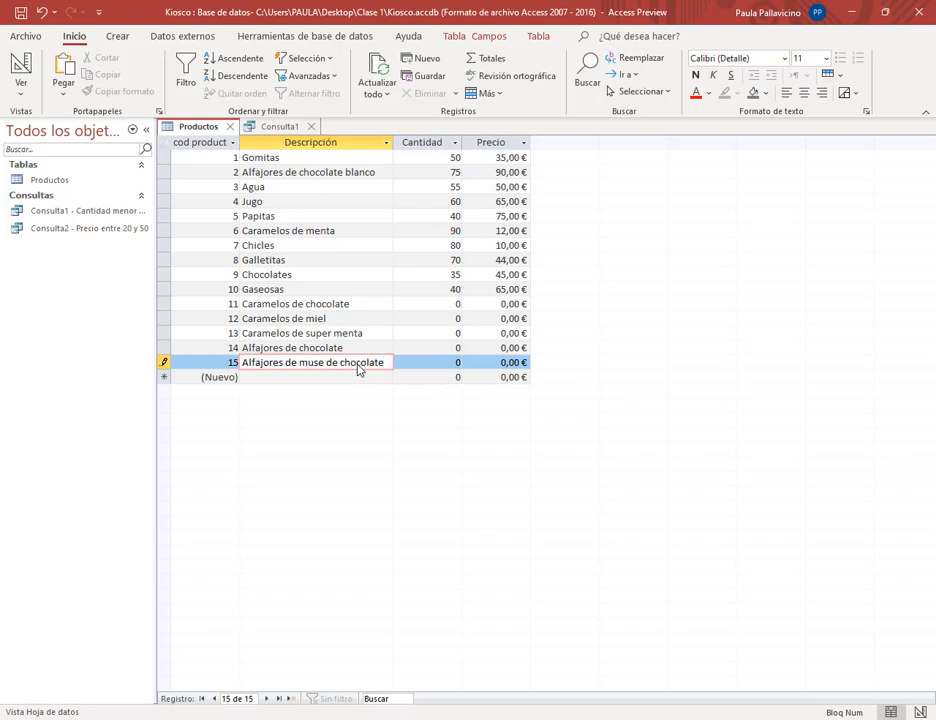
click(359, 380)
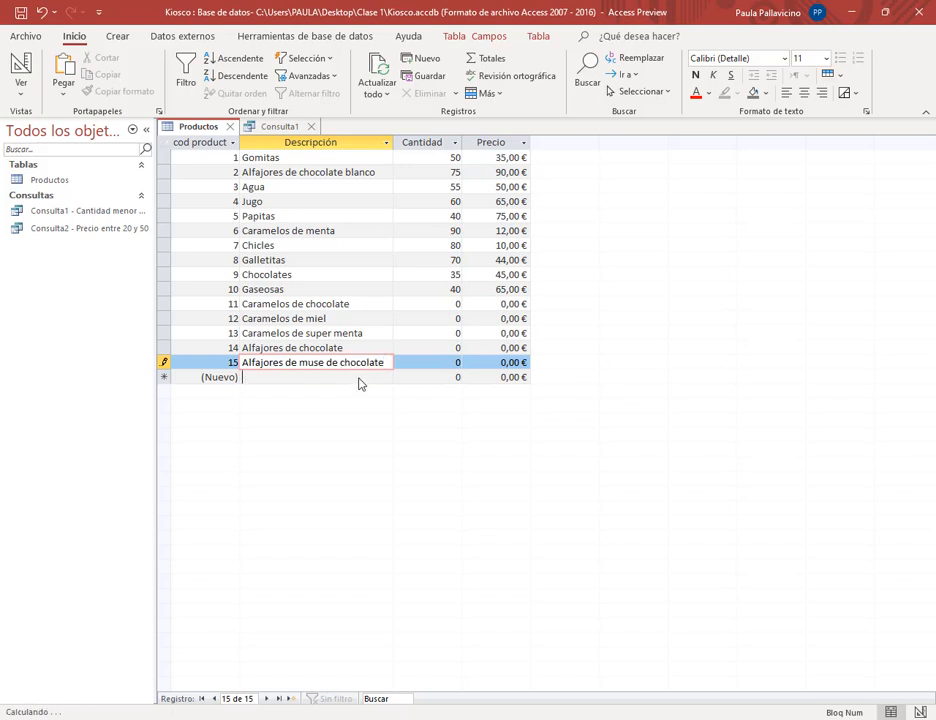
Step: Change the description of product 8 to Galletitas de chocolate and add a new product described as Galletitas de agua
click(298, 262)
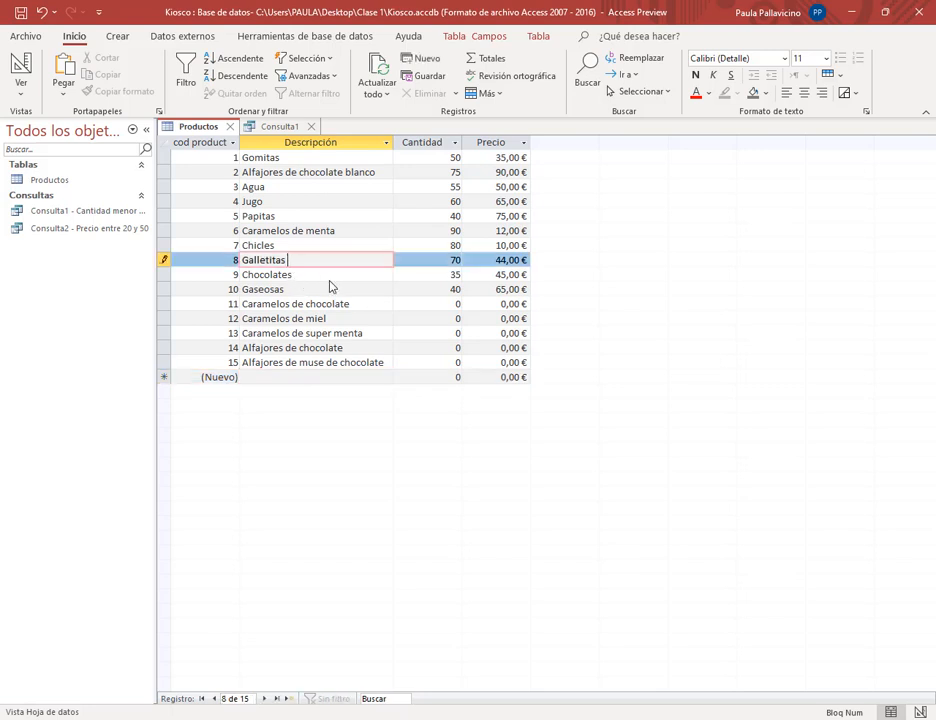
text(de chocolate)
click(340, 378)
text(Galletitas de agua)
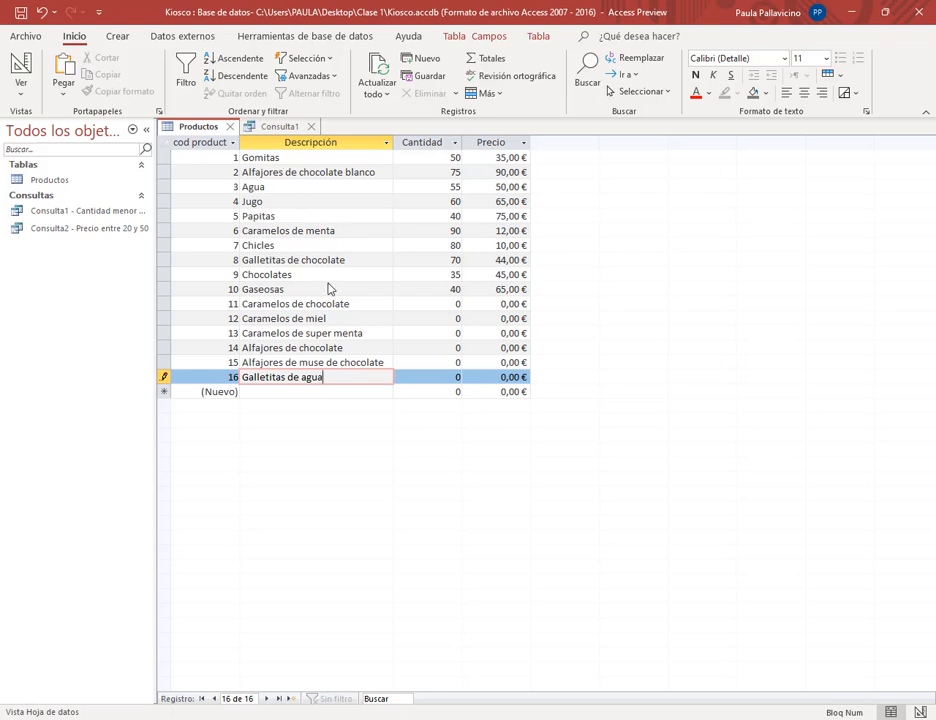
click(412, 392)
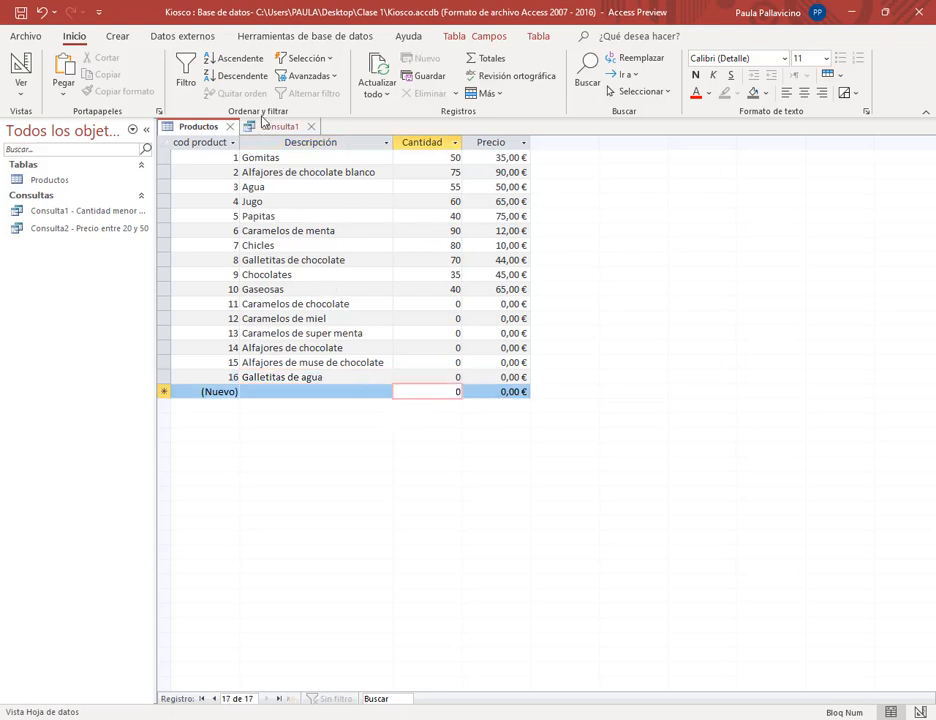
double_click(315, 260)
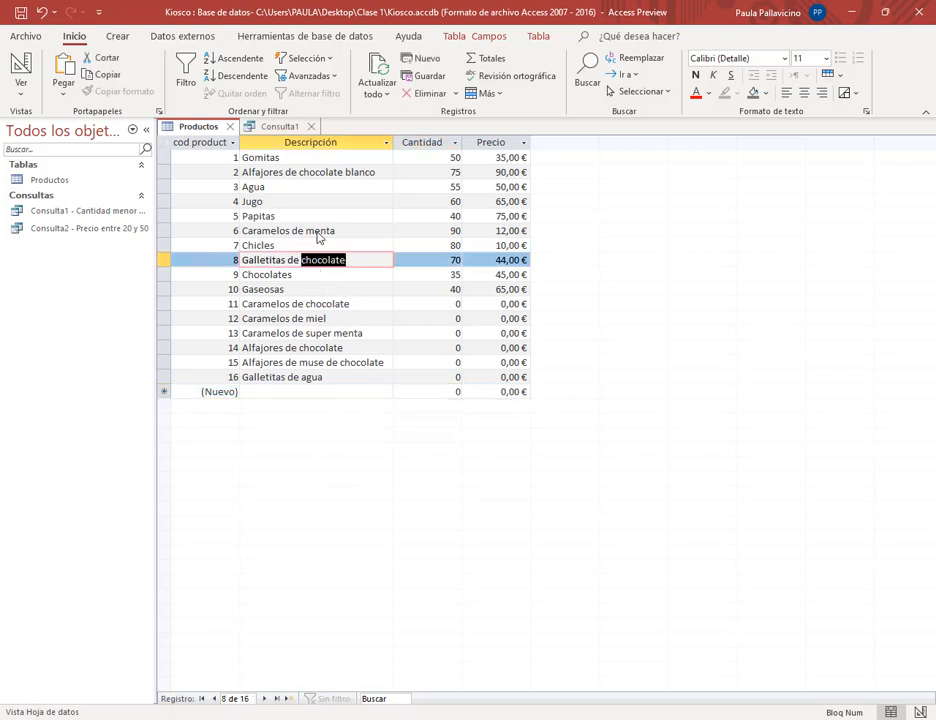
Step: In the design of Consulta1, replace the Descripción criterion with the contains-text expression *chocolate*
click(272, 126)
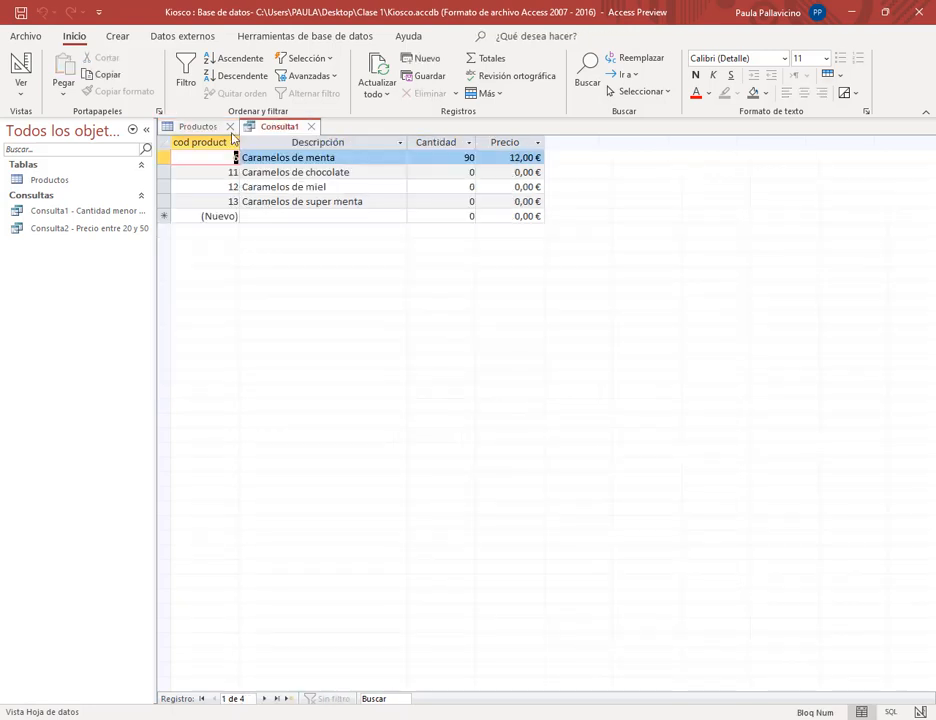
click(20, 62)
double_click(352, 602)
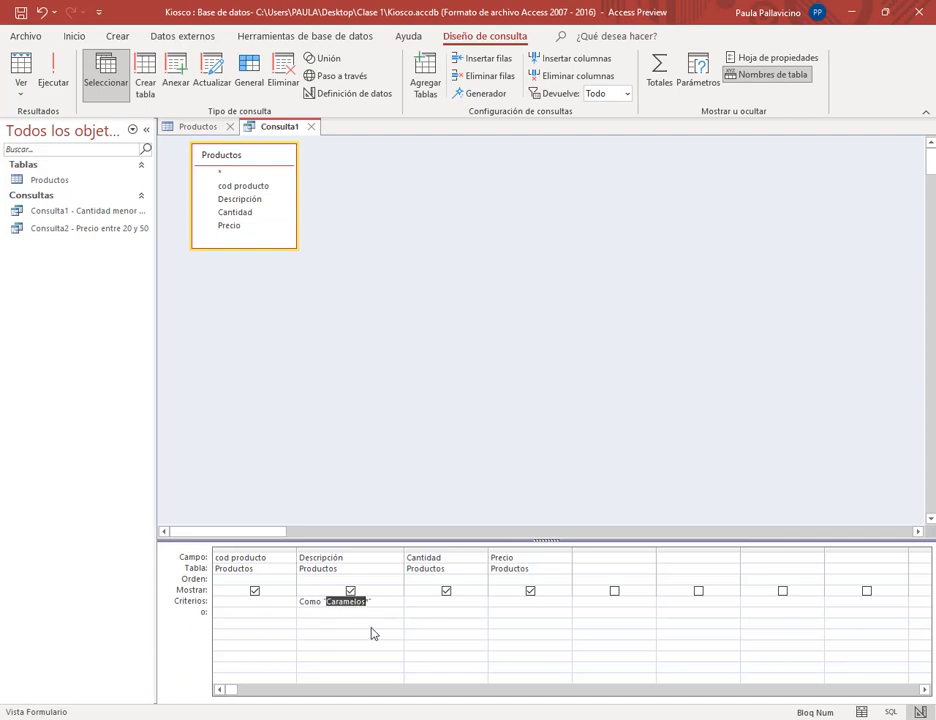
key(BackSpace)
key(shift+Home)
text(c)
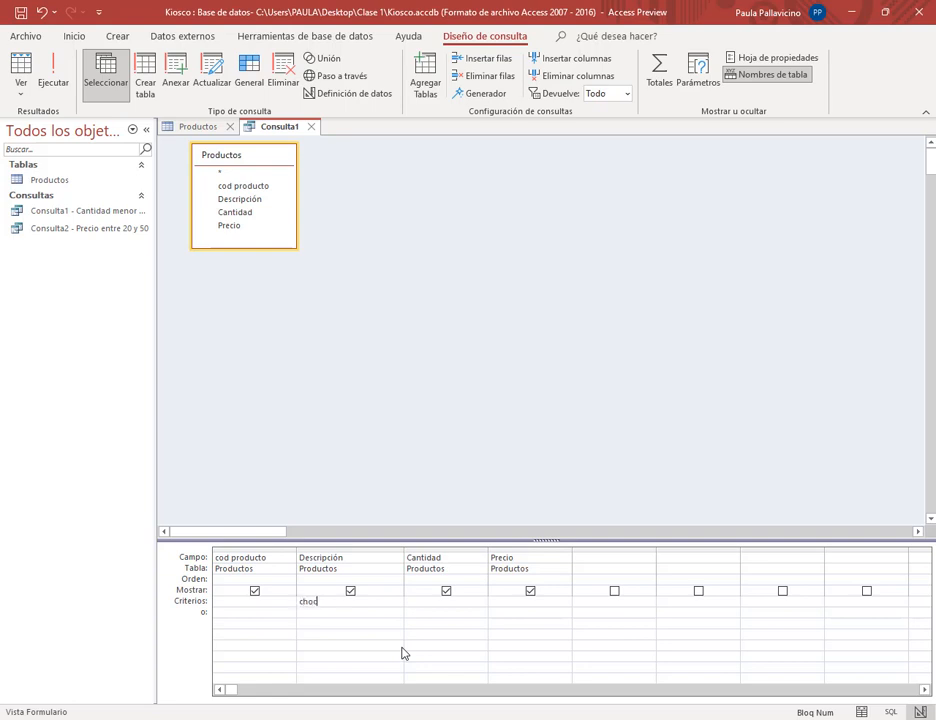
text(hocolate)
text(*)
text(*)
click(401, 648)
Step: Run the query and examine where the word chocolate occurs in the first result's description
click(52, 80)
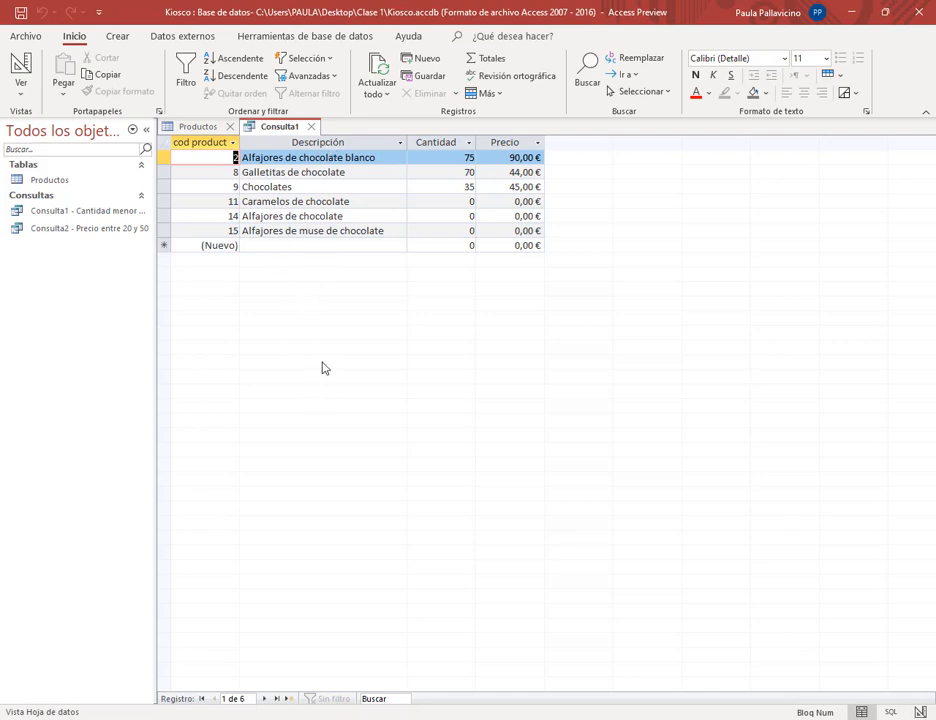
click(304, 158)
drag(304, 158, 284, 158)
click(298, 158)
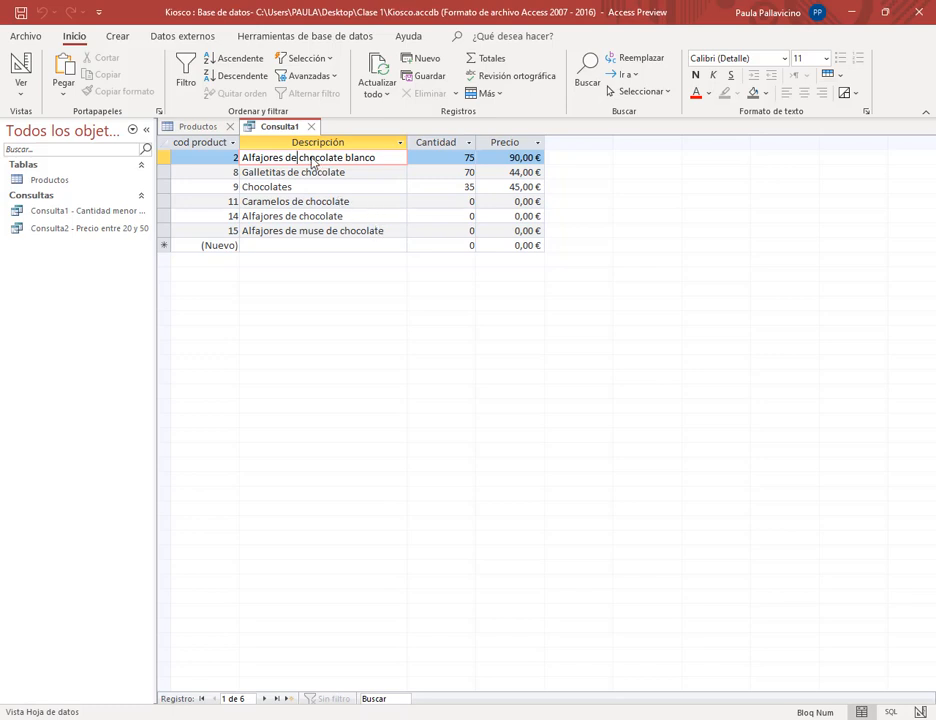
Step: Change the Descripción criterion to Como "chocolate*" by removing the leading asterisk, and run the query
click(21, 75)
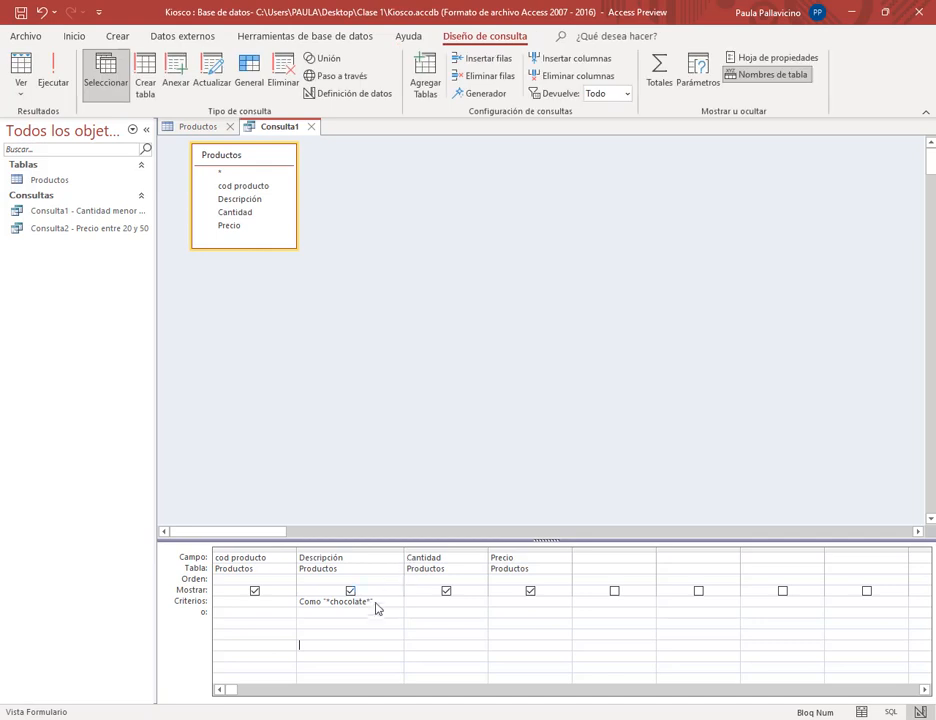
drag(330, 603, 366, 605)
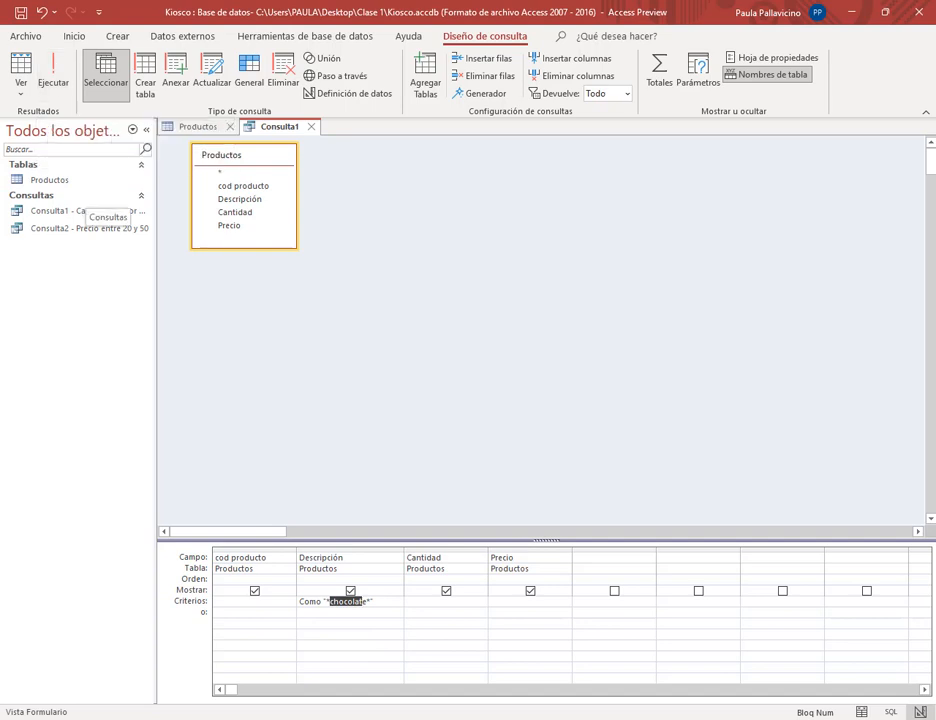
click(330, 607)
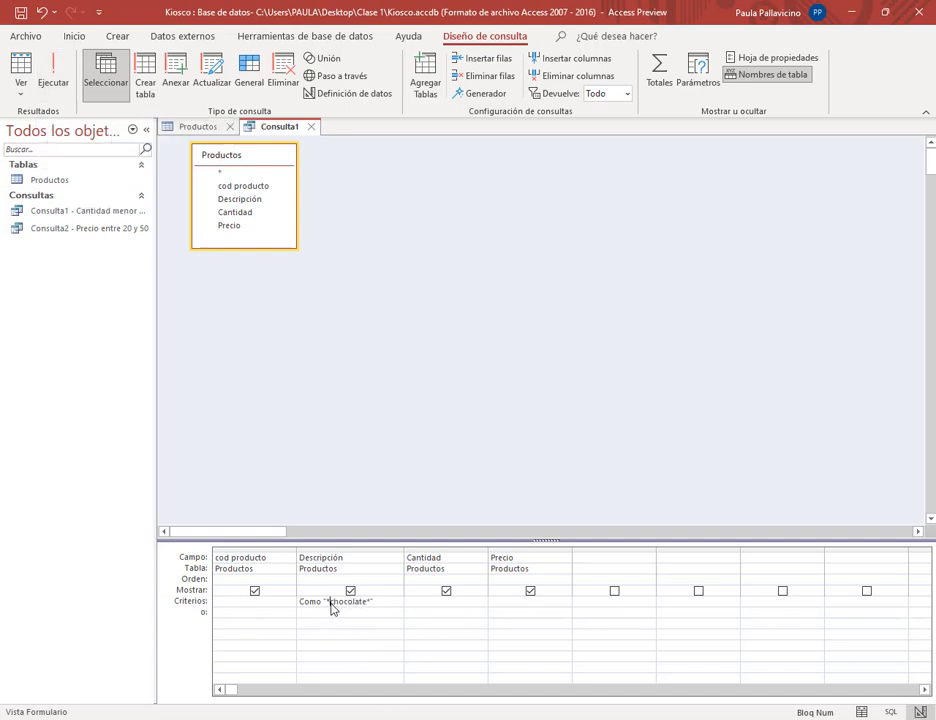
key(BackSpace)
click(55, 75)
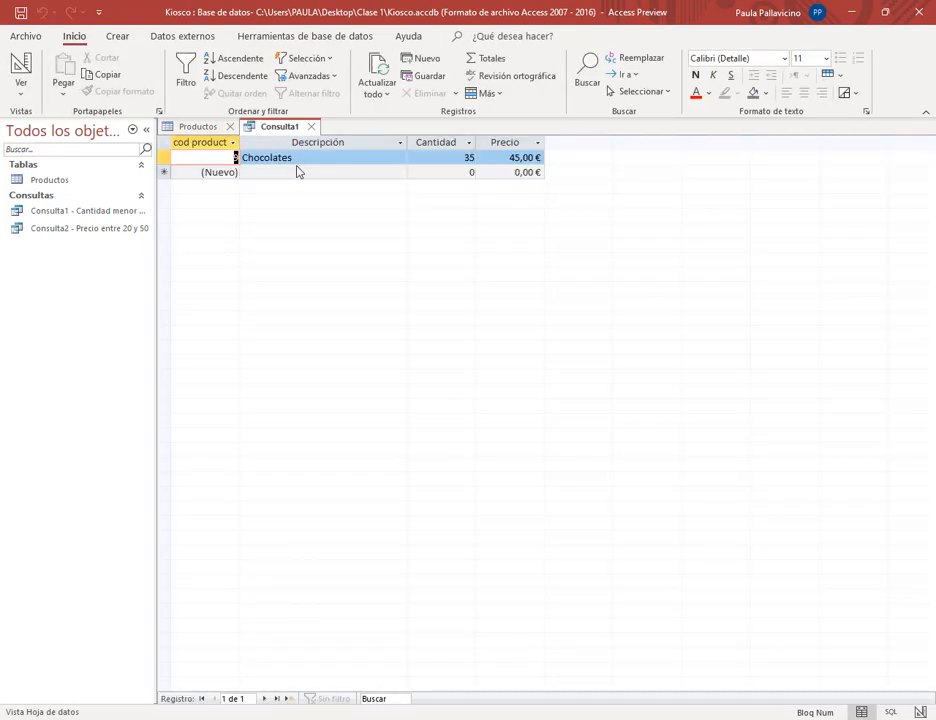
Step: Compare the query result with the chocolate descriptions in the Productos table, and return to the Descripción criterion in the query design
click(196, 128)
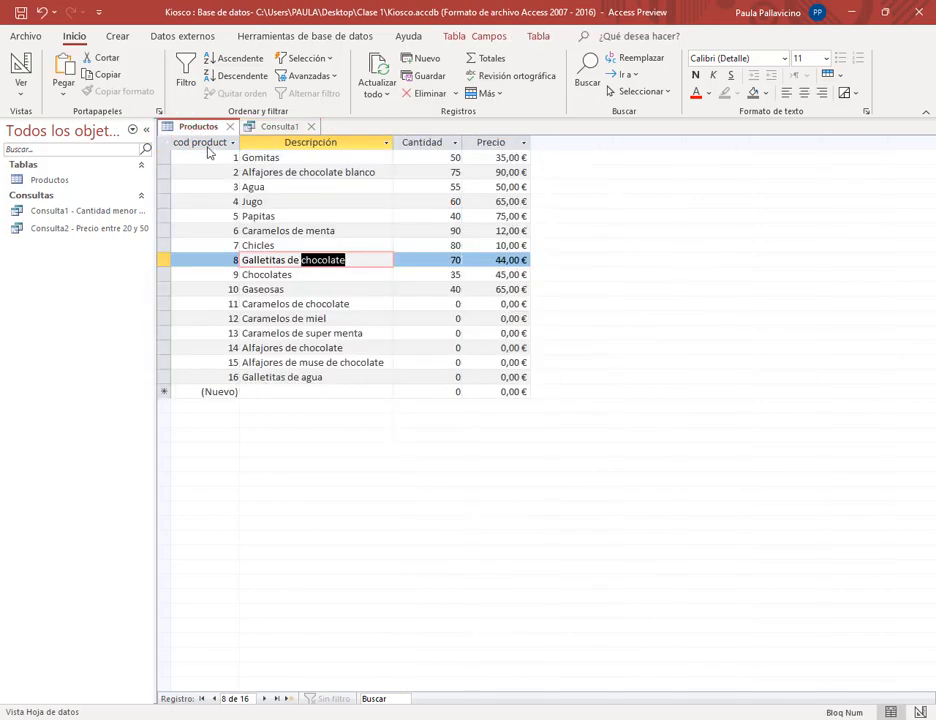
click(281, 127)
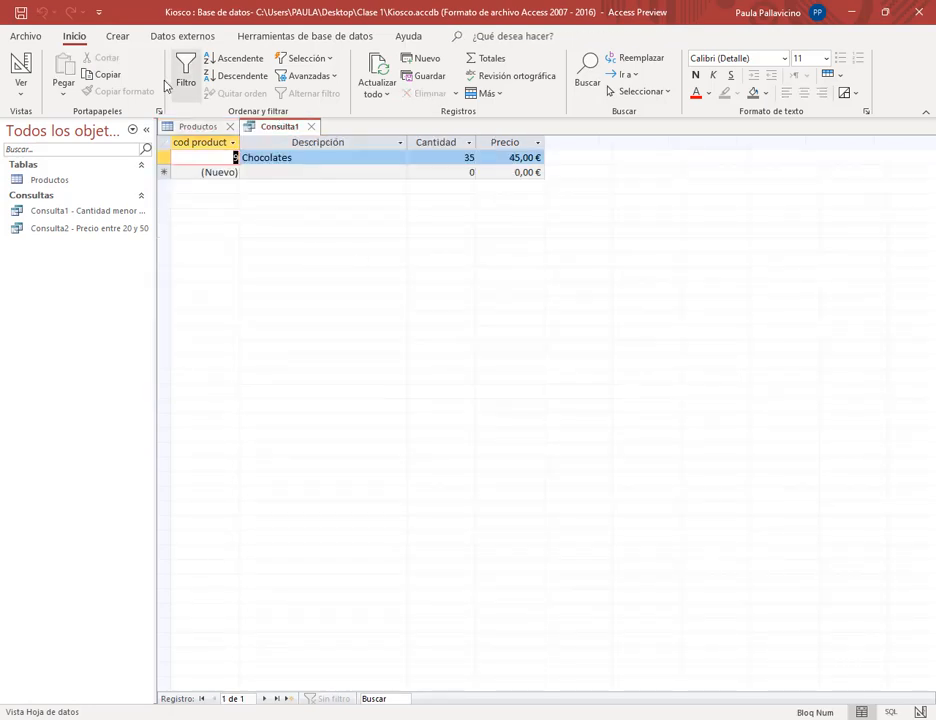
click(20, 63)
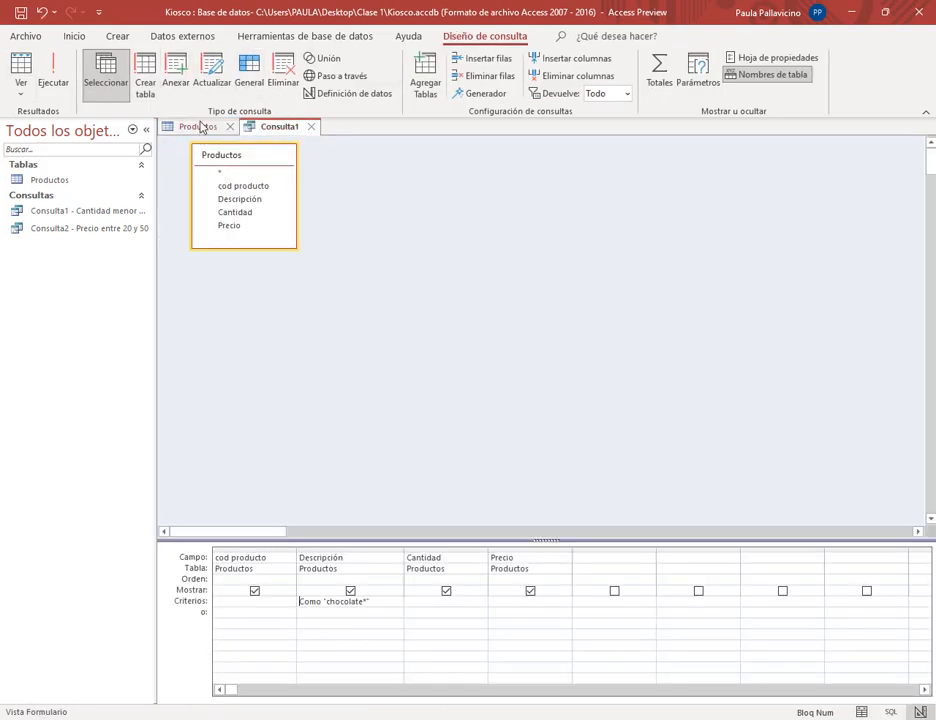
click(199, 128)
click(313, 266)
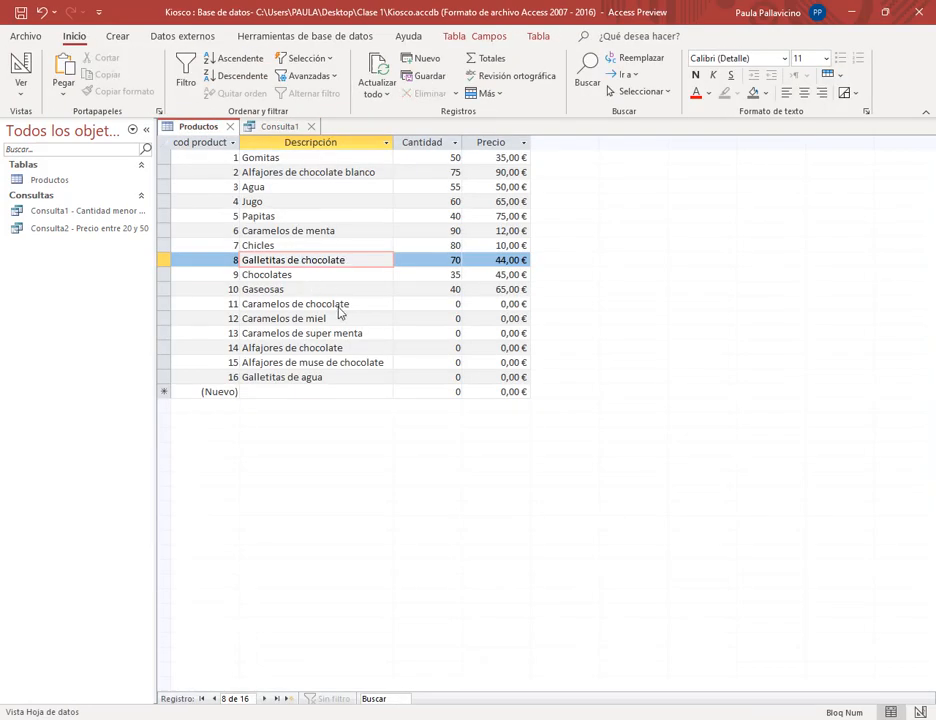
drag(304, 304, 350, 305)
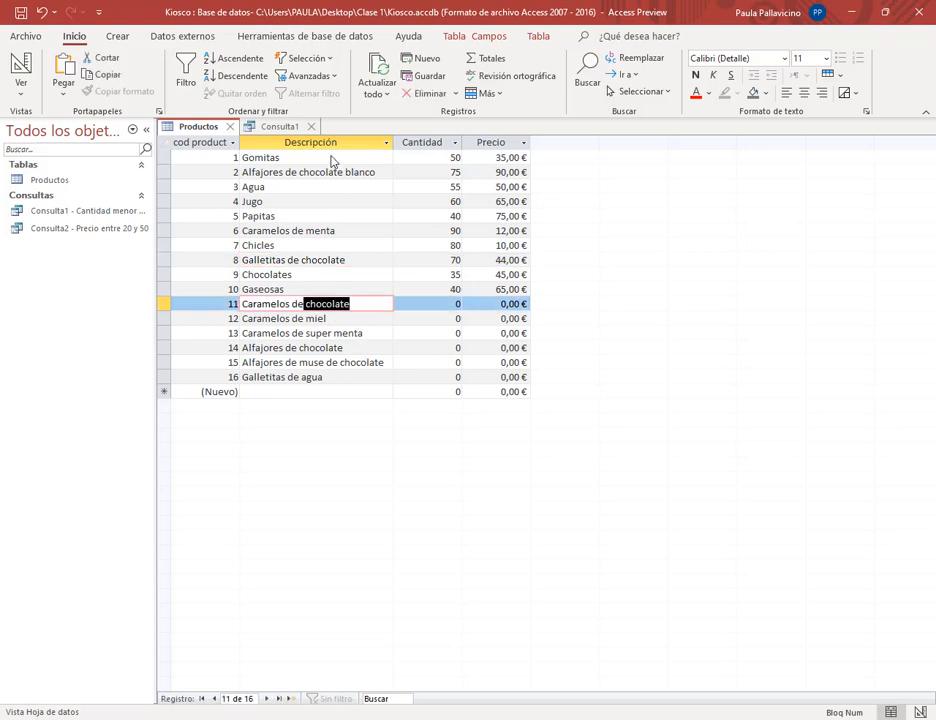
click(276, 128)
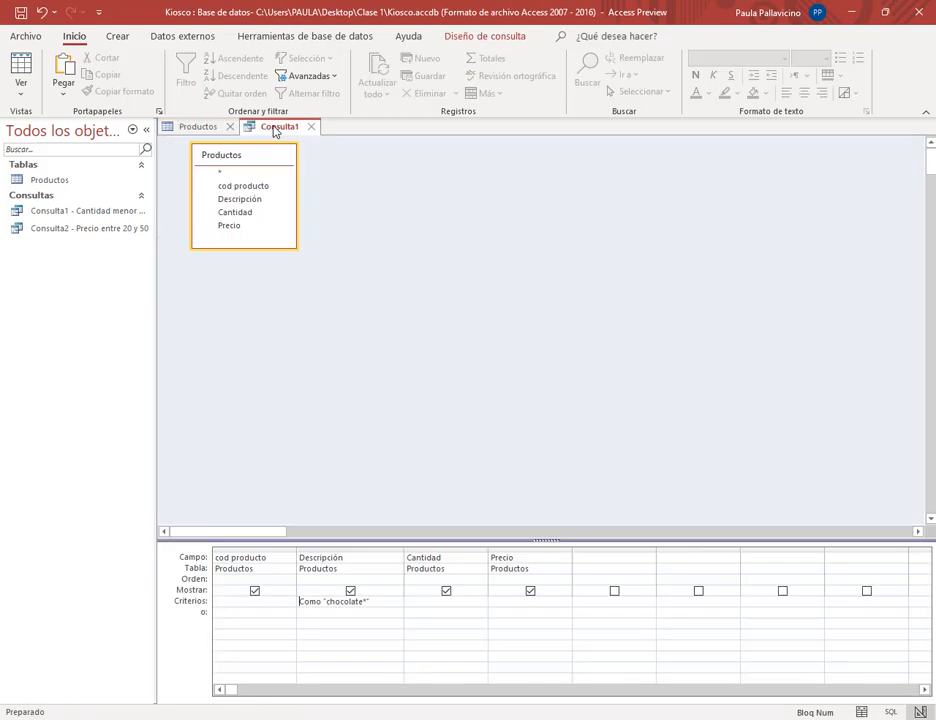
click(365, 602)
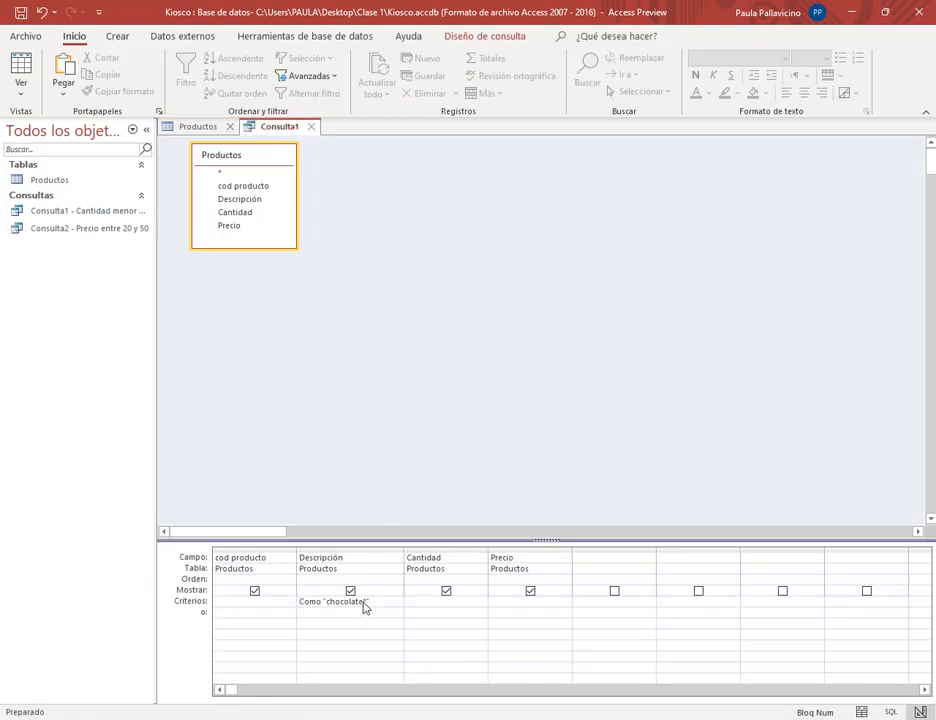
Step: Run the chocolate query and compare its result with the descriptions in the Productos table
click(20, 66)
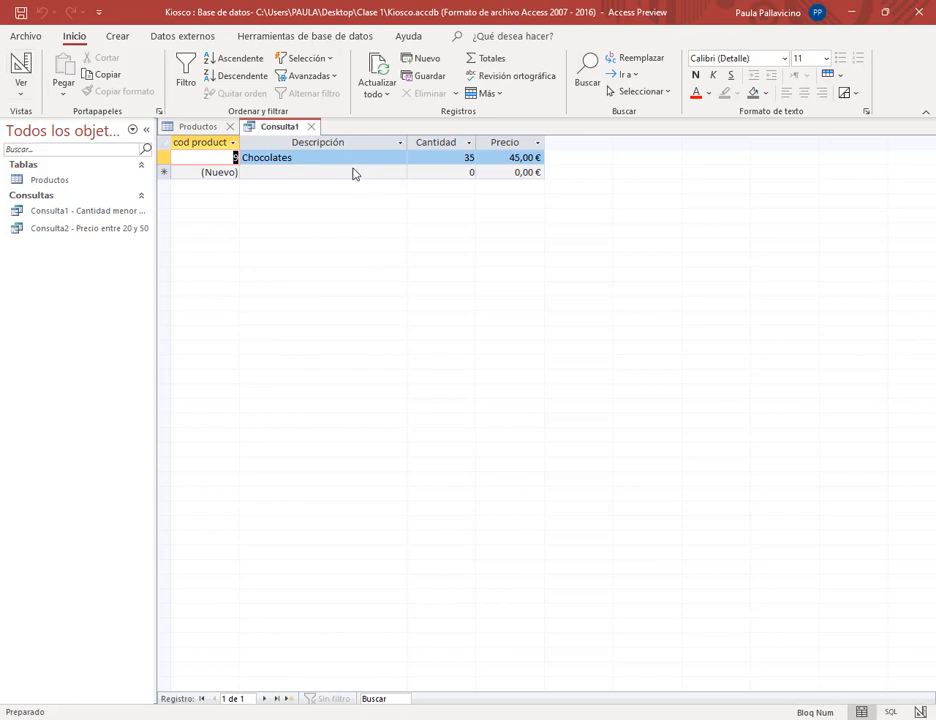
click(207, 127)
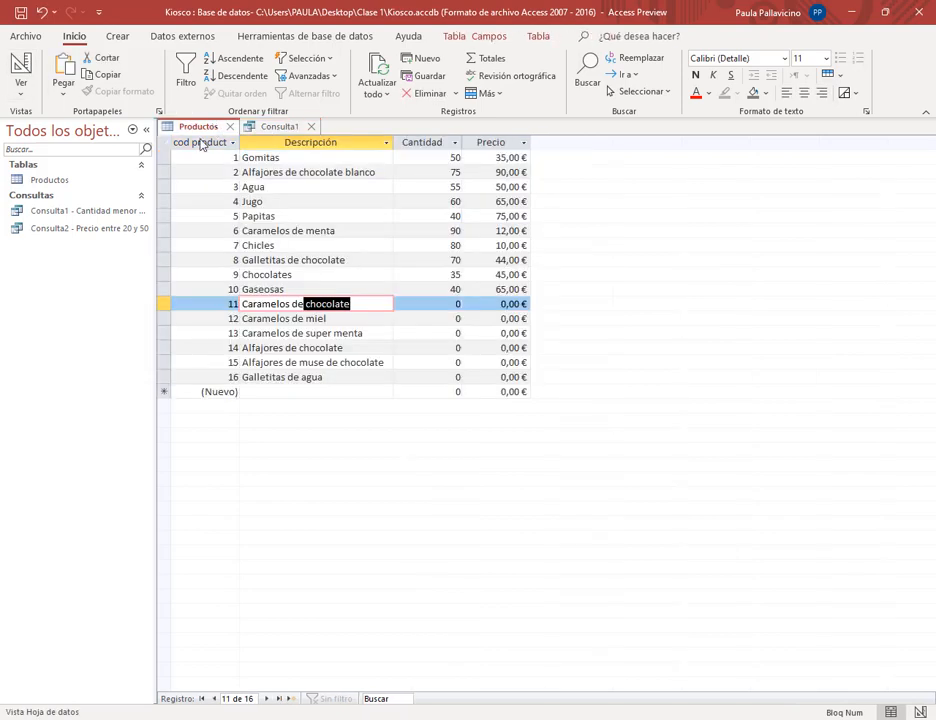
click(347, 322)
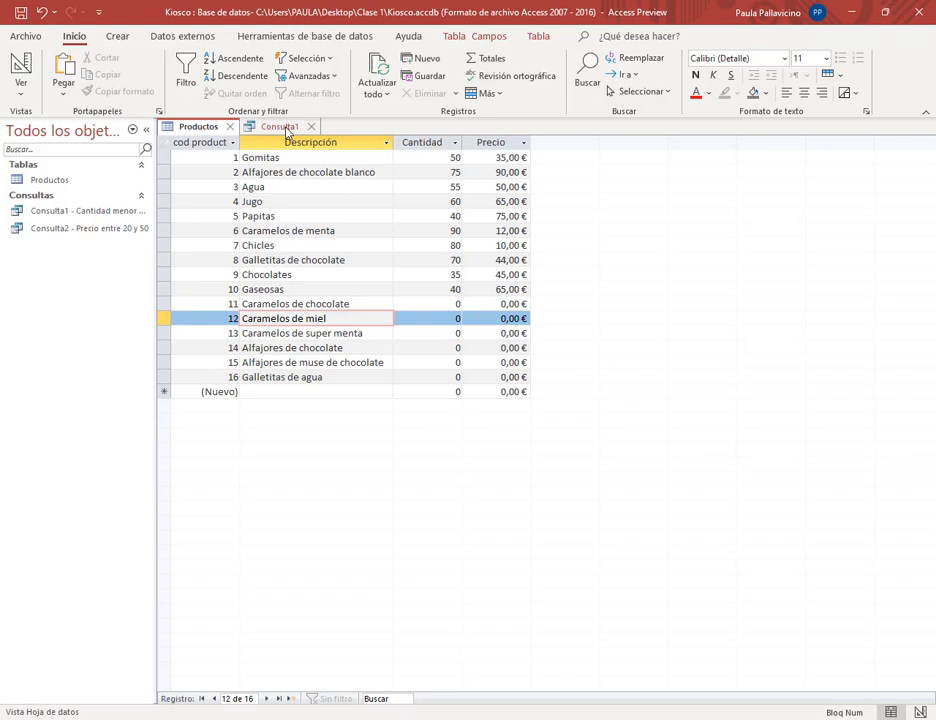
click(280, 127)
Step: In the query design, change the Descripción criterion to Como "*chocolate*" by adding a leading asterisk
click(21, 65)
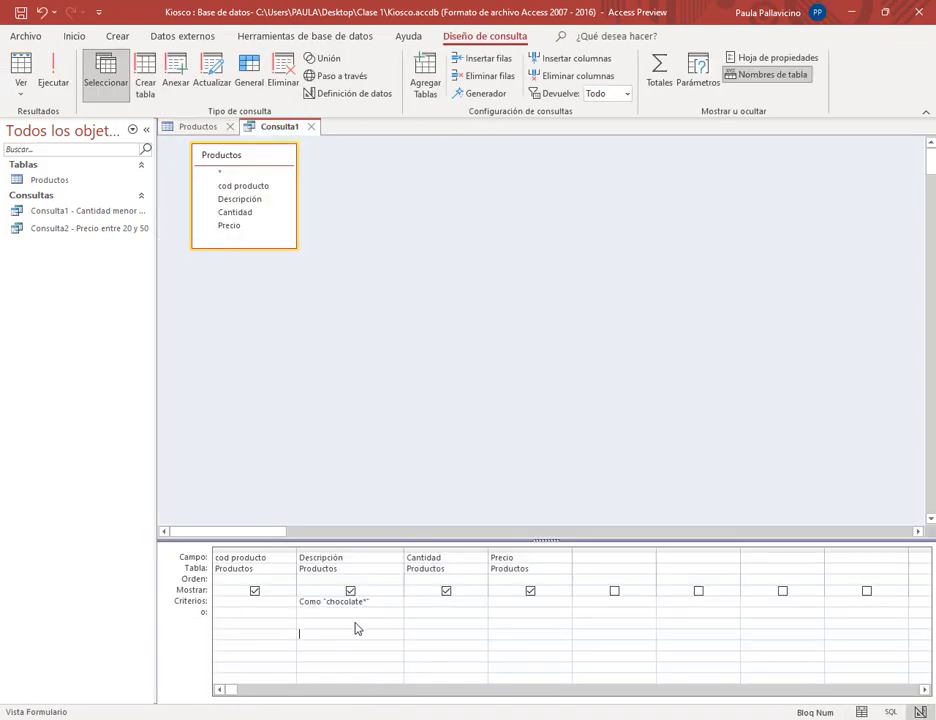
click(373, 602)
drag(362, 604, 328, 606)
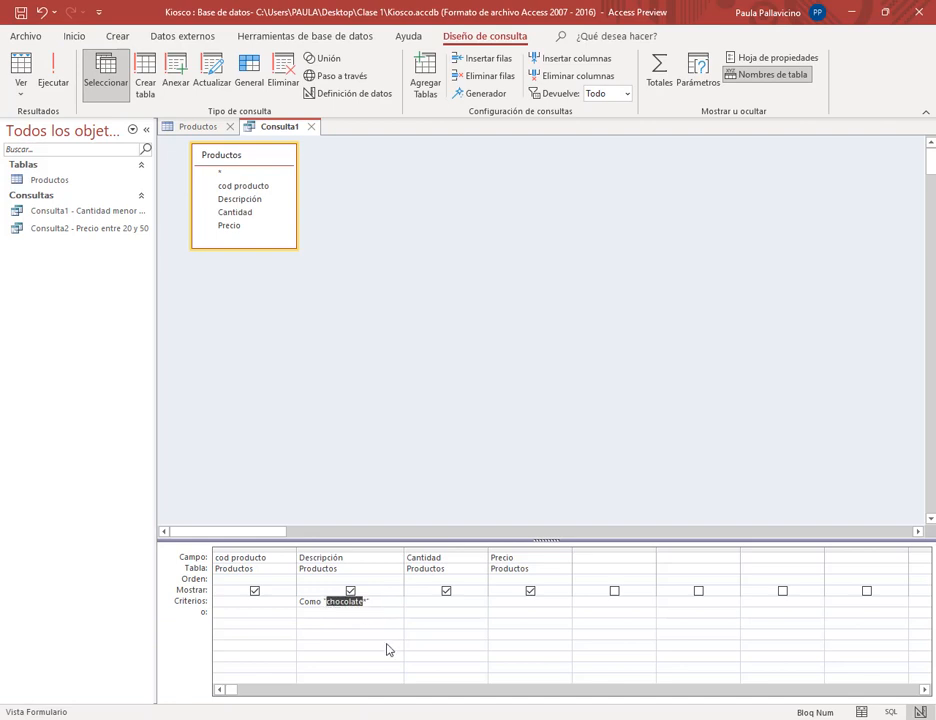
key(Left)
text(*)
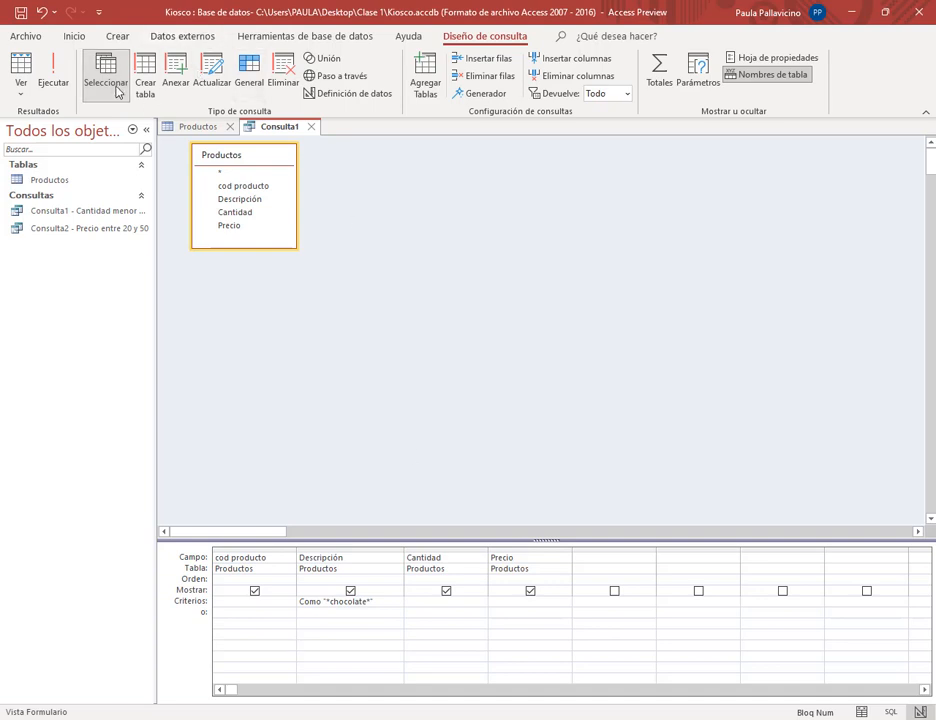
Step: Save the query as Consulta3 - Producto chocolate
click(20, 12)
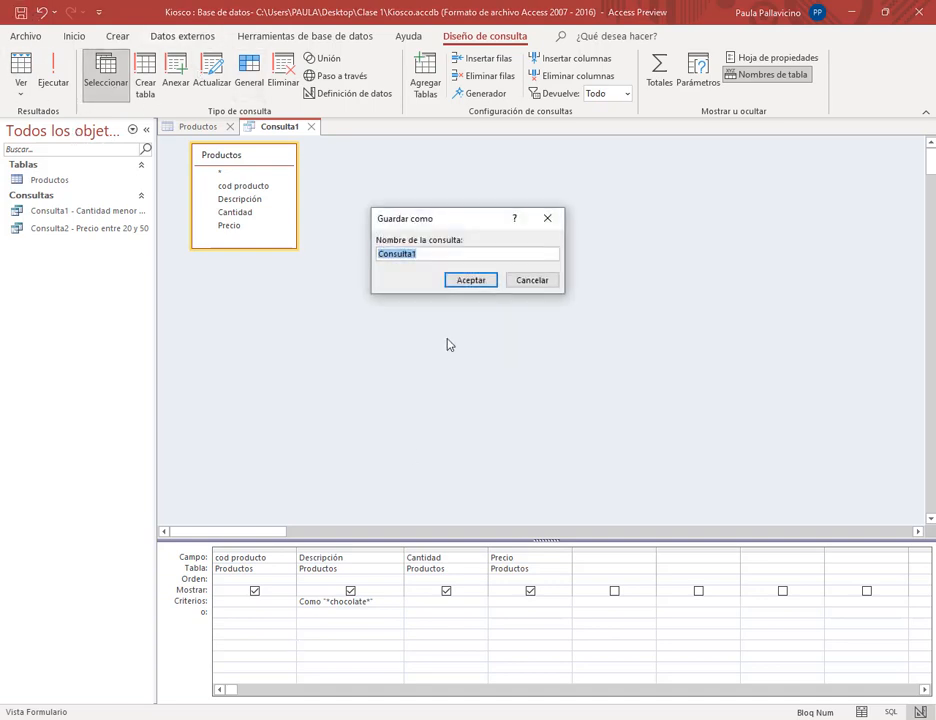
click(459, 256)
text(3 - Producto chocolate)
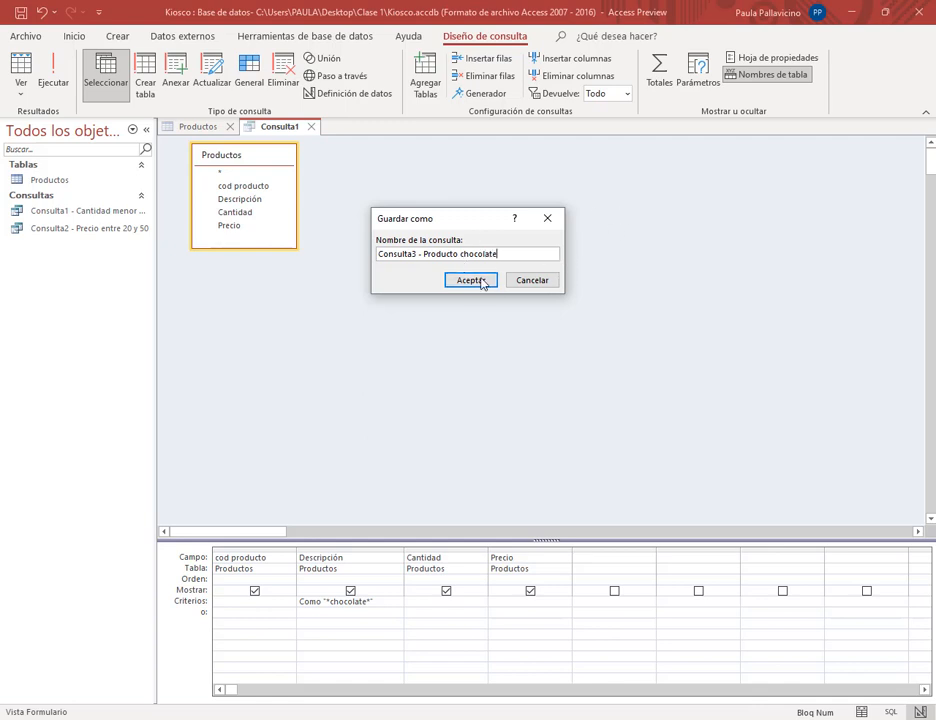
click(479, 281)
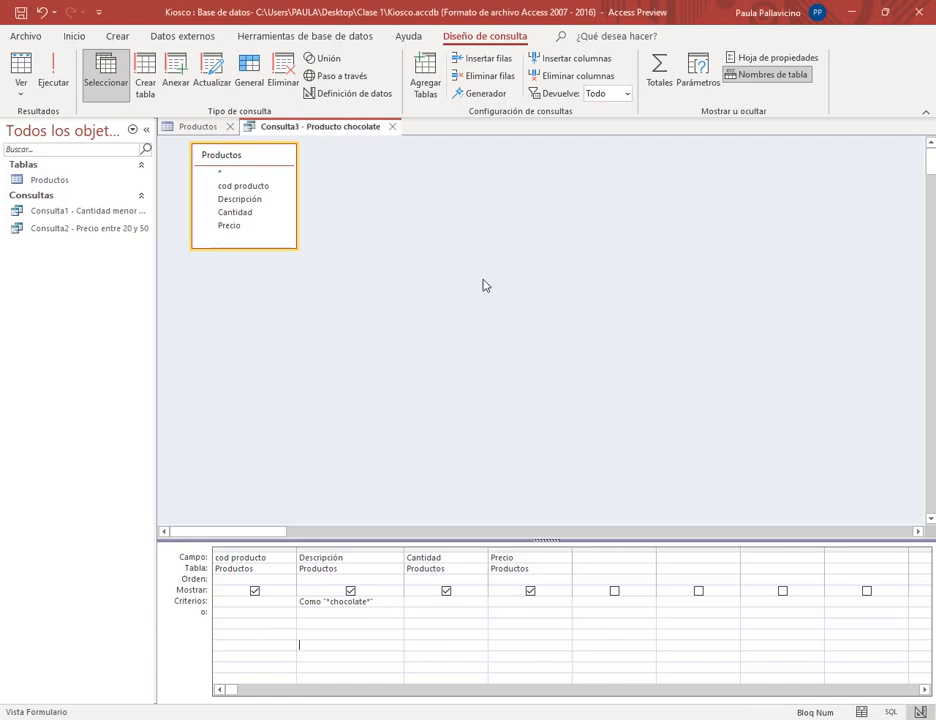
Step: Close the chocolate query and the Productos table, saving the table's design changes
click(393, 127)
click(232, 127)
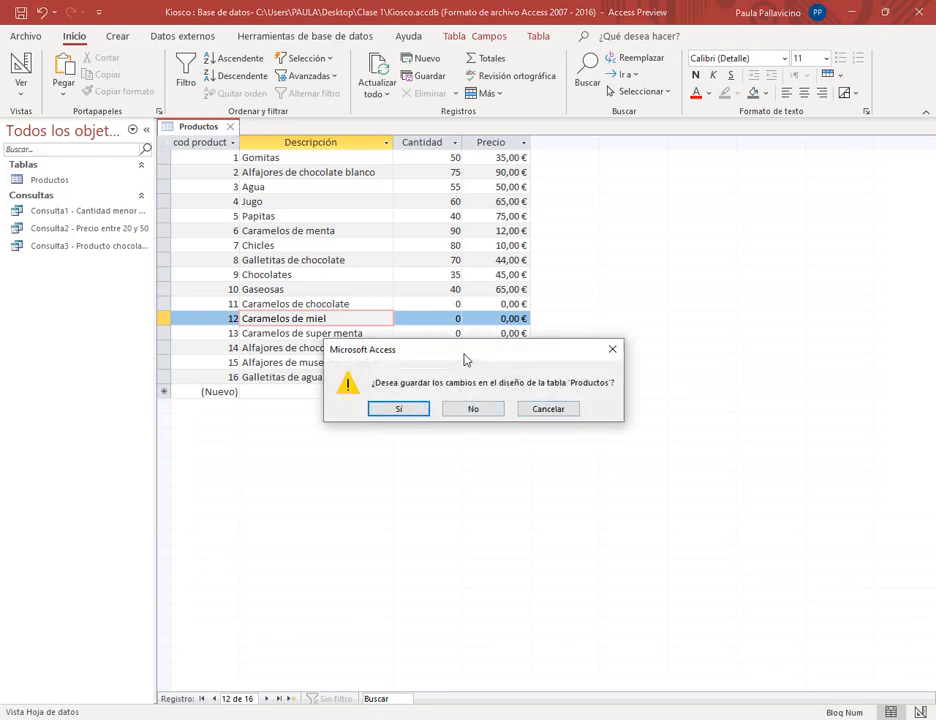
drag(464, 359, 432, 248)
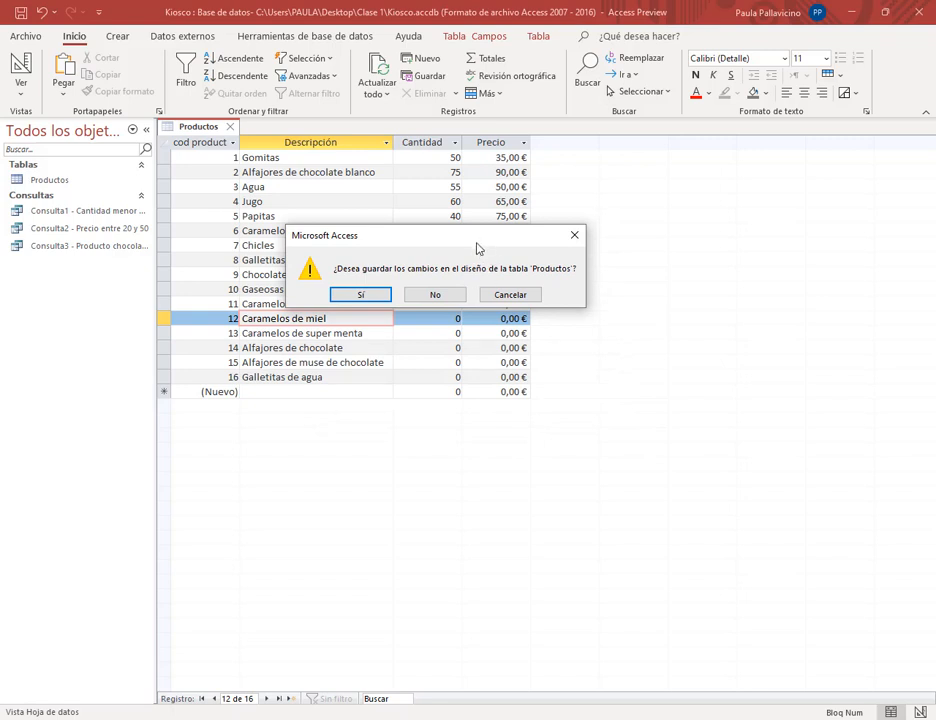
drag(480, 246, 742, 316)
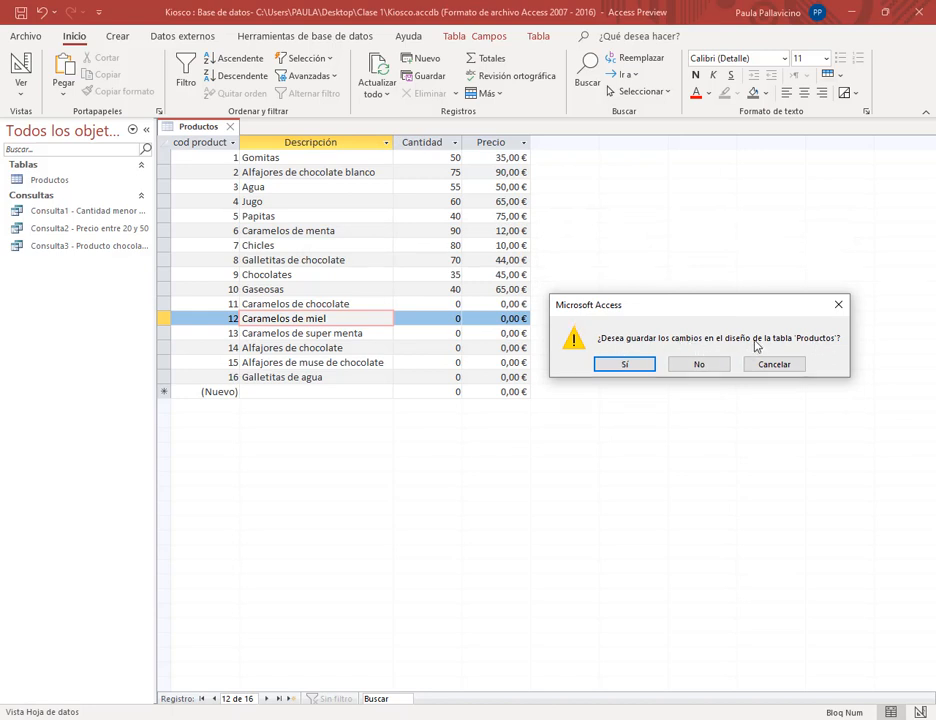
click(645, 367)
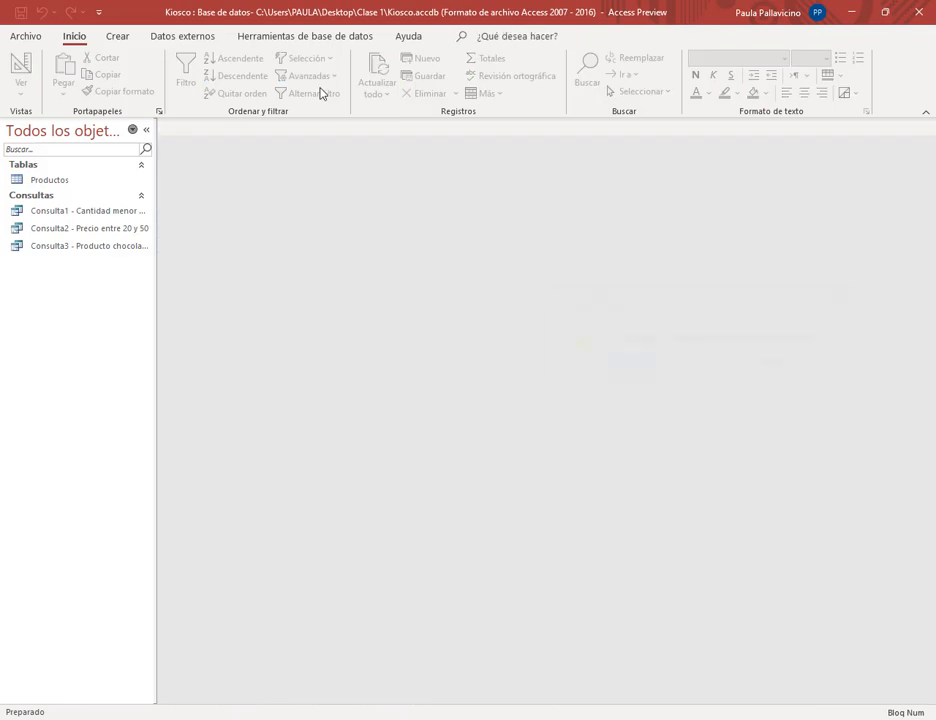
Step: Add a new record with the description Jugo de naranja to the Productos table, and close the table
double_click(55, 180)
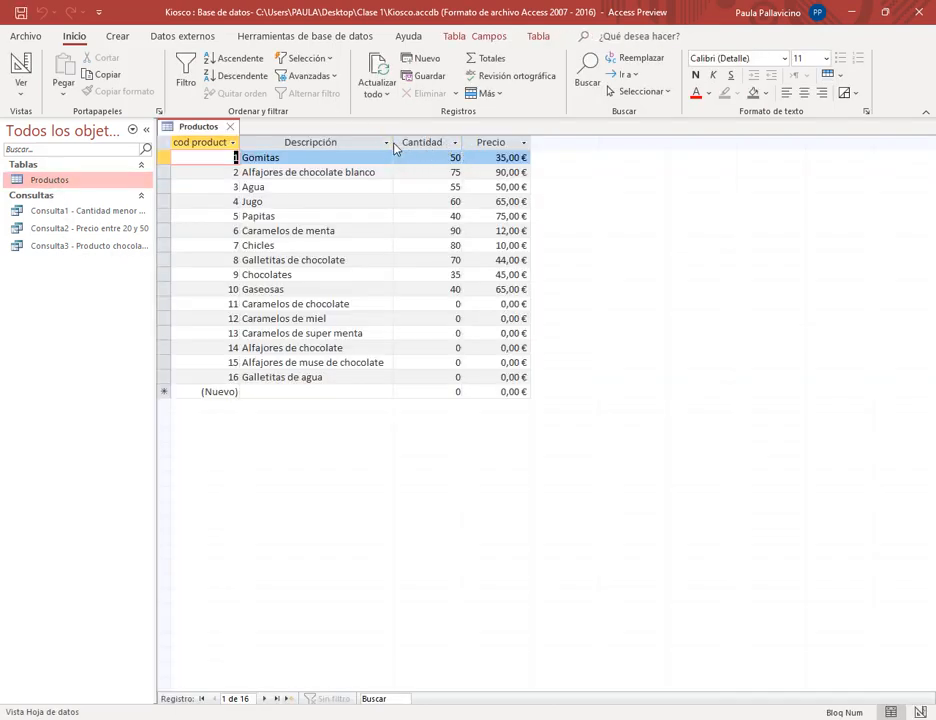
click(318, 392)
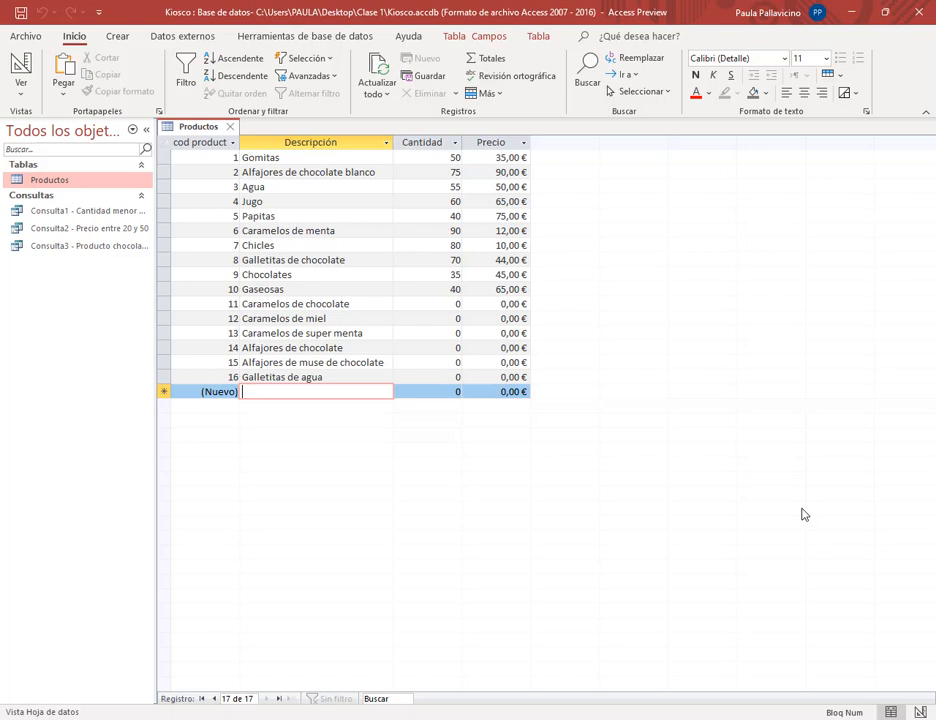
key(Caps_Lock)
text(A)
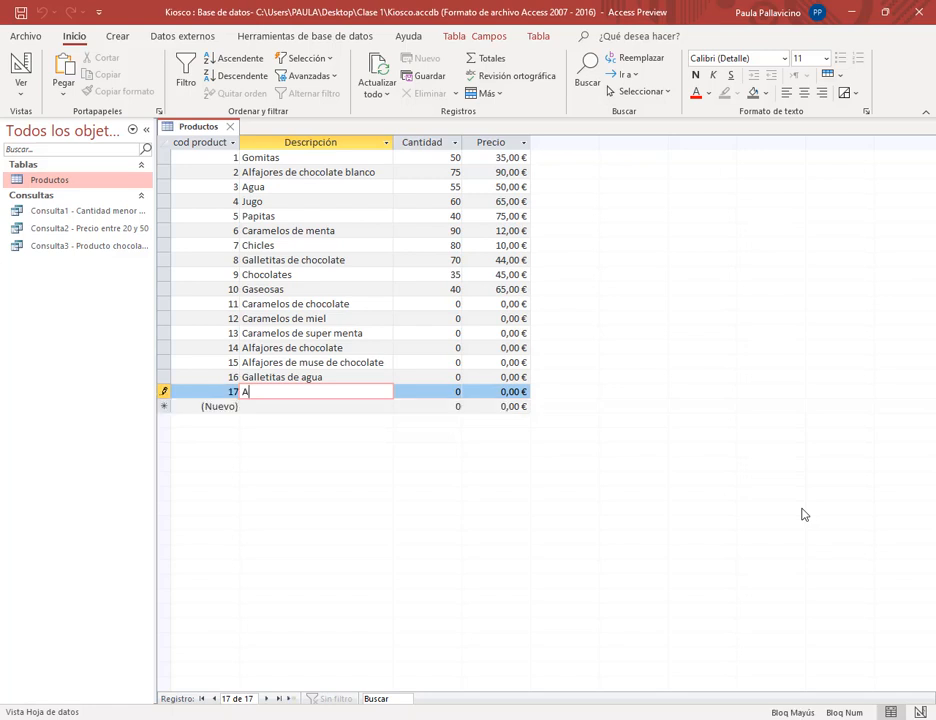
key(Caps_Lock)
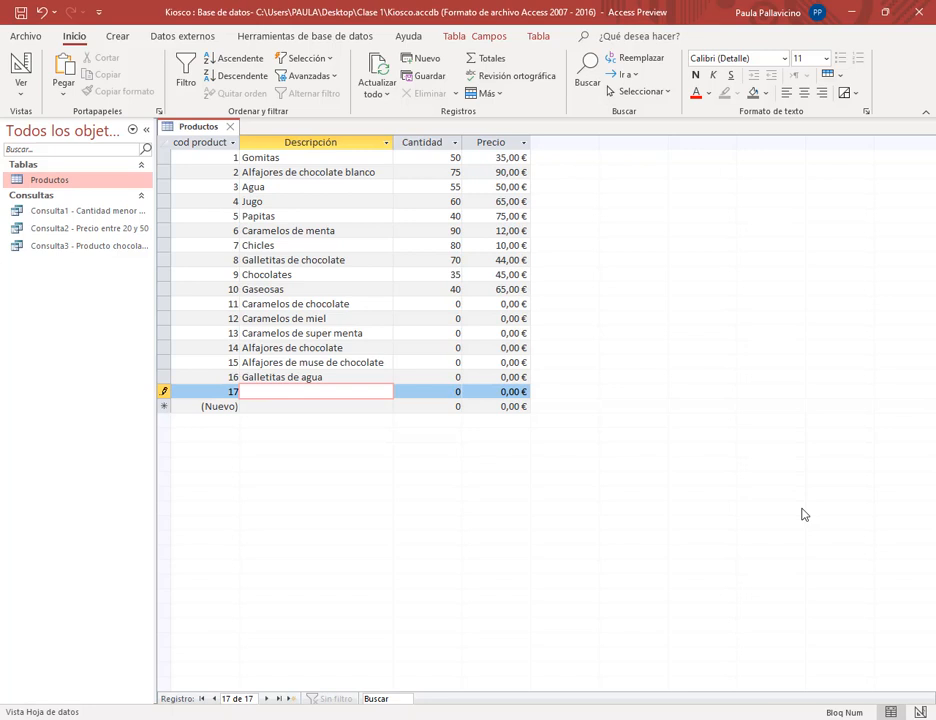
key(Caps_Lock)
text(Ju)
key(Caps_Lock)
text(ugo de naranja)
click(355, 408)
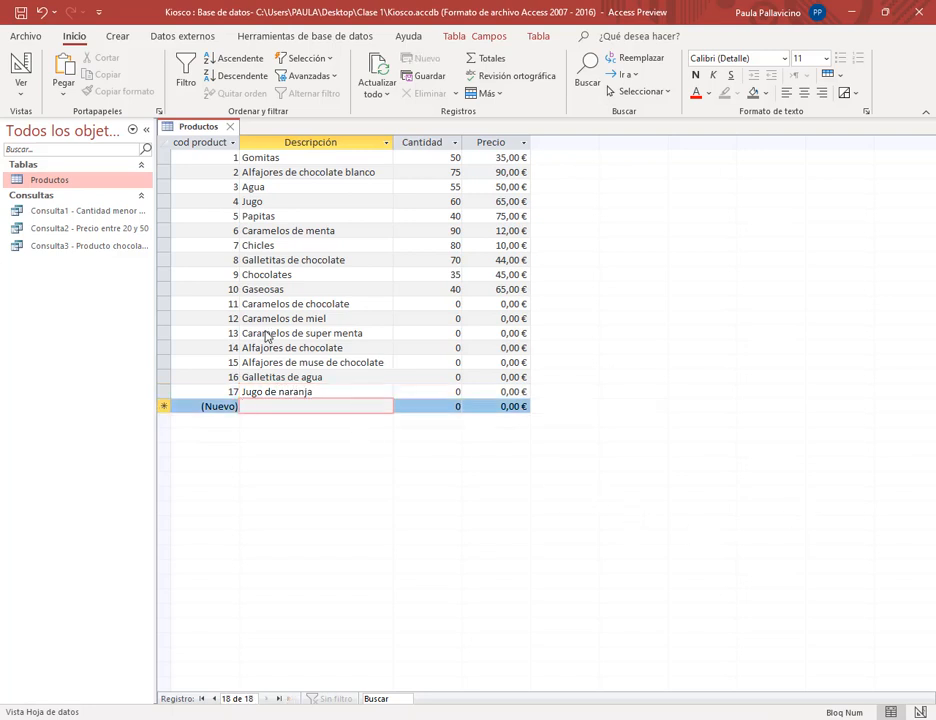
click(230, 126)
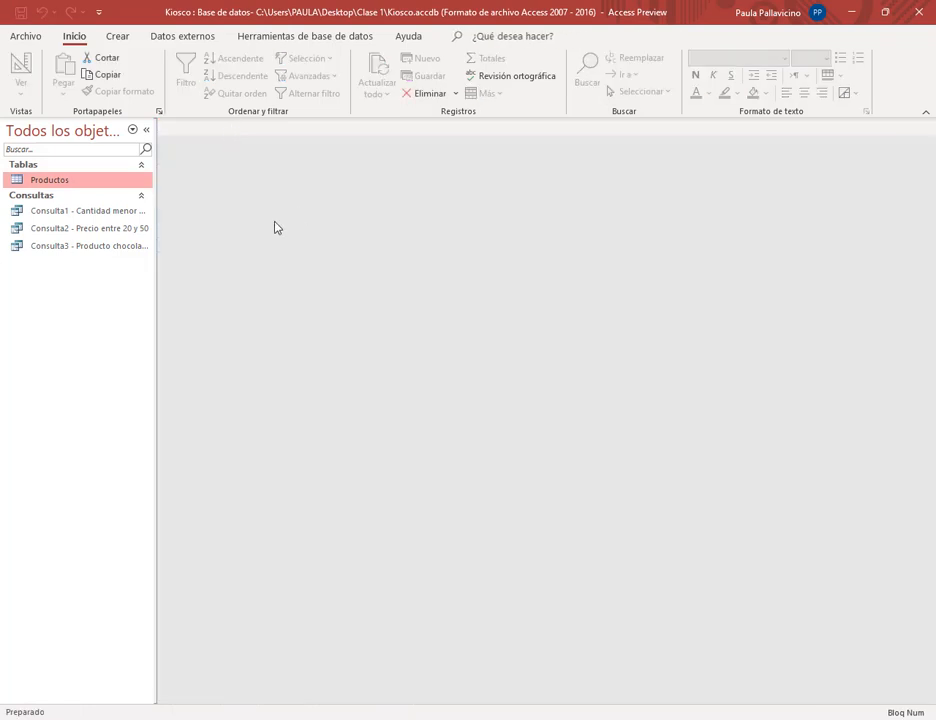
Step: Reopen the Productos table, widen the Descripción column slightly, and close the table with its design changes saved
double_click(63, 181)
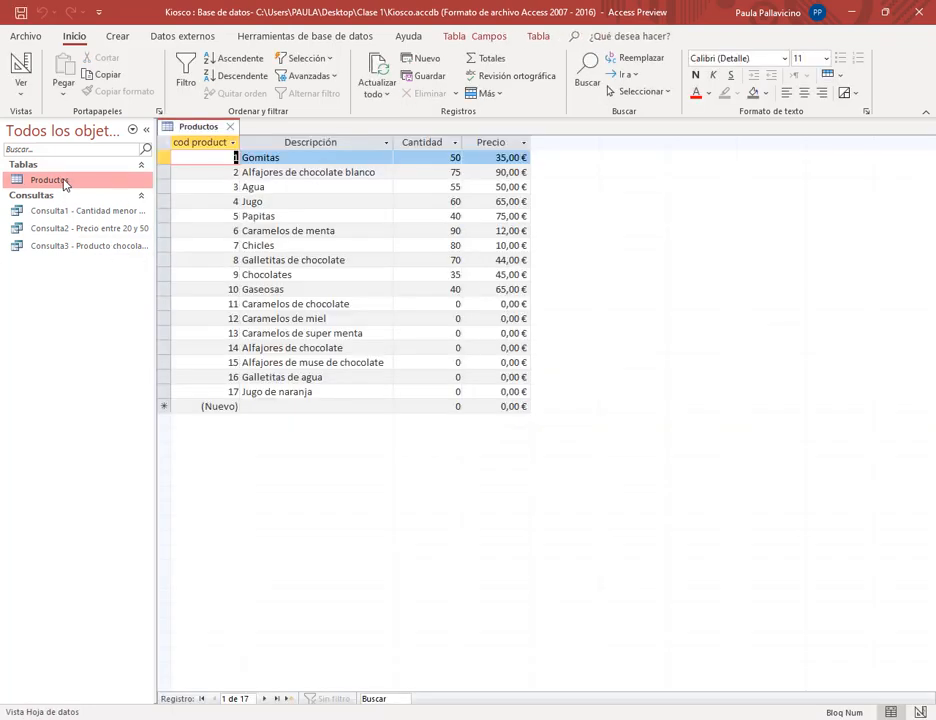
drag(397, 146, 404, 148)
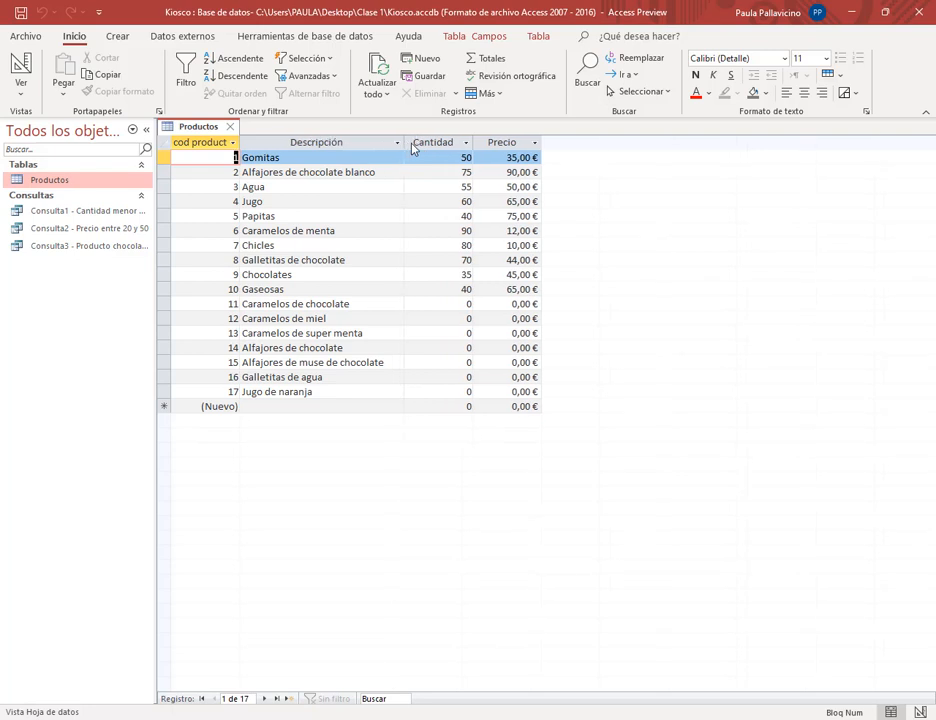
click(230, 126)
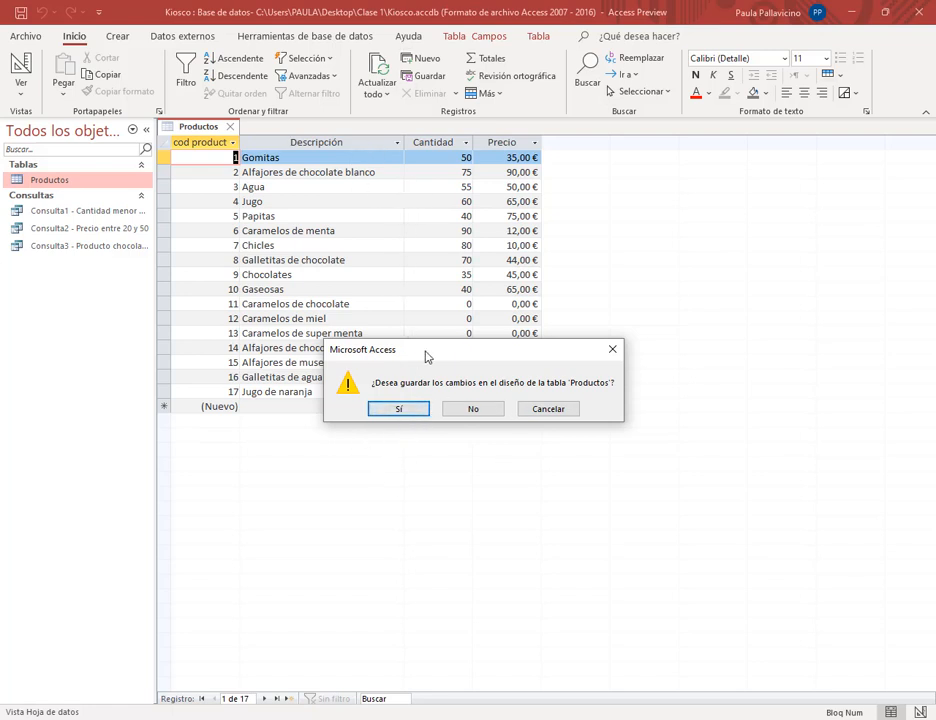
drag(425, 355, 512, 295)
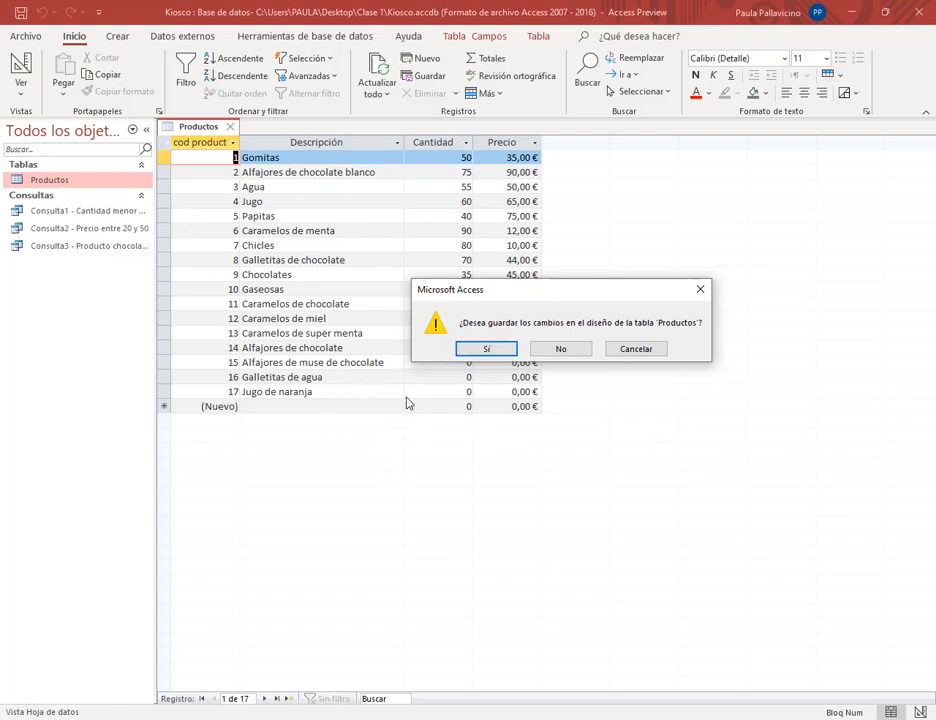
click(490, 349)
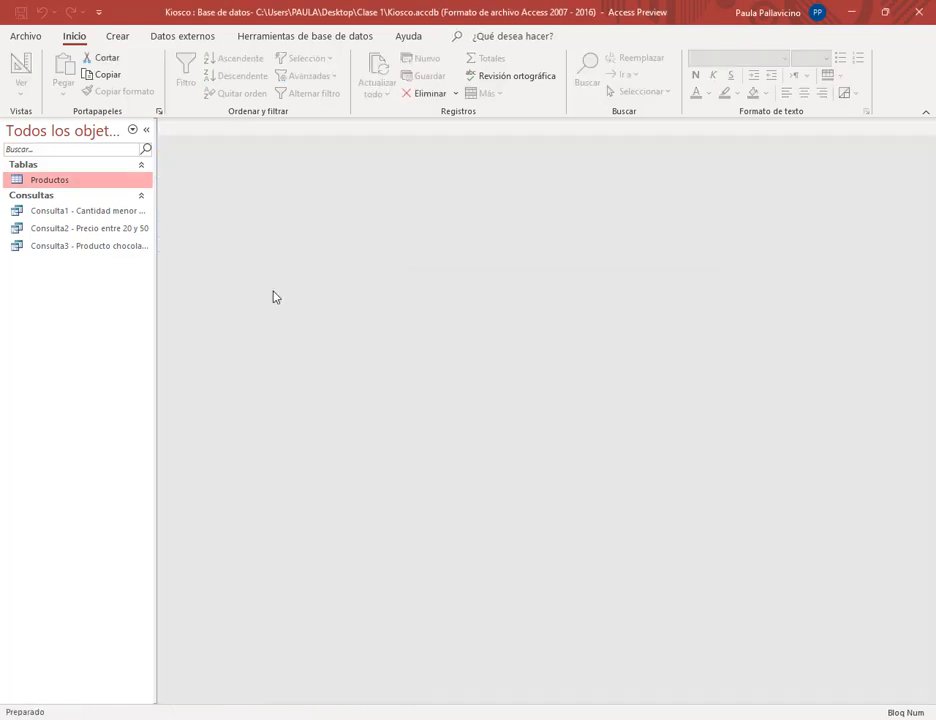
Step: Open the query Consulta1 - Cantidad menor a 50 and widen the object list to fit the full query names
click(91, 213)
click(94, 228)
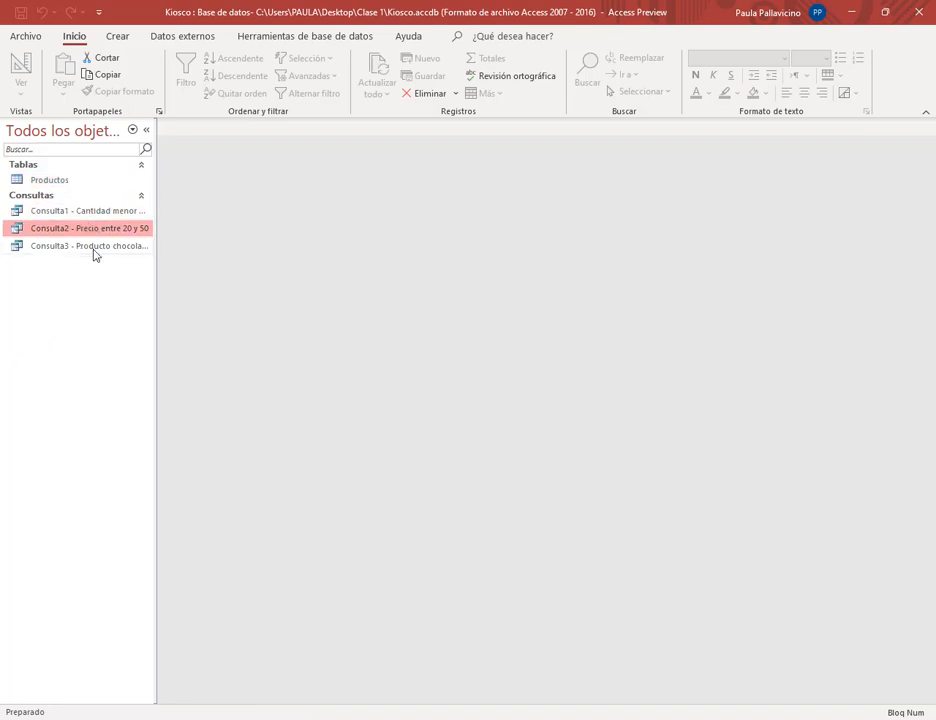
click(94, 250)
click(109, 214)
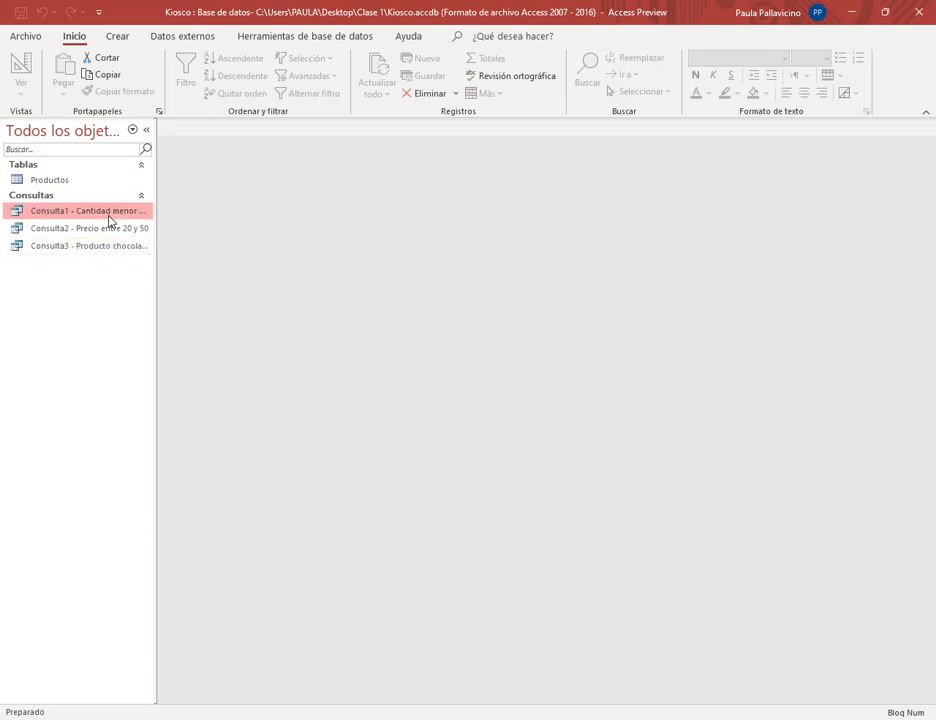
double_click(109, 214)
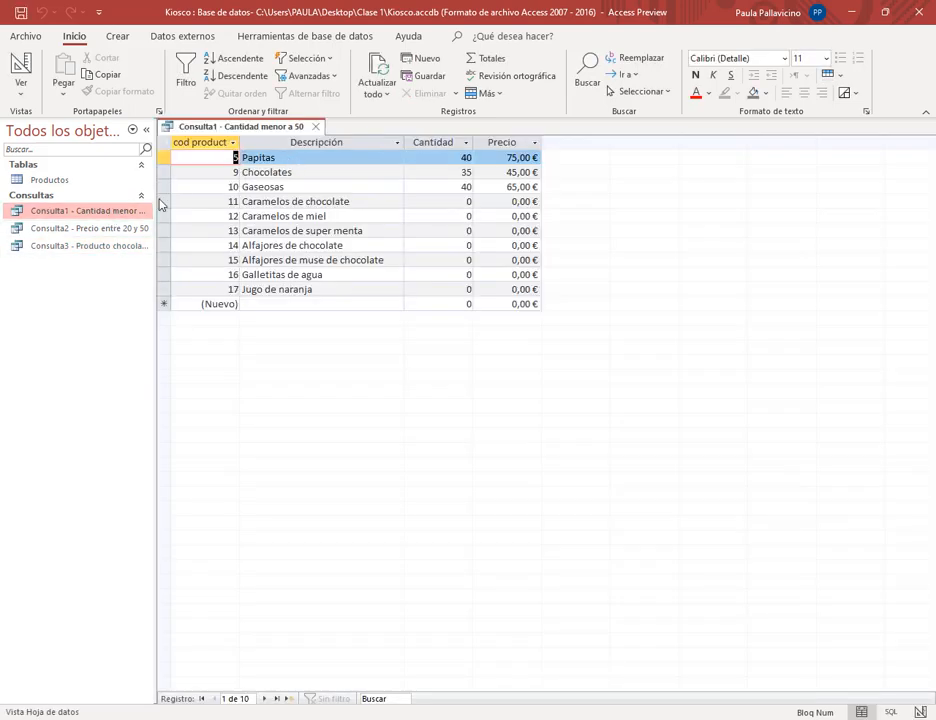
drag(155, 205, 211, 208)
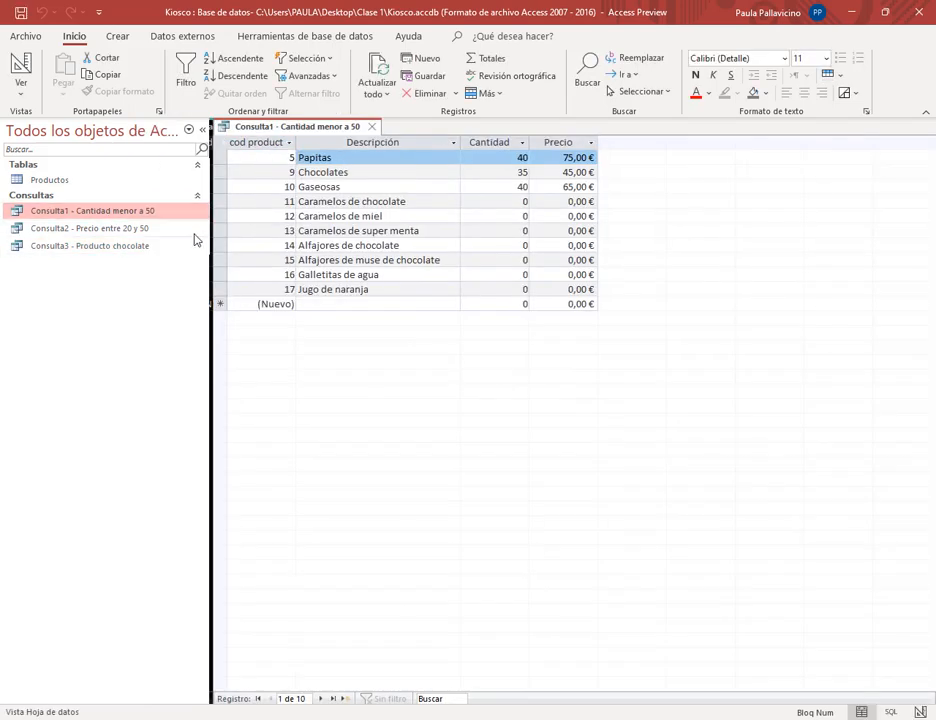
Step: Open Consulta2 - Precio entre 20 y 50 and Consulta3 - Producto chocolate, and review the results of all three queries
double_click(128, 229)
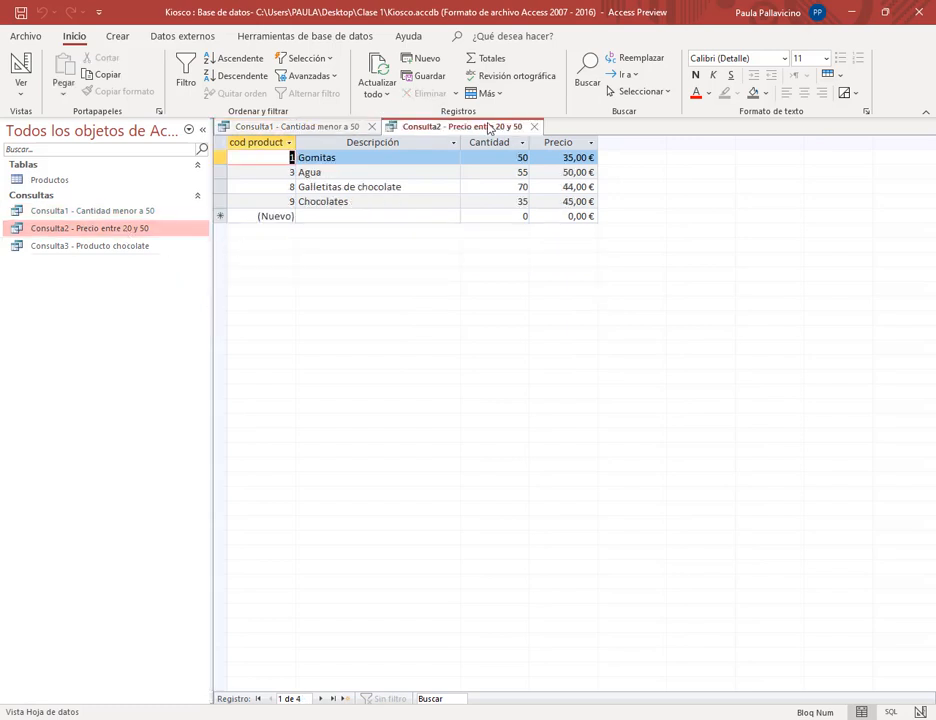
double_click(130, 247)
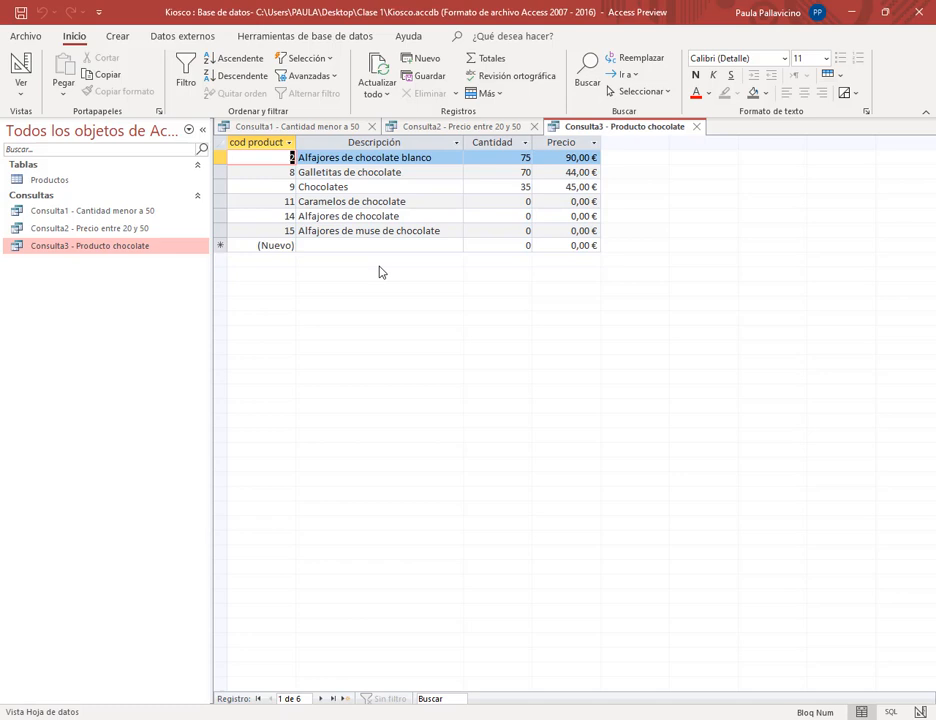
click(340, 130)
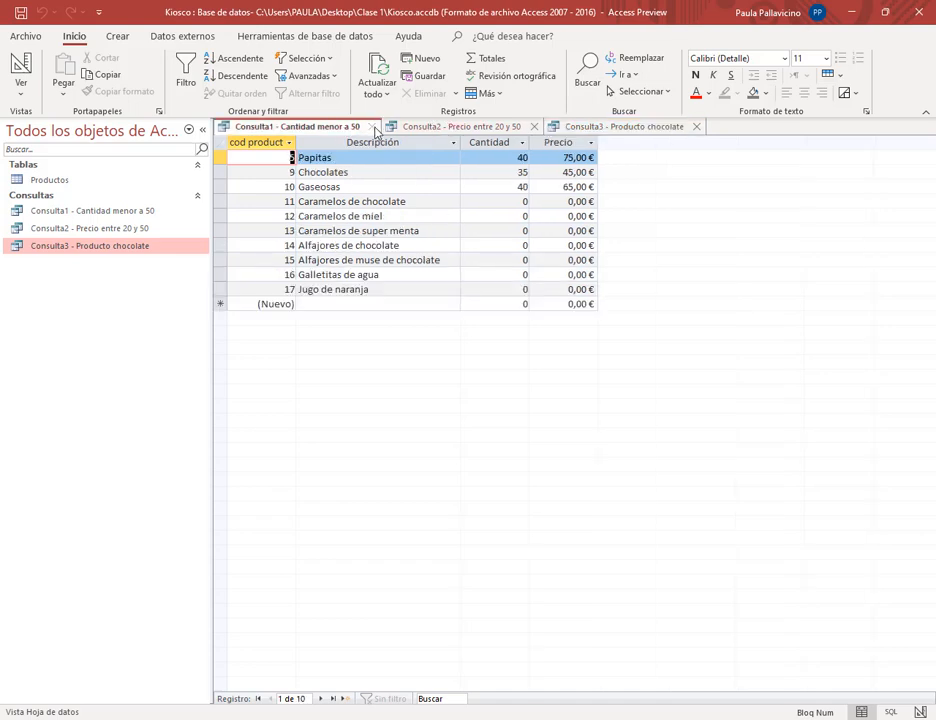
click(393, 130)
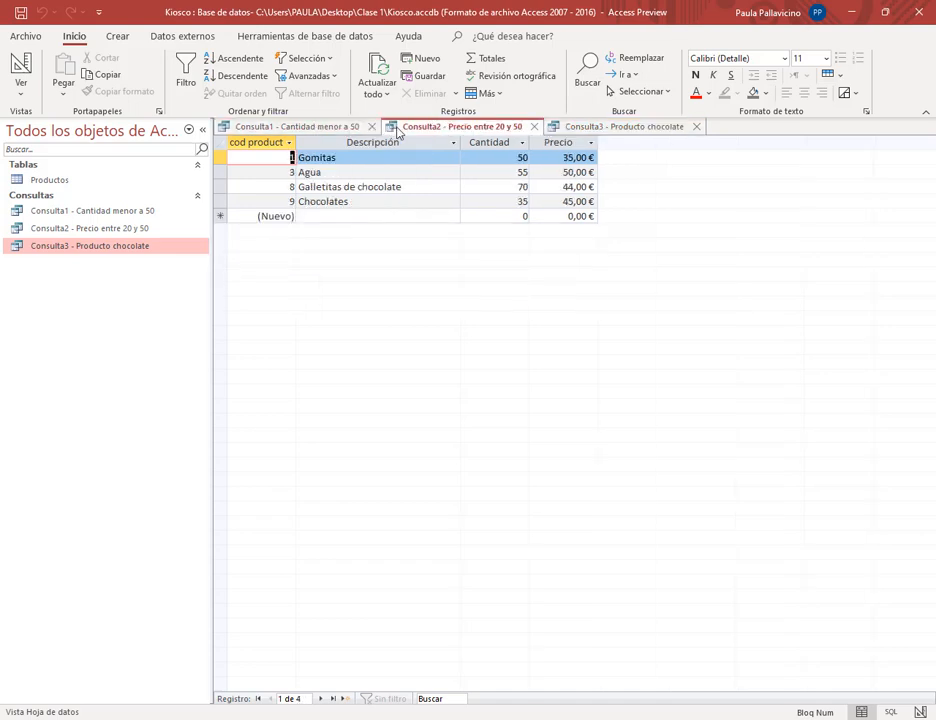
click(632, 130)
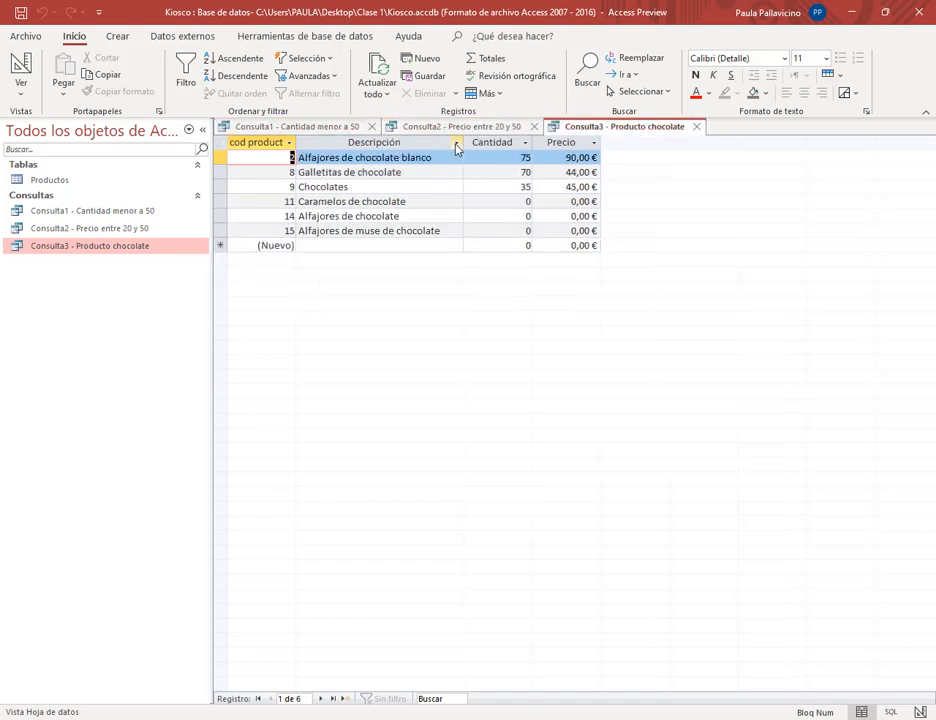
Step: Close the three open query results
click(367, 127)
click(368, 127)
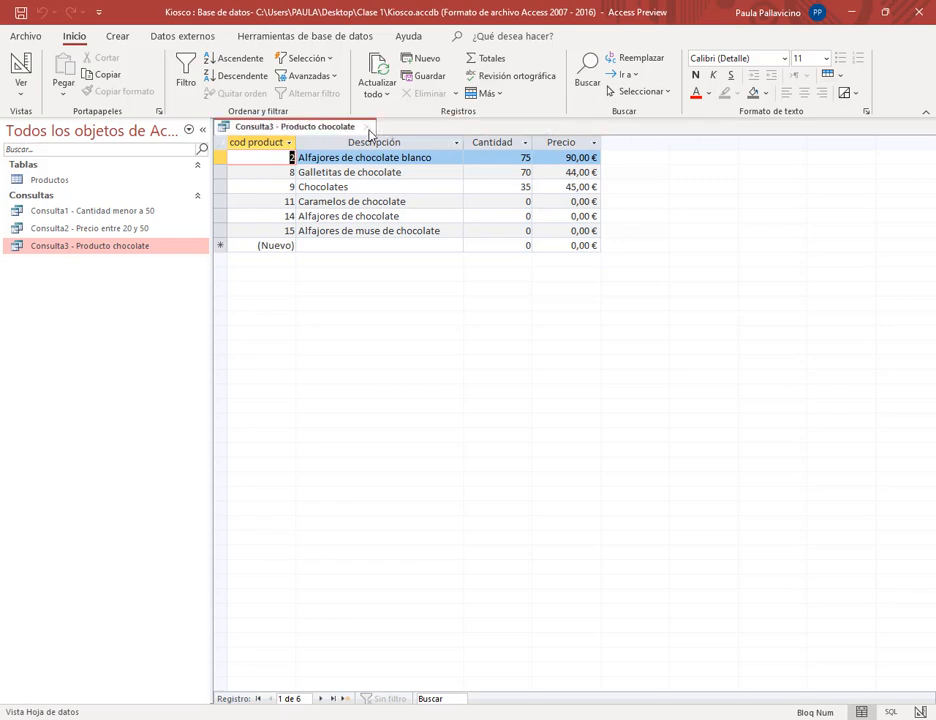
click(368, 128)
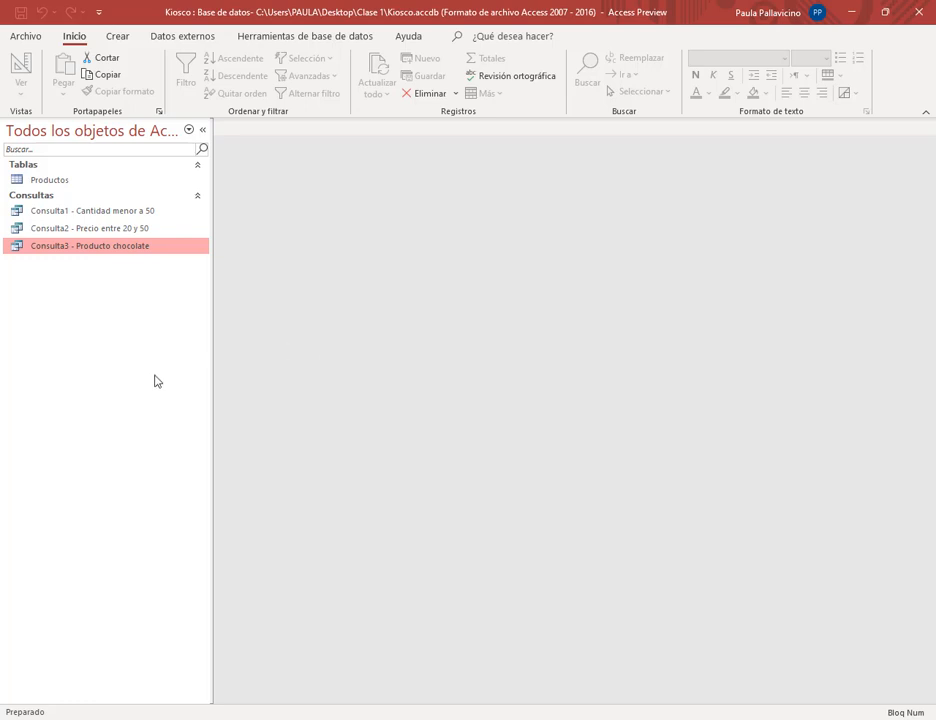
Step: Create an automatic report from the Productos table
click(66, 183)
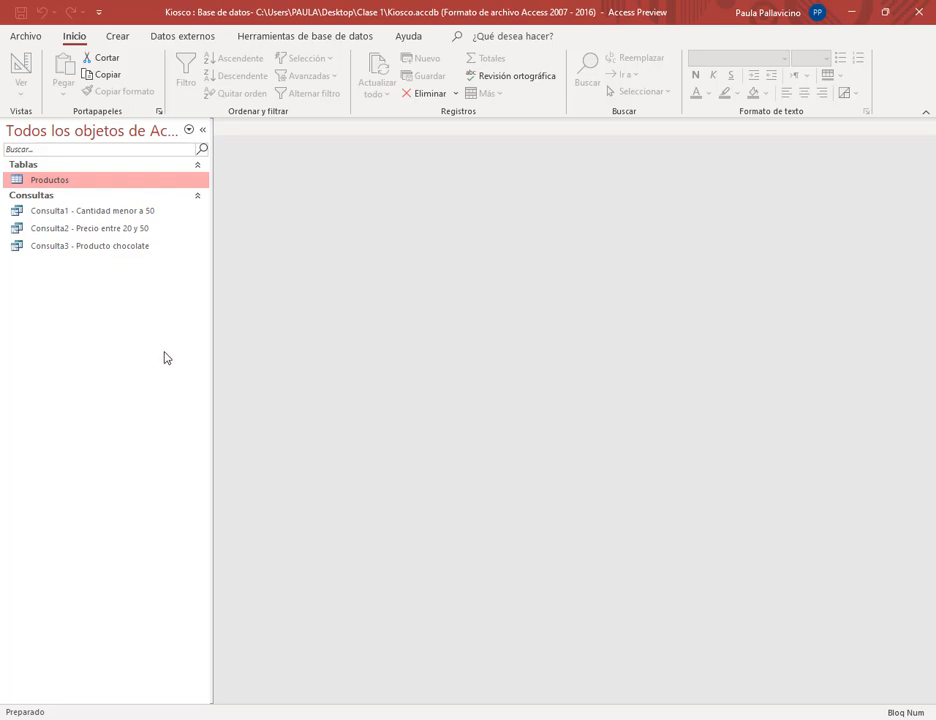
click(117, 36)
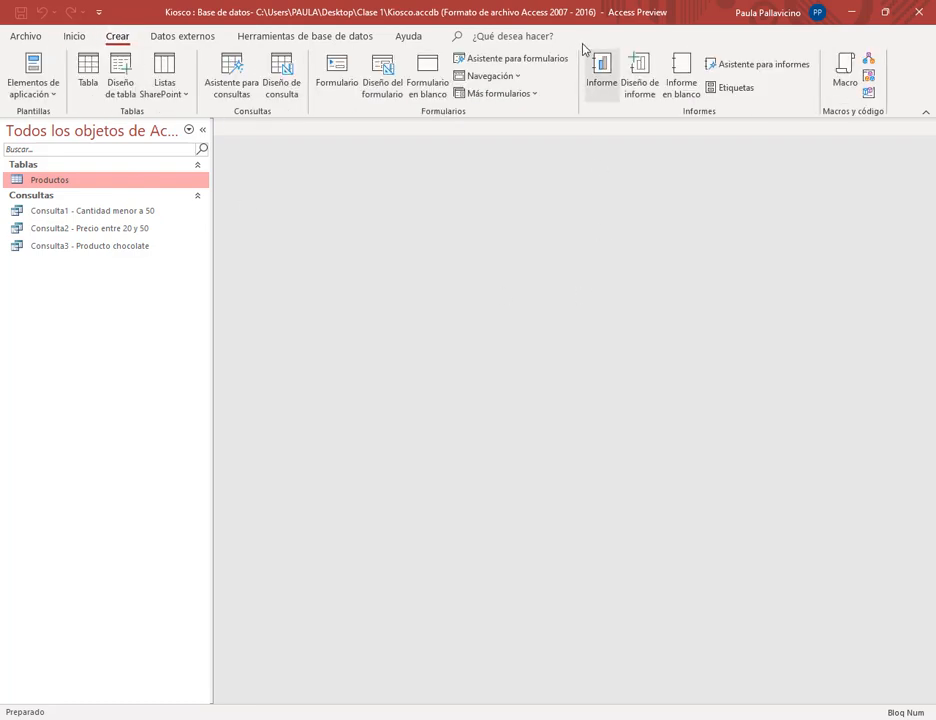
mouse_move(580, 43)
mouse_down()
mouse_move(777, 123)
mouse_move(823, 122)
mouse_up()
drag(566, 181, 596, 90)
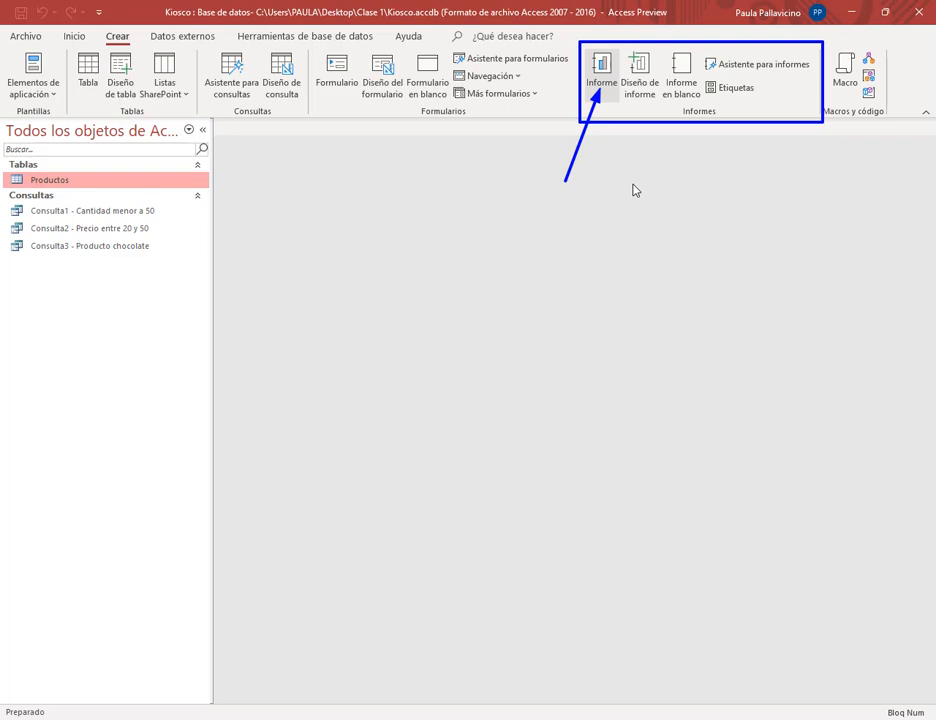
key(Escape)
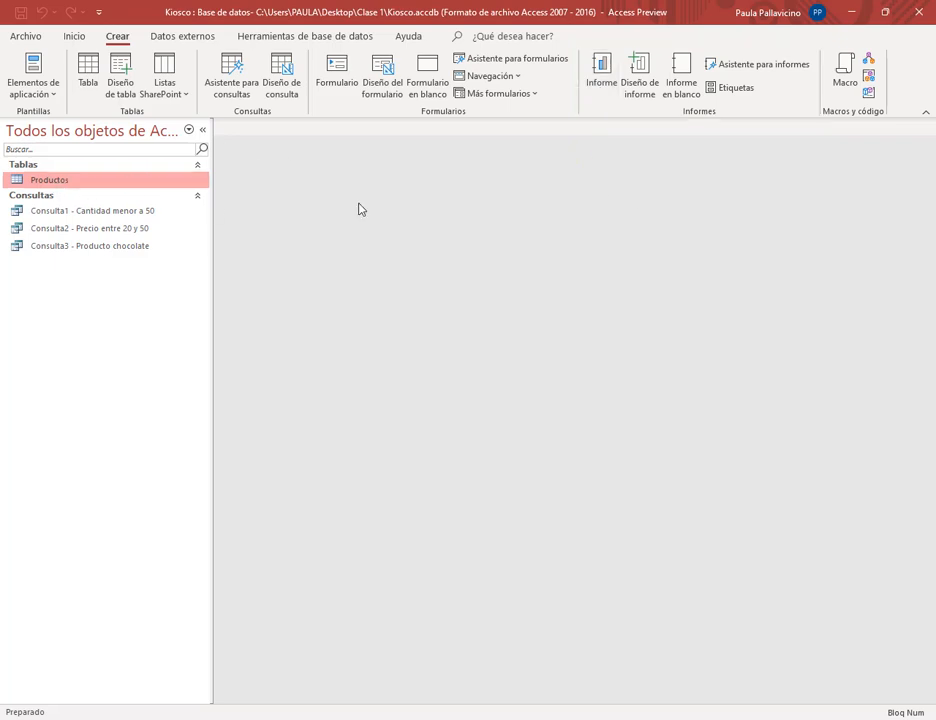
click(595, 74)
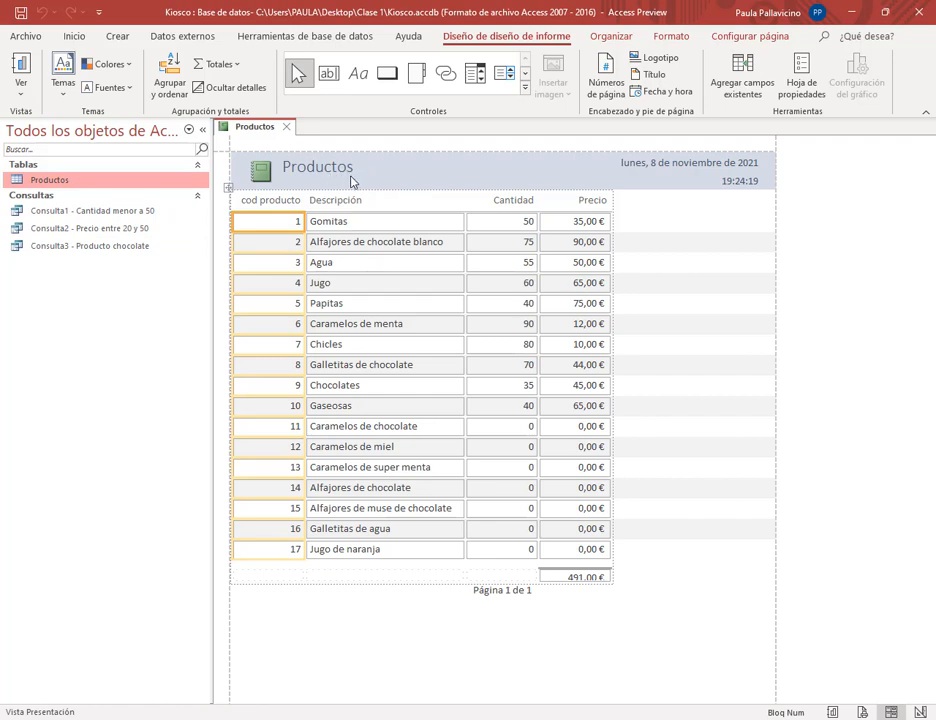
Step: Examine the new report's header with title, date and time, and its page-number footer
drag(230, 146, 777, 192)
mouse_move(872, 127)
mouse_down()
mouse_move(838, 149)
mouse_move(773, 163)
mouse_up()
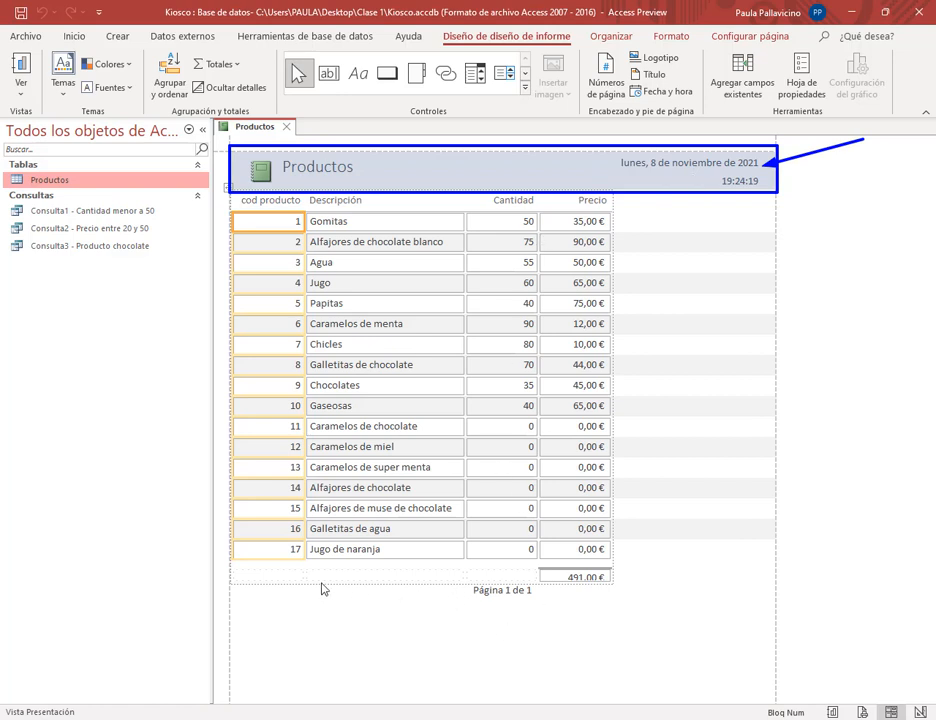
drag(222, 577, 776, 607)
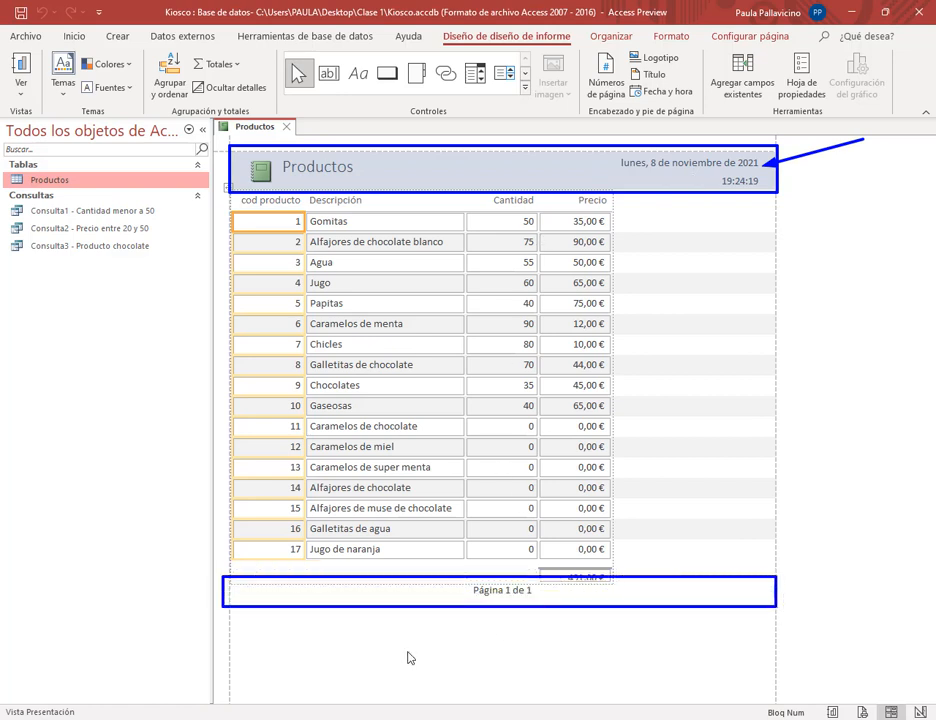
drag(384, 657, 482, 601)
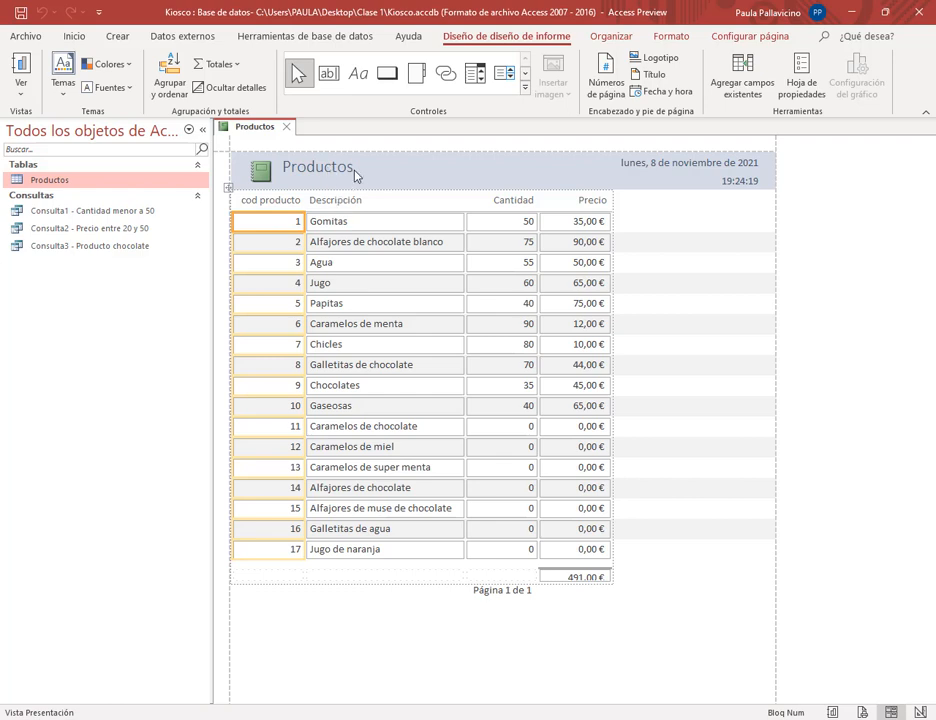
Step: Switch the report to Design view and change its header title to "Tabla Productos"
right_click(253, 129)
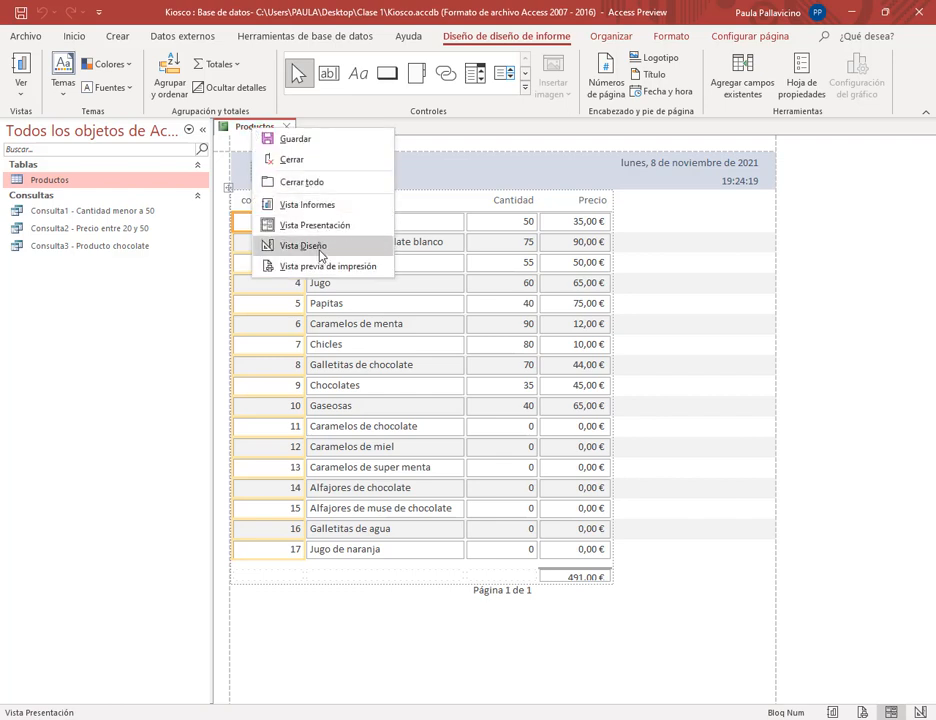
click(240, 128)
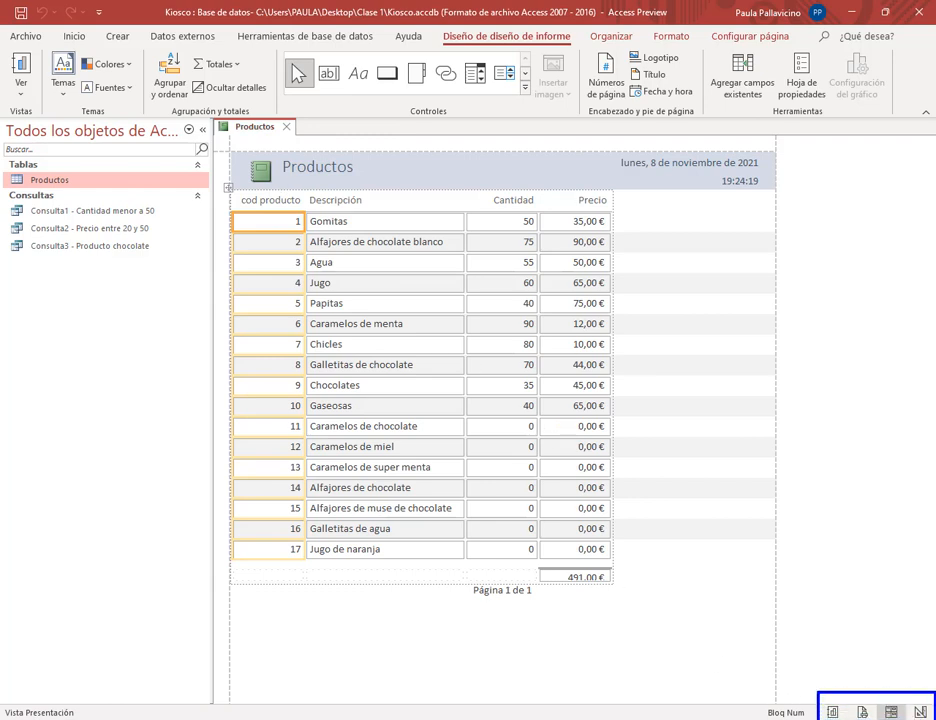
click(922, 711)
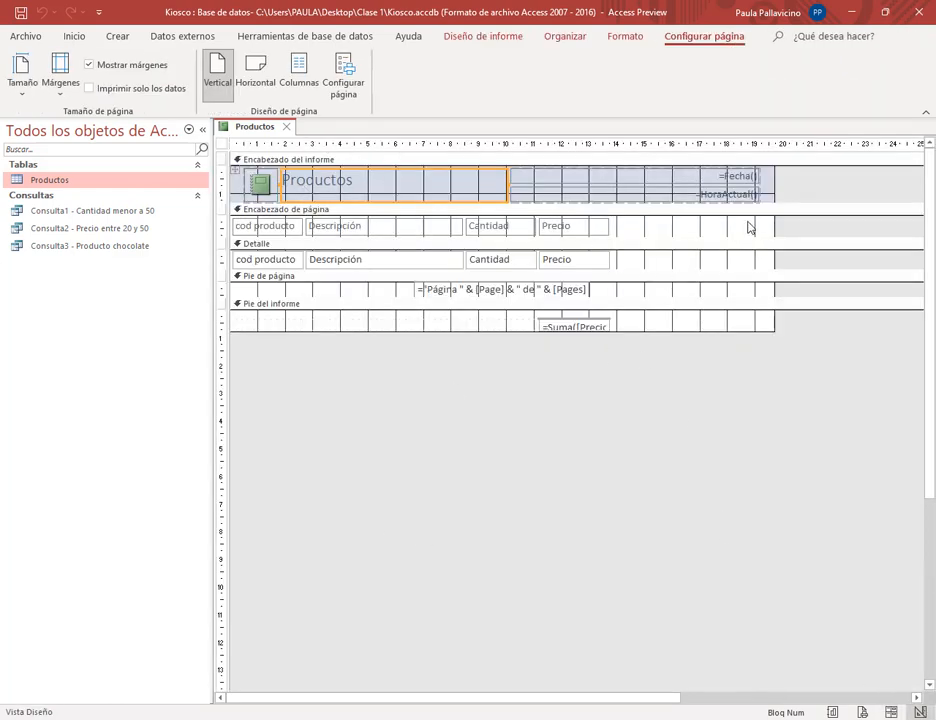
click(355, 196)
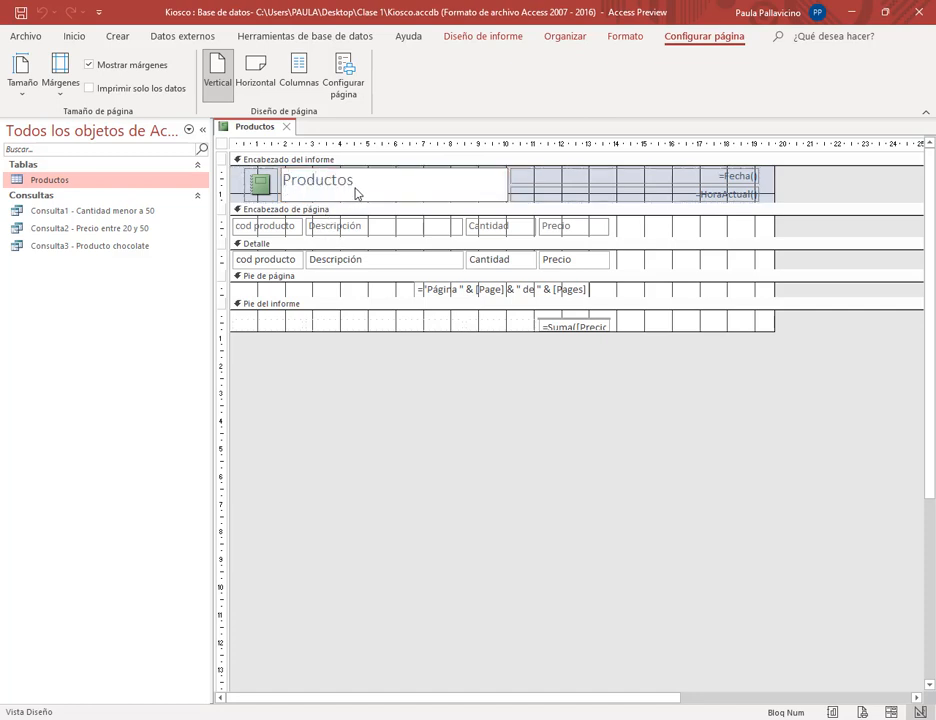
text(Tabla)
Step: Delete the current-time field (HoraActual) from the report header, keeping the date field
click(707, 198)
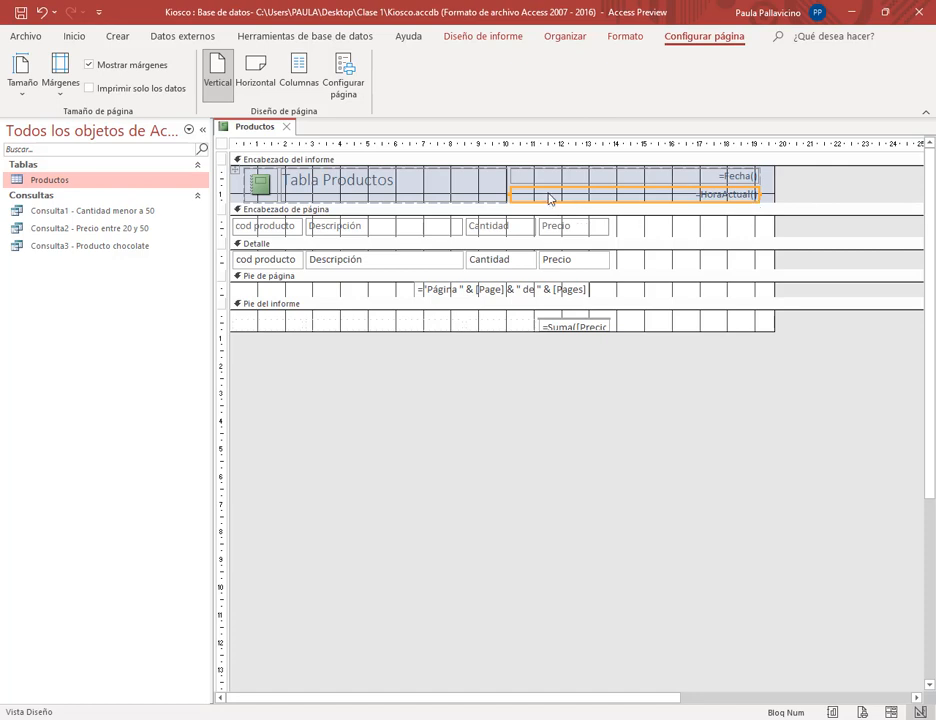
key(Delete)
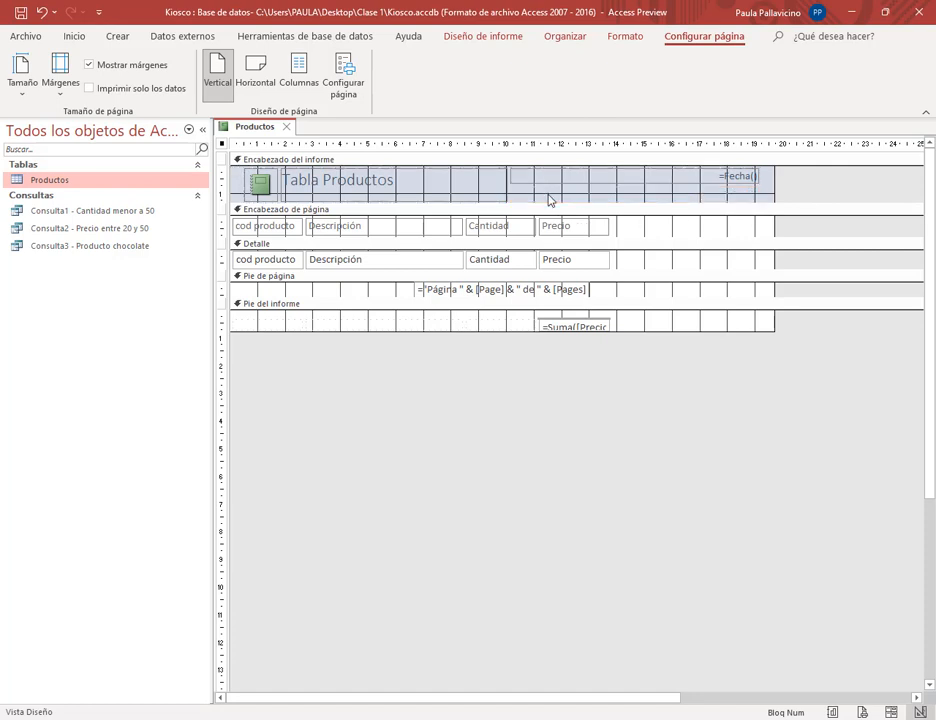
click(605, 200)
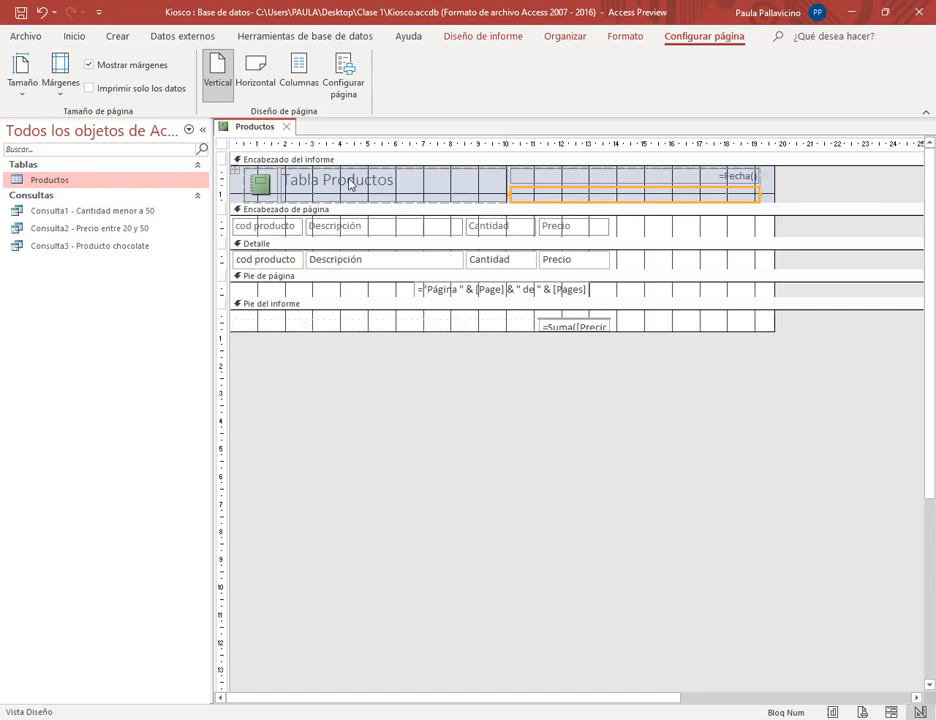
click(450, 193)
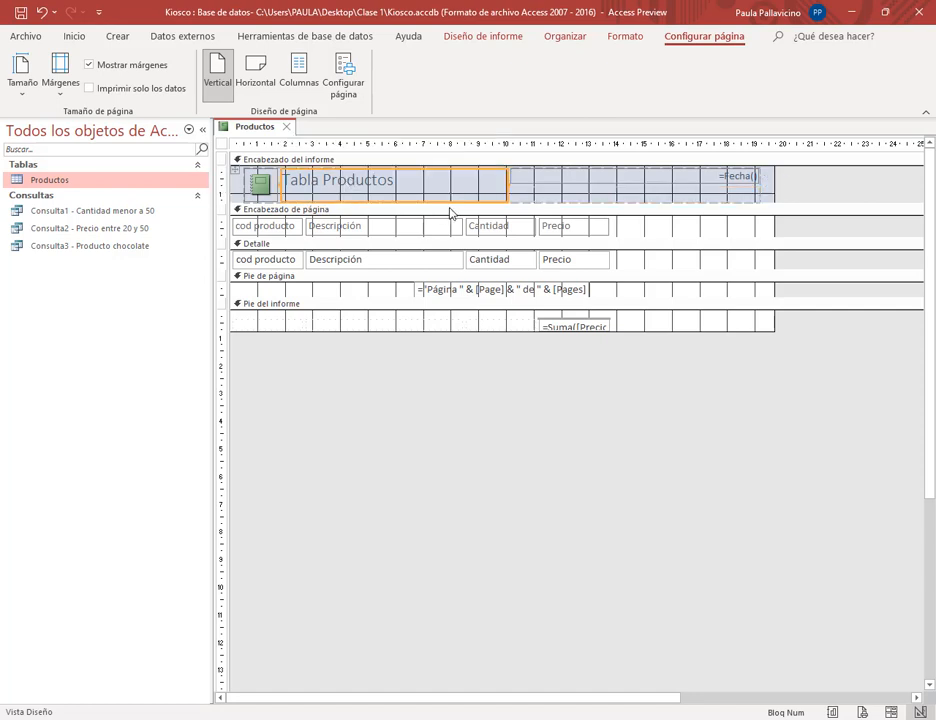
Step: Show the report in Report view and examine the total beneath the Precio column
right_click(246, 131)
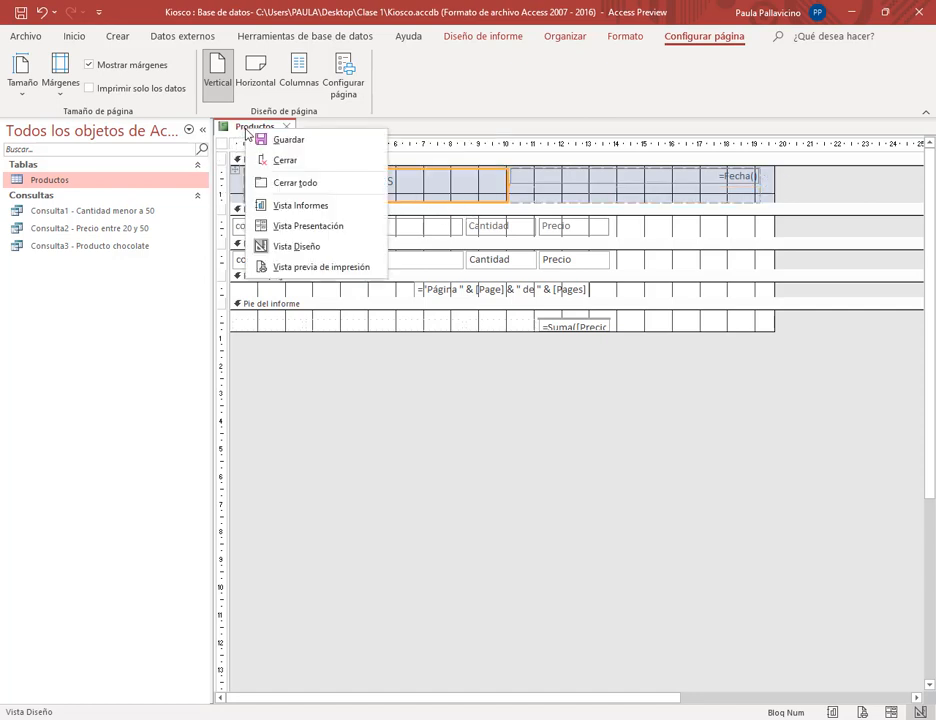
click(318, 211)
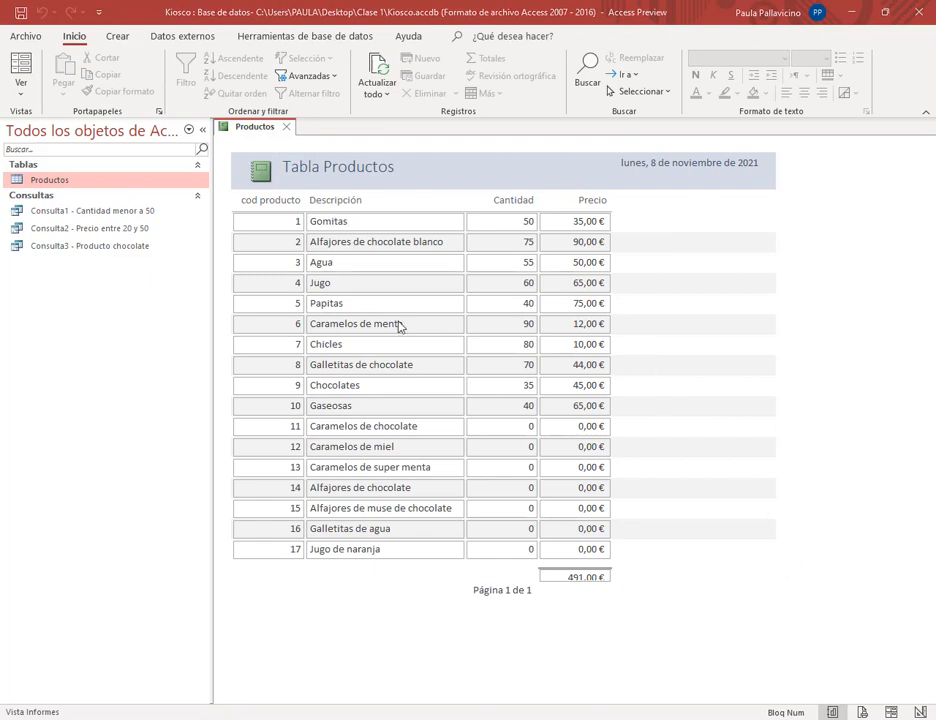
mouse_move(537, 205)
mouse_down()
mouse_move(556, 238)
mouse_move(637, 595)
mouse_up()
drag(684, 556, 618, 568)
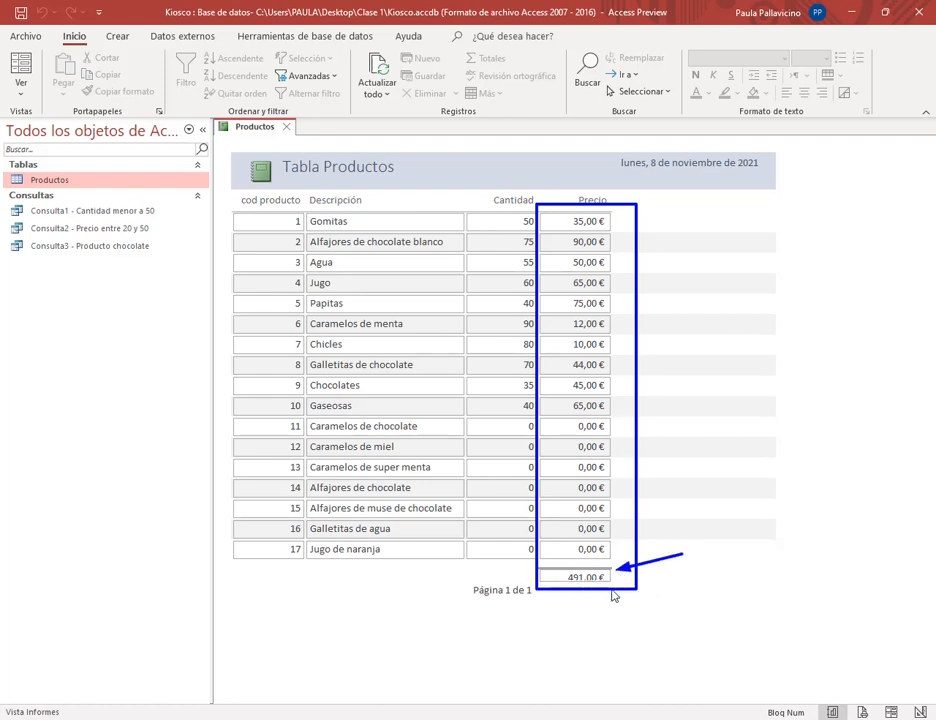
key(Escape)
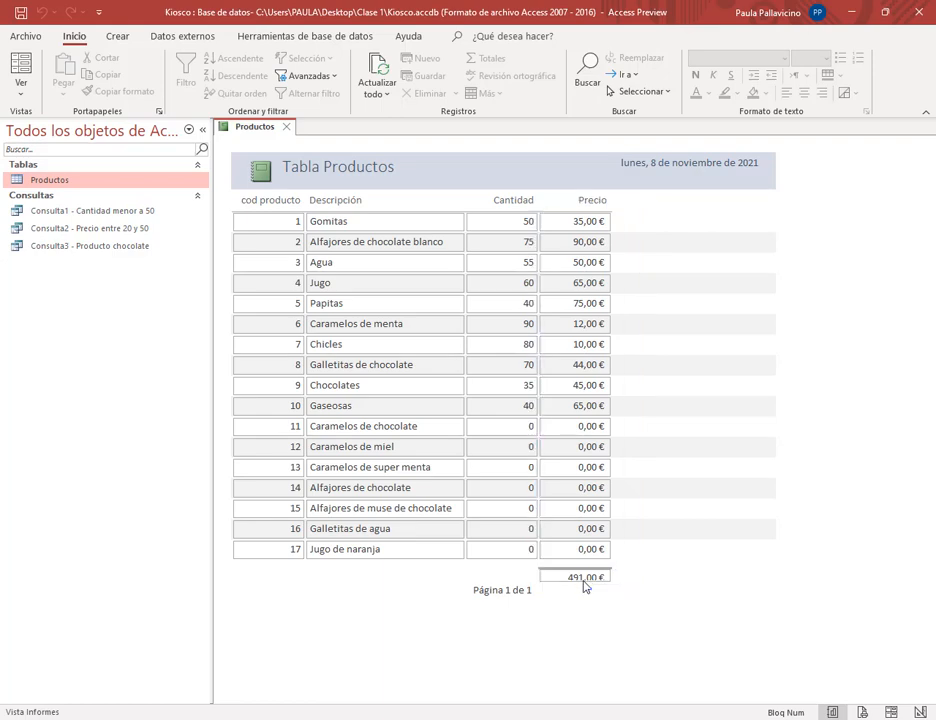
Step: In Design view, extend the report footer and enlarge the Precio sum field until its whole formula fits
right_click(257, 127)
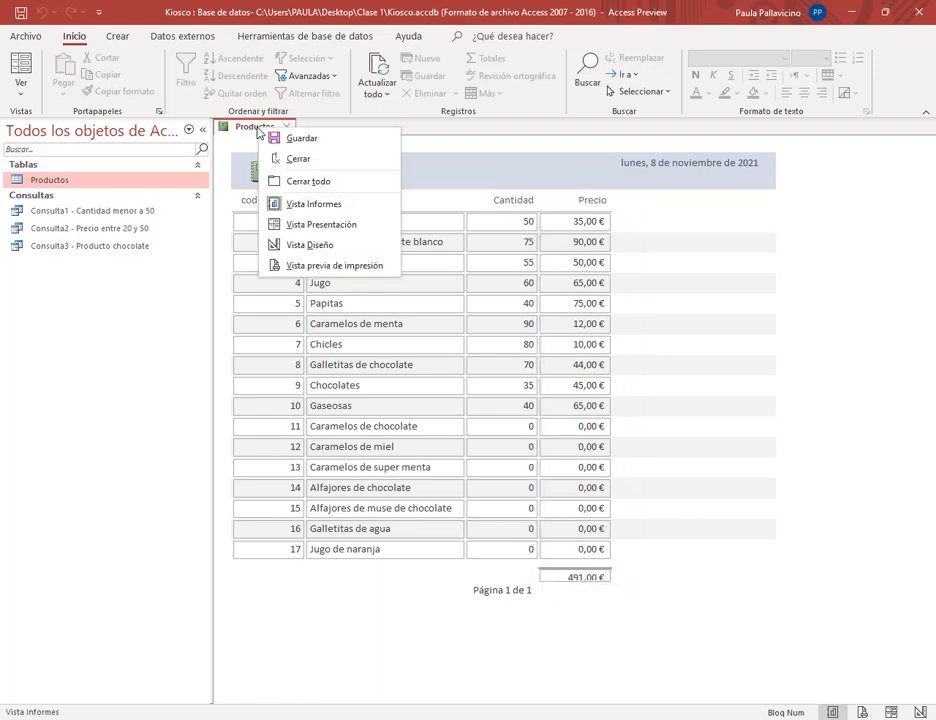
click(292, 245)
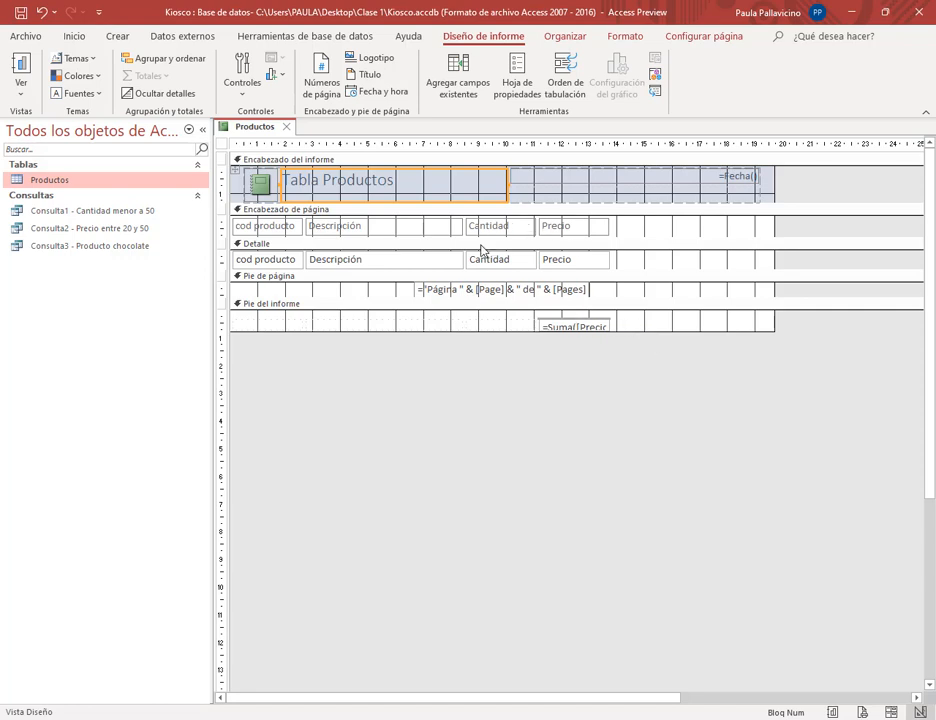
click(567, 331)
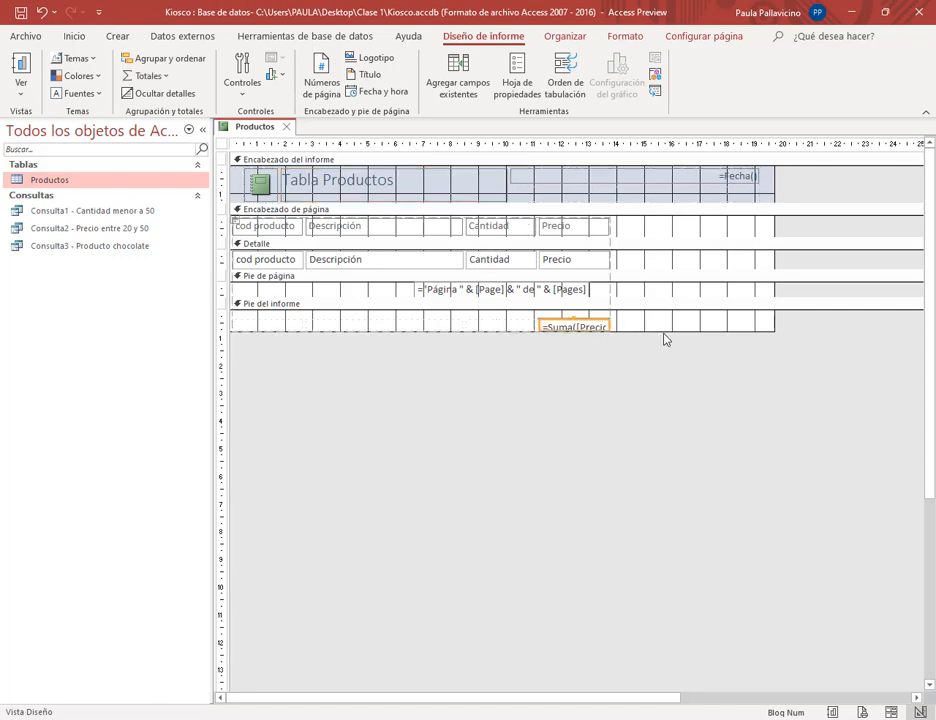
drag(665, 339, 662, 349)
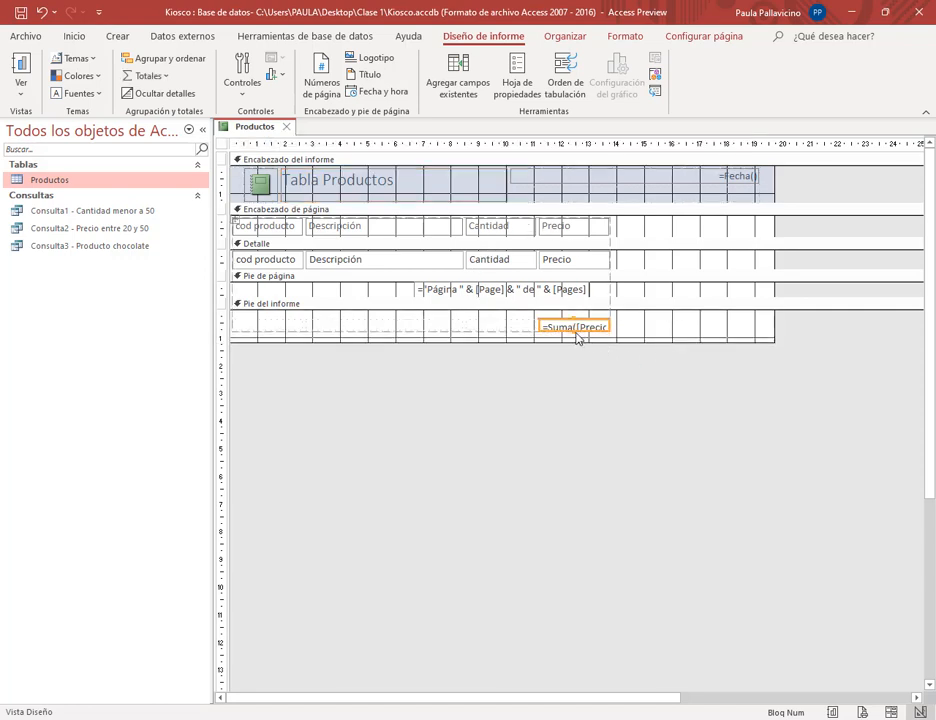
mouse_move(576, 339)
mouse_down()
mouse_move(523, 330)
mouse_move(578, 333)
mouse_up()
click(576, 337)
key(Escape)
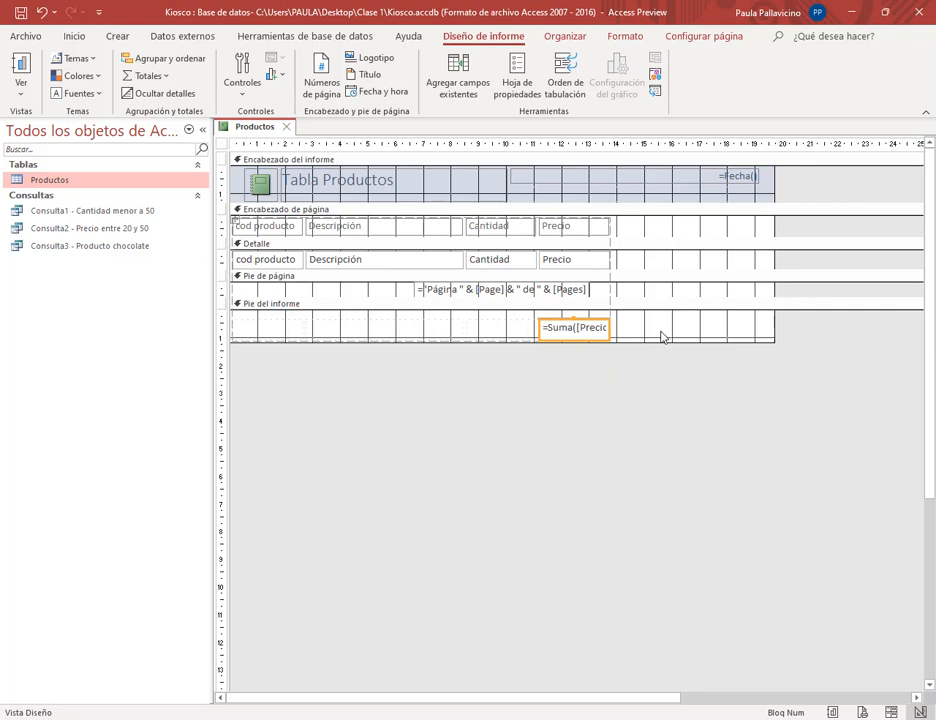
drag(613, 335, 618, 336)
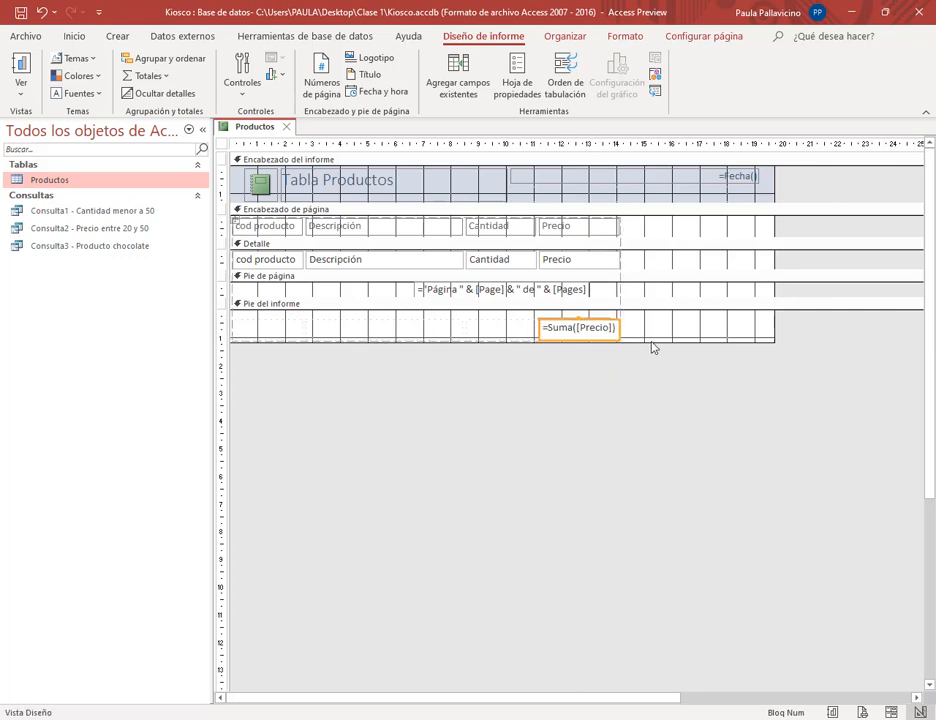
click(660, 334)
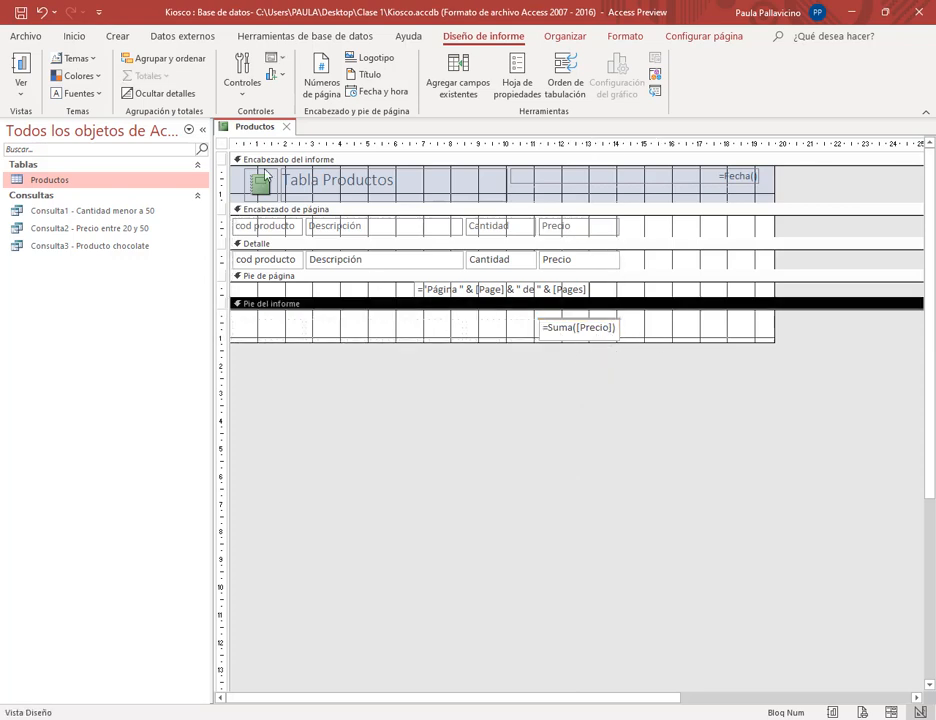
Step: Return to Report view and check the enlarged Precio total
right_click(263, 127)
click(312, 204)
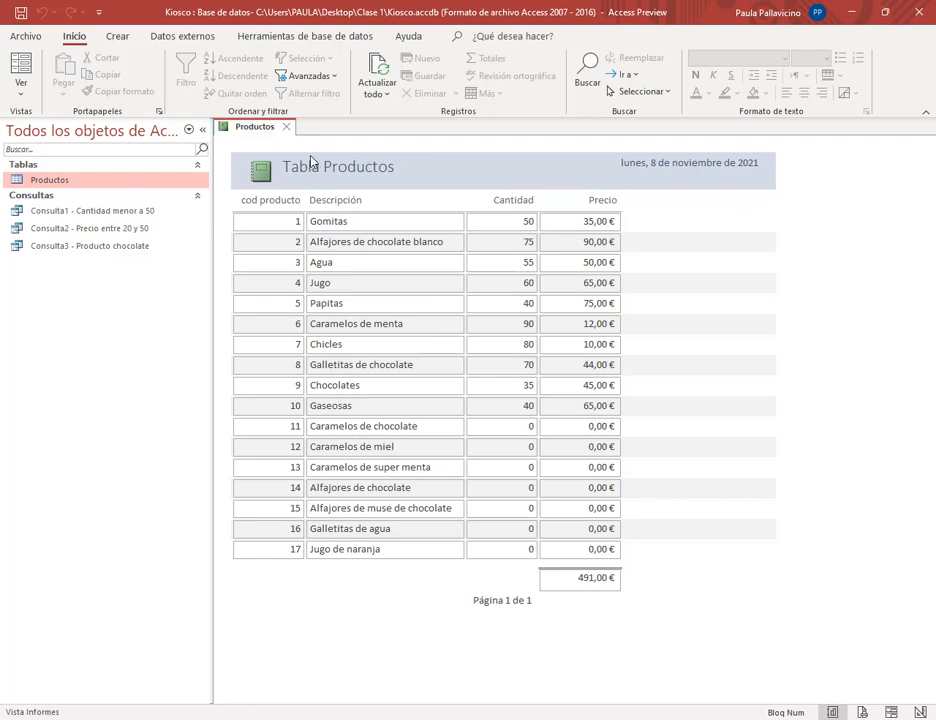
right_click(265, 125)
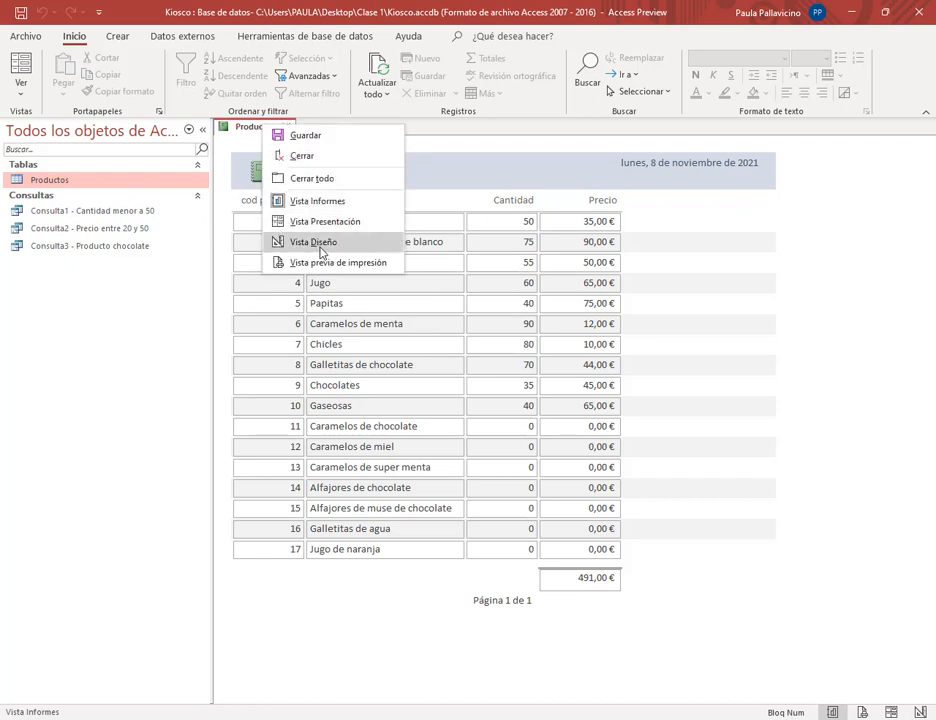
click(582, 128)
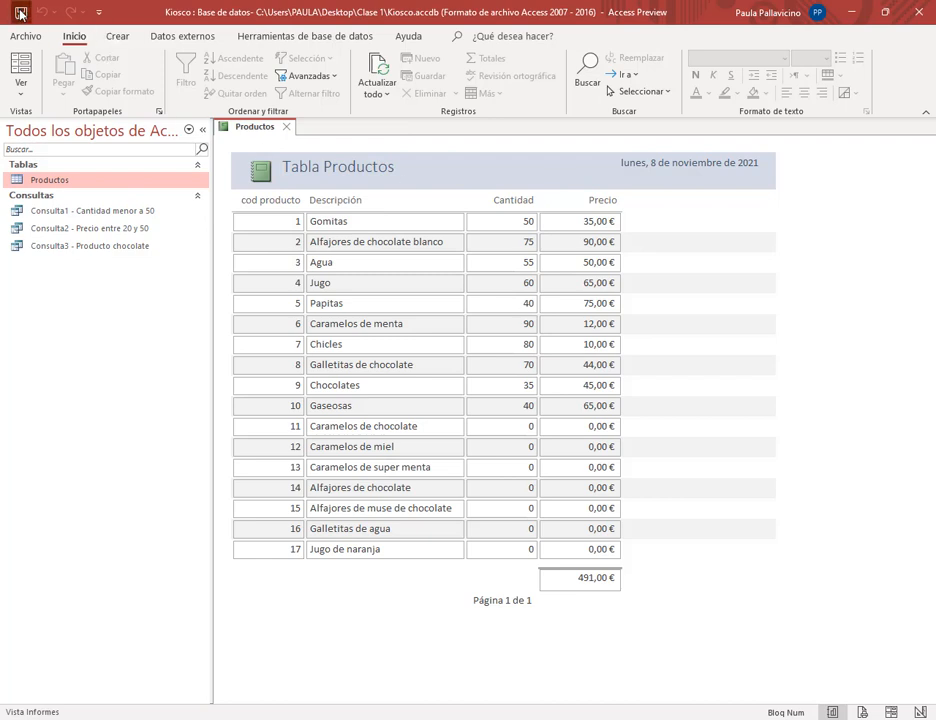
Step: Save the report under the name Productos and close it
click(20, 12)
click(430, 256)
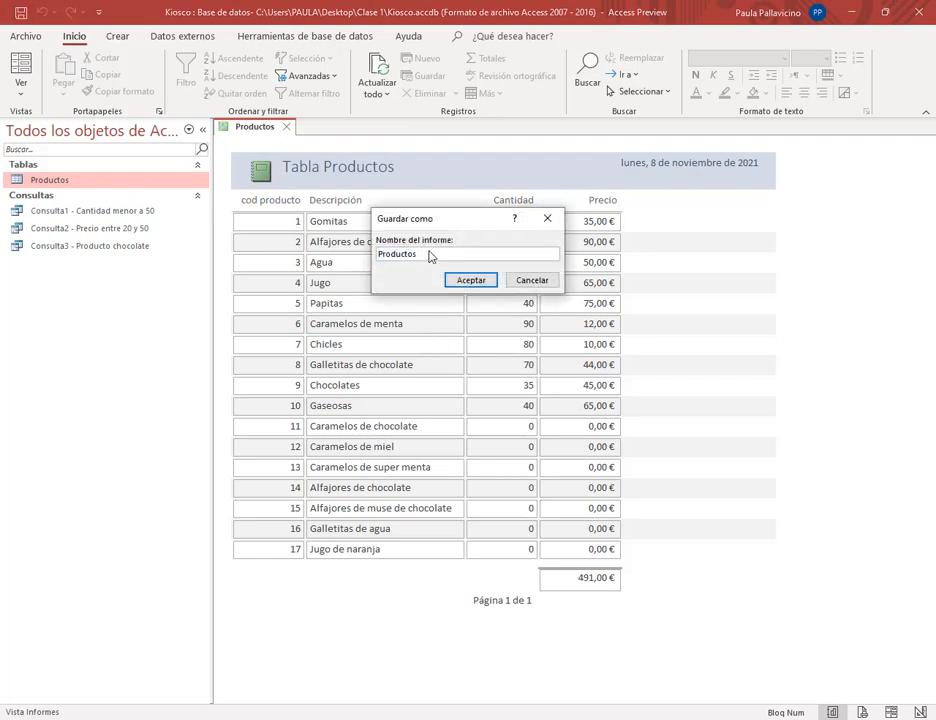
key(Return)
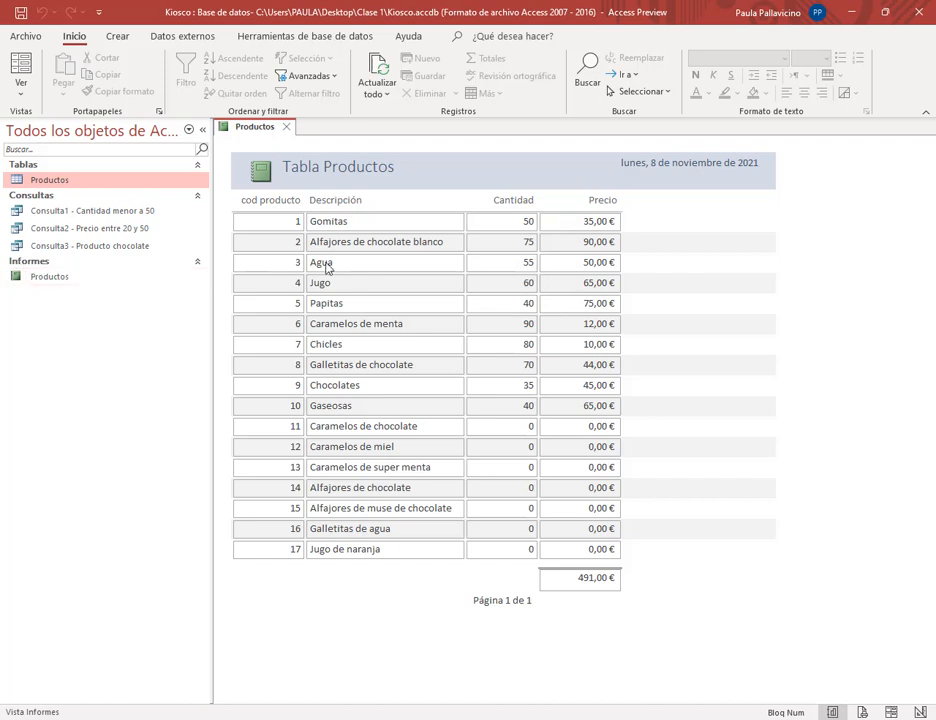
click(289, 127)
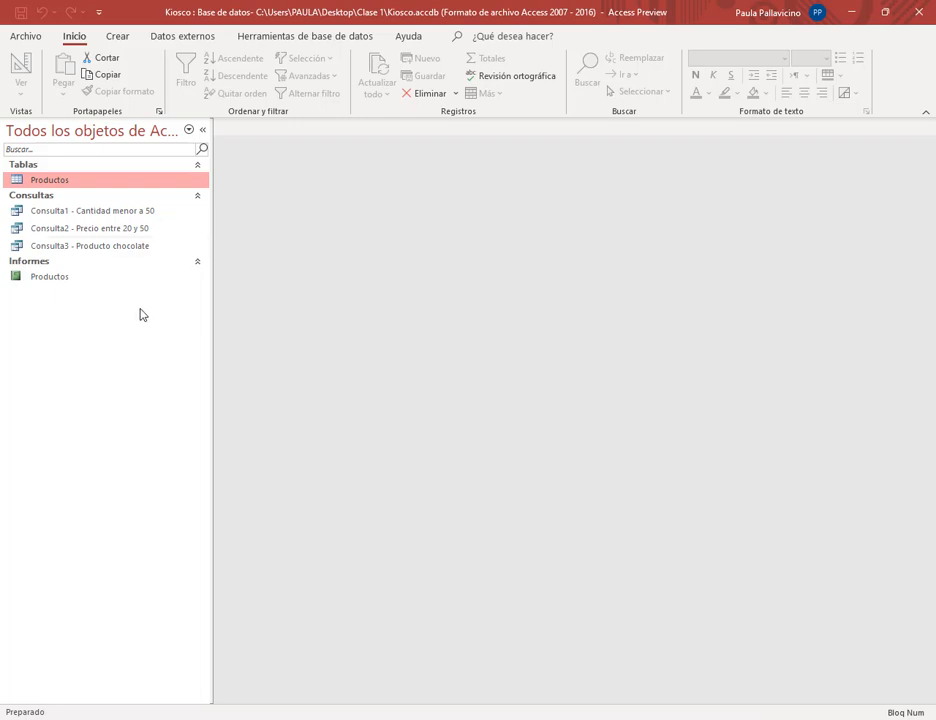
Step: Create a report from the query Consulta1 - Cantidad menor a 50
click(54, 278)
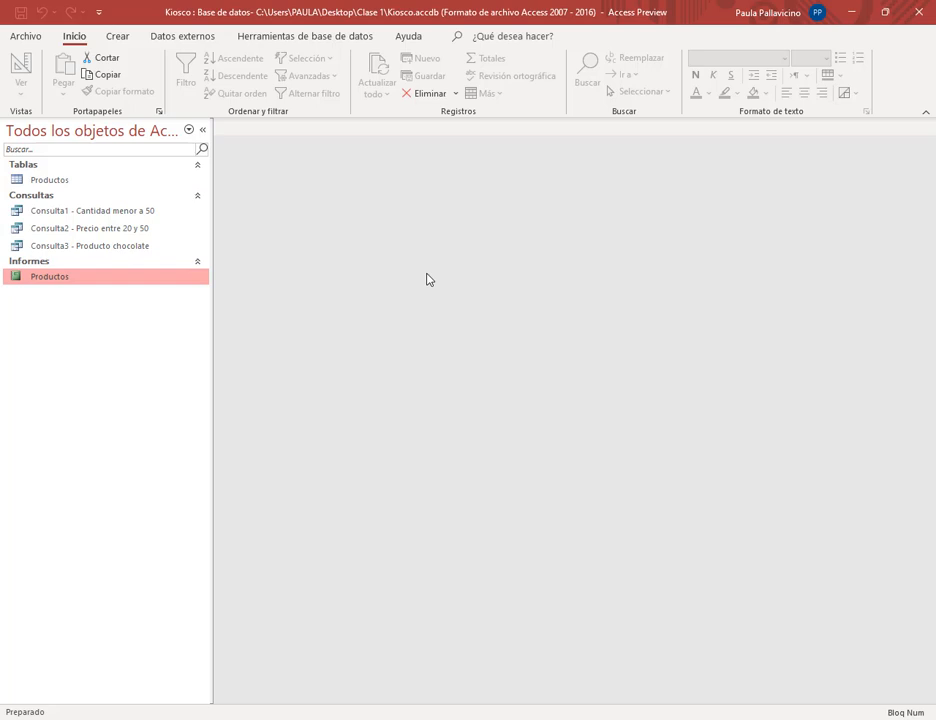
click(44, 210)
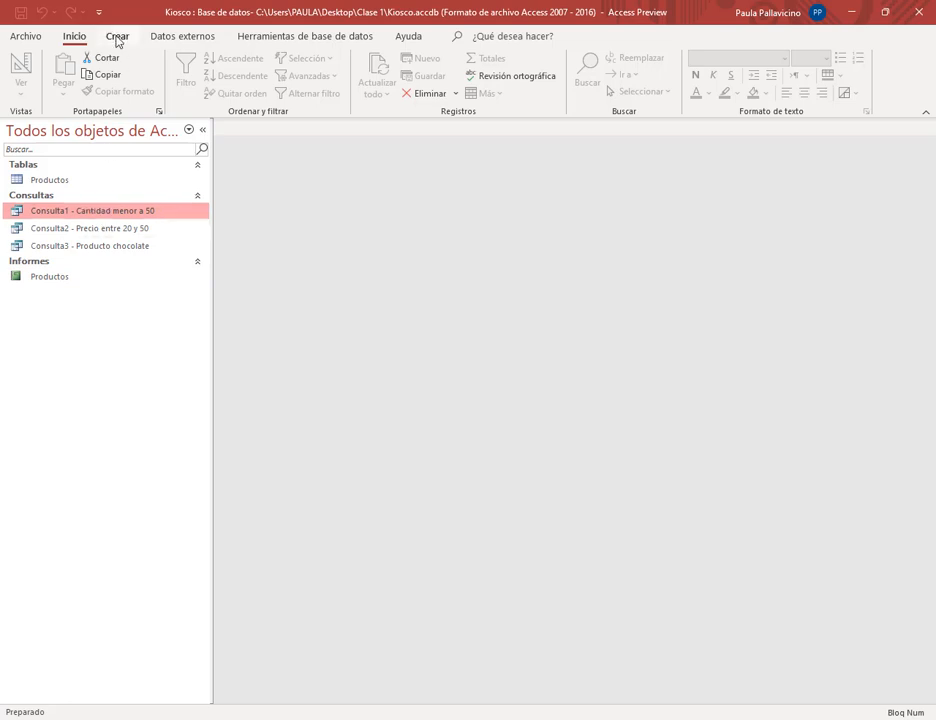
click(117, 36)
click(601, 72)
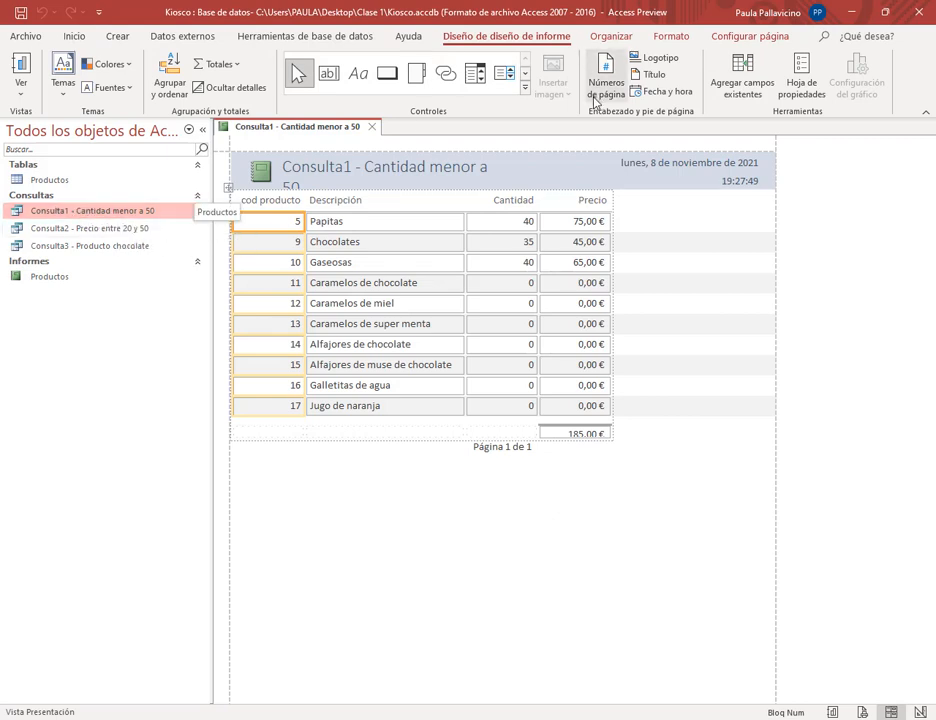
Step: In Design view, shorten the report title to "Cantidad menor a 50" and delete the current-time field from the report header
right_click(288, 128)
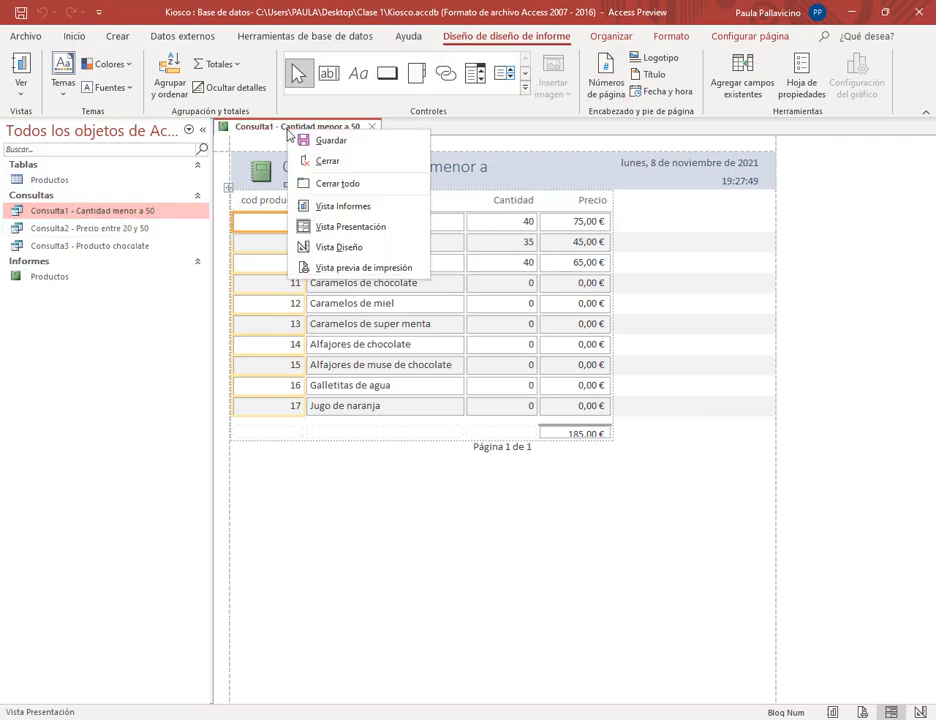
click(327, 250)
click(359, 183)
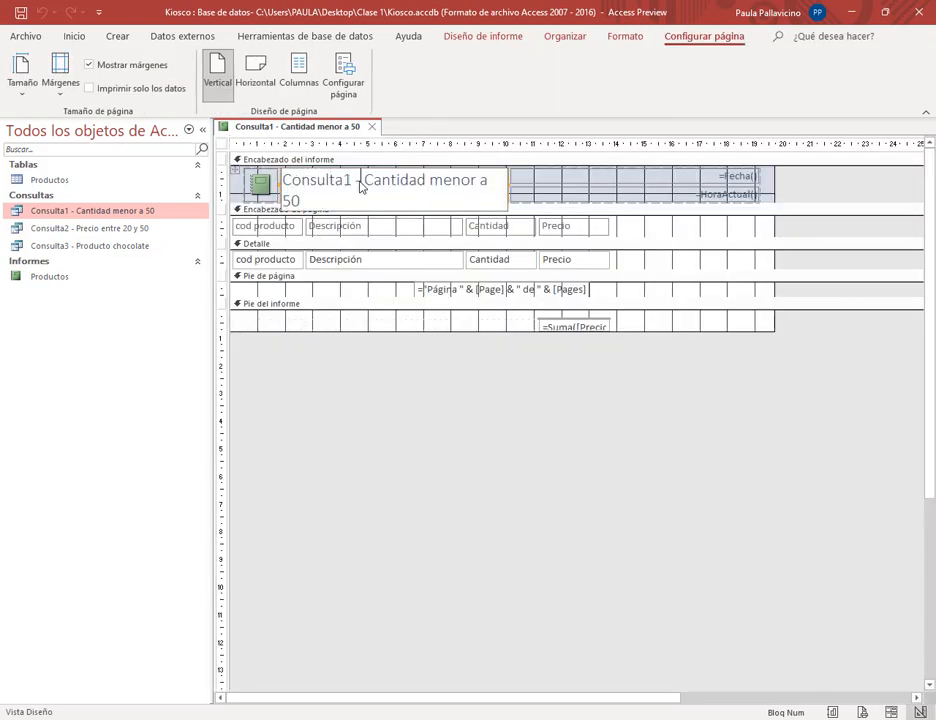
drag(359, 183, 294, 188)
key(Delete)
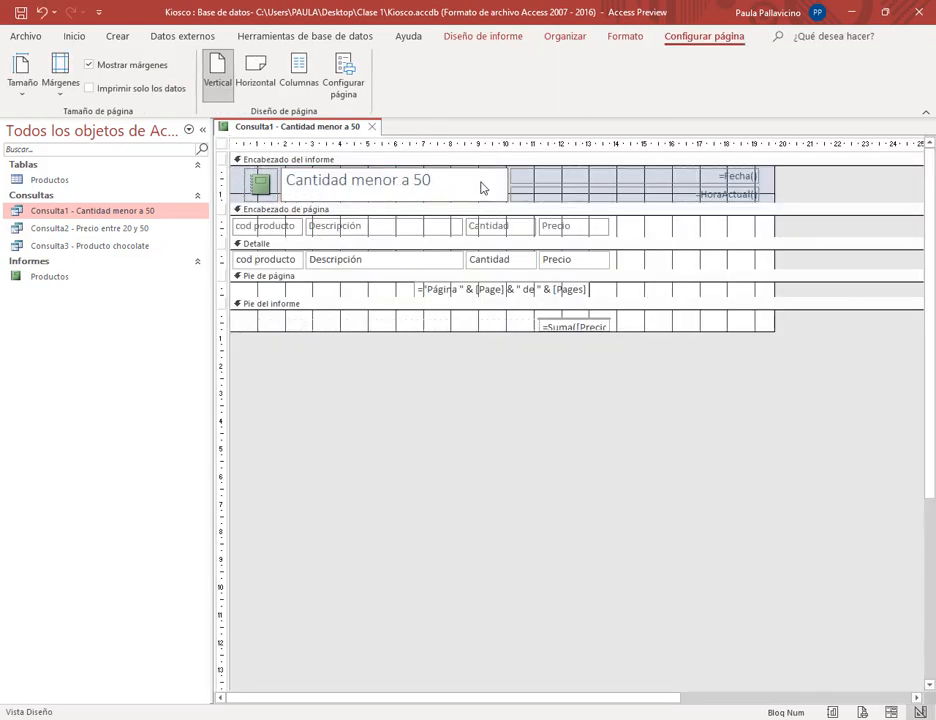
click(681, 202)
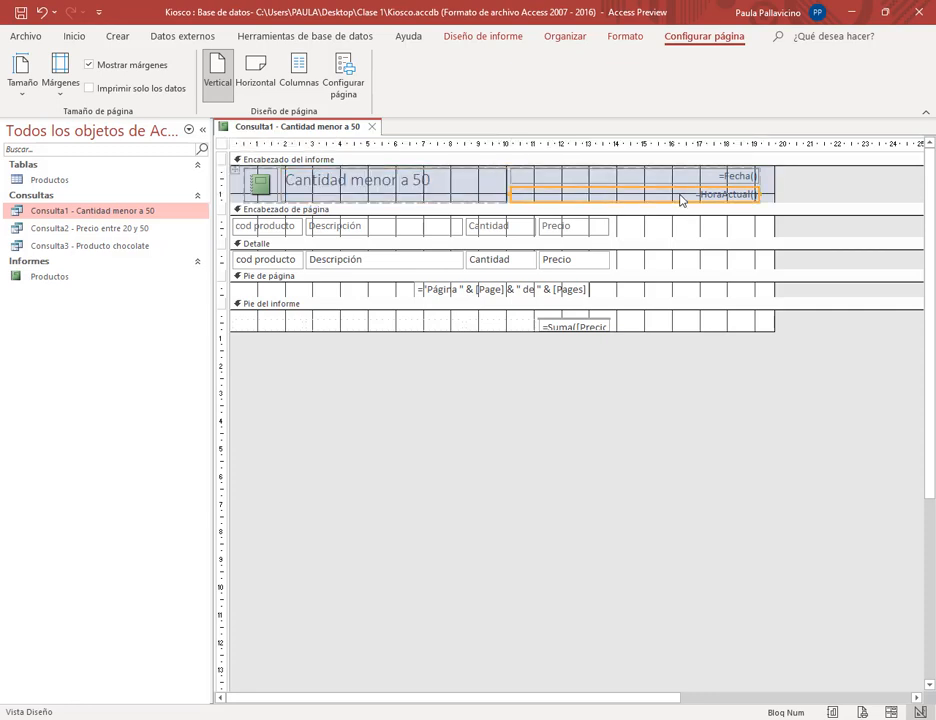
key(Delete)
Step: Save the report under the name Consulta1 - Cantidad menor a 50 and close it
click(20, 12)
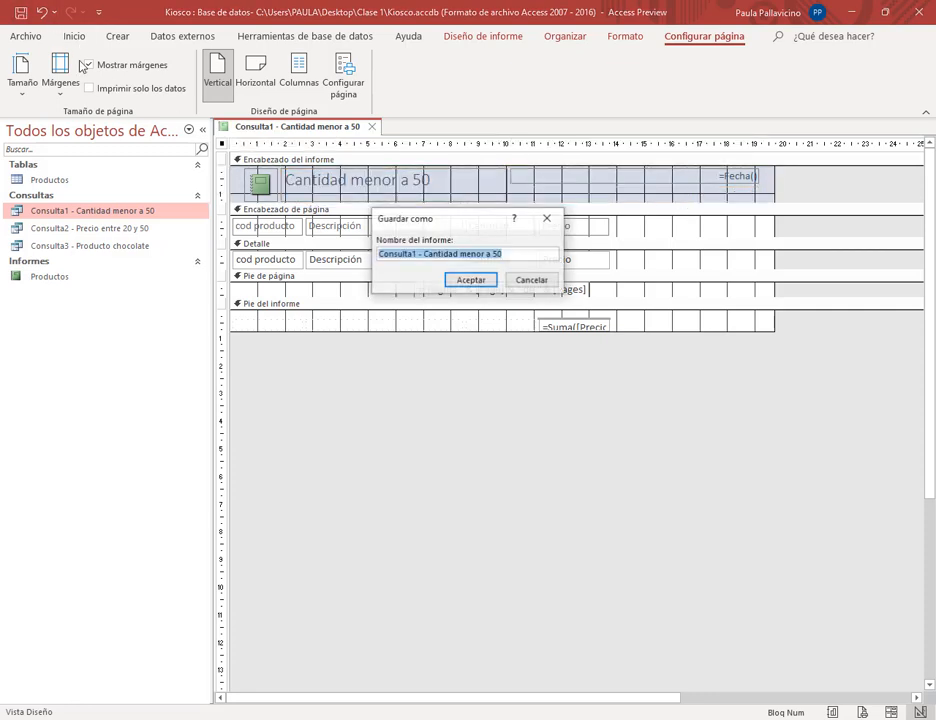
click(470, 280)
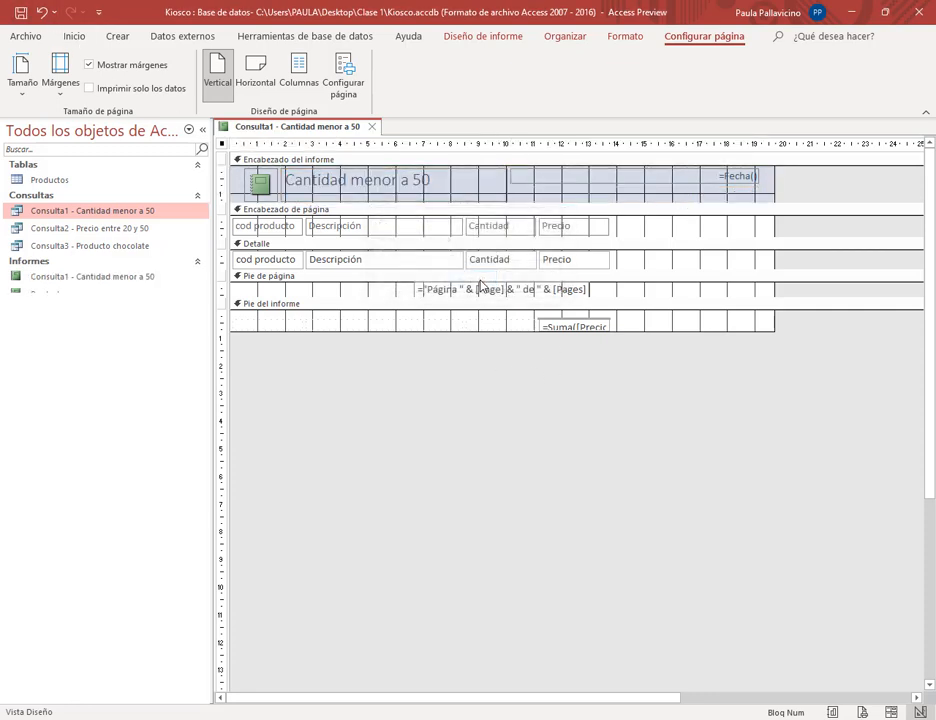
click(371, 128)
Step: Create a report from the query Consulta2 - Precio entre 20 y 50
click(127, 227)
click(118, 37)
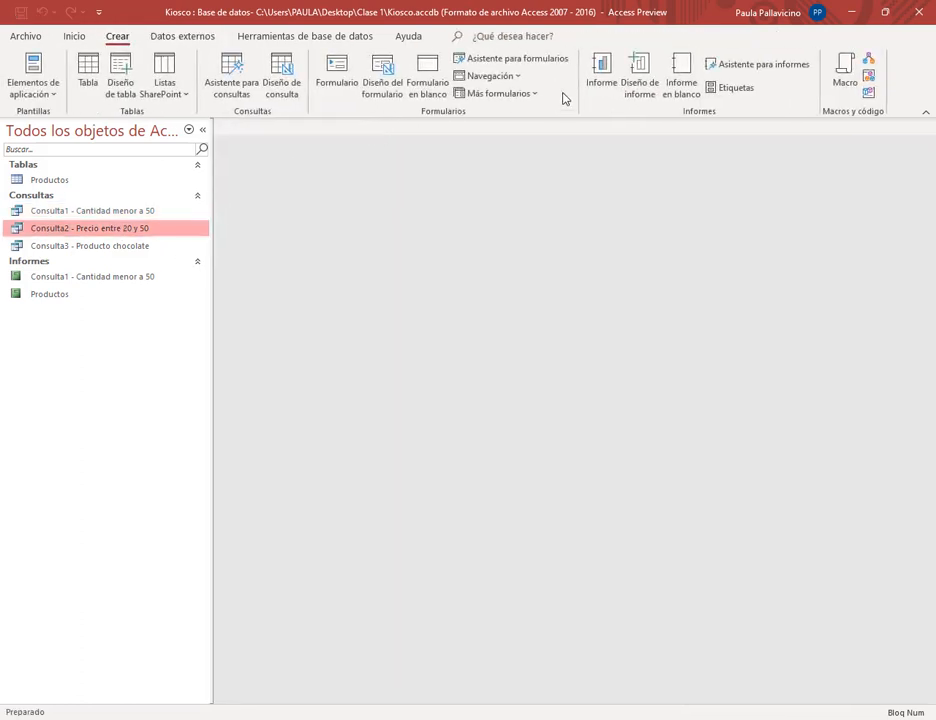
click(601, 72)
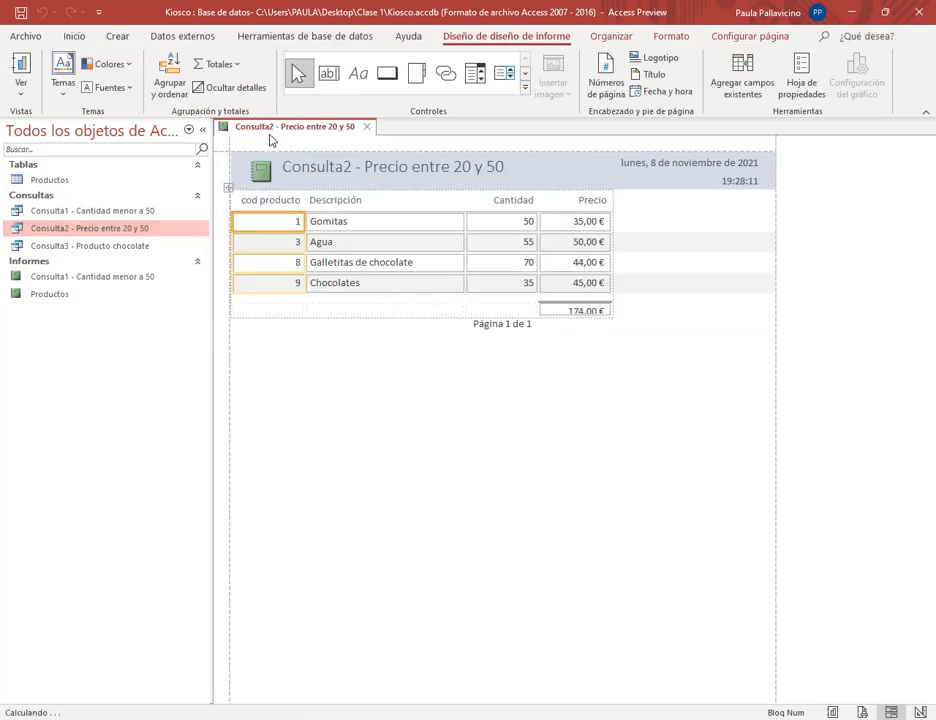
Step: In Design view, shorten the report title to "Precio entre 20 y 50" and delete the current-time field from the header
right_click(270, 130)
click(322, 248)
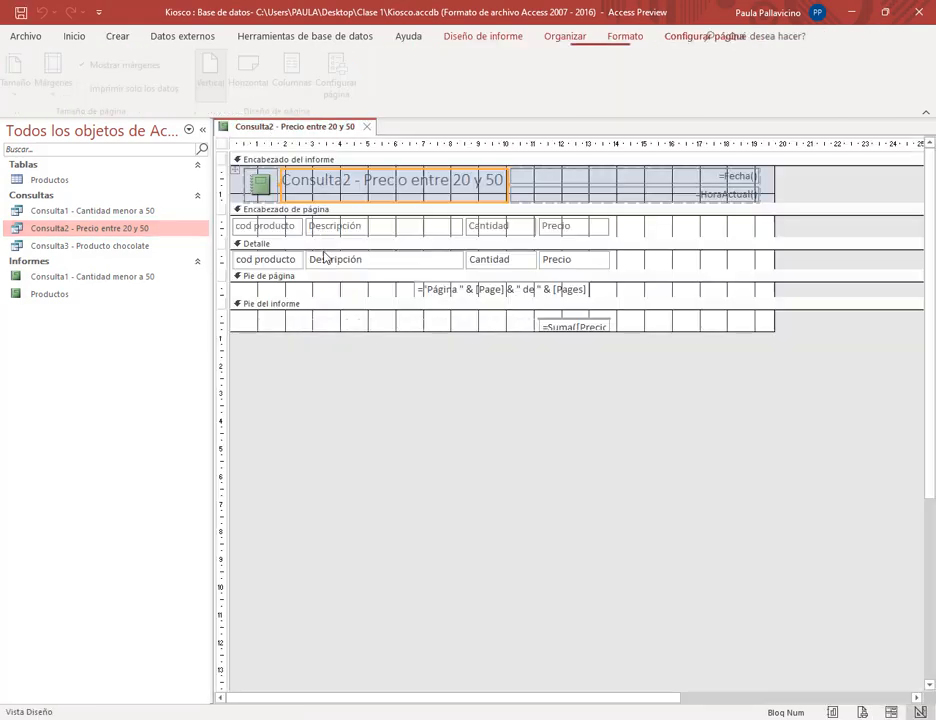
click(343, 192)
drag(360, 184, 281, 186)
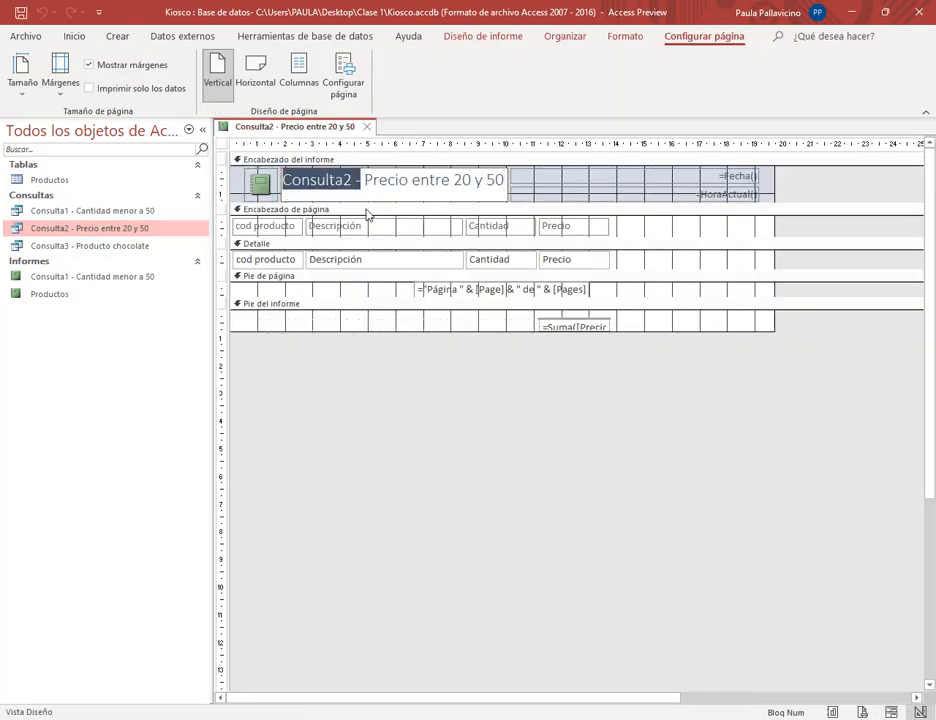
key(Delete)
click(687, 197)
key(Delete)
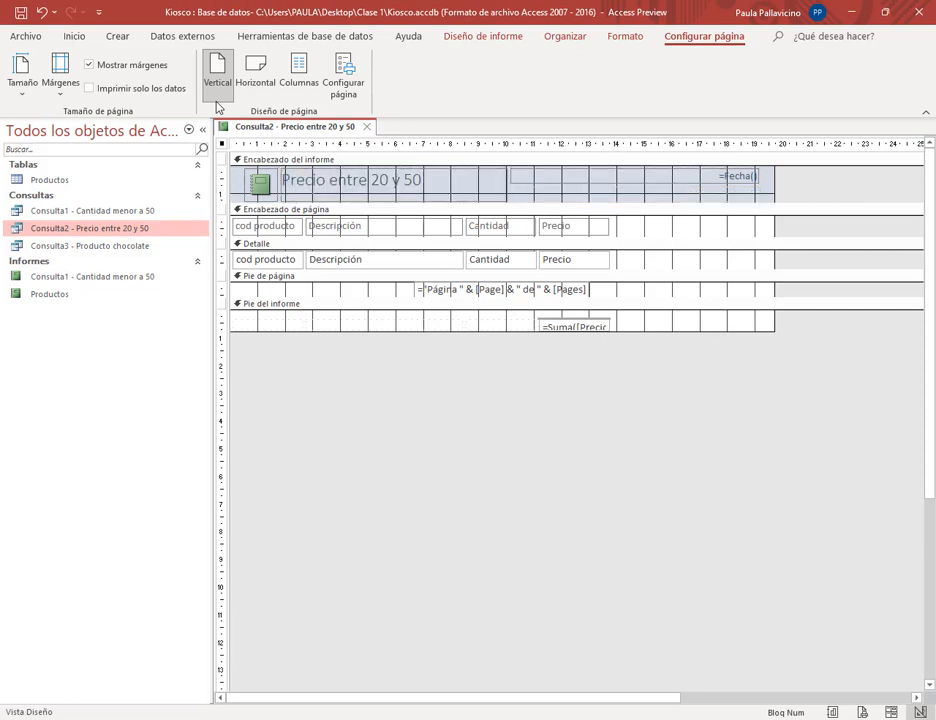
Step: Save the report under the name Consulta2 - Precio entre 20 y 50 and close it
click(20, 12)
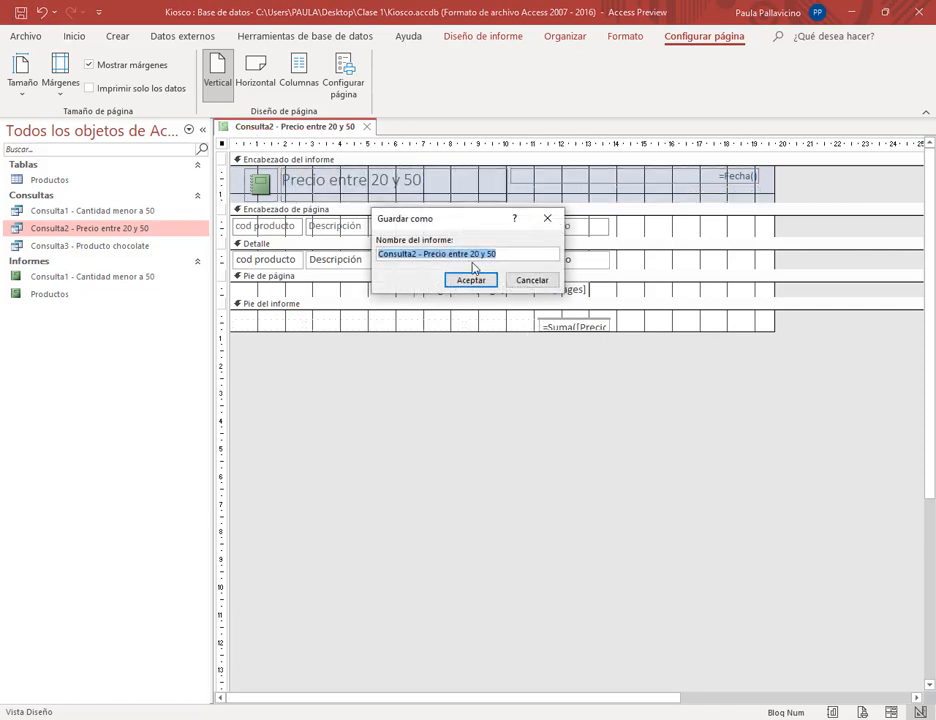
click(477, 280)
click(367, 127)
Step: Open the query Consulta3 - Producto chocolate, check its records and close it
right_click(78, 244)
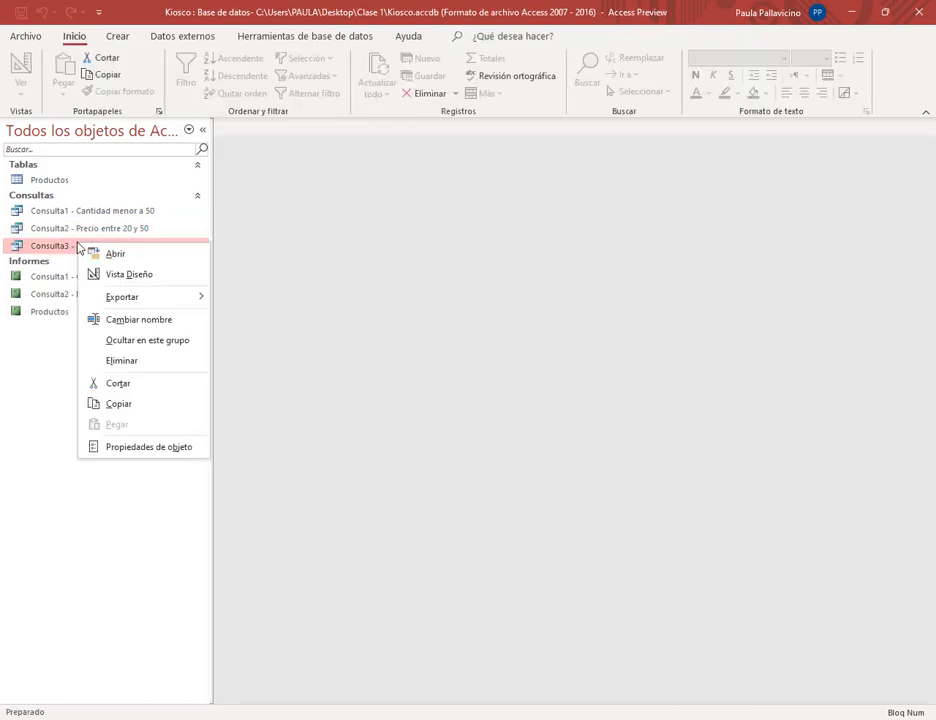
double_click(63, 246)
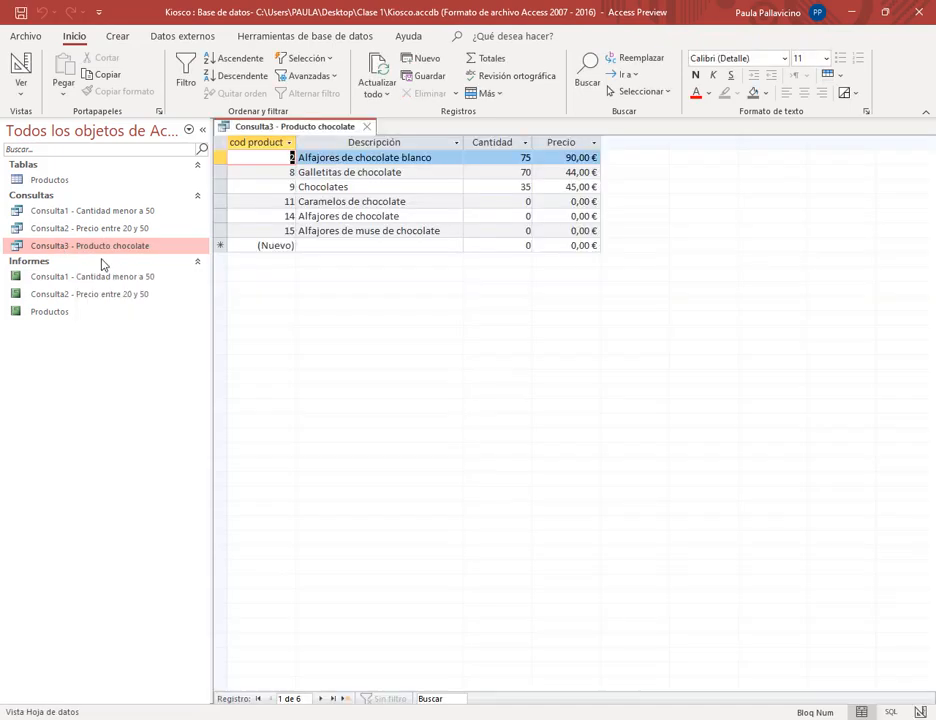
click(368, 127)
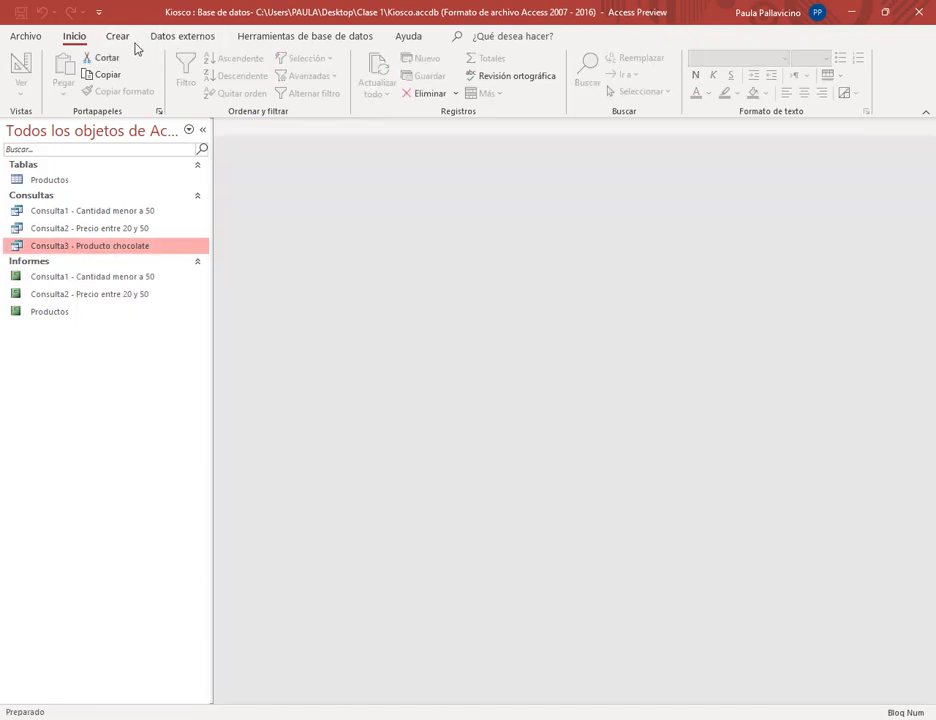
Step: Create a report from the query Consulta3 - Producto chocolate and show it in Design view
click(118, 37)
click(601, 70)
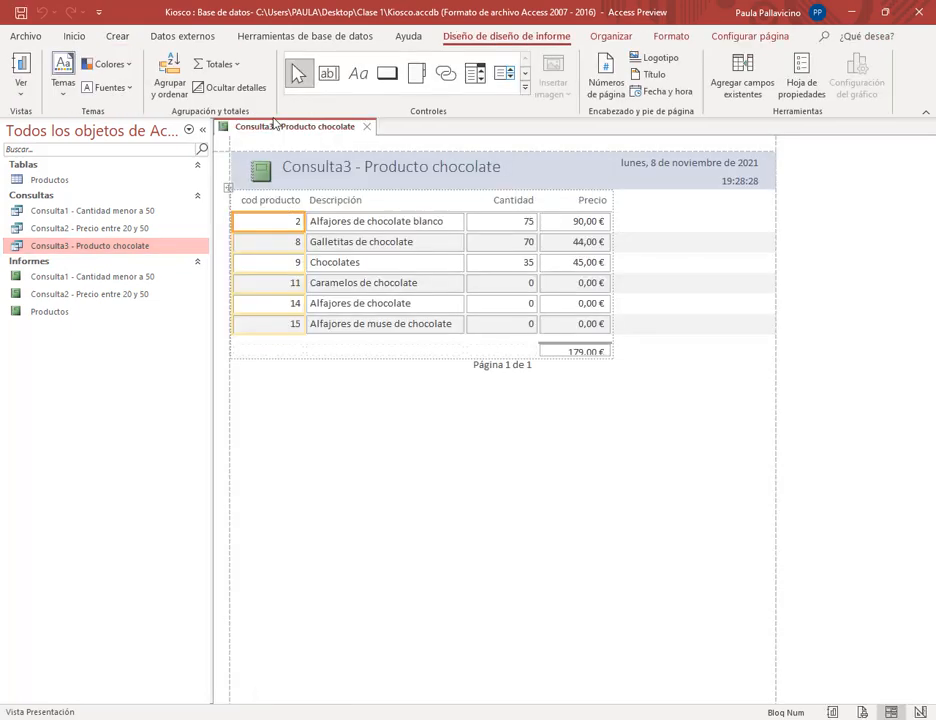
right_click(284, 128)
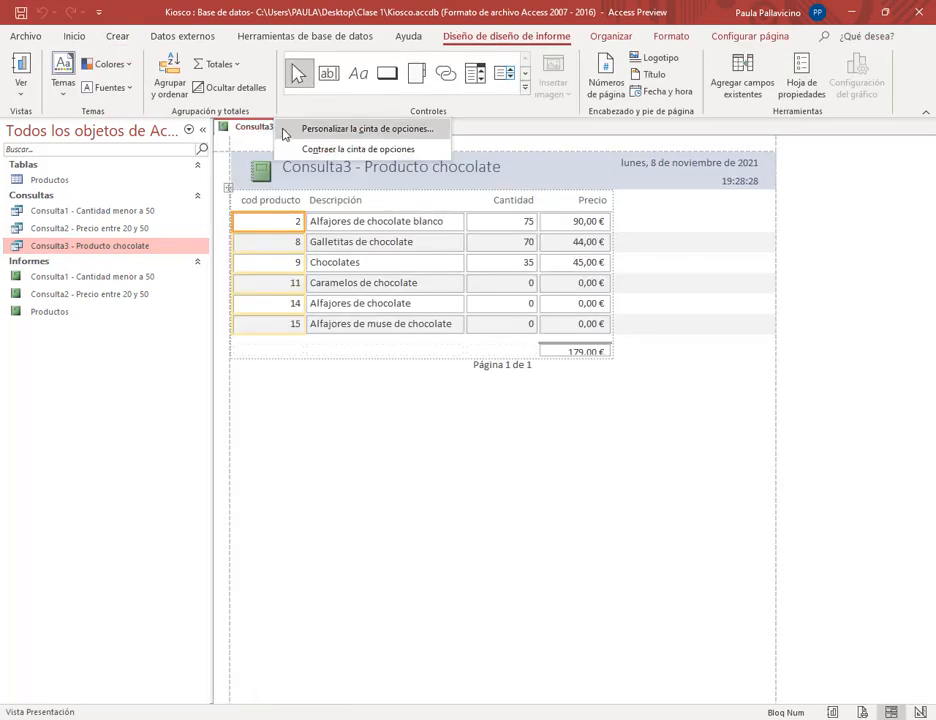
right_click(282, 128)
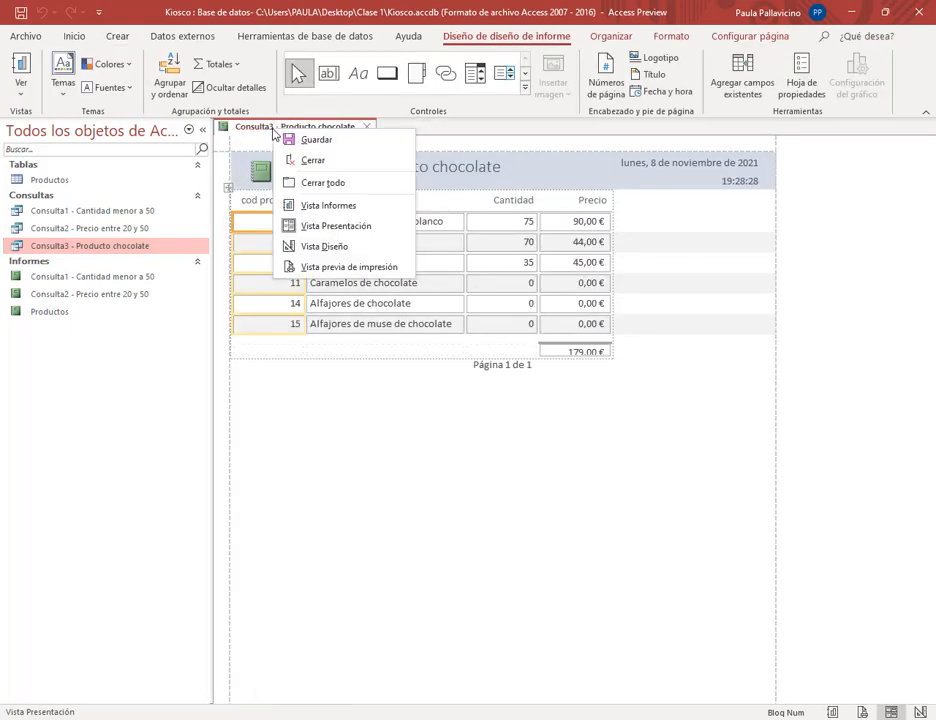
click(318, 246)
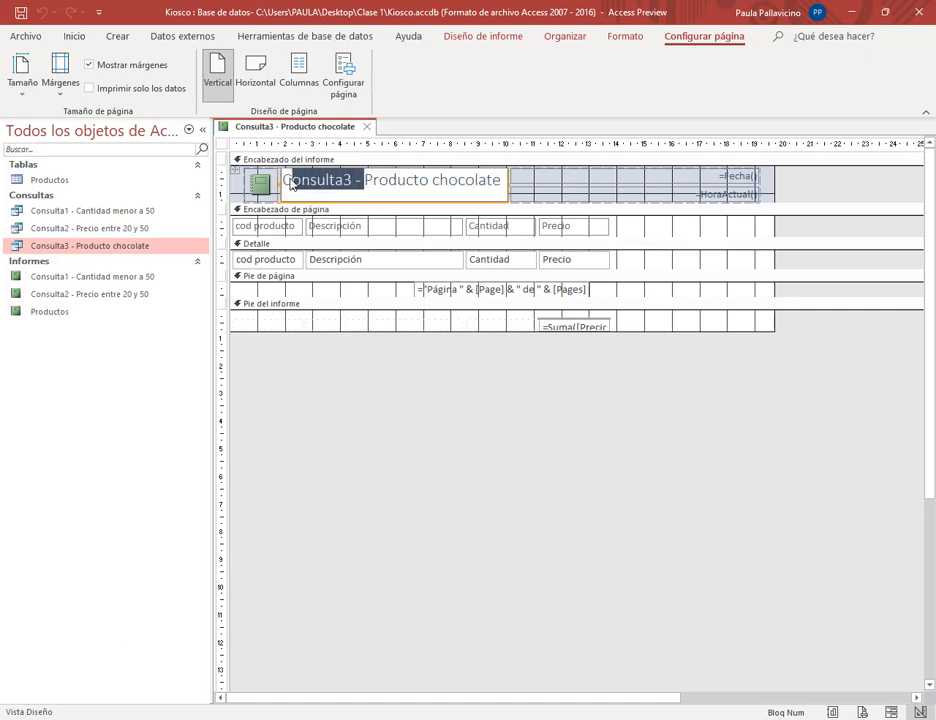
Step: Shorten the report title to "Producto chocolate" and delete the current-time field from the report header
drag(288, 181, 363, 249)
key(BackSpace)
key(BackSpace)
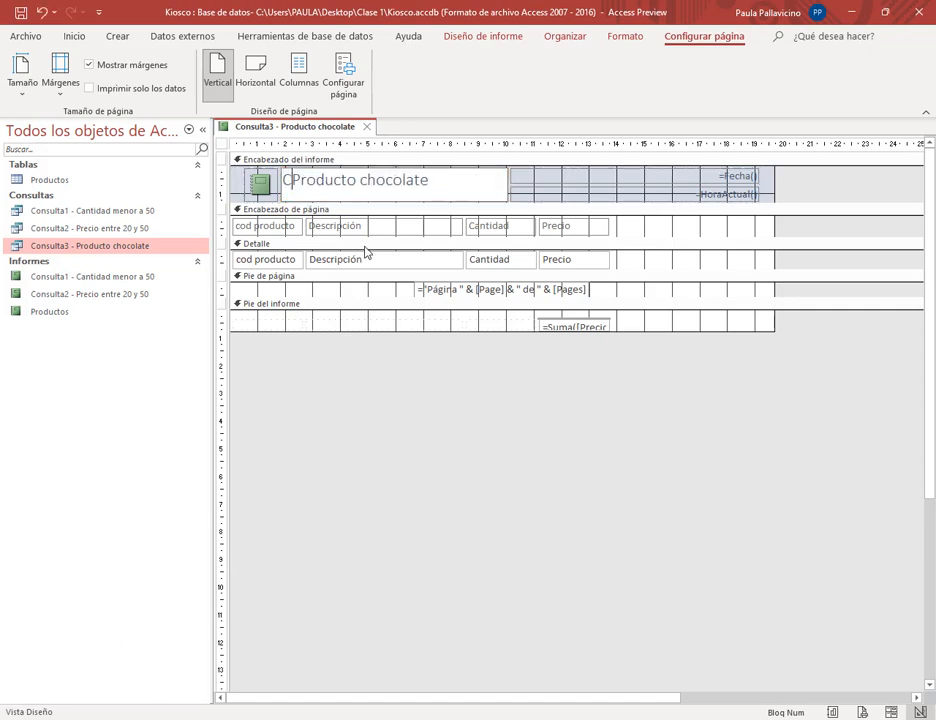
click(600, 192)
key(Delete)
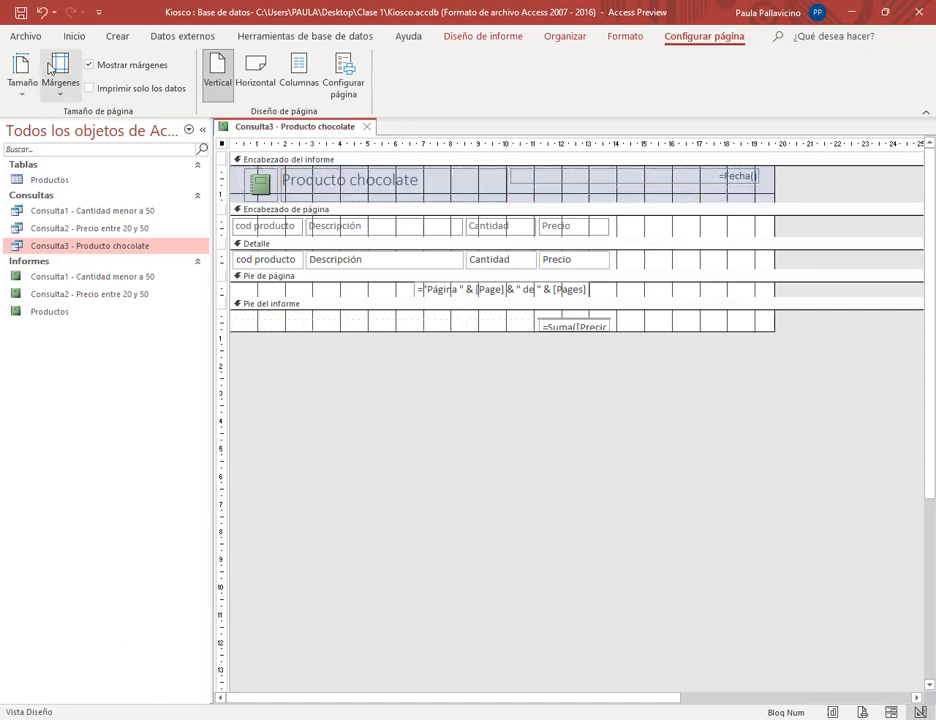
Step: Save the report under the name Consulta3 - Producto chocolate and close it
click(20, 12)
click(486, 285)
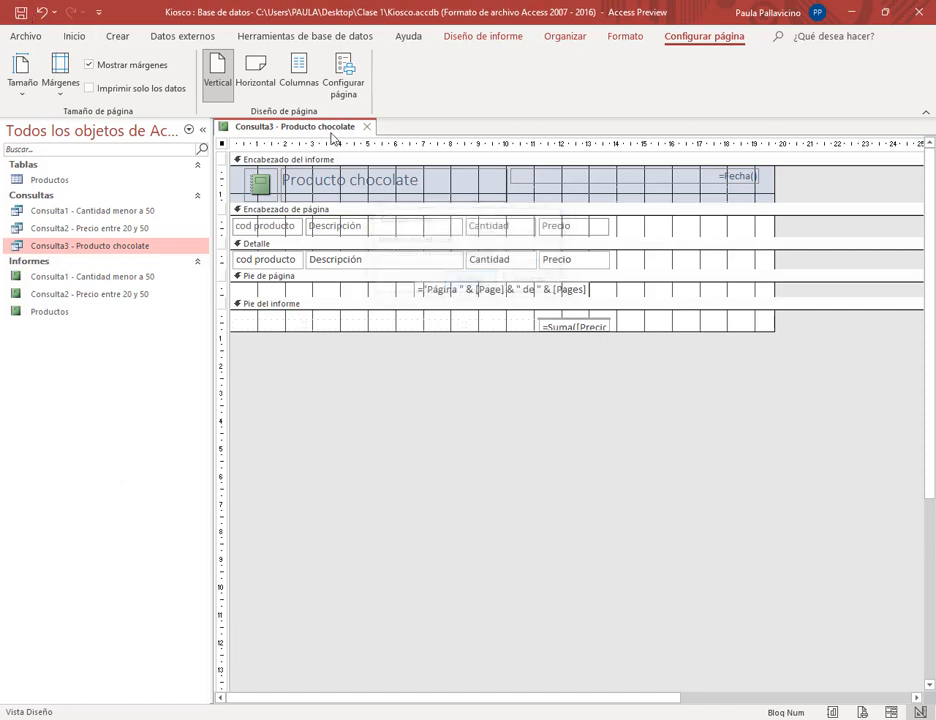
click(367, 127)
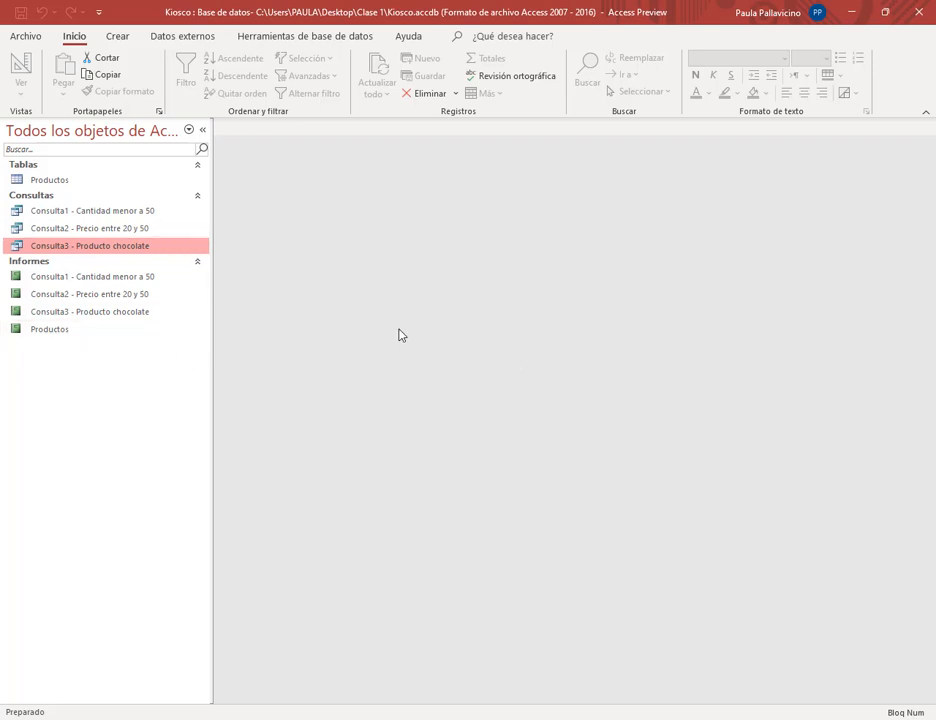
Step: Open the Productos report, examine how its records are laid out row by row, and close it
double_click(46, 329)
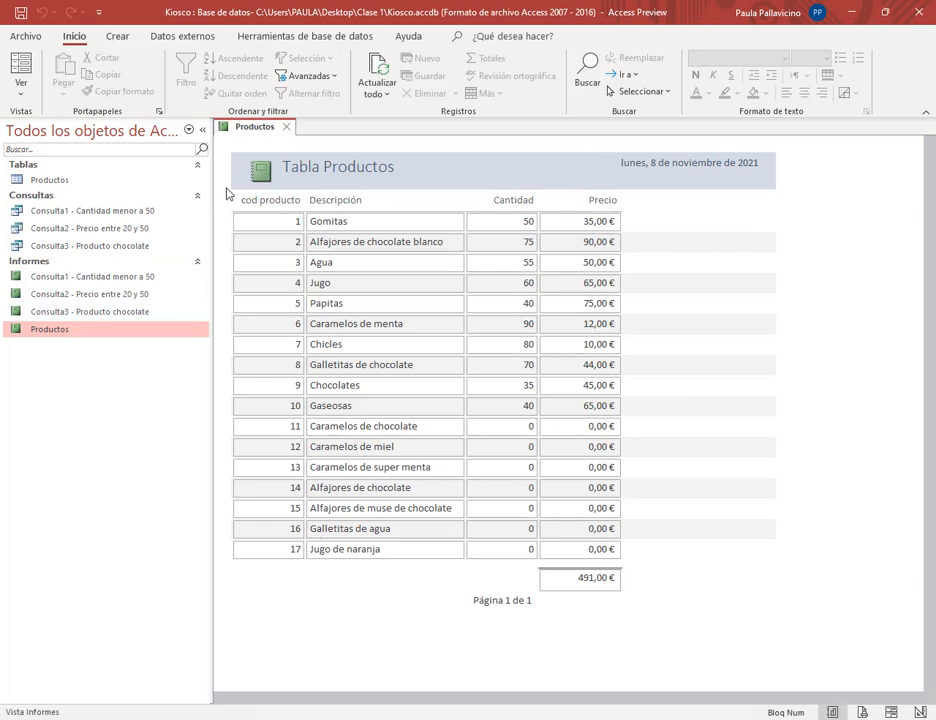
mouse_move(226, 190)
mouse_down()
mouse_move(714, 244)
mouse_move(637, 236)
mouse_up()
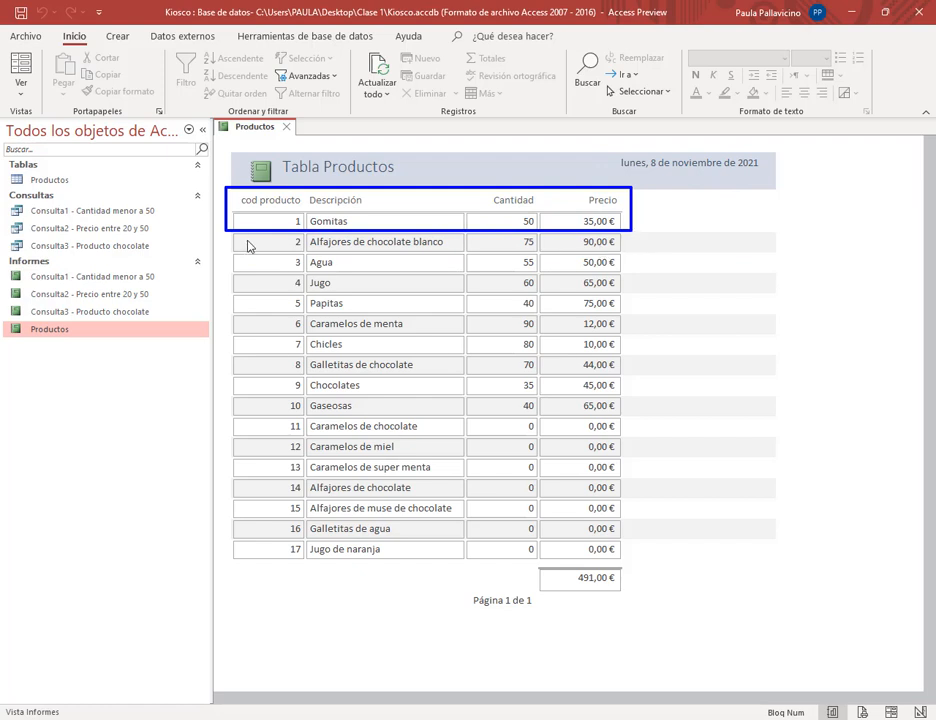
drag(219, 235, 641, 254)
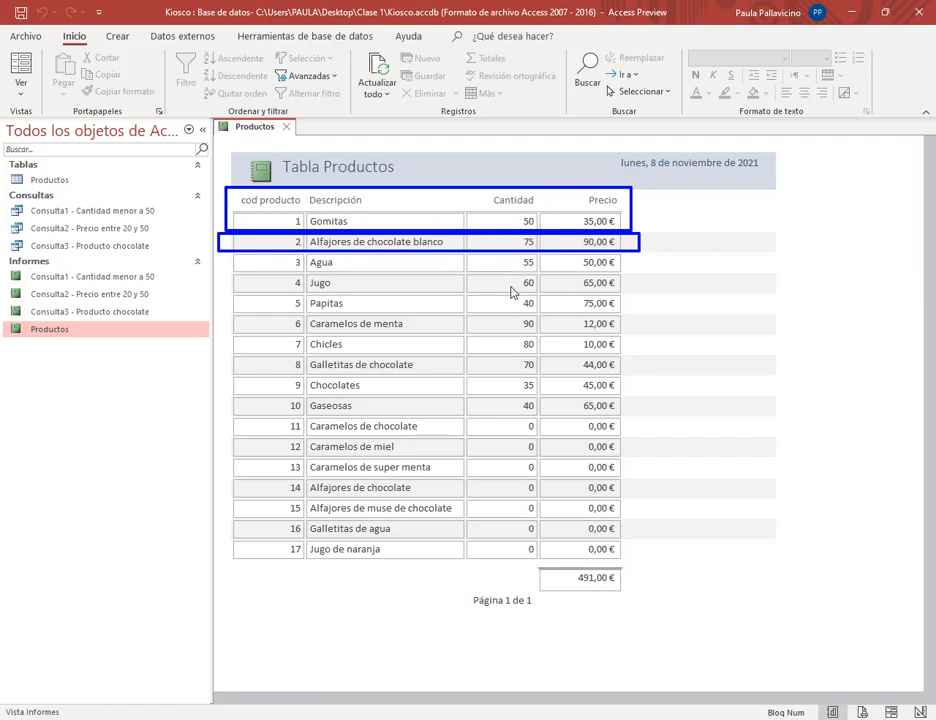
key(Escape)
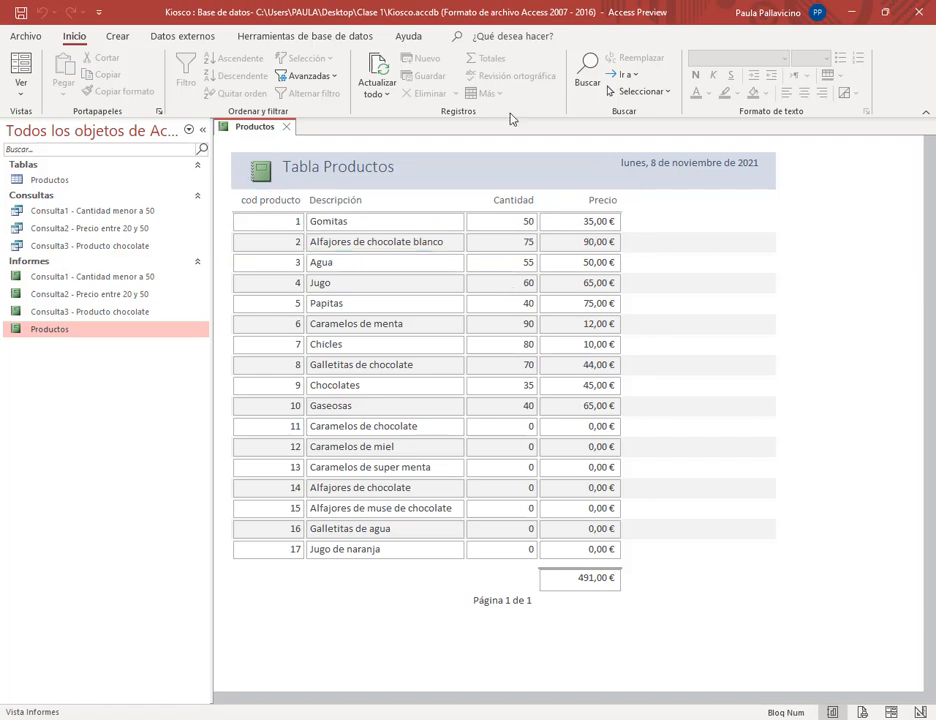
click(286, 127)
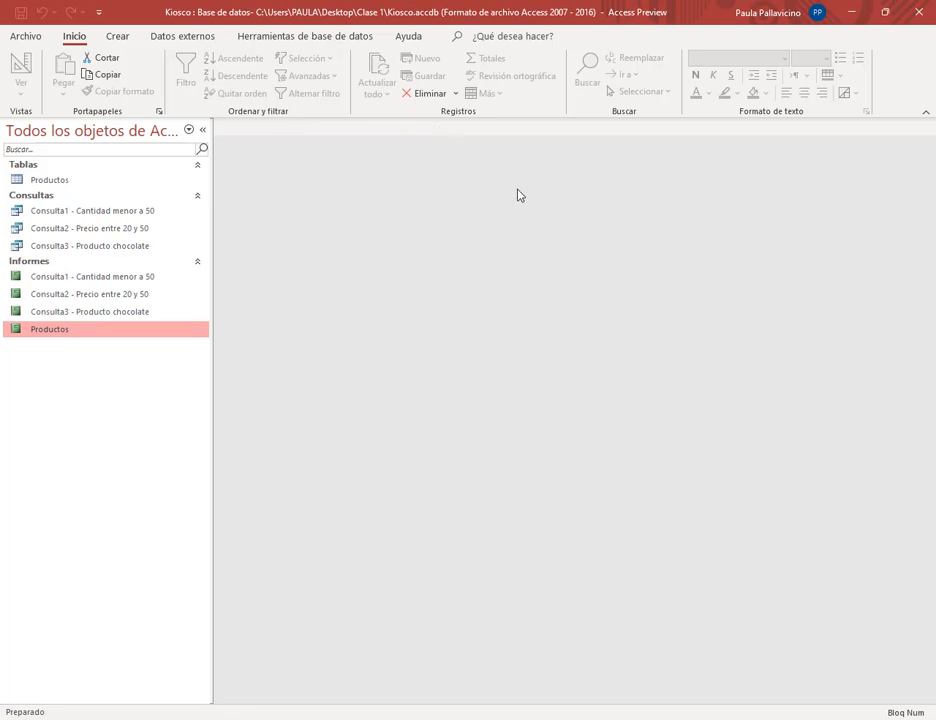
Step: Create a form for Productos, compare its single-record layout with the Productos report, and close that report
click(115, 40)
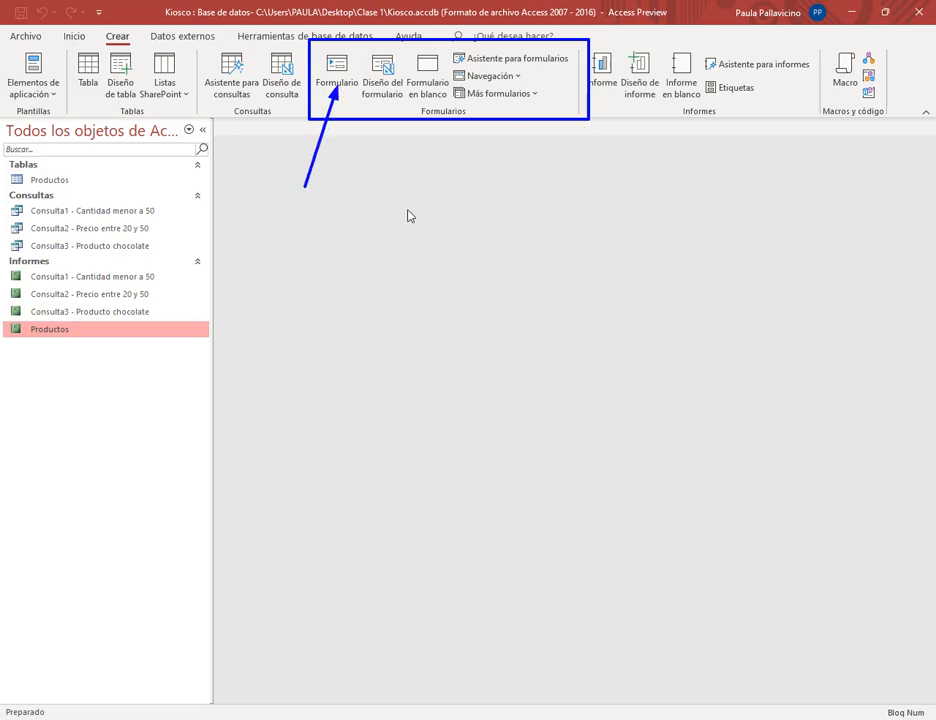
click(339, 84)
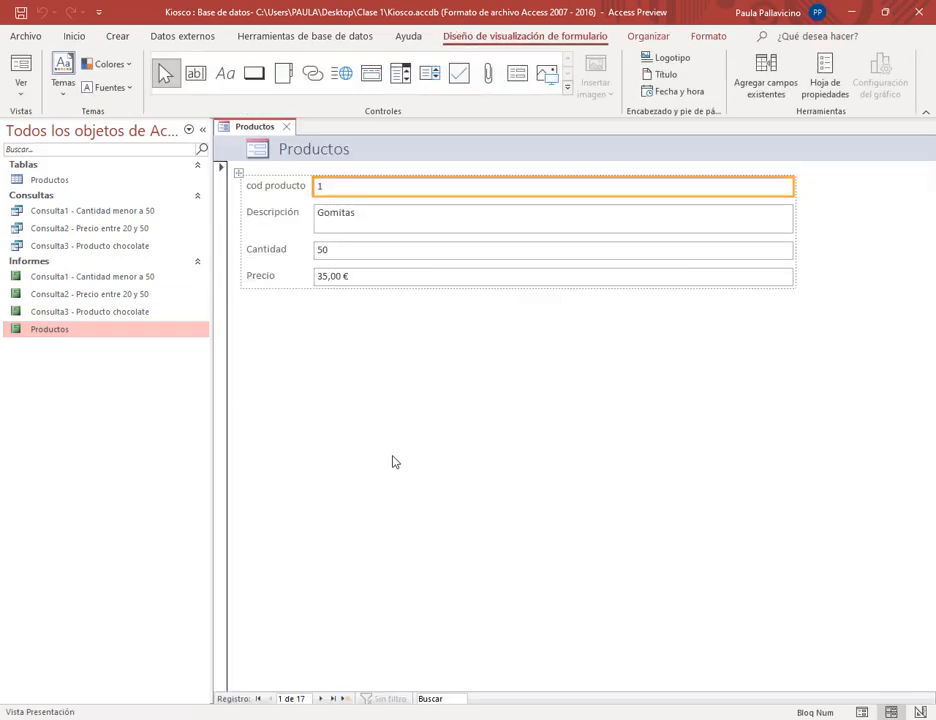
double_click(56, 331)
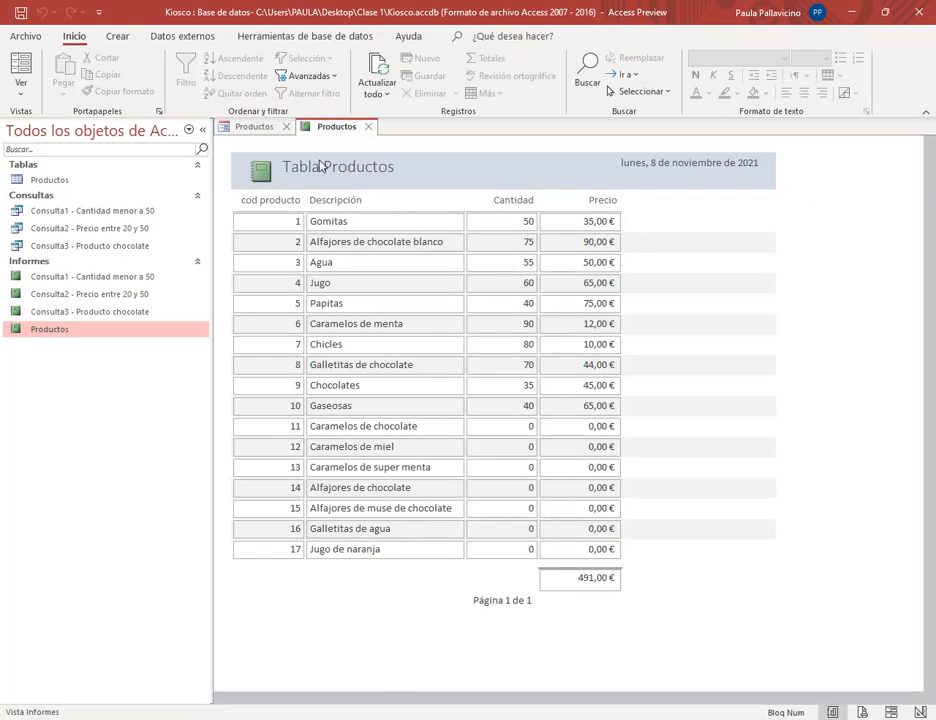
click(369, 127)
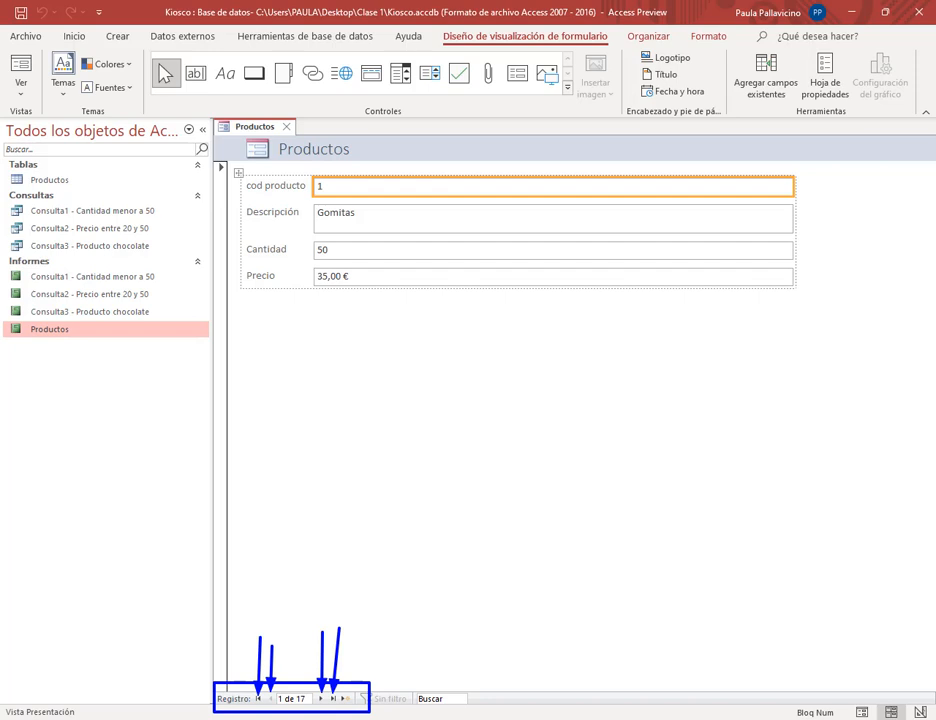
Step: Browse the Productos form's records forwards and backwards, including jumps to the last and first records
click(320, 699)
click(320, 699)
click(320, 699)
click(320, 699)
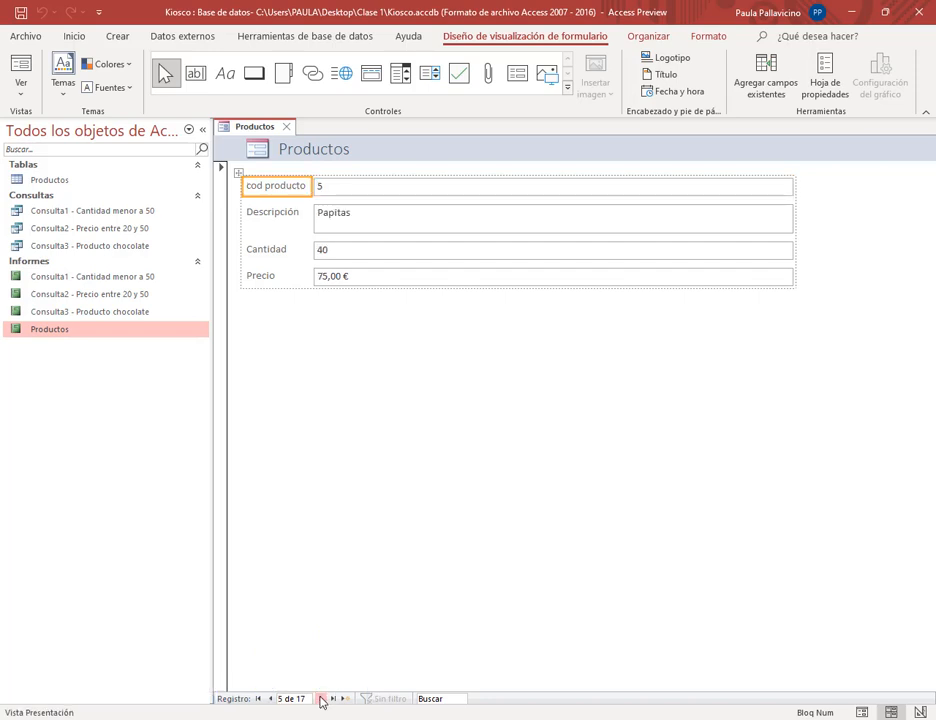
click(270, 699)
click(270, 699)
click(270, 699)
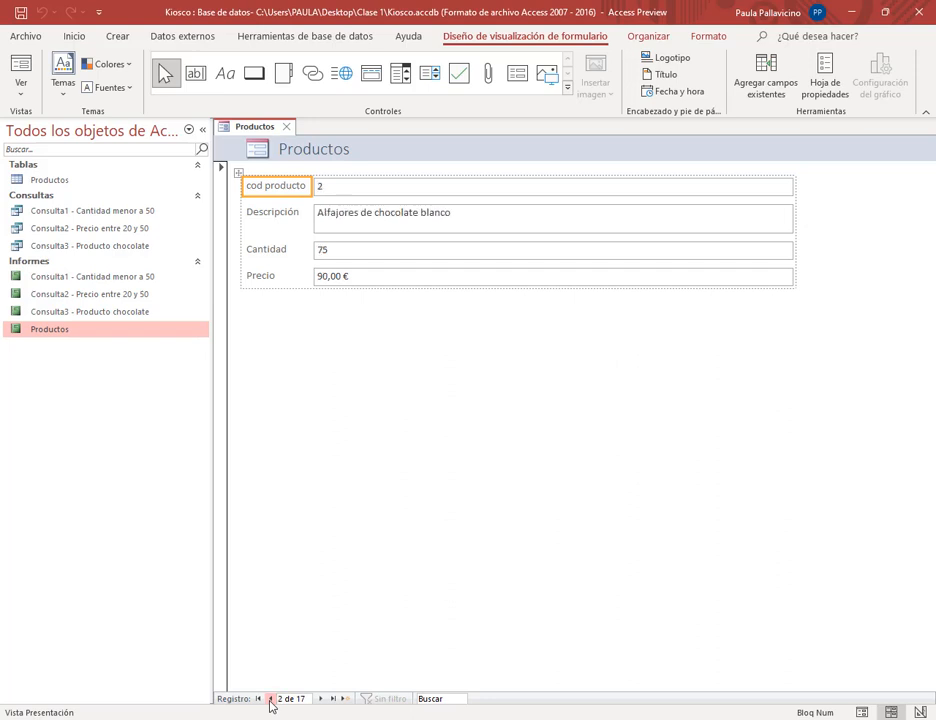
click(334, 699)
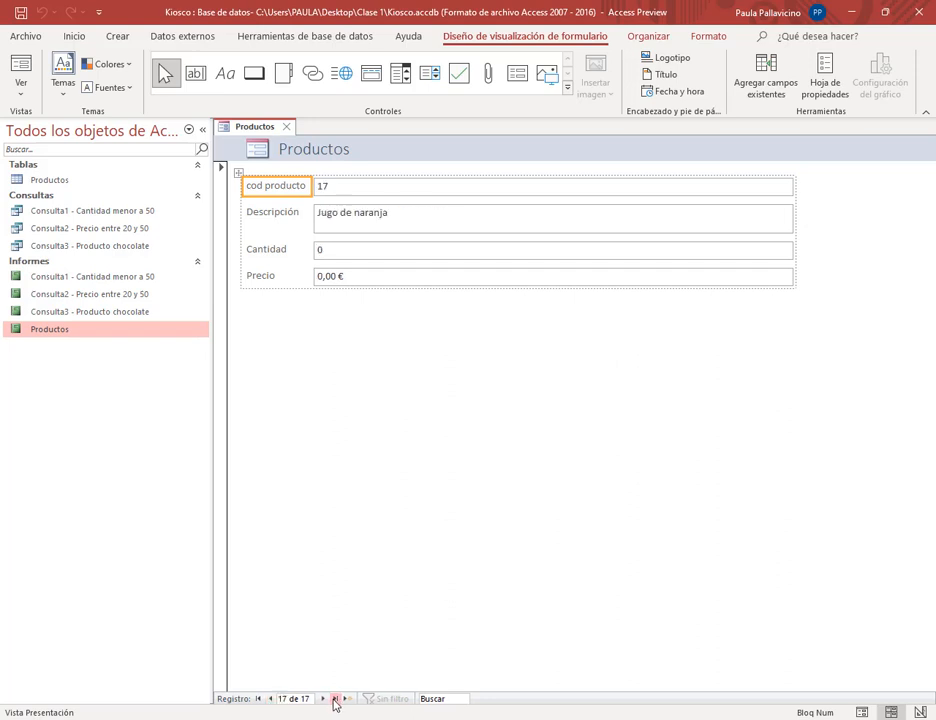
click(258, 699)
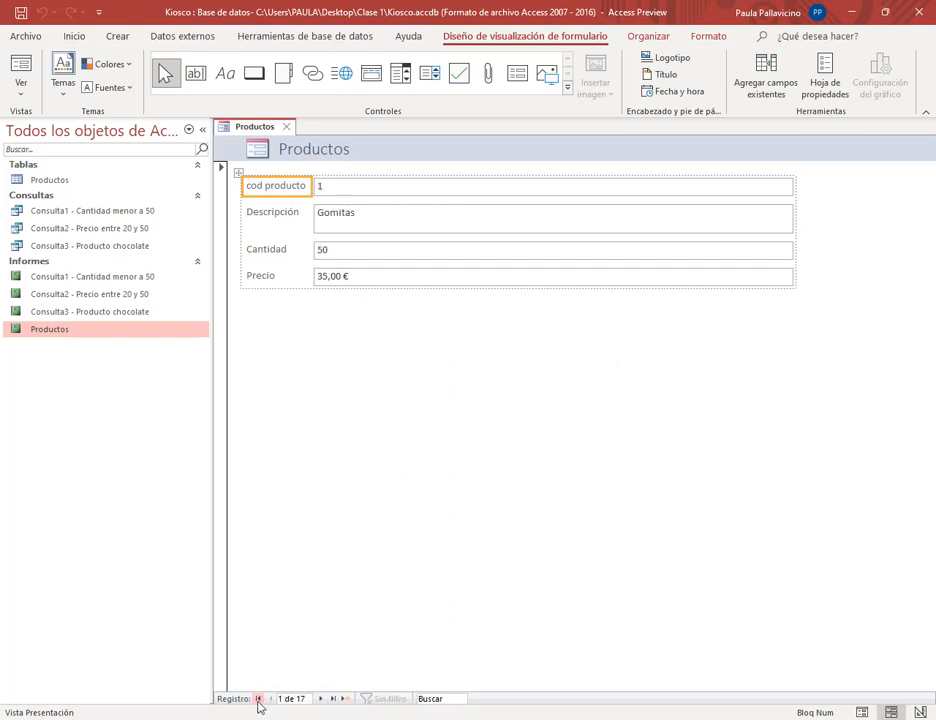
click(323, 699)
click(323, 699)
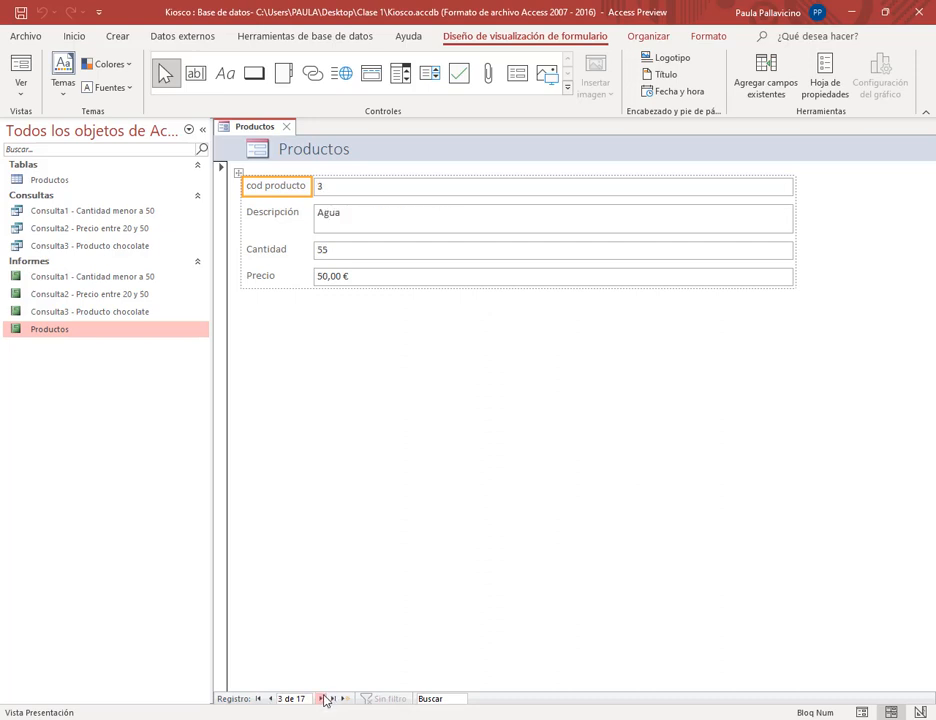
click(323, 699)
click(323, 699)
click(323, 699)
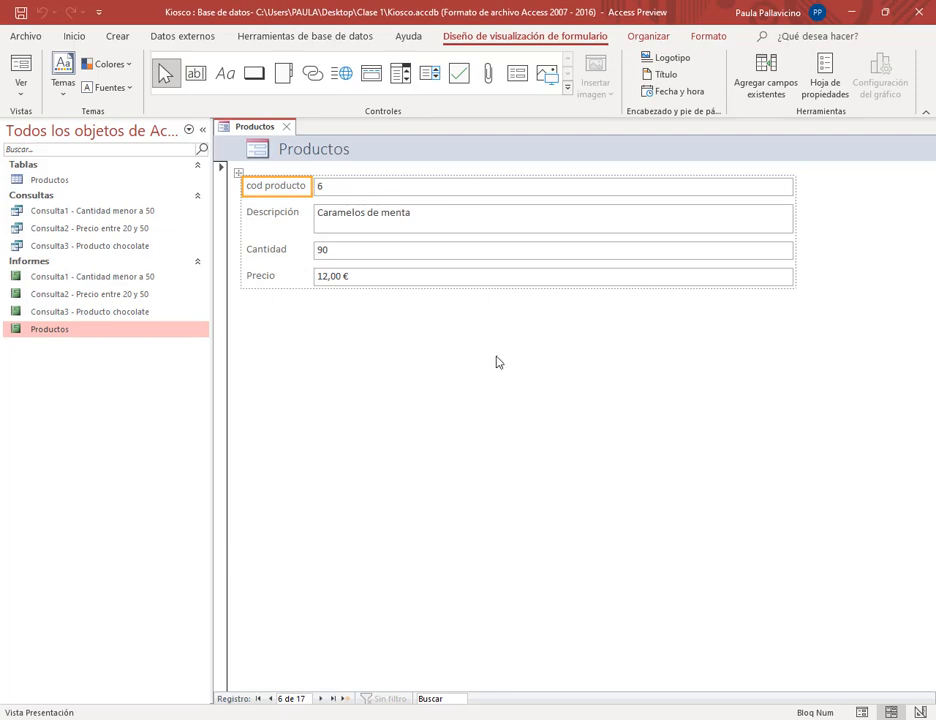
click(260, 699)
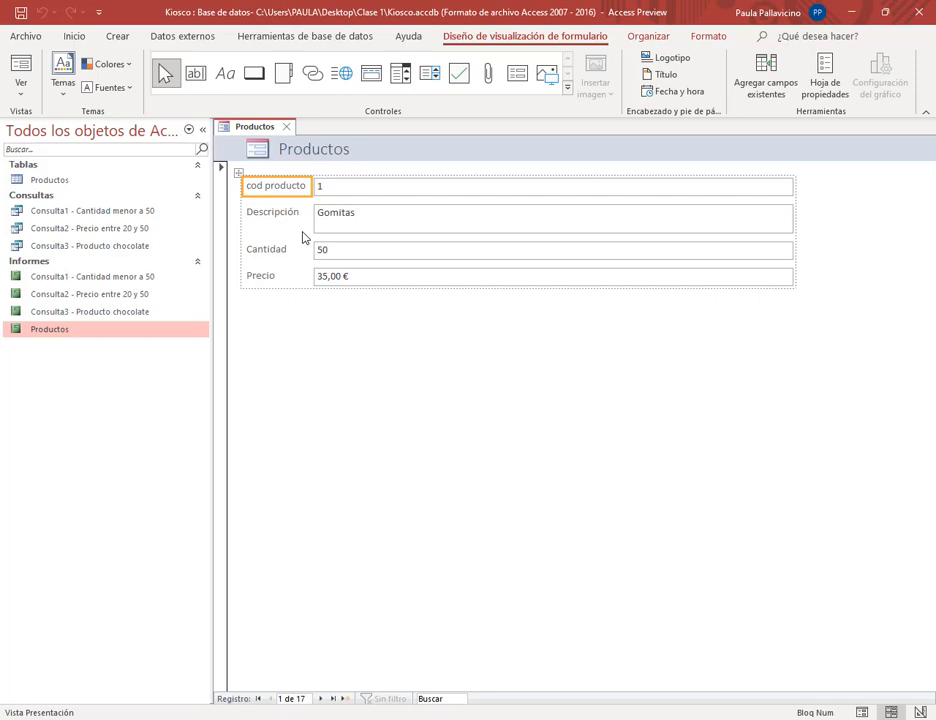
Step: Switch the Productos form to design view, check its header title, and save the form as Productos
right_click(272, 133)
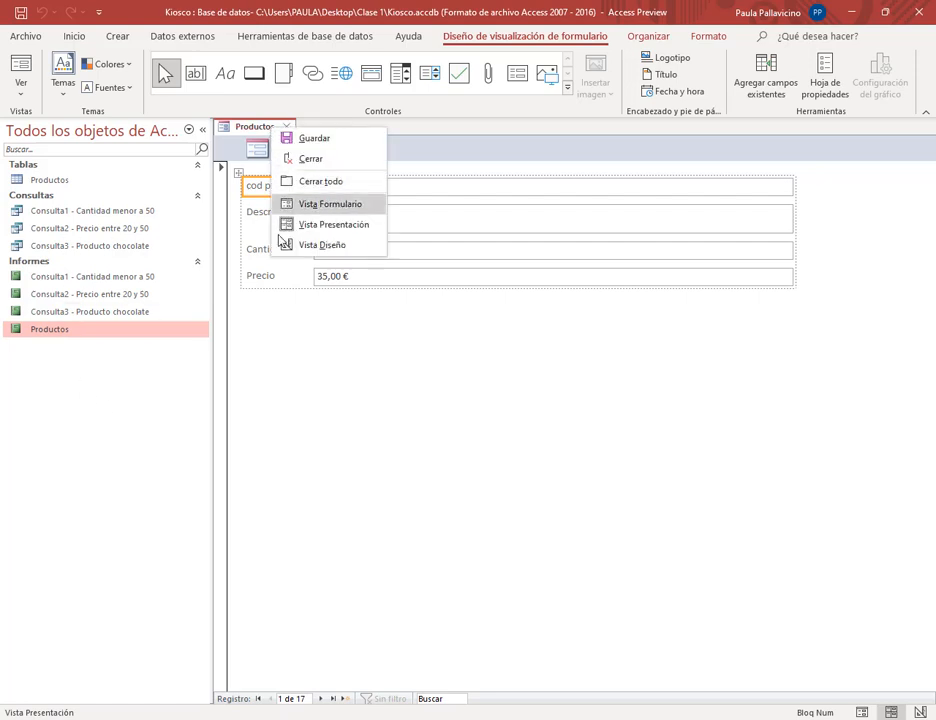
right_click(261, 126)
click(297, 243)
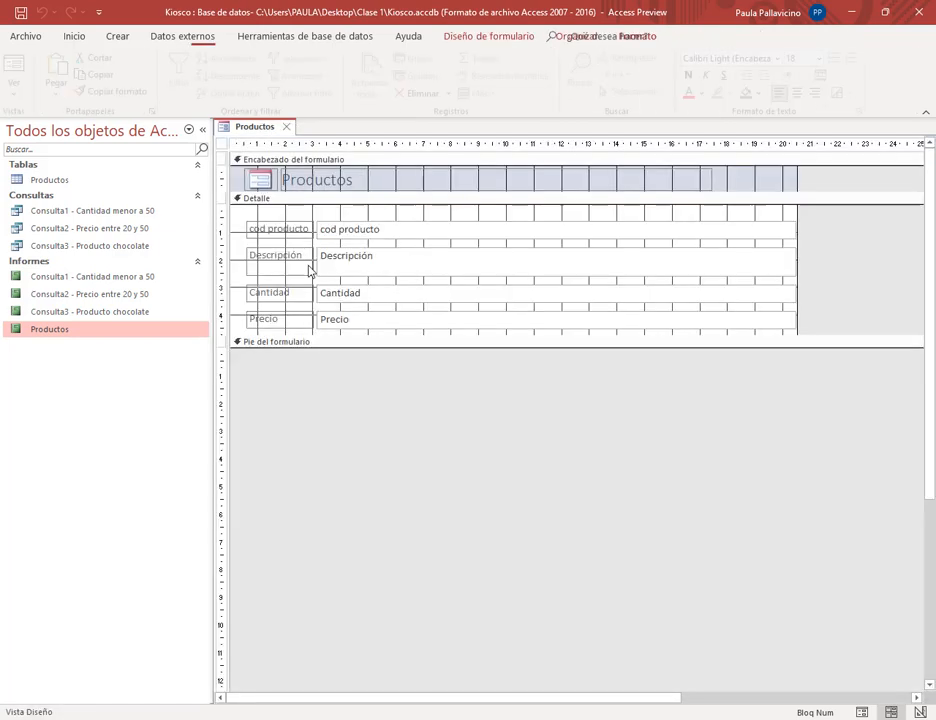
click(330, 185)
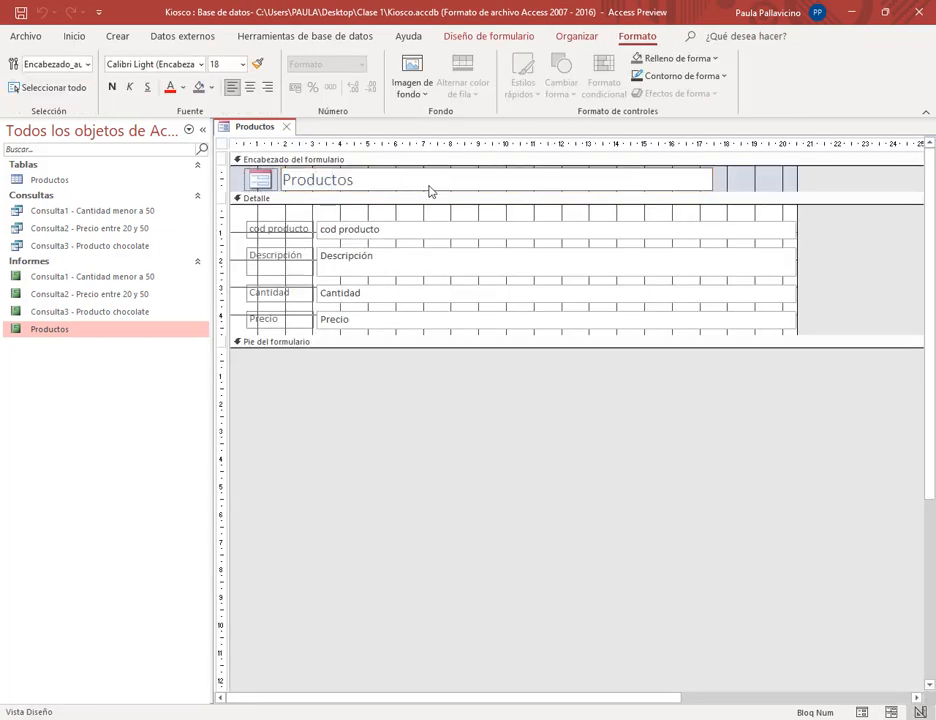
click(767, 182)
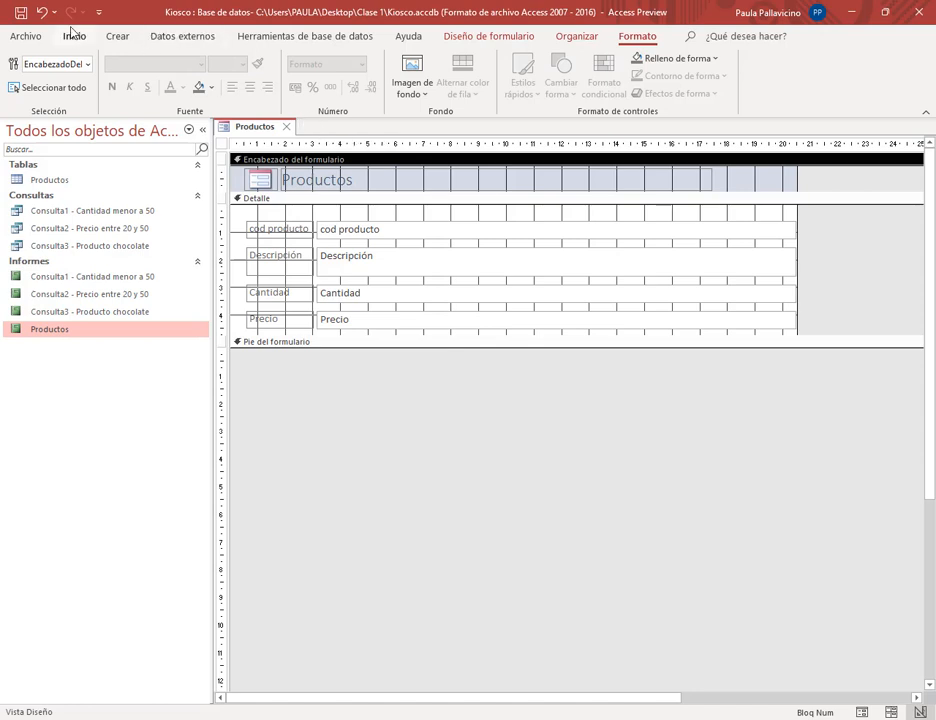
click(20, 12)
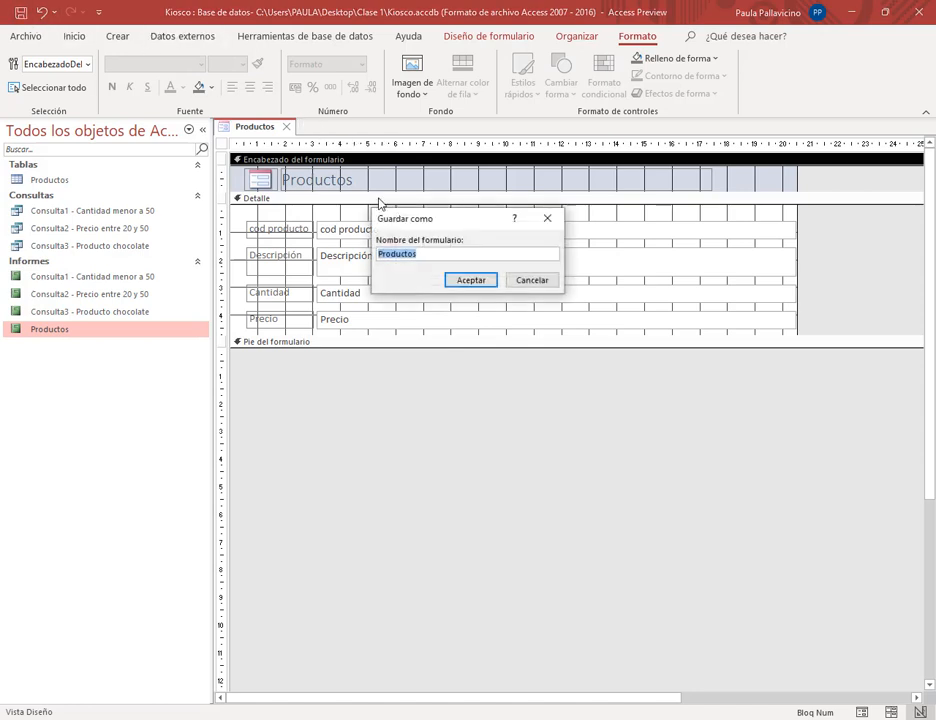
click(460, 281)
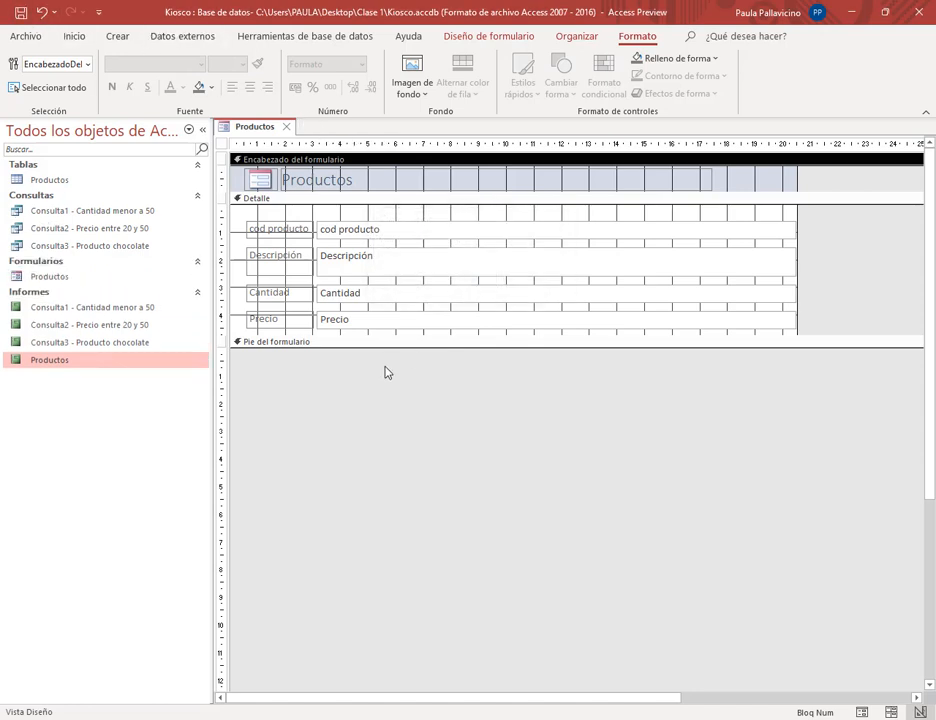
Step: Create a form from the Consulta1 - Cantidad menor a 50 report and shorten its header title to "Cantidad menor a 50"
click(108, 308)
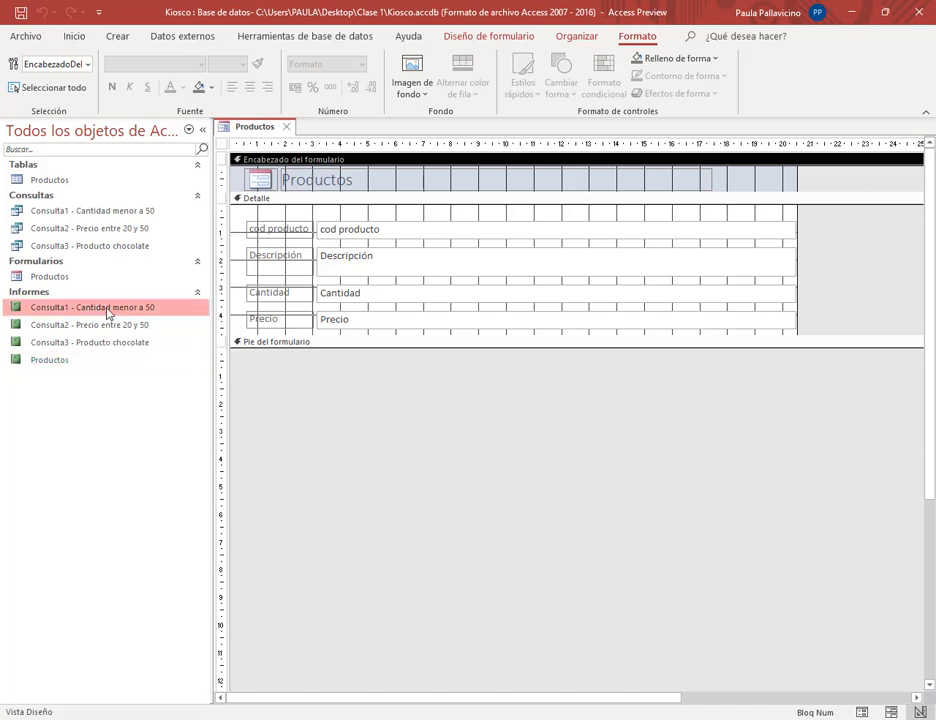
click(116, 38)
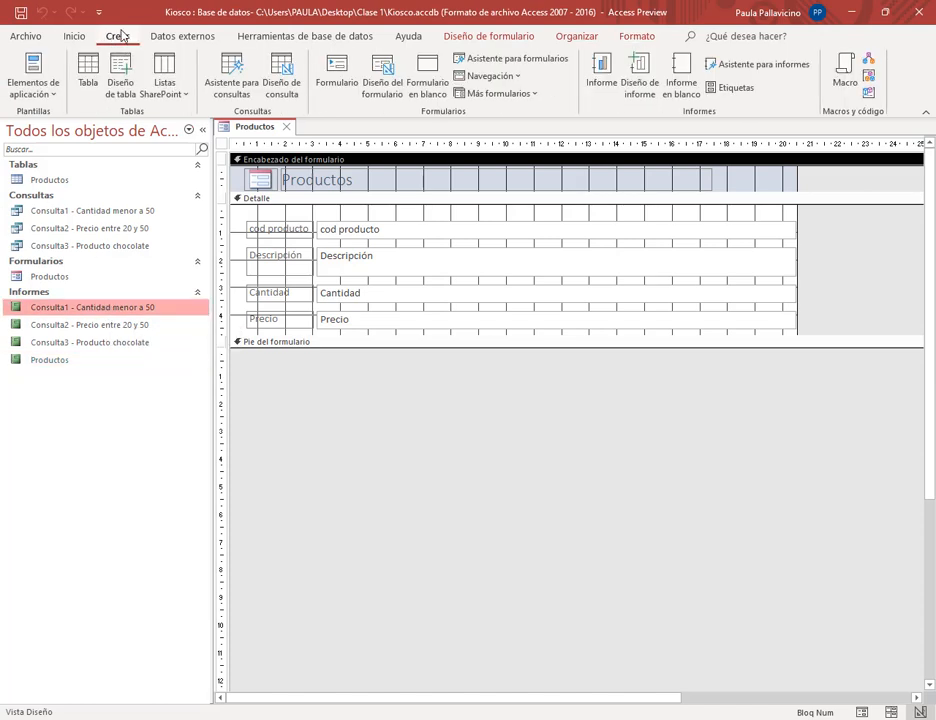
click(347, 64)
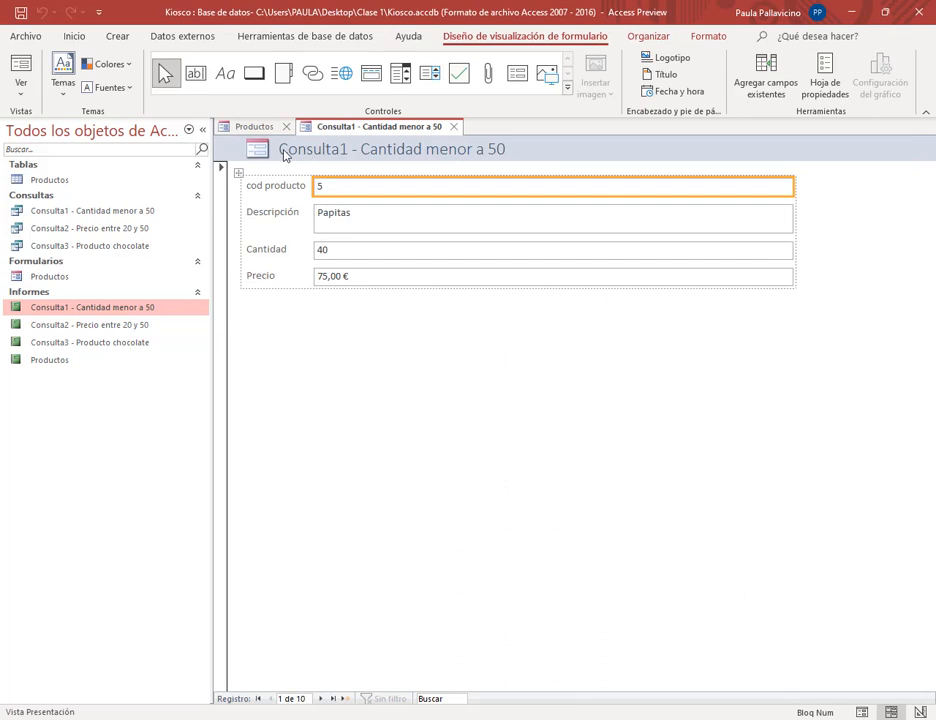
right_click(340, 131)
click(388, 243)
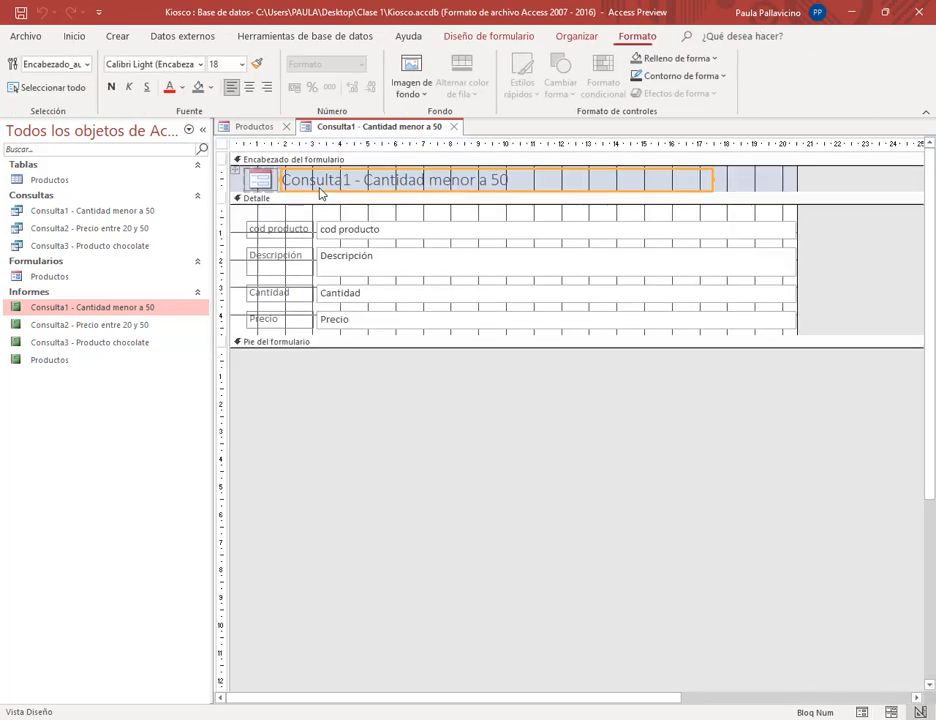
drag(362, 187, 282, 181)
key(BackSpace)
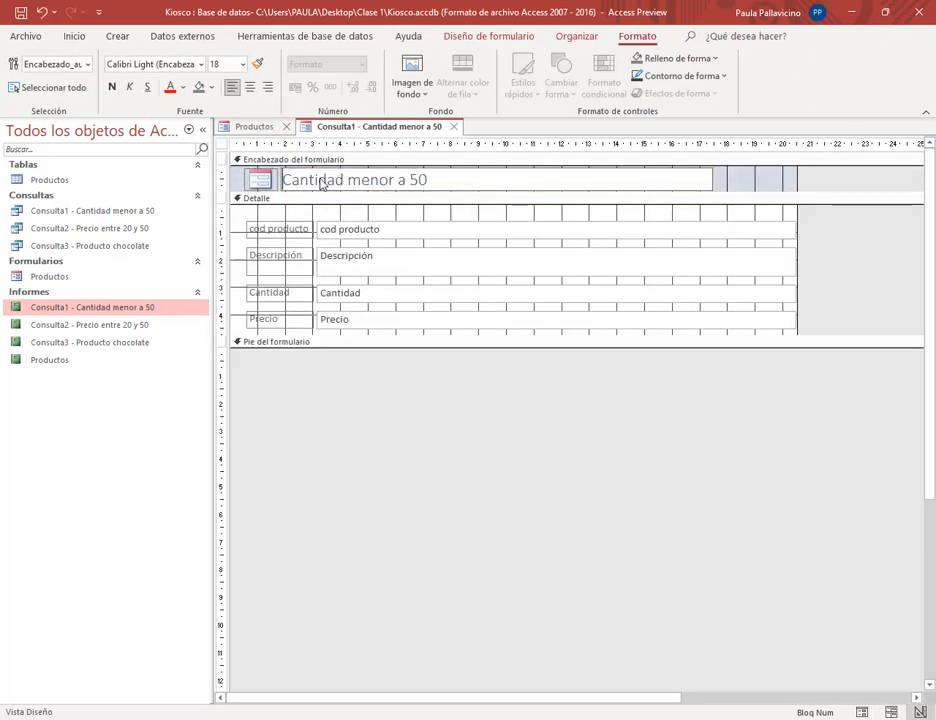
Step: Save the new form under the name Consulta1 - Cantidad menor a 50 and close it
click(20, 12)
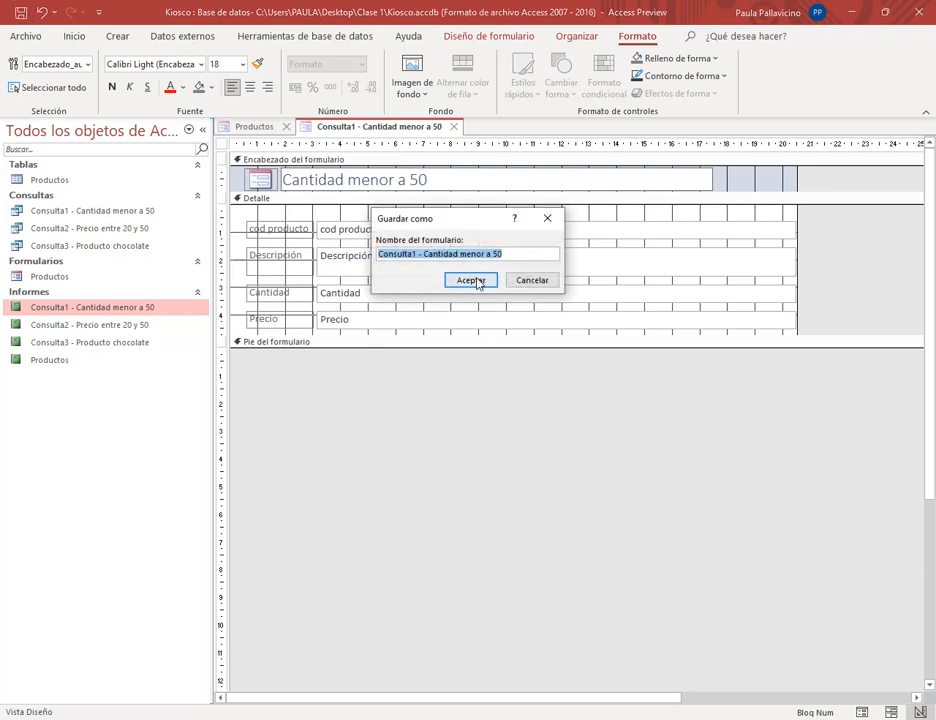
click(476, 279)
click(456, 127)
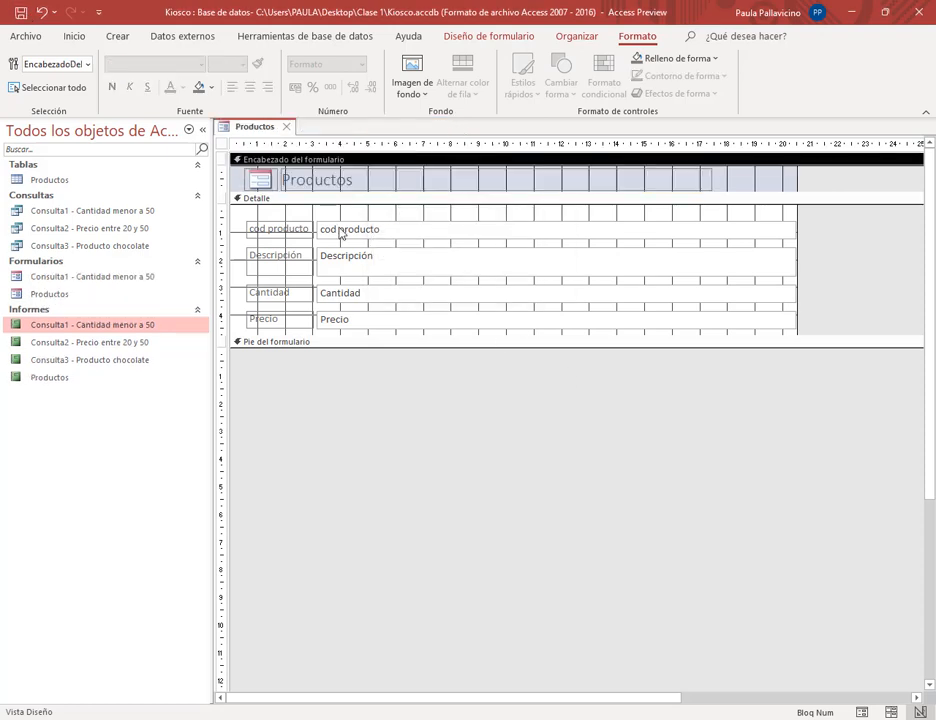
Step: Create a form from the Consulta2 - Precio entre 20 y 50 query and shorten its header title to "Precio entre 20 y 50"
click(55, 233)
click(117, 38)
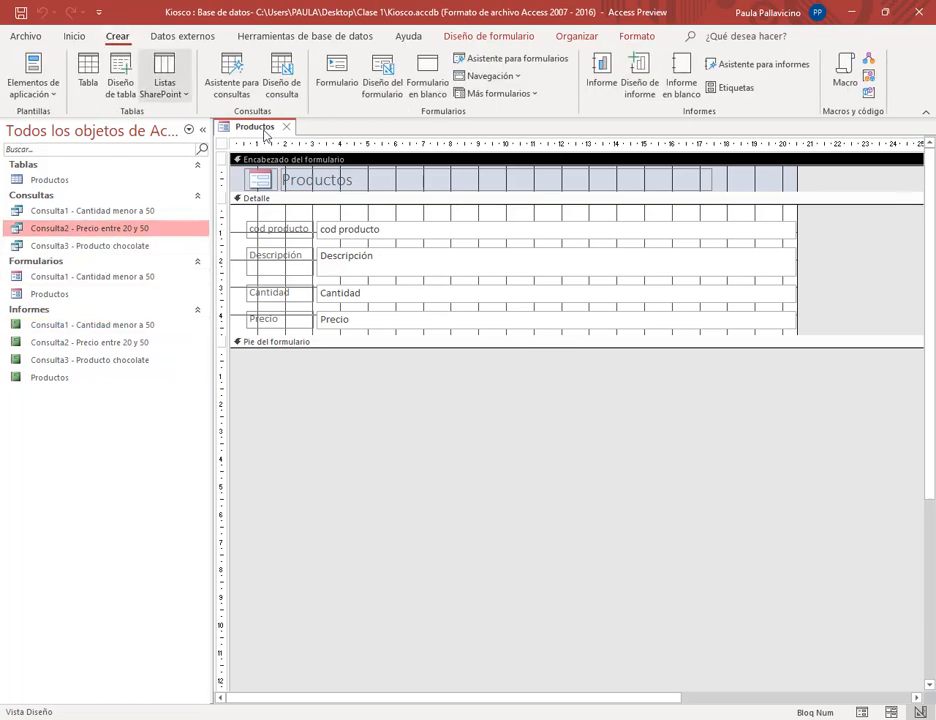
click(337, 72)
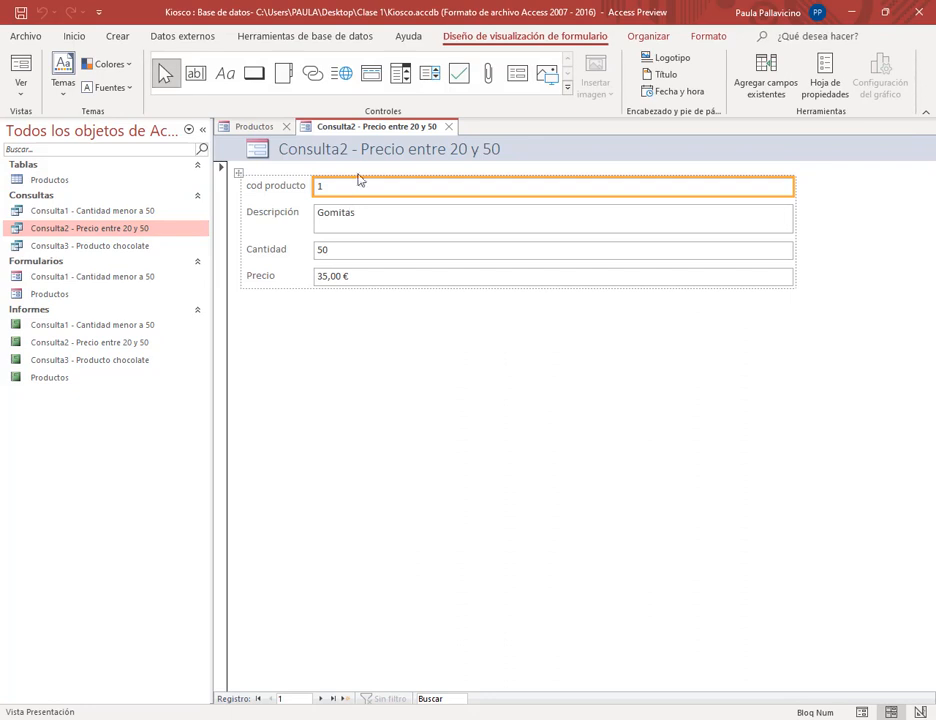
right_click(354, 127)
click(394, 241)
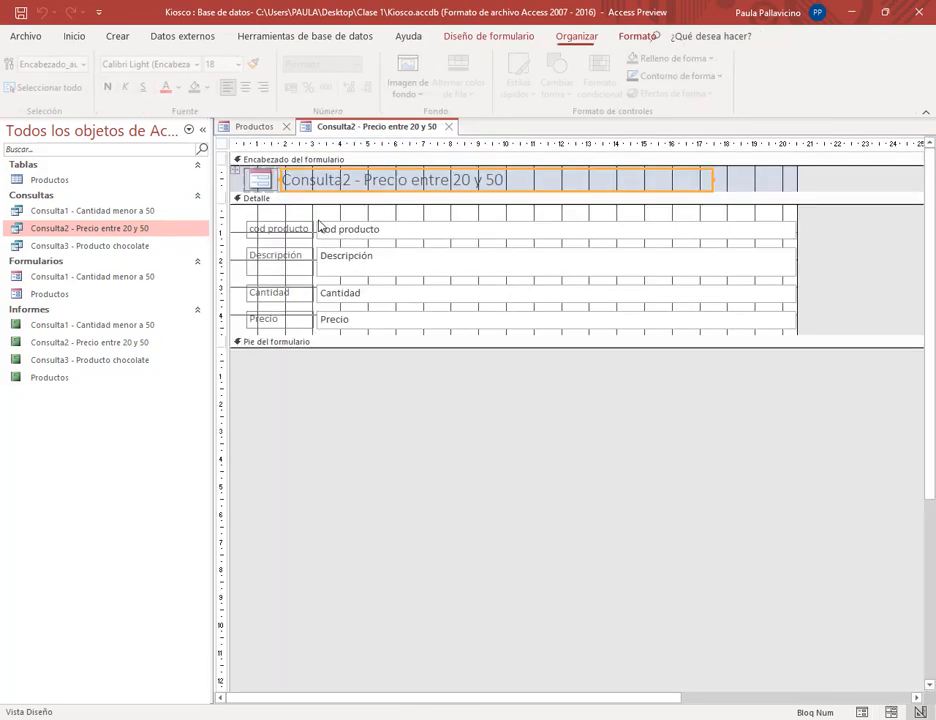
click(366, 180)
drag(366, 180, 278, 180)
key(BackSpace)
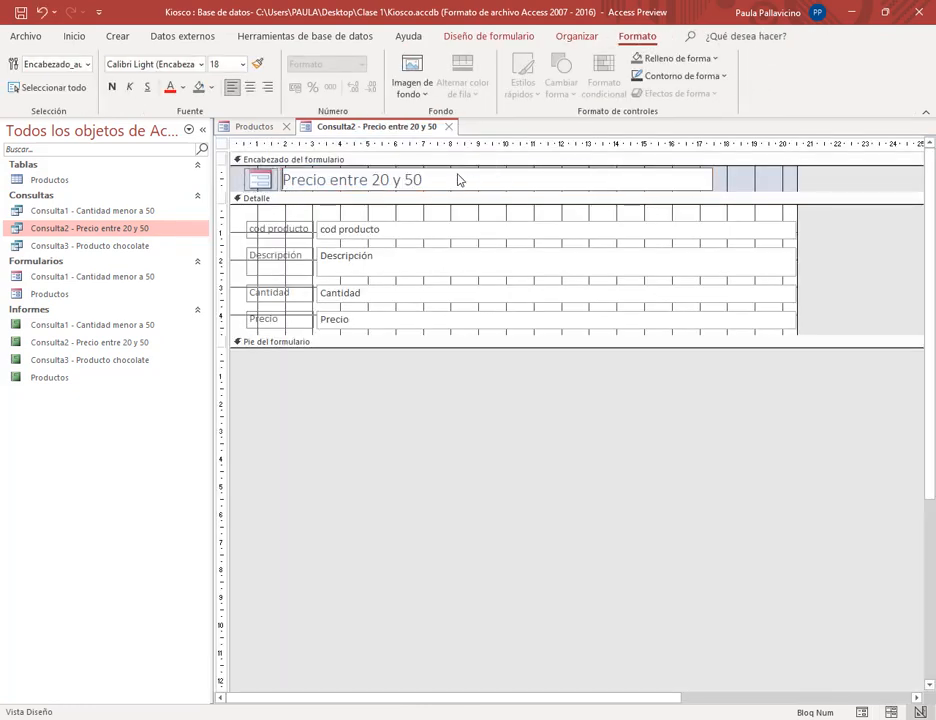
Step: Save the form as Consulta2 - Precio entre 20 y 50, and close both it and the Productos form
click(21, 12)
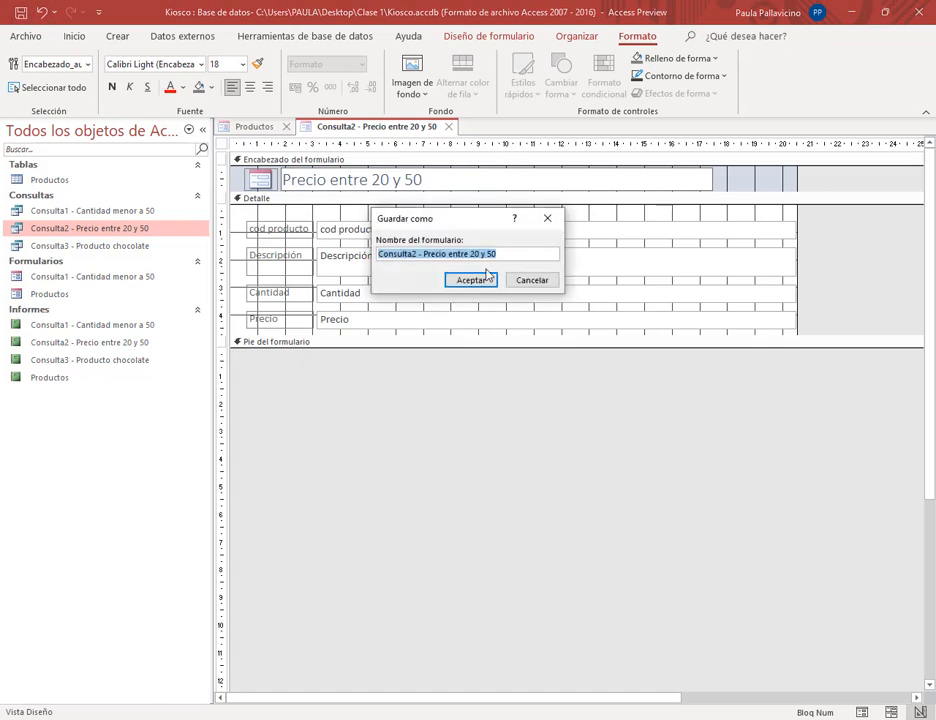
click(483, 281)
click(452, 128)
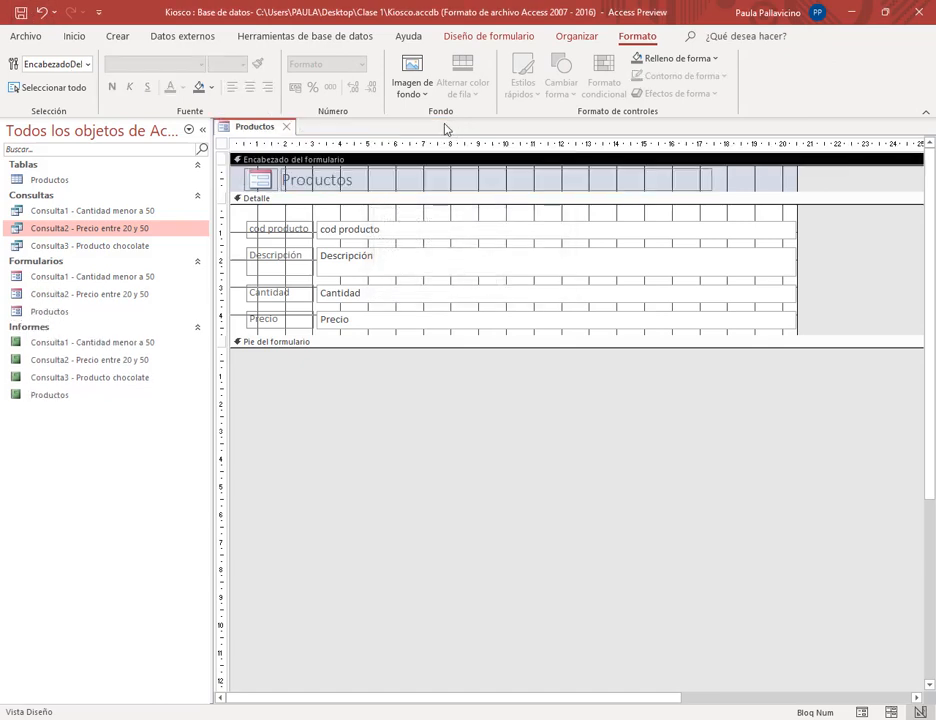
click(286, 126)
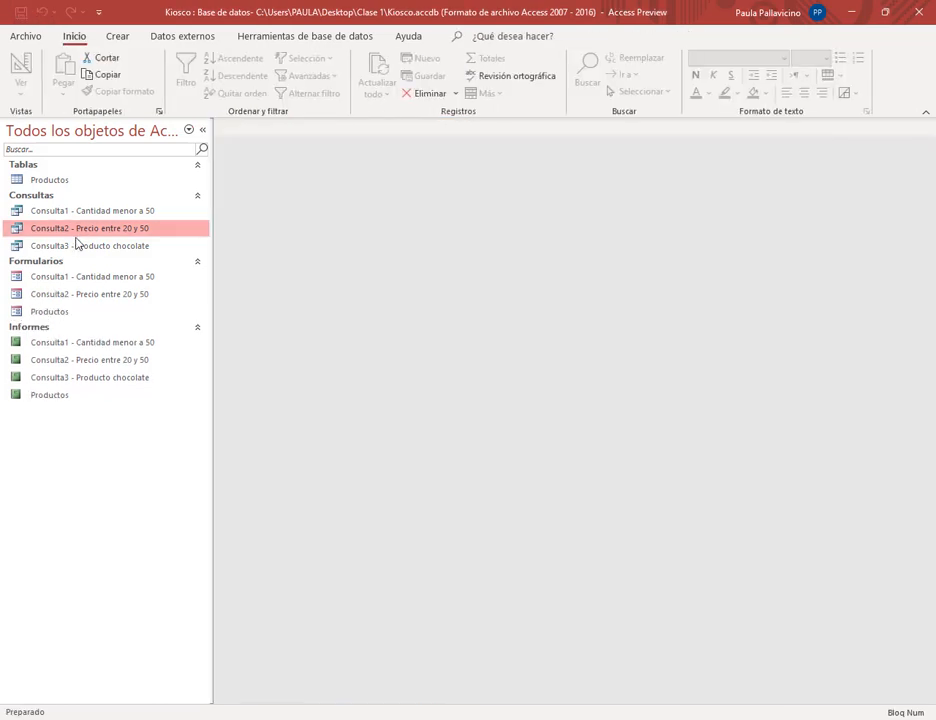
Step: Create a form from the Consulta3 - Producto chocolate query and shorten its header title to "Producto chocolate"
click(77, 245)
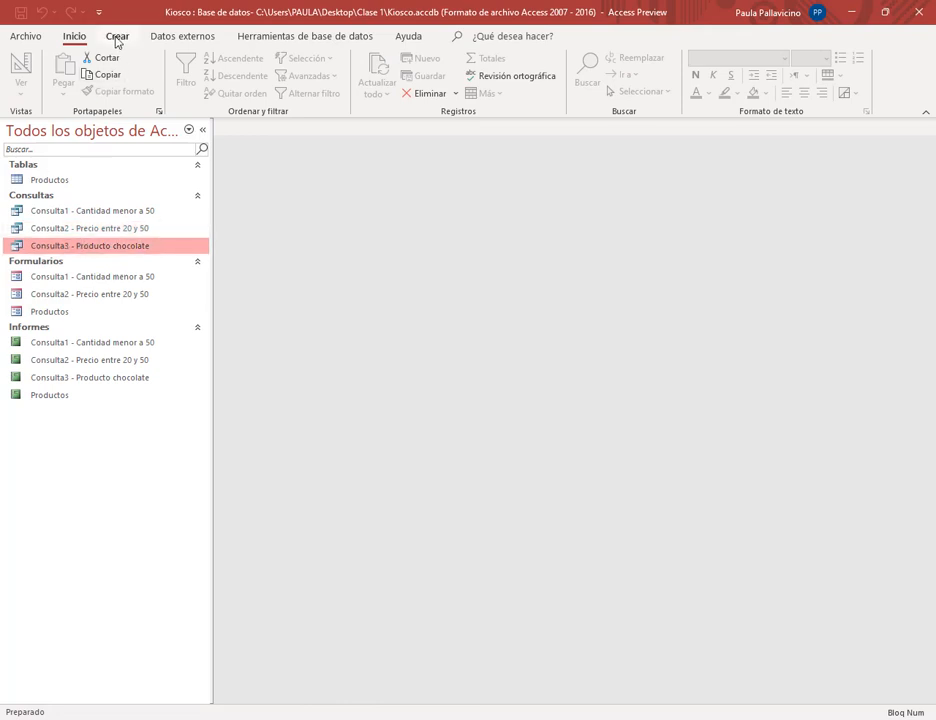
click(117, 37)
click(335, 72)
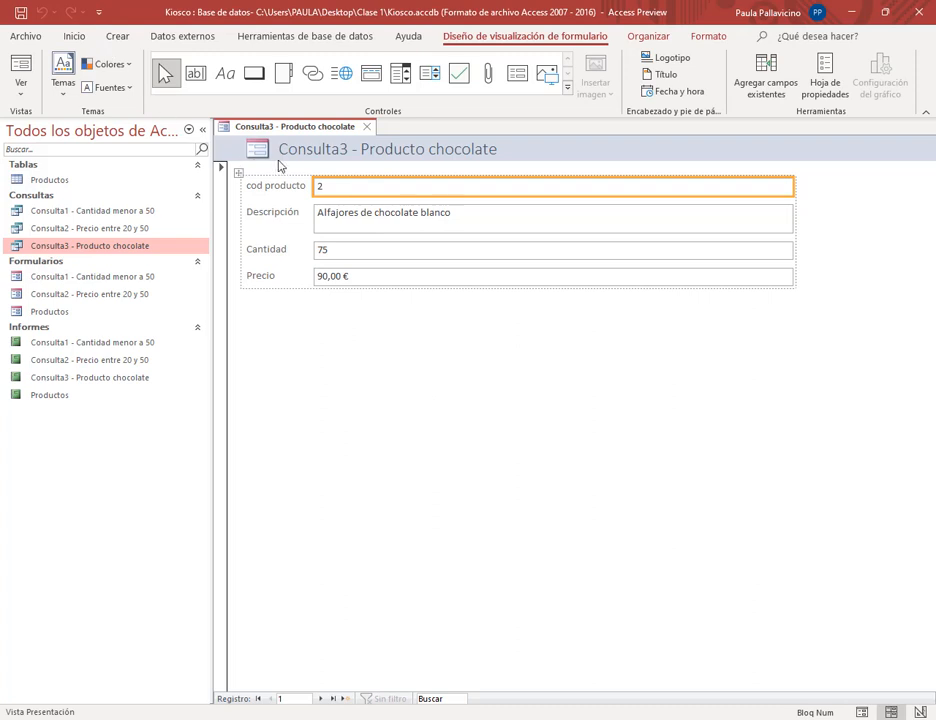
right_click(283, 160)
right_click(283, 128)
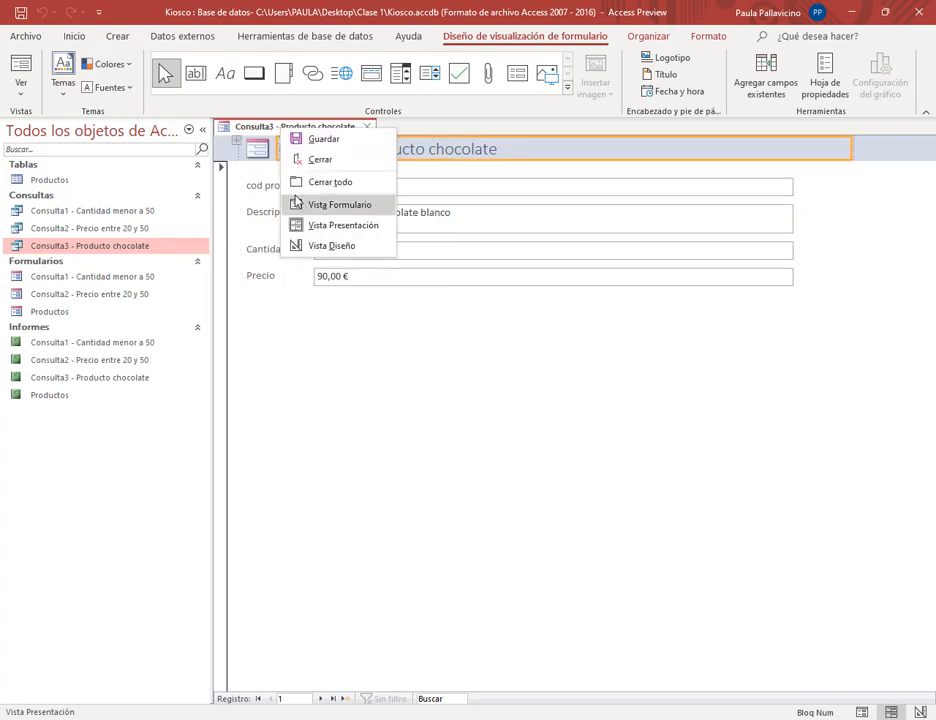
click(310, 245)
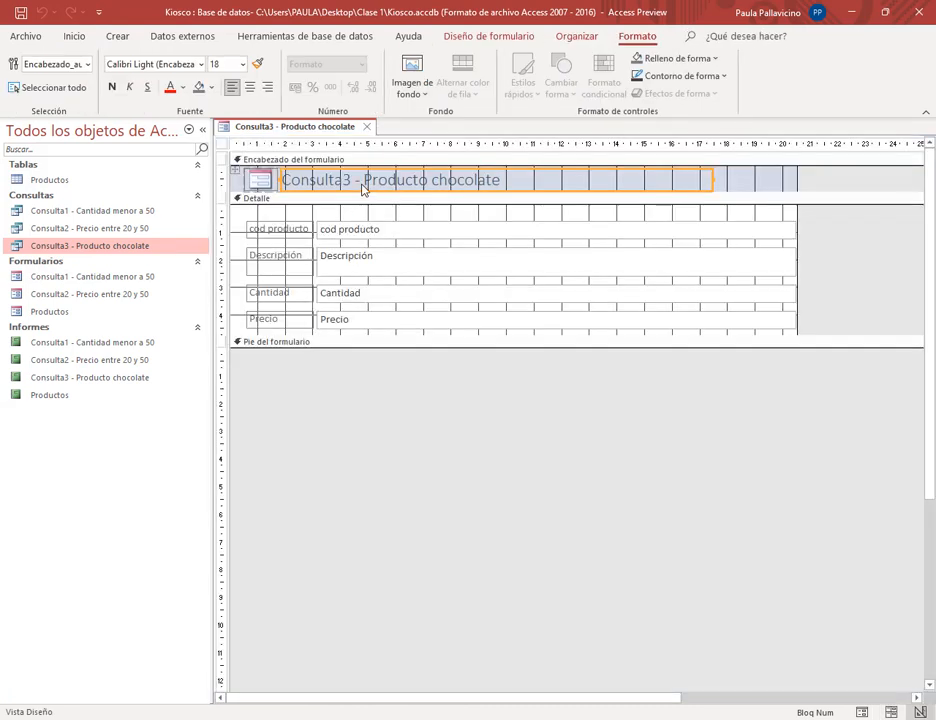
drag(361, 190, 283, 182)
key(BackSpace)
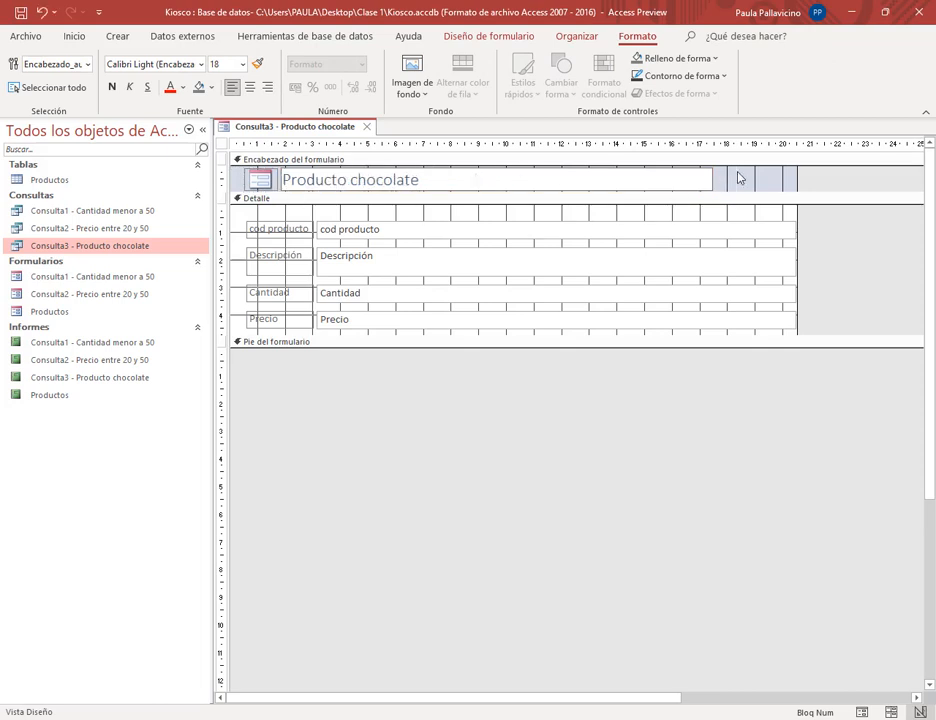
click(735, 175)
Step: Save the form under the name Consulta3 - Producto chocolate and close it
click(21, 14)
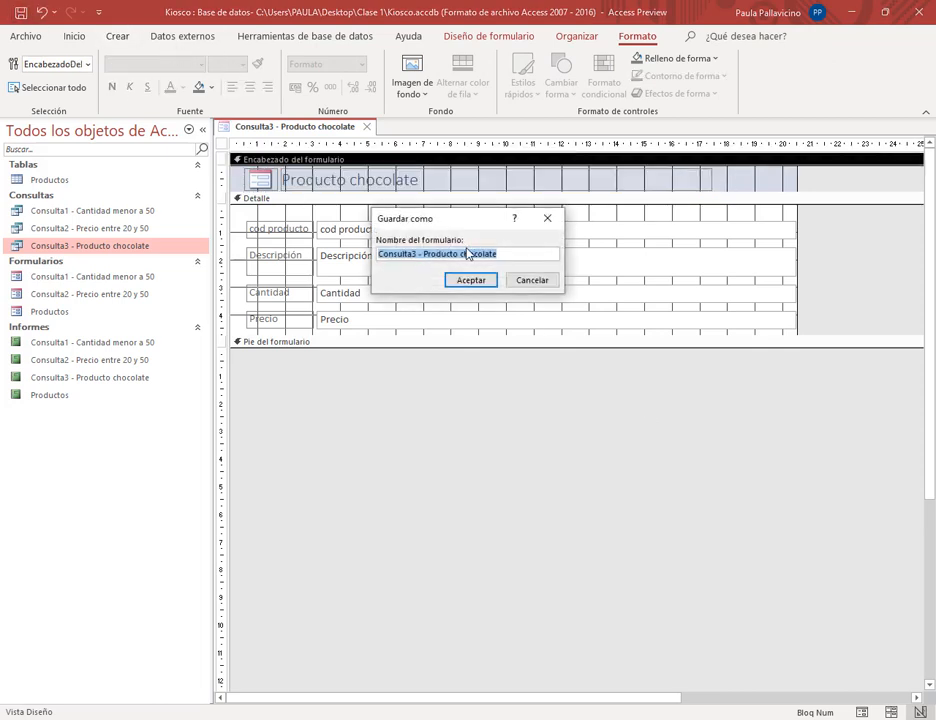
click(468, 285)
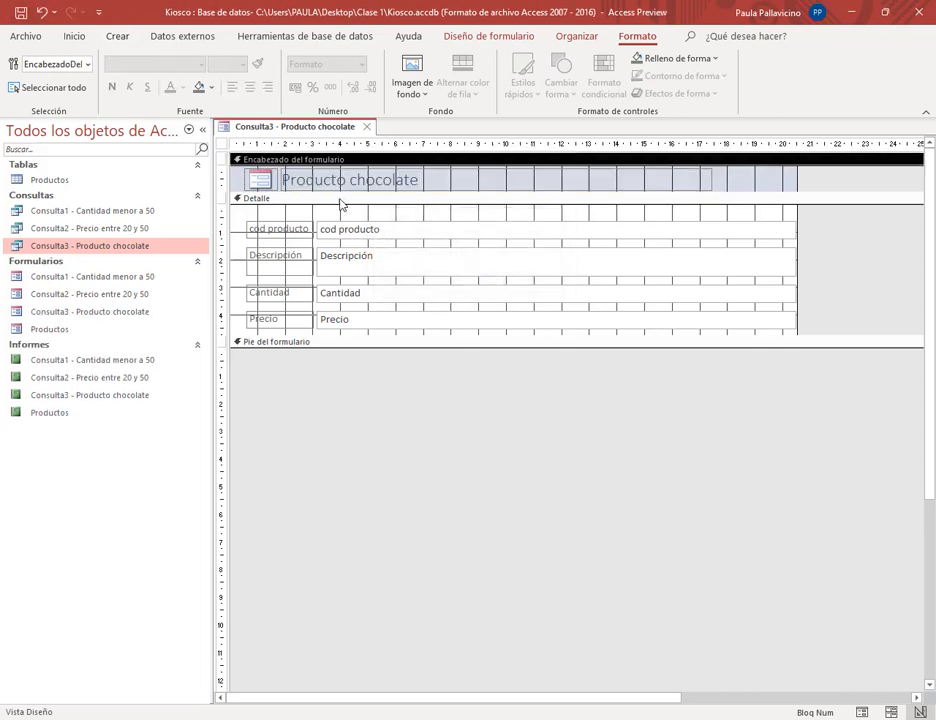
click(367, 126)
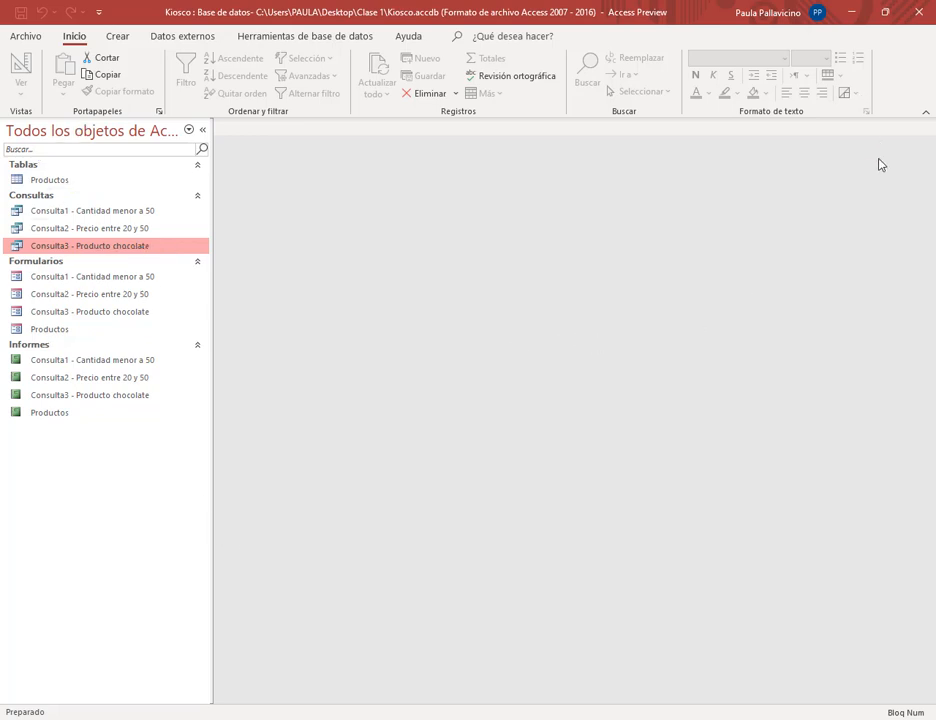
Step: Close the Kiosco database and open Practica Nº1 Appstore una tabla.pdf from the Clase 1 folder in Google Drive
click(928, 12)
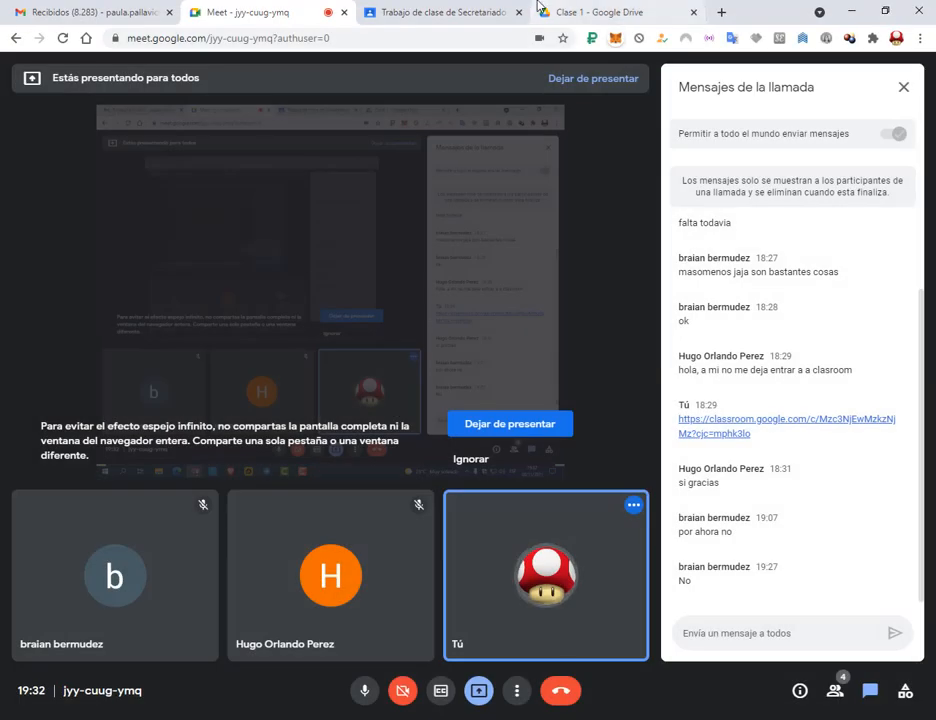
click(598, 12)
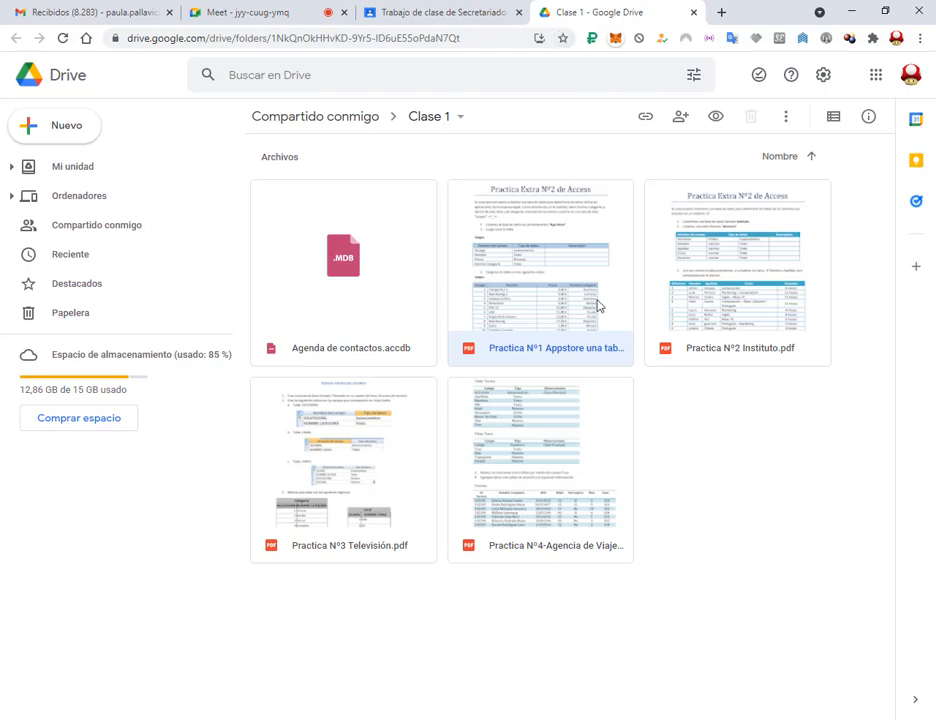
double_click(518, 295)
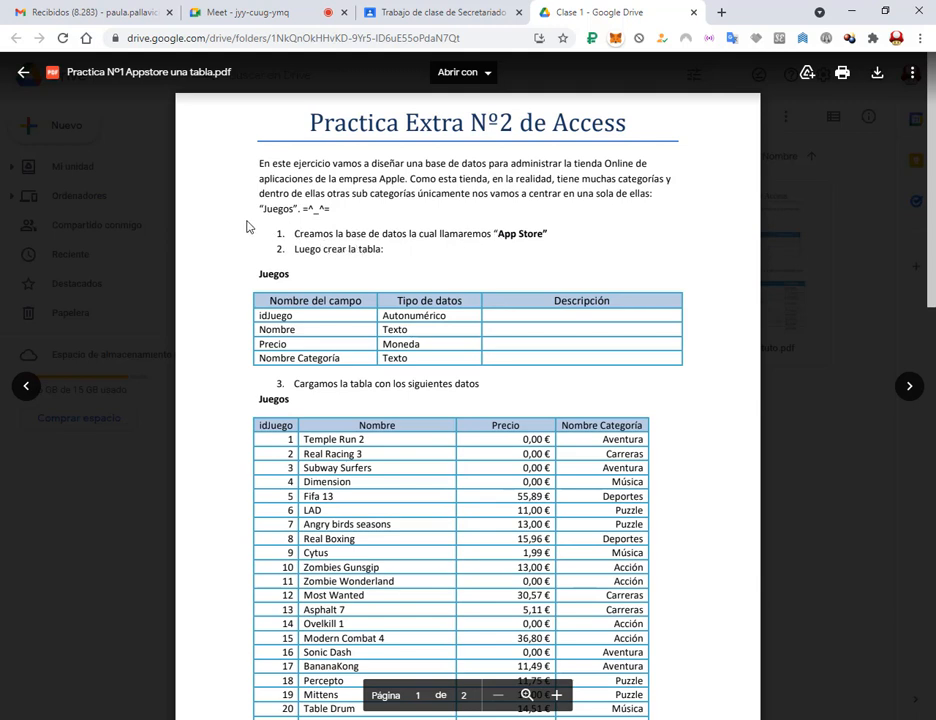
Step: Review the exercise's database name, Juegos table structure and data, and its Consultas, Informes and Formularios tasks
drag(603, 200, 546, 231)
double_click(272, 274)
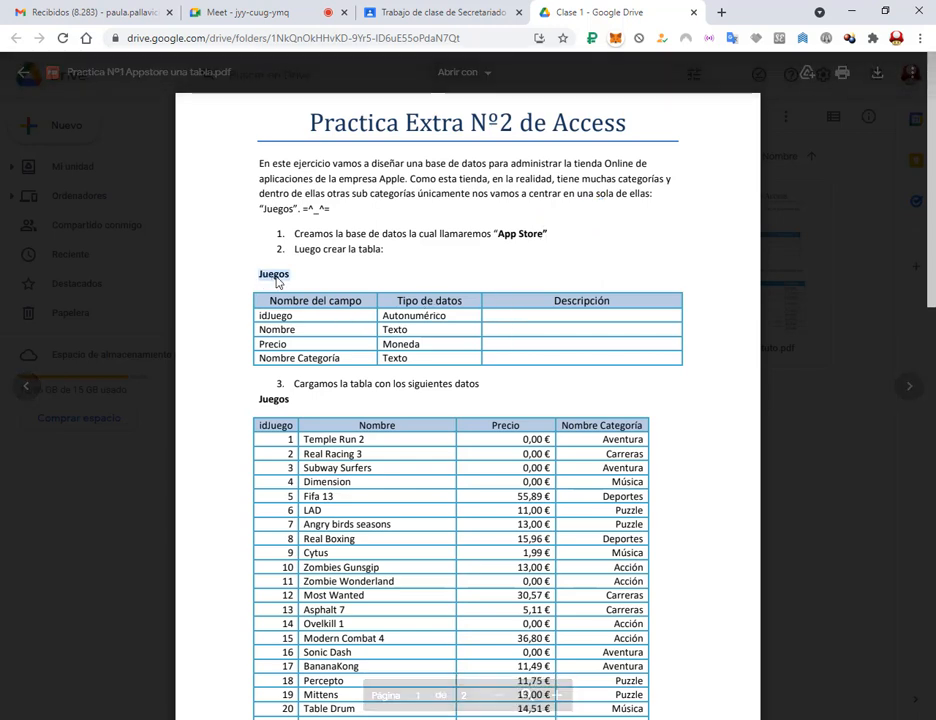
click(305, 323)
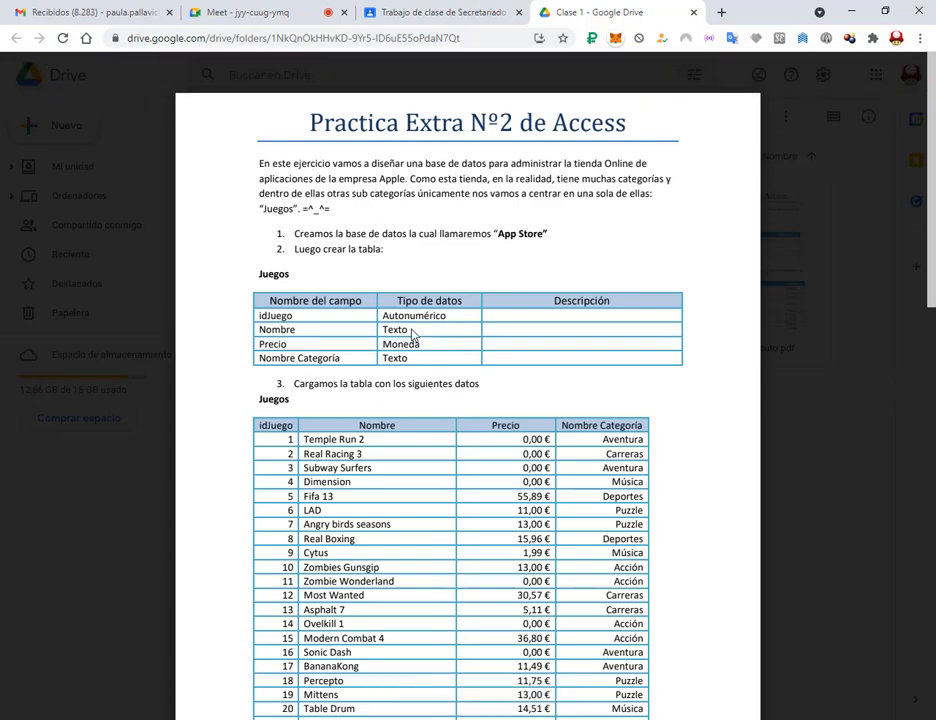
scroll(412, 334, down, 3)
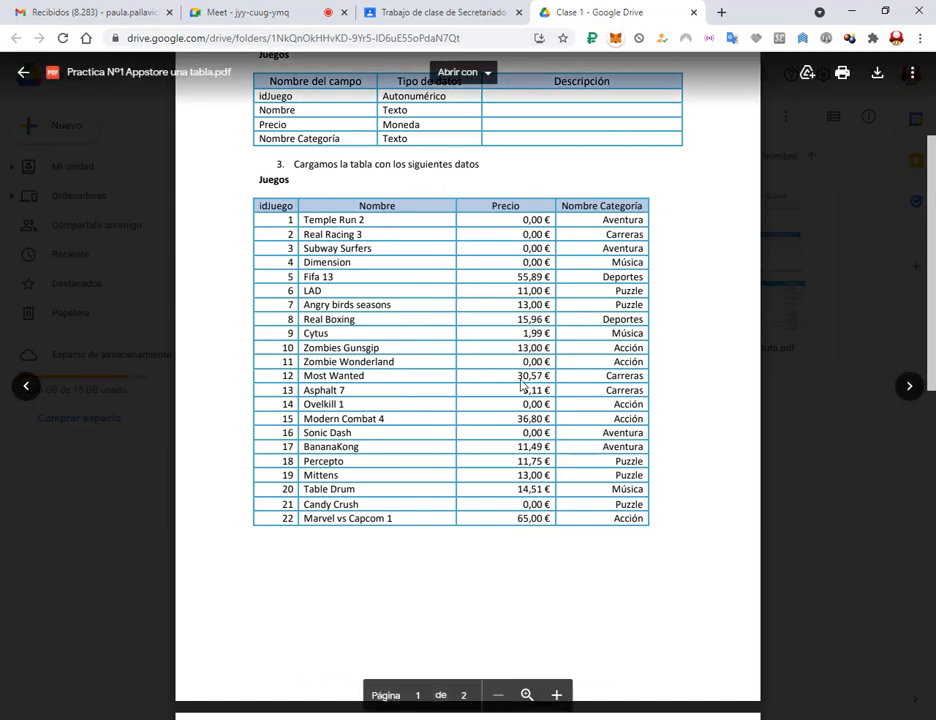
scroll(602, 180, down, 6)
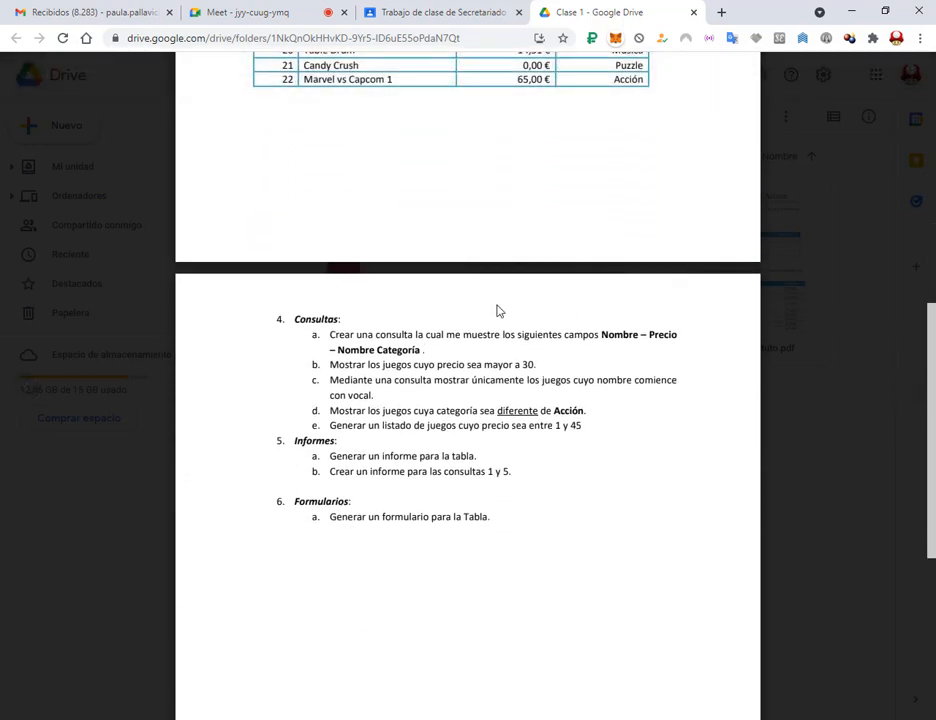
double_click(310, 320)
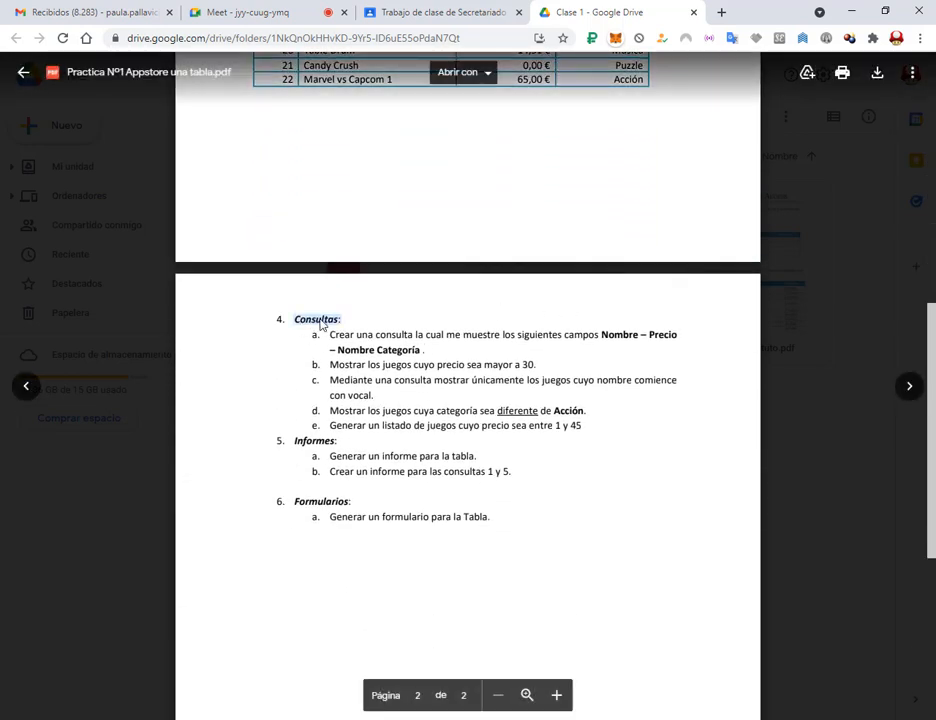
double_click(310, 441)
click(306, 508)
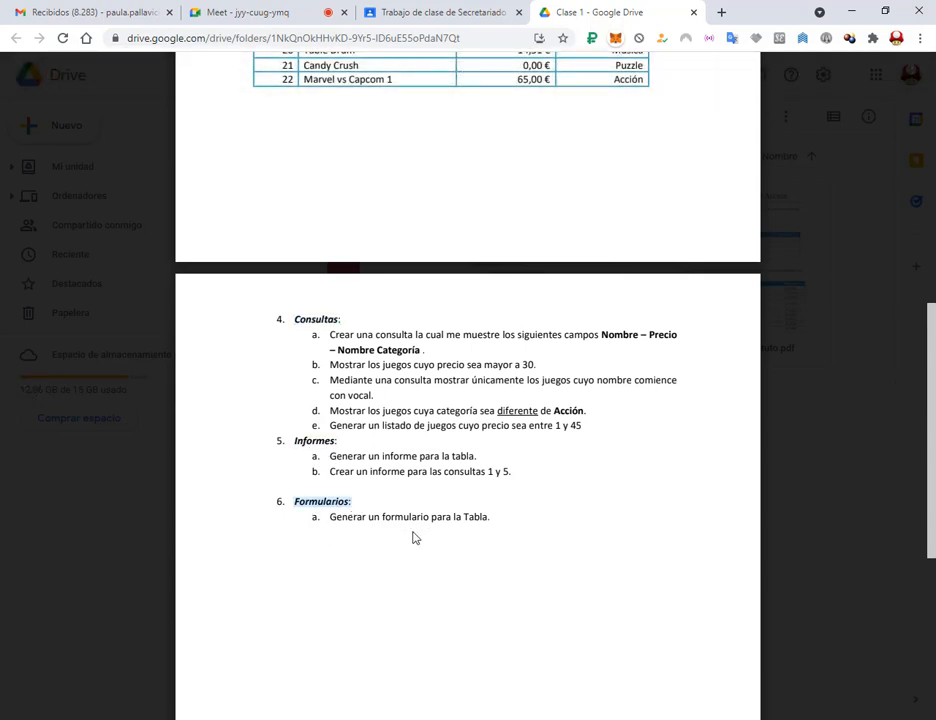
scroll(432, 532, up, 7)
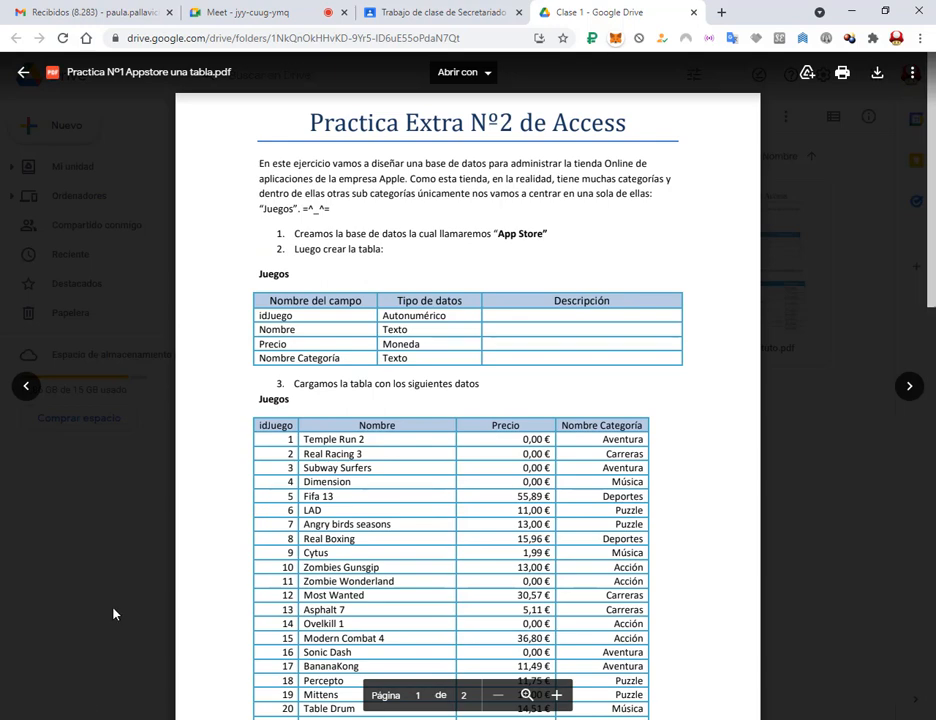
key(super)
text(a)
key(Escape)
click(238, 10)
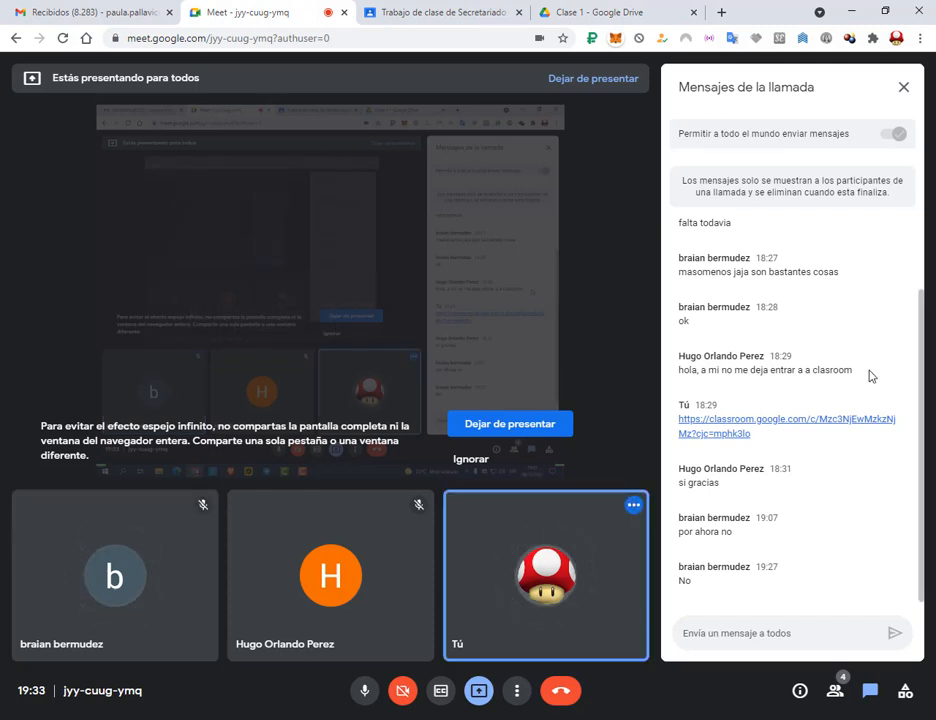
click(556, 7)
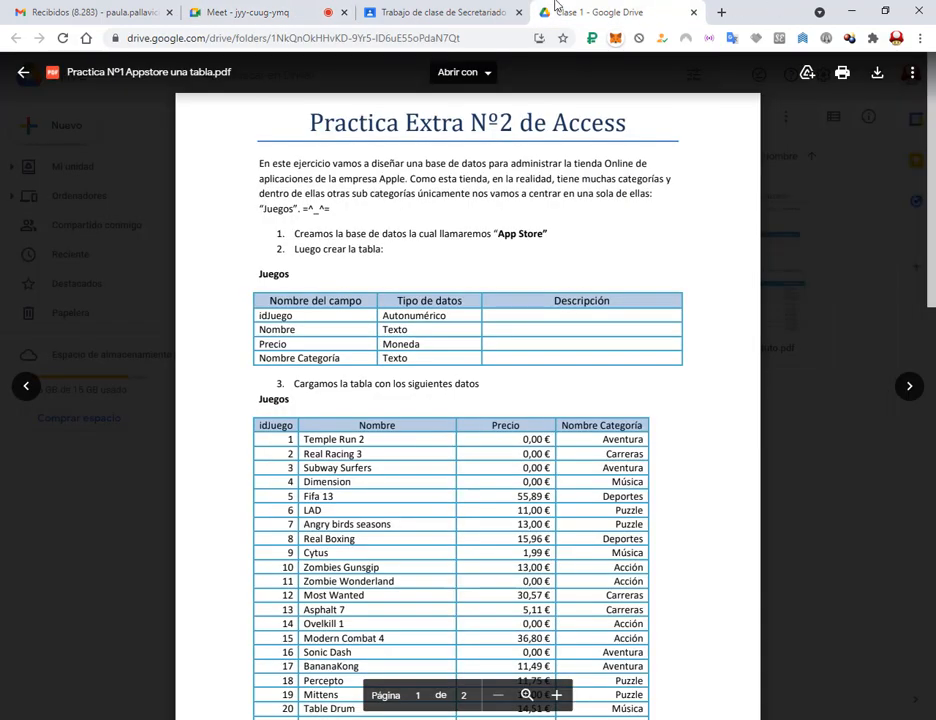
Step: Launch Access and name a new blank database AppStore
key(super)
text(acc)
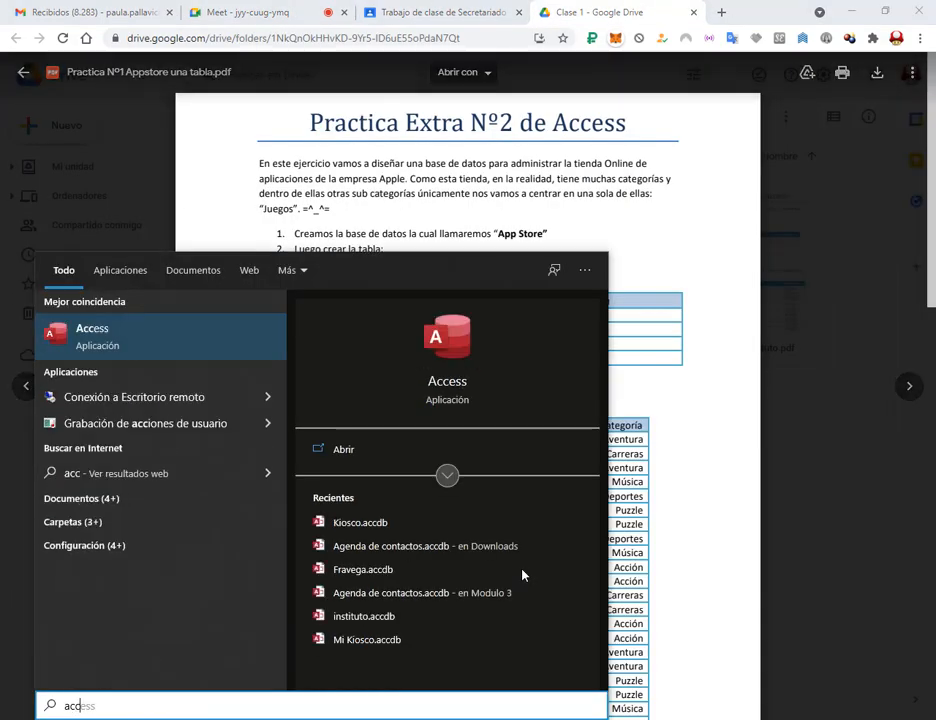
key(Return)
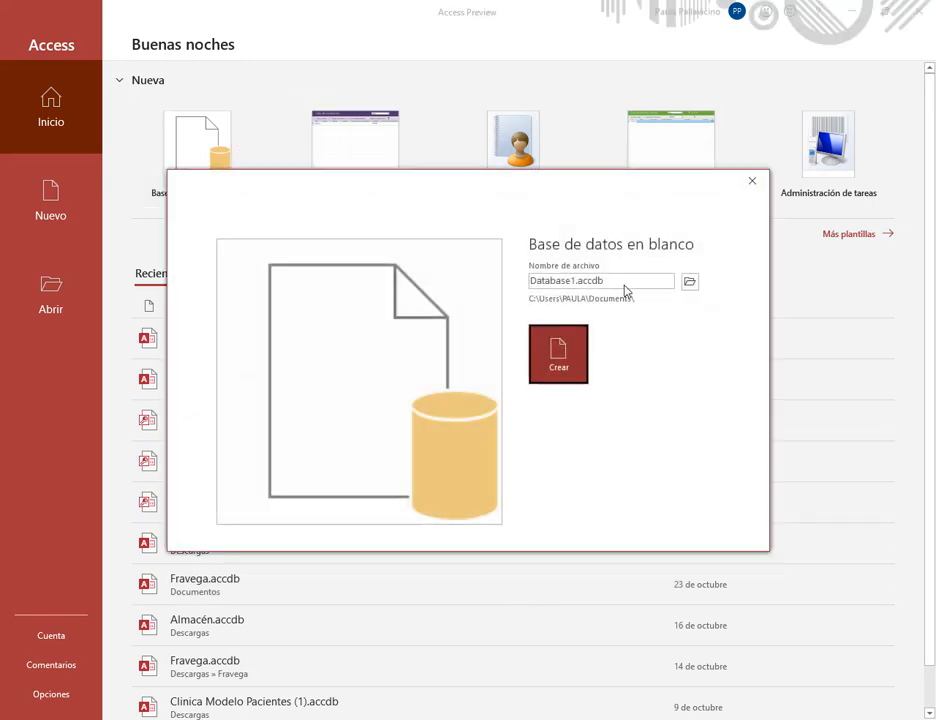
text(AppStore)
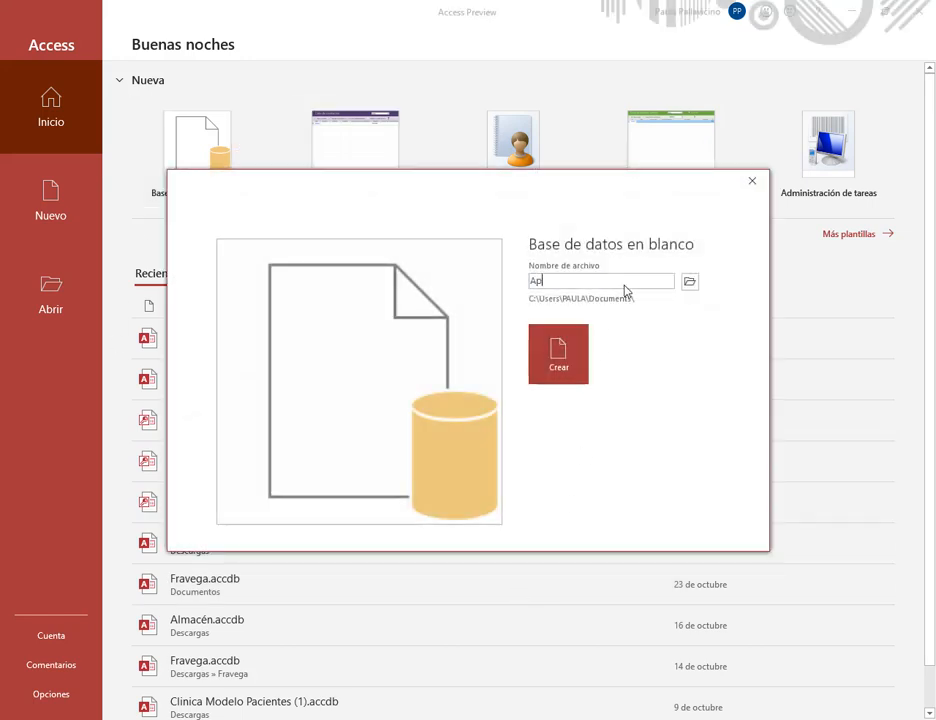
Step: Choose the Clase 1 folder on the Escritorio as the database location and create the AppStore database
click(689, 283)
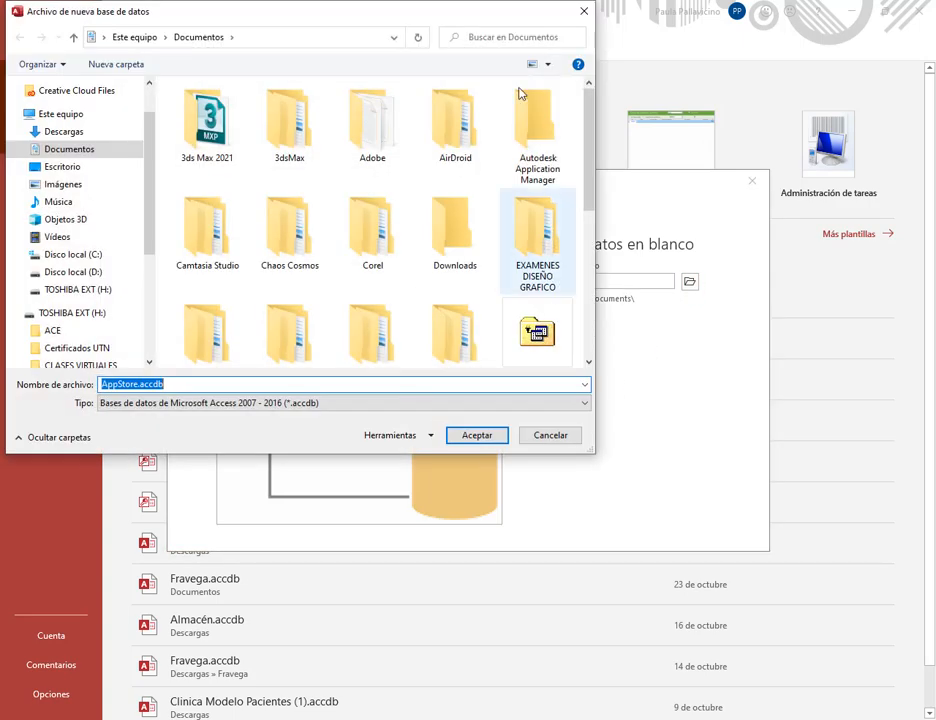
drag(539, 15, 457, 23)
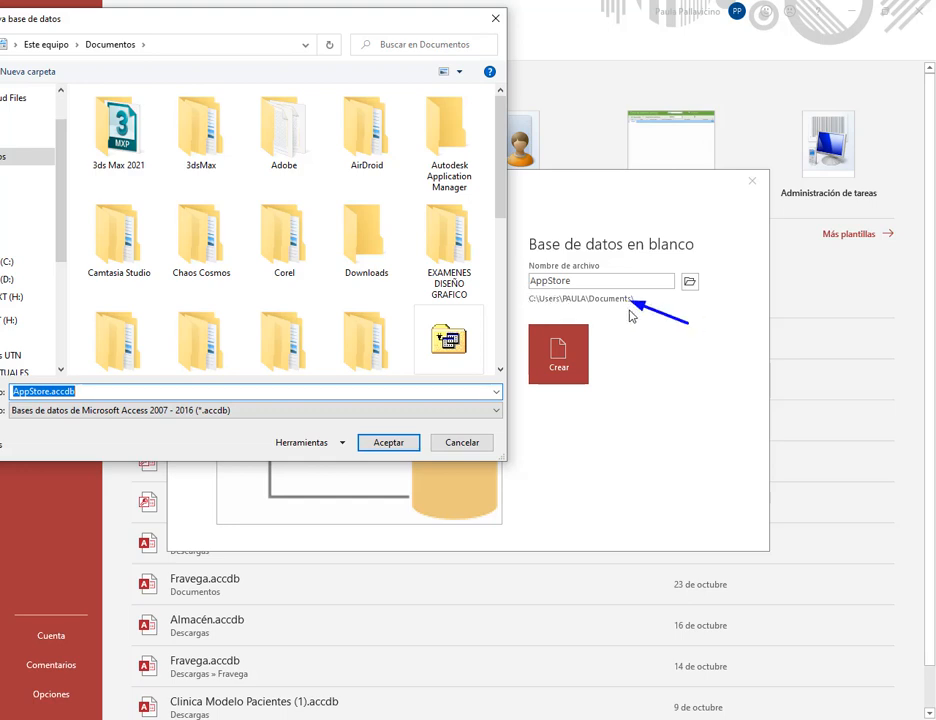
drag(343, 23, 400, 39)
click(112, 184)
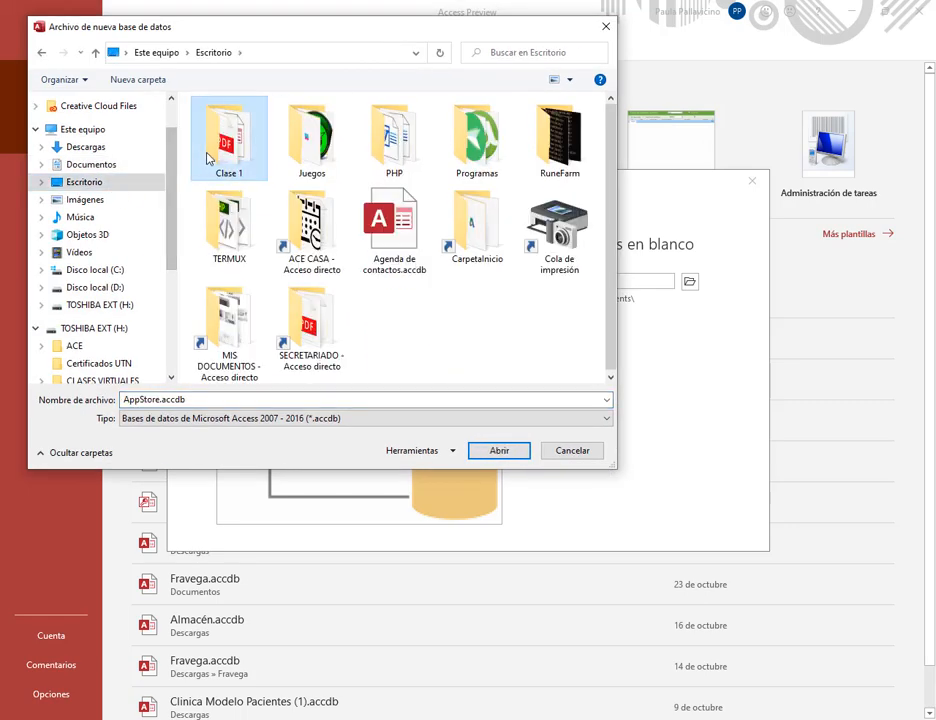
double_click(207, 158)
click(499, 452)
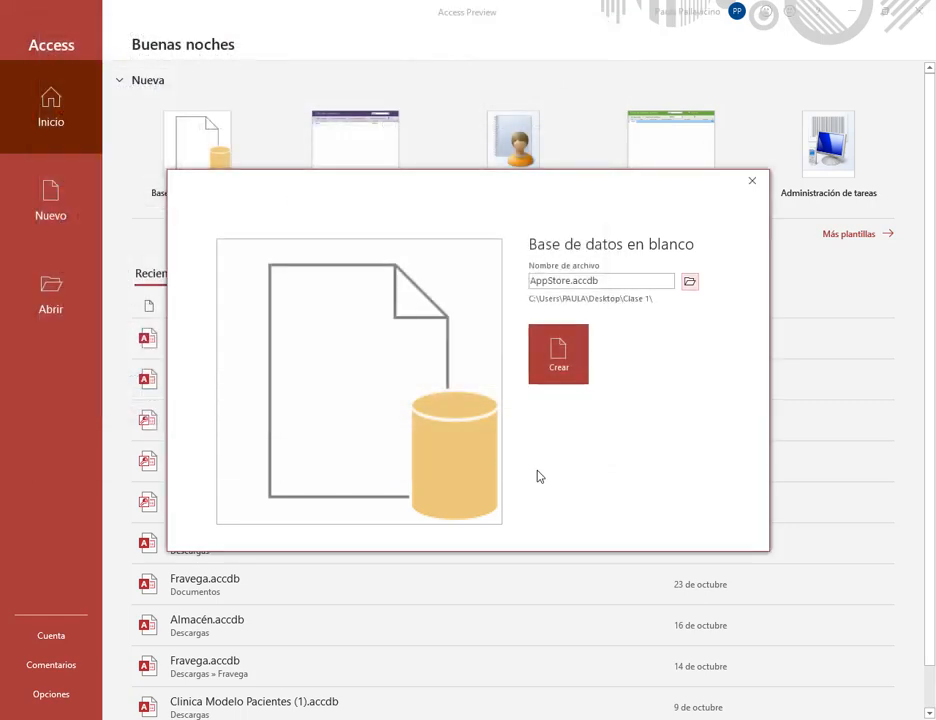
click(566, 357)
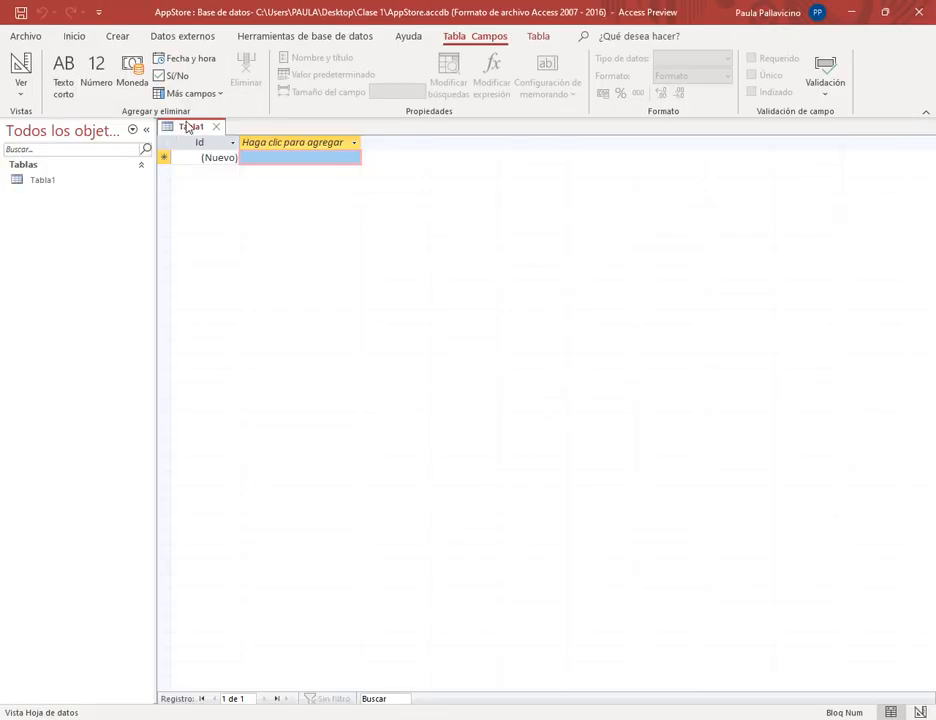
Step: Close the default empty table and start a new table in design view
click(216, 127)
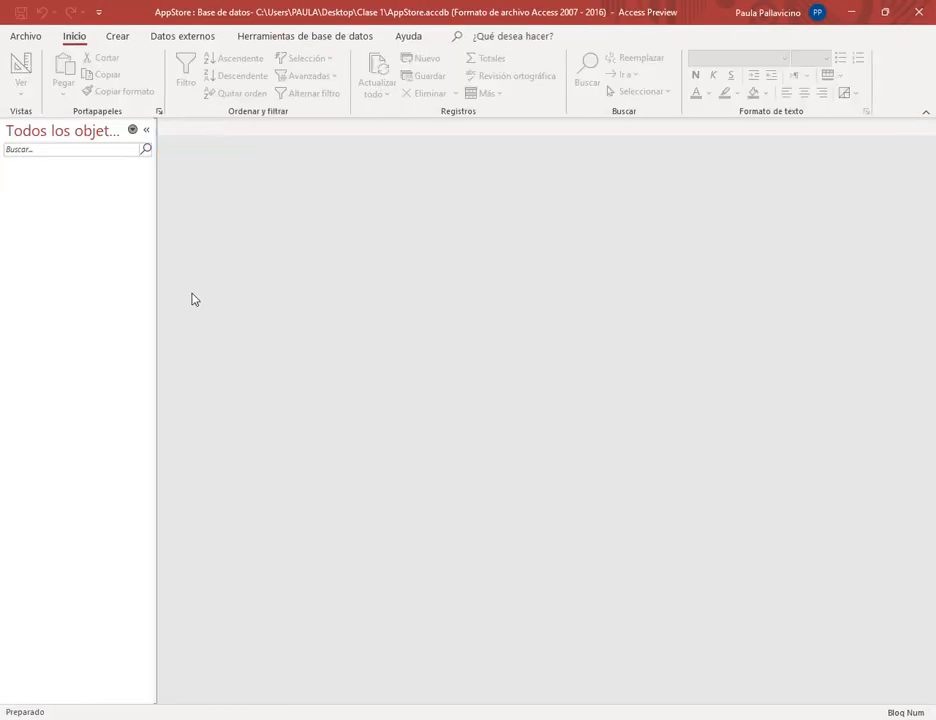
click(119, 38)
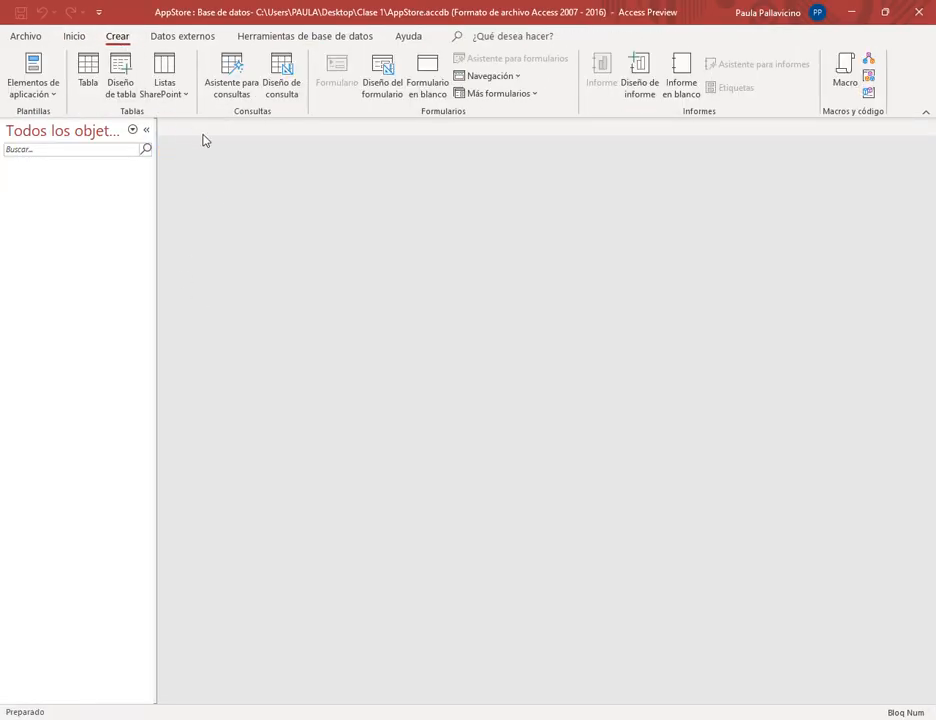
click(121, 88)
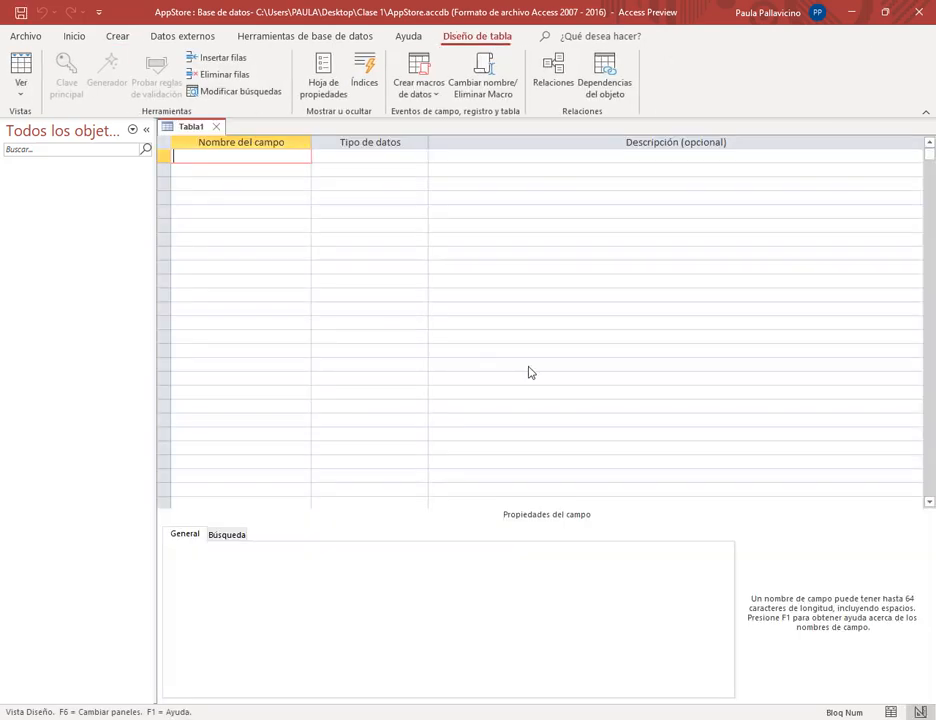
Step: Place the exercise PDF and Access side by side and collapse the Access object list to widen the table design
click(880, 19)
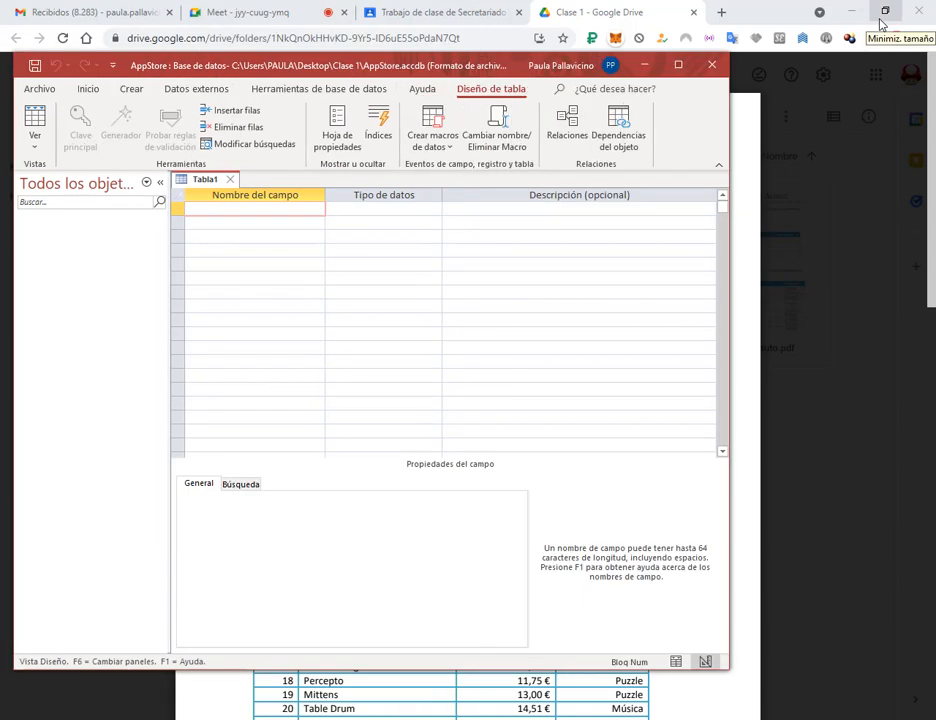
key(super+Right)
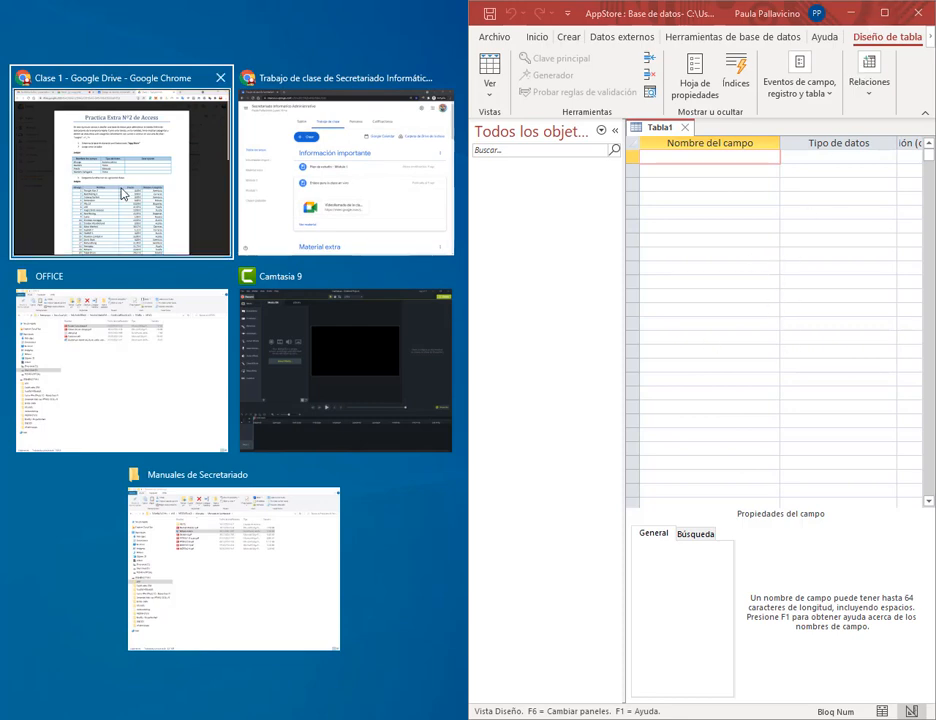
click(91, 143)
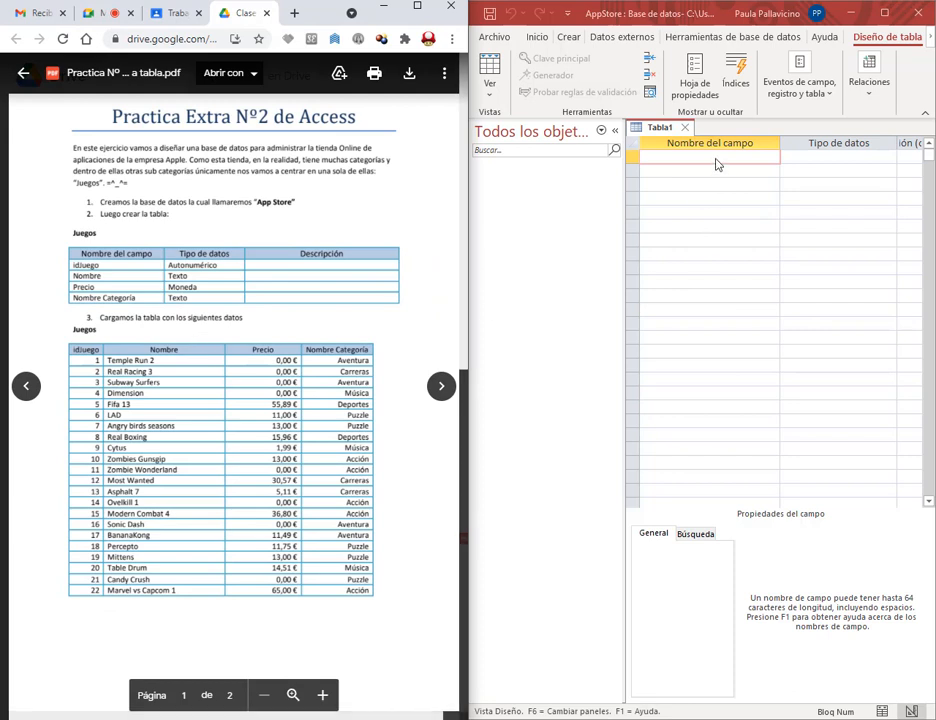
click(614, 130)
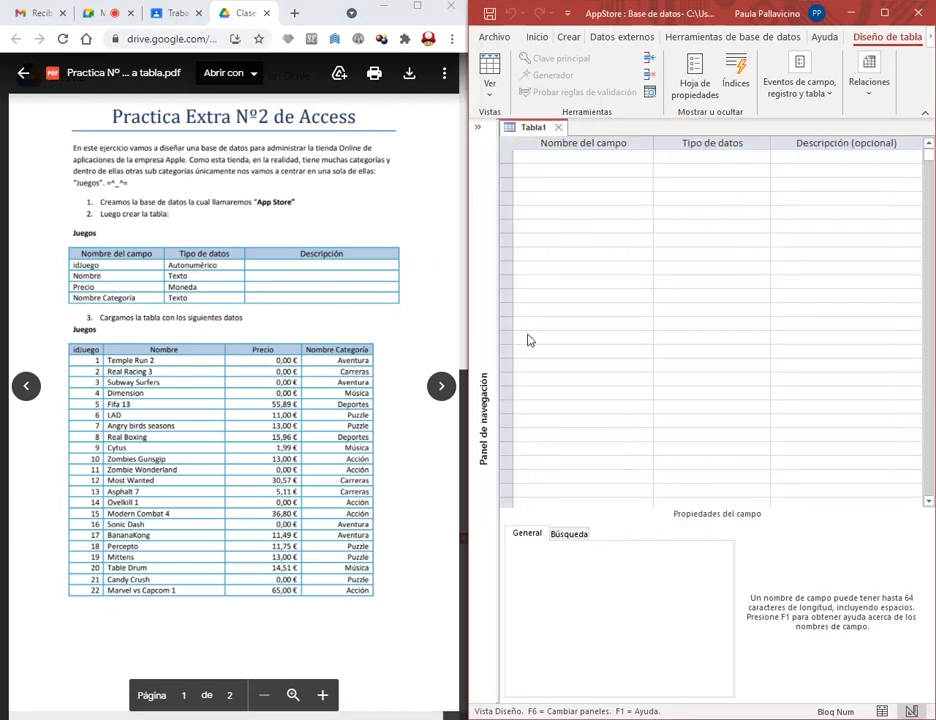
Step: Add the fields idJuego, Nombre, Precio and Nombre Caregoría to the table design
click(556, 161)
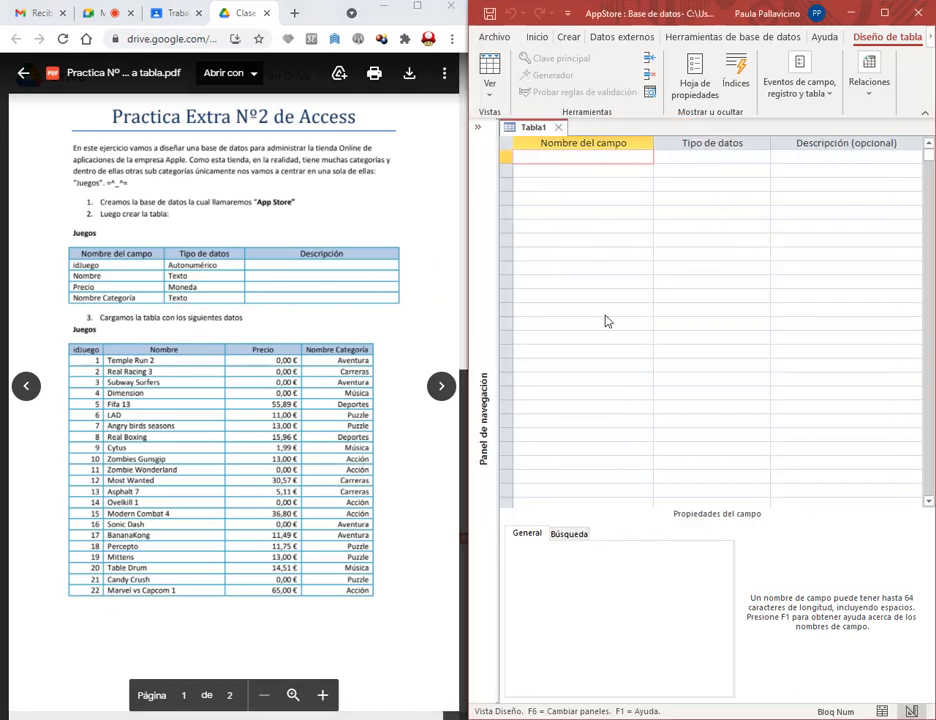
text(idJuego)
key(Down)
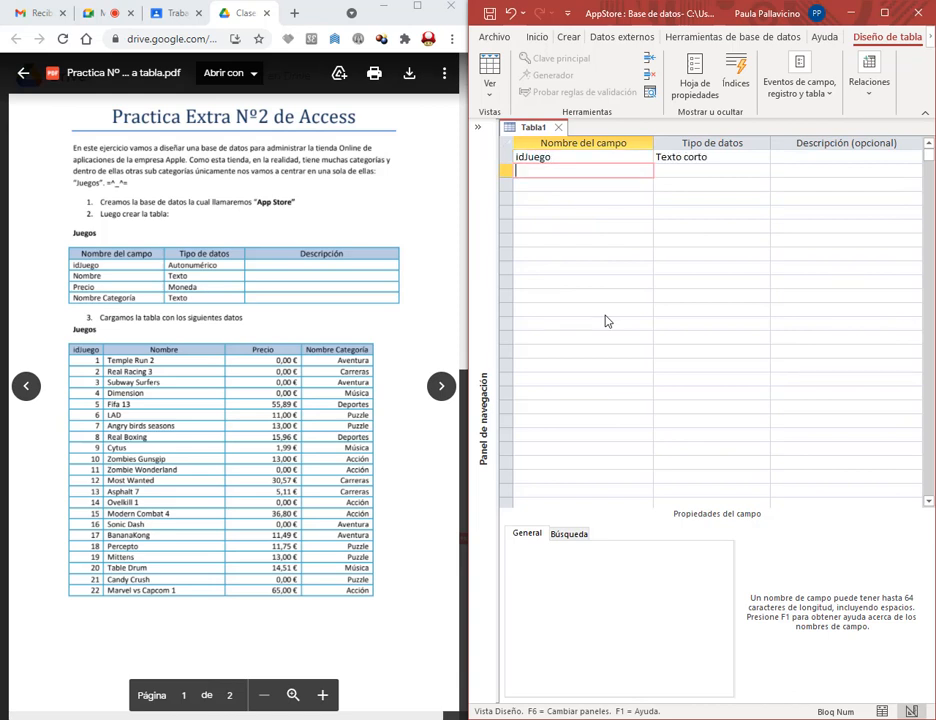
text(Nombre)
key(Down)
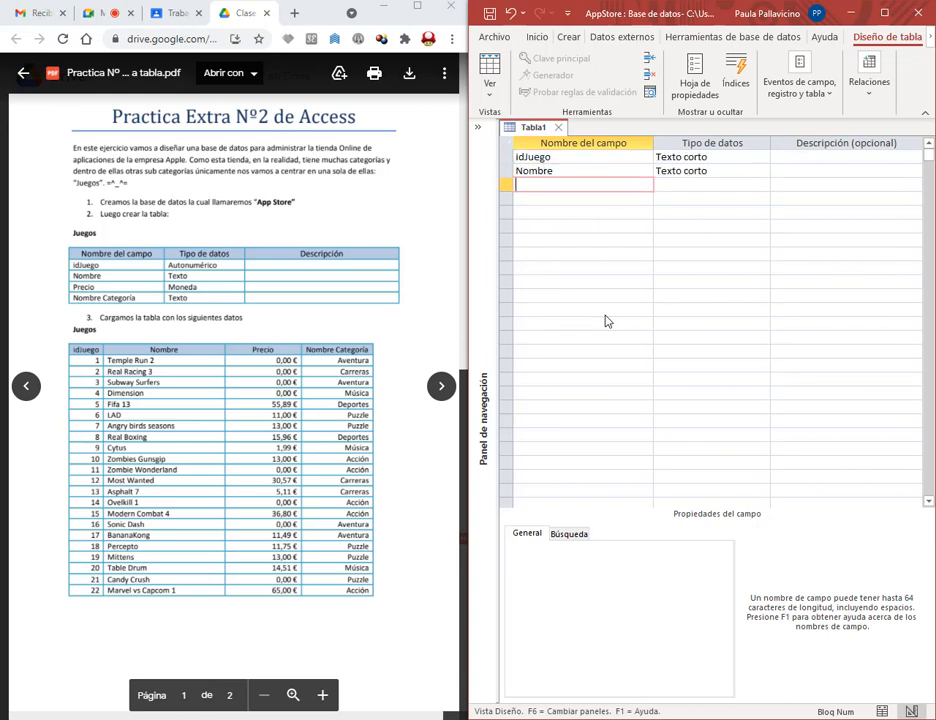
text(Precio)
key(Down)
text(Nombre )
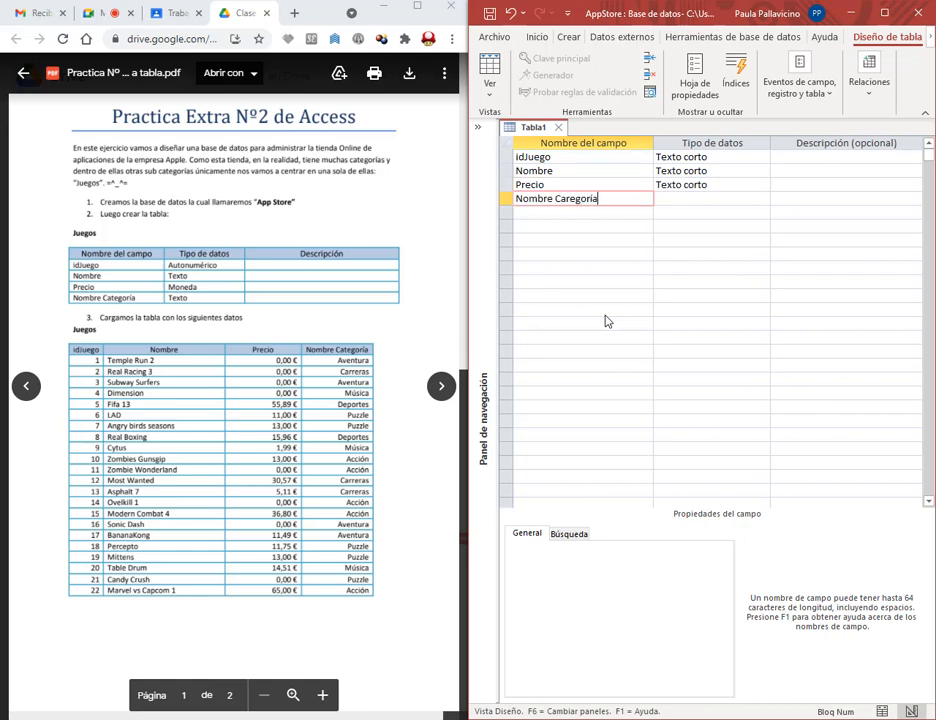
text(Caregoria)
key(Tab)
Step: Set the data type of idJuego to Autonumeración and of Precio to Moneda in the table design
click(746, 159)
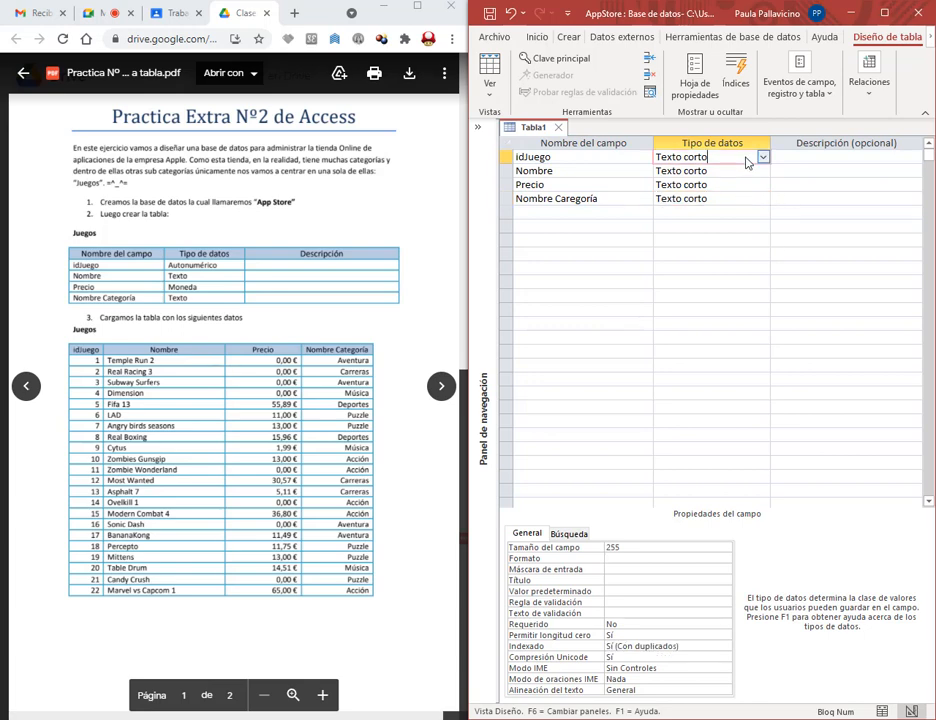
click(762, 158)
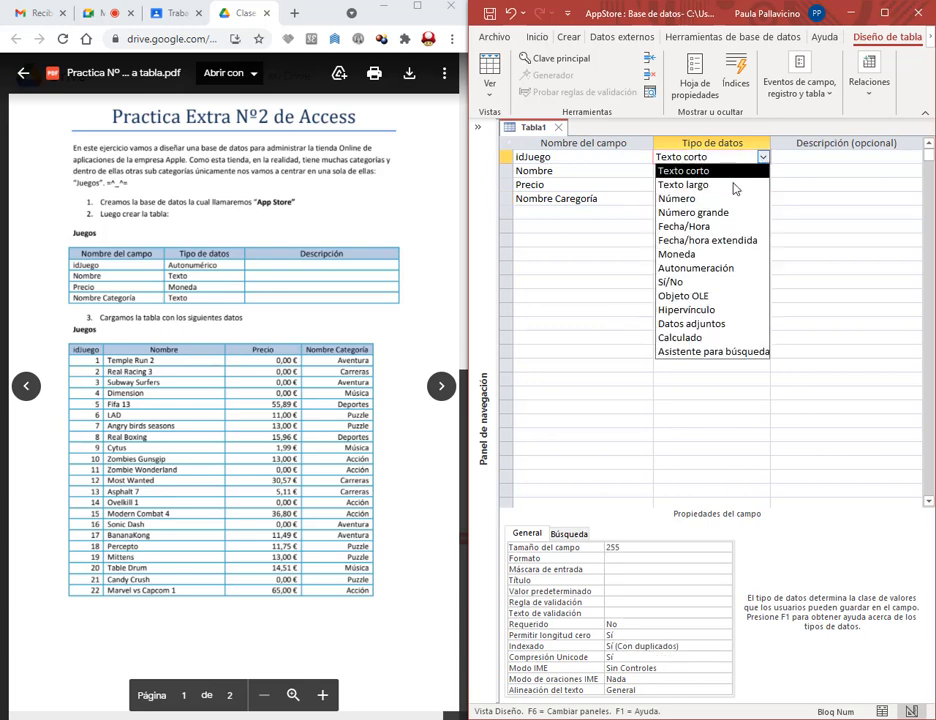
click(713, 268)
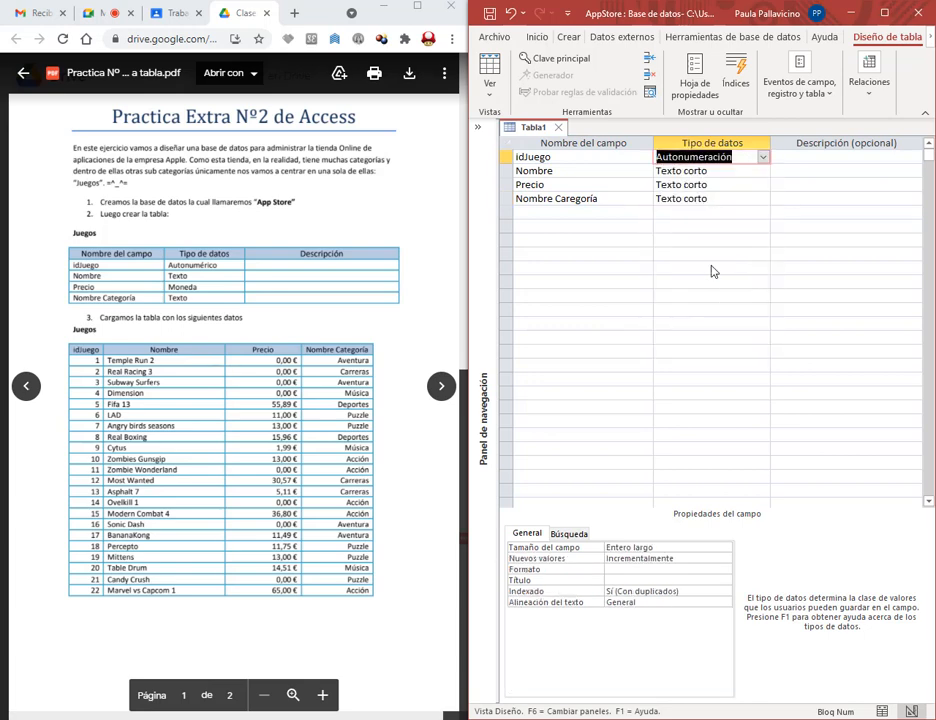
click(762, 185)
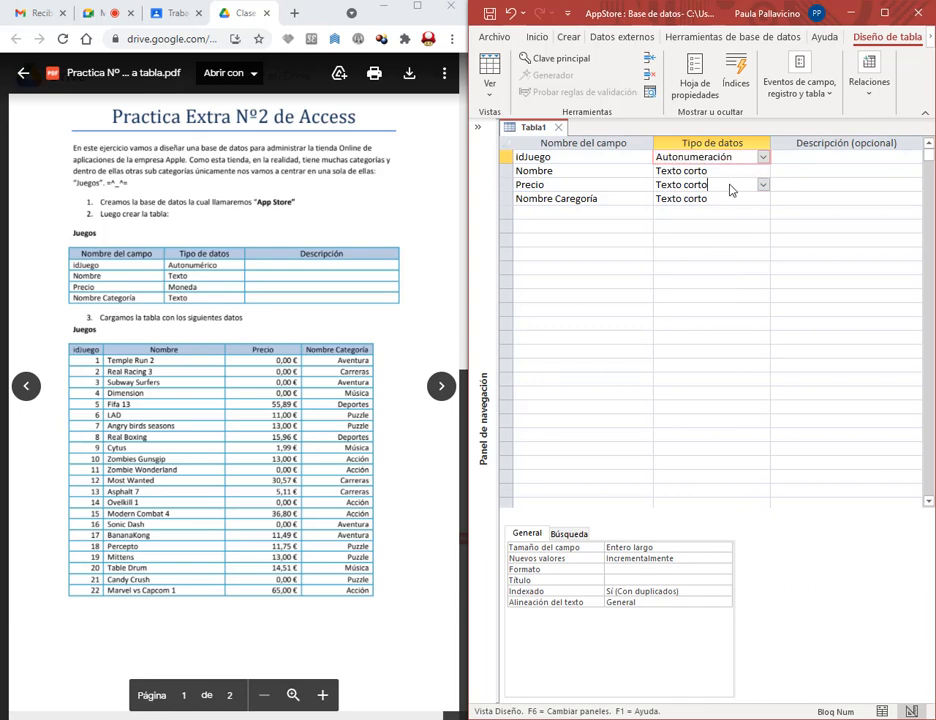
click(762, 185)
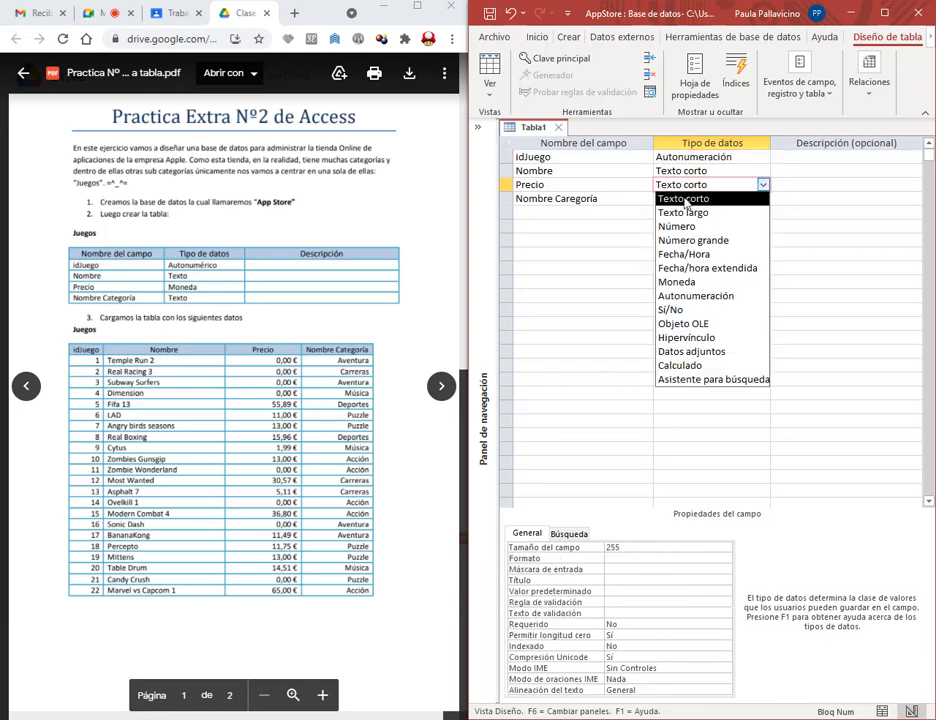
click(705, 282)
click(736, 199)
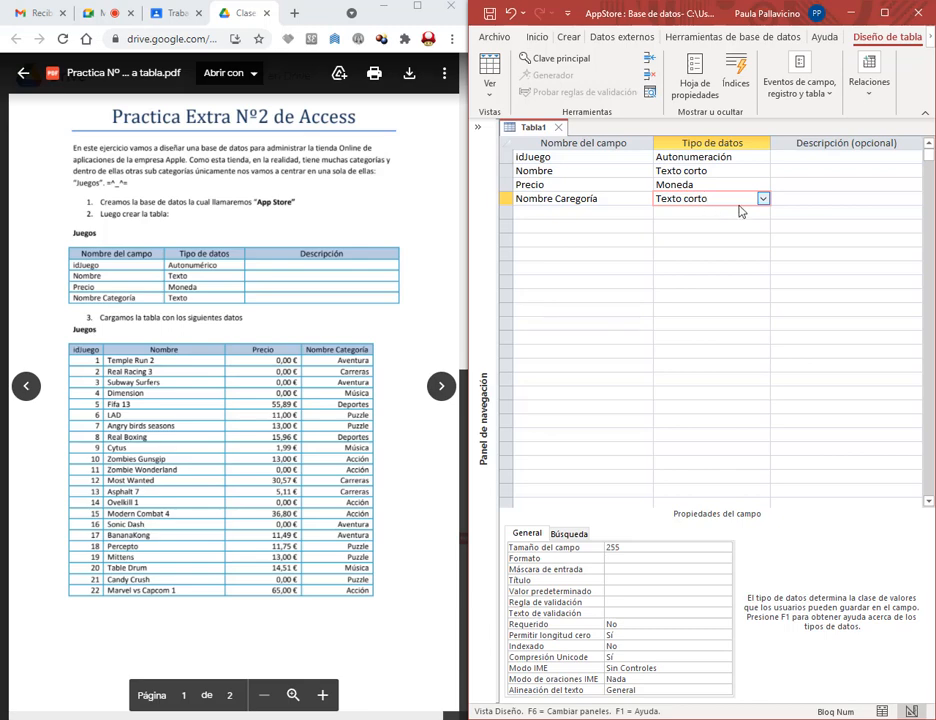
click(794, 160)
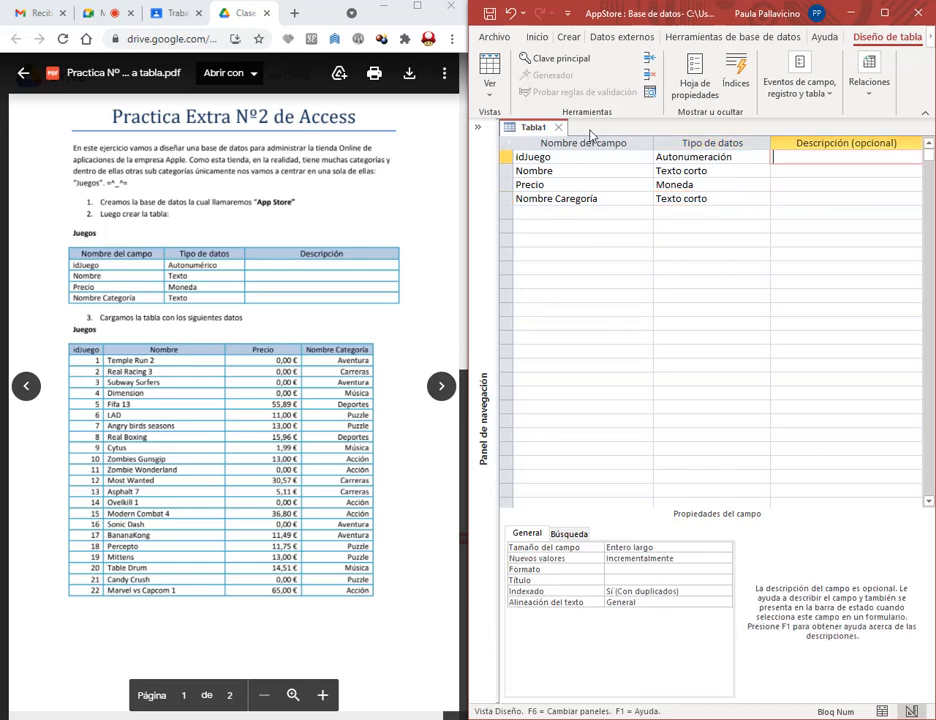
click(582, 163)
key(Tab)
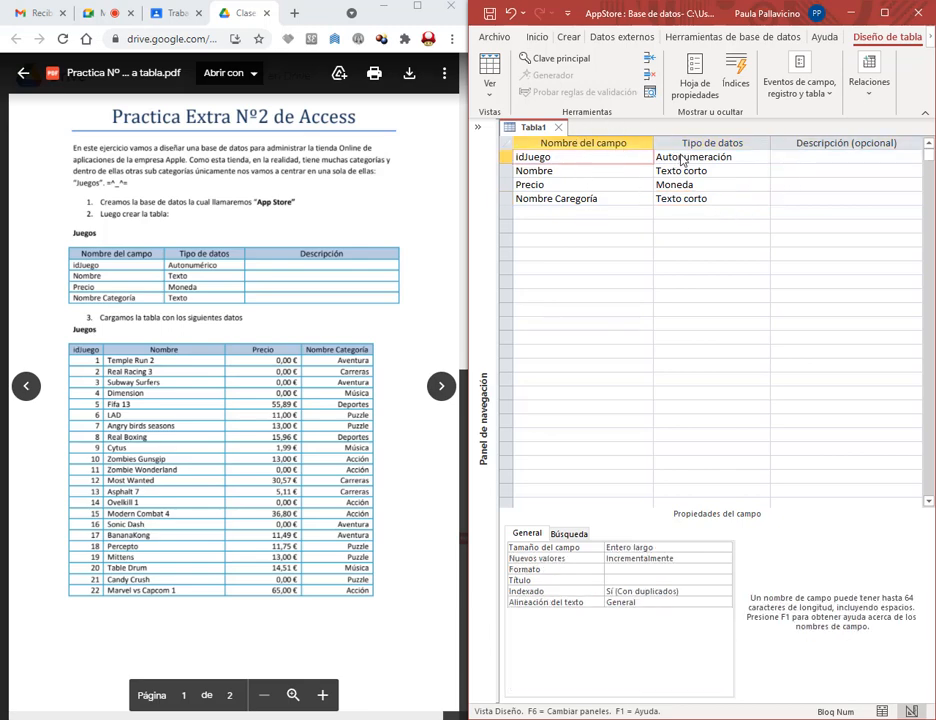
Step: Save the table as Juegos without creating a primary key and switch it to datasheet view
click(491, 16)
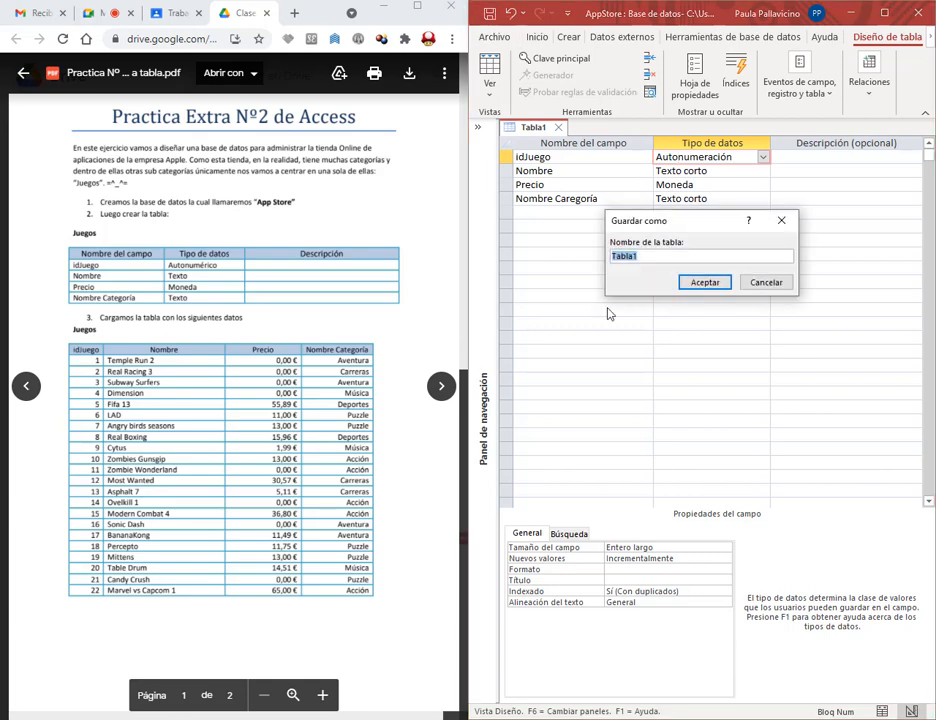
text(Juegos)
key(Return)
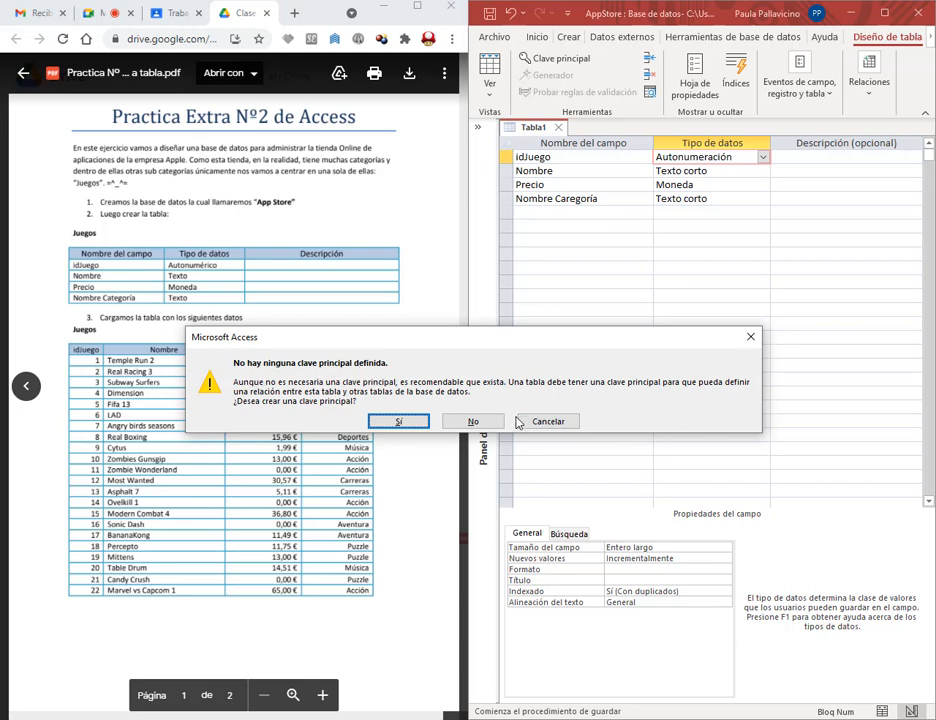
click(476, 421)
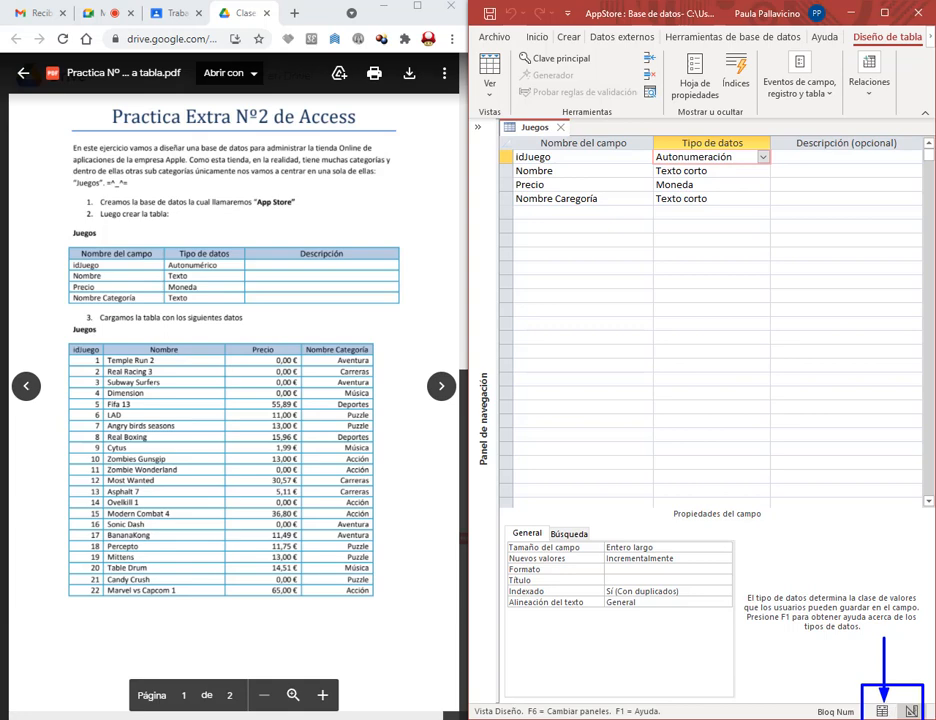
click(882, 711)
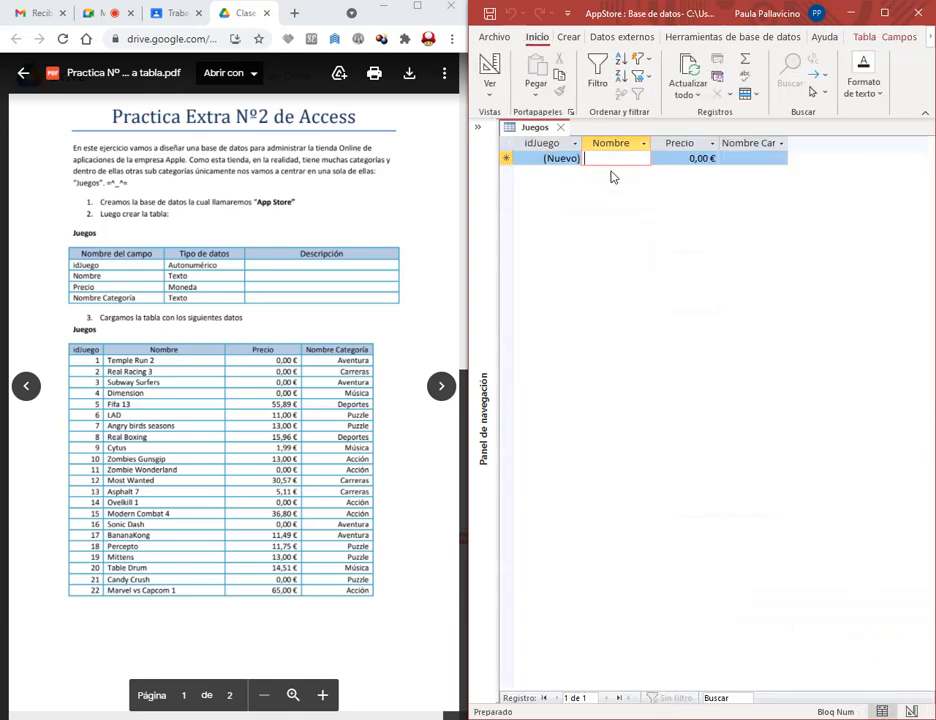
Step: Download the exercise PDF from Drive and open the downloaded copy in the browser at the Juegos data
scroll(237, 131, down, 3)
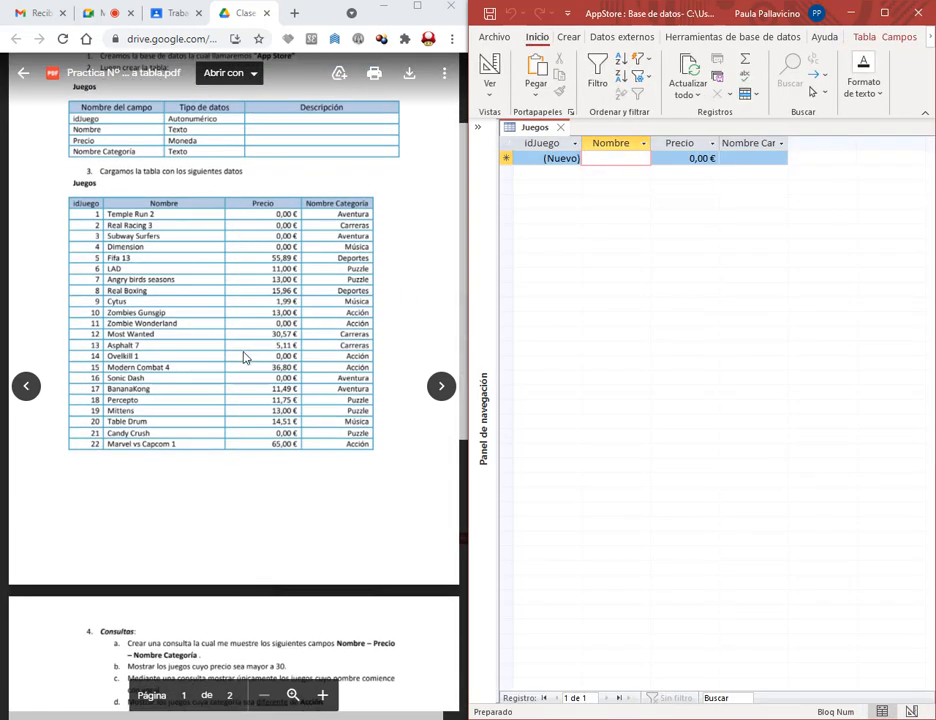
scroll(185, 260, up, 2)
scroll(197, 210, up, 2)
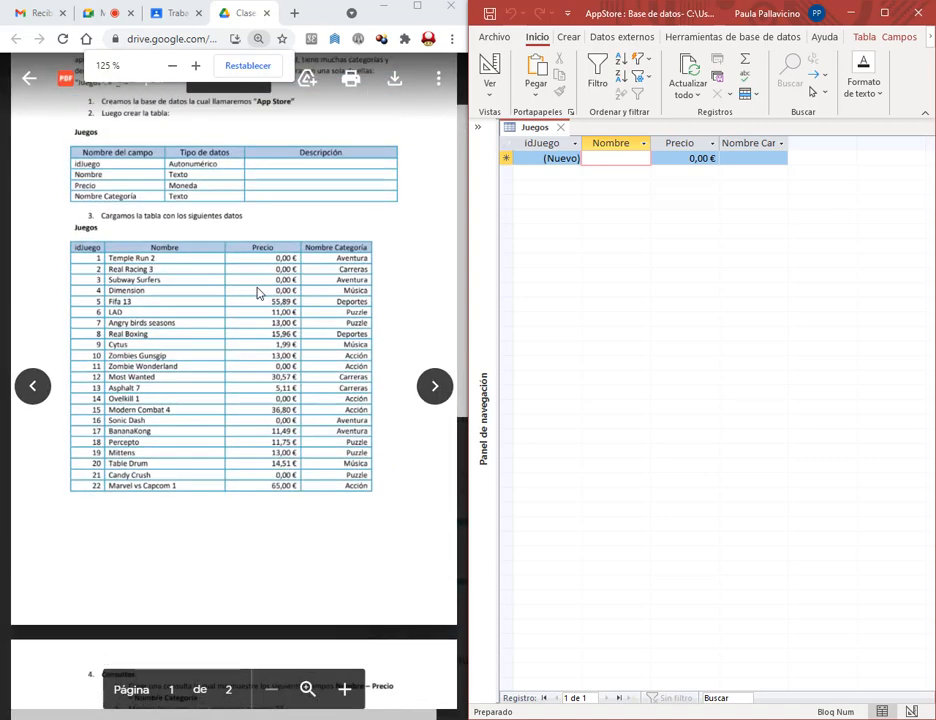
click(246, 66)
scroll(226, 101, up, 1)
click(409, 73)
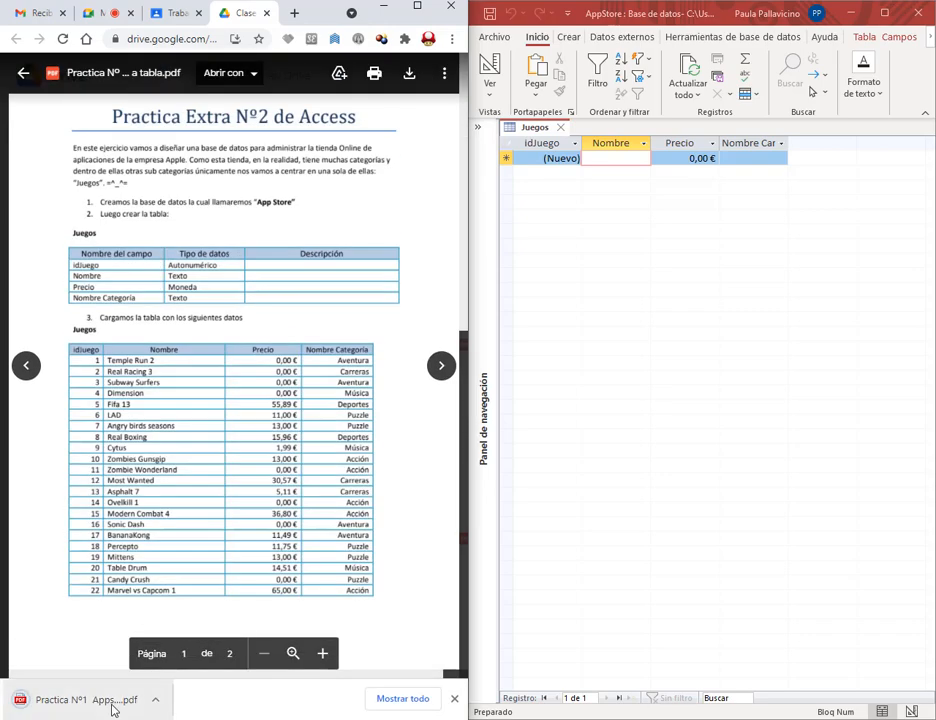
scroll(318, 165, down, 2)
click(71, 705)
click(264, 75)
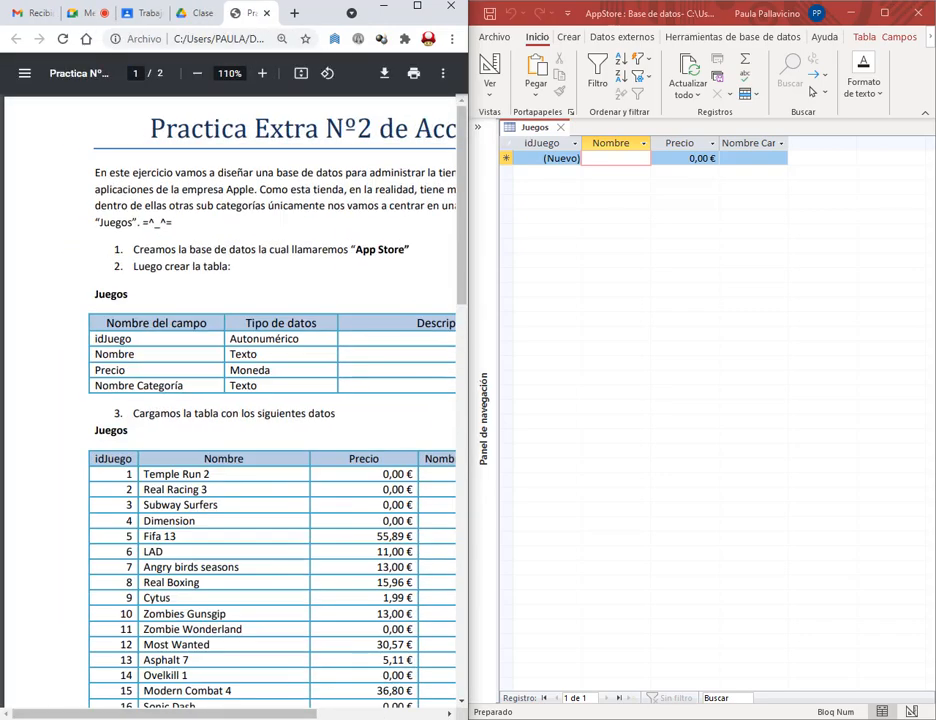
scroll(278, 455, down, 3)
Step: Enter the game names Temple Run 2, Real Racing 3 and Subway Surfers in the first three Juegos records
click(625, 160)
text(Temple Run 2)
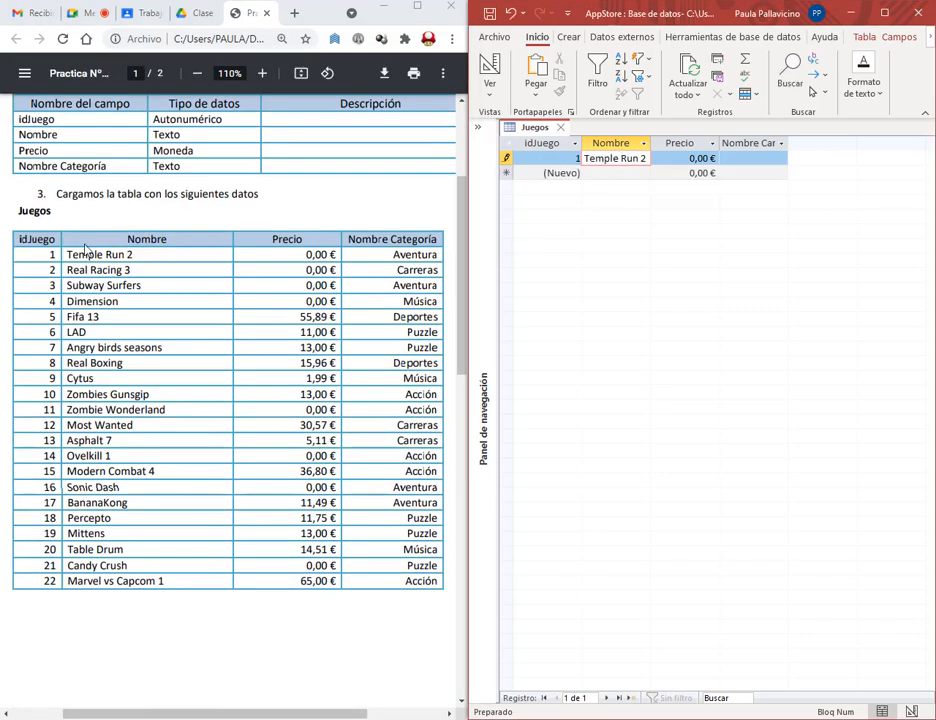
drag(67, 270, 131, 271)
key(ctrl+c)
click(600, 173)
key(ctrl+v)
click(606, 188)
key(ctrl+v)
Step: Copy the names Dimension, Fifa 13, LAD and Angry birds seasons from the PDF into records 4 to 7
drag(68, 286, 162, 349)
click(608, 203)
key(ctrl+v)
click(610, 217)
key(ctrl+v)
click(608, 232)
key(ctrl+v)
click(608, 246)
key(ctrl+v)
Step: Copy the names Real Boxing, Cytus, Zombies Gunsgip and Zombie Wonderland from the PDF into records 8 to 11
drag(67, 363, 150, 394)
click(608, 261)
key(ctrl+v)
click(608, 275)
key(ctrl+v)
click(608, 290)
click(608, 304)
key(ctrl+v)
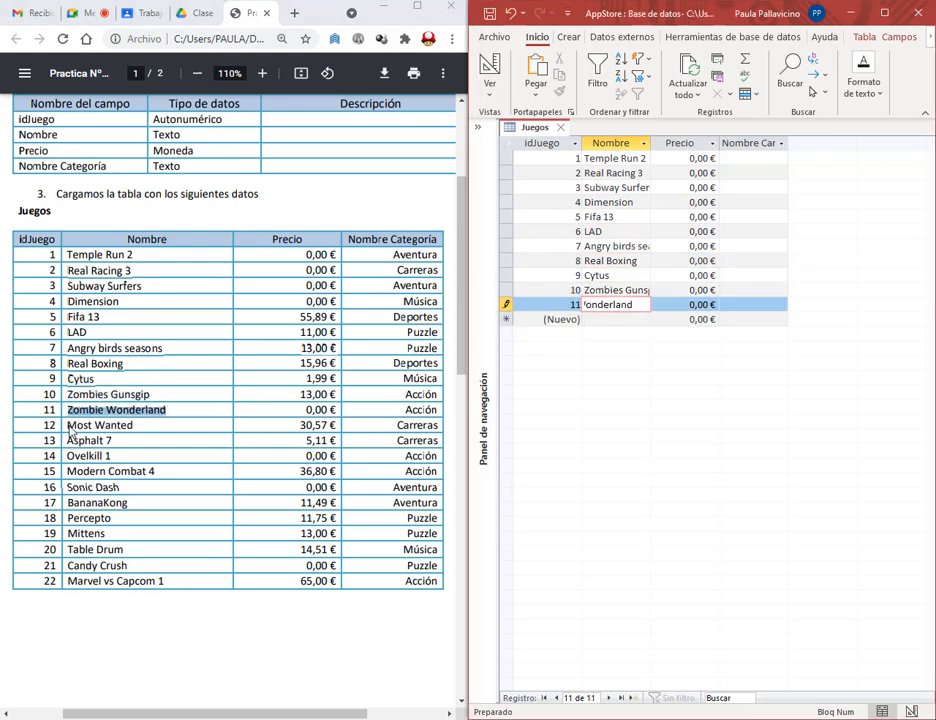
Step: Copy the names Most Wanted, Asphalt 7, Ovelkill 1 and Modern Combat 4 from the PDF into records 12 to 15
drag(67, 425, 142, 432)
click(608, 319)
key(ctrl+v)
drag(67, 440, 138, 446)
click(608, 333)
key(ctrl+v)
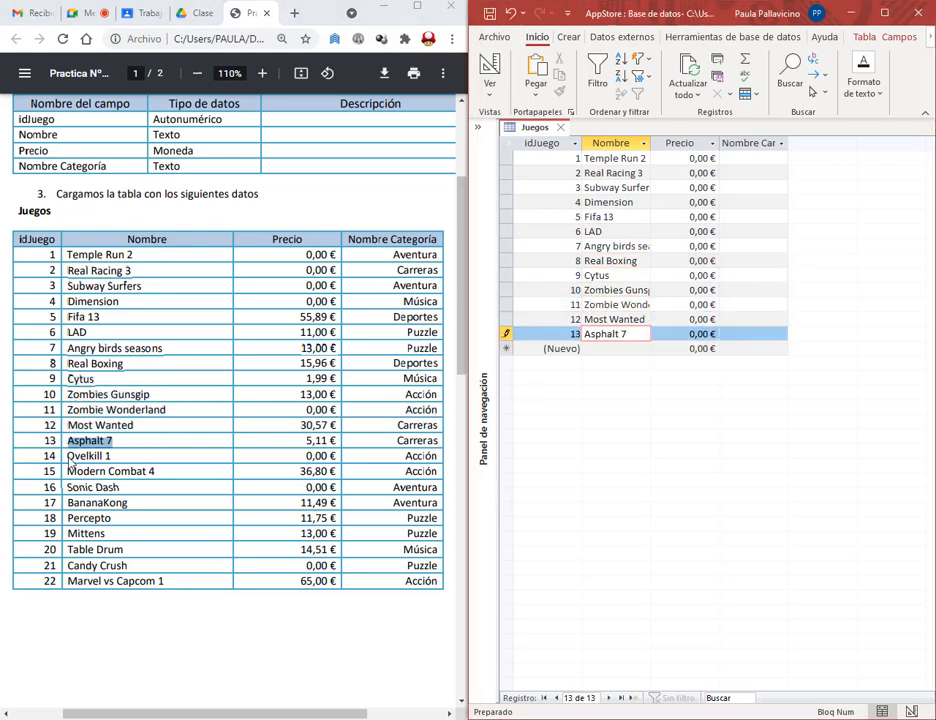
drag(67, 456, 160, 470)
click(608, 348)
key(ctrl+v)
click(608, 363)
key(ctrl+v)
Step: Copy the names Sonic Dash, BananaKong and Percepto from the PDF into records 16 to 18
drag(67, 487, 128, 503)
click(608, 378)
key(ctrl+v)
key(Down)
key(ctrl+v)
click(608, 407)
key(ctrl+v)
Step: Copy Mittens, Table Drum, Candy Crush and Marvel vs Capcom 1 into records 19 to 22 and fit the Nombre column to its contents
drag(67, 518, 124, 550)
click(608, 422)
key(ctrl+v)
click(608, 451)
key(ctrl+v)
drag(67, 565, 164, 581)
click(608, 466)
key(ctrl+v)
double_click(651, 143)
Step: Enter the prices of Fifa 13 as 55,89, LAD as 11 and Angry birds seasons as 13
drag(300, 316, 332, 317)
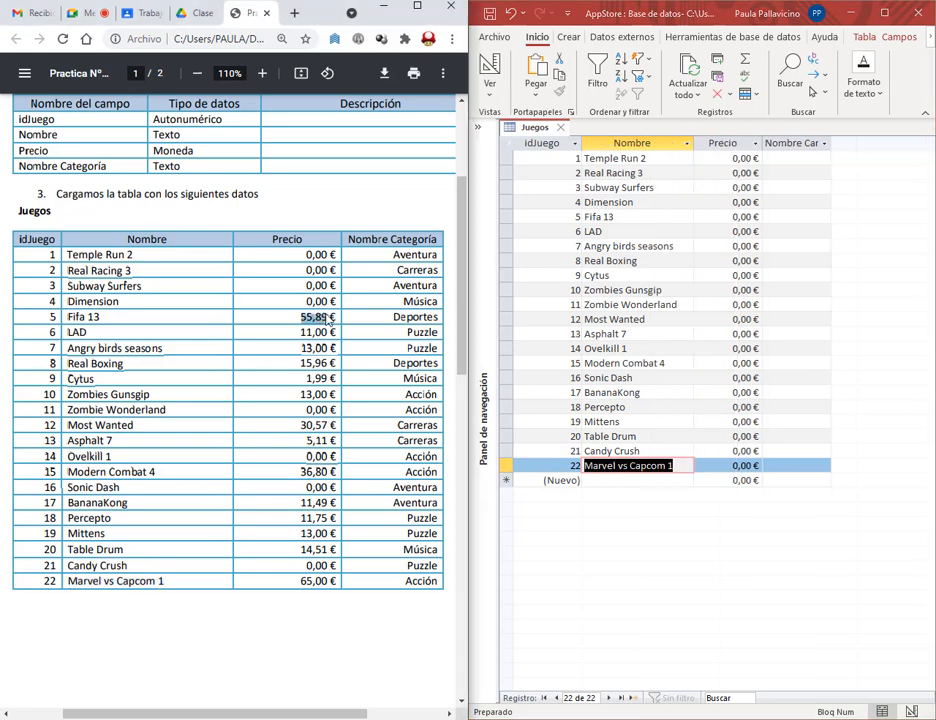
click(740, 216)
key(ctrl+v)
key(Down)
text(11)
key(Down)
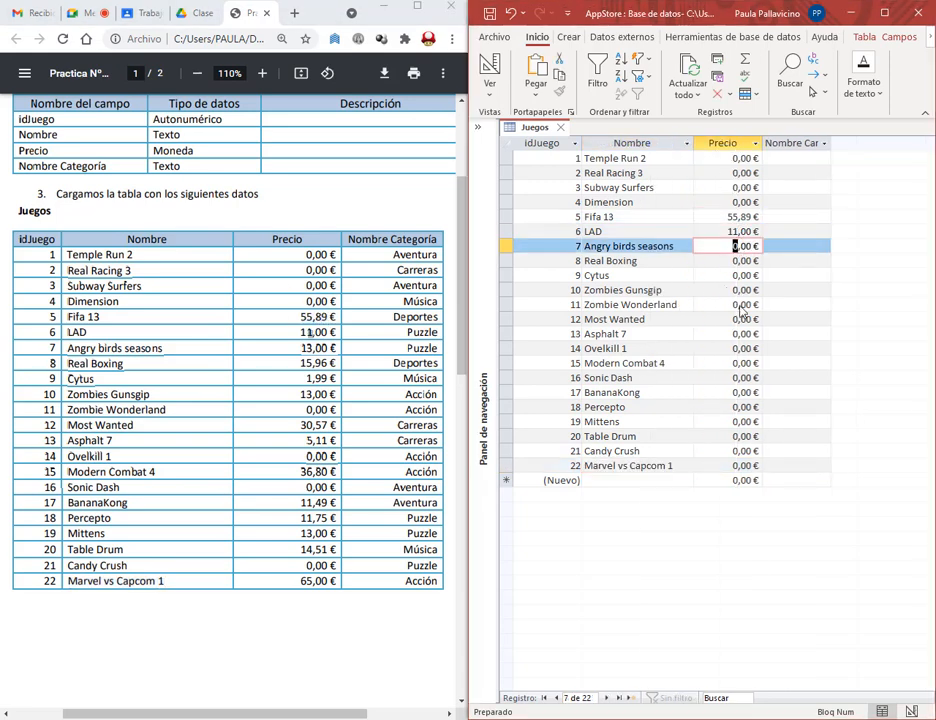
text(13)
key(Down)
Step: Enter the prices of Real Boxing as 15,96, Cytus as 1,99 and Zombies Gunsgip as 13
text(15,96)
key(Down)
text(1,99)
key(Down)
text(13)
key(Down)
Step: Enter the prices of Most Wanted as 30,57, Asphalt 7 as 5,11, Modern Combat 4 as 36,80 and BananaKong as 11,49
key(Down)
text(30,57)
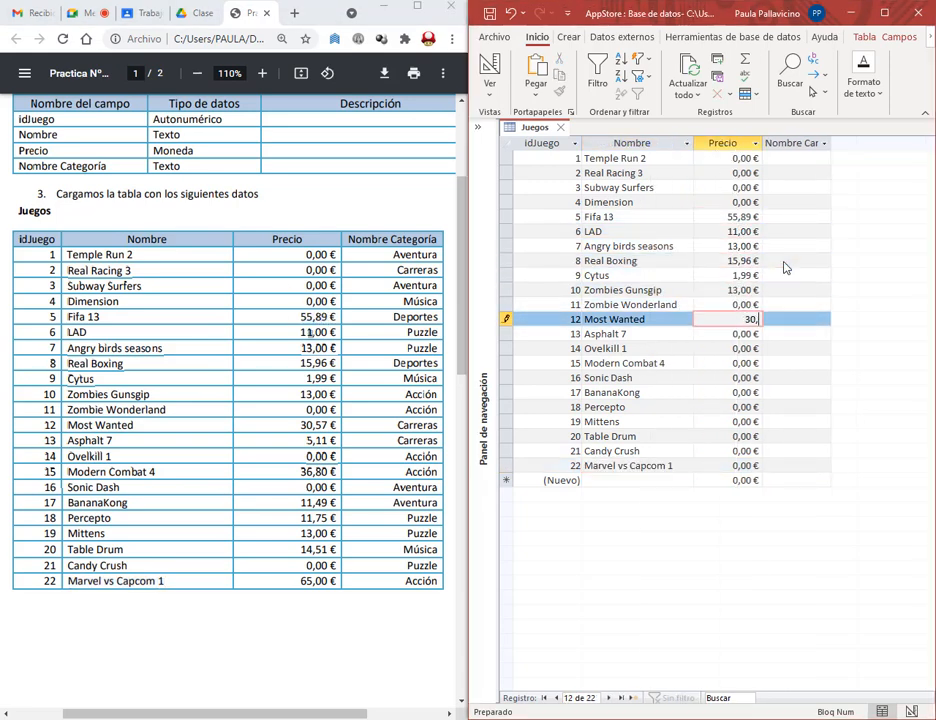
key(Down)
text(5,11)
key(Down)
key(Down)
text(36,80)
key(Down)
key(Down)
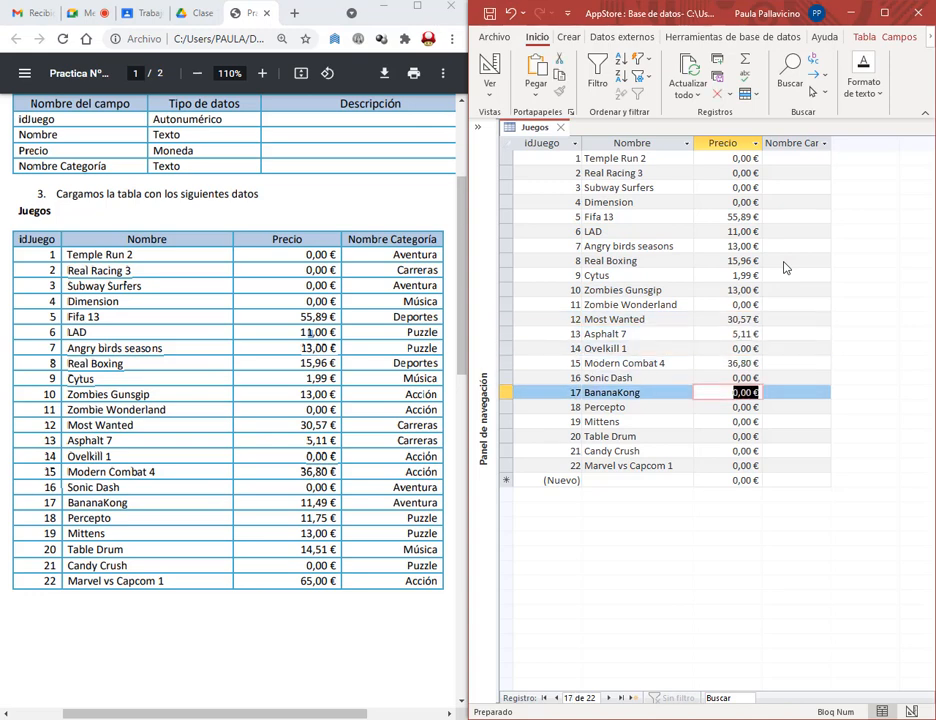
text(11,49)
key(Down)
Step: Try to enter Percepto's price as 11.75 with a period as the decimal separator
text(11)
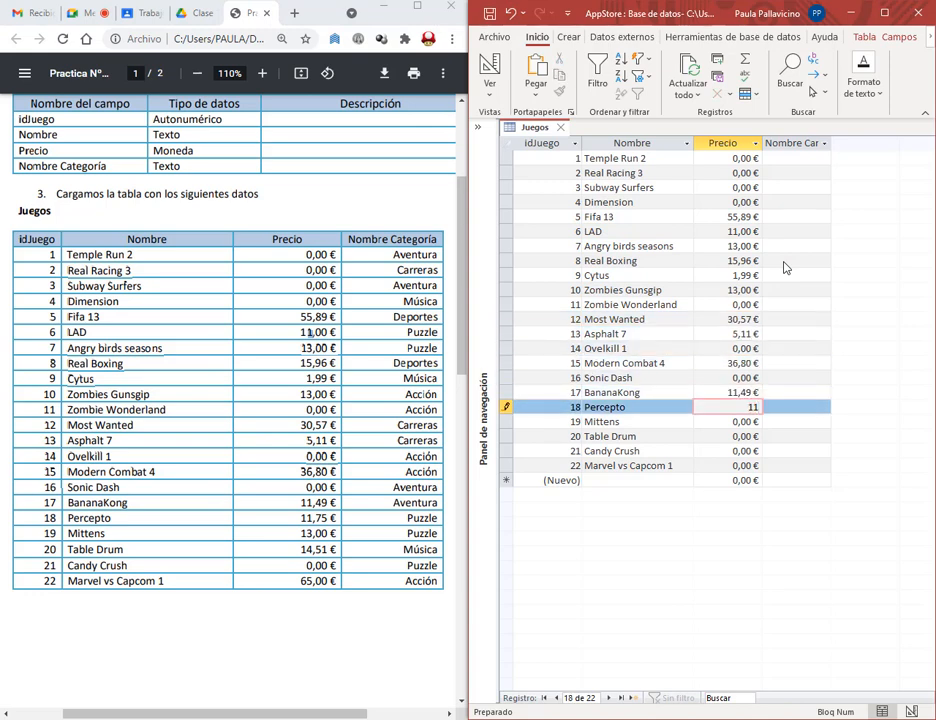
key(Down)
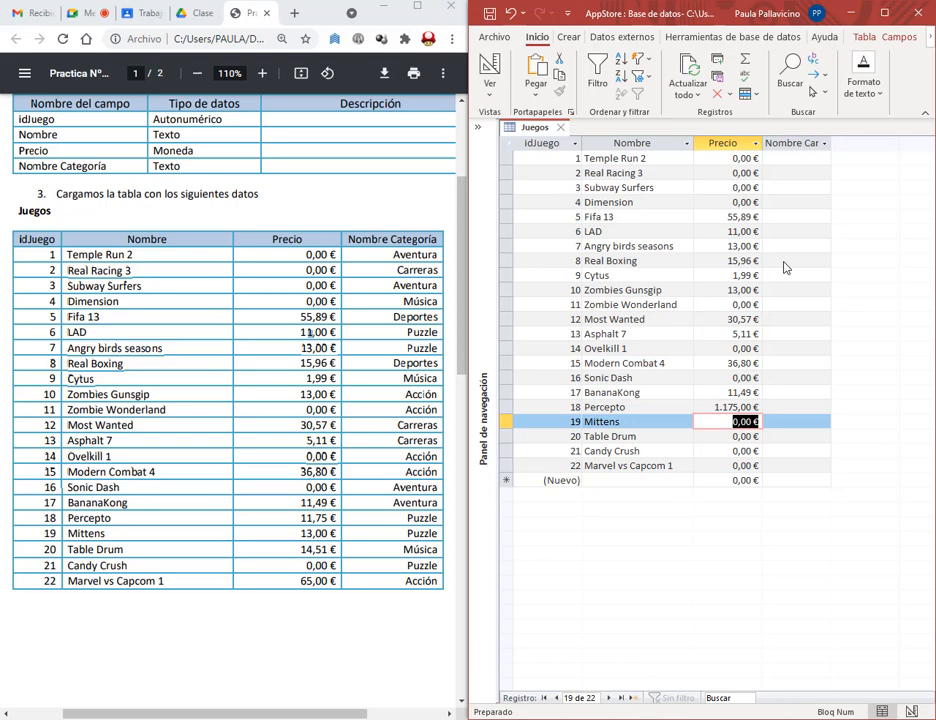
key(Up)
key(Up)
key(Up)
key(Up)
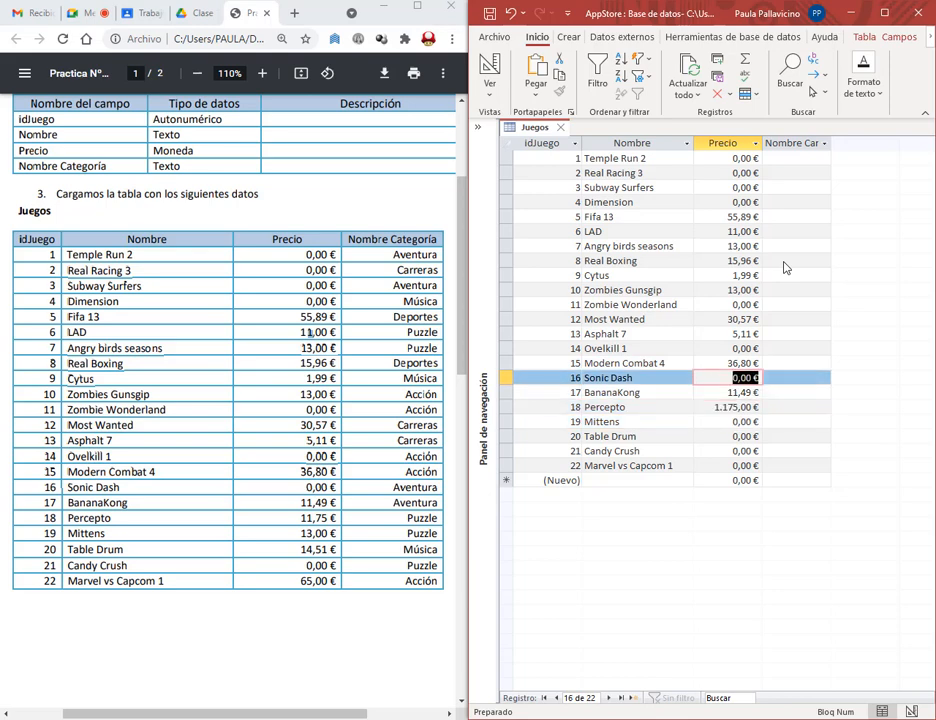
key(Down)
key(Down)
key(Down)
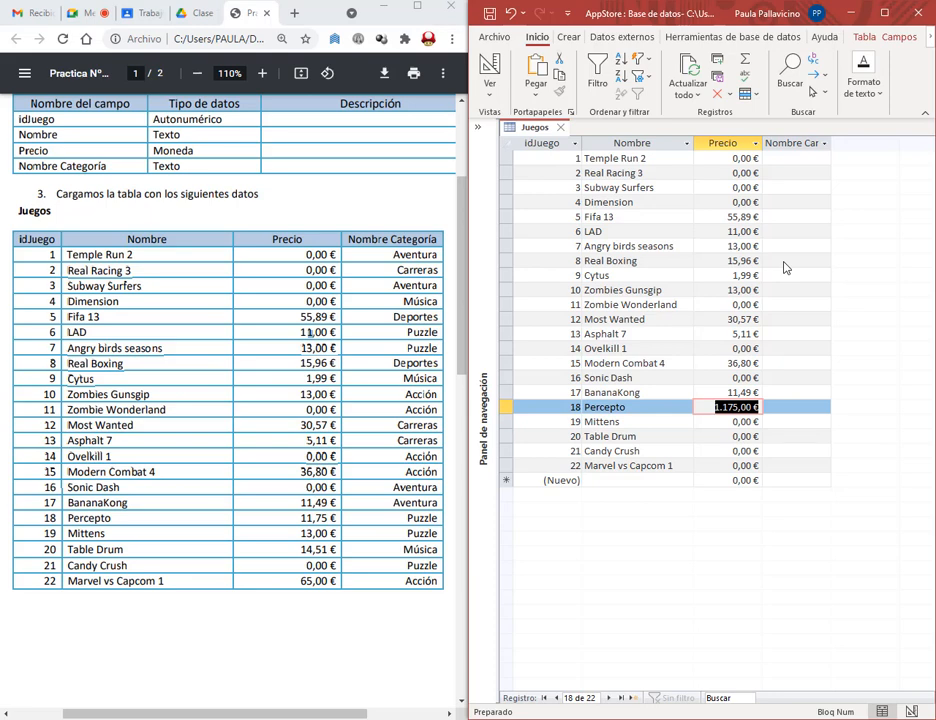
text(11.75)
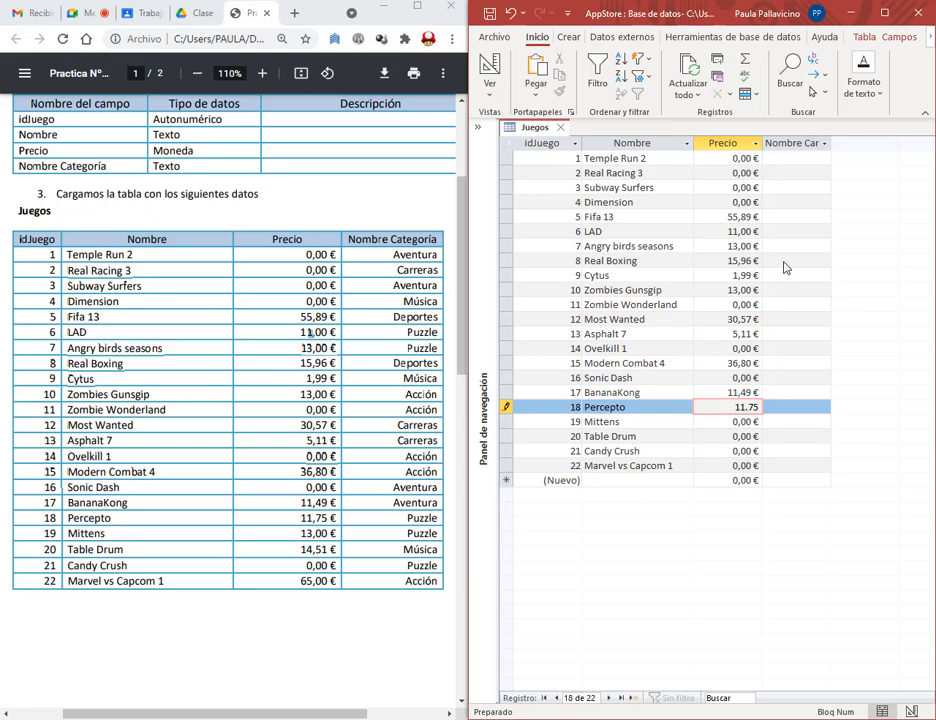
key(Down)
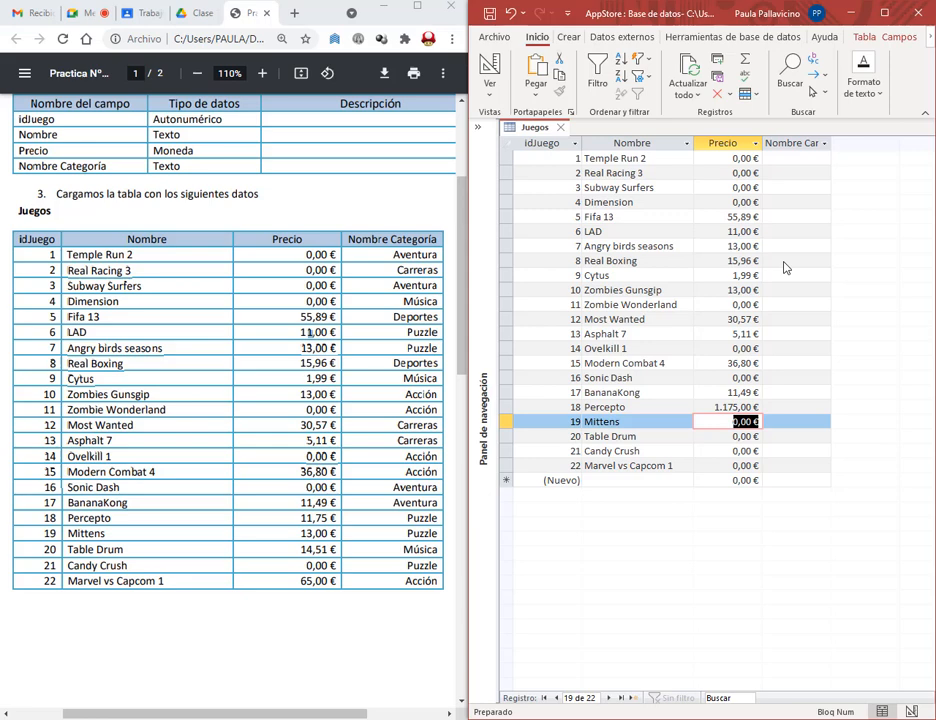
key(Up)
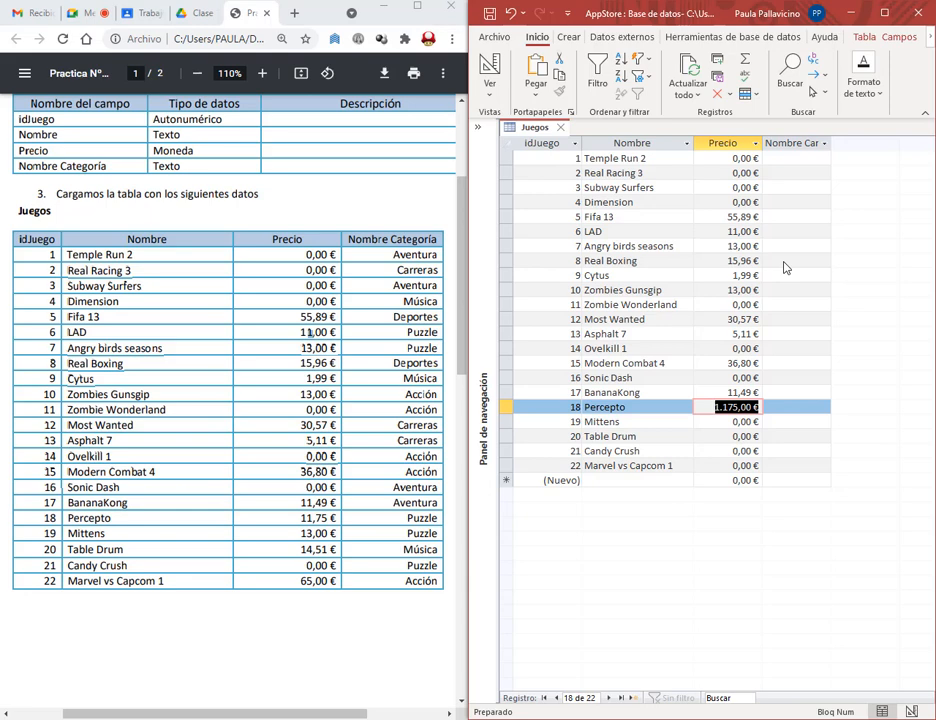
Step: Enter the prices of Percepto as 11,75, Mittens as 13, Table Drum as 14,51 and Marvel vs Capcom 1 as 65
text(11,75)
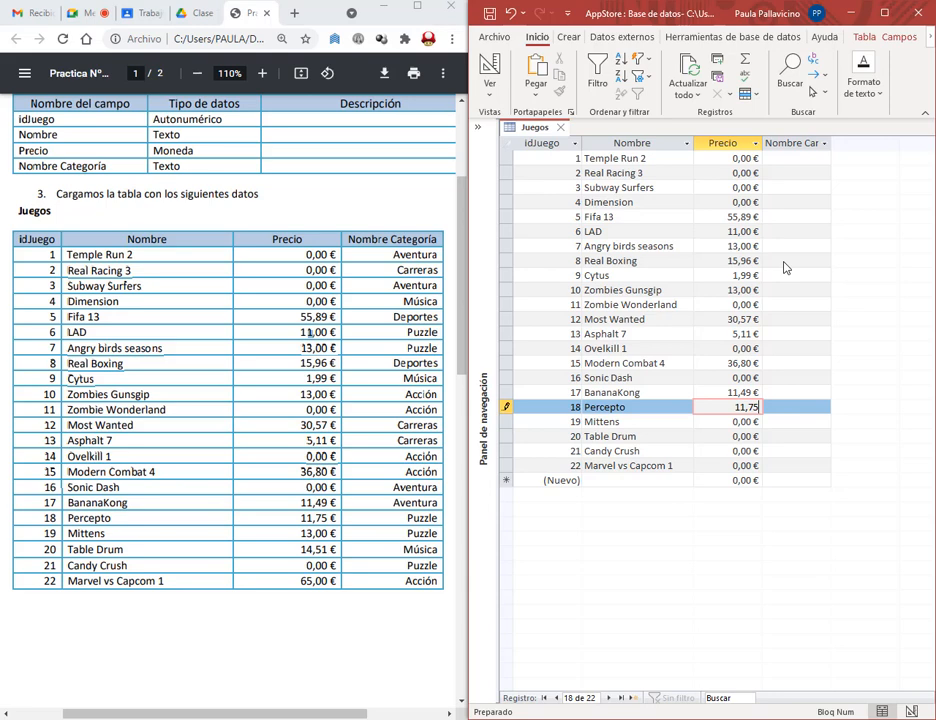
key(Down)
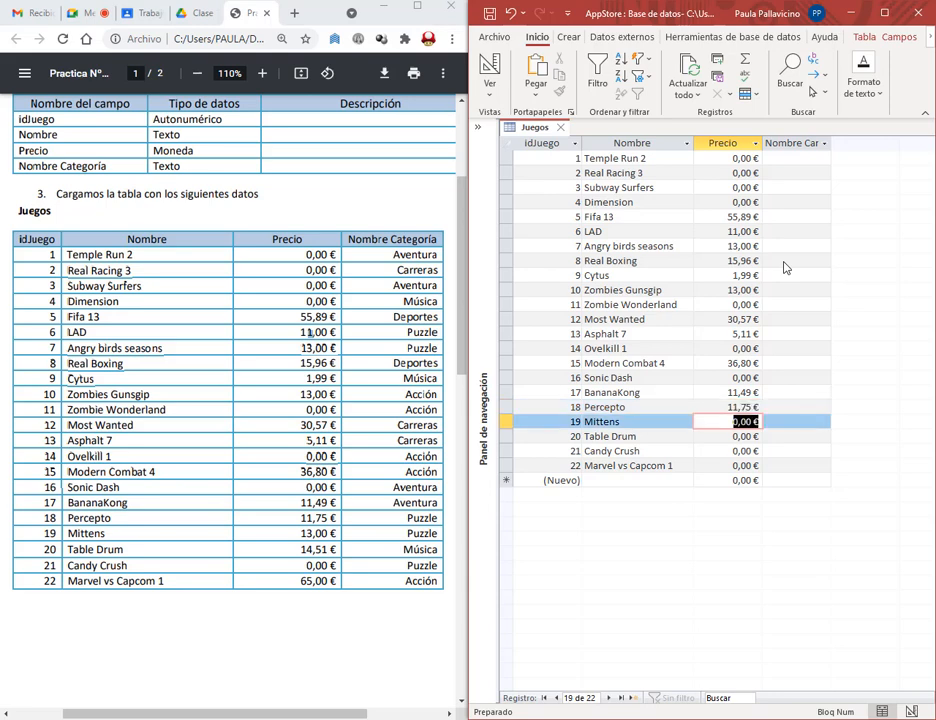
text(13)
key(Down)
text(14,)
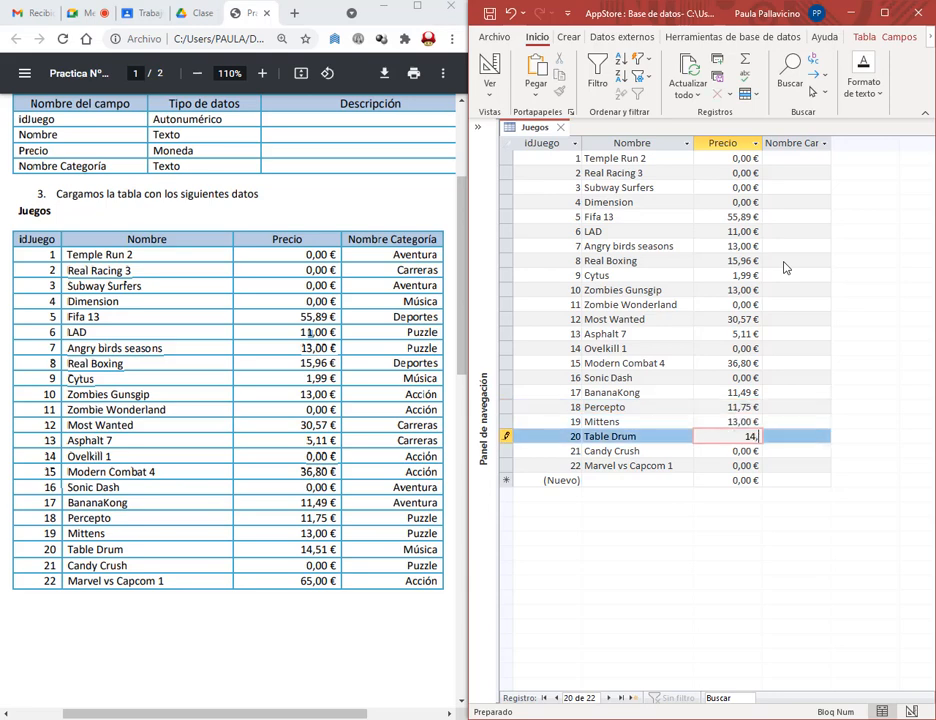
text(51)
key(Down)
key(Down)
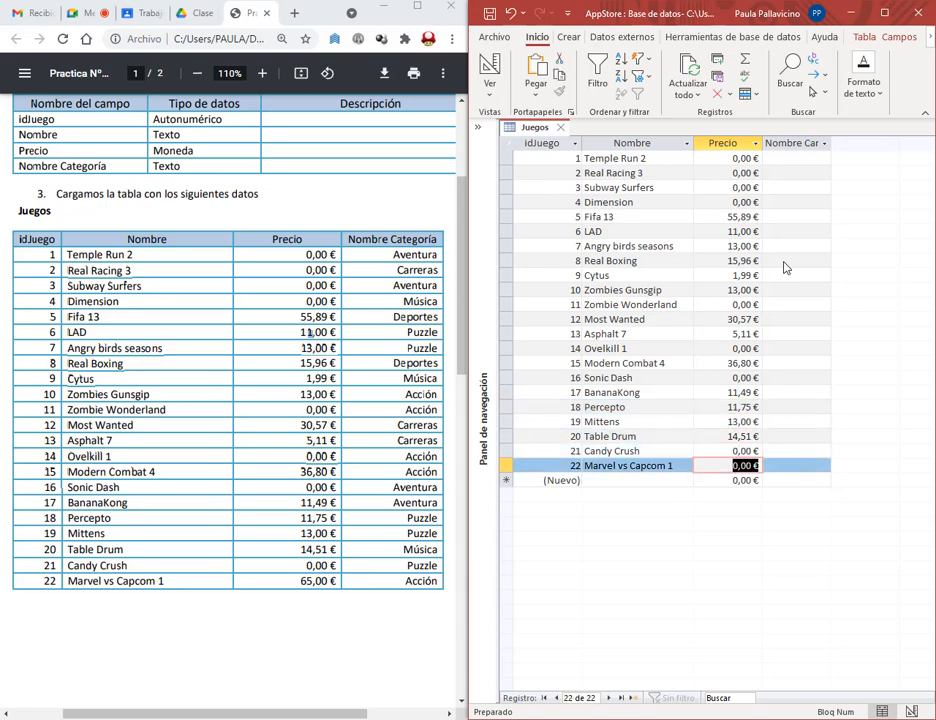
text(65)
key(Up)
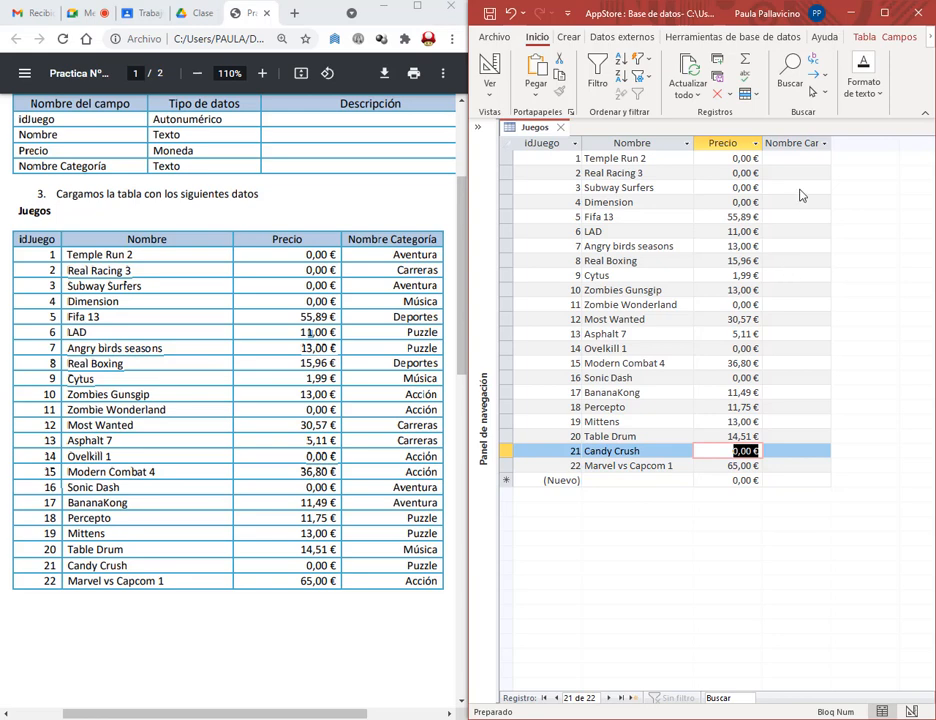
Step: Fill in the category of Temple Run 2 as Aventura, Real Racing 3 as Carreras and Subway Surfers as Aventura
click(793, 160)
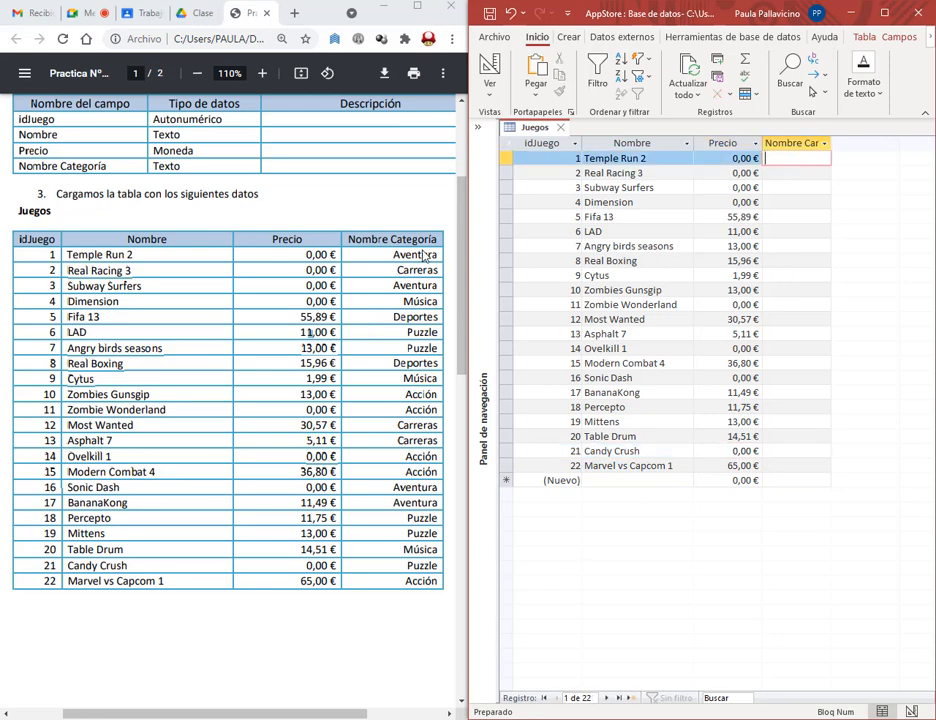
double_click(415, 255)
click(790, 160)
text(Aventura)
double_click(418, 271)
key(ctrl+c)
click(783, 174)
key(ctrl+v)
double_click(430, 285)
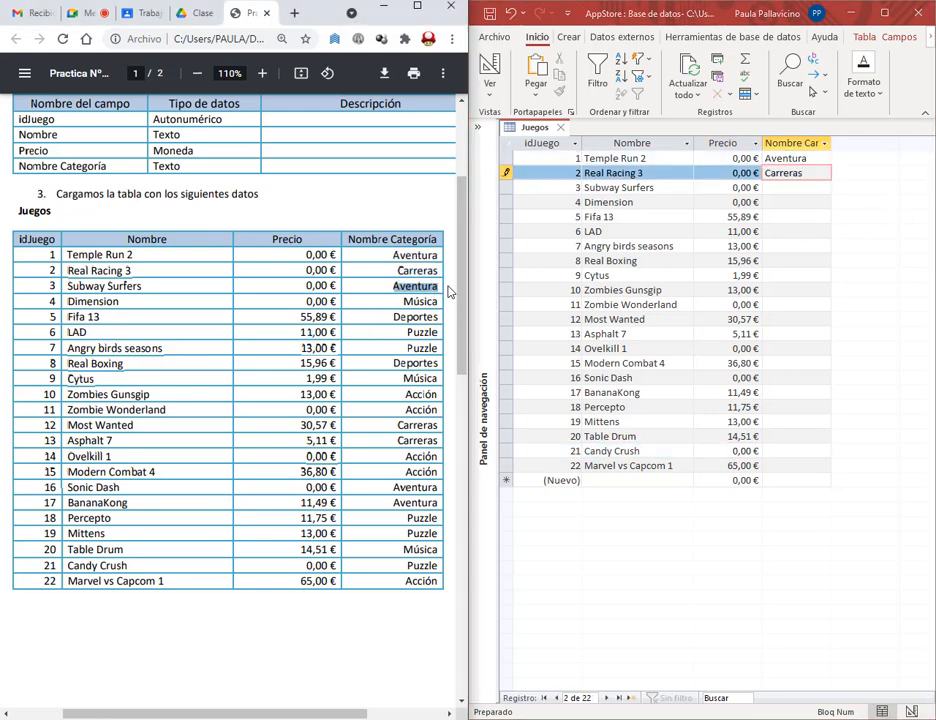
click(808, 188)
key(ctrl+v)
Step: Fill in the category of Dimension as Música and Fifa 13 as Deportes, copied from the PDF
double_click(422, 302)
key(ctrl+c)
click(806, 203)
key(ctrl+v)
double_click(417, 318)
click(798, 217)
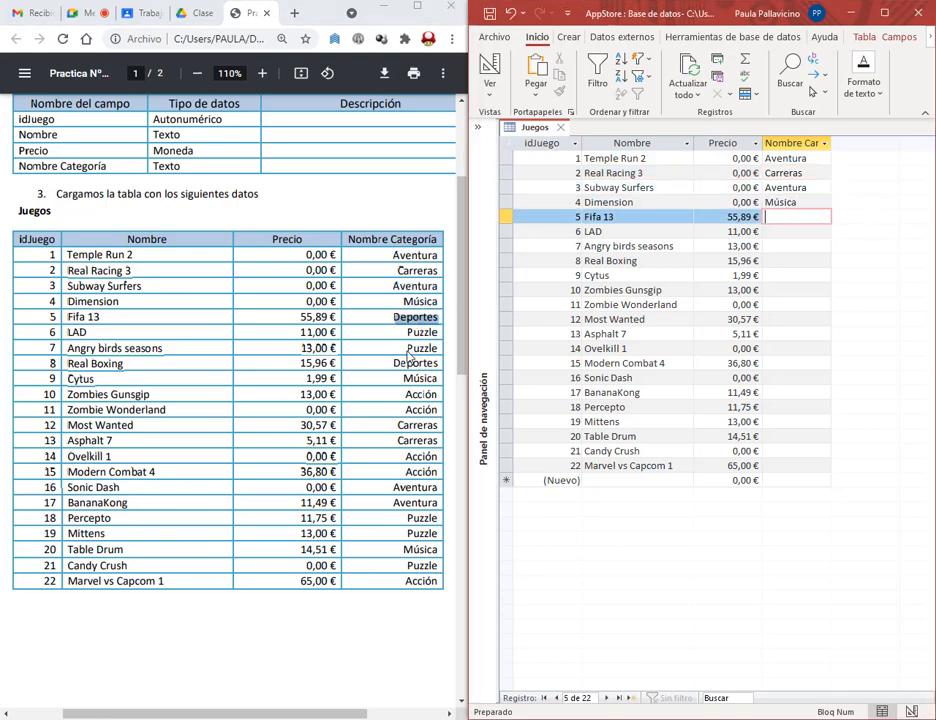
key(ctrl+v)
Step: Fill in the category Puzzle for LAD and Angry birds seasons
double_click(422, 332)
key(ctrl+c)
click(810, 232)
key(ctrl+v)
click(813, 246)
key(ctrl+v)
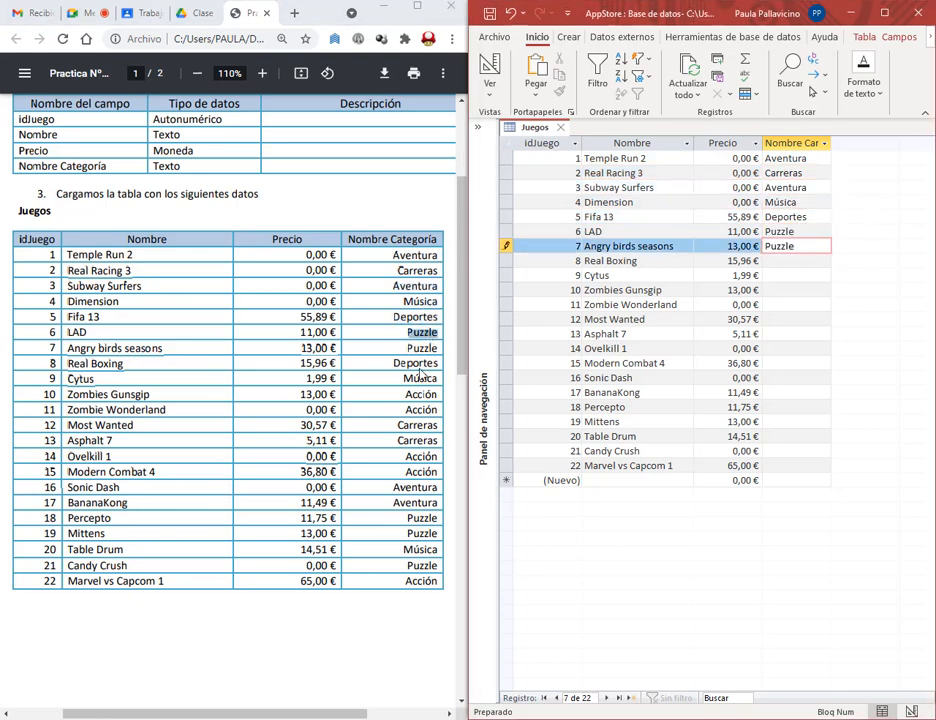
Step: Fill in the category of Real Boxing as Deportes and Cytus as Música, copied from the PDF
double_click(415, 363)
key(ctrl+c)
click(786, 263)
key(ctrl+v)
double_click(418, 379)
key(ctrl+c)
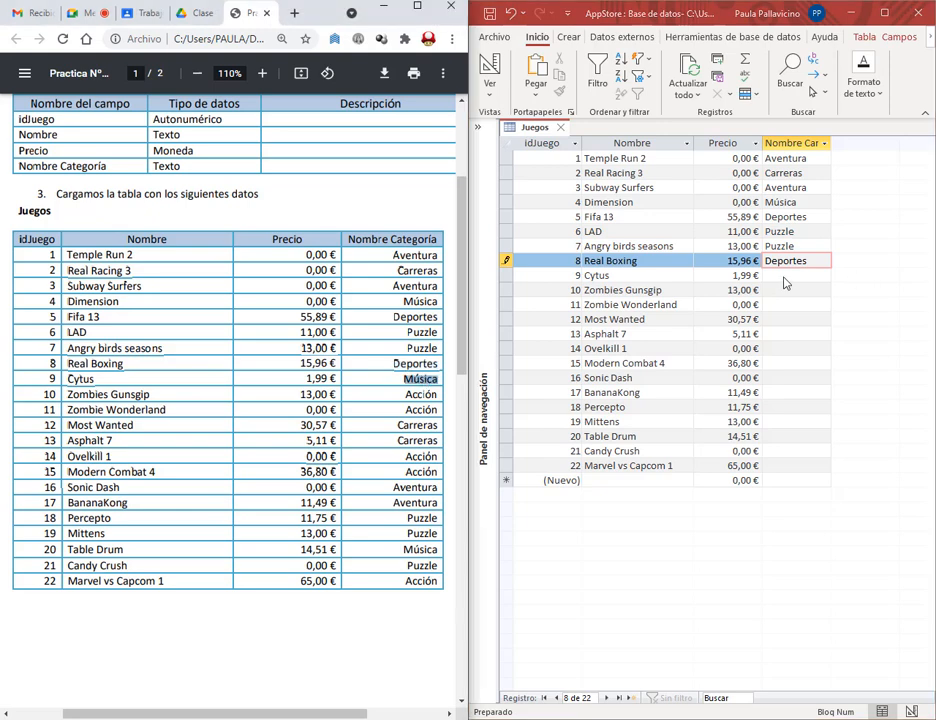
click(786, 277)
key(ctrl+v)
Step: Fill in the category Acción for Zombies Gunsgip and Zombie Wonderland
double_click(420, 395)
click(788, 290)
key(ctrl+v)
click(788, 304)
key(ctrl+v)
Step: Fill in the category Carreras for Most Wanted and Asphalt 7
double_click(417, 425)
click(790, 319)
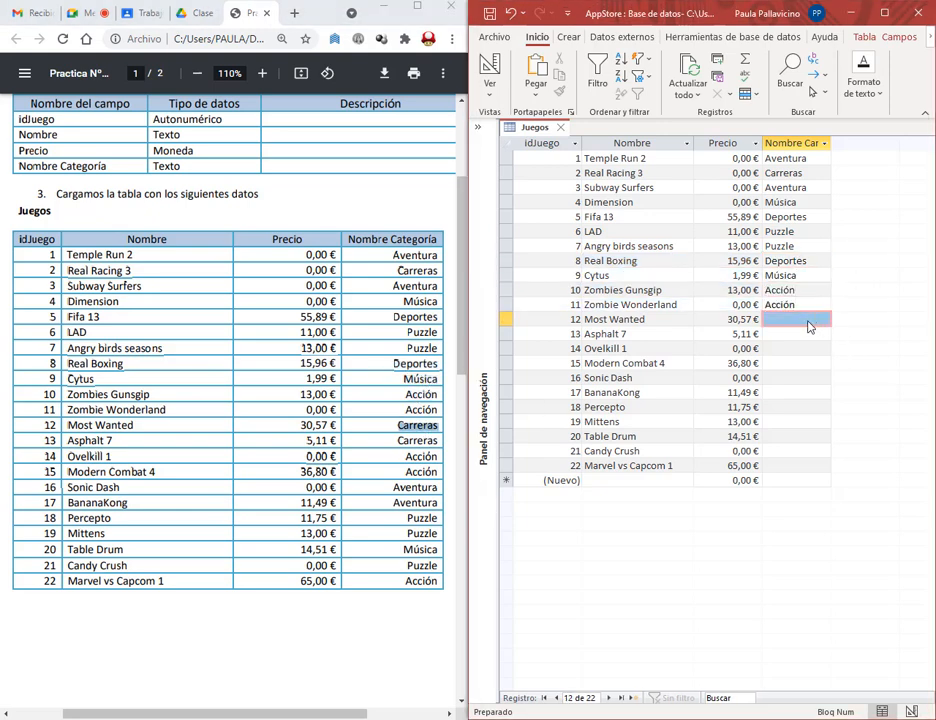
key(ctrl+v)
click(805, 334)
Step: Fill in the category Acción for Ovelkill 1 and Modern Combat 4
double_click(420, 456)
key(ctrl+c)
click(790, 348)
key(ctrl+v)
click(790, 363)
key(ctrl+v)
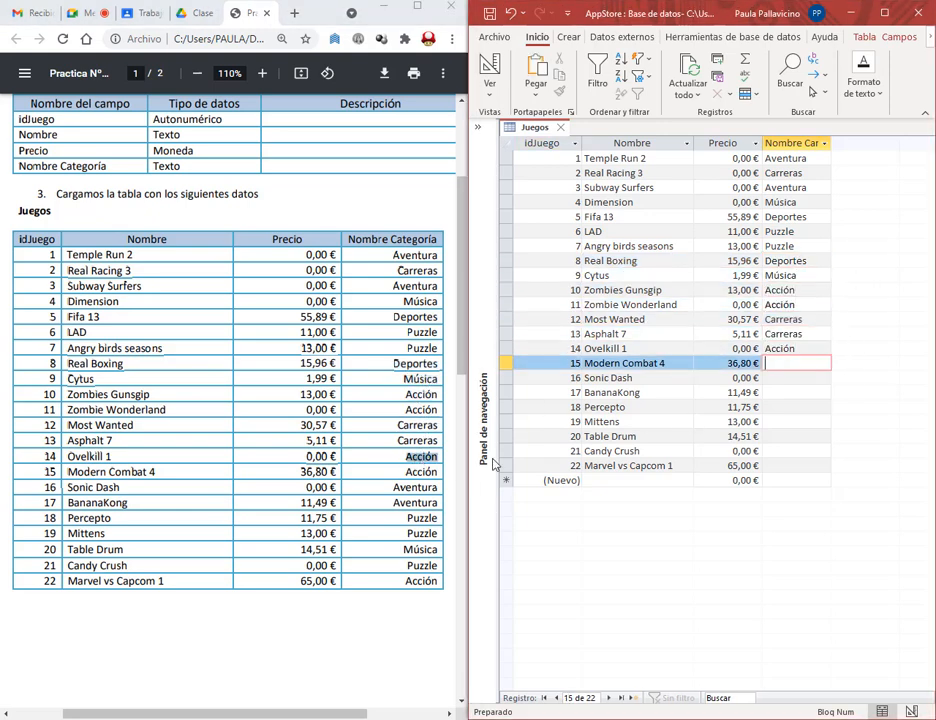
Step: Fill in the category Aventura for Sonic Dash and BananaKong
double_click(415, 487)
click(790, 378)
key(ctrl+v)
click(790, 392)
key(ctrl+v)
Step: Fill in the category Puzzle for Percepto and Mittens
double_click(420, 518)
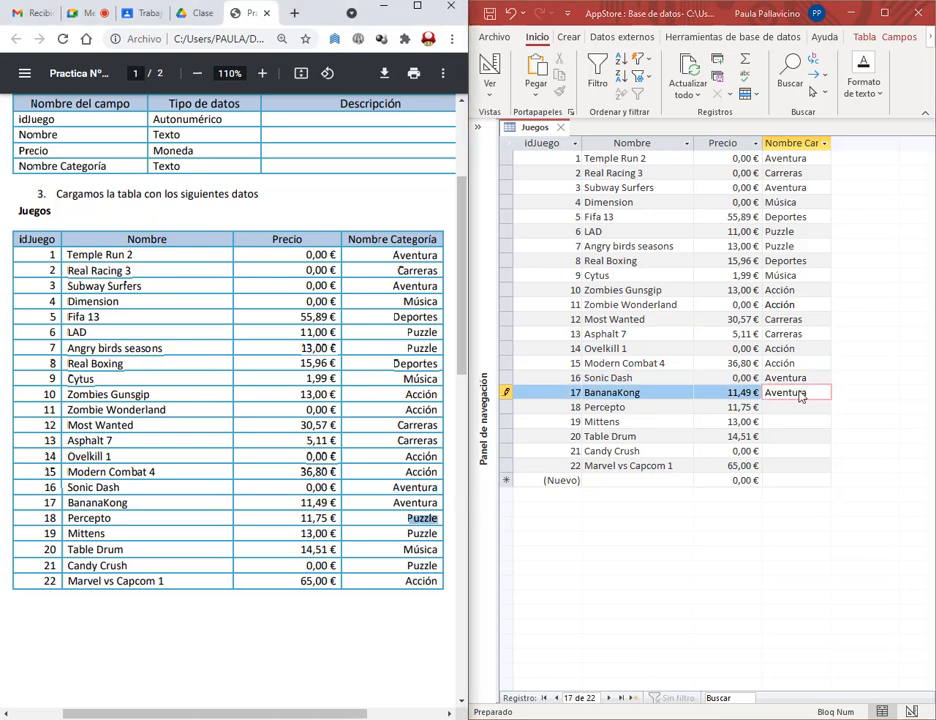
click(790, 407)
key(ctrl+v)
click(786, 422)
key(ctrl+v)
Step: Fill in the category of Table Drum as Música and Candy Crush as Puzzle
double_click(420, 549)
click(790, 436)
key(ctrl+v)
double_click(420, 565)
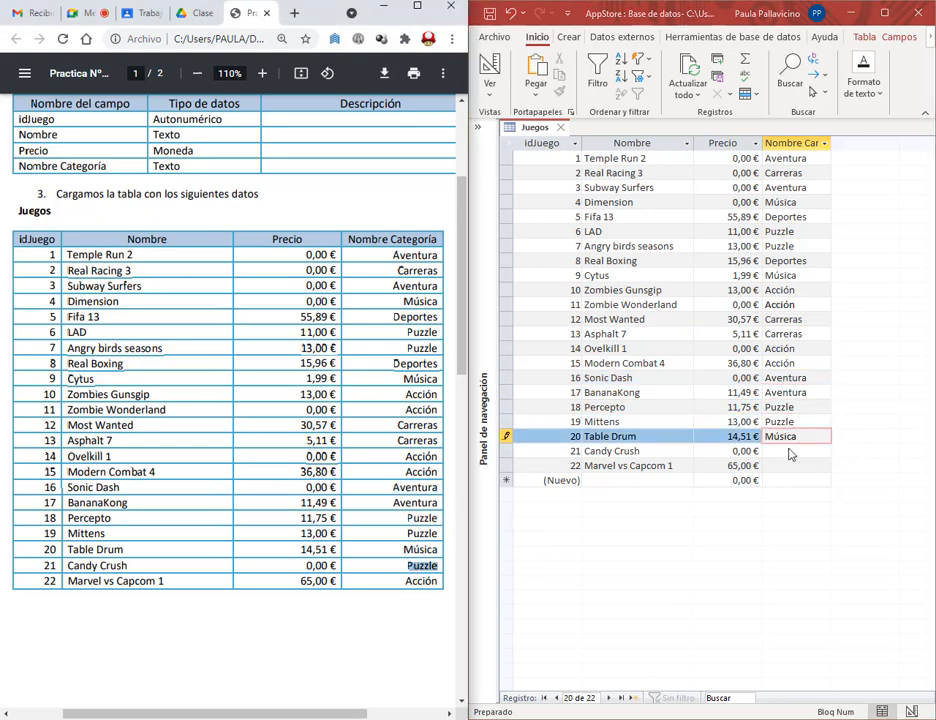
click(790, 451)
key(ctrl+v)
Step: Fill in the category of Marvel vs Capcom 1 as Acción and leave the record
double_click(420, 581)
key(ctrl+c)
click(808, 466)
key(ctrl+v)
click(662, 380)
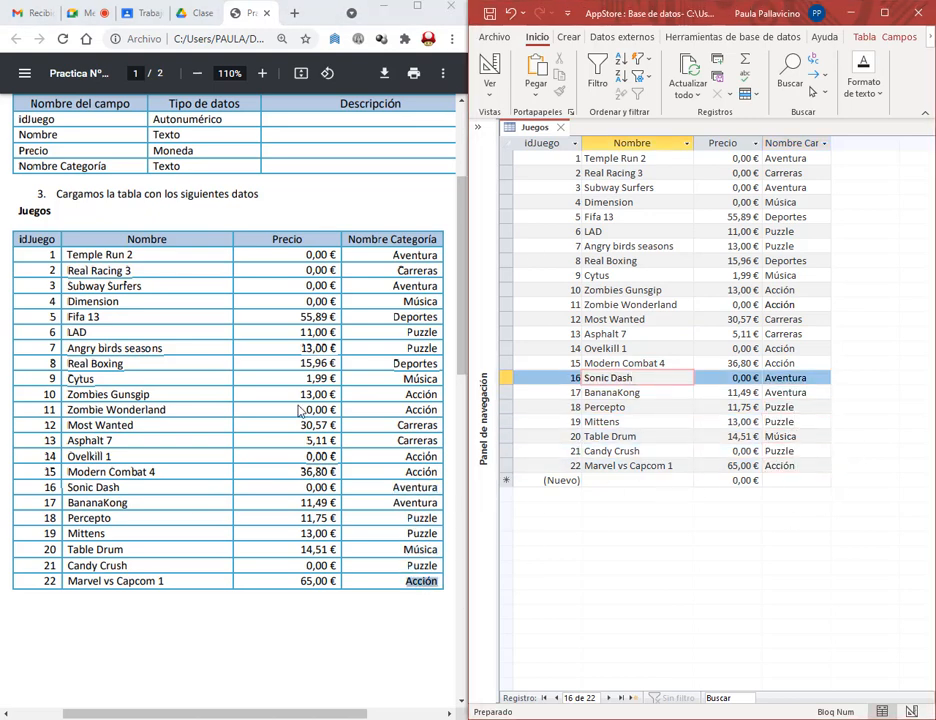
Step: Read the first query task in the exercise PDF and close the Juegos table, saving its design changes
scroll(298, 406, down, 7)
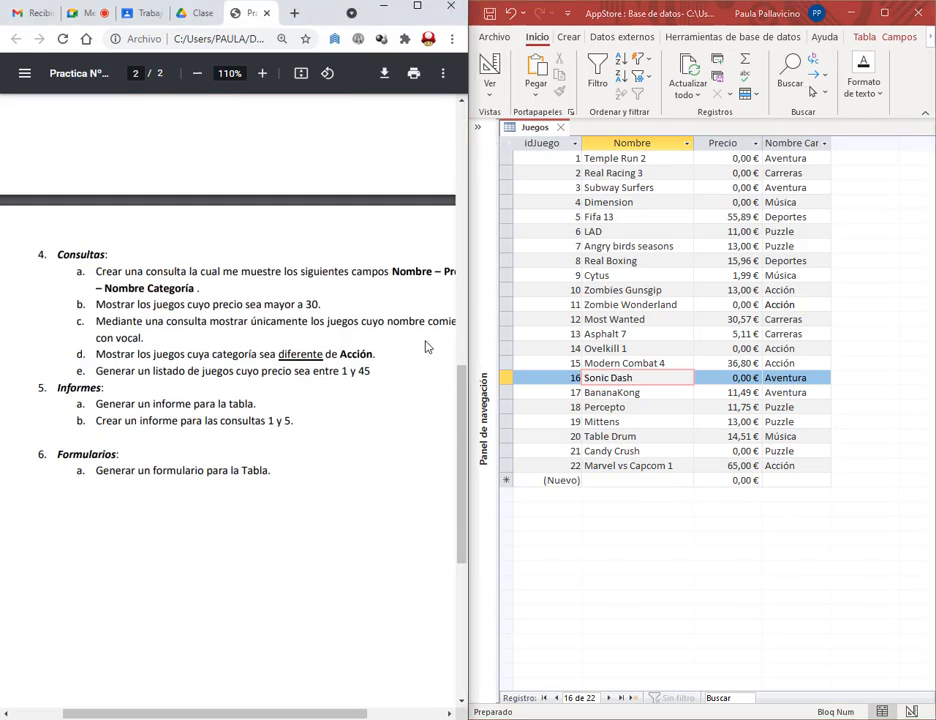
drag(201, 716, 239, 716)
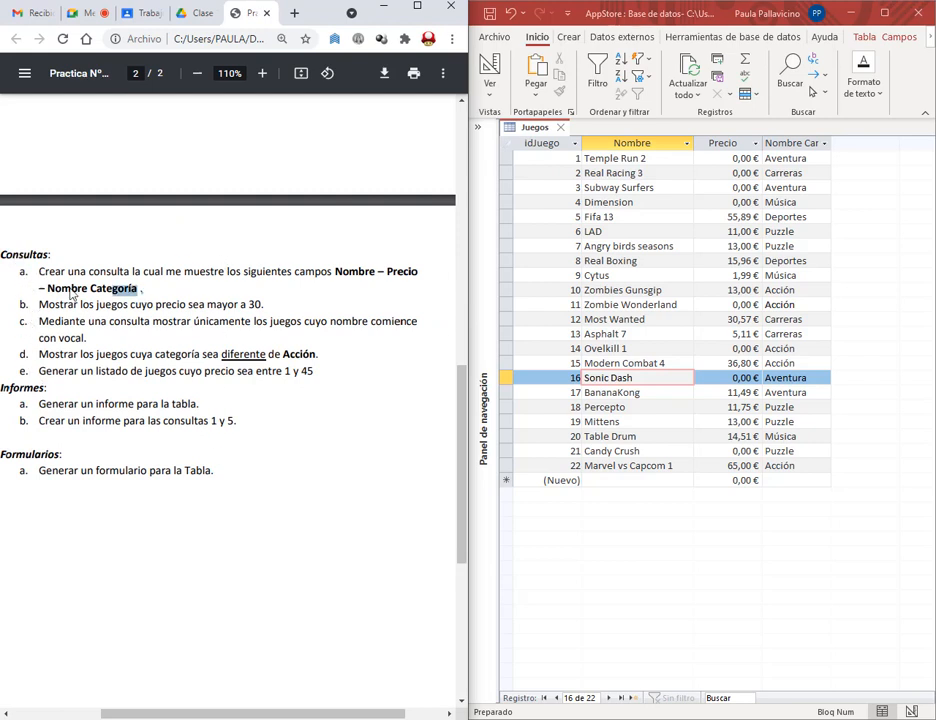
drag(143, 290, 33, 283)
click(180, 285)
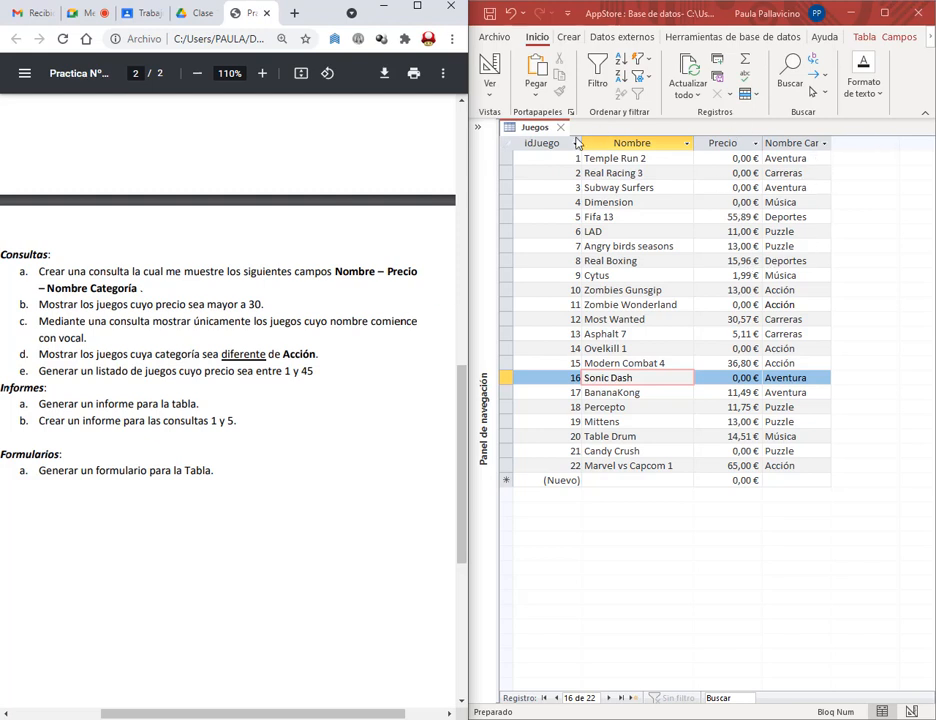
click(563, 129)
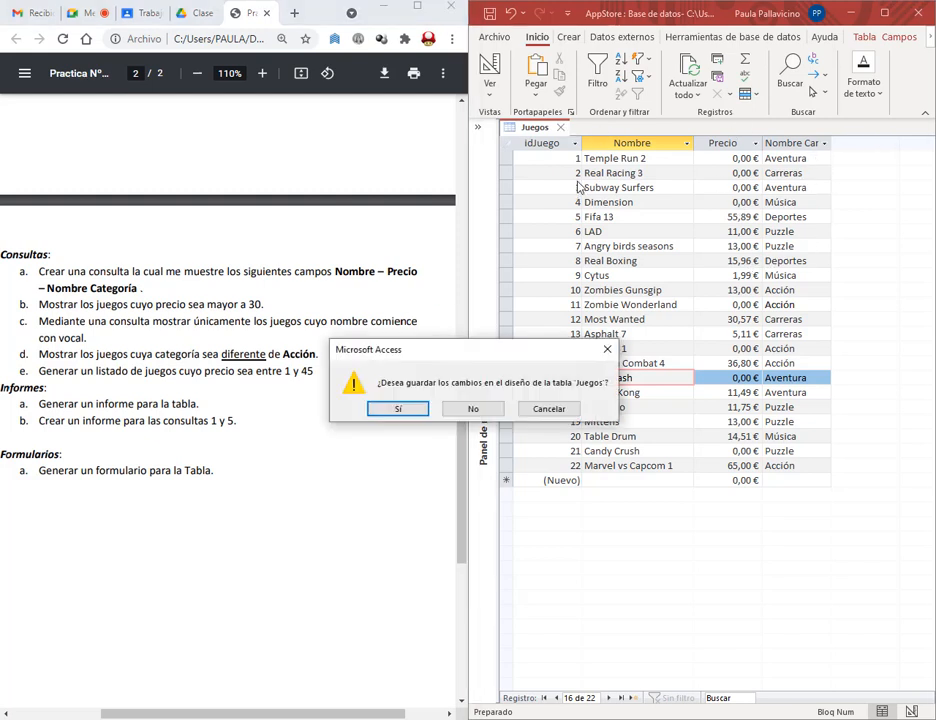
click(413, 414)
Step: Widen the Access window over the PDF and start a new query in Design view
click(572, 36)
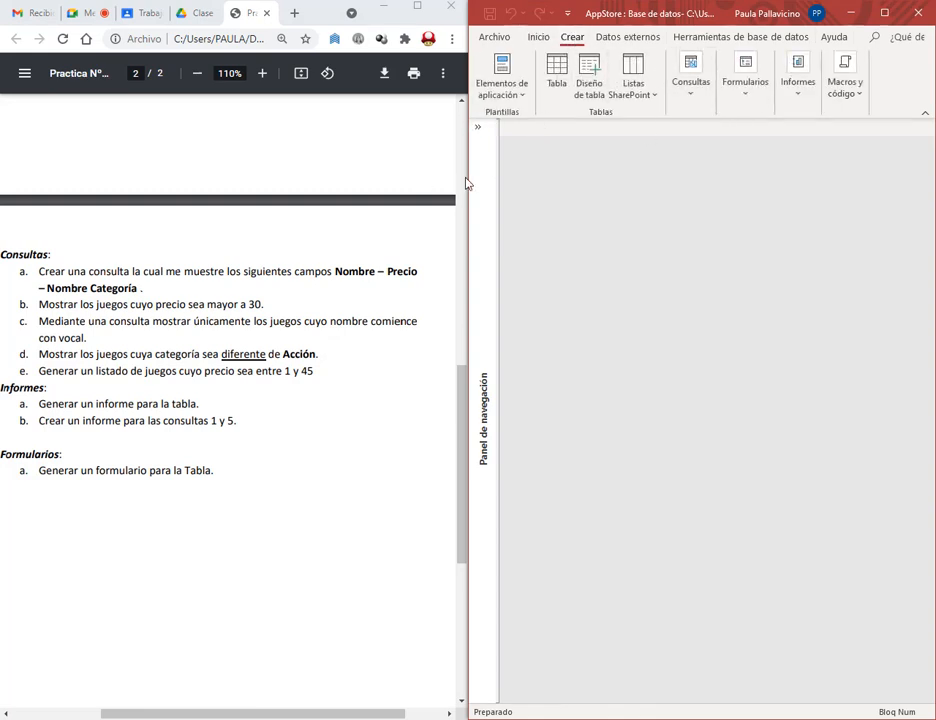
drag(467, 184, 364, 190)
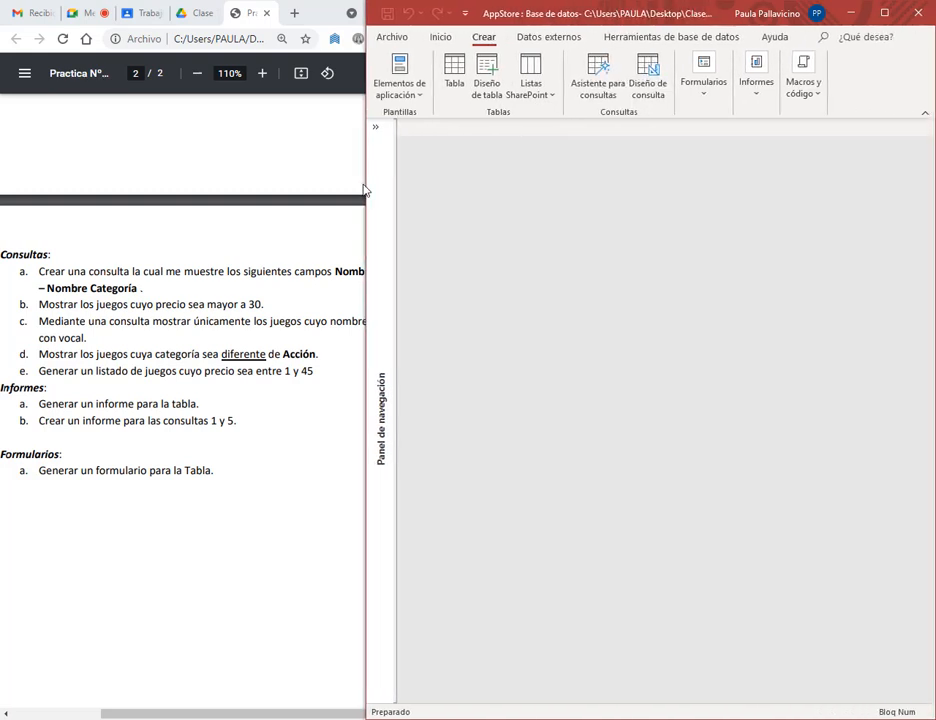
click(650, 72)
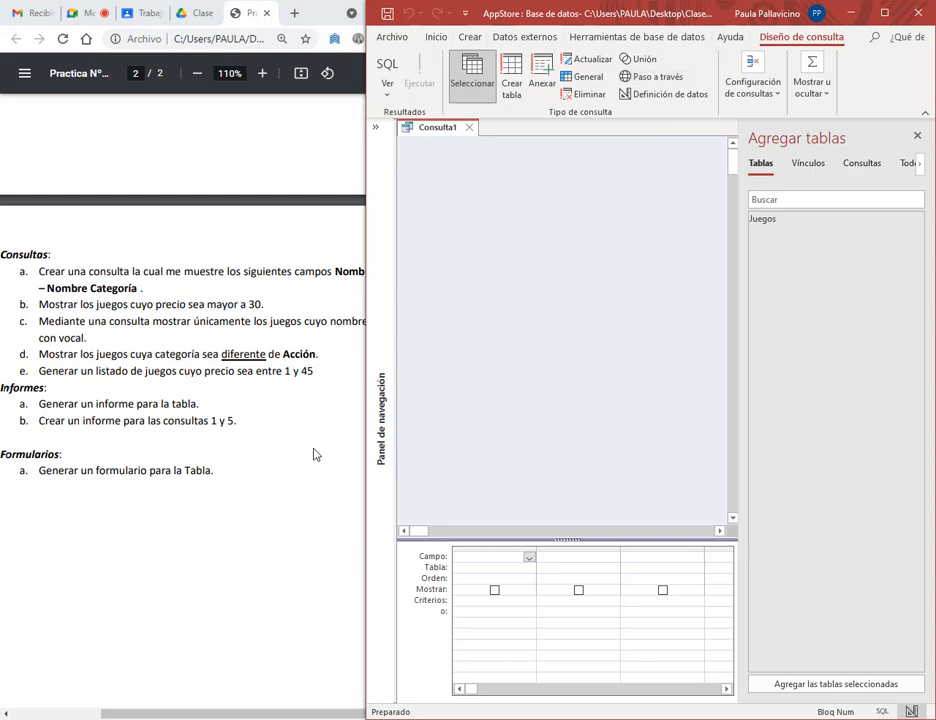
Step: Narrow the PDF browser window to sit beside Access and zoom the document out until the query tasks fit
click(313, 454)
drag(470, 382, 358, 387)
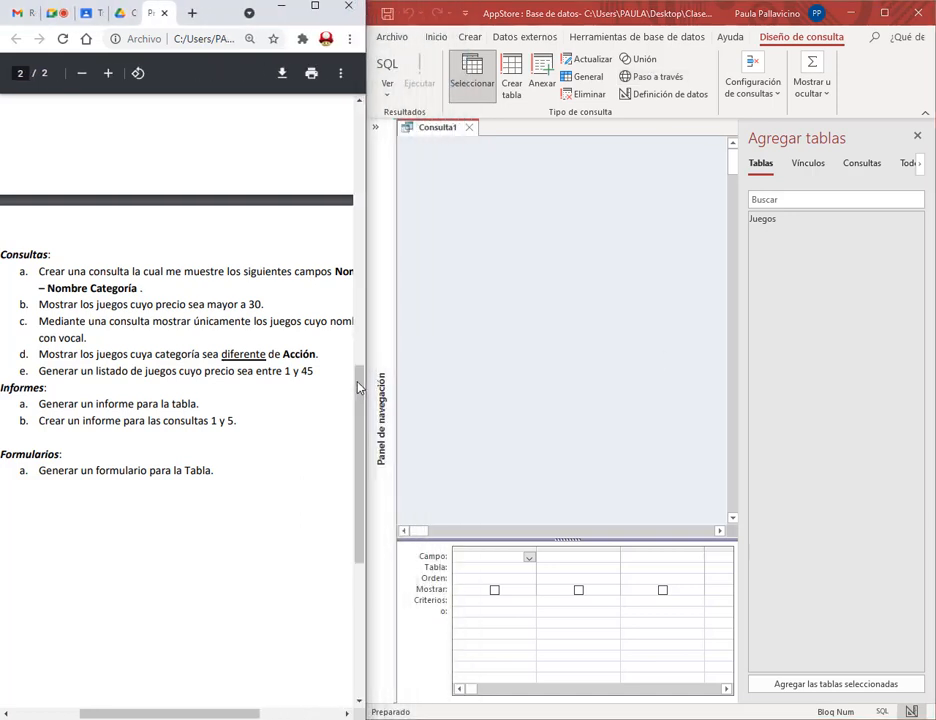
click(81, 79)
click(81, 79)
Step: Add the Juegos table to the query and close the table-adding pane
click(815, 257)
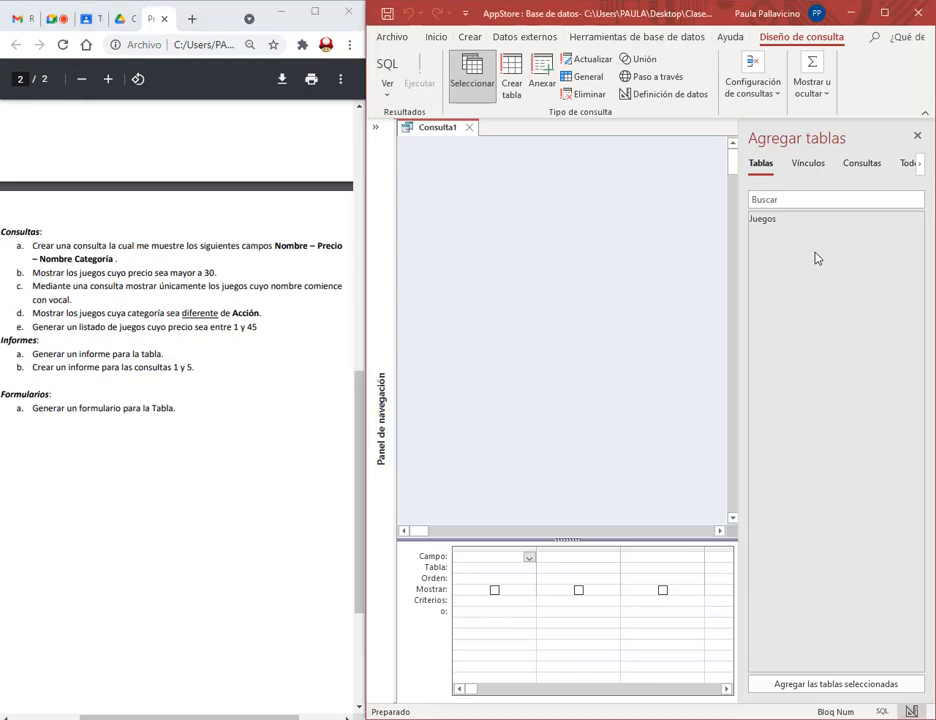
click(770, 219)
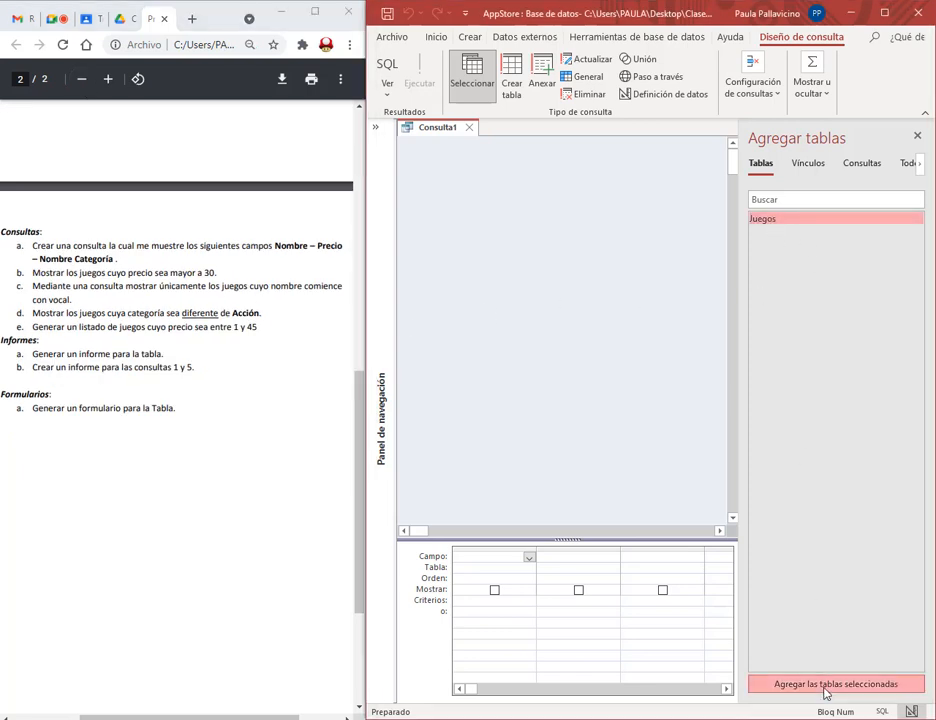
click(825, 684)
click(917, 136)
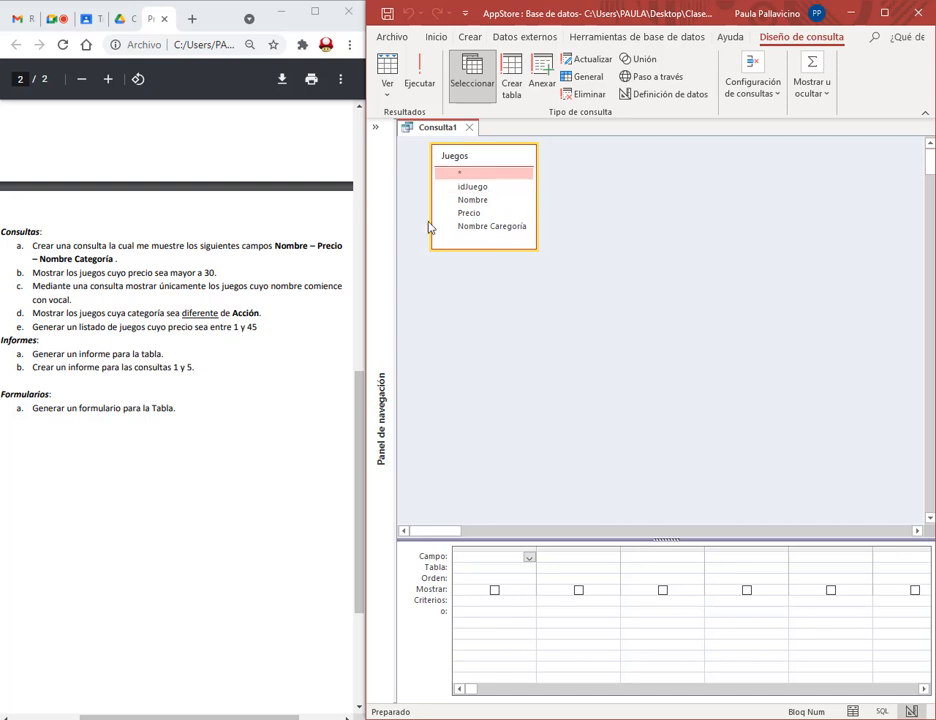
Step: Include the Nombre, Precio and Nombre Caregoría fields in the query and run it
double_click(473, 200)
double_click(470, 213)
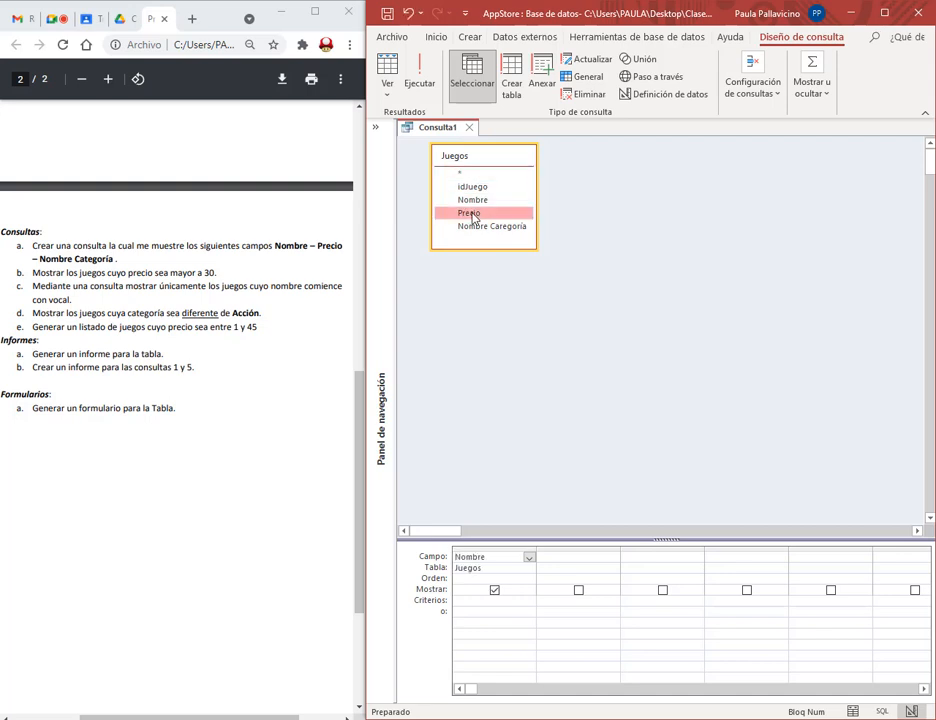
double_click(481, 227)
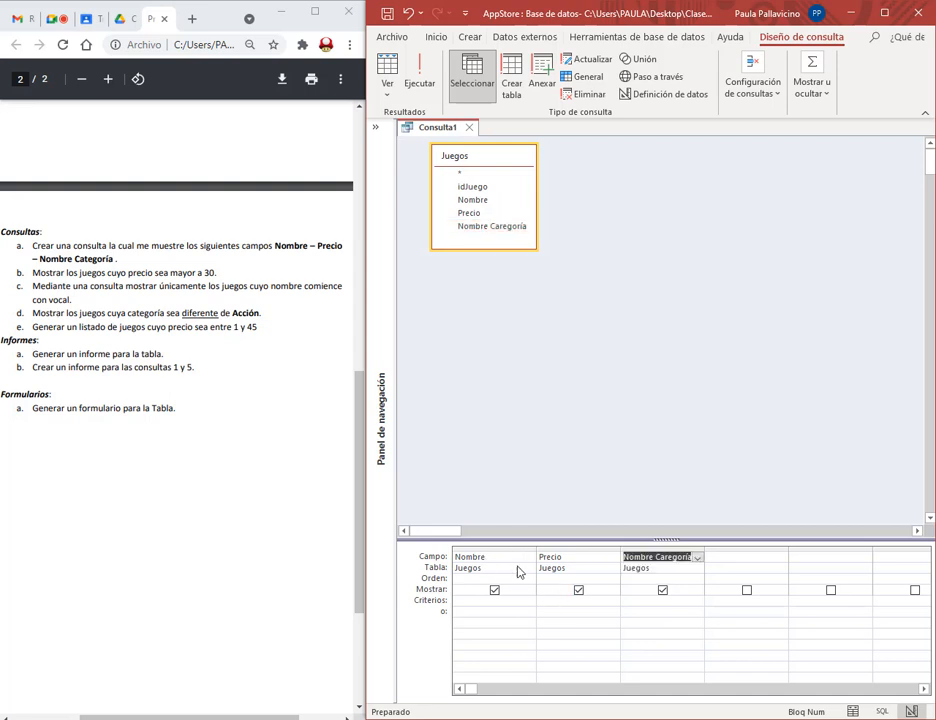
click(230, 287)
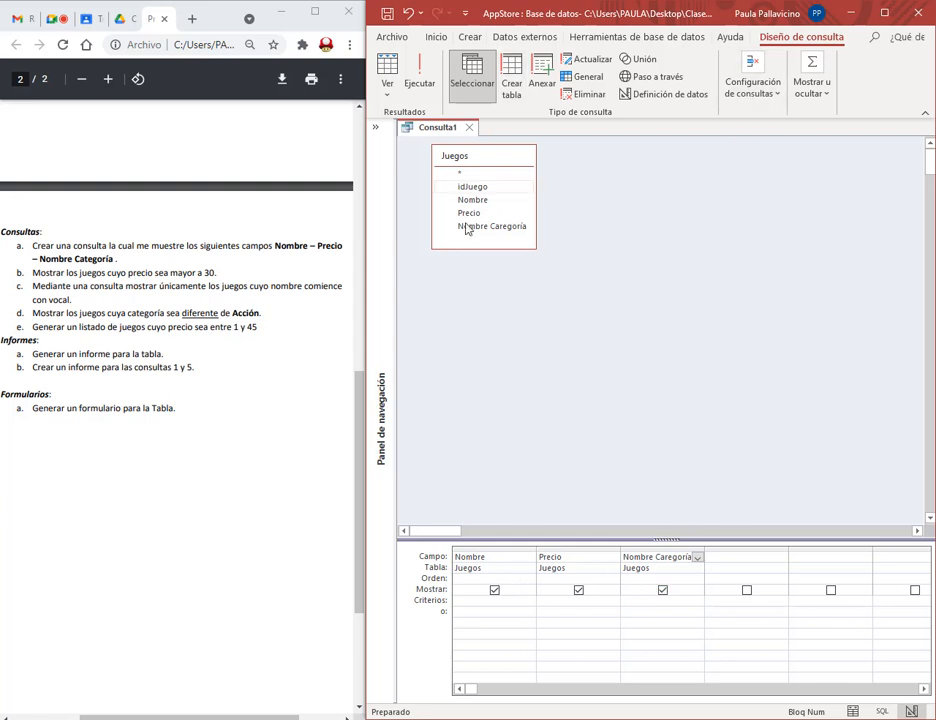
click(419, 82)
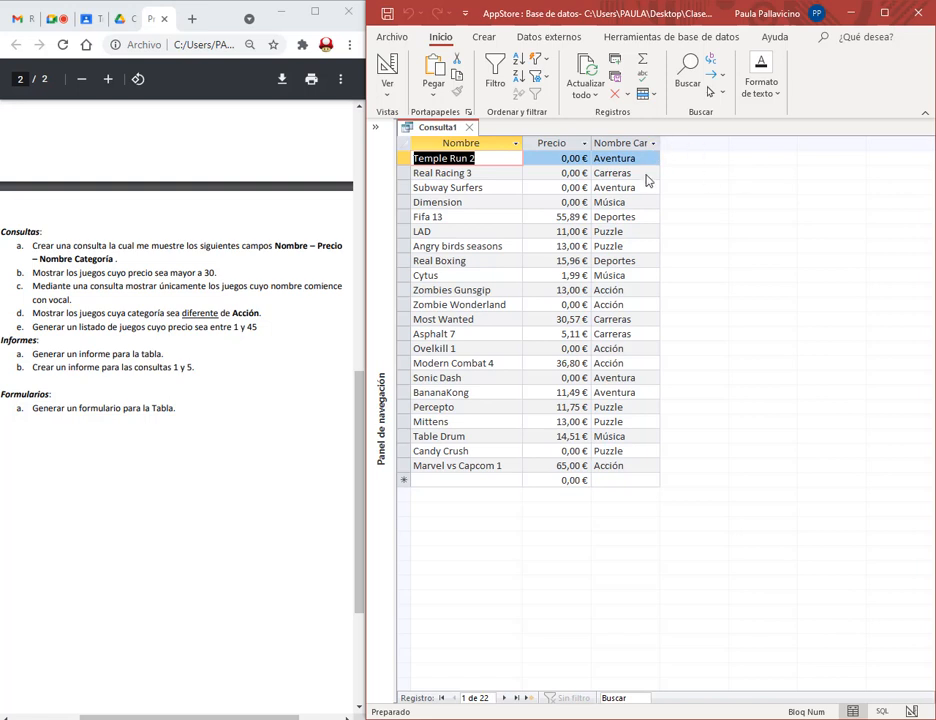
Step: Save the query under the name Consulta1 and close it
click(388, 12)
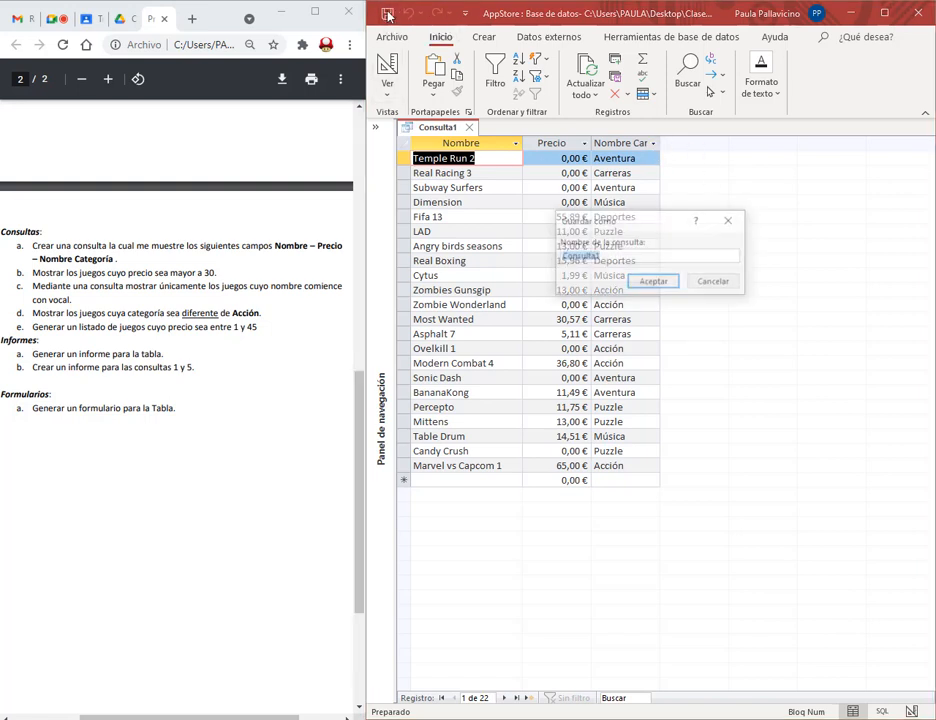
click(648, 284)
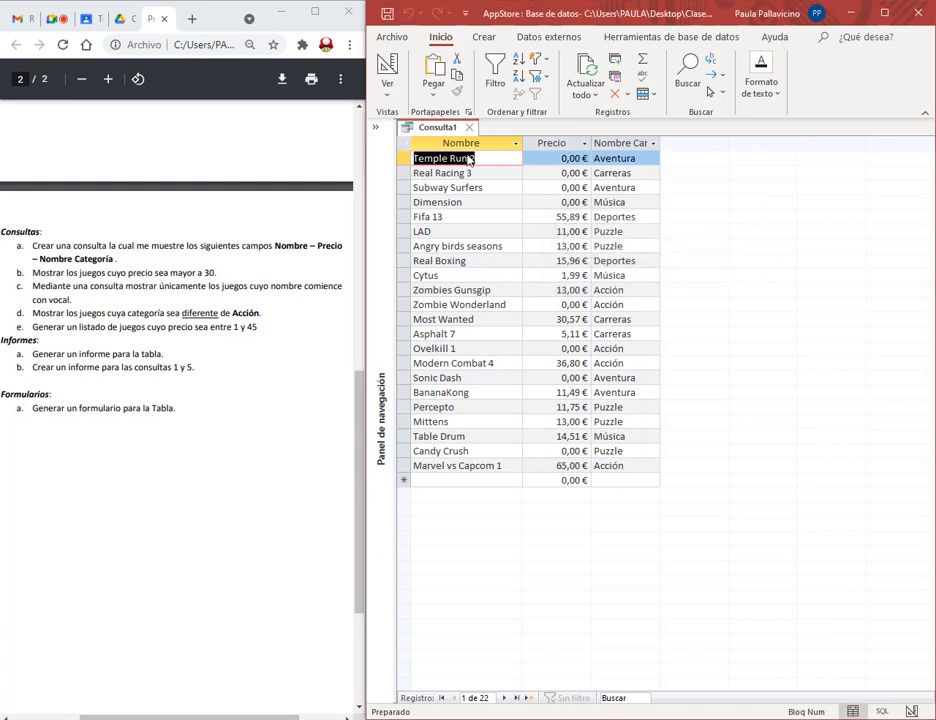
click(469, 127)
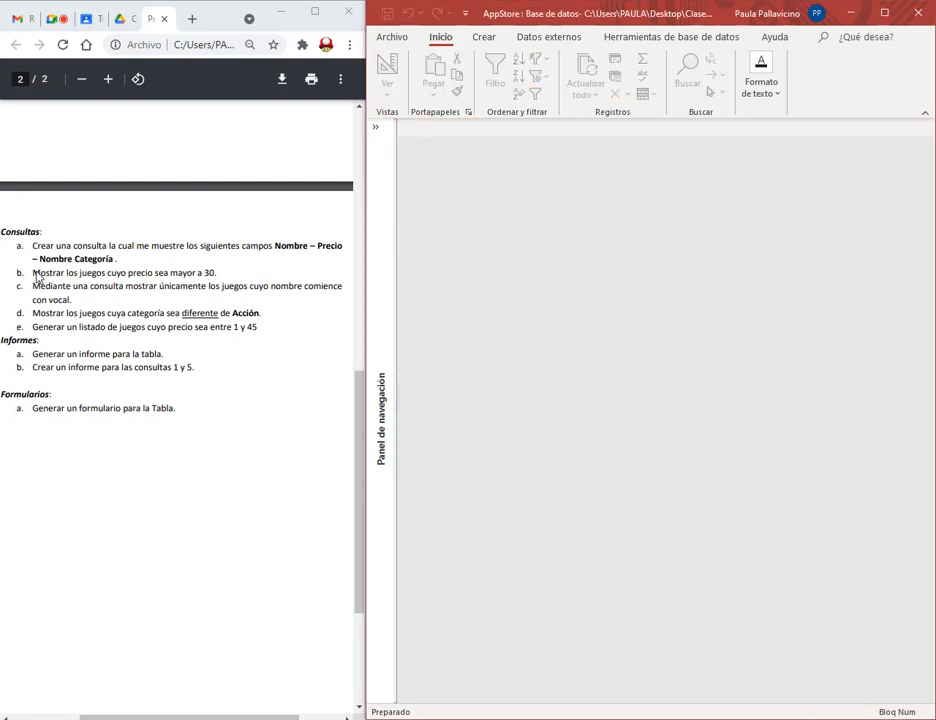
Step: Read the PDF's task on games priced above 30 and create a second design-view query based on the Juegos table
drag(37, 277, 249, 272)
click(249, 285)
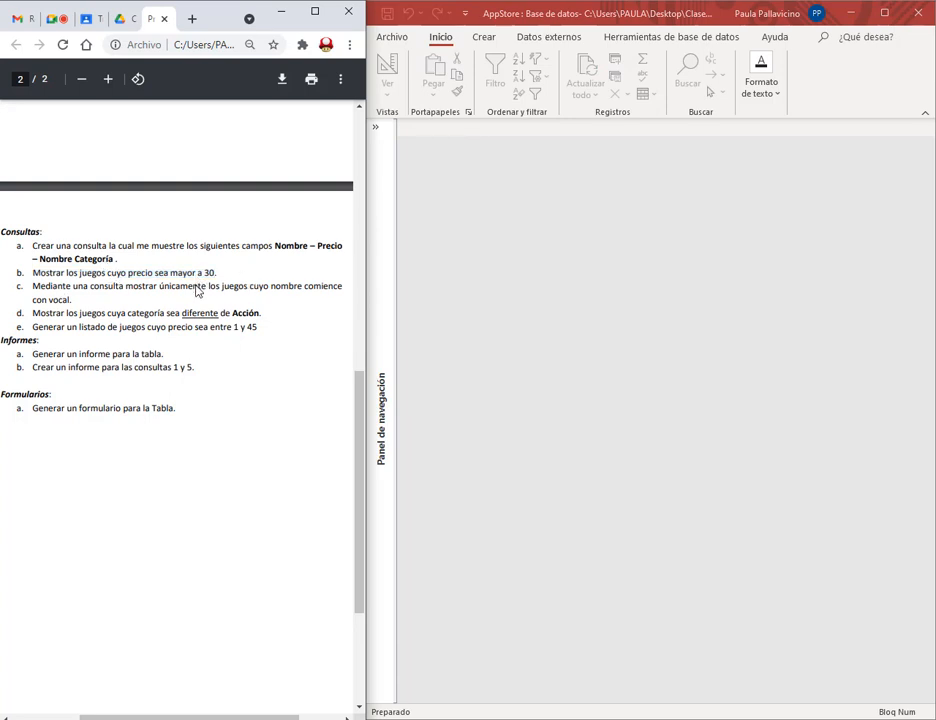
click(486, 40)
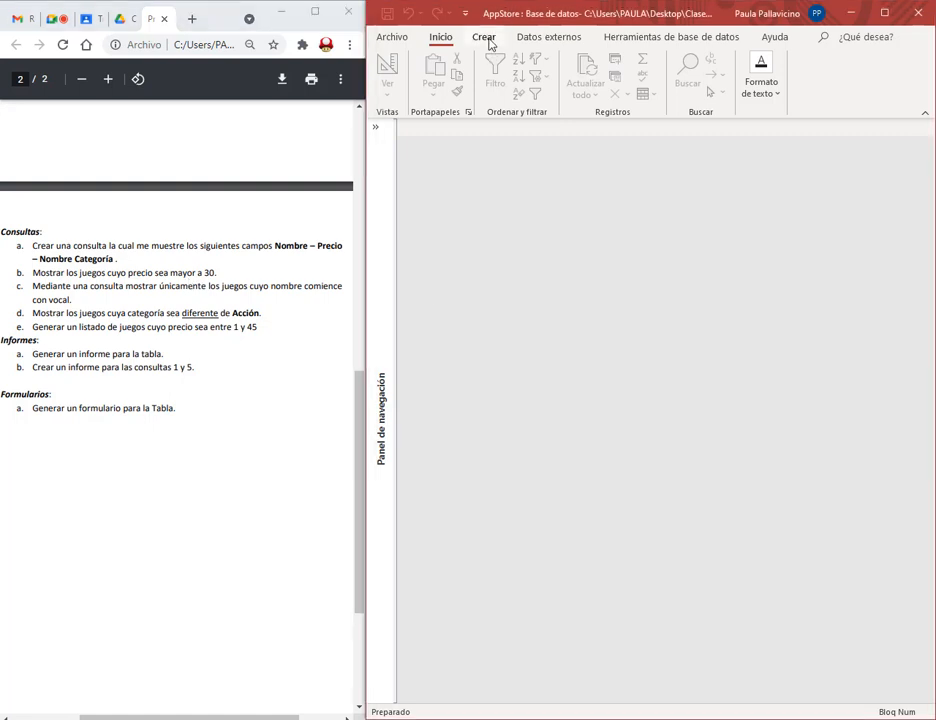
click(645, 80)
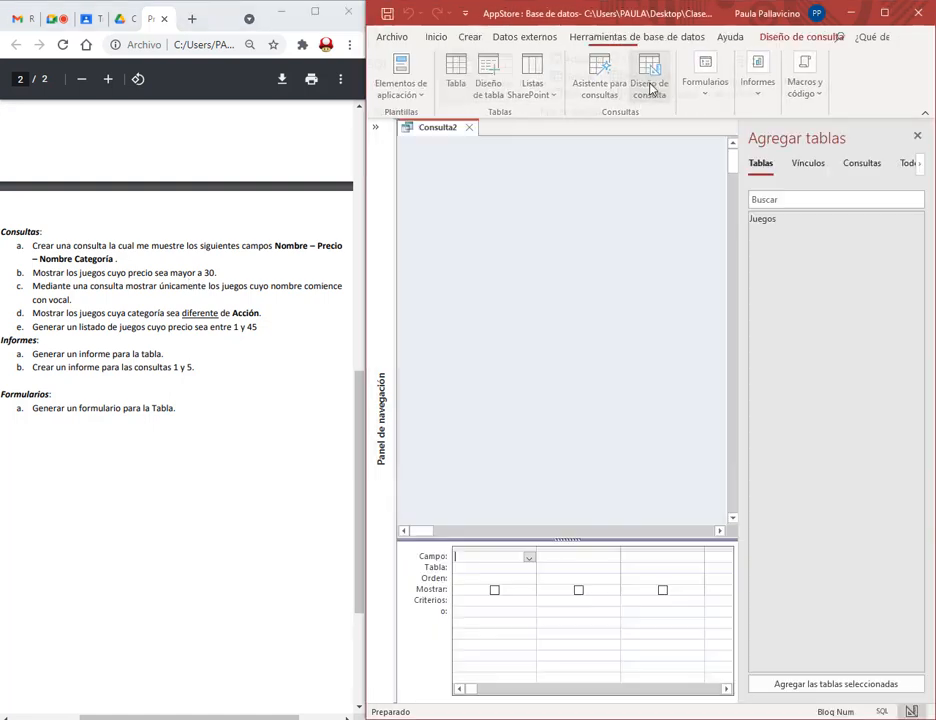
click(785, 220)
click(892, 685)
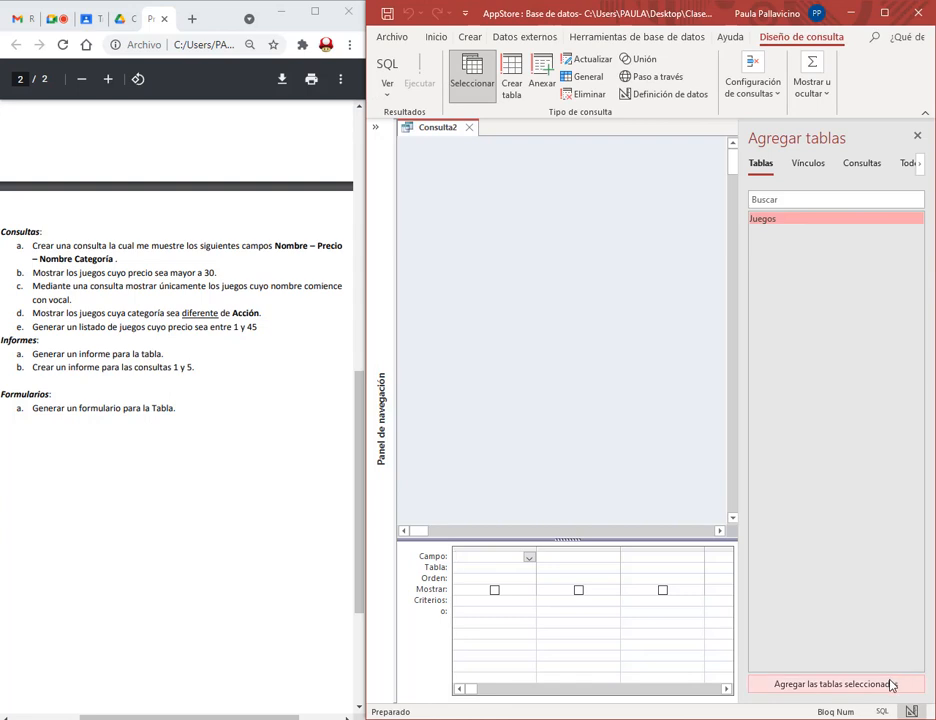
click(919, 137)
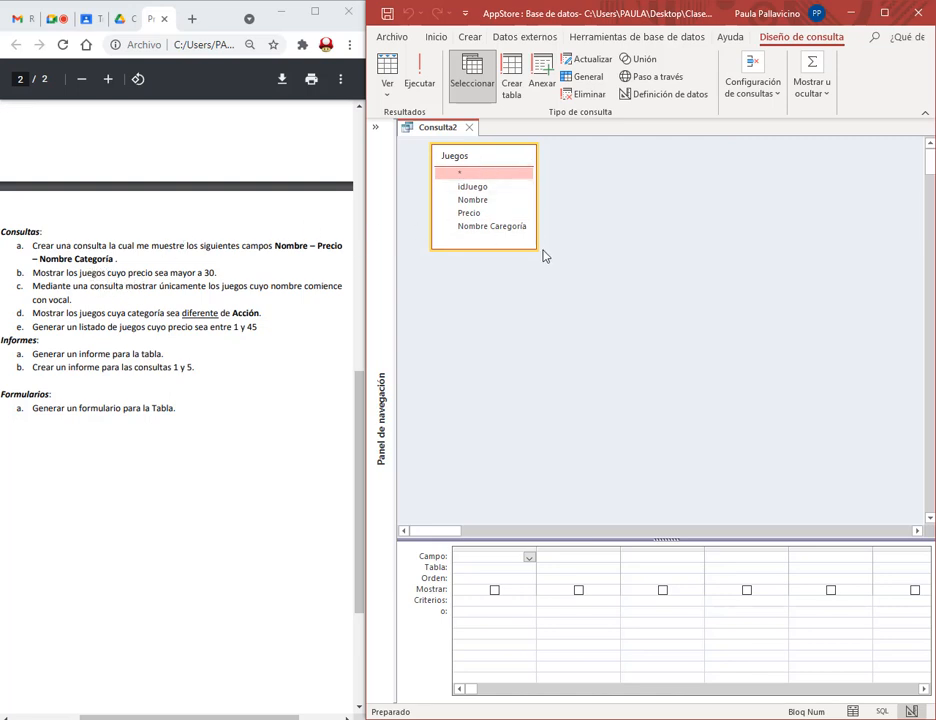
Step: Include the Precio field in the second query and run it
click(470, 214)
double_click(470, 214)
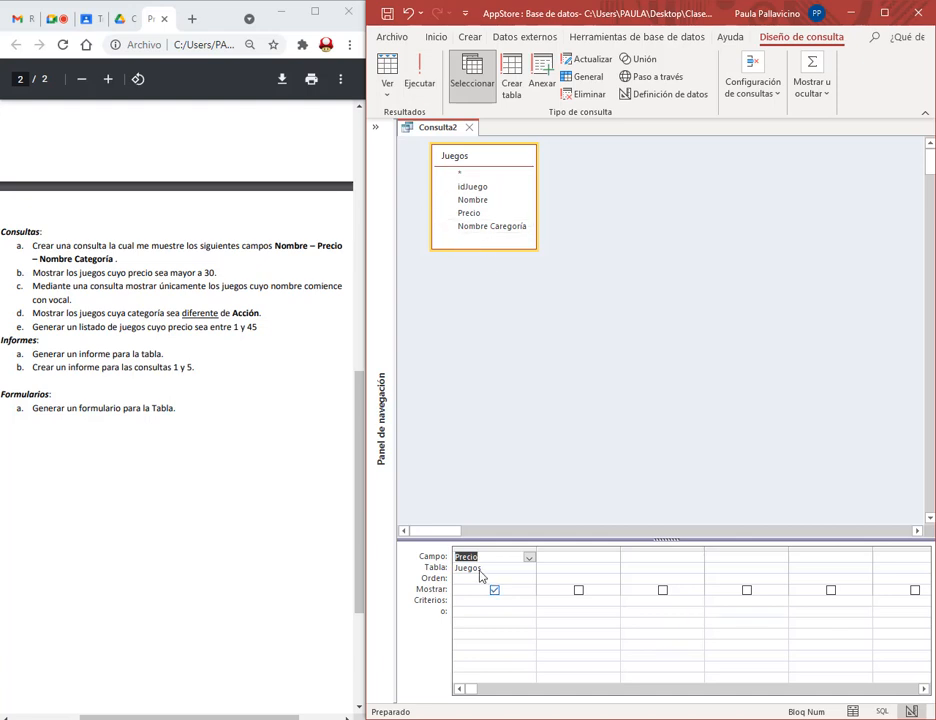
click(422, 86)
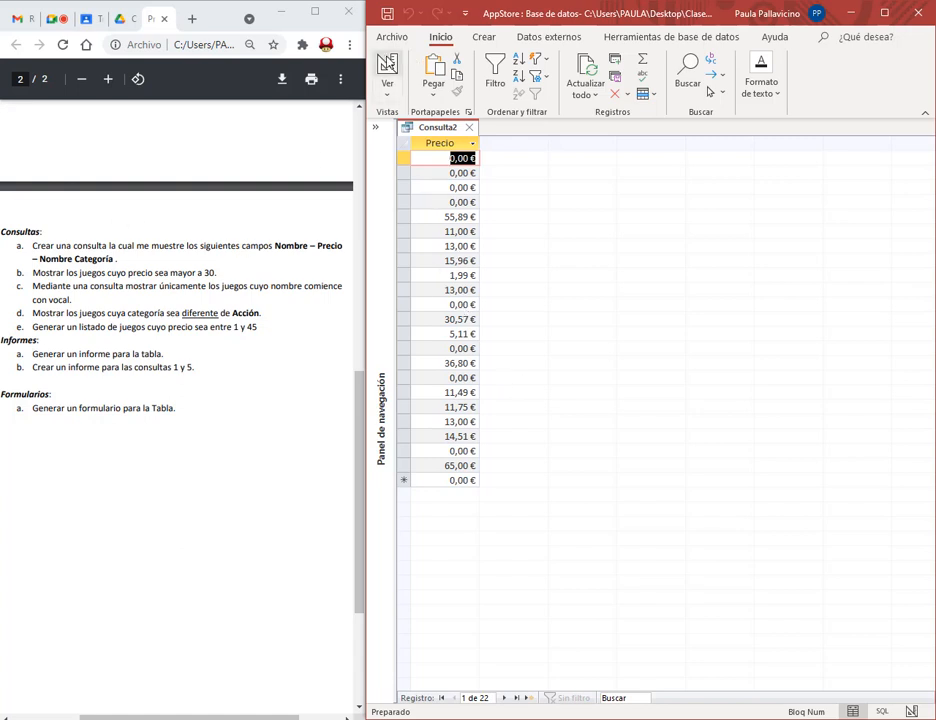
Step: Add the Nombre field before Precio in the second query, run it and return to its design
click(387, 68)
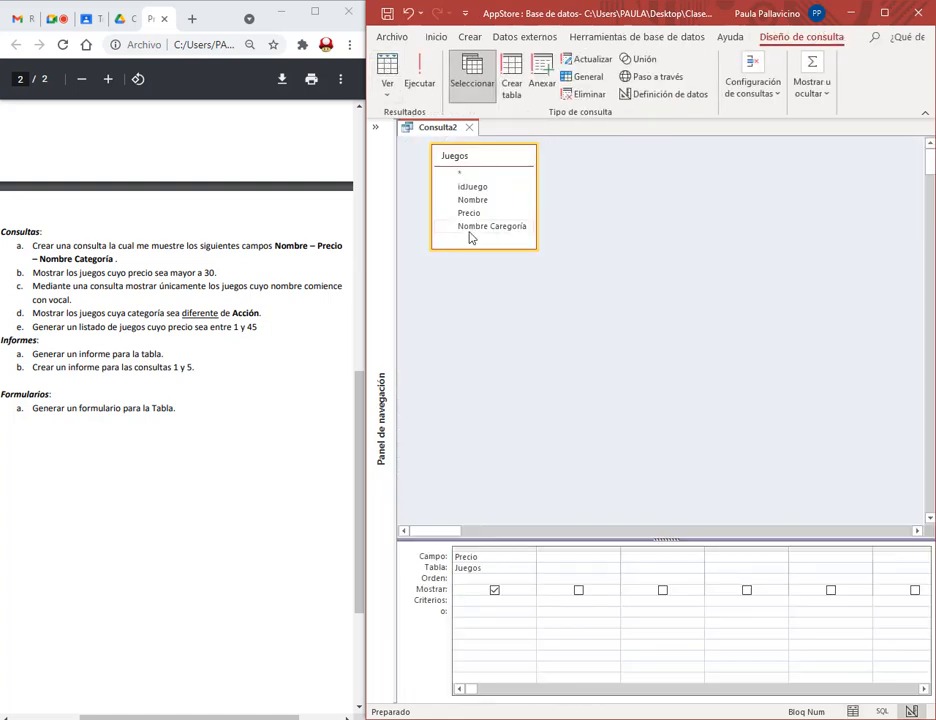
drag(481, 205, 489, 556)
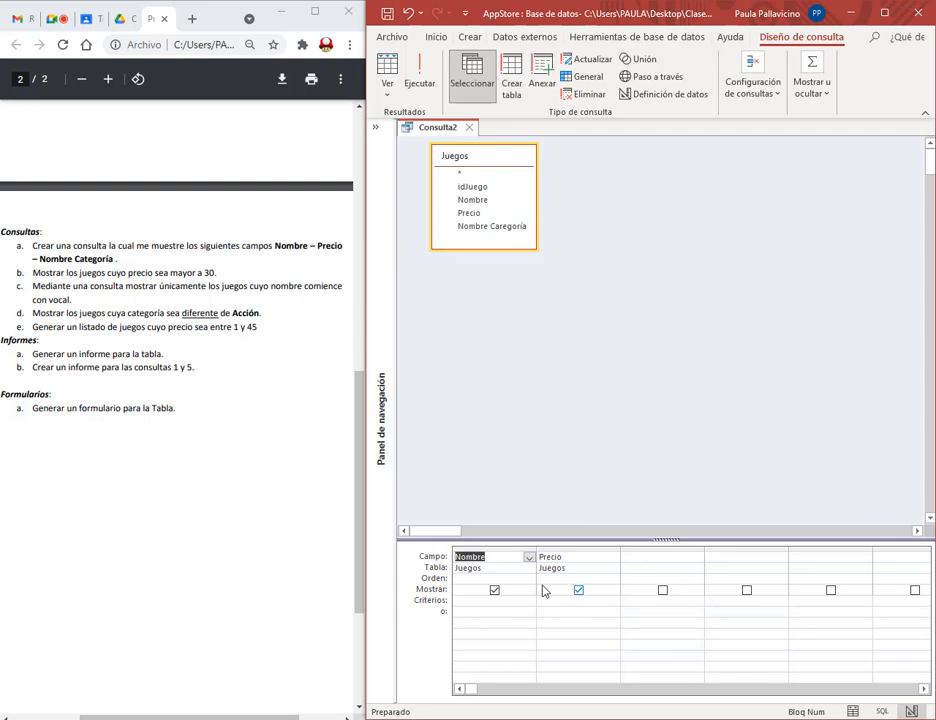
click(501, 559)
click(424, 65)
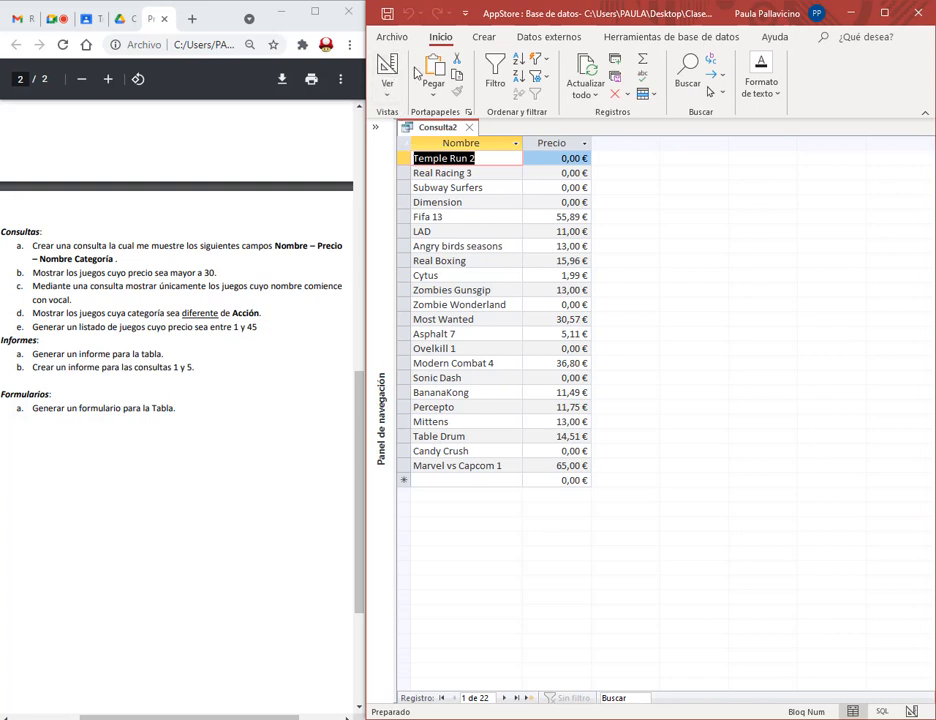
click(387, 68)
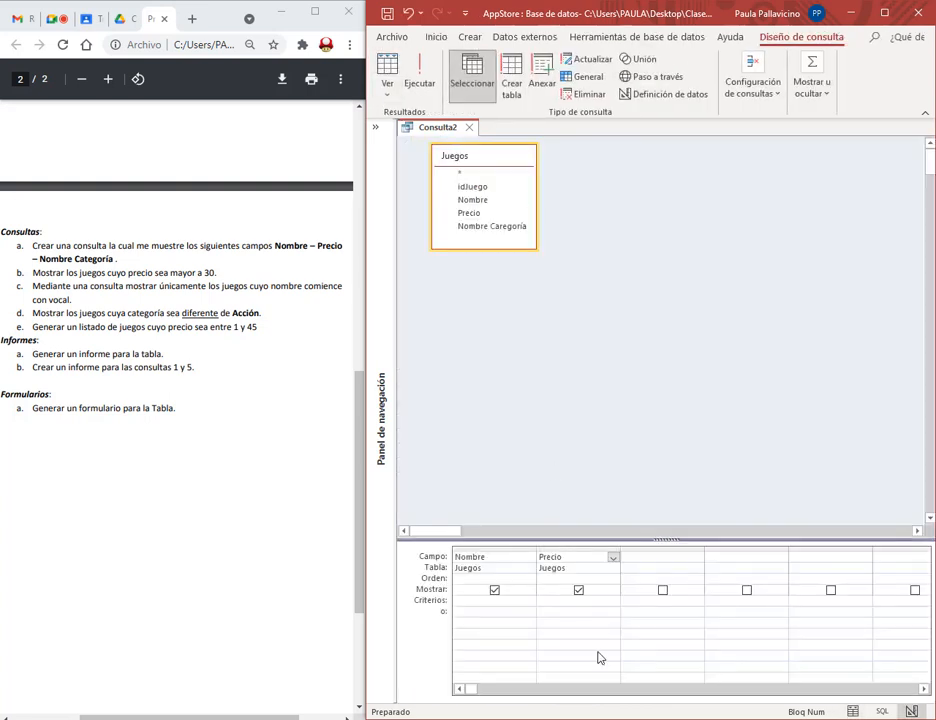
Step: Switch to Google Classroom in the browser, download Access-Consultas.pdf with the query criteria and open the downloaded copy
drag(171, 274, 215, 283)
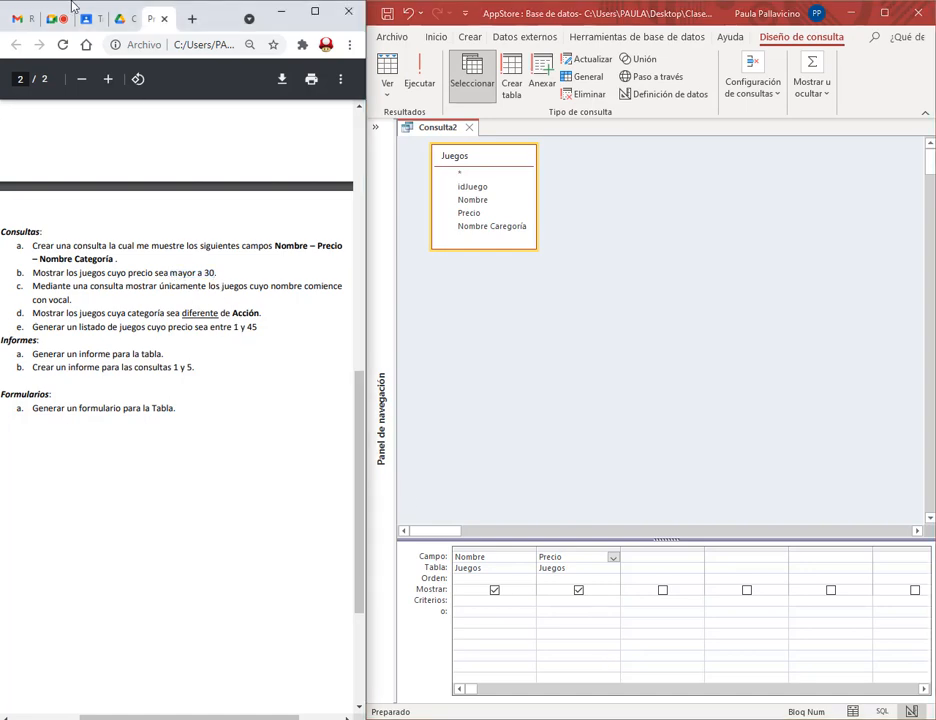
click(122, 22)
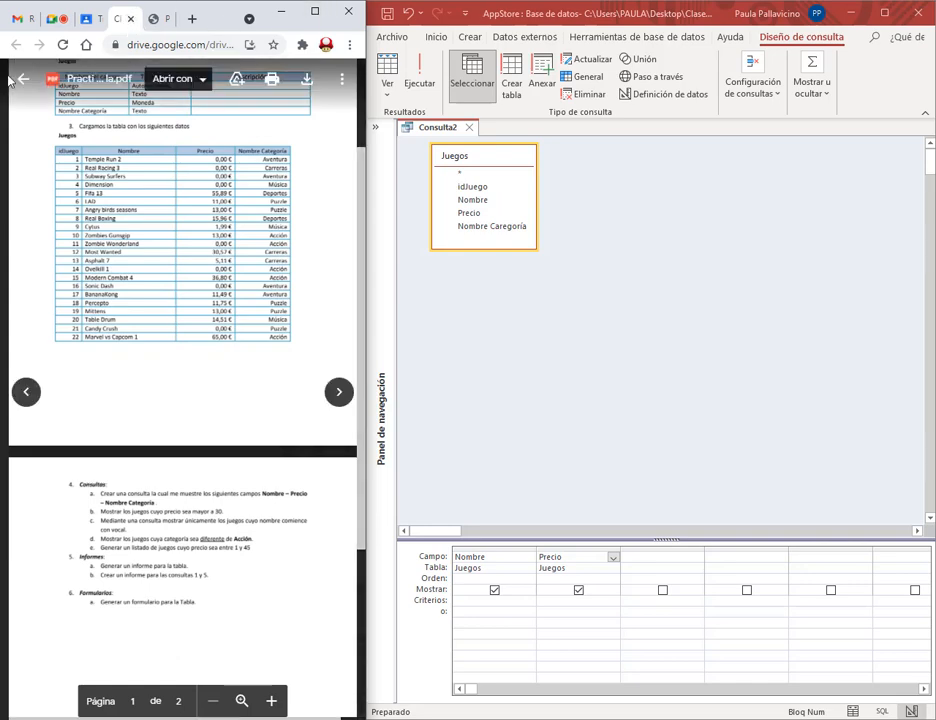
click(20, 78)
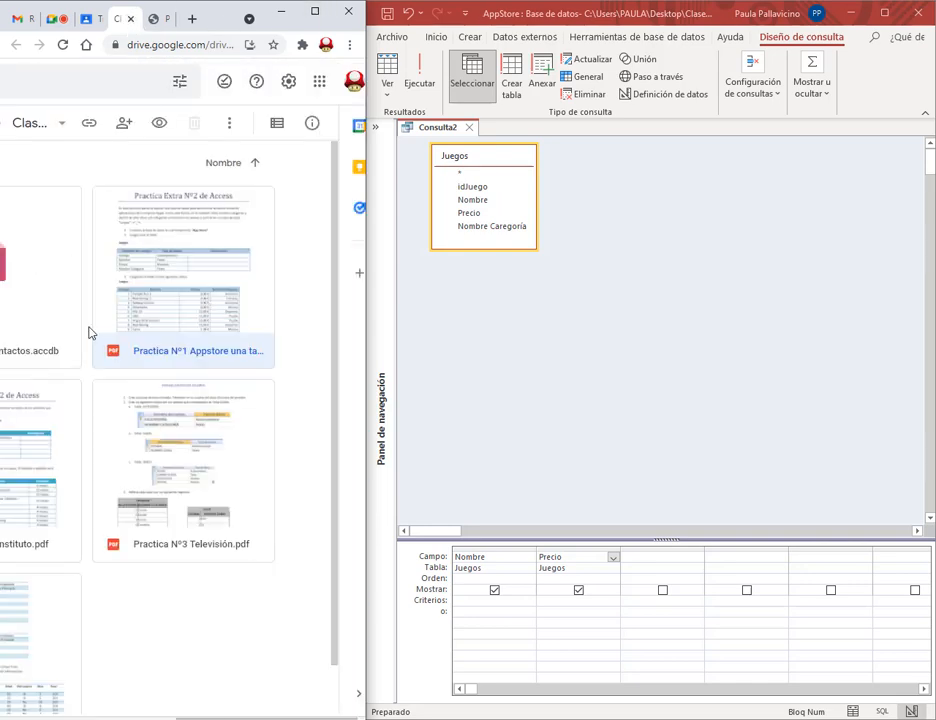
click(90, 22)
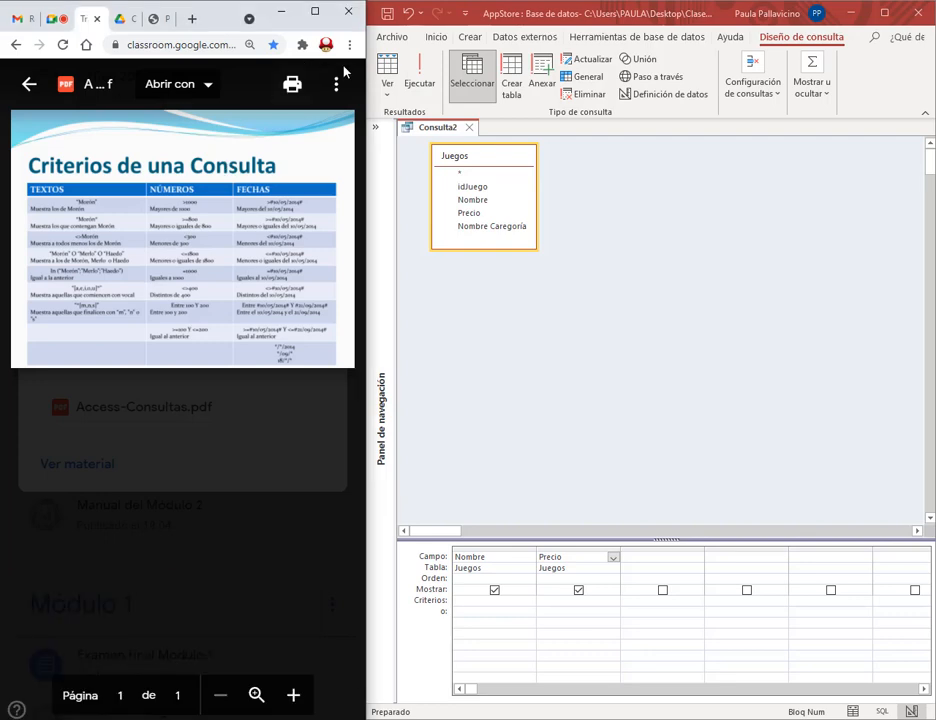
click(337, 83)
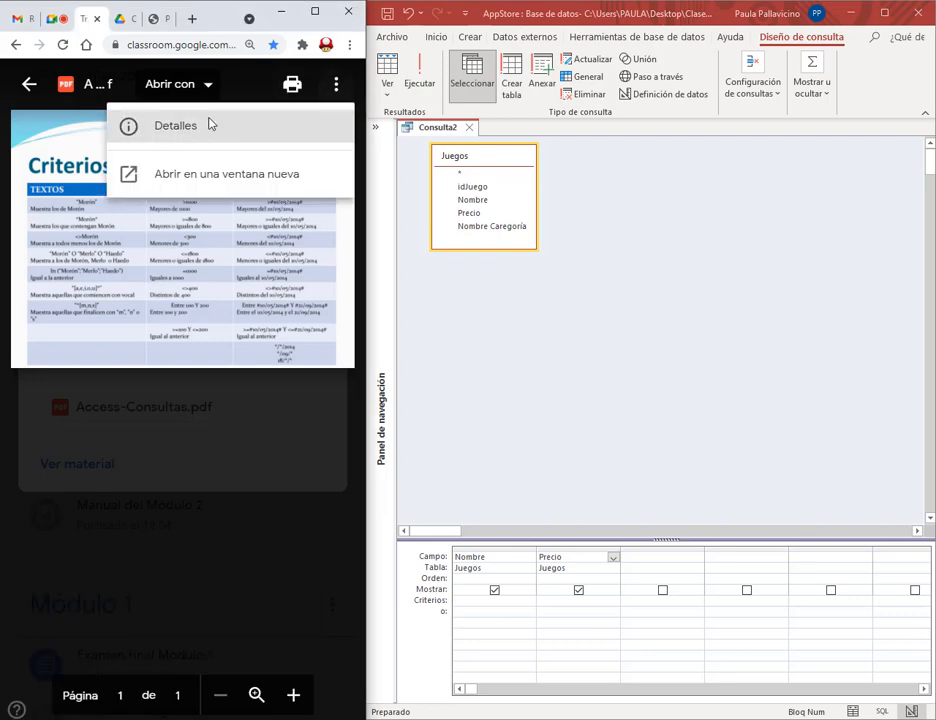
click(216, 180)
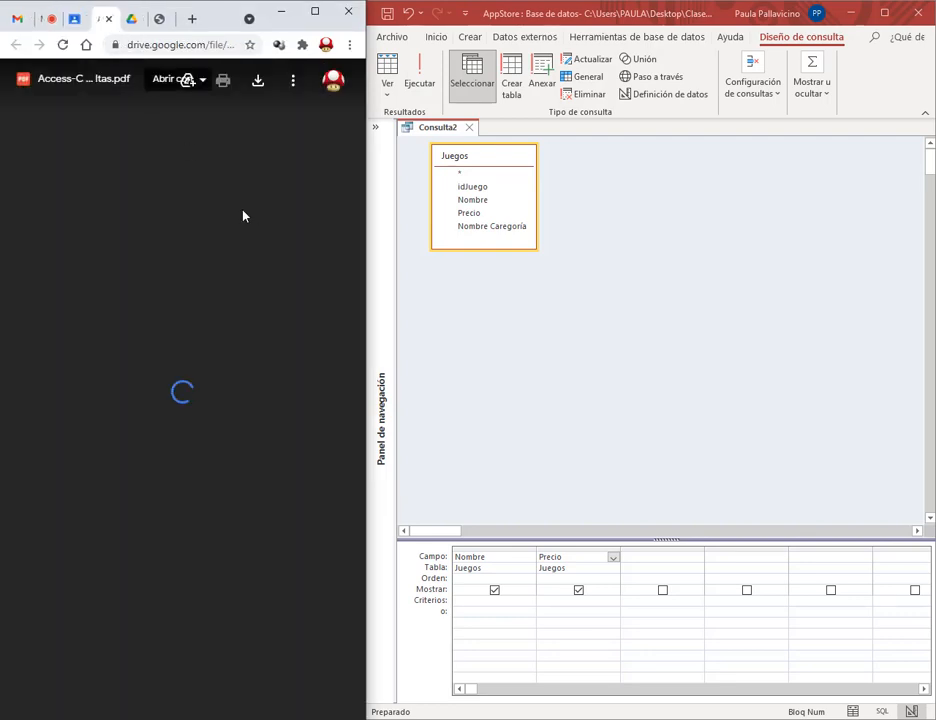
click(258, 80)
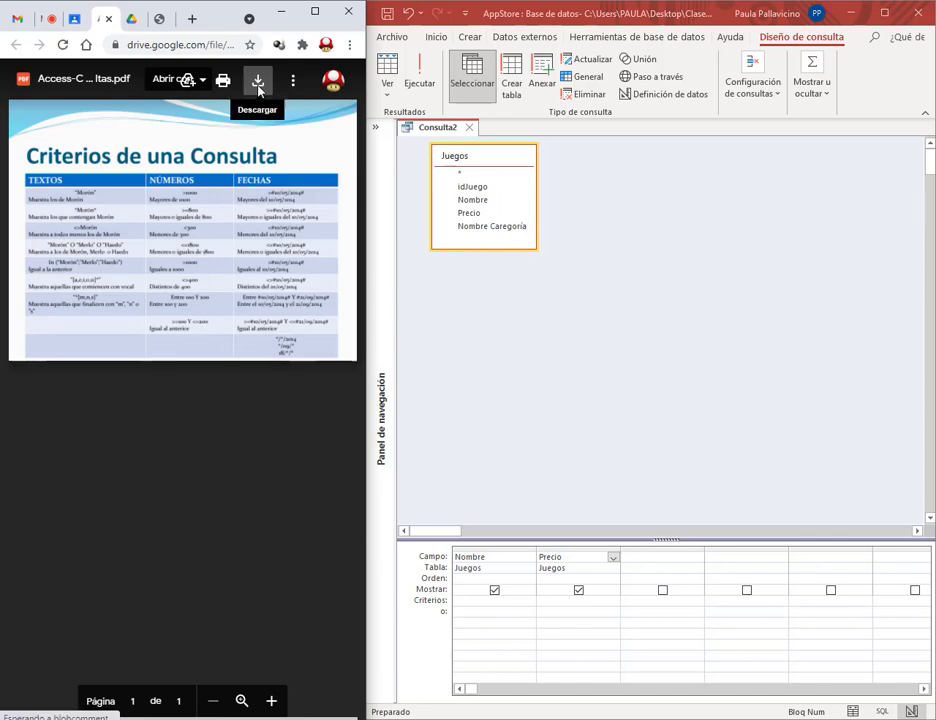
click(90, 24)
click(60, 702)
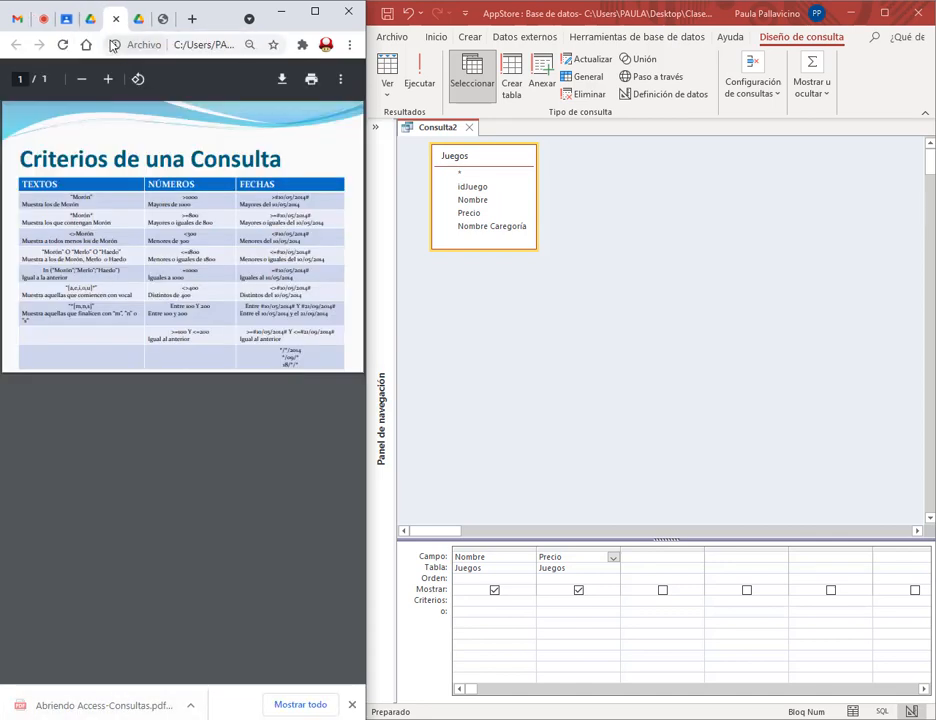
Step: Keep the criteria PDF open alongside the exercise PDF and examine its enlarged column of number criteria
click(91, 22)
click(116, 20)
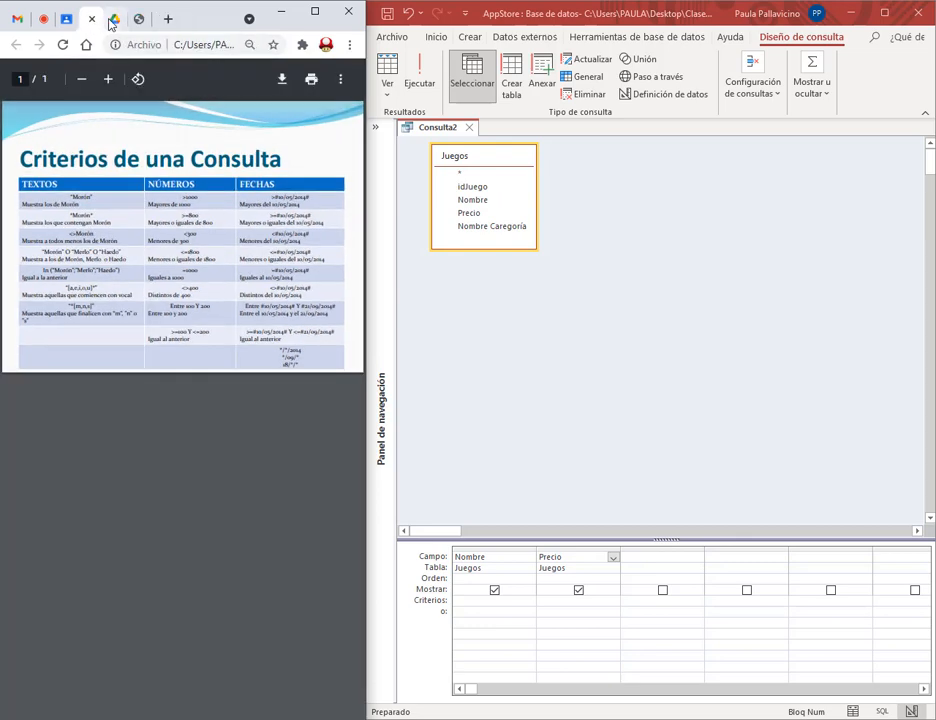
click(116, 20)
click(116, 20)
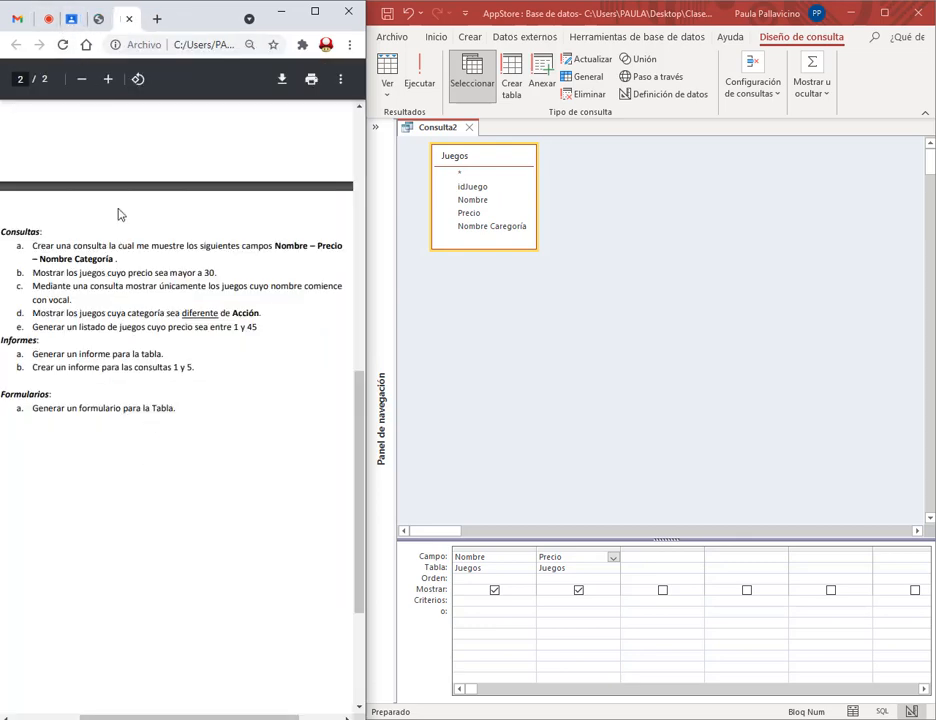
click(119, 22)
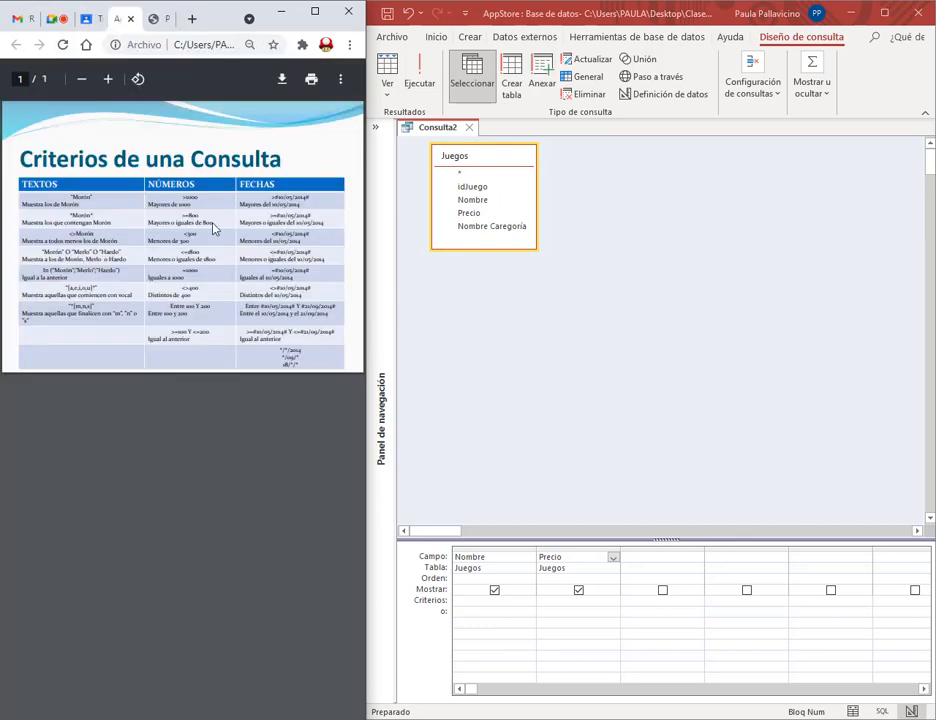
click(108, 79)
click(108, 79)
click(108, 79)
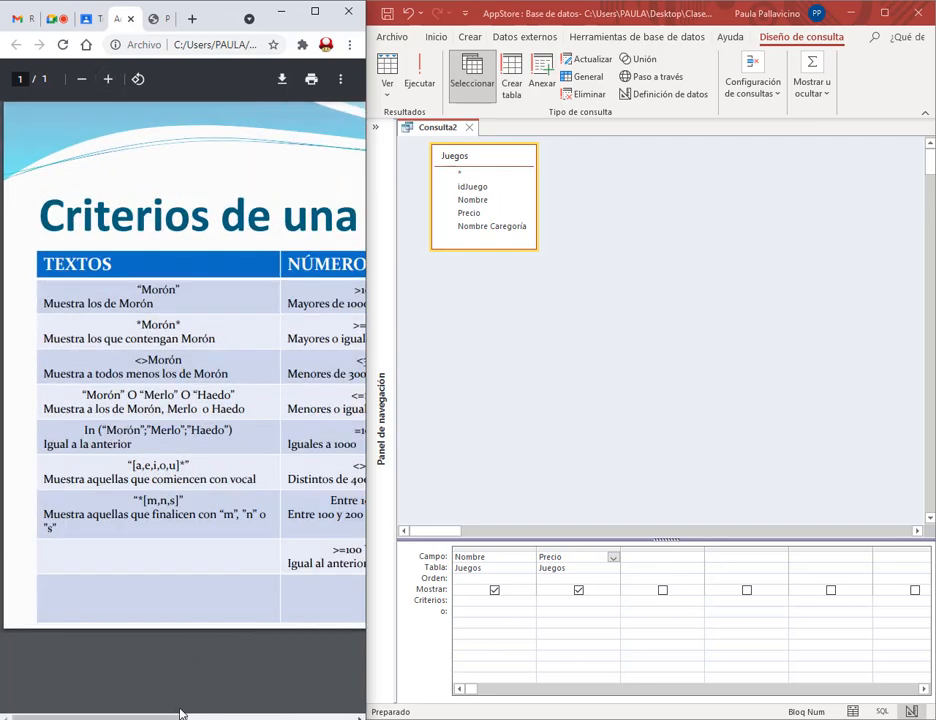
drag(182, 717, 270, 717)
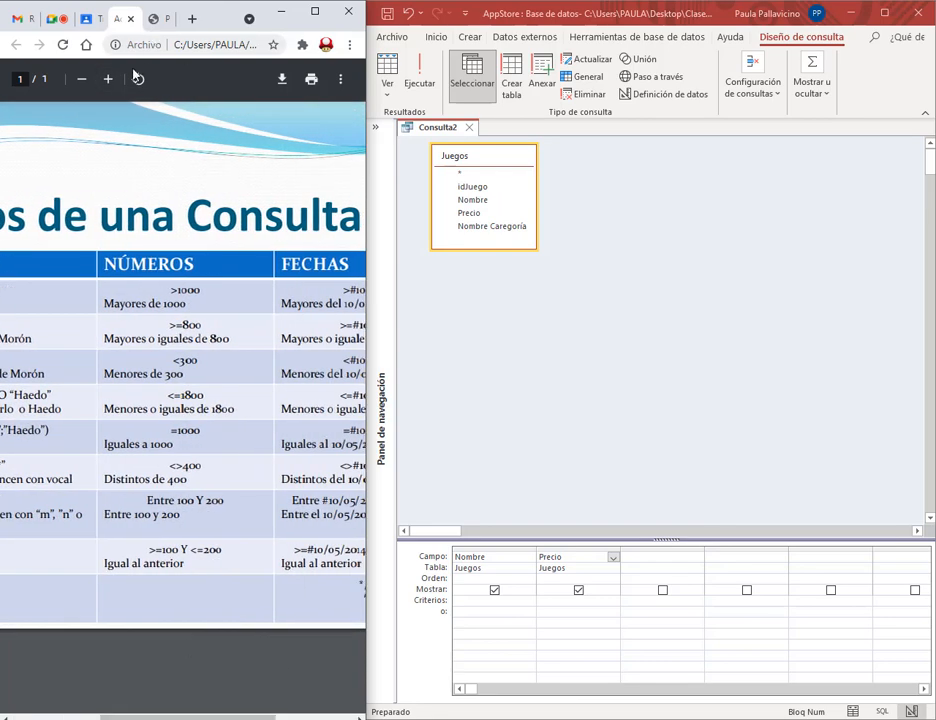
click(108, 79)
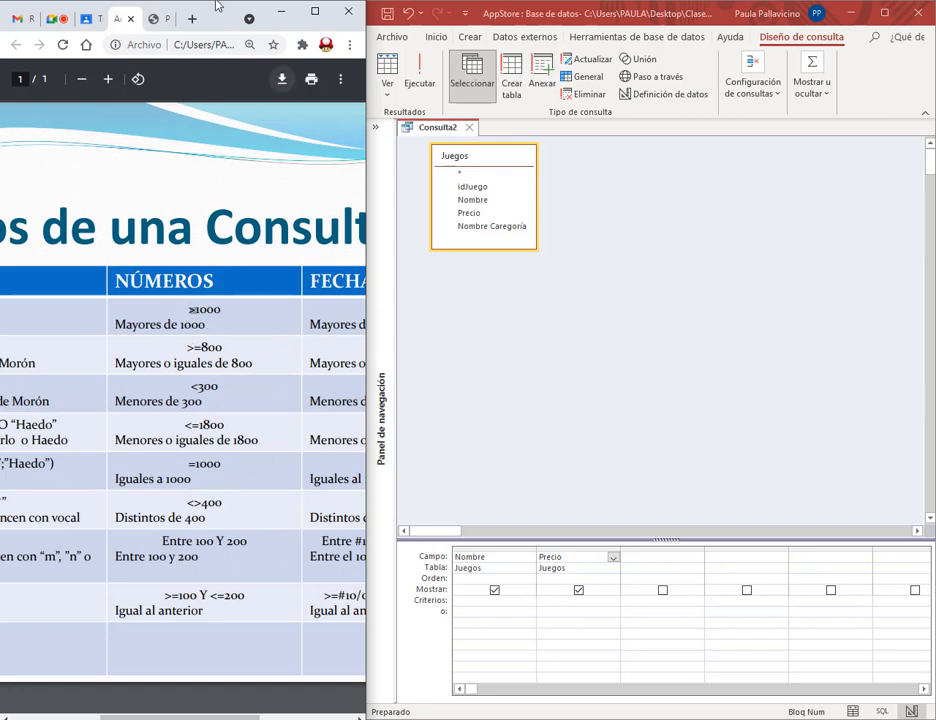
Step: Compare the exercise's task on prices above 30 with the greater-than example in the criteria PDF
click(155, 19)
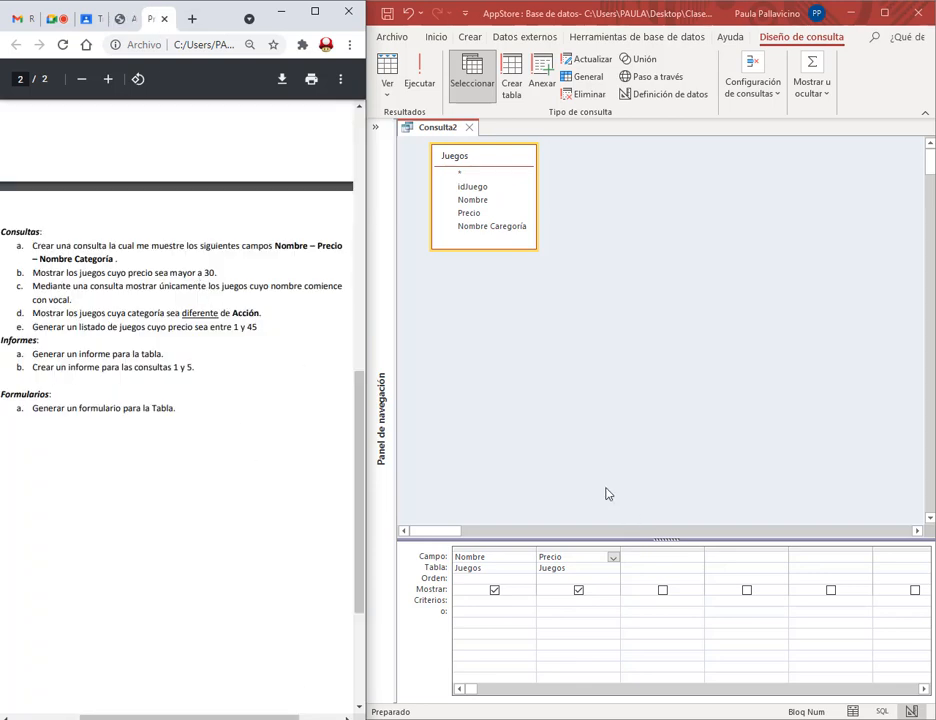
drag(539, 533, 628, 652)
mouse_move(408, 598)
mouse_down()
mouse_move(491, 623)
mouse_move(639, 620)
mouse_move(630, 612)
mouse_up()
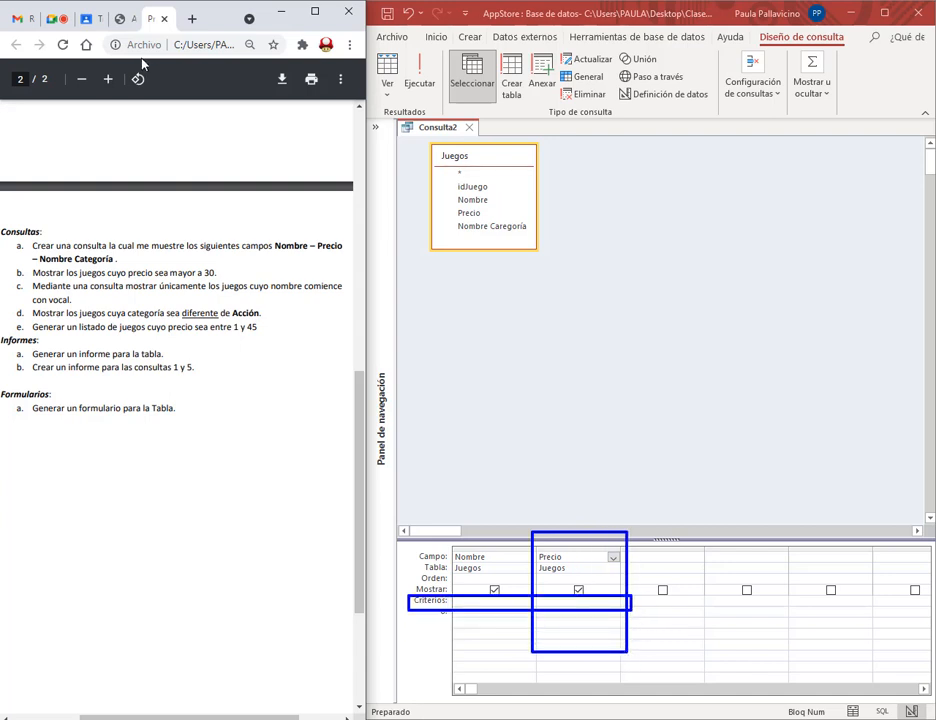
key(Escape)
click(116, 15)
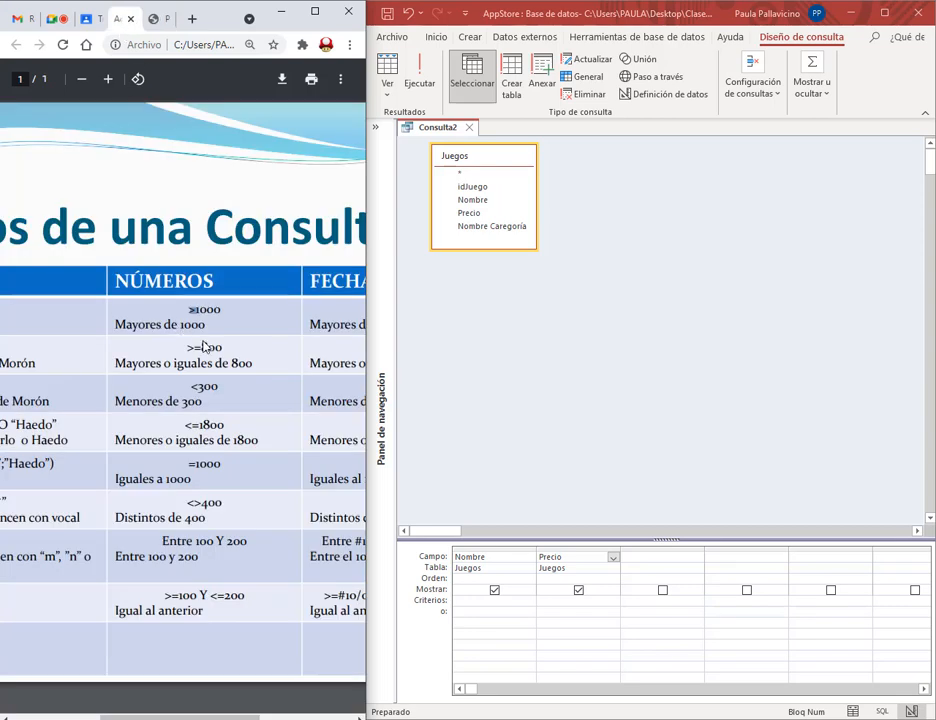
click(151, 18)
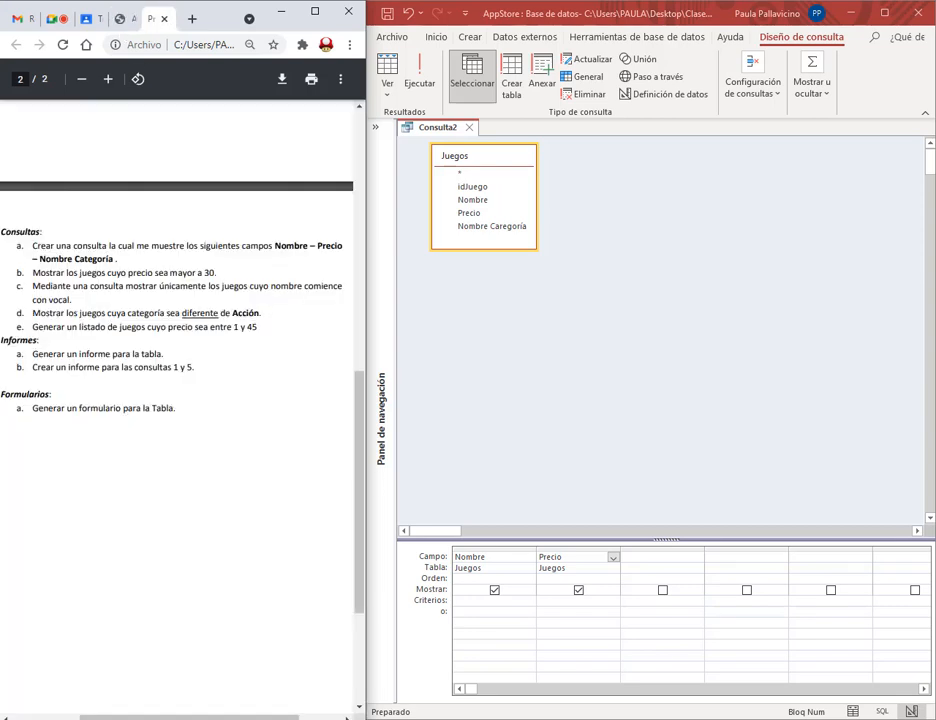
Step: Try the criterion >30 on the Nombre field, run the query, and clear the criterion back in the design
click(509, 603)
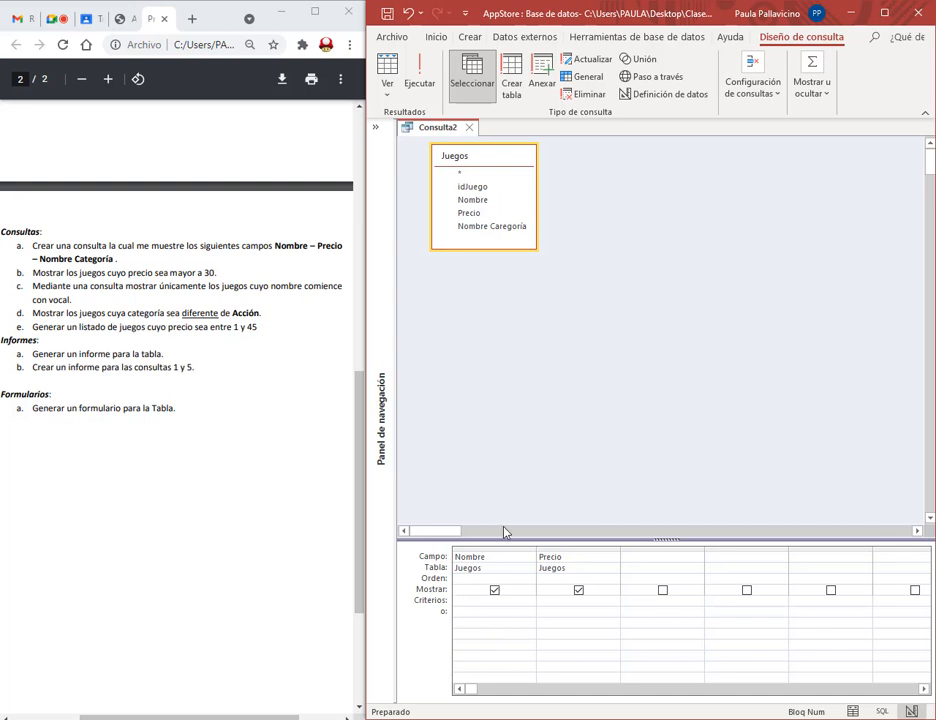
text(>30)
click(420, 72)
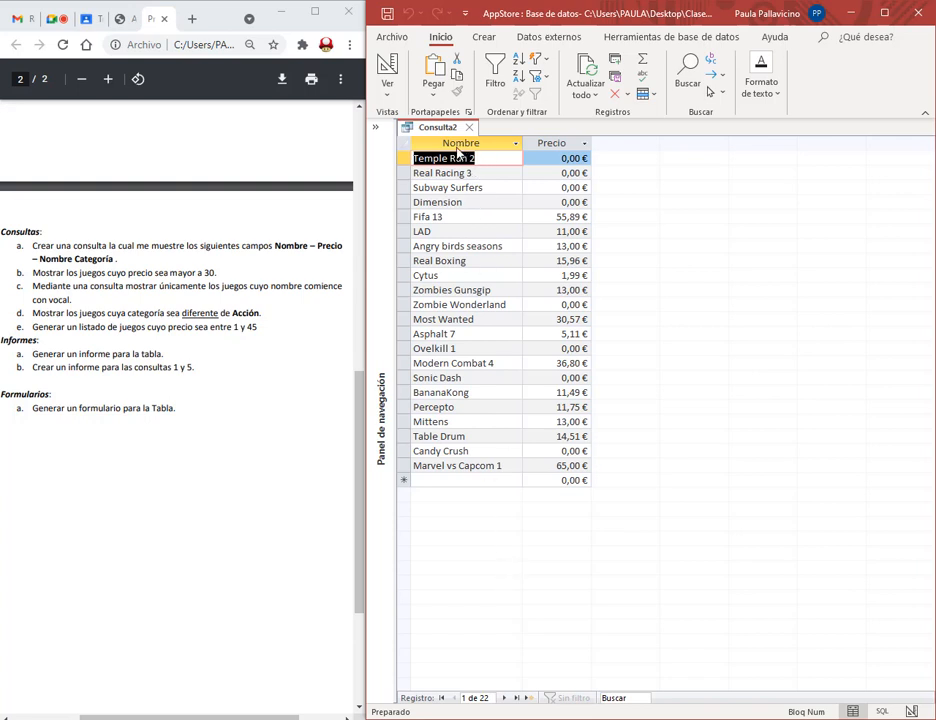
click(387, 78)
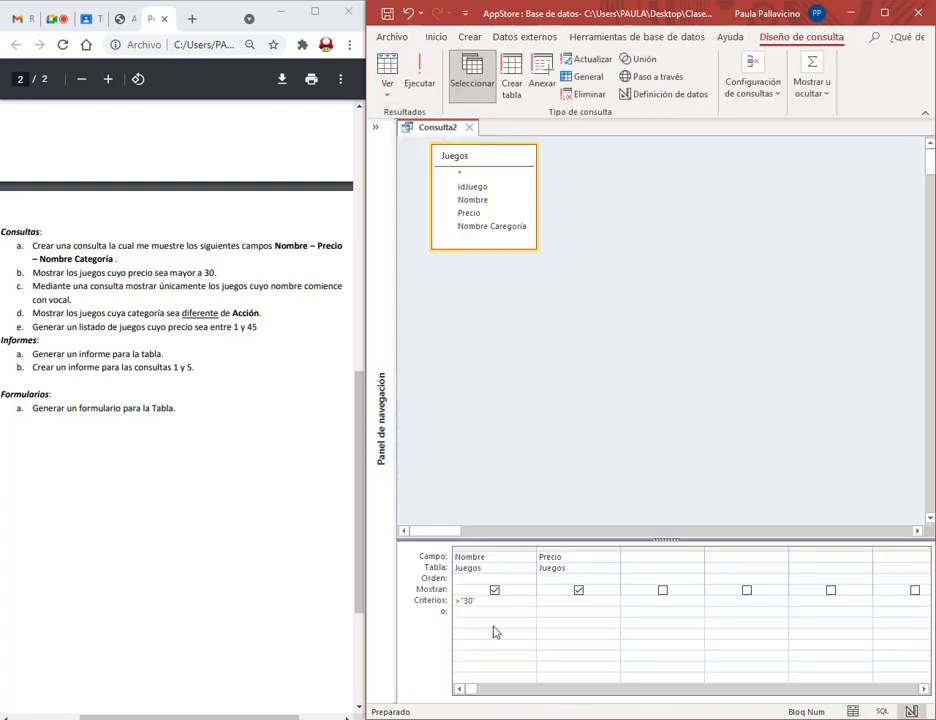
drag(445, 612, 437, 597)
key(Delete)
Step: Try the text criterion "Aventura" on the Precio field by running the query
click(569, 602)
text(Aventura)
click(583, 618)
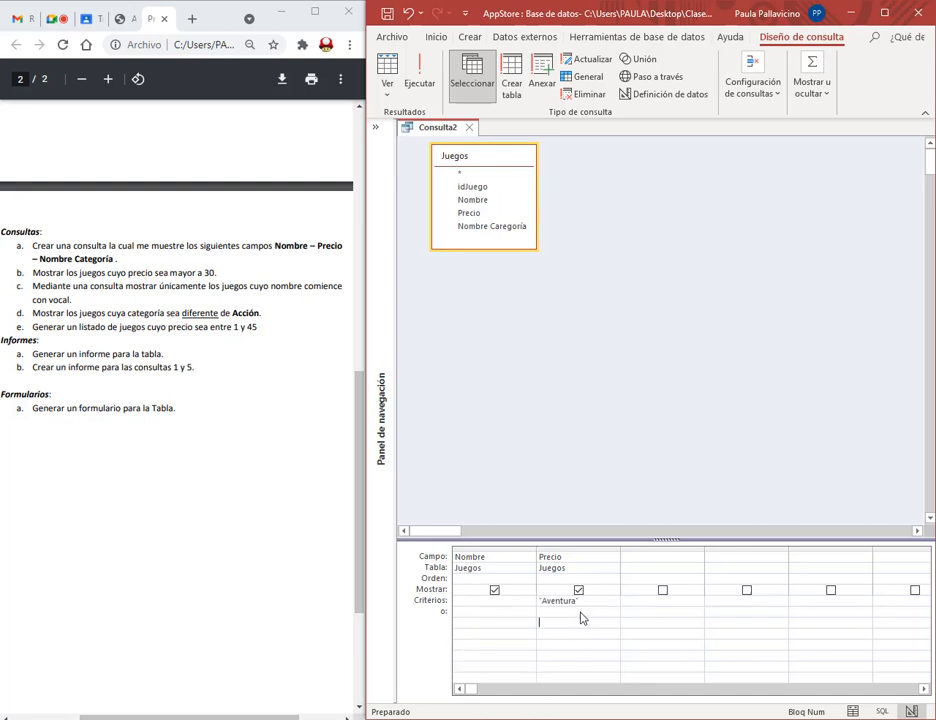
click(416, 75)
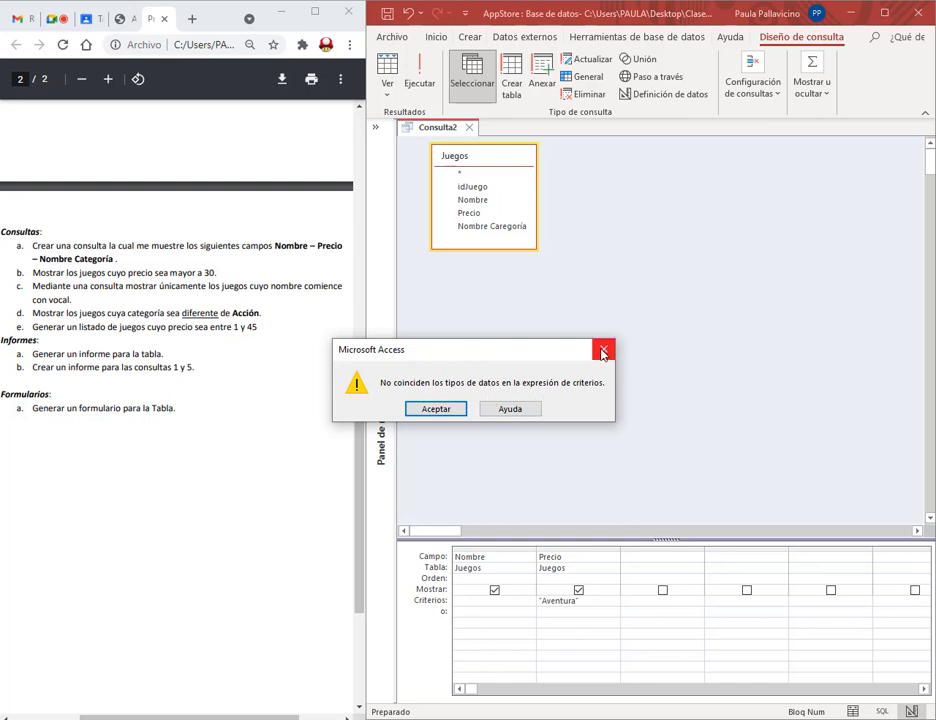
click(436, 408)
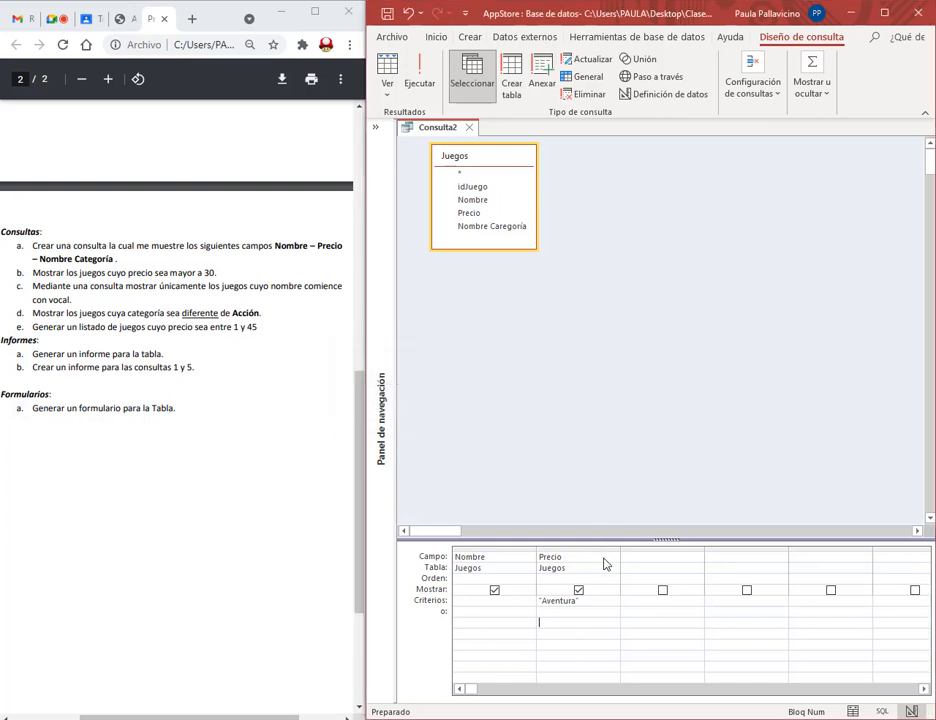
Step: Replace the criterion of the Precio field with >30 and run the query
click(532, 601)
text(>30)
click(425, 82)
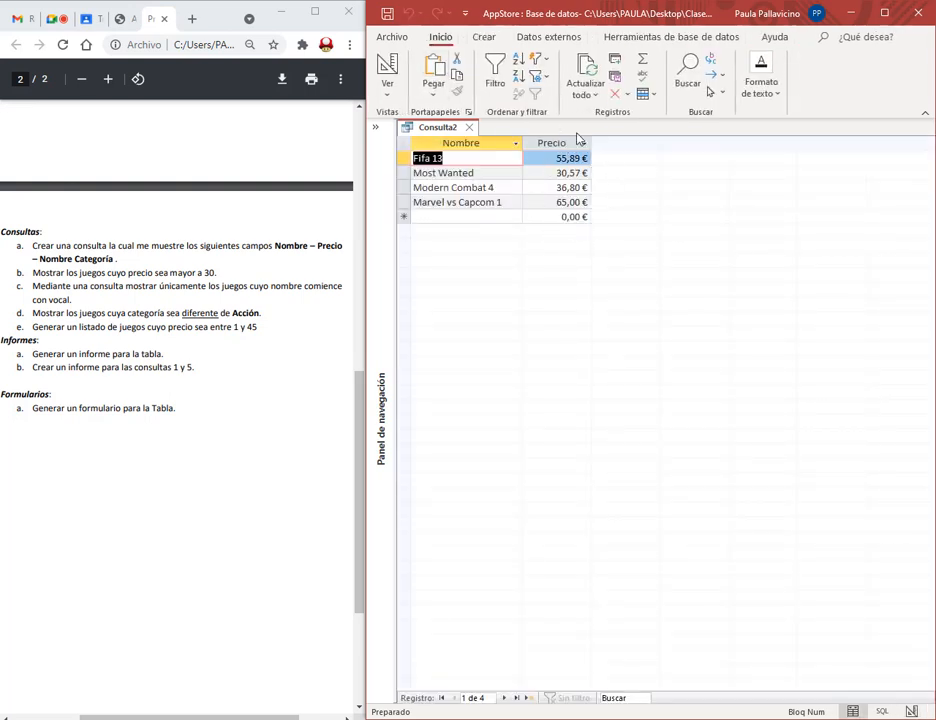
Step: Save the query under the name Consulta2 and close it
click(387, 18)
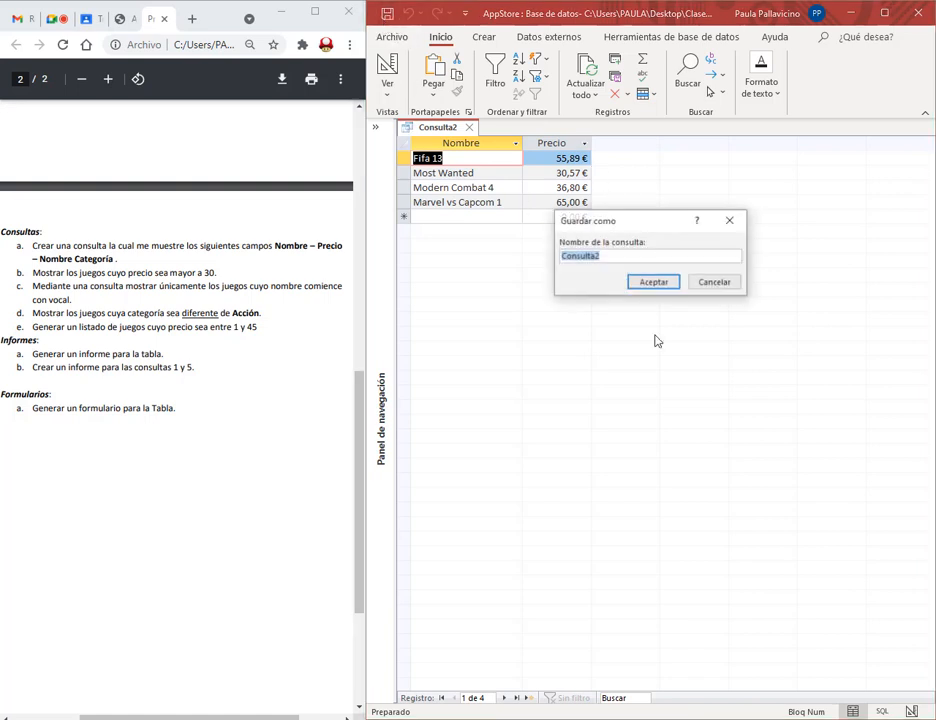
click(650, 281)
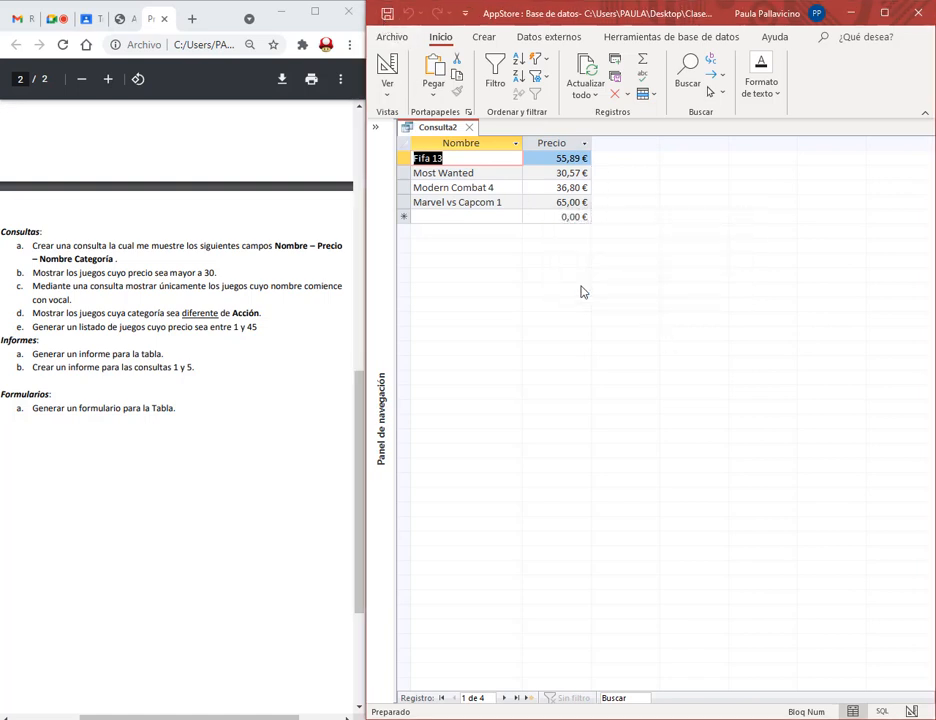
click(469, 127)
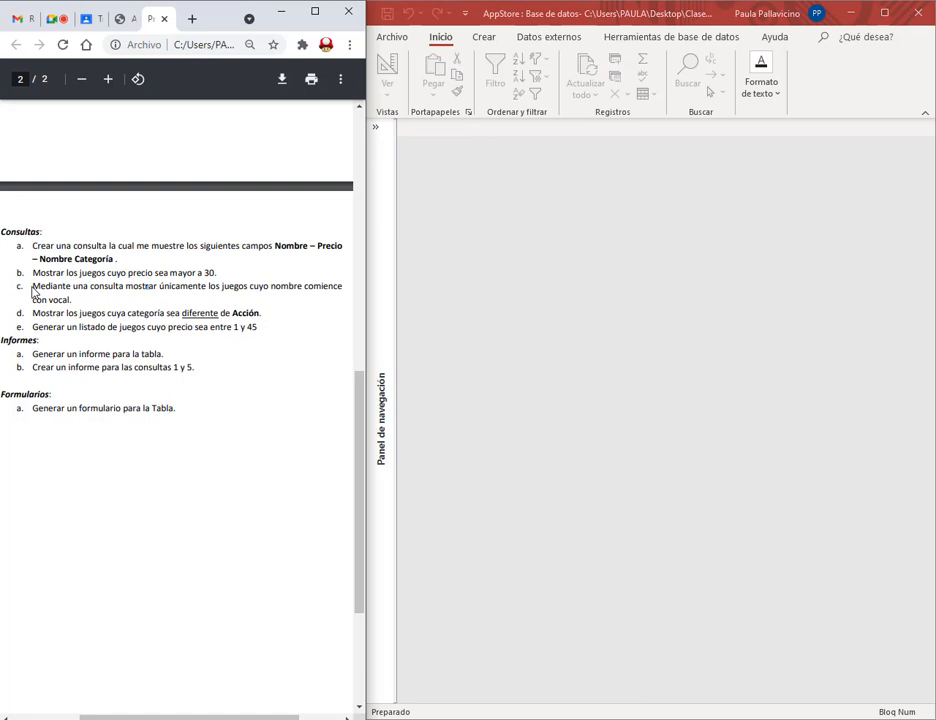
Step: Read exercise c in the practice PDF and start a new query design containing the Juegos table
drag(33, 290, 236, 305)
click(250, 303)
click(494, 44)
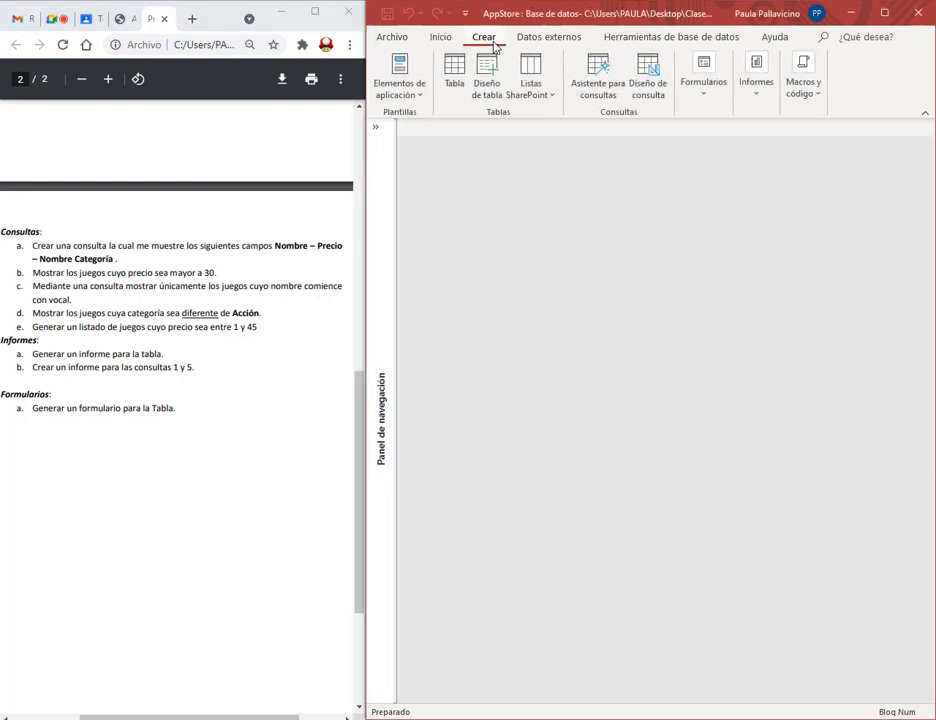
click(648, 75)
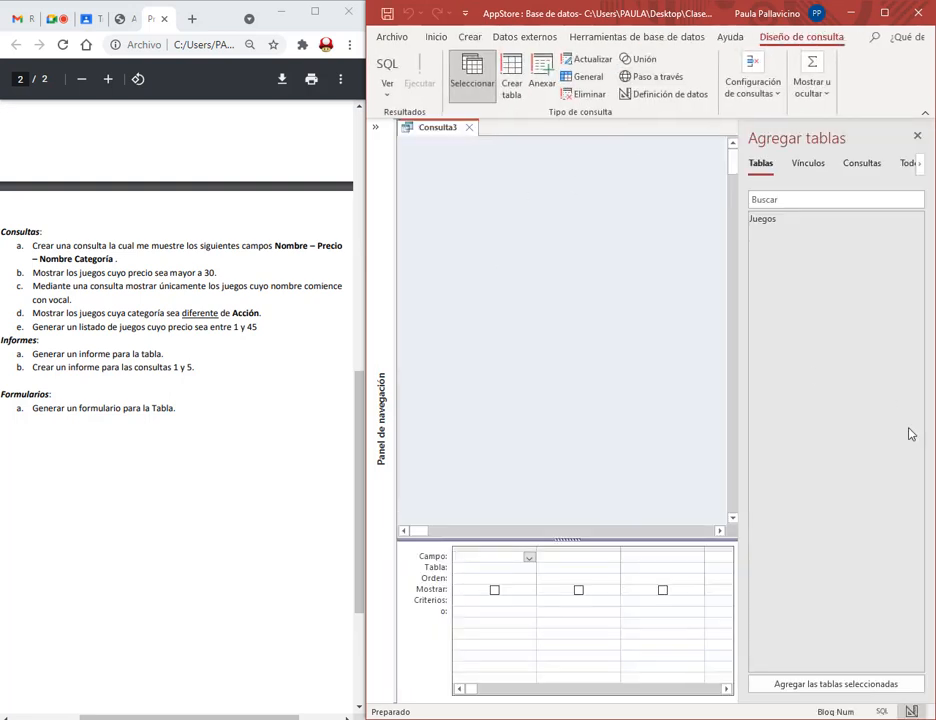
double_click(781, 222)
click(917, 136)
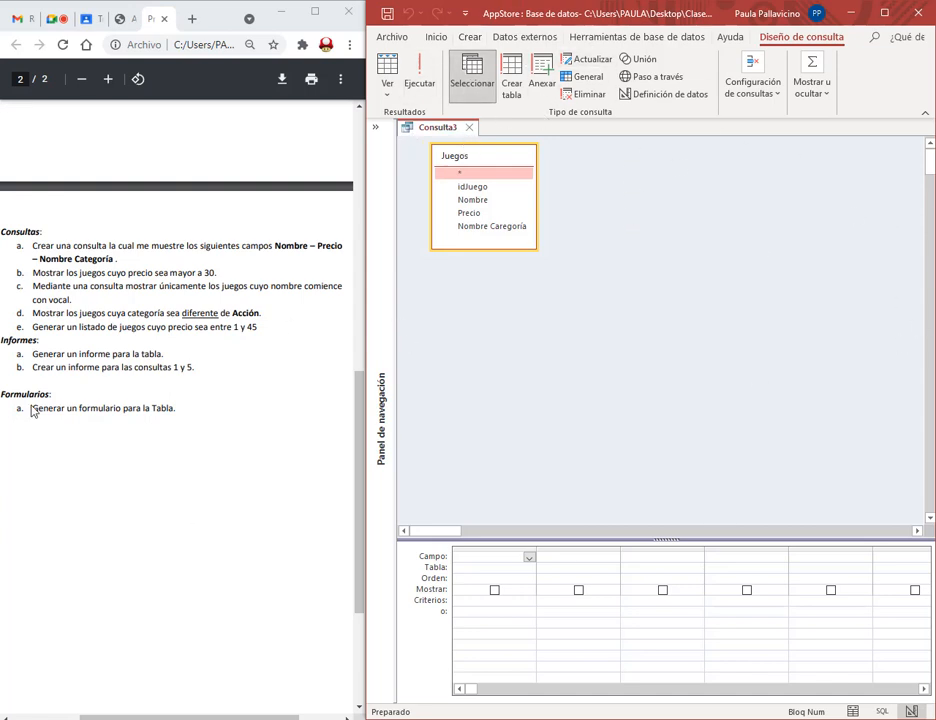
Step: Look in the text column of the query criteria PDF for the pattern that matches values starting with a vowel
click(128, 19)
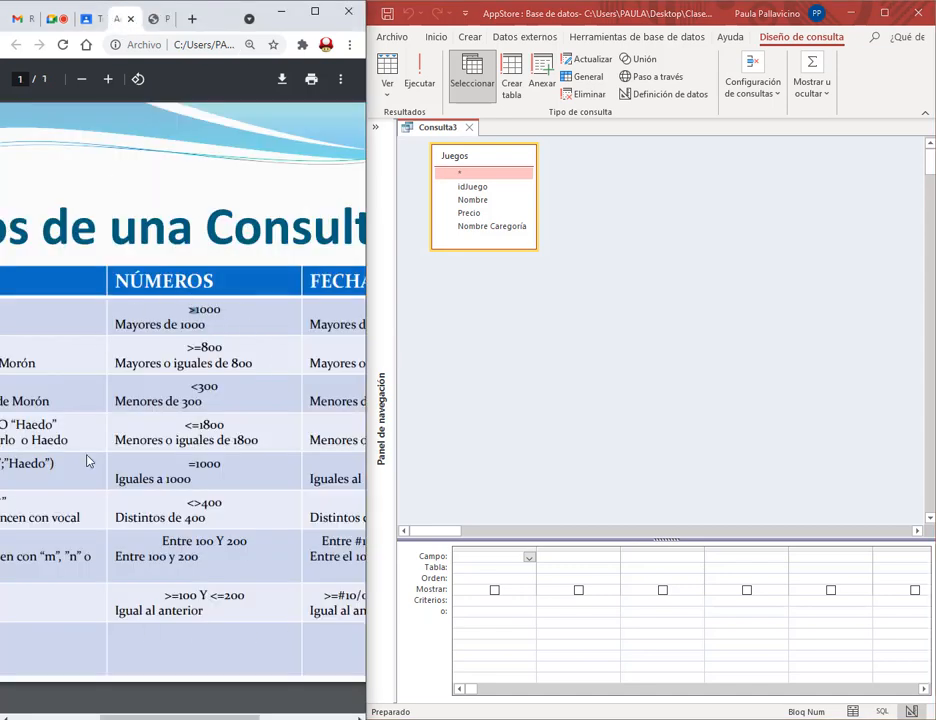
click(155, 17)
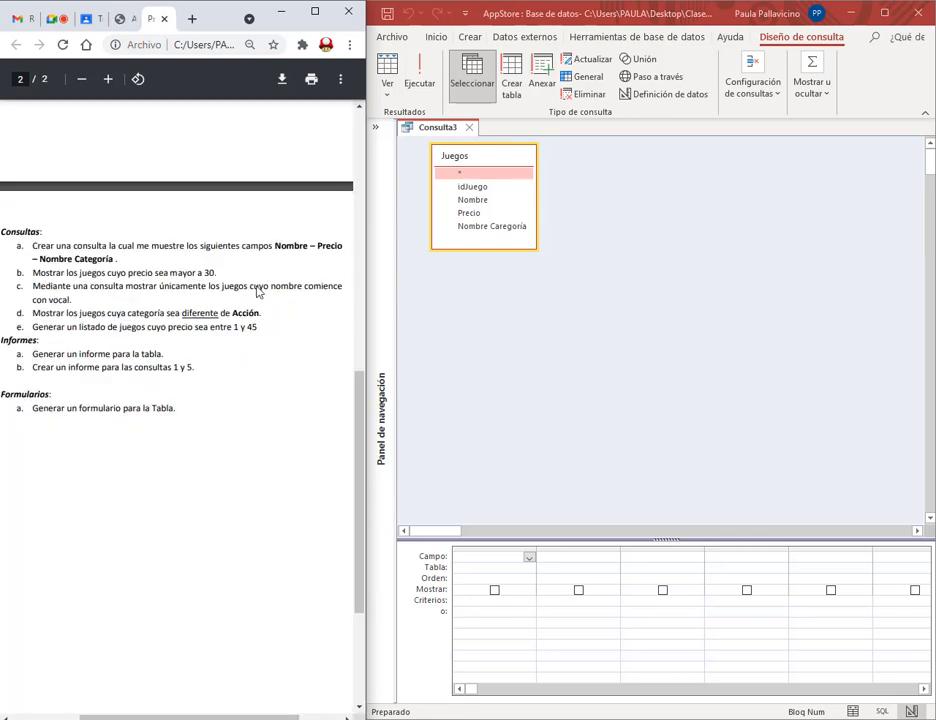
click(123, 19)
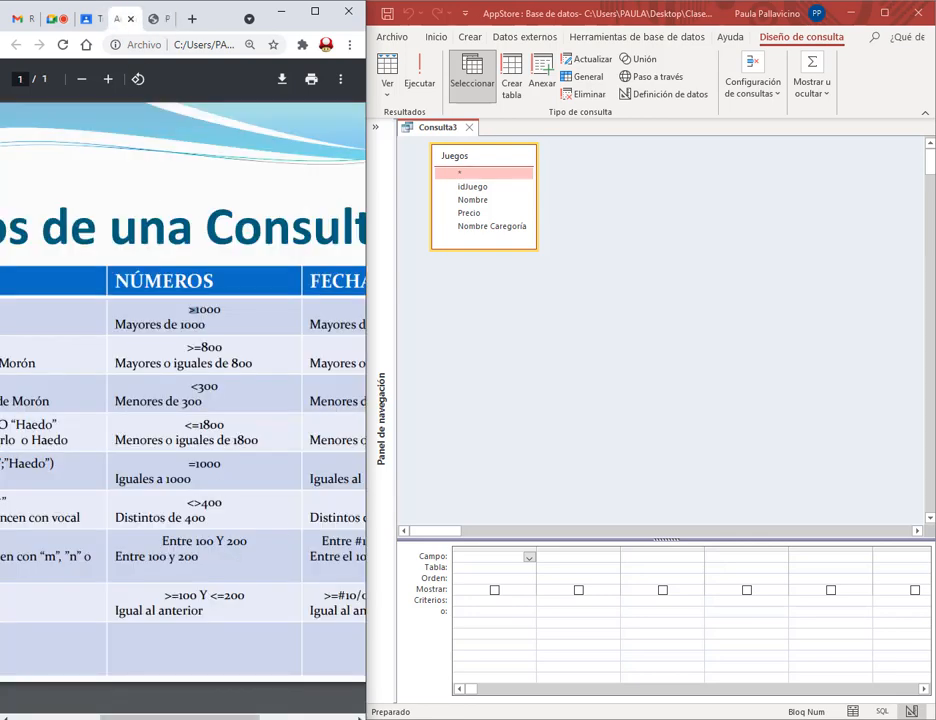
scroll(143, 492, left, 5)
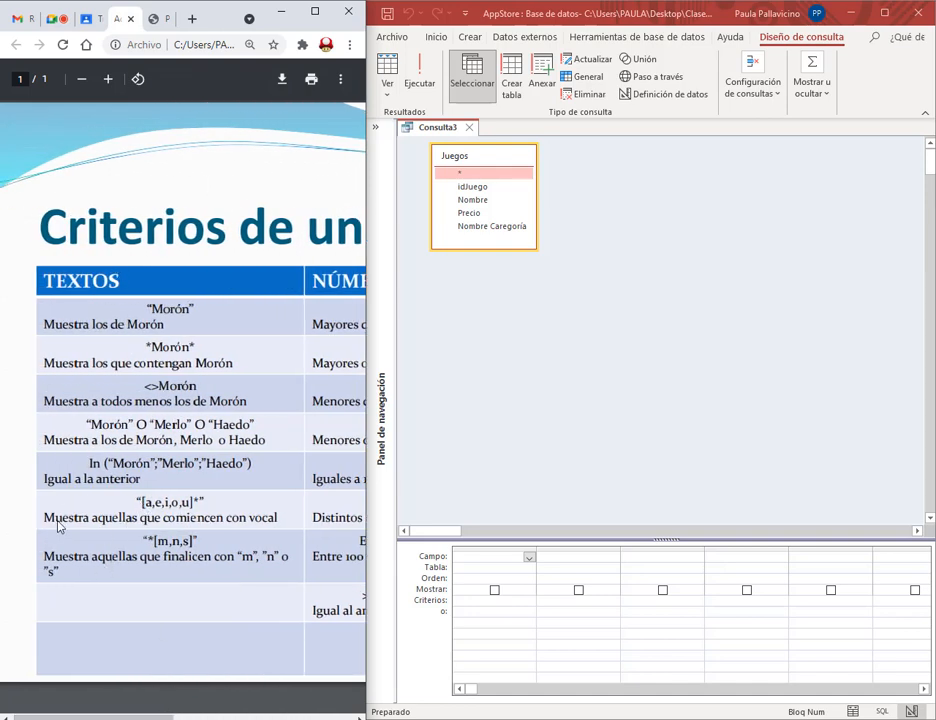
drag(45, 522, 288, 520)
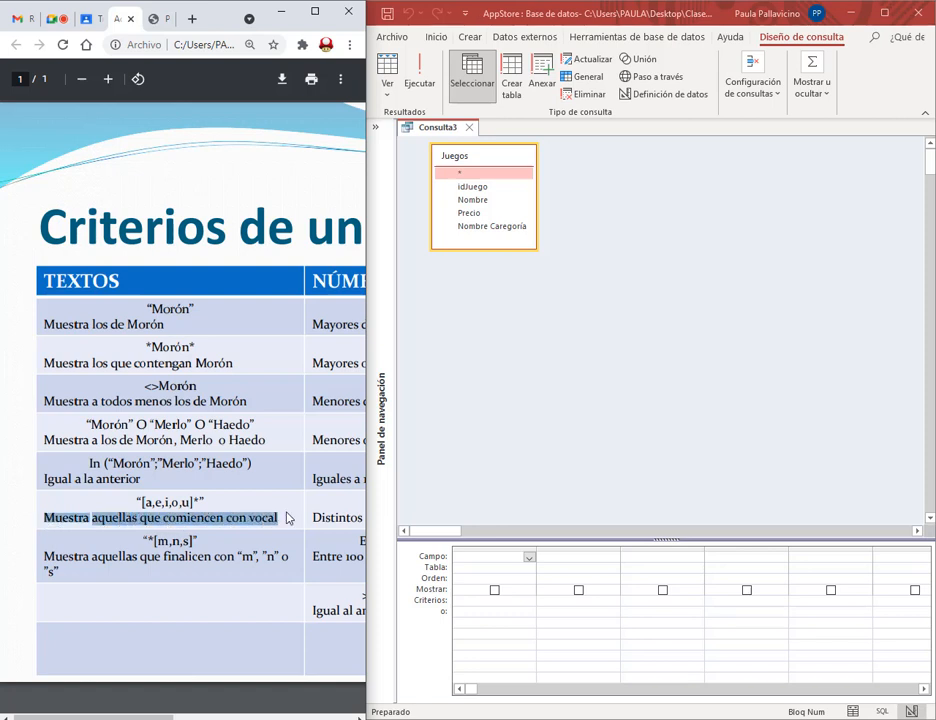
click(290, 640)
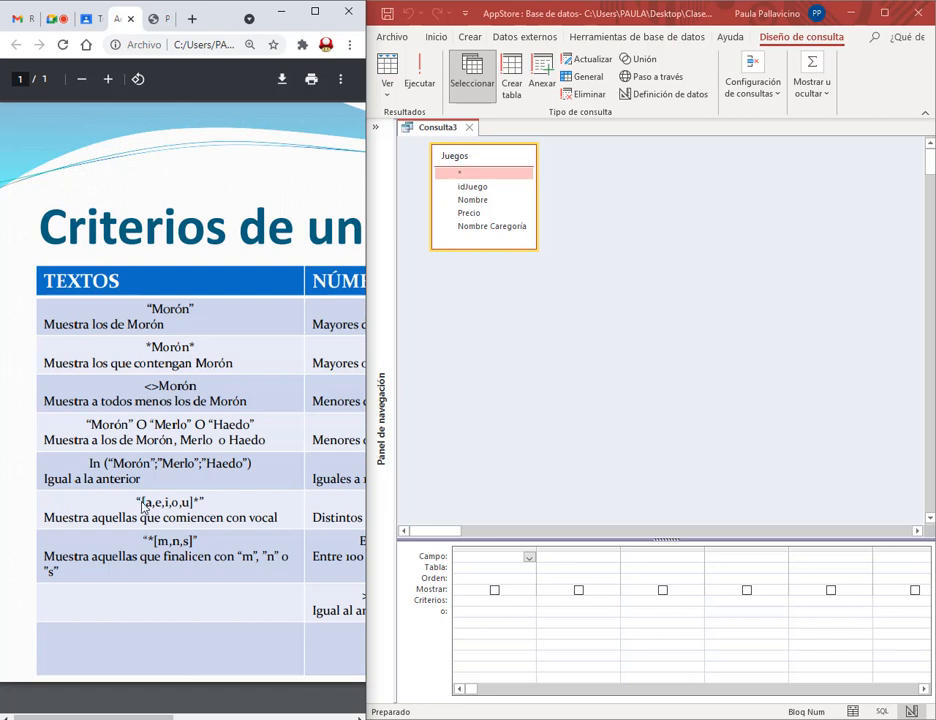
drag(147, 518, 188, 512)
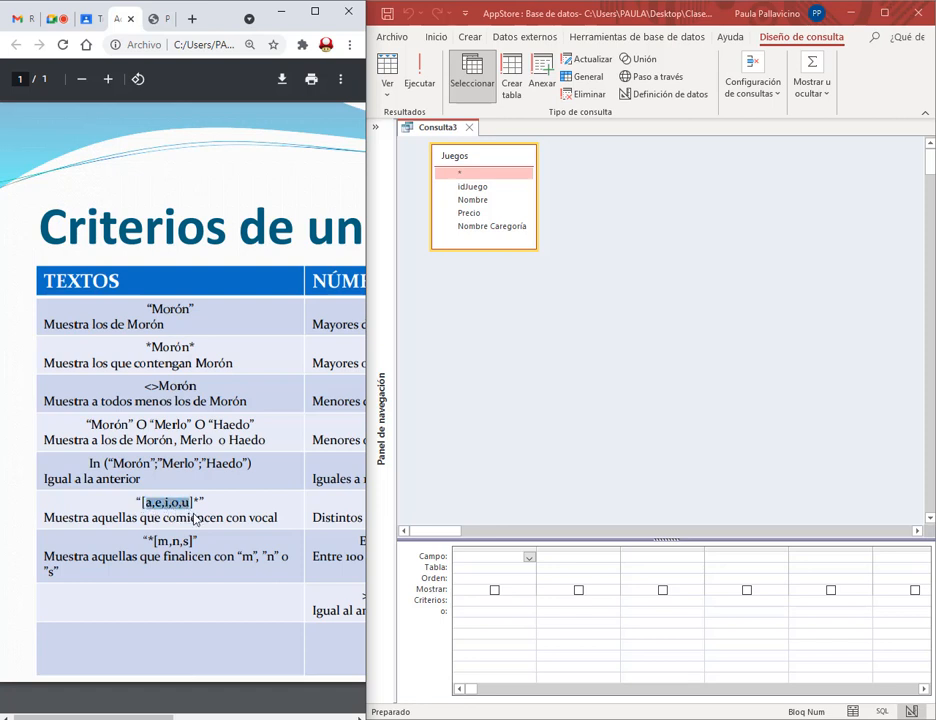
click(196, 516)
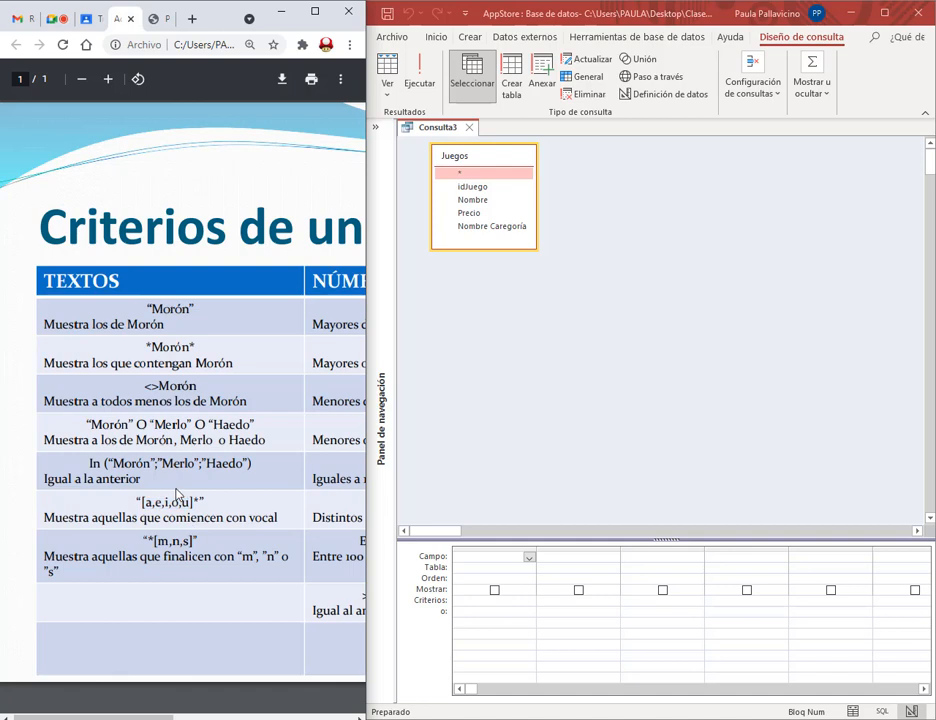
Step: Enlarge the criteria PDF and examine the quotes, brackets and asterisk of the "[a,e,i,o,u]*" pattern, comparing it with exercise c
click(108, 79)
scroll(303, 581, down, 2)
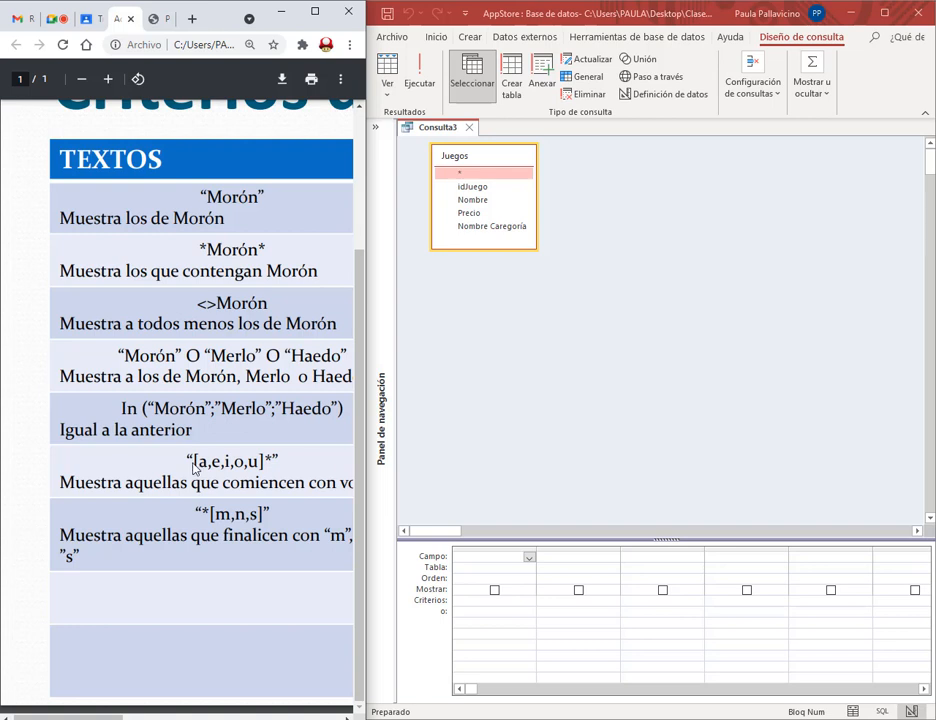
drag(198, 463, 257, 466)
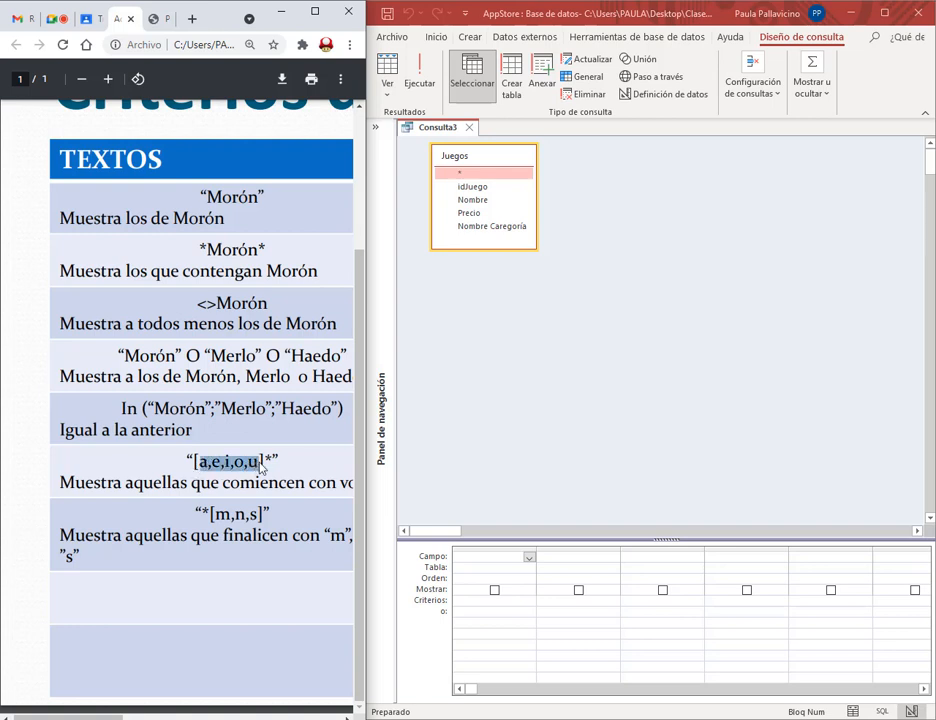
click(266, 465)
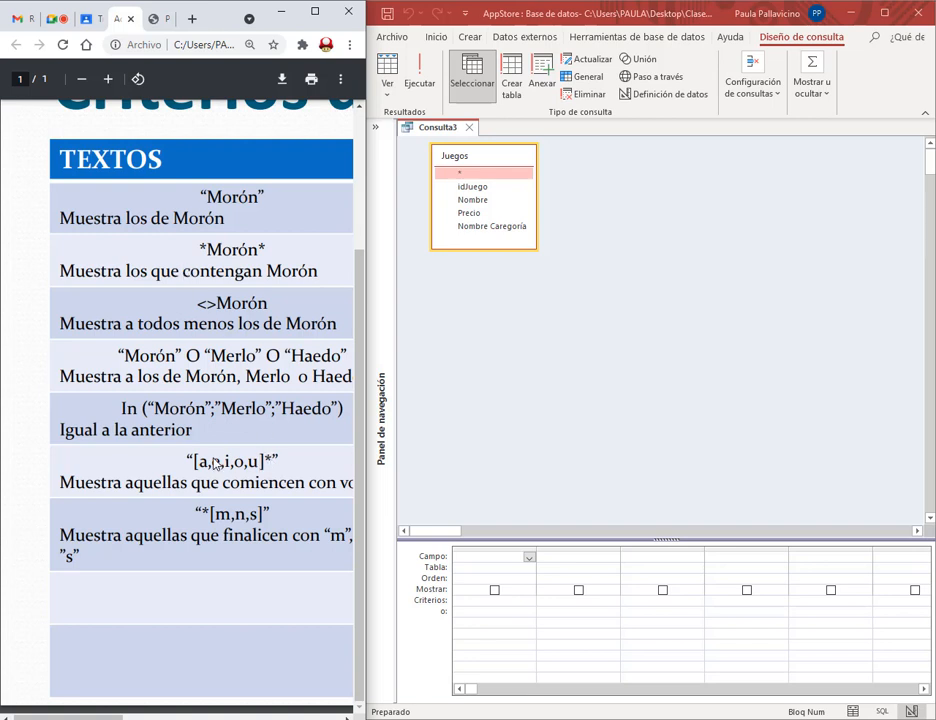
drag(196, 462, 189, 462)
click(168, 462)
drag(199, 259, 272, 259)
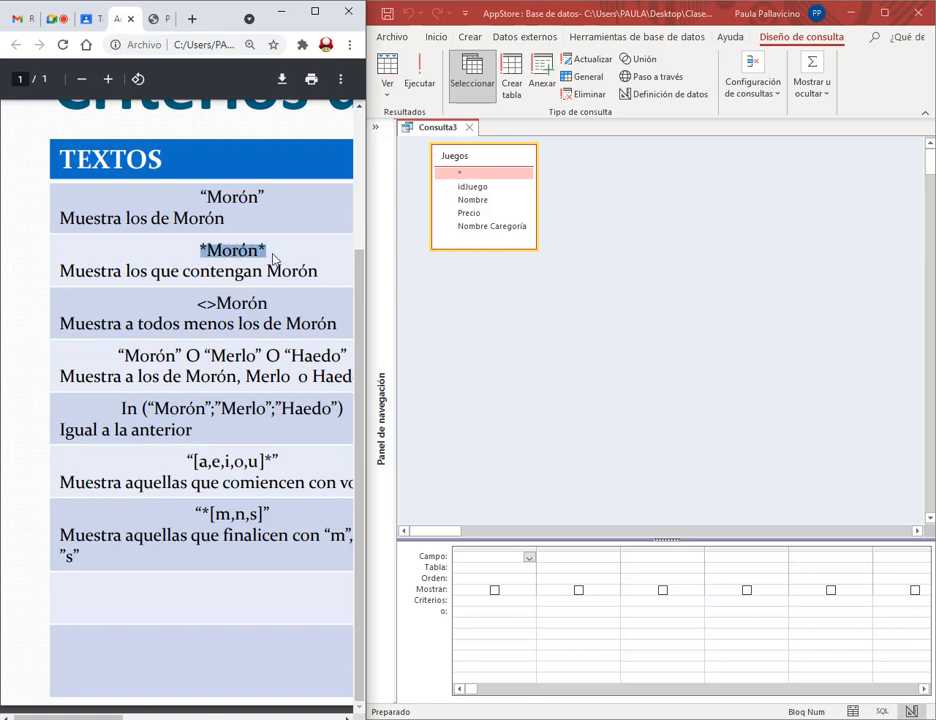
click(256, 482)
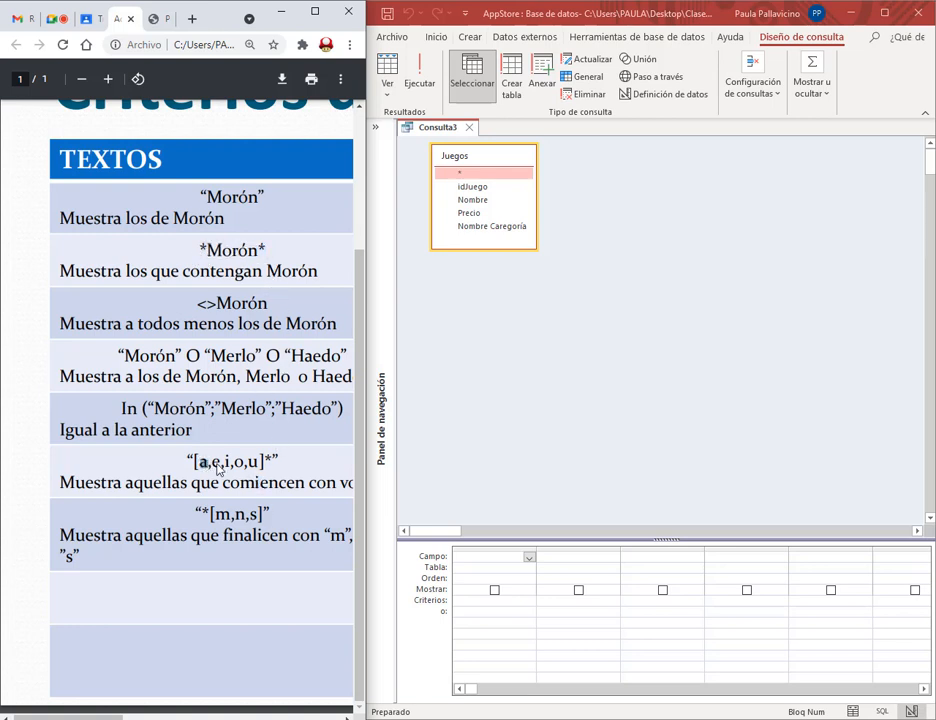
click(274, 469)
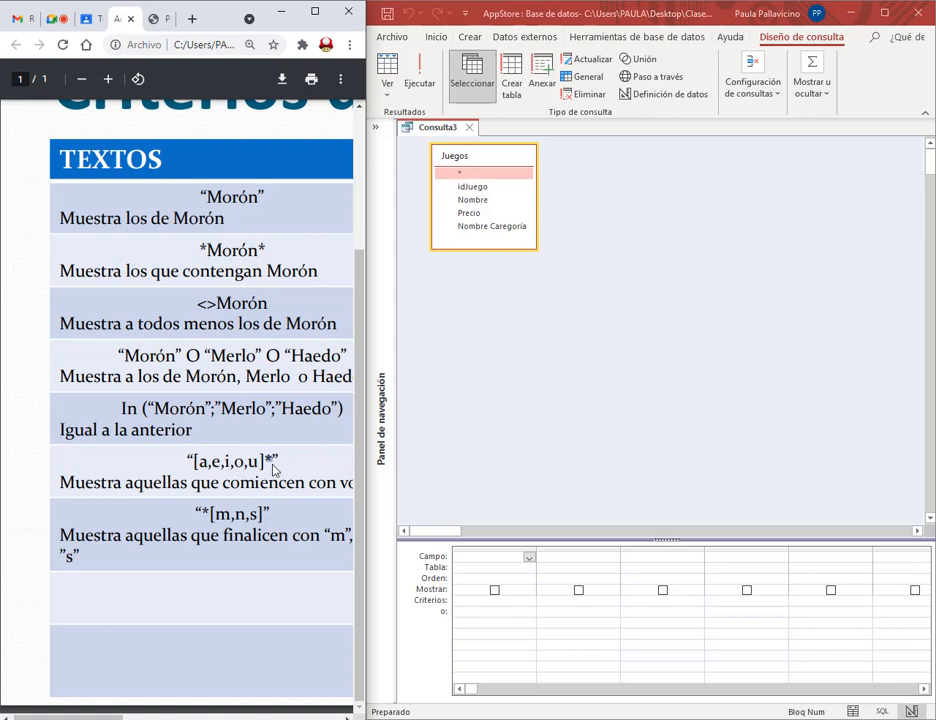
double_click(202, 465)
double_click(252, 463)
drag(193, 466, 263, 466)
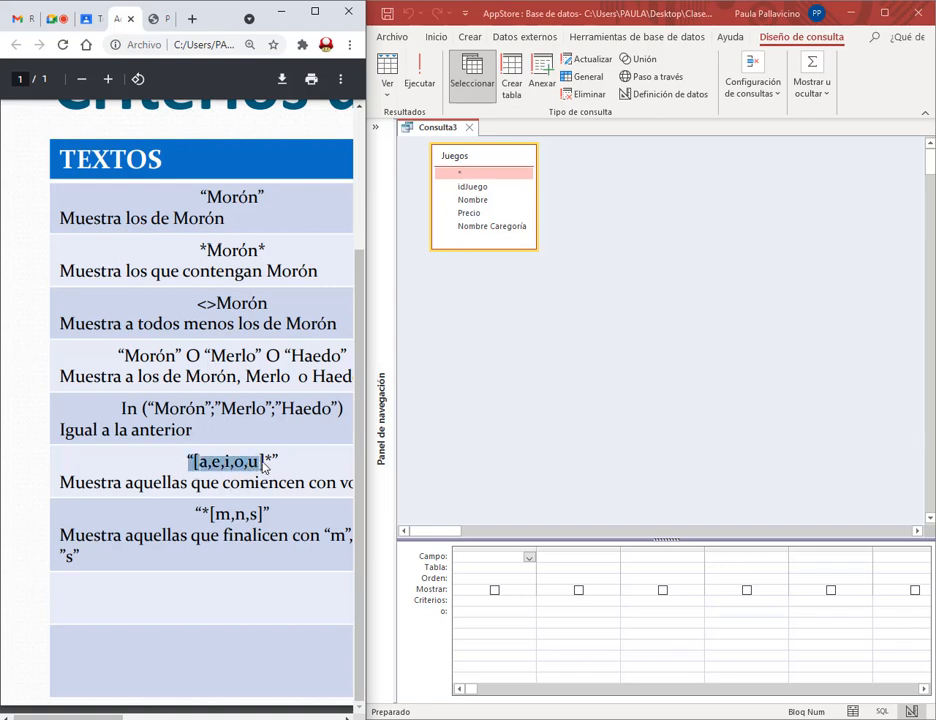
click(288, 550)
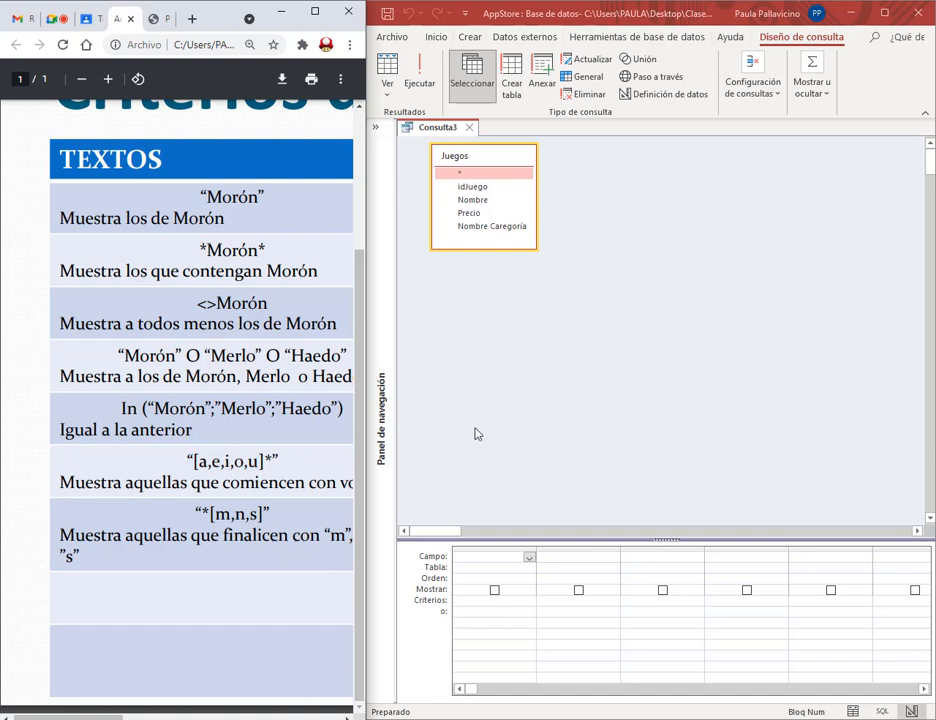
click(157, 18)
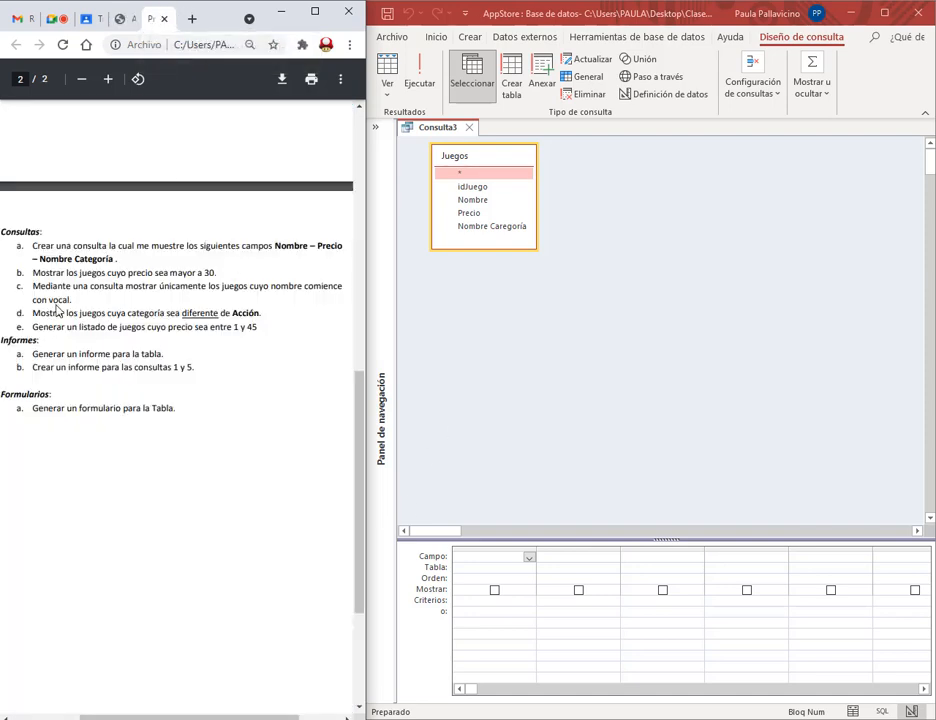
click(122, 20)
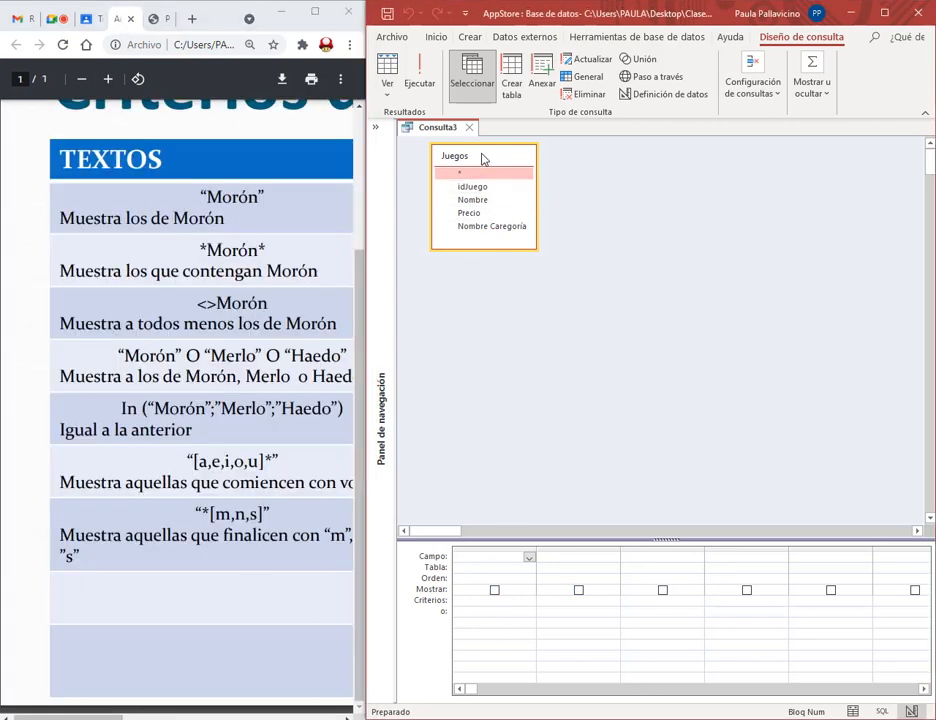
click(152, 19)
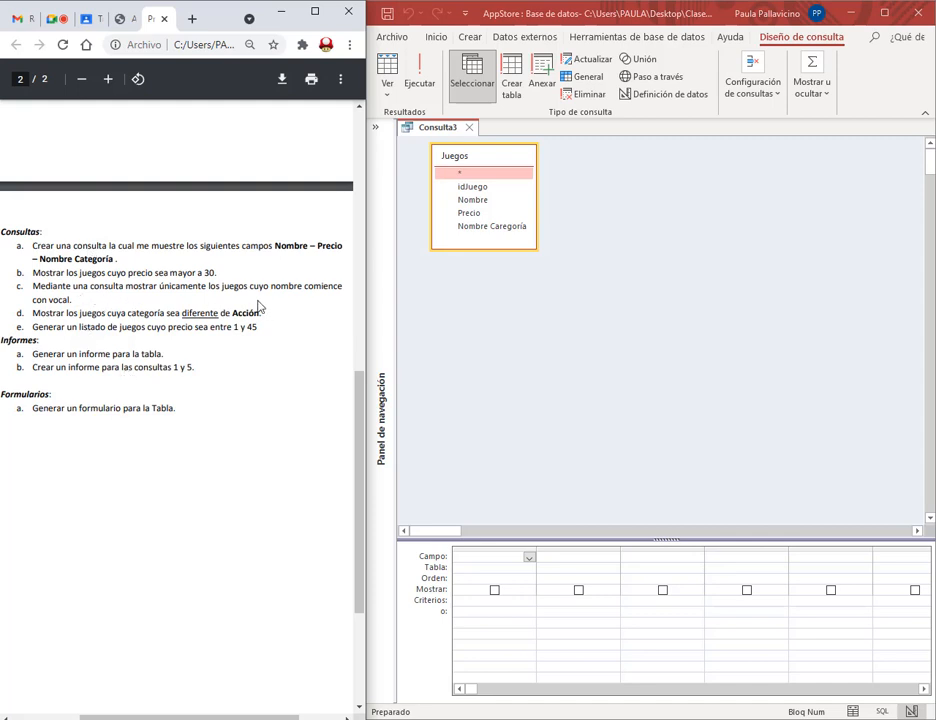
Step: Add the idJuego, Nombre and Precio fields of the Juegos table to the query grid
double_click(476, 188)
double_click(480, 199)
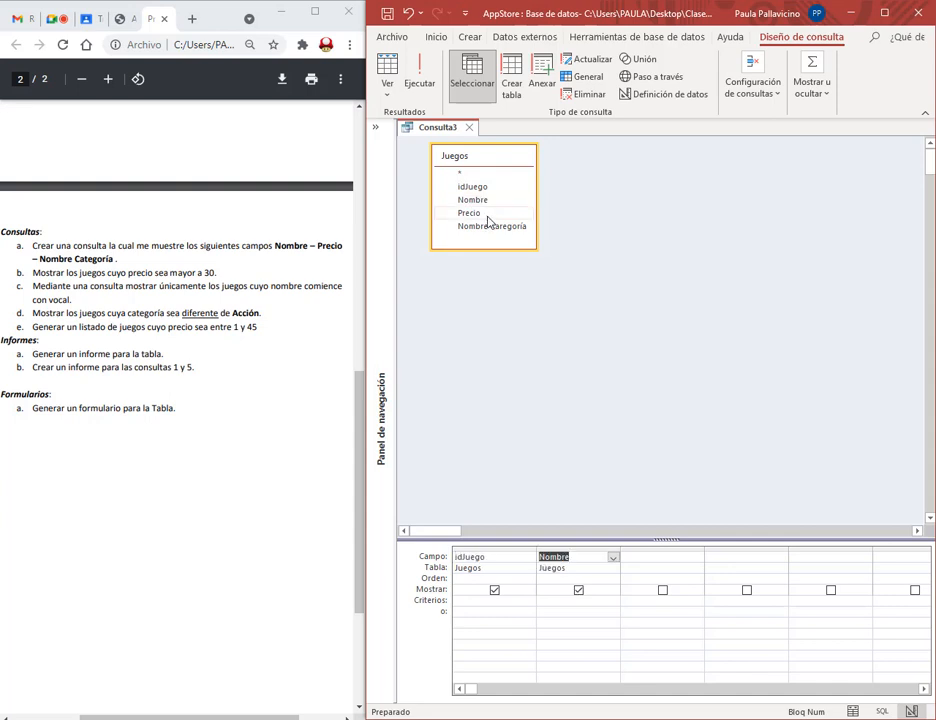
double_click(482, 214)
Step: Set the Nombre criterion to "[a,e,i,o,u]*" following the criteria PDF, and run the query
click(124, 19)
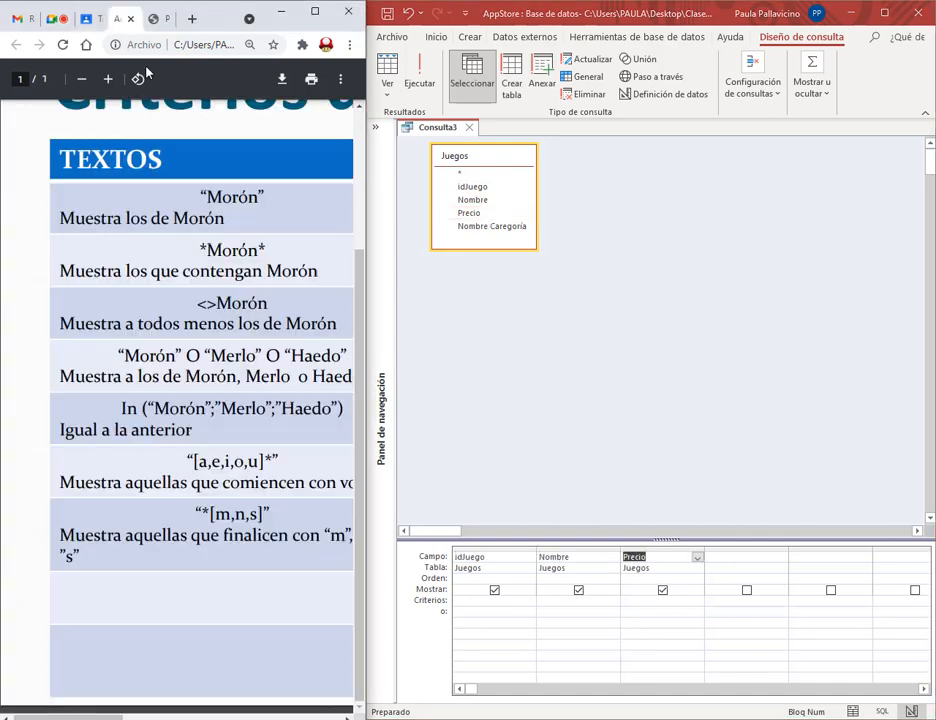
click(542, 600)
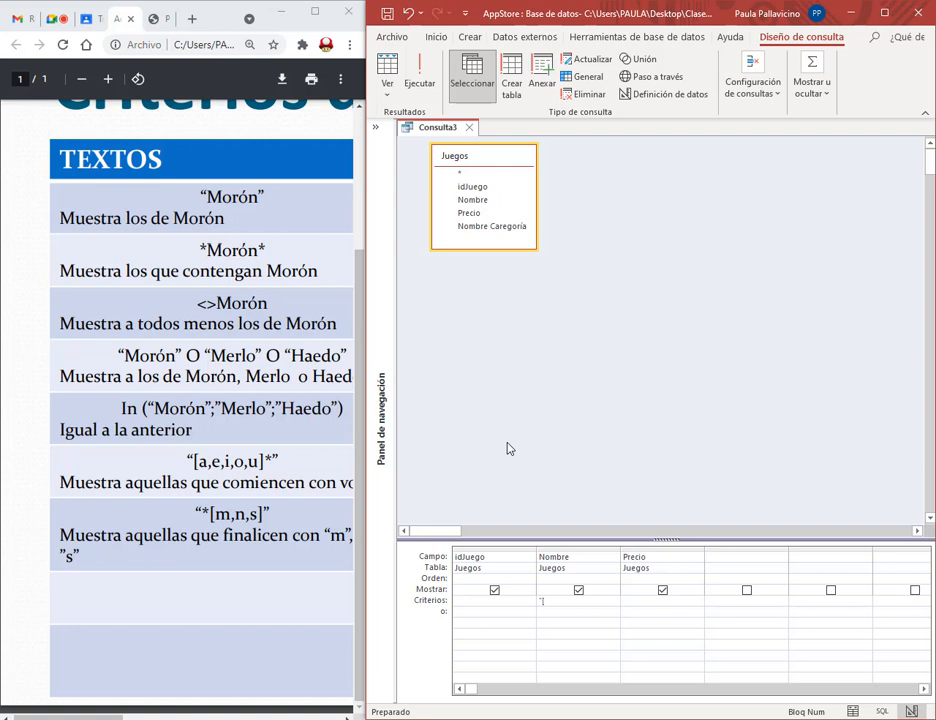
text("[a,e,i,o,u]*")
click(553, 617)
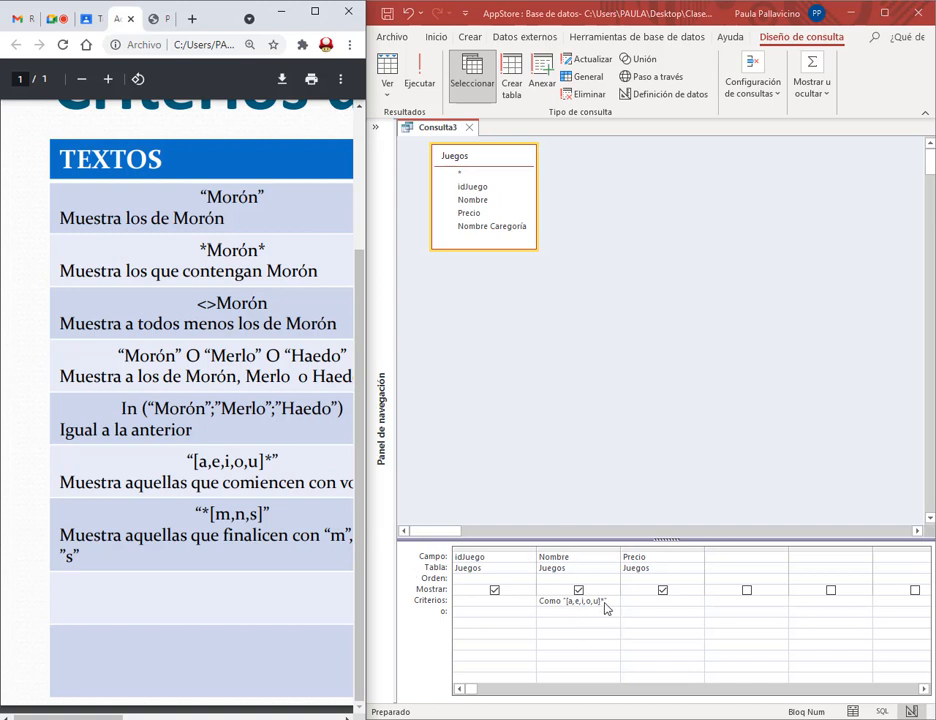
click(427, 77)
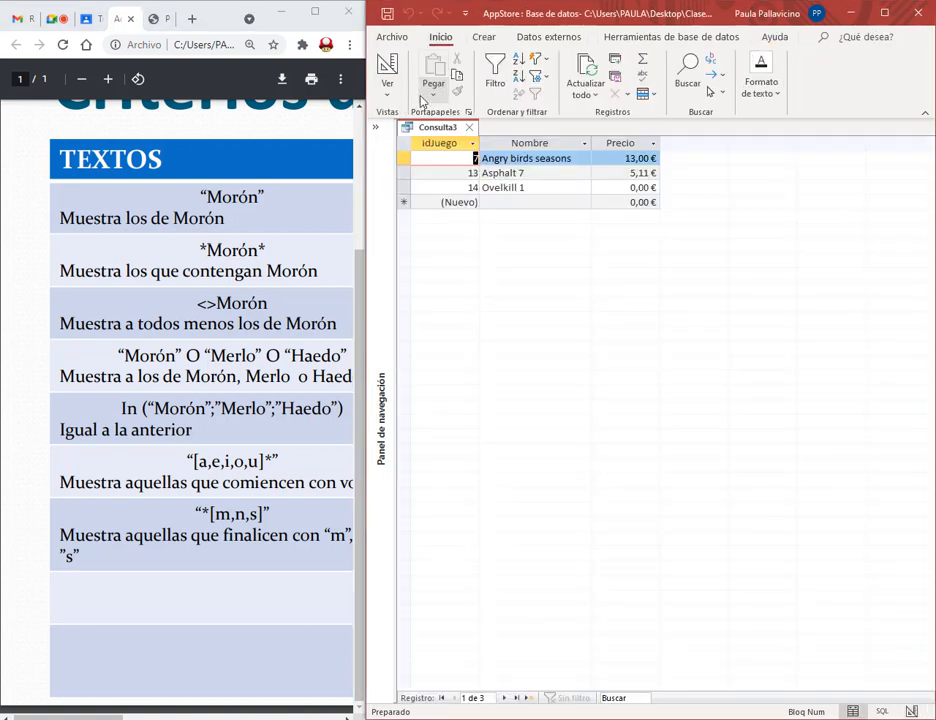
Step: Check the first letter of each returned game name and save the query as Consulta3
click(481, 158)
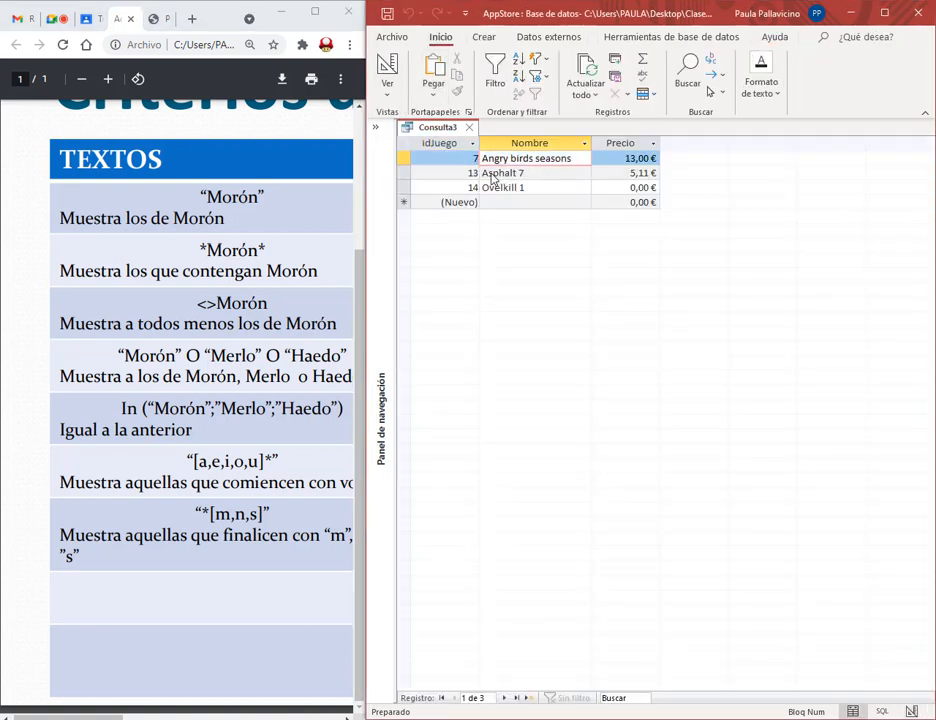
click(489, 176)
click(494, 190)
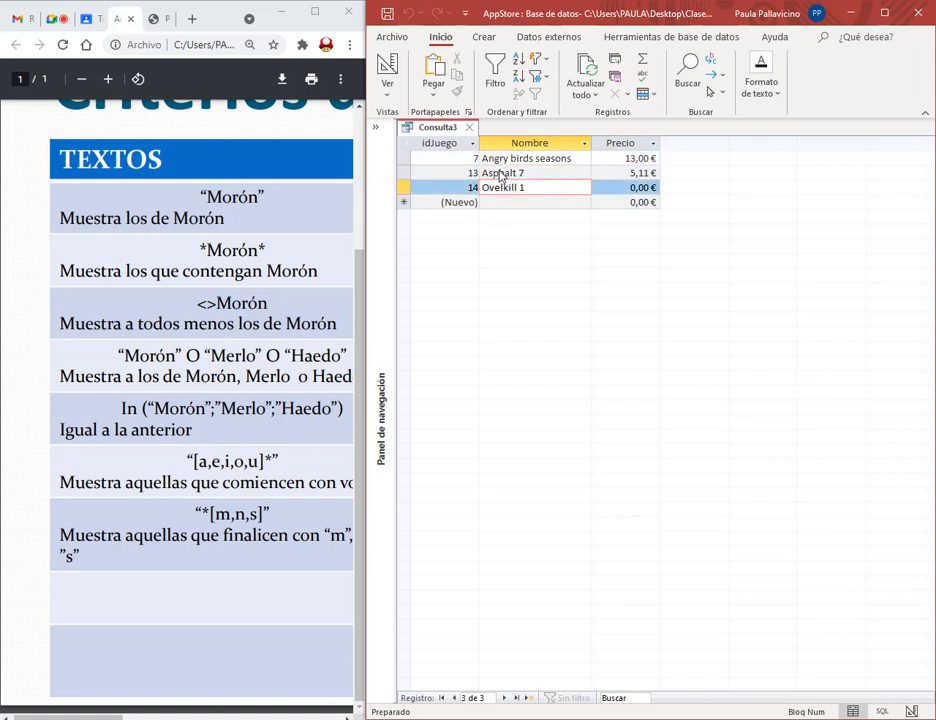
click(387, 13)
click(657, 284)
Step: Check the criteria PDF against the practice sheet and read exercise d on games whose category differs from Acción
click(155, 18)
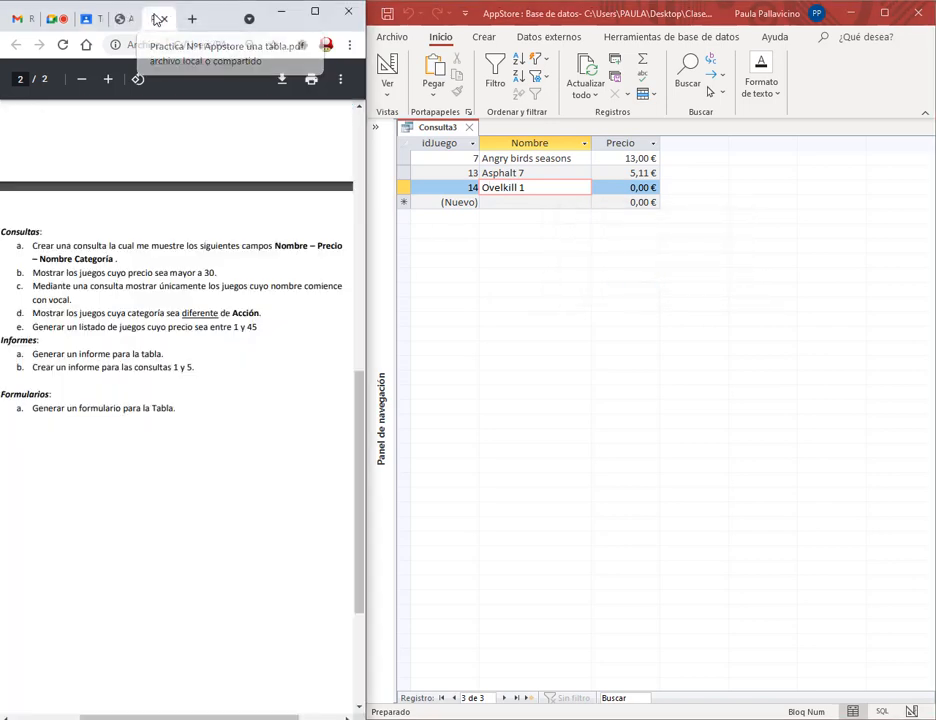
click(120, 18)
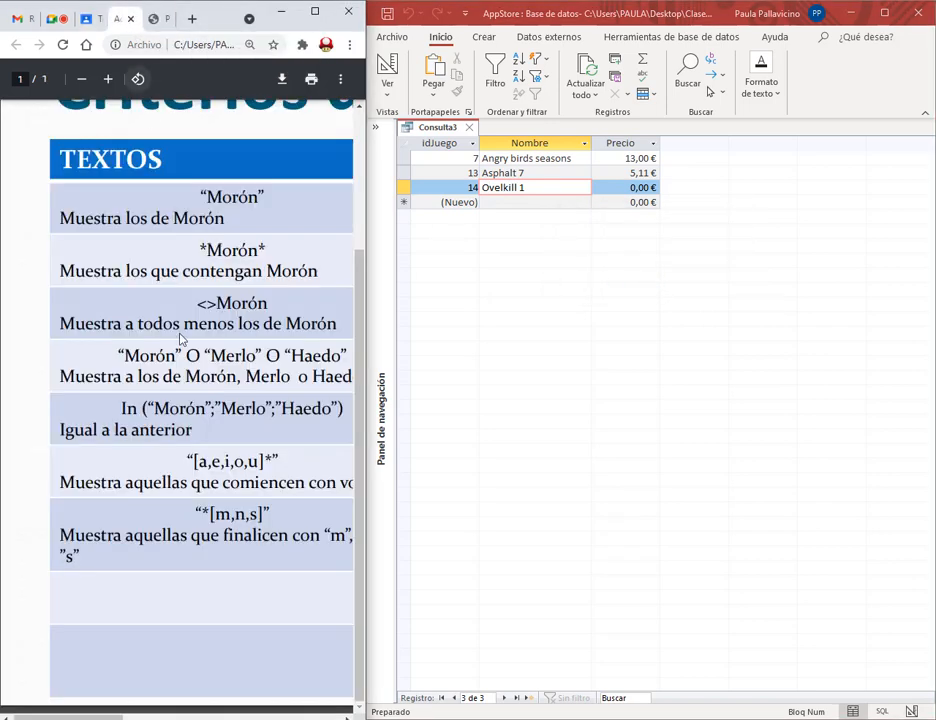
click(81, 78)
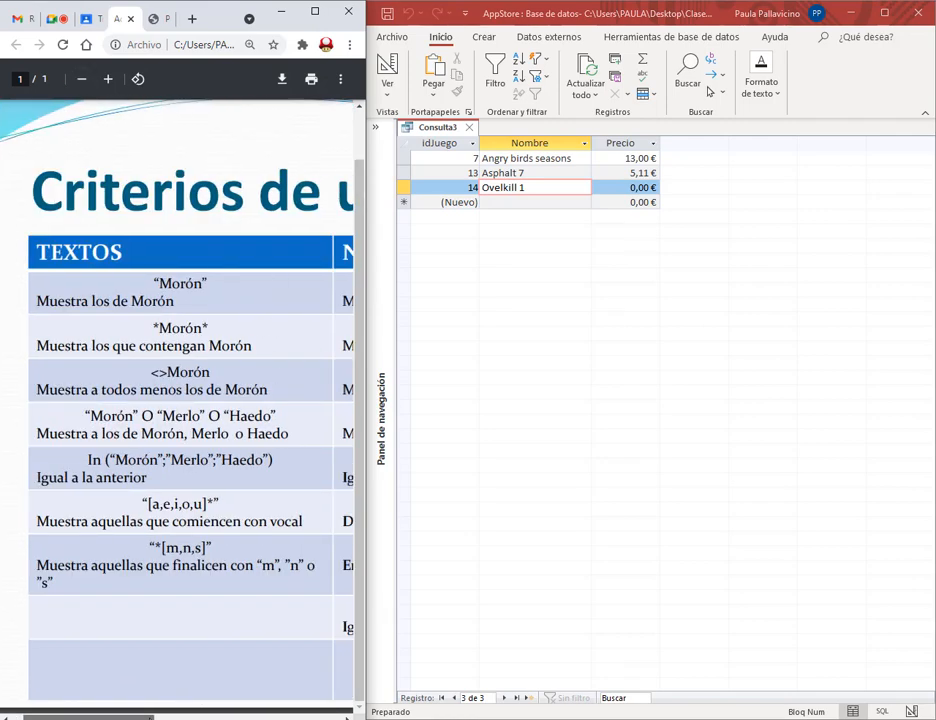
drag(118, 716, 150, 716)
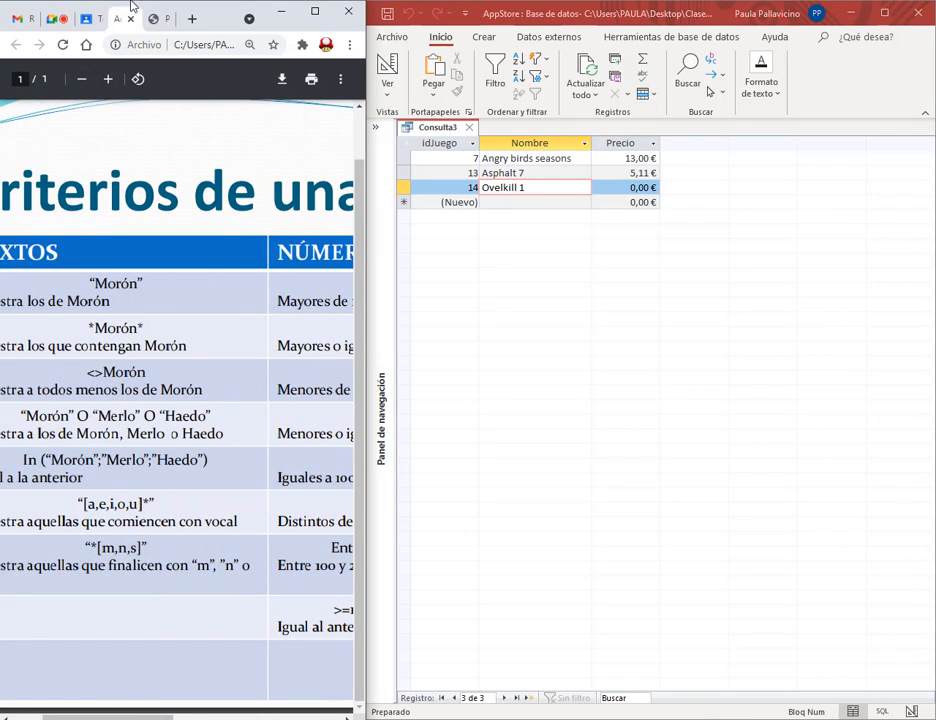
click(48, 19)
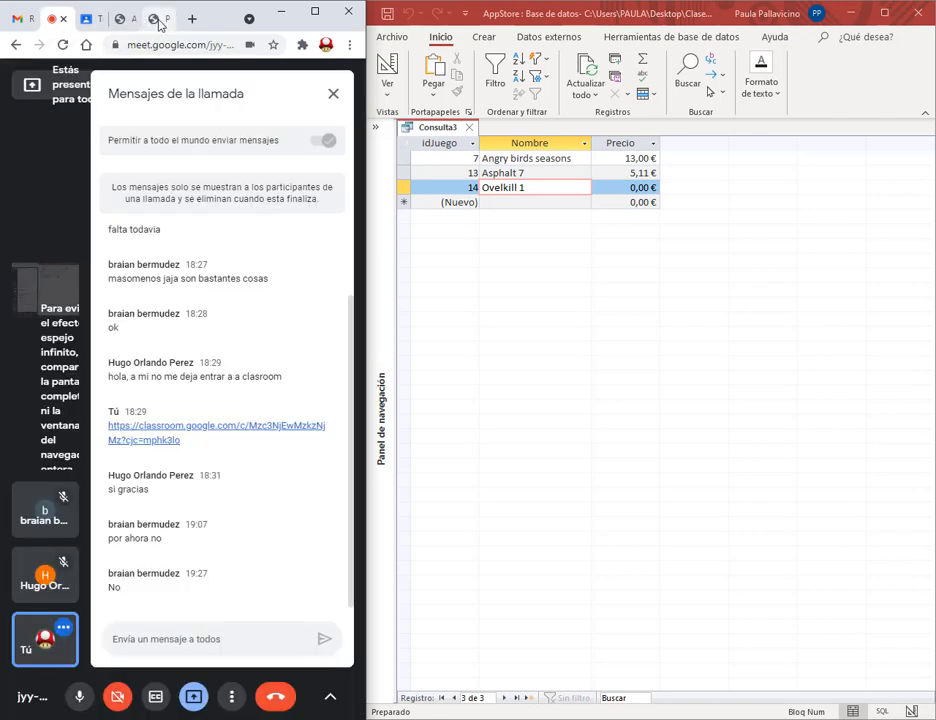
click(160, 19)
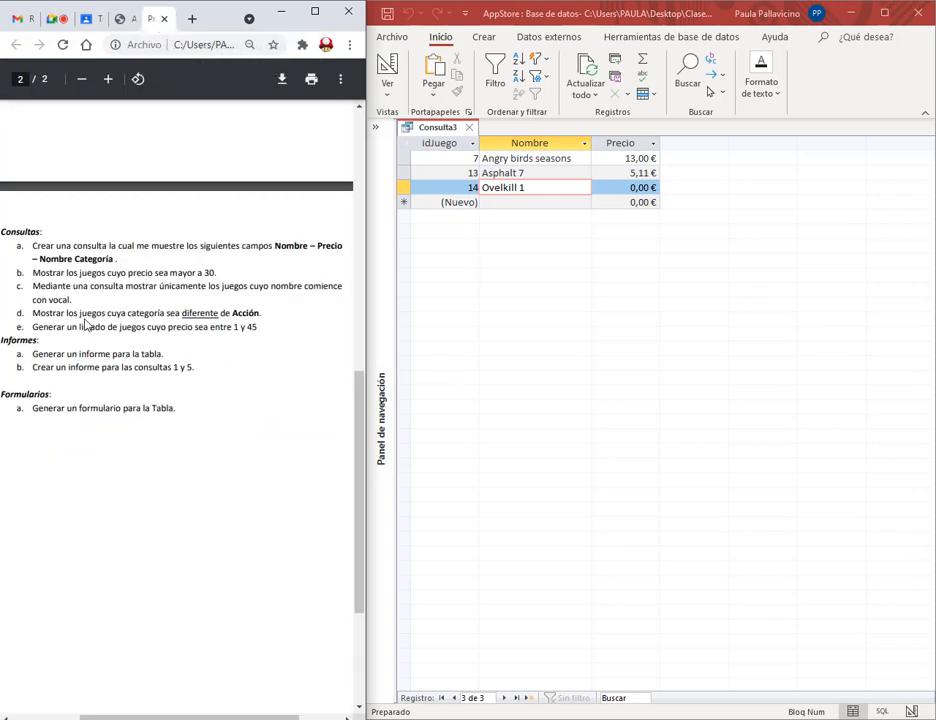
drag(36, 313, 270, 313)
click(276, 315)
Step: Close Consulta3, and create a new query design with all four fields of the Juegos table in the grid
click(473, 130)
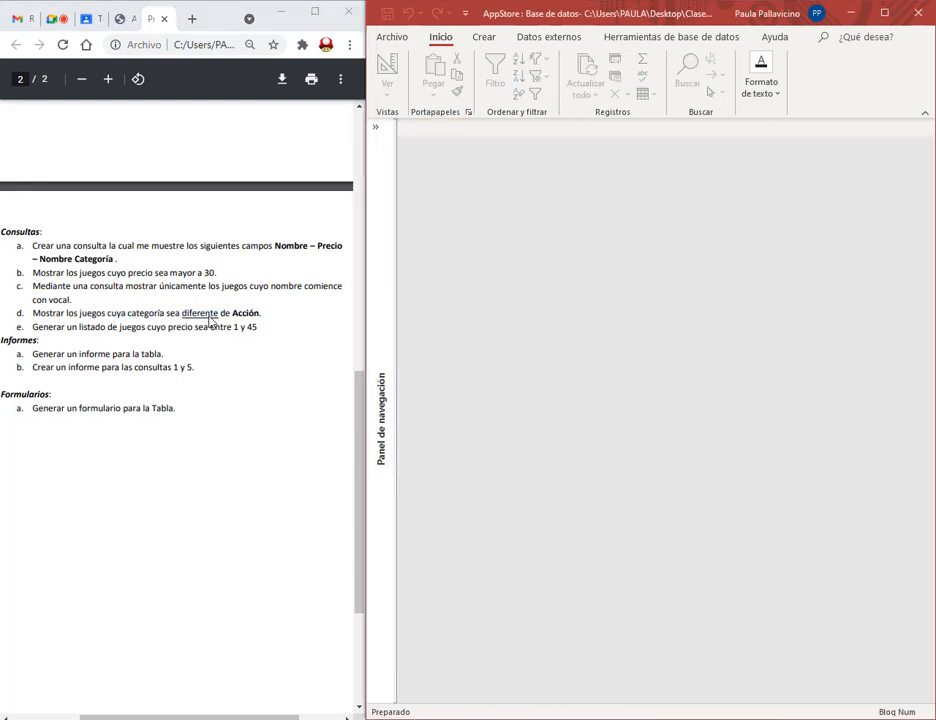
click(483, 39)
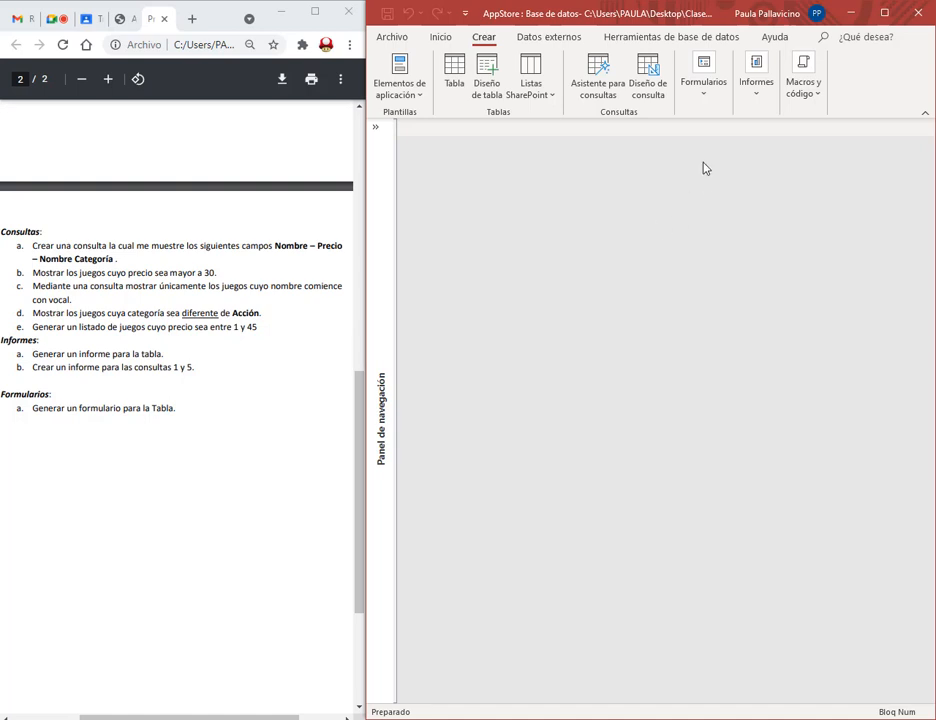
click(646, 82)
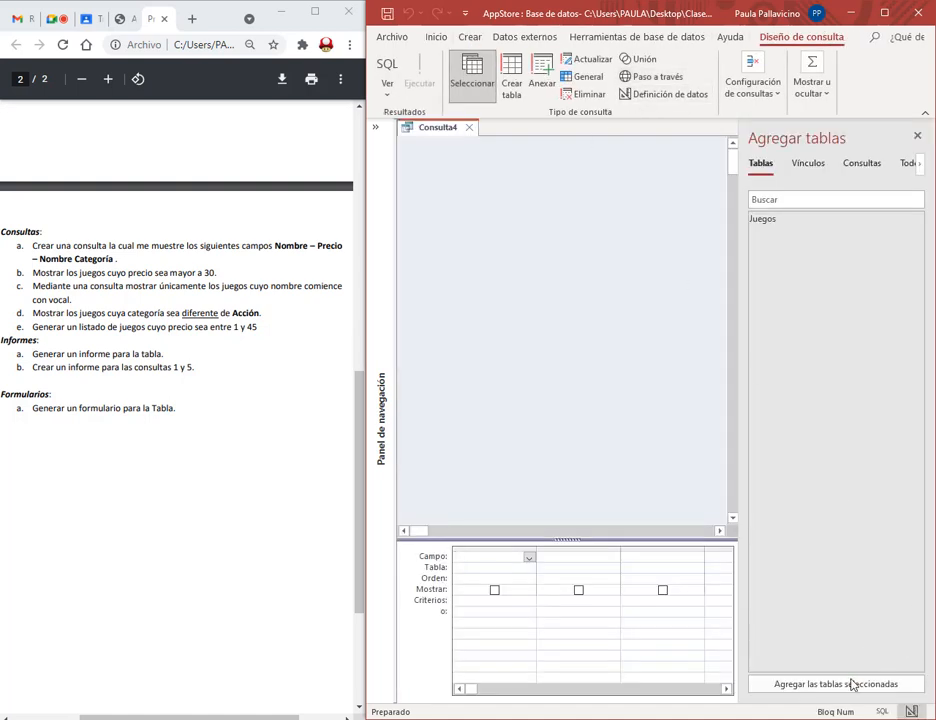
click(781, 218)
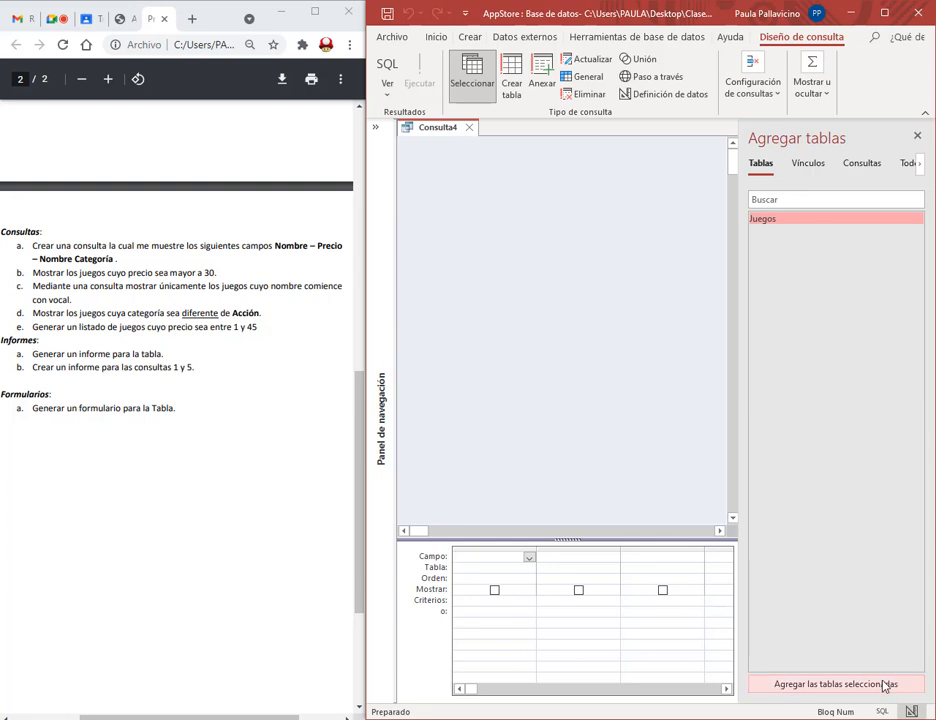
click(884, 685)
click(917, 135)
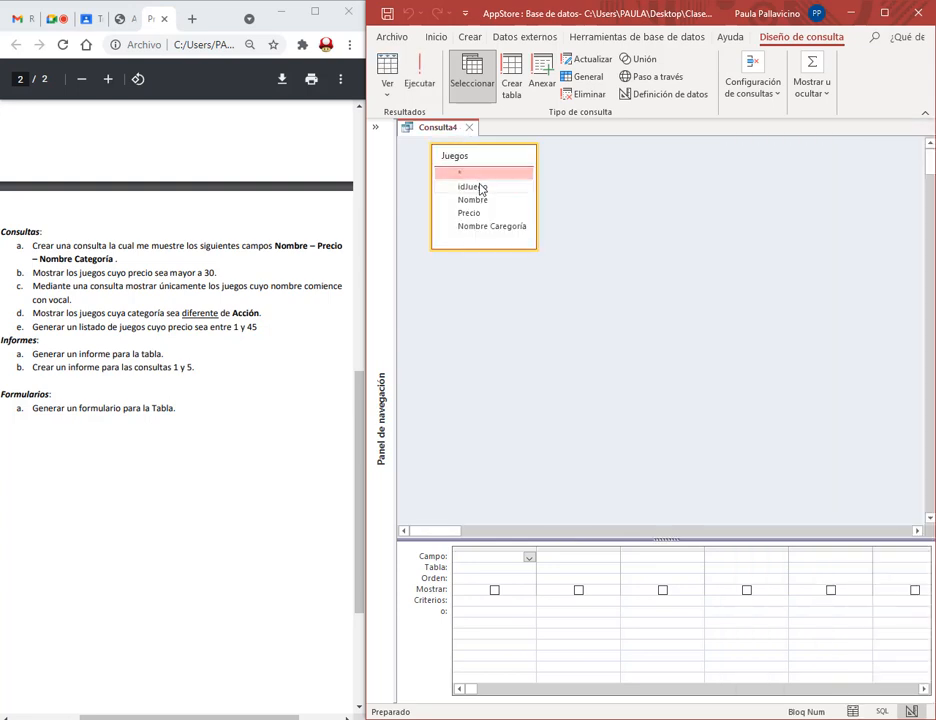
double_click(490, 158)
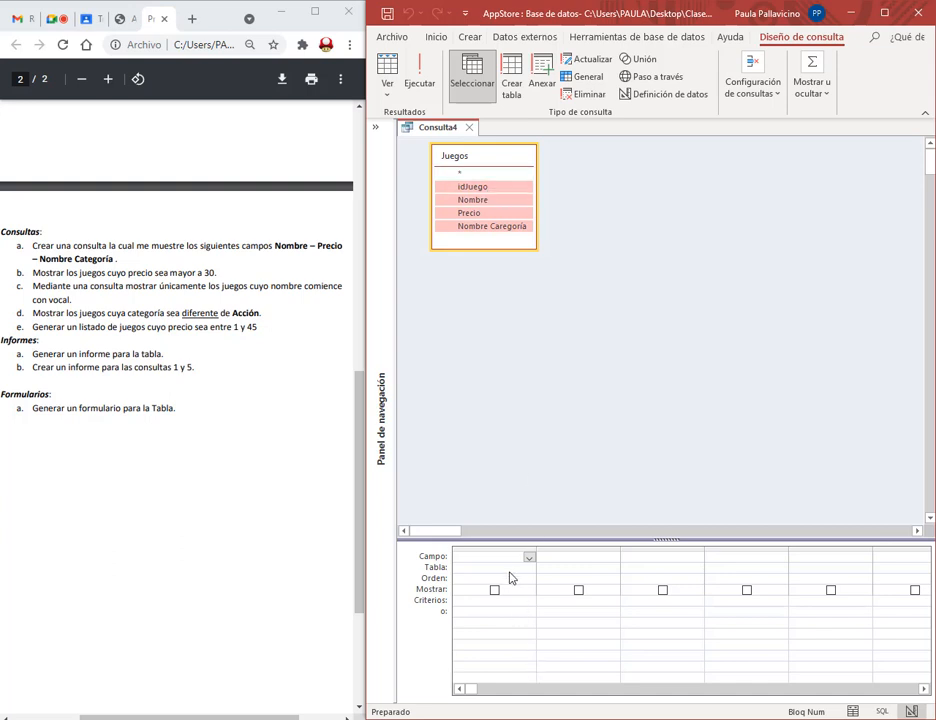
drag(505, 563, 505, 563)
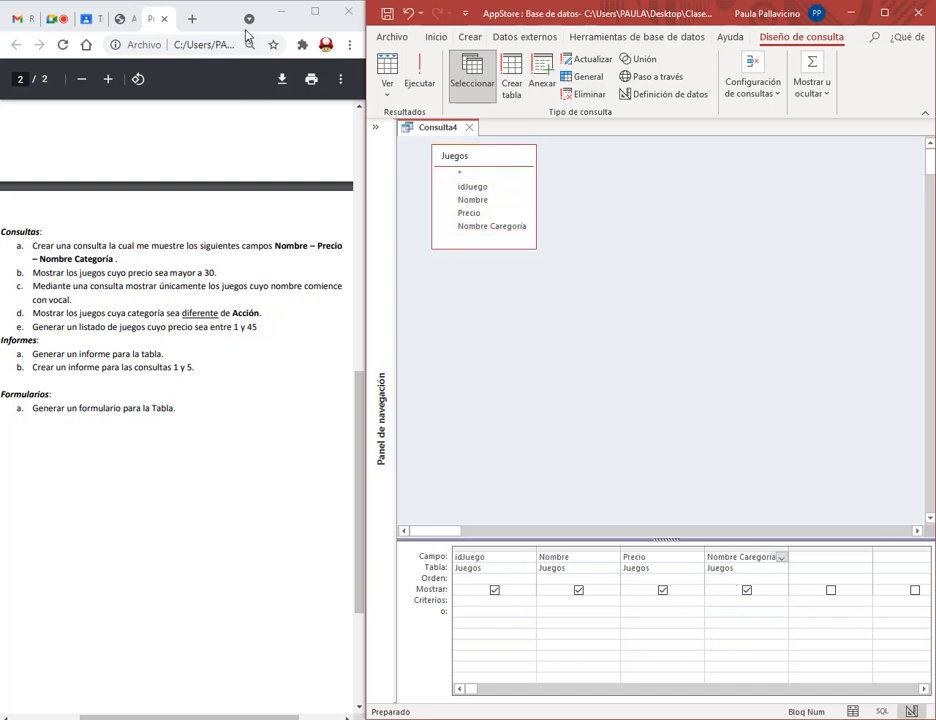
Step: Find the text criterion in the criteria PDF that matches "diferente de Acción" from exercise d
drag(185, 314, 267, 320)
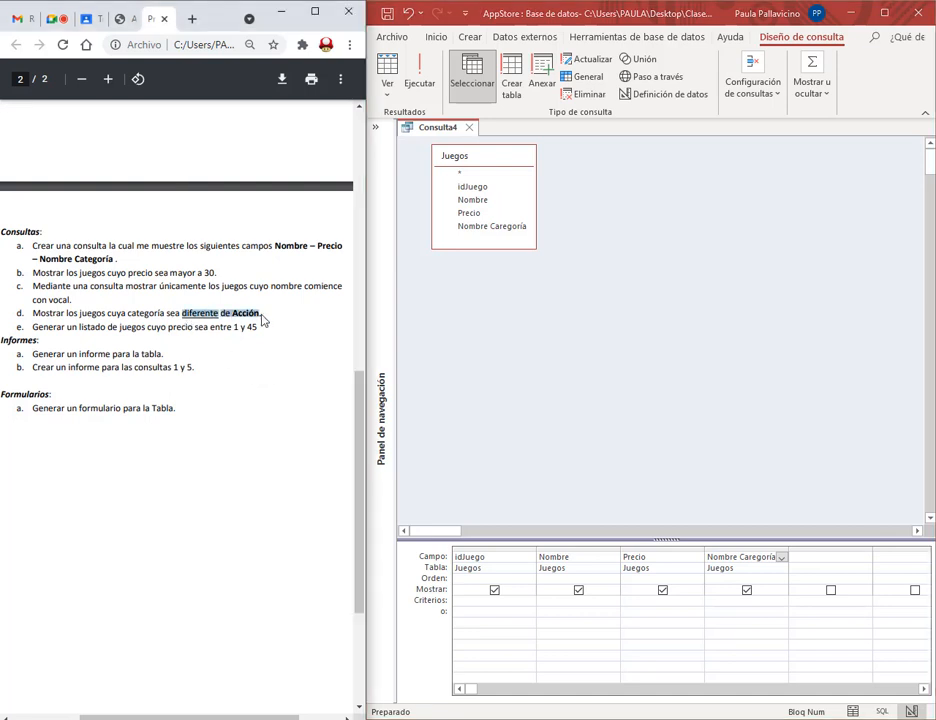
click(263, 407)
click(124, 22)
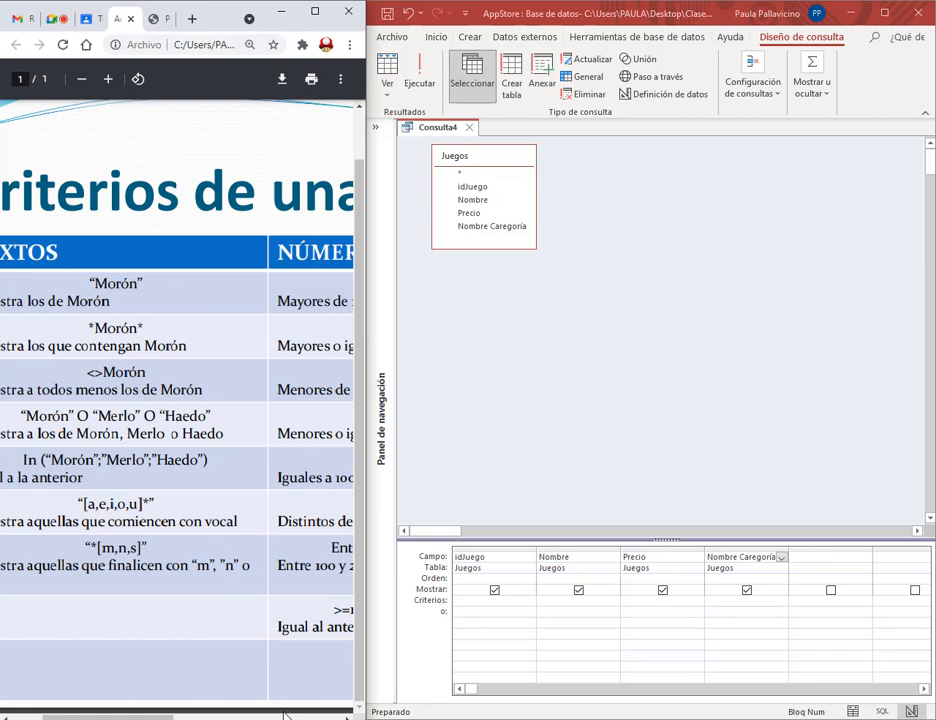
scroll(40, 357, left, 3)
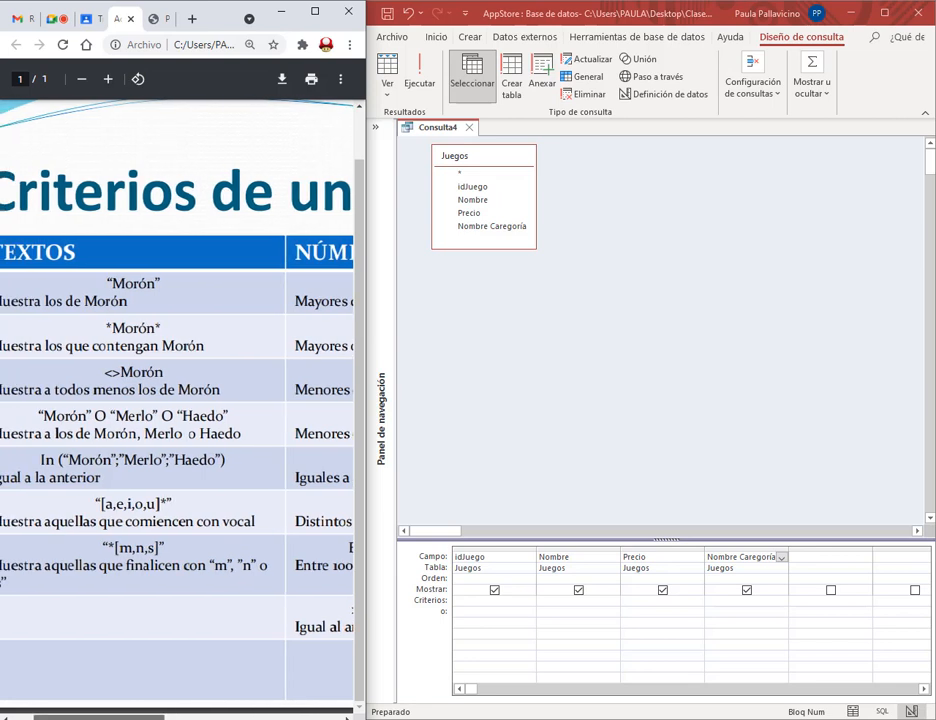
drag(30, 350, 212, 350)
click(70, 400)
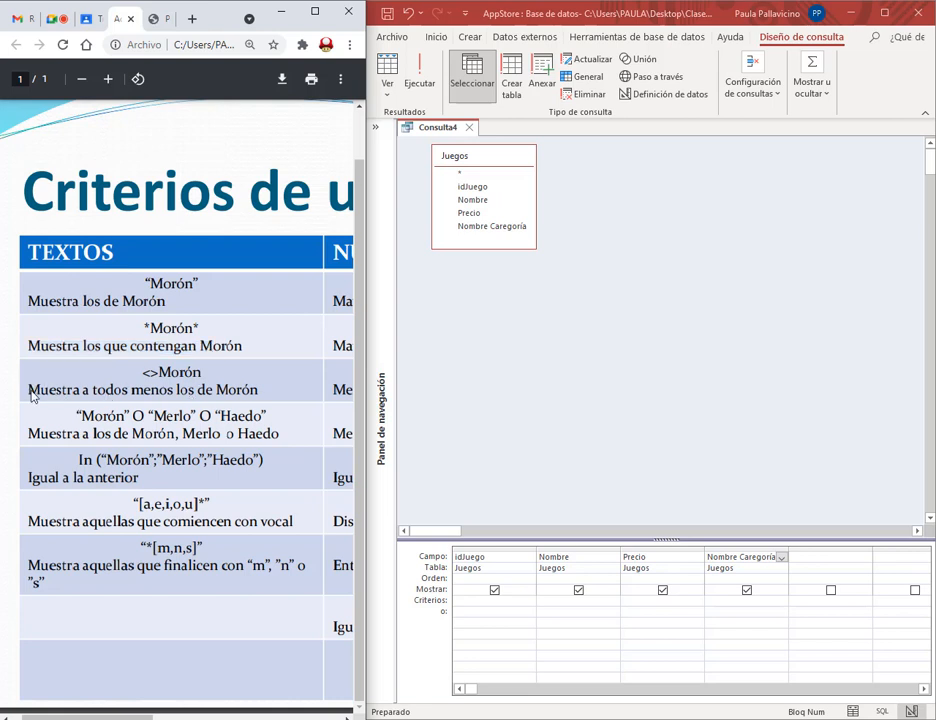
drag(28, 390, 258, 397)
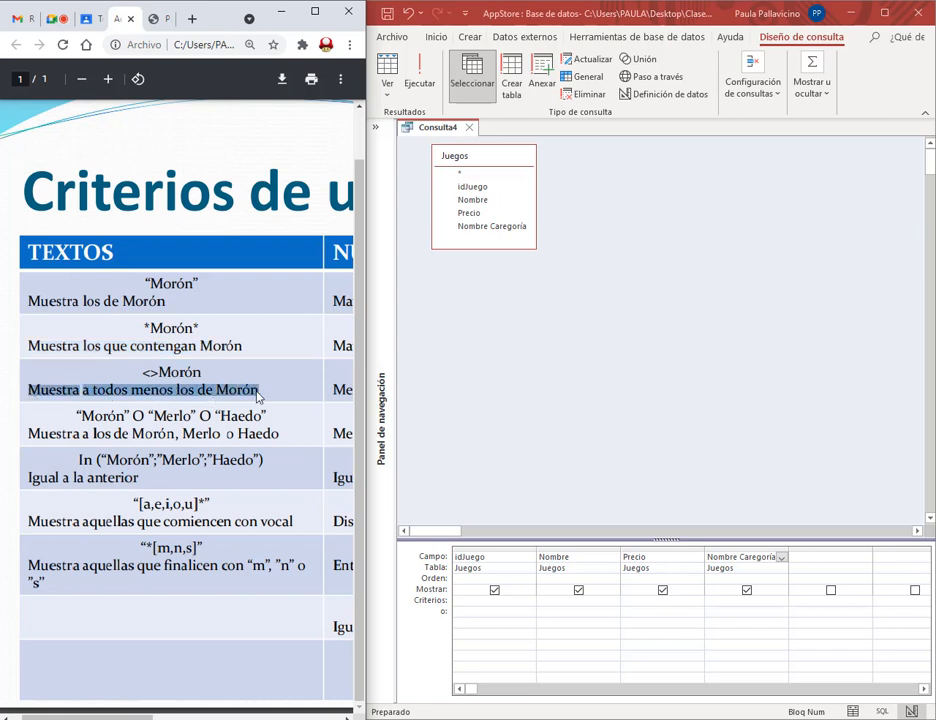
click(152, 19)
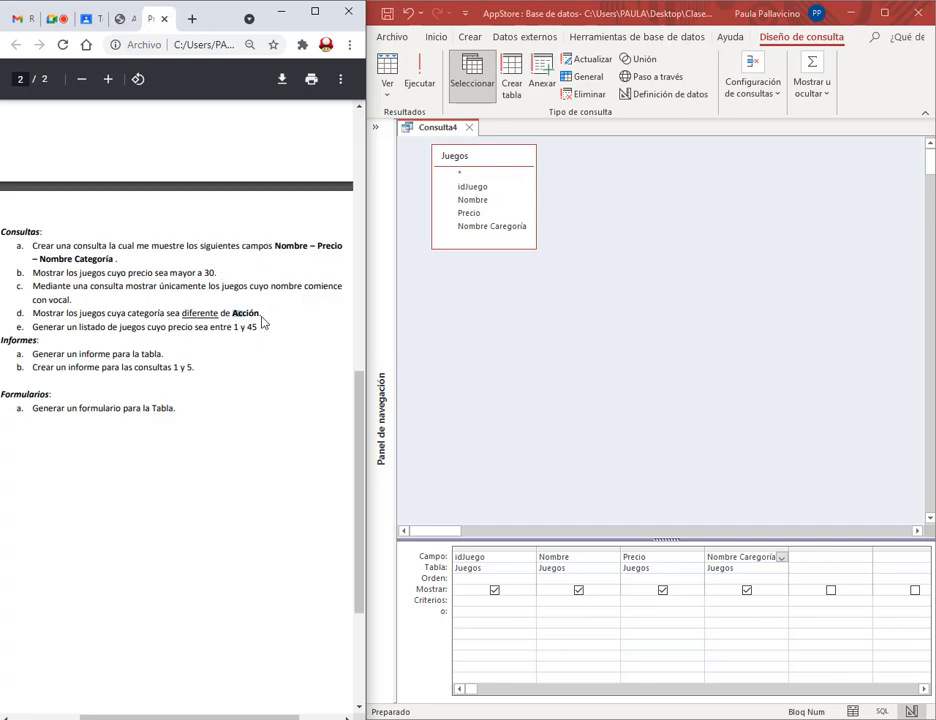
click(124, 20)
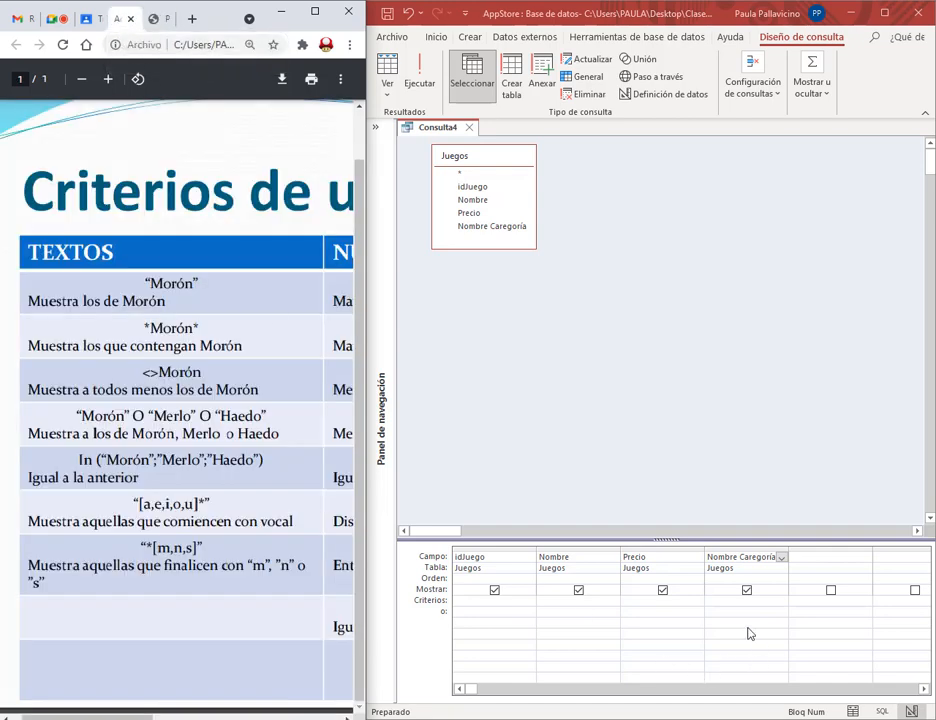
Step: Enter the <> operator from the criteria PDF as the start of the Nombre Caregoría criterion
click(724, 607)
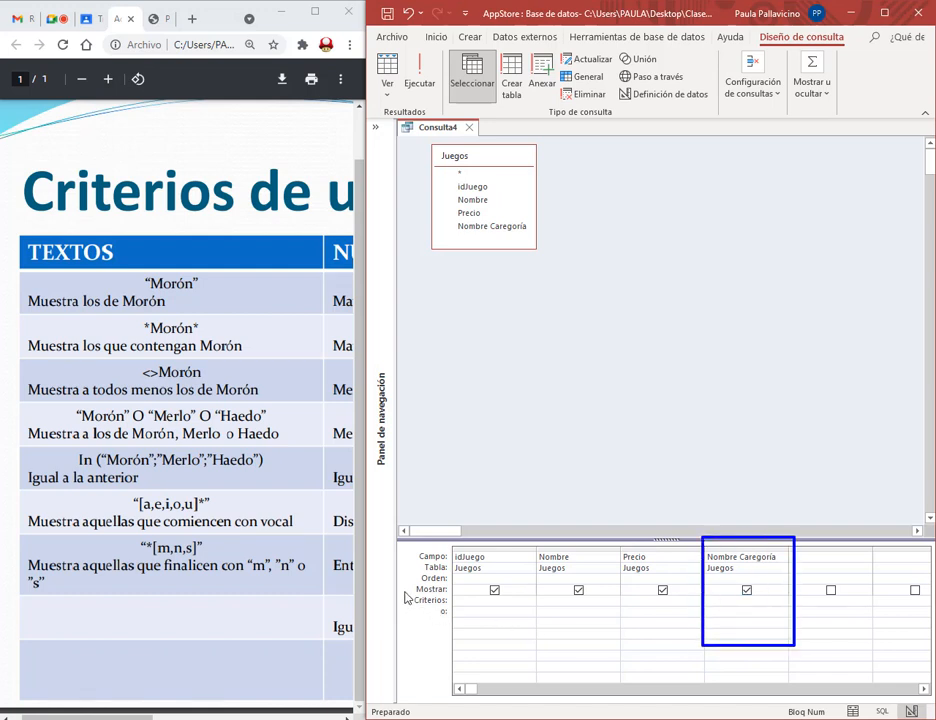
click(770, 605)
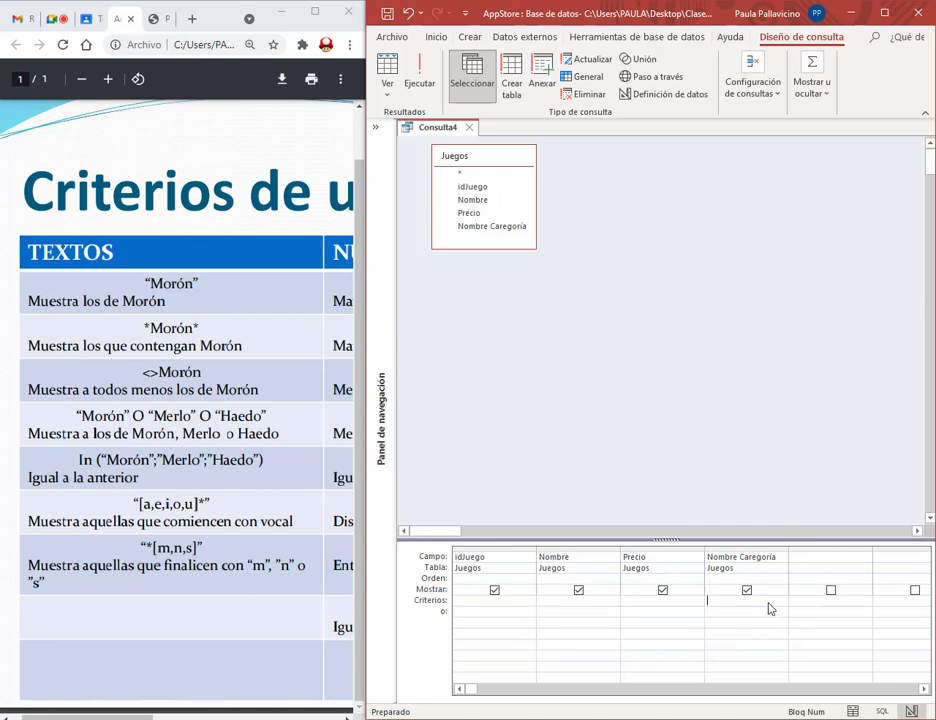
drag(143, 373, 157, 380)
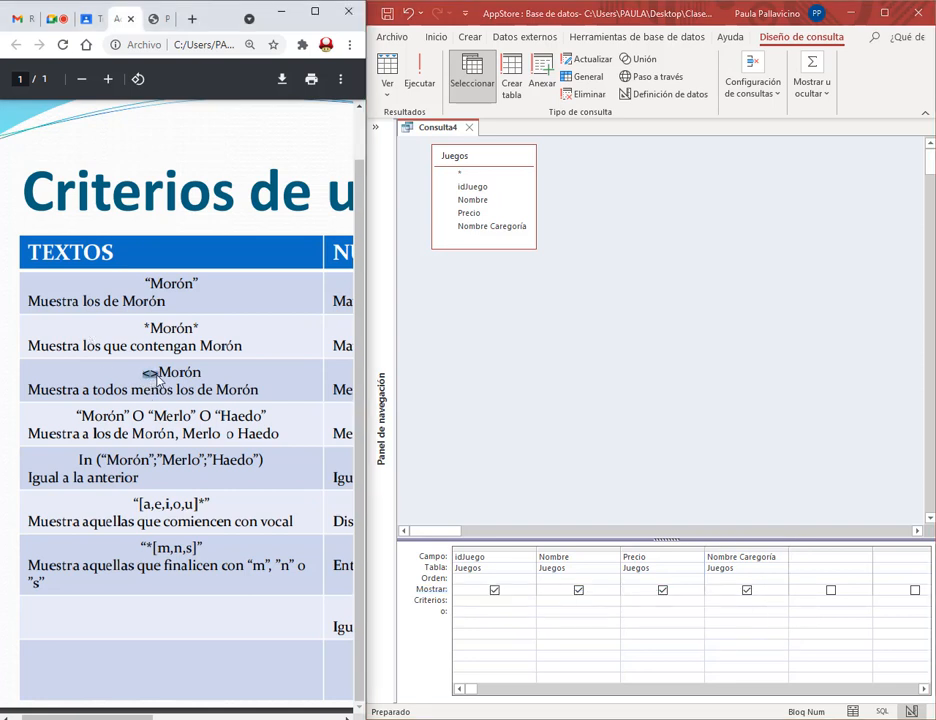
click(730, 602)
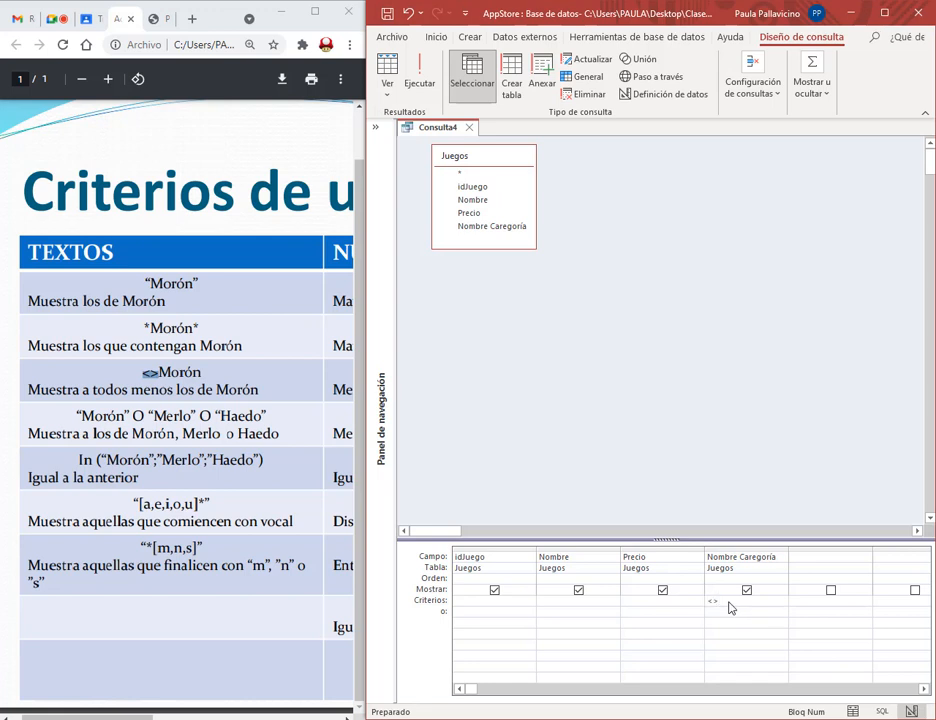
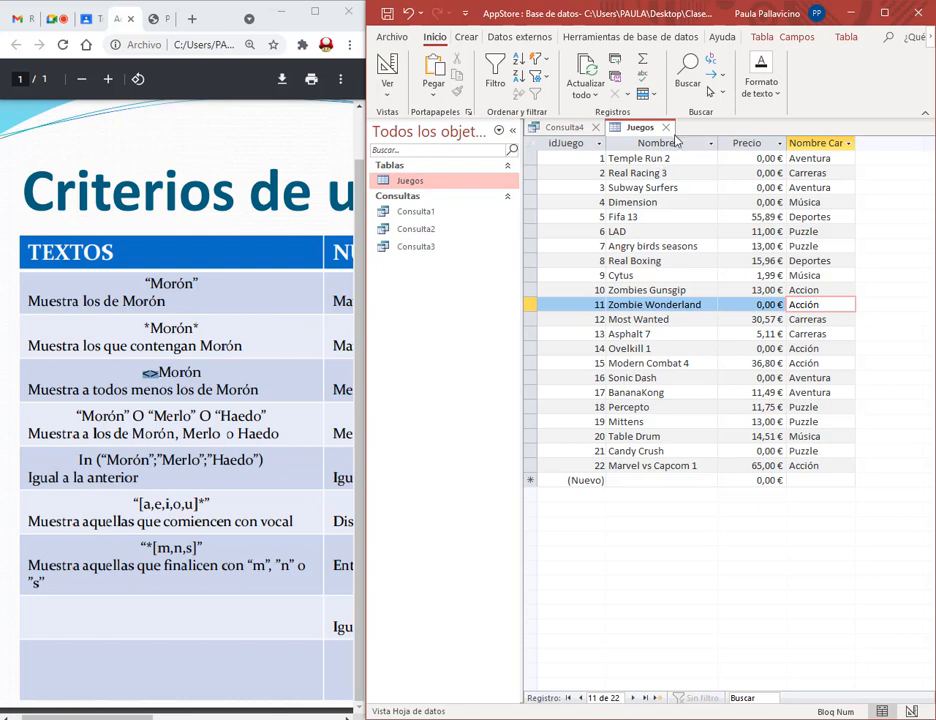
Step: Close the Juegos table and run the query with the Nombre Caregoría criterion <>"Acción", including the accent
click(665, 127)
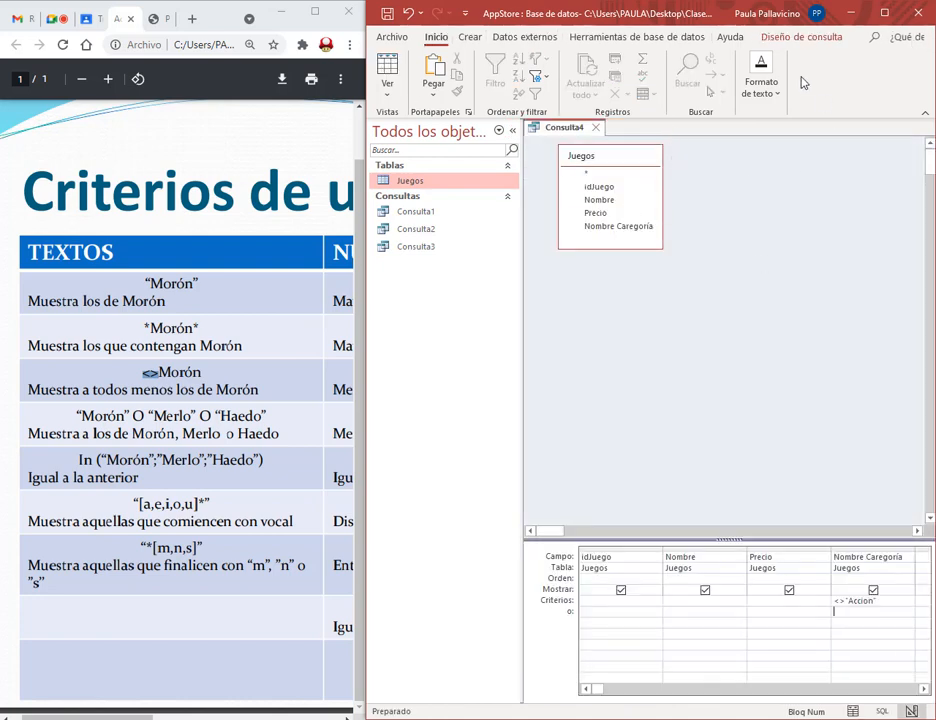
click(830, 37)
click(419, 68)
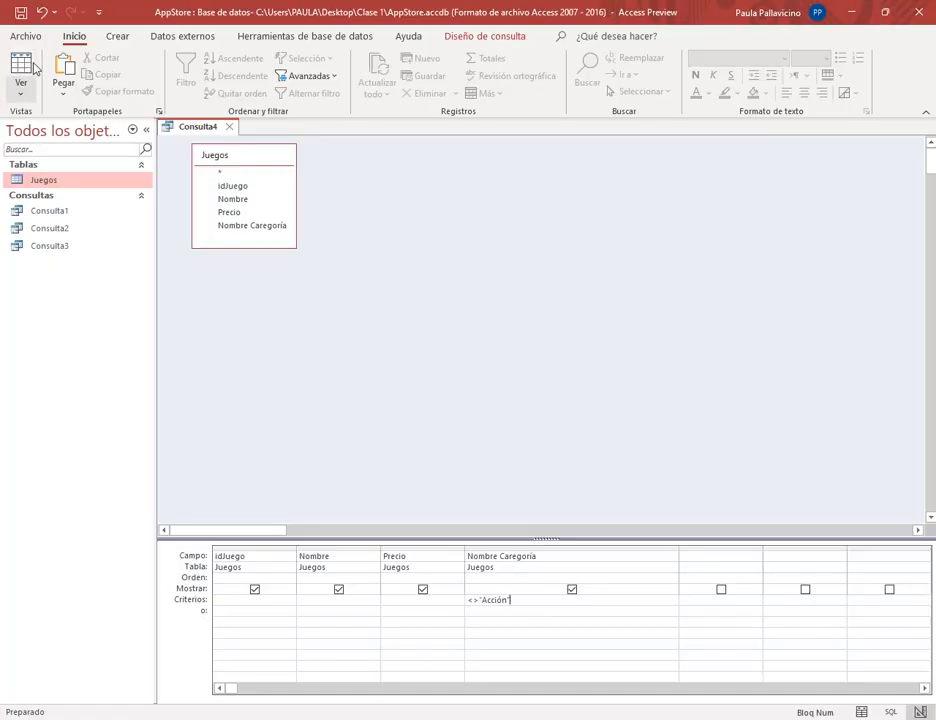
click(484, 36)
click(42, 63)
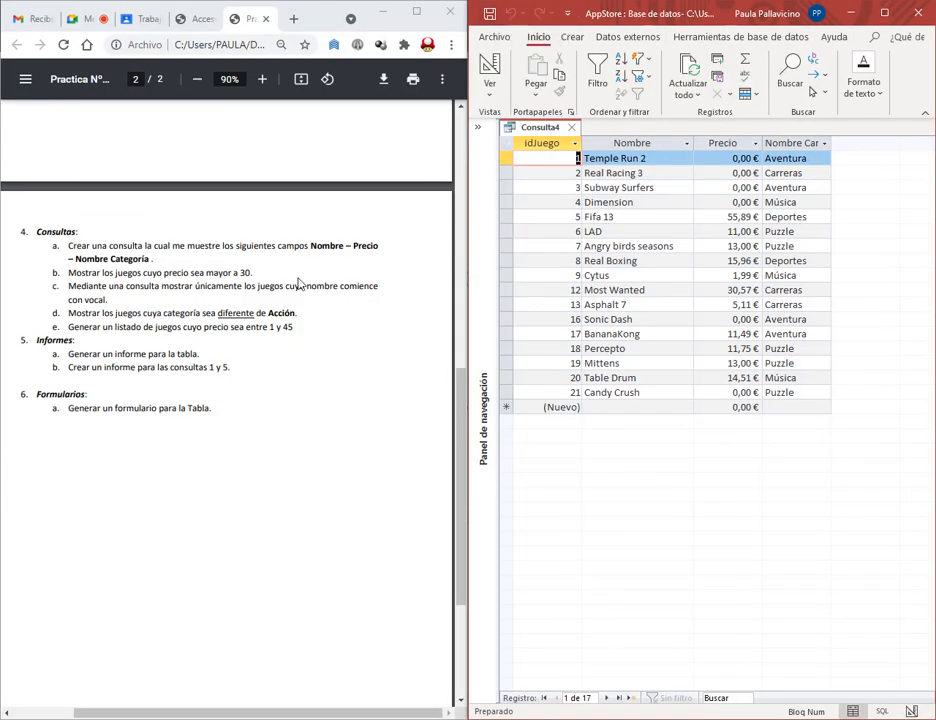
Step: Review exercise d against the query result, then save the query as Consulta4 and close it
drag(296, 313, 80, 314)
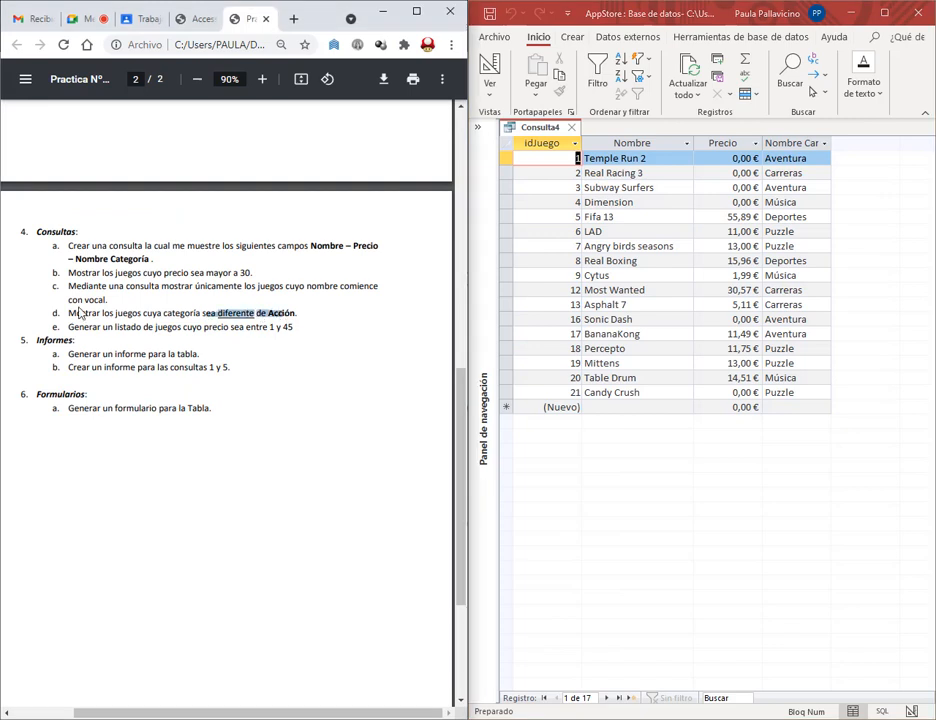
click(489, 13)
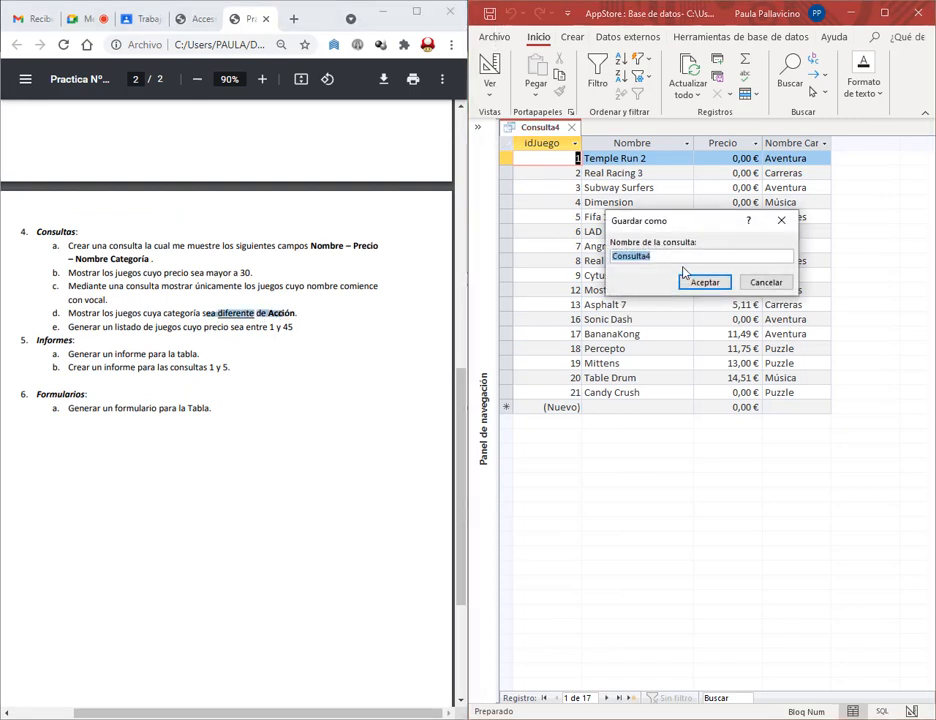
click(705, 283)
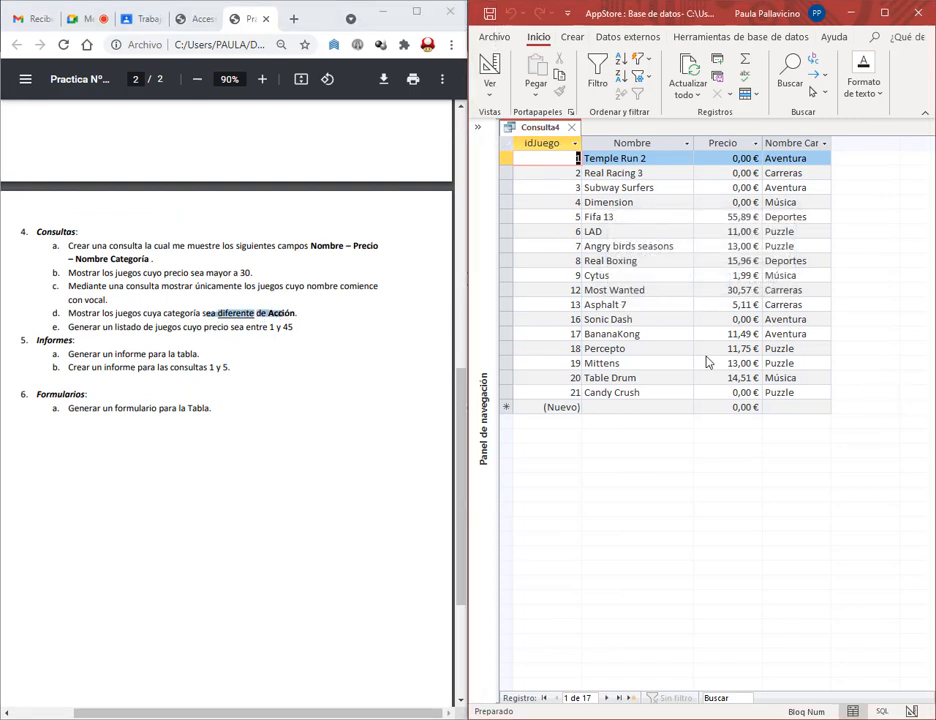
click(216, 355)
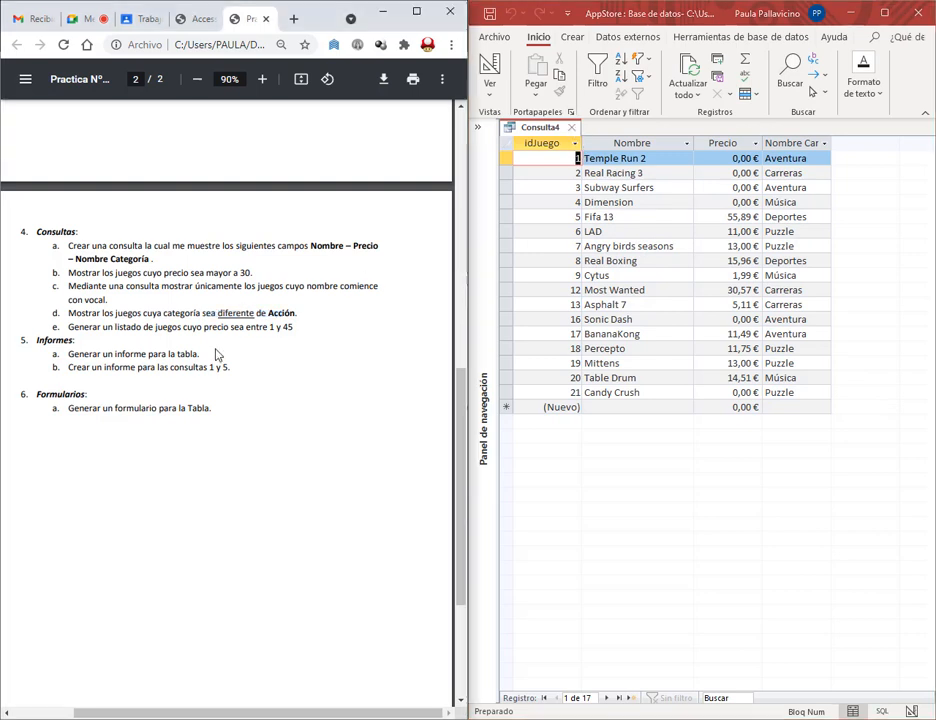
click(571, 127)
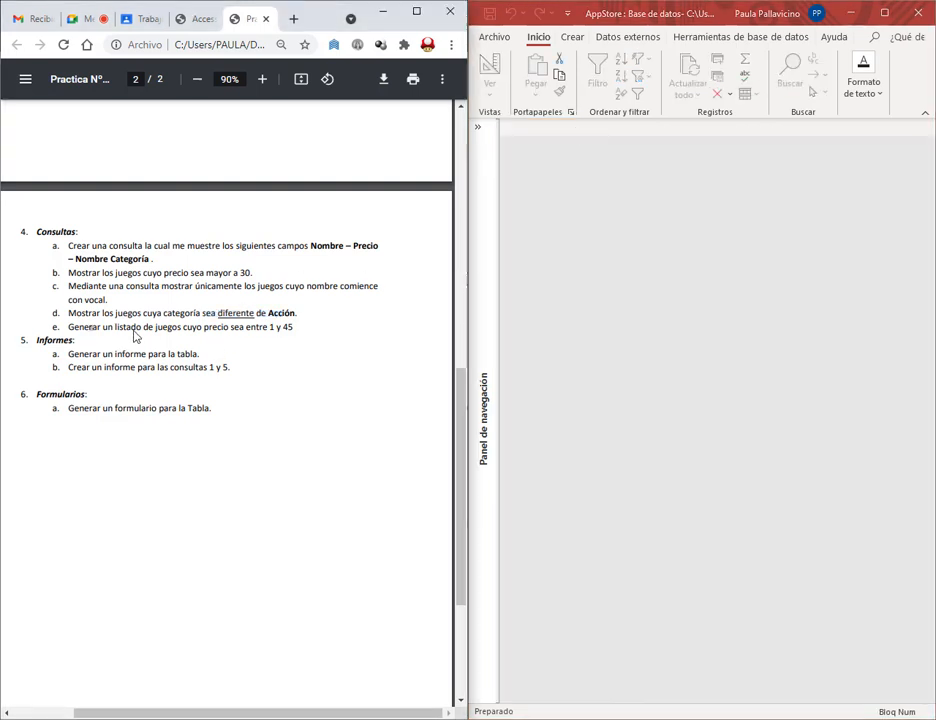
Step: Read exercise e on games priced between 1 and 45, and widen the database window beside the PDF
drag(90, 328, 282, 338)
click(281, 337)
click(545, 62)
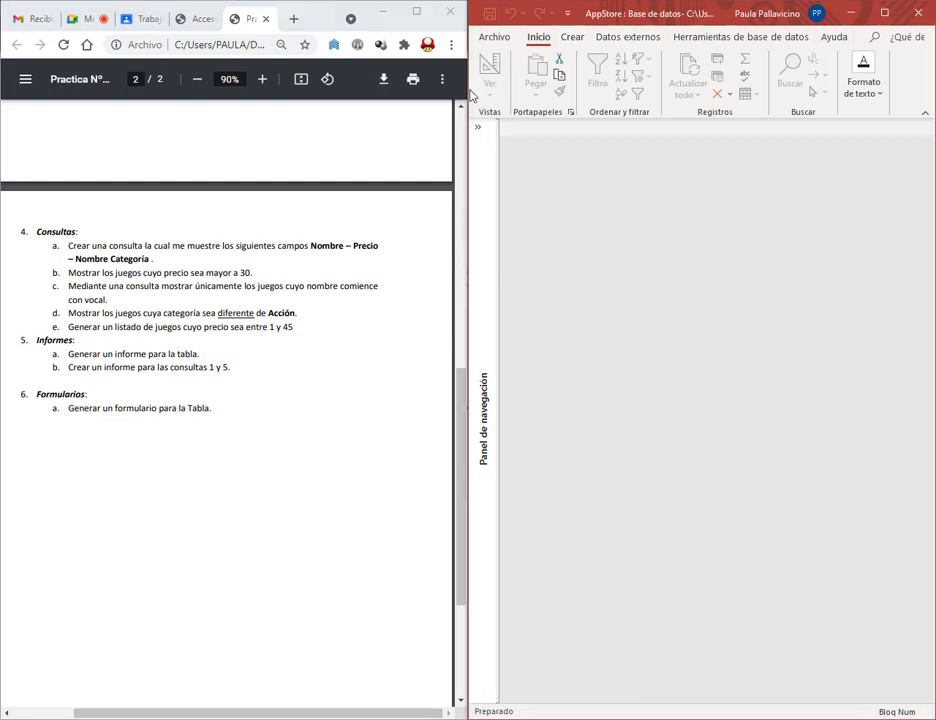
drag(468, 97, 418, 98)
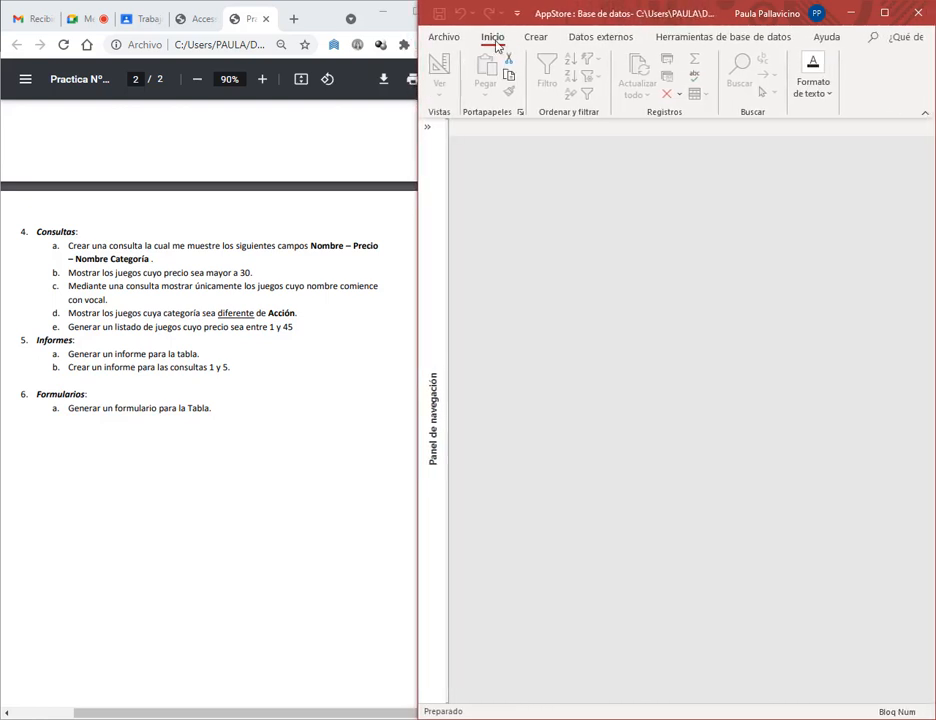
Step: Create a query in design view on the Juegos table and add idJuego, Nombre, Precio and Nombre Caregoría to the grid
click(536, 36)
click(704, 74)
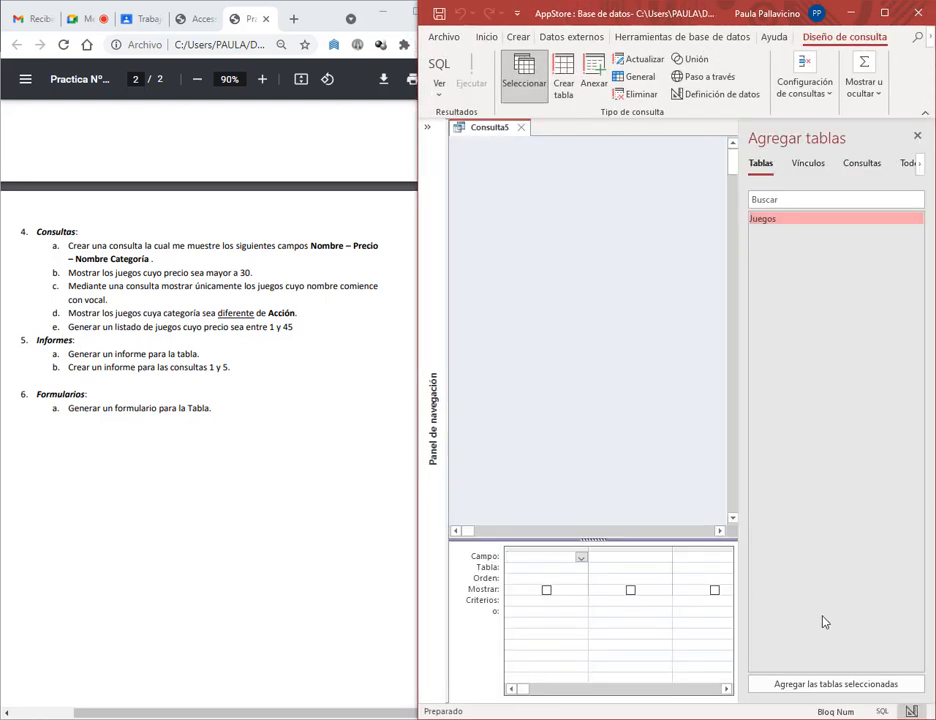
click(836, 684)
click(915, 136)
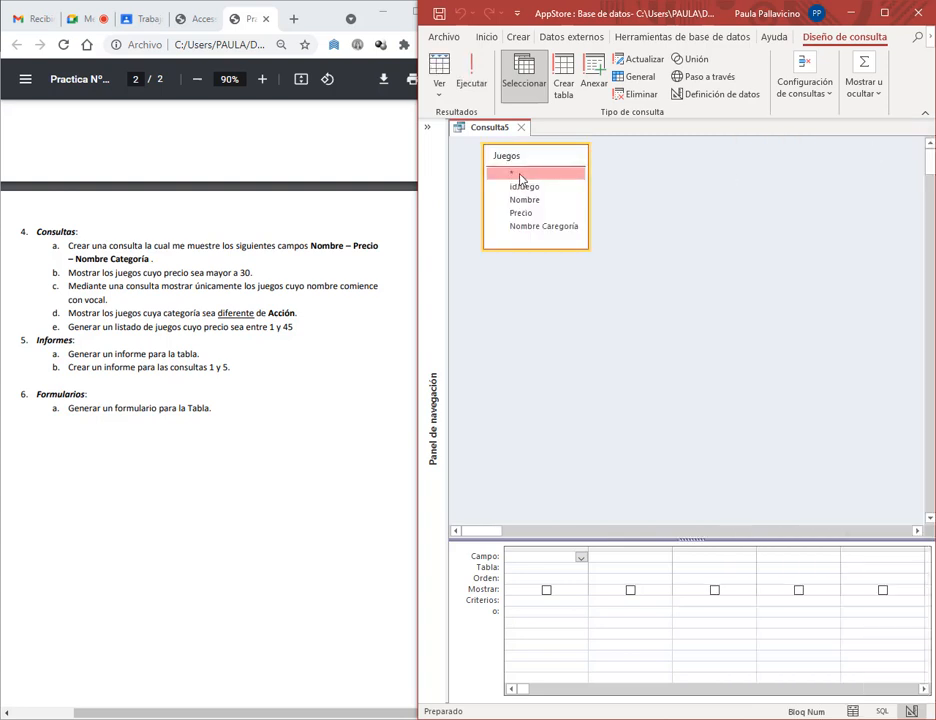
double_click(529, 158)
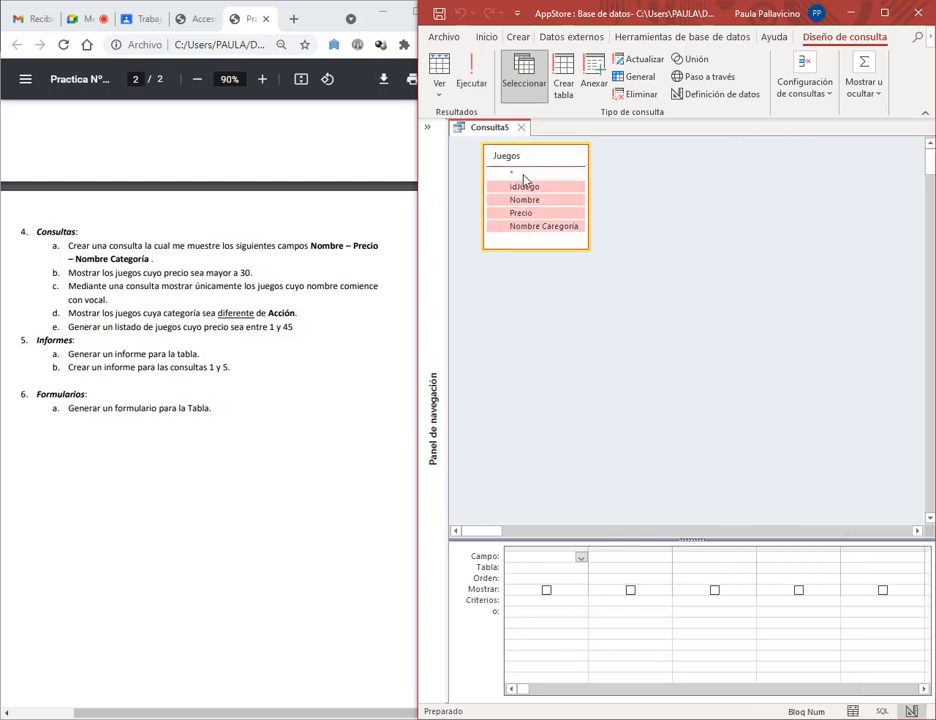
drag(529, 192, 552, 562)
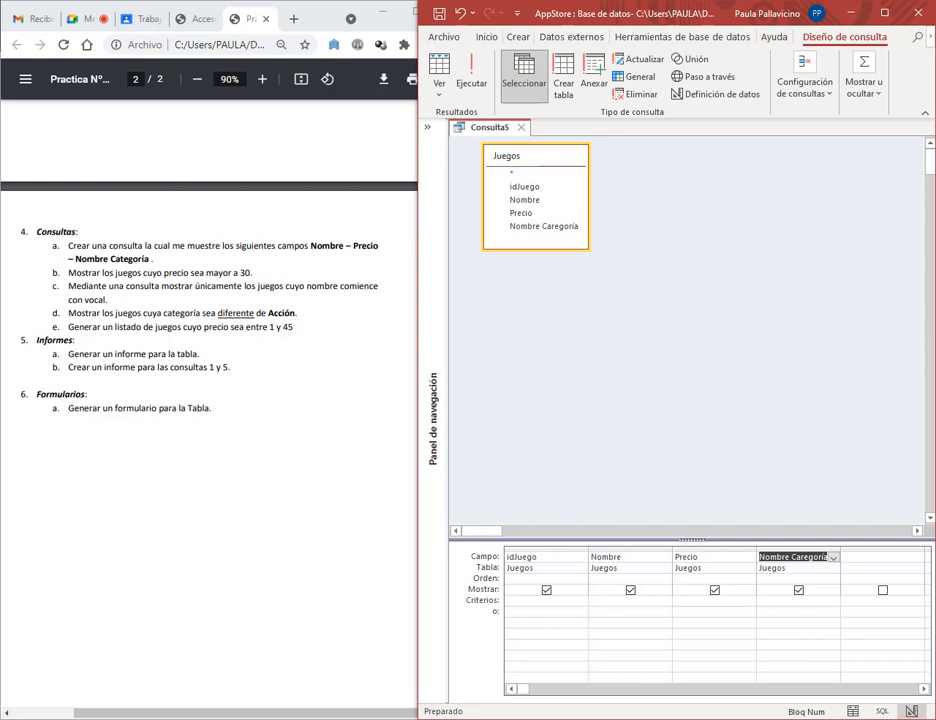
Step: Set the Precio criterion to entre 1 y 45 and run the query
click(702, 600)
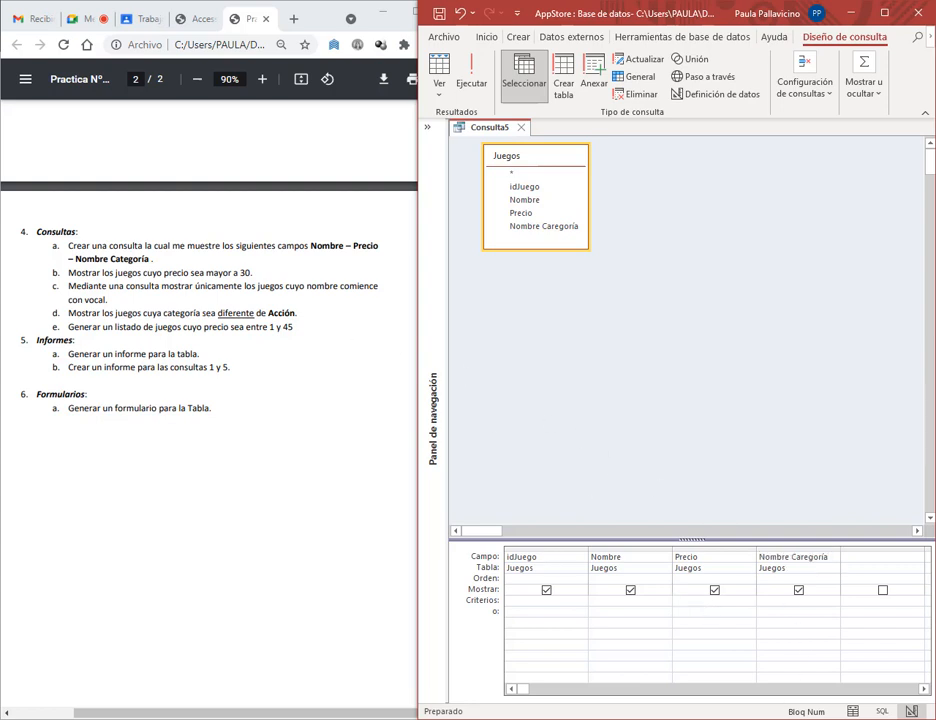
text(entre)
text(1 y 45)
click(471, 72)
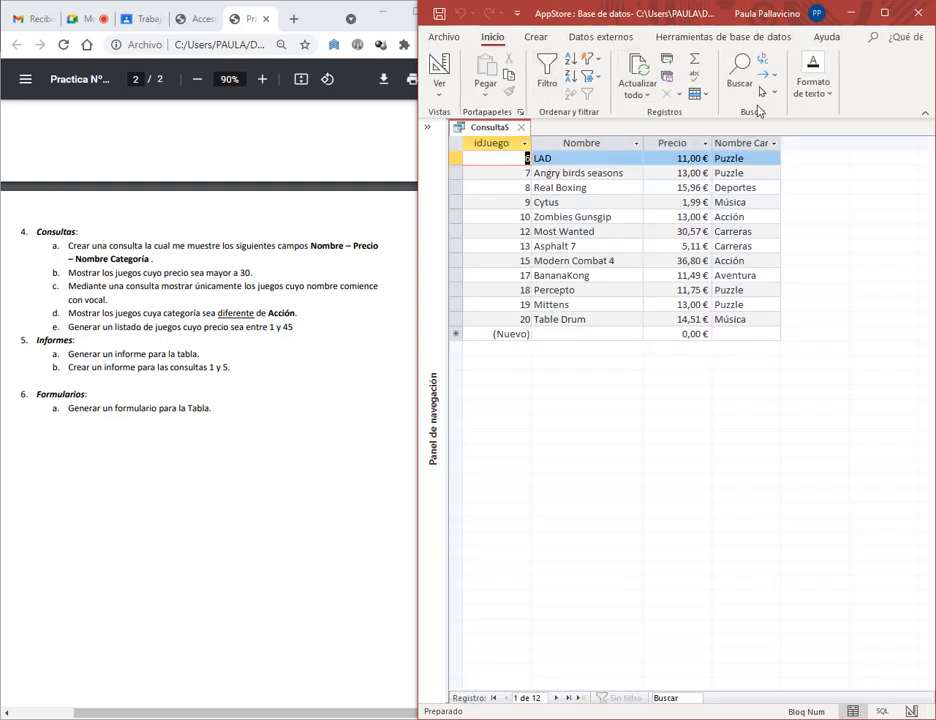
Step: Save the price range query as Consulta5 and close it
click(438, 13)
click(698, 284)
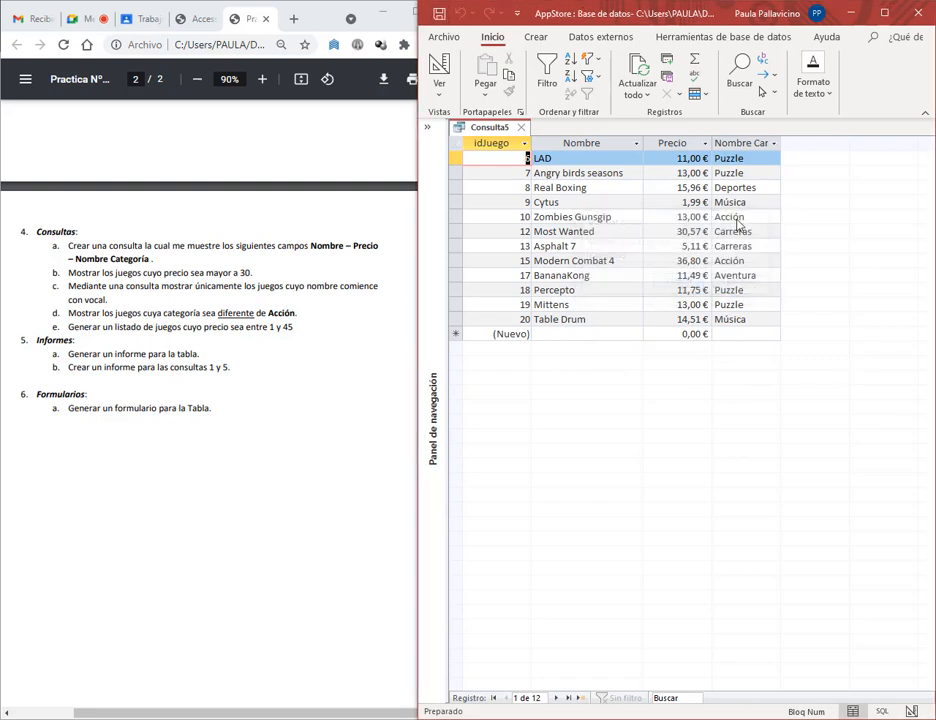
click(521, 127)
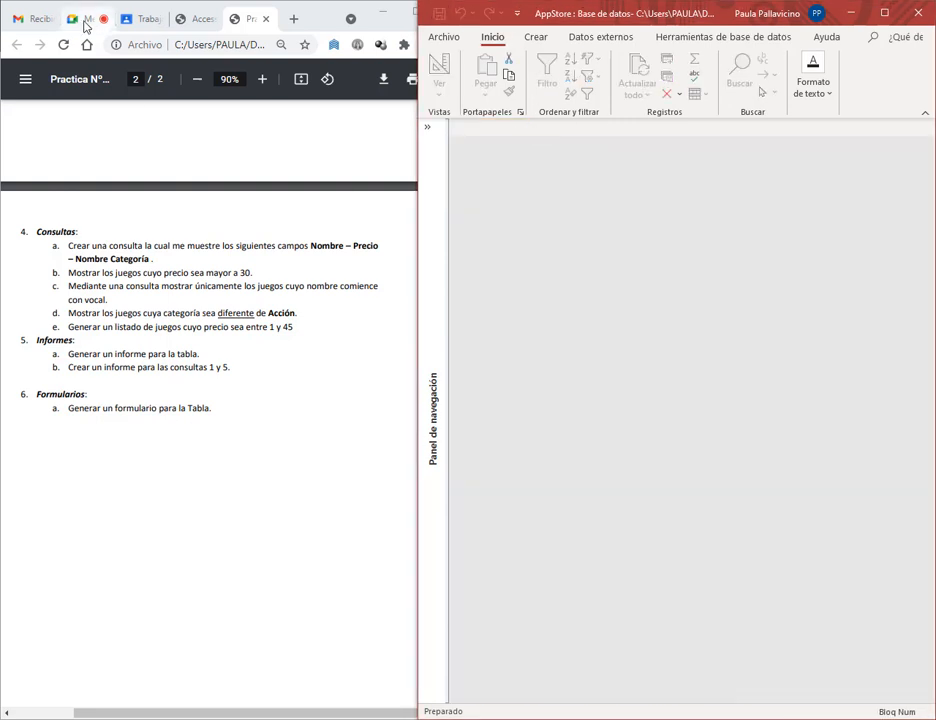
Step: Show the database objects, widen the database window over the PDF, and generate a report from the Juegos table
click(293, 345)
click(527, 181)
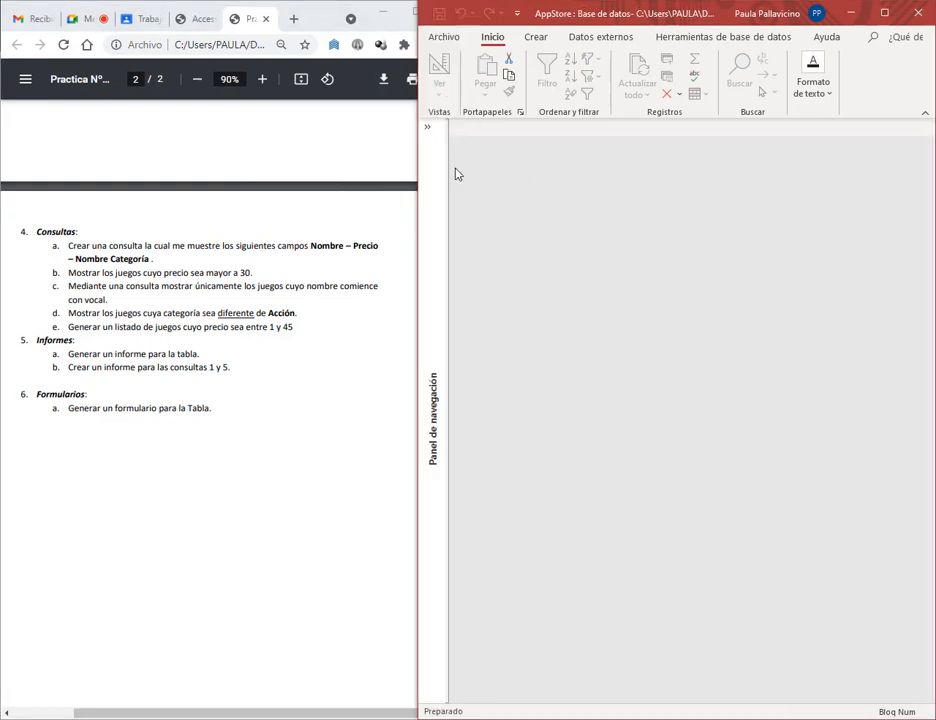
click(428, 130)
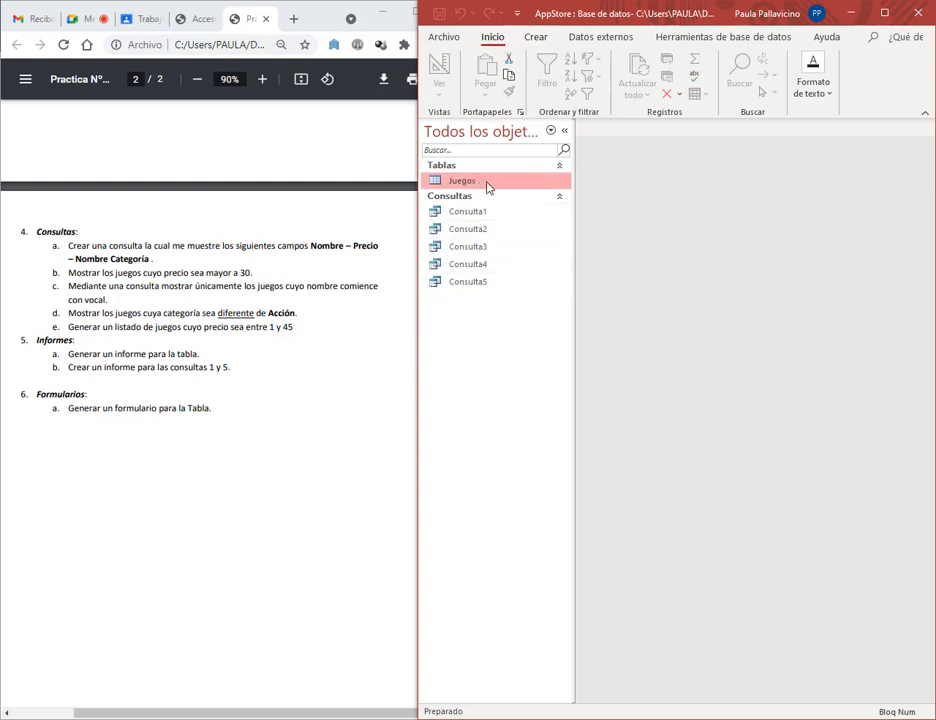
click(537, 38)
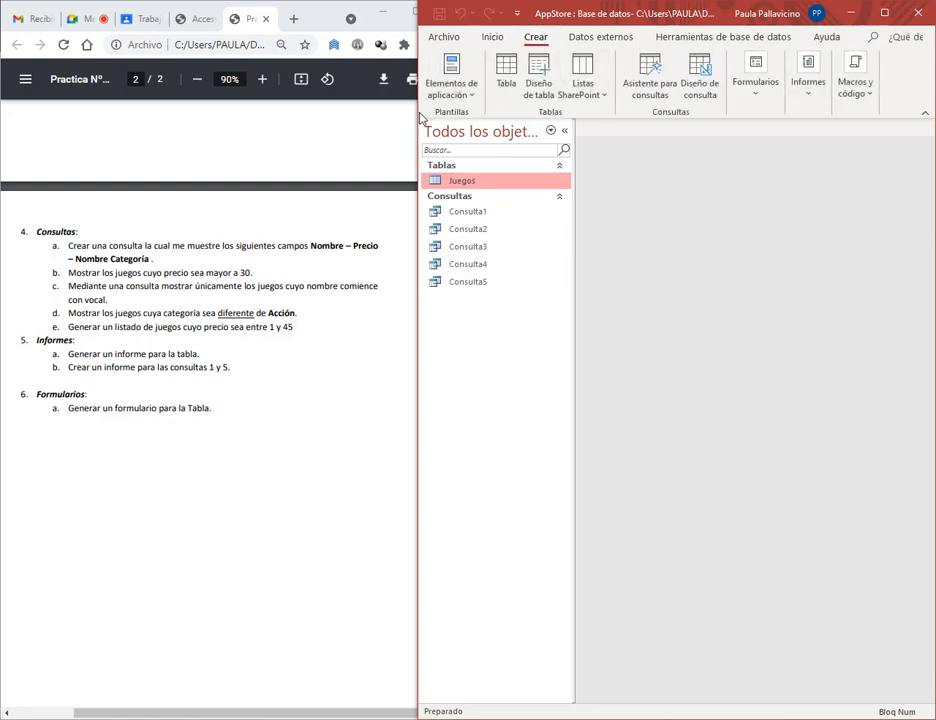
drag(419, 118, 167, 141)
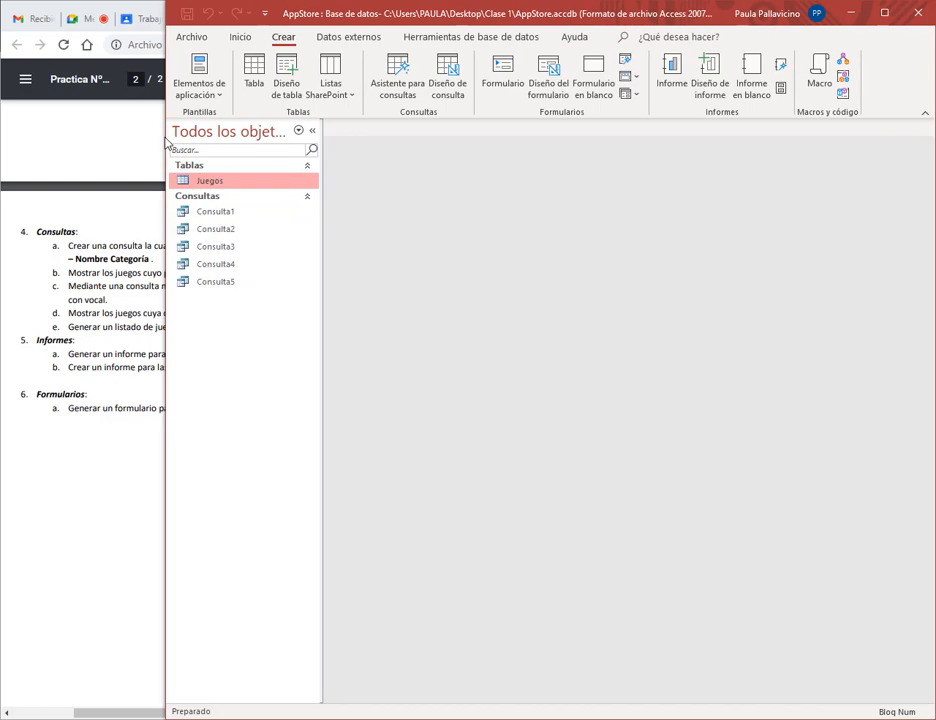
click(671, 66)
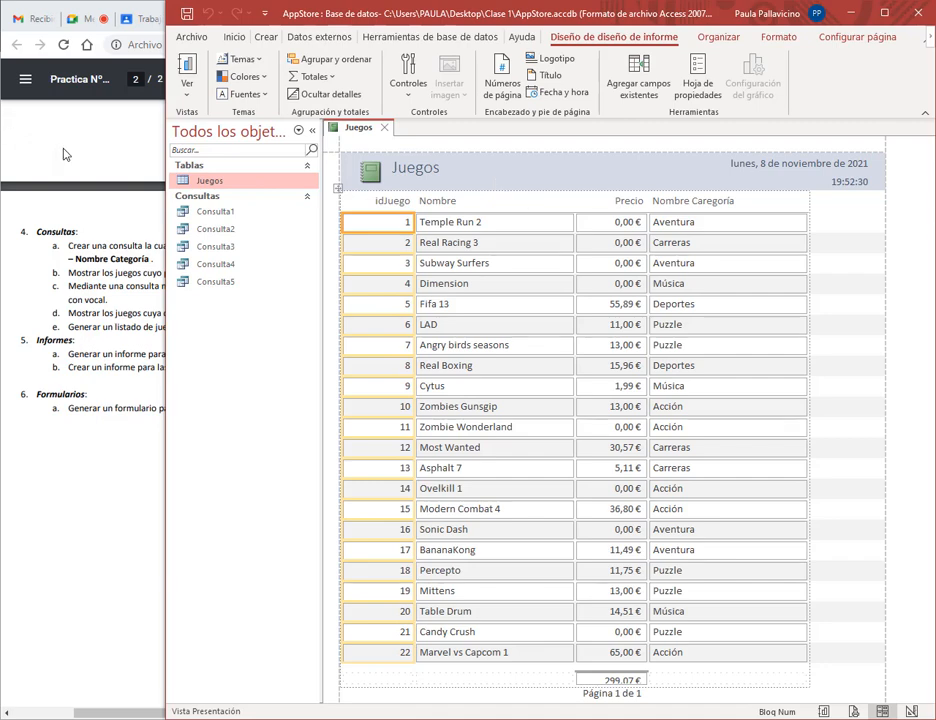
Step: Check the Informes exercises in the practice PDF, then save the table's report as Juegos and close it
click(100, 208)
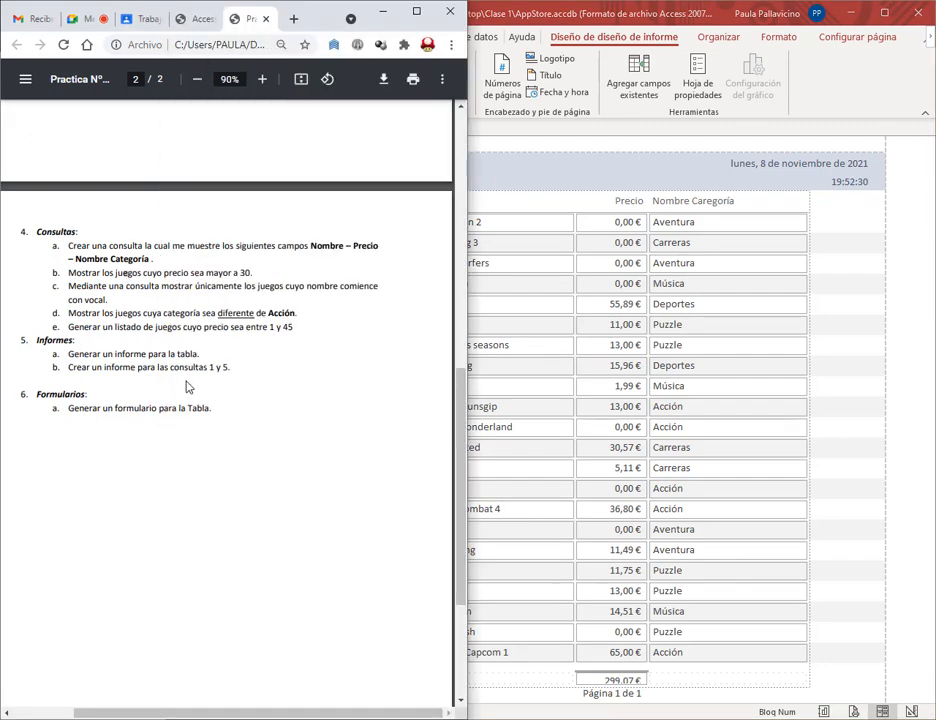
click(622, 133)
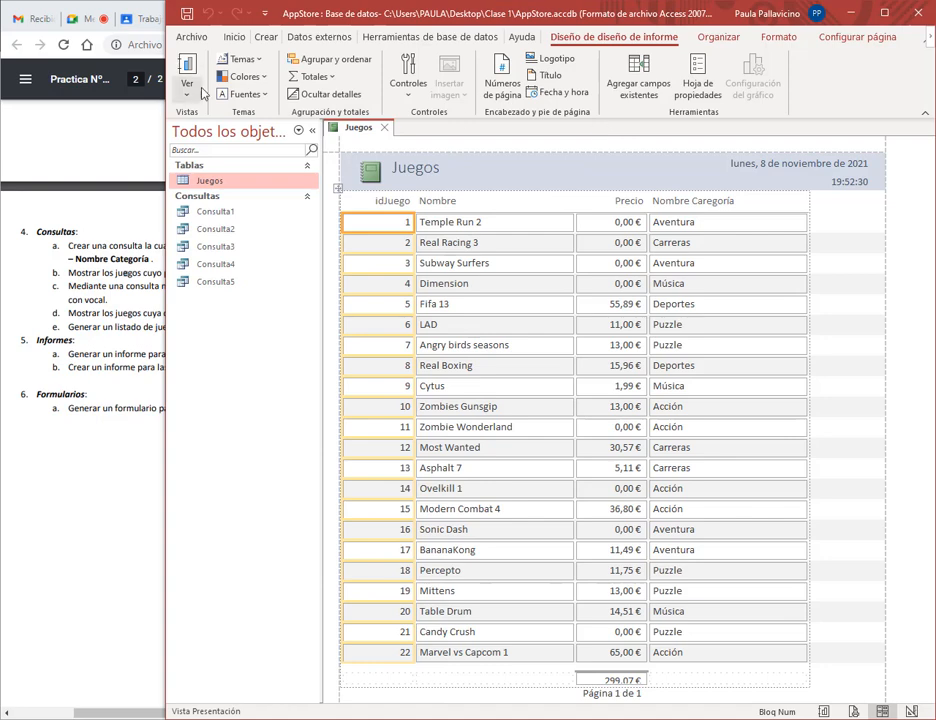
click(188, 14)
click(556, 283)
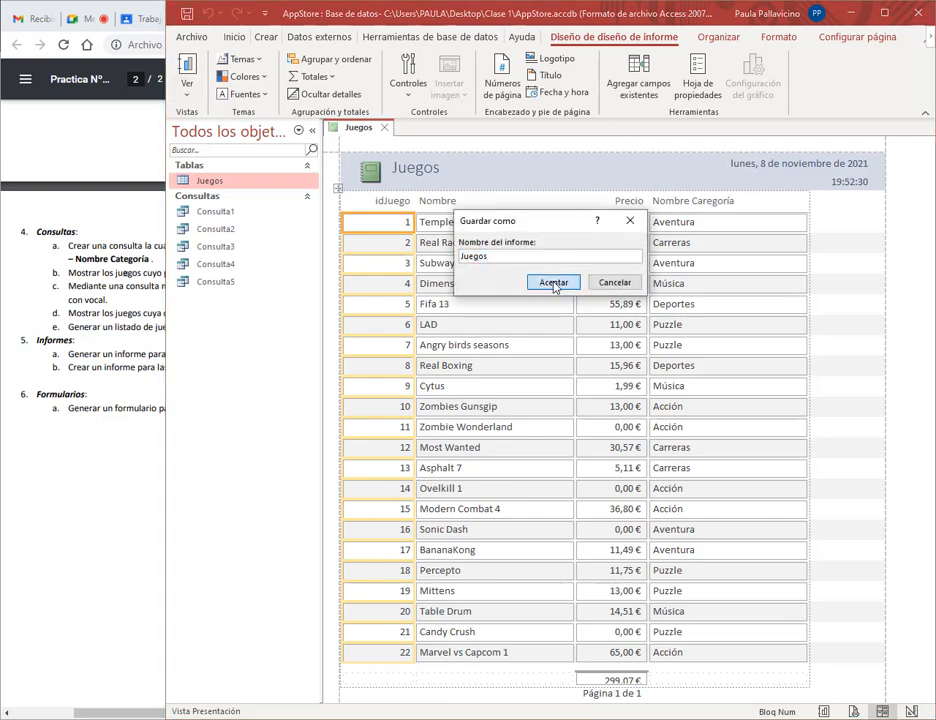
click(387, 131)
Step: Generate a report from the Consulta1 query and save it as Consulta1
mouse_move(163, 283)
mouse_down()
mouse_move(278, 281)
mouse_move(167, 280)
mouse_up()
click(235, 215)
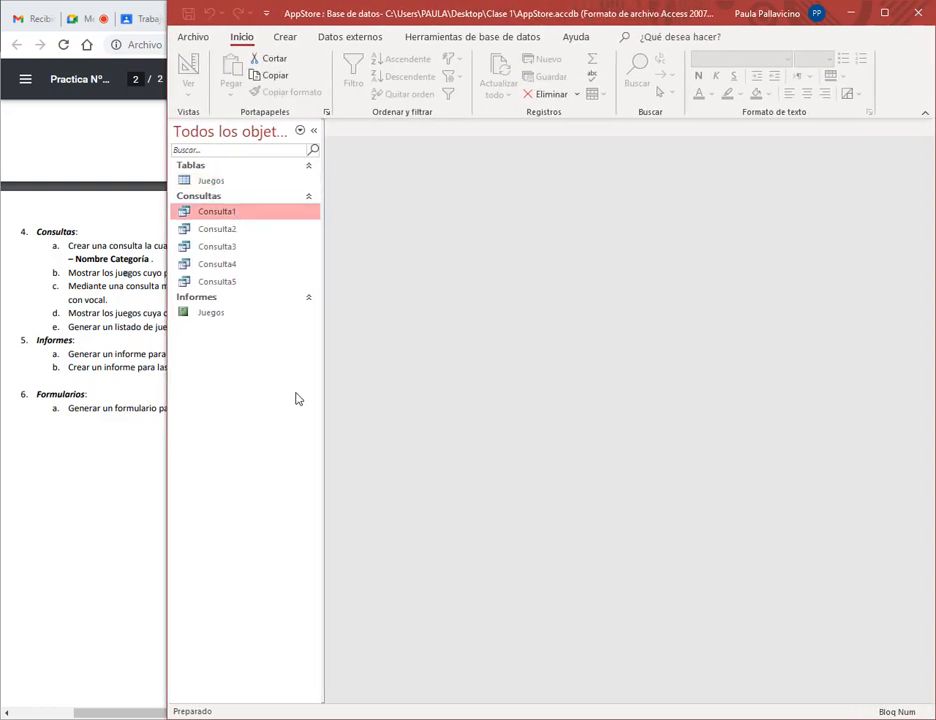
click(285, 38)
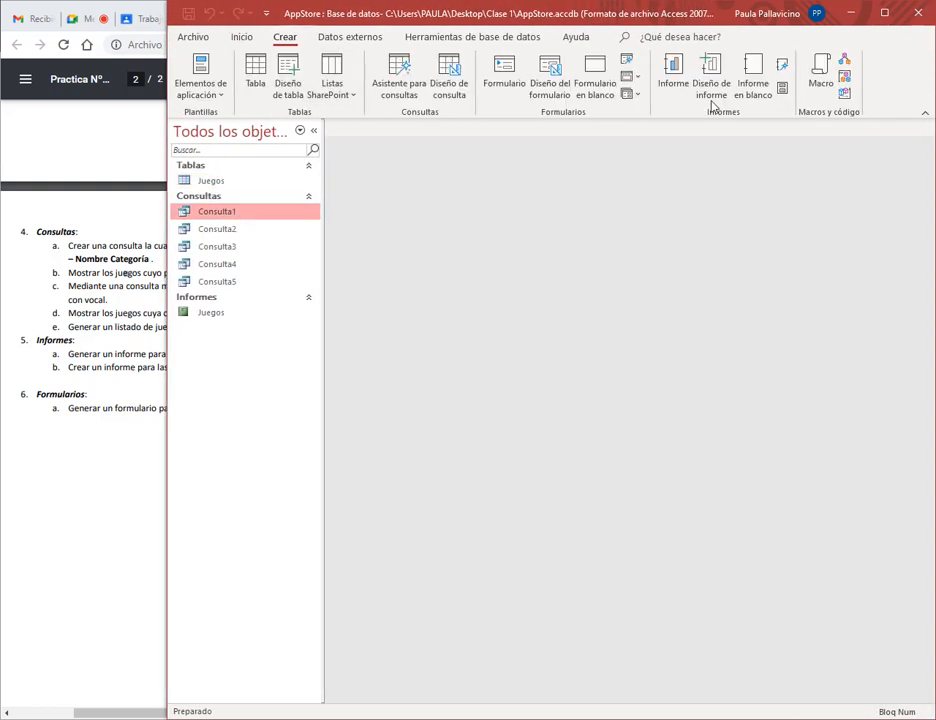
click(675, 80)
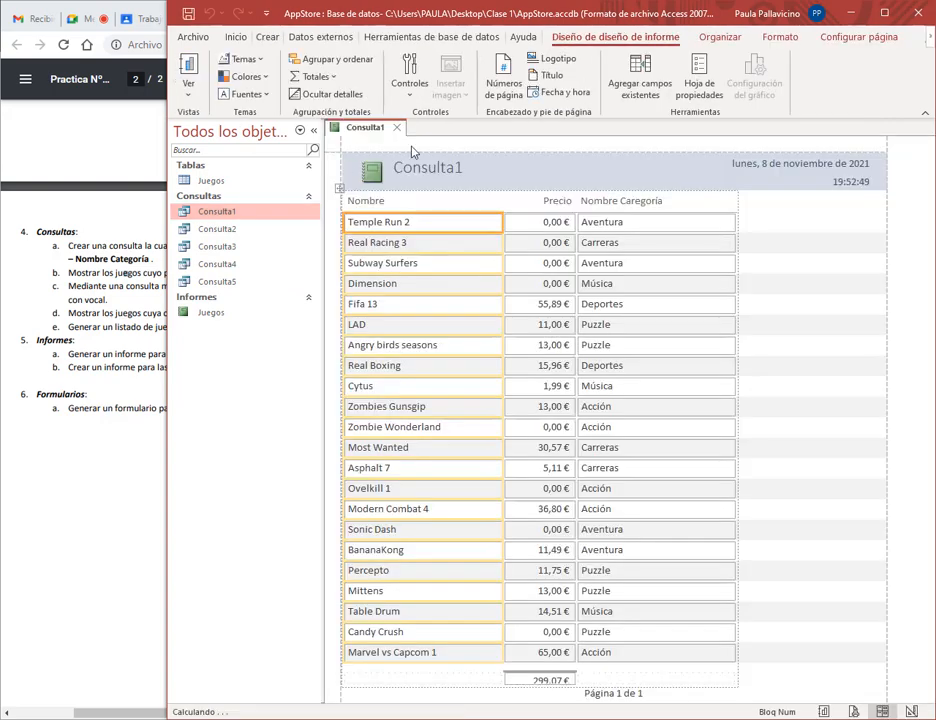
click(188, 17)
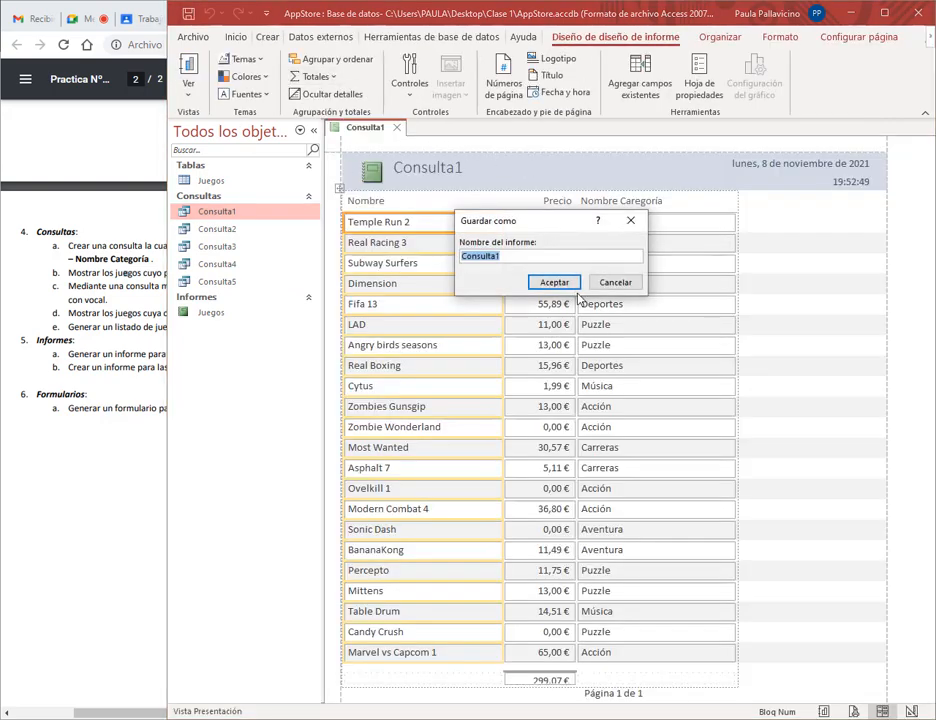
key(Return)
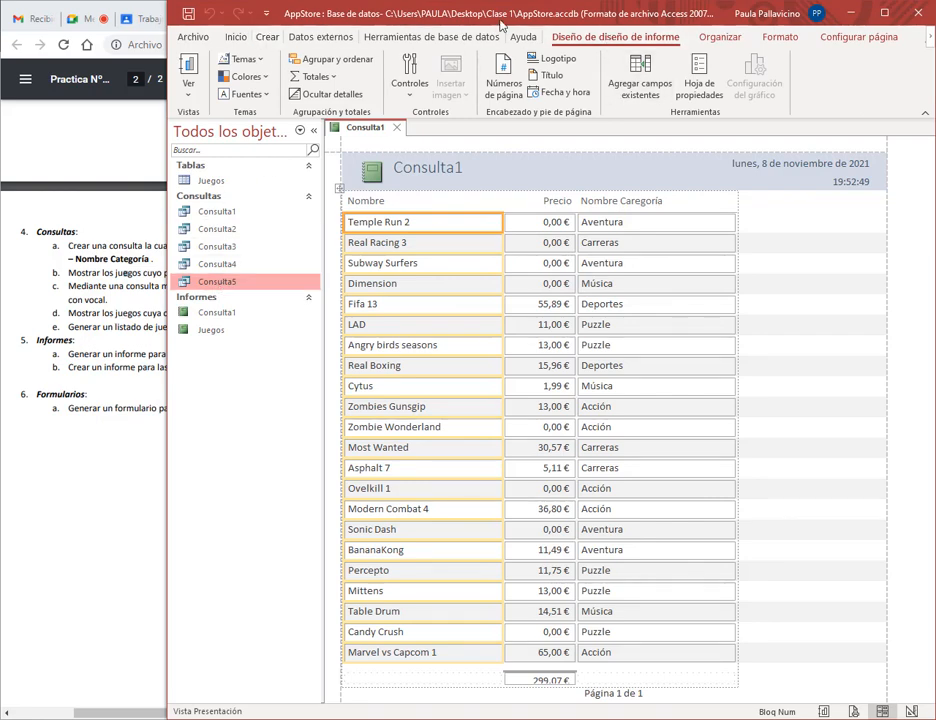
Step: Generate a report from the Consulta5 query, save it as Consulta5, and close both open query reports
click(267, 36)
click(676, 66)
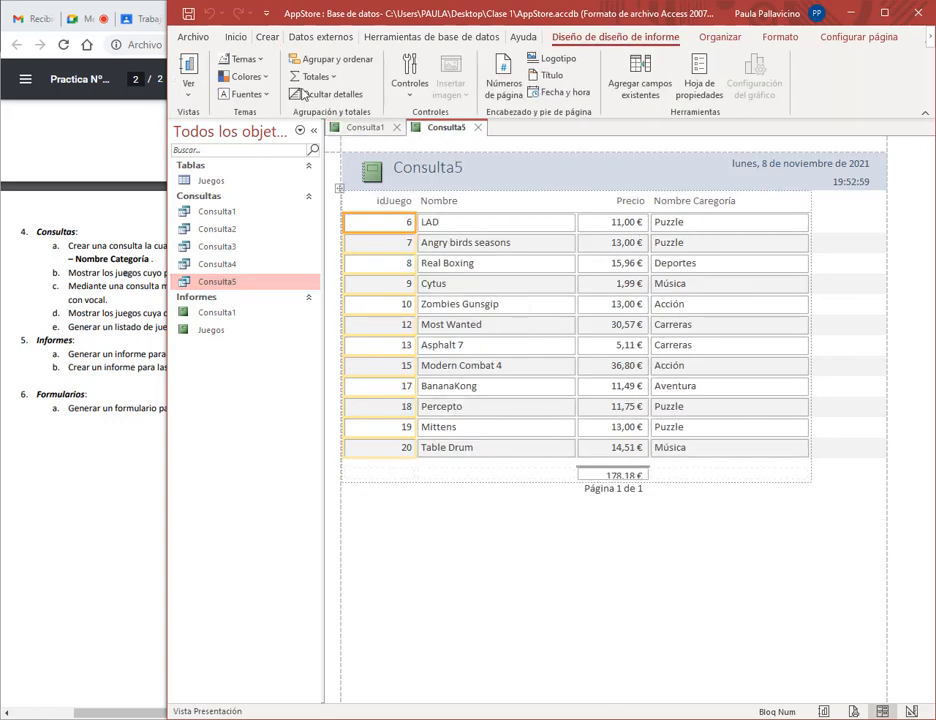
click(188, 13)
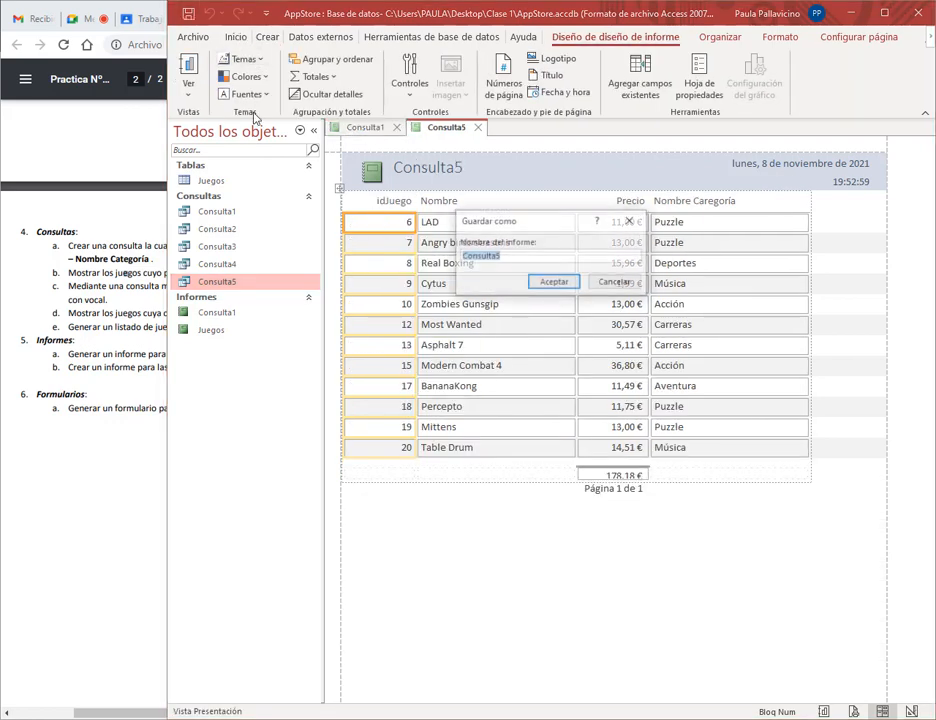
click(556, 285)
click(478, 127)
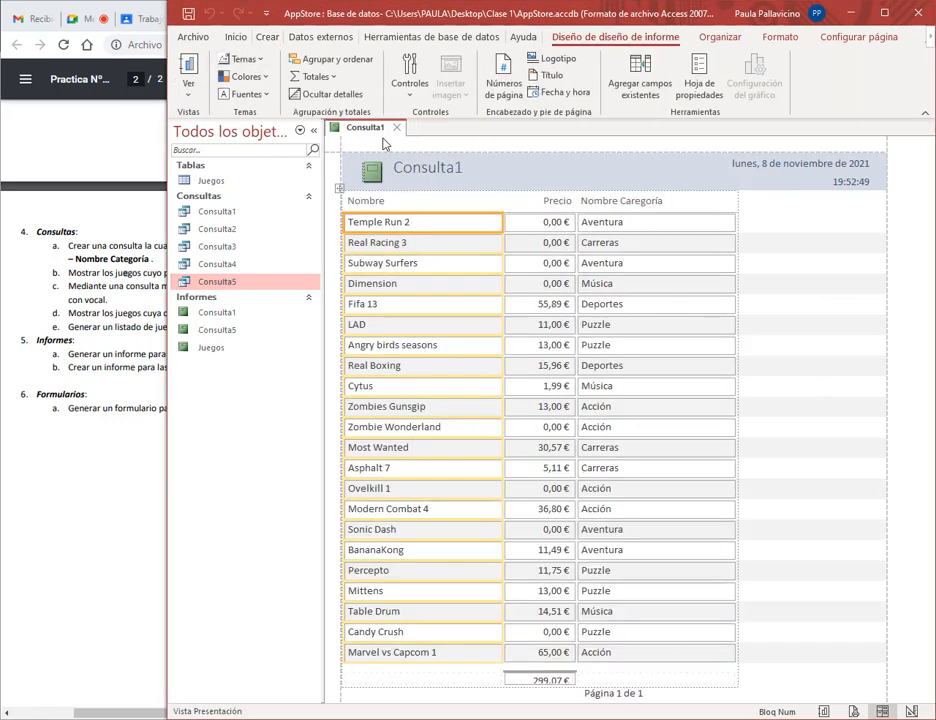
click(396, 128)
Step: Generate a form from the Juegos table and browse its records to the last one and back to the first
drag(167, 184, 138, 188)
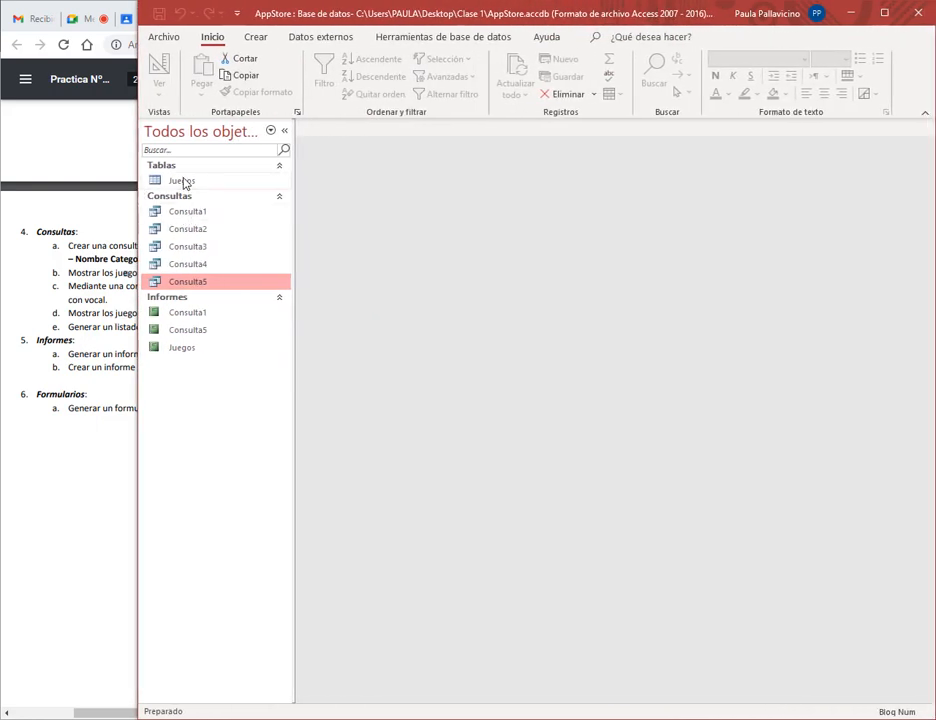
click(184, 181)
click(257, 37)
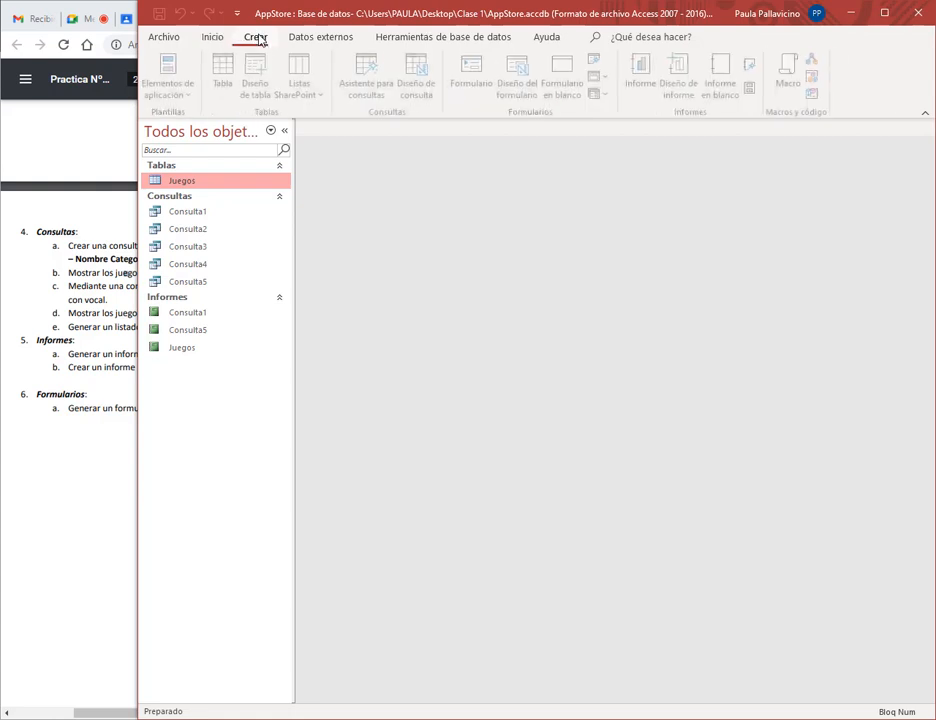
click(471, 75)
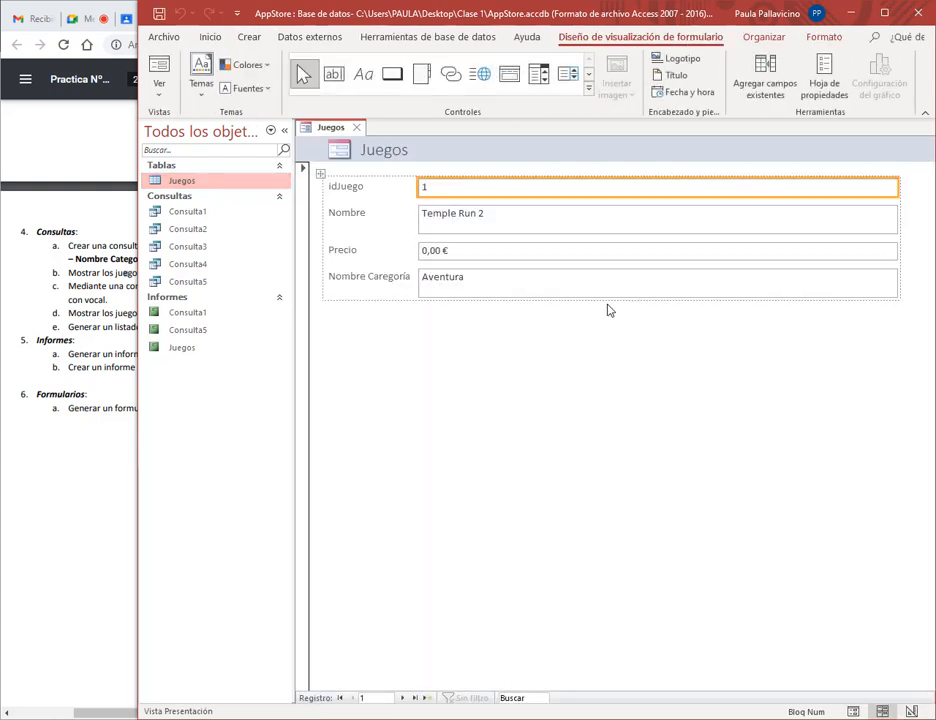
double_click(404, 698)
double_click(402, 698)
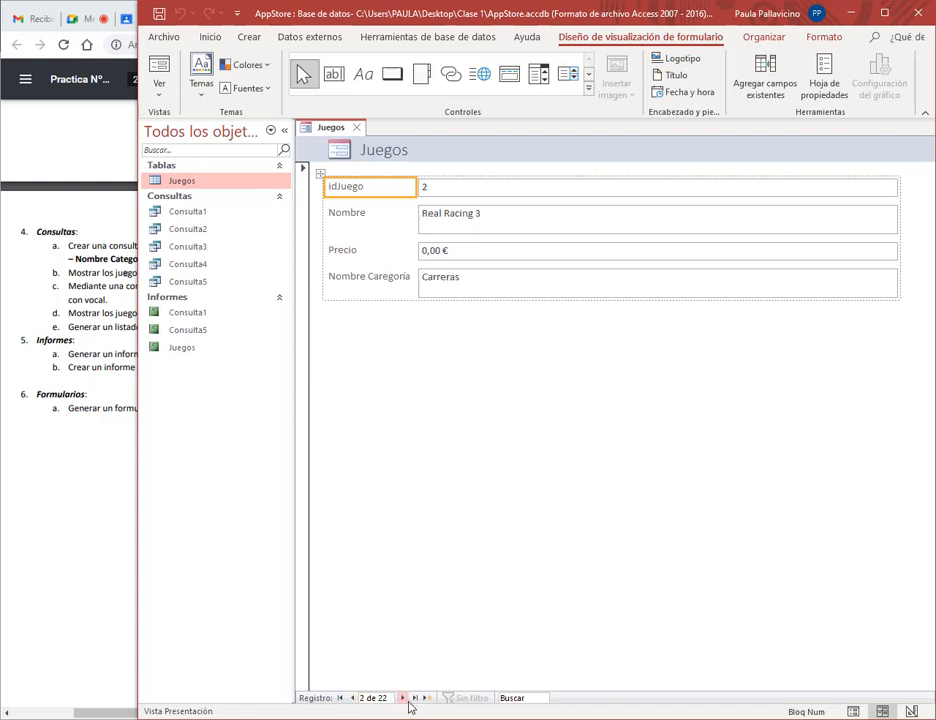
click(415, 698)
click(340, 698)
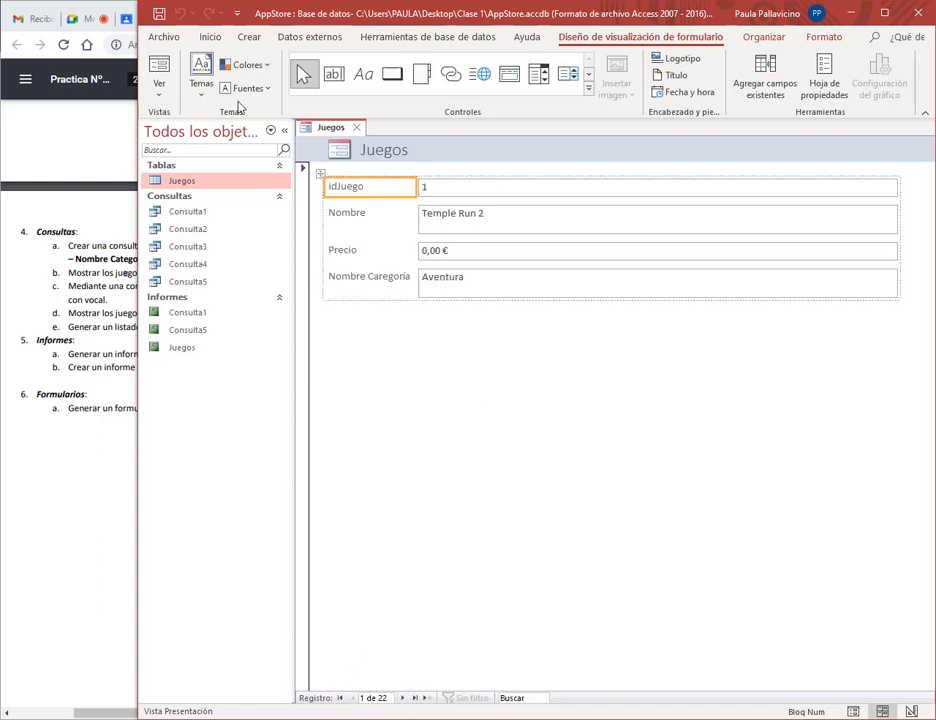
Step: Save the form as Juegos and close it
click(159, 13)
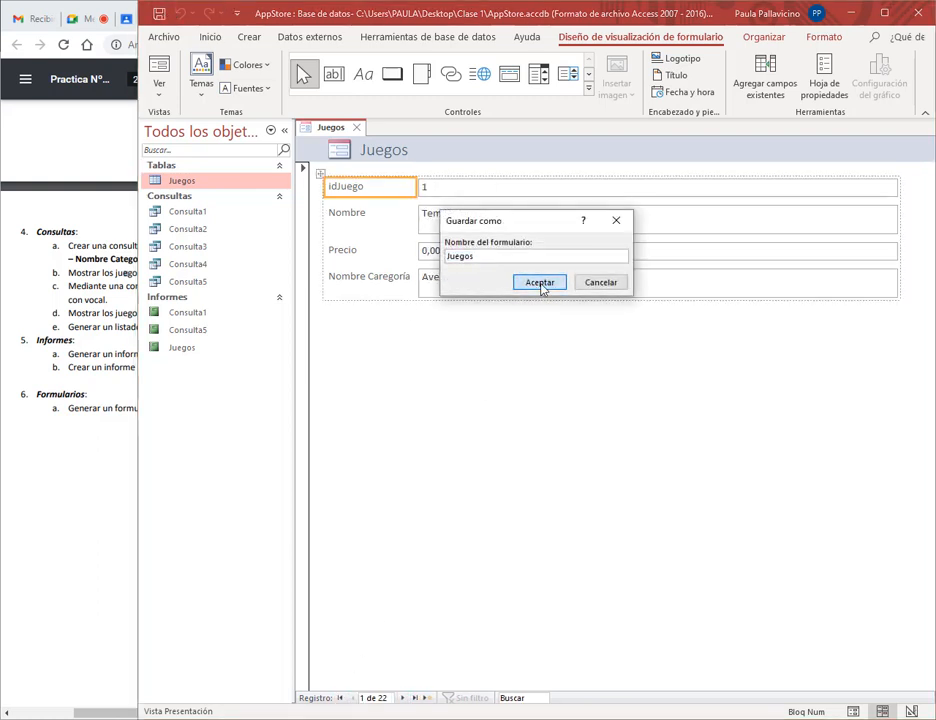
click(540, 283)
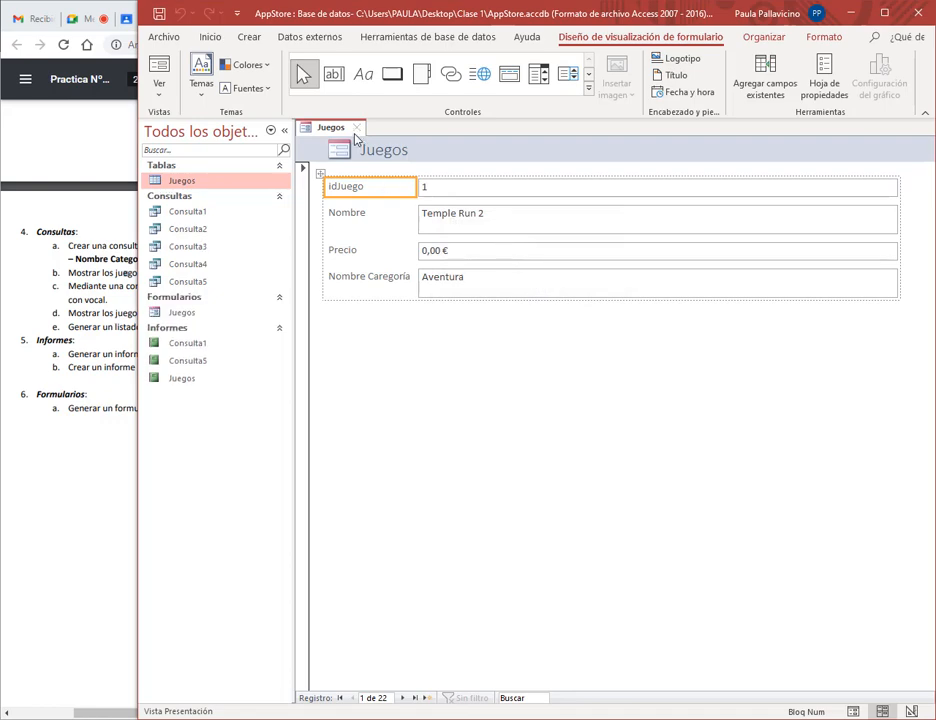
click(357, 129)
Step: Switch to the browser, open the Clase 1 folder in Google Drive, and open Practica Nº2 Instituto.pdf
click(884, 13)
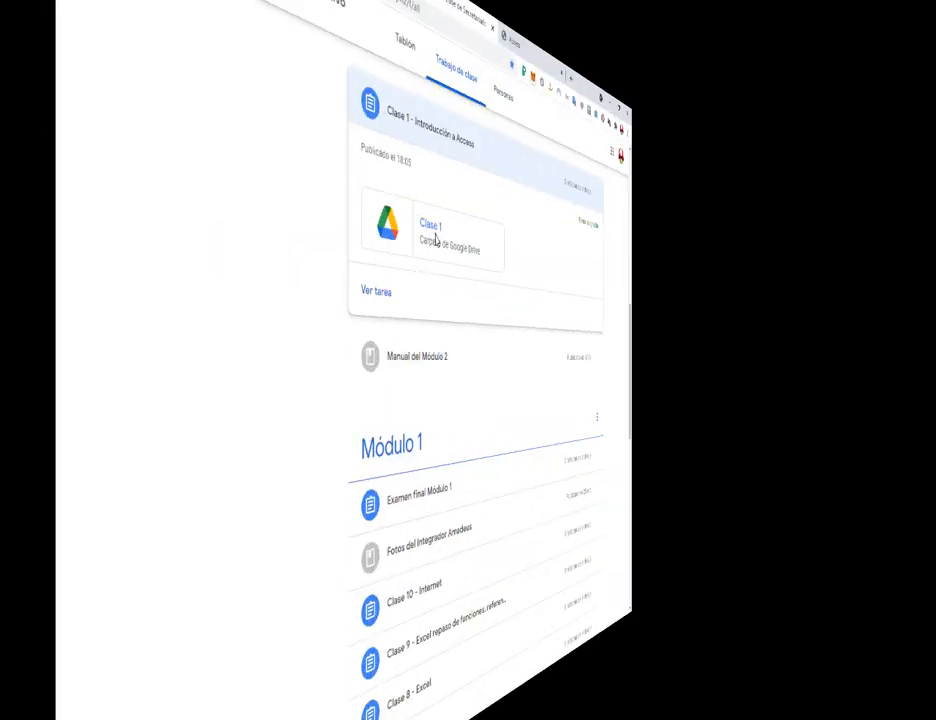
click(407, 246)
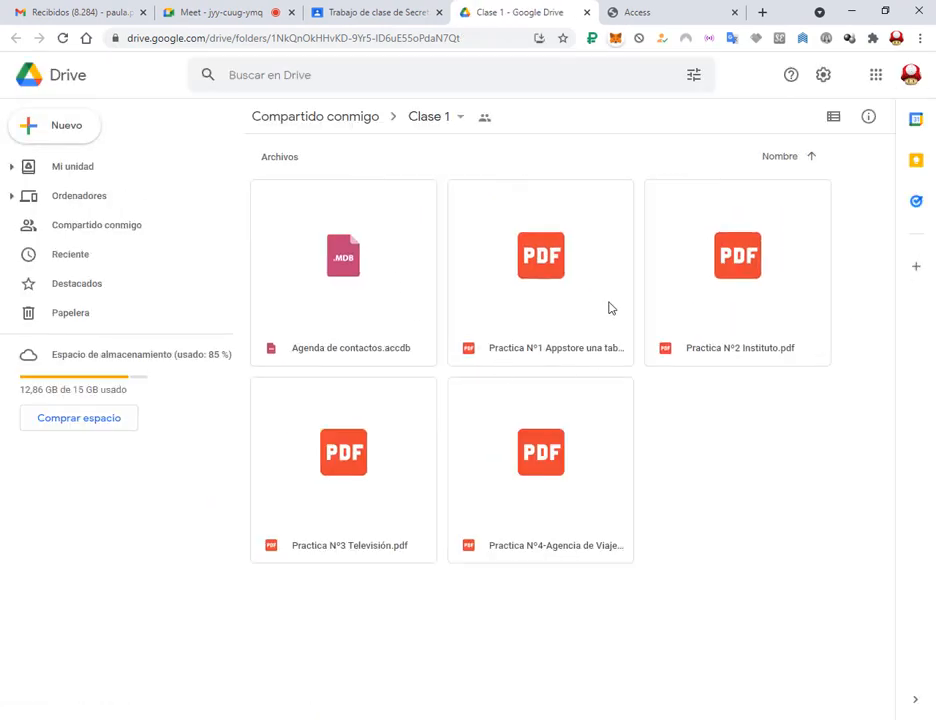
click(795, 305)
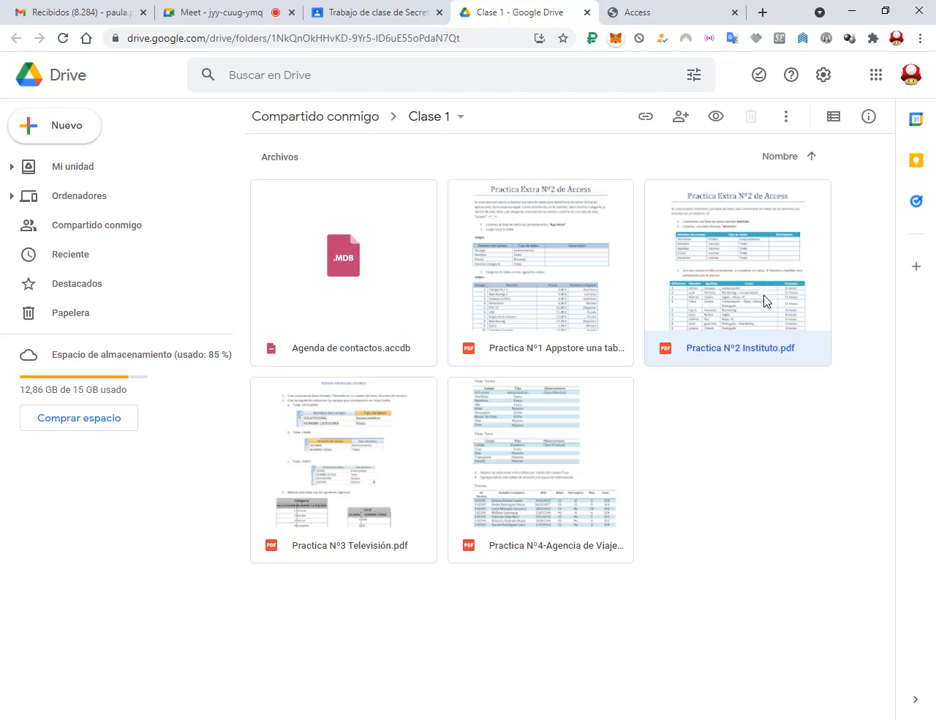
double_click(765, 300)
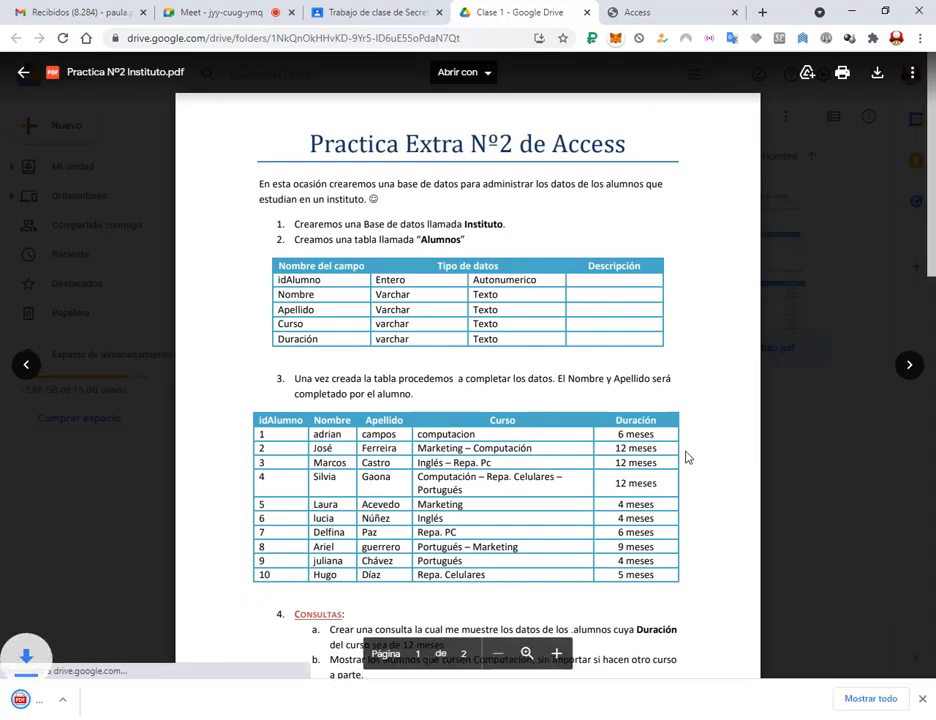
Step: Open the downloaded Practica Nº2 Instituto.pdf and examine the database and table names it asks for
click(105, 700)
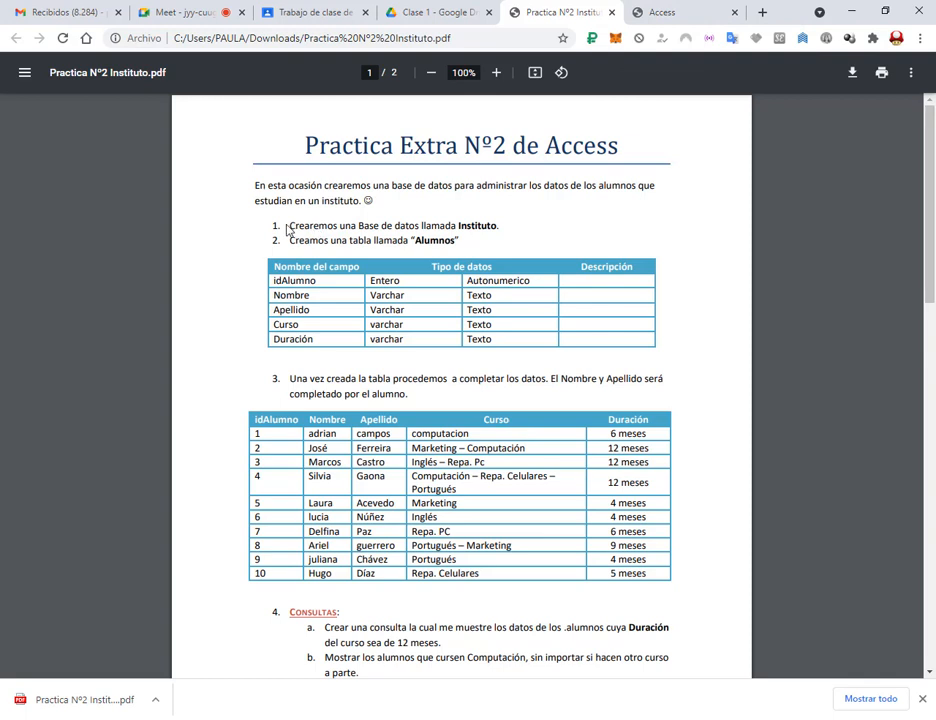
drag(287, 230, 502, 231)
click(497, 232)
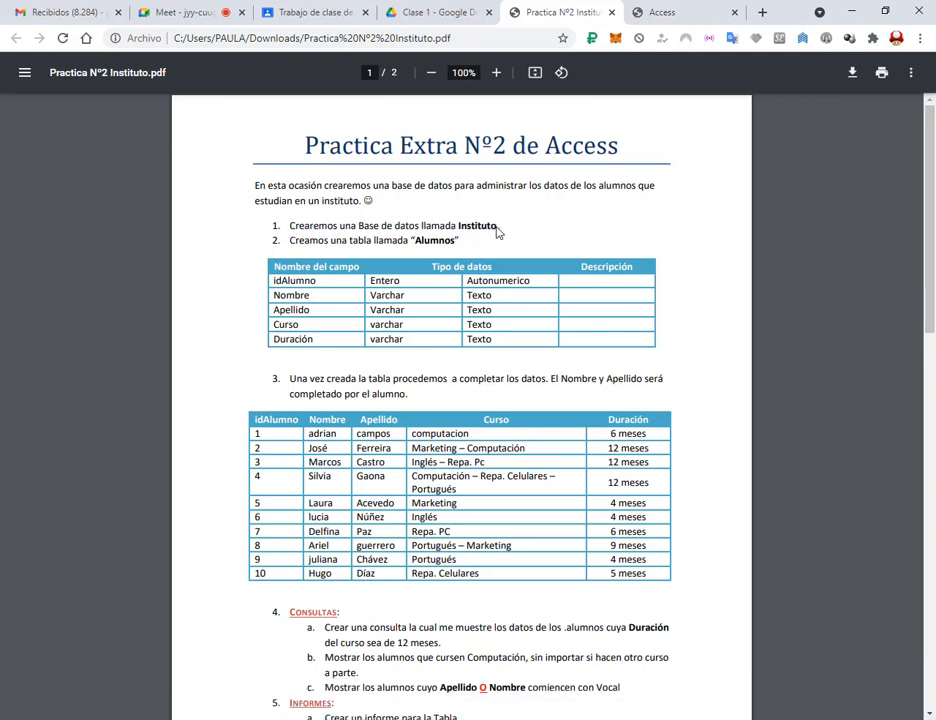
drag(363, 244, 458, 245)
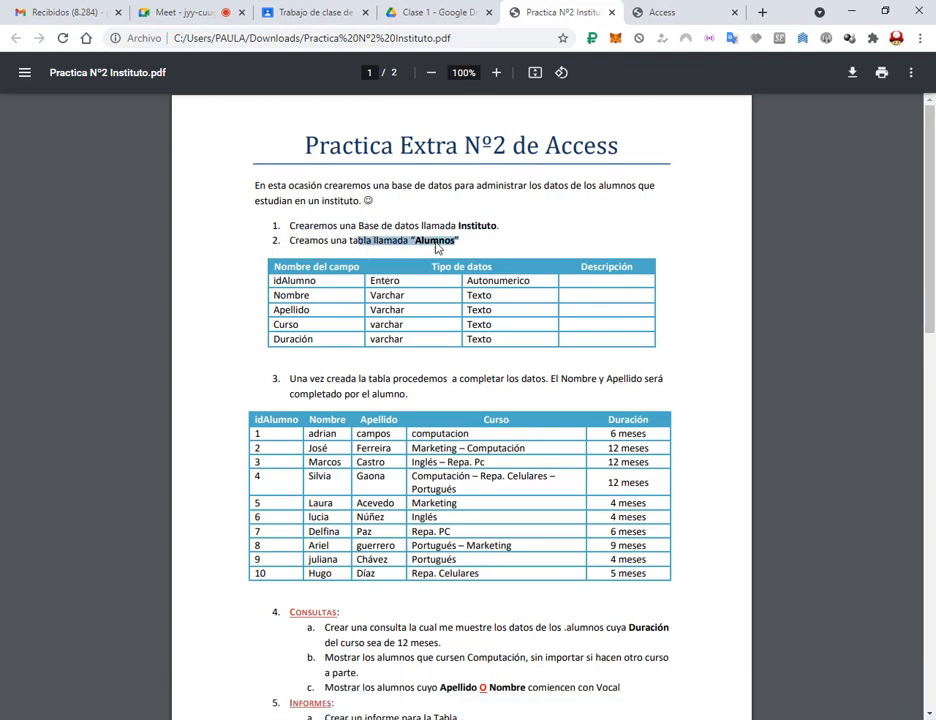
click(474, 231)
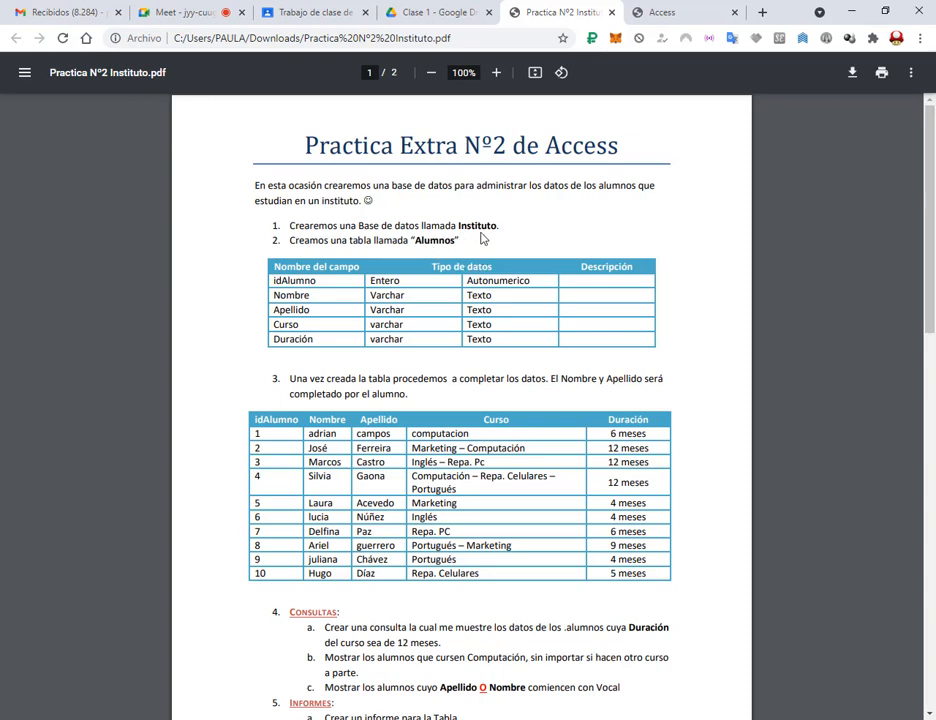
double_click(479, 228)
click(472, 235)
double_click(436, 242)
click(470, 248)
Step: Switch to Access, close the AppStore database, and start Access again
key(alt+Tab)
click(919, 11)
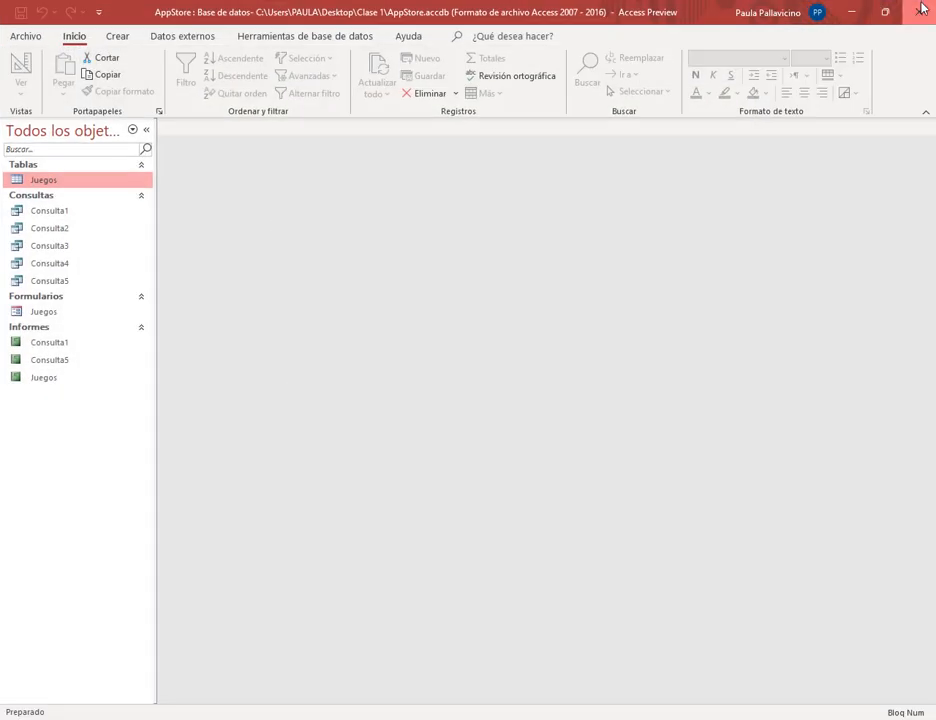
key(super)
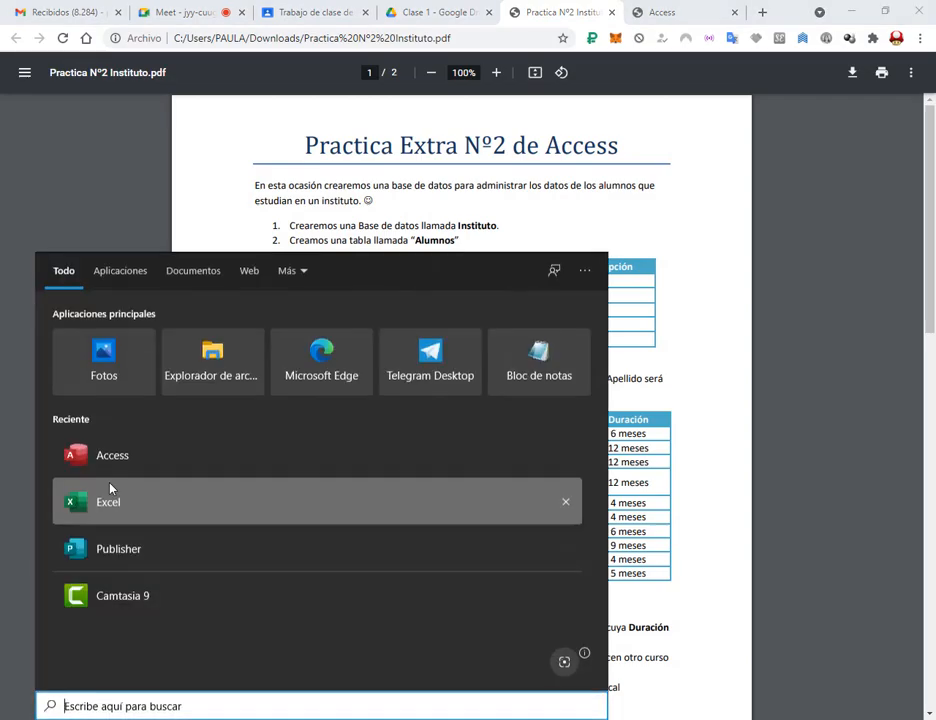
click(115, 453)
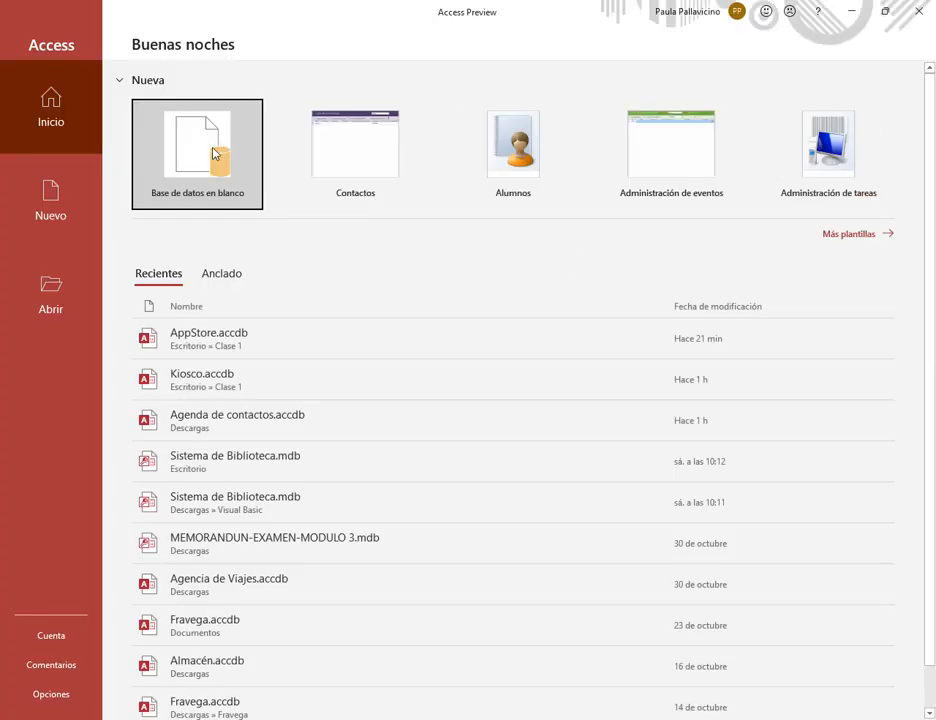
key(Return)
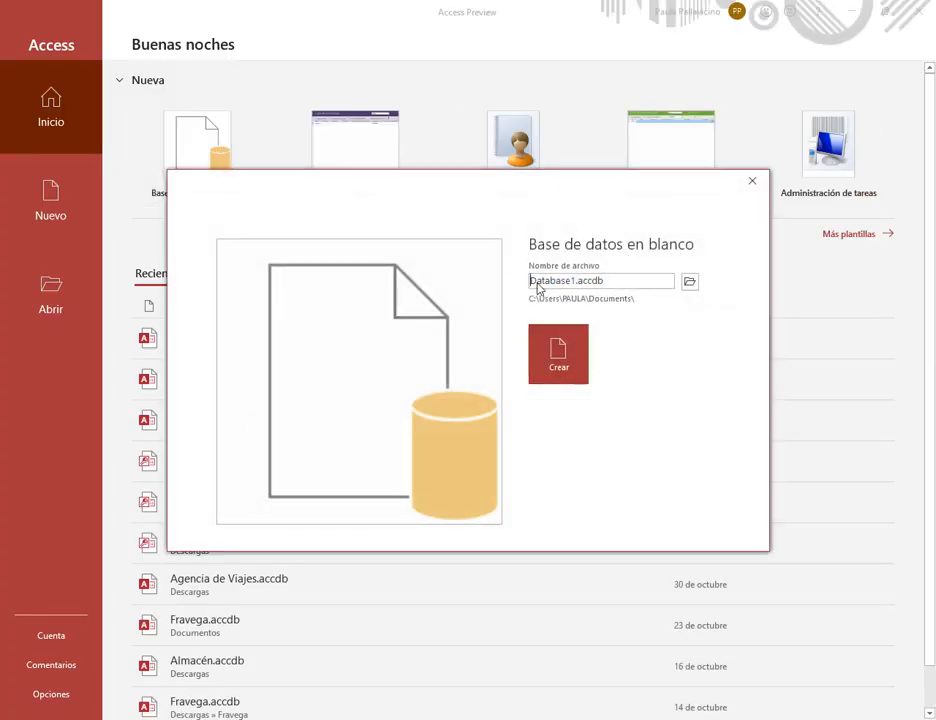
drag(535, 282, 633, 282)
text(Instituto)
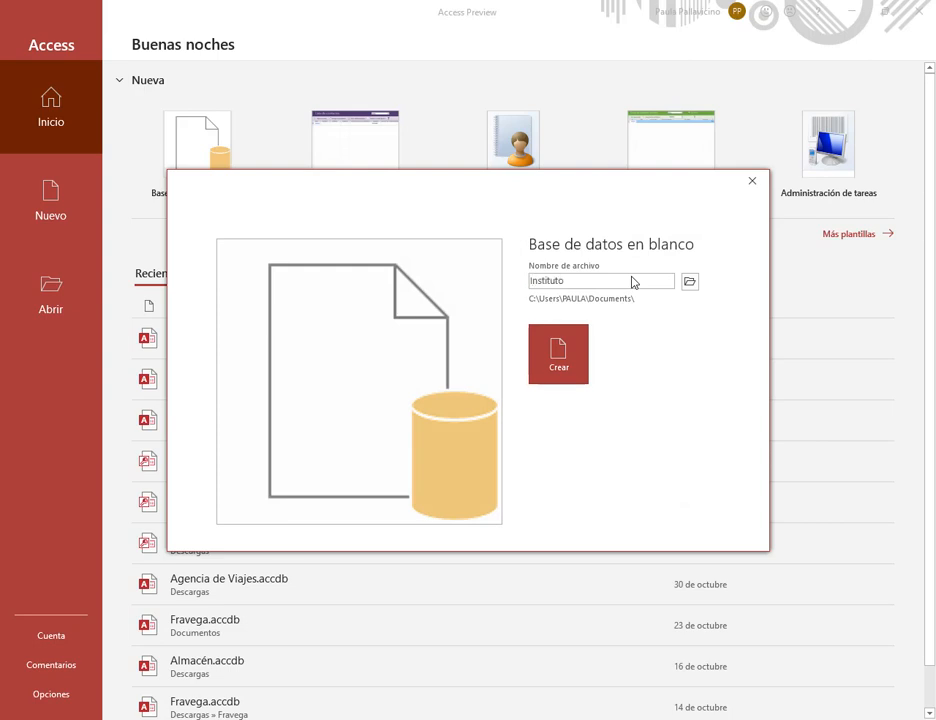
key(Escape)
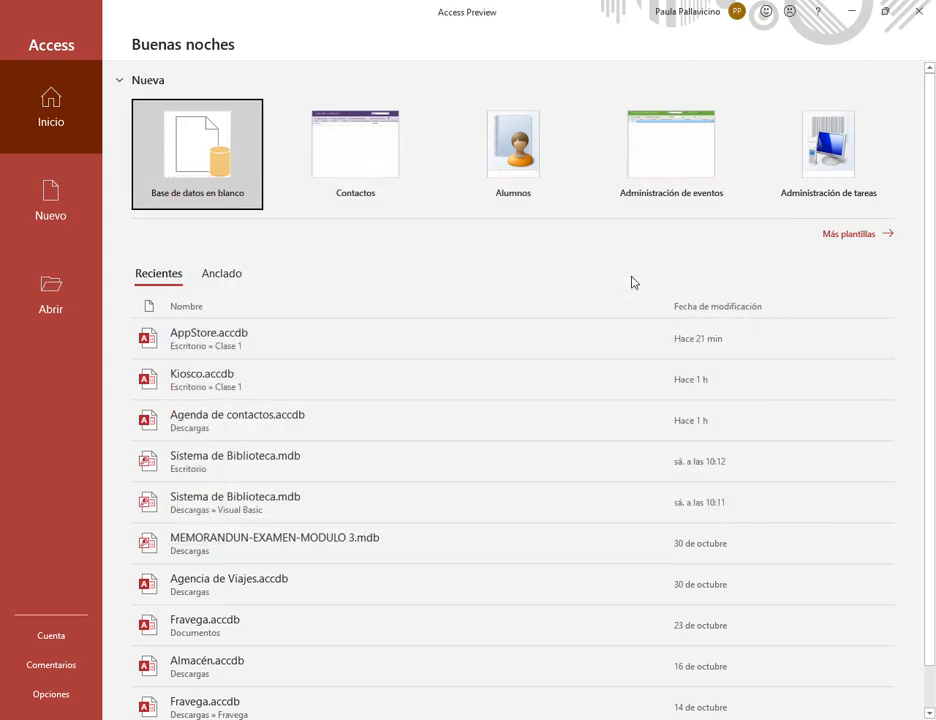
Step: Create a blank database under the default name Database1.accdb and close its initial empty table
key(Return)
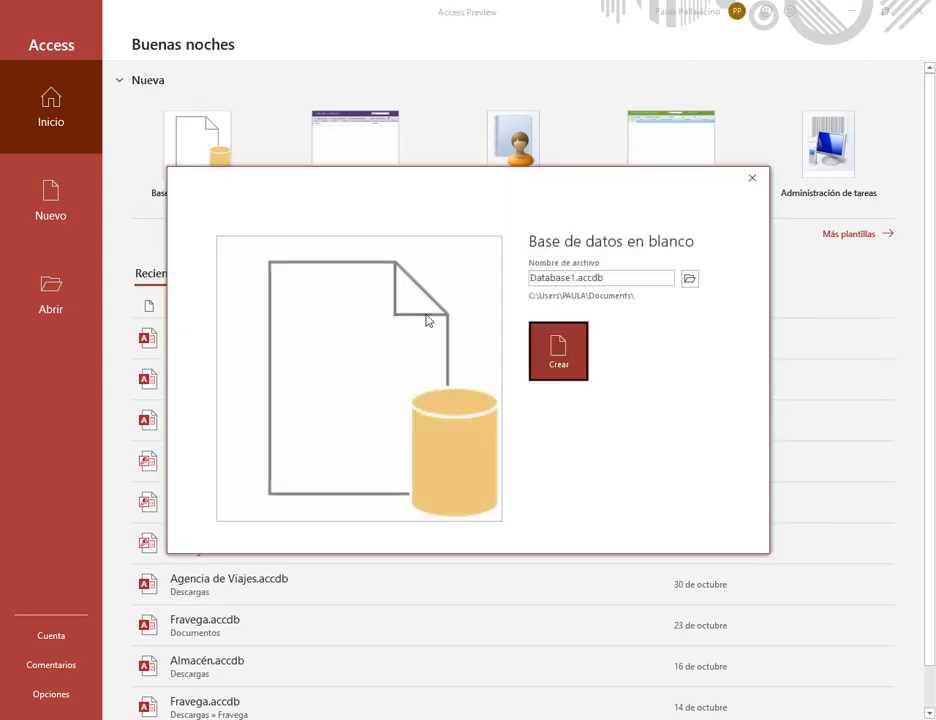
click(556, 349)
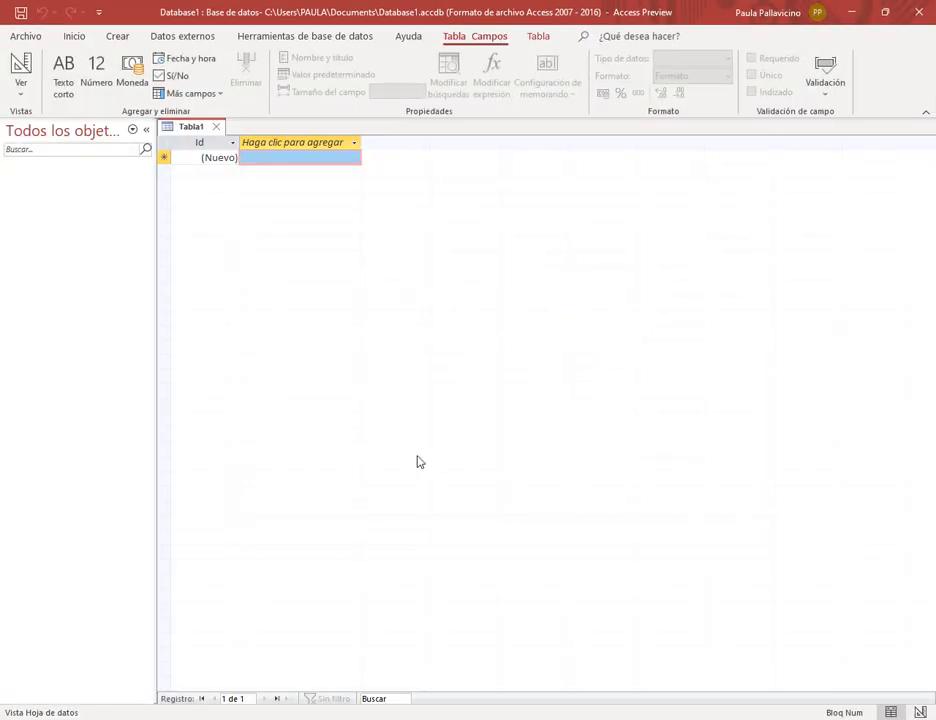
click(217, 128)
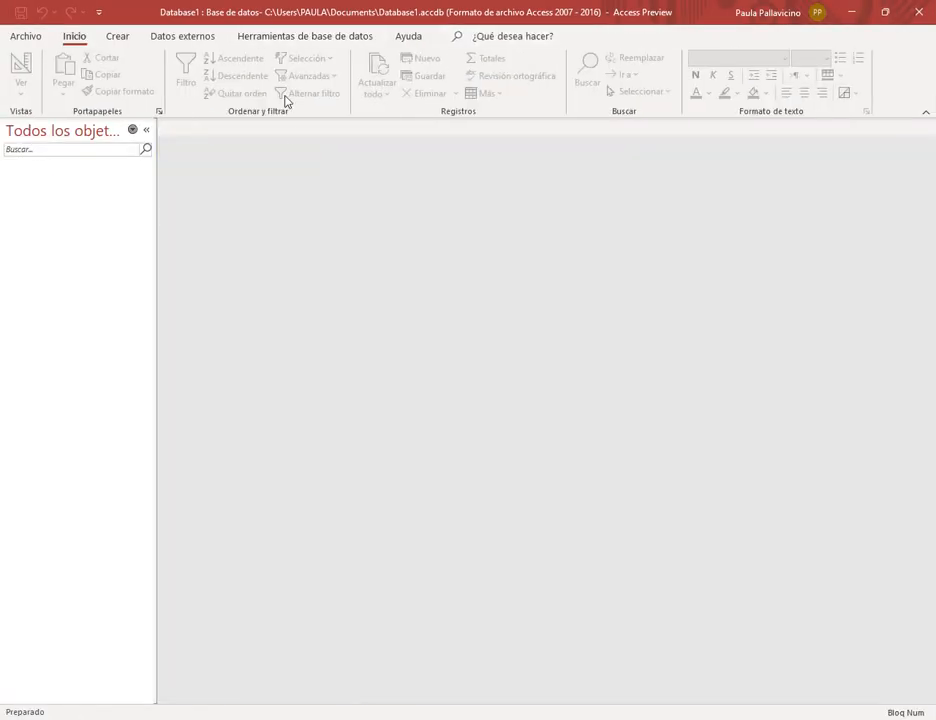
mouse_move(155, 4)
mouse_down()
mouse_move(215, 20)
mouse_move(447, 27)
mouse_up()
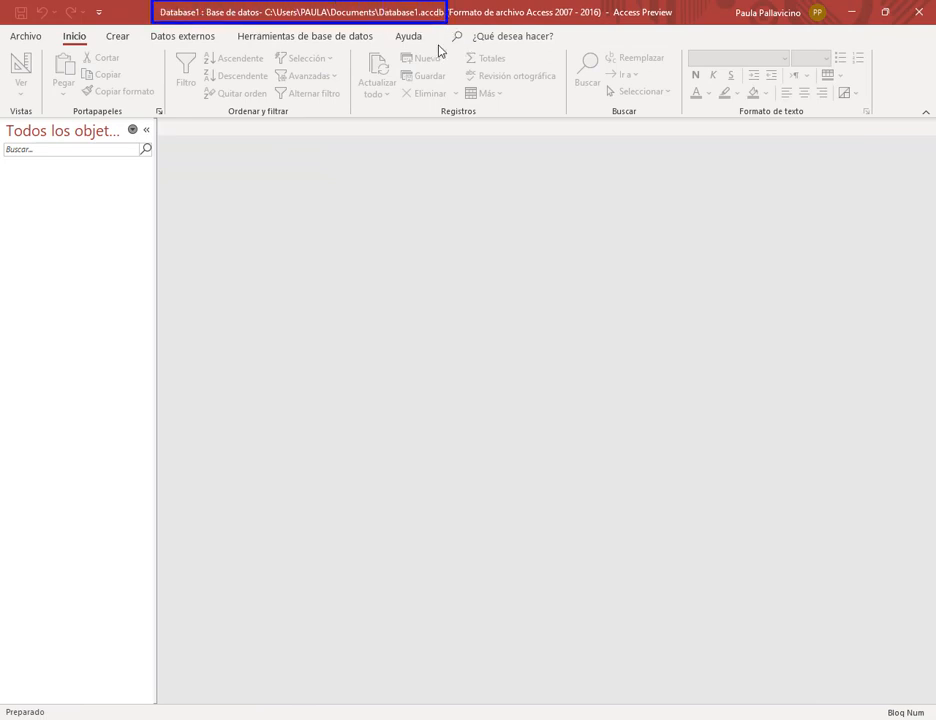
drag(137, 53, 182, 22)
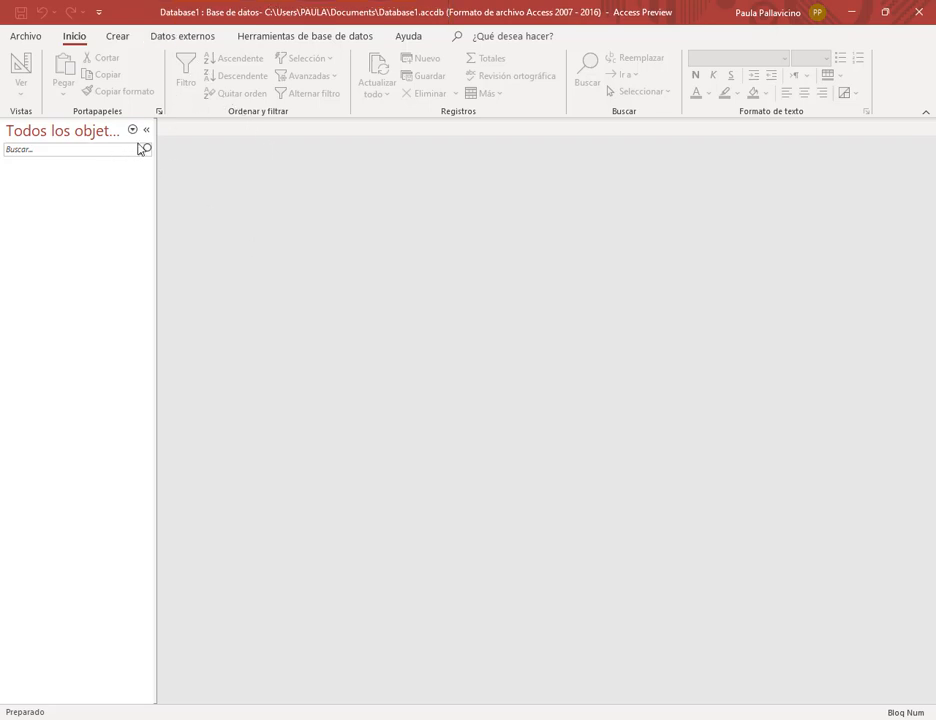
Step: Create a new table in Design view and arrange Access side by side with the practice PDF
click(119, 40)
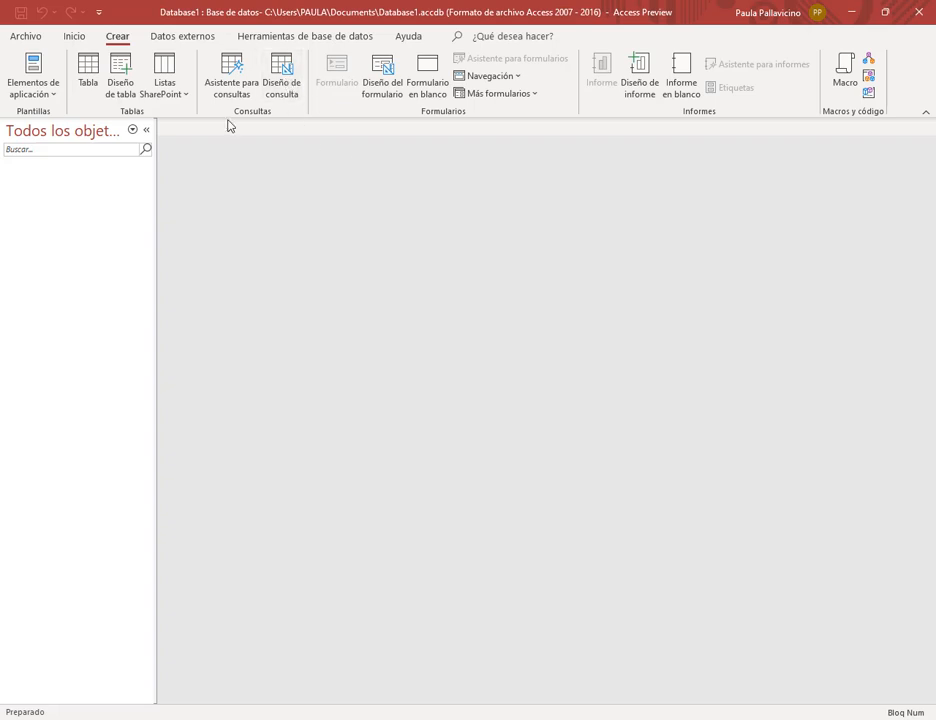
click(119, 70)
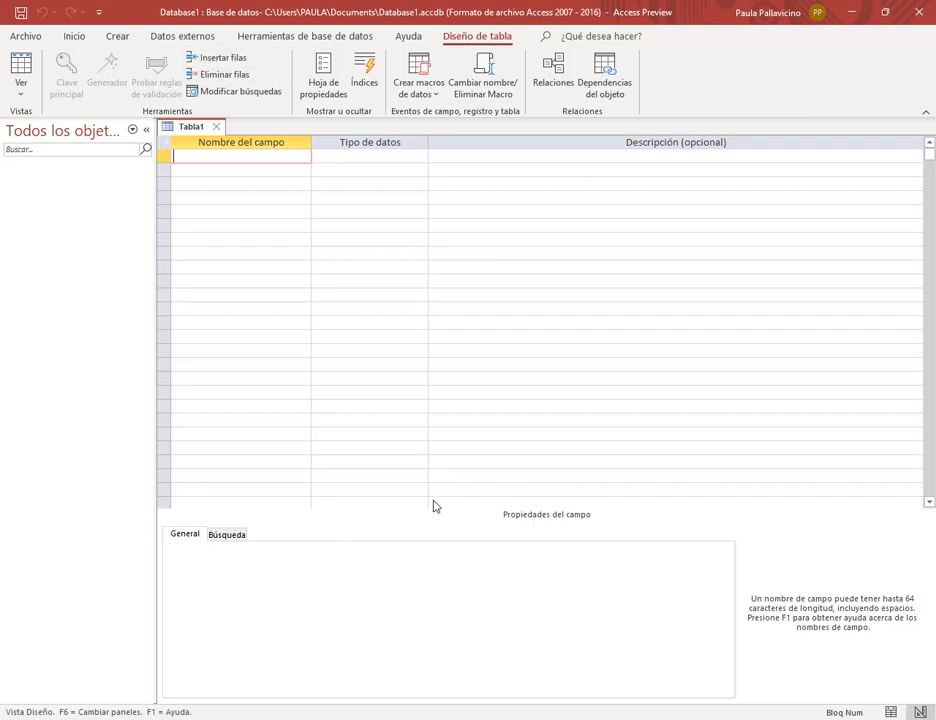
key(super+Right)
click(120, 150)
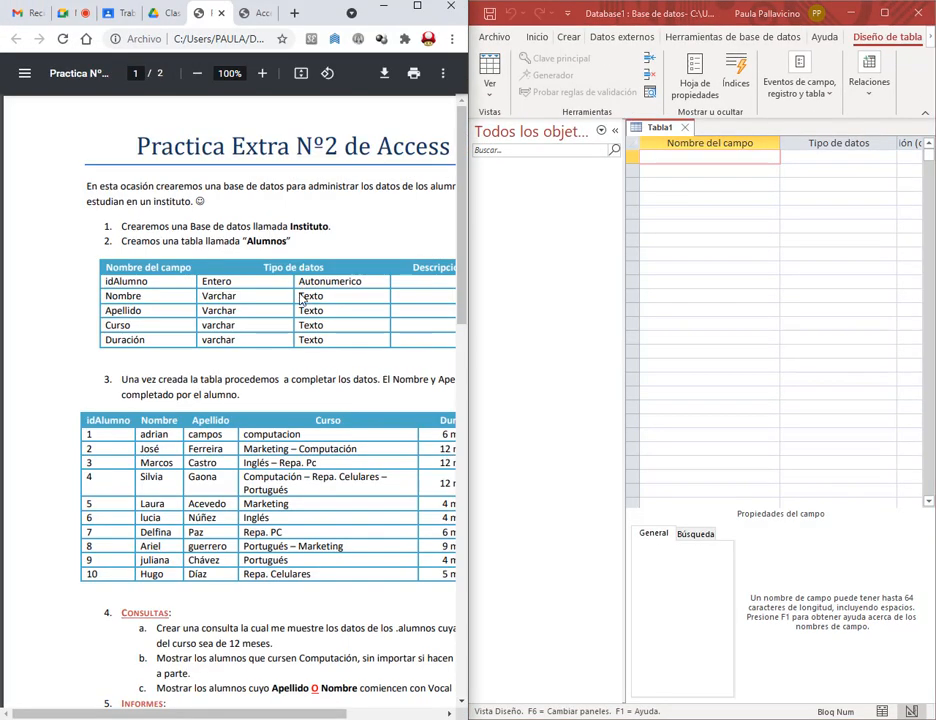
Step: Enter the table's field names idAlumno, Nombre, Apellido, Curso and Duración in consecutive rows
click(672, 163)
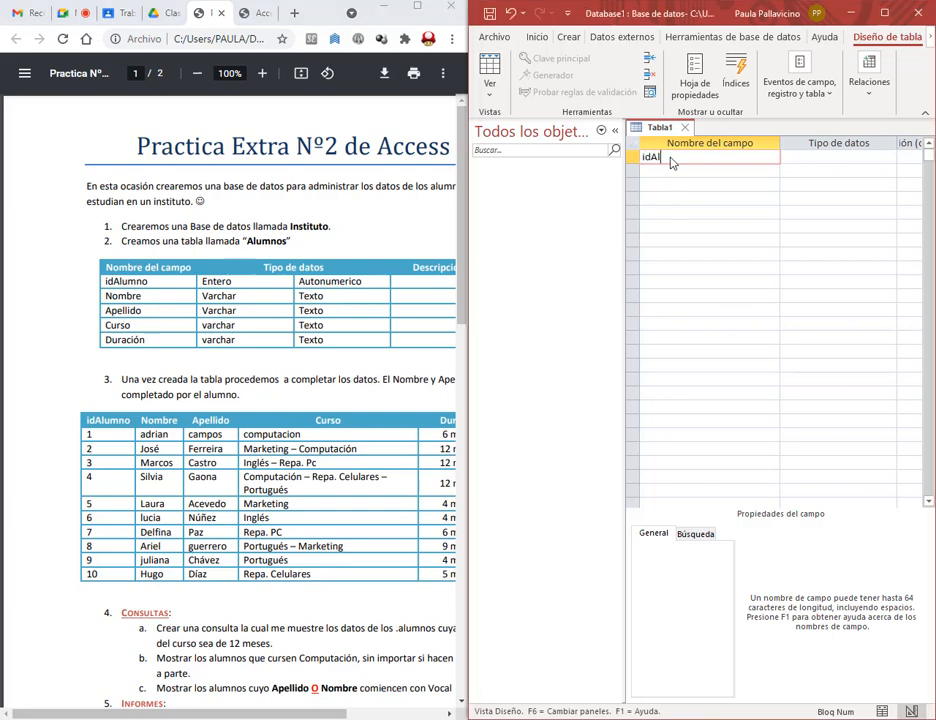
text(idAlumno)
key(Down)
text(NOmb)
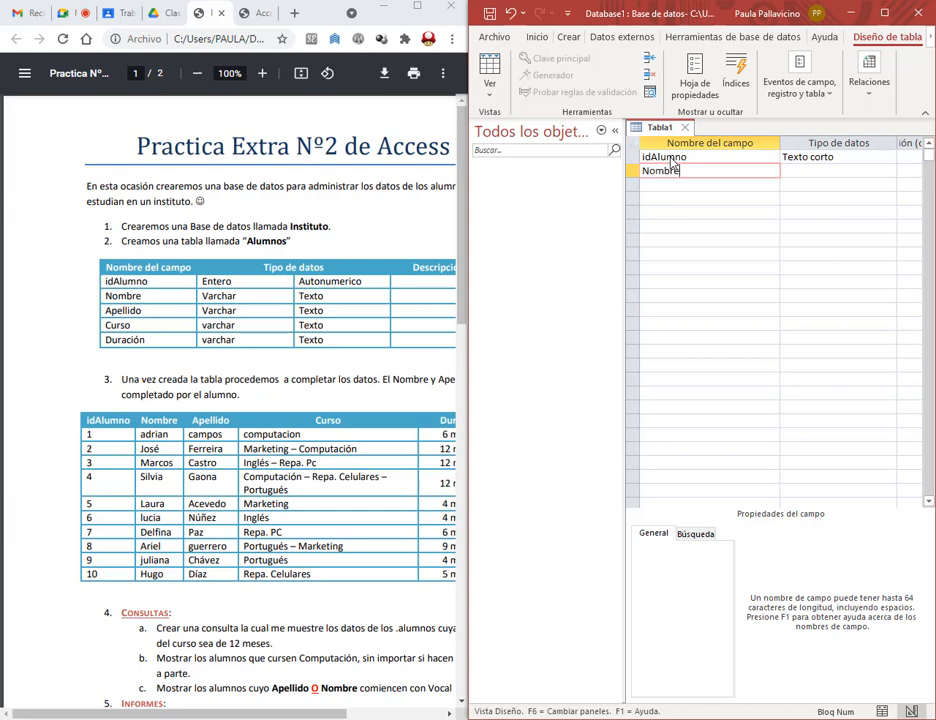
key(Down)
text(Ape)
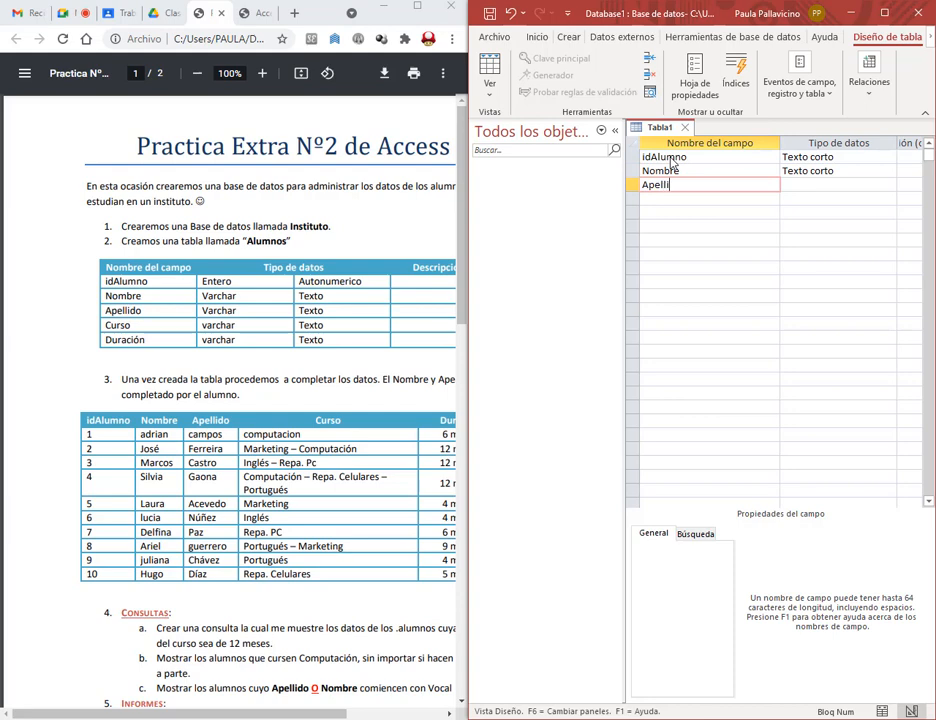
key(Down)
text(Curso)
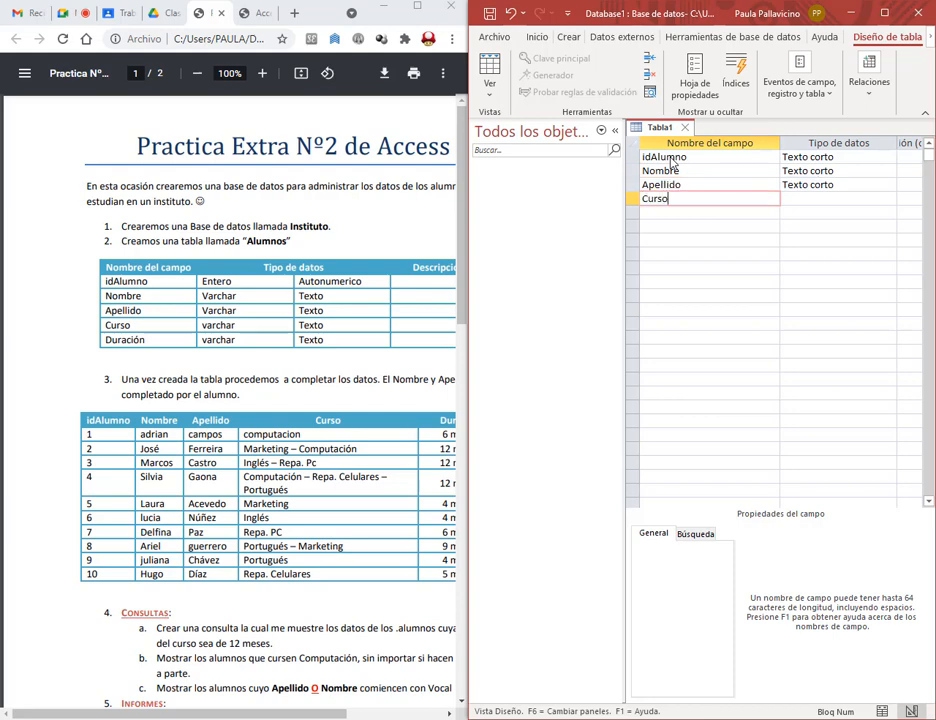
key(Down)
text(Dur)
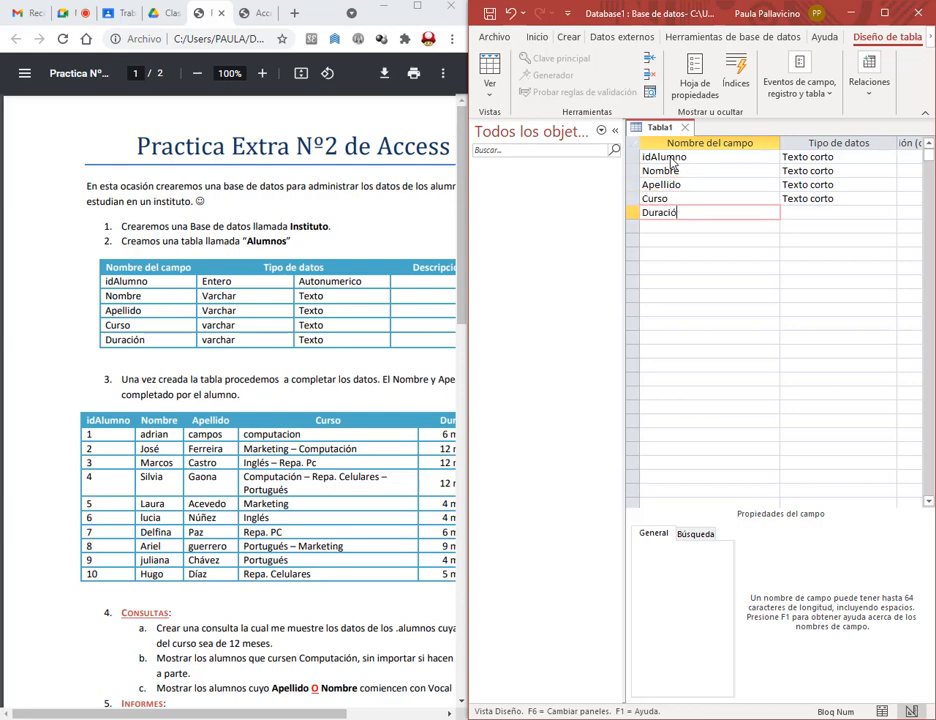
Step: Set the data type of the idAlumno field to Autonumeración
click(887, 160)
click(889, 159)
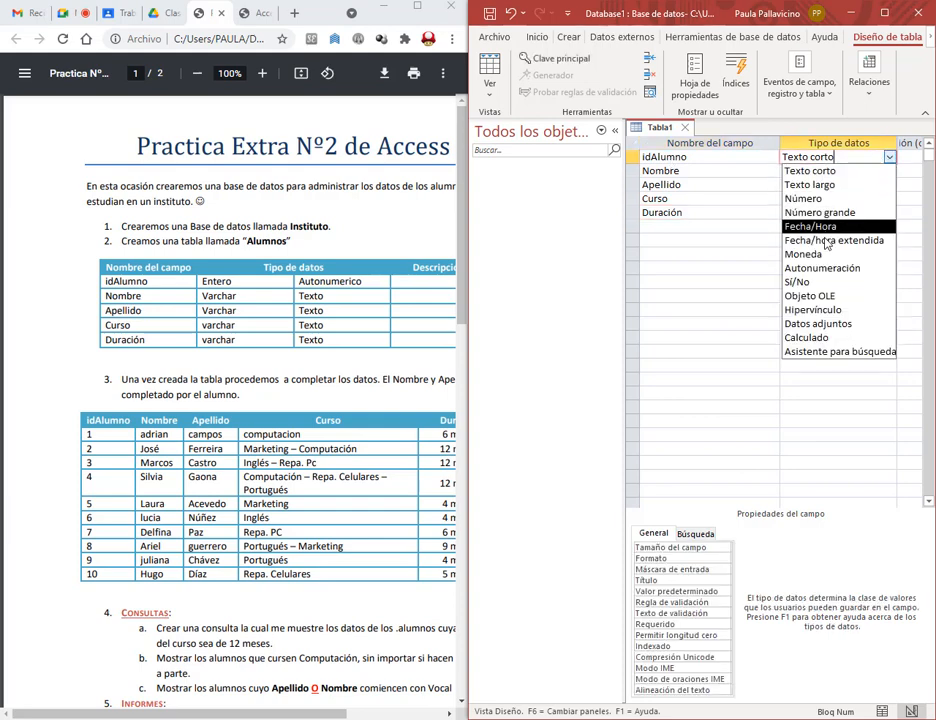
click(826, 269)
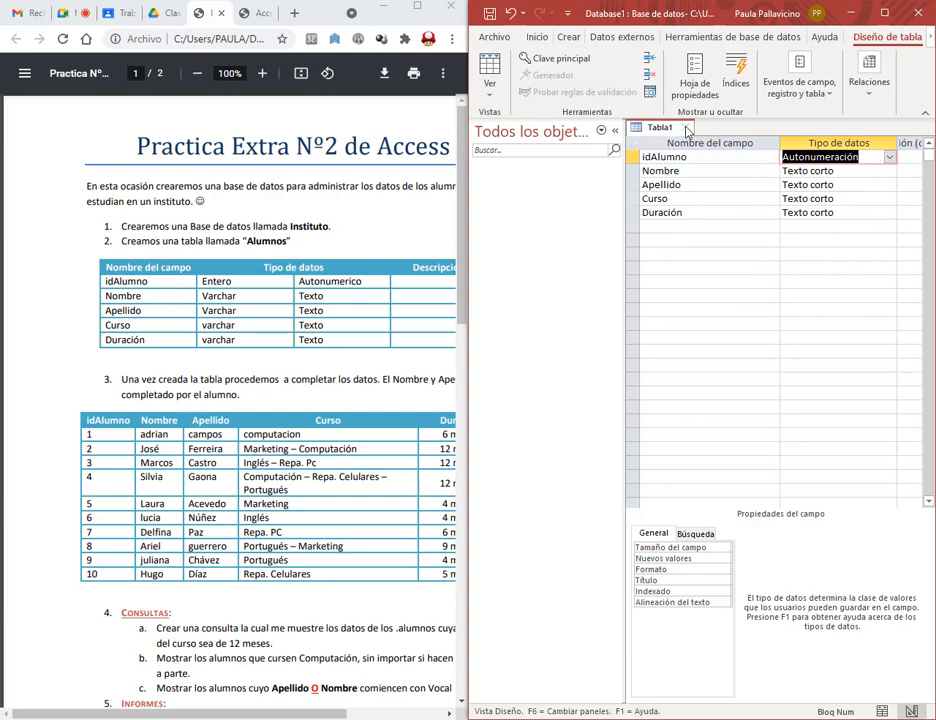
Step: Close the table design, saving it under the default name Tabla1
click(684, 127)
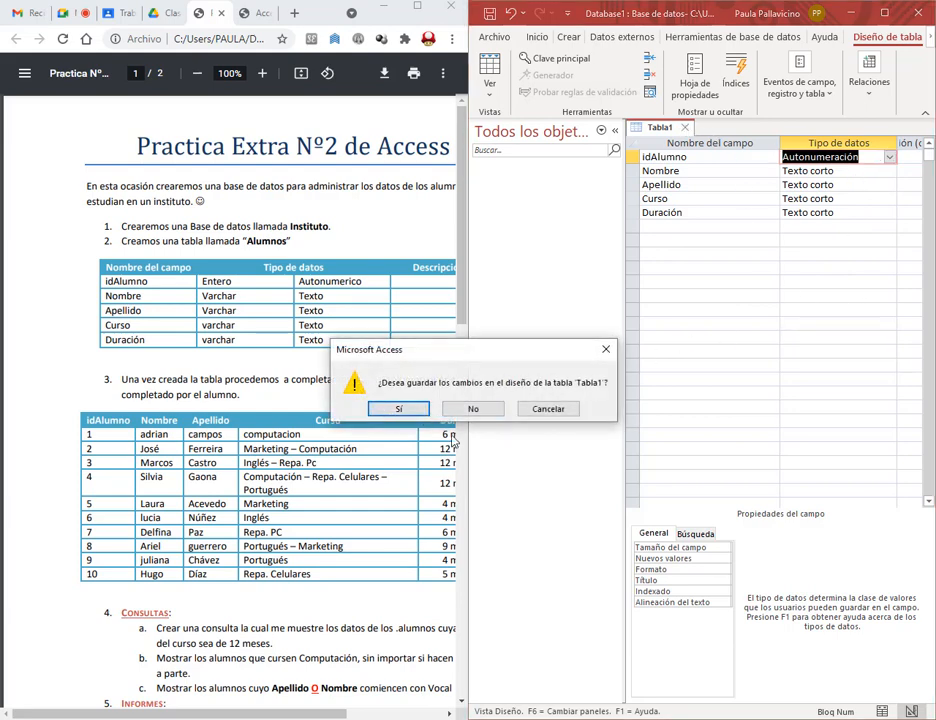
click(410, 414)
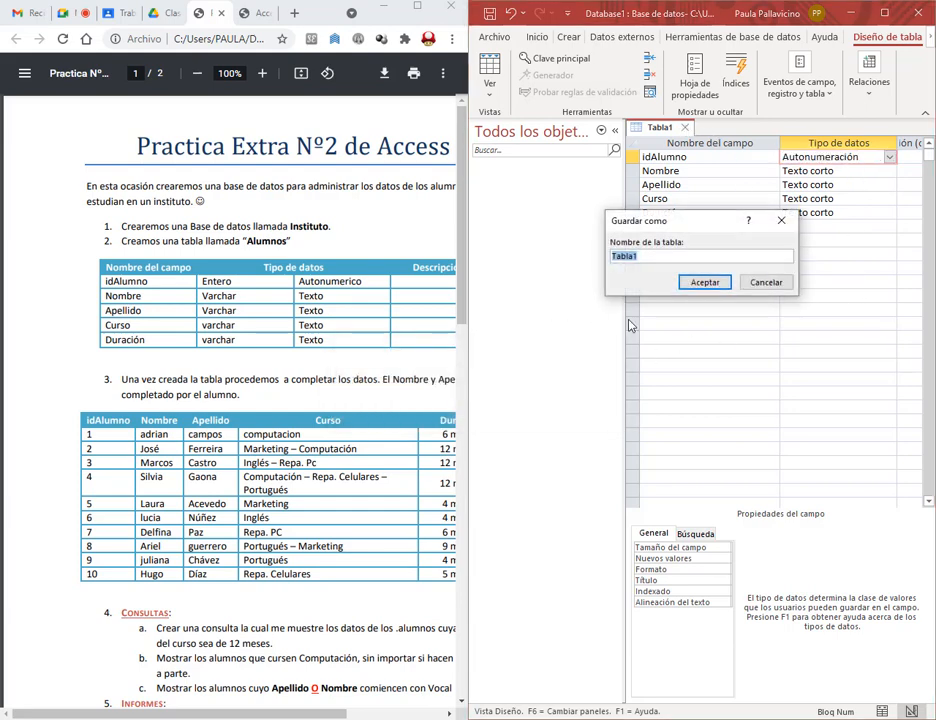
click(704, 282)
click(474, 423)
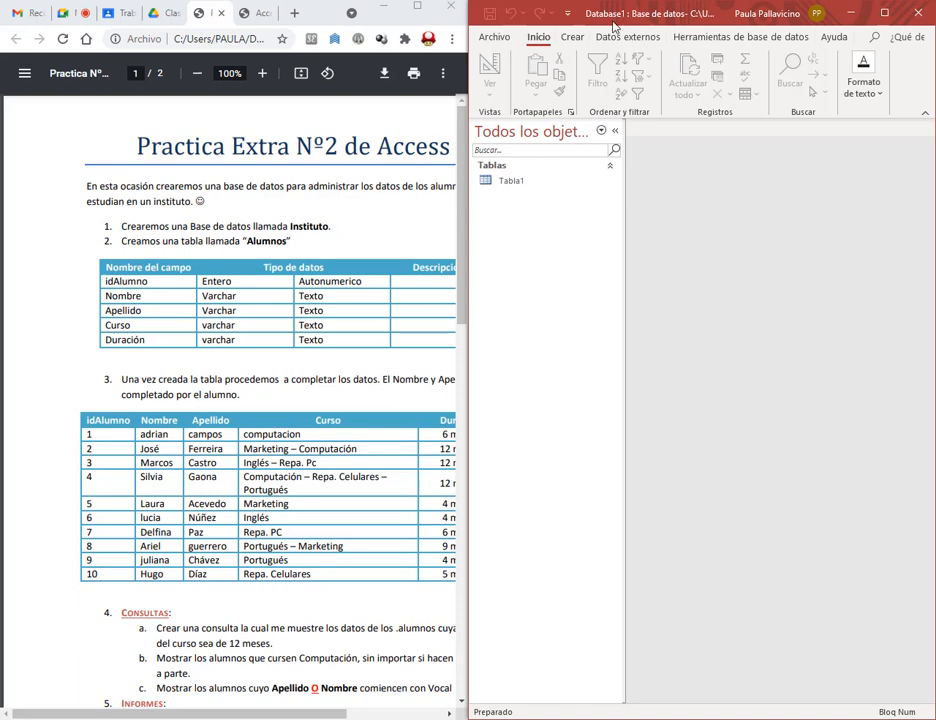
Step: Open Tabla1 in Datasheet view and try to rename it while it is open
double_click(508, 181)
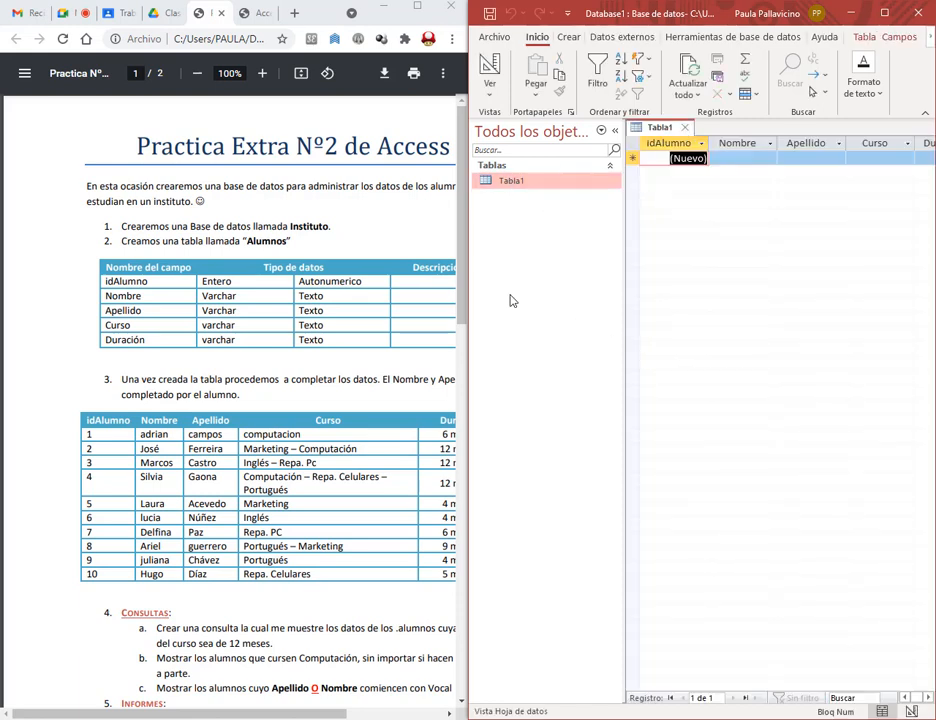
right_click(520, 183)
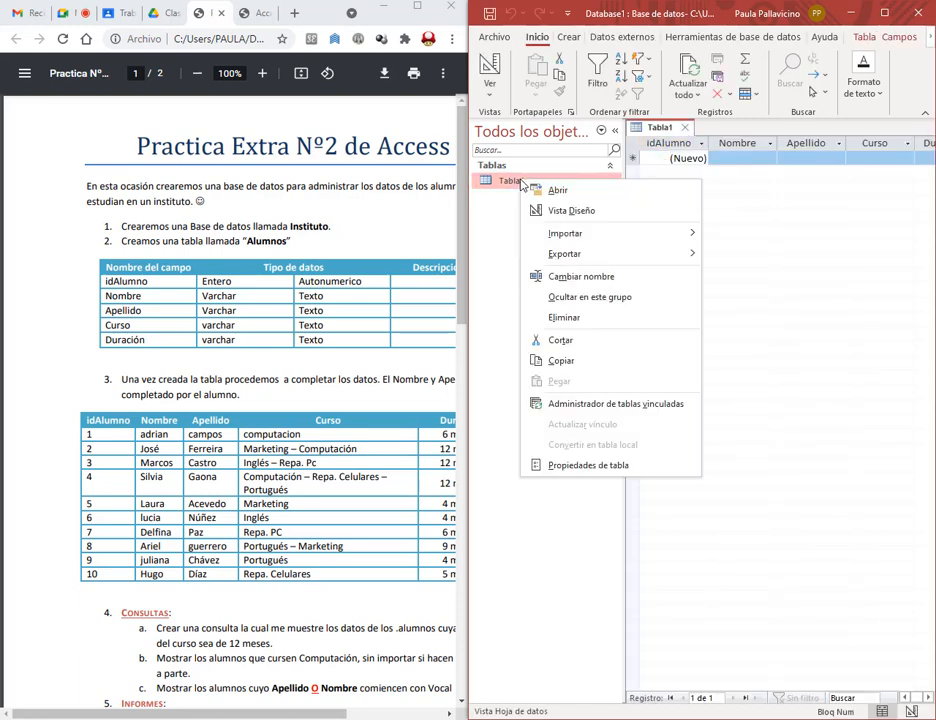
click(542, 276)
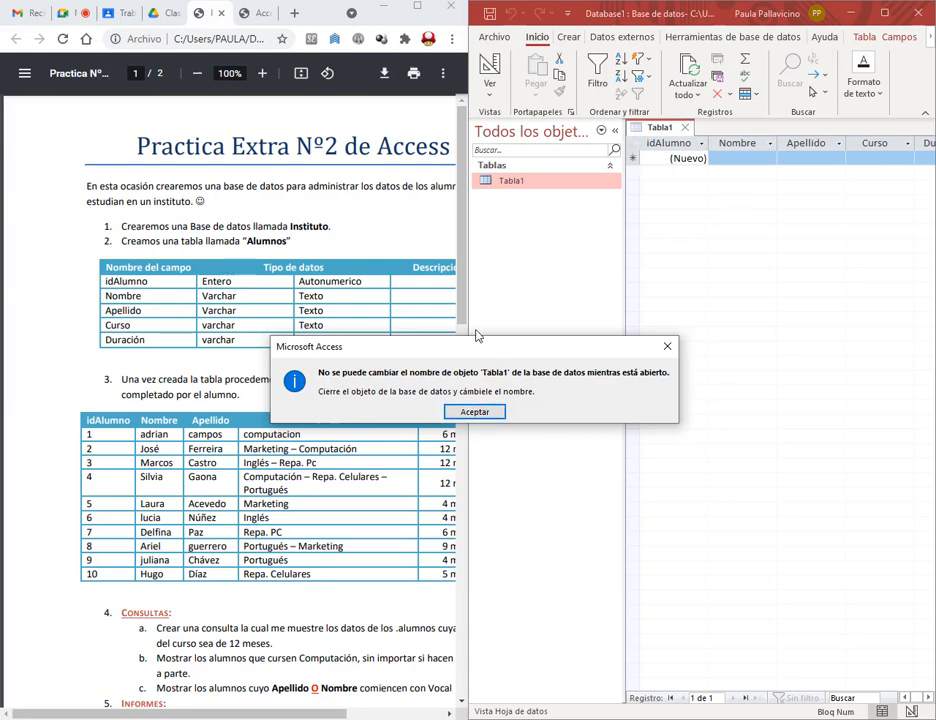
drag(488, 351, 462, 338)
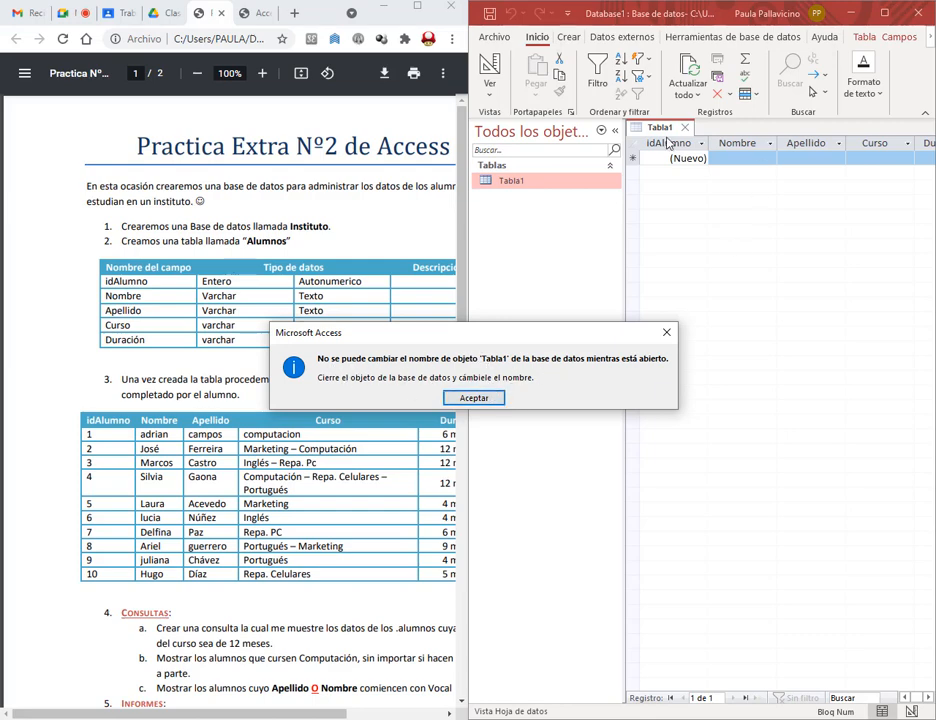
click(474, 398)
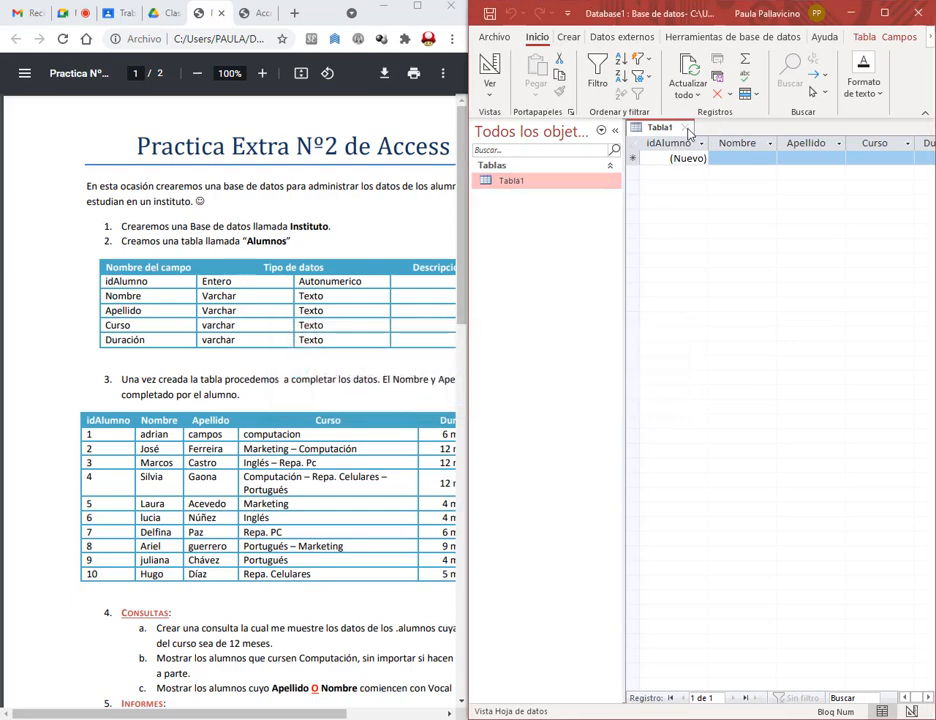
Step: Close the open Tabla1 table and rename it as Alumnos
click(685, 127)
right_click(490, 181)
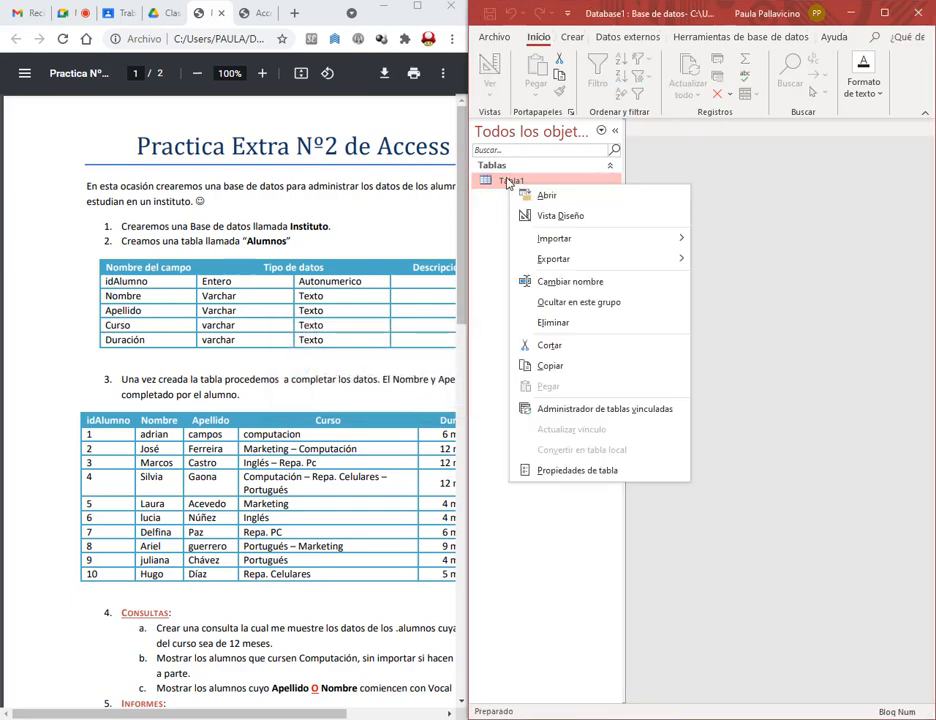
click(548, 284)
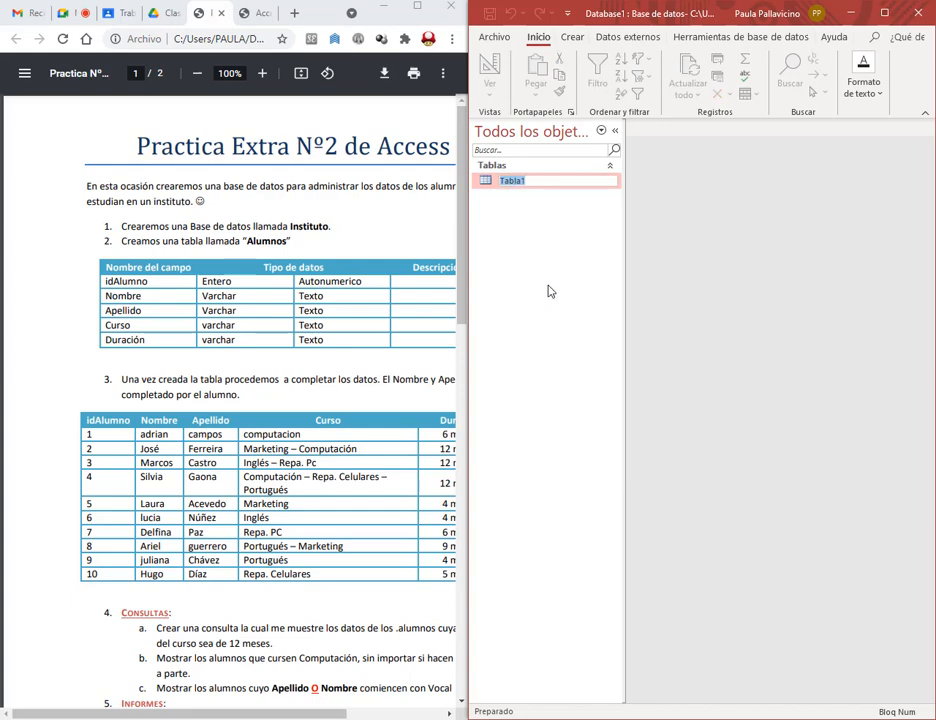
text(Alumnos)
key(Return)
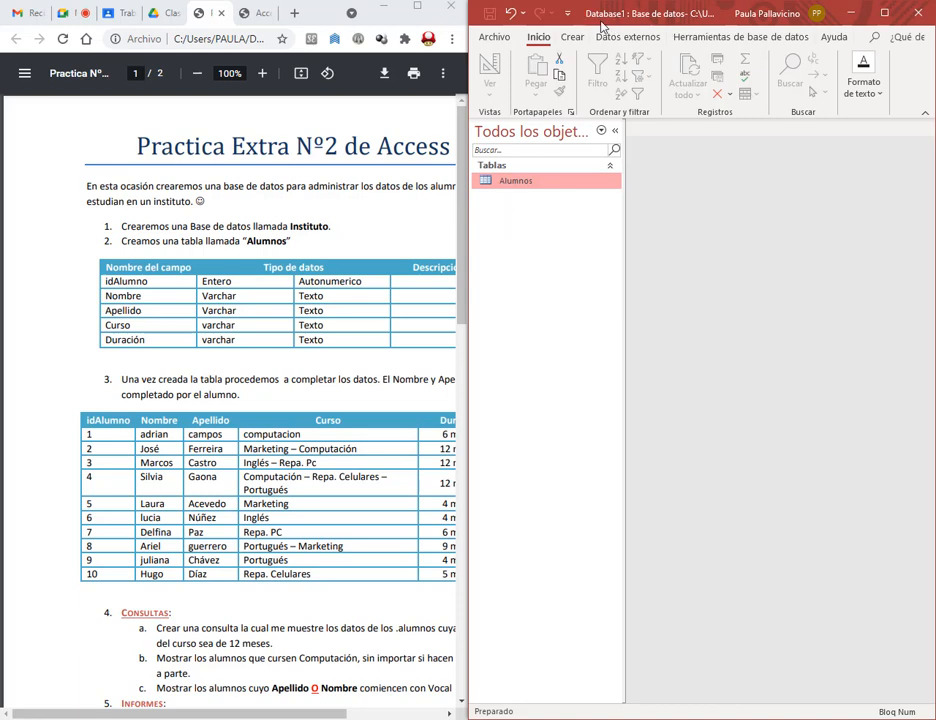
Step: Close the database and open the Clase 1 folder from the desktop
click(918, 13)
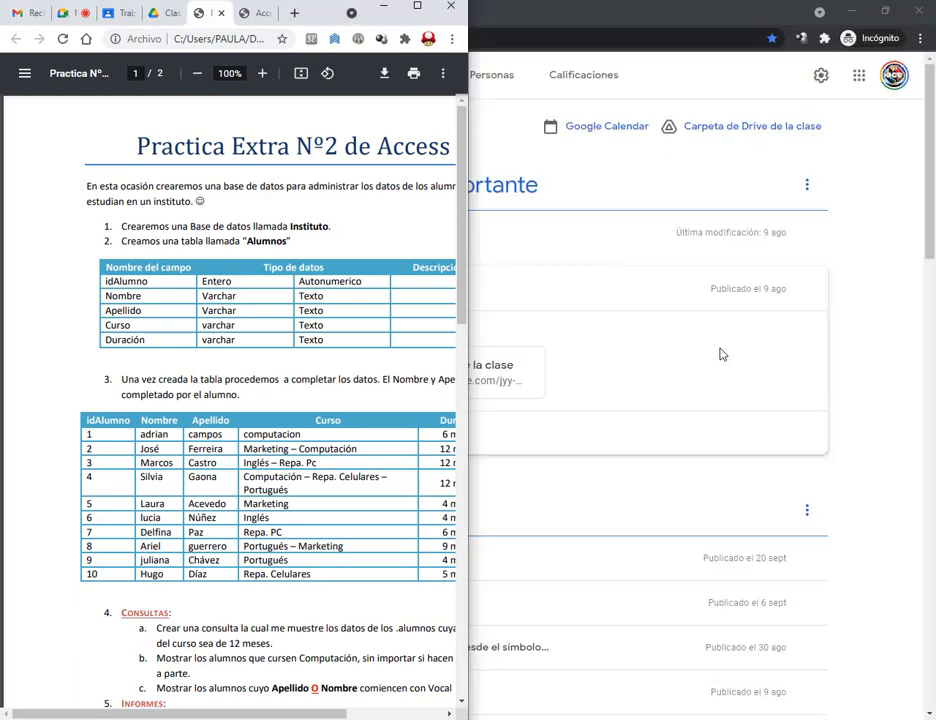
key(super+d)
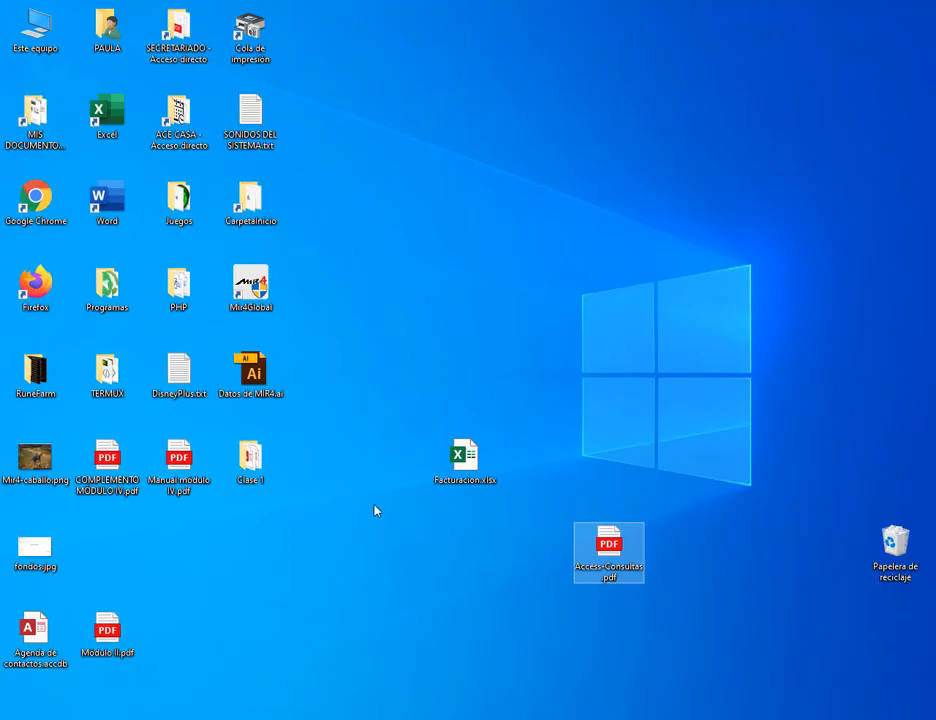
double_click(236, 474)
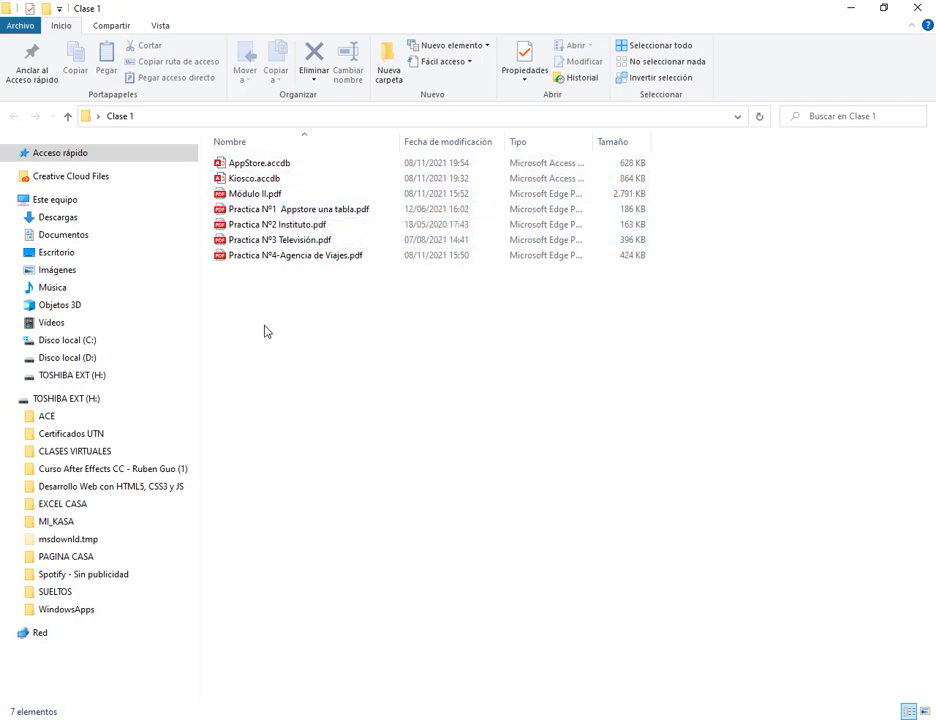
Step: Move the Database1.accdb file from Documents into the Clase 1 folder on the desktop
click(42, 236)
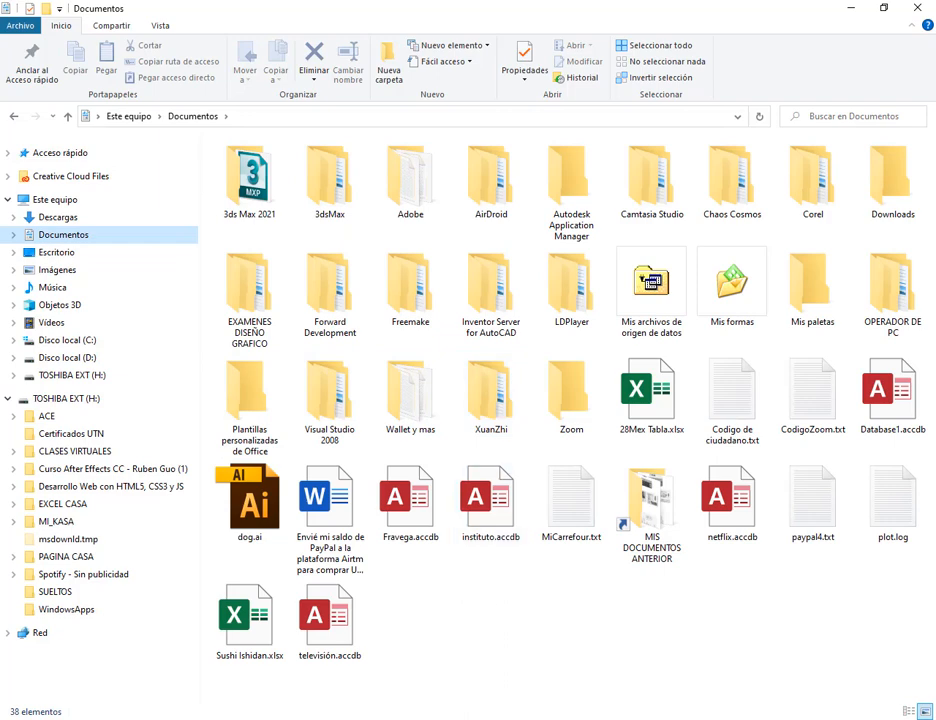
click(908, 400)
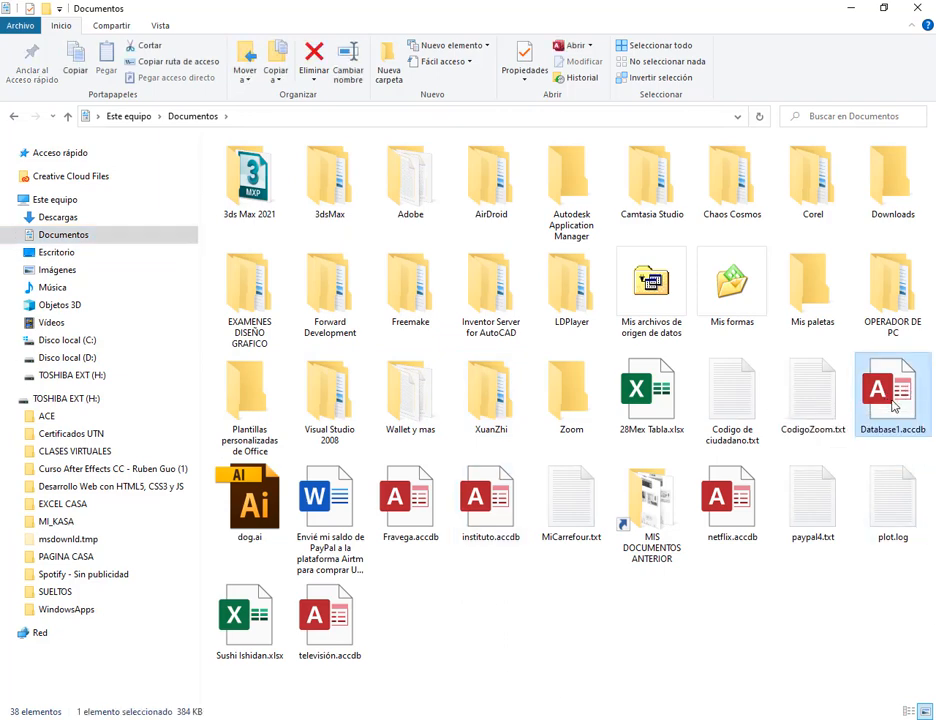
right_click(888, 400)
click(702, 617)
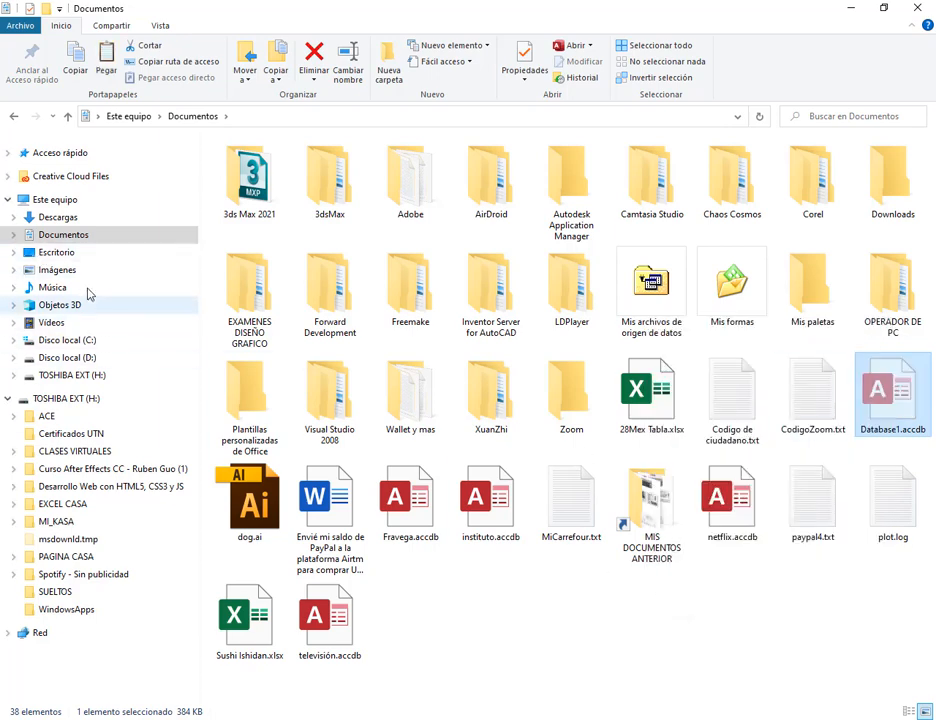
click(64, 256)
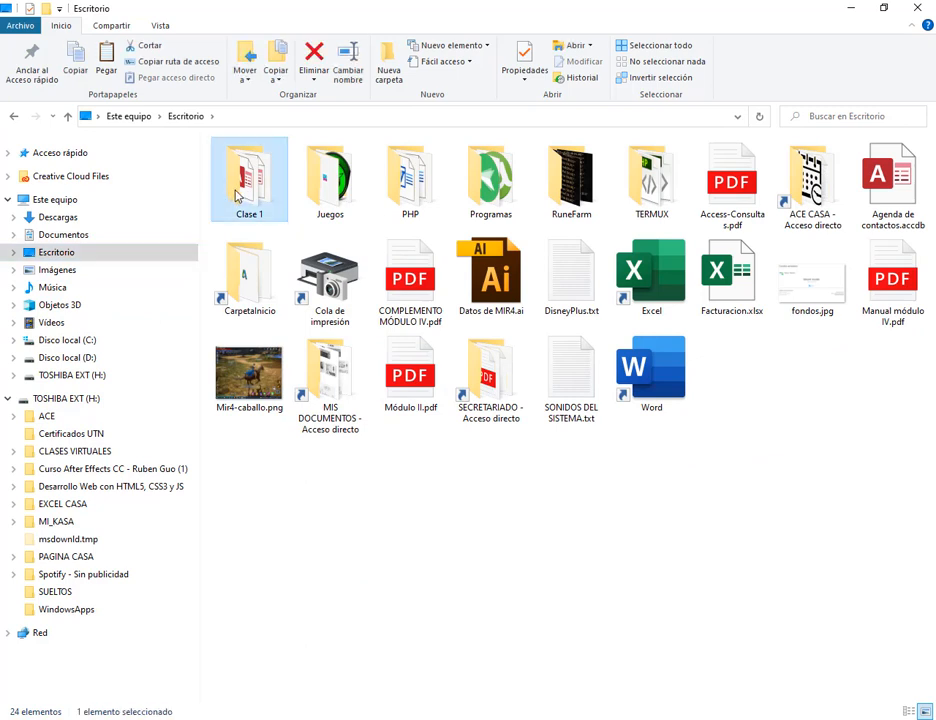
double_click(248, 165)
click(106, 60)
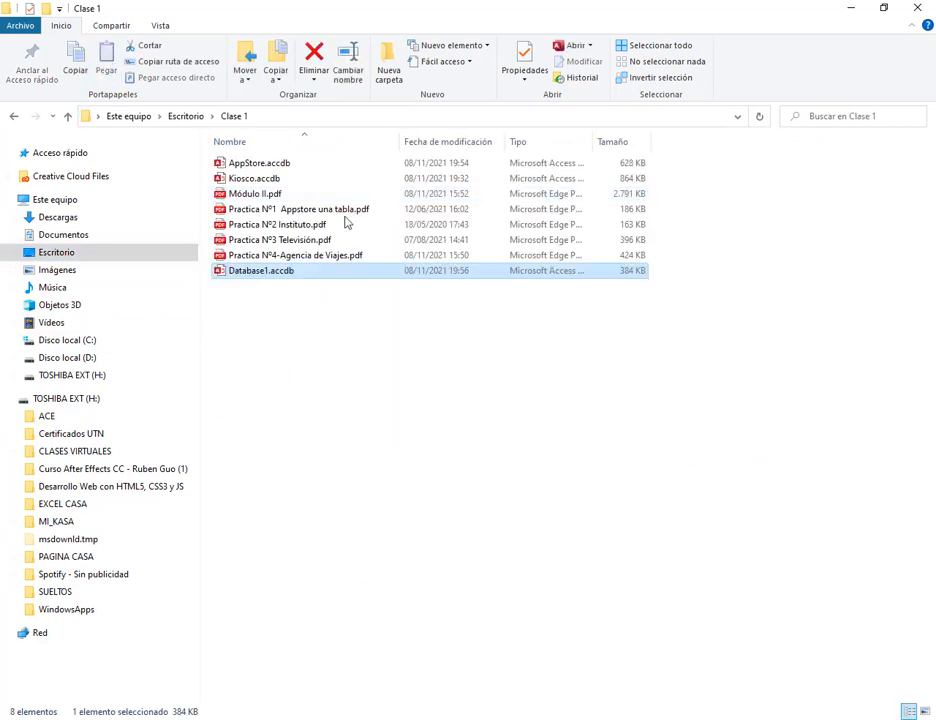
Step: Rename the moved database file as Instituto.accdb
click(348, 64)
key(BackSpace)
text(Inst)
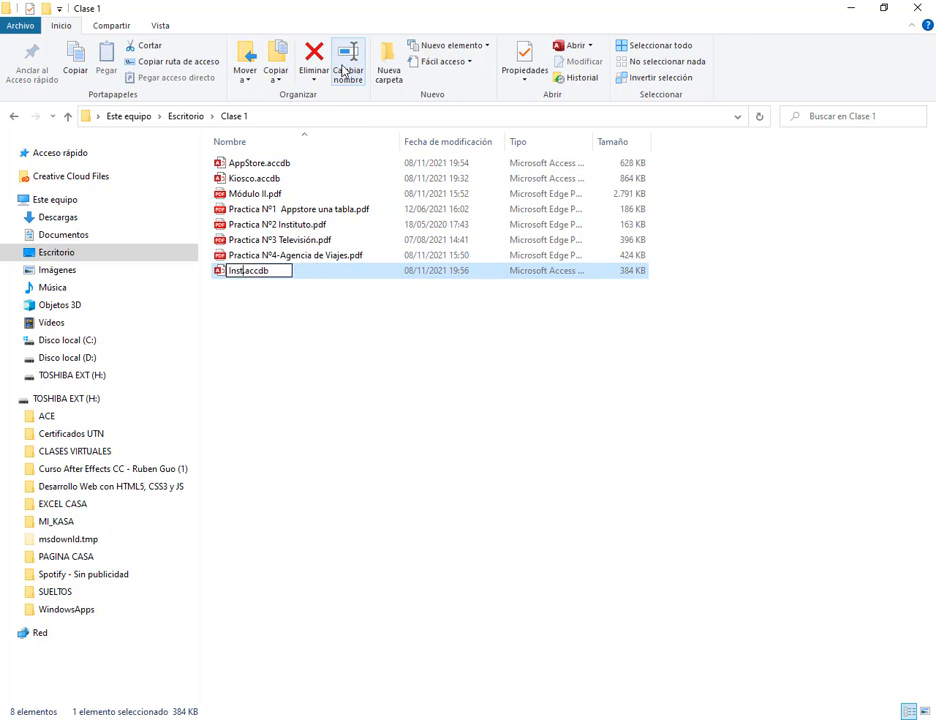
text(ituto)
key(Return)
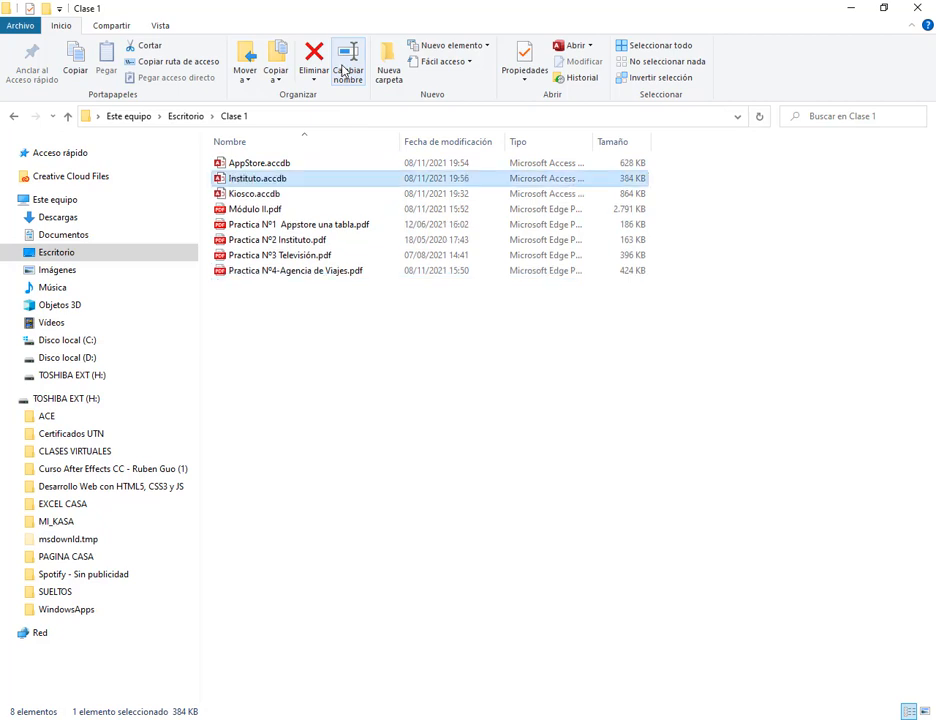
Step: Open Instituto.accdb beside the practice PDF and show the Alumnos table in Datasheet view with the navigation pane collapsed
double_click(267, 182)
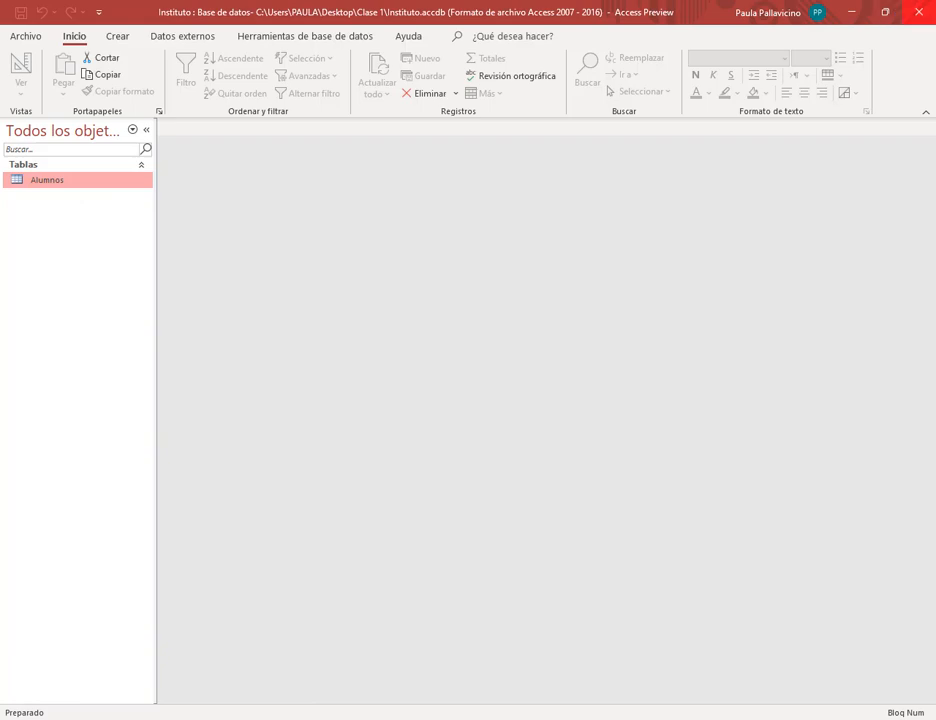
key(super+Right)
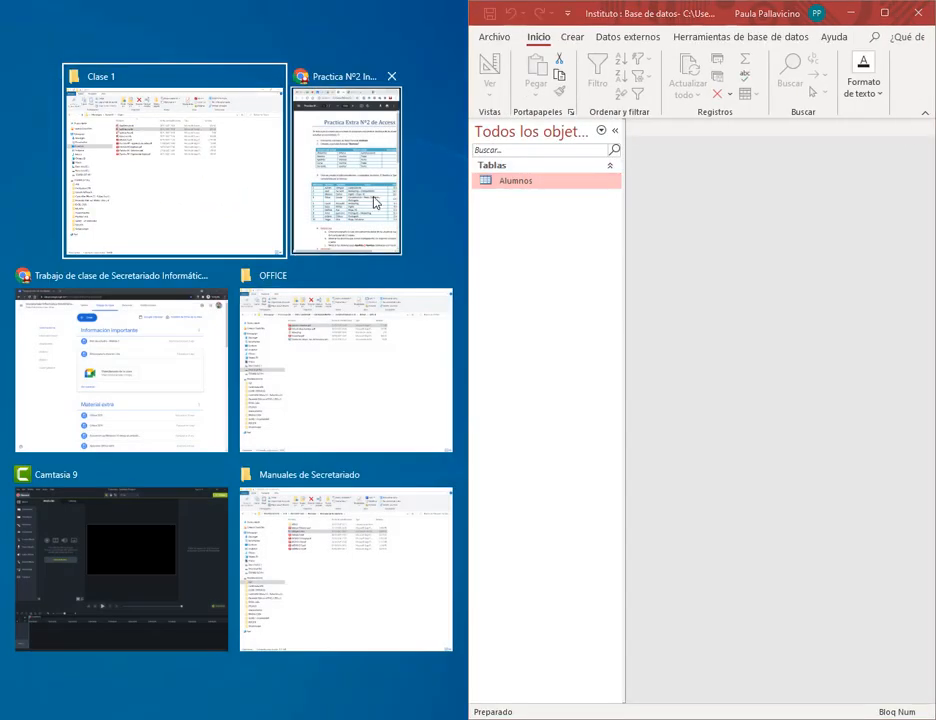
click(373, 204)
double_click(505, 181)
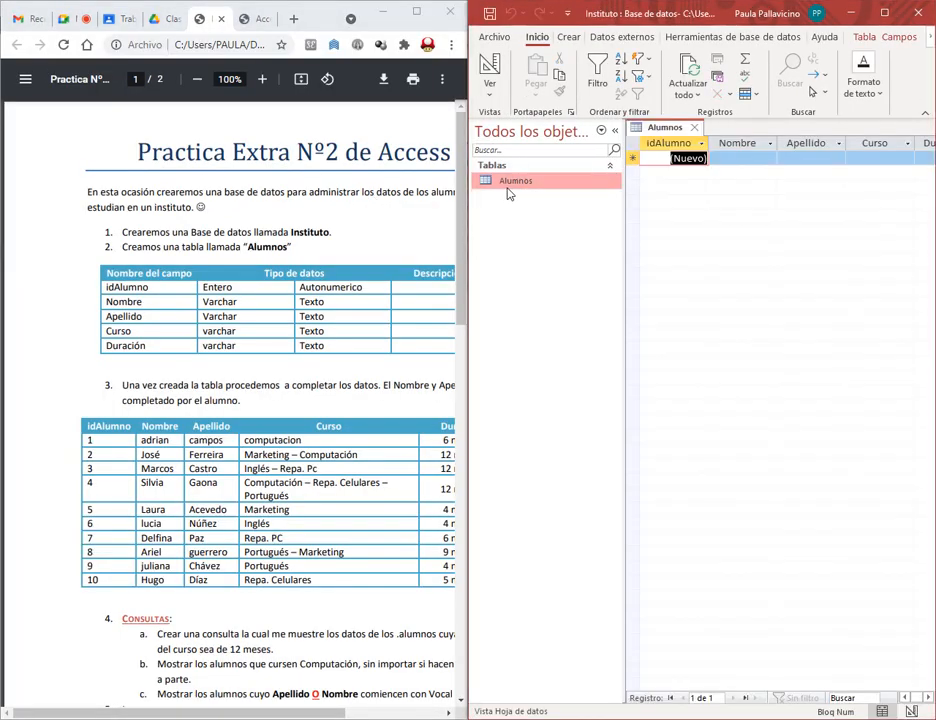
click(614, 131)
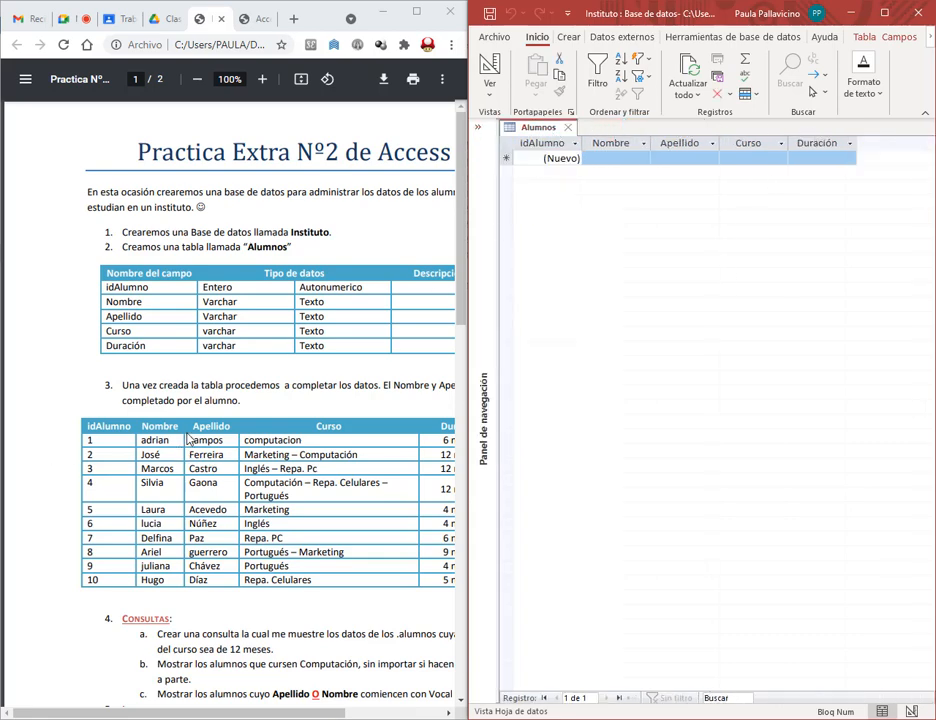
Step: Fill the Nombre field of records 1 and 2 with the students' first names copied from the PDF
double_click(155, 440)
key(ctrl+c)
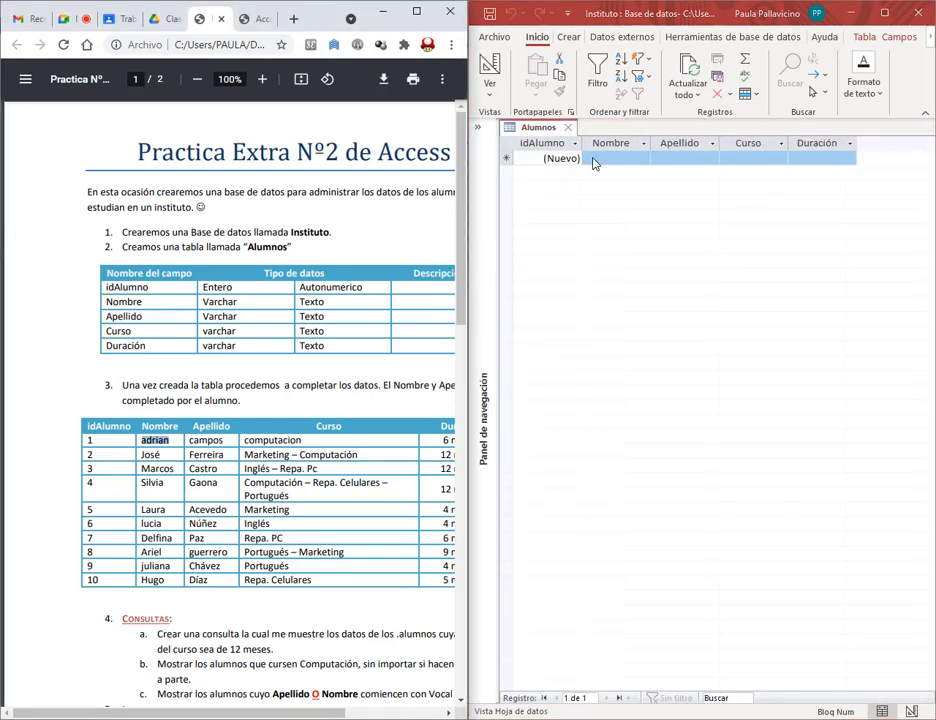
click(594, 163)
key(ctrl+v)
double_click(150, 454)
key(ctrl+c)
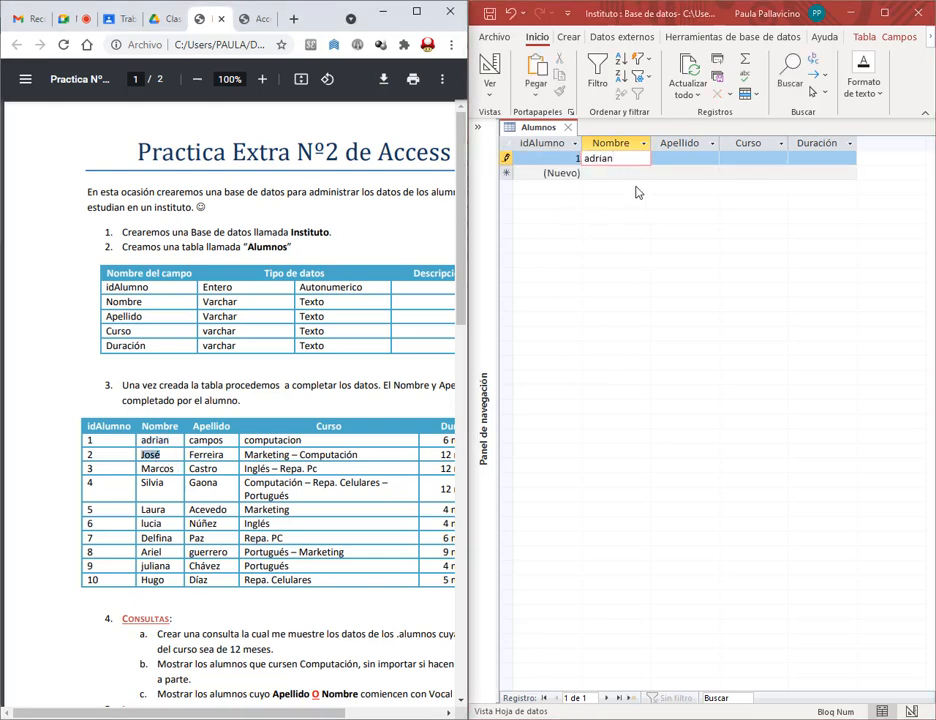
click(618, 177)
key(ctrl+v)
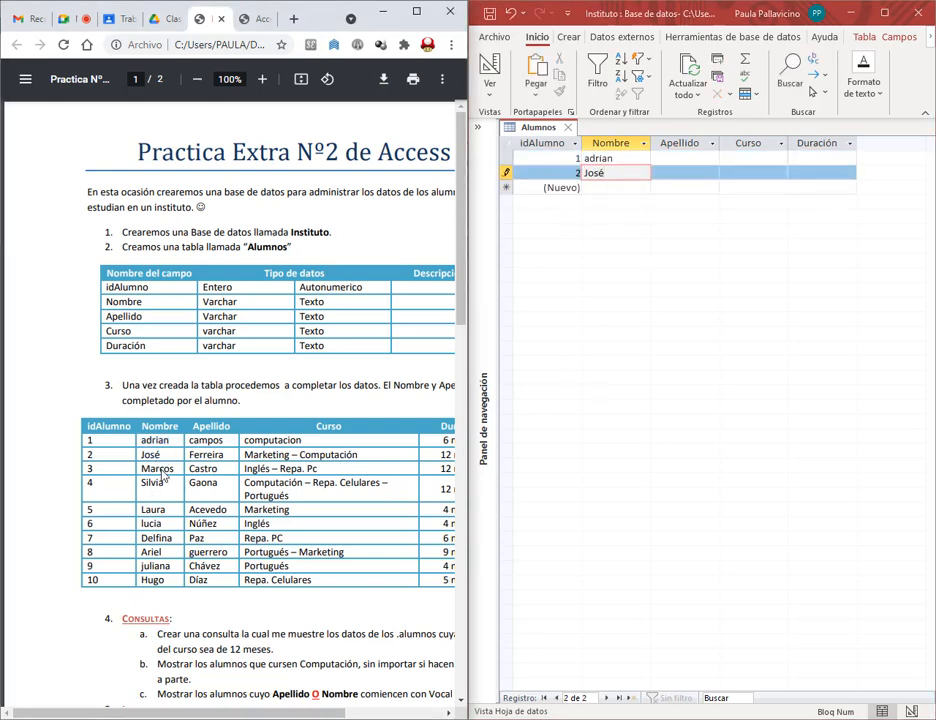
Step: Fill the Nombre field of records 3 and 4 with the students' first names from the PDF
double_click(157, 468)
click(612, 188)
text(Marcos)
double_click(152, 483)
key(ctrl+c)
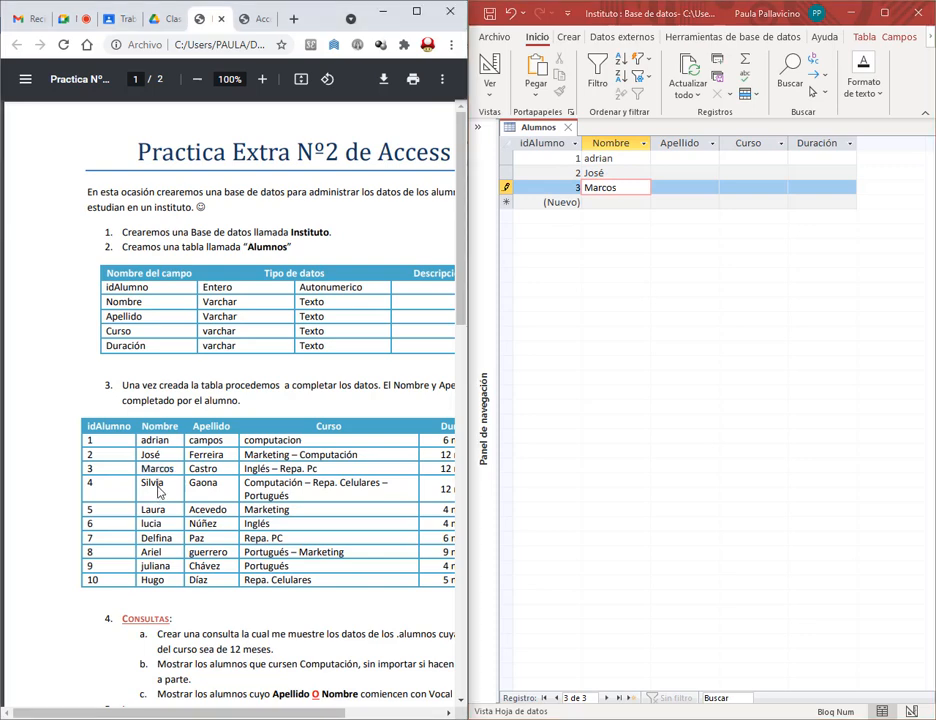
click(604, 203)
key(ctrl+v)
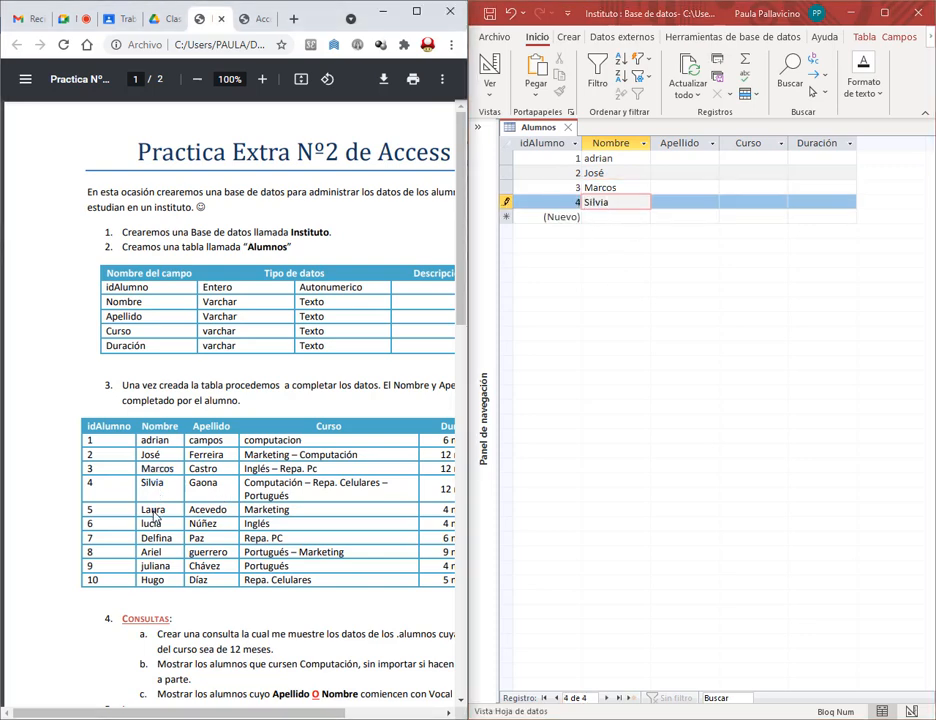
Step: Copy the first names of students 5 and 6 from the PDF into the Nombre field
double_click(152, 509)
key(ctrl+c)
click(614, 218)
key(ctrl+v)
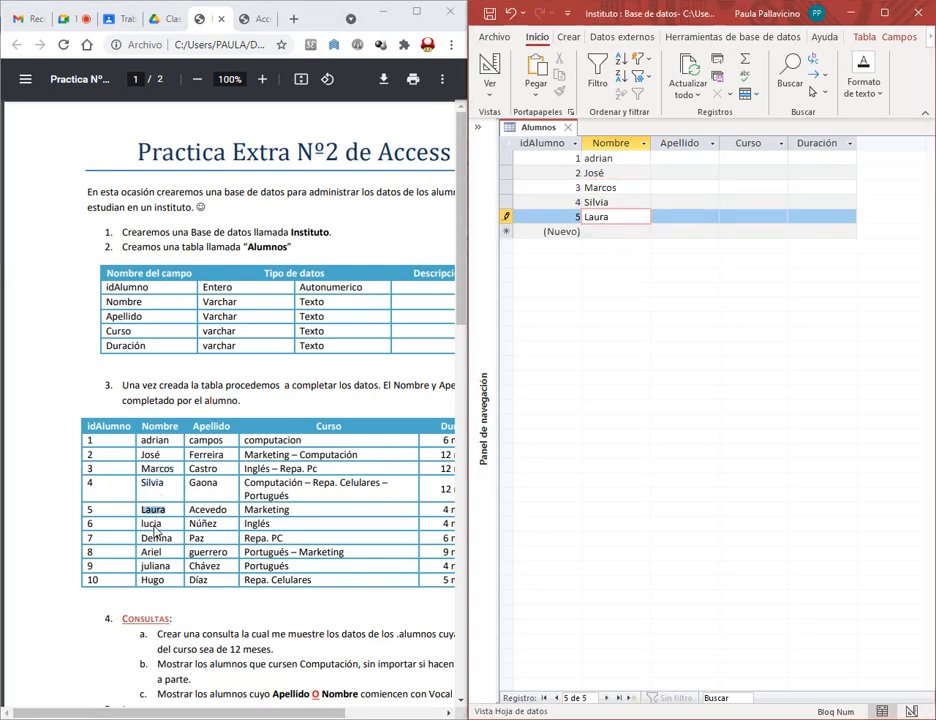
double_click(150, 523)
key(ctrl+c)
click(612, 233)
key(ctrl+v)
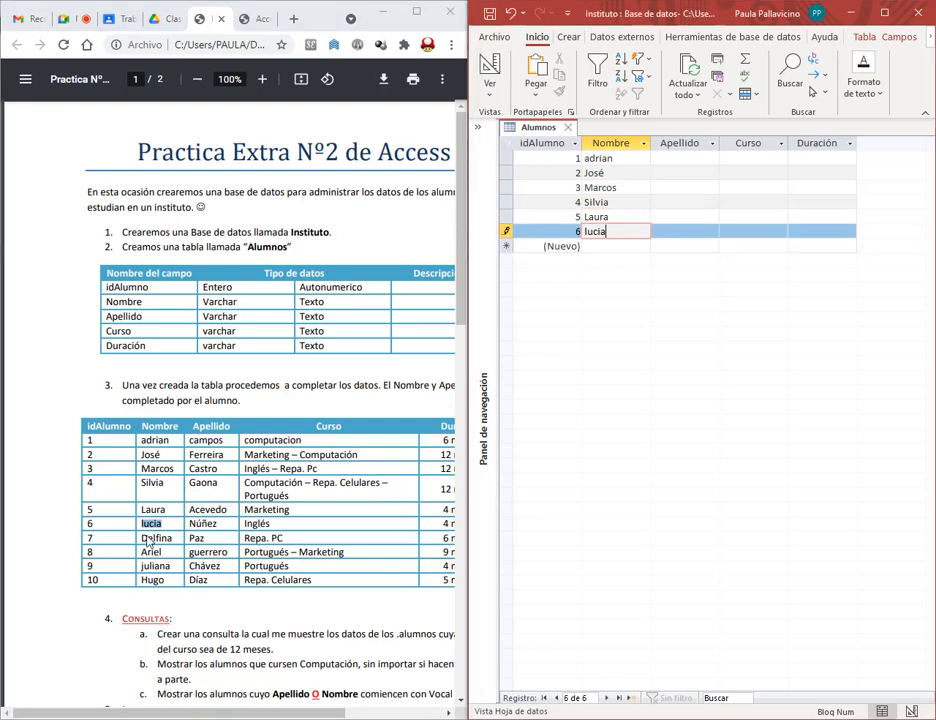
Step: Copy the first names of students 7 and 8 from the PDF into the Nombre field
double_click(152, 538)
right_click(150, 538)
click(168, 550)
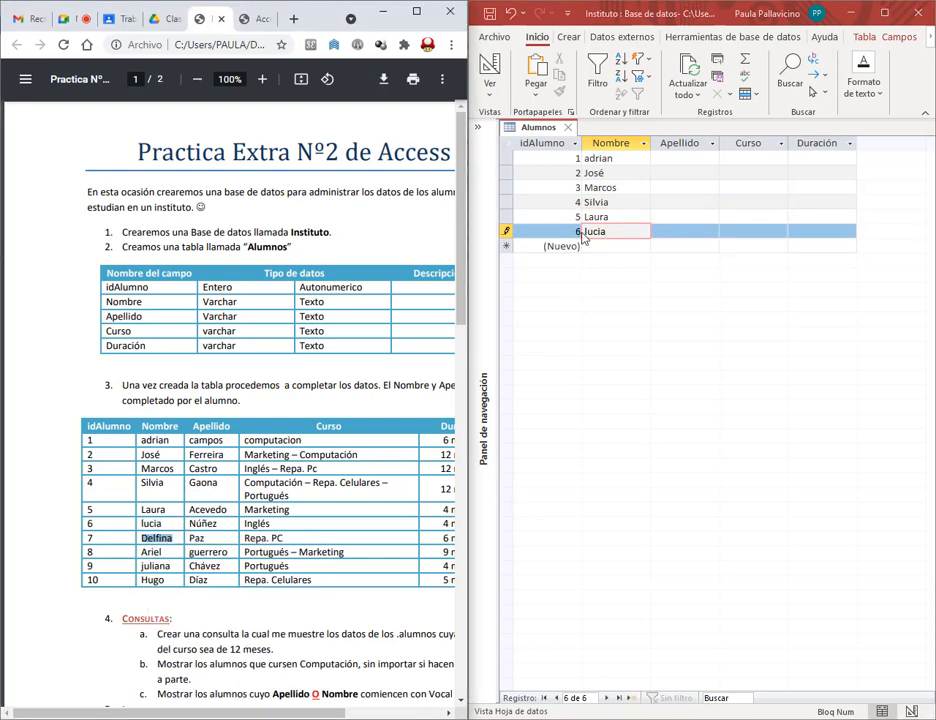
click(614, 247)
right_click(608, 247)
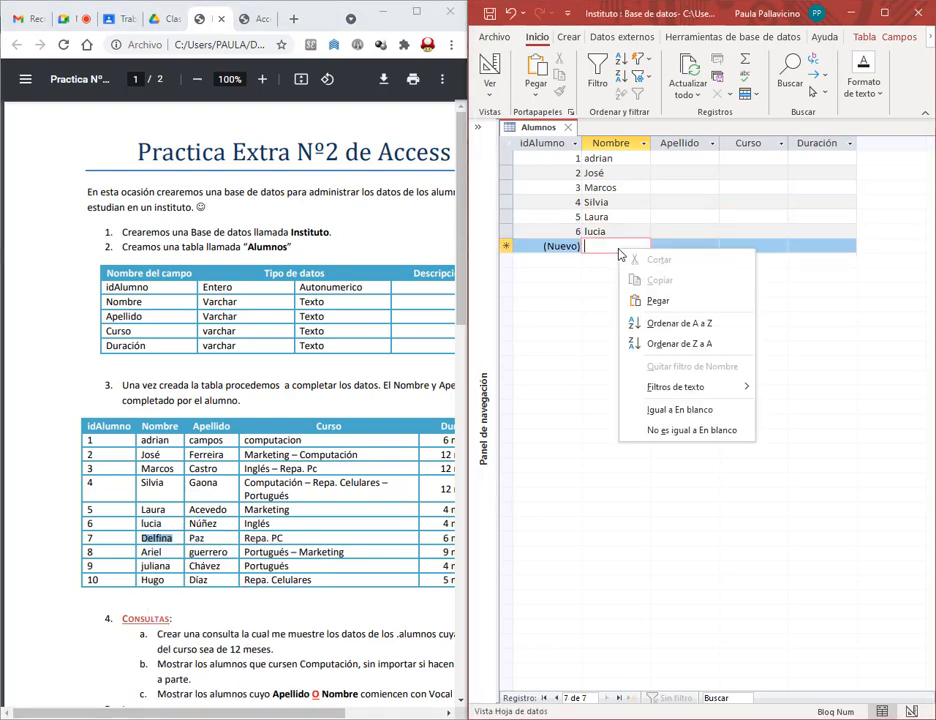
click(625, 298)
double_click(150, 552)
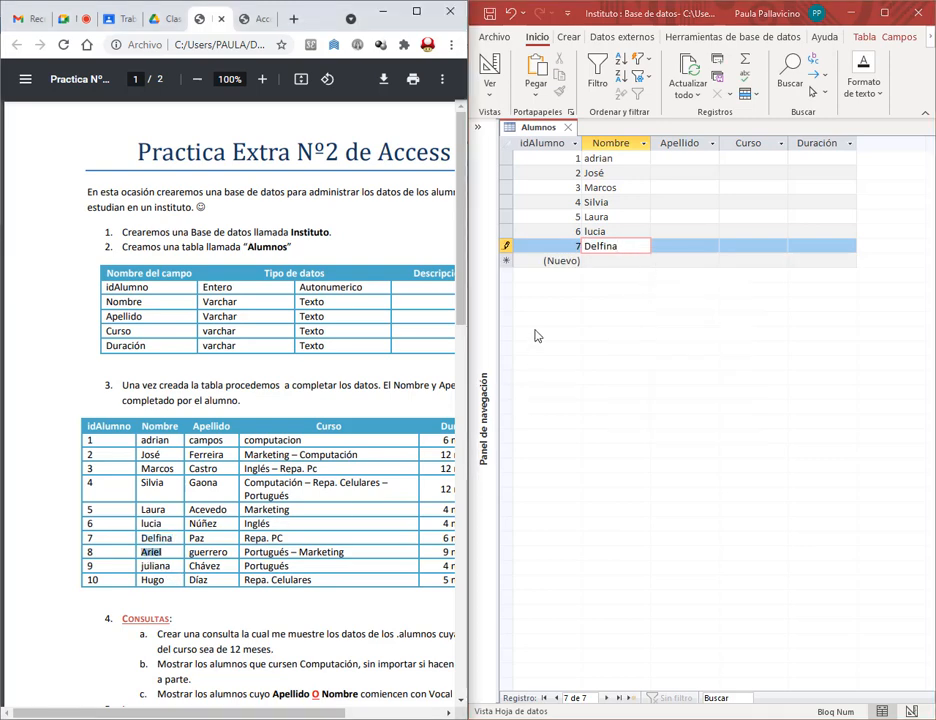
click(605, 263)
key(ctrl+v)
Step: Copy the first names of students 9 and 10 from the PDF into the Nombre field
double_click(155, 566)
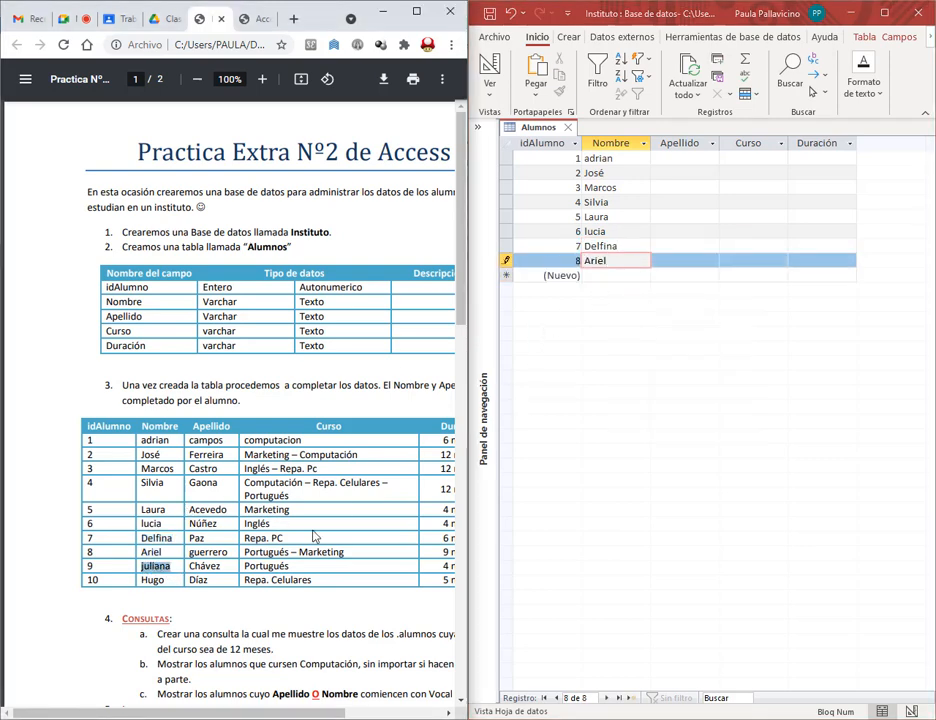
click(590, 277)
key(ctrl+v)
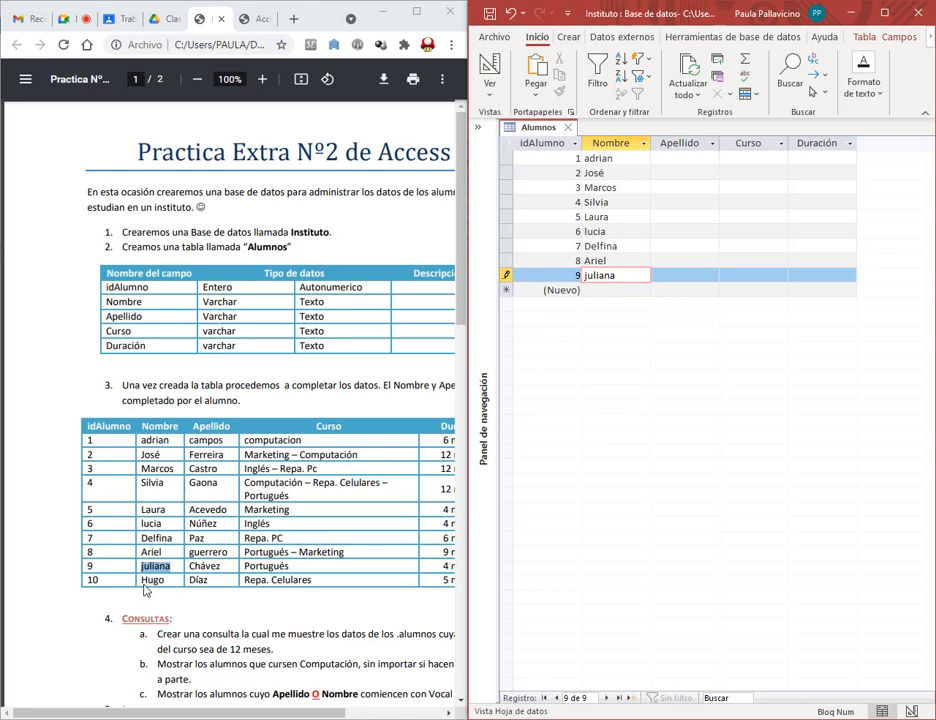
double_click(152, 580)
click(616, 290)
key(ctrl+v)
Step: Fill the Apellido field of records 1 to 3 with the students' surnames copied from the PDF
double_click(206, 440)
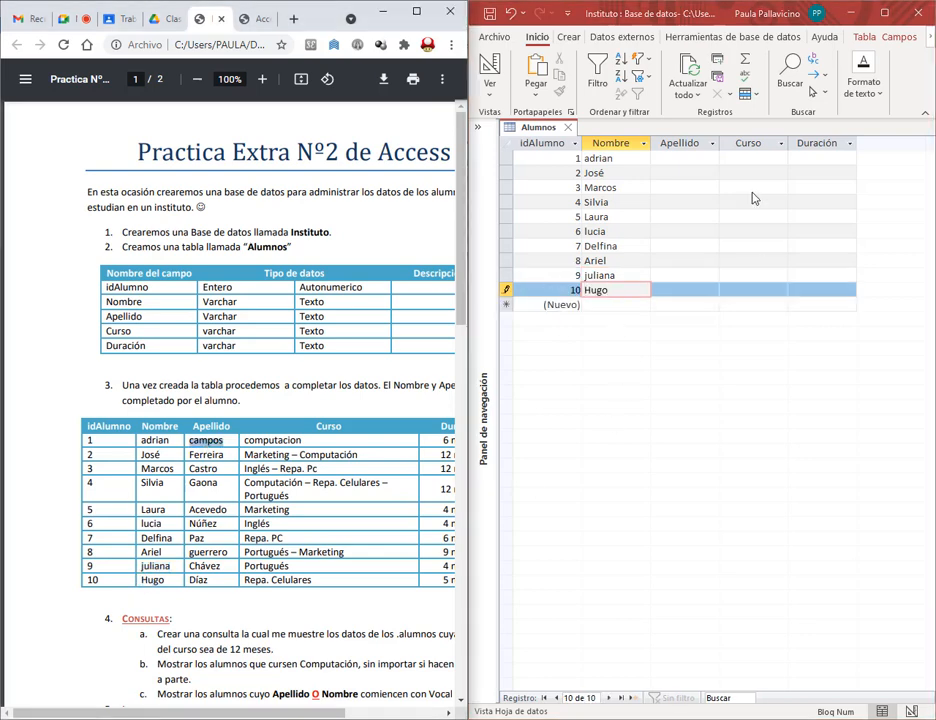
click(684, 158)
key(ctrl+v)
double_click(206, 455)
key(ctrl+v)
double_click(203, 469)
click(684, 187)
key(ctrl+v)
Step: Copy the surnames of students 4 and 5 from the PDF into the Apellido field
double_click(203, 482)
click(684, 202)
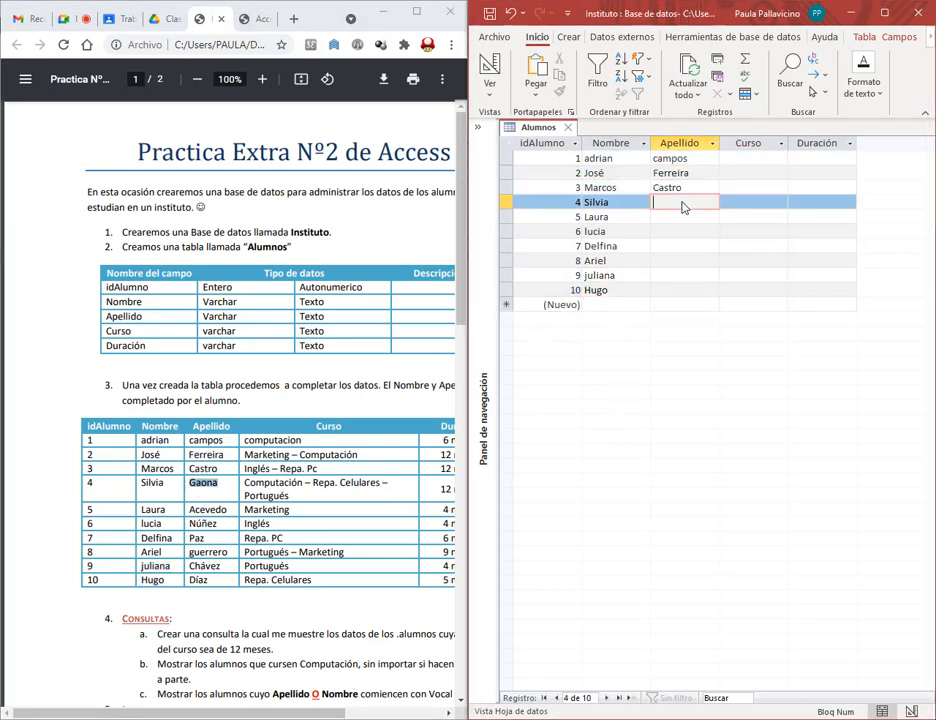
key(ctrl+v)
double_click(208, 509)
click(684, 216)
key(ctrl+v)
Step: Copy the surnames of students 6 and 7 from the PDF into the Apellido field
double_click(203, 523)
click(684, 231)
key(ctrl+v)
double_click(196, 538)
click(684, 246)
key(ctrl+v)
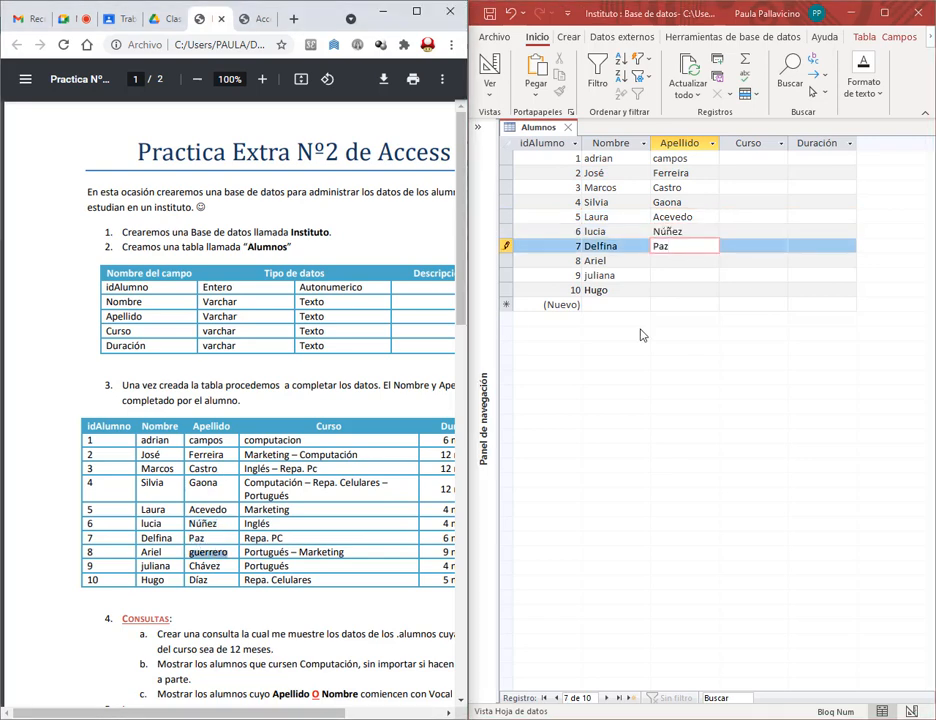
Step: Copy the surnames of students 8 to 10 from the PDF into the Apellido field
click(684, 275)
key(ctrl+v)
double_click(198, 580)
click(684, 290)
key(ctrl+v)
Step: Copy the courses "computacion" and "Marketing – Computación" from the PDF into the Curso field of records 1 and 2
double_click(272, 440)
click(742, 158)
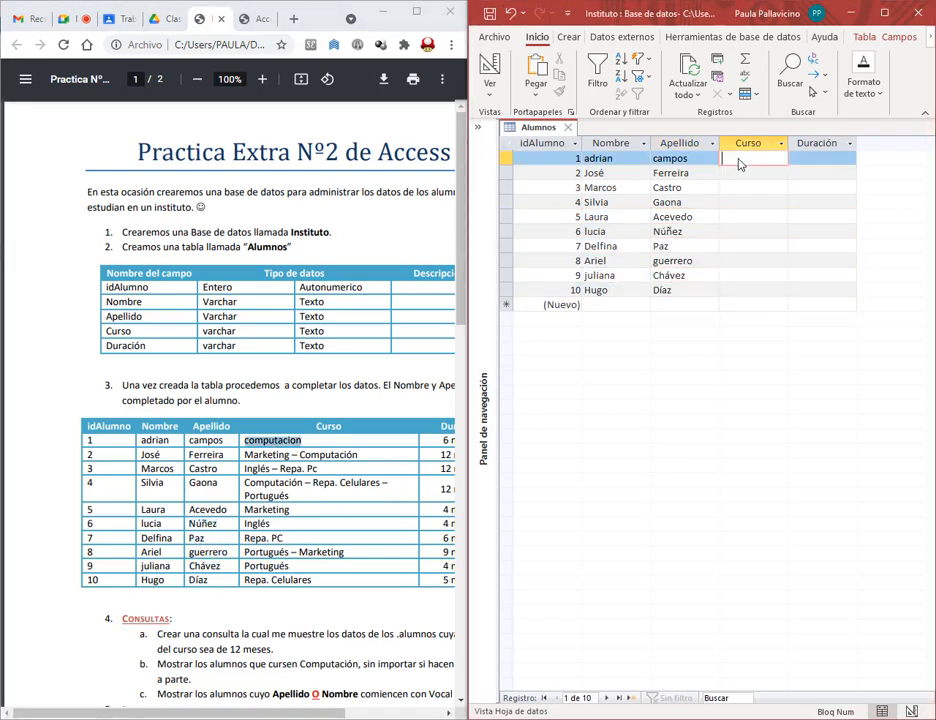
key(ctrl+v)
drag(388, 460, 244, 456)
key(ctrl+c)
click(753, 173)
key(ctrl+v)
Step: Widen the Curso column of the Alumnos datasheet so that long course names fit
drag(321, 455, 218, 469)
click(753, 202)
click(765, 143)
drag(788, 143, 887, 143)
Step: Copy the course "Inglés – Repa. Pc" from the PDF into the Curso field of record 3
click(753, 187)
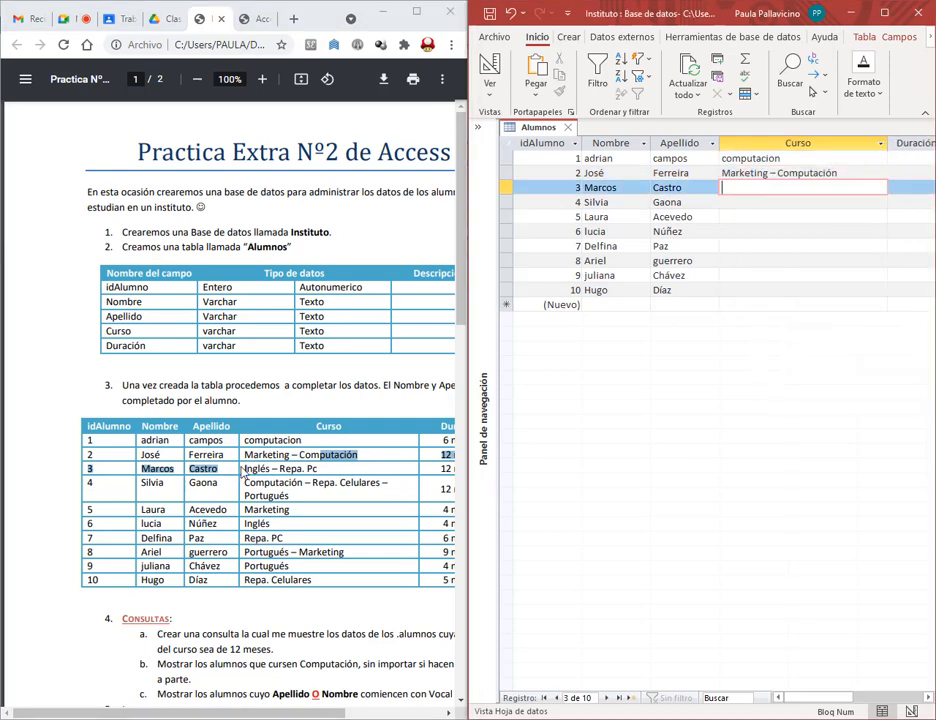
drag(244, 468, 322, 476)
key(ctrl+c)
click(760, 188)
key(ctrl+v)
Step: Copy the course text "Computación – Repa. Celulares –" from the PDF into the Curso field of record 4
drag(244, 482, 290, 496)
key(ctrl+c)
click(753, 202)
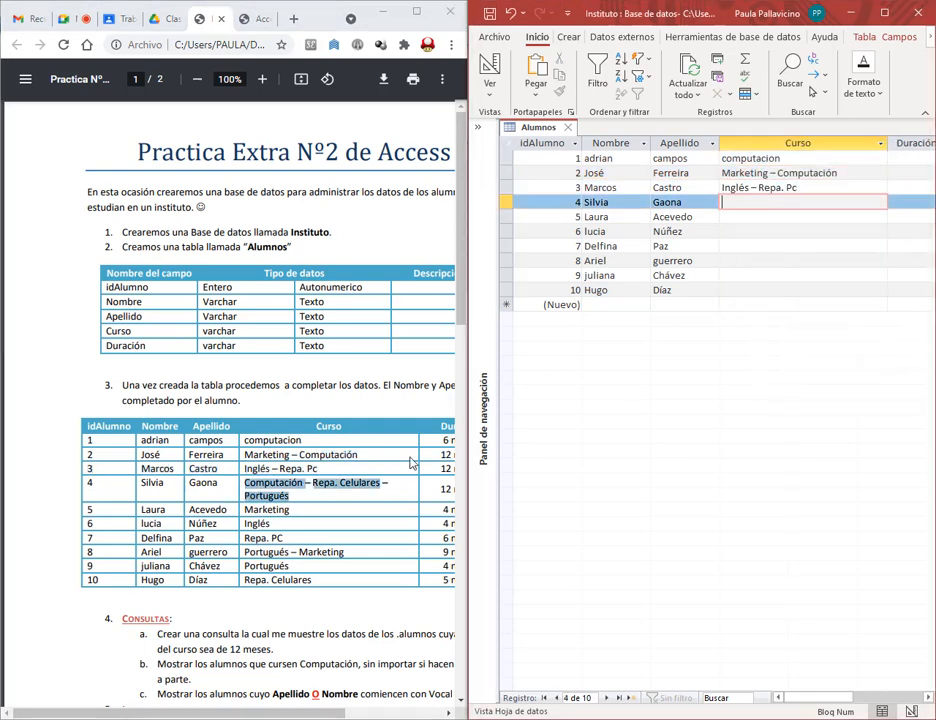
key(ctrl+v)
Step: Copy the courses "Marketing", "Inglés" and "Repa. PC" from the PDF into the Curso field of records 5 to 7
double_click(266, 509)
key(ctrl+c)
click(755, 217)
key(ctrl+v)
double_click(257, 523)
click(743, 245)
key(ctrl+v)
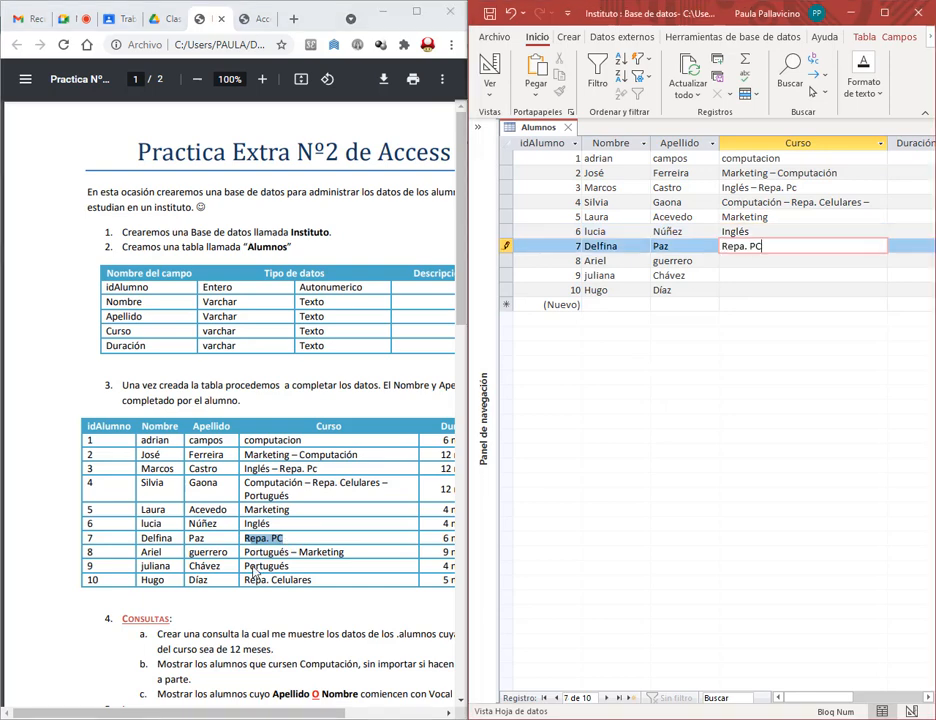
Step: Copy the courses "Portugués – Marketing", "Portugués" and "Repa. Celulares" from the PDF into the Curso field of records 8 to 10
drag(245, 552, 344, 553)
click(743, 260)
key(ctrl+v)
click(743, 275)
key(ctrl+v)
drag(245, 566, 311, 580)
click(767, 290)
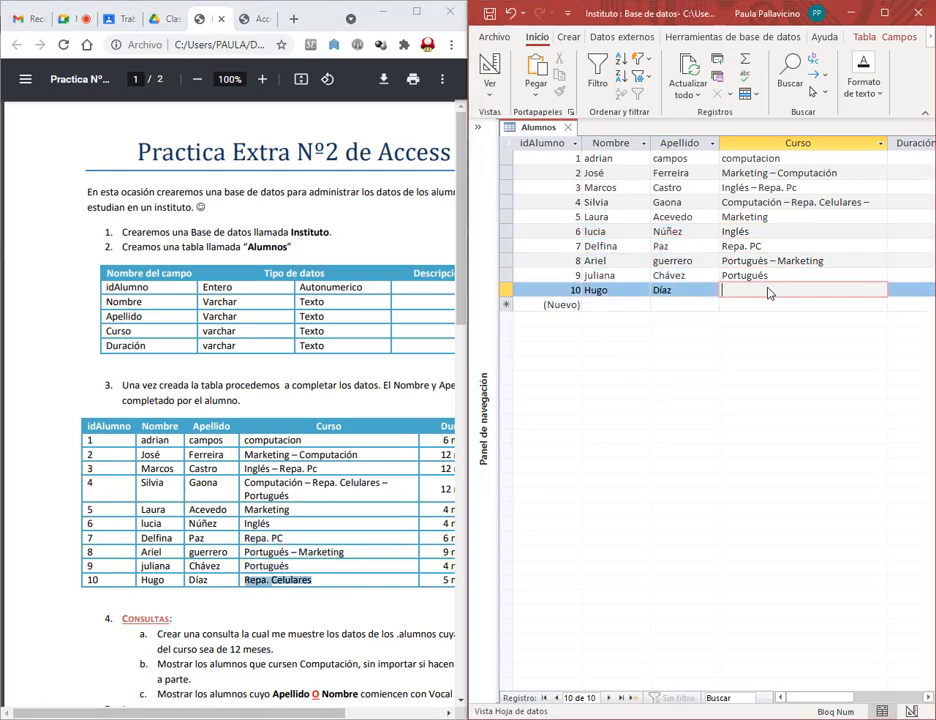
key(ctrl+v)
drag(501, 292, 918, 320)
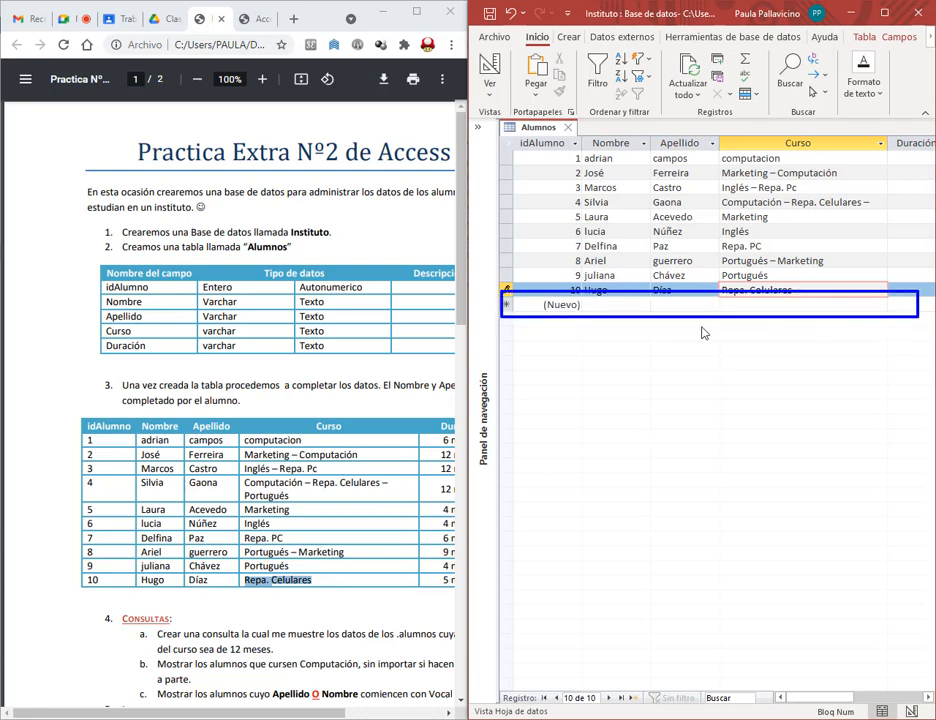
click(619, 308)
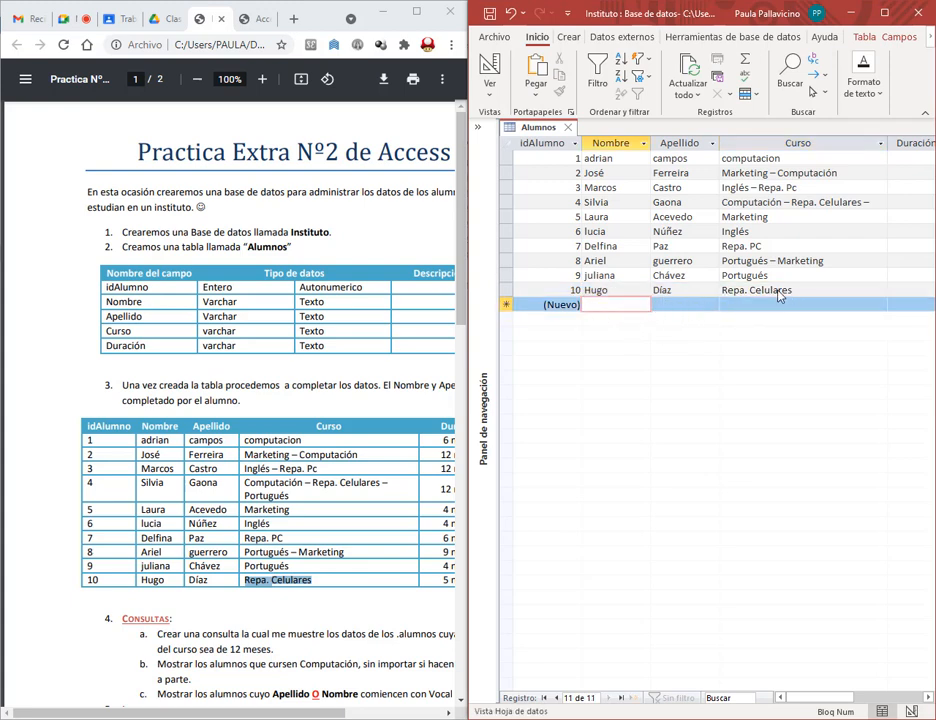
click(606, 262)
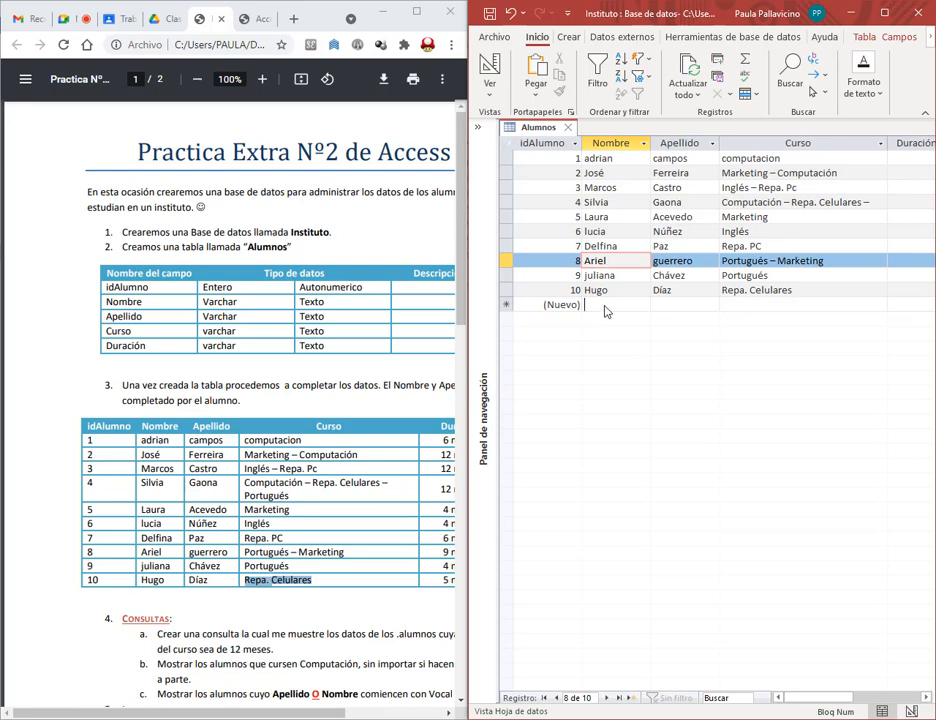
click(604, 309)
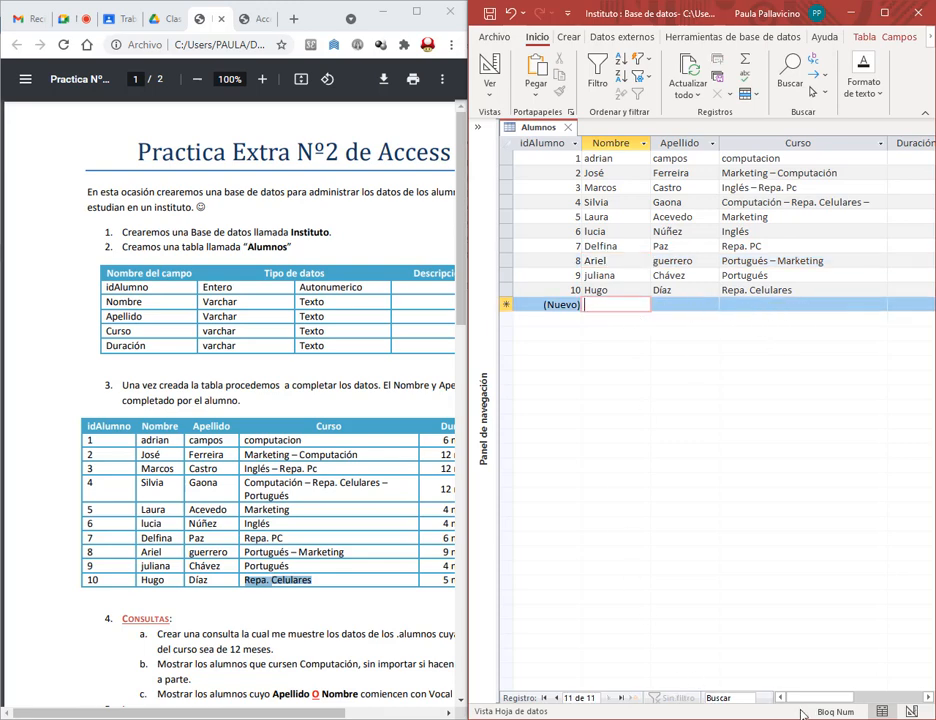
Step: Copy the durations "6 meses" and "12 meses" from the PDF into the Duración field of records 1 and 2
drag(814, 698, 850, 698)
drag(325, 713, 412, 713)
drag(322, 440, 361, 455)
click(784, 159)
key(ctrl+c)
click(784, 159)
key(ctrl+v)
key(ctrl+c)
click(778, 174)
key(ctrl+v)
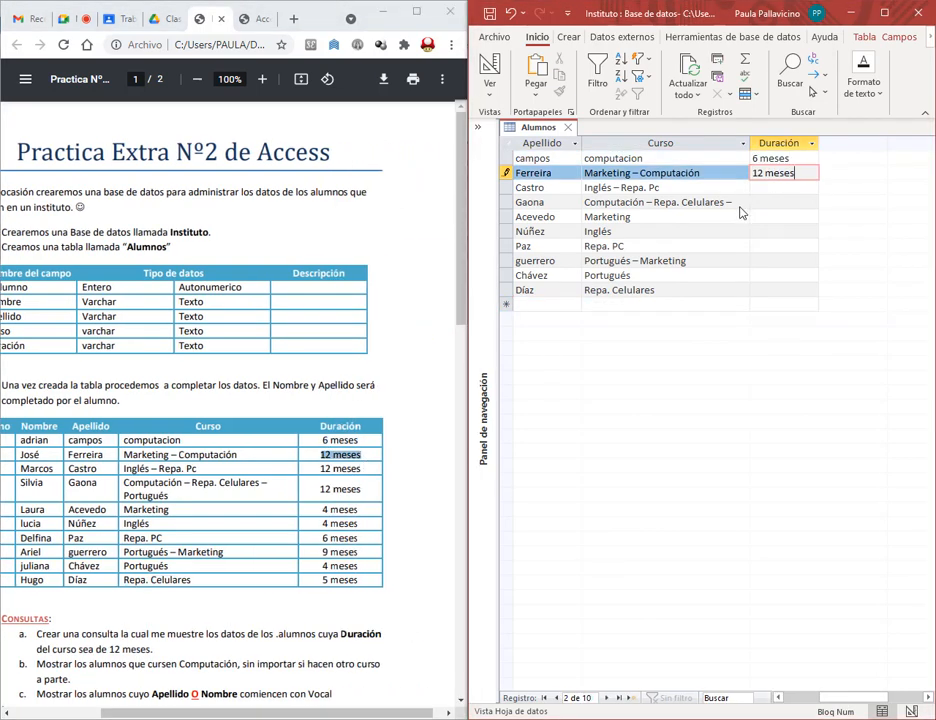
Step: Widen the Curso column and append the missing course "Portugués" from the PDF to record 4's Curso
click(741, 204)
drag(750, 144, 801, 147)
drag(124, 496, 168, 496)
key(ctrl+c)
click(736, 203)
key(ctrl+v)
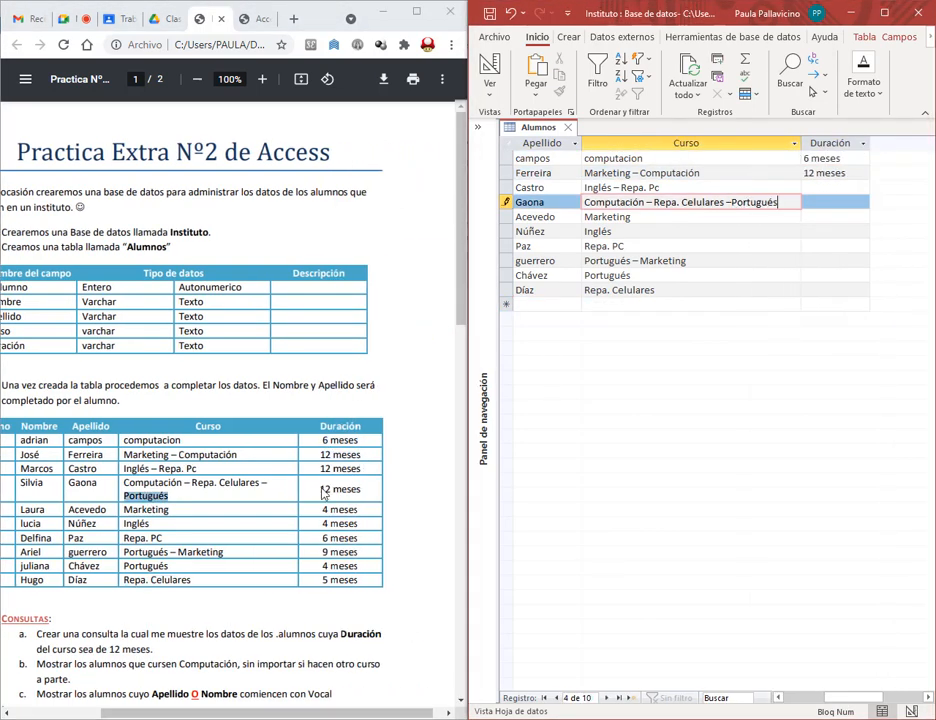
Step: Copy the durations of records 3 to 6 from the PDF into Duración: 12 meses, 12 meses, 4 meses and 4 meses
key(ctrl+c)
drag(322, 489, 361, 580)
click(820, 187)
key(ctrl+v)
click(820, 202)
key(ctrl+v)
click(827, 218)
key(ctrl+v)
click(822, 232)
key(ctrl+v)
Step: Copy the durations of records 7 to 10 from the PDF into Duración: 6 meses, 9 meses, 4 meses and 5 meses
click(820, 246)
key(ctrl+v)
click(820, 261)
key(ctrl+v)
click(820, 275)
key(ctrl+v)
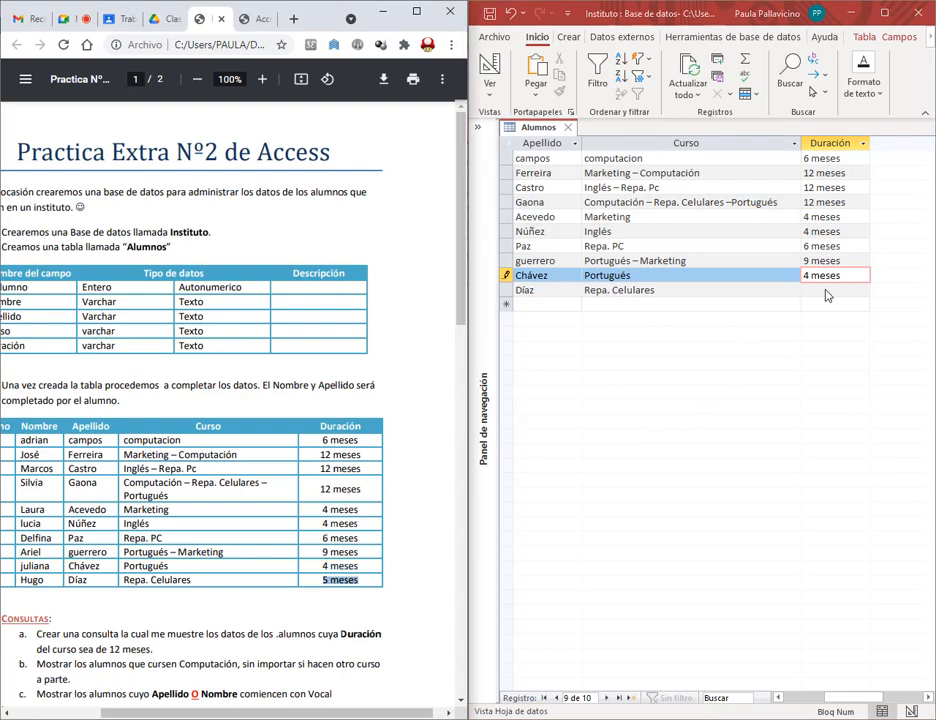
click(820, 290)
key(ctrl+v)
click(535, 246)
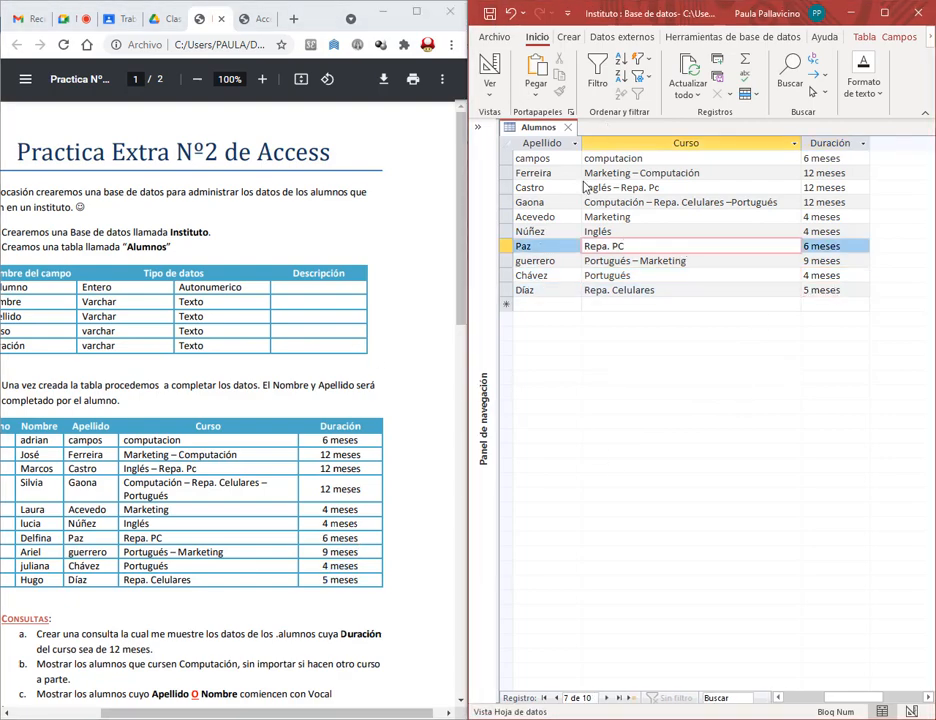
Step: Read the Consultas, Informes and Formularios tasks in the PDF, focusing on query a about course duration
drag(309, 712, 277, 712)
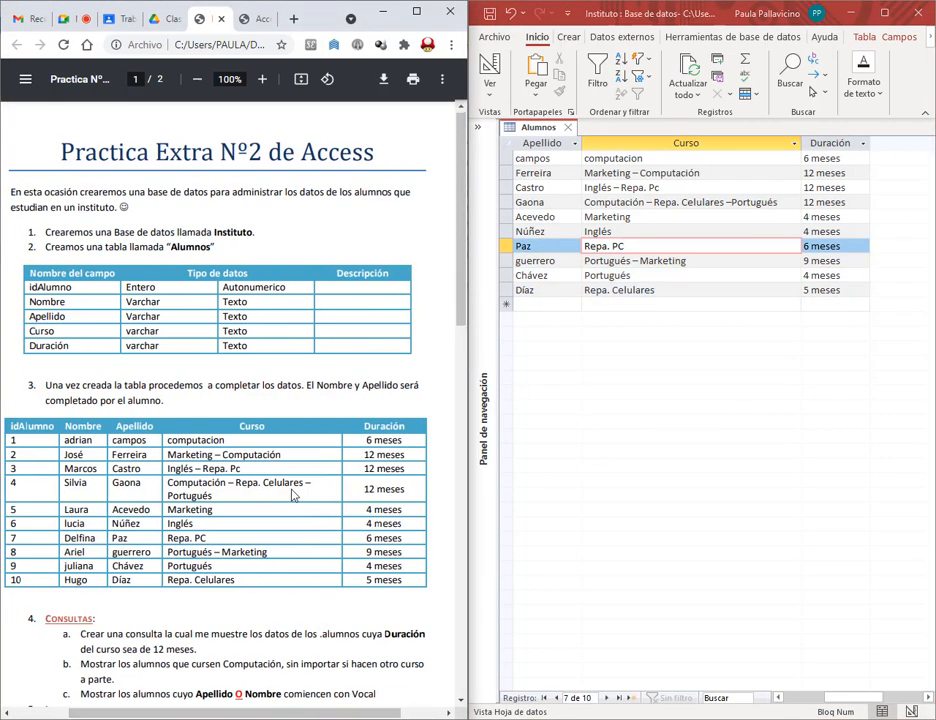
scroll(293, 494, down, 3)
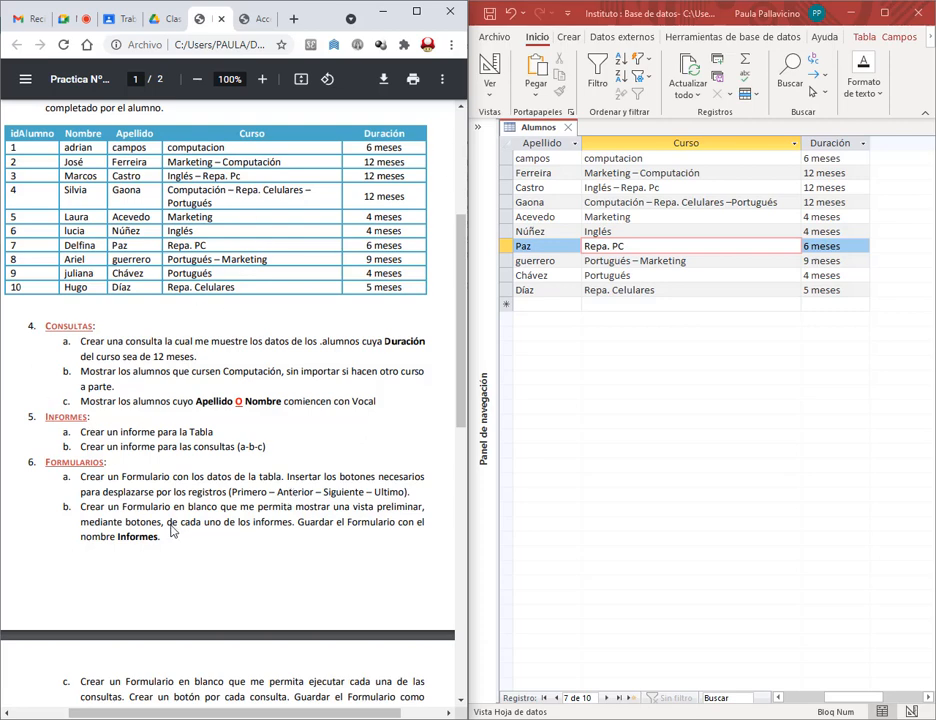
scroll(172, 532, down, 2)
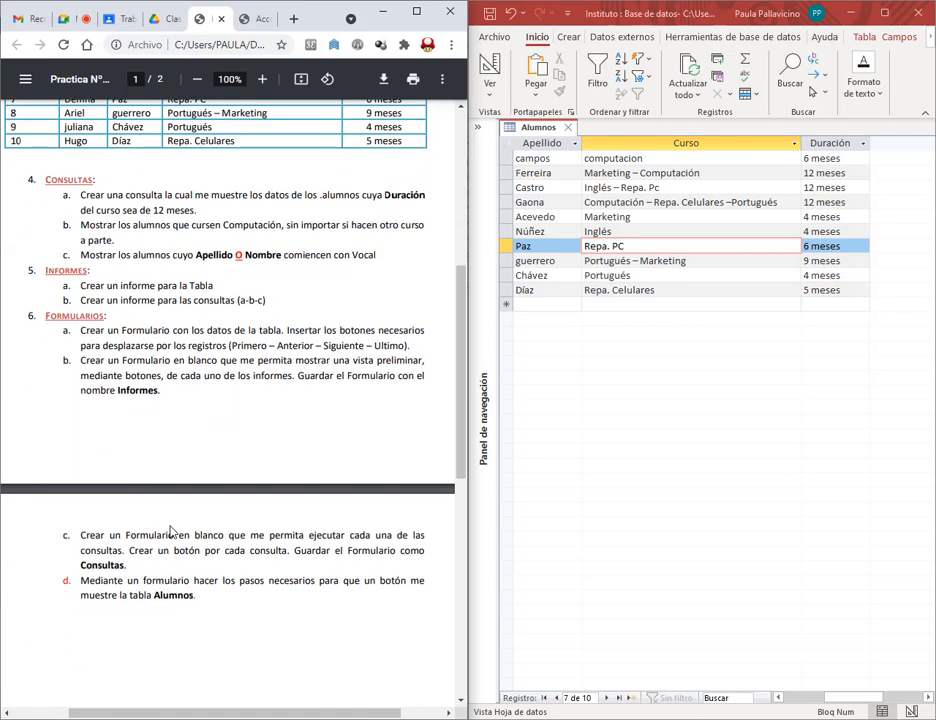
scroll(172, 532, up, 1)
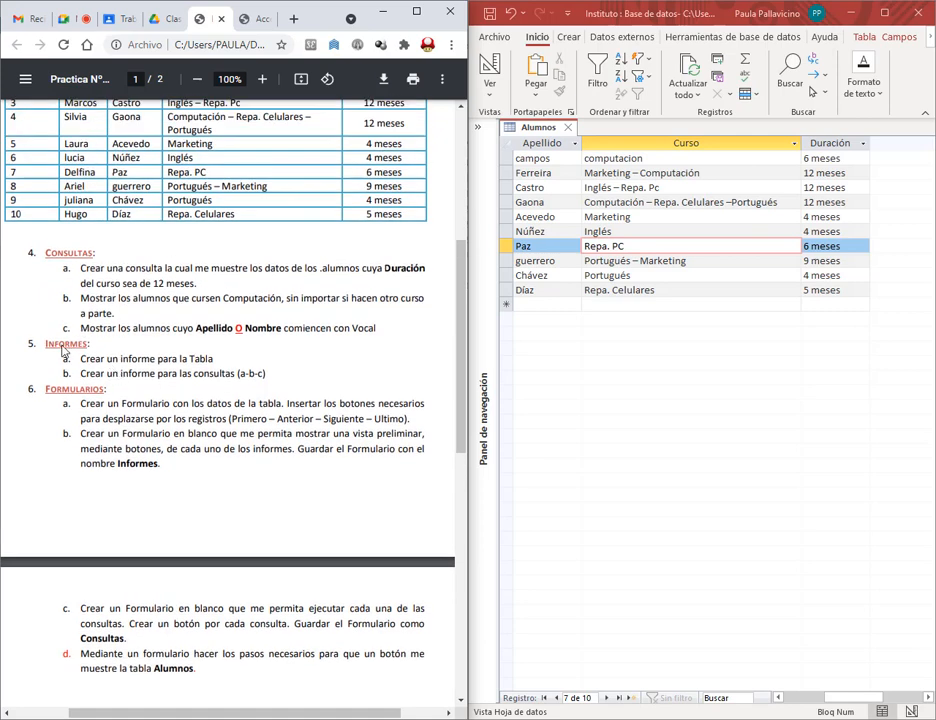
drag(79, 272, 246, 273)
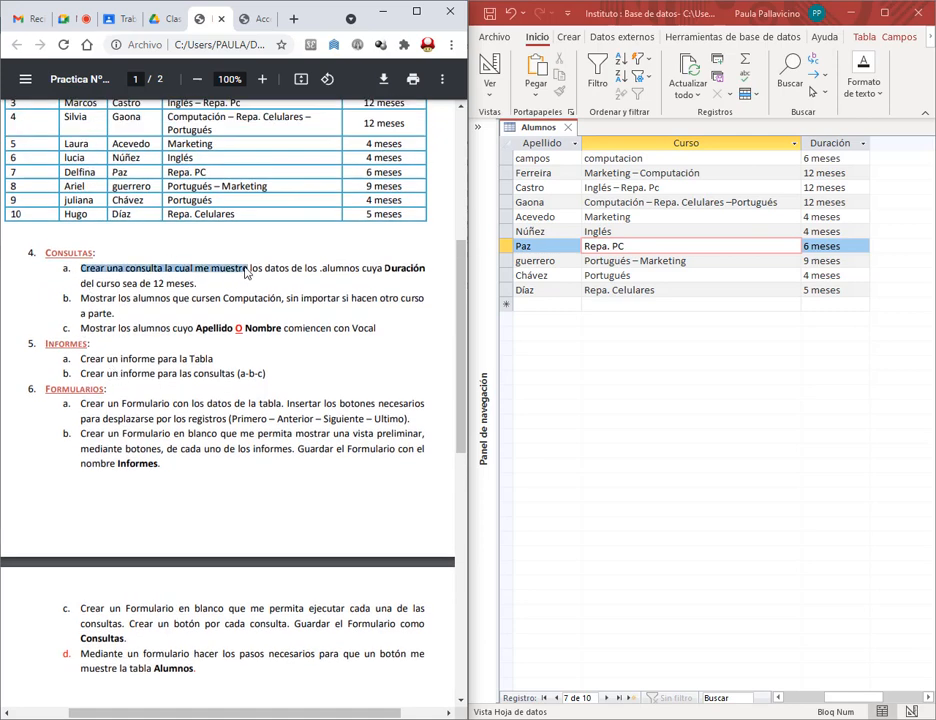
click(274, 275)
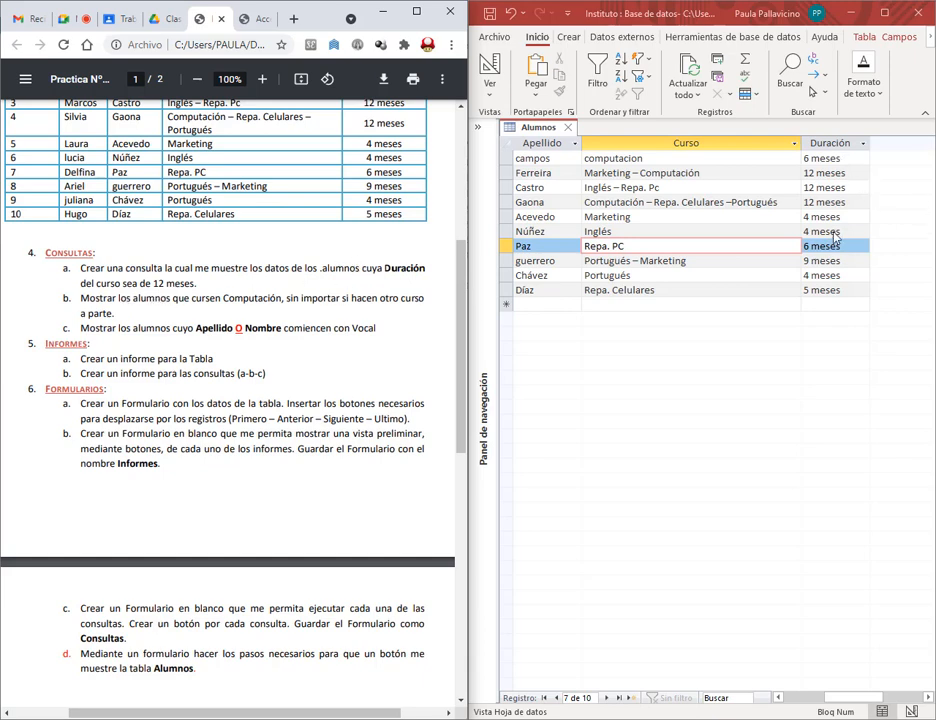
Step: Close the Alumnos table and create a new query in design view based on the Alumnos table
click(569, 135)
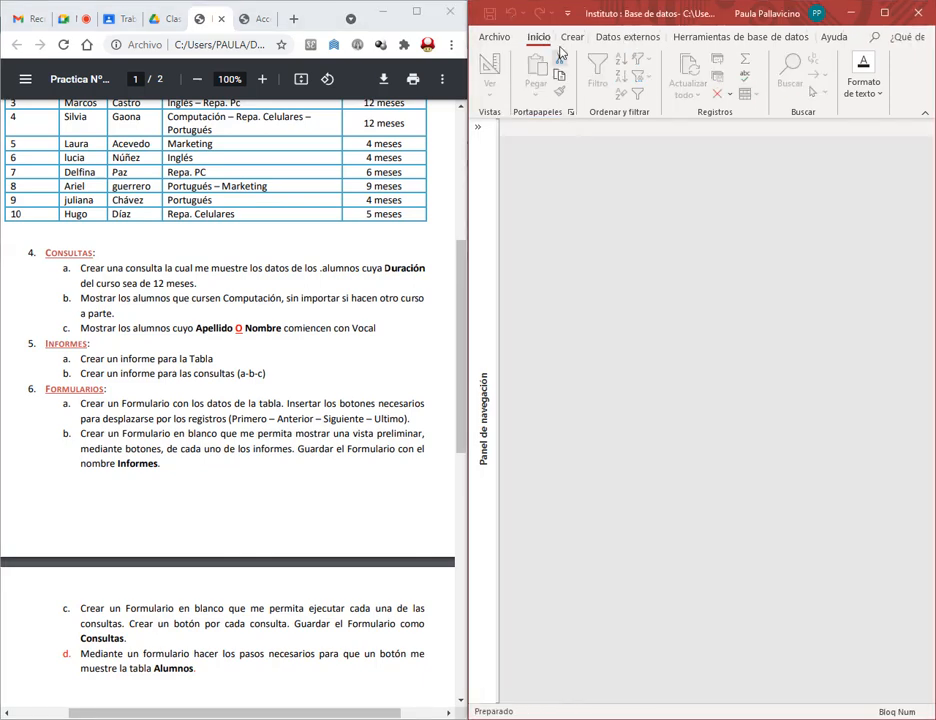
click(570, 37)
drag(465, 176, 384, 176)
click(667, 84)
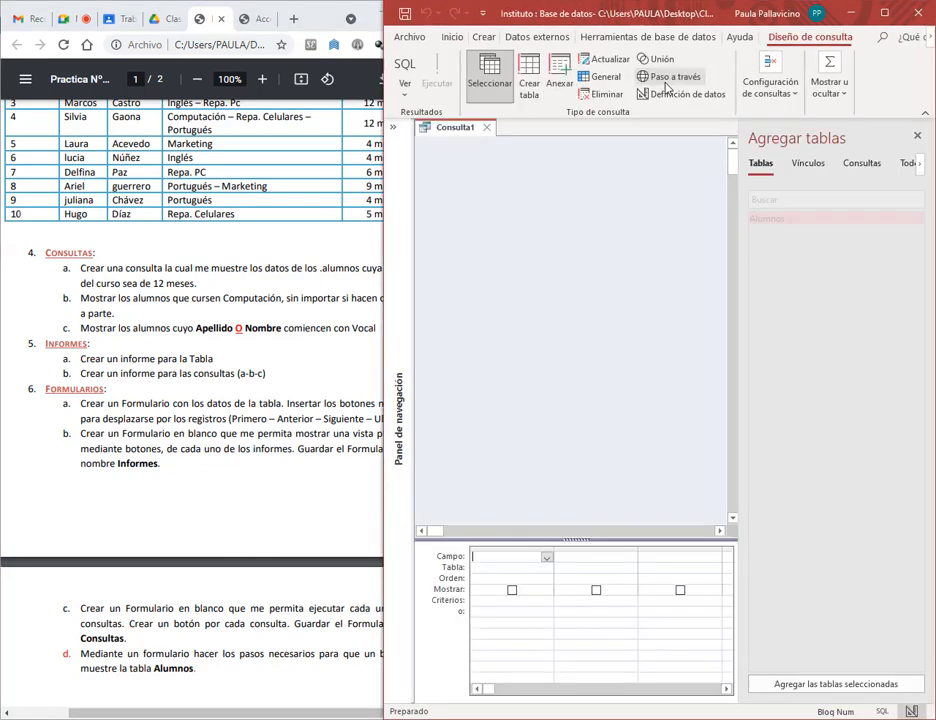
click(812, 226)
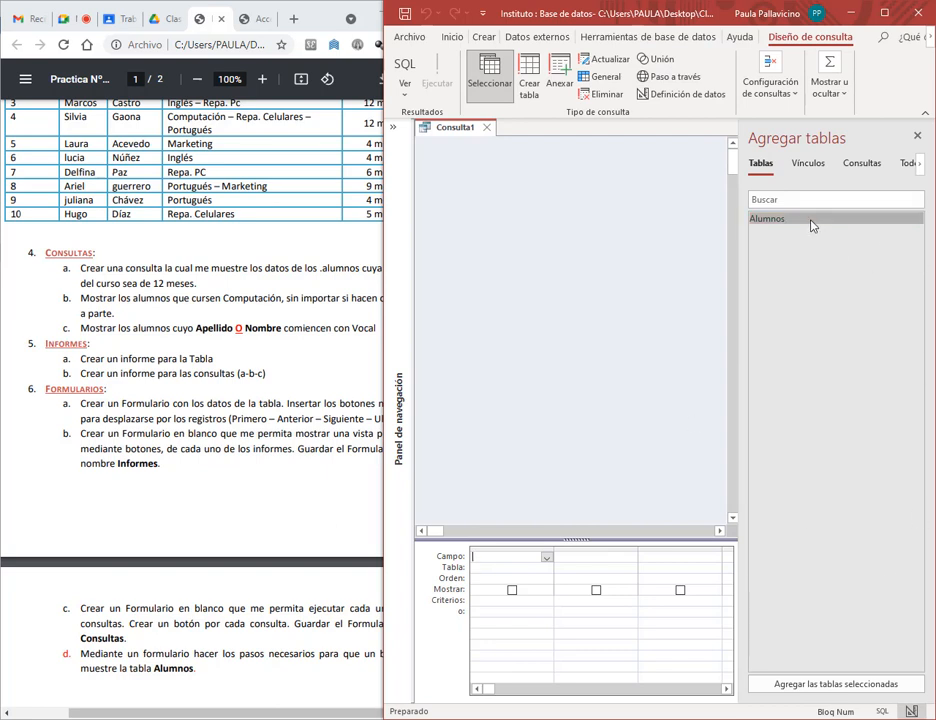
click(836, 686)
click(918, 137)
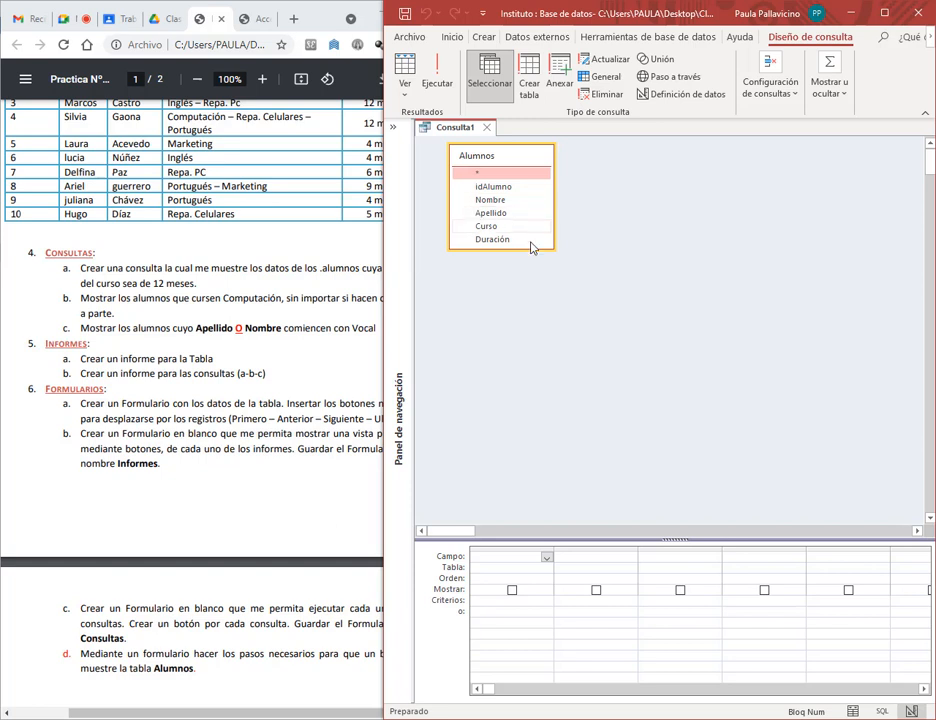
Step: Add the Nombre, Apellido, Curso and Duración fields of Alumnos to the query
double_click(490, 201)
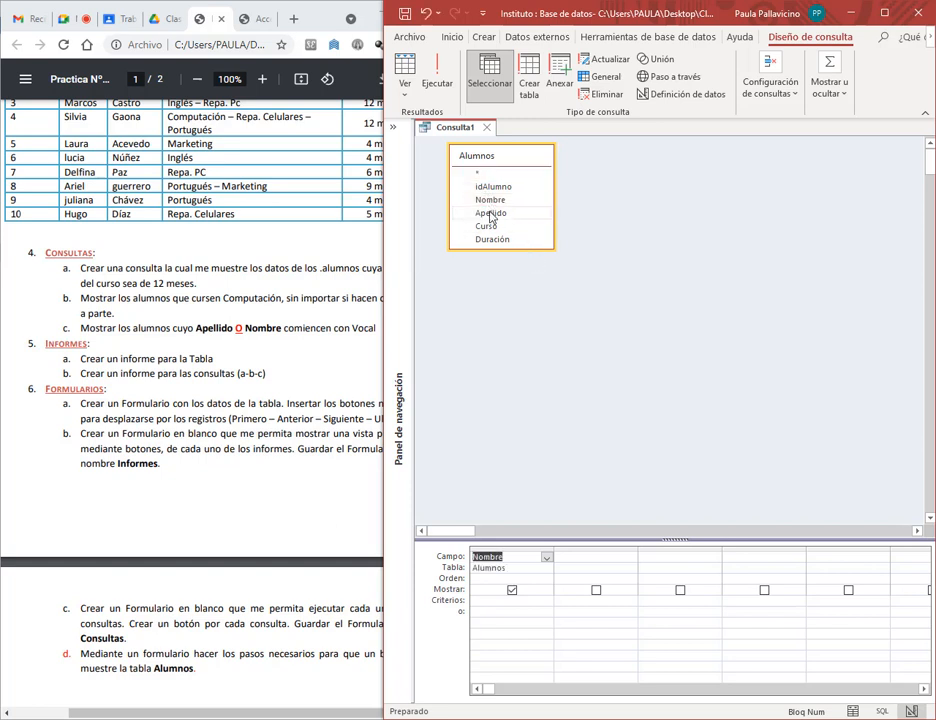
double_click(490, 214)
click(302, 405)
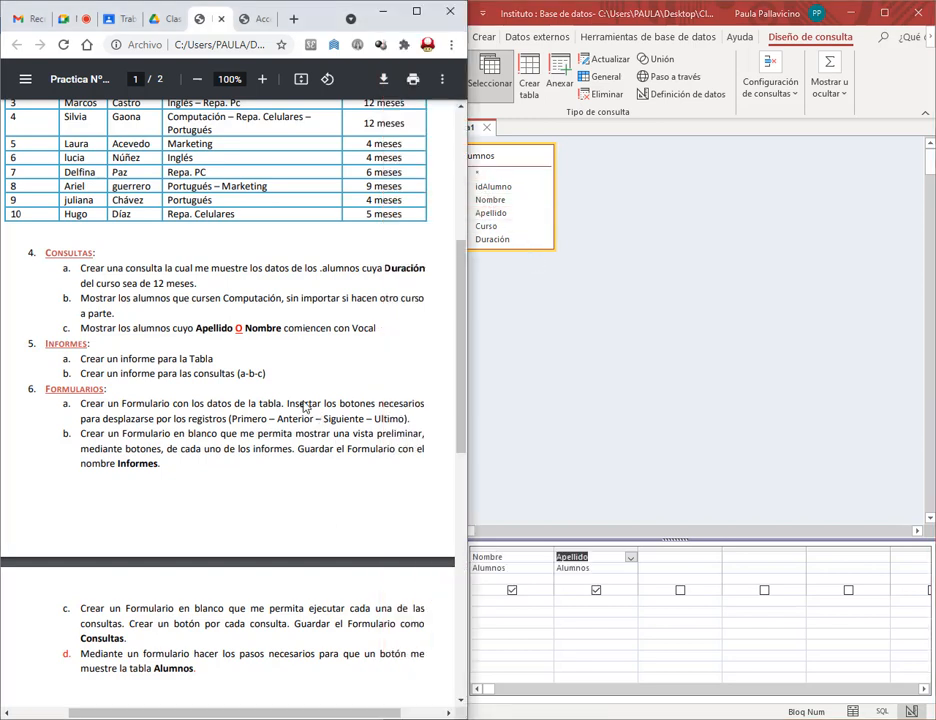
click(516, 183)
double_click(494, 228)
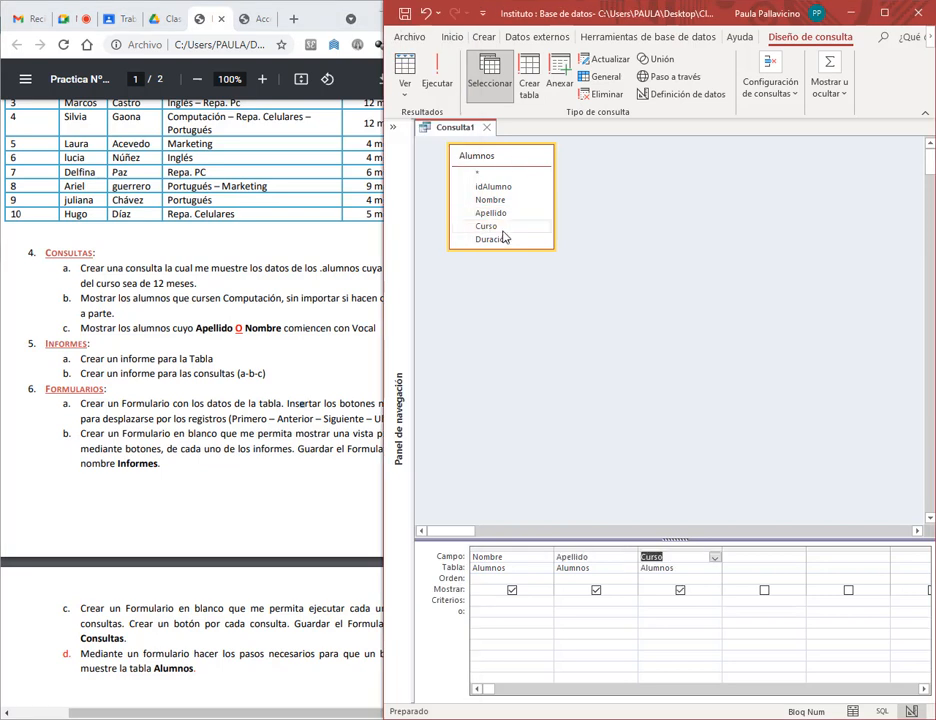
double_click(492, 240)
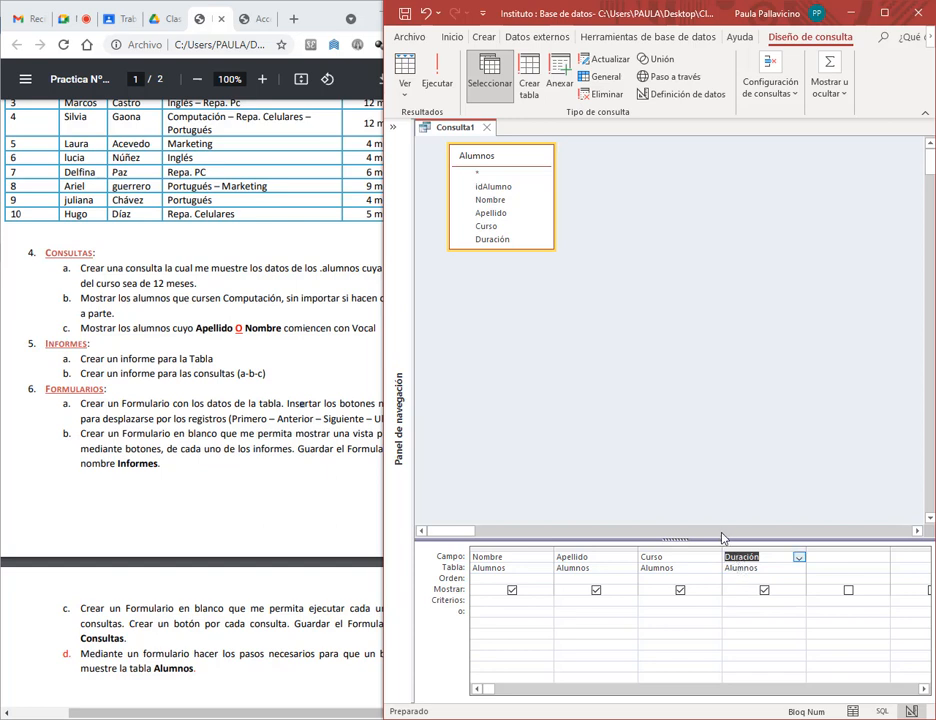
Step: Set the Duración criterion to "12 meses" and run the query
drag(721, 532, 806, 657)
drag(424, 593, 807, 615)
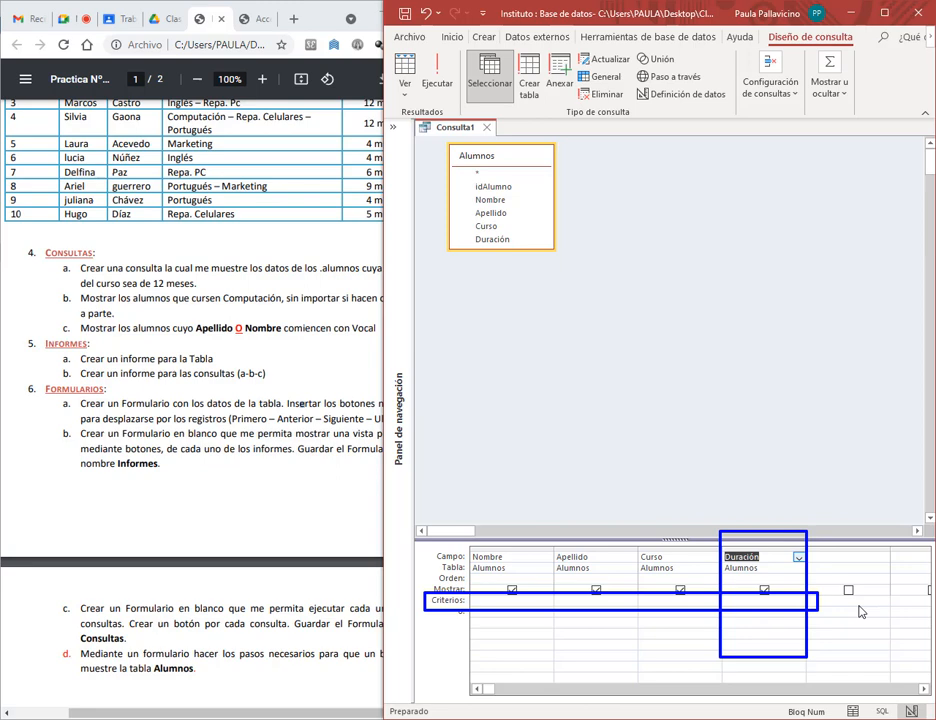
key(Escape)
click(776, 603)
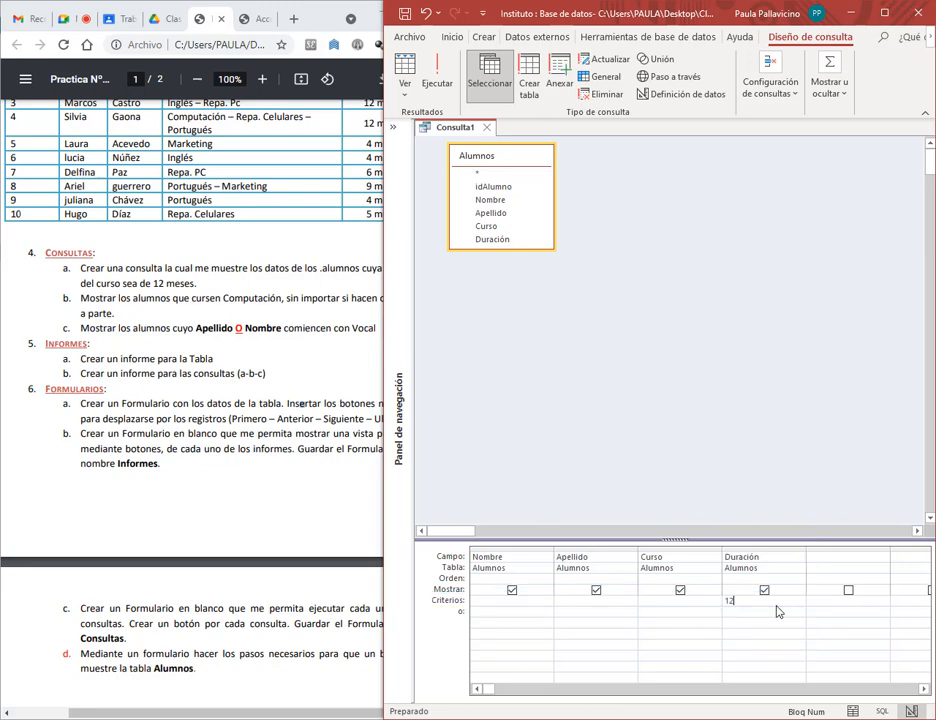
click(783, 624)
click(762, 601)
text(ses")
click(437, 72)
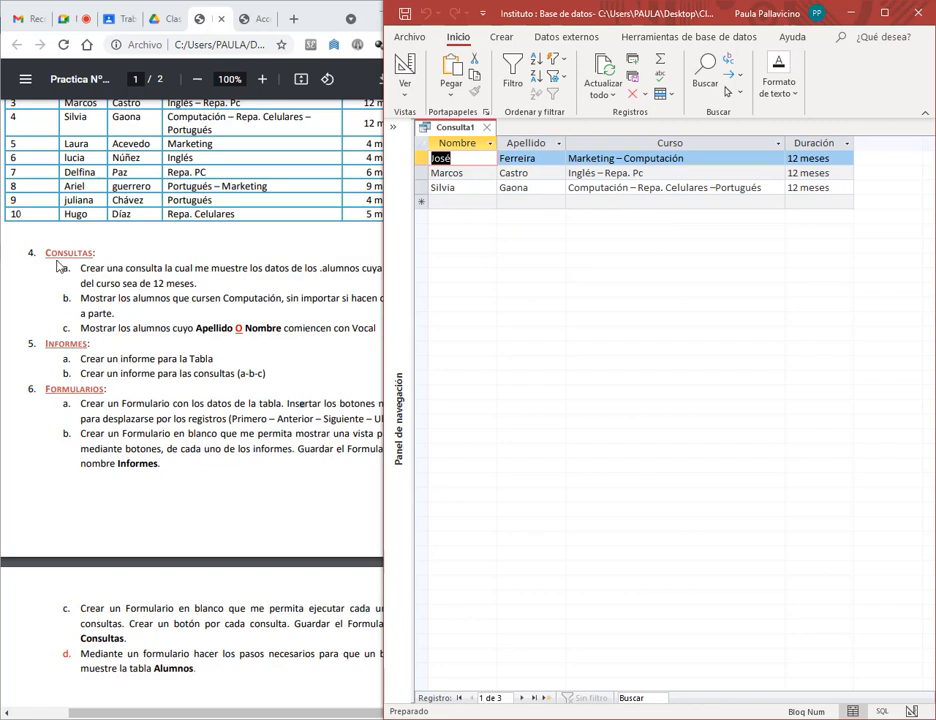
drag(58, 262, 80, 336)
scroll(266, 483, down, 3)
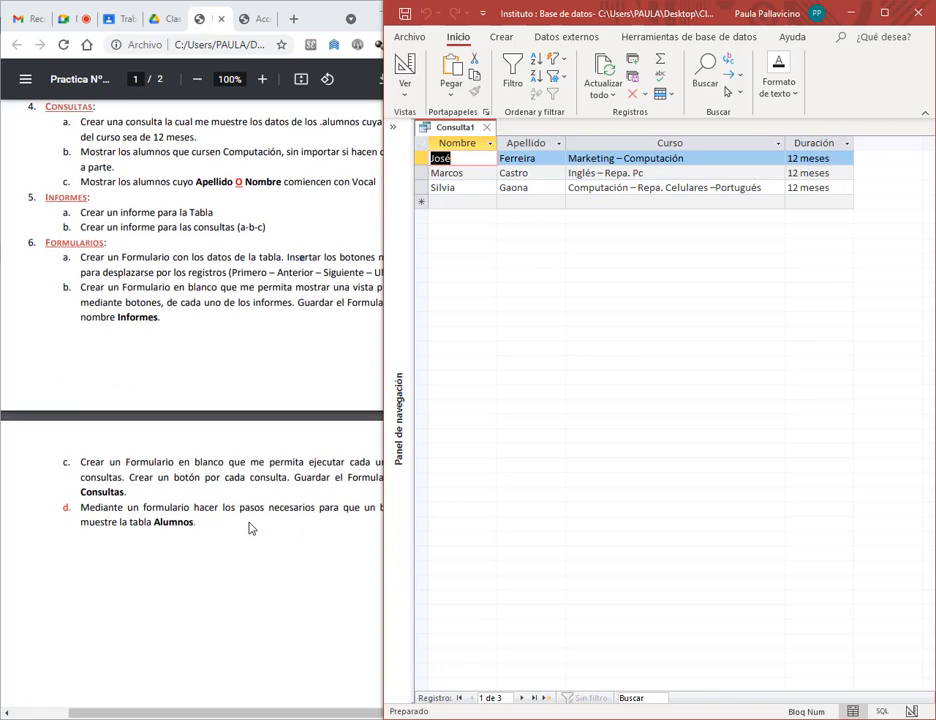
click(285, 683)
scroll(373, 297, up, 1)
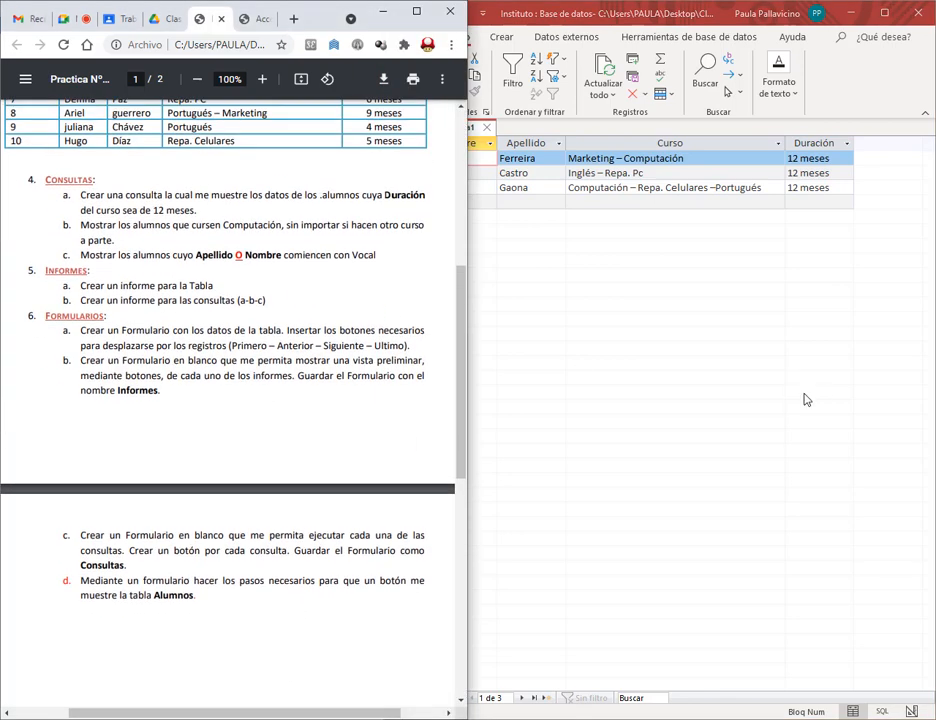
click(804, 397)
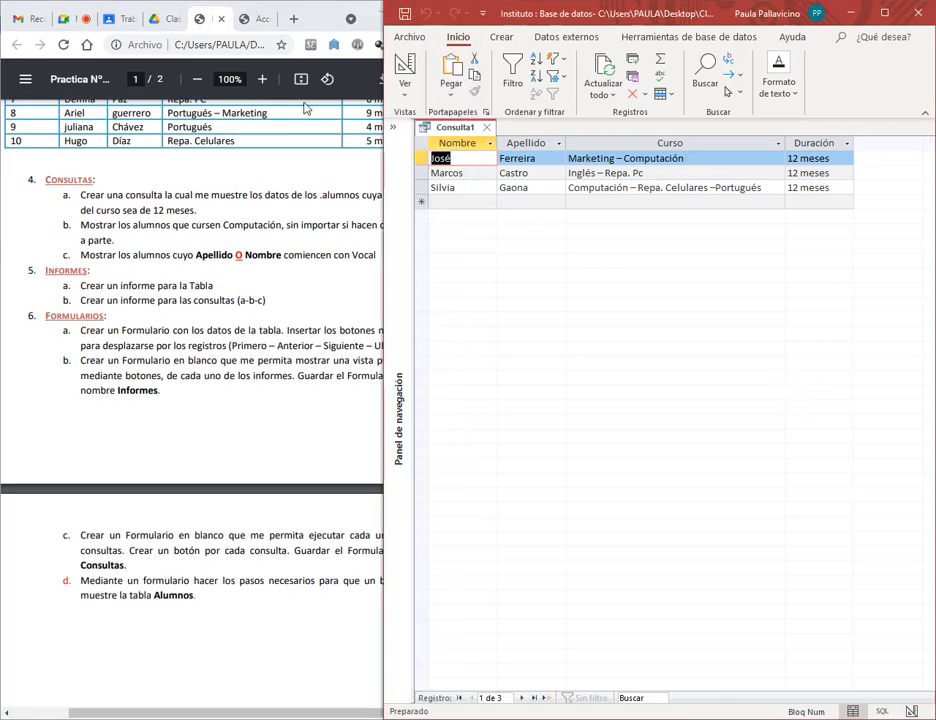
Step: Save the query as Consulta1, close it and return to the exercise PDF
click(405, 14)
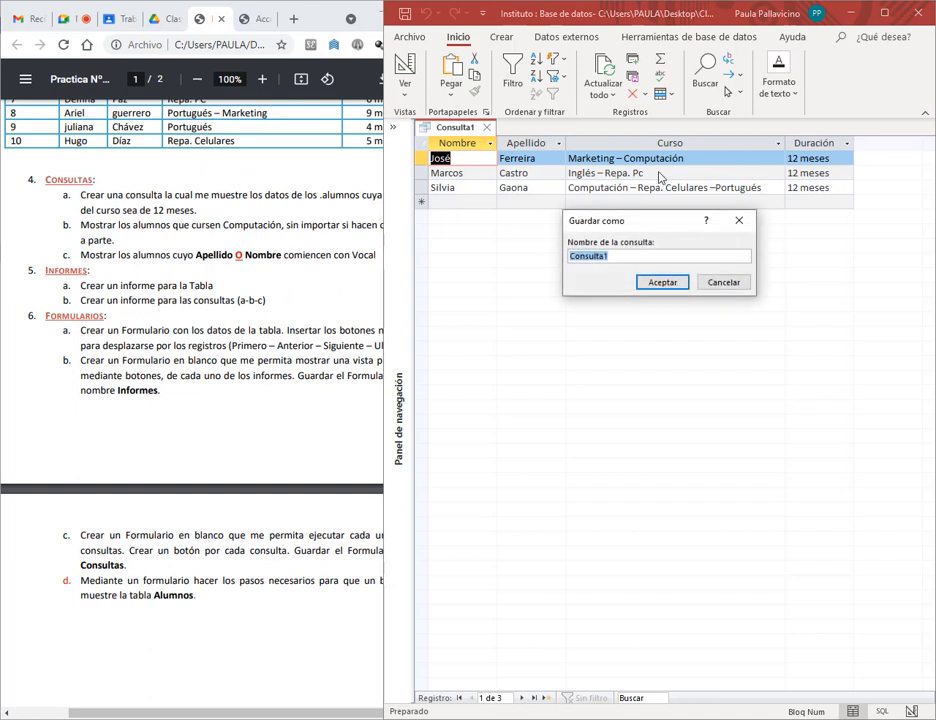
click(661, 283)
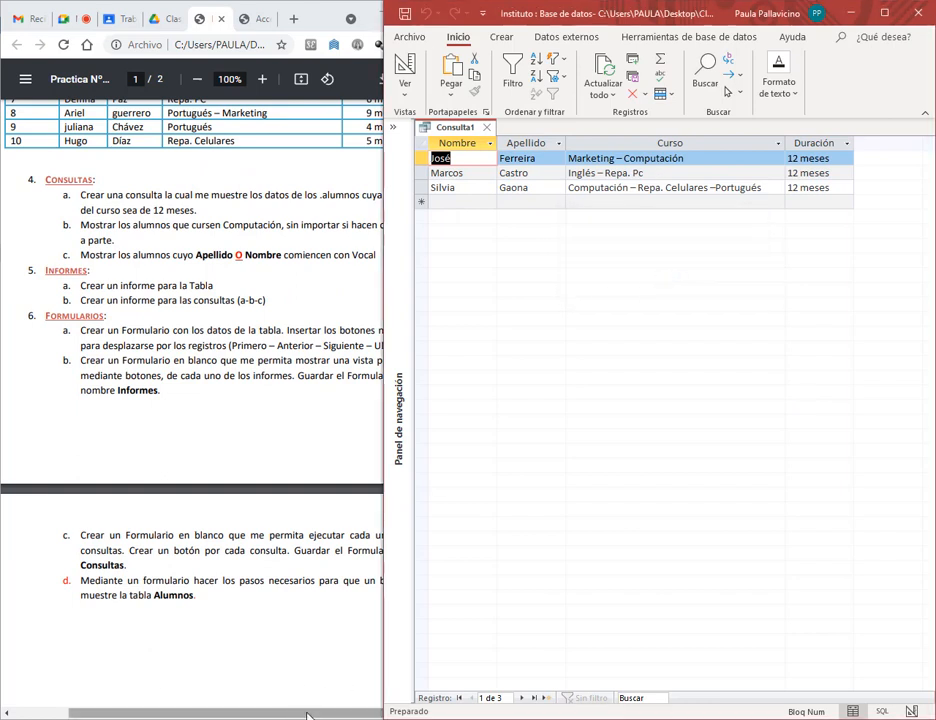
drag(293, 716, 302, 716)
click(528, 205)
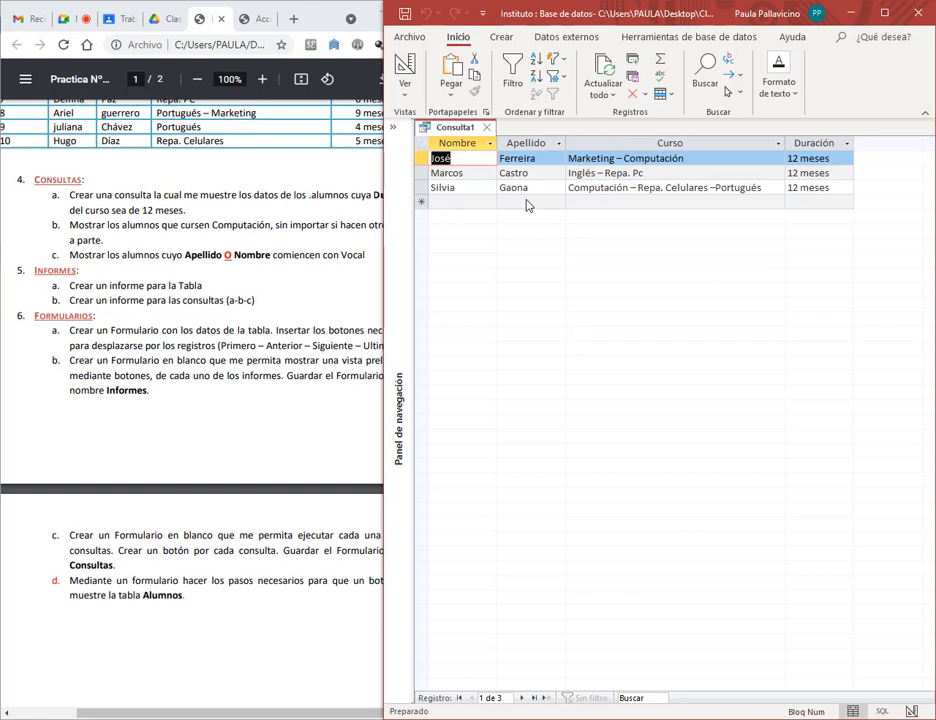
click(487, 127)
click(311, 232)
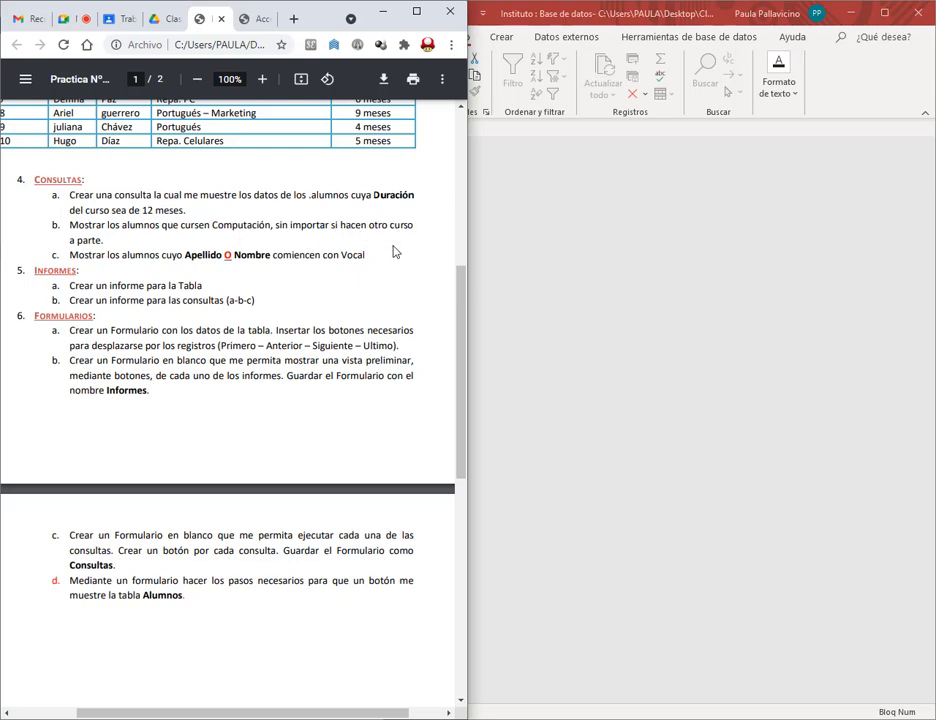
Step: Check the courses listed in the exercise PDF, then switch to Access and open the Alumnos table
scroll(324, 393, up, 3)
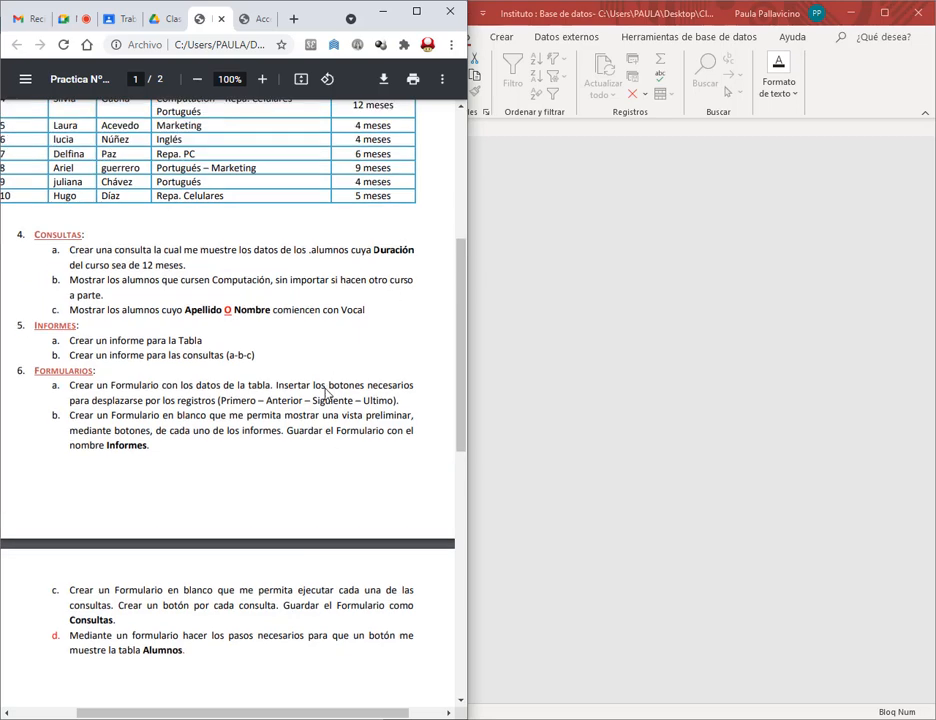
double_click(205, 152)
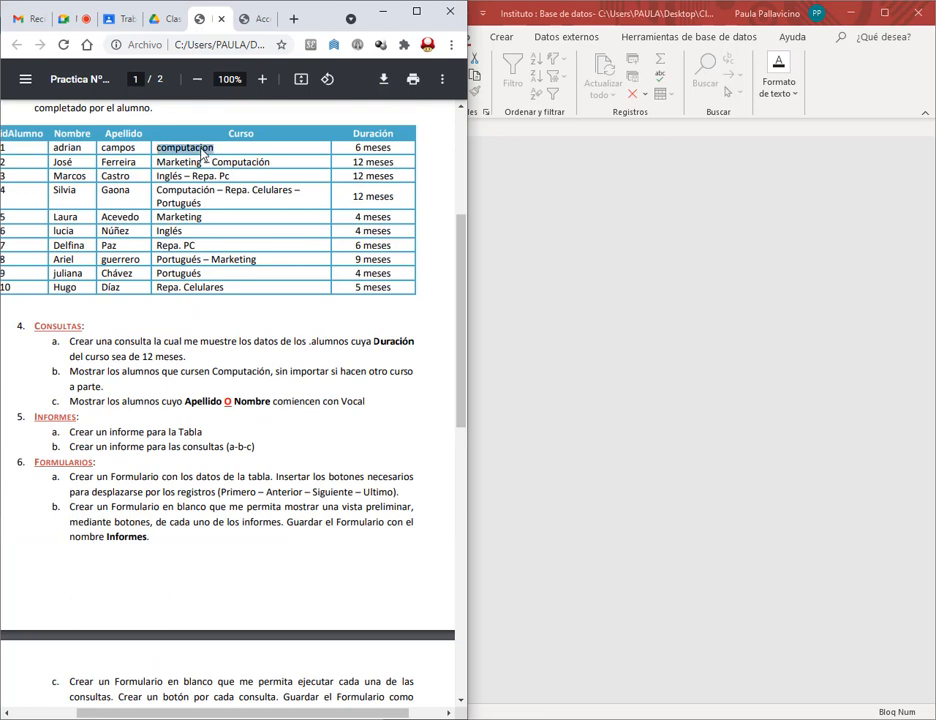
click(239, 141)
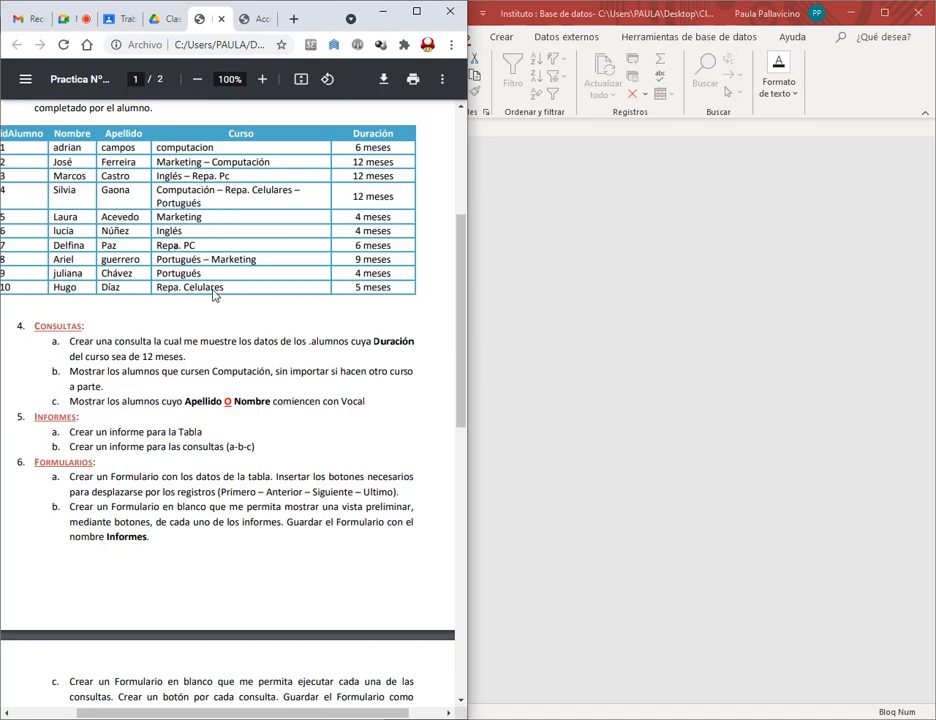
double_click(240, 195)
click(508, 234)
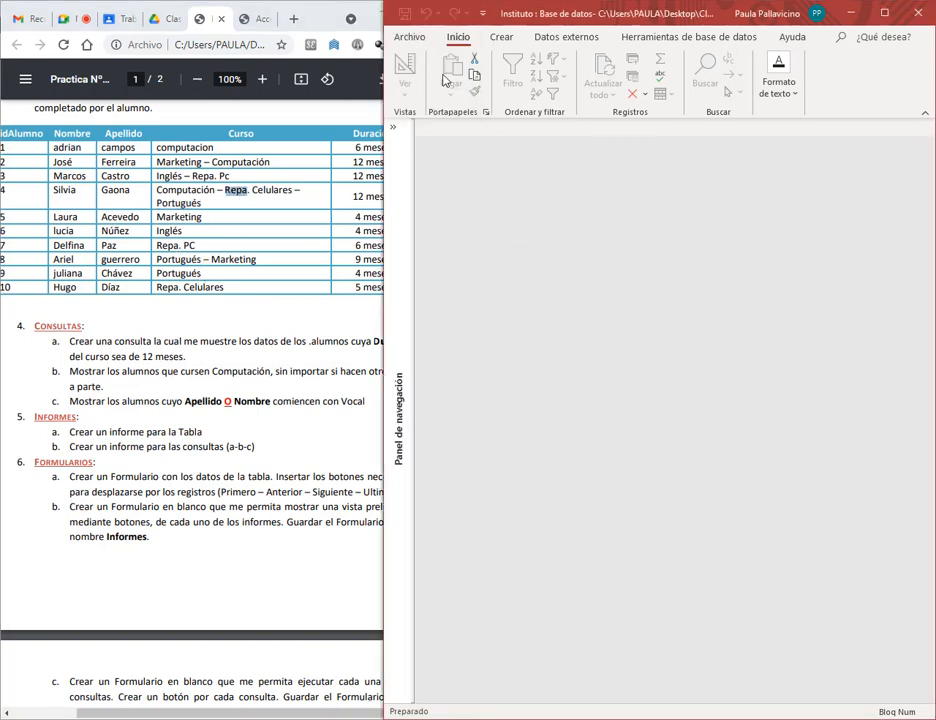
click(410, 38)
click(410, 45)
double_click(460, 184)
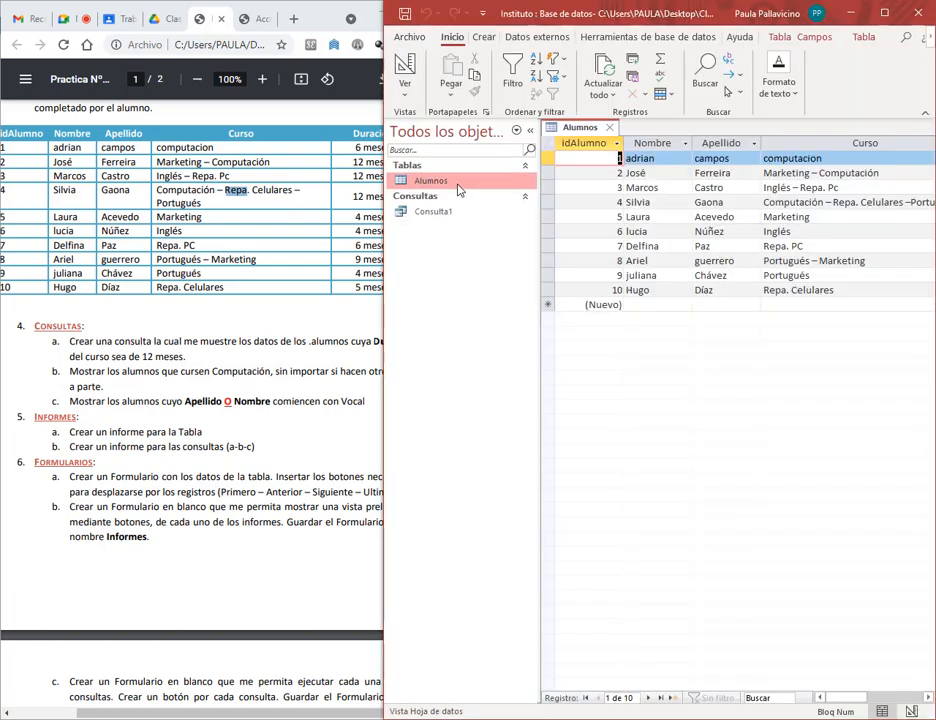
Step: Correct the Curso value of the first Alumnos record to "computación" and close the table
click(823, 165)
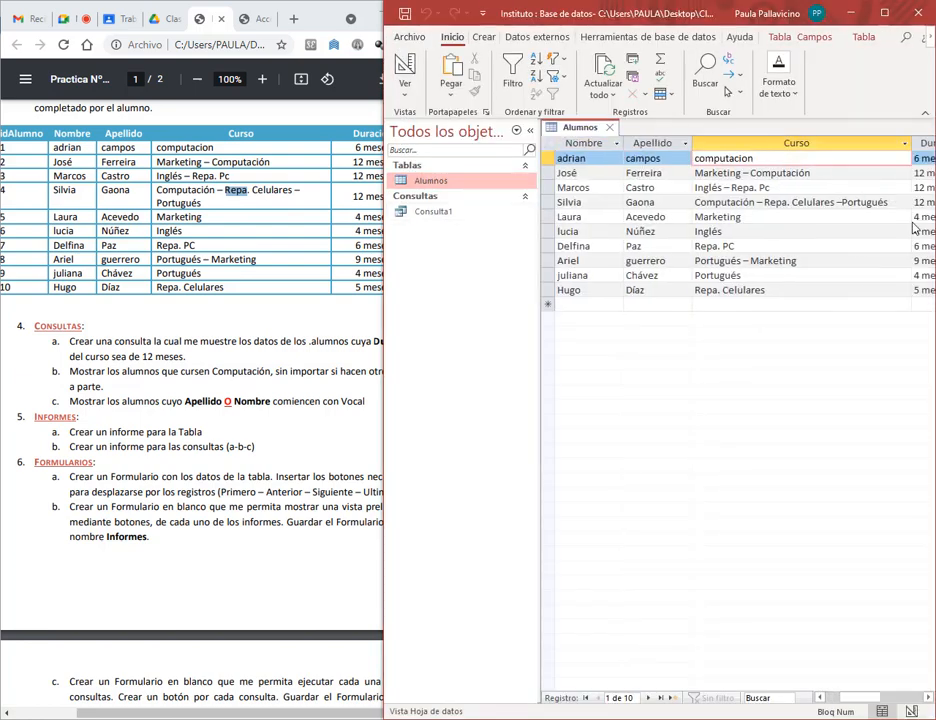
key(Left)
key(BackSpace)
click(702, 233)
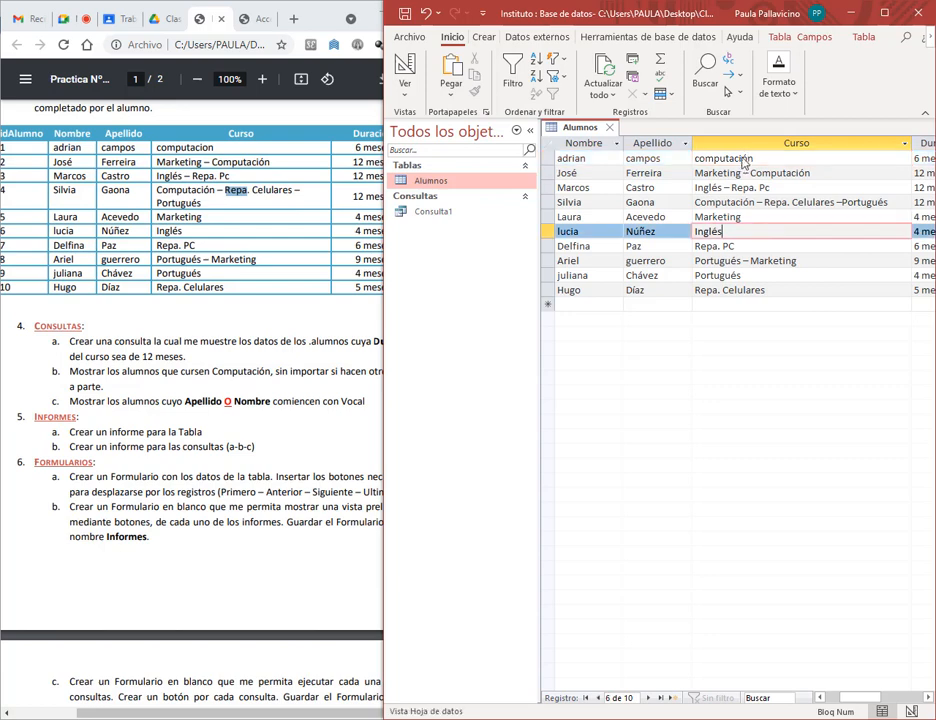
click(720, 160)
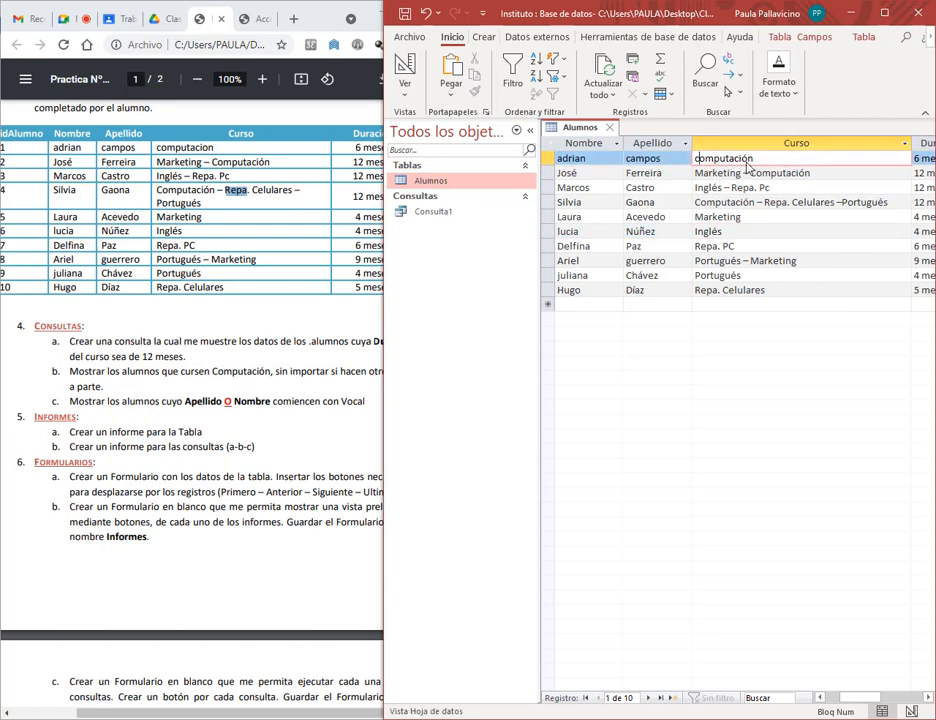
click(609, 127)
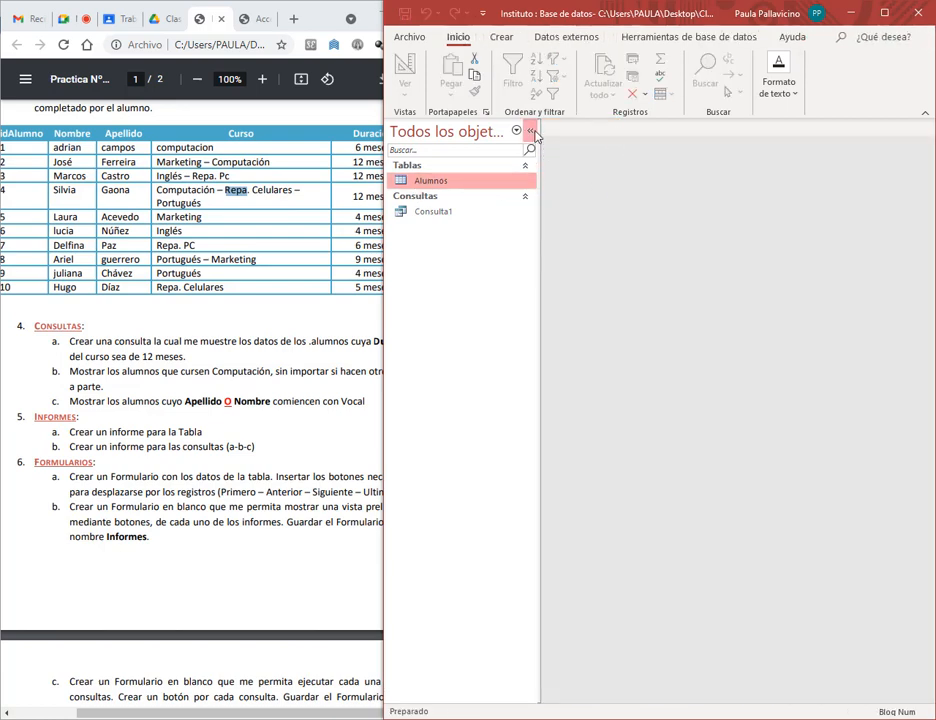
Step: Create a second query in design view and add the Alumnos table to it
click(530, 130)
click(500, 37)
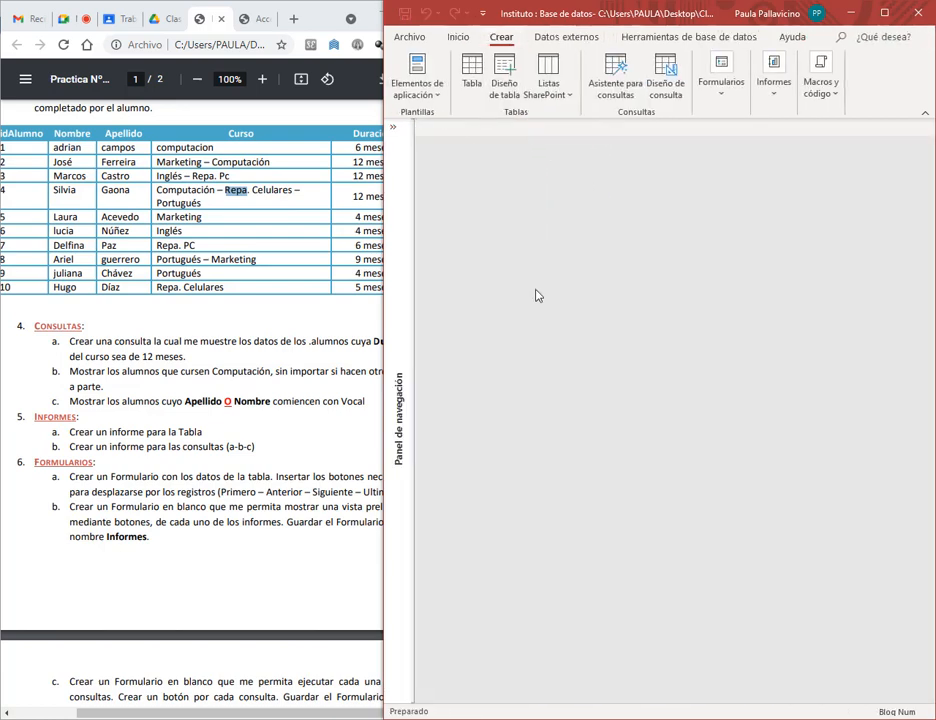
click(649, 100)
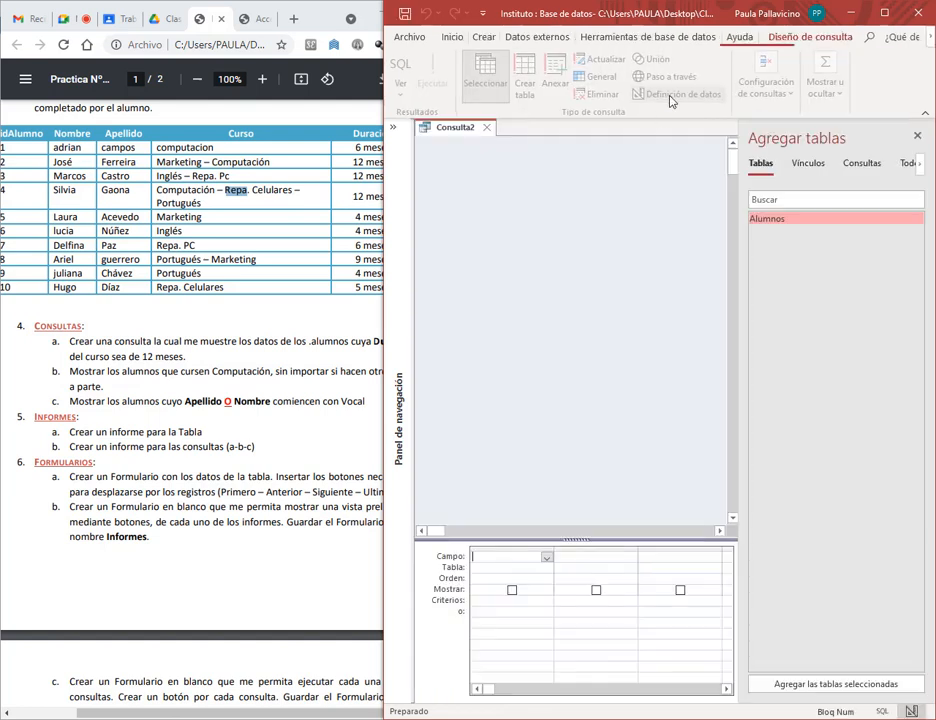
click(823, 688)
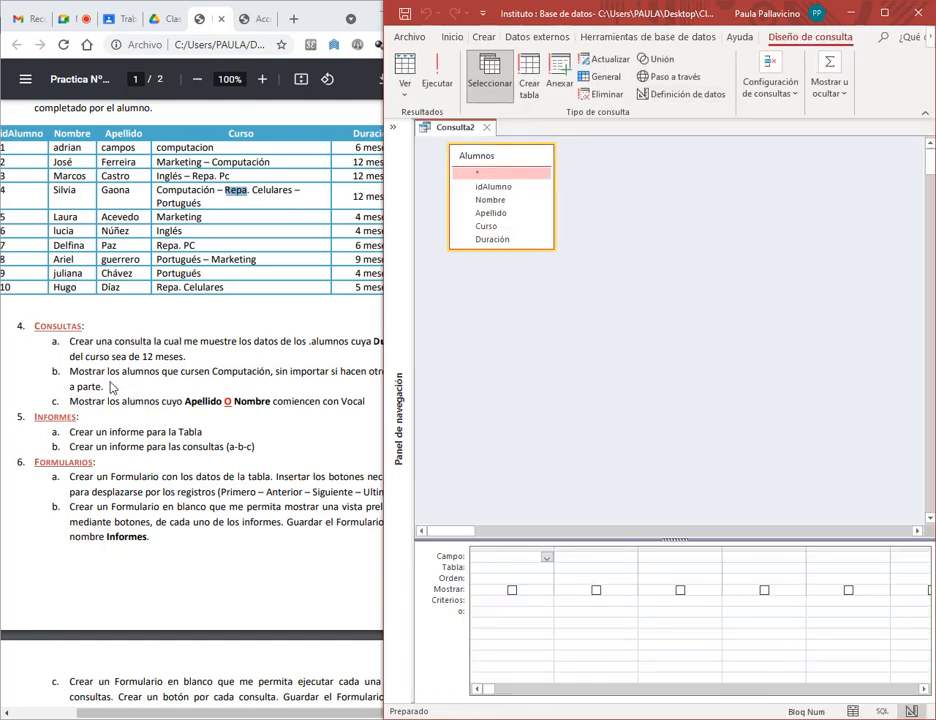
Step: Add the Nombre, Apellido and Curso fields of Alumnos to the new query
click(112, 388)
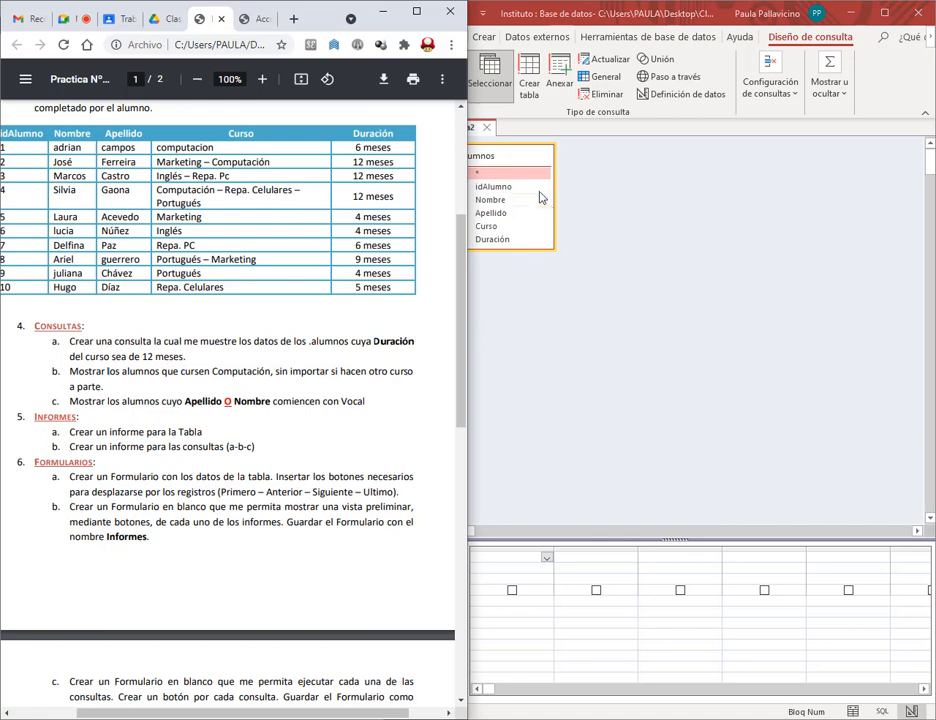
click(514, 157)
double_click(492, 200)
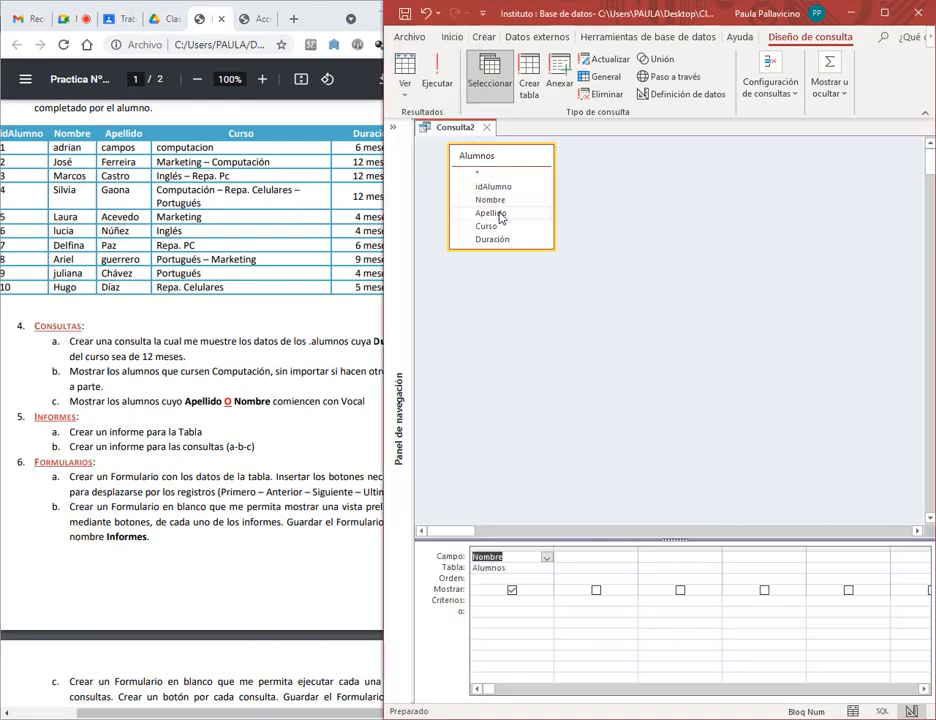
double_click(492, 212)
double_click(490, 226)
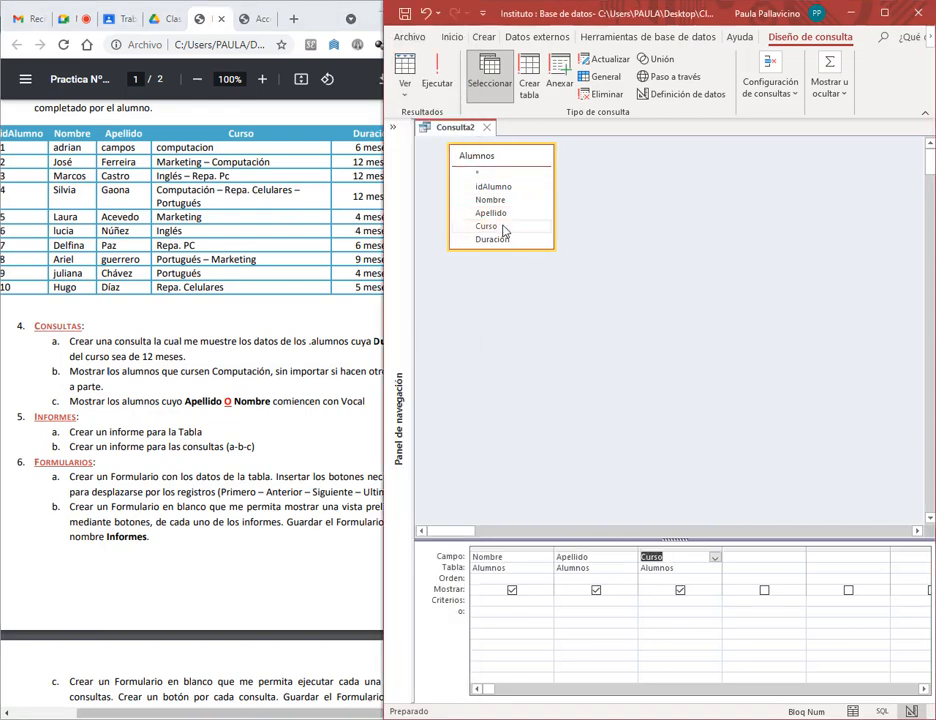
Step: Run the query with the Curso criterion "computación" and consult the criteria PDF for matching texts that contain a word
click(659, 601)
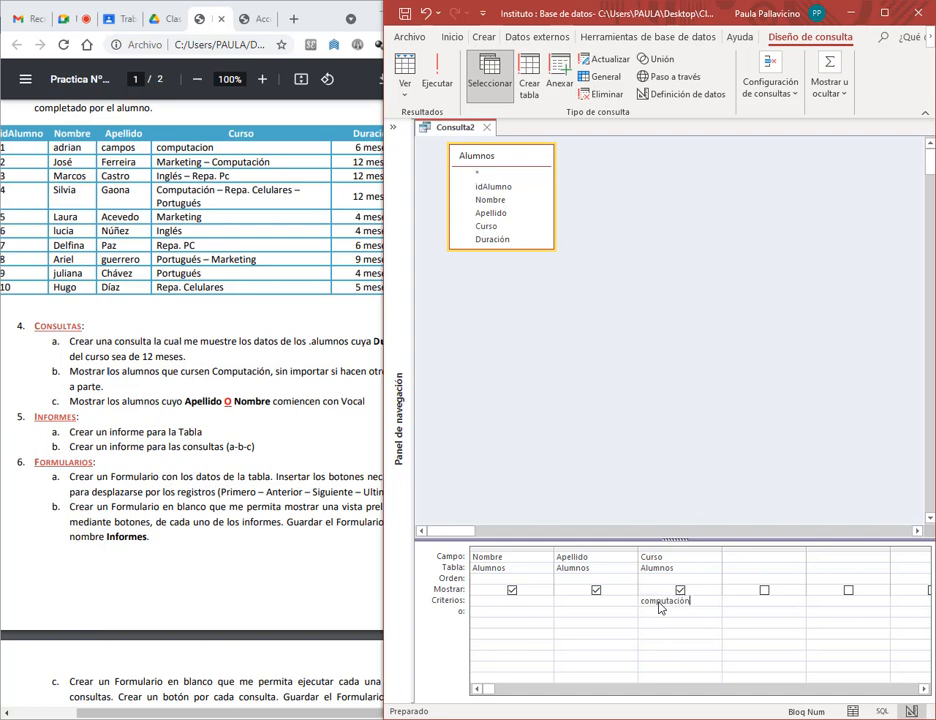
click(436, 84)
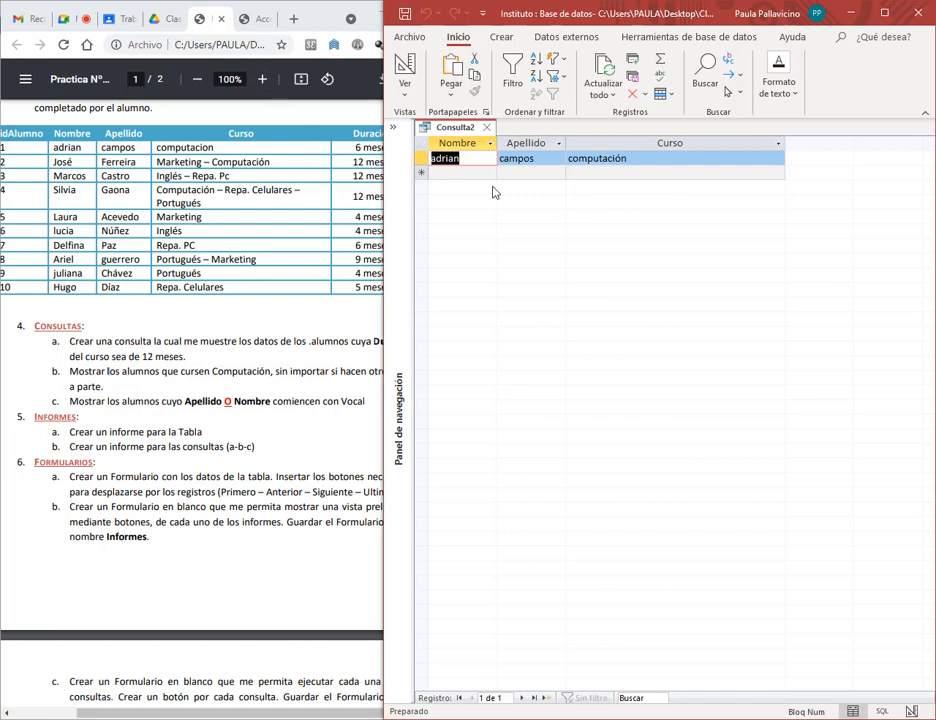
click(252, 22)
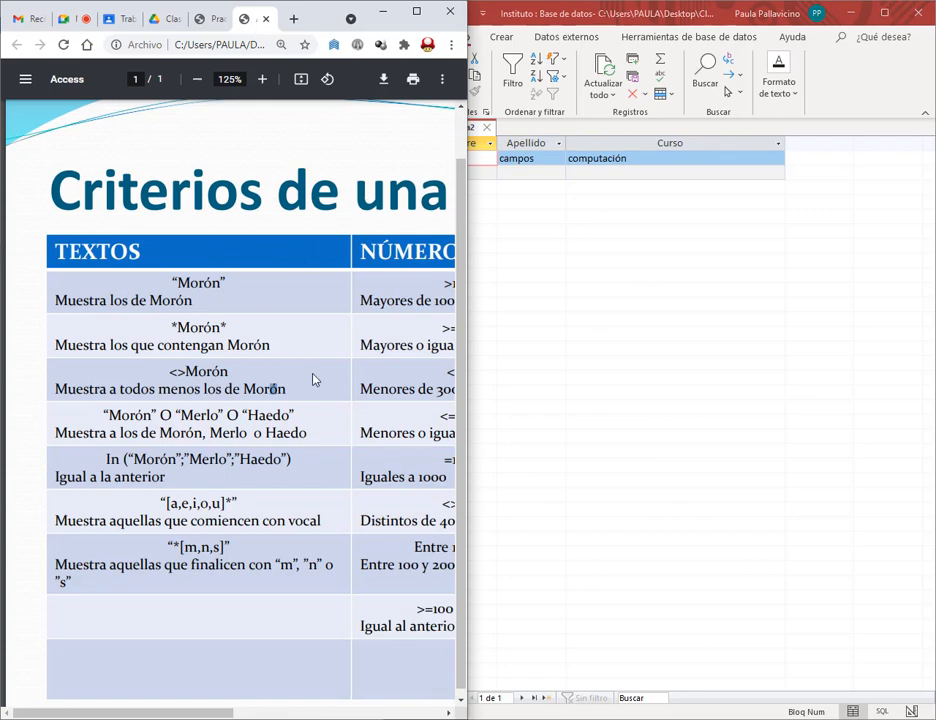
drag(35, 307, 367, 368)
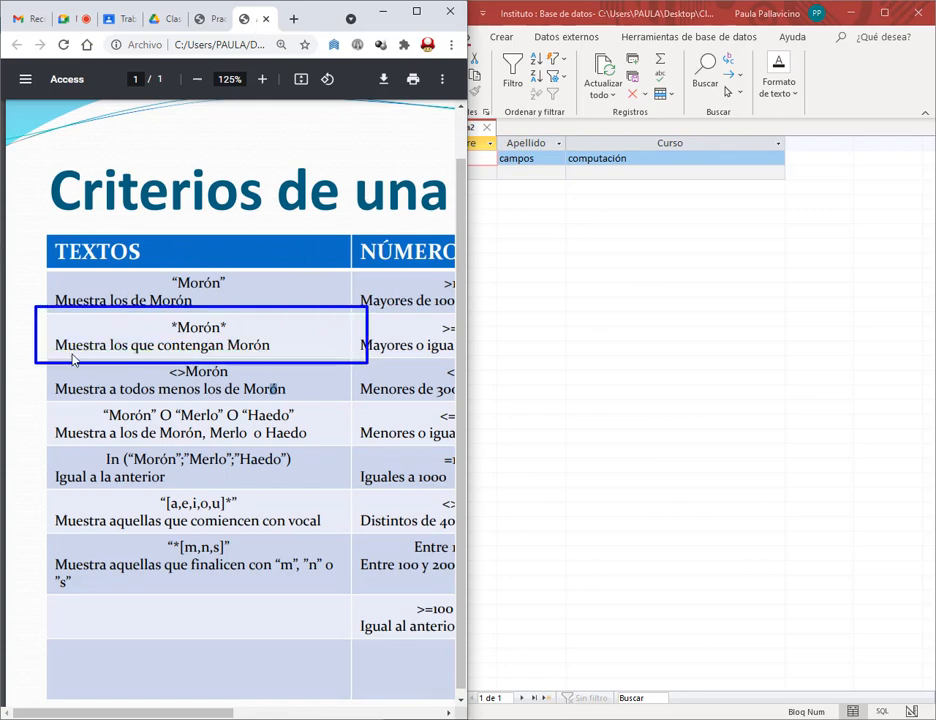
drag(55, 358, 281, 363)
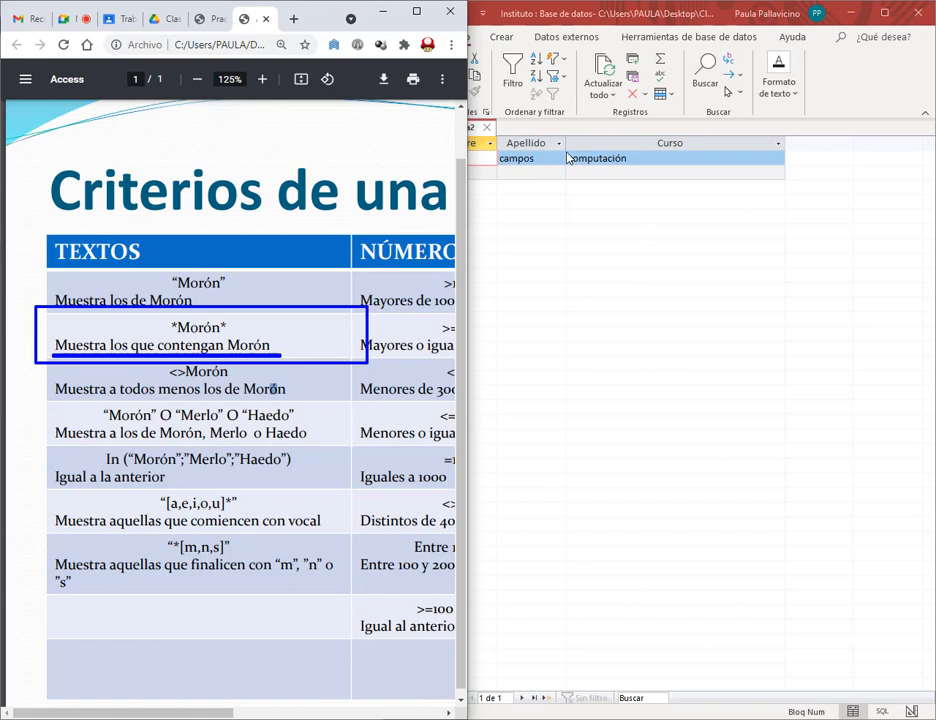
drag(567, 152, 633, 167)
key(Escape)
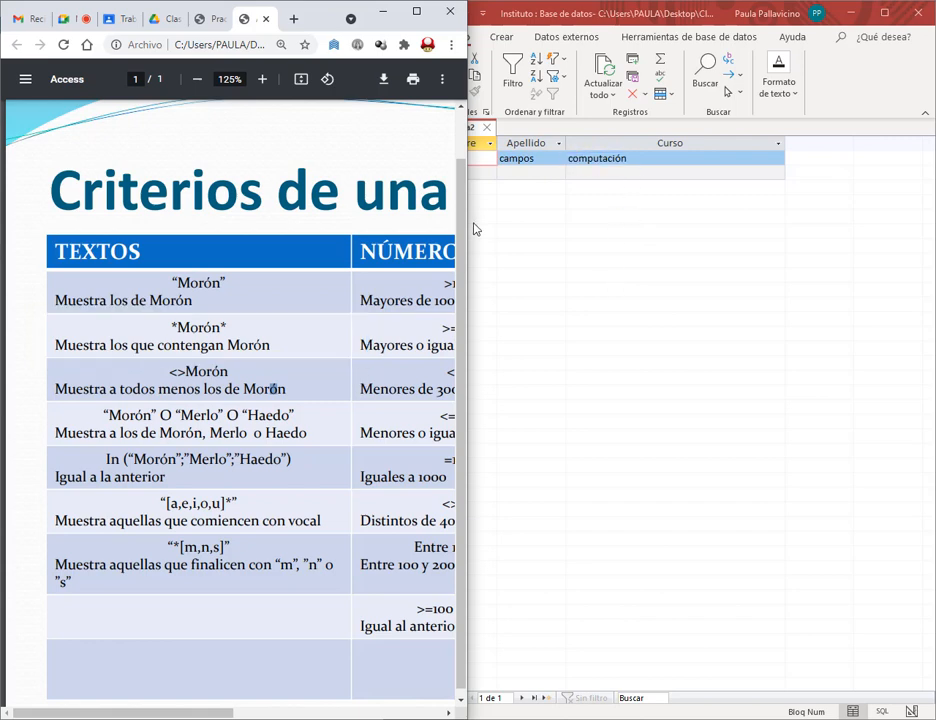
Step: Change the Curso criterion to "*computación*" in design view, widen its column and run the query
click(466, 129)
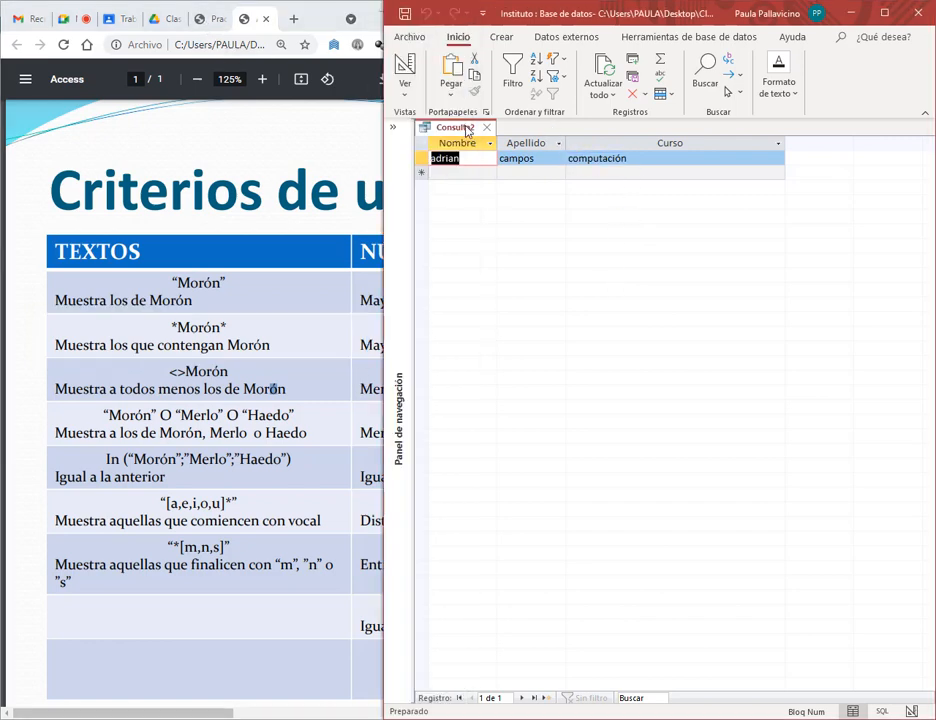
right_click(463, 130)
click(478, 201)
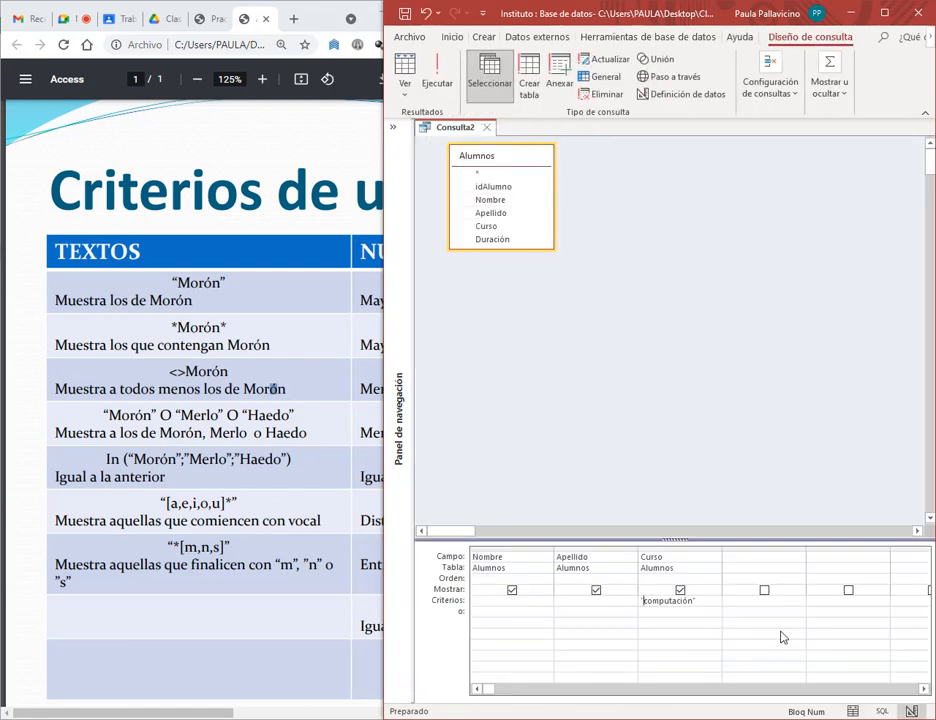
key(Delete)
text(*)
click(705, 614)
drag(723, 557, 810, 557)
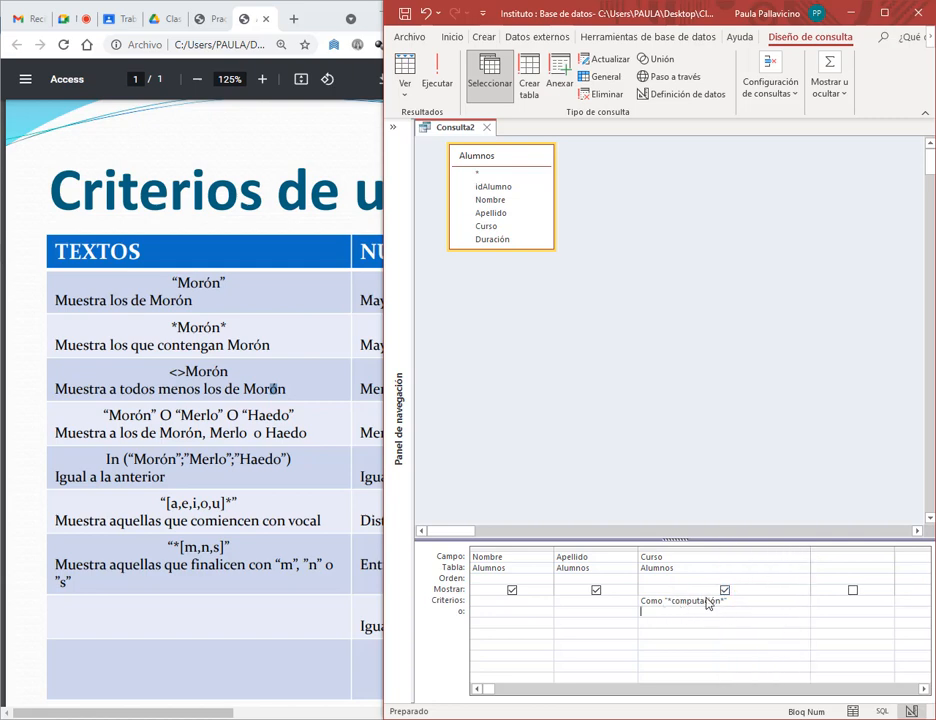
click(432, 79)
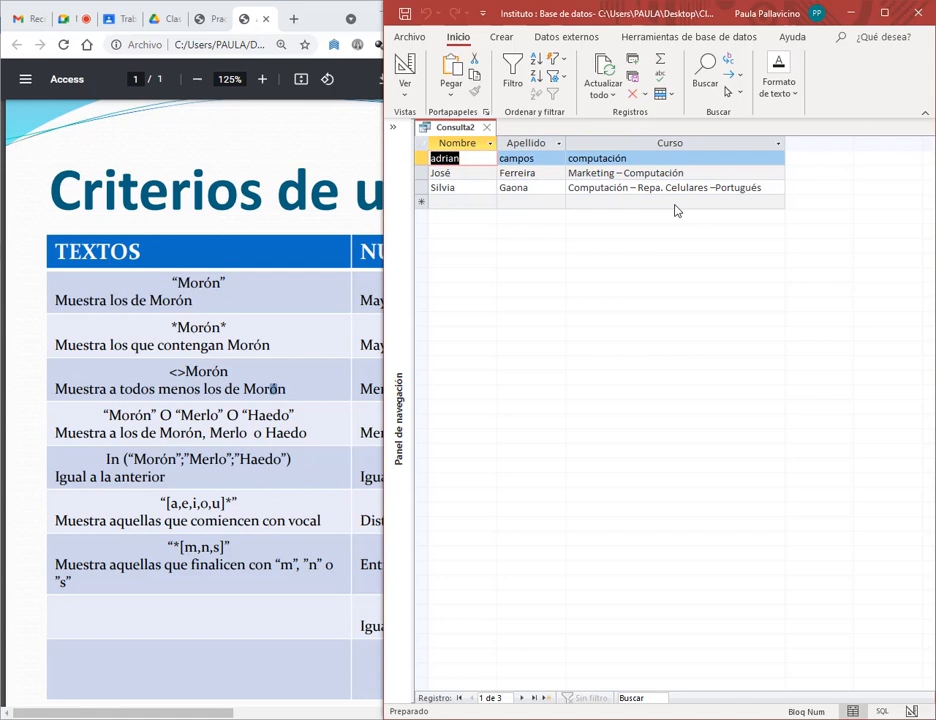
Step: Save the query as Consulta2 and close it
click(205, 19)
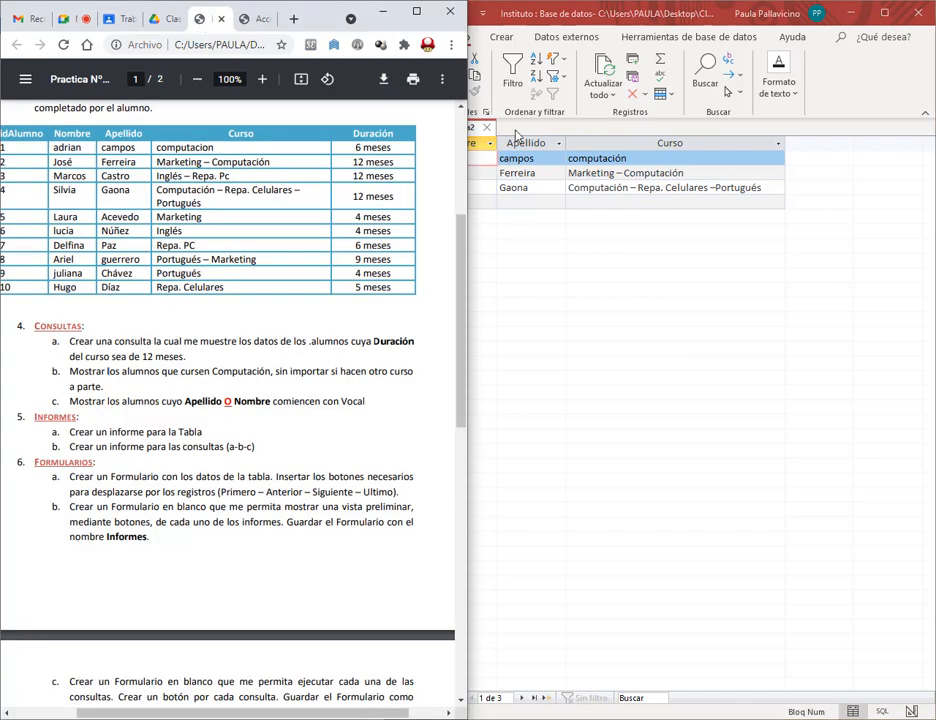
click(472, 129)
right_click(466, 130)
click(502, 139)
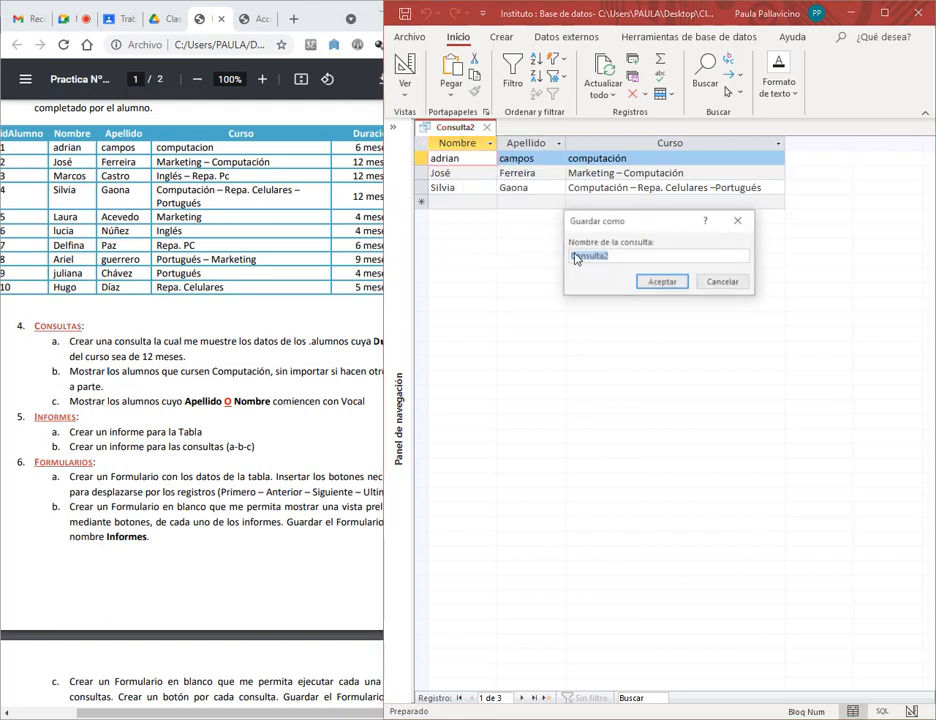
click(661, 284)
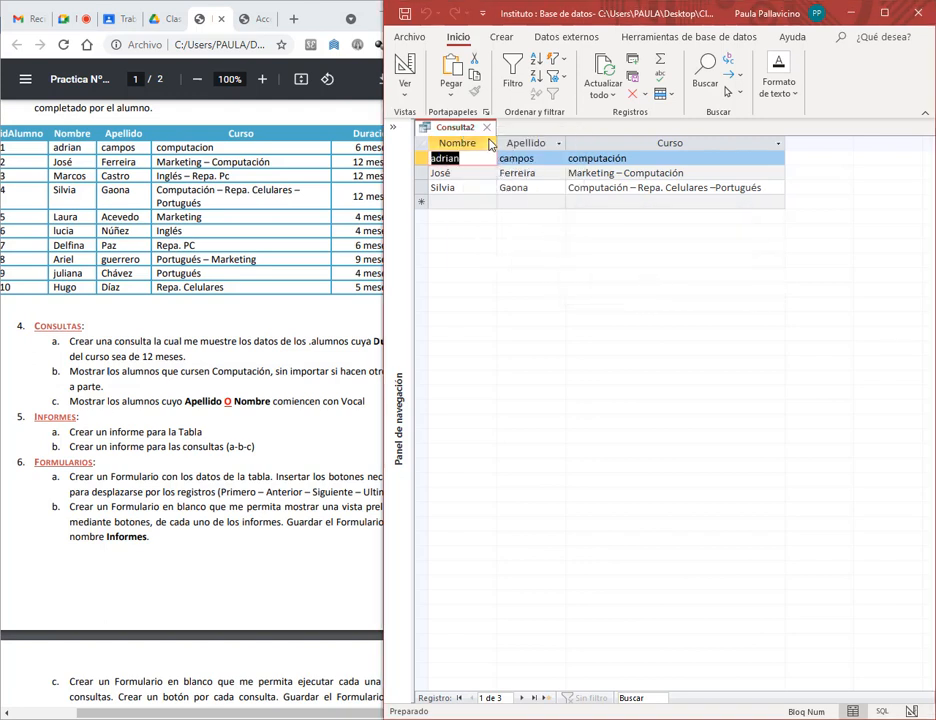
click(487, 128)
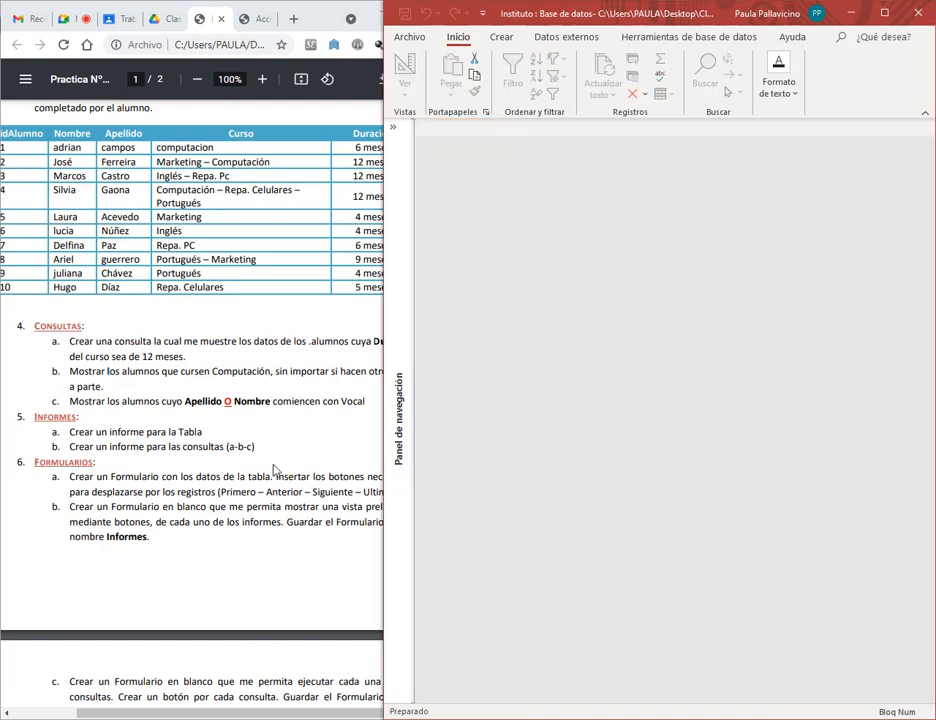
Step: Read exercise 4c in the PDF and create a third query in design view based on the Alumnos table
drag(70, 401, 344, 407)
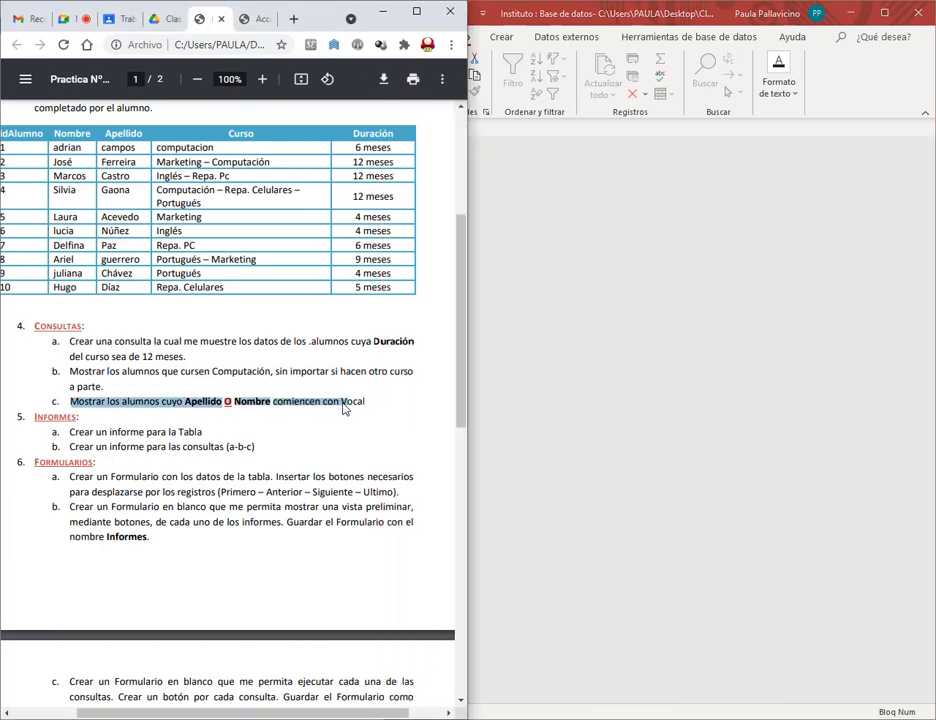
click(620, 410)
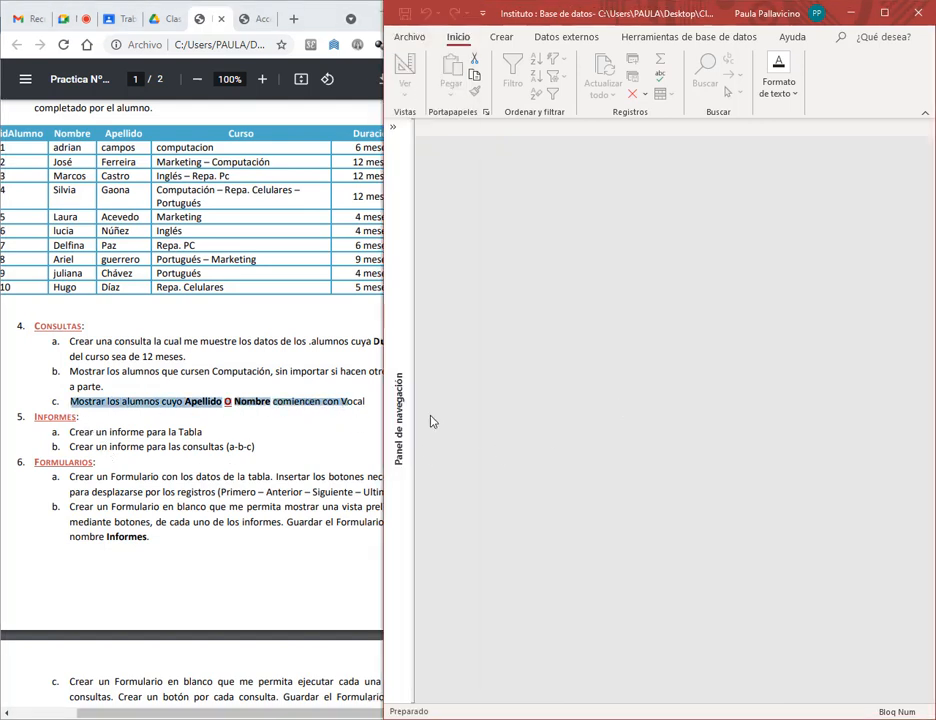
click(289, 403)
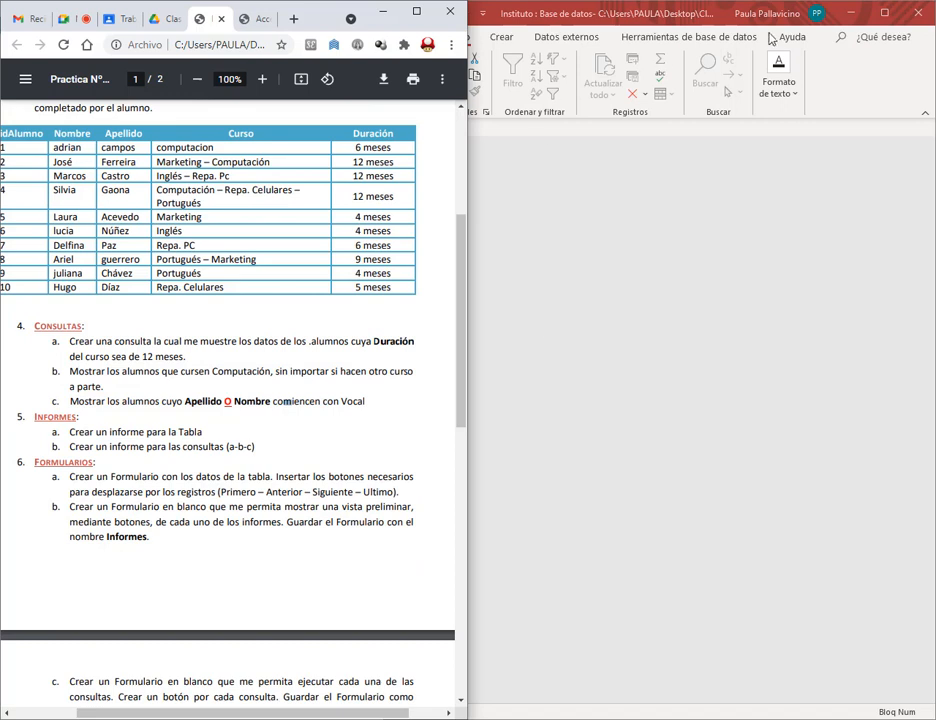
click(692, 17)
click(502, 37)
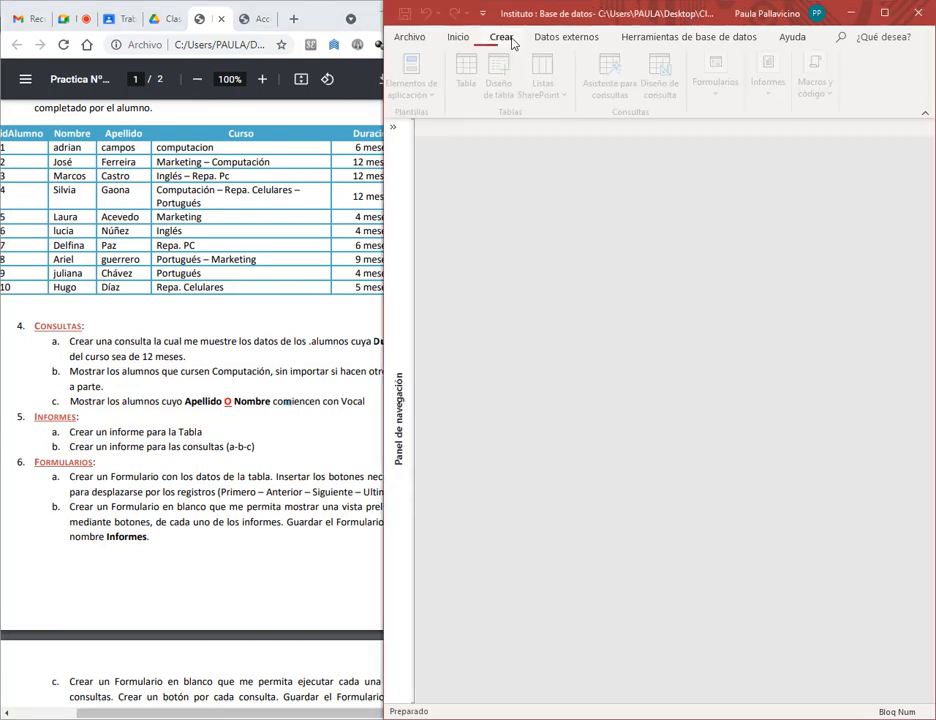
click(664, 88)
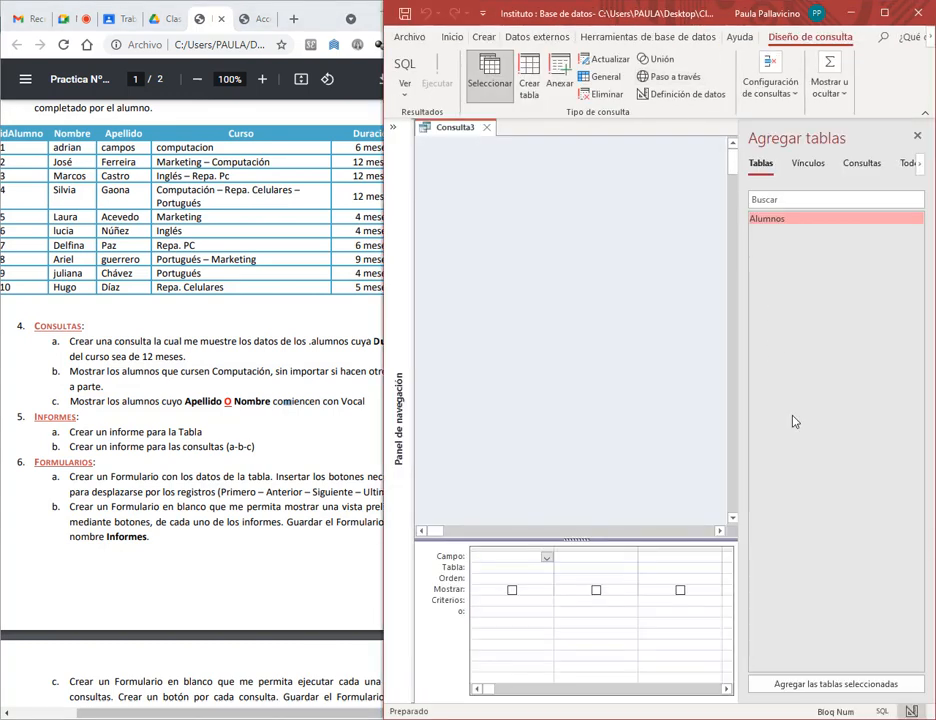
click(843, 683)
click(917, 136)
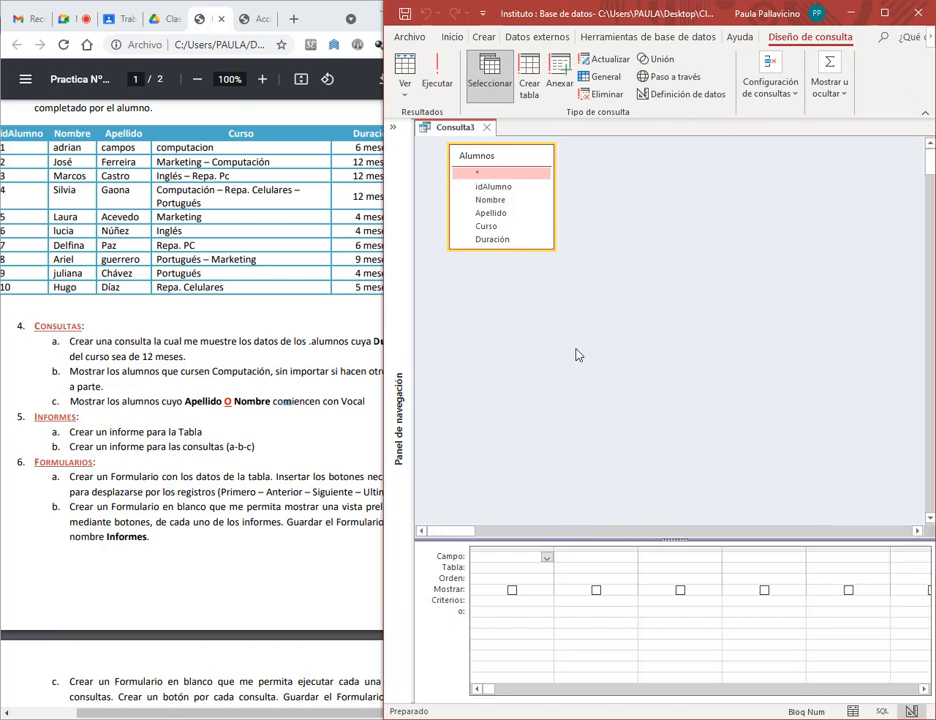
Step: Add the idAlumno, Nombre and Apellido fields of the Alumnos table to the Consulta3 design grid
double_click(491, 187)
double_click(491, 200)
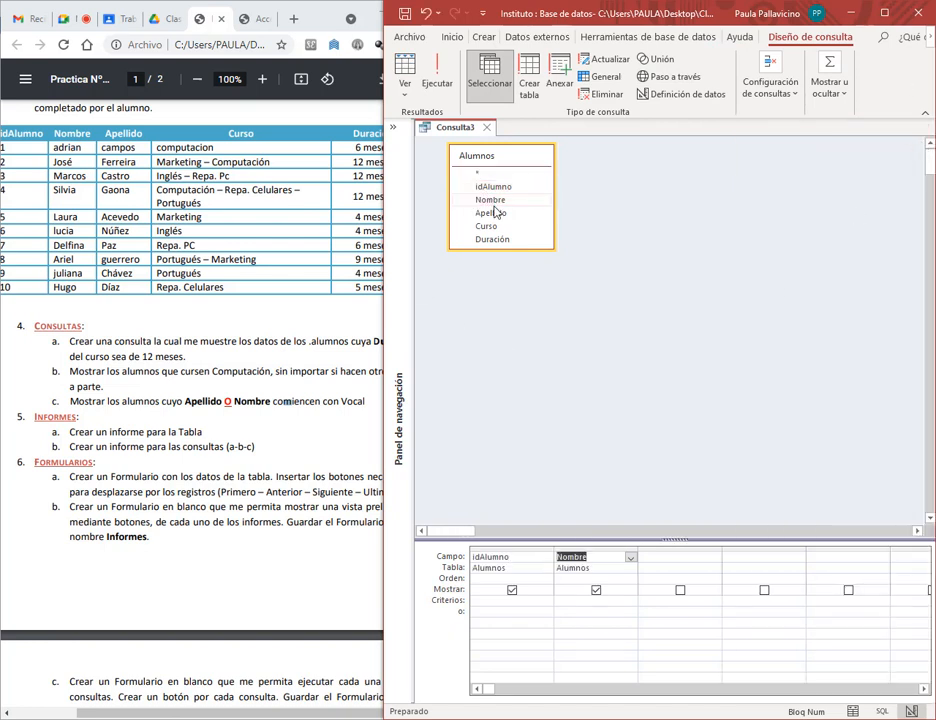
double_click(491, 213)
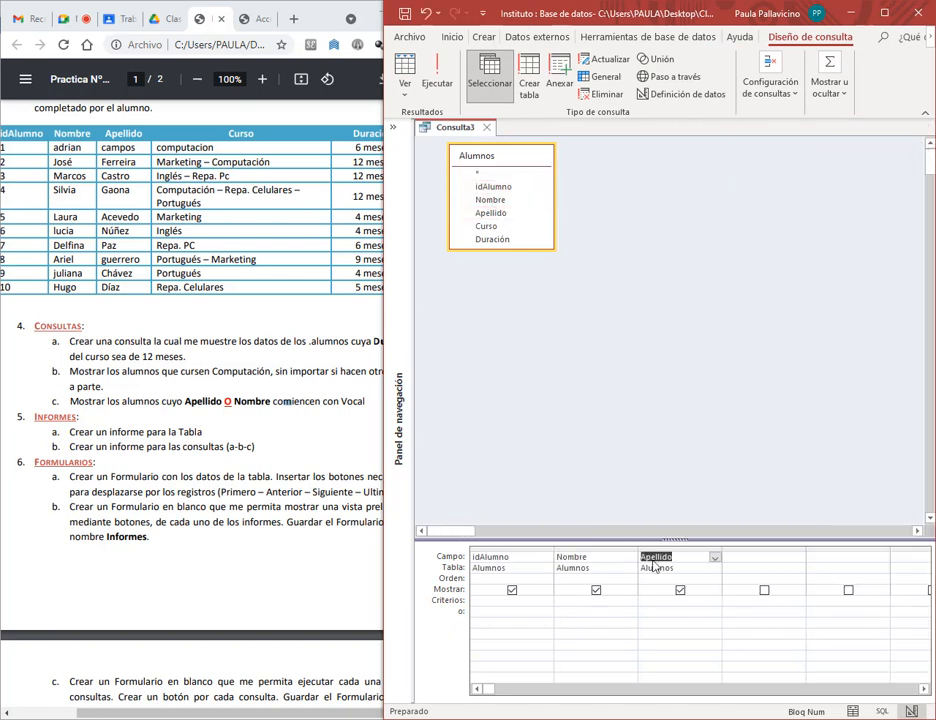
click(296, 408)
click(547, 404)
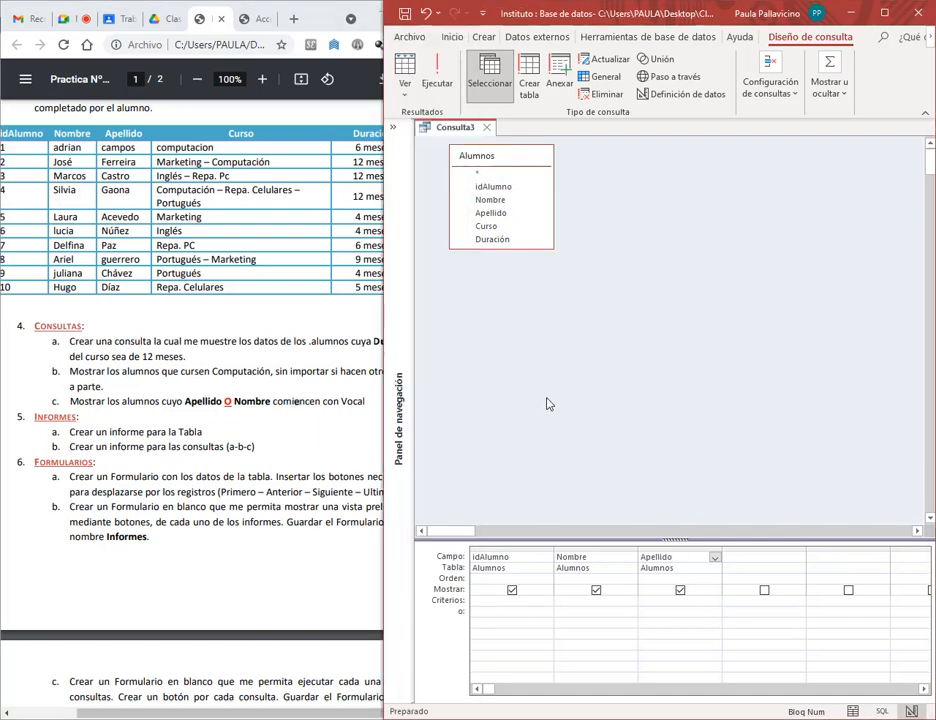
double_click(645, 12)
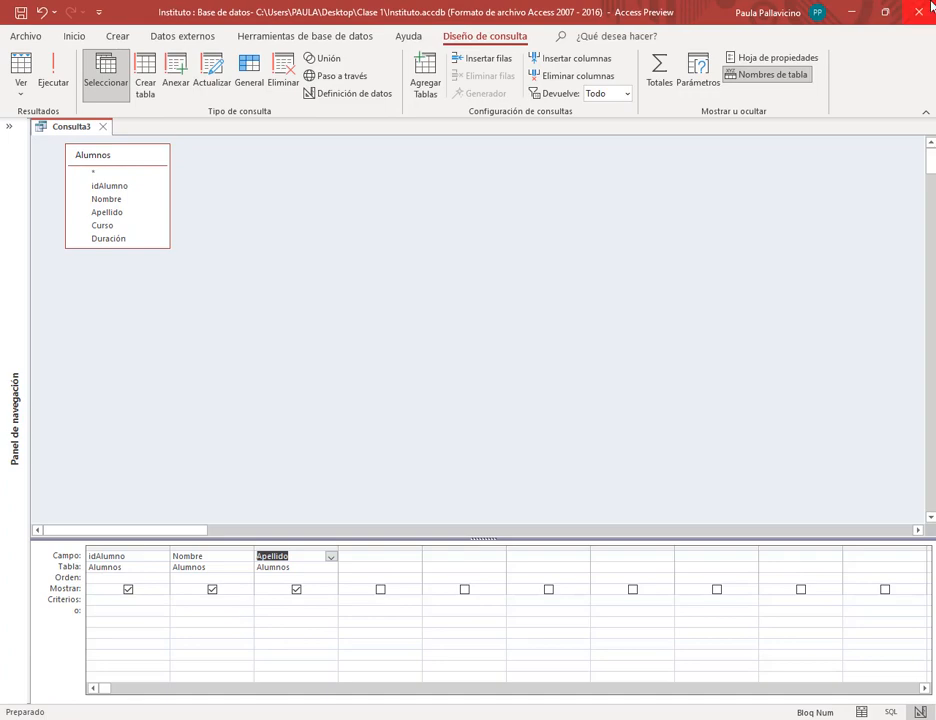
click(892, 10)
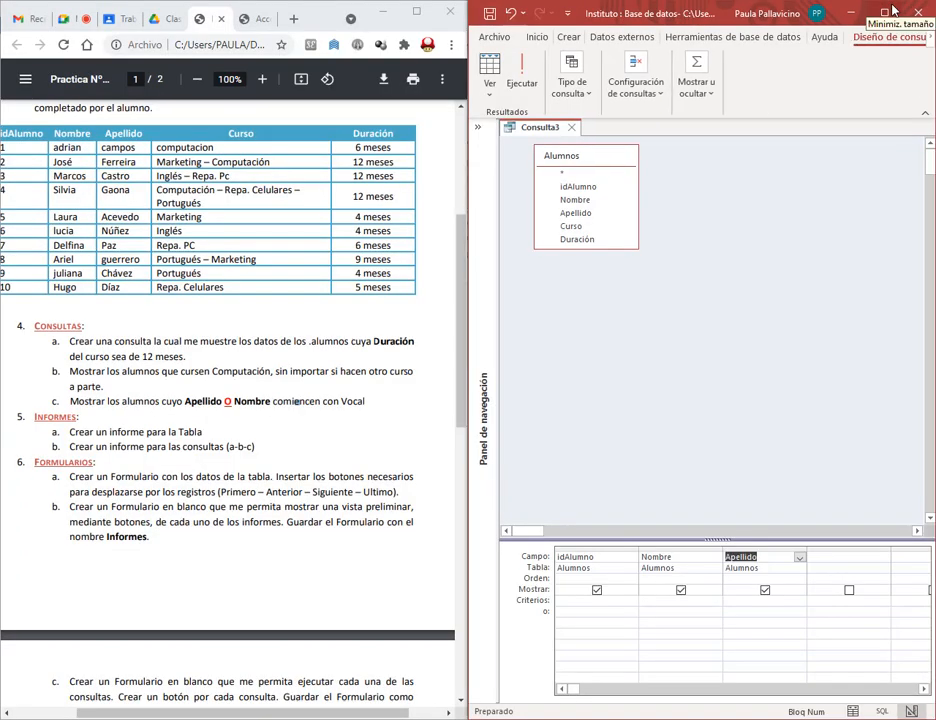
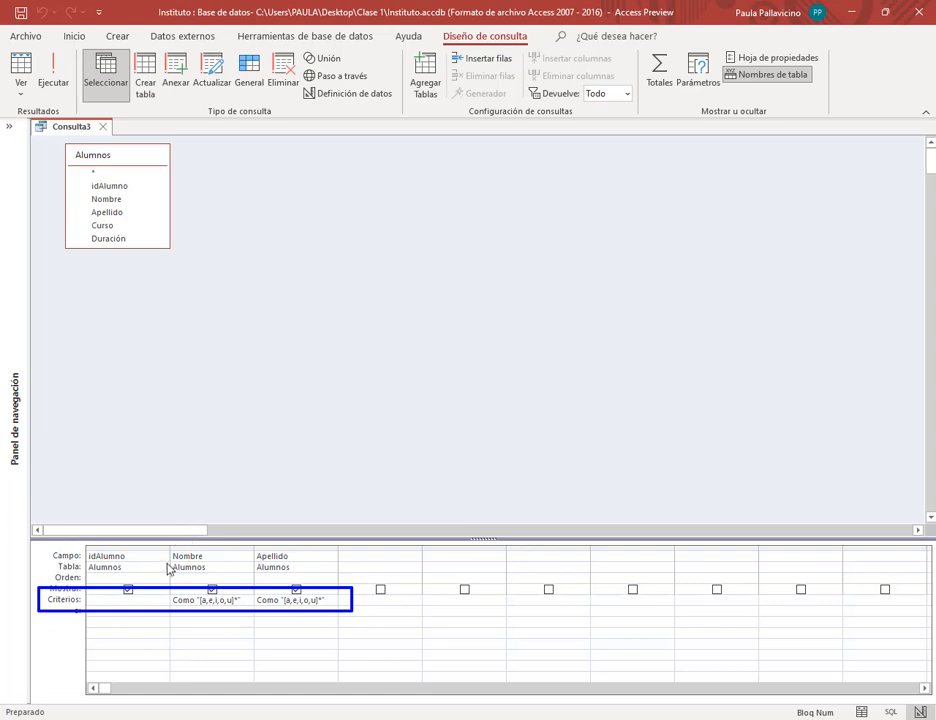
Step: Open the Alumnos table to check which first names or surnames start with a vowel, and close it to return to Consulta3
mouse_move(173, 543)
mouse_down()
mouse_move(347, 644)
mouse_move(342, 655)
mouse_up()
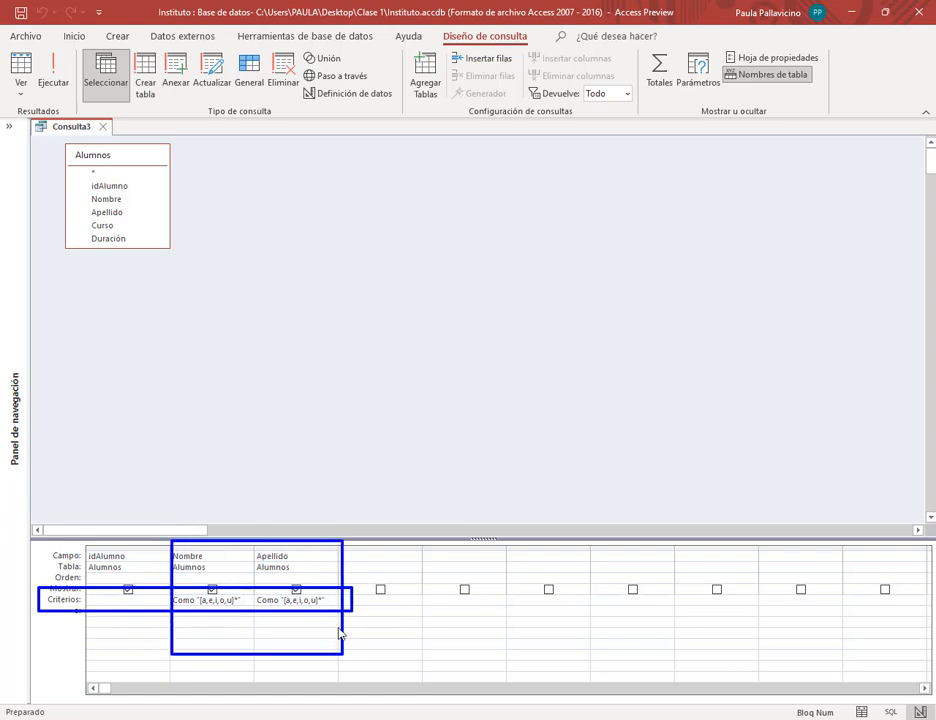
key(Escape)
click(9, 126)
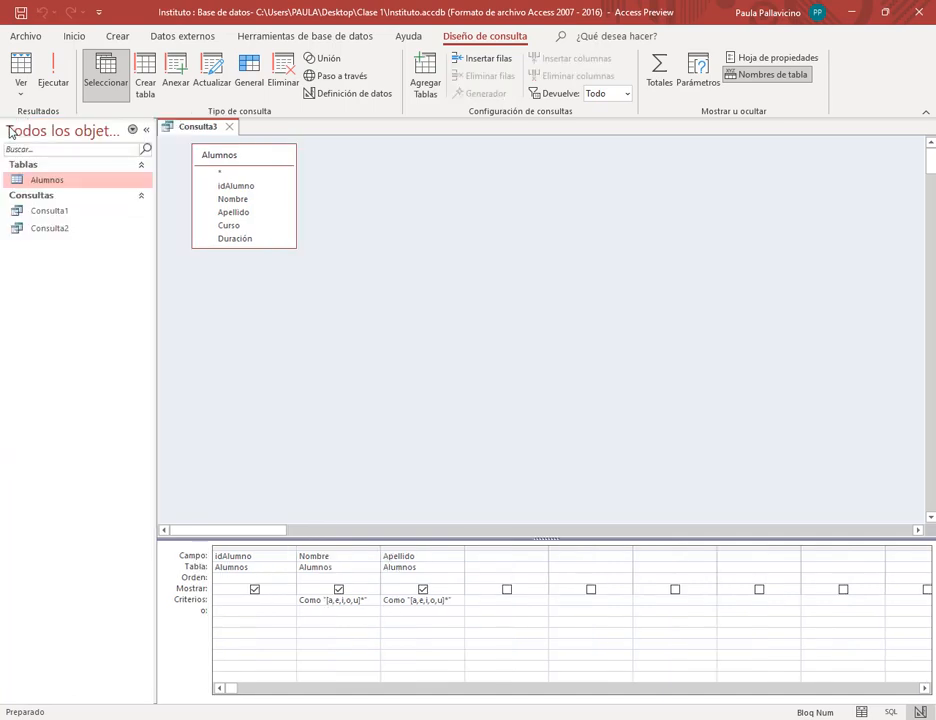
double_click(52, 181)
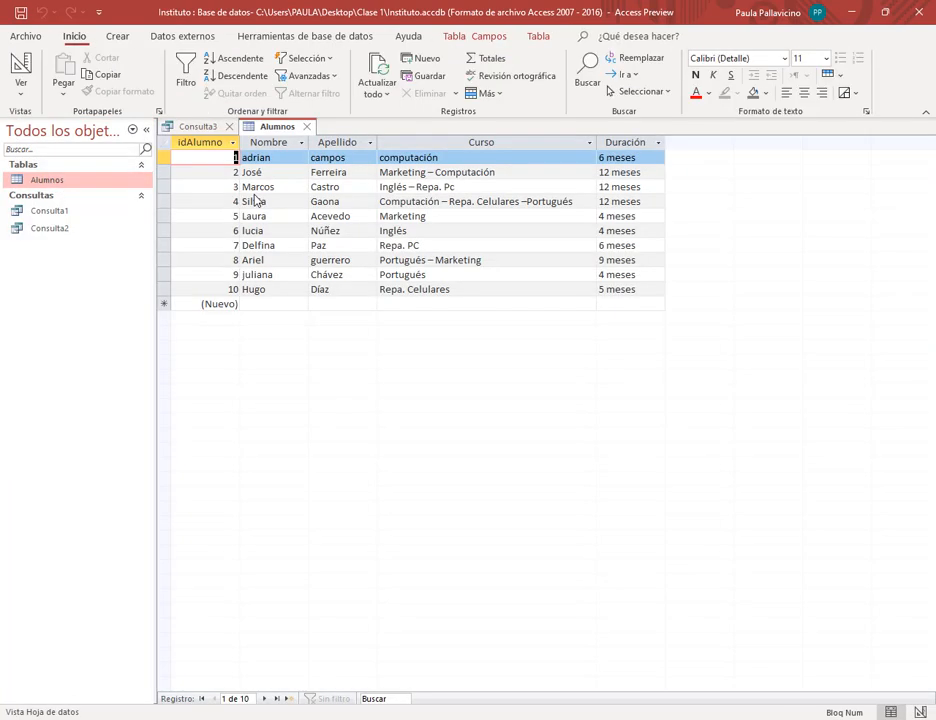
click(243, 160)
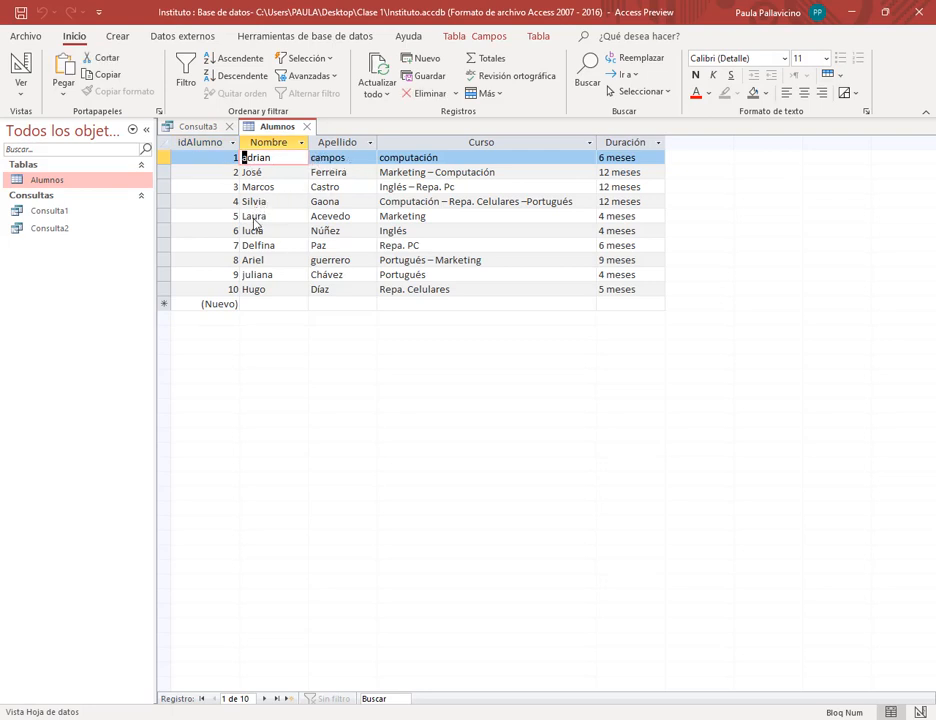
click(314, 217)
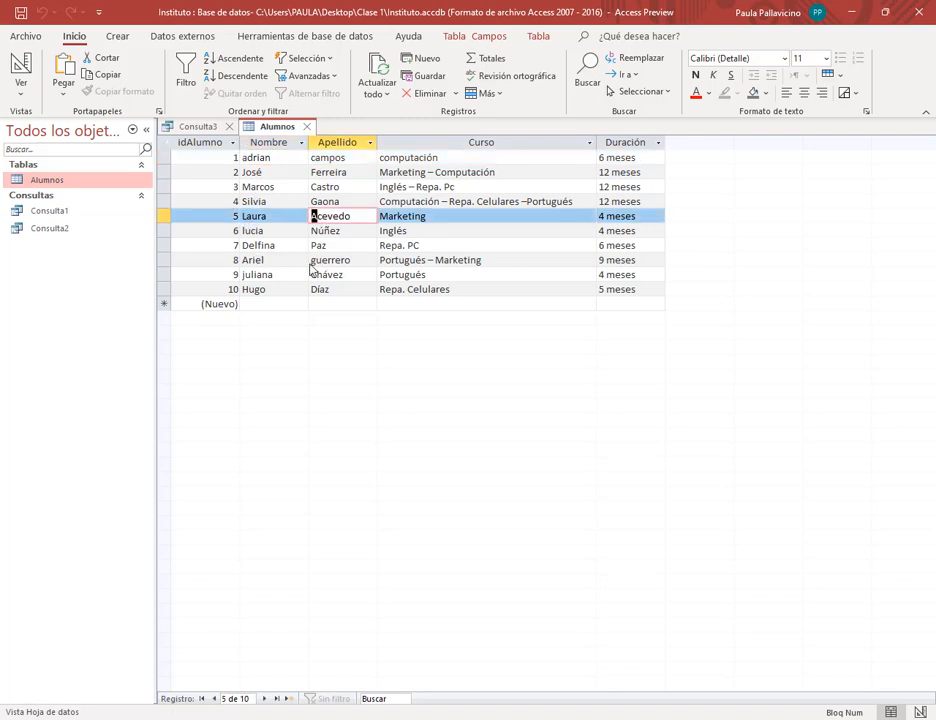
click(242, 260)
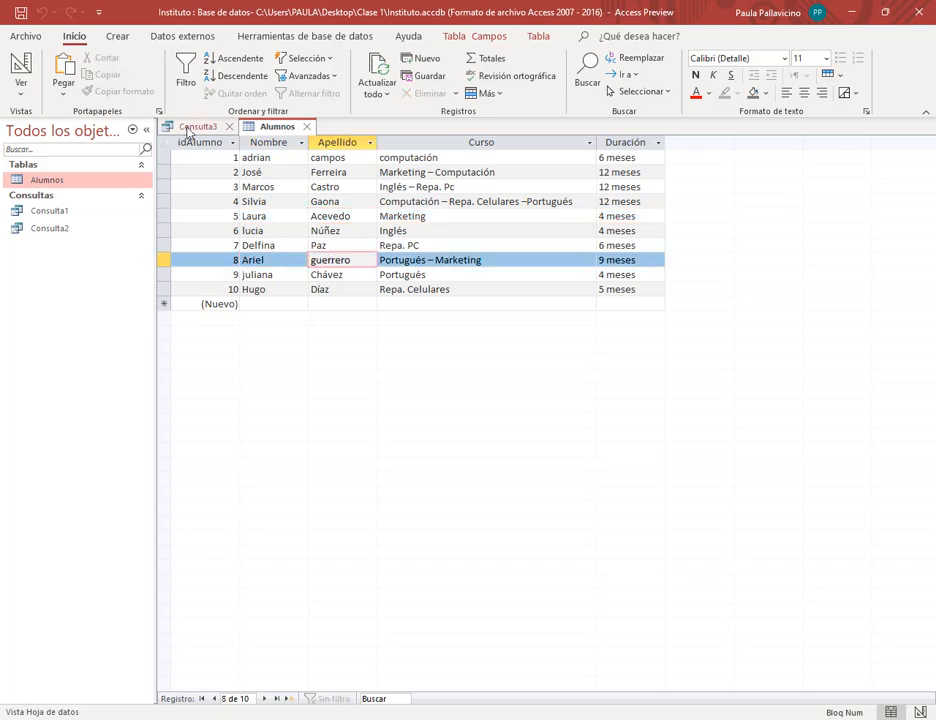
click(193, 127)
click(306, 126)
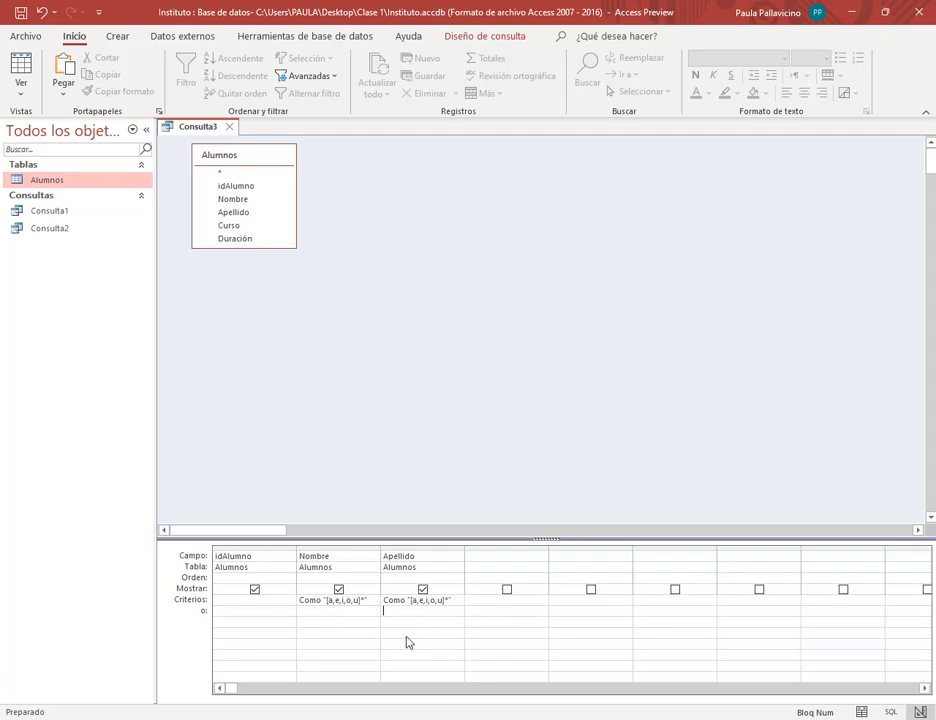
Step: Move the Apellido criterion Como "[a,e,i,o,u]*" from the Criterios row to the "o" row and run the query
drag(166, 589, 472, 614)
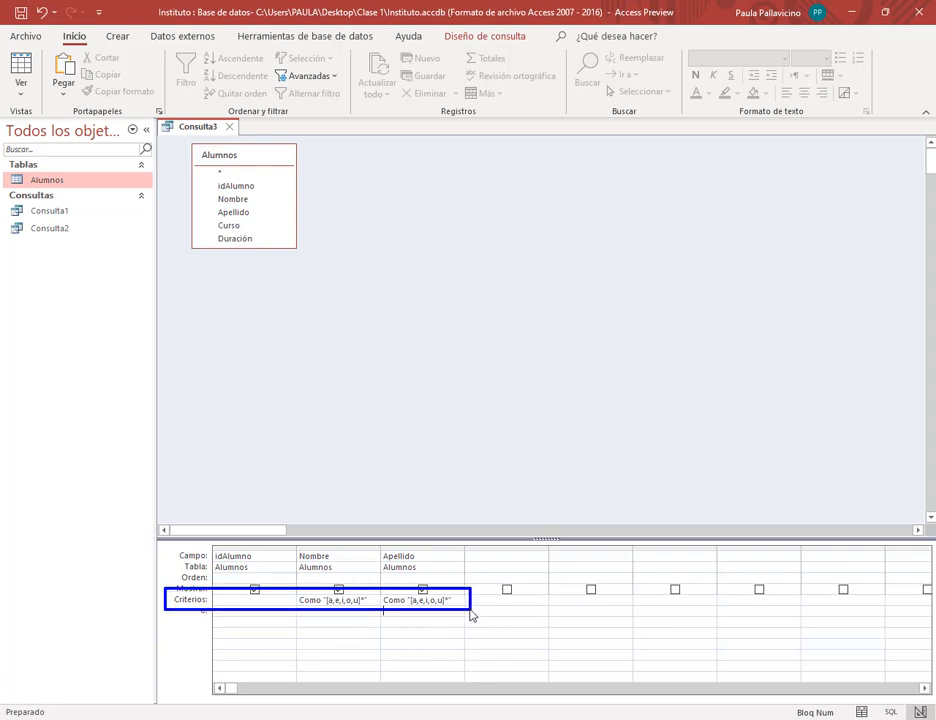
key(Up)
key(ctrl+c)
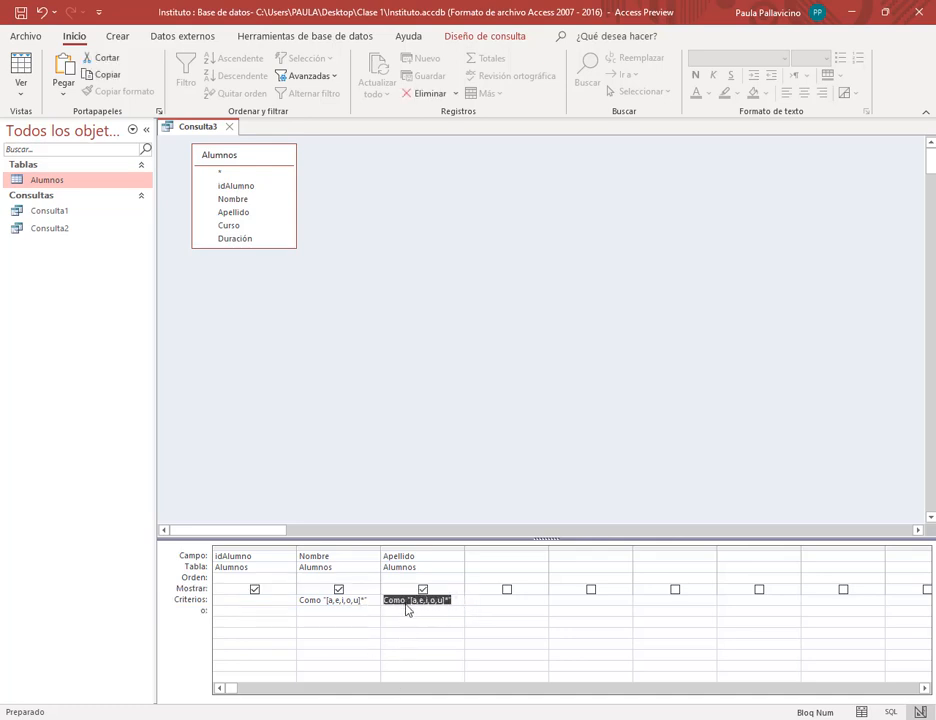
key(Delete)
key(ctrl+v)
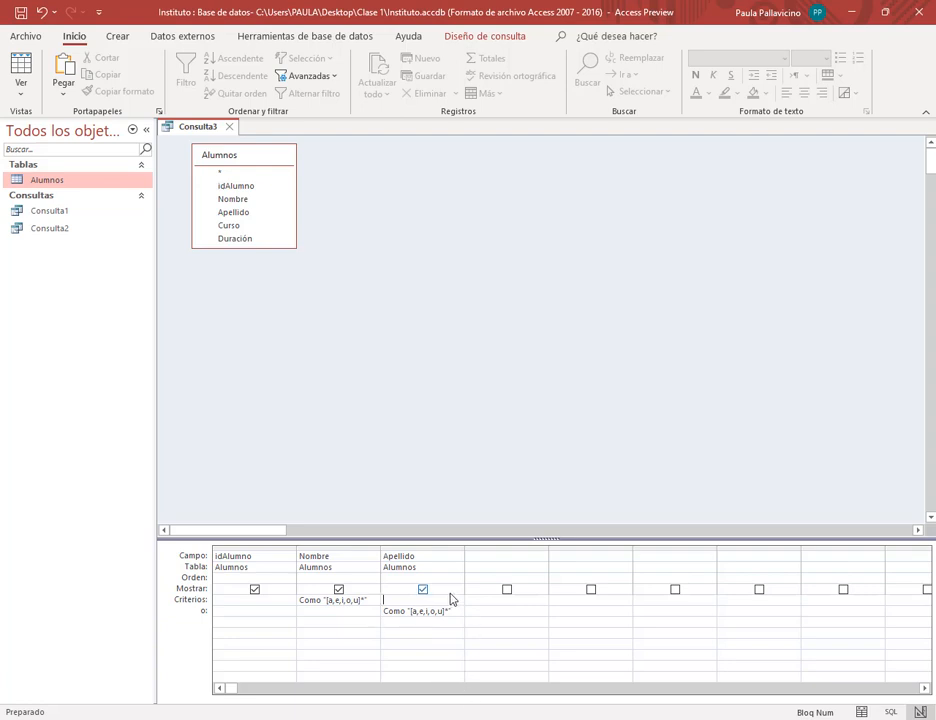
click(493, 37)
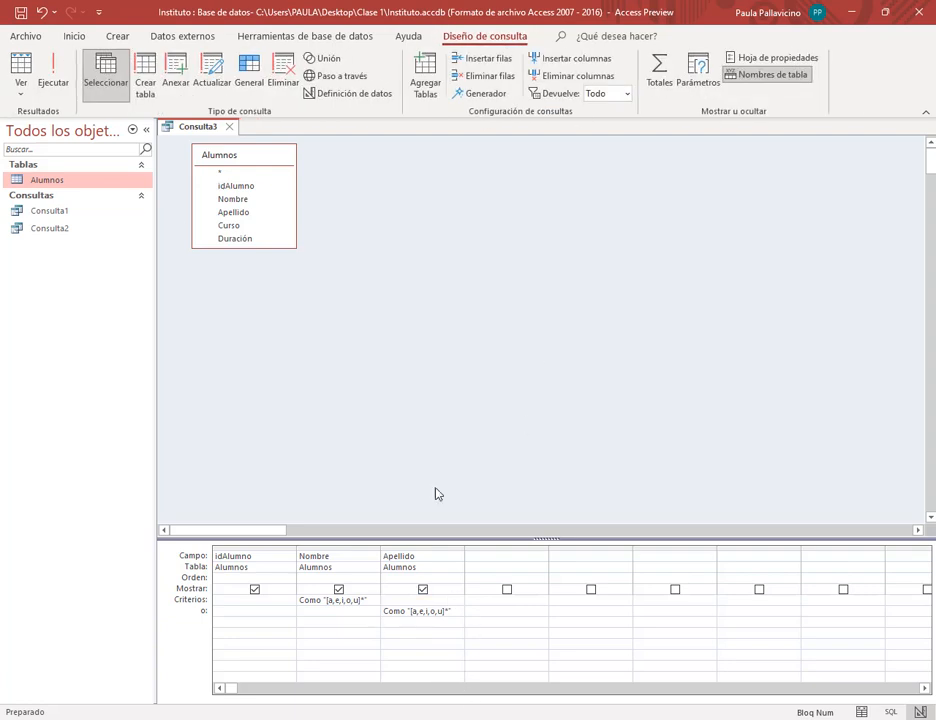
click(52, 68)
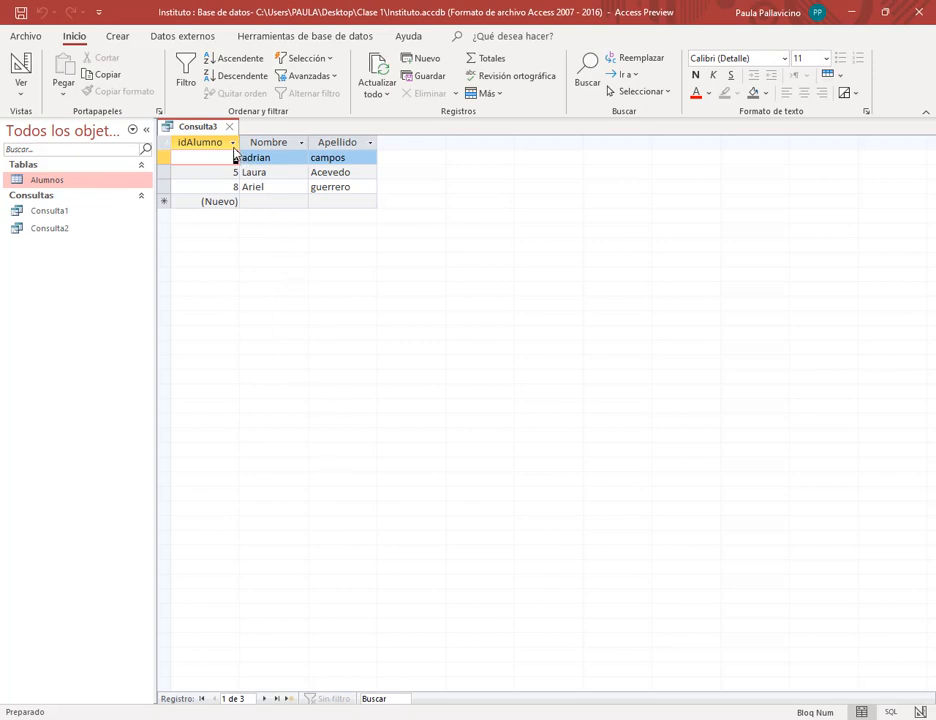
Step: Check the vowel matches in the Nombre and Apellido columns of the query results and return to design view
drag(295, 159, 240, 159)
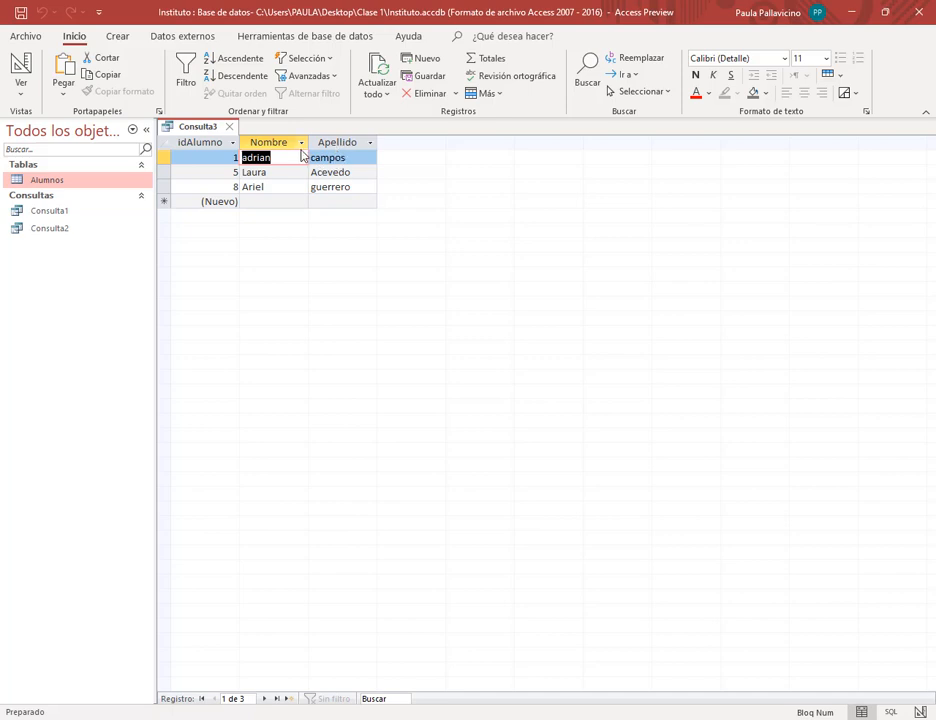
click(318, 177)
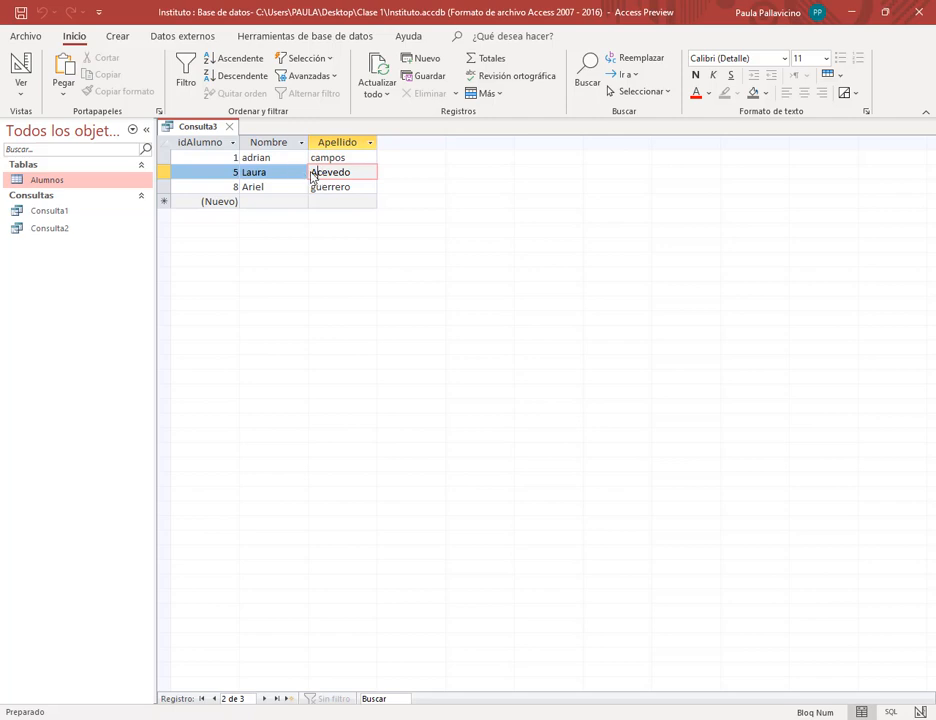
drag(316, 174, 305, 174)
click(353, 177)
click(21, 60)
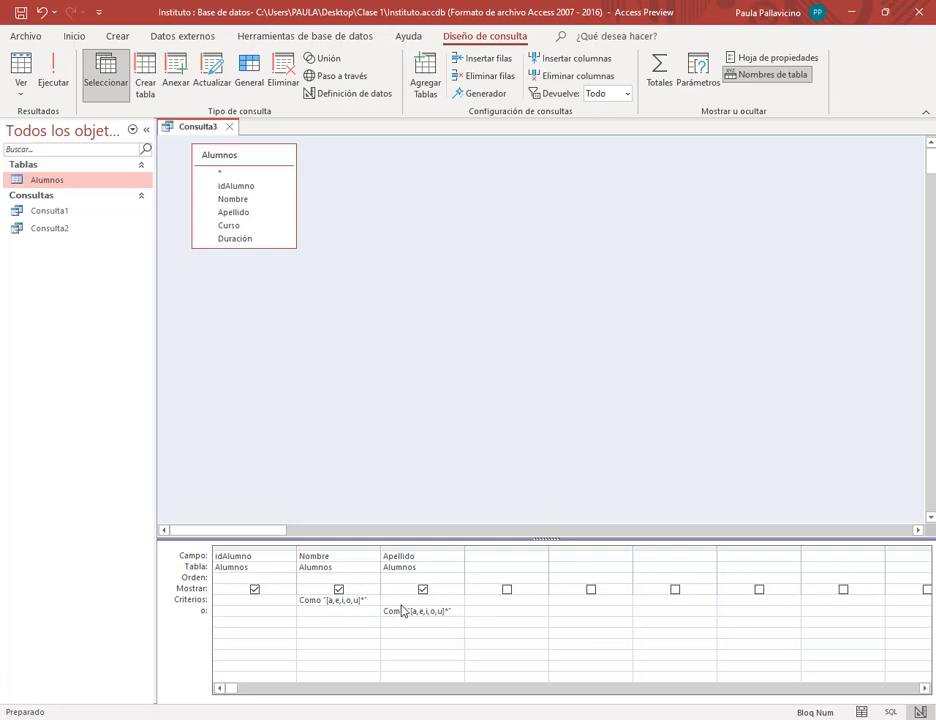
Step: Consult the criteria PDF, place the database beside the browser and read the practice PDF's remaining report and form exercises
click(389, 610)
click(150, 718)
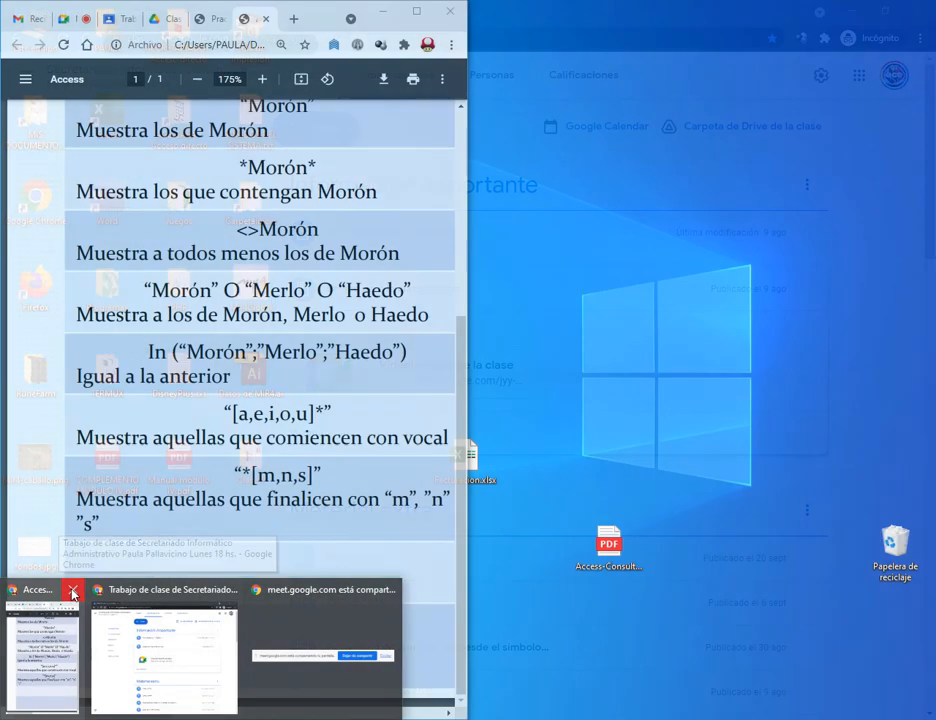
click(48, 594)
click(535, 718)
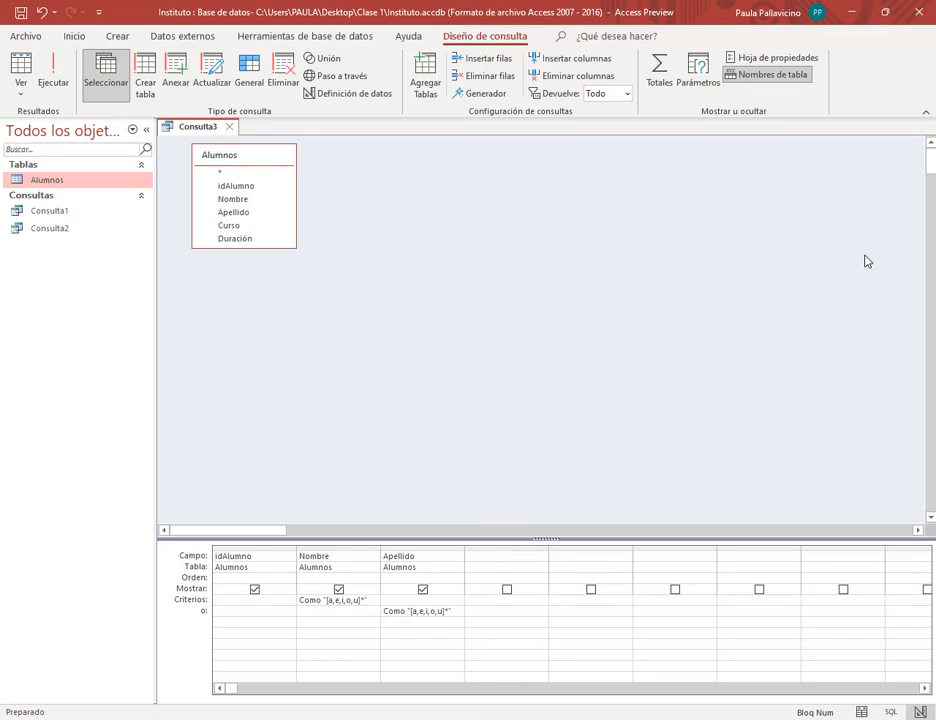
key(super+Right)
click(73, 22)
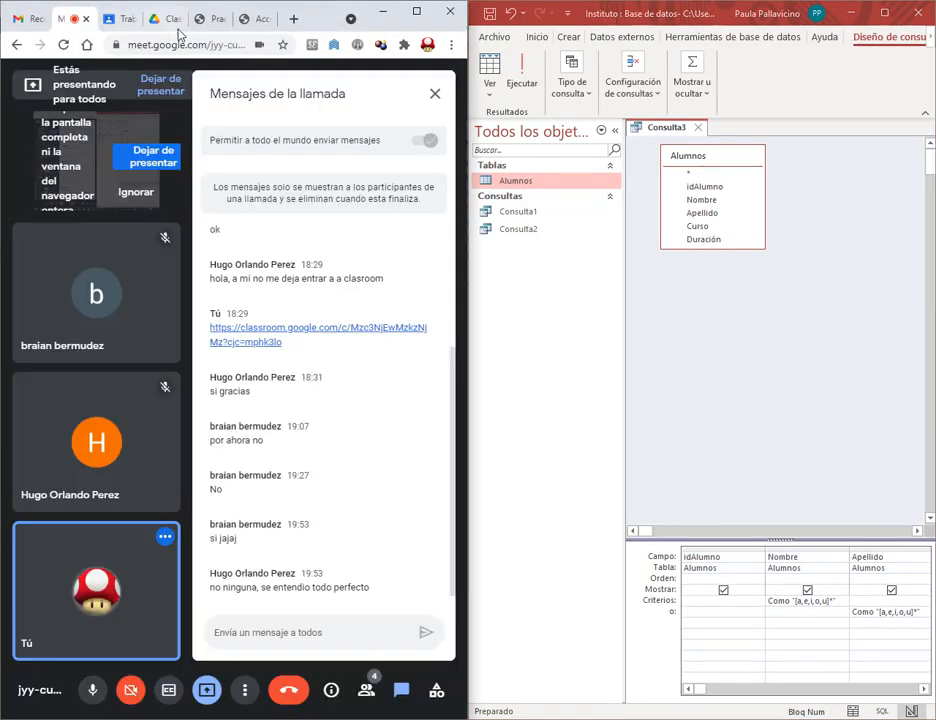
click(203, 19)
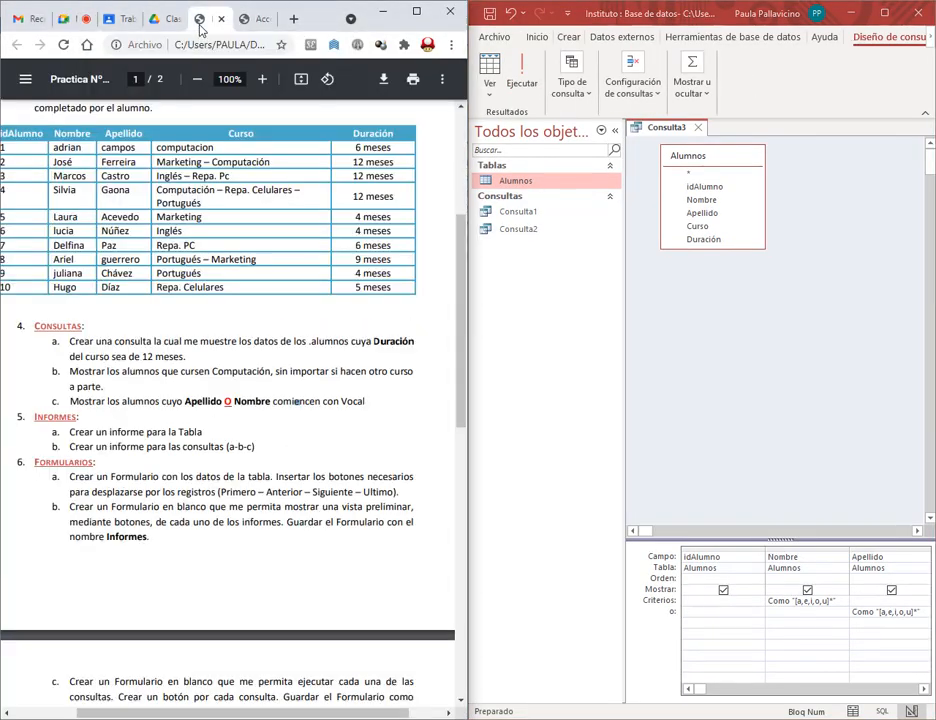
scroll(350, 380, down, 3)
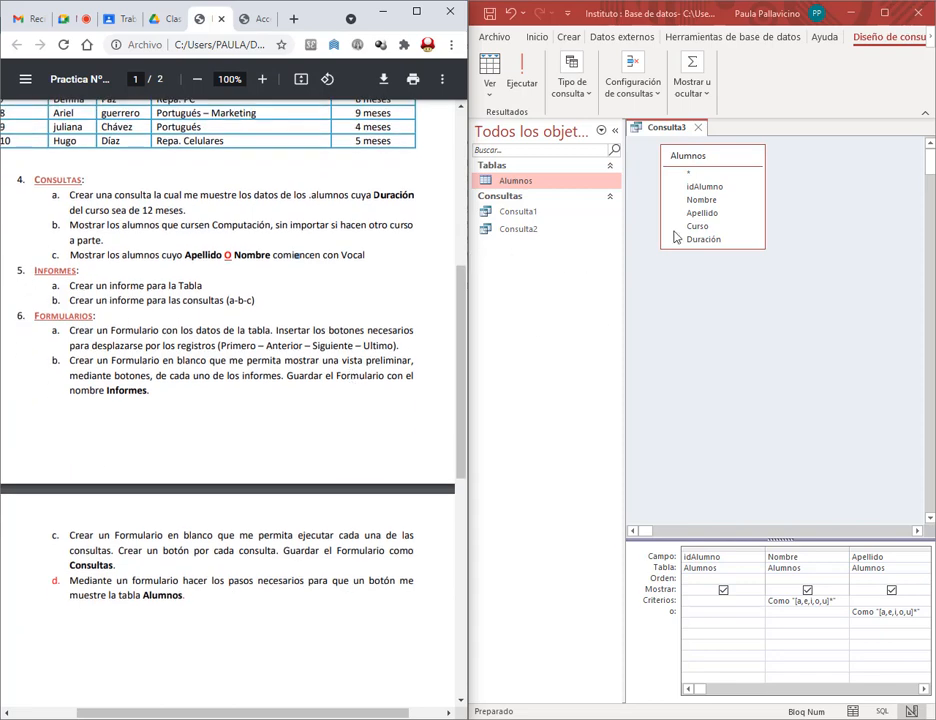
Step: Save the query as Consulta3 and close it
click(537, 36)
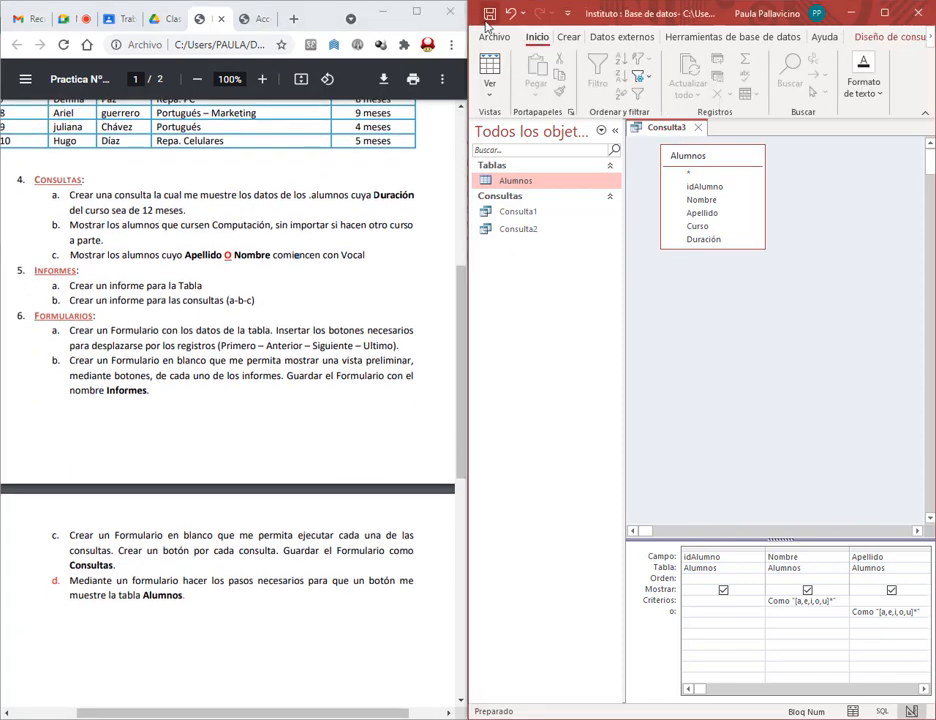
click(489, 13)
click(705, 282)
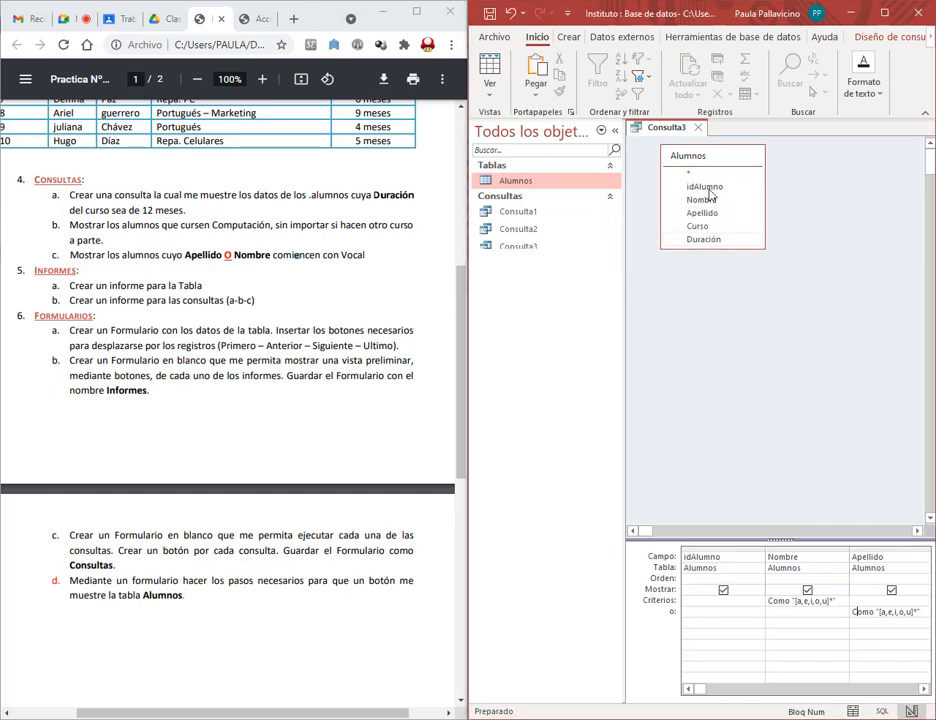
click(698, 128)
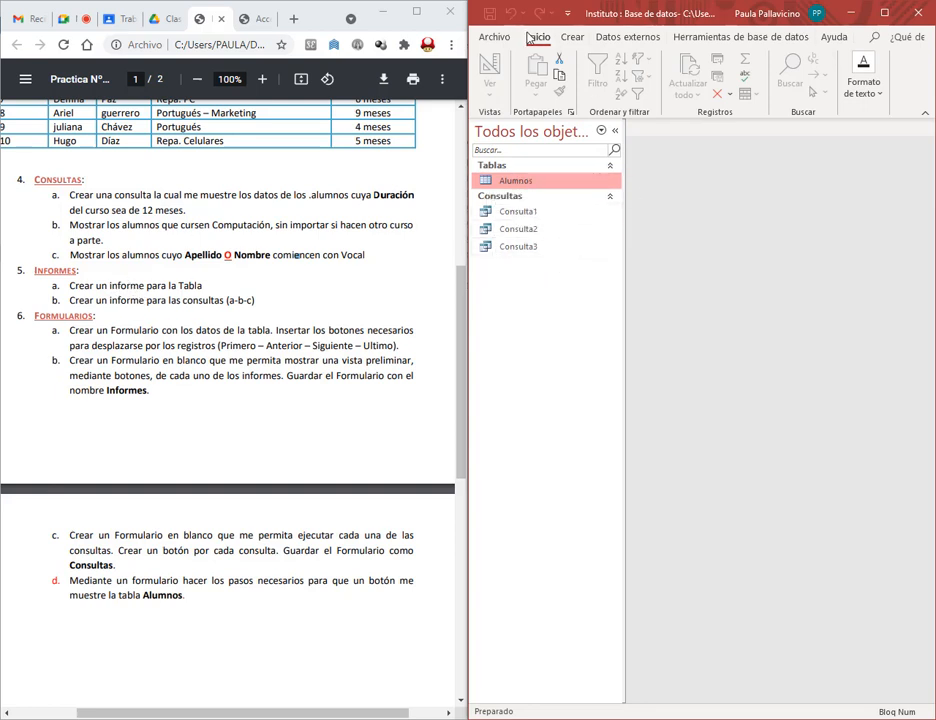
Step: Create a report from the Alumnos table, save it as Alumnos and close it
click(570, 38)
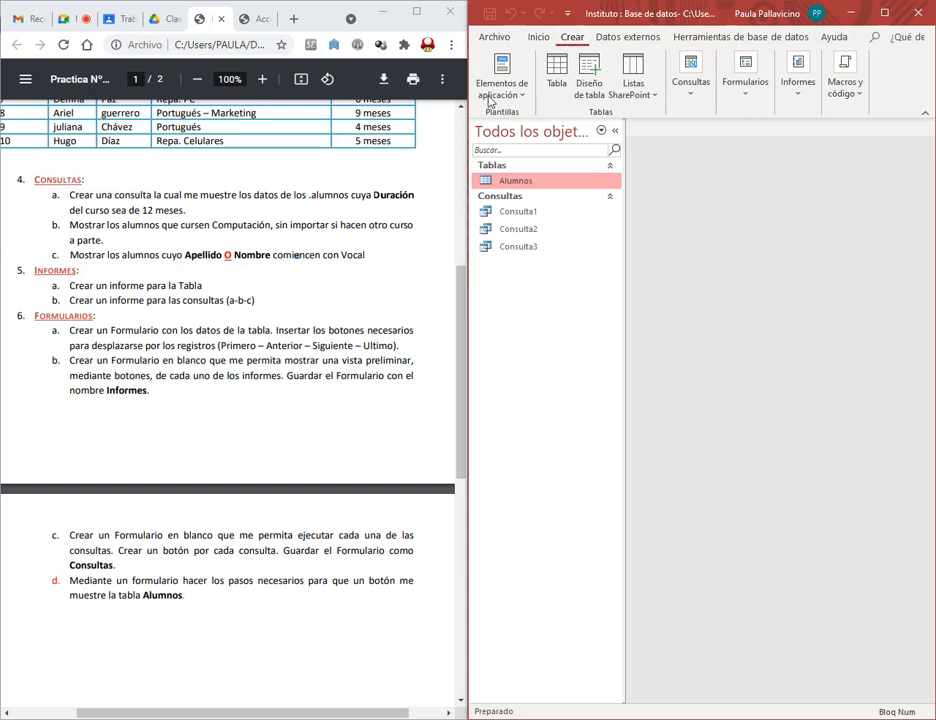
click(798, 80)
click(718, 144)
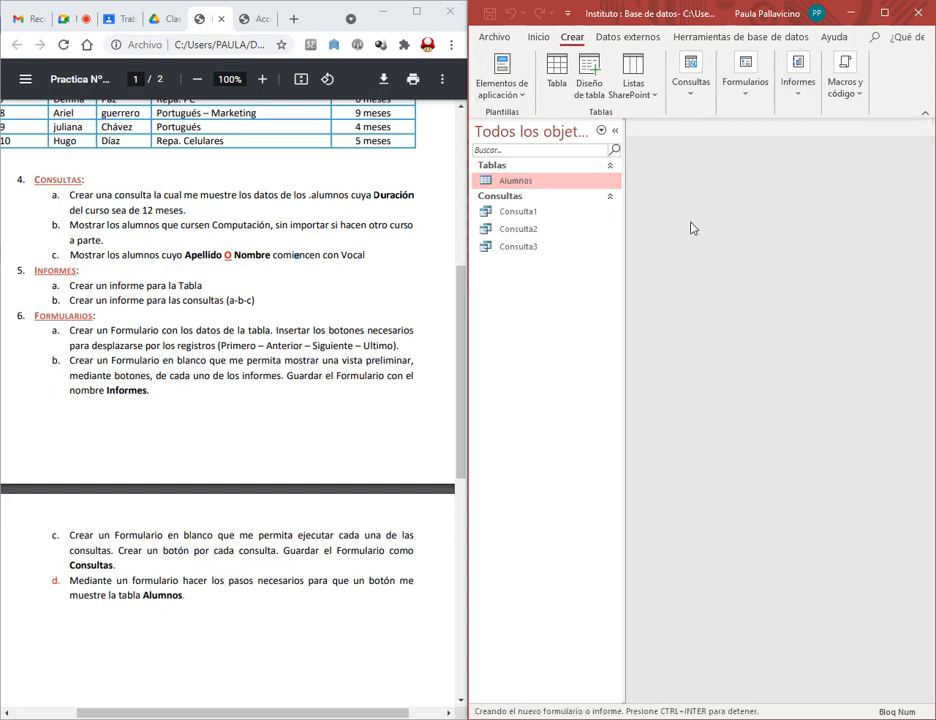
right_click(670, 132)
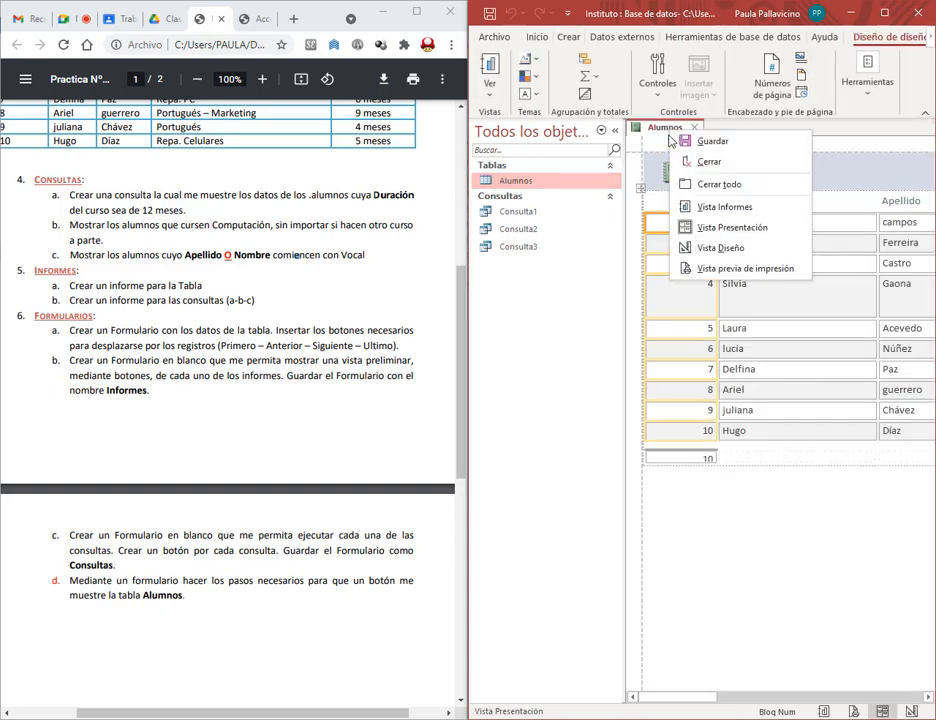
click(705, 141)
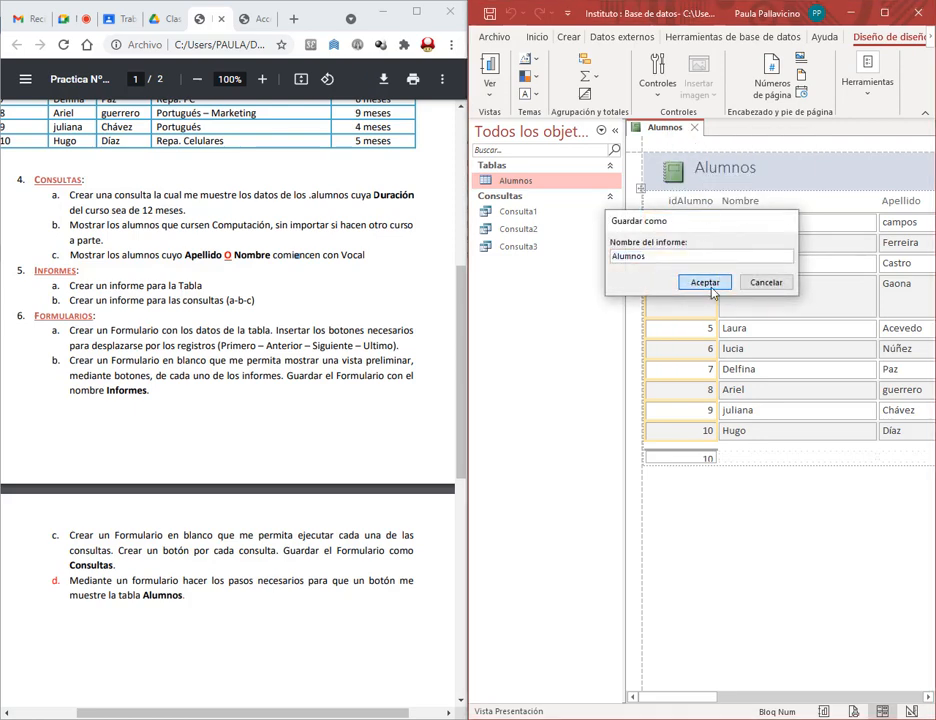
click(652, 223)
click(694, 131)
Step: Create a report from the Consulta1 query, save it as Consulta1 and close it
click(533, 213)
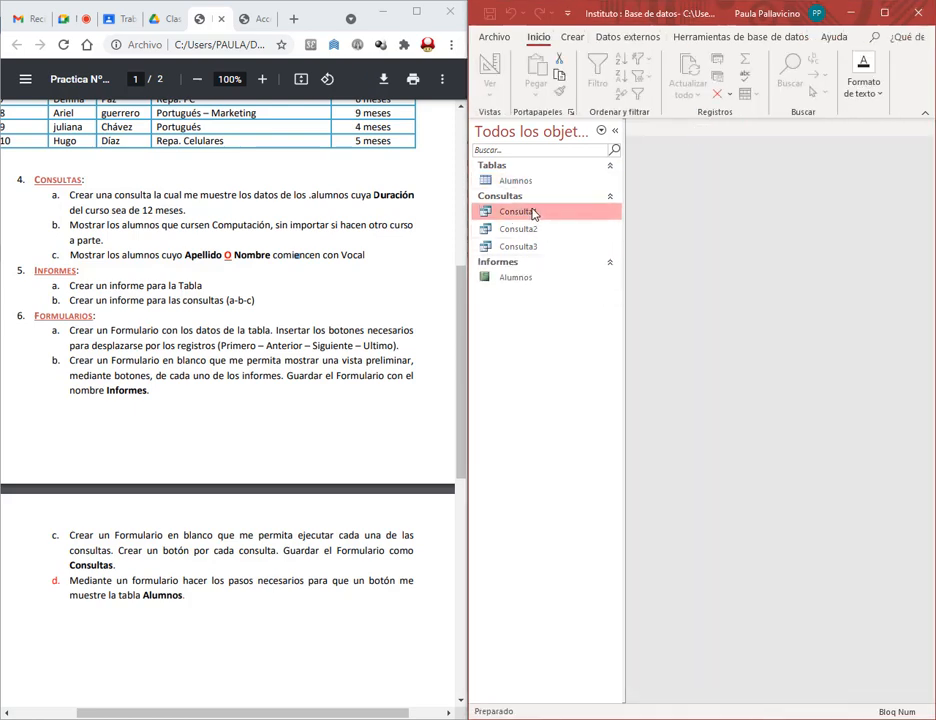
click(572, 36)
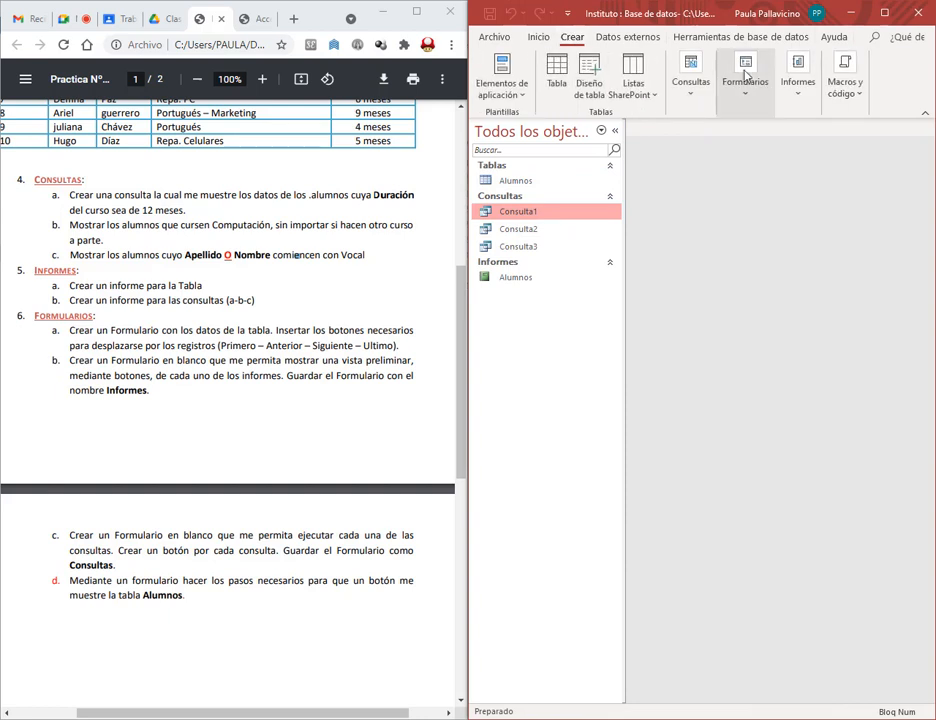
click(798, 82)
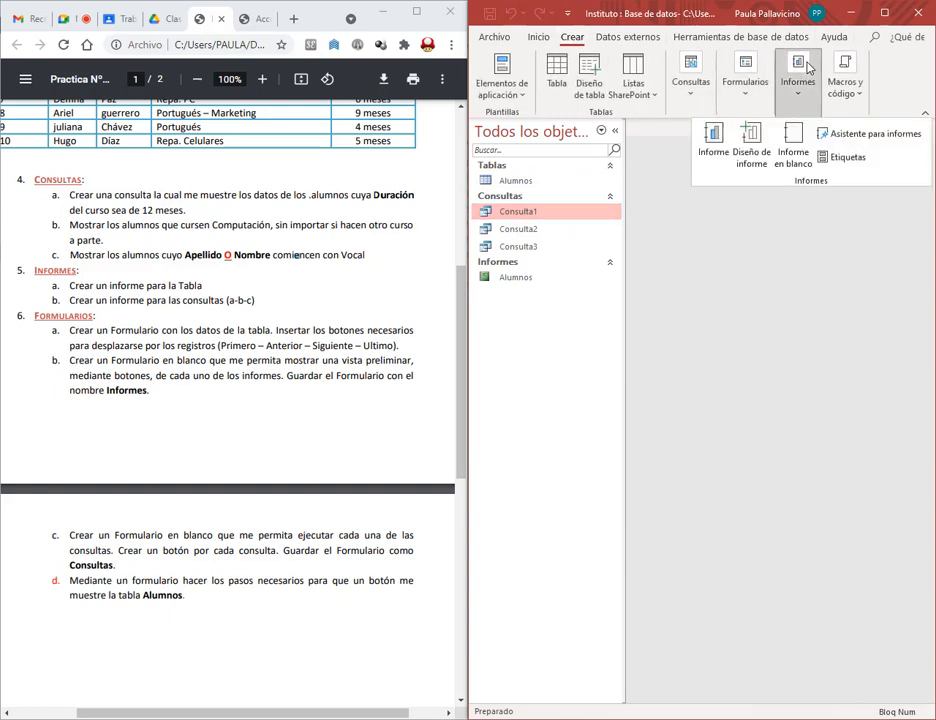
click(712, 145)
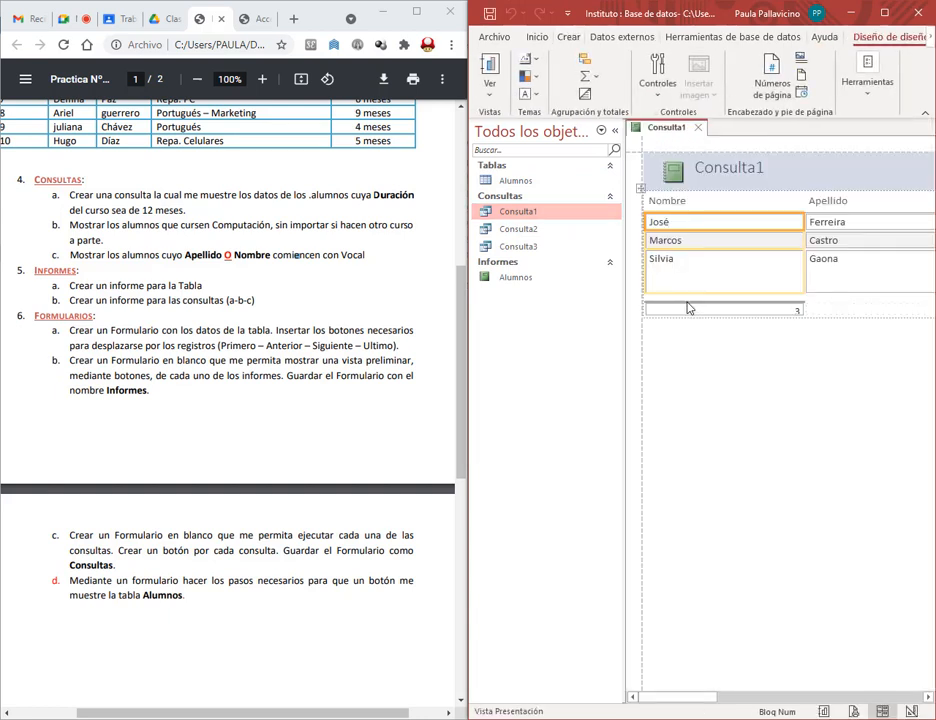
click(489, 13)
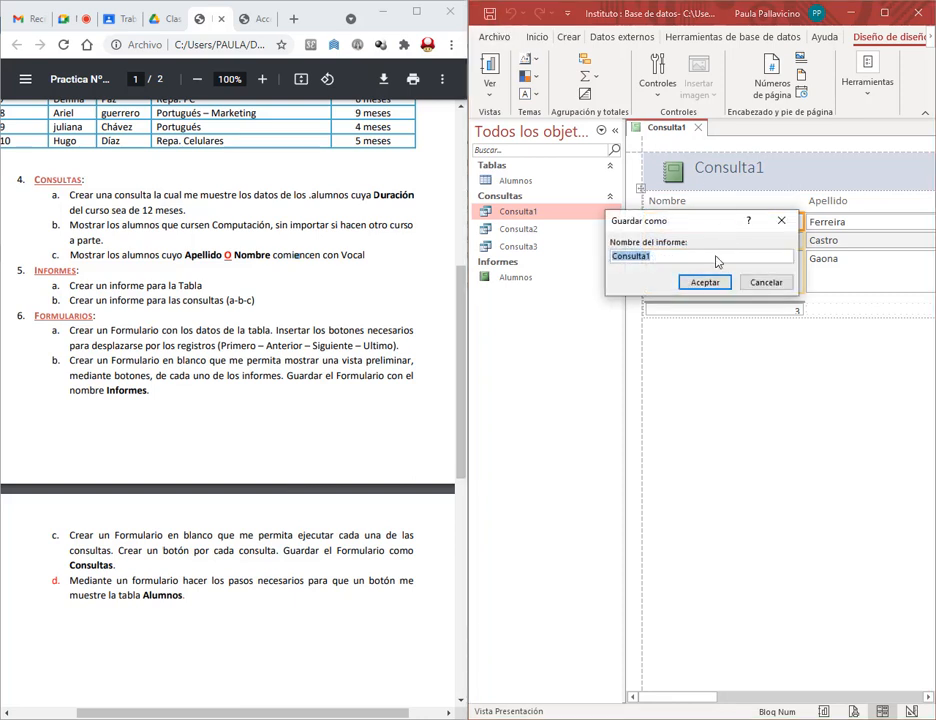
click(704, 281)
click(698, 128)
Step: Create a report from the Consulta2 query, save it as Consulta2 and close it
click(518, 229)
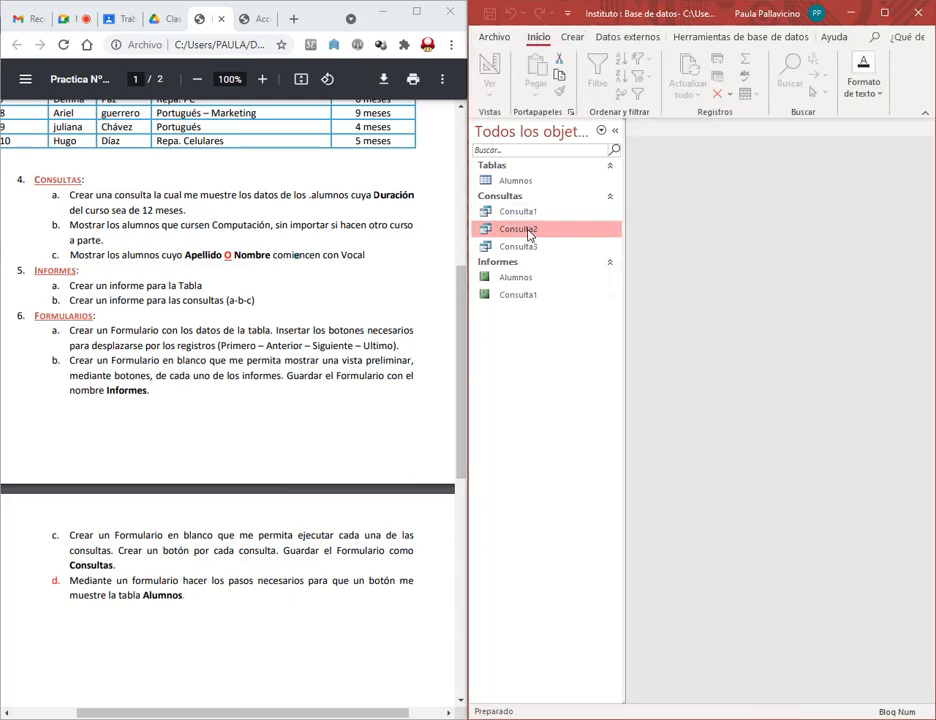
click(572, 37)
click(798, 80)
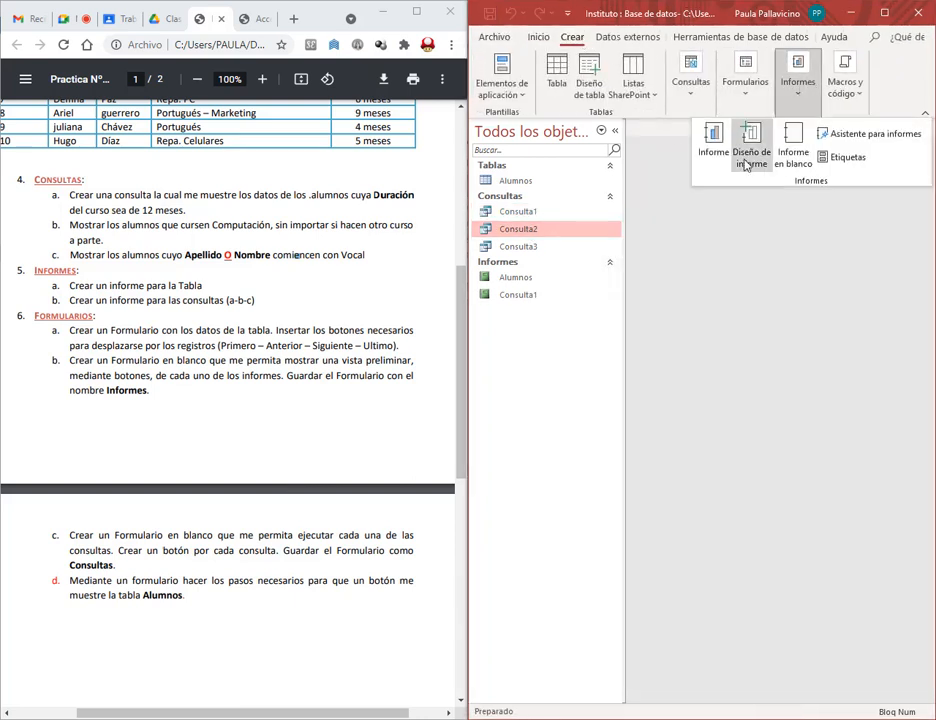
click(722, 146)
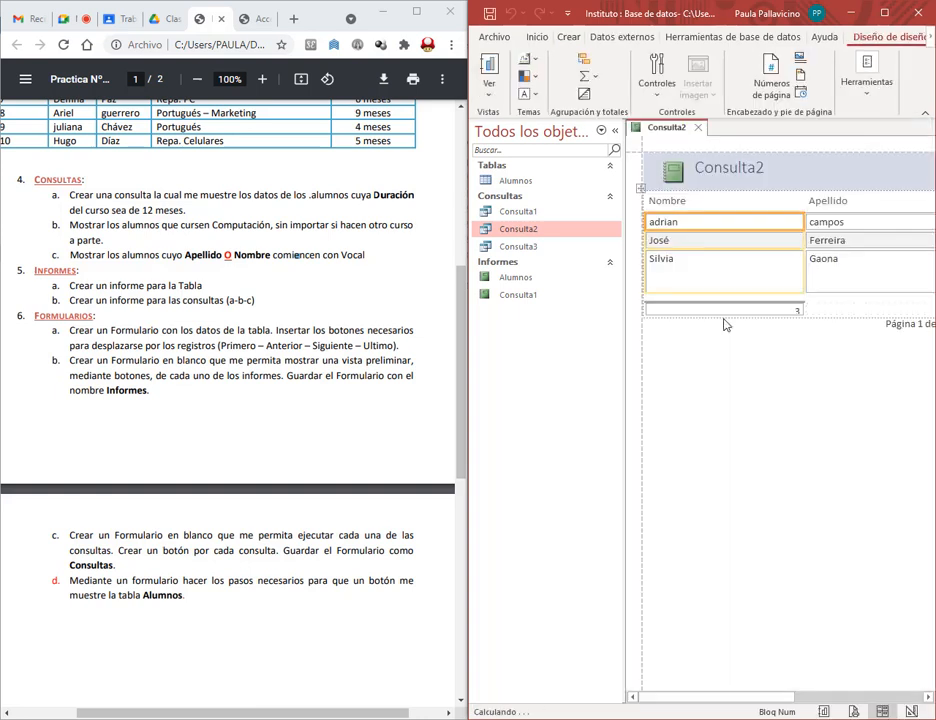
click(488, 14)
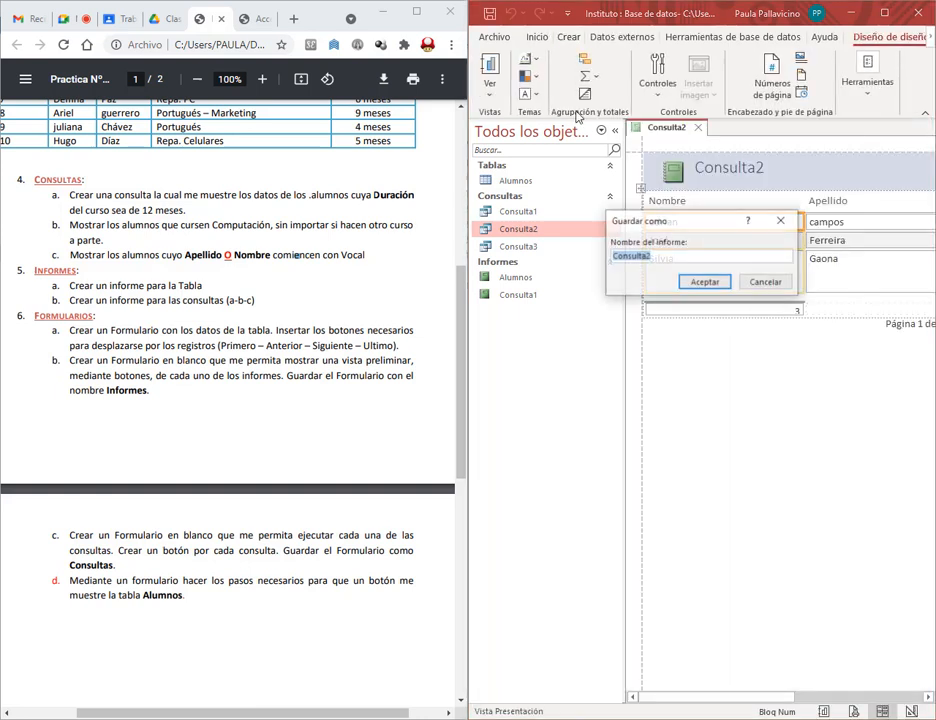
click(703, 283)
click(703, 131)
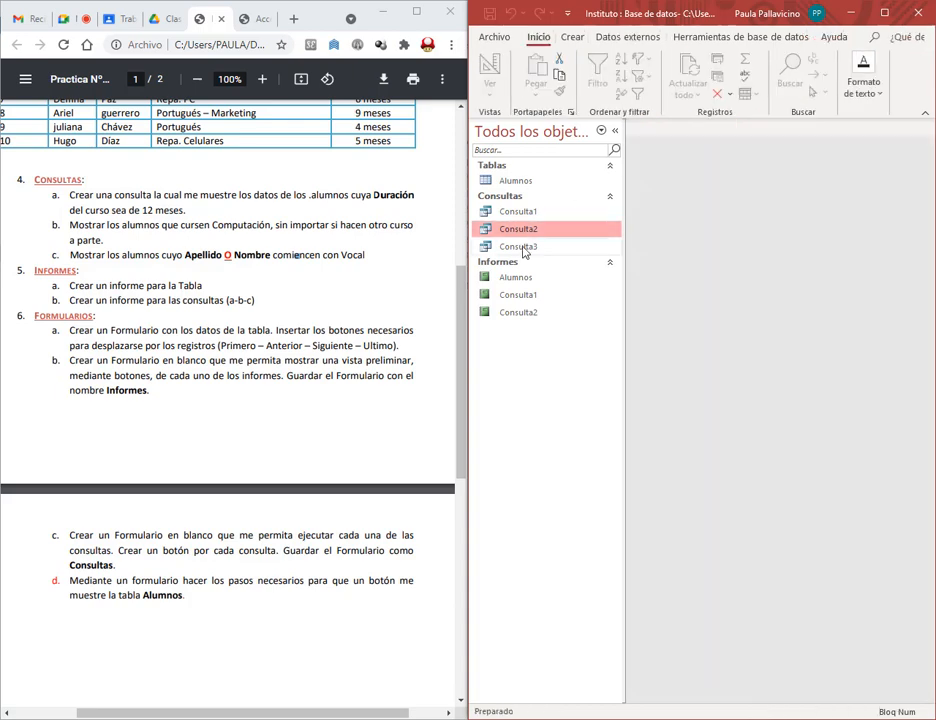
Step: Create a report from the Consulta3 query and close it, saving it as Consulta3
click(576, 39)
click(795, 92)
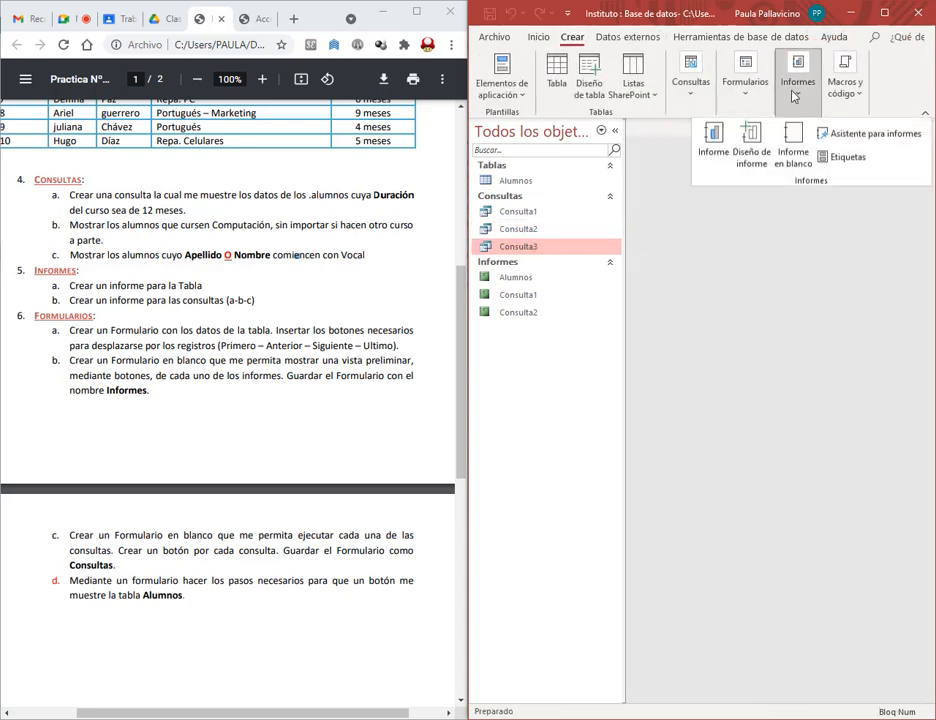
click(715, 143)
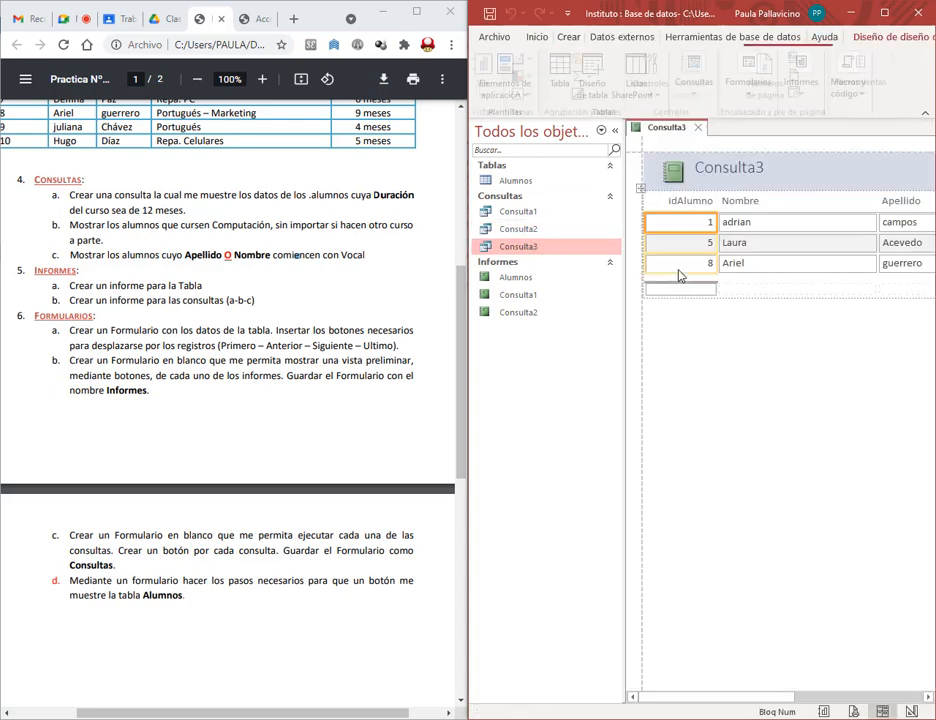
click(703, 126)
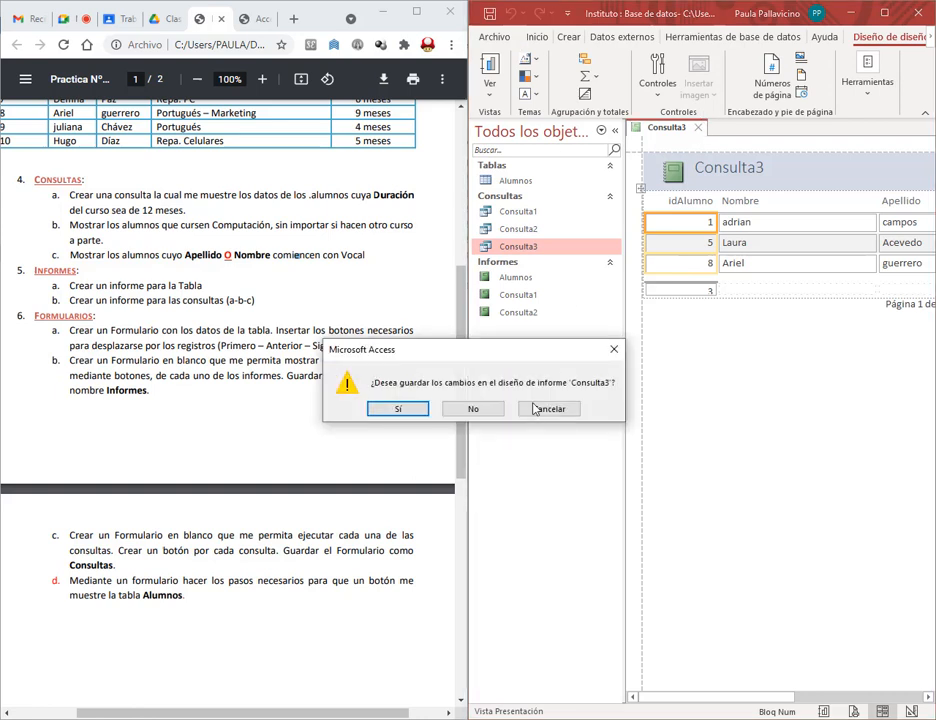
click(416, 409)
click(705, 282)
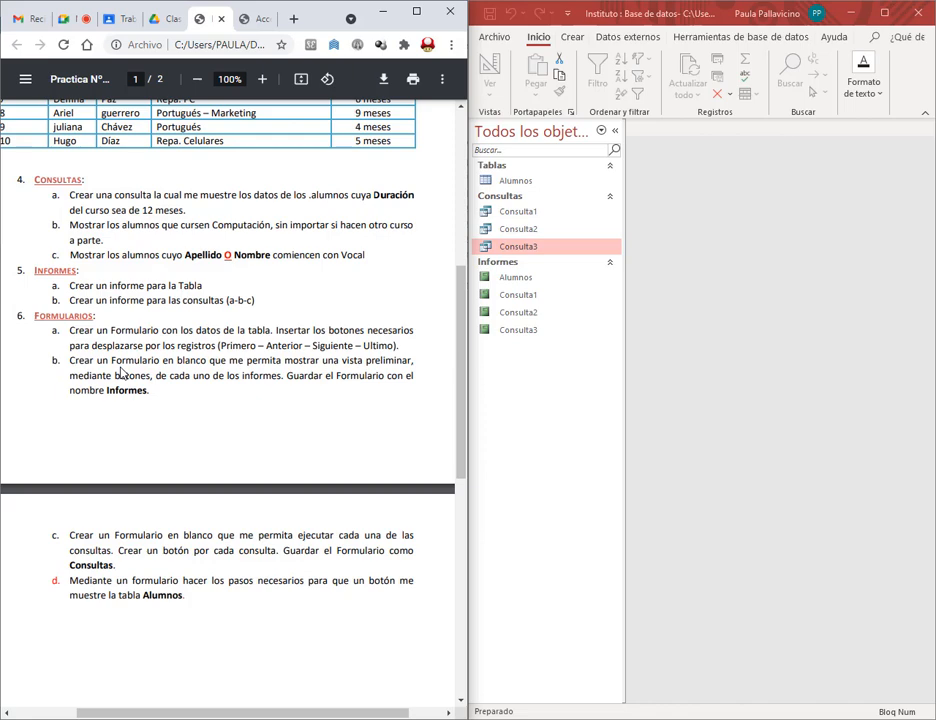
Step: Enlarge the practice PDF and read exercise 6a about the table form with record navigation buttons
click(416, 12)
scroll(422, 209, down, 3)
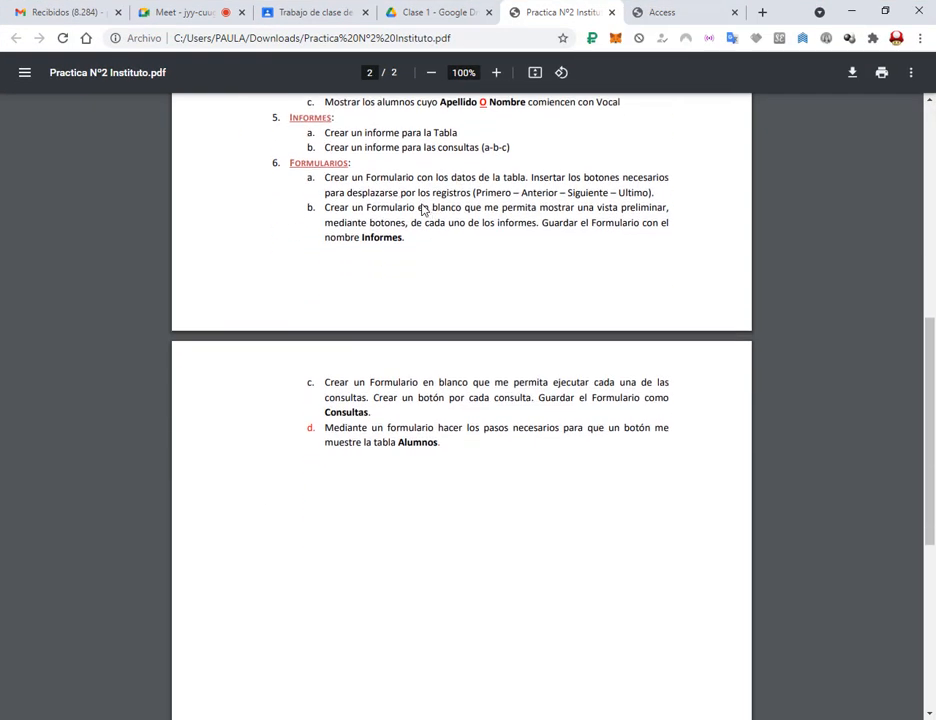
scroll(422, 209, up, 2)
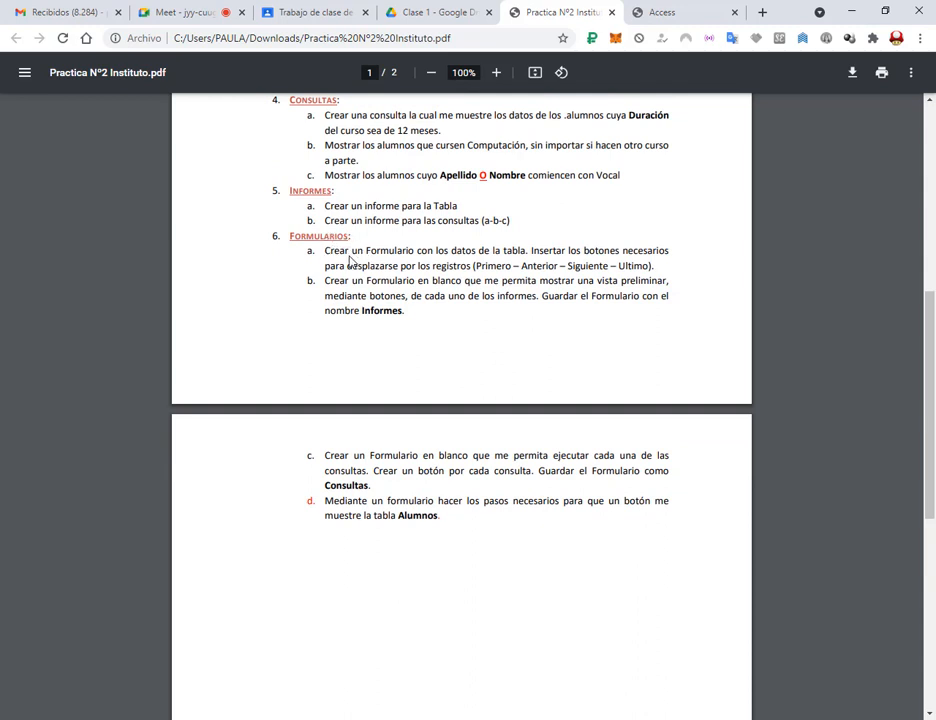
drag(299, 245, 687, 277)
Step: Switch to Access at full size and create a form from the Alumnos table
key(alt+Tab)
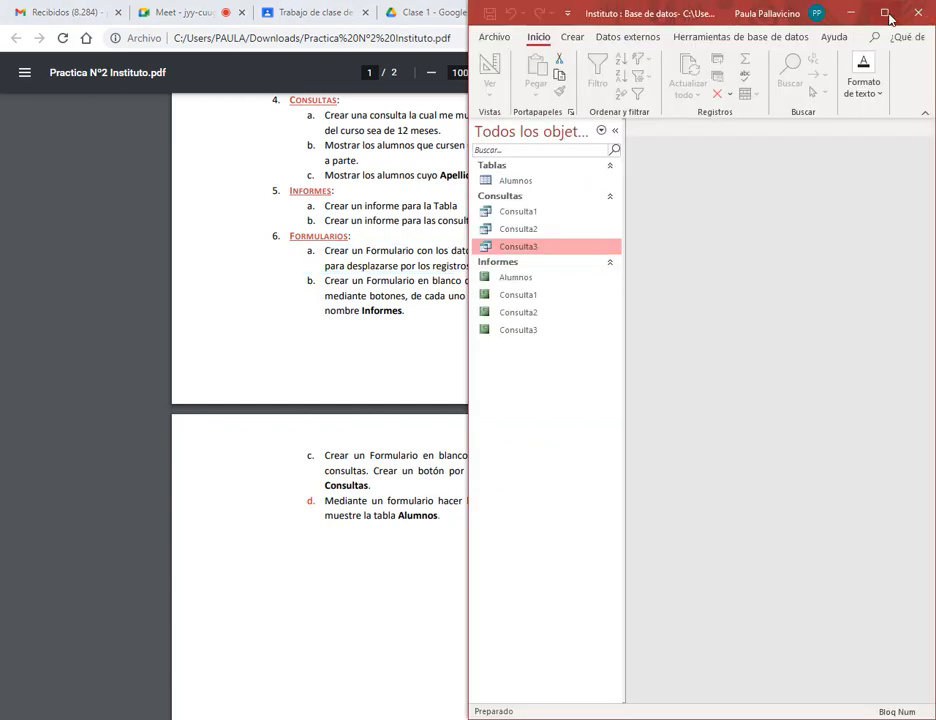
double_click(648, 12)
click(48, 181)
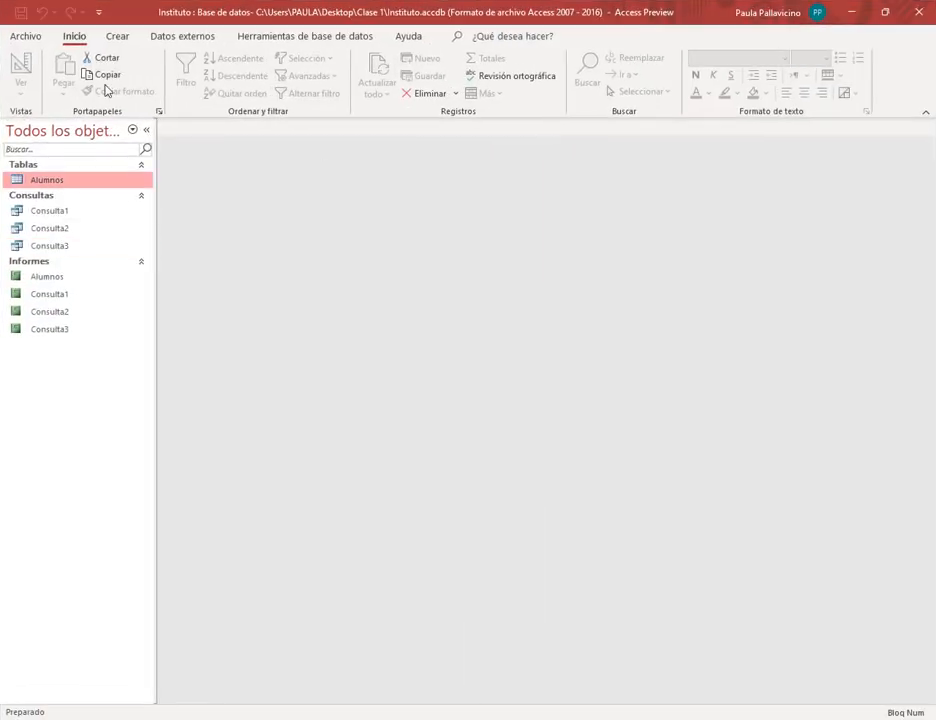
click(117, 36)
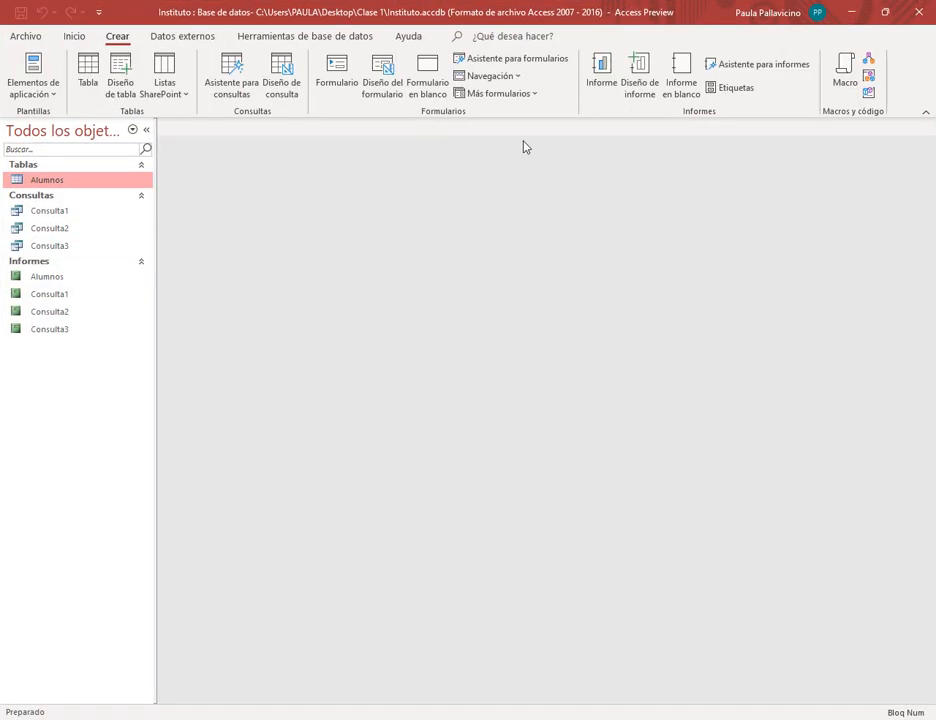
click(336, 70)
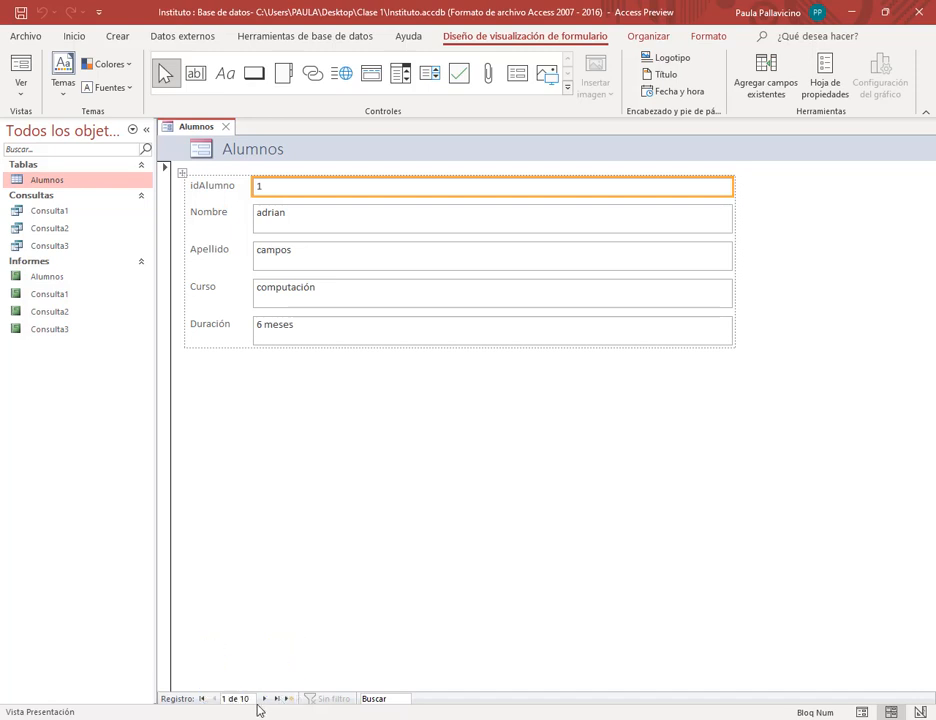
Step: Browse the Alumnos form's records forward, back, to the last and to the first
click(265, 700)
click(265, 700)
click(265, 700)
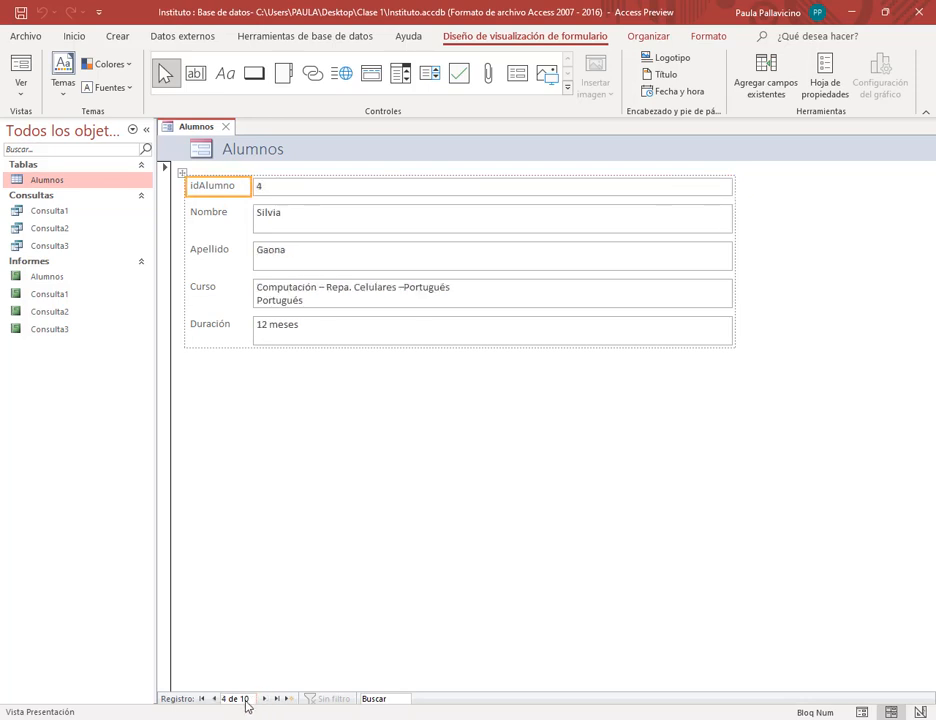
click(214, 699)
click(286, 699)
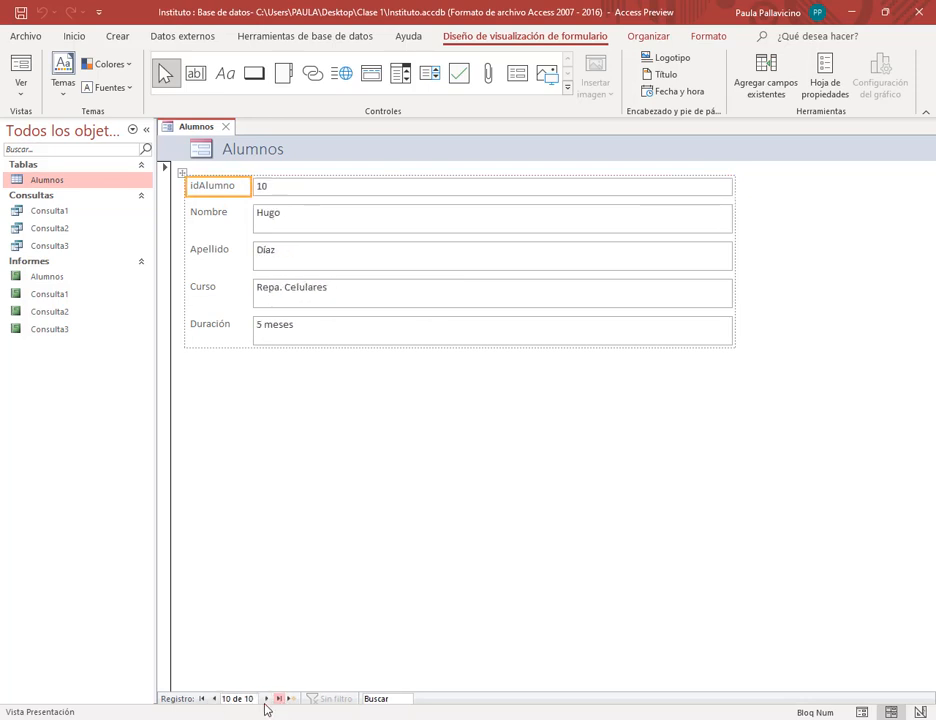
click(202, 699)
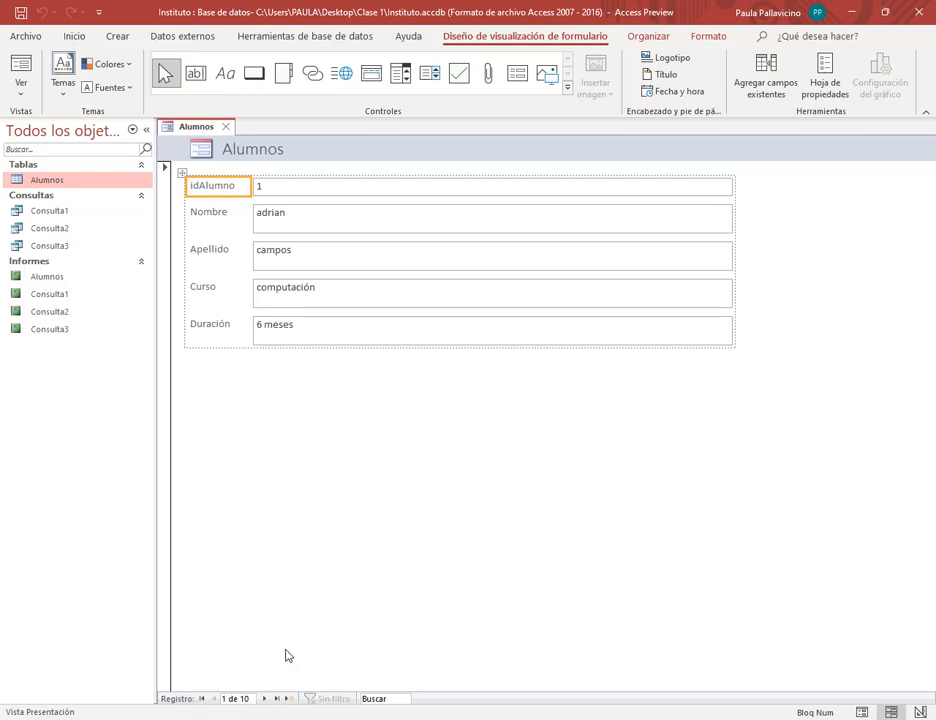
Step: Open the Alumnos form in design view and extend the Detalle section to about 9.5 cm high, leaving space below the fields
right_click(196, 130)
click(232, 241)
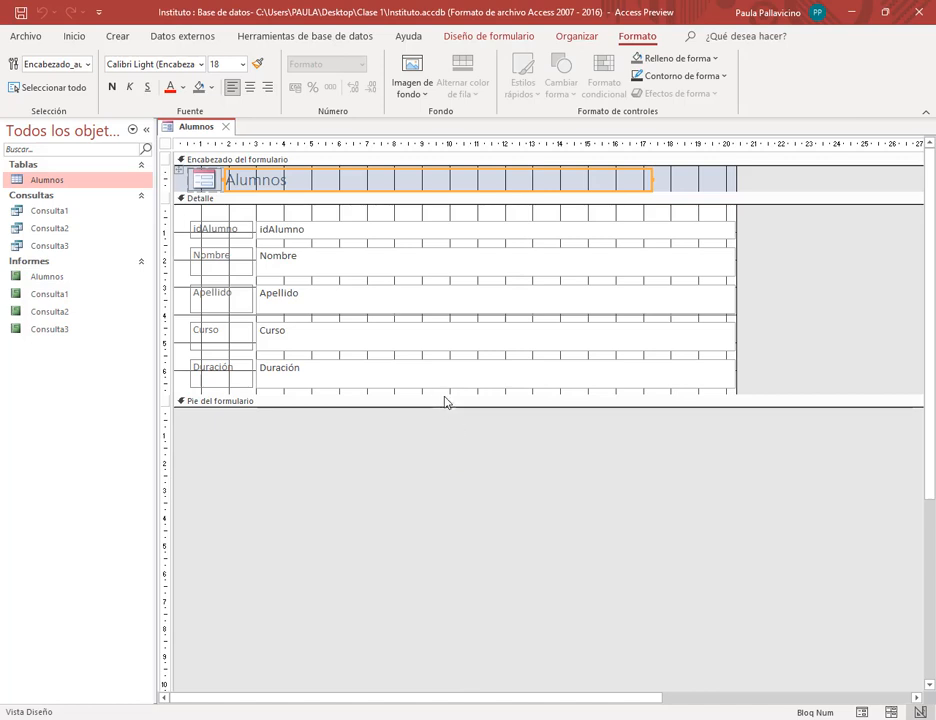
mouse_move(446, 399)
mouse_down()
mouse_move(455, 453)
mouse_move(466, 404)
mouse_up()
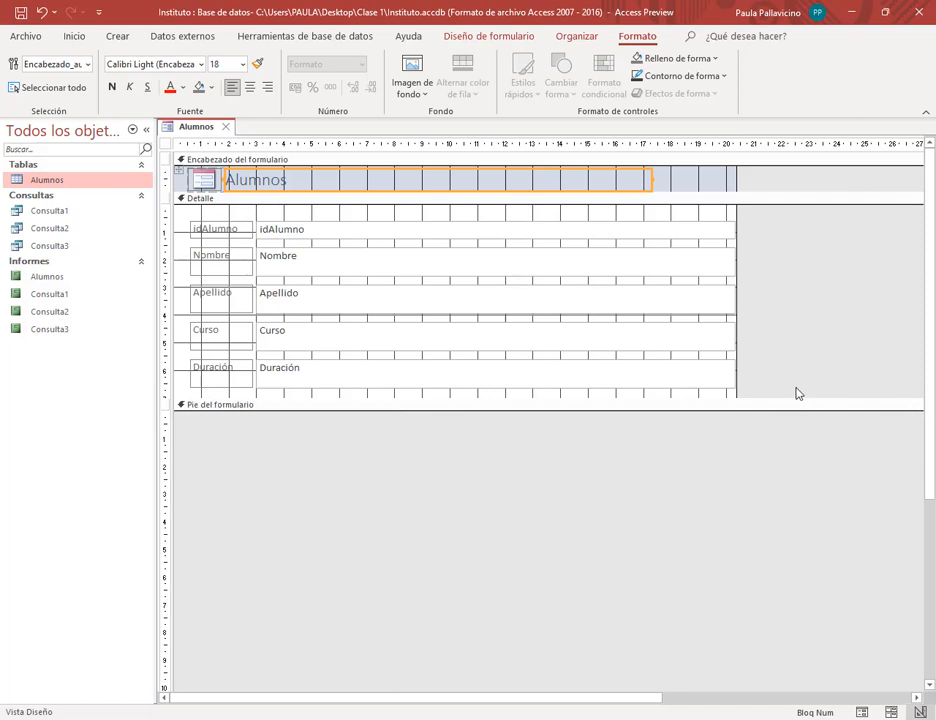
drag(799, 404, 807, 466)
click(468, 416)
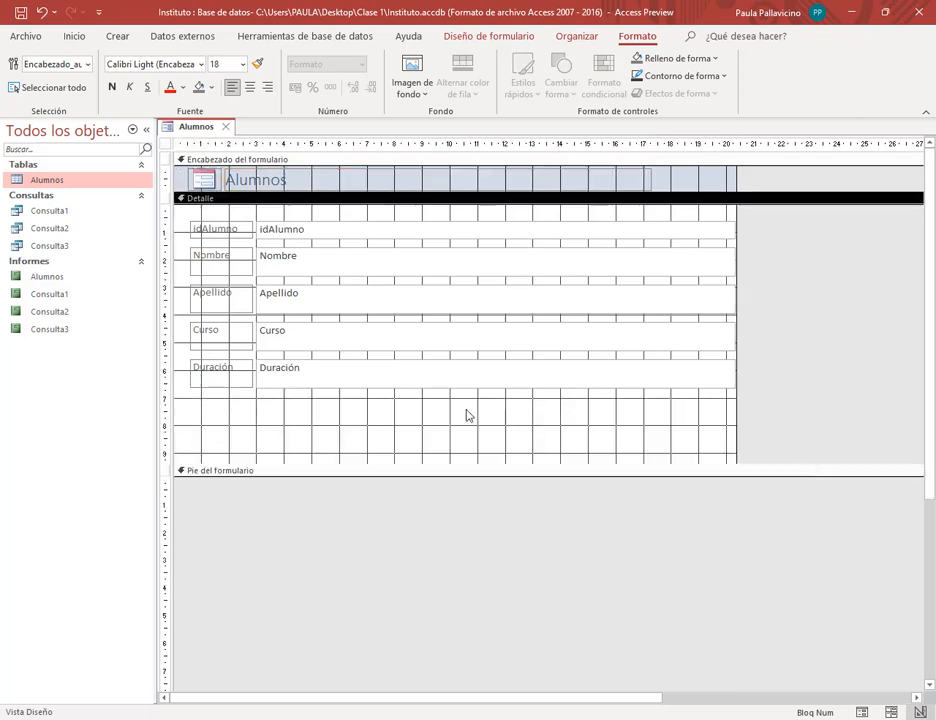
drag(341, 466, 341, 472)
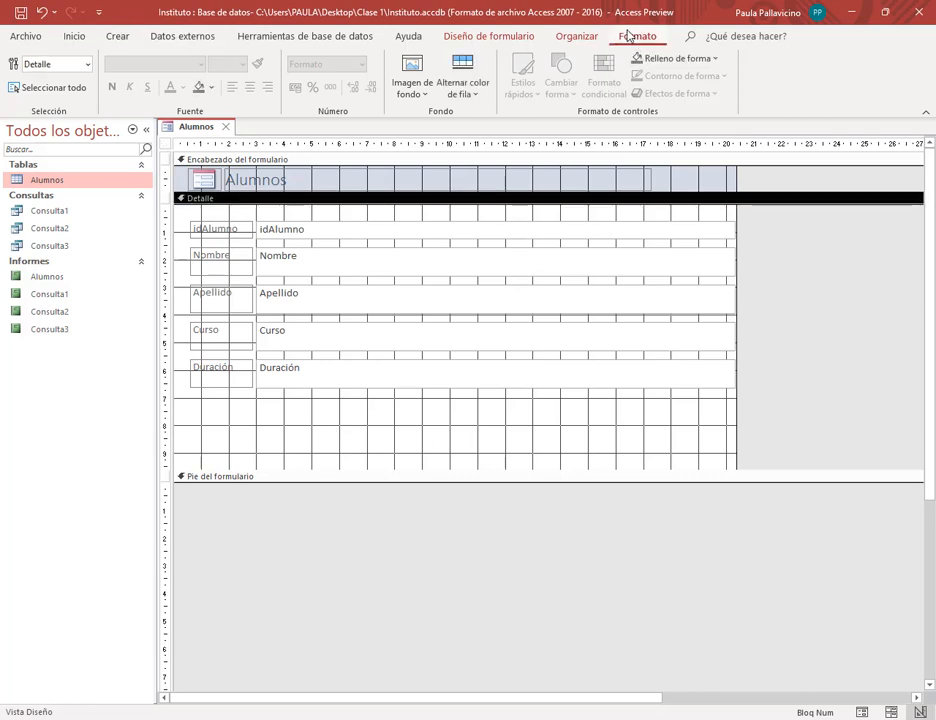
Step: Toggle the Utilizar Asistentes para controles option for the form's design controls
click(497, 37)
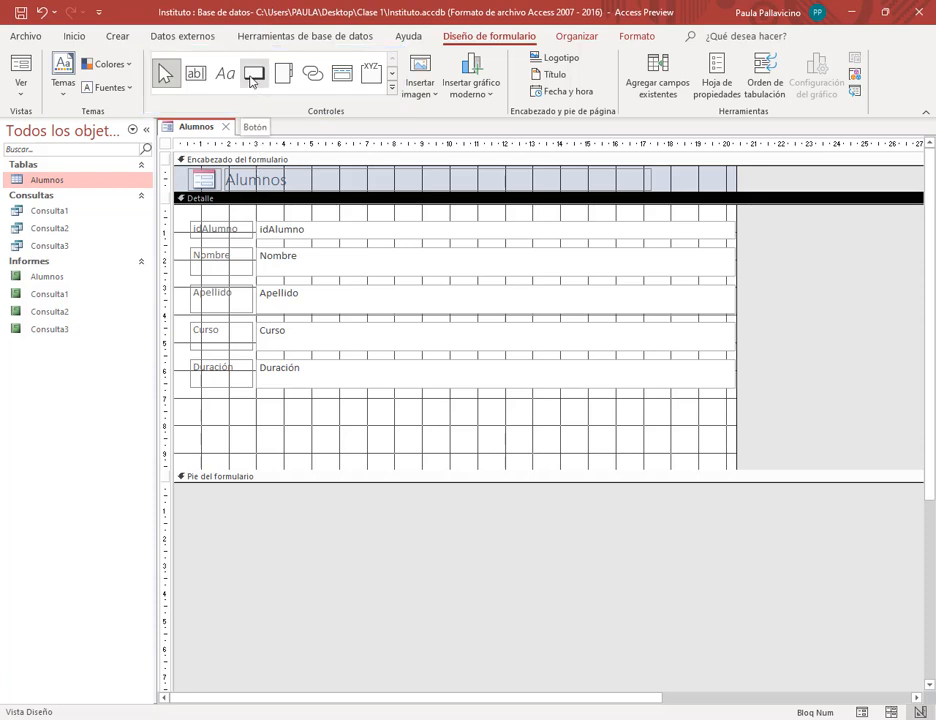
click(393, 89)
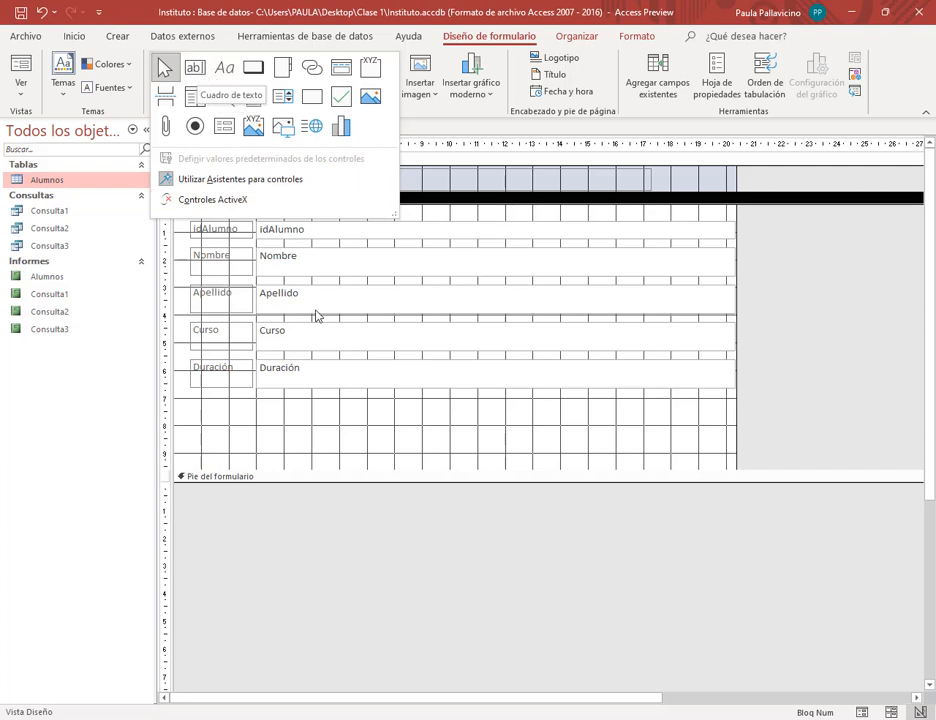
click(258, 184)
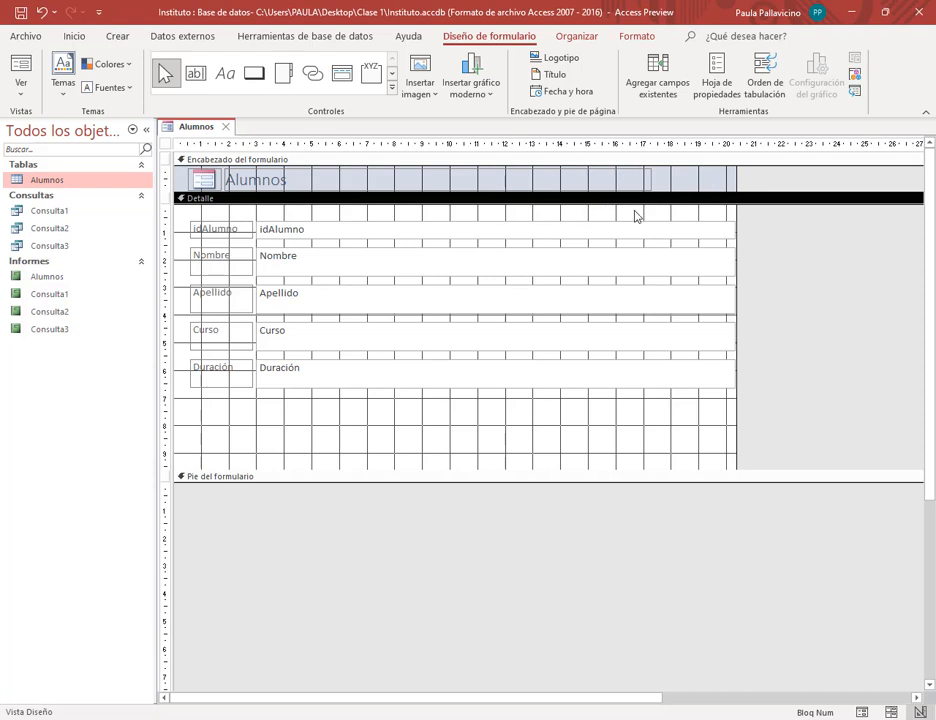
Step: Examine the labels and text boxes of the idAlumno, Nombre, Apellido, Curso and Duración fields in the form design
click(297, 233)
click(231, 228)
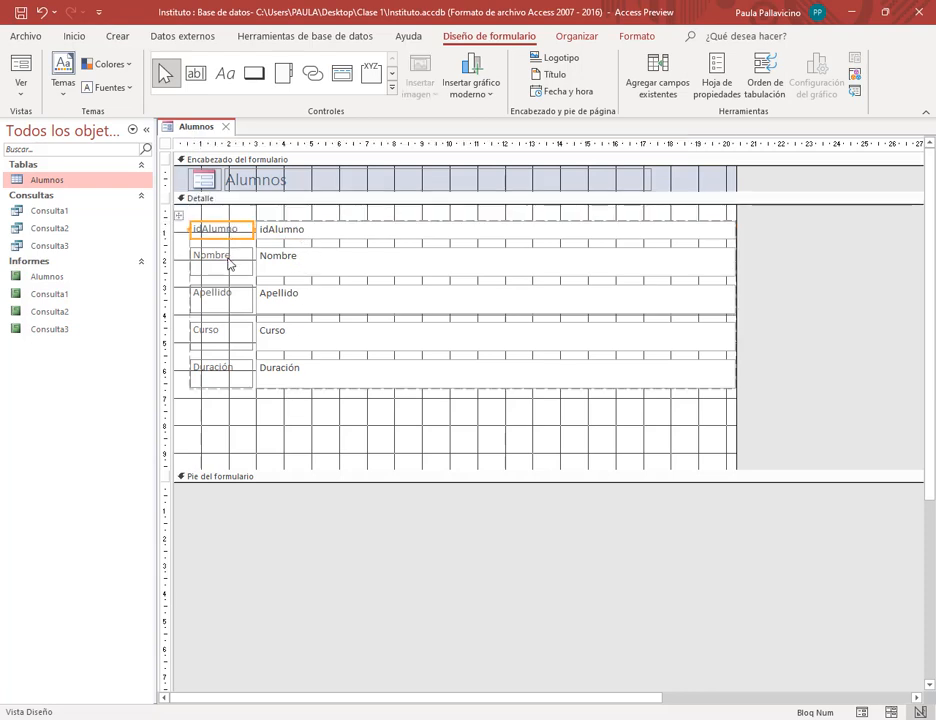
click(230, 265)
click(228, 297)
click(226, 338)
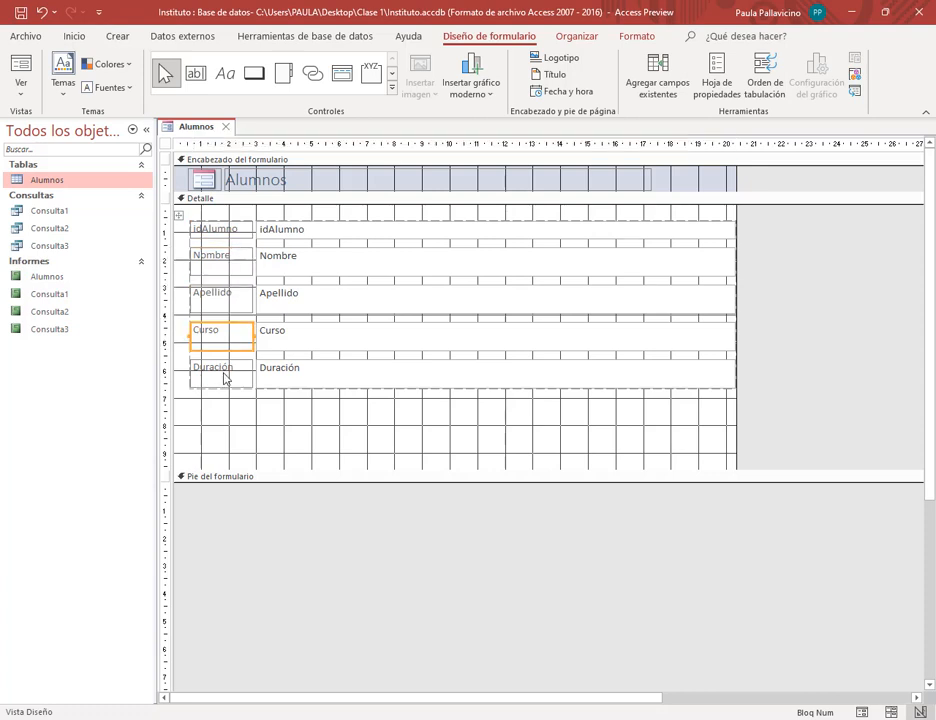
click(228, 375)
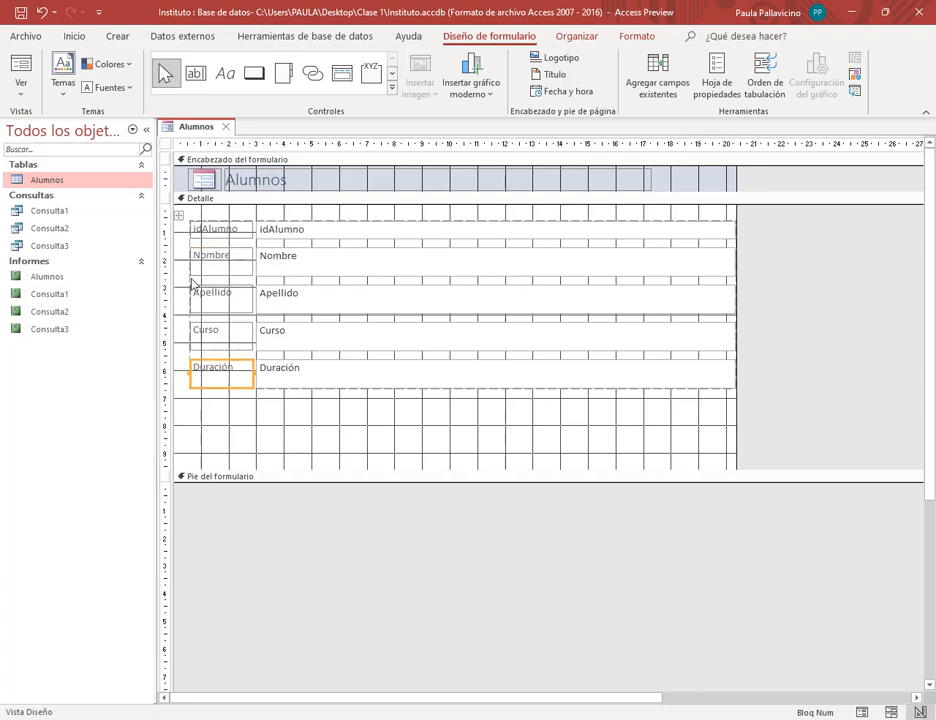
click(201, 229)
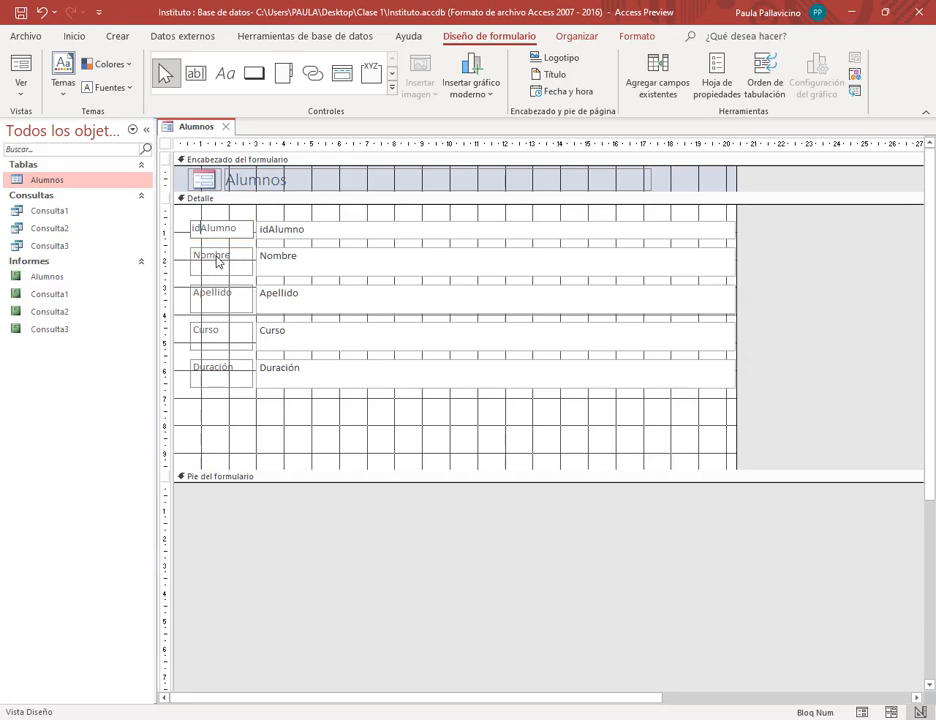
click(260, 228)
click(286, 267)
click(286, 303)
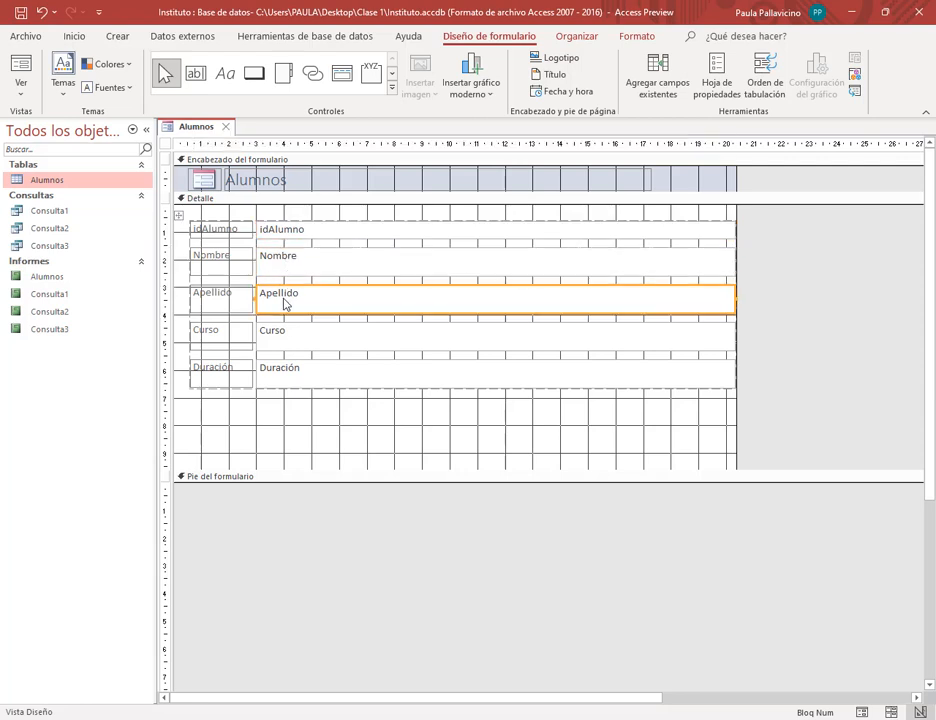
click(284, 339)
click(286, 372)
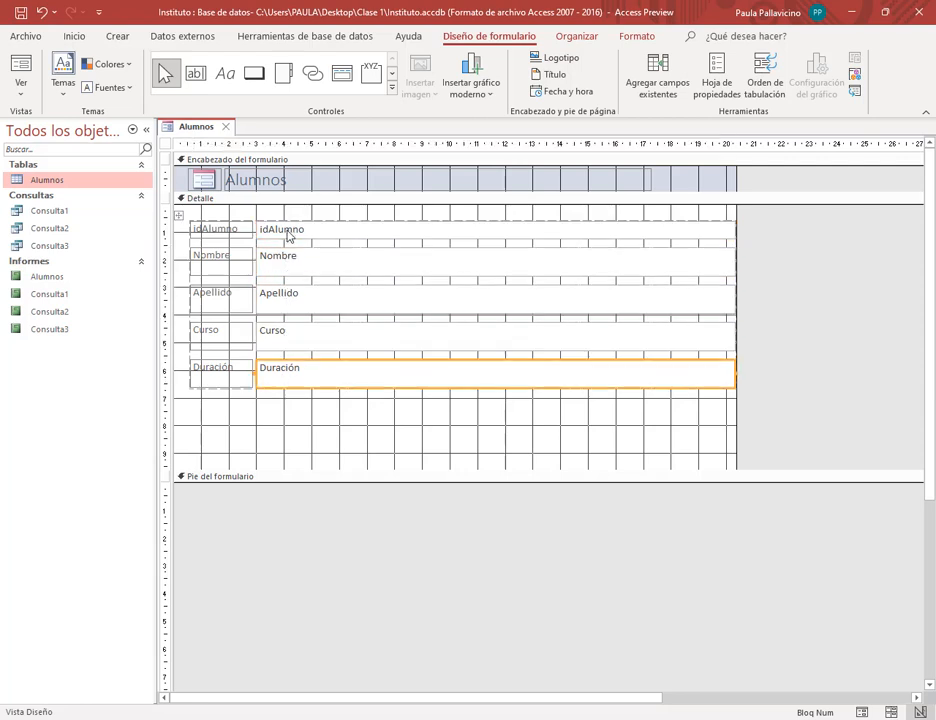
click(287, 234)
click(295, 262)
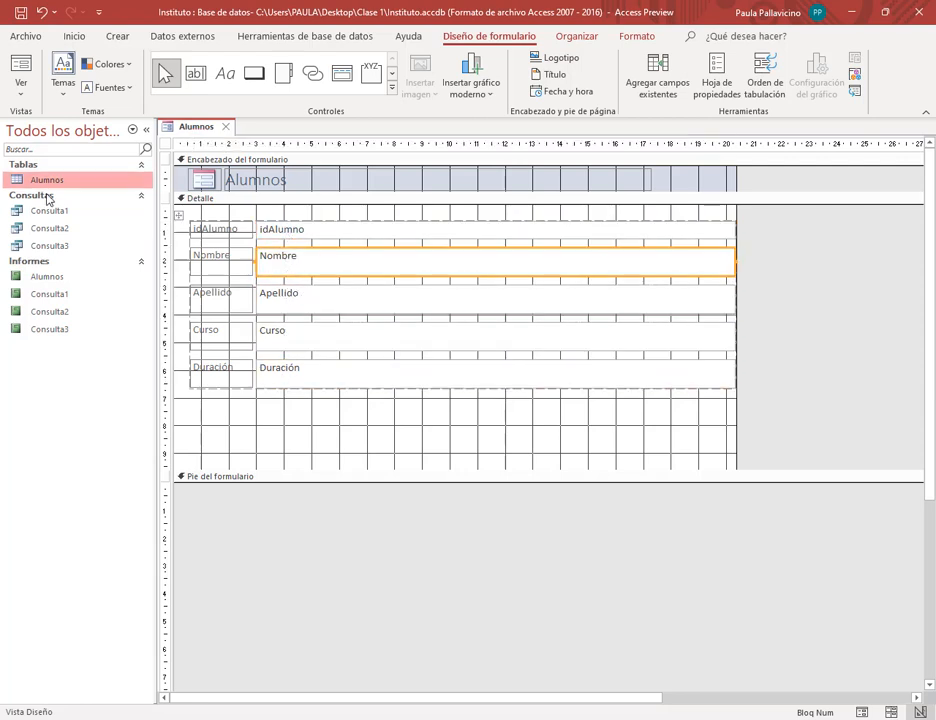
click(276, 263)
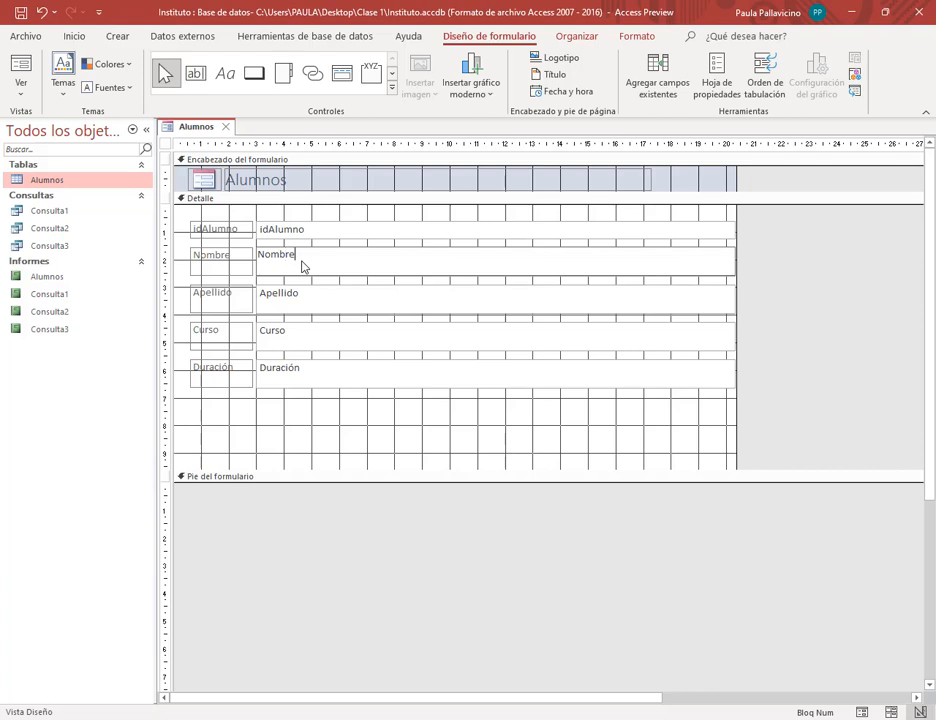
click(298, 427)
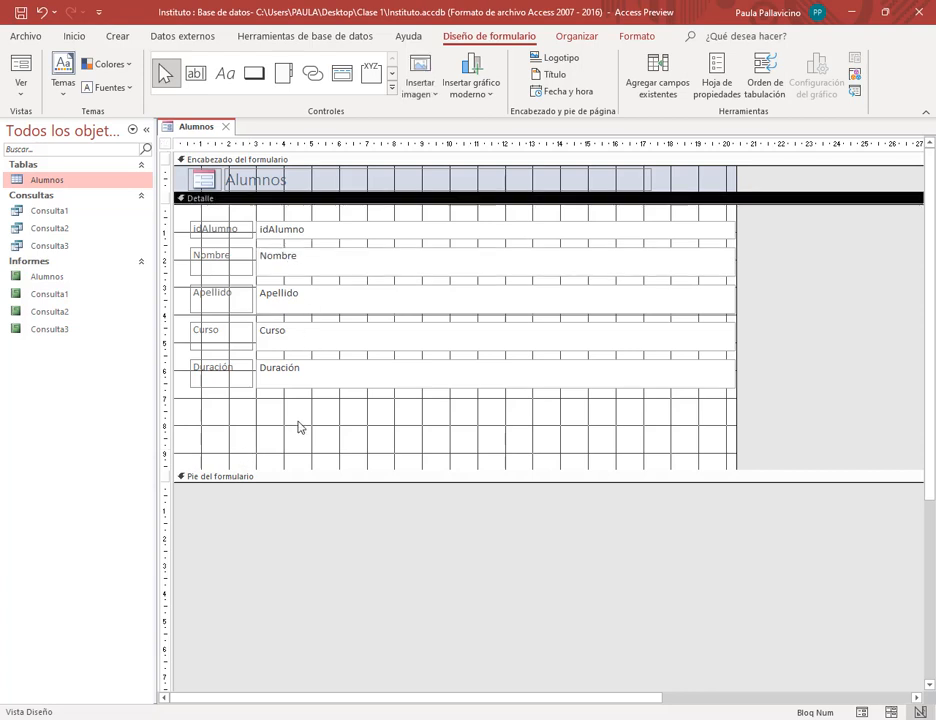
Step: Draw a command button about 2.5 cm wide in the Detalle section, just below the Duración field
click(254, 72)
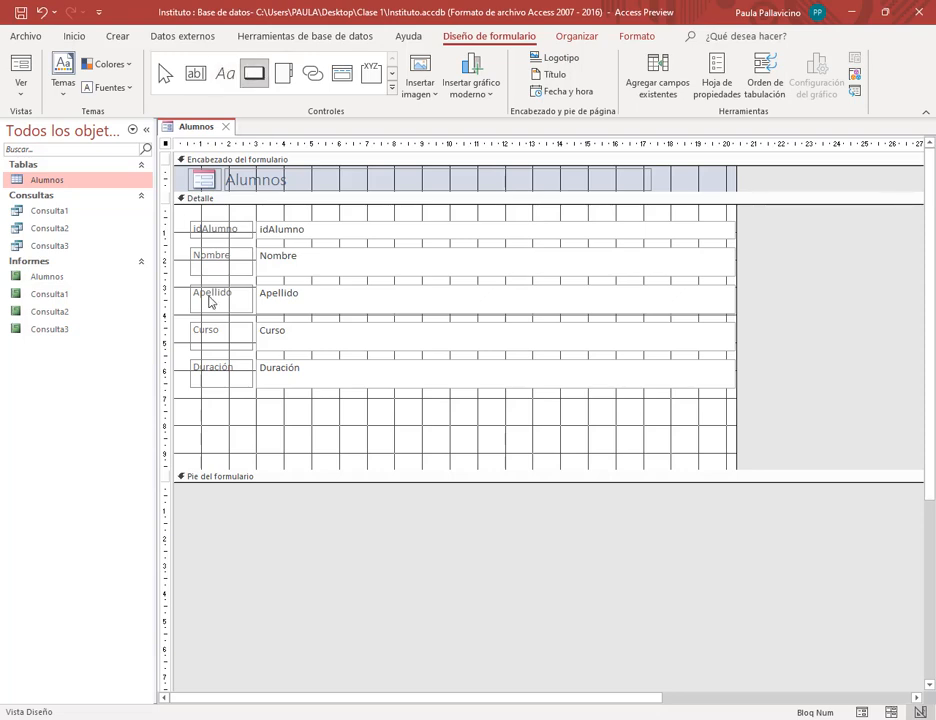
drag(217, 412, 285, 432)
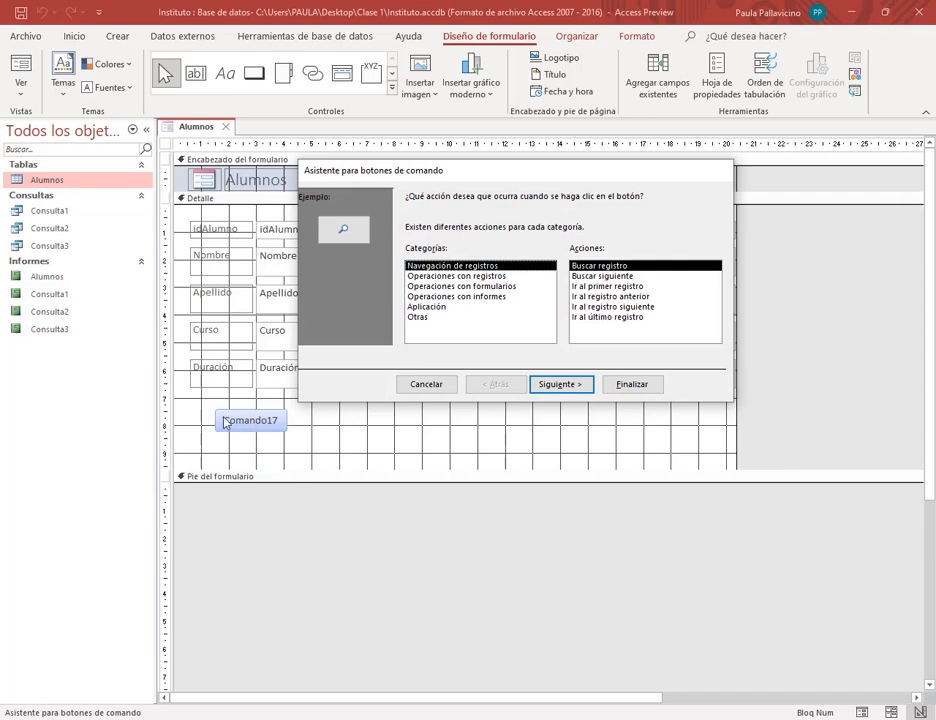
mouse_move(501, 177)
mouse_down()
mouse_move(474, 182)
mouse_move(490, 174)
mouse_up()
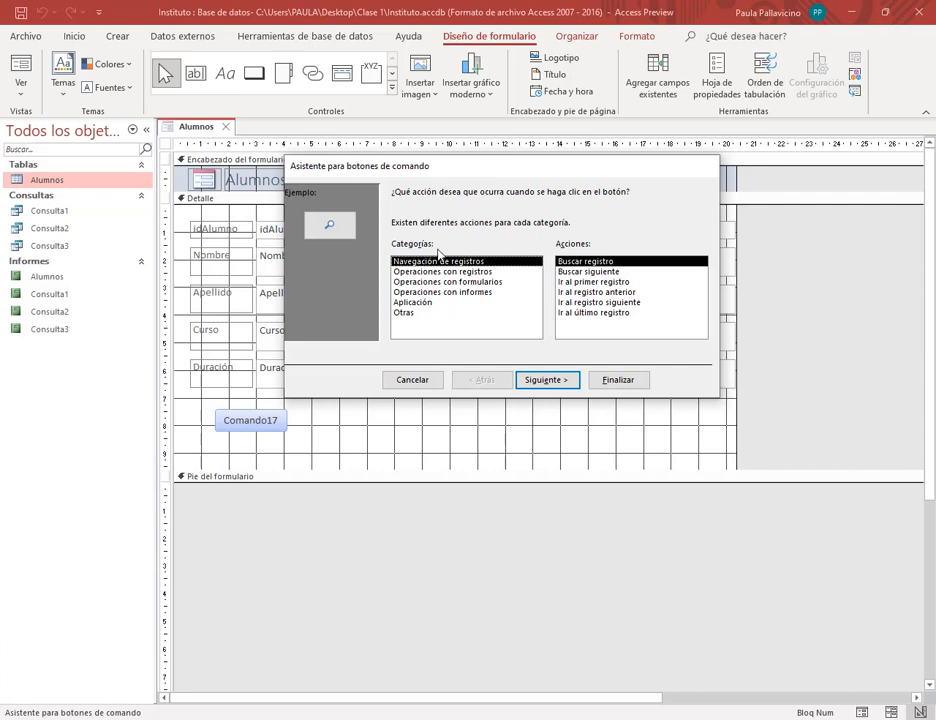
Step: Review the action categories of the command button wizard, from Operaciones con registros to Otras, and return to Navegación de registros
mouse_move(384, 233)
mouse_down()
mouse_move(549, 341)
mouse_move(548, 351)
mouse_up()
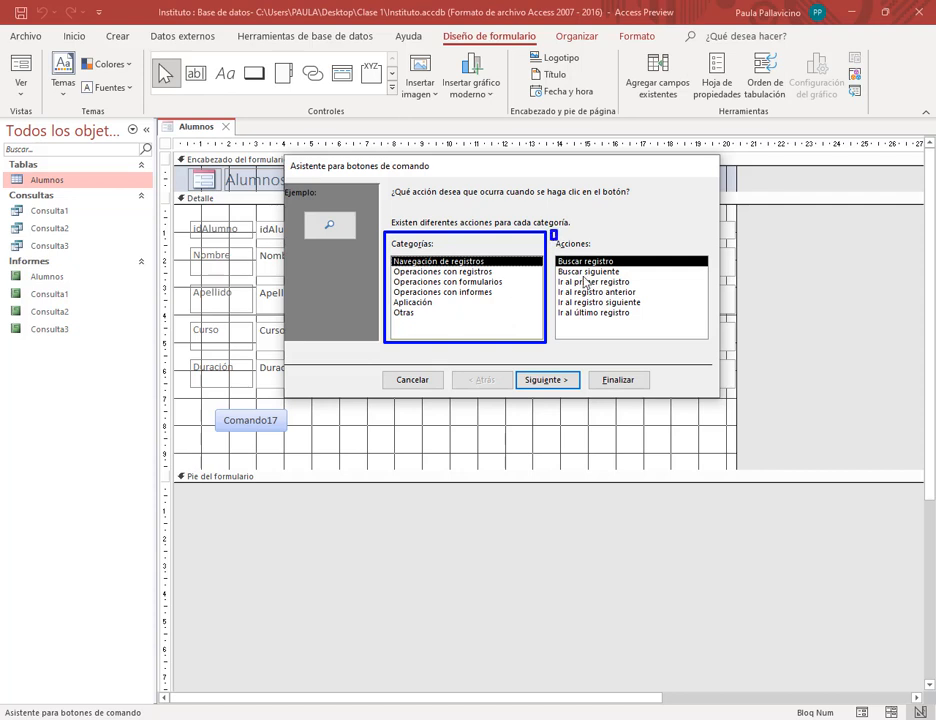
drag(551, 233, 716, 350)
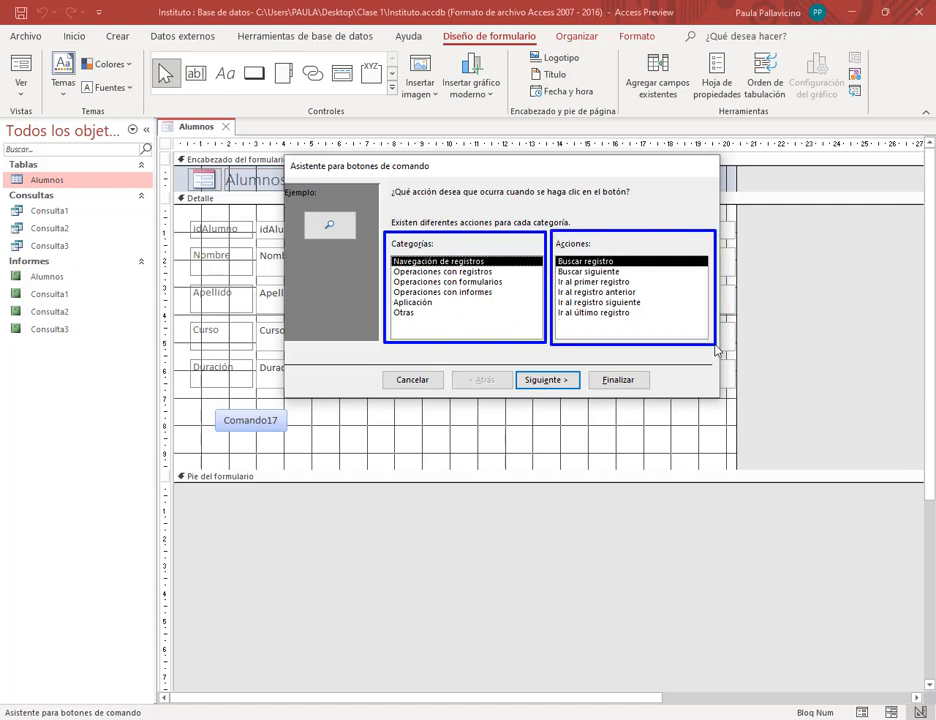
click(469, 276)
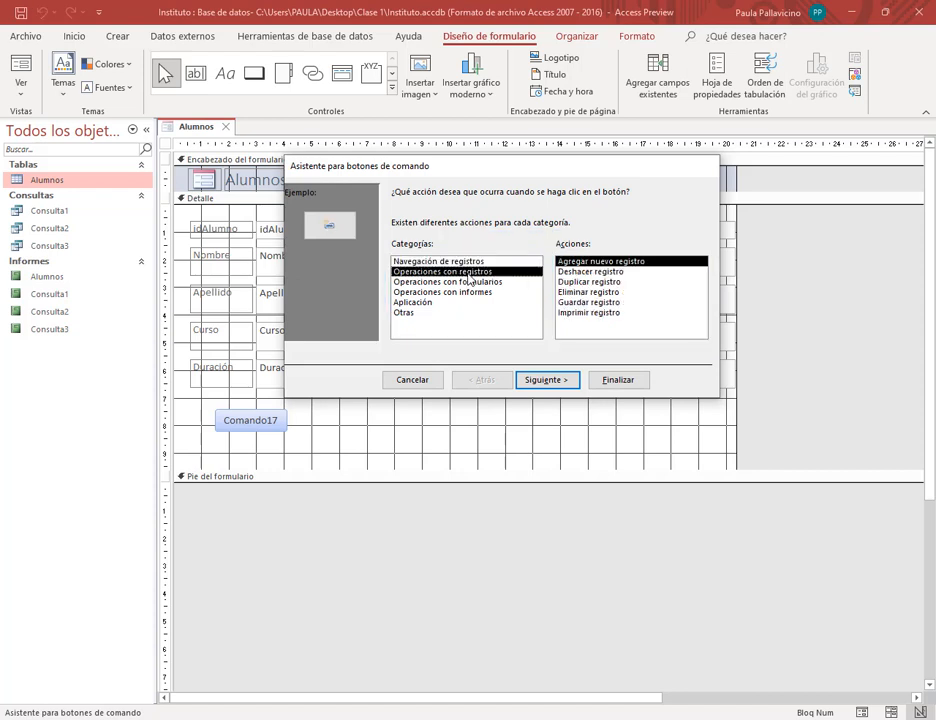
click(440, 282)
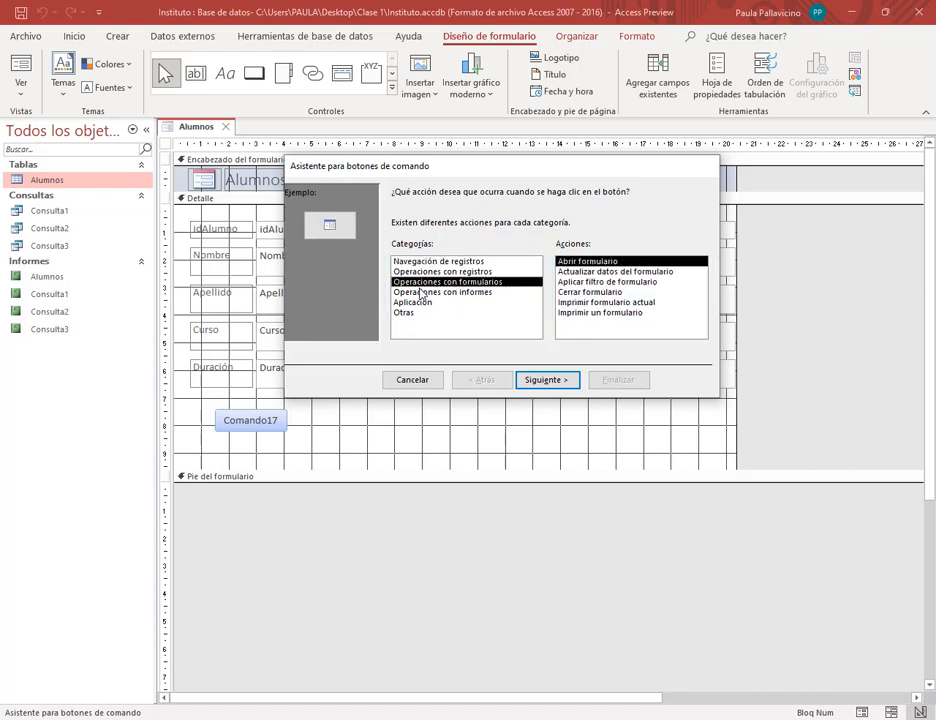
click(424, 293)
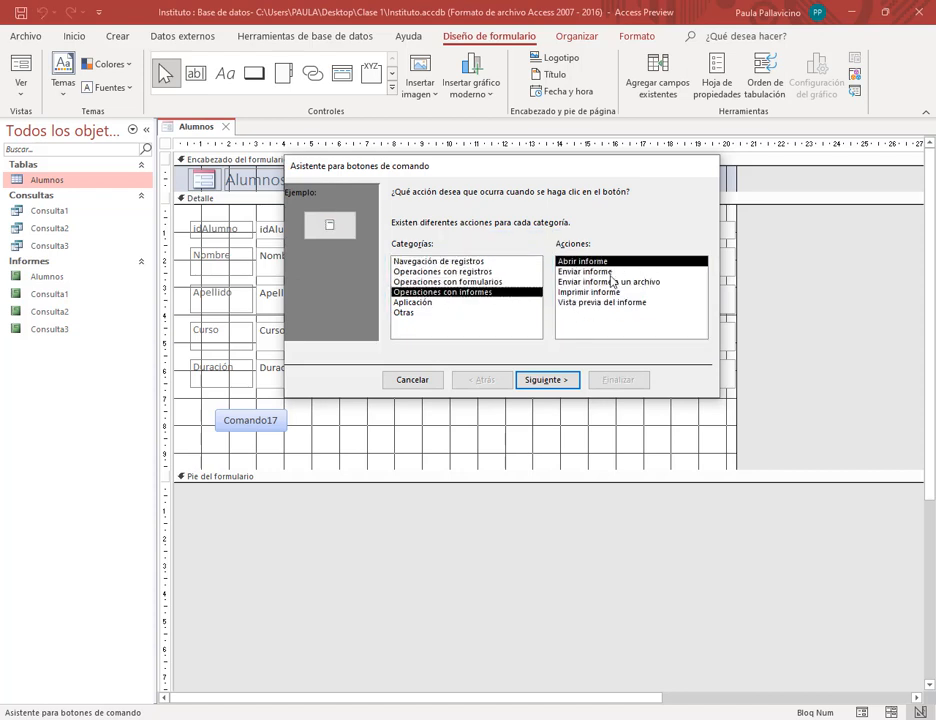
click(440, 303)
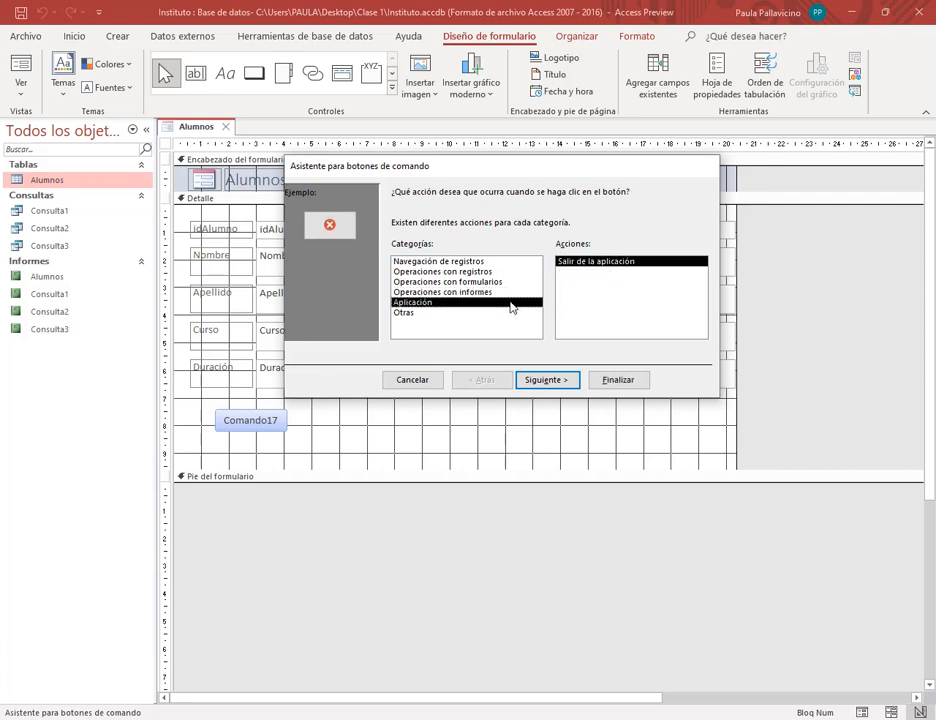
click(405, 313)
click(446, 262)
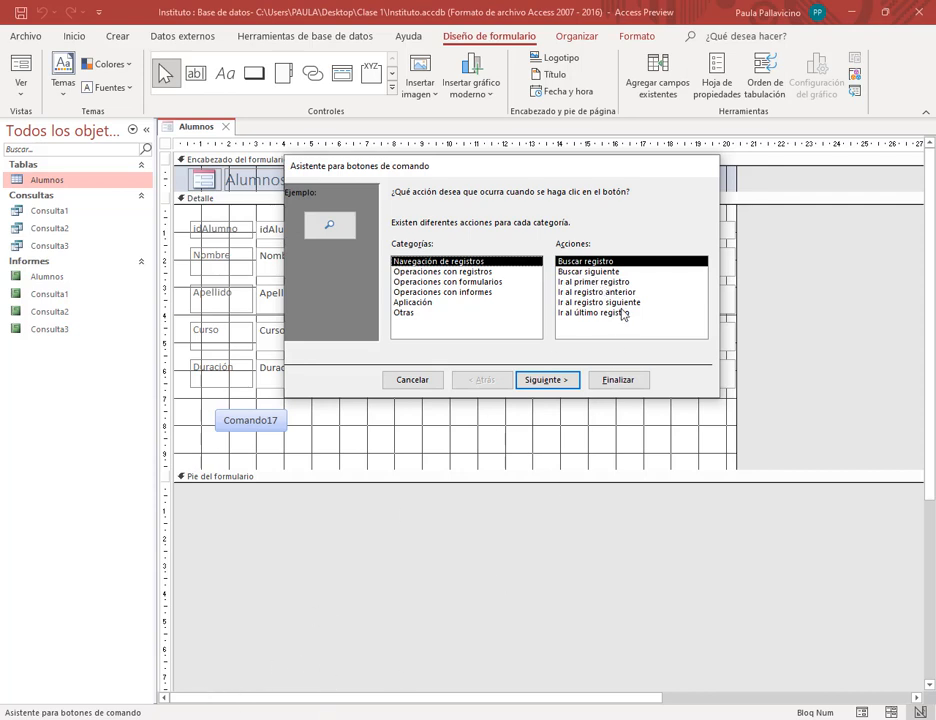
Step: Compare the record navigation actions and assign Ir al primer registro to the button
click(603, 282)
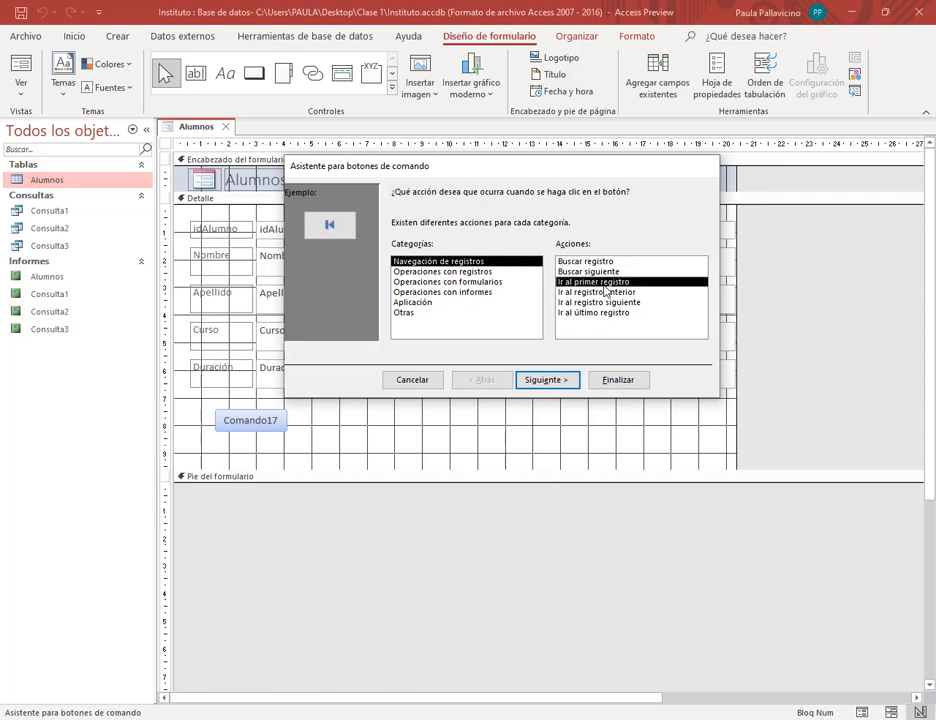
click(606, 293)
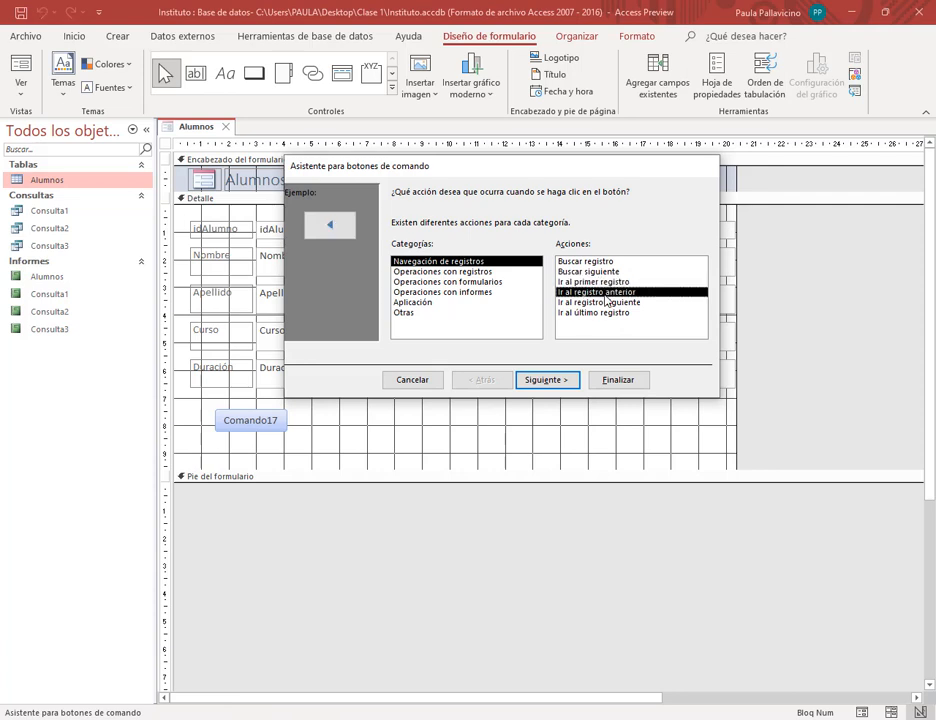
click(610, 303)
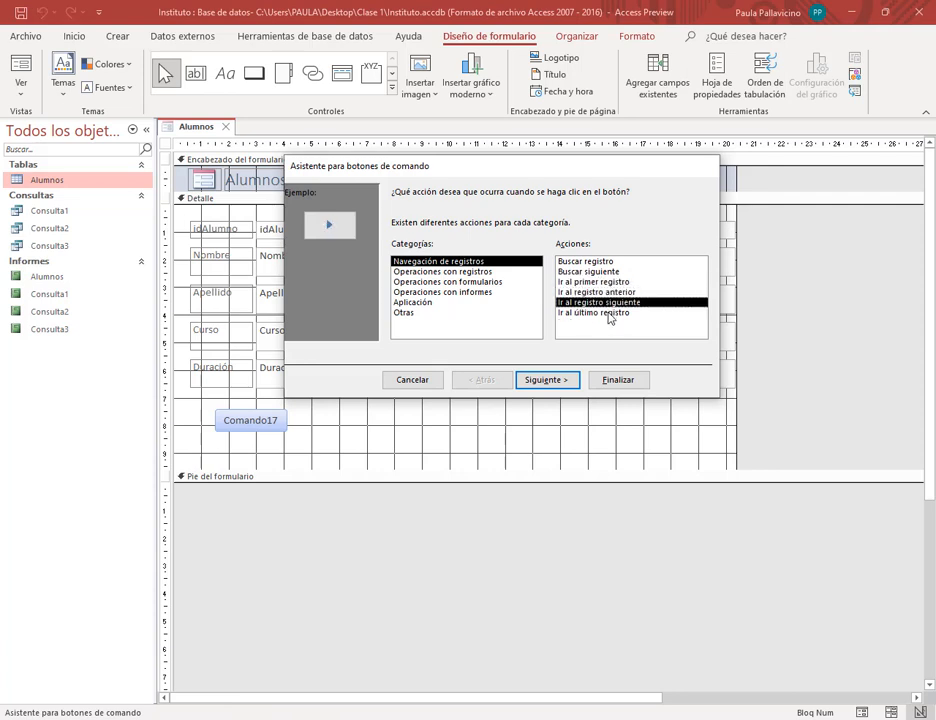
click(617, 313)
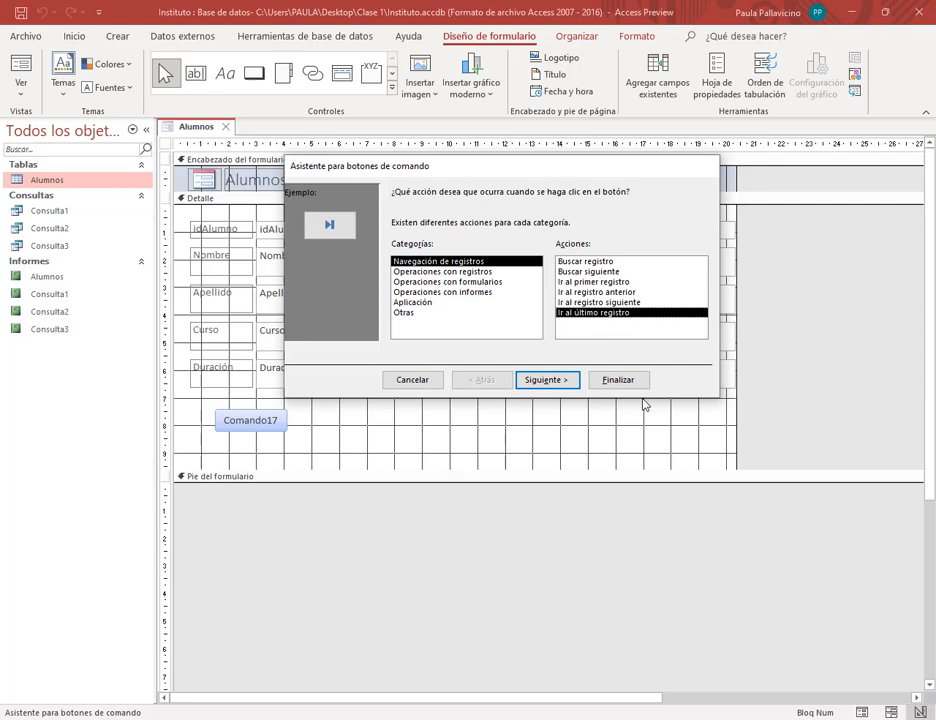
click(590, 282)
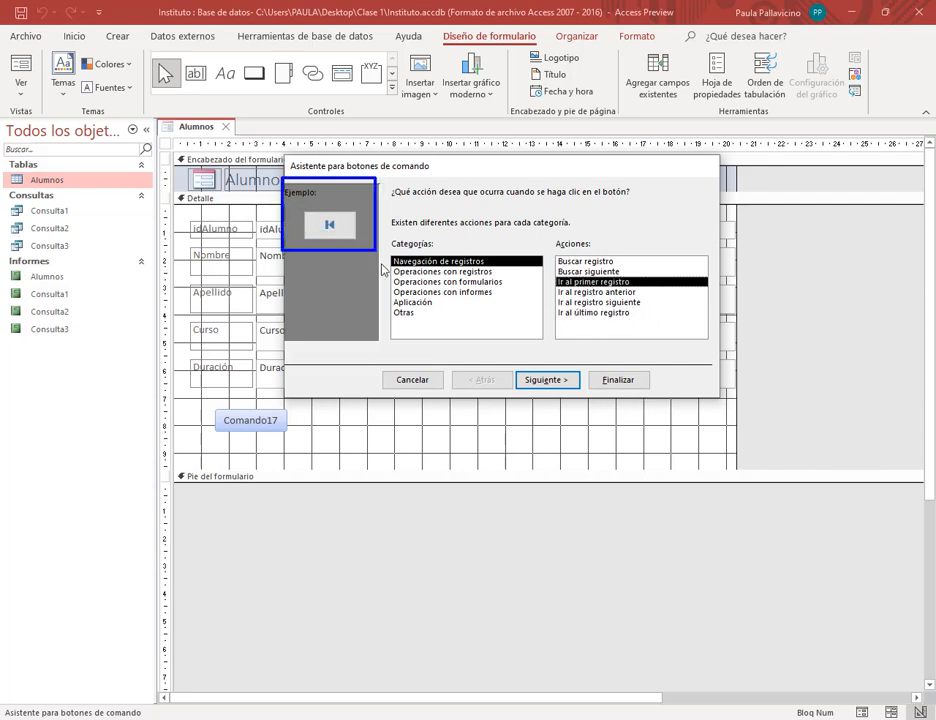
click(596, 302)
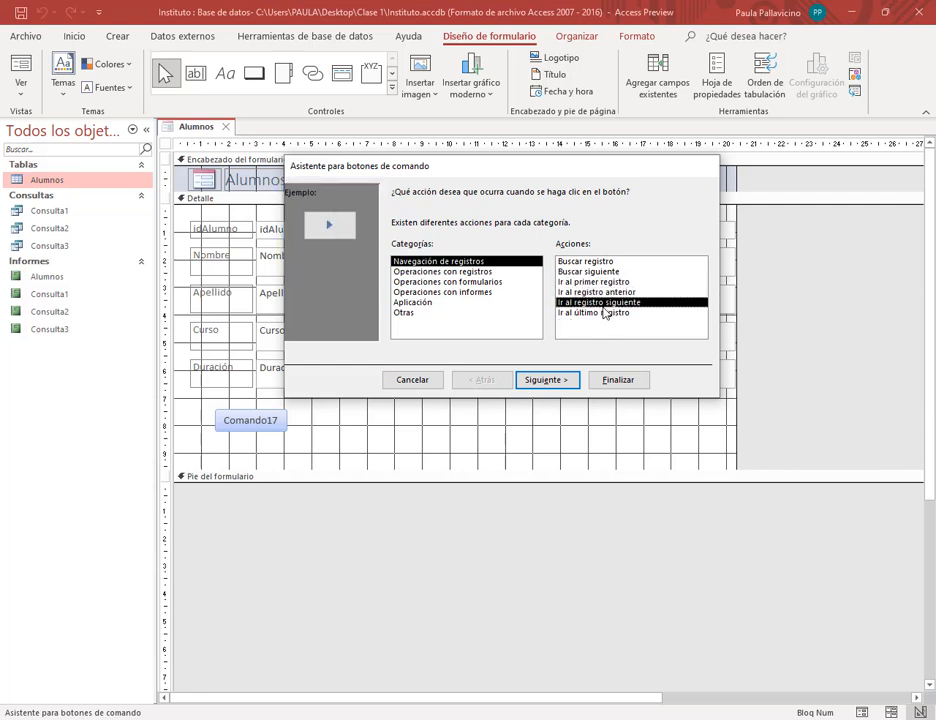
click(604, 313)
click(593, 283)
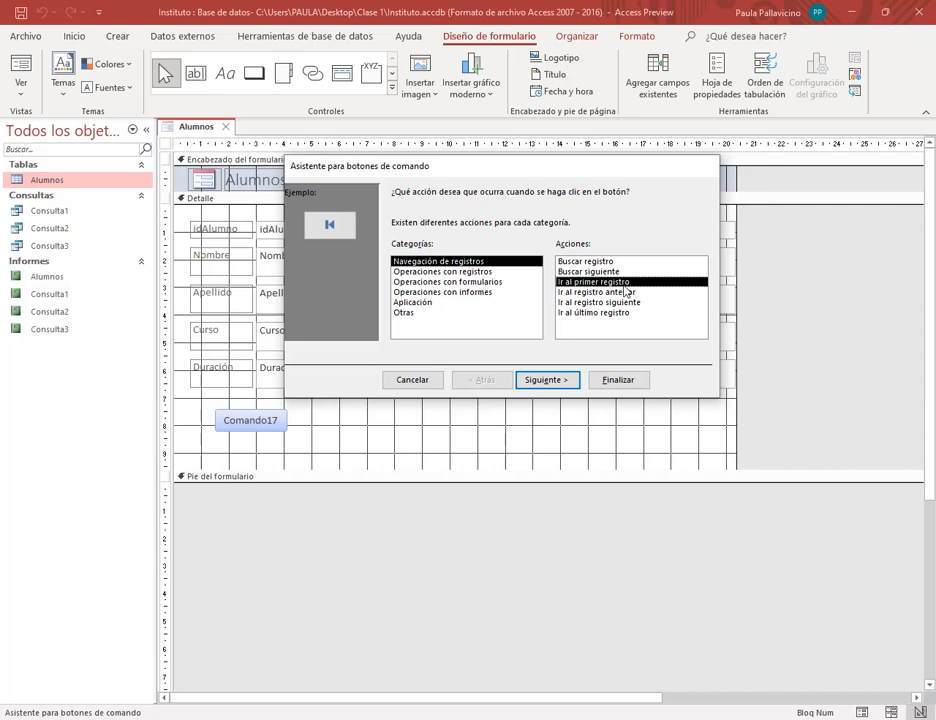
click(568, 382)
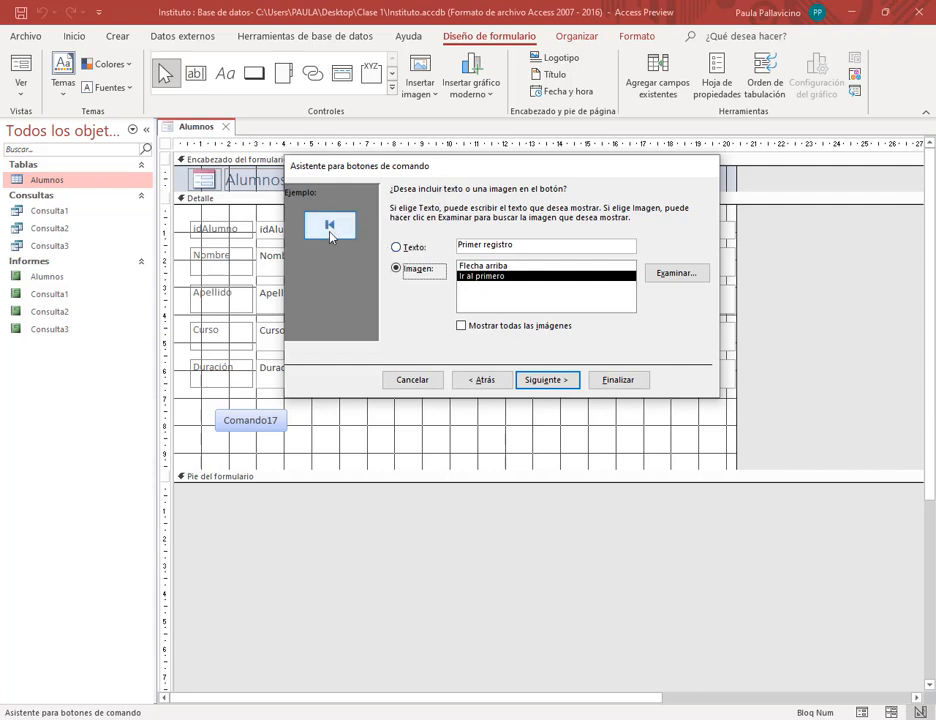
Step: Make the button show the text "Ir al Primer registro" instead of an image, and continue to naming the button
click(397, 248)
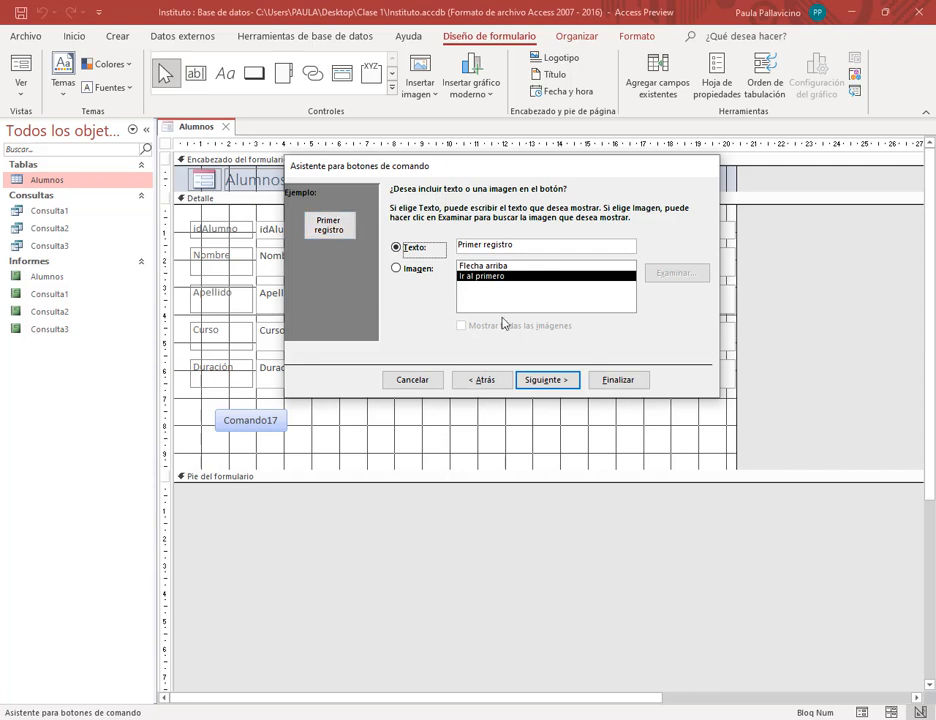
click(410, 269)
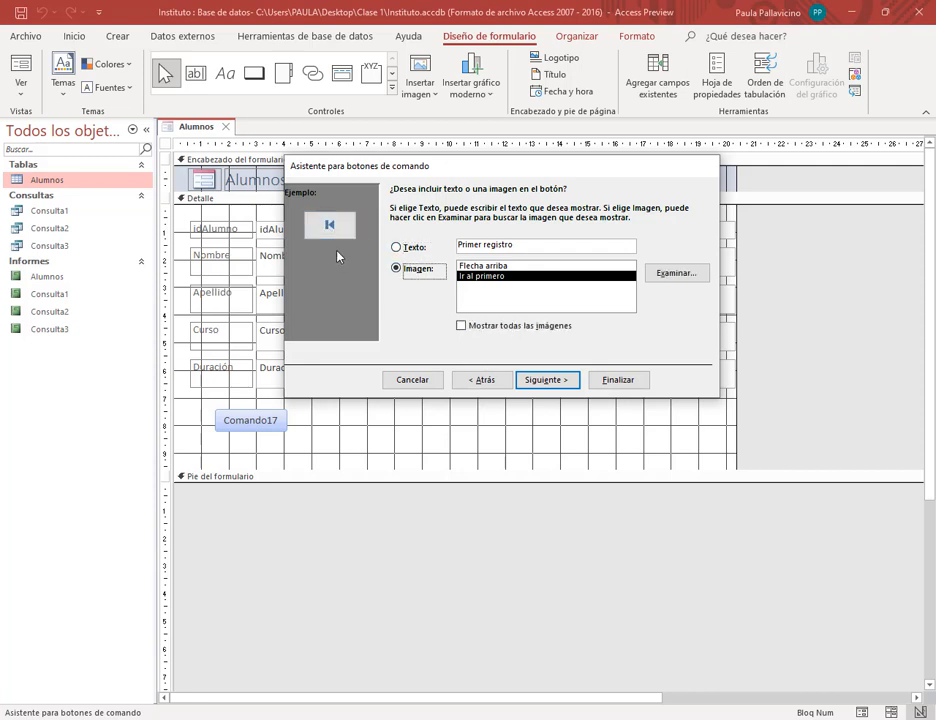
click(411, 248)
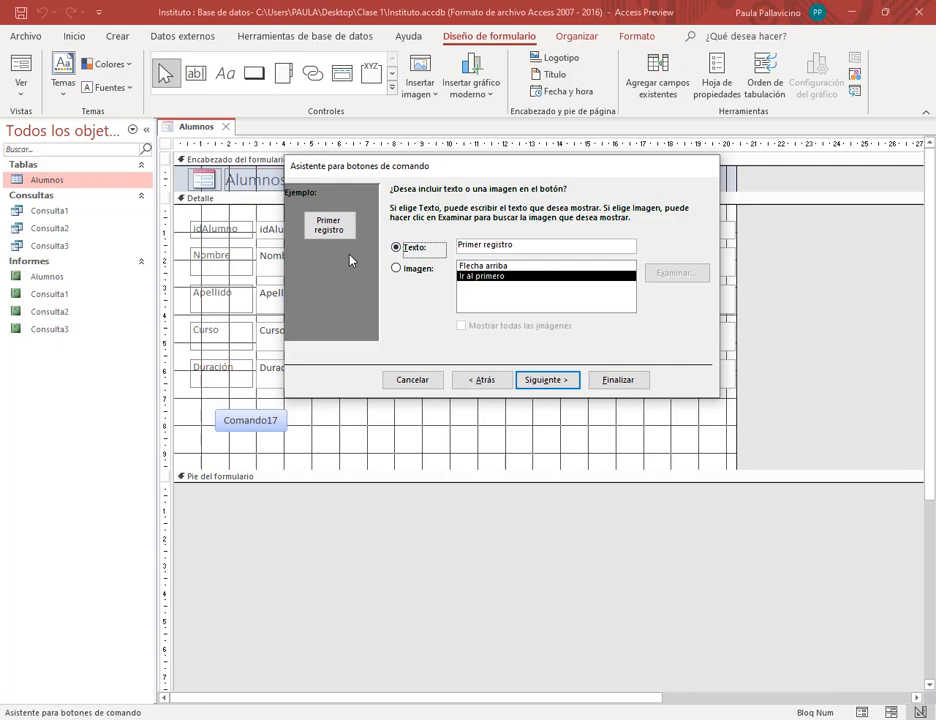
click(461, 246)
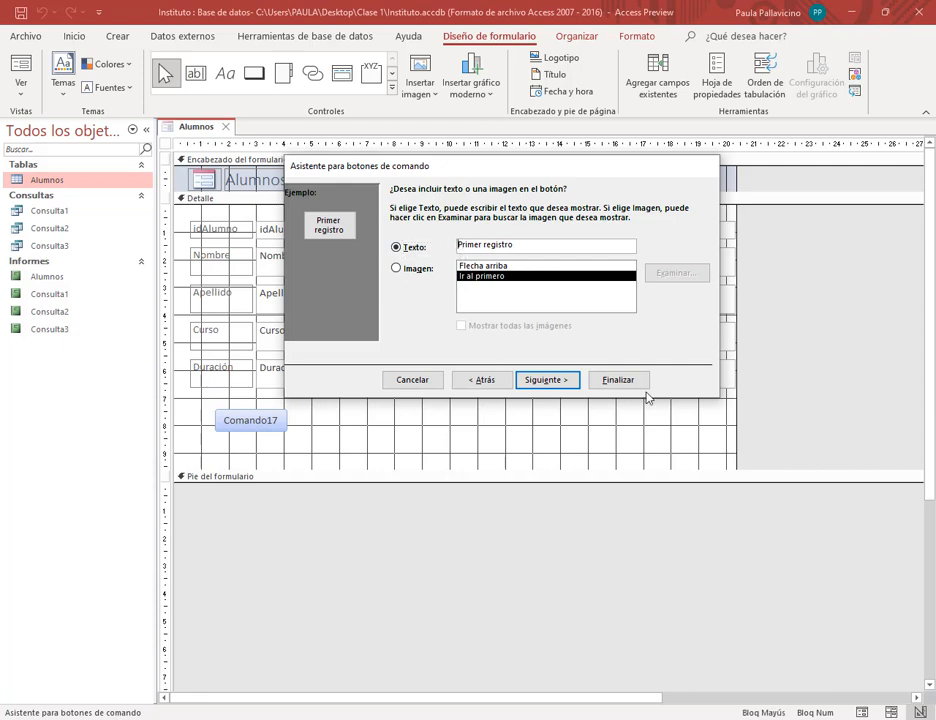
text(Ir al)
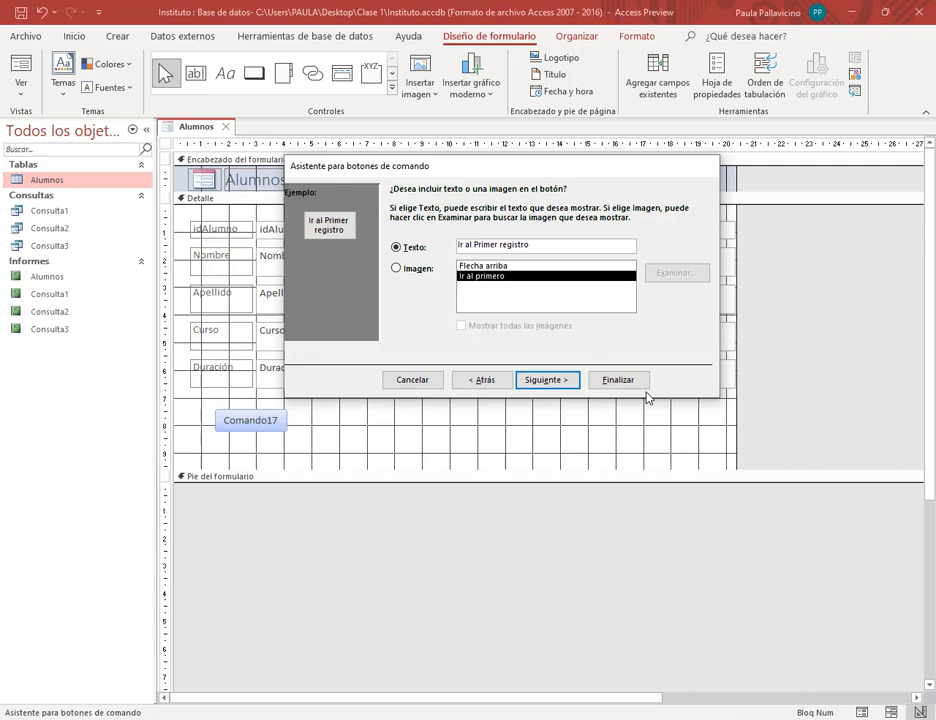
click(561, 381)
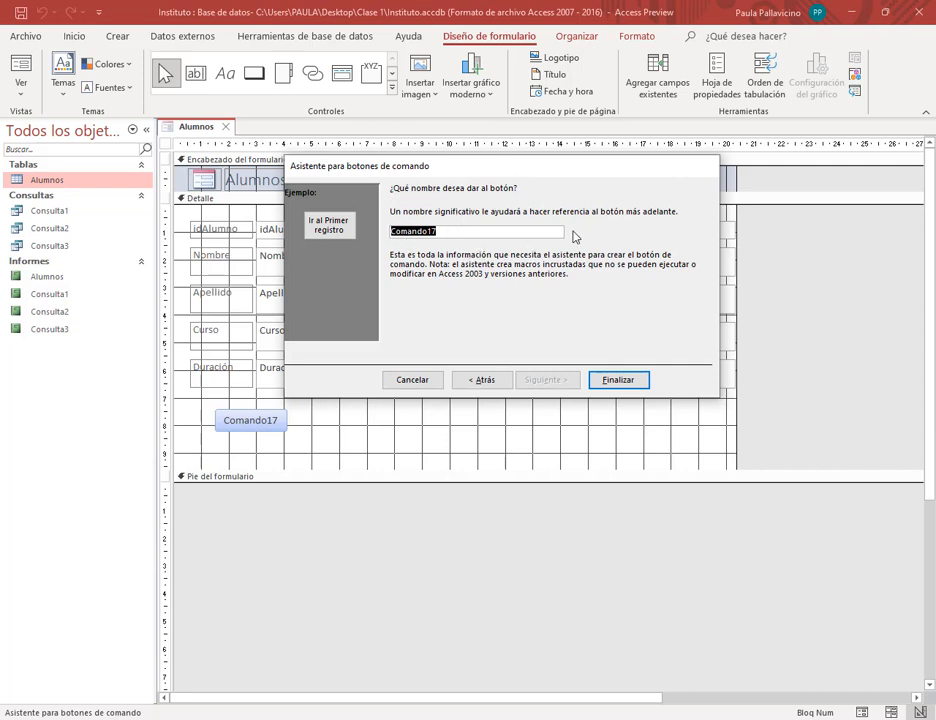
click(457, 232)
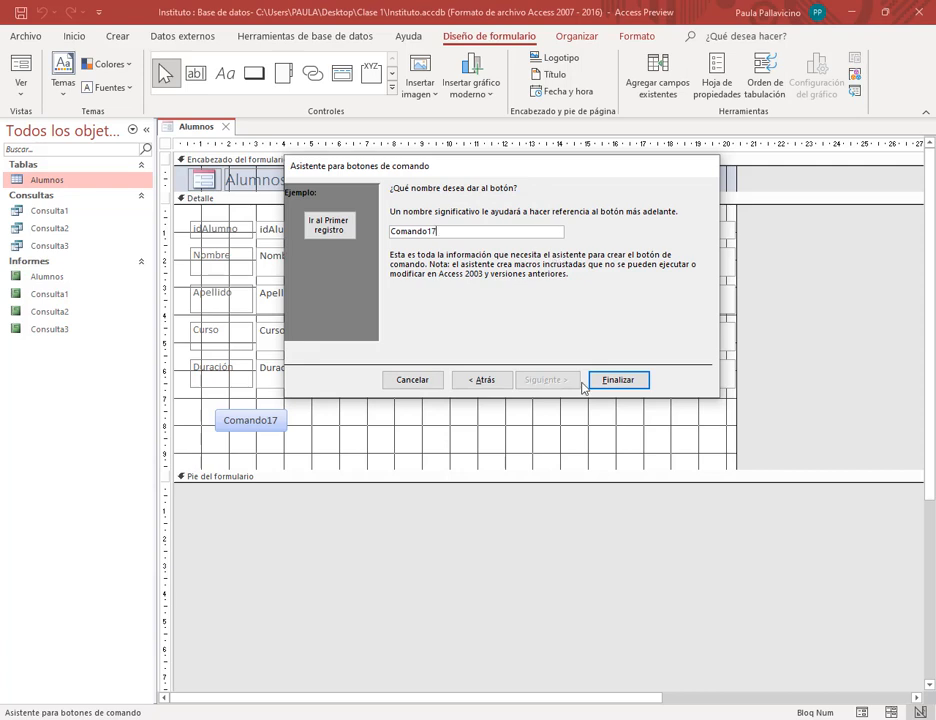
Step: Finish the wizard for the "Ir al Primer registro" button, keeping the name Comando17
double_click(392, 231)
click(391, 230)
click(618, 381)
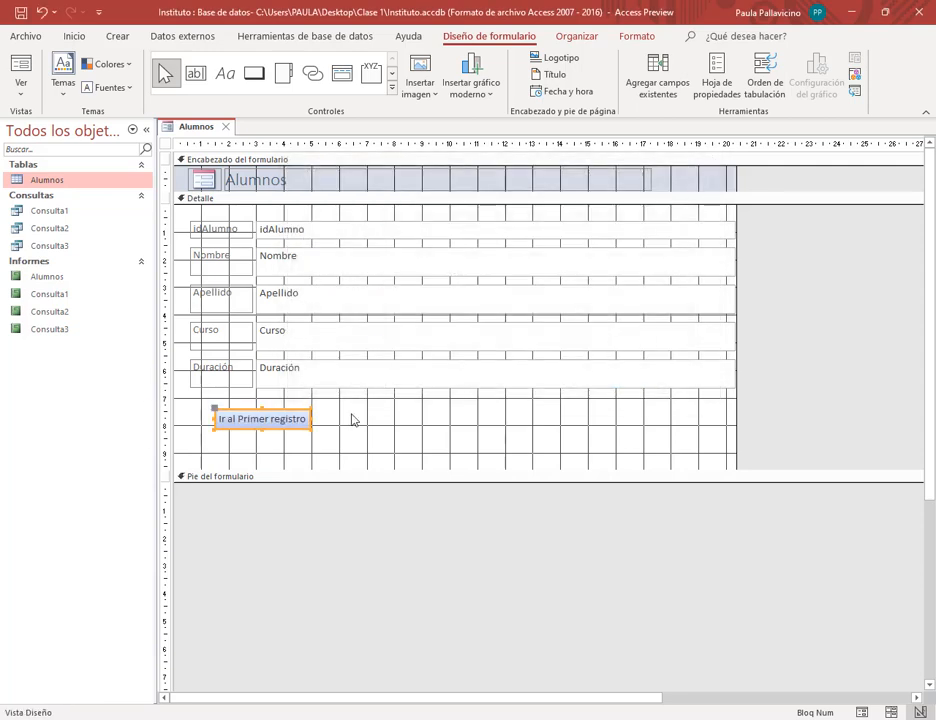
click(320, 419)
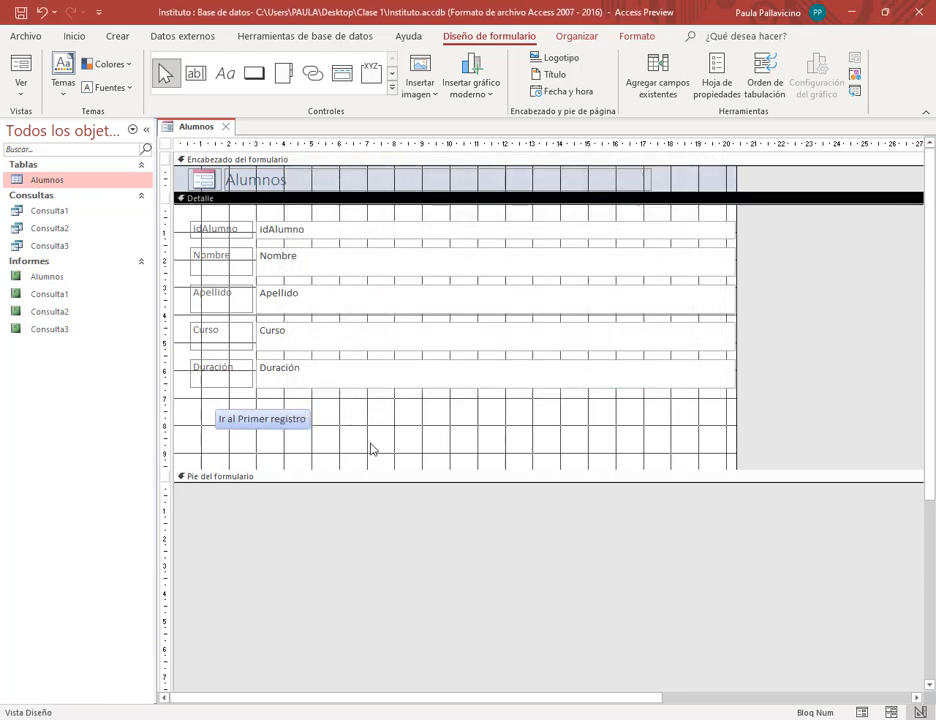
Step: Add a command button beside "Ir al Primer registro" with the action "Ir al registro anterior" and the text "Ir al Registro anterior"
click(254, 73)
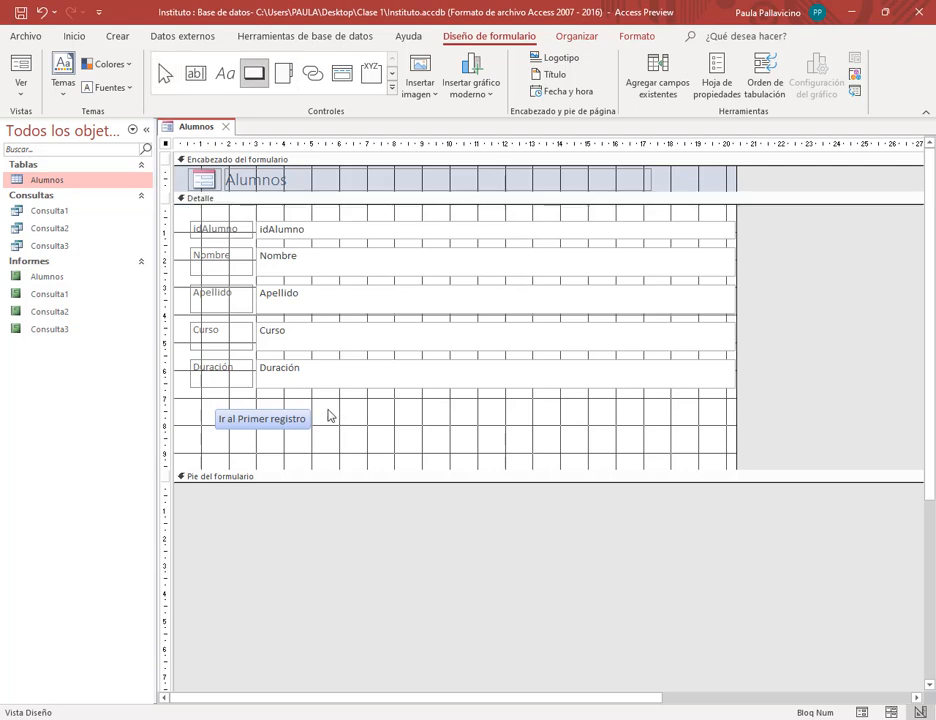
drag(329, 410, 405, 434)
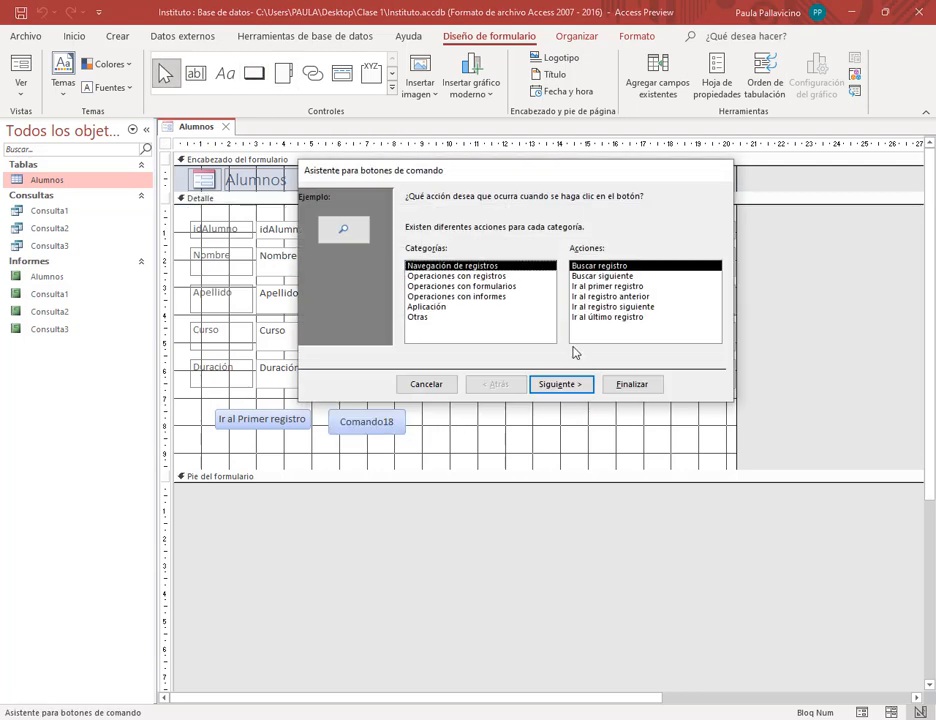
click(615, 296)
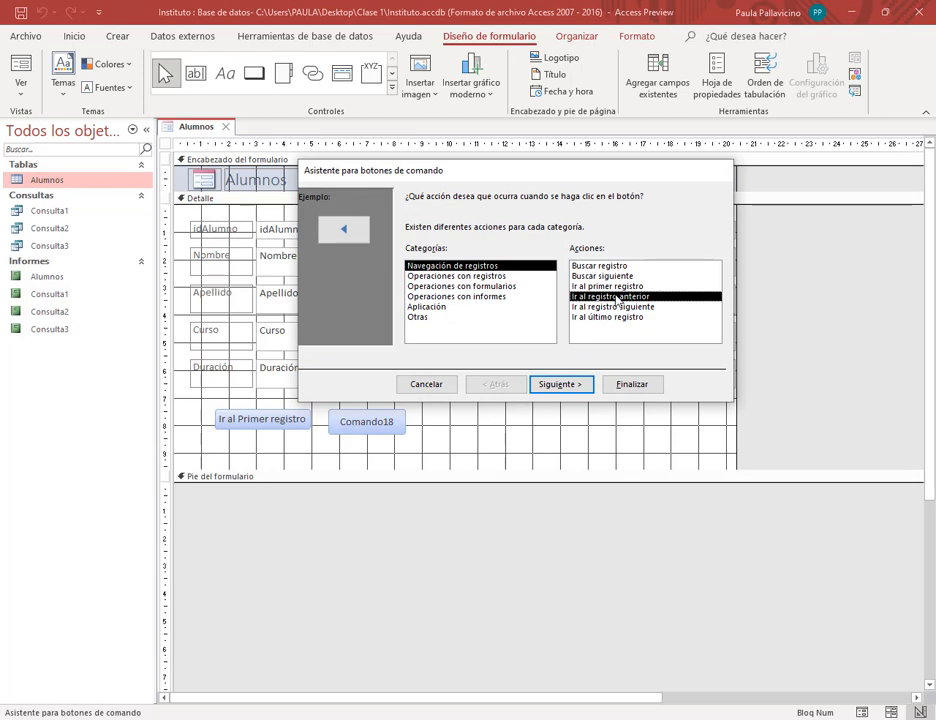
click(555, 384)
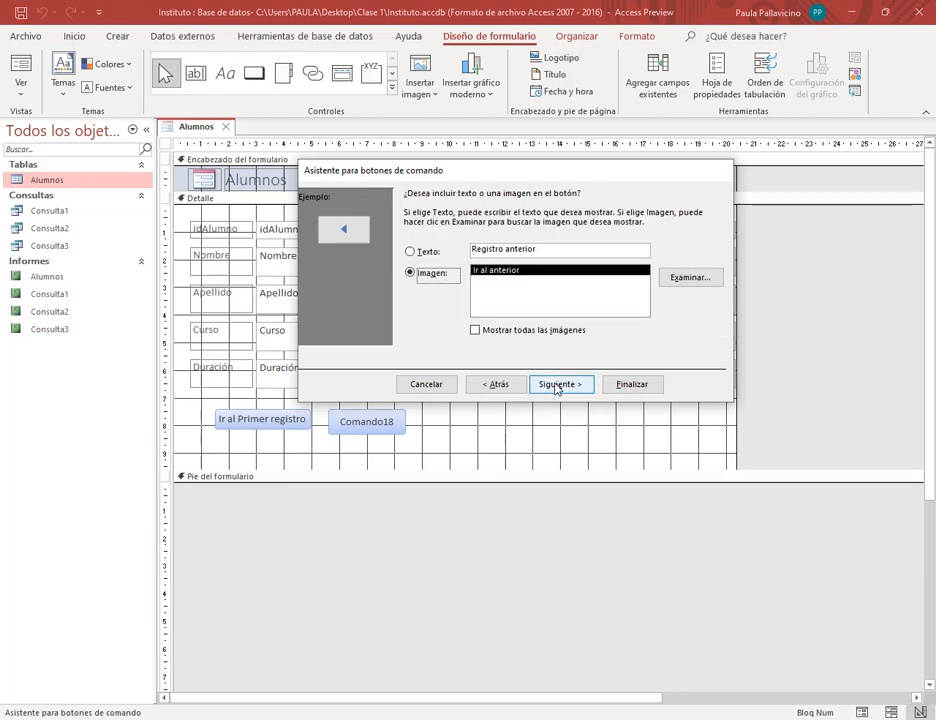
click(410, 251)
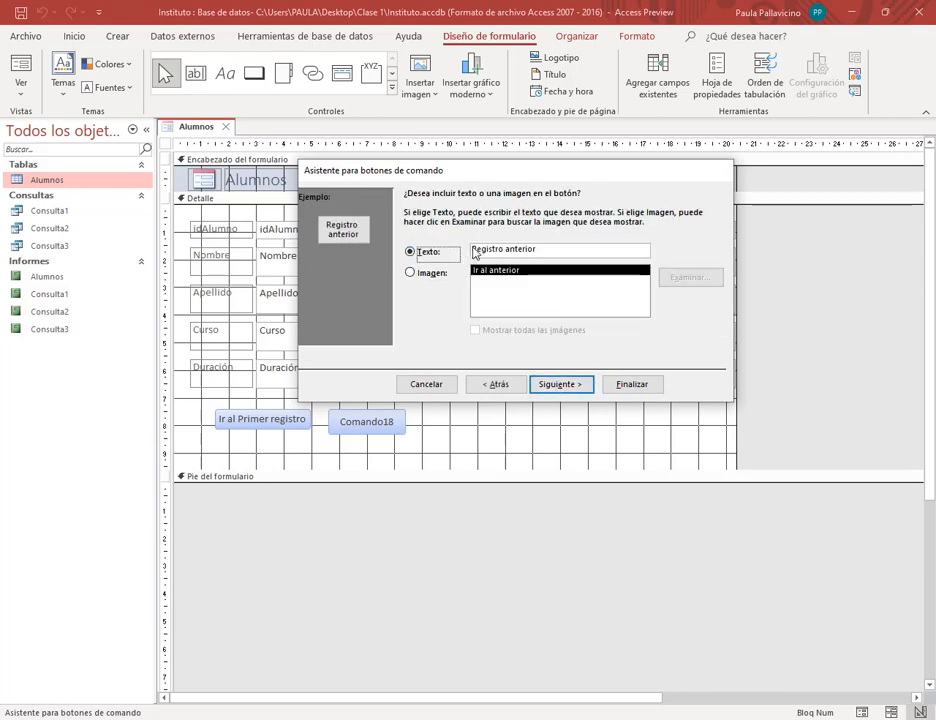
text(Ir a)
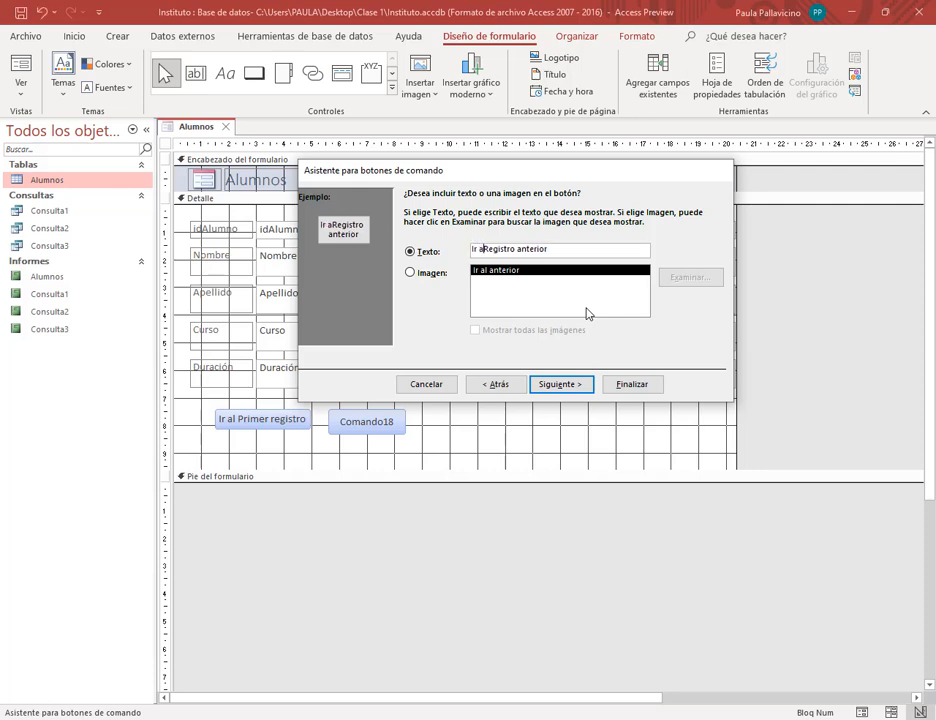
text(l)
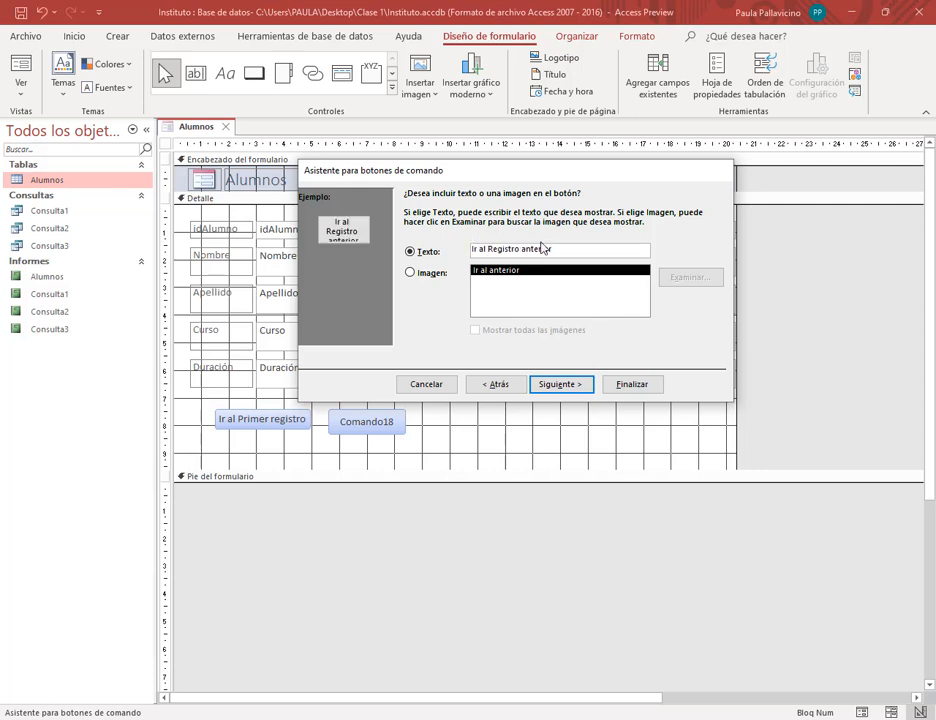
click(568, 388)
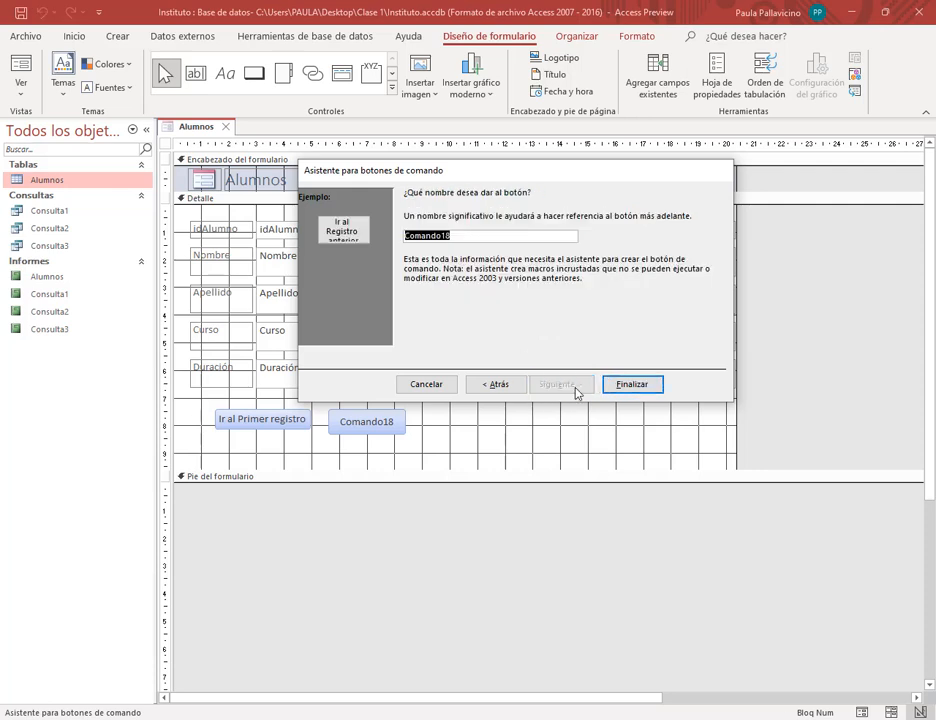
click(624, 384)
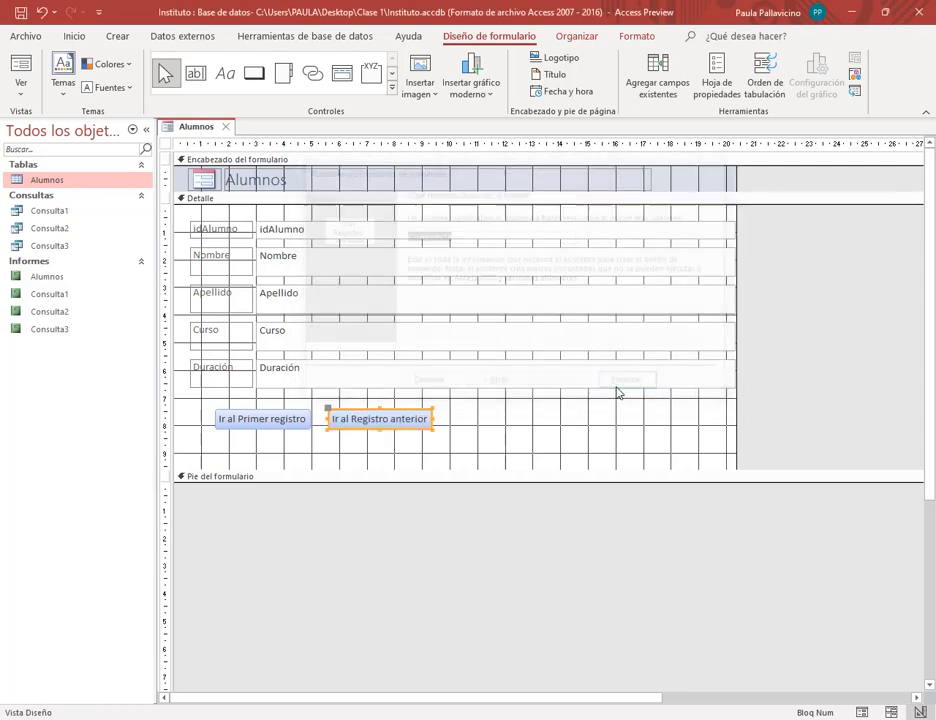
Step: Add a command button beside "Ir al Registro anterior" with the action "Ir al registro siguiente" and the text "Ir al Registro siguiente"
click(259, 76)
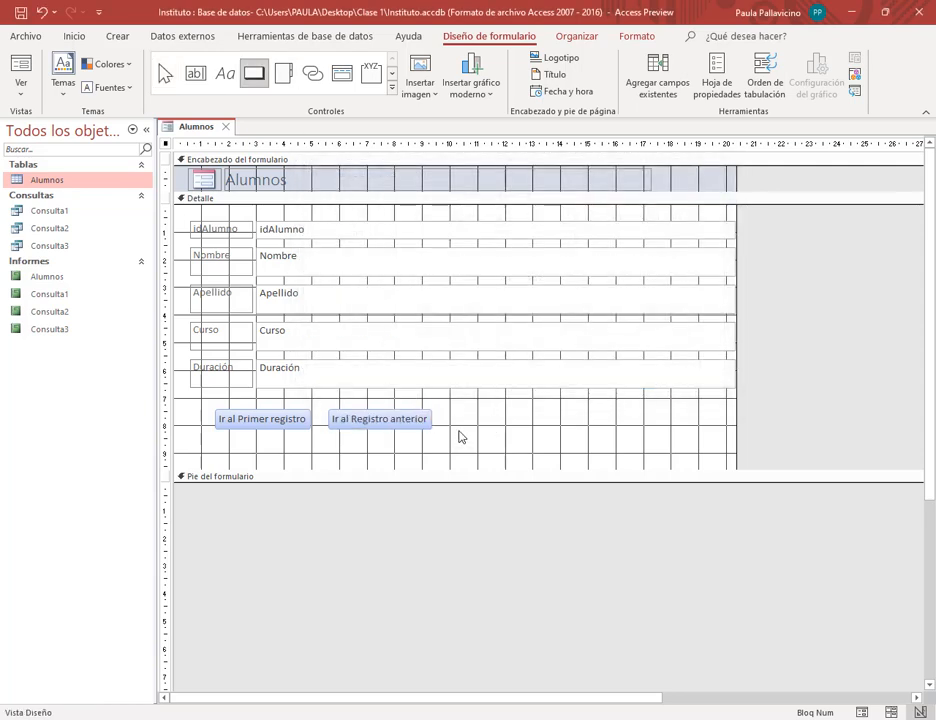
drag(452, 428, 558, 449)
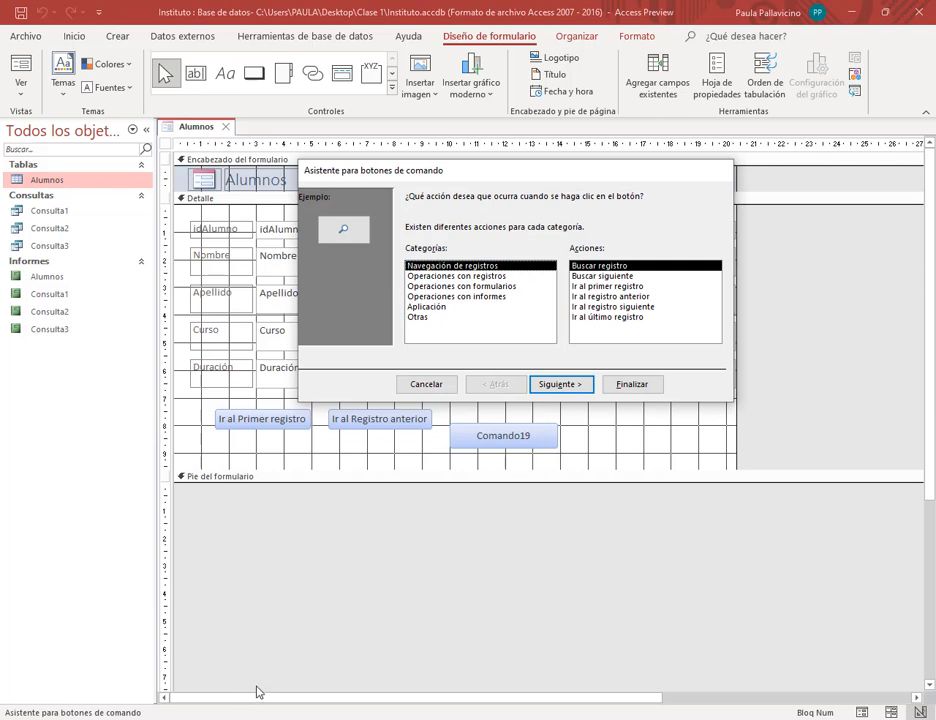
click(620, 307)
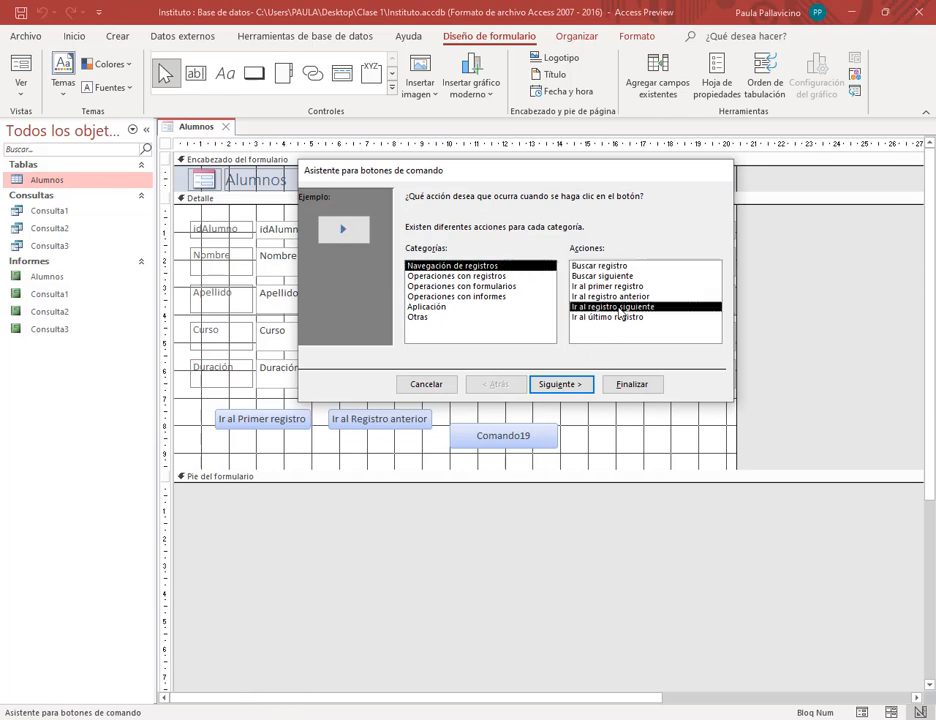
click(566, 388)
click(431, 255)
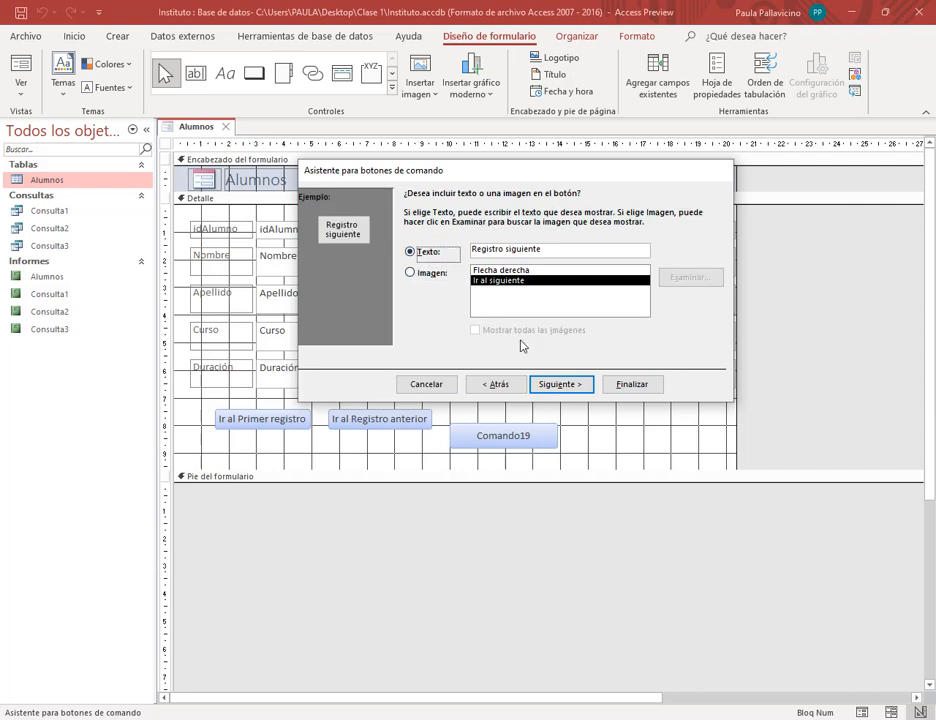
click(473, 249)
key(Caps_Lock)
text(I)
key(Caps_Lock)
text(r a)
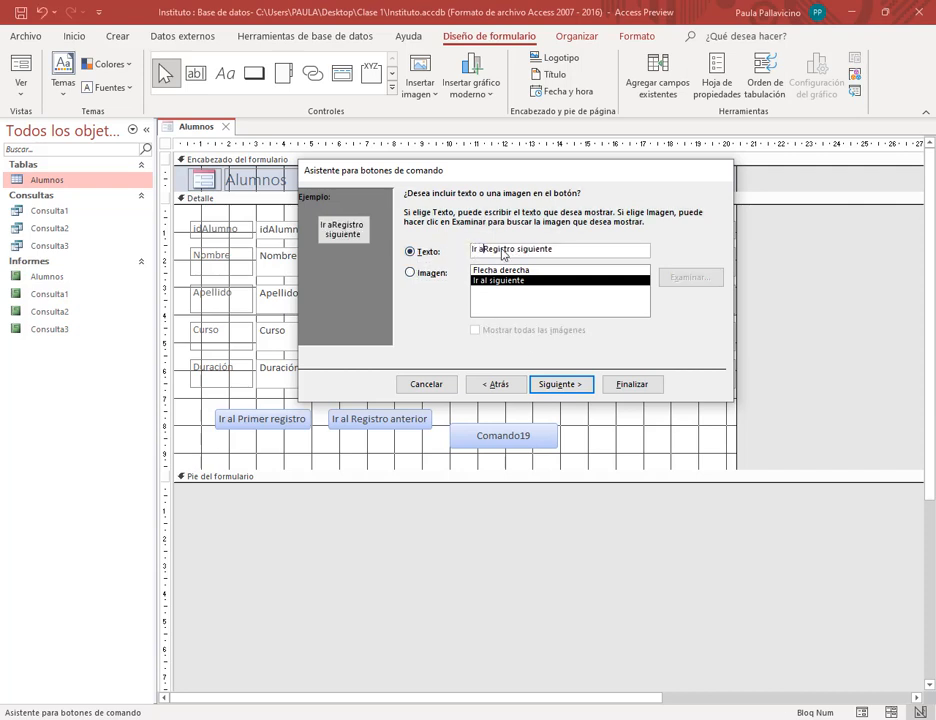
text(l)
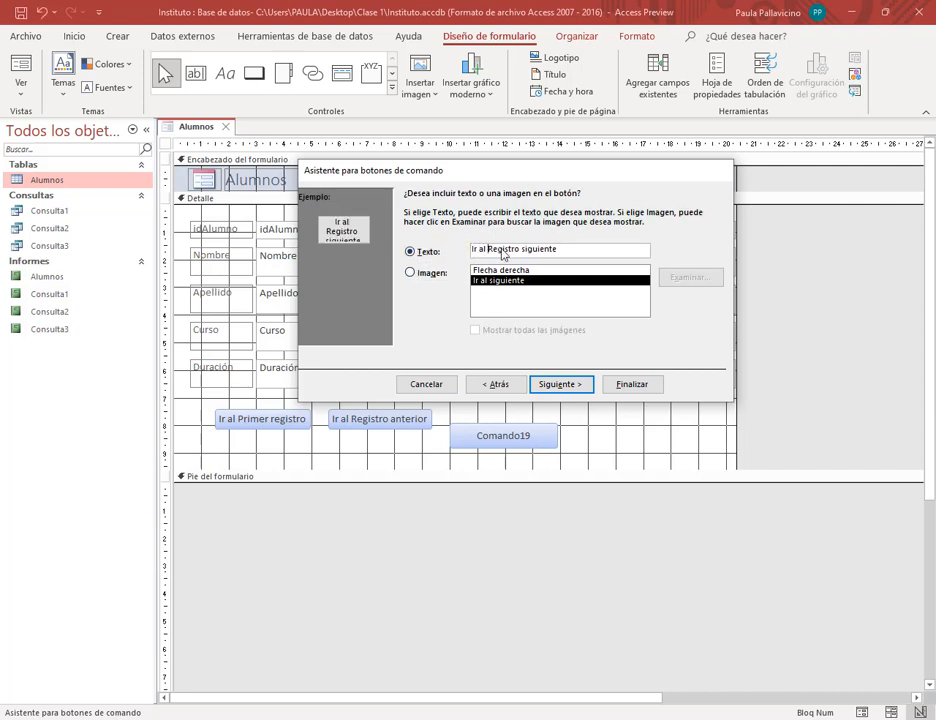
click(563, 384)
click(652, 384)
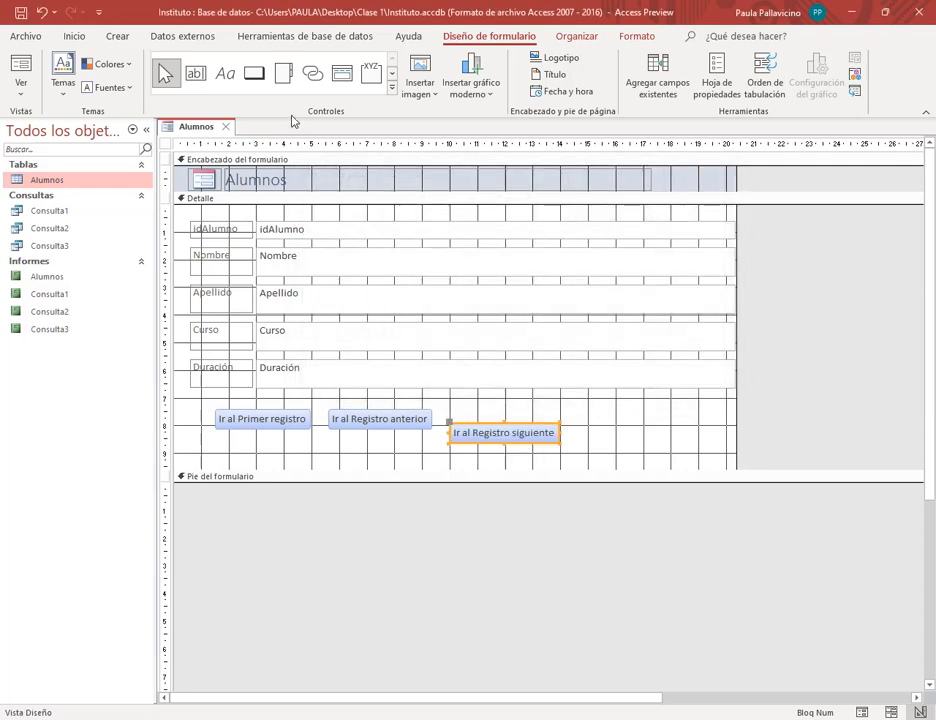
Step: Add a command button beside "Ir al Registro siguiente" with the action "Ir al último registro" and the text "Ir al Último registro"
click(254, 73)
drag(582, 404, 858, 649)
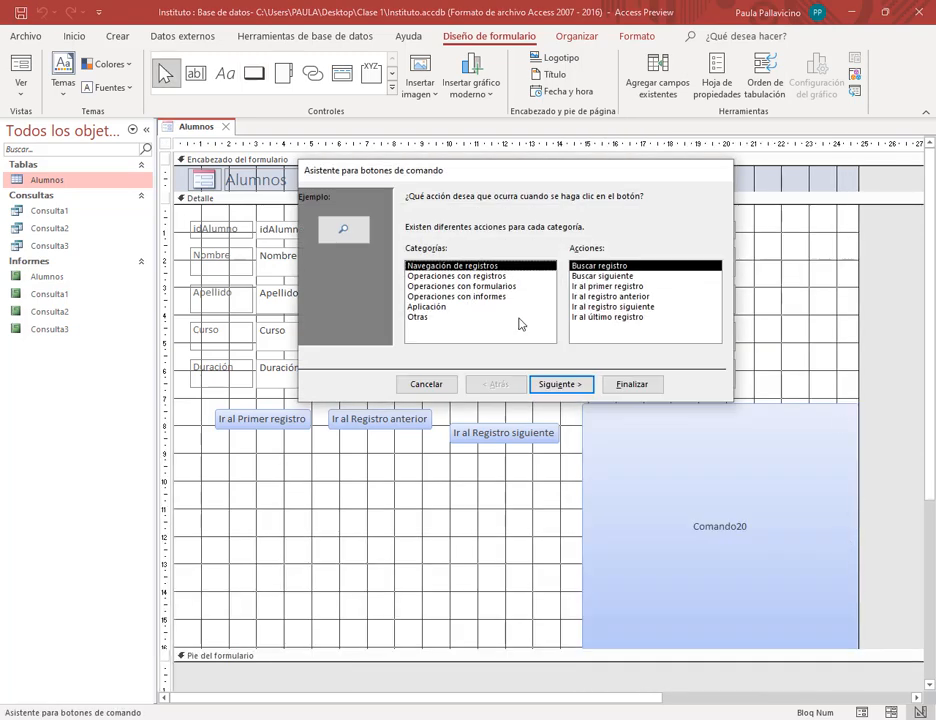
click(605, 318)
click(578, 384)
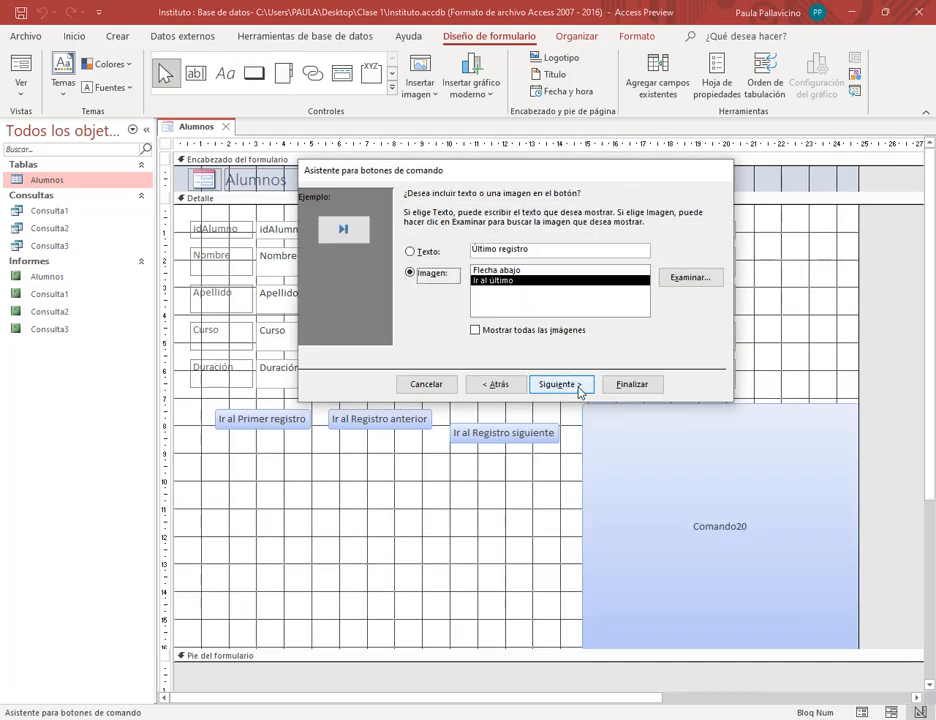
click(411, 252)
click(475, 250)
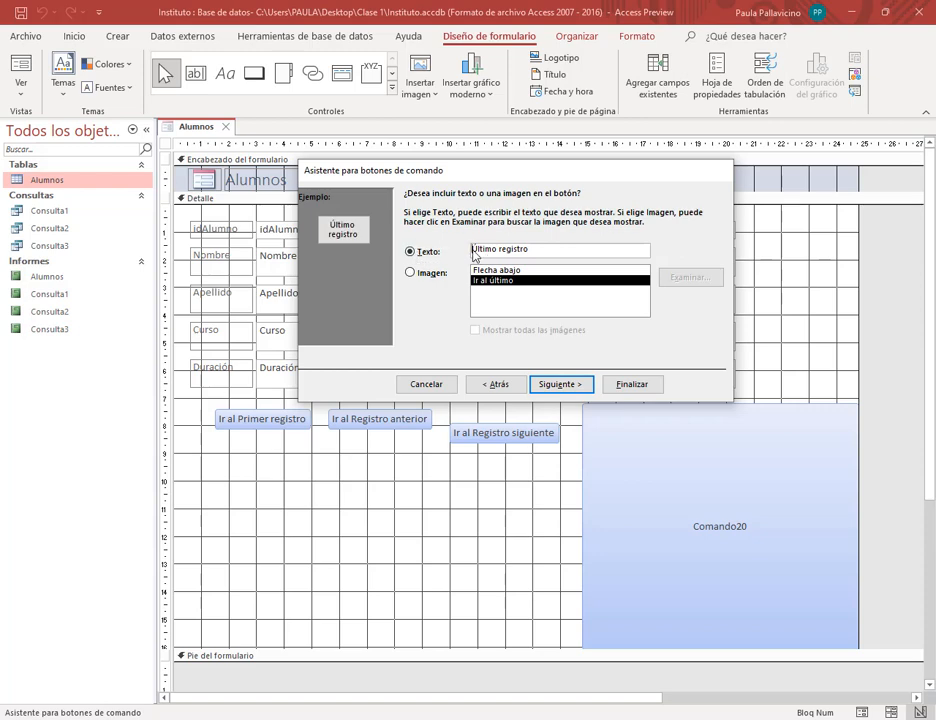
text(Ir al)
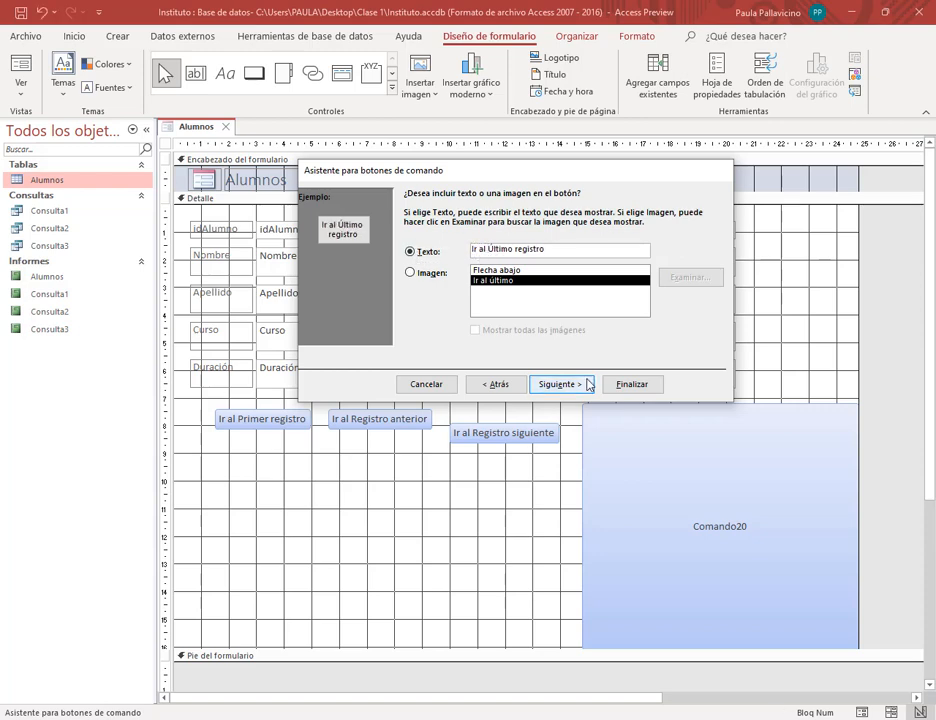
click(586, 385)
click(648, 390)
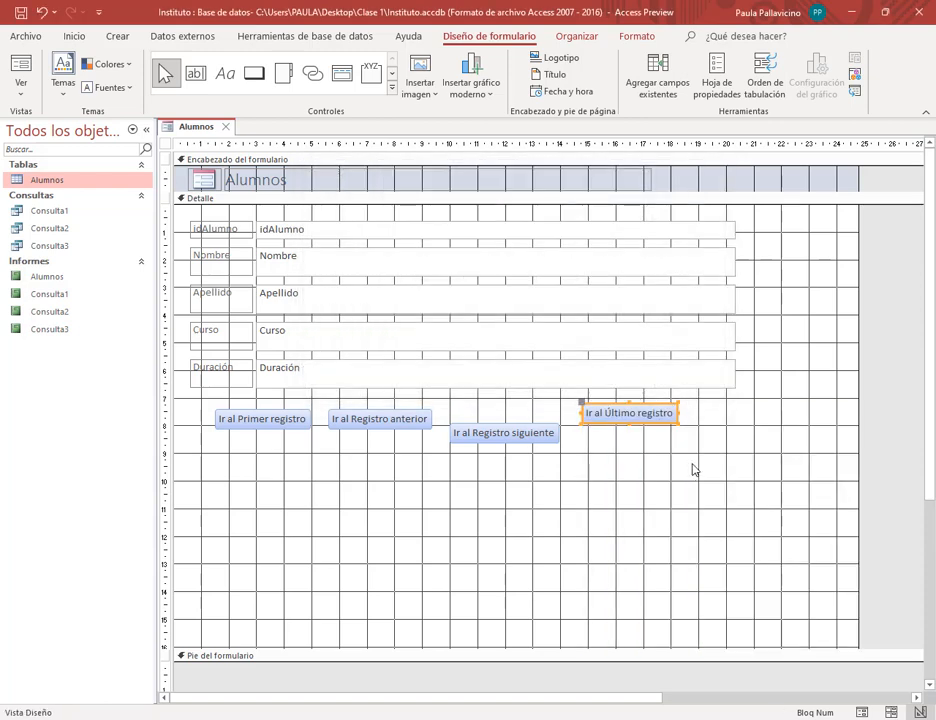
Step: Shrink the Detalle section to just below the buttons, about 9.5 on the vertical ruler, and the form width to about 21
click(700, 554)
drag(846, 652, 670, 466)
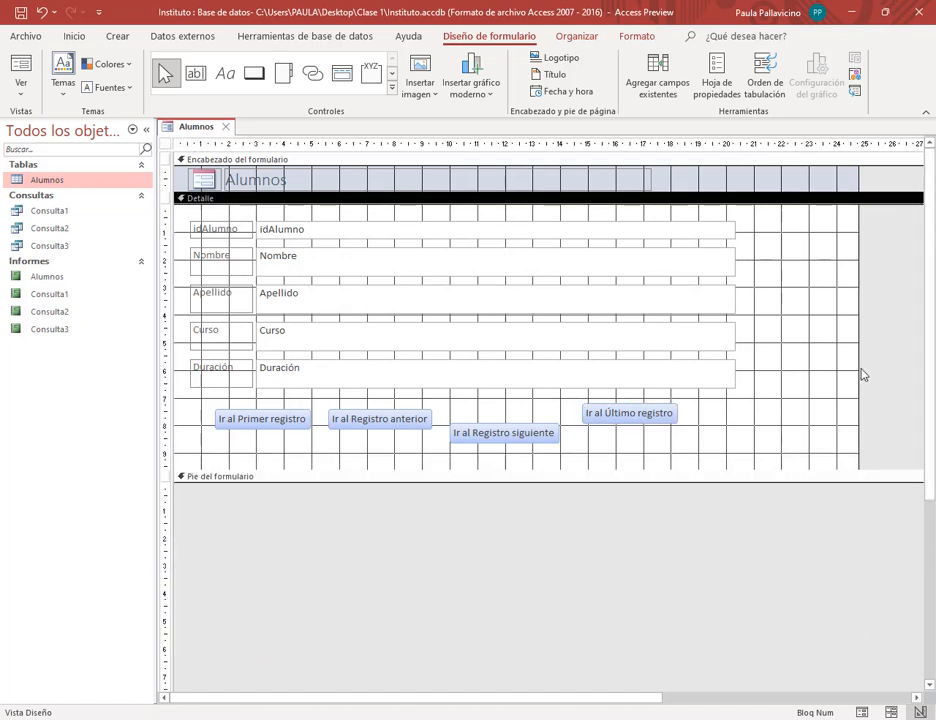
drag(824, 360, 756, 386)
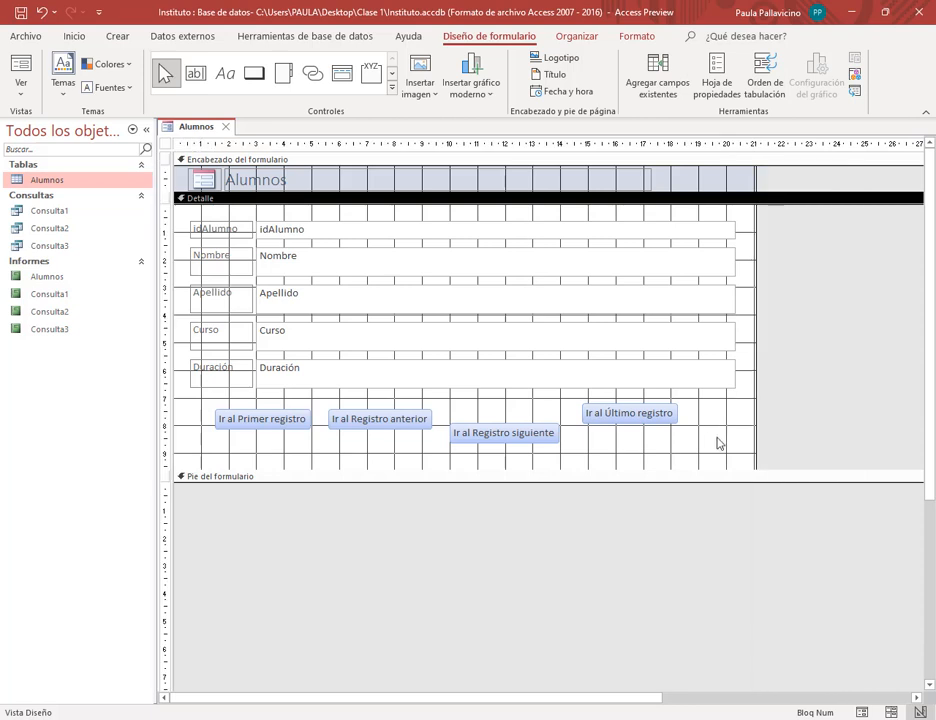
Step: Show the Alumnos form in Vista Formulario and step forward through several records with the "Ir al Registro siguiente" button
right_click(202, 130)
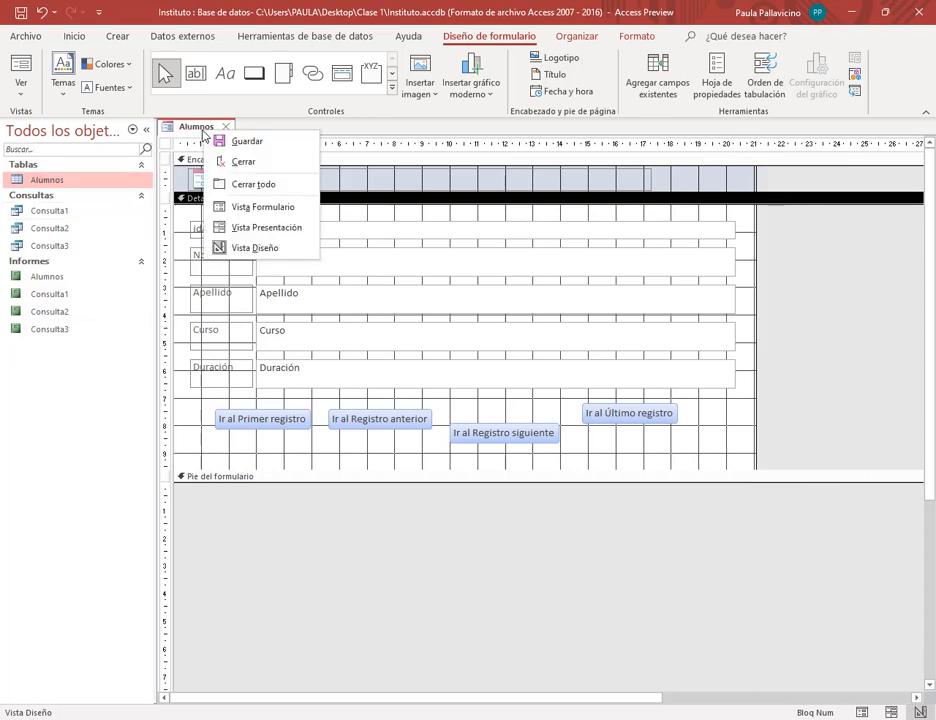
click(236, 208)
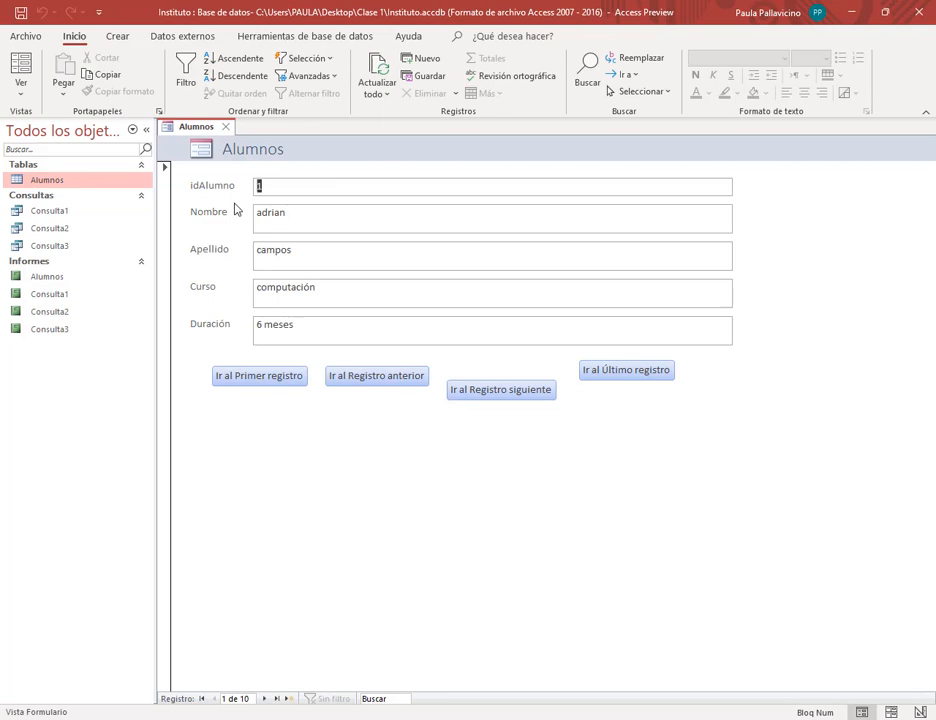
click(511, 396)
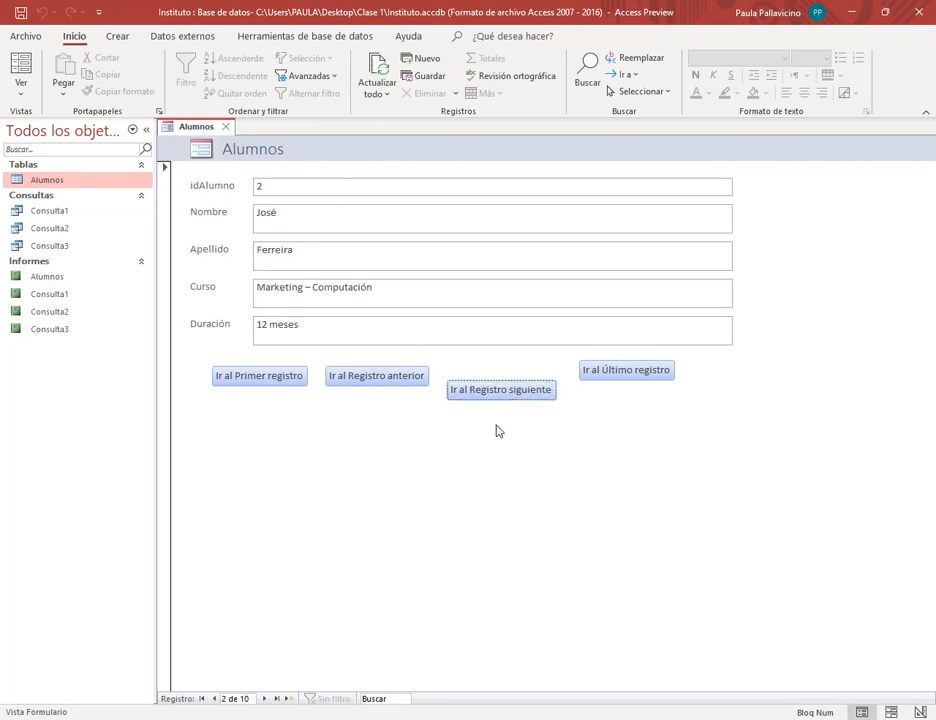
click(508, 396)
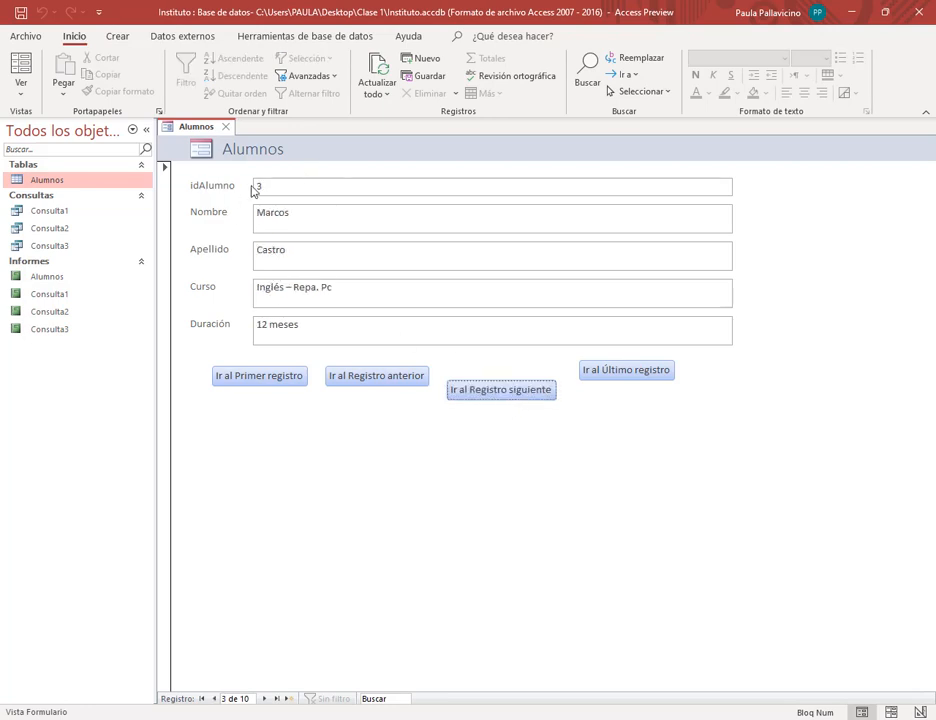
click(499, 400)
click(499, 400)
click(499, 400)
Step: Test the form's buttons for going to the previous, last and first record
click(412, 383)
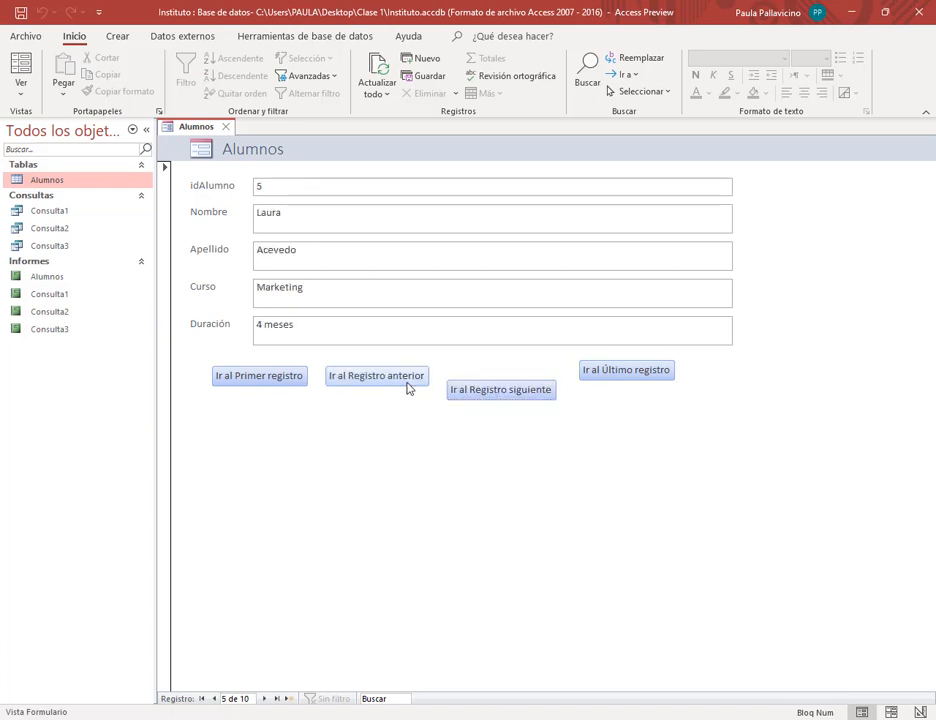
click(408, 386)
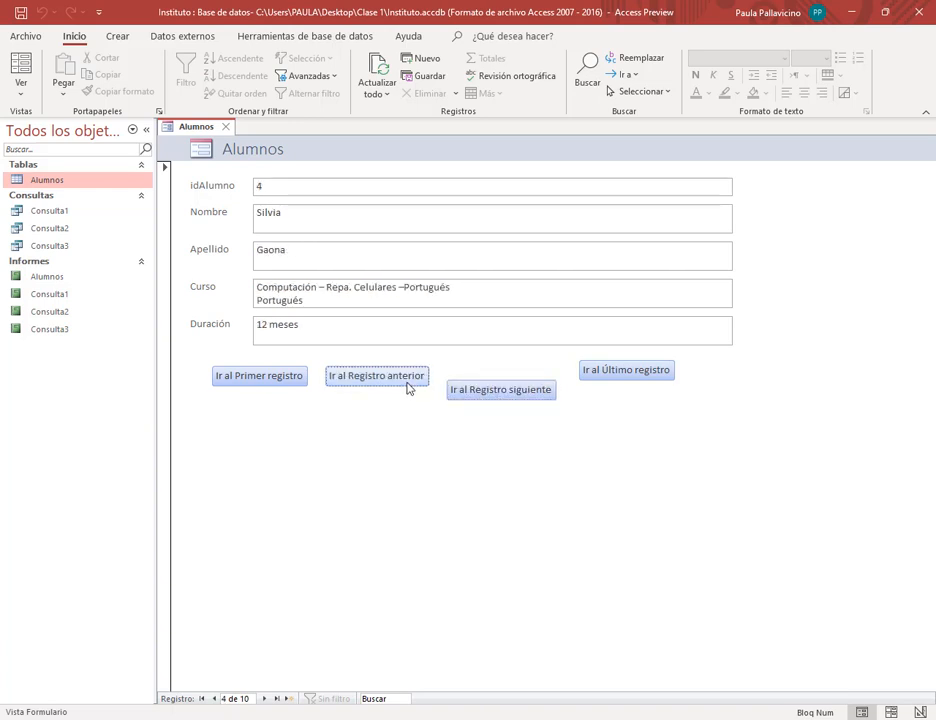
click(646, 381)
click(288, 375)
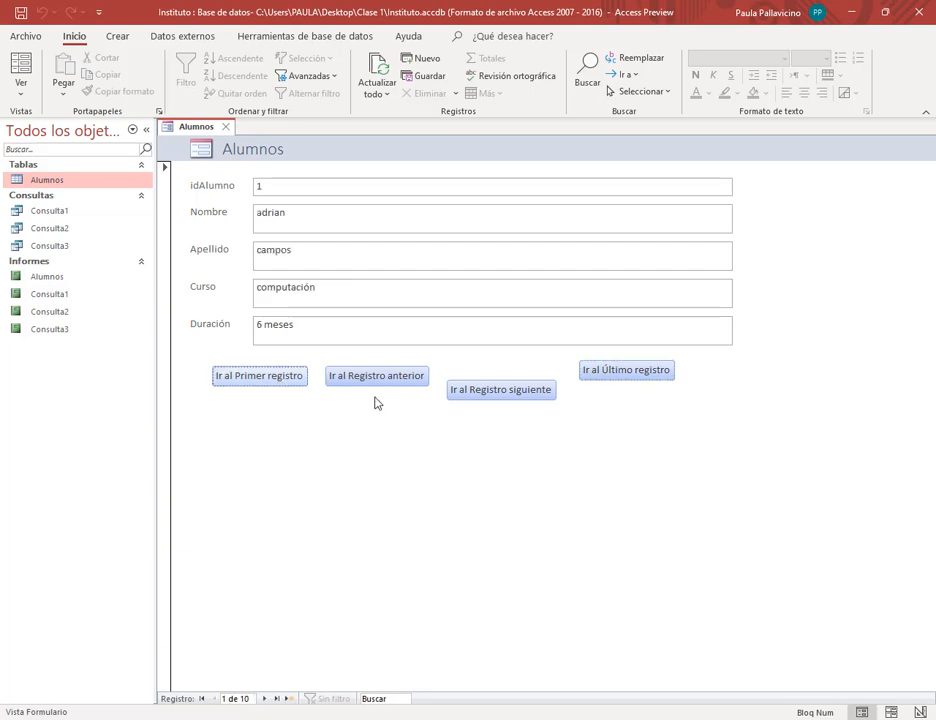
Step: Move between the first and second records with the next and previous buttons, also trying to go back from the first record
click(496, 391)
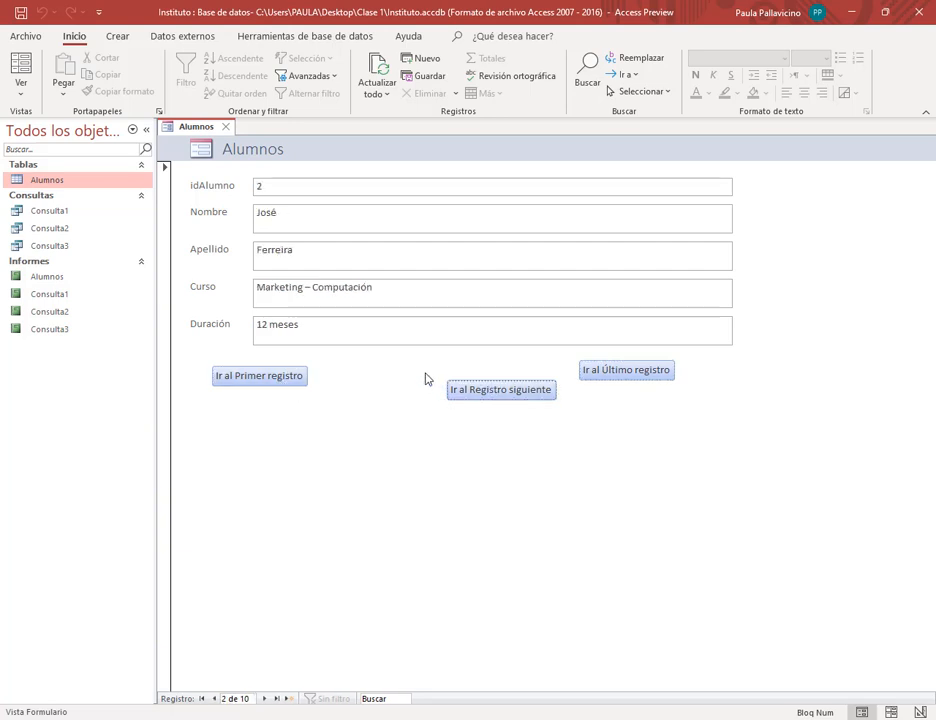
click(425, 378)
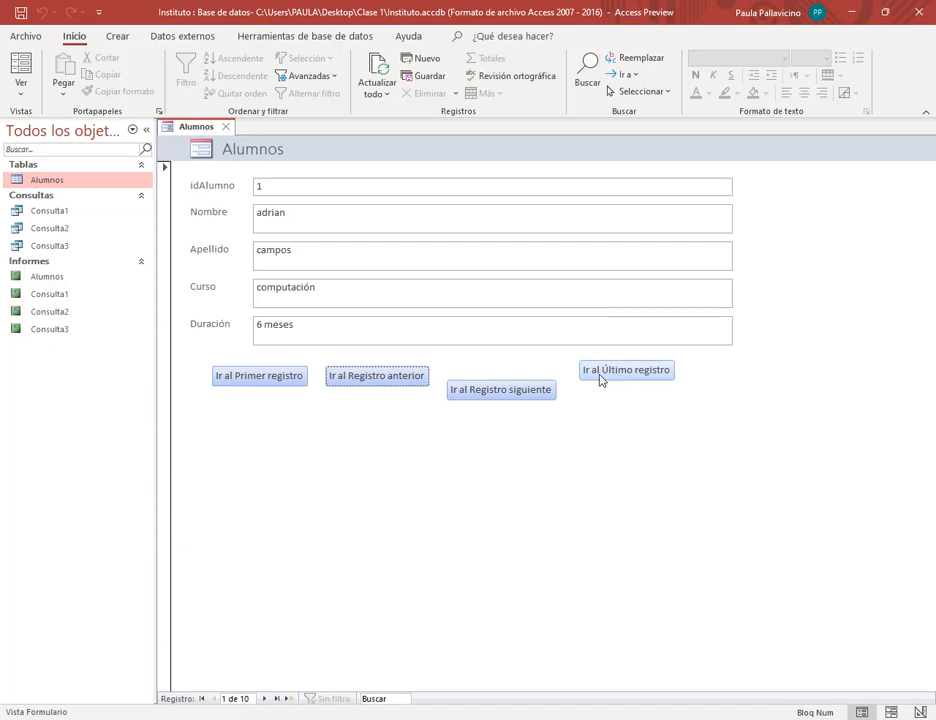
click(361, 382)
click(478, 285)
click(533, 389)
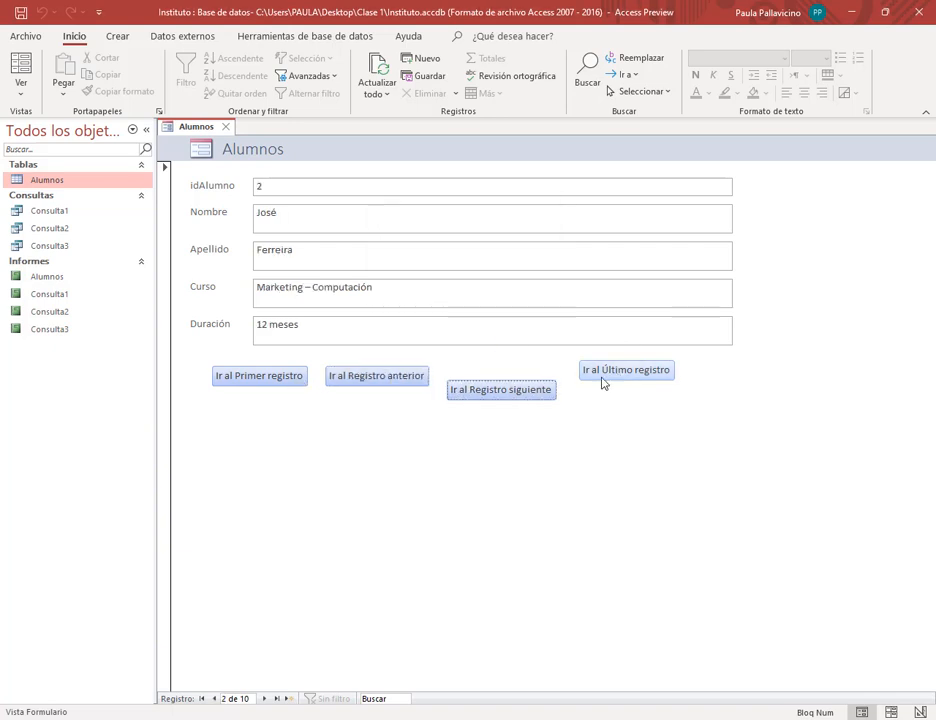
Step: Test all four navigation buttons on the Alumnos form by moving to the last, previous, next and first records
click(604, 374)
click(373, 383)
click(505, 390)
click(272, 378)
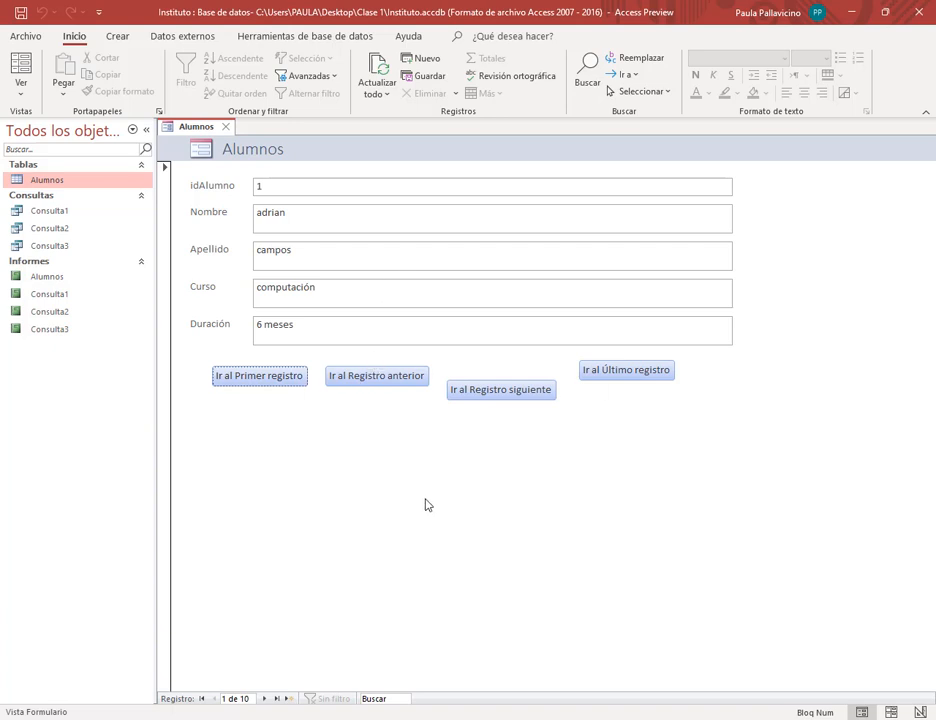
click(471, 395)
click(419, 380)
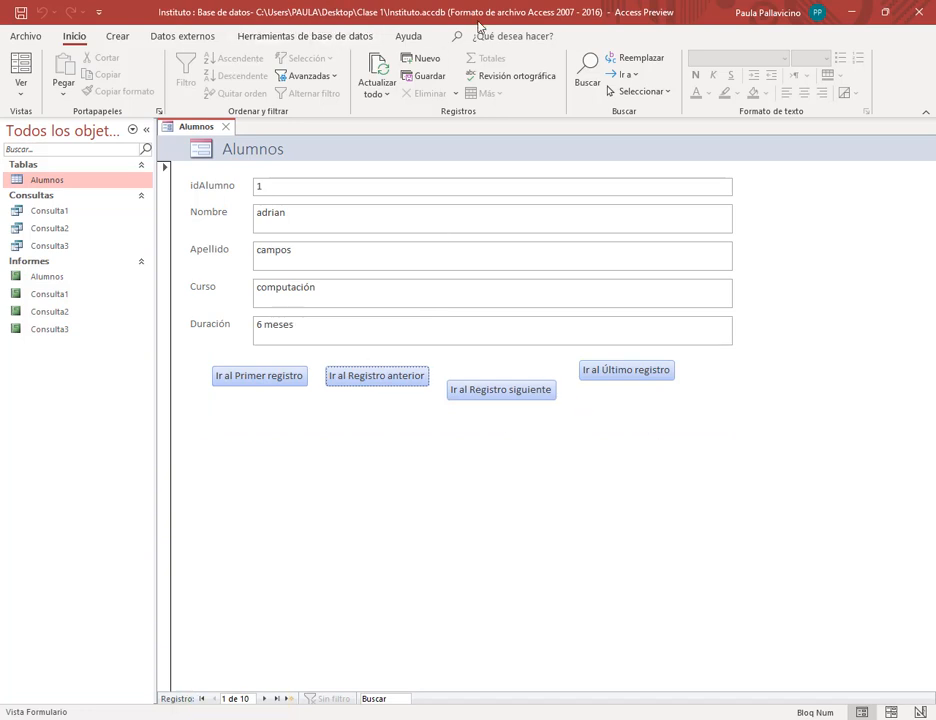
Step: Return the Alumnos form to Vista Diseño and extend the Detalle section down to about 11.5 on the vertical ruler
right_click(195, 128)
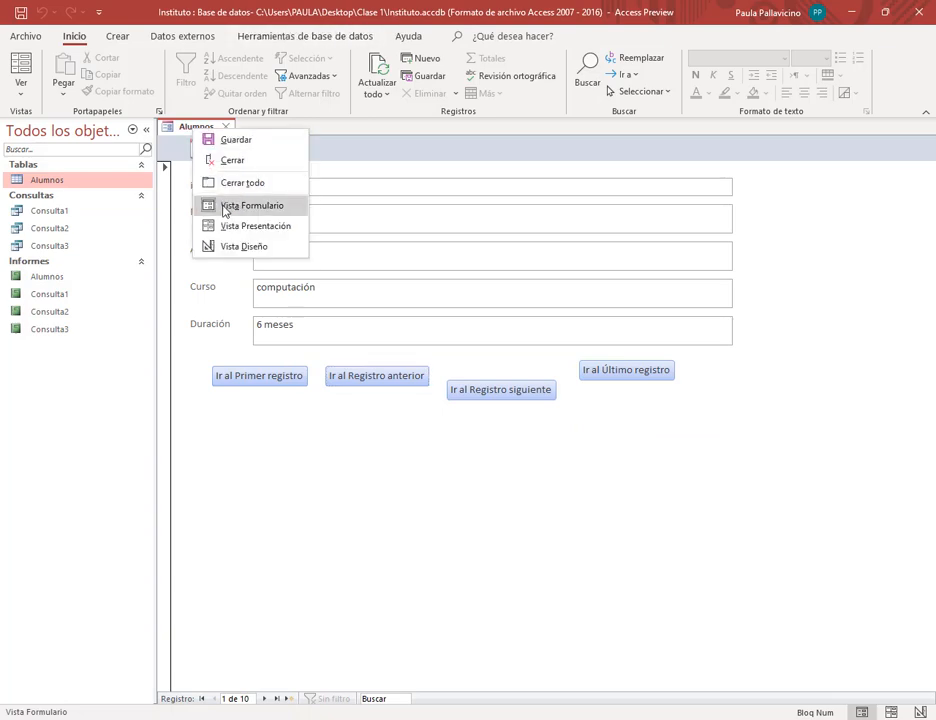
click(243, 246)
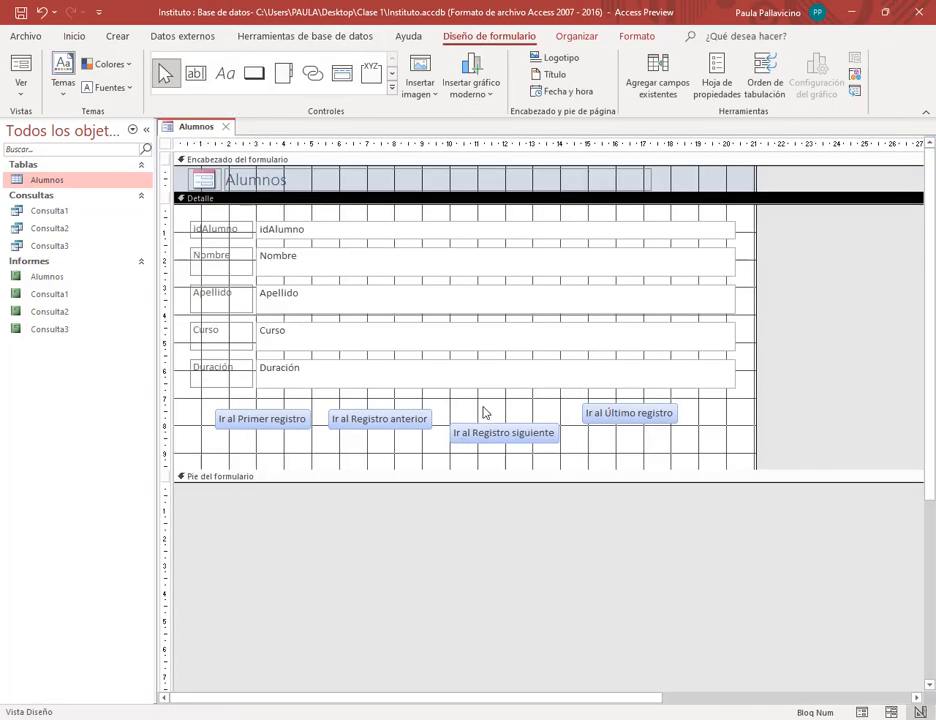
drag(497, 474, 495, 529)
Step: Draw a command button below the navigation buttons and examine the wizard's actions for records, forms and reports
click(254, 73)
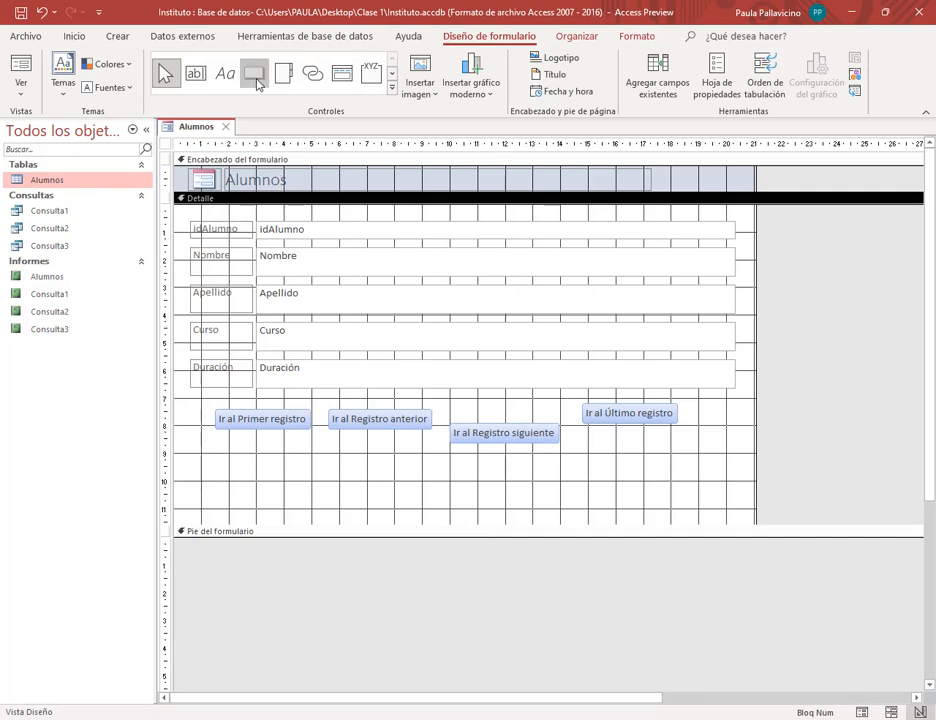
drag(228, 474, 300, 498)
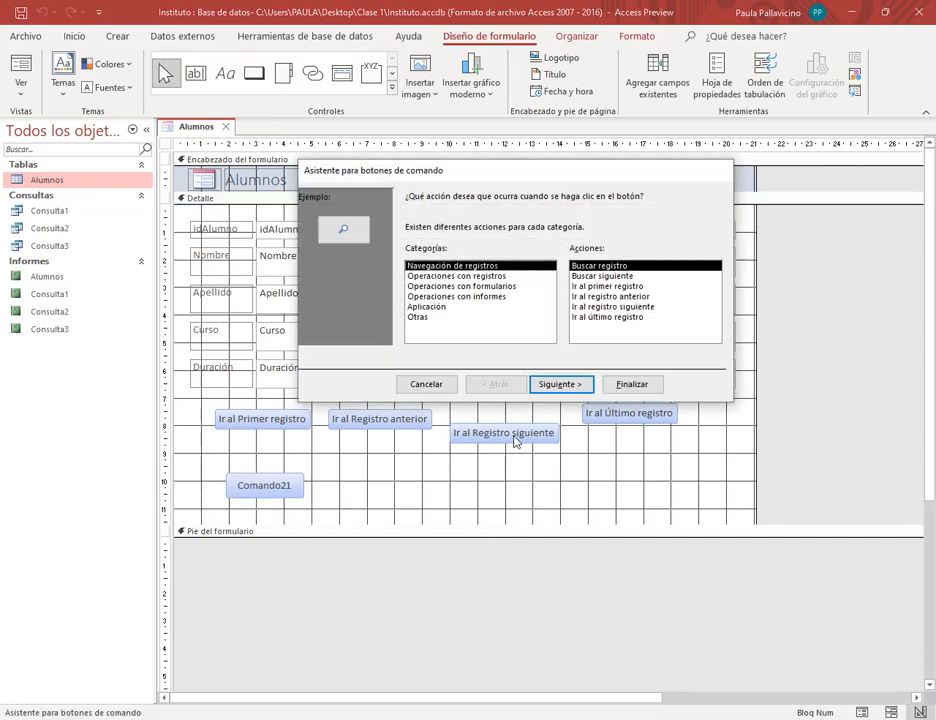
click(446, 276)
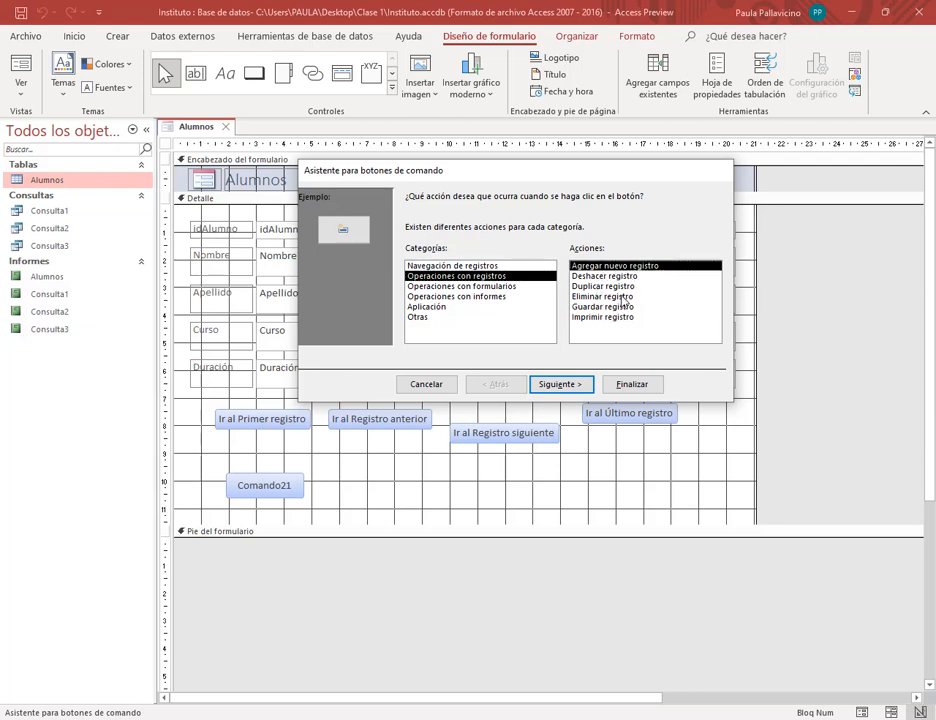
click(624, 297)
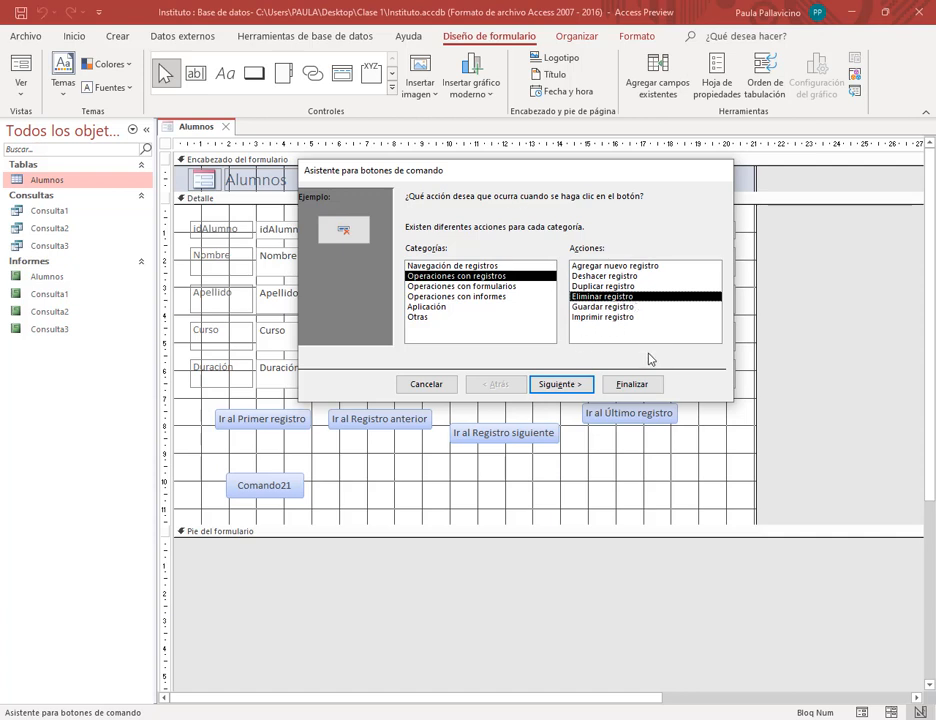
click(463, 287)
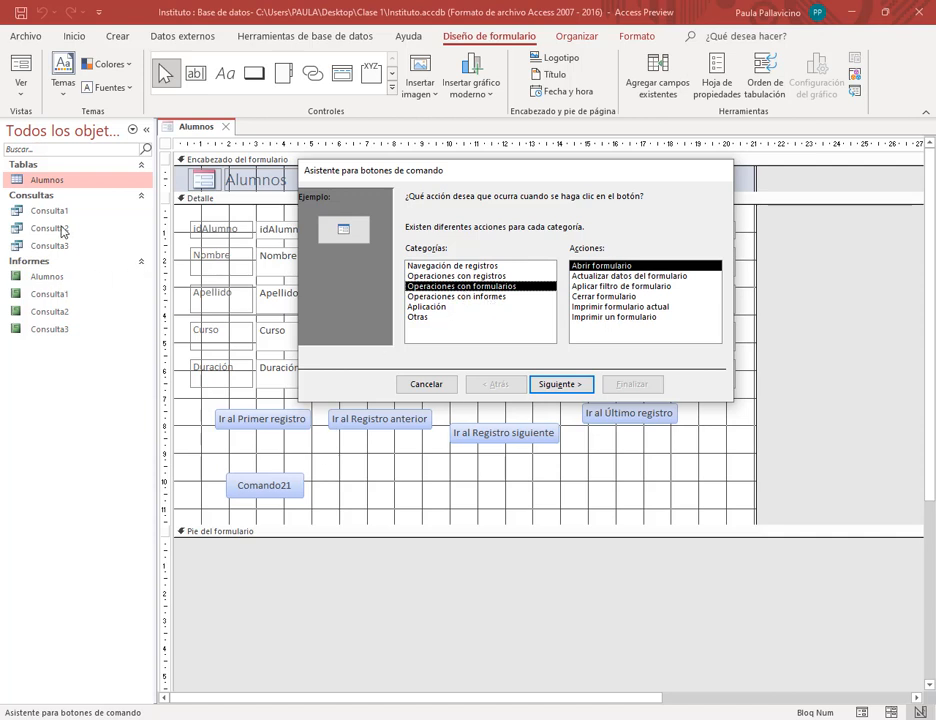
click(640, 296)
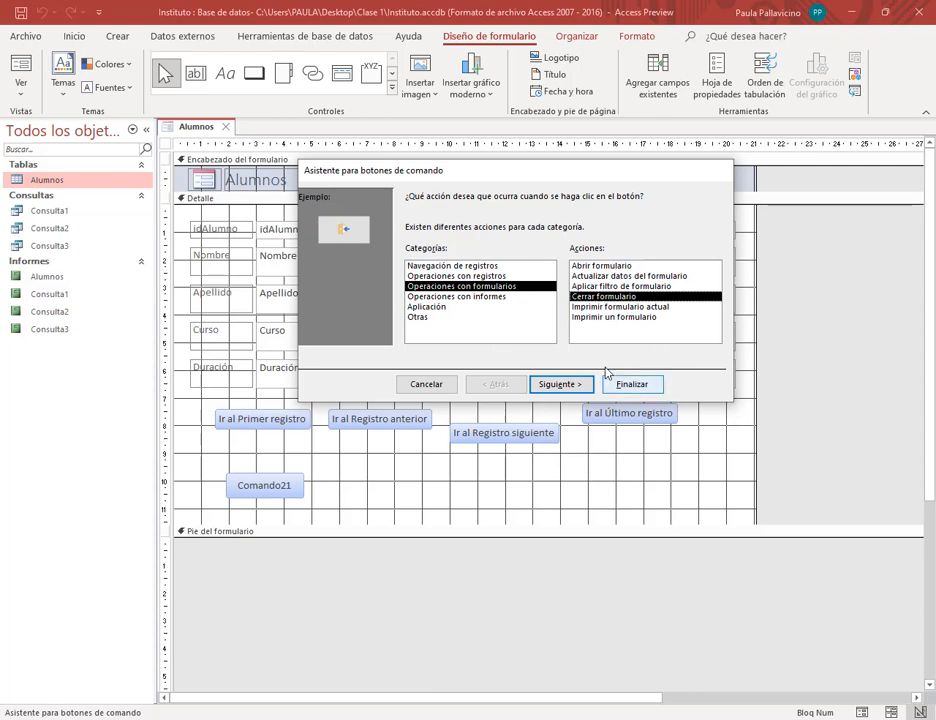
click(489, 297)
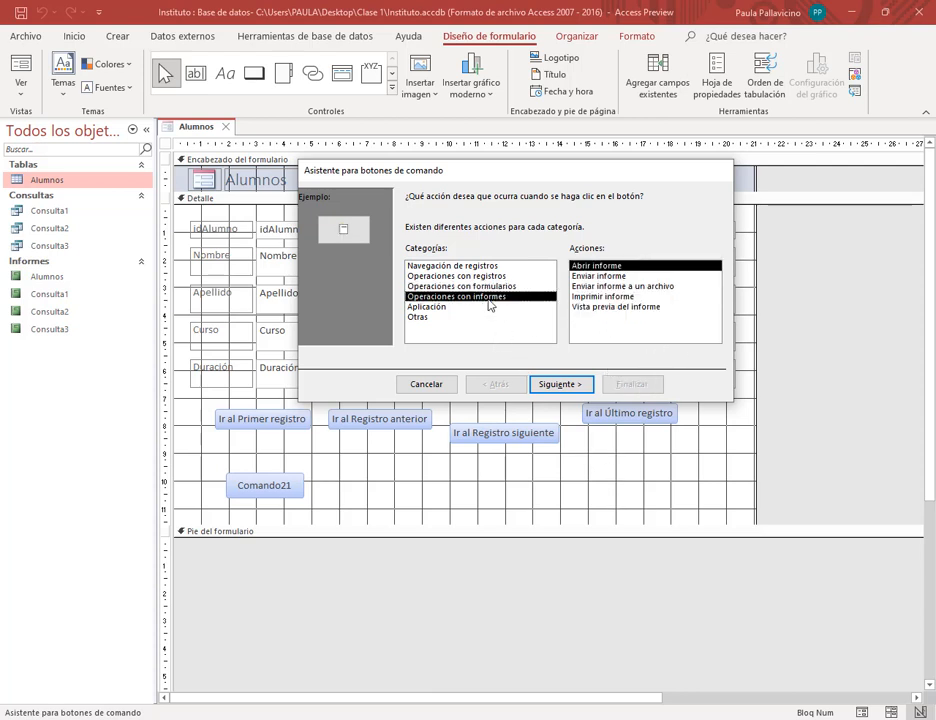
click(612, 277)
click(616, 287)
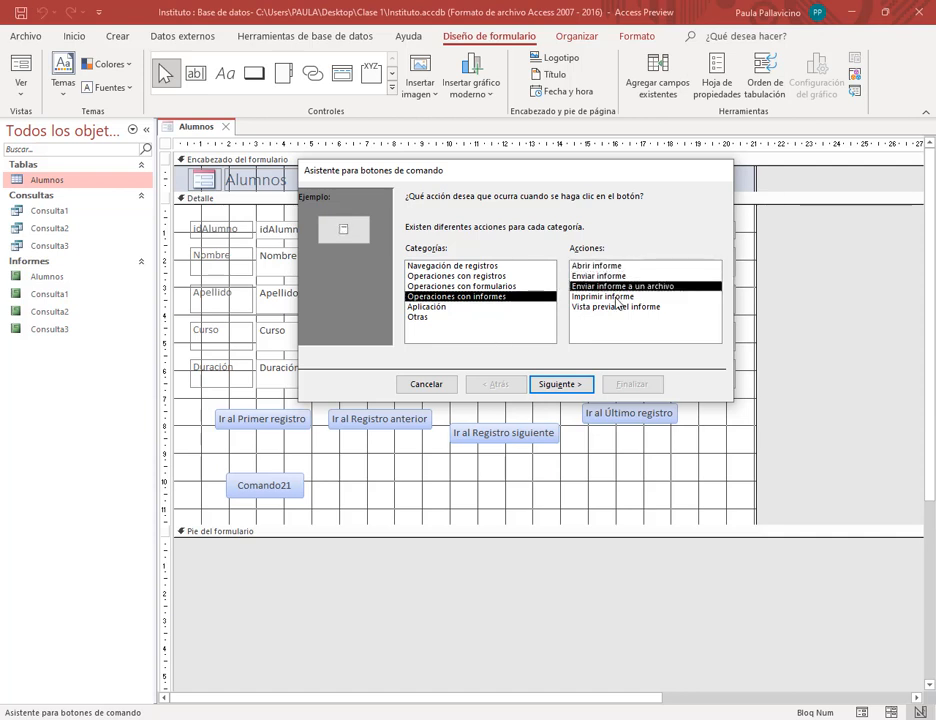
click(617, 297)
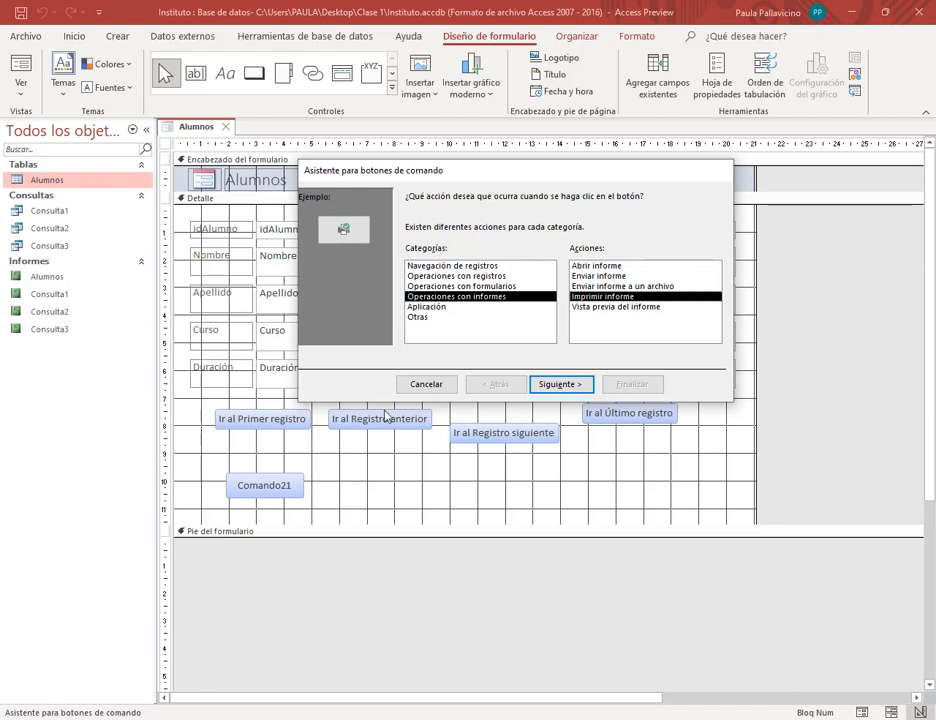
Step: Examine the wizard's Aplicación and Otras actions, review the earlier categories again and cancel the wizard
click(428, 306)
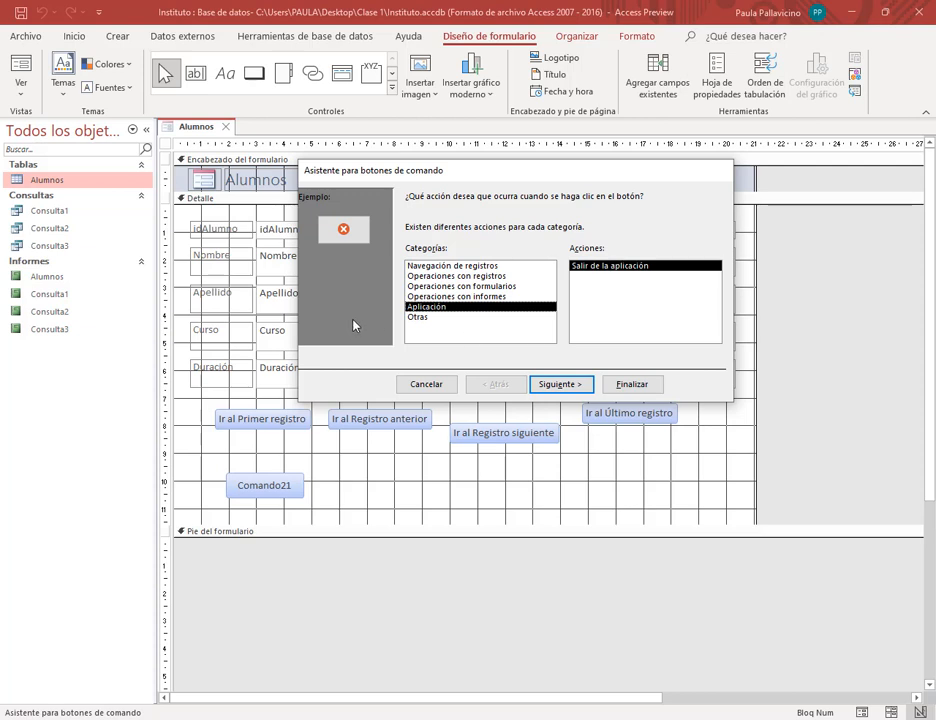
click(411, 317)
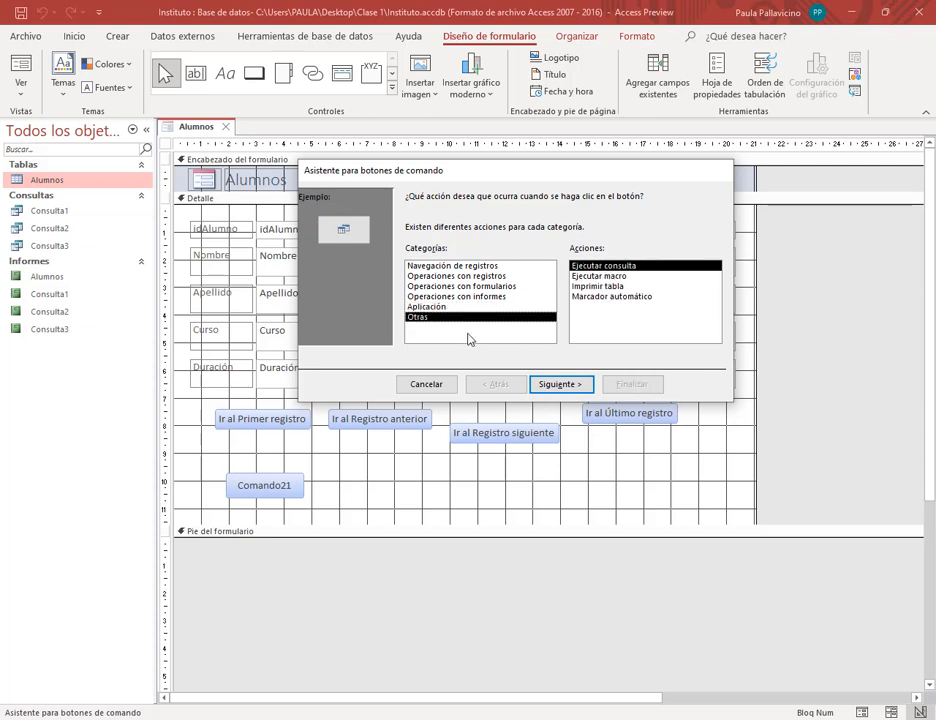
click(600, 277)
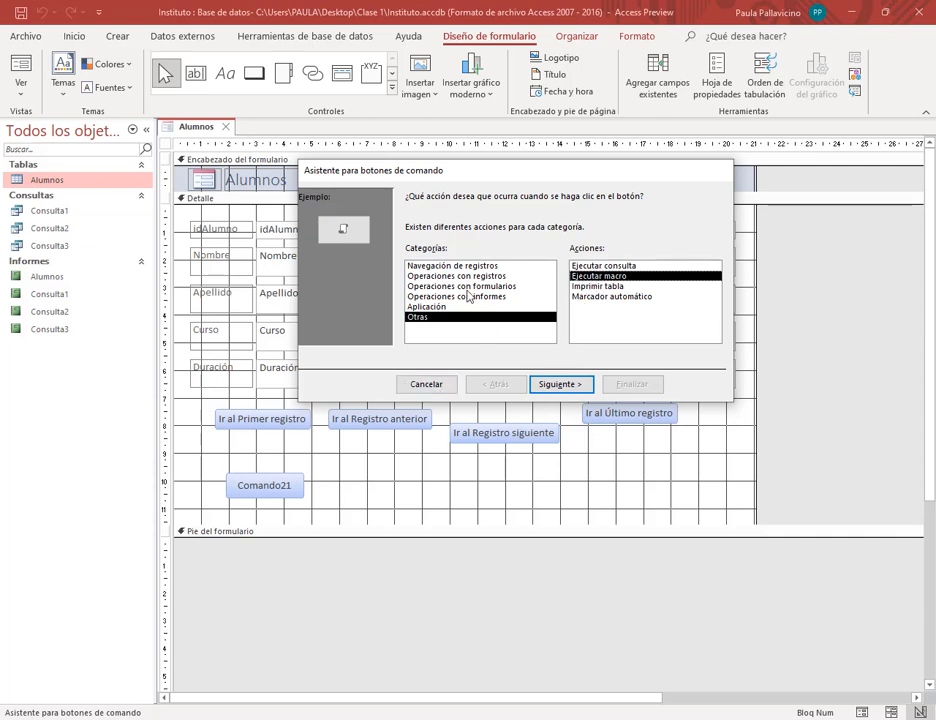
click(450, 266)
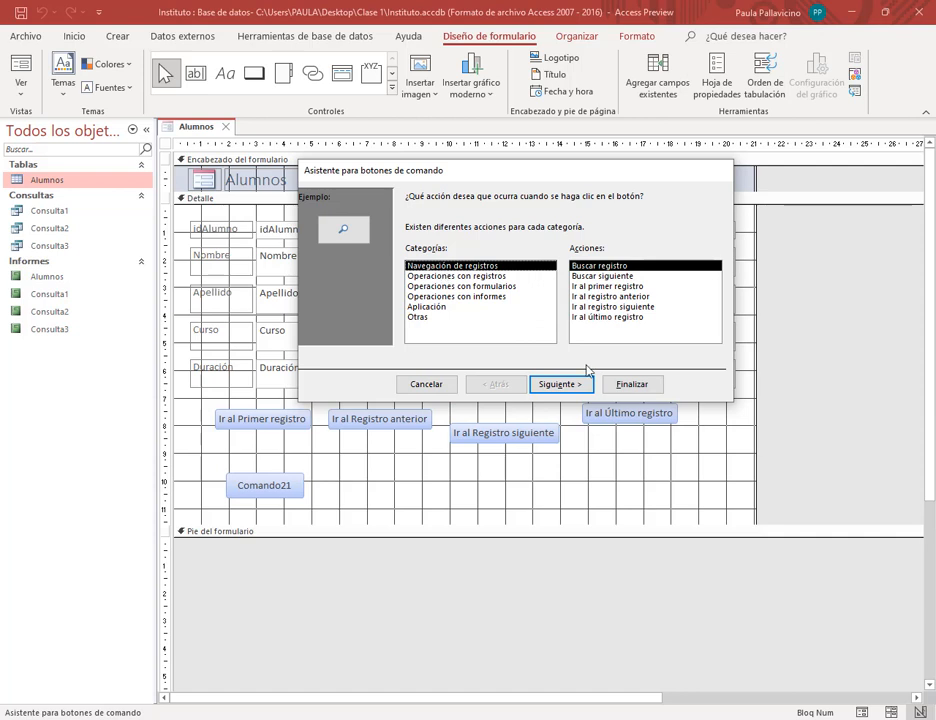
click(463, 287)
click(463, 276)
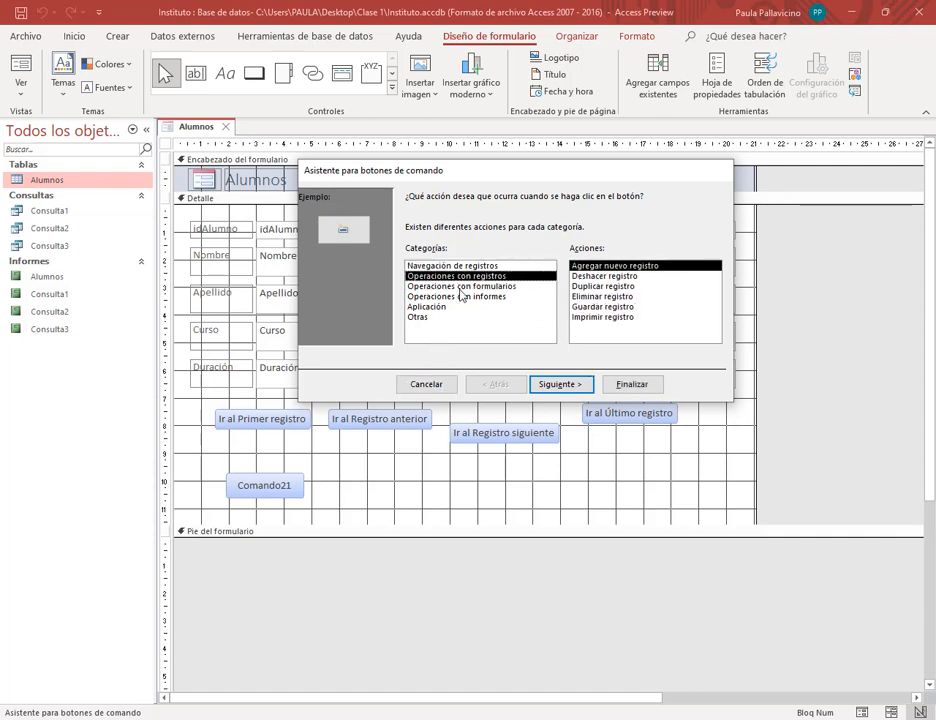
click(463, 297)
click(430, 384)
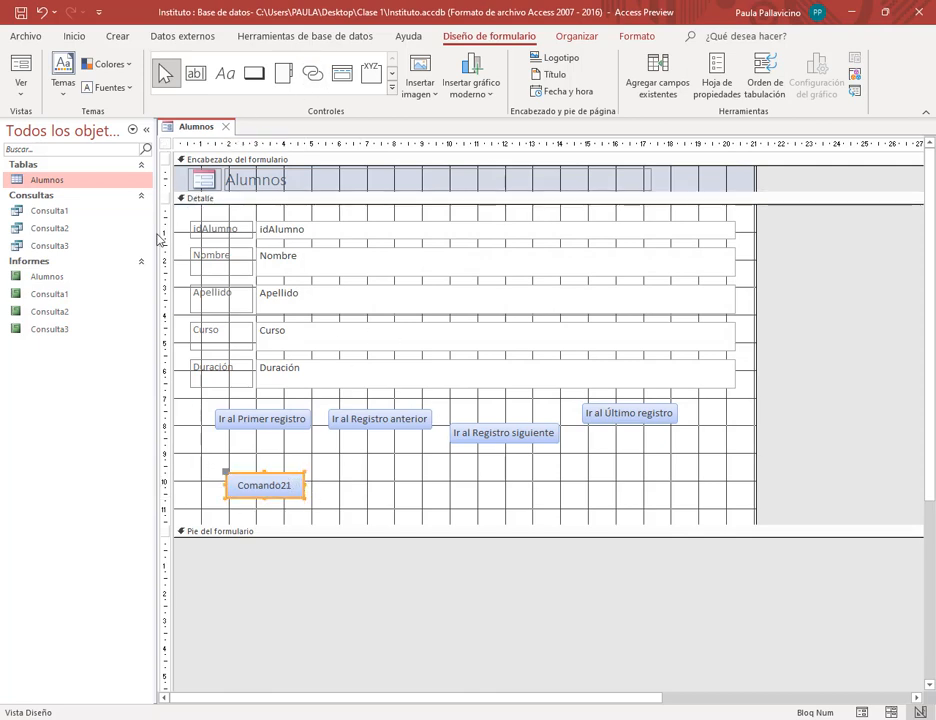
Step: View the Alumnos table's records, close the table and delete the unfinished command button from the form
double_click(40, 184)
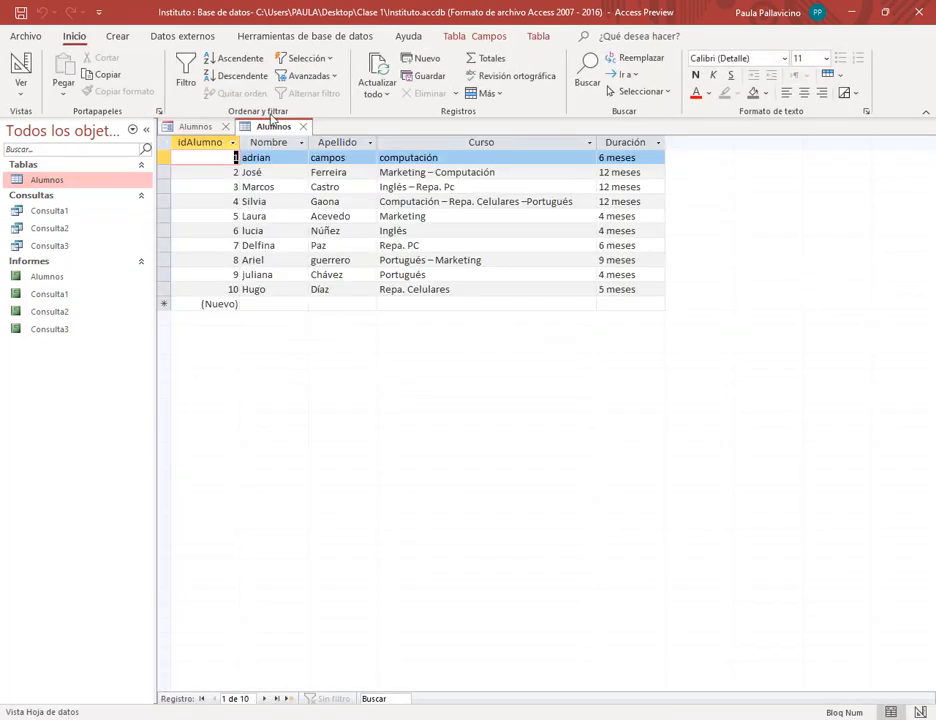
click(305, 128)
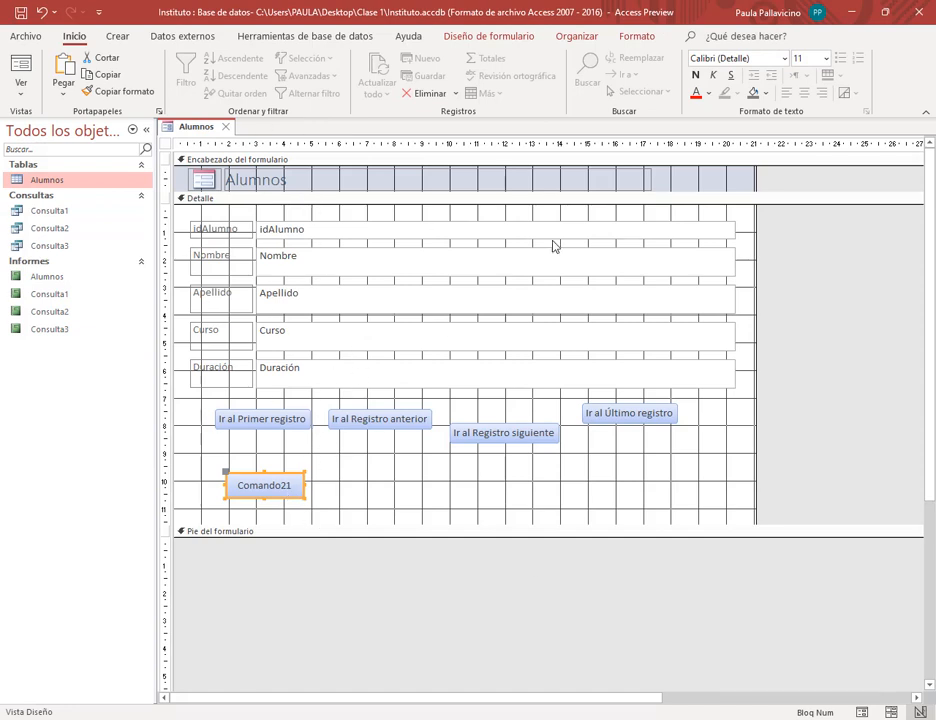
click(358, 501)
click(266, 485)
key(Delete)
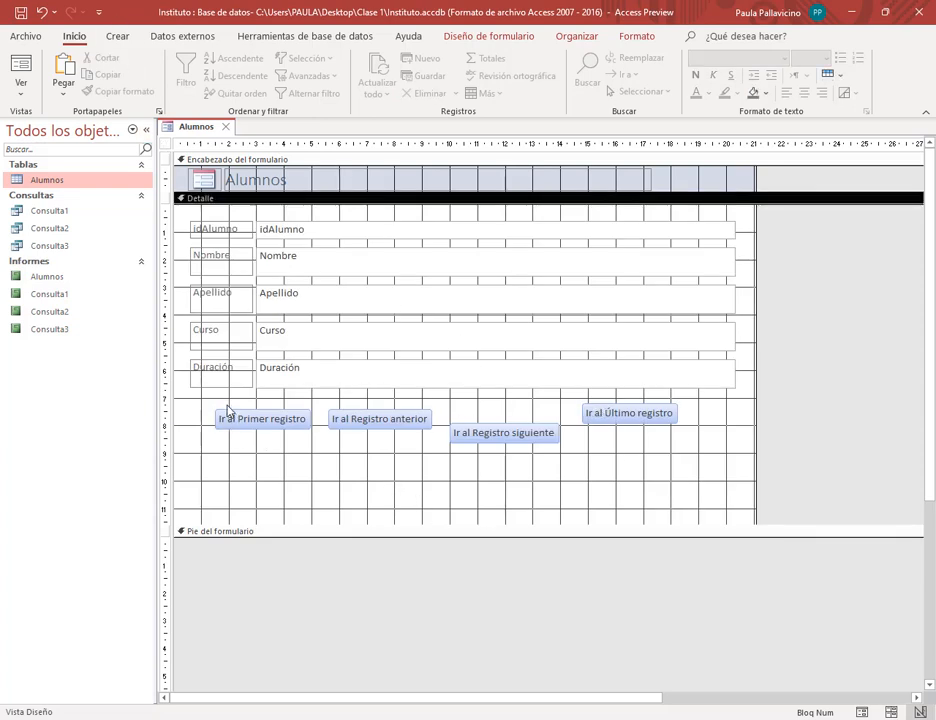
Step: Move the "Ir al Registro anterior" button below the other buttons, to about 5 on the horizontal and 9.3 on the vertical ruler
drag(219, 387, 253, 452)
click(282, 456)
drag(265, 404, 299, 437)
click(304, 459)
click(359, 419)
click(362, 419)
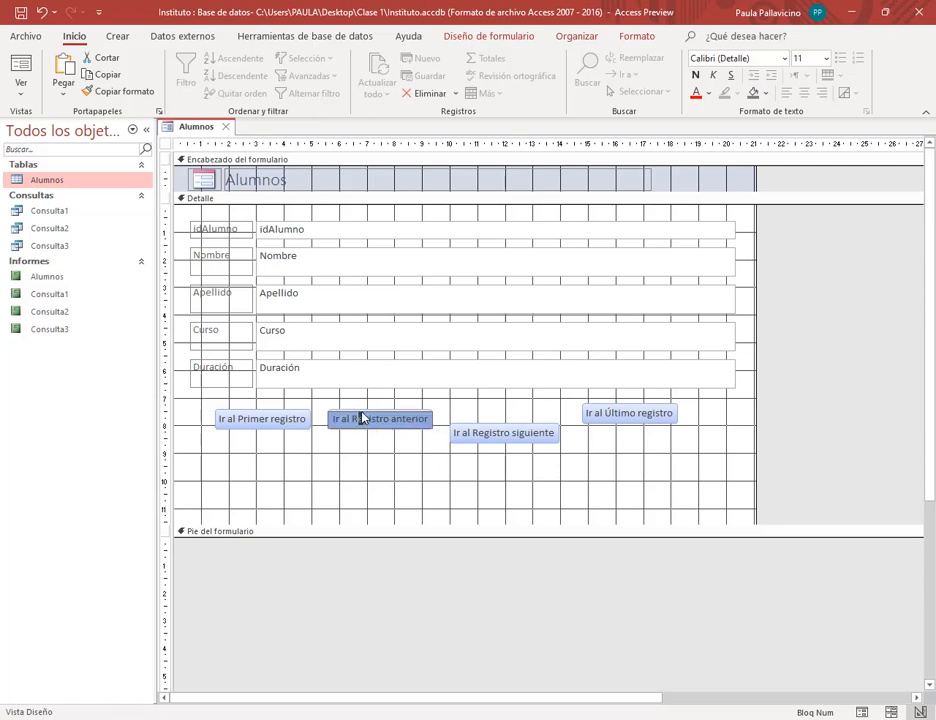
drag(359, 416, 336, 467)
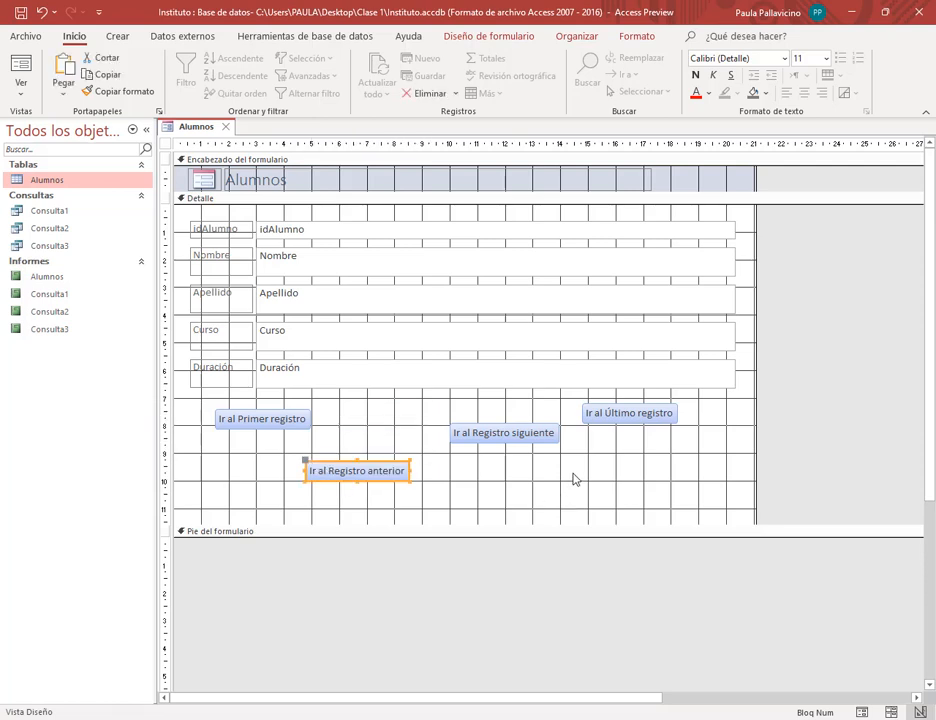
click(573, 477)
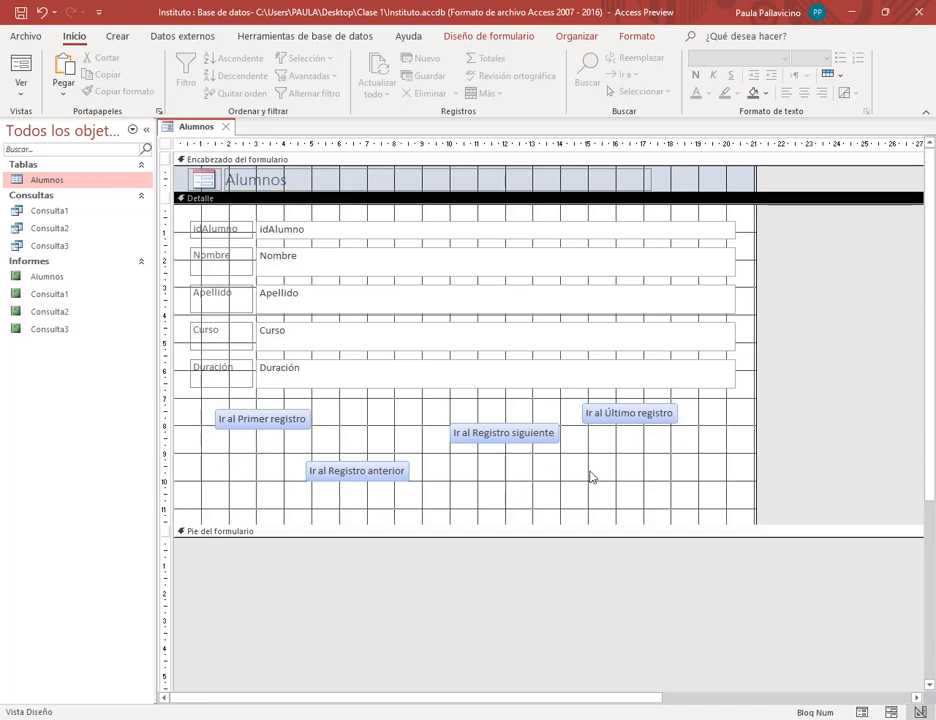
double_click(212, 404)
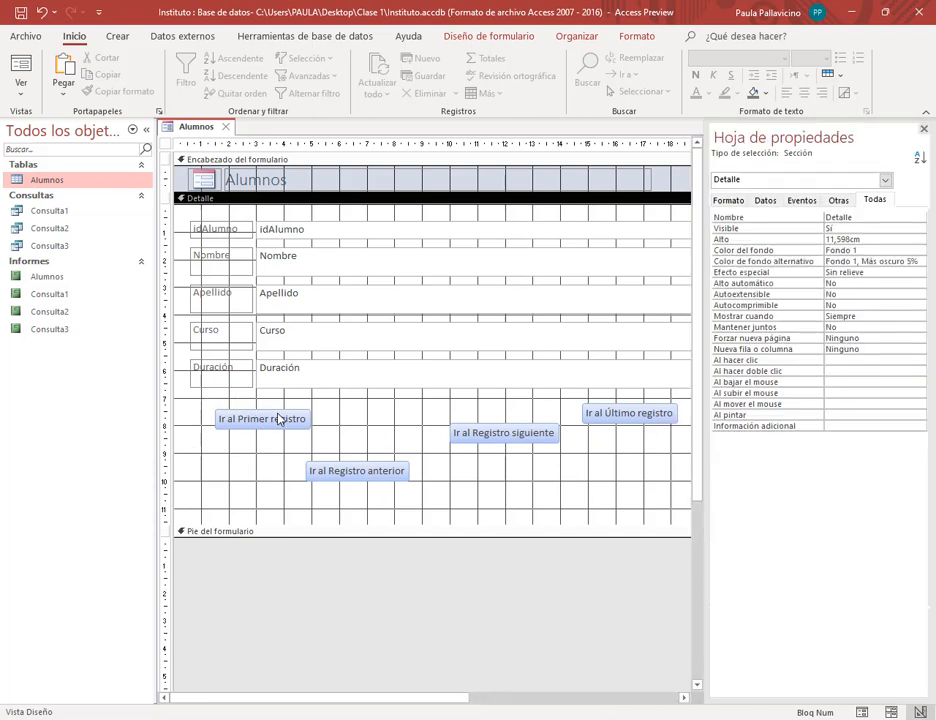
click(923, 129)
Step: Select the four navigation buttons together and align them with the Arriba option
drag(219, 405, 633, 476)
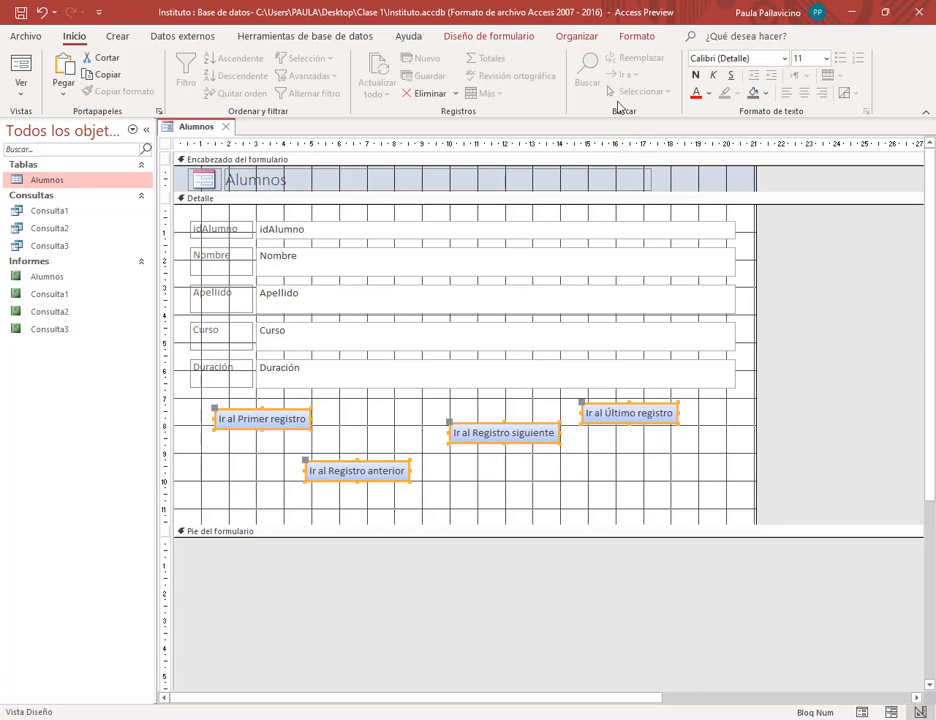
click(567, 40)
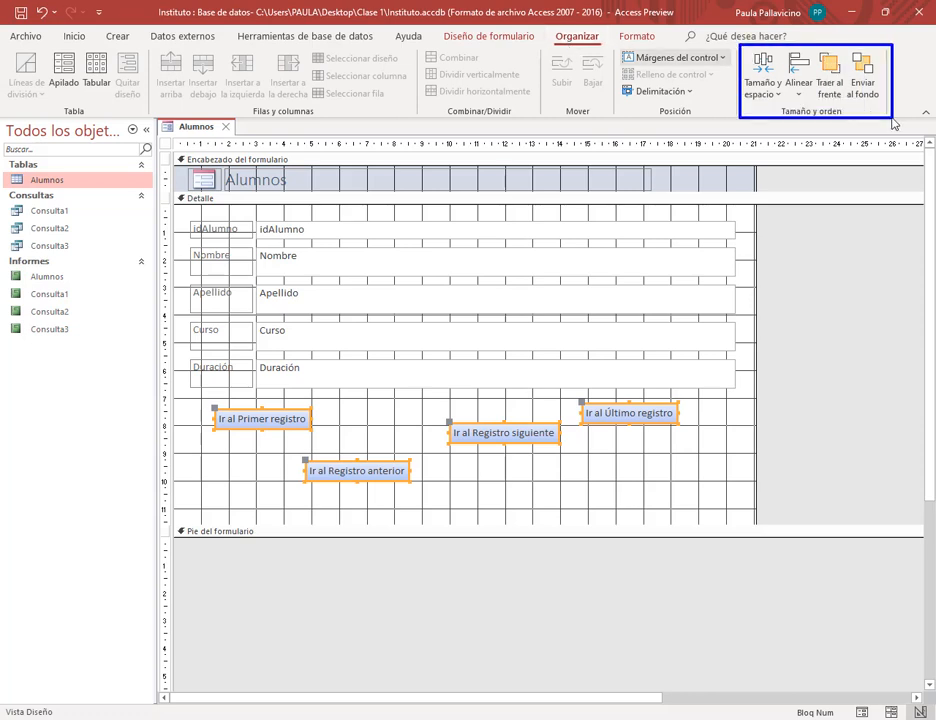
click(806, 94)
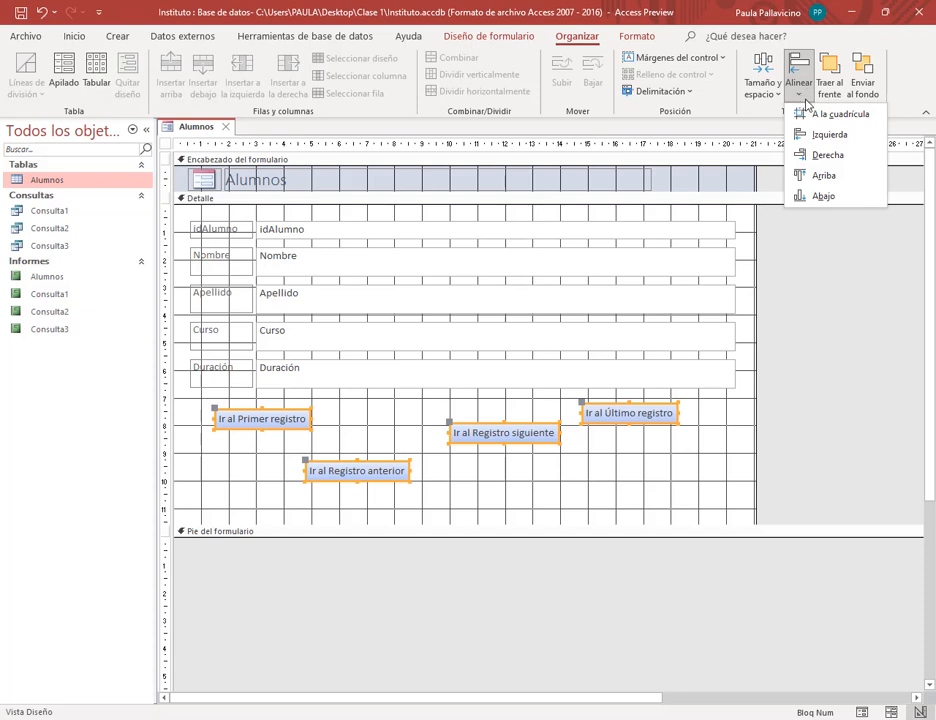
click(826, 177)
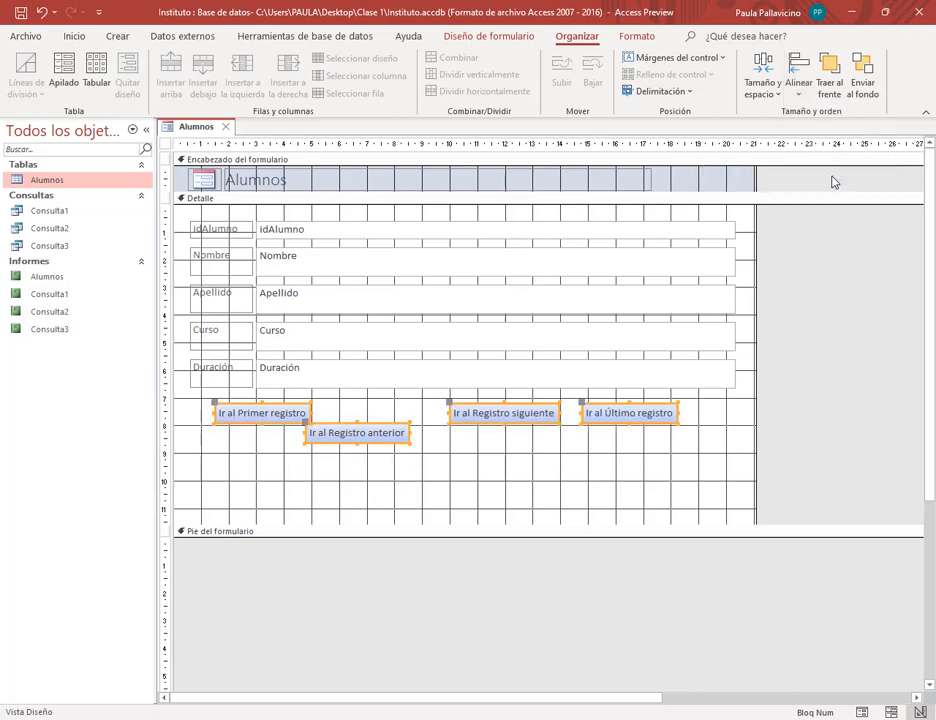
Step: Align the four selected navigation buttons with the Abajo option and clear the selection
click(772, 92)
click(799, 88)
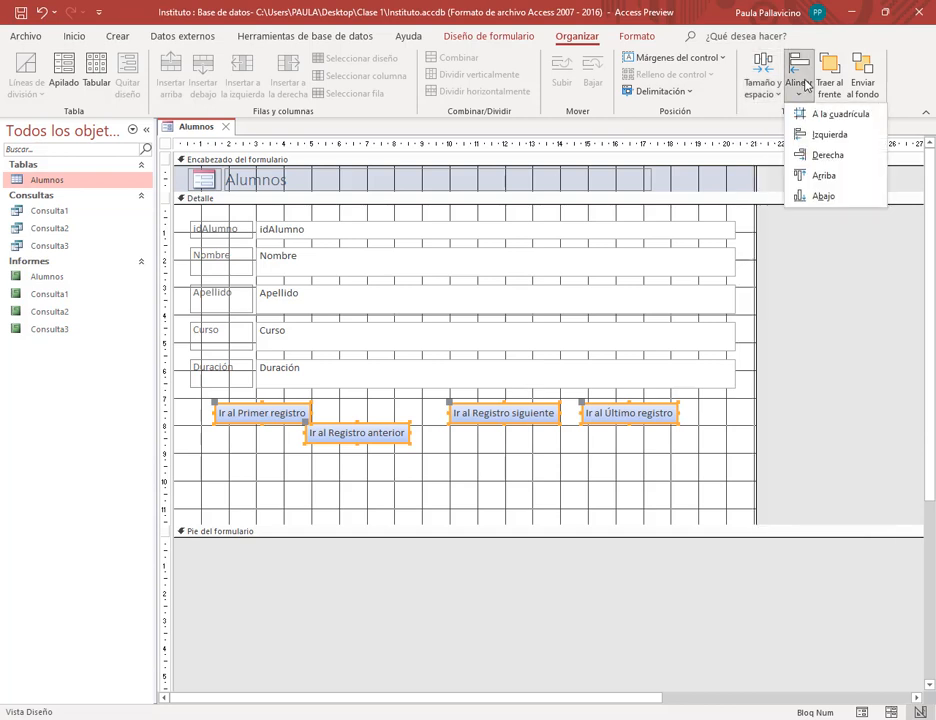
click(818, 198)
click(354, 470)
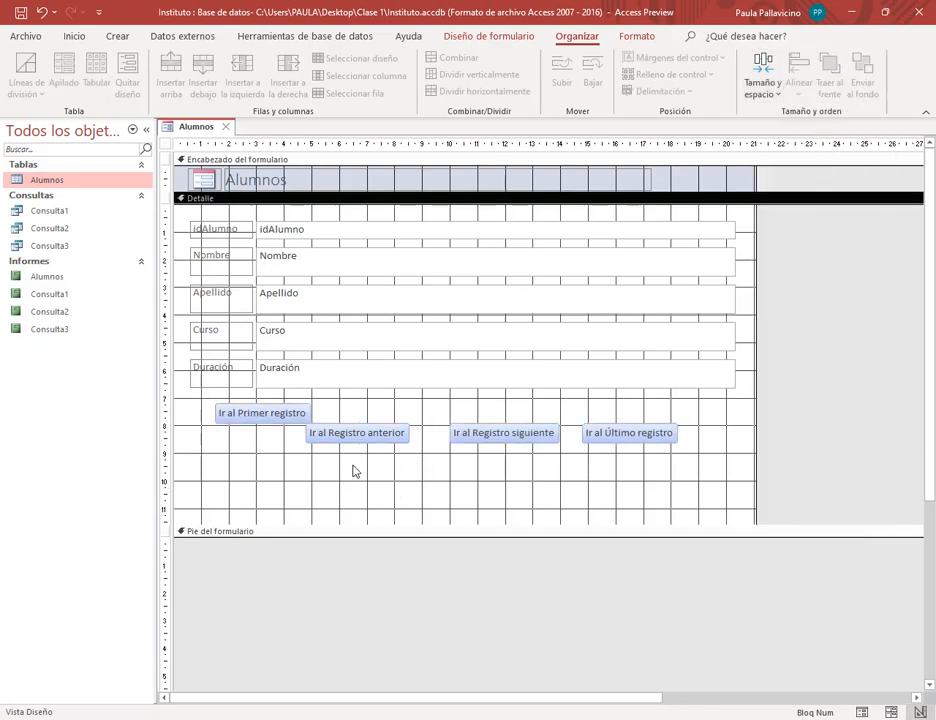
Step: Move the "Ir al Primer registro" button to about 1.1 horizontally and 7.3 vertically, and align all four navigation buttons with the Arriba option
click(259, 411)
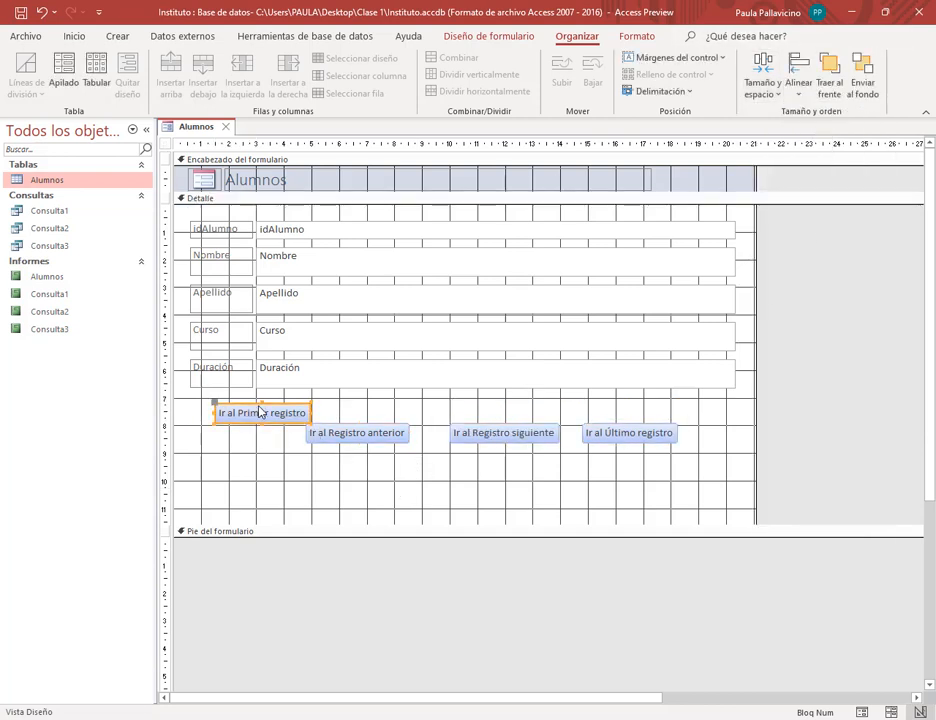
drag(276, 407, 265, 410)
drag(196, 393, 426, 428)
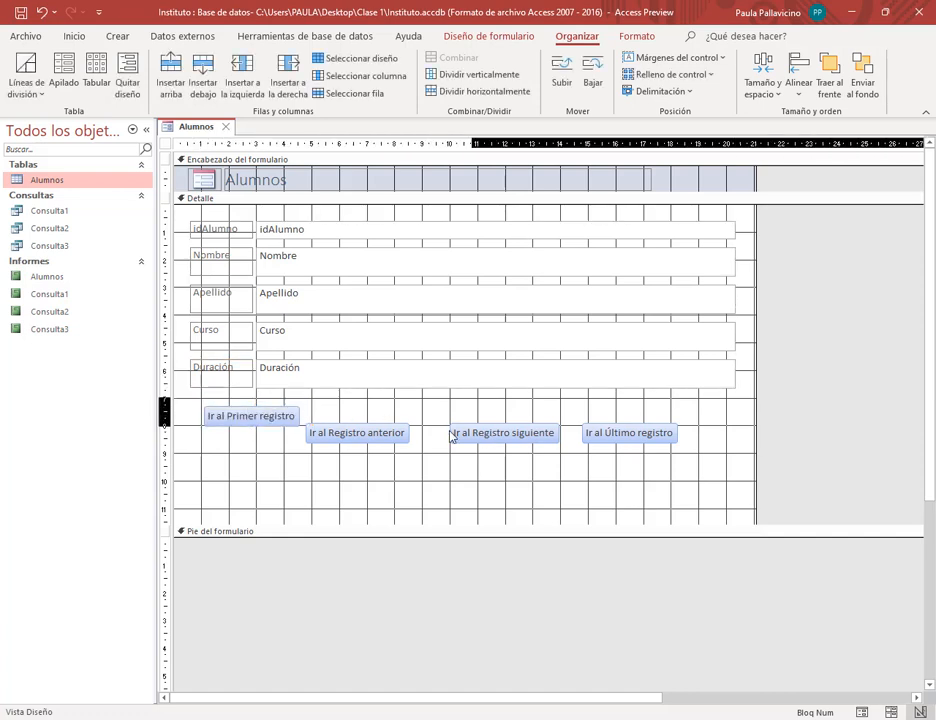
click(216, 385)
drag(241, 405, 620, 478)
click(792, 72)
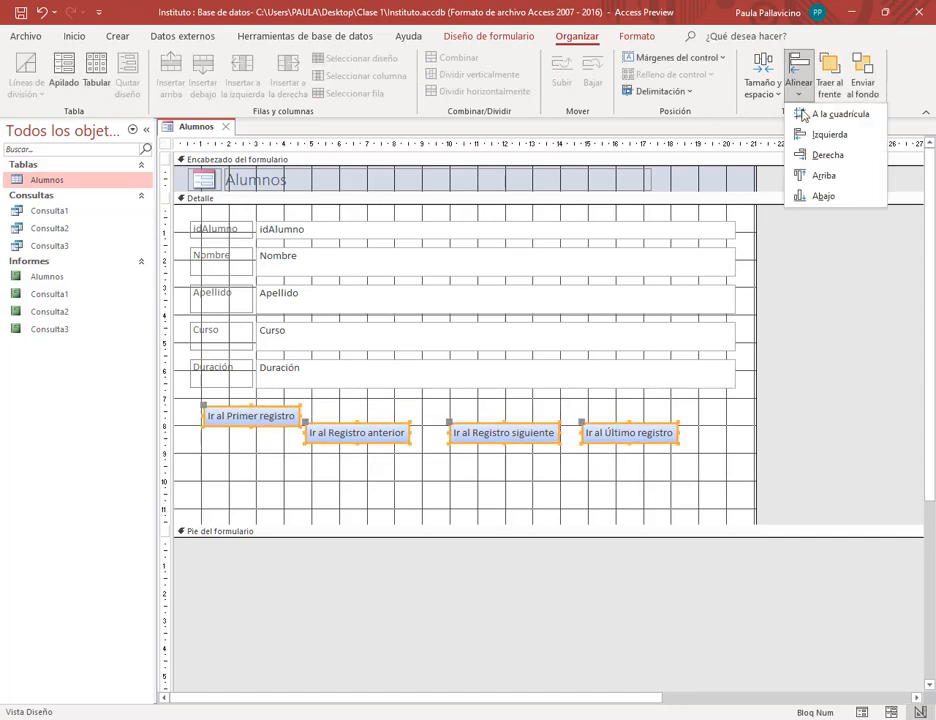
click(813, 234)
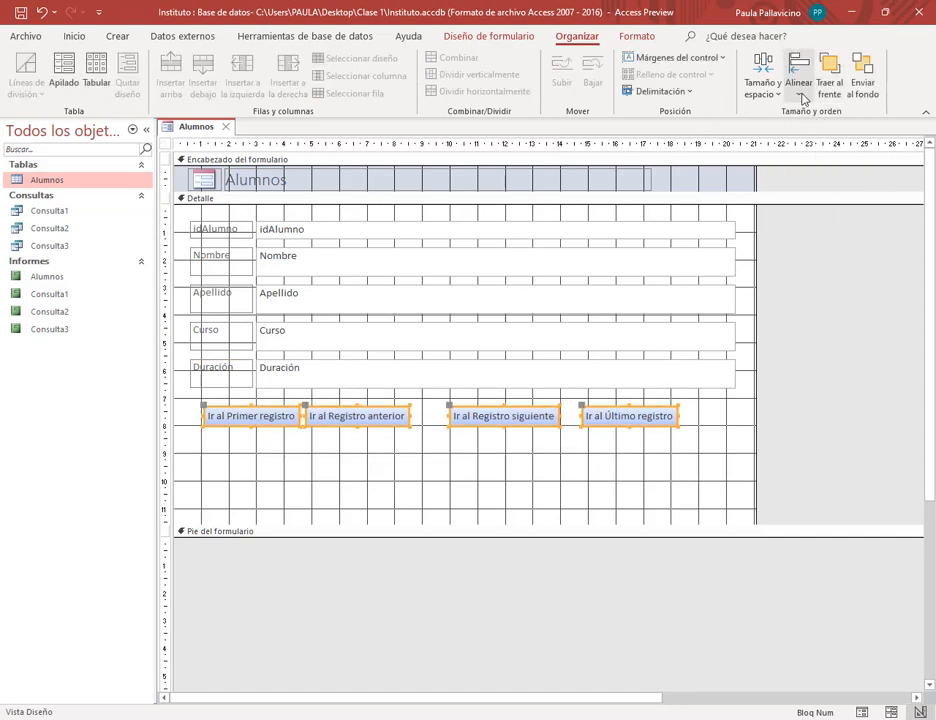
Step: Apply the Abajo alignment to the four selected navigation buttons and clear the selection
click(798, 80)
click(828, 197)
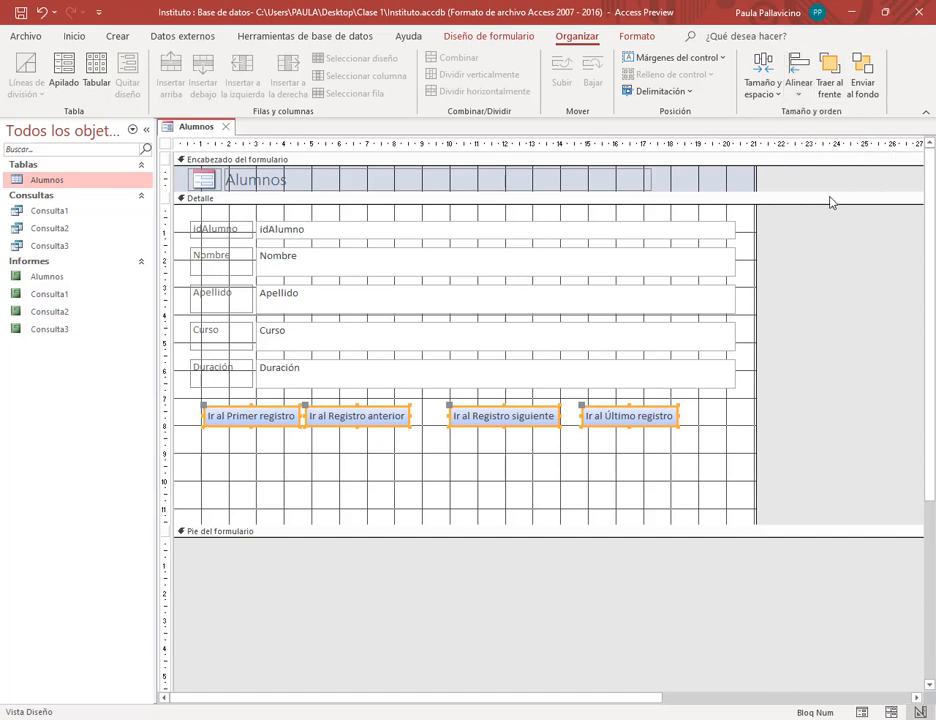
click(798, 82)
click(704, 480)
click(318, 430)
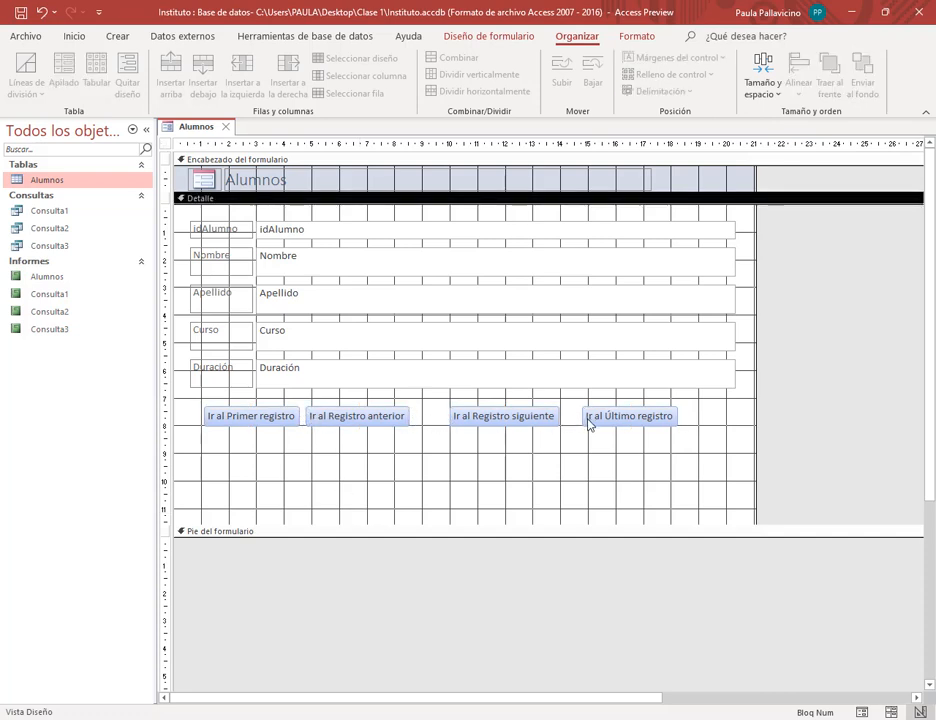
Step: Space the four navigation buttons evenly with the Igualar horizontal option and deselect them
drag(270, 434, 638, 420)
click(770, 94)
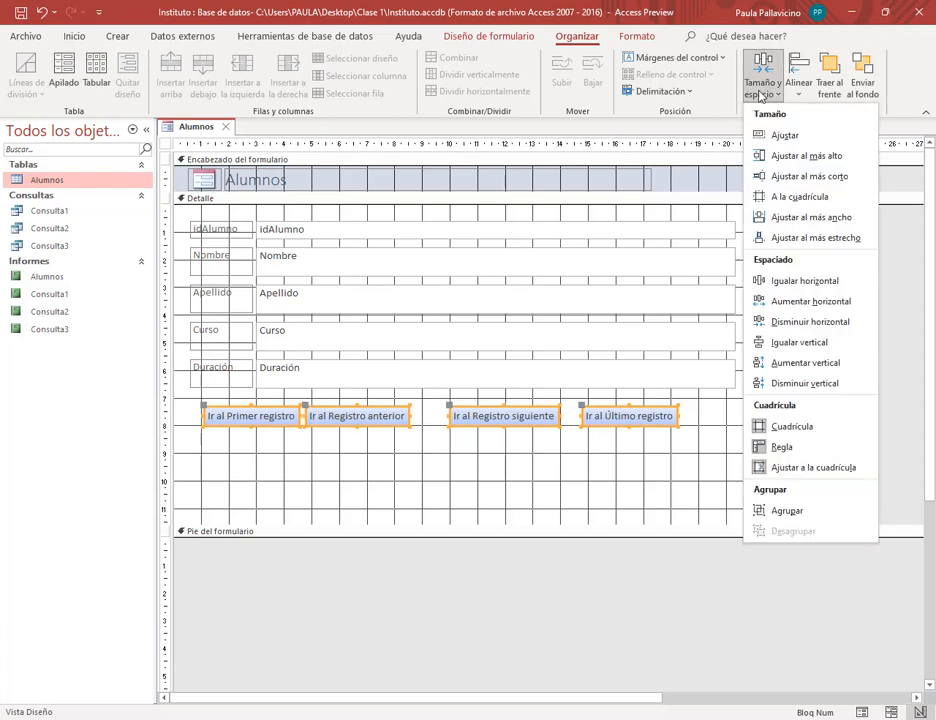
click(840, 288)
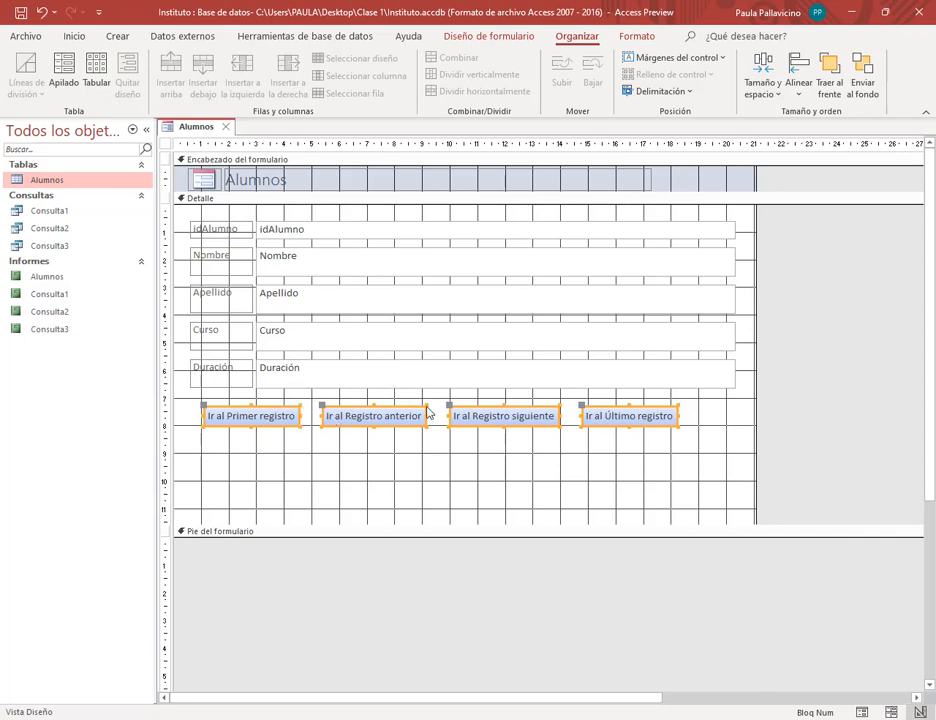
click(355, 477)
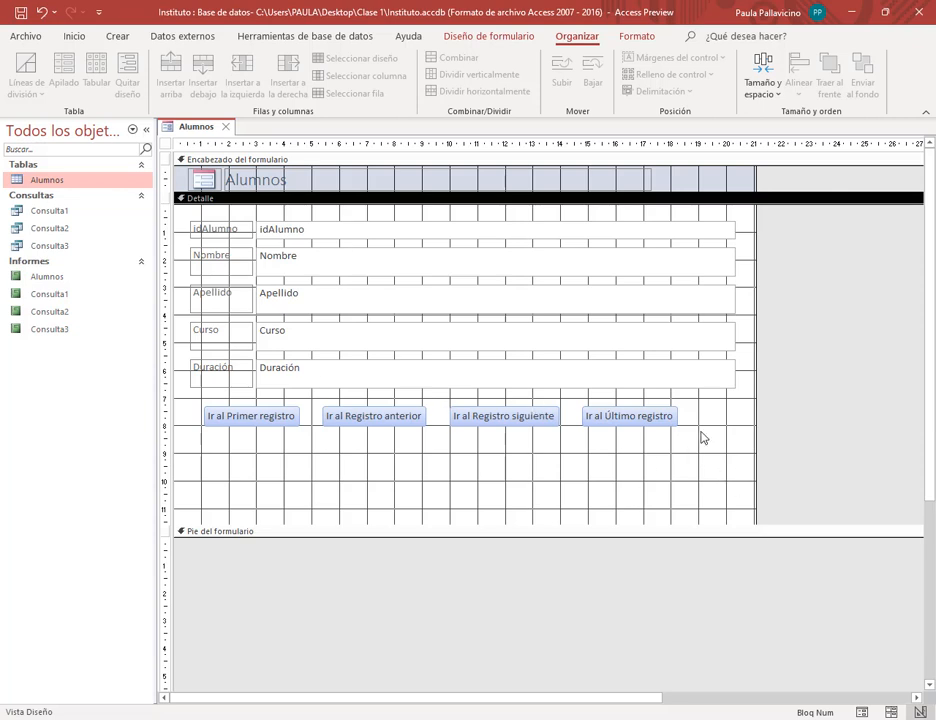
Step: Save the form under the name Alumnos and close it
right_click(205, 131)
click(224, 138)
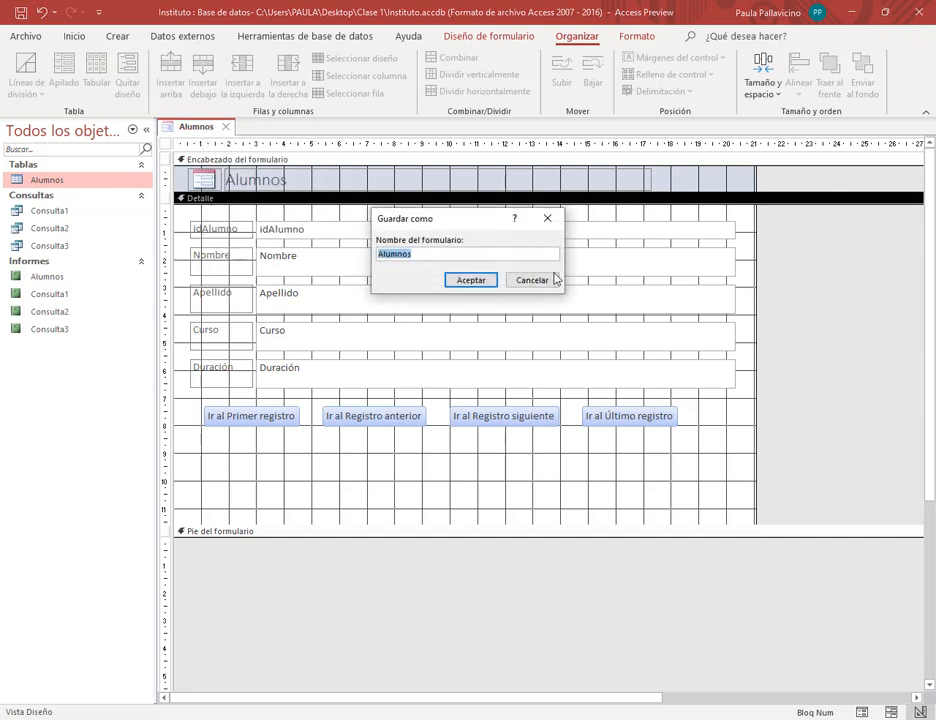
click(462, 281)
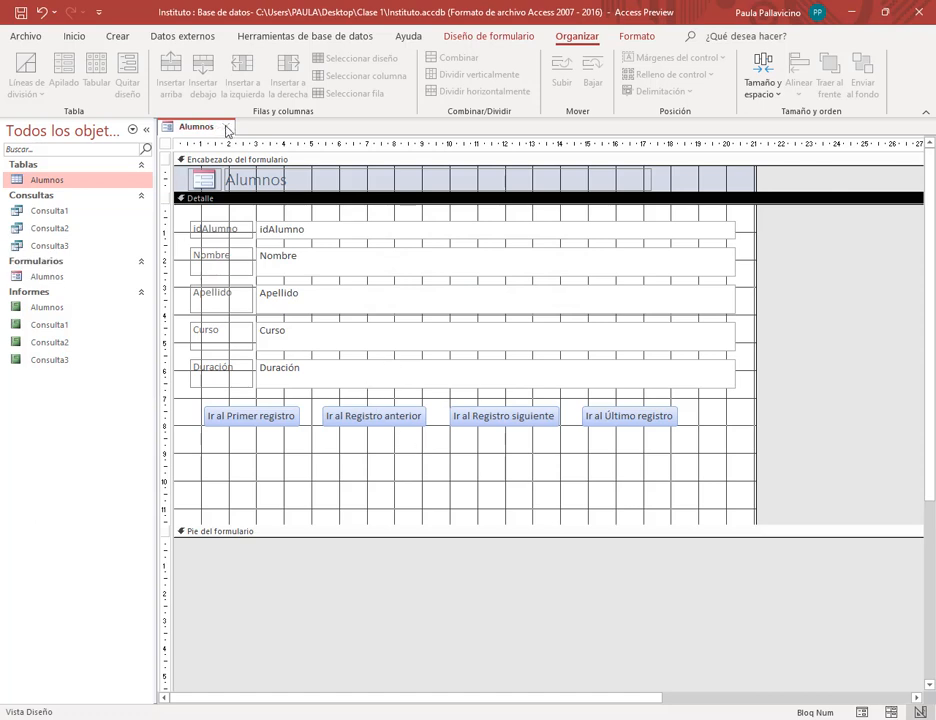
click(228, 129)
Step: Reduce the Access window to expose the desktop and create a desktop shortcut to the Alumnos form
click(32, 277)
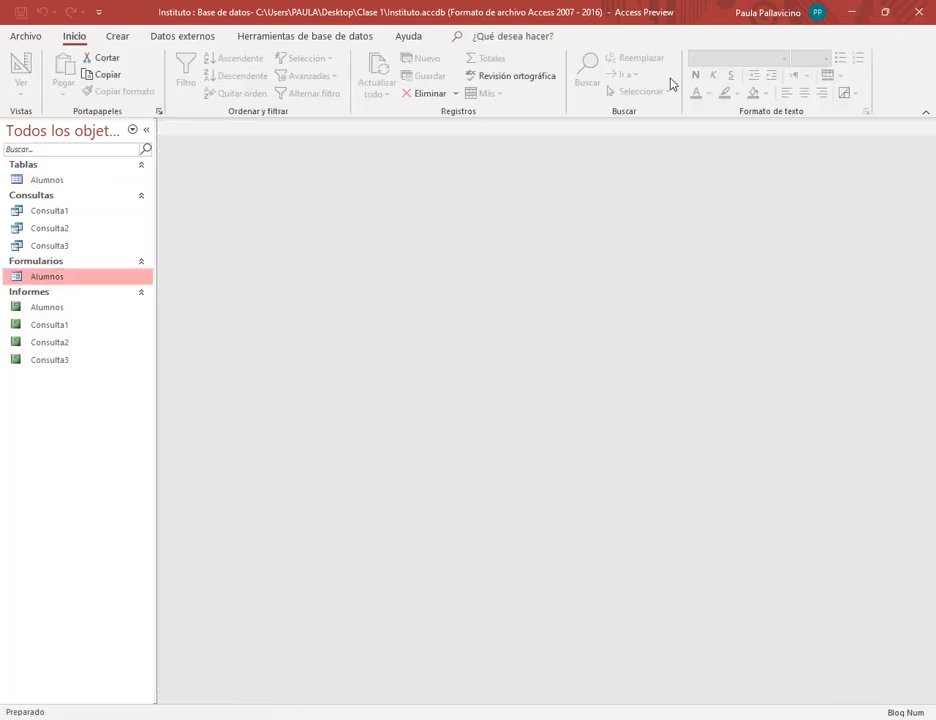
click(889, 14)
click(856, 8)
click(854, 6)
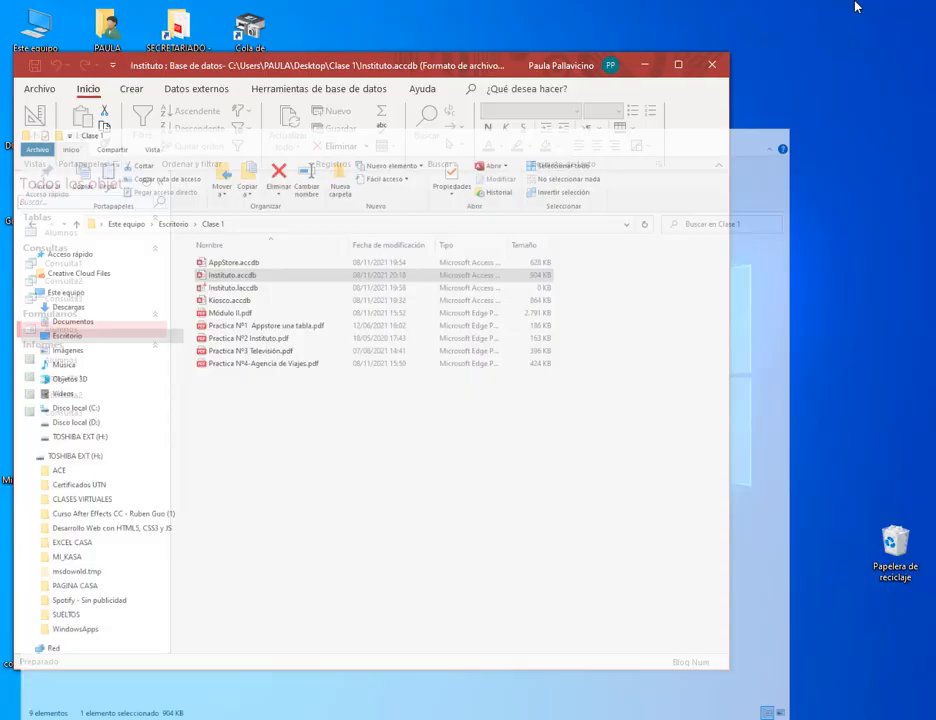
drag(488, 70, 504, 51)
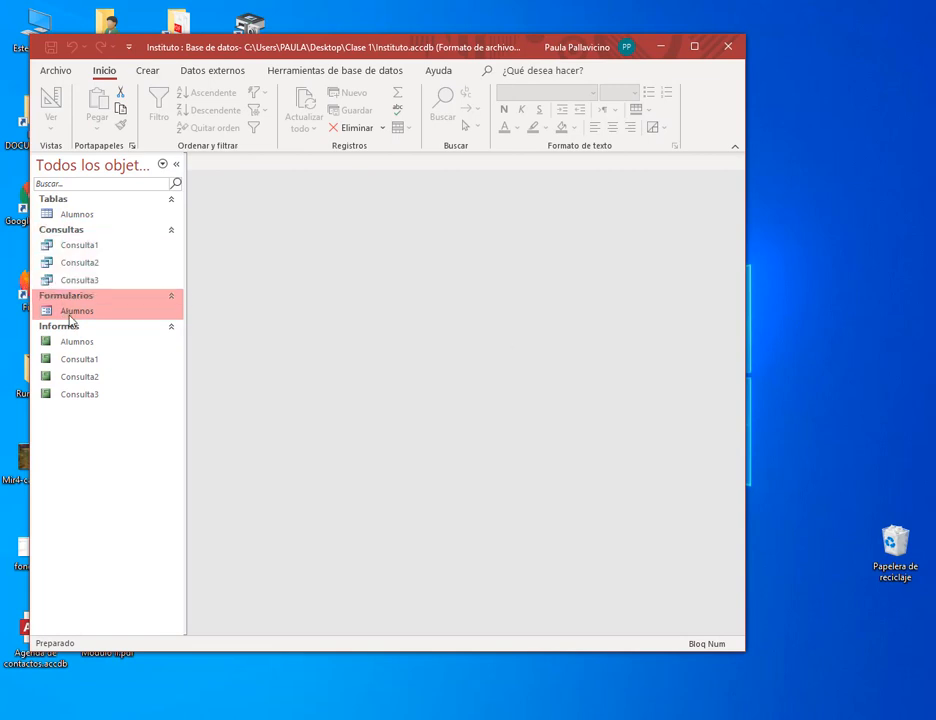
right_click(831, 310)
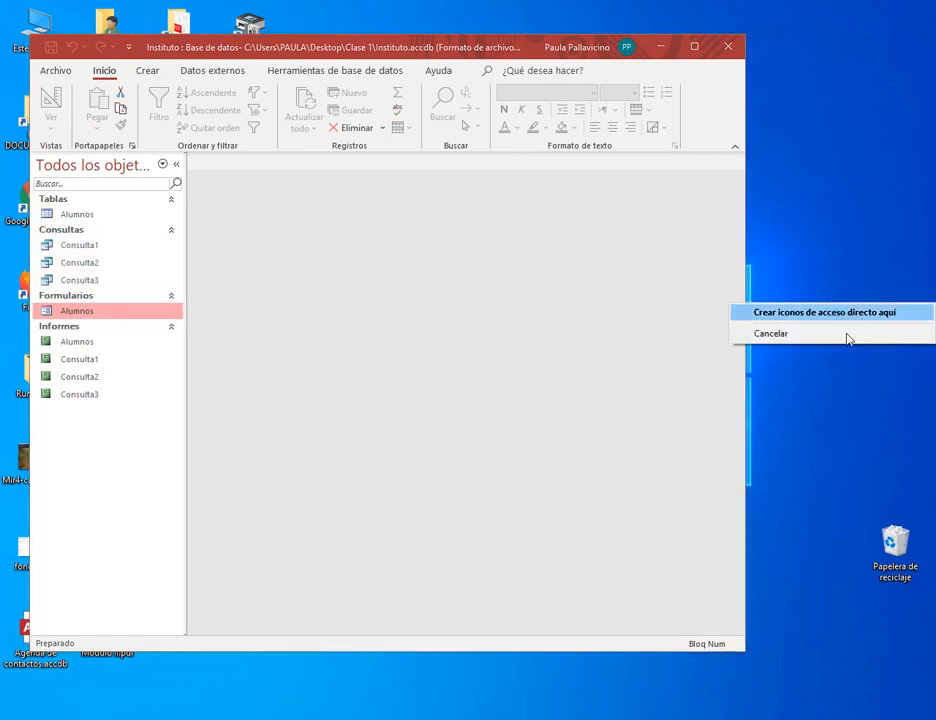
click(831, 313)
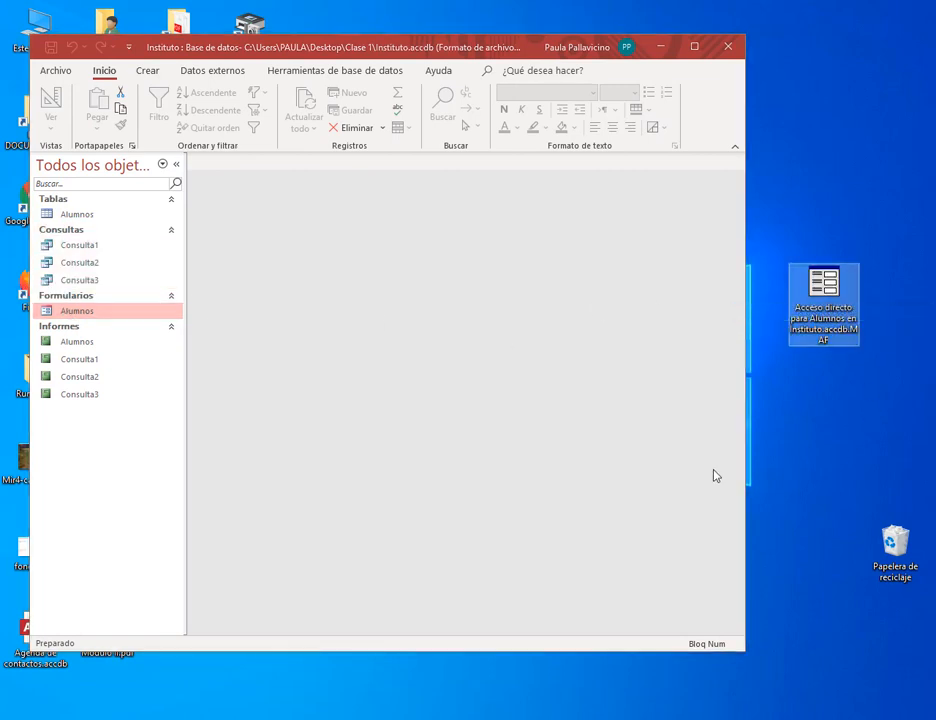
Step: Collapse the navigation pane and close the Instituto database
click(175, 166)
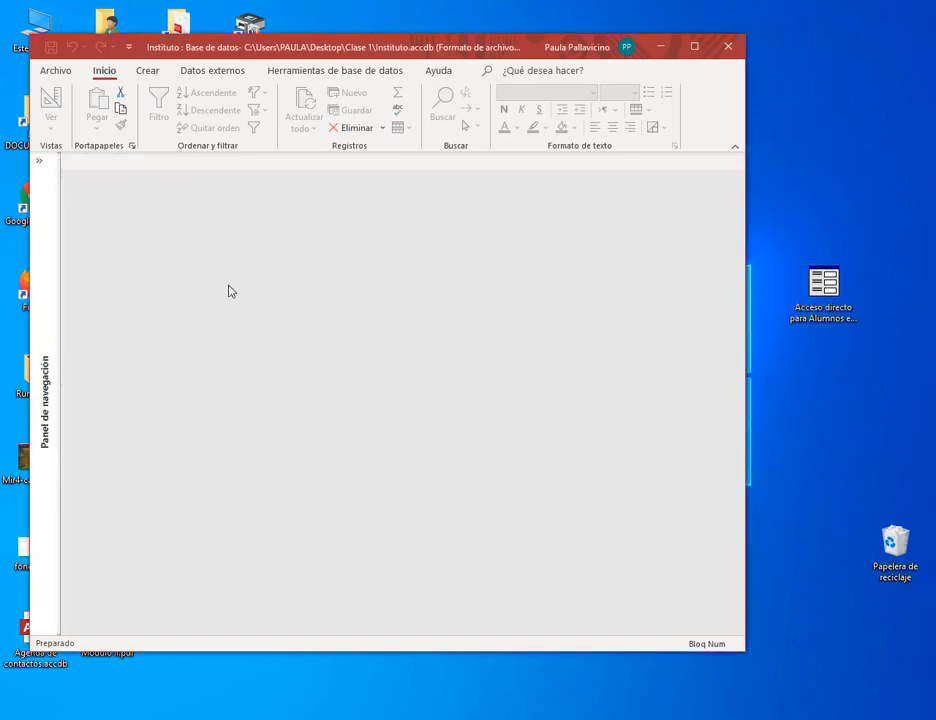
click(728, 46)
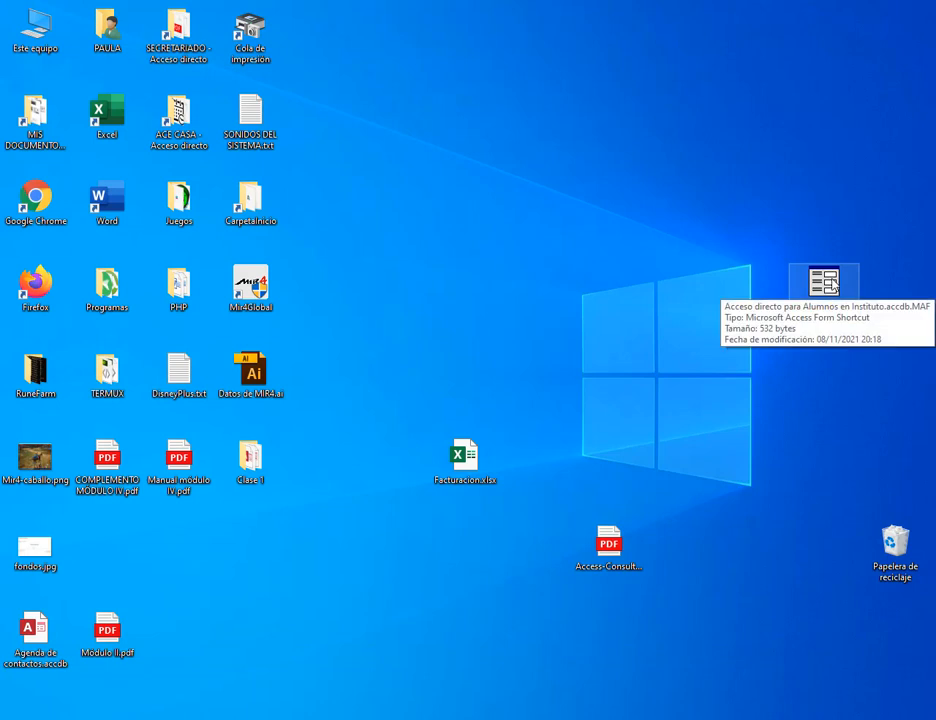
Step: Open the Alumnos form from its desktop shortcut and maximize the window
double_click(824, 283)
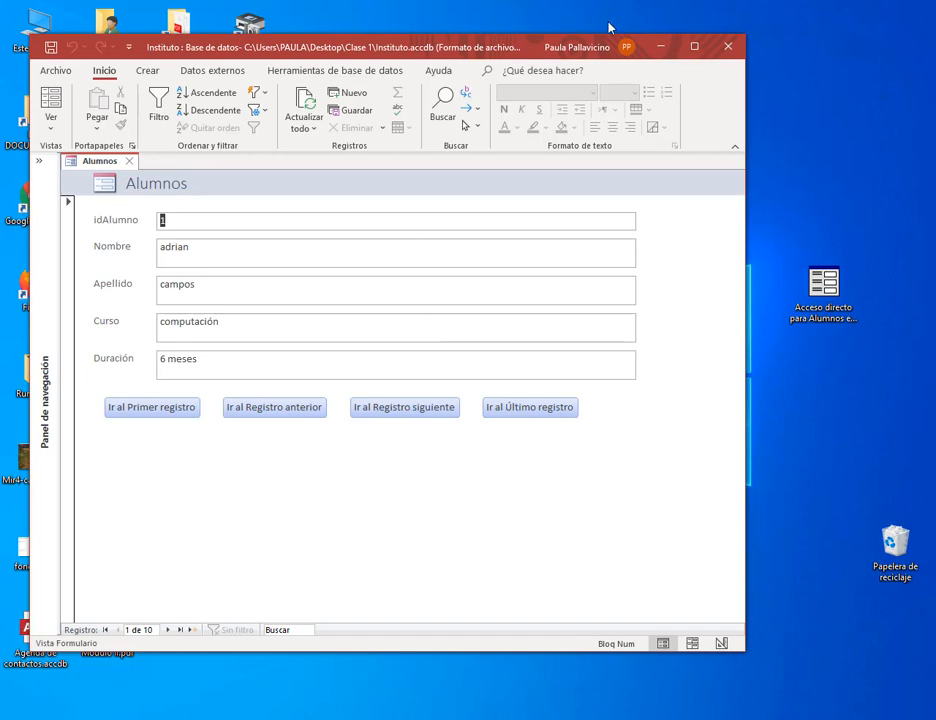
click(694, 47)
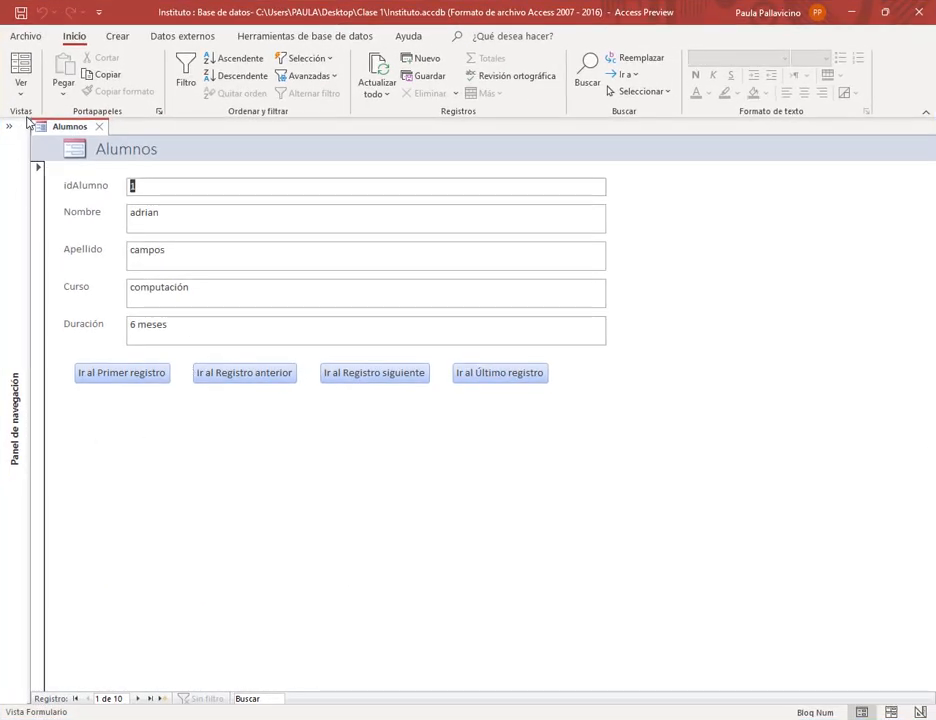
mouse_move(28, 120)
mouse_down()
mouse_move(719, 407)
mouse_move(820, 569)
mouse_up()
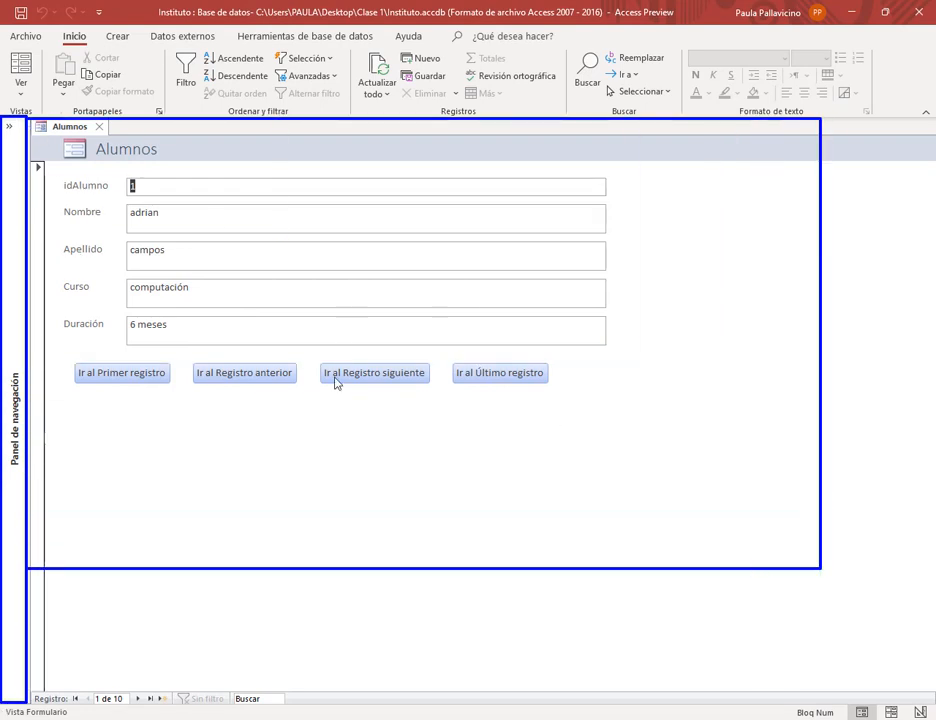
key(Escape)
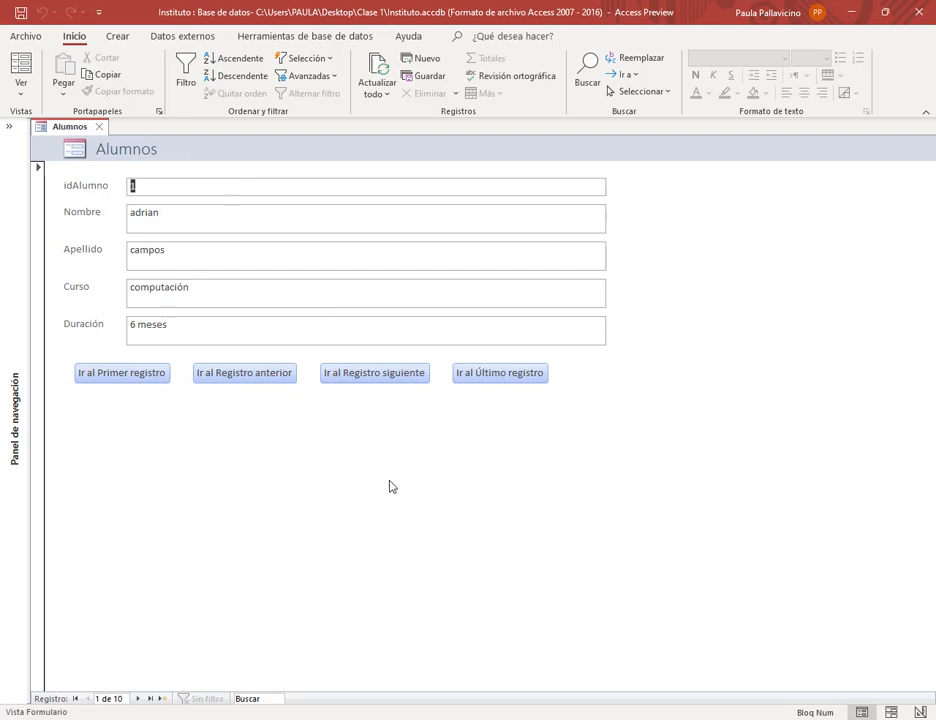
Step: Test the form's buttons for the next, previous, last and first record
click(370, 378)
click(282, 376)
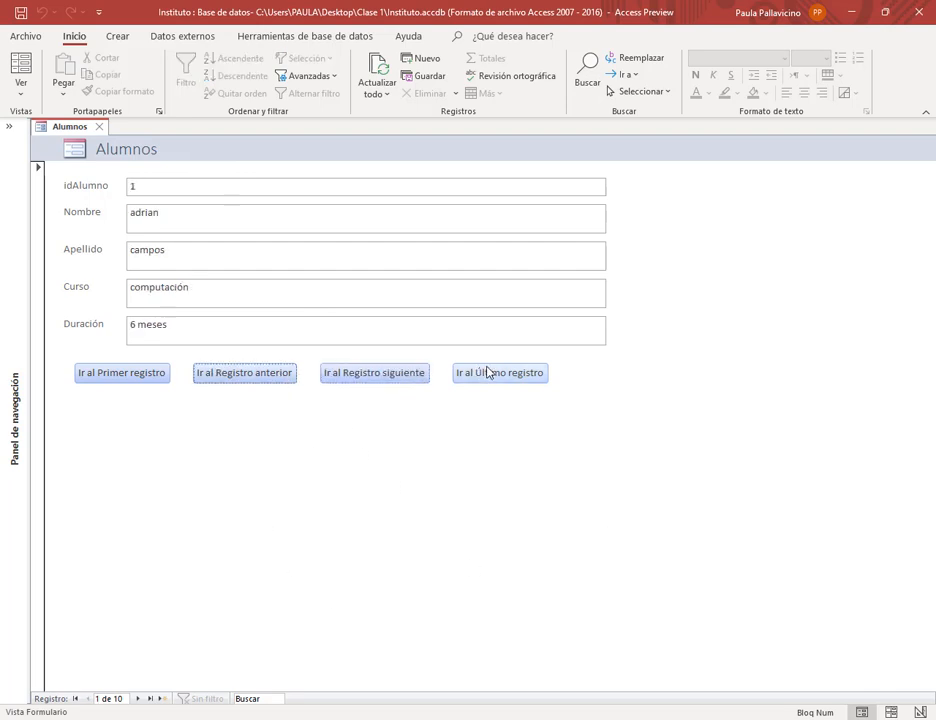
click(487, 373)
click(138, 368)
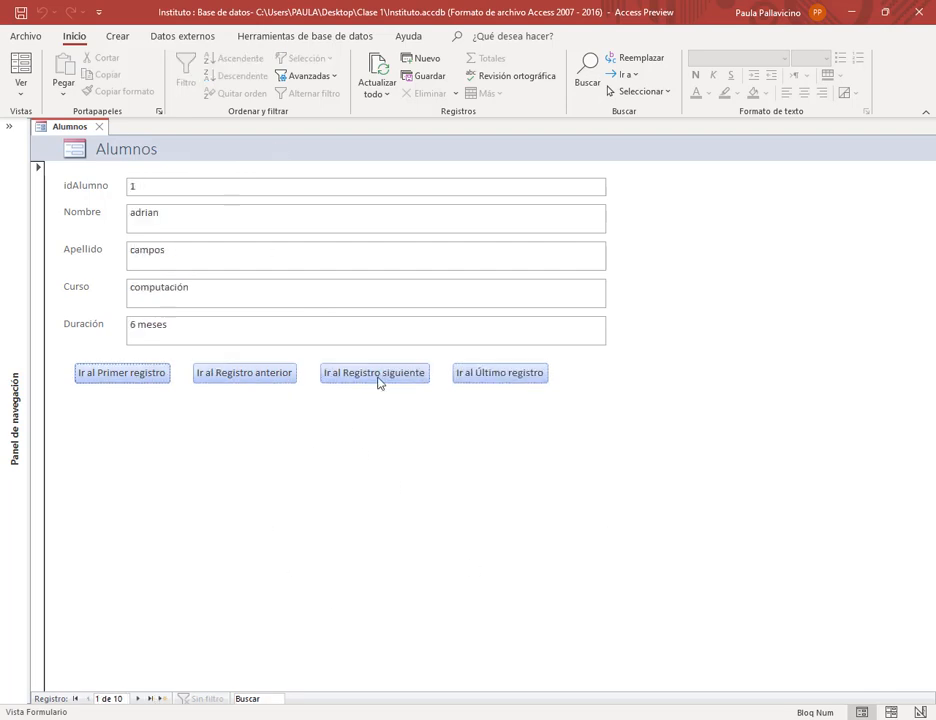
Step: Expand the navigation pane briefly, collapse it again and close the Instituto database
click(9, 126)
click(146, 129)
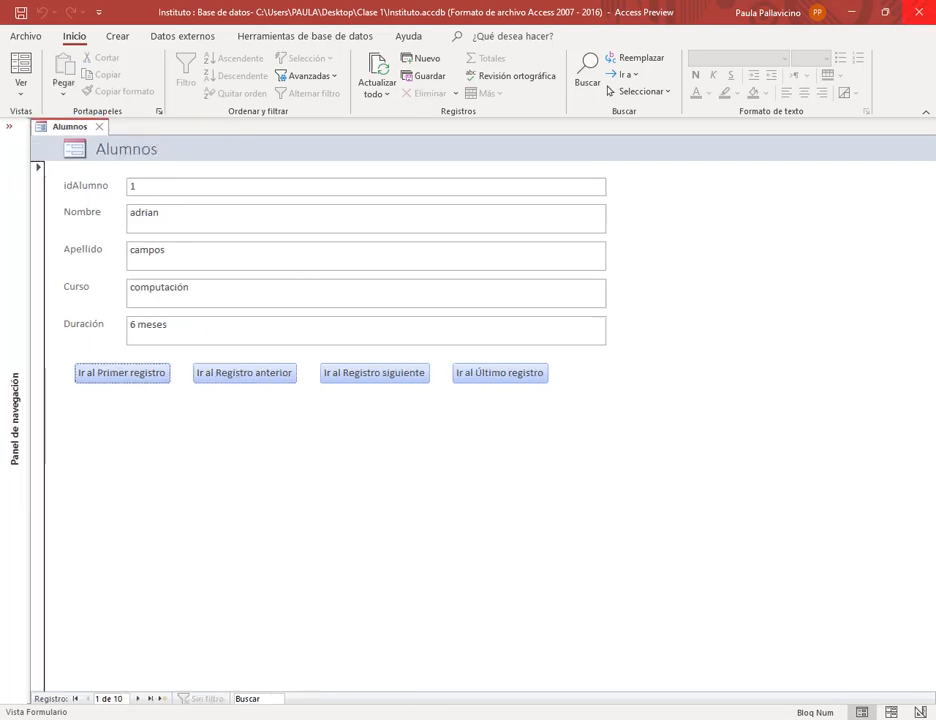
click(918, 10)
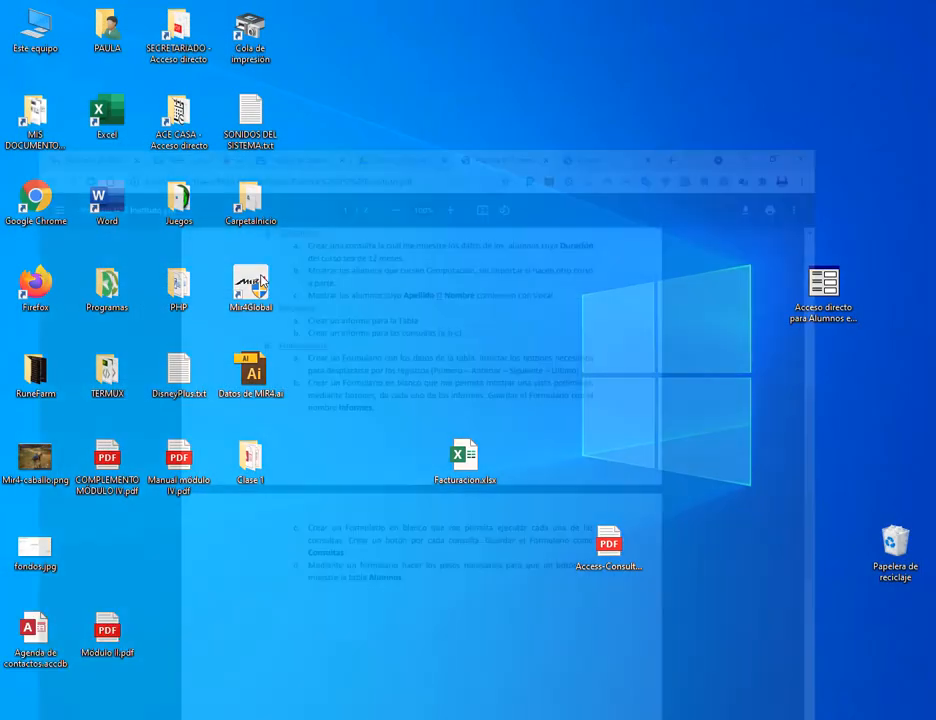
Step: Switch to the Google Meet call in the browser and close the open Access page
click(105, 625)
click(215, 12)
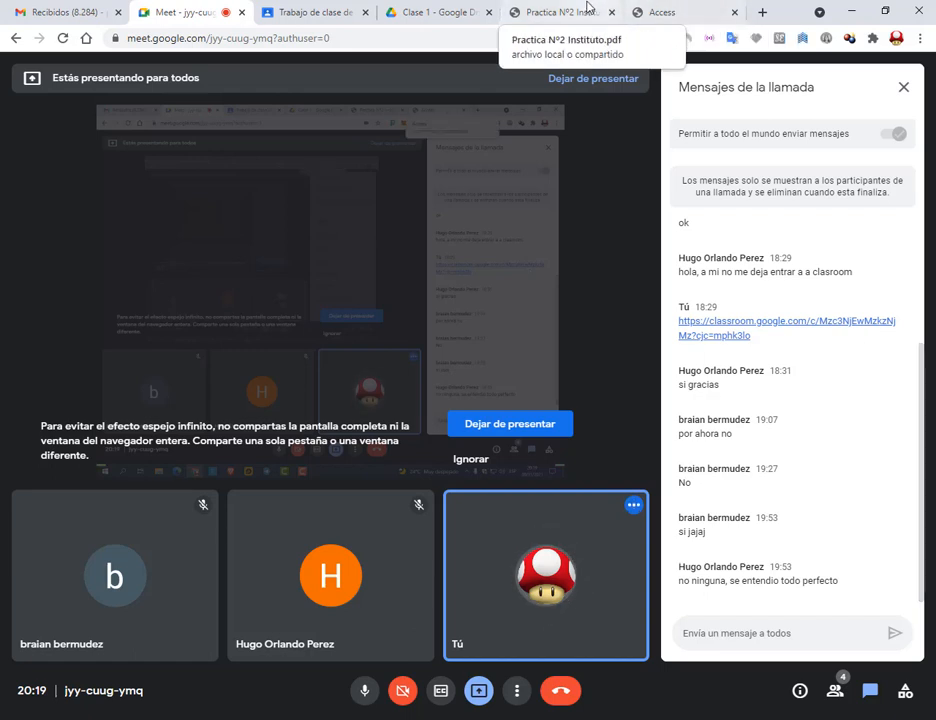
click(734, 12)
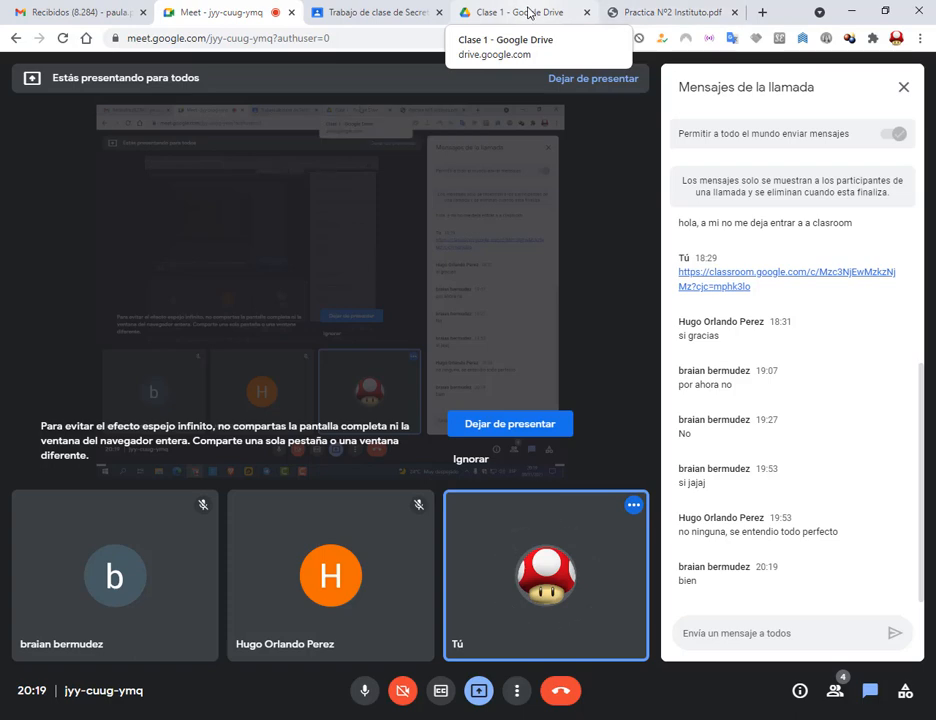
Step: Return to the Clase 1 Drive folder from the Practica Nº2 preview, and preview and close Practica Nº3 Televisión.pdf
click(529, 12)
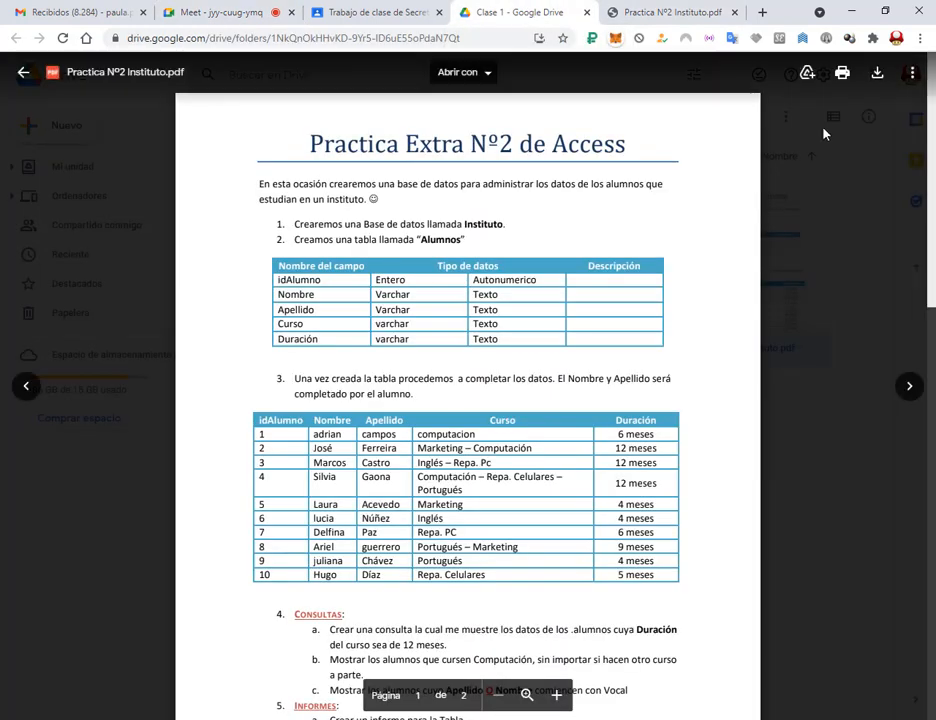
click(823, 128)
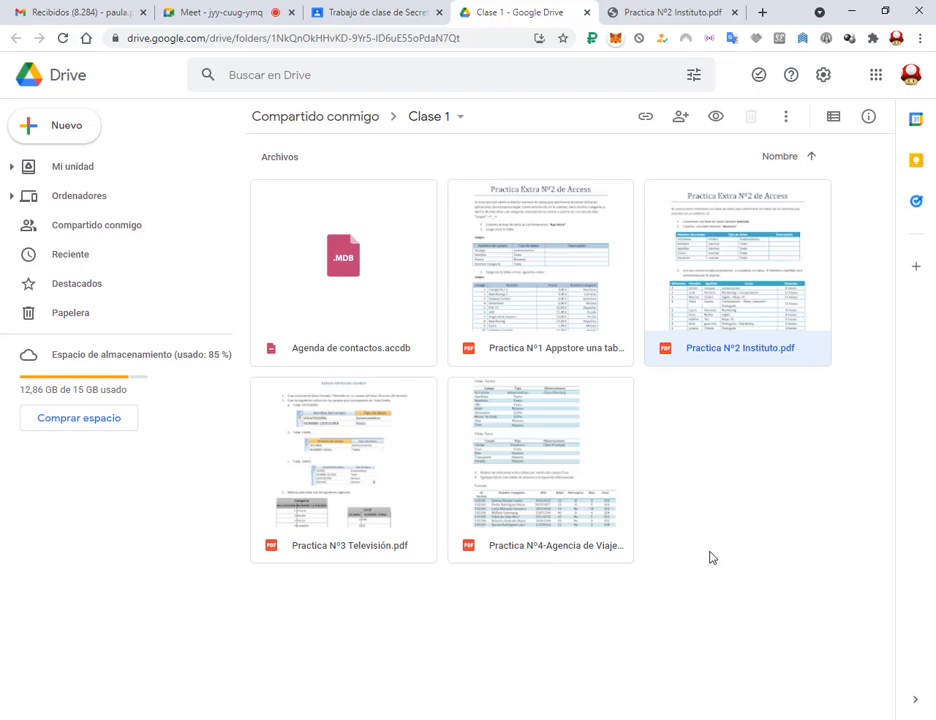
click(590, 510)
click(406, 478)
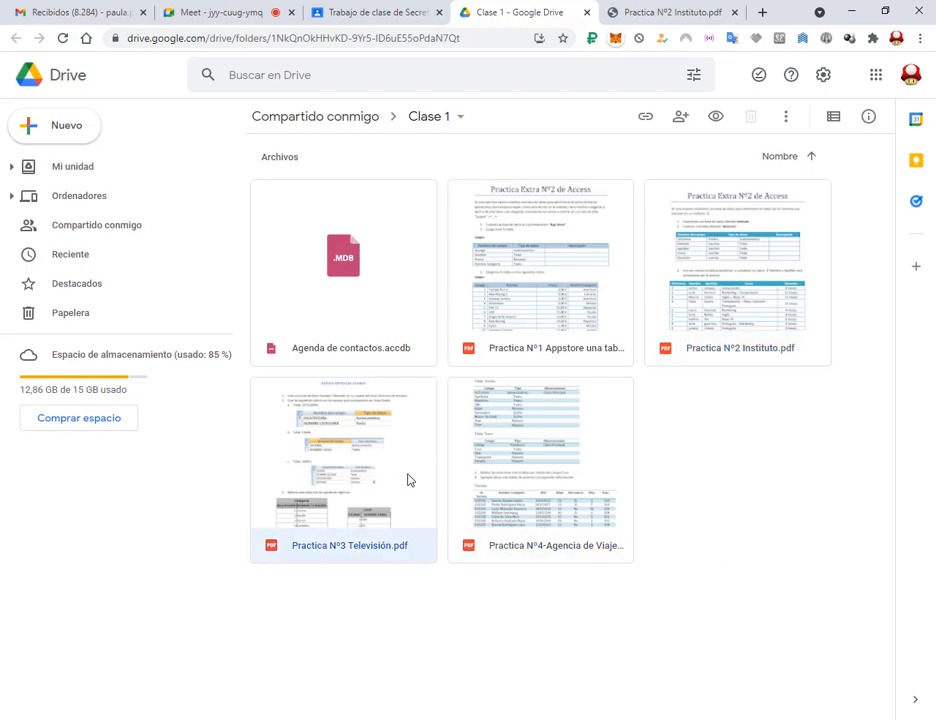
double_click(407, 480)
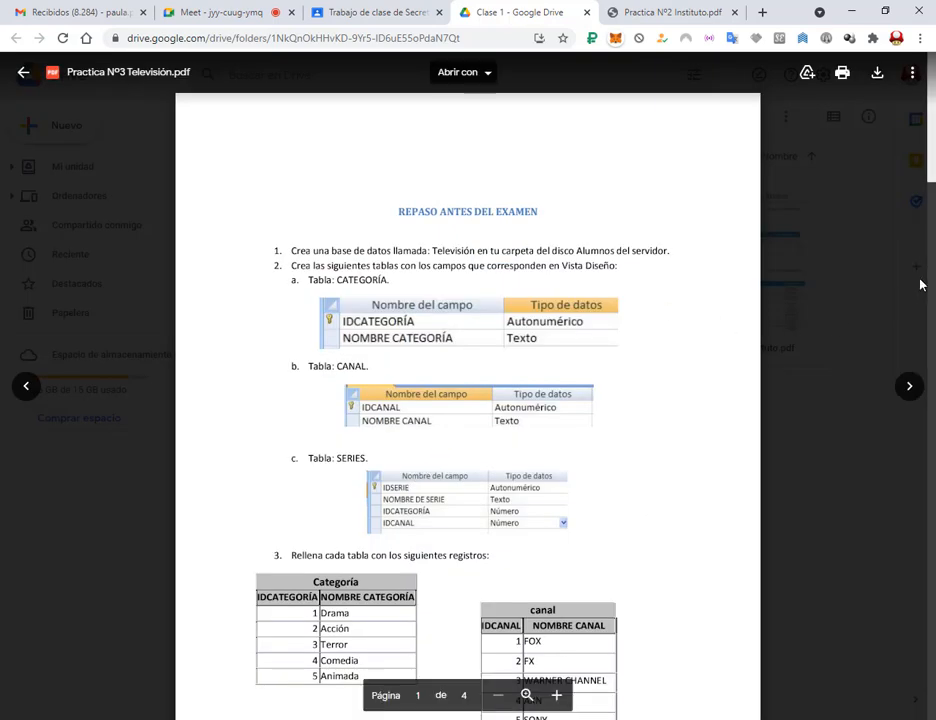
click(866, 233)
click(819, 503)
Step: Point out the Practica Nº4 and Practica Nº3 files in the Clase 1 folder and switch to the Classroom coursework page
click(513, 482)
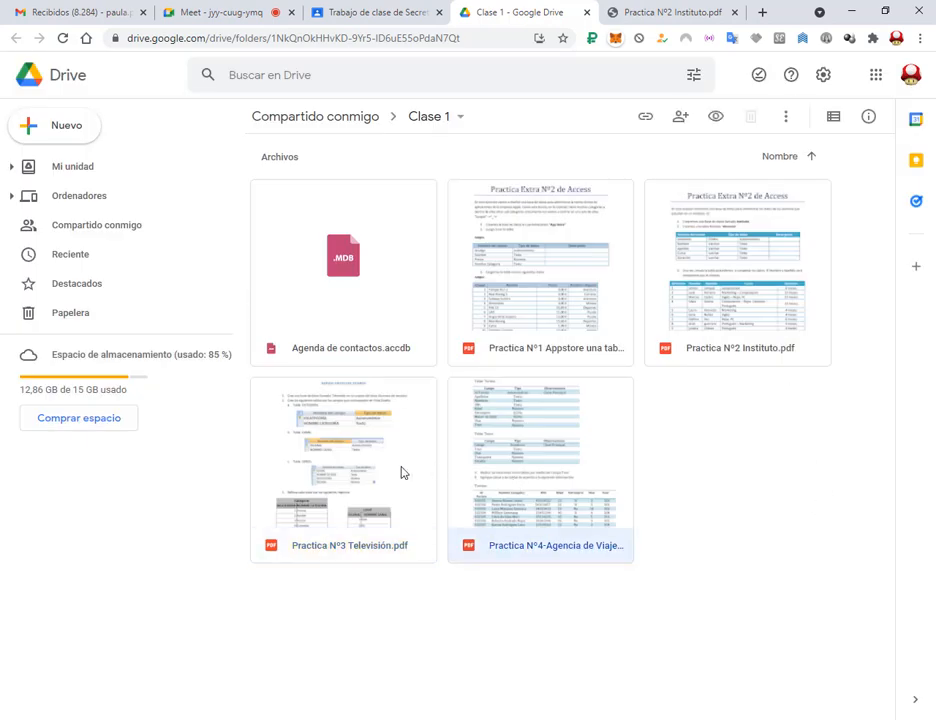
click(338, 467)
click(600, 467)
click(395, 458)
click(710, 497)
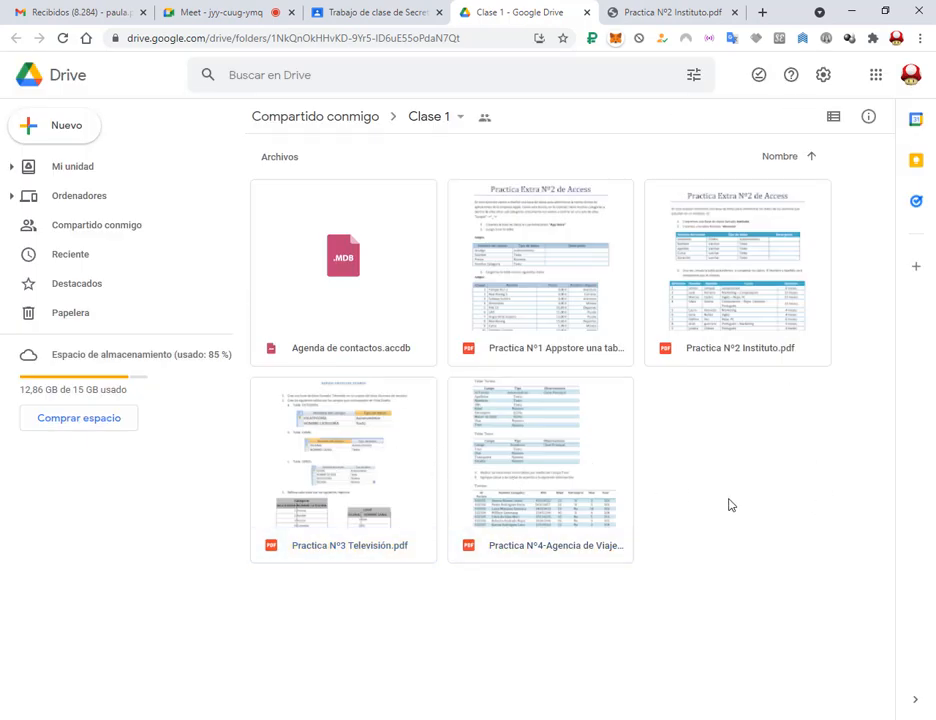
click(399, 10)
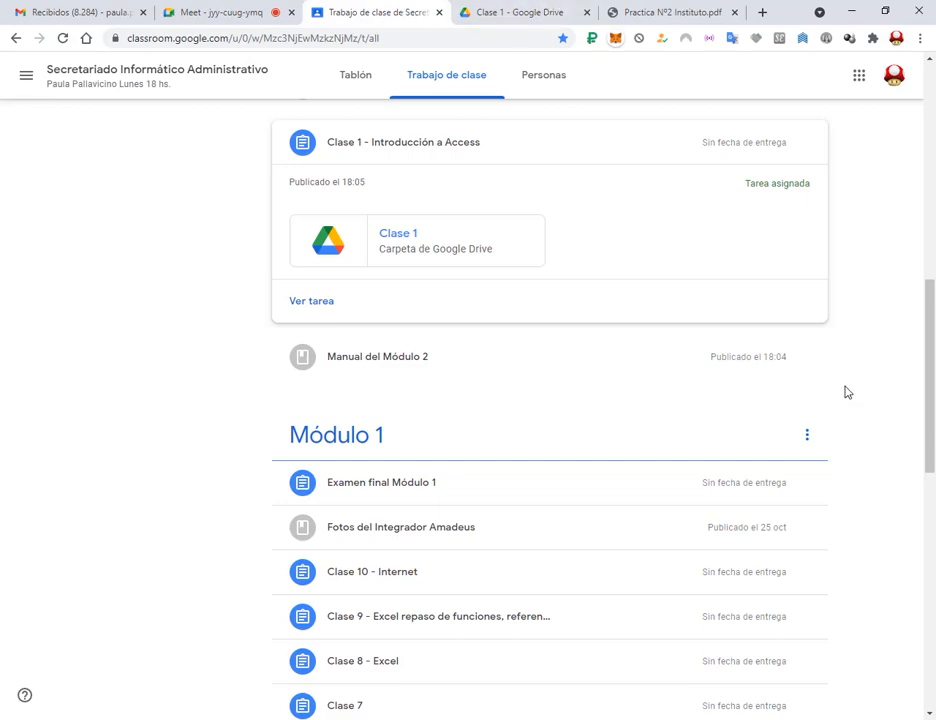
Step: Check the Practica Nº2 Instituto PDF and the Clase 1 Drive folder, and return to the Classroom coursework page
click(505, 8)
key(ctrl+Tab)
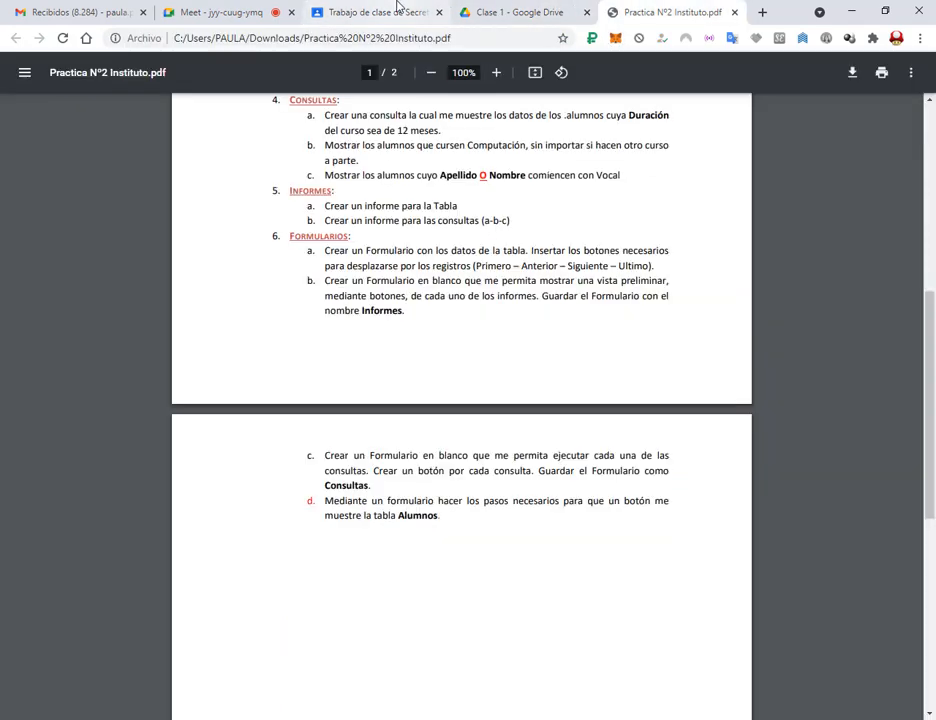
click(397, 8)
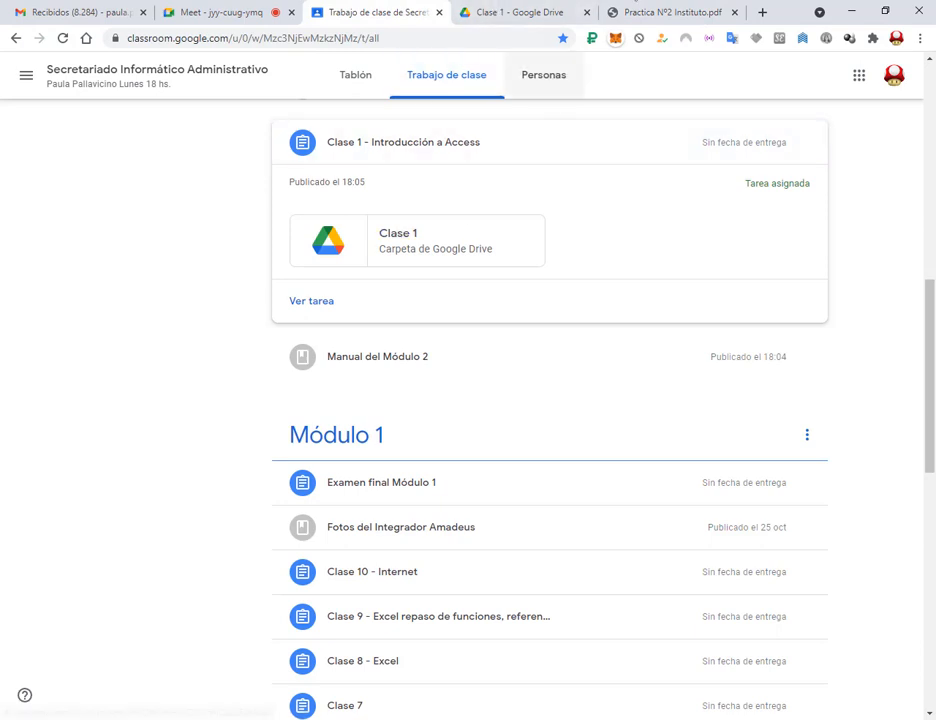
click(492, 8)
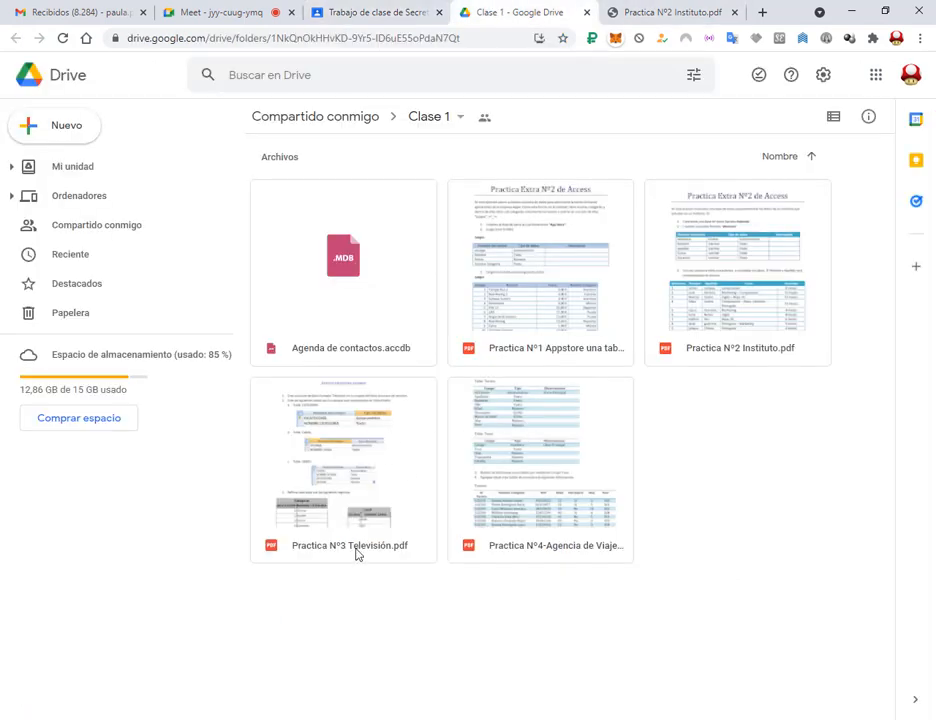
click(390, 8)
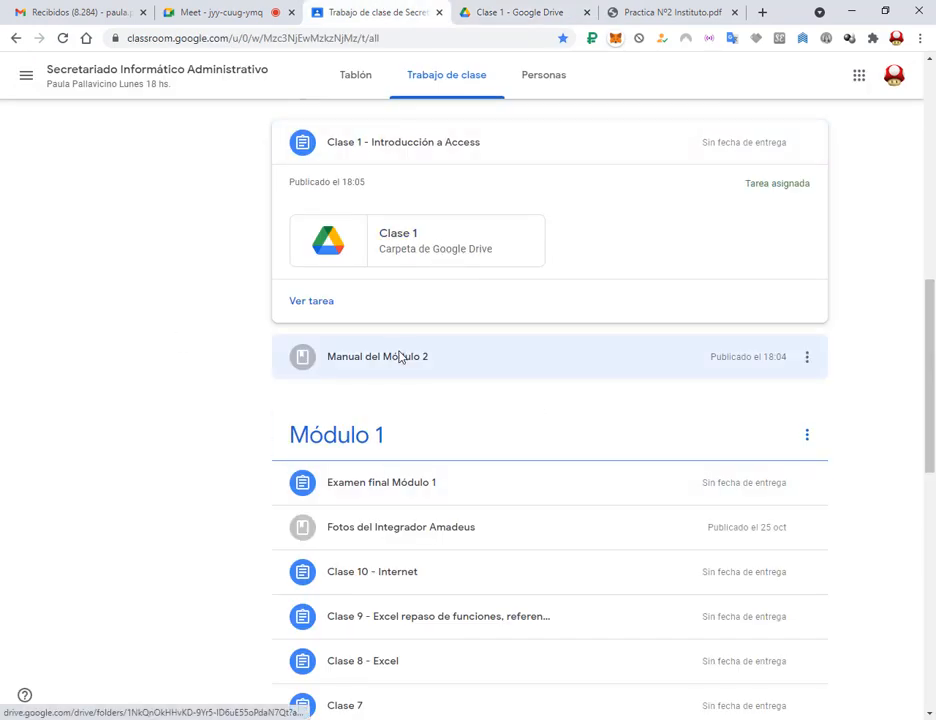
Step: Open Módulo II.pdf from the Manual del Módulo 2 material and find Práctica N° 8 on tables, primary keys and relationships
click(355, 367)
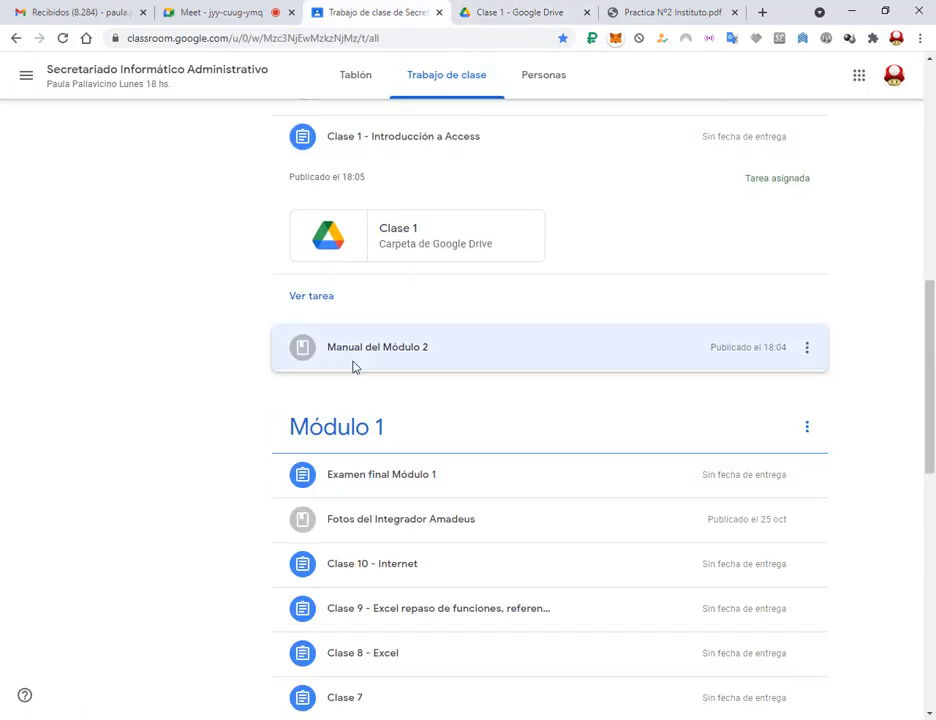
click(428, 267)
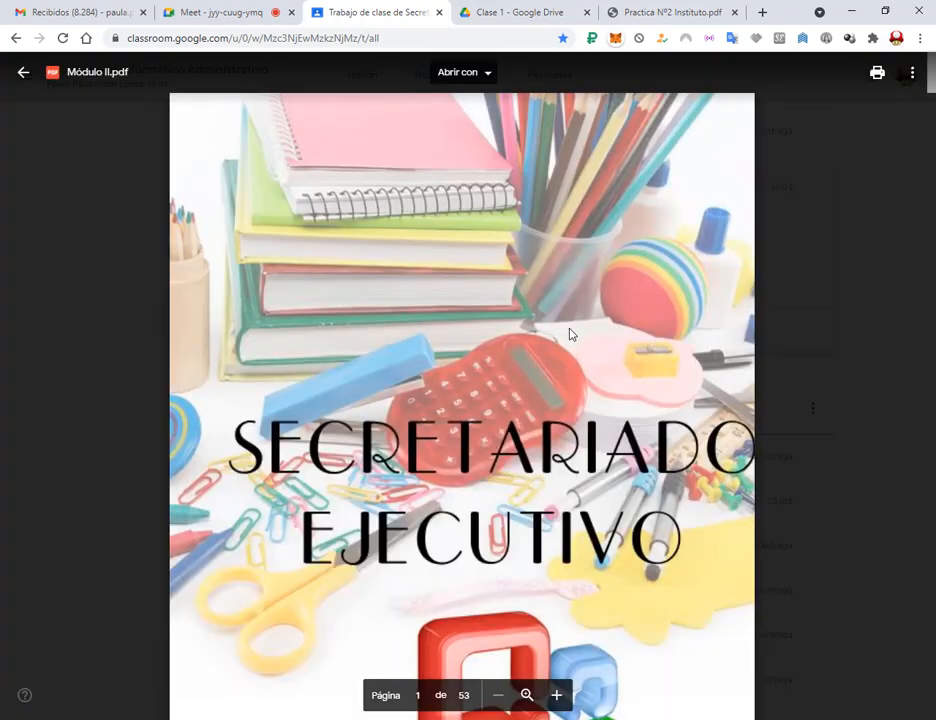
scroll(570, 334, down, 20)
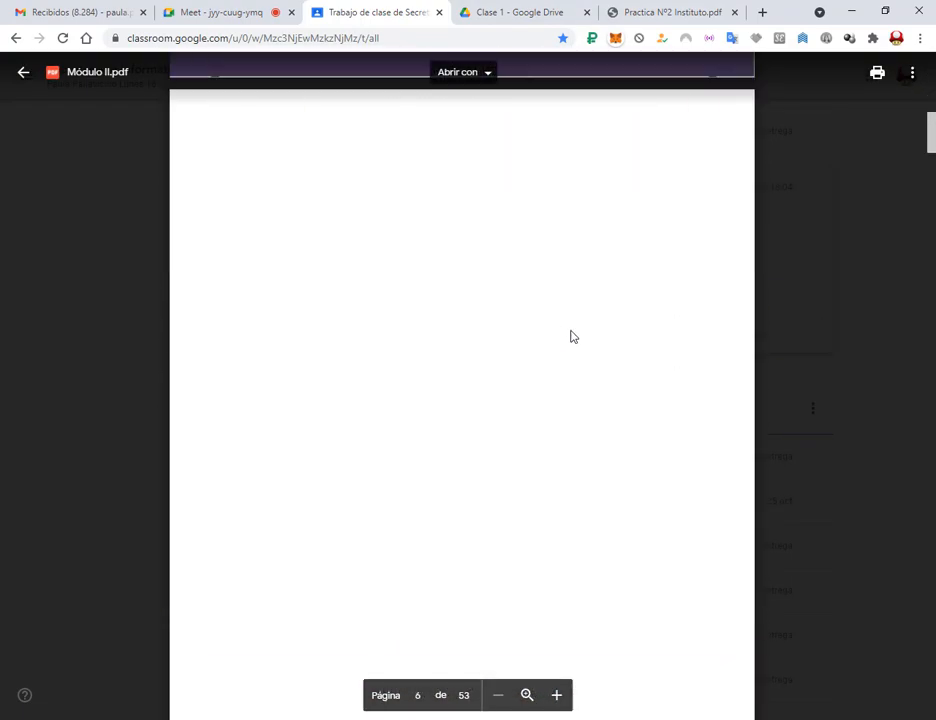
scroll(570, 336, down, 20)
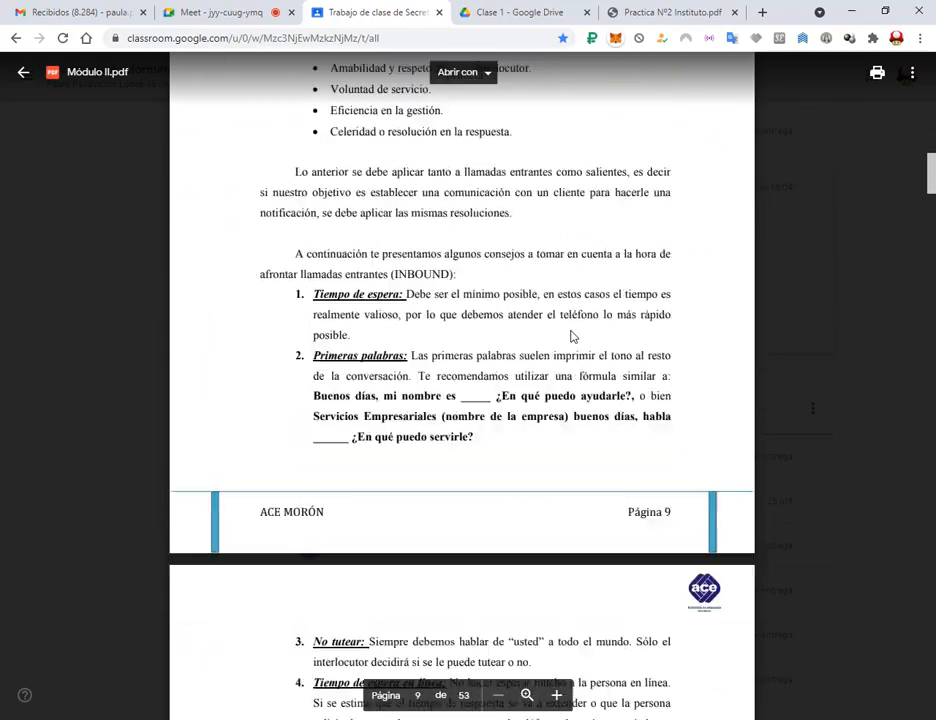
scroll(573, 336, down, 20)
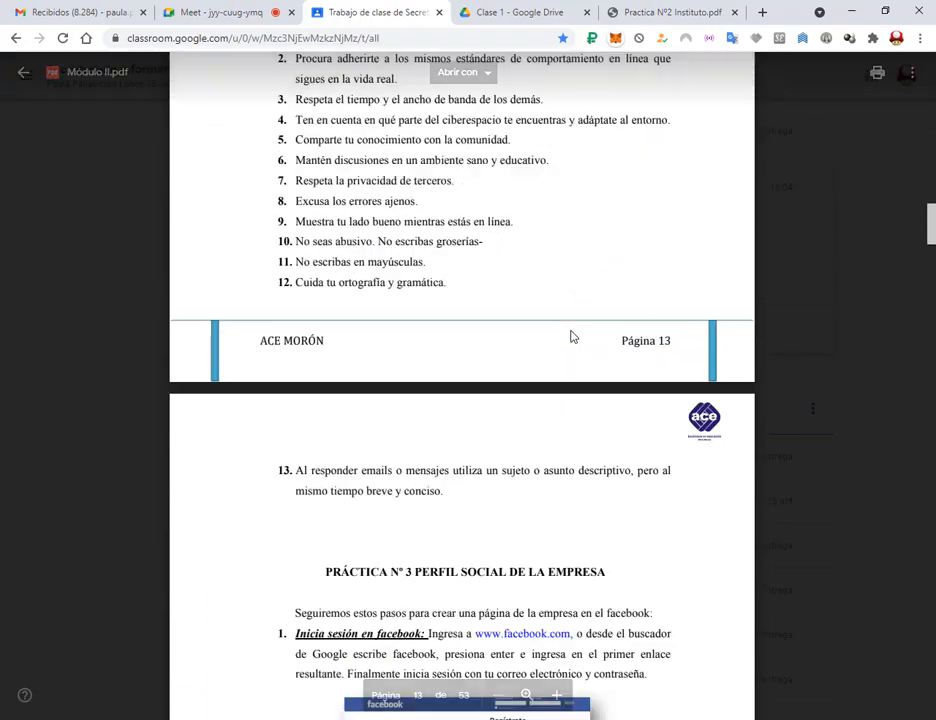
scroll(573, 336, down, 20)
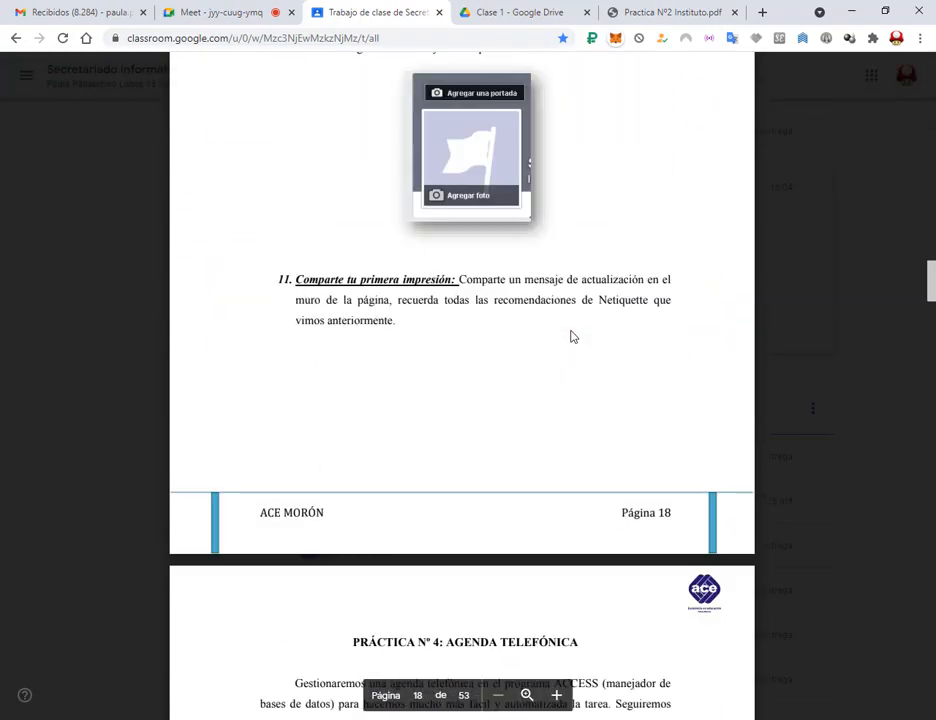
scroll(573, 336, down, 20)
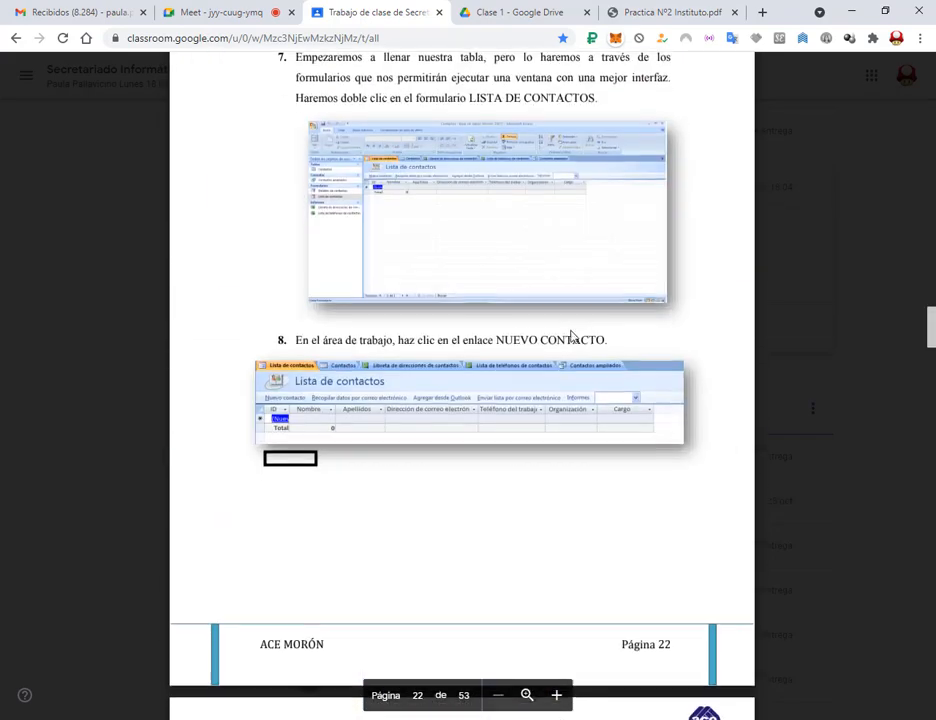
scroll(573, 336, down, 20)
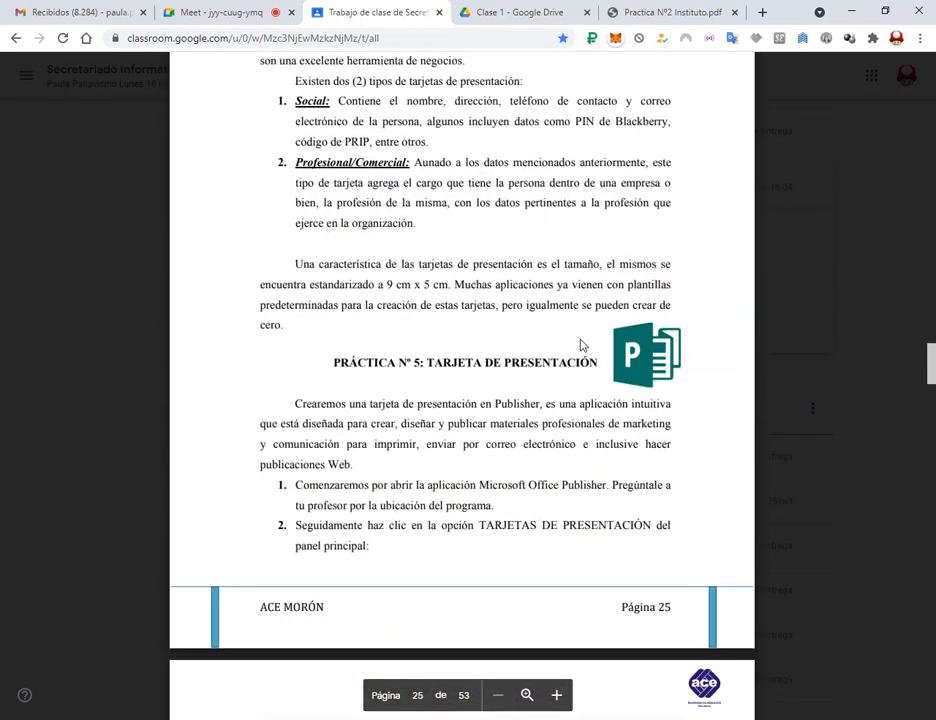
scroll(597, 367, up, 5)
scroll(590, 369, down, 11)
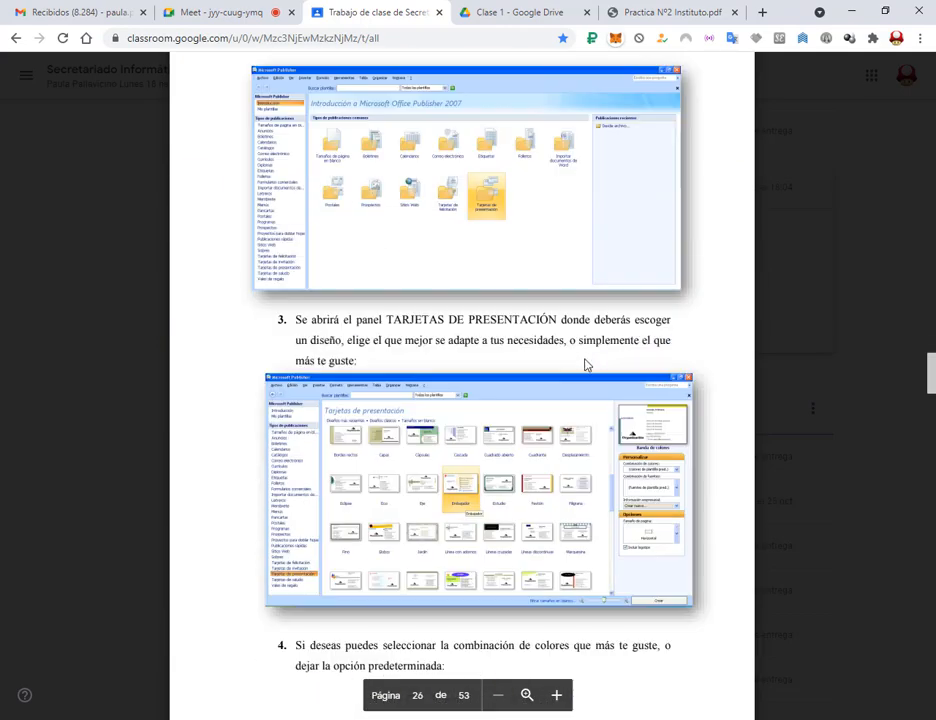
scroll(585, 370, down, 15)
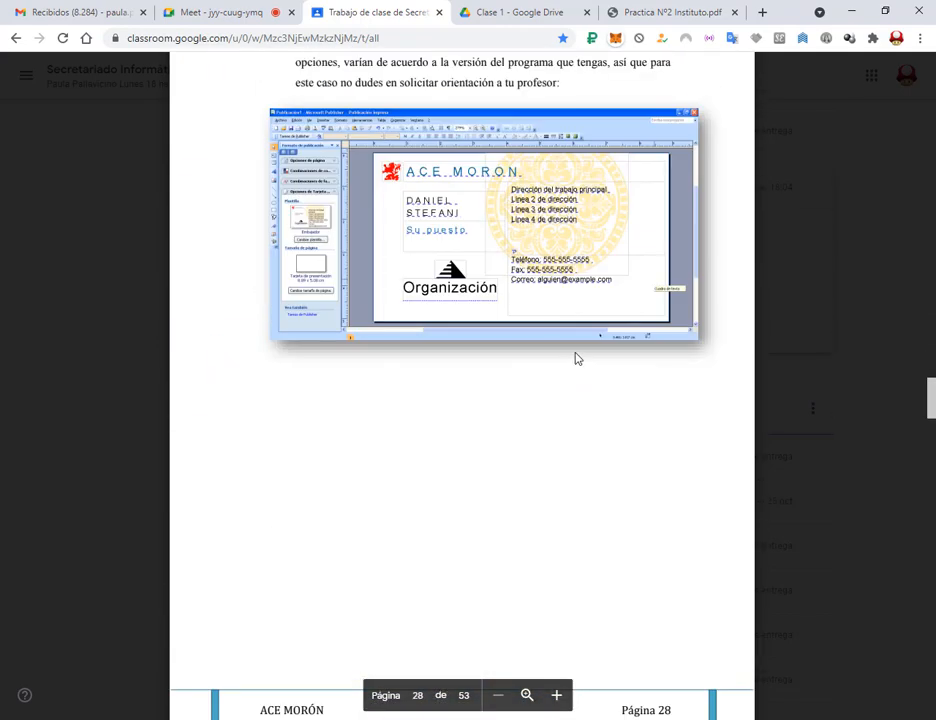
scroll(576, 358, down, 20)
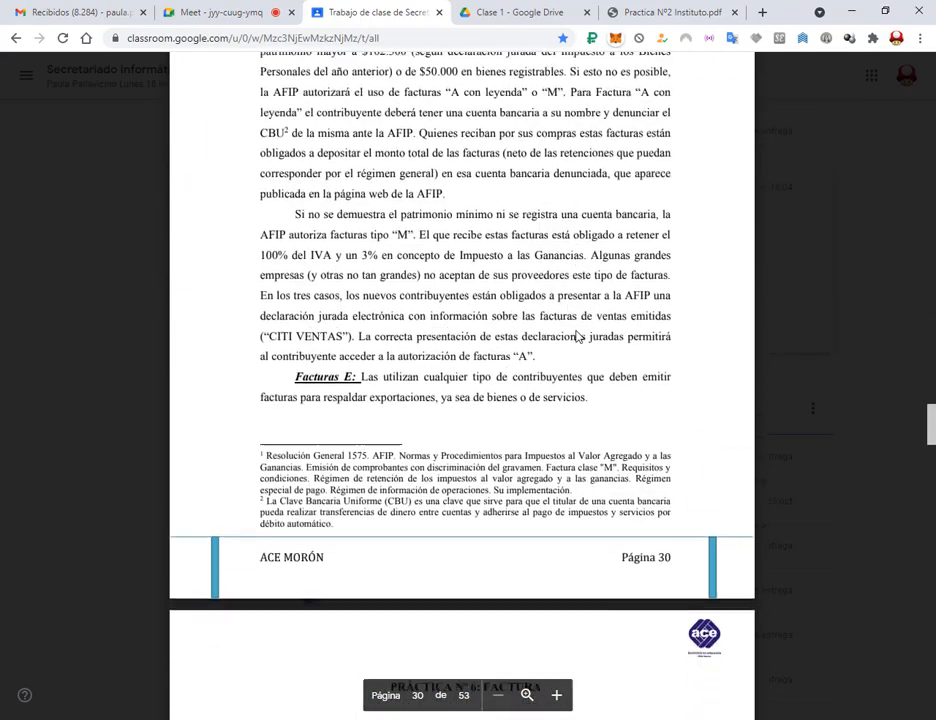
scroll(576, 336, down, 20)
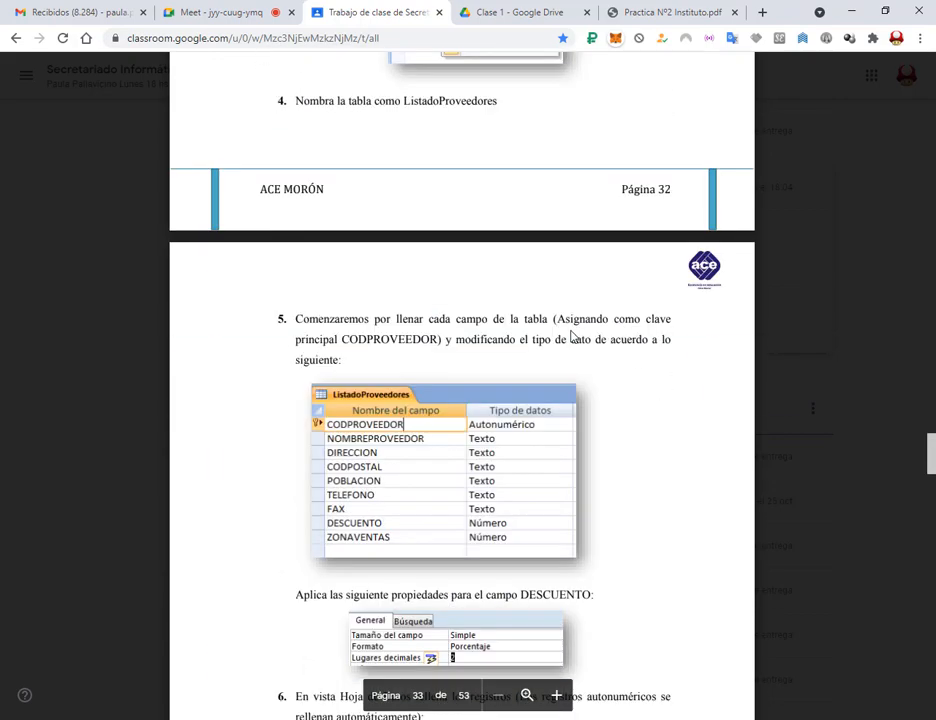
scroll(572, 336, up, 10)
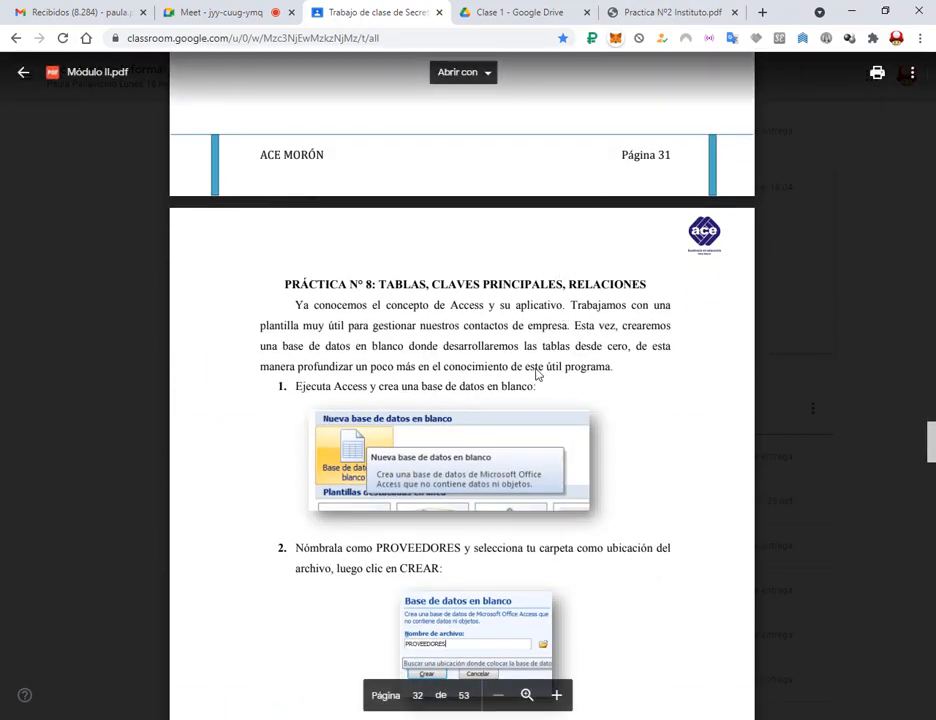
Step: Mark the Practica Nº1 and Practica Nº2 files in the Clase 1 Drive folder with a box and arrows, and clear the marks
click(545, 12)
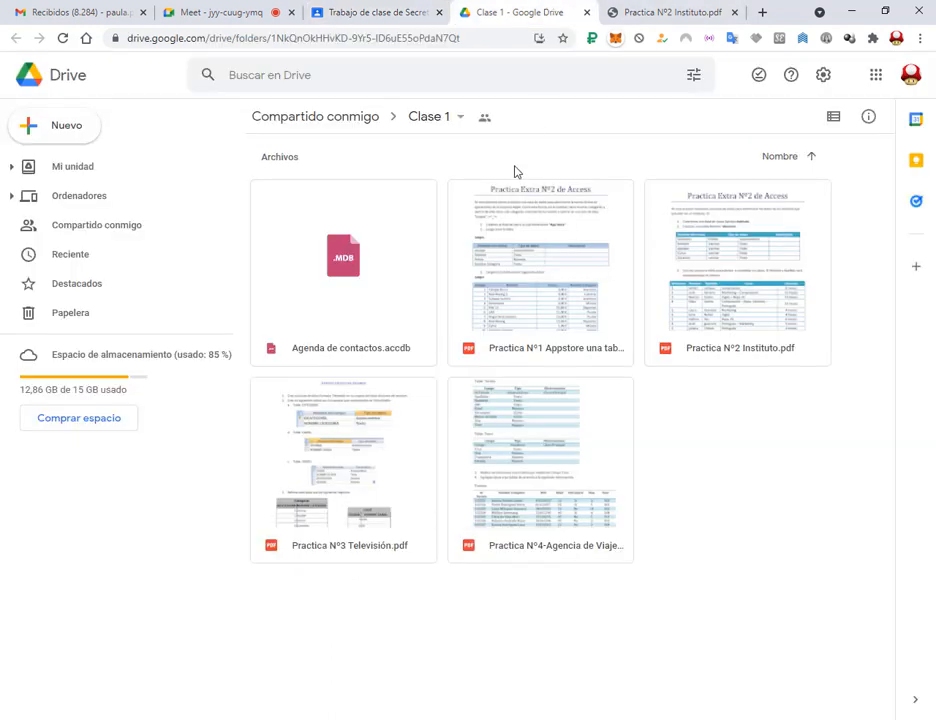
drag(443, 167, 846, 378)
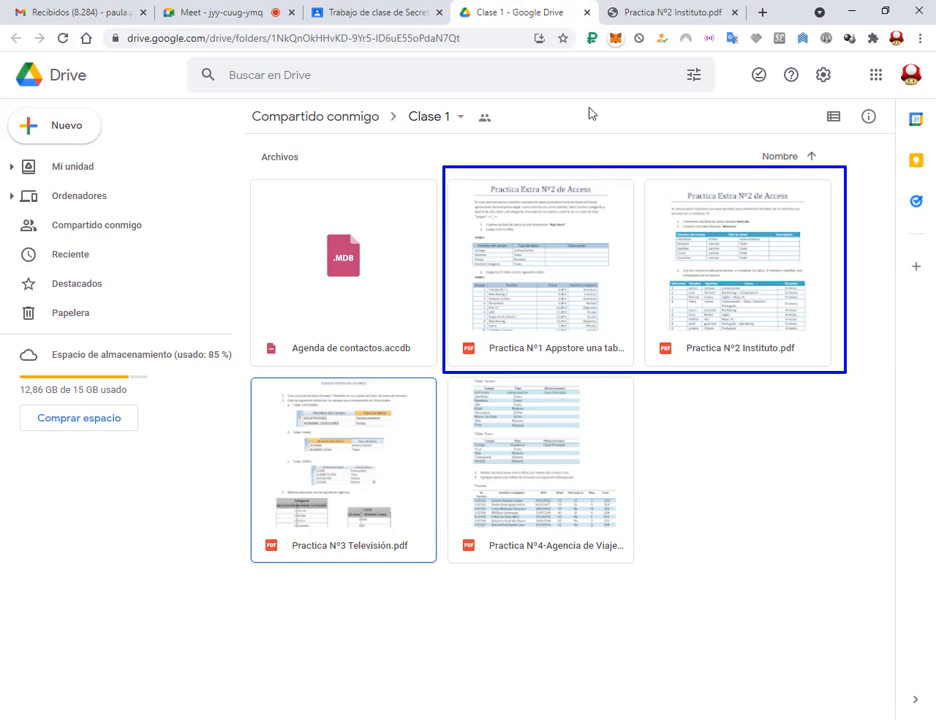
drag(590, 113, 566, 344)
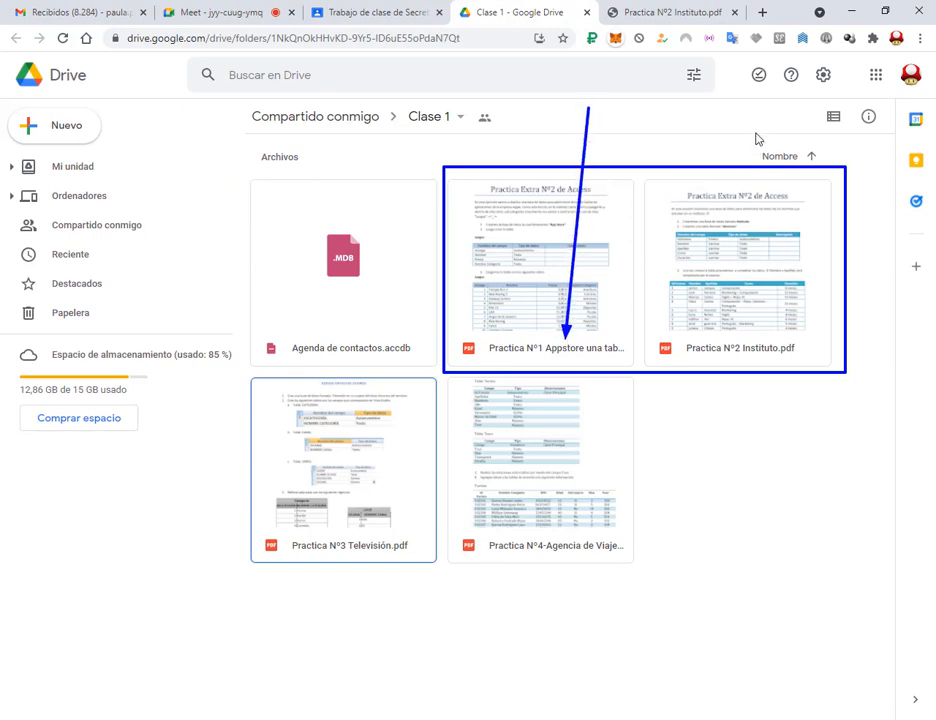
drag(756, 133, 763, 341)
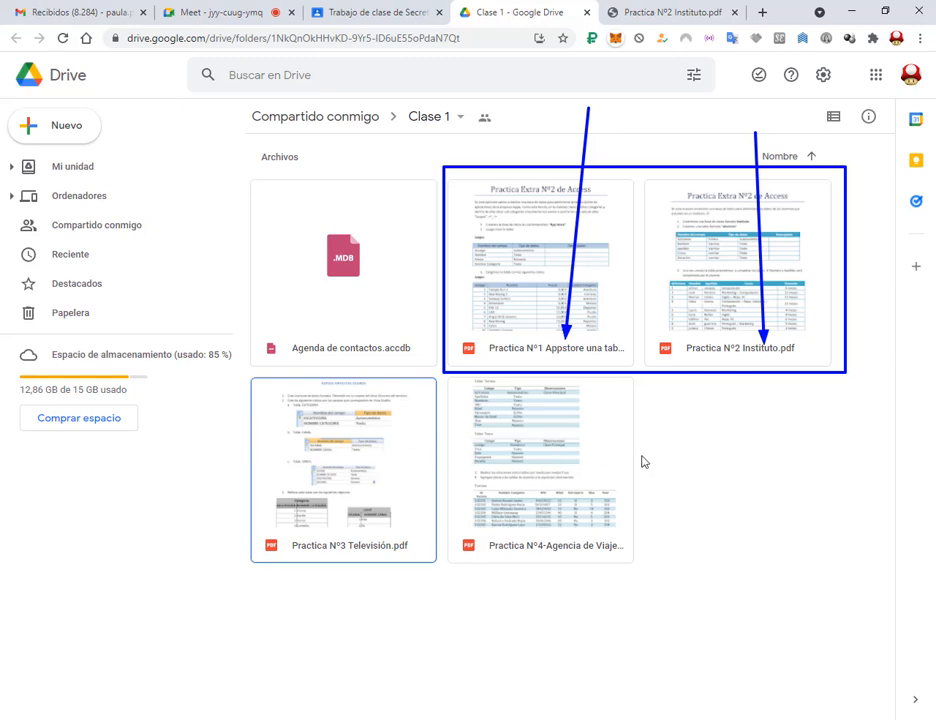
key(Escape)
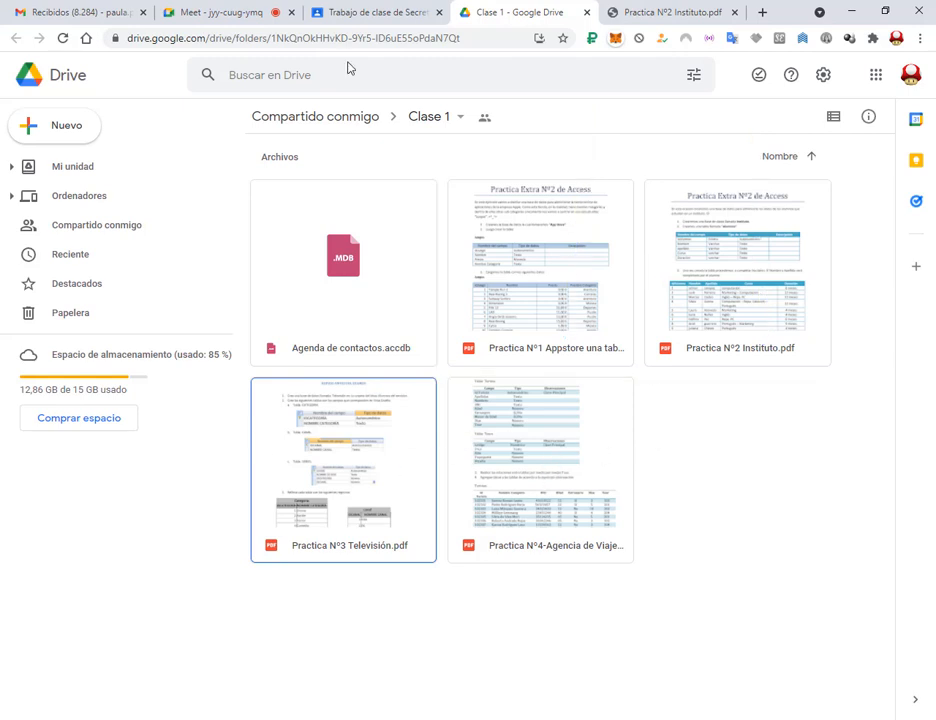
Step: Return to Módulo II.pdf and frame the Práctica N° 8 title and the database name PROVEEDORES
click(398, 8)
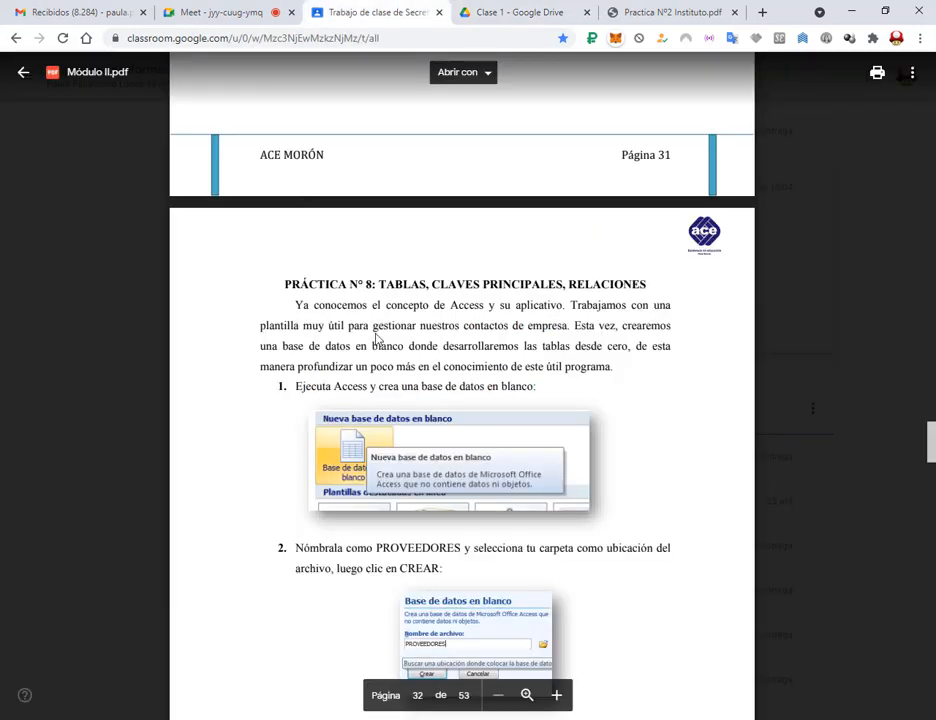
drag(268, 275, 668, 299)
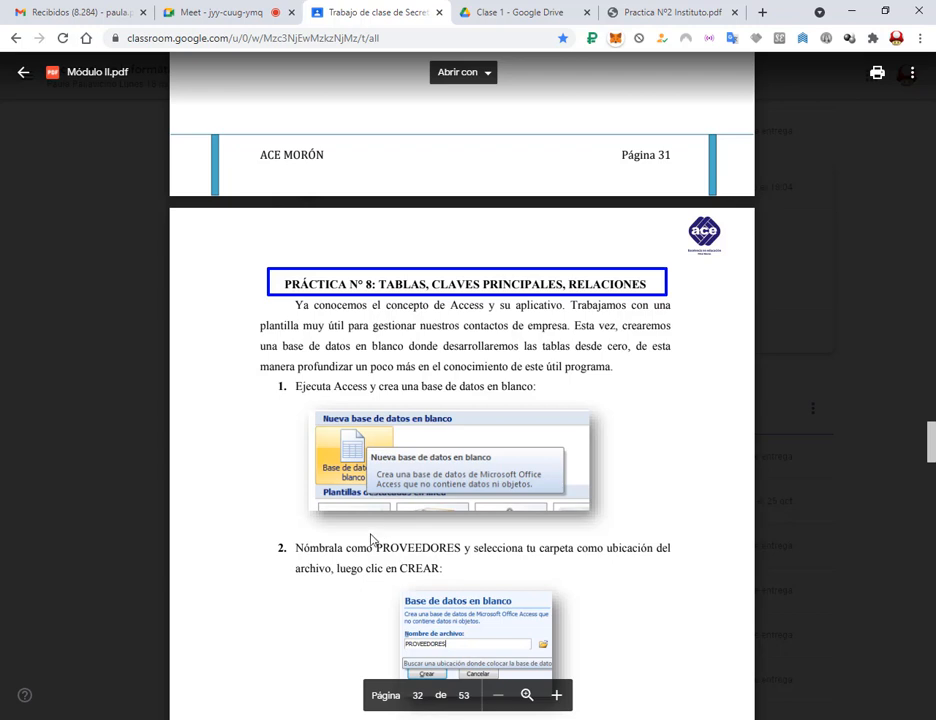
drag(370, 536, 464, 561)
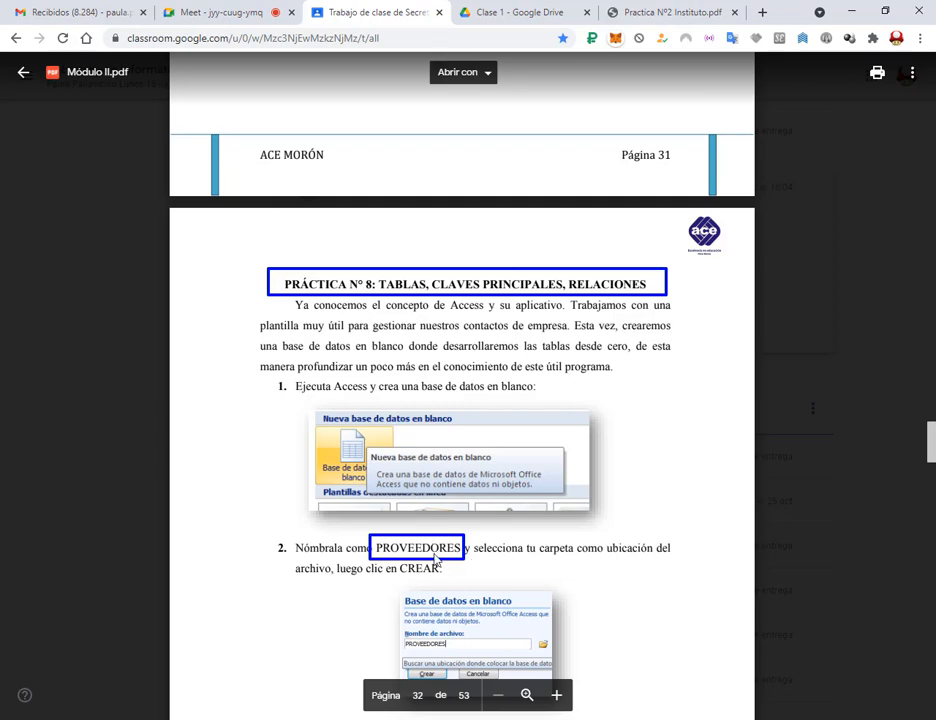
Step: Examine the Práctica N° 8 instructions for creating the PROVEEDORES database and the fields of its ListadoProveedores table
scroll(476, 506, down, 5)
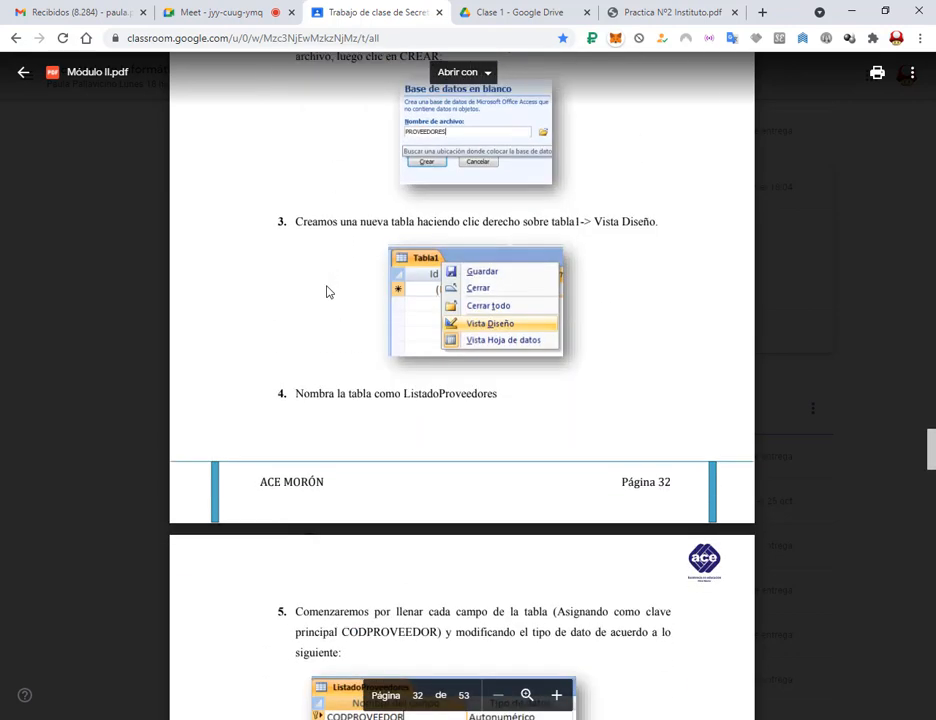
scroll(670, 376, down, 3)
scroll(658, 372, up, 2)
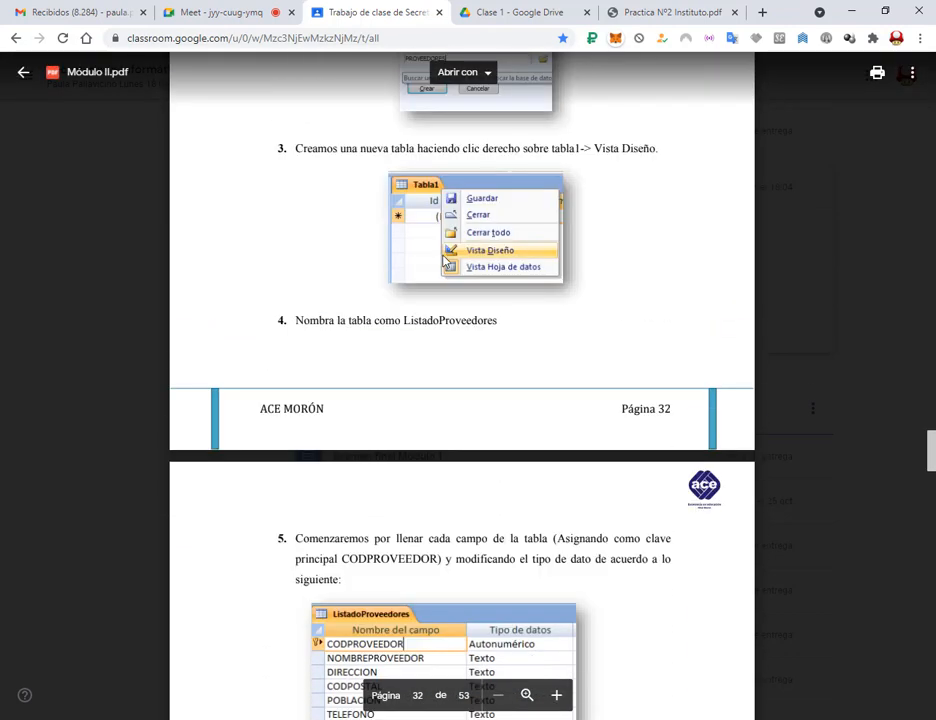
scroll(474, 280, up, 2)
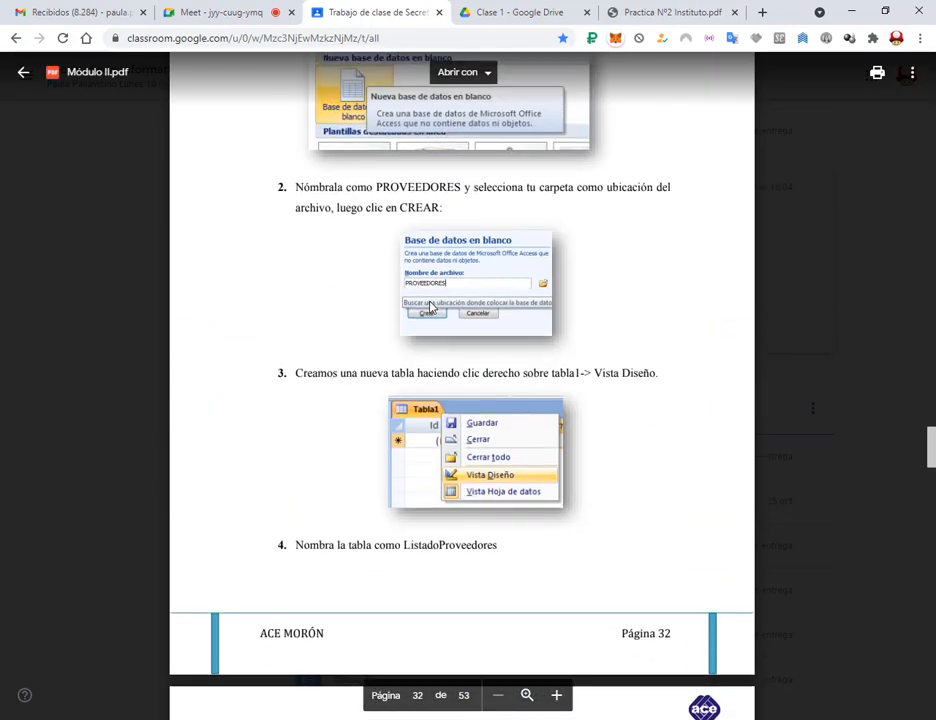
scroll(460, 240, up, 3)
scroll(528, 237, down, 3)
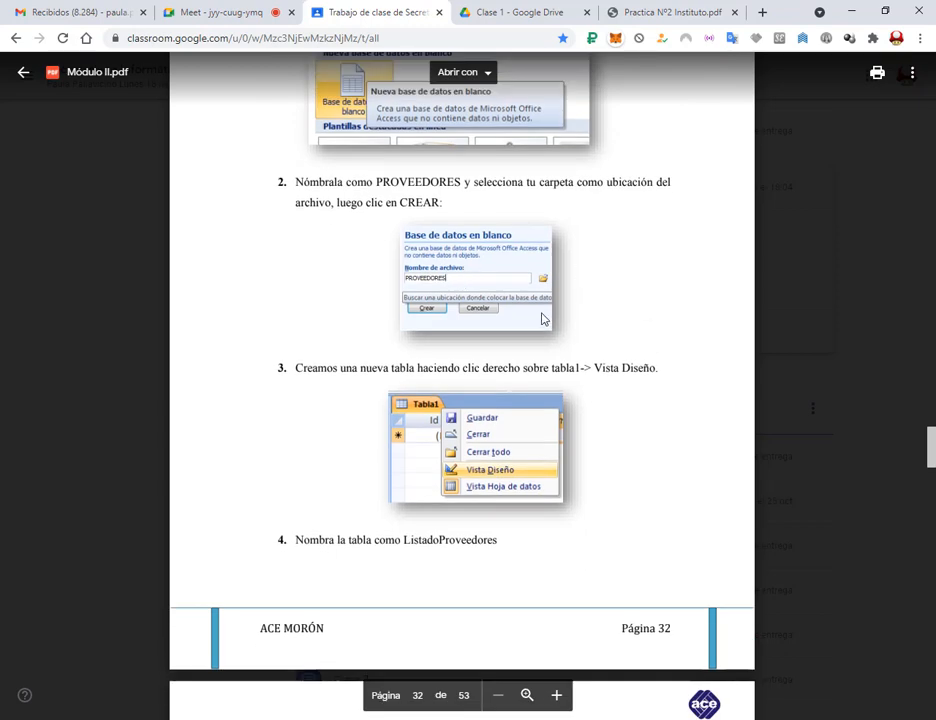
scroll(543, 320, down, 2)
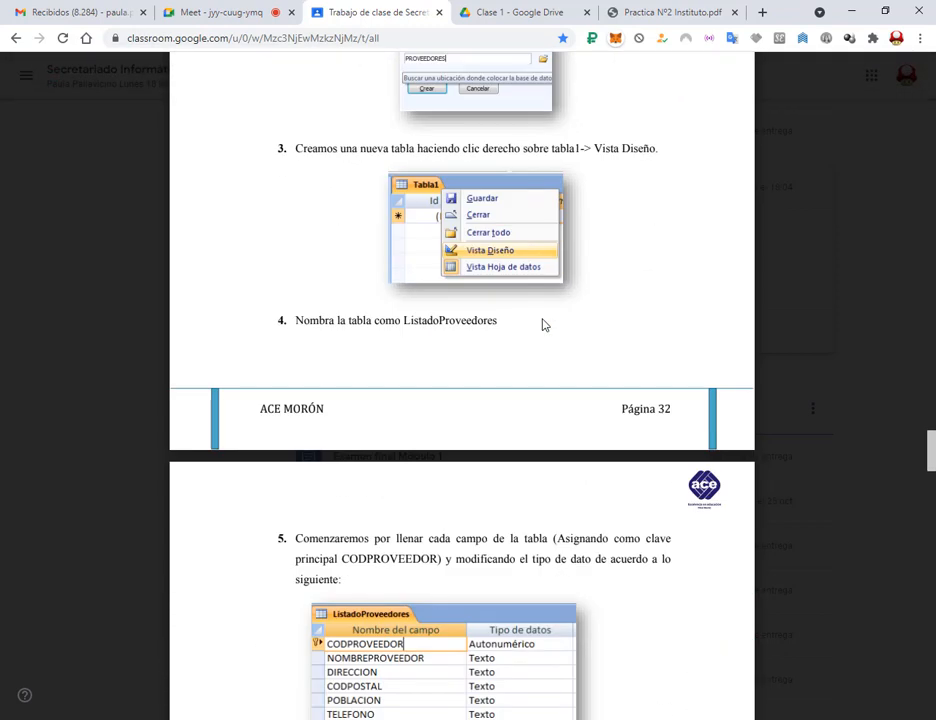
scroll(543, 323, down, 4)
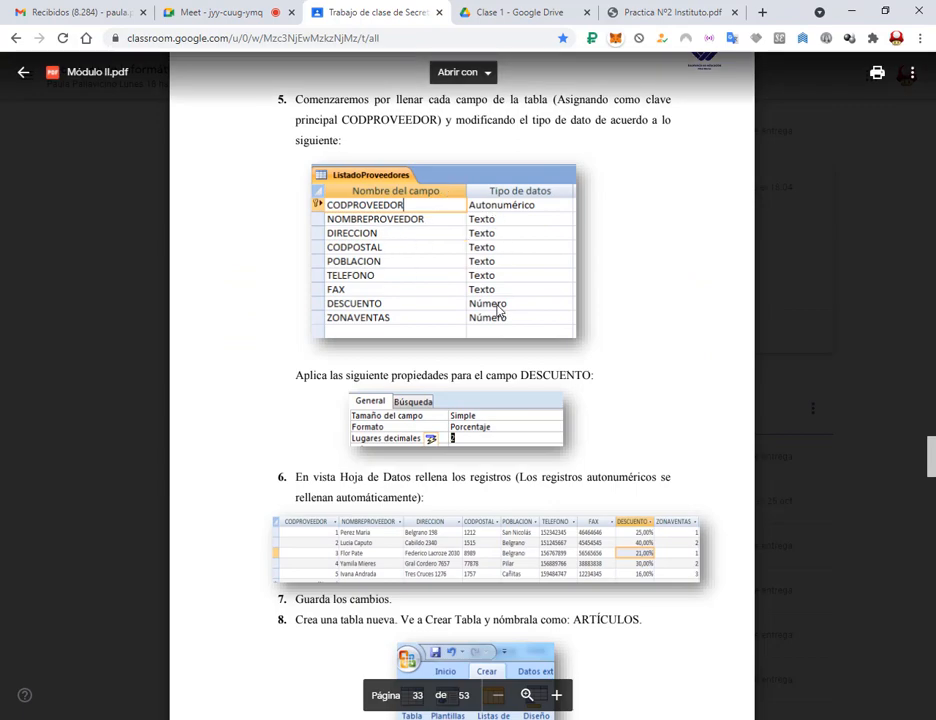
Step: Review the ListadoProveedores field list and highlight the instruction about the DESCUENTO field's properties
scroll(568, 480, up, 9)
scroll(568, 455, down, 6)
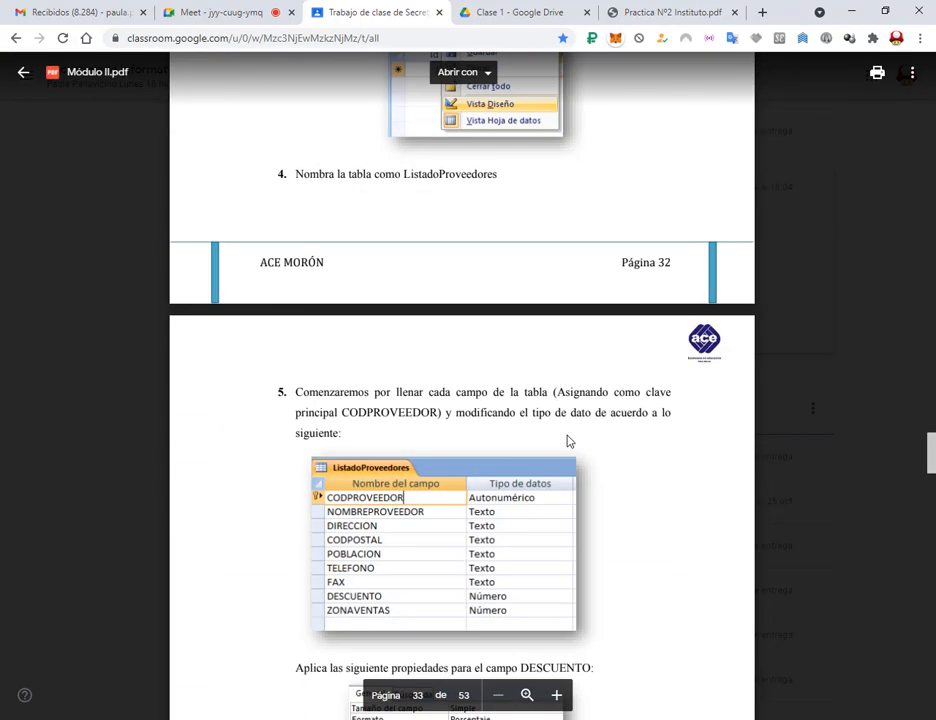
scroll(567, 441, down, 4)
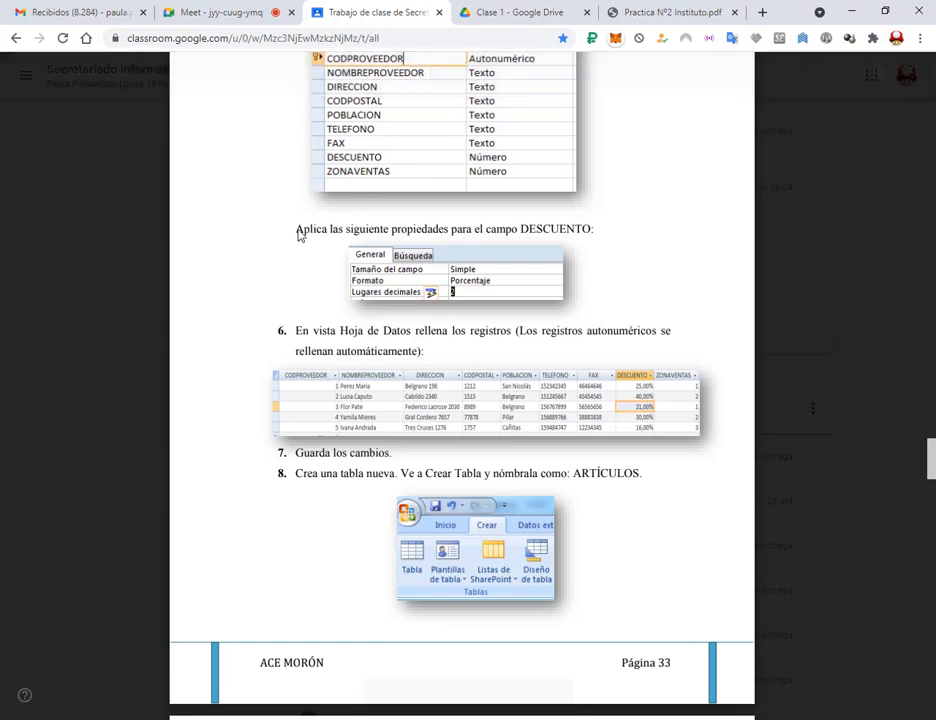
drag(298, 235, 541, 236)
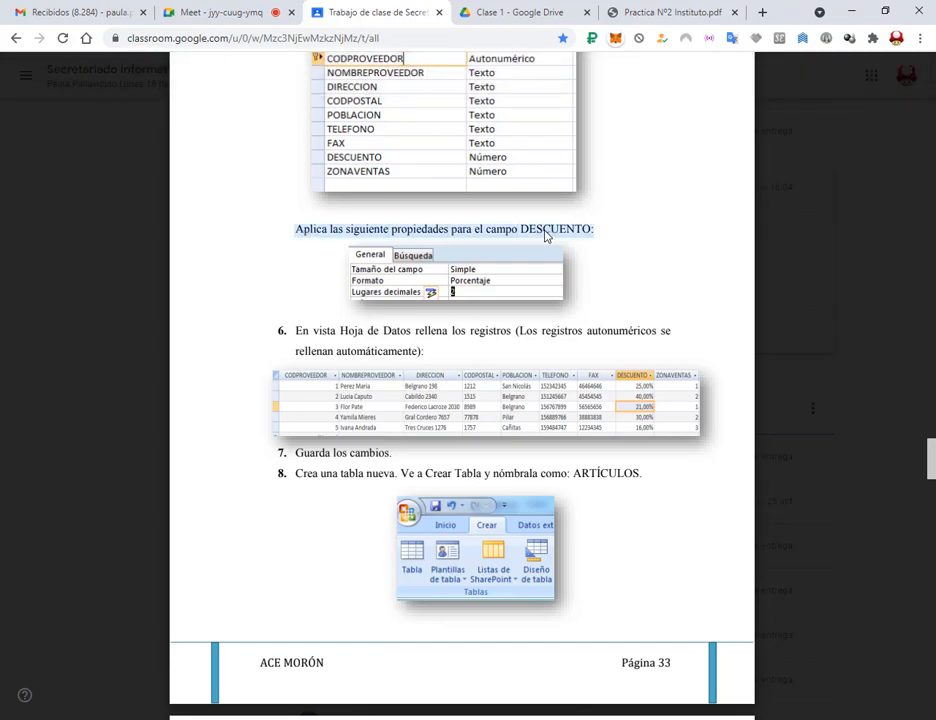
click(463, 277)
scroll(551, 381, up, 5)
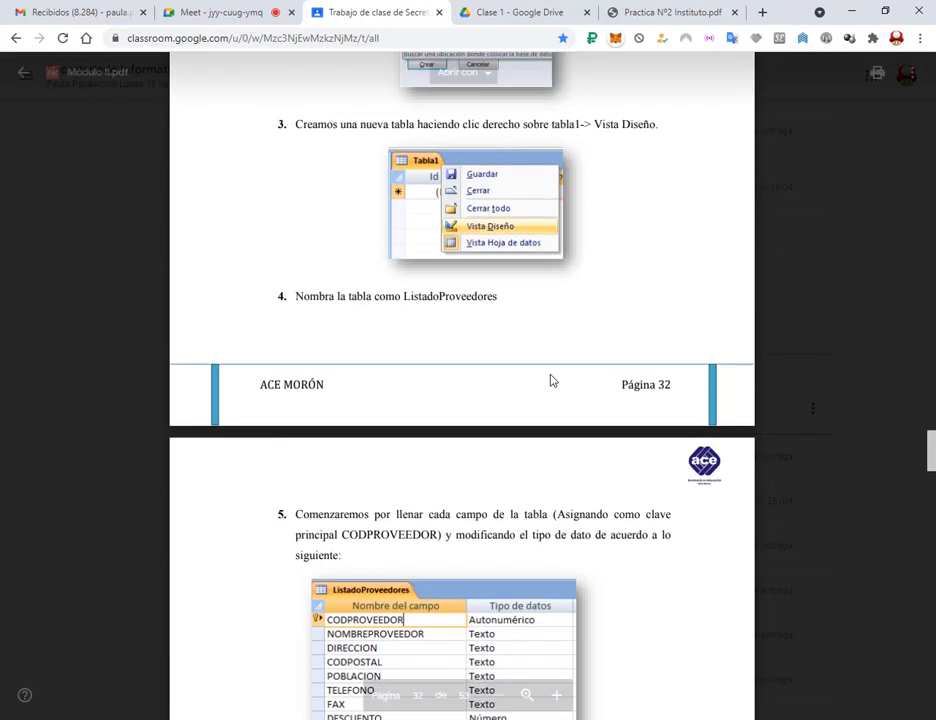
Step: Review the remaining Práctica N° 8 instructions on the Artículos, PEDIDOS and ZONAS tables, and return to the practice's first page
scroll(528, 366, down, 12)
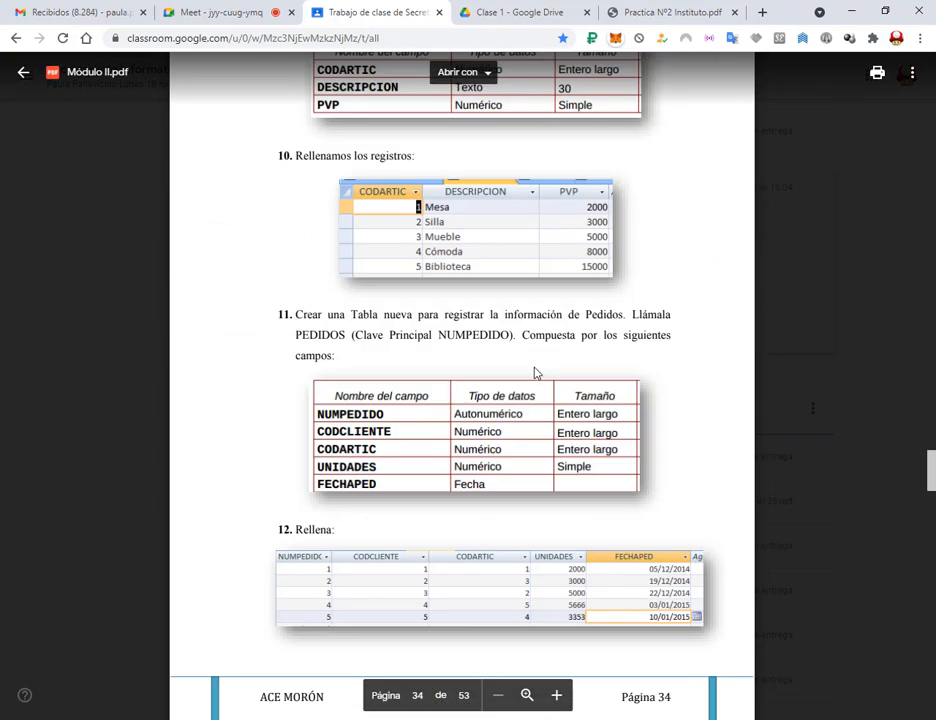
scroll(512, 167, up, 3)
scroll(560, 263, down, 7)
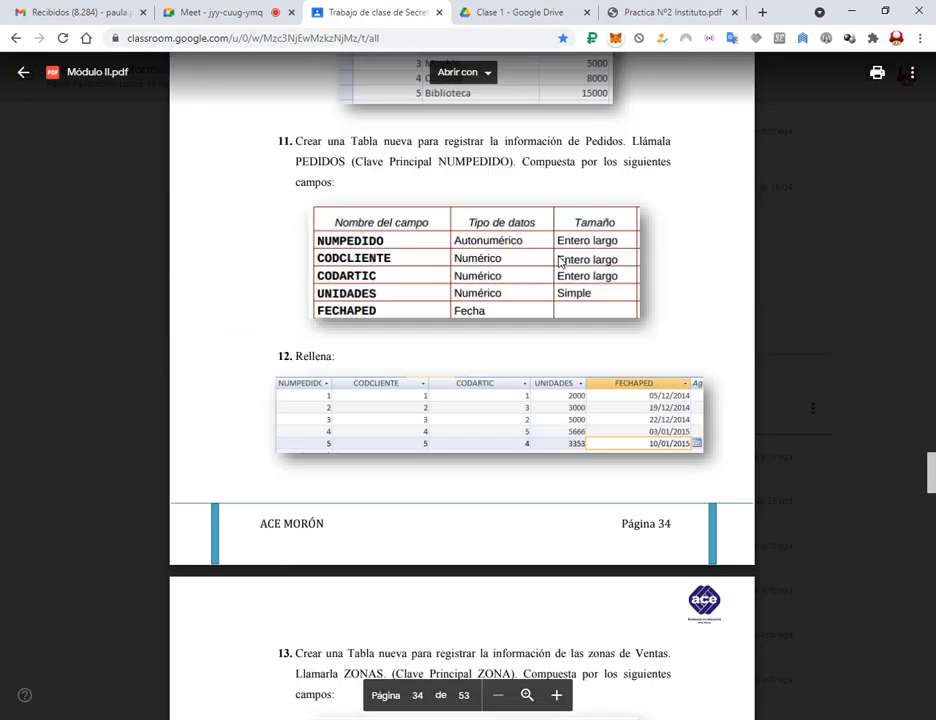
scroll(560, 262, down, 1)
scroll(560, 262, down, 3)
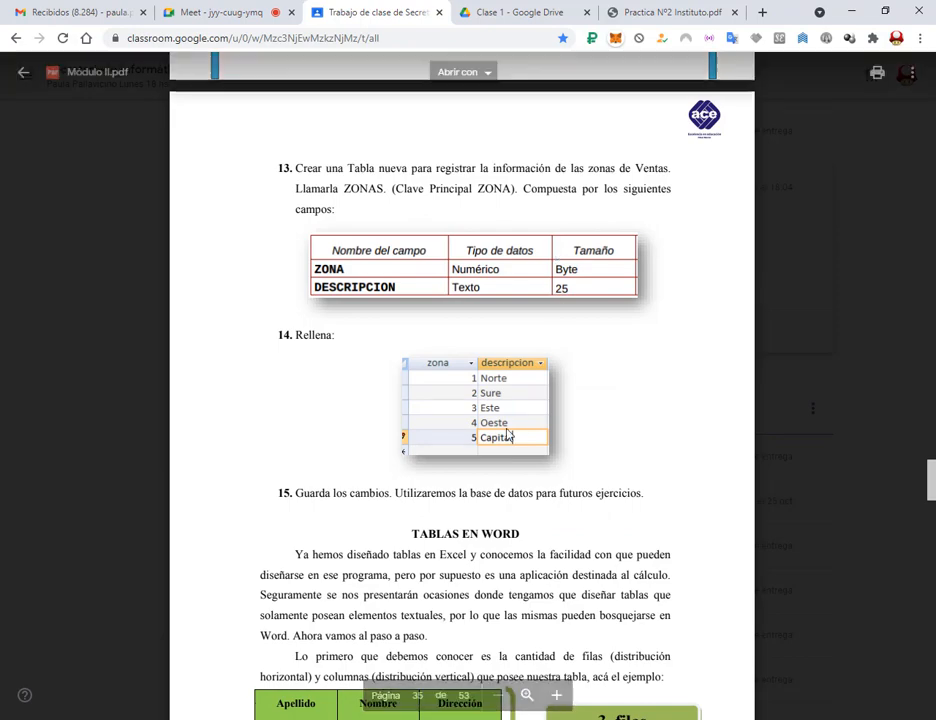
scroll(509, 455, up, 15)
scroll(509, 455, up, 7)
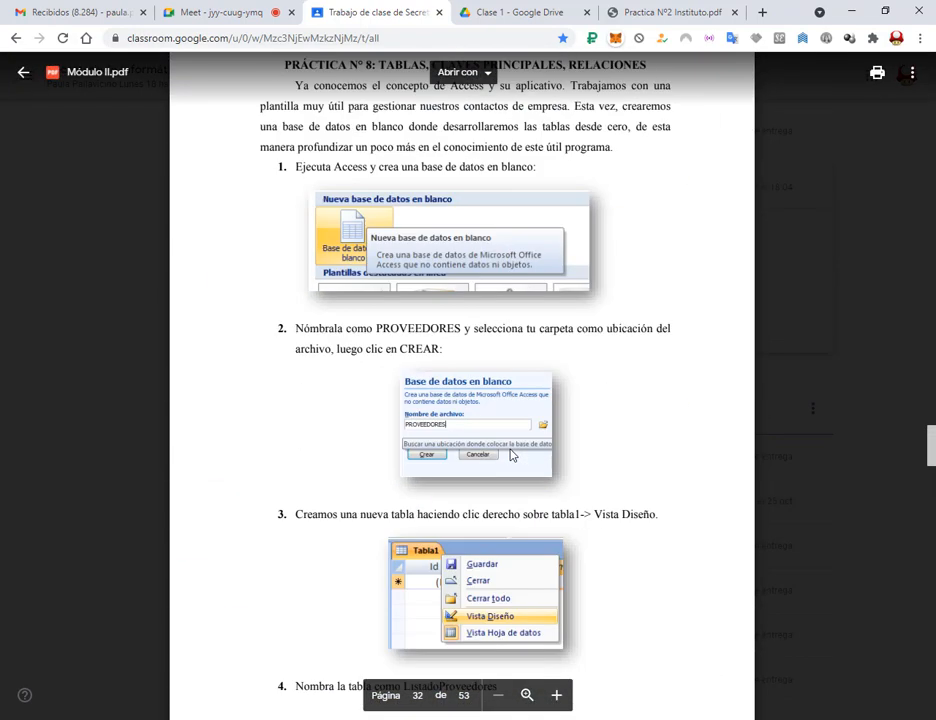
scroll(348, 219, down, 3)
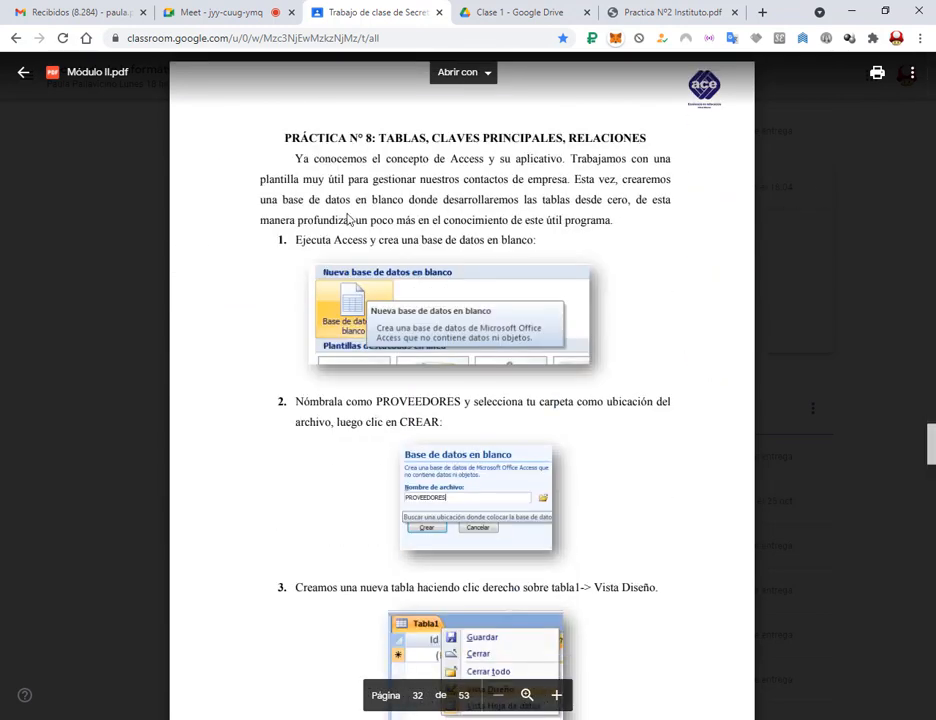
Step: Switch to Access and create a blank database named Proveedores in the Clase 1 folder on the desktop
key(super)
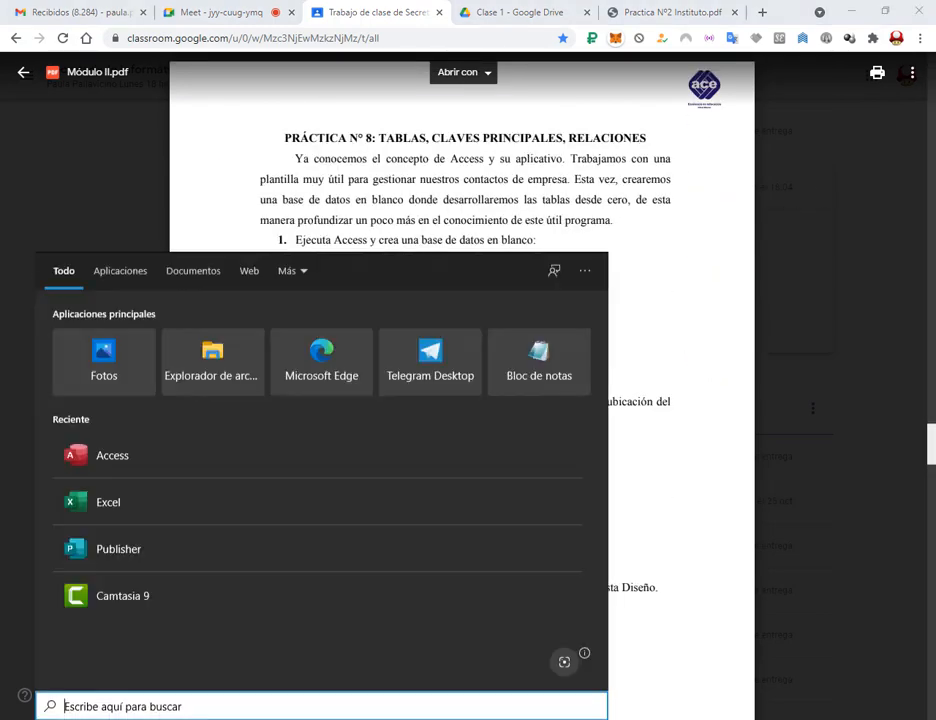
text(acc)
key(Return)
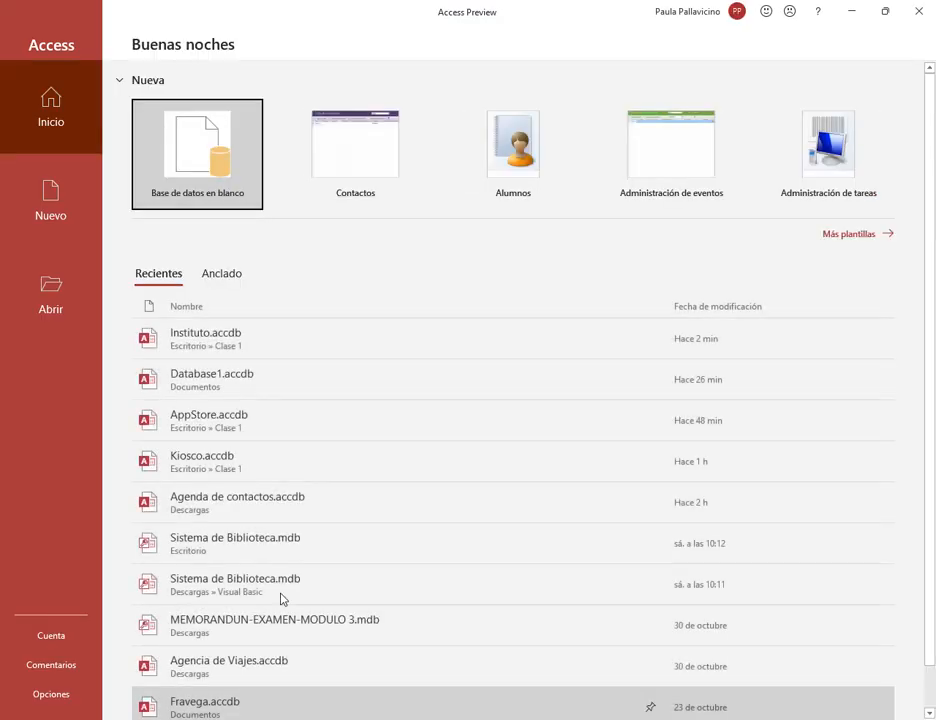
key(Return)
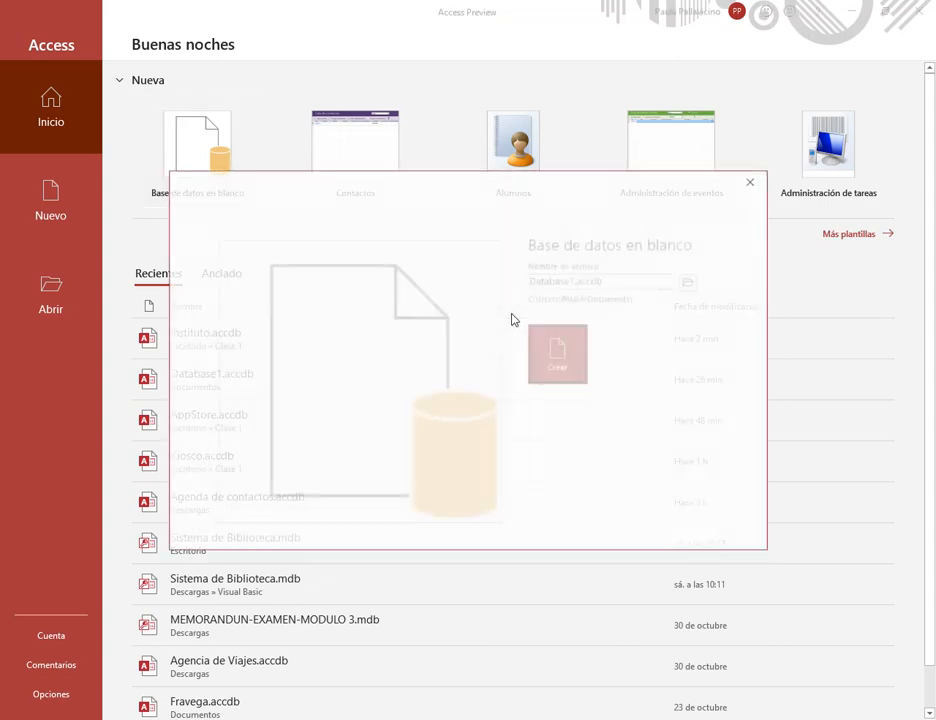
drag(514, 286, 645, 286)
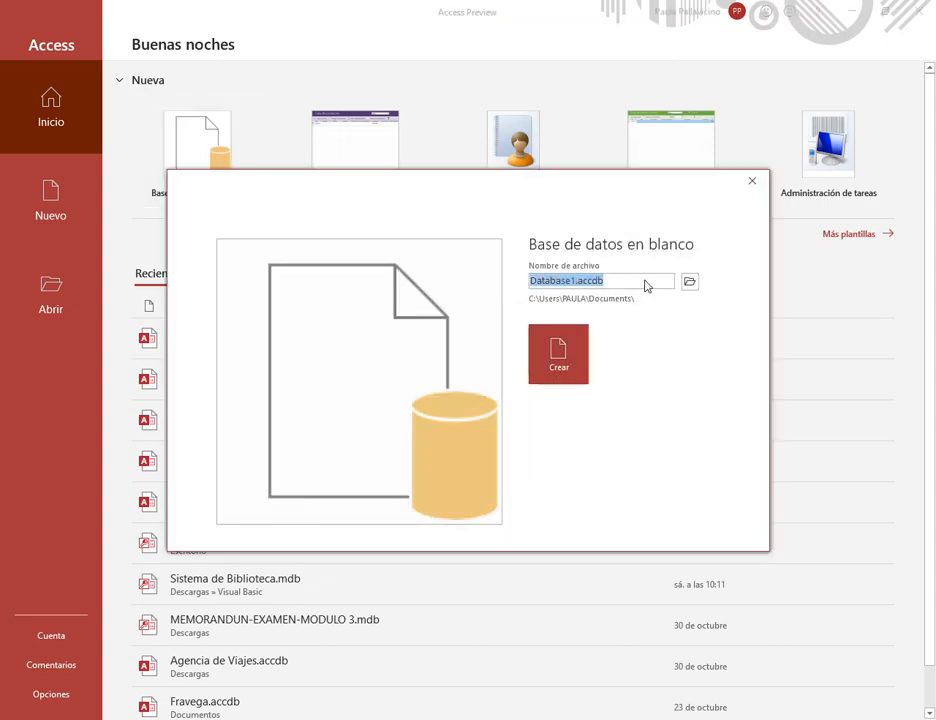
text(Proveedores)
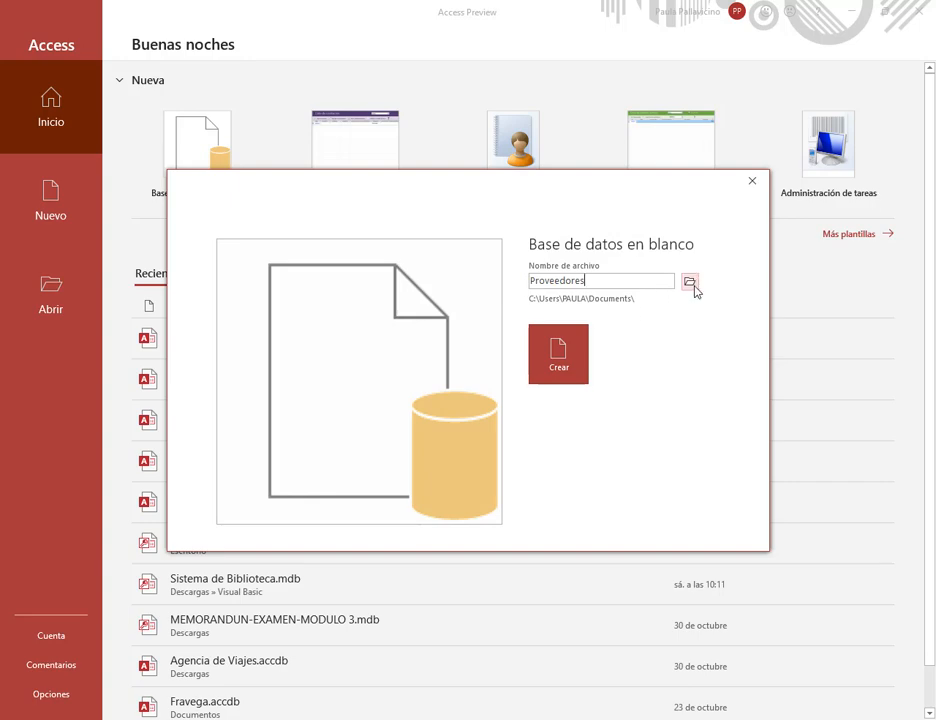
click(689, 282)
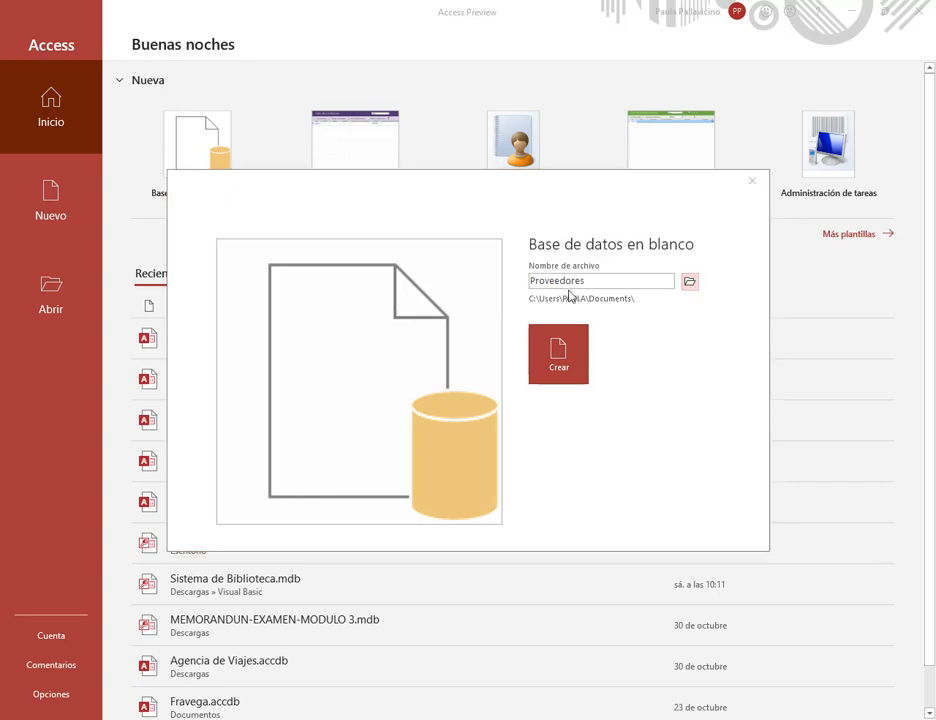
click(84, 182)
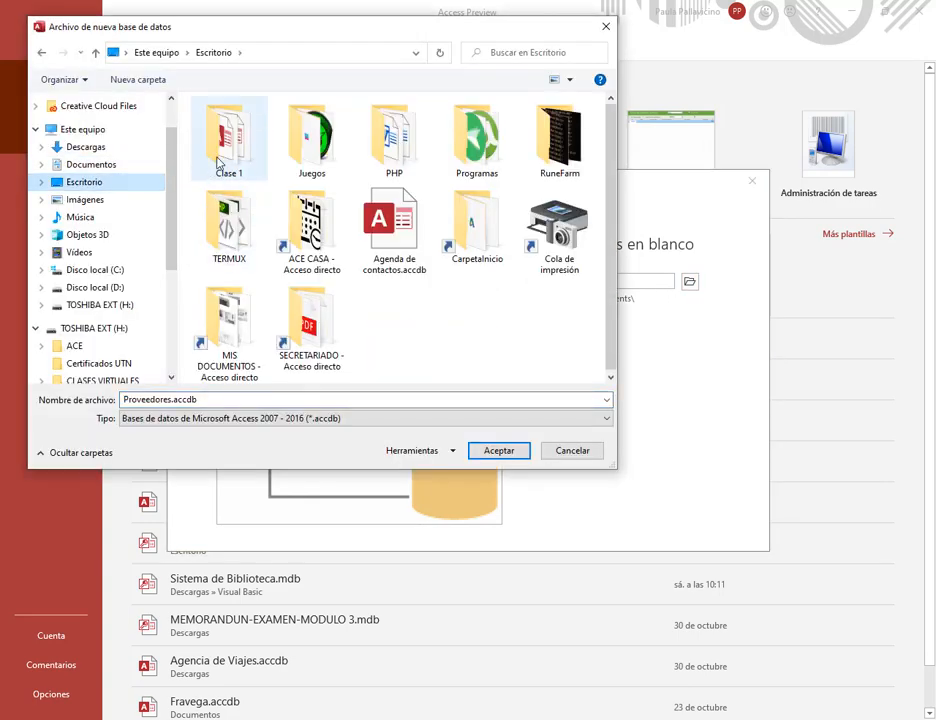
double_click(226, 140)
click(512, 452)
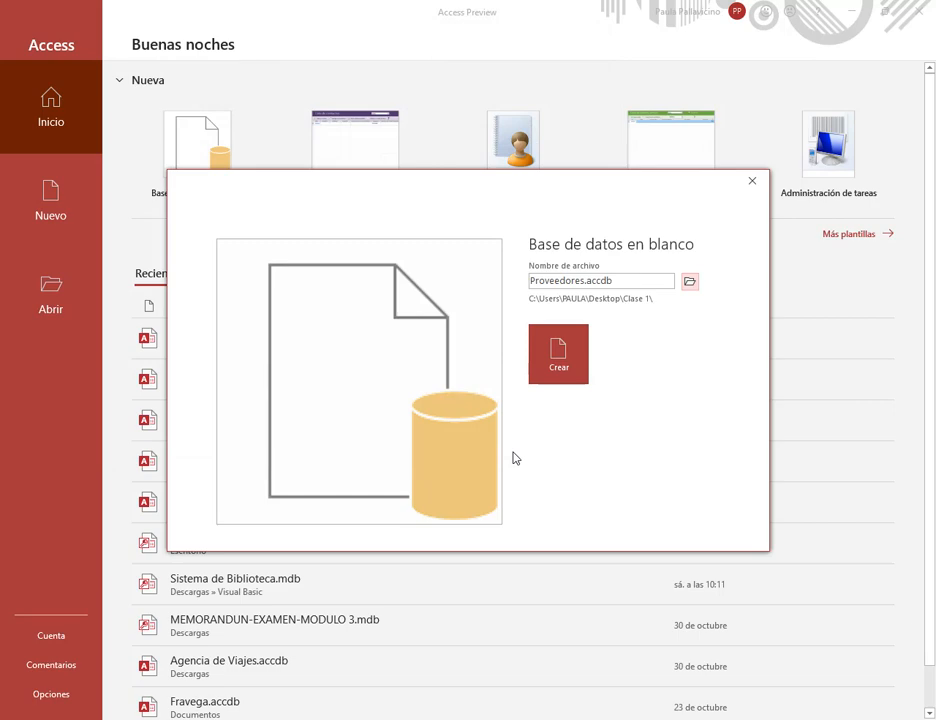
click(561, 377)
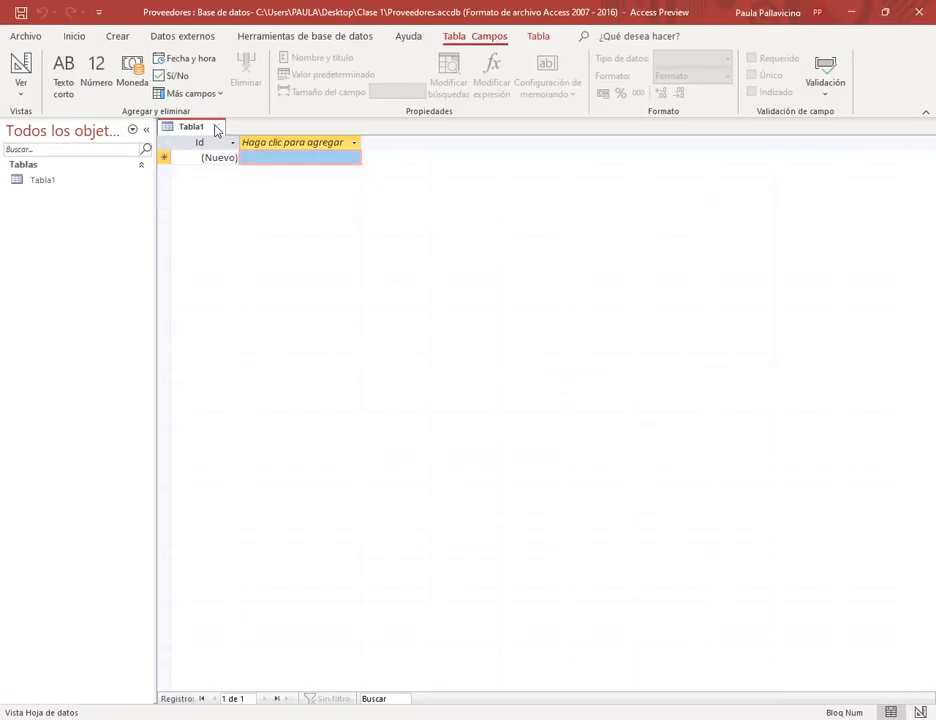
Step: Close the default table and start a new table in design view
click(216, 128)
click(114, 38)
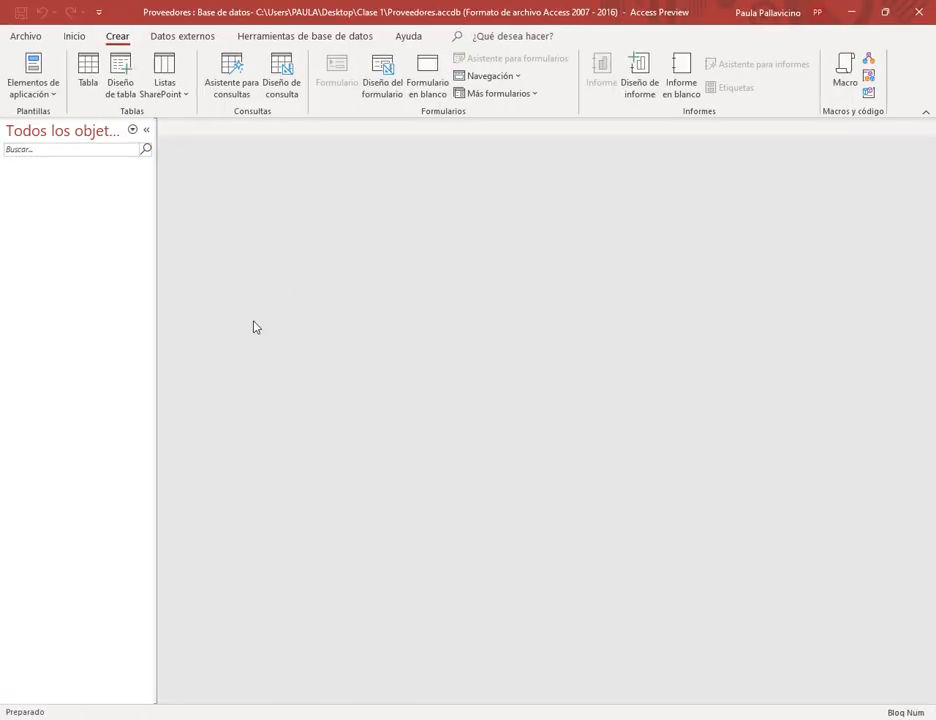
click(120, 82)
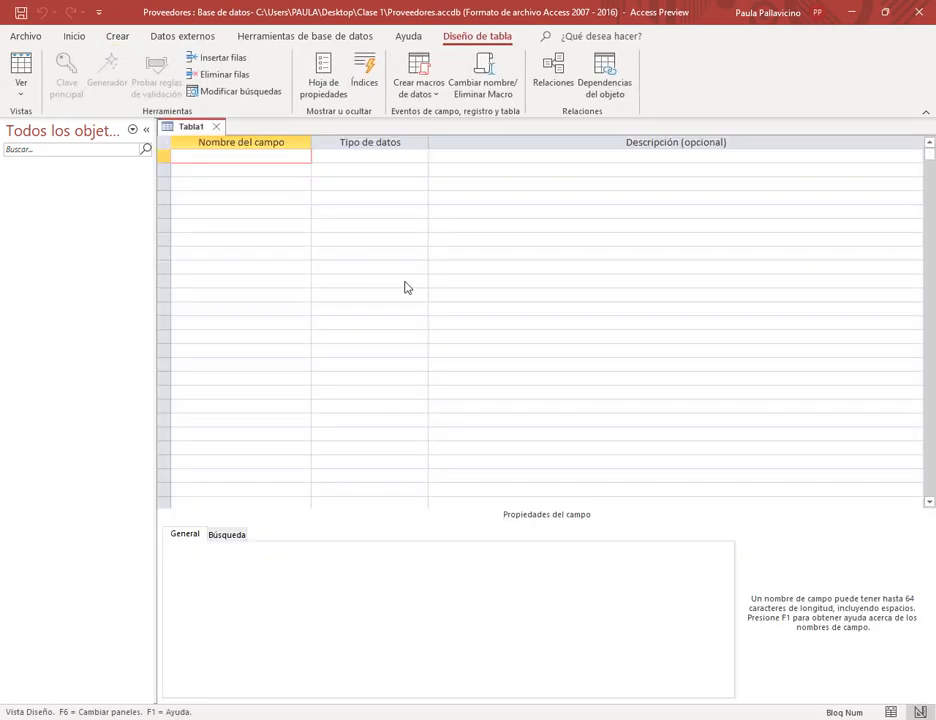
Step: Place the table design beside Módulo II.pdf showing the step 5 field list, and collapse the navigation pane
key(super+Right)
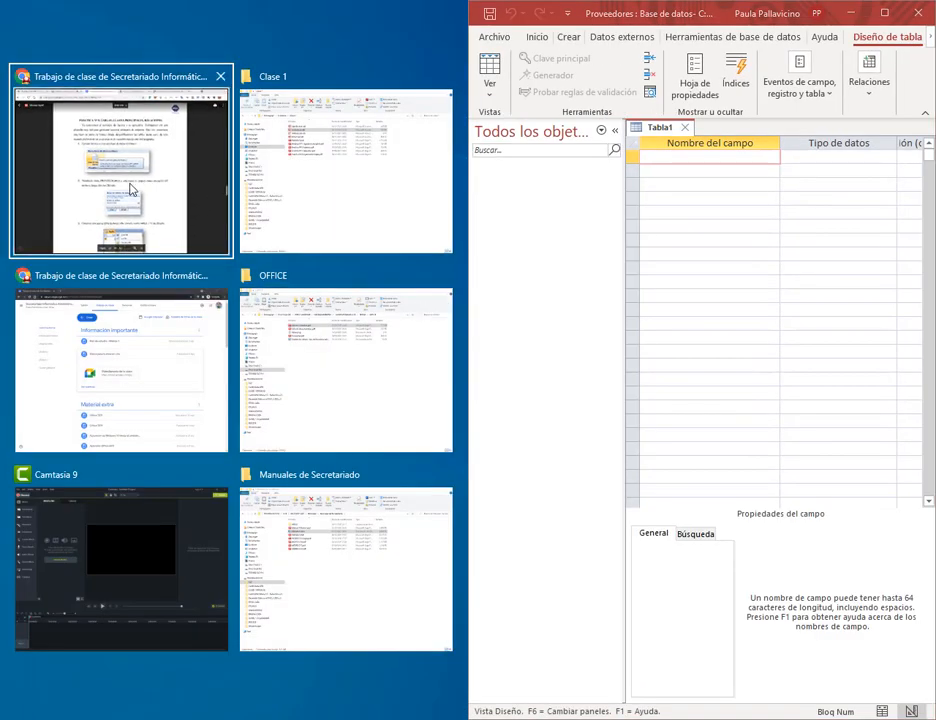
click(165, 222)
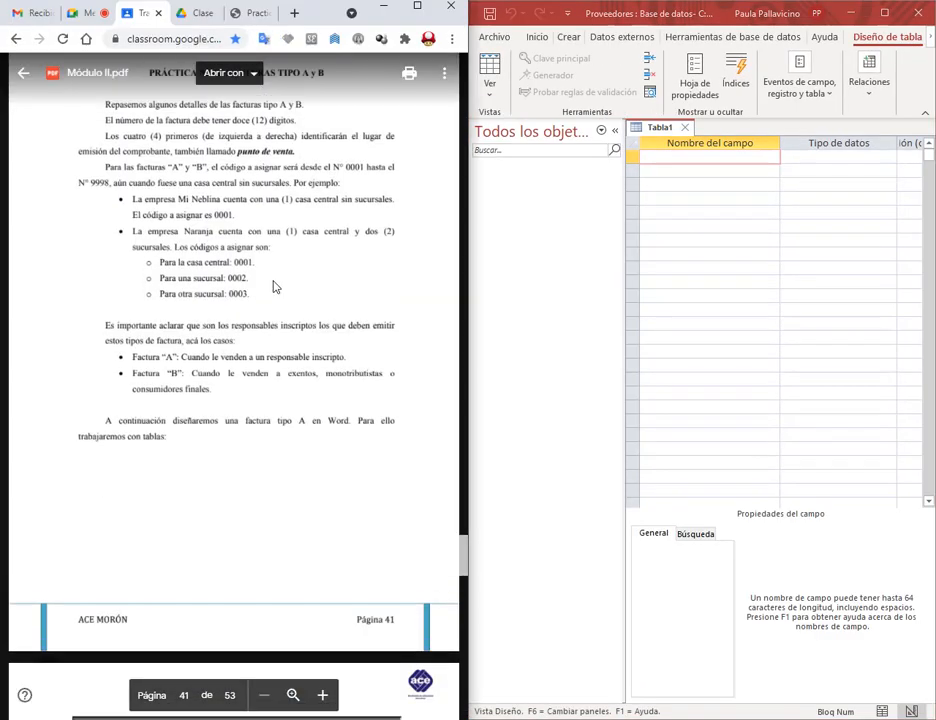
scroll(328, 234, up, 3)
scroll(303, 318, down, 10)
scroll(303, 320, up, 15)
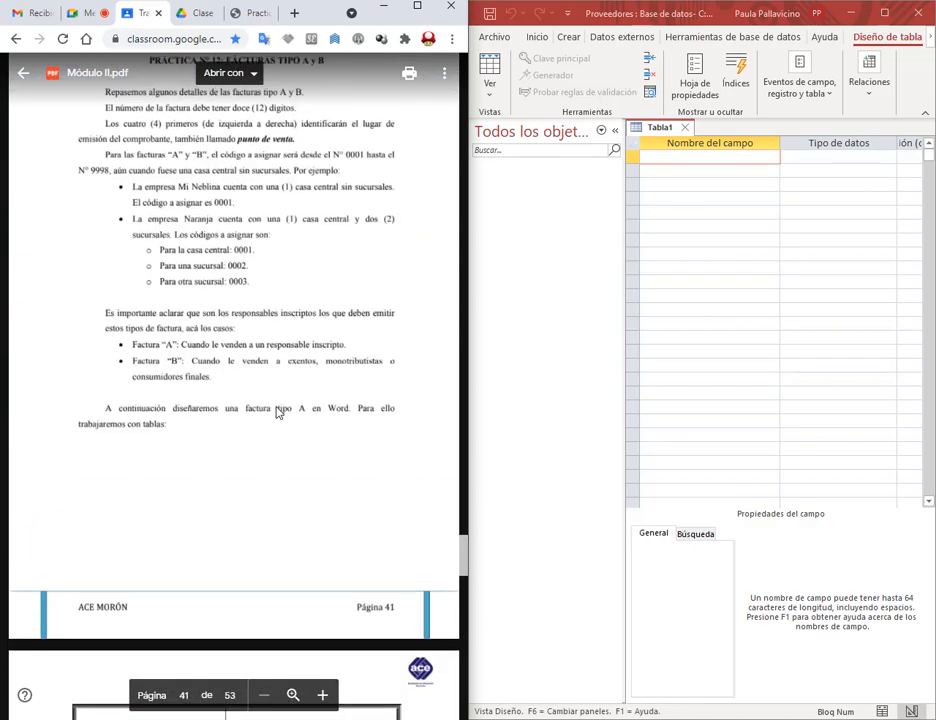
scroll(278, 413, up, 15)
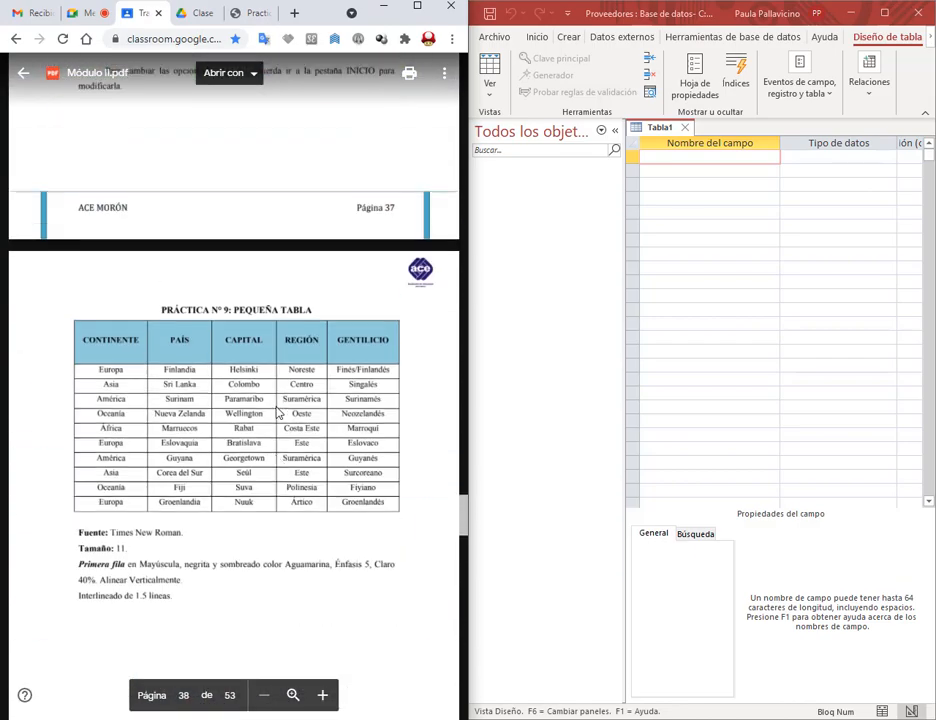
scroll(278, 413, up, 15)
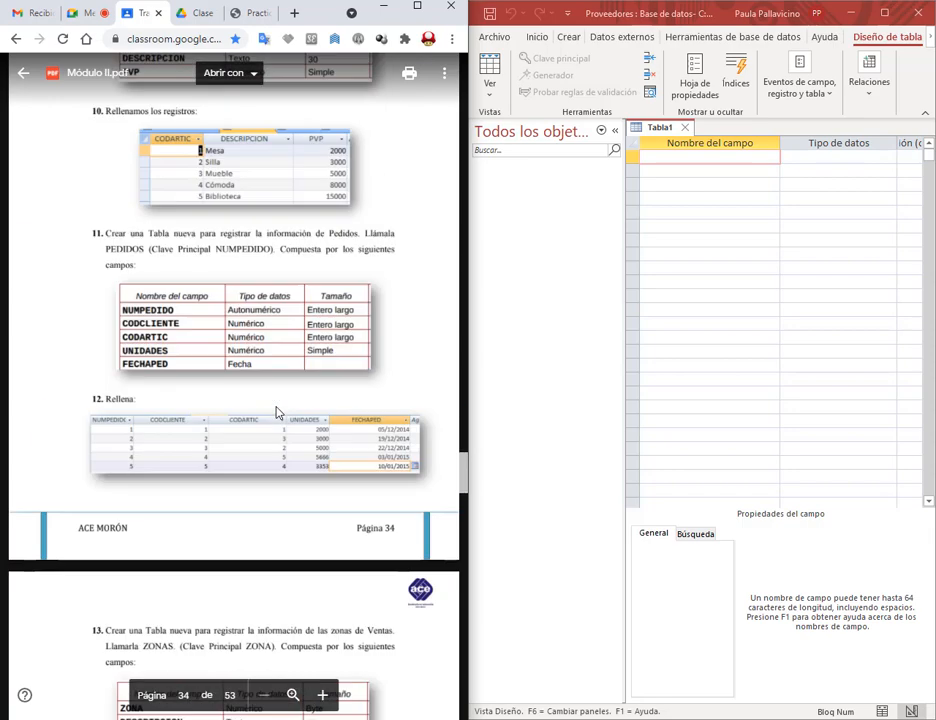
scroll(278, 413, down, 5)
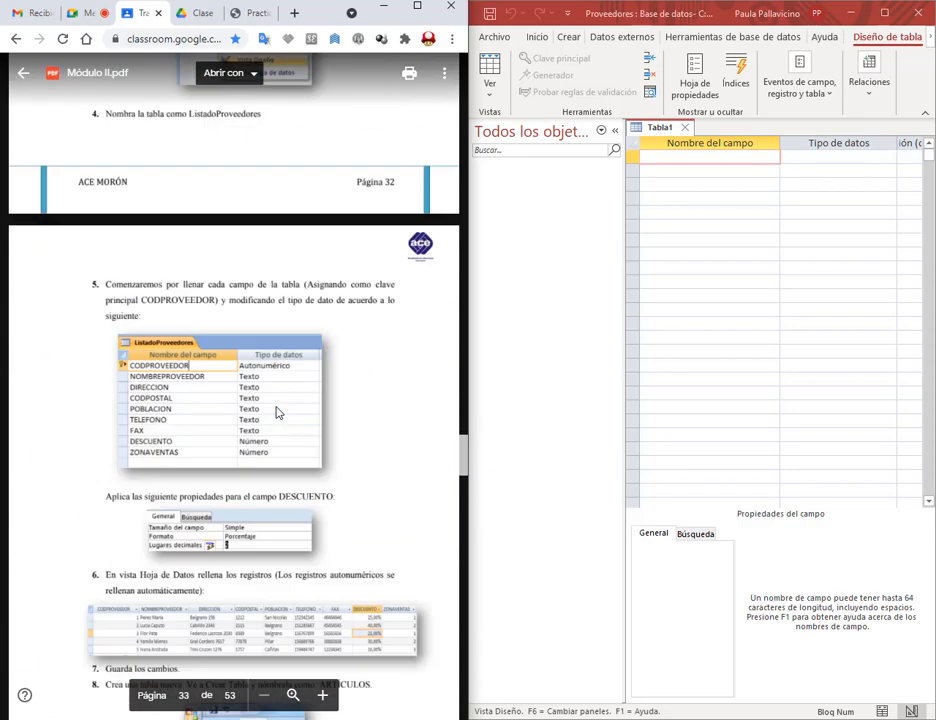
click(615, 133)
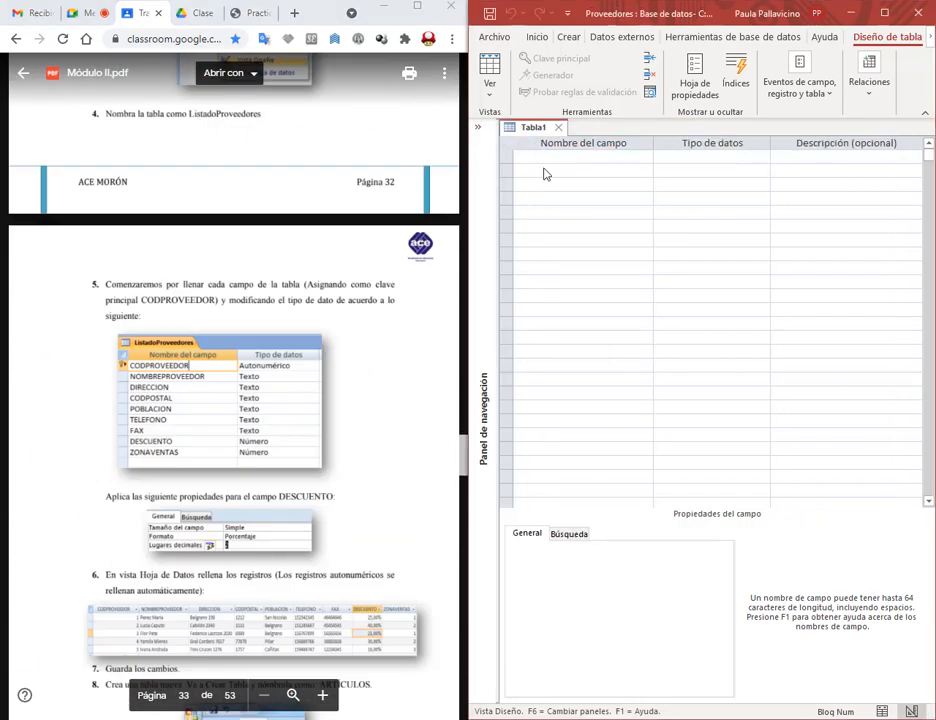
Step: Add the fields CodProveedor, Nombre proveedor, Dirección and Cod Postal to the new table
click(540, 158)
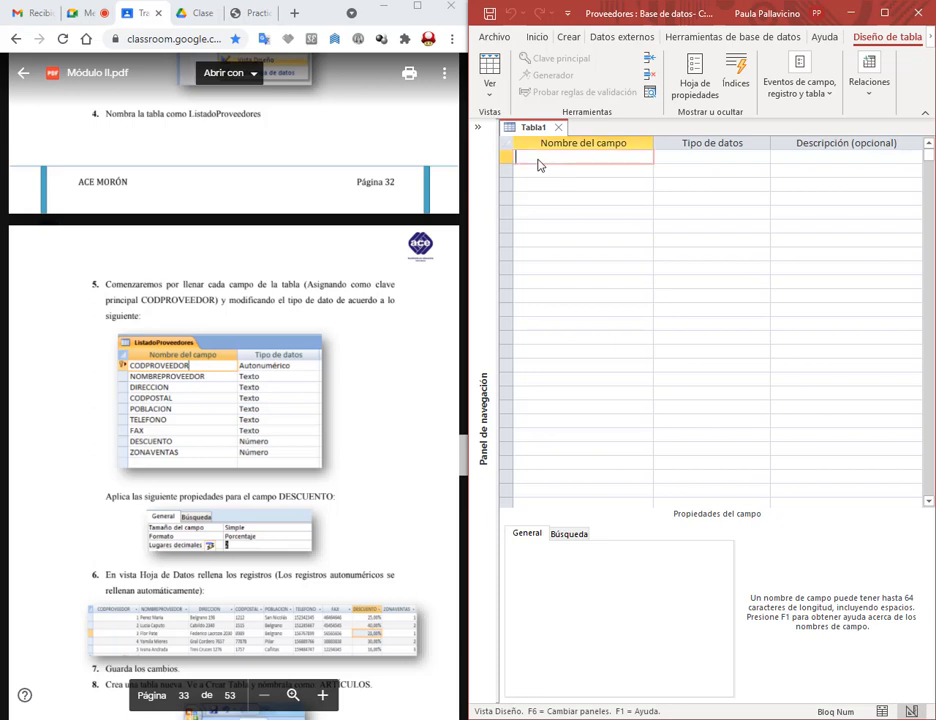
text(CodProveedor)
key(Down)
text(Nombre)
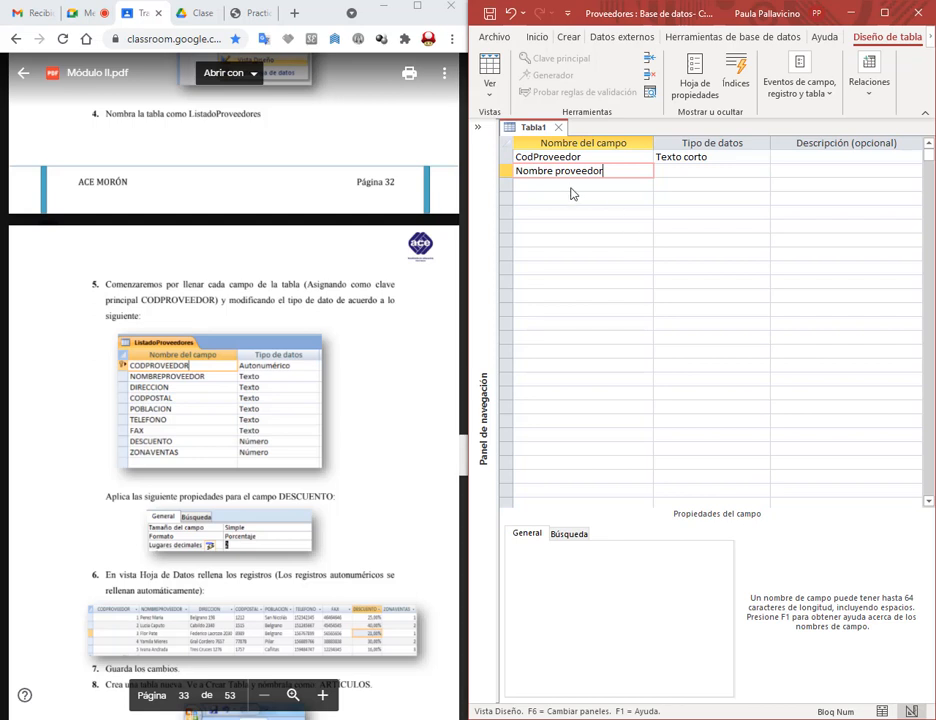
key(Down)
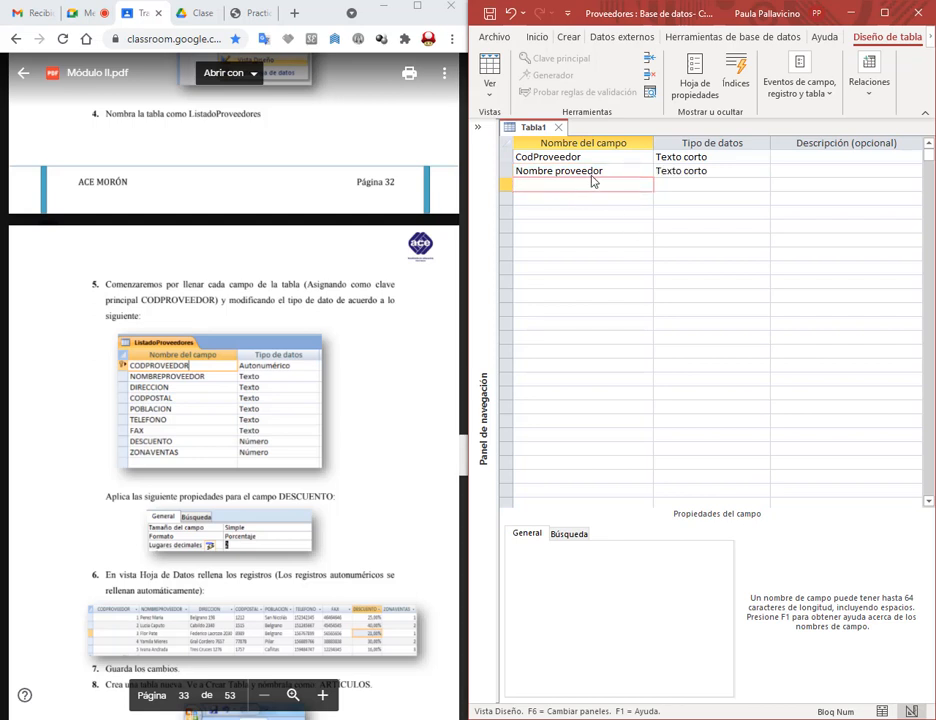
text(Dirección)
key(Down)
text(Co)
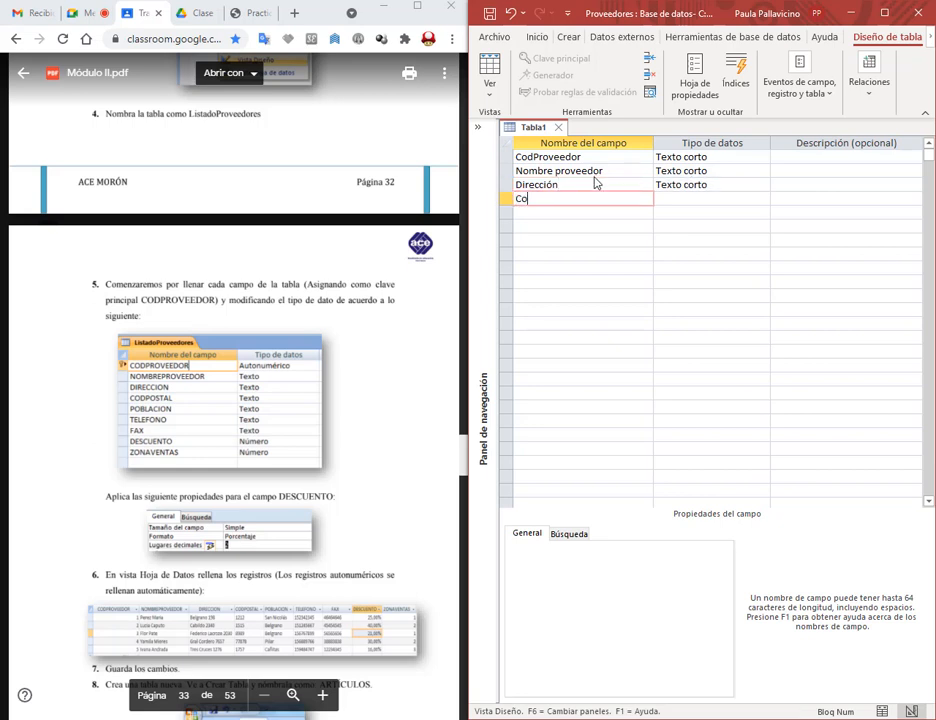
text(d Postal)
key(Down)
Step: Add the fields Población, Teléfono and Fax below Cod Postal
text(Oibka)
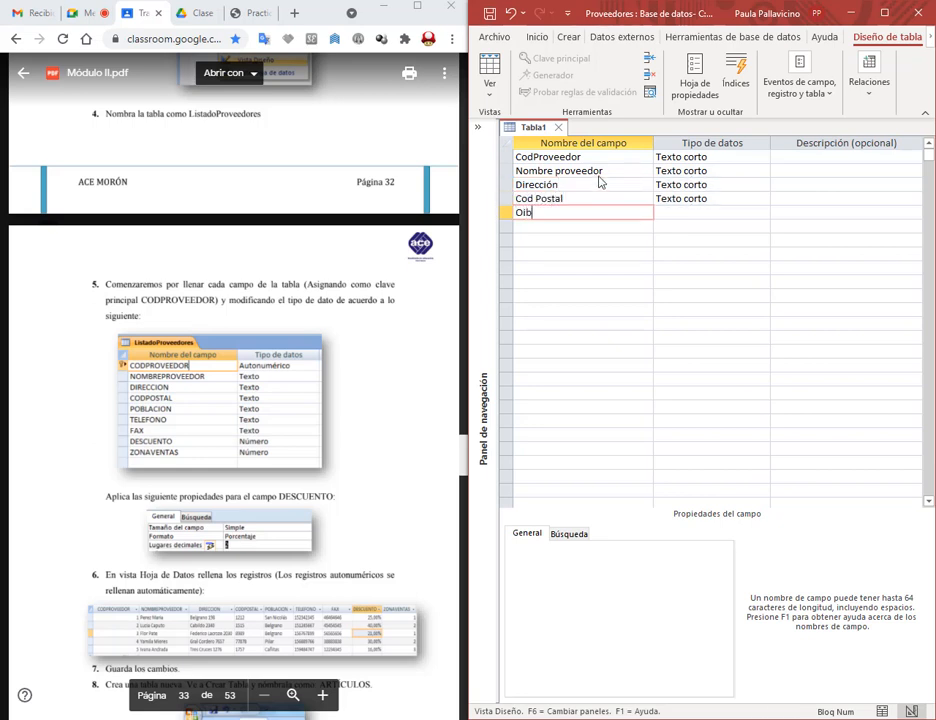
key(BackSpace)
key(BackSpace)
text(Población)
key(Down)
text(Tel)
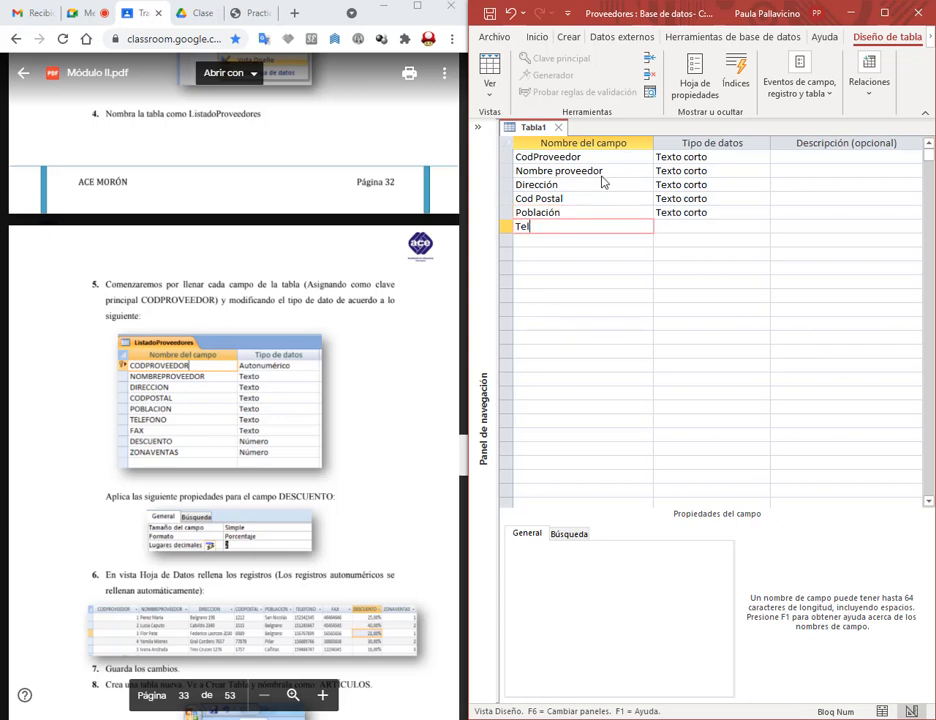
text(éfono)
key(Down)
text(Fax)
key(Down)
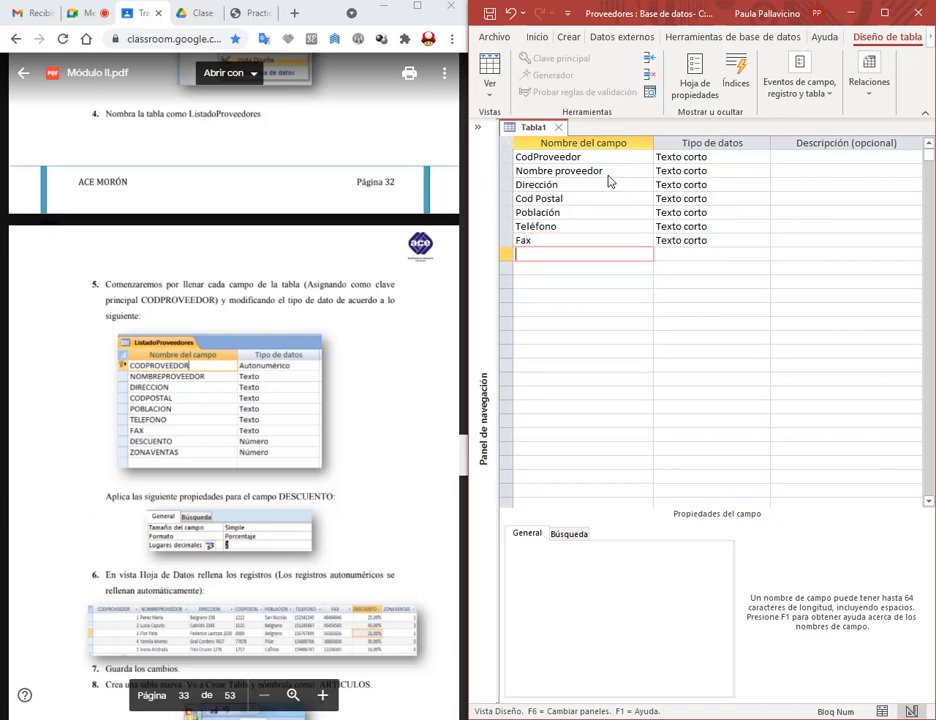
Step: Add the fields Descuento and Zona Ventas at the end of the field list
text(Descuento)
key(Down)
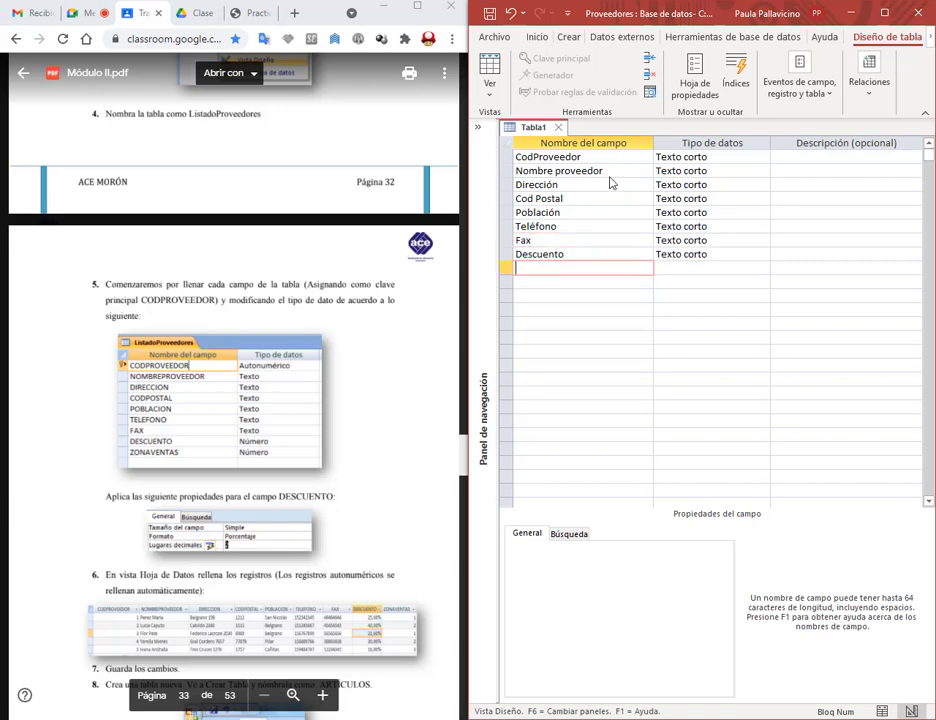
text(Zona Ventas)
Step: Set the CodProveedor field's data type to Autonumeración
click(688, 157)
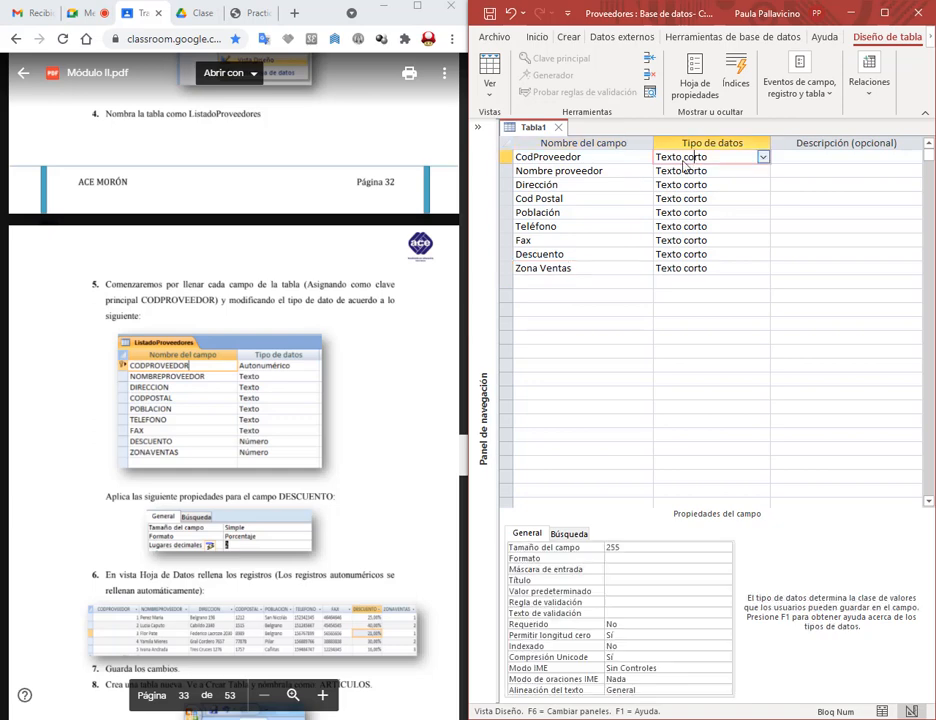
click(762, 157)
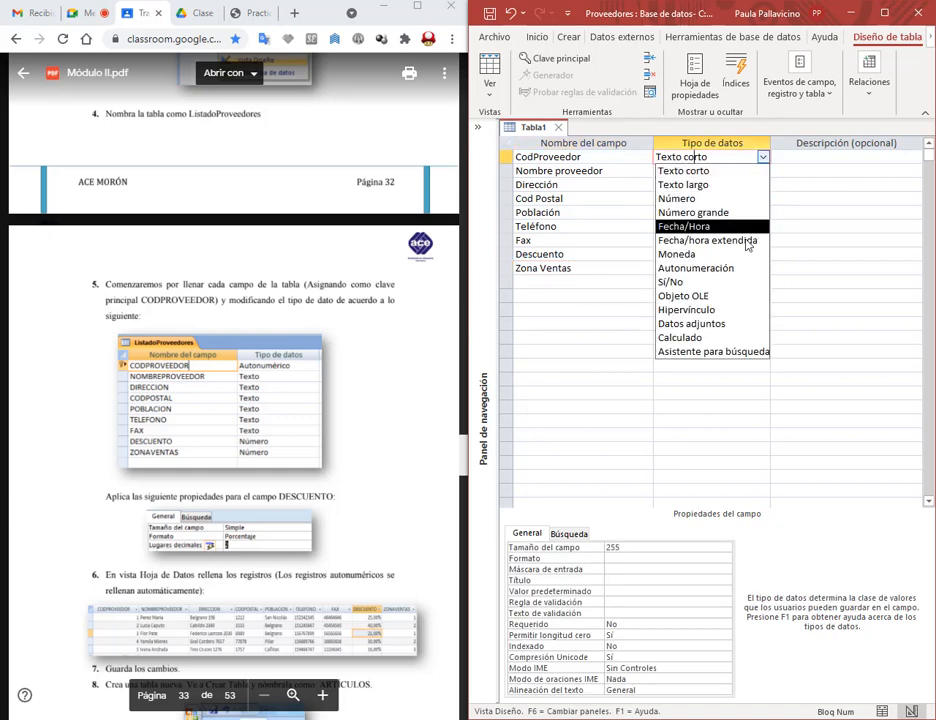
click(741, 272)
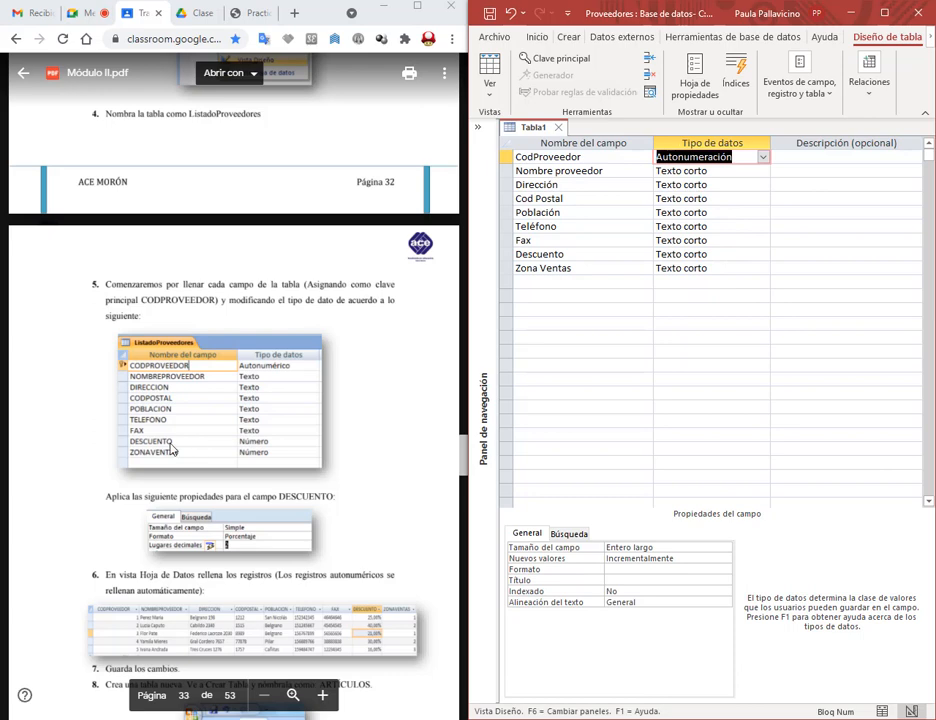
Step: Set the data type of the Descuento and Zona Ventas fields to Número
click(704, 254)
click(762, 254)
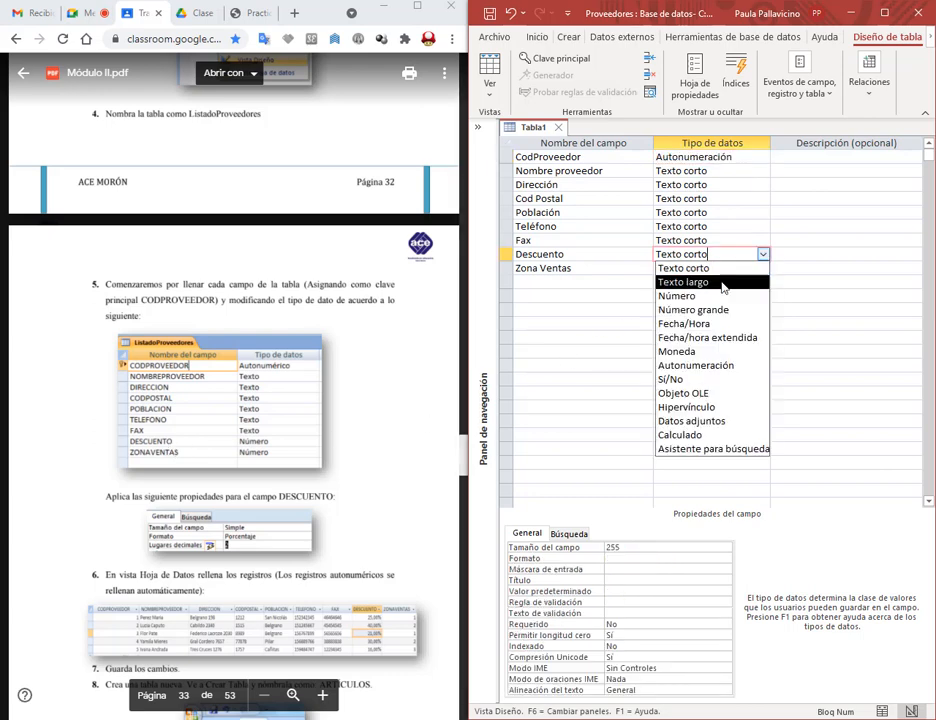
click(711, 296)
click(704, 268)
click(762, 268)
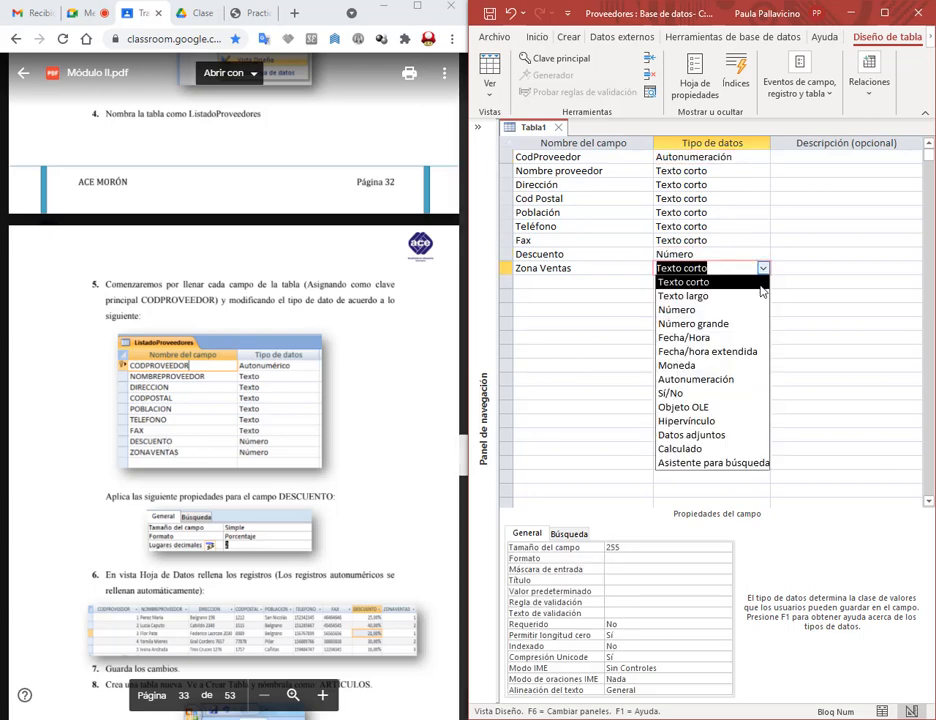
click(724, 314)
Step: Set the Descuento field's Tamaño del campo property to Simple, as the manual asks
scroll(240, 335, down, 3)
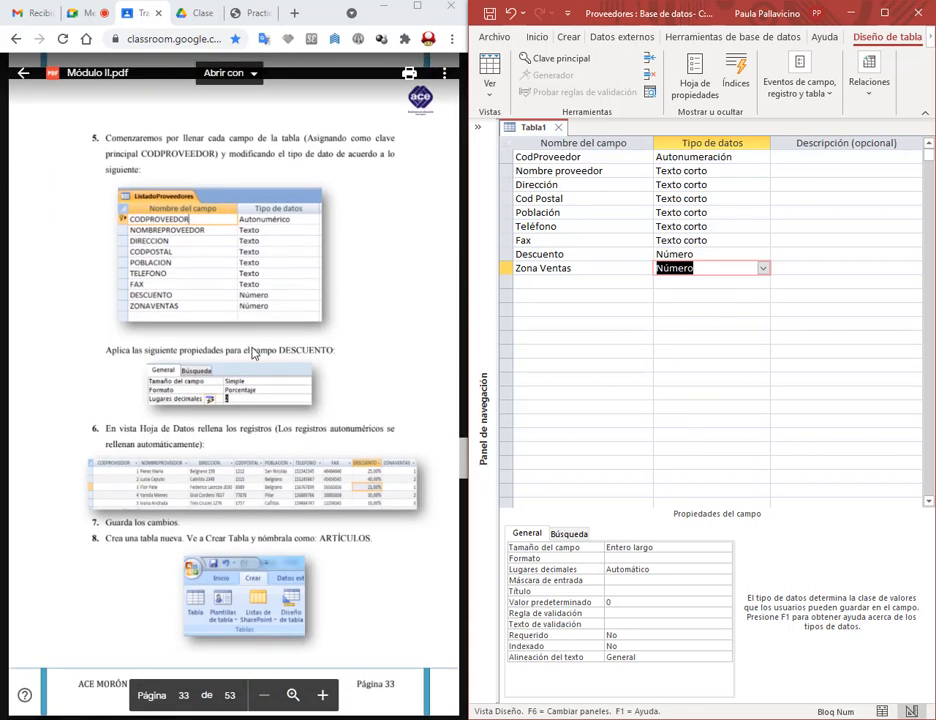
drag(98, 341, 366, 418)
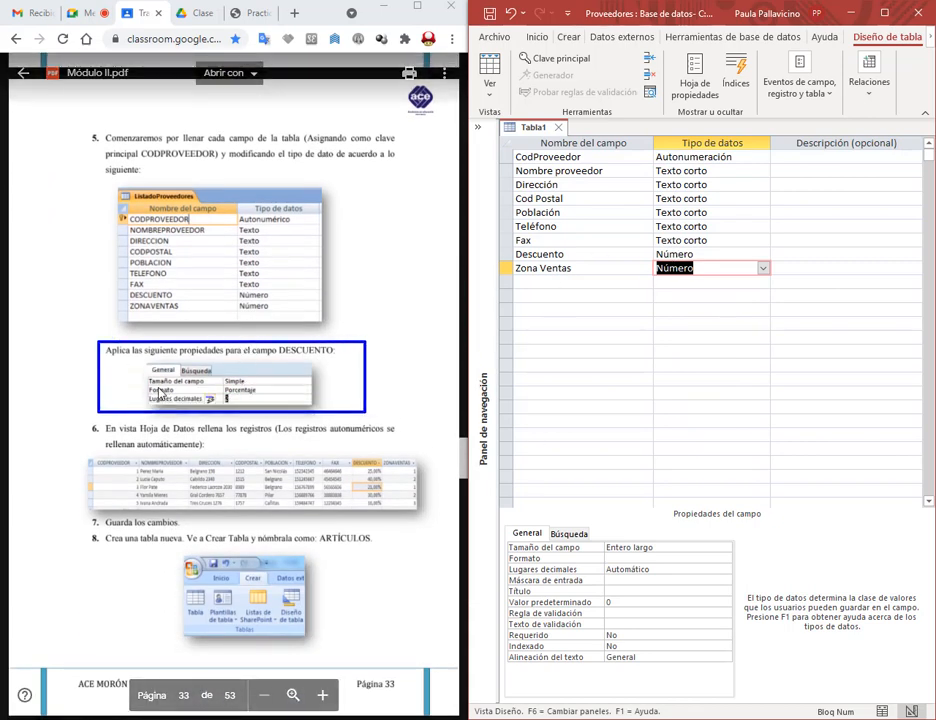
drag(145, 374, 278, 409)
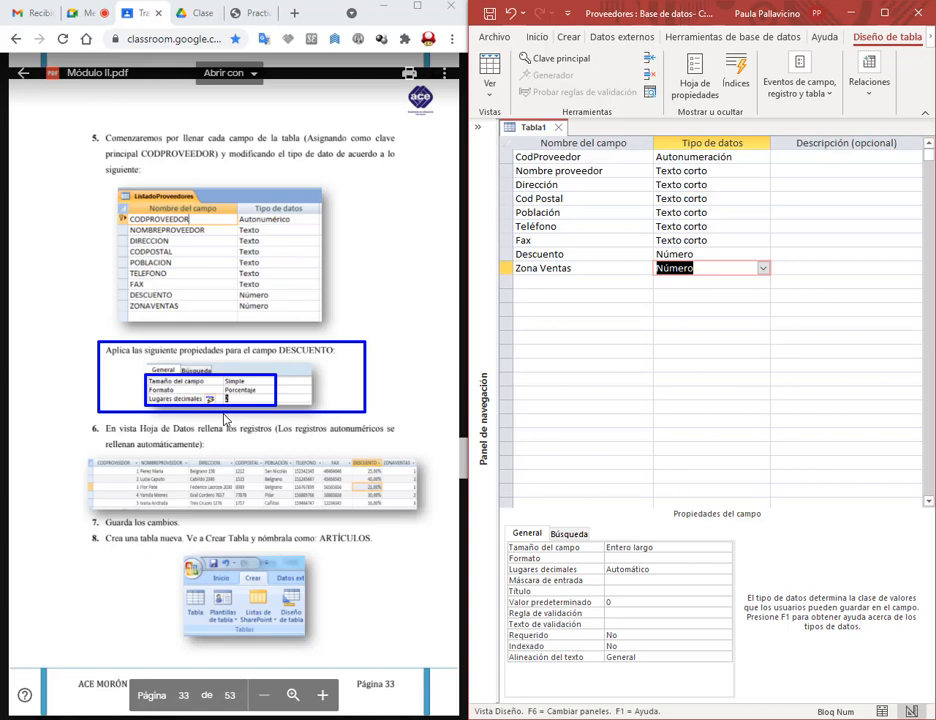
key(Escape)
click(694, 255)
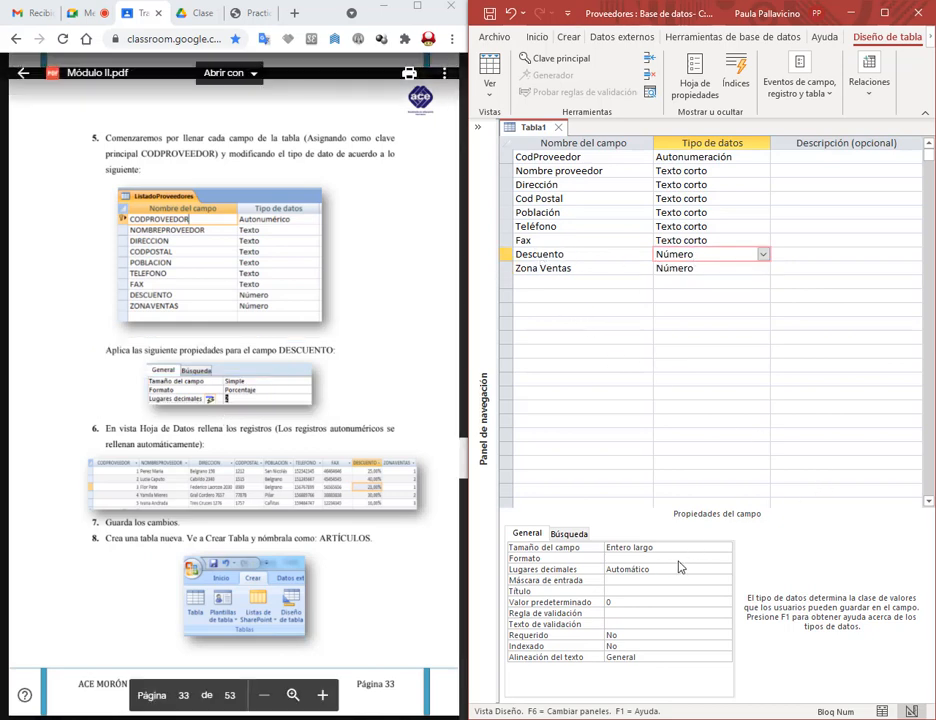
drag(499, 516, 760, 689)
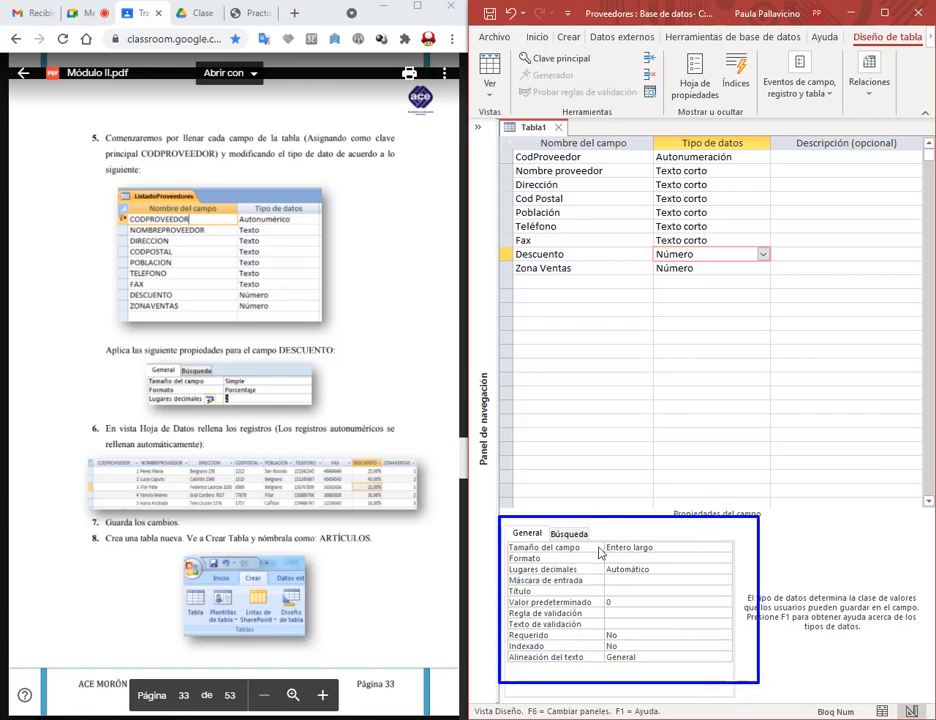
drag(503, 541, 732, 563)
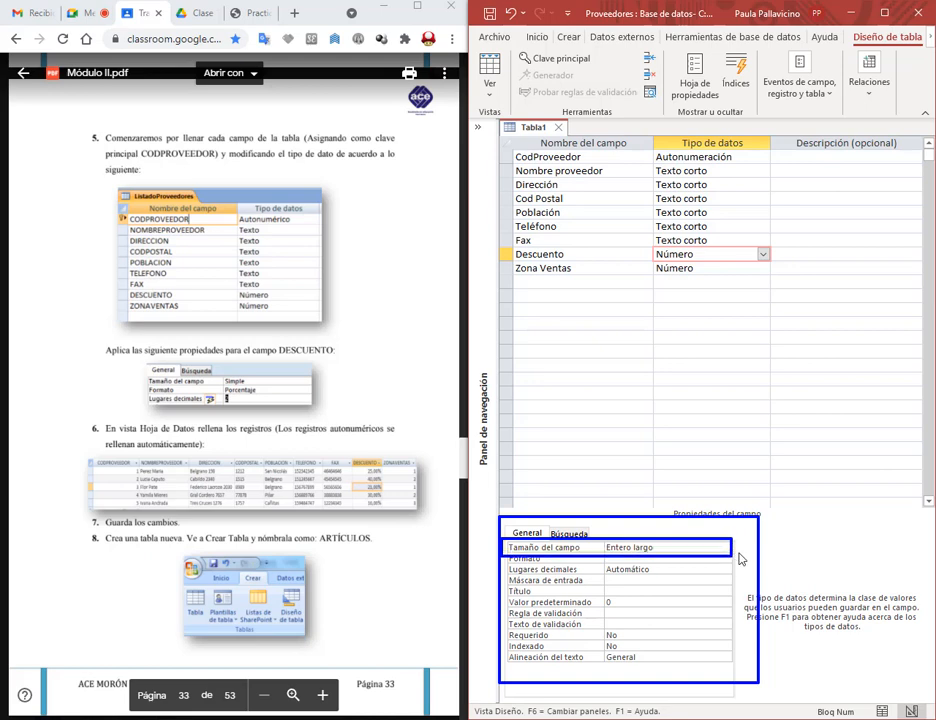
click(726, 548)
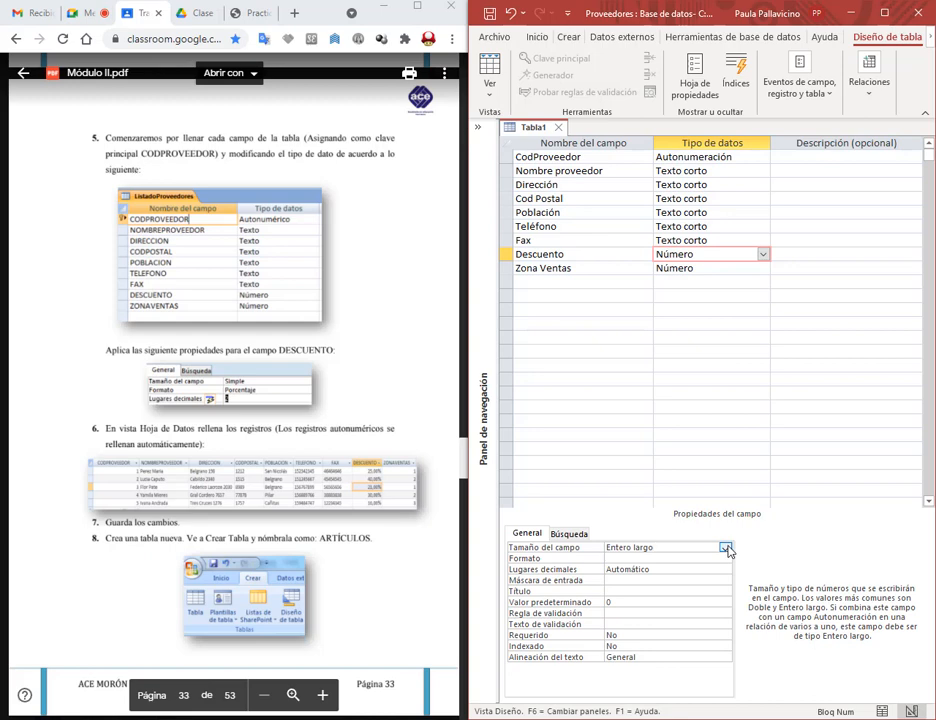
click(726, 548)
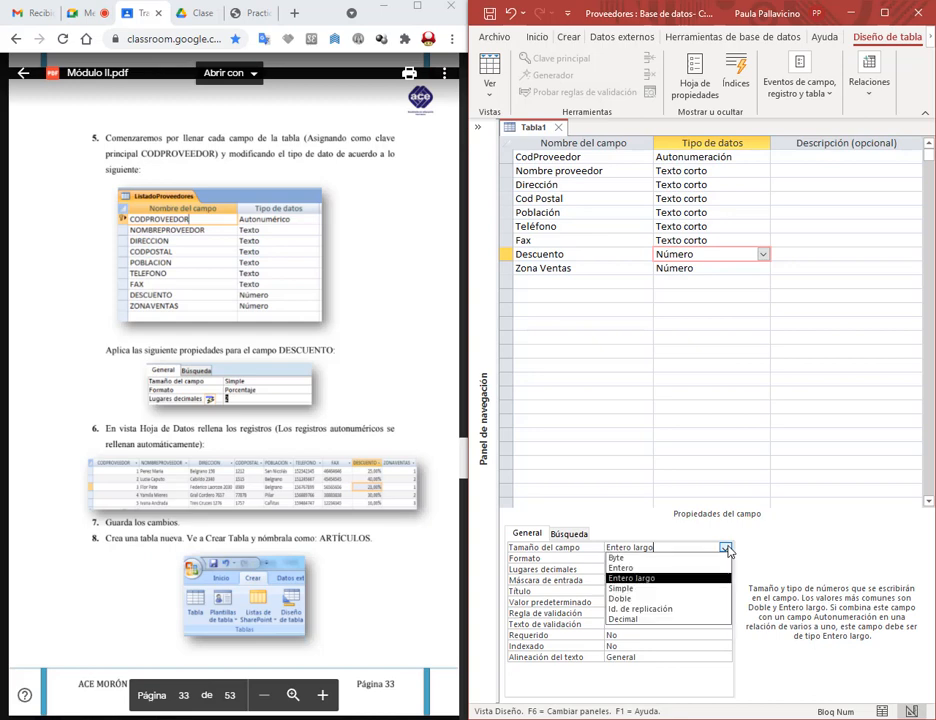
click(675, 588)
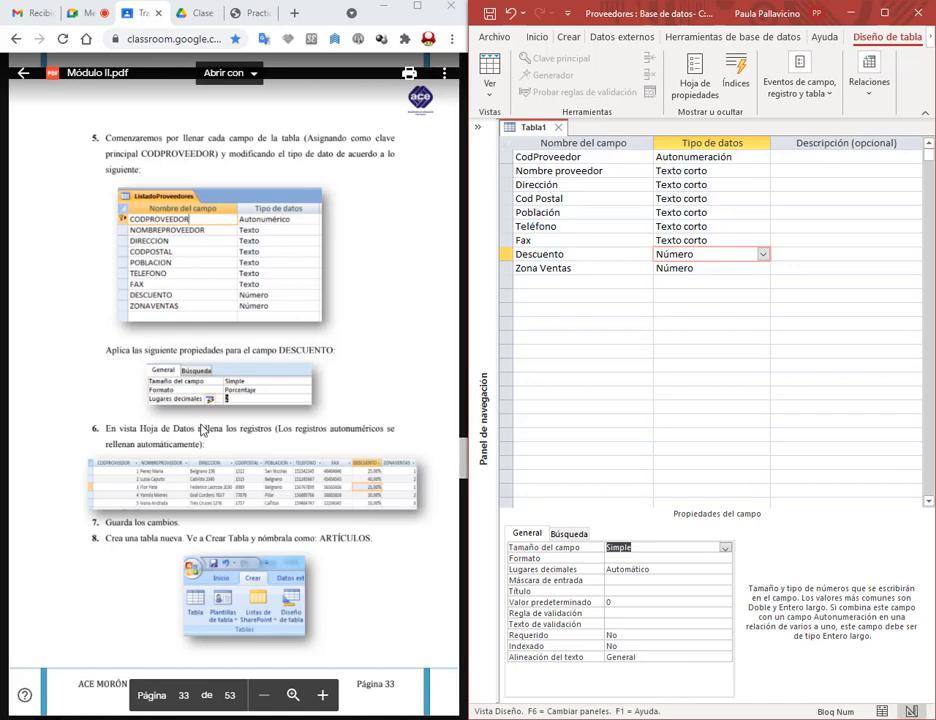
Step: Set the Descuento field's Formato to Porcentaje and its Lugares decimales to 2
click(621, 559)
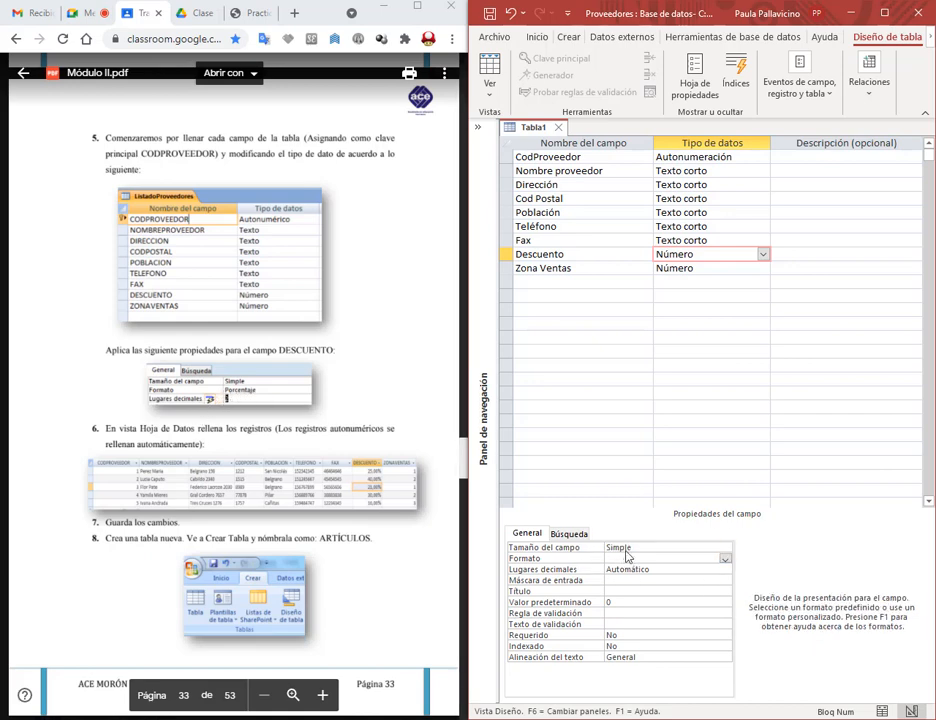
click(725, 559)
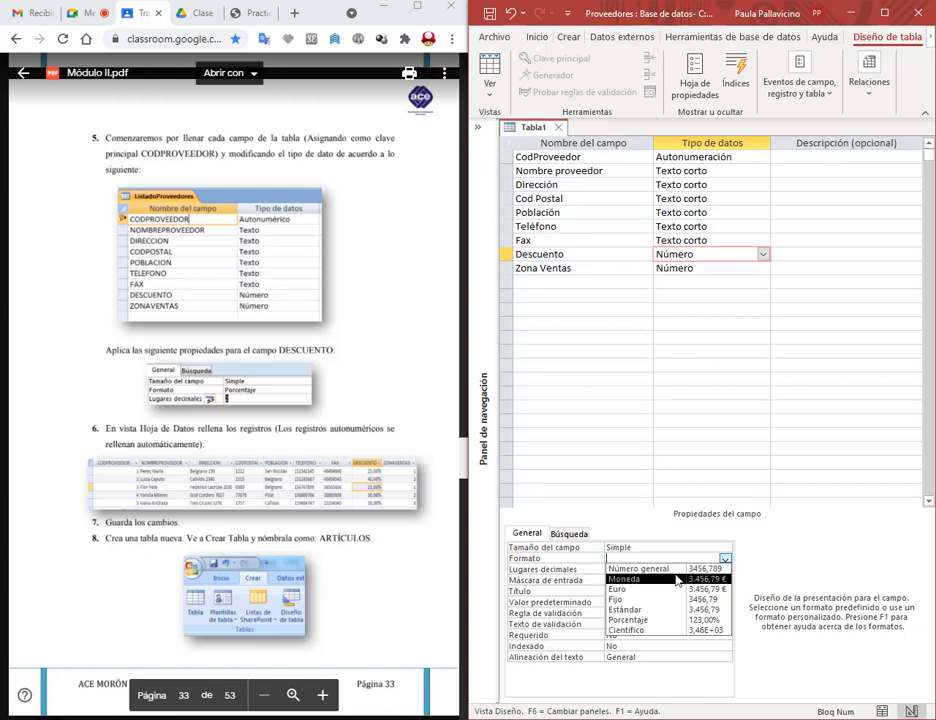
click(661, 620)
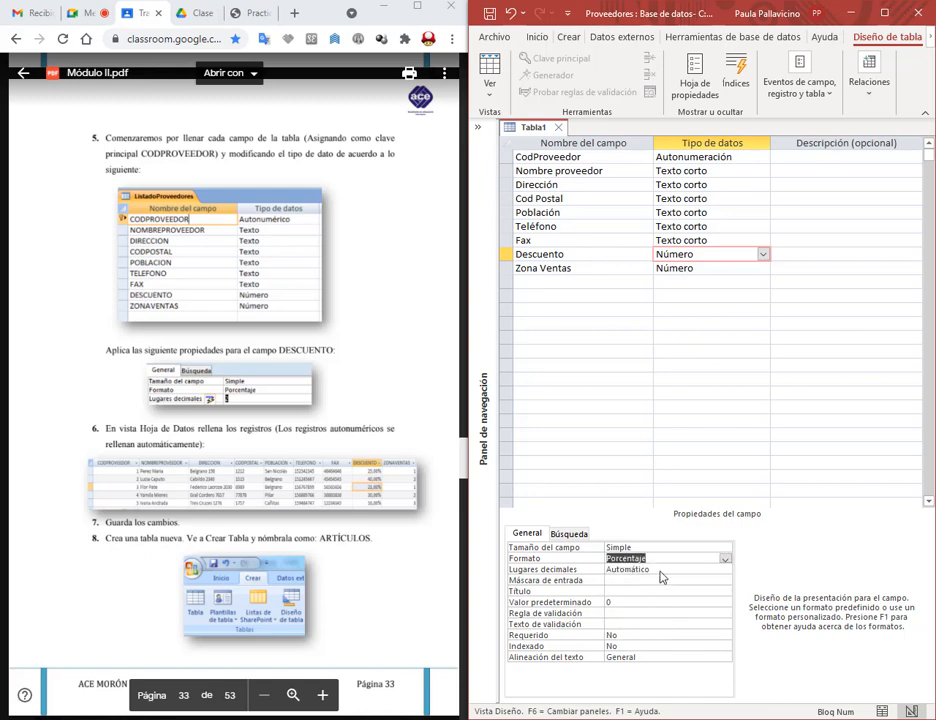
click(724, 560)
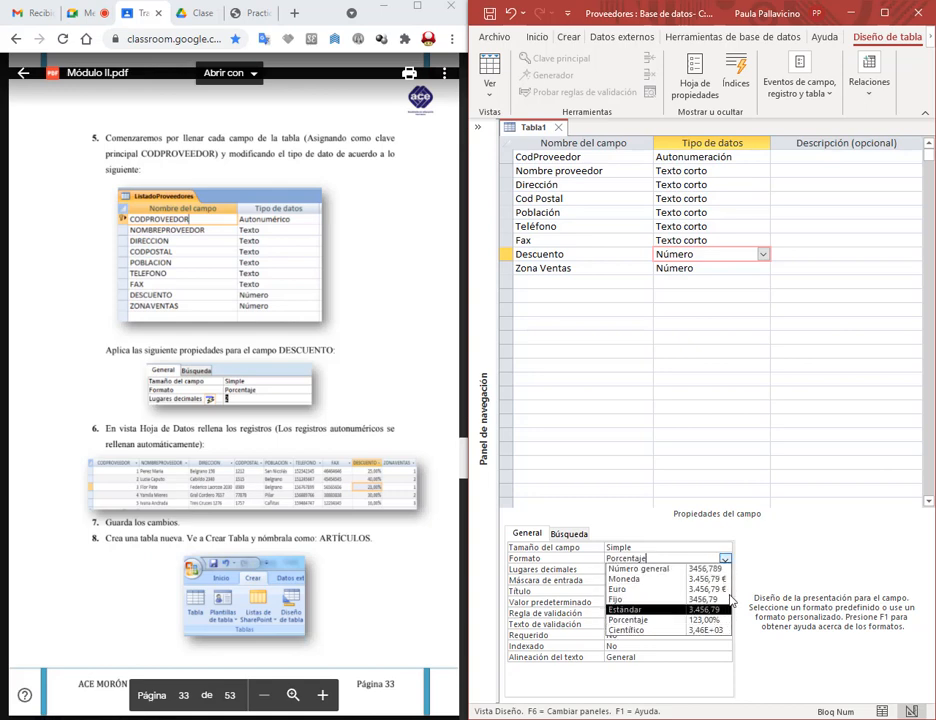
click(715, 621)
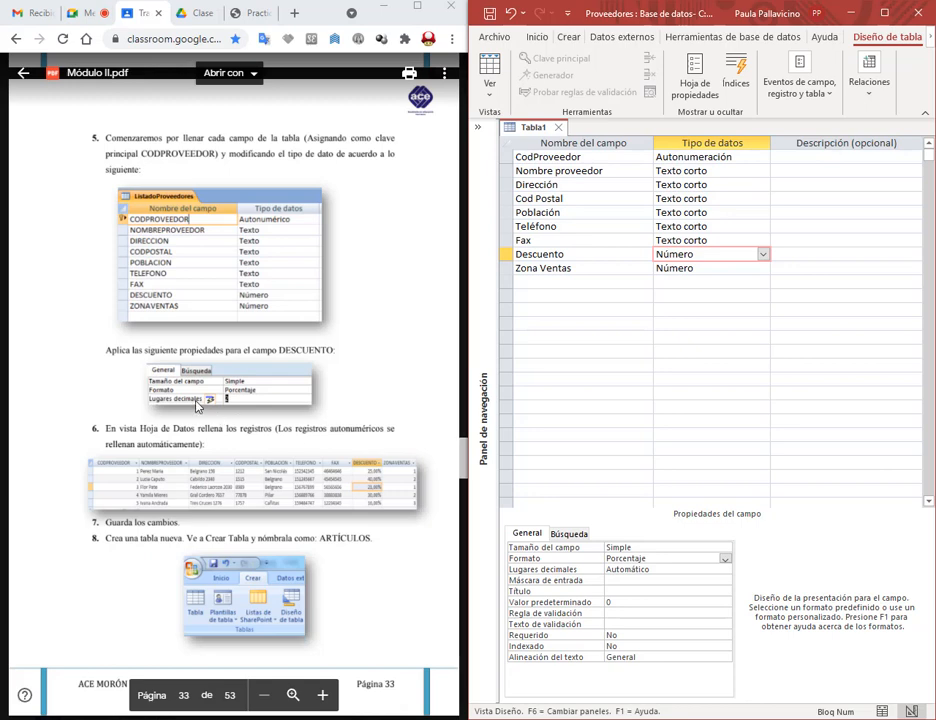
click(612, 569)
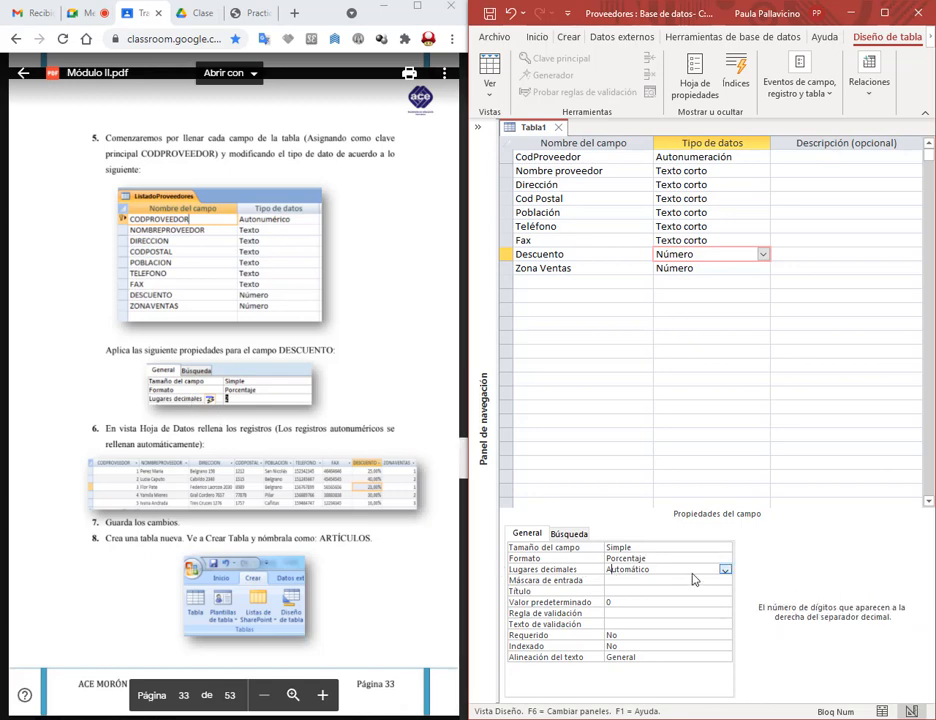
click(725, 570)
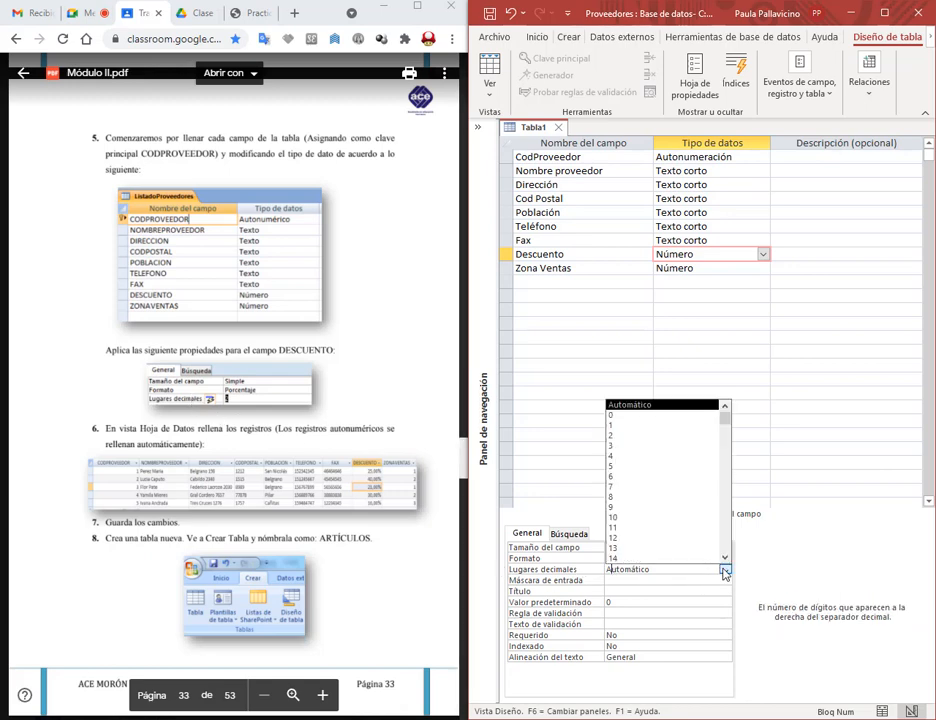
click(640, 444)
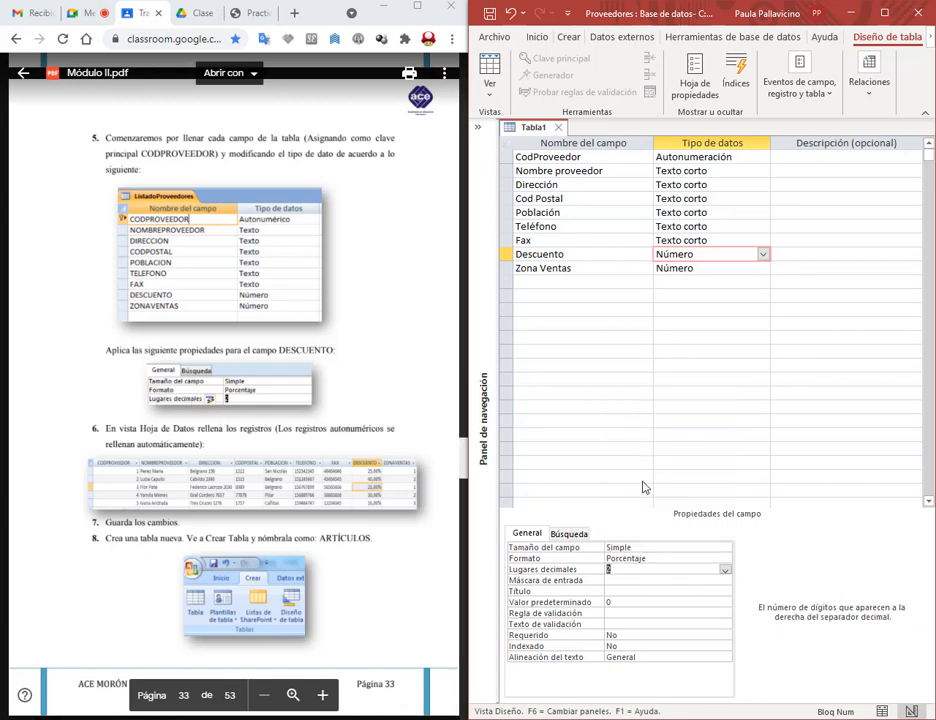
click(696, 550)
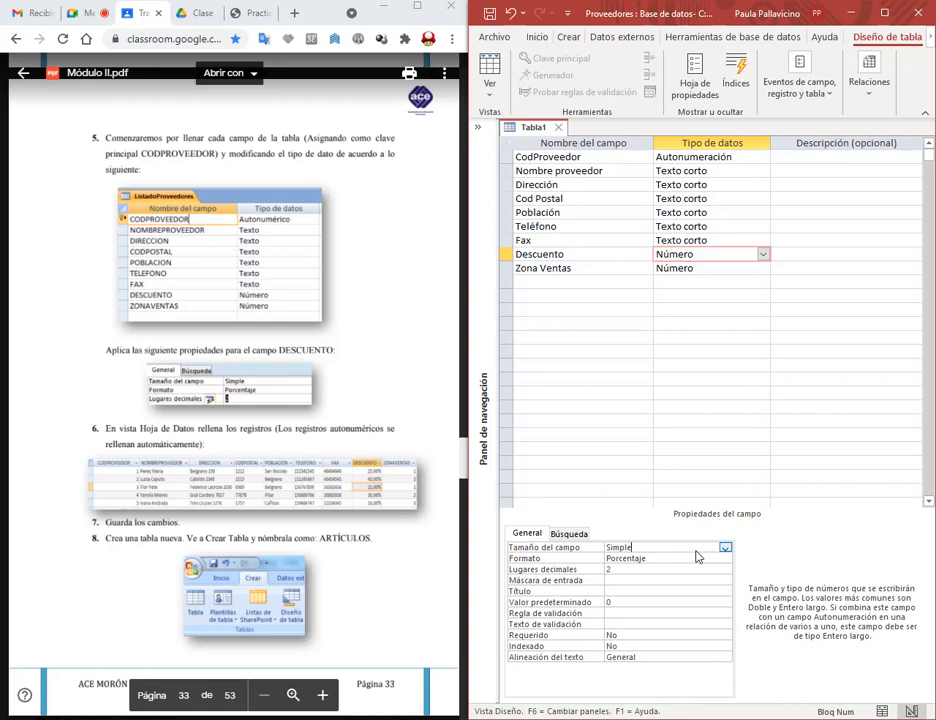
Step: Save the table as ListadoProveedores, declining the creation of a primary key
scroll(250, 350, down, 2)
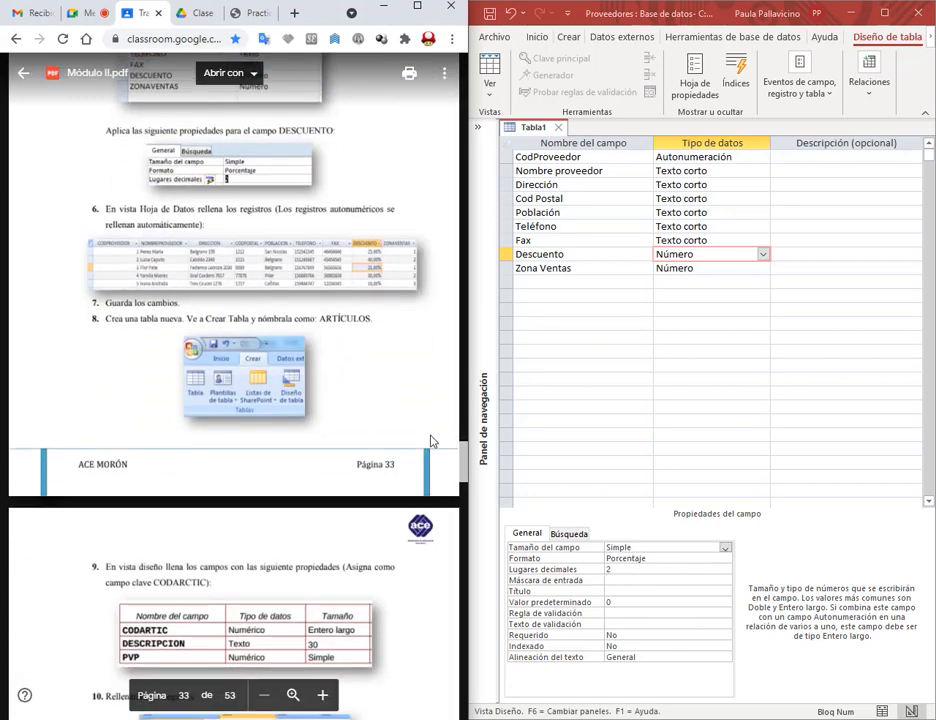
scroll(431, 441, up, 1)
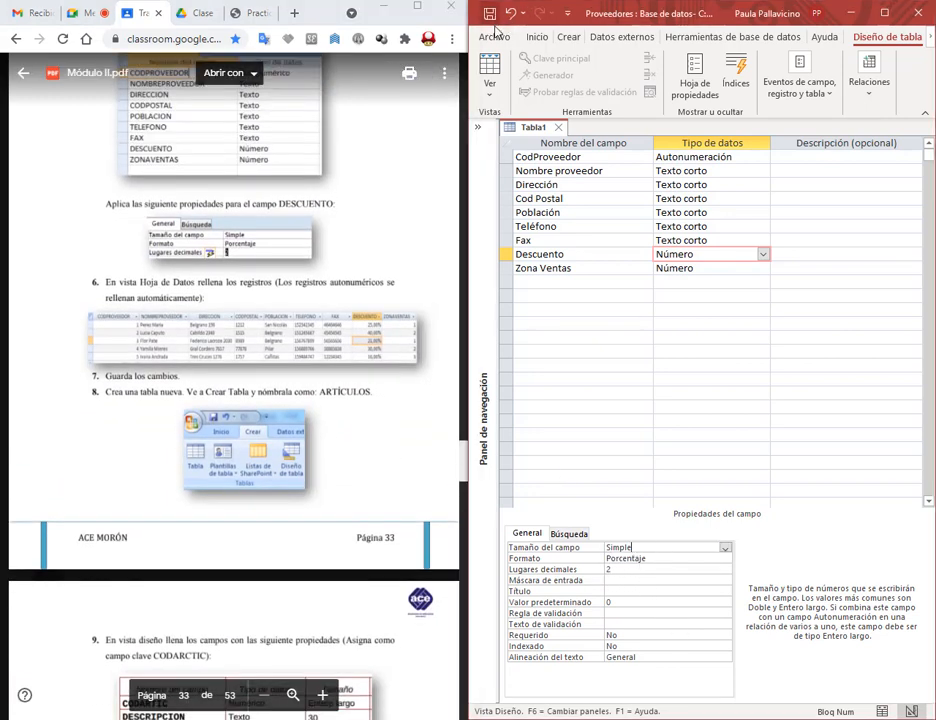
click(490, 14)
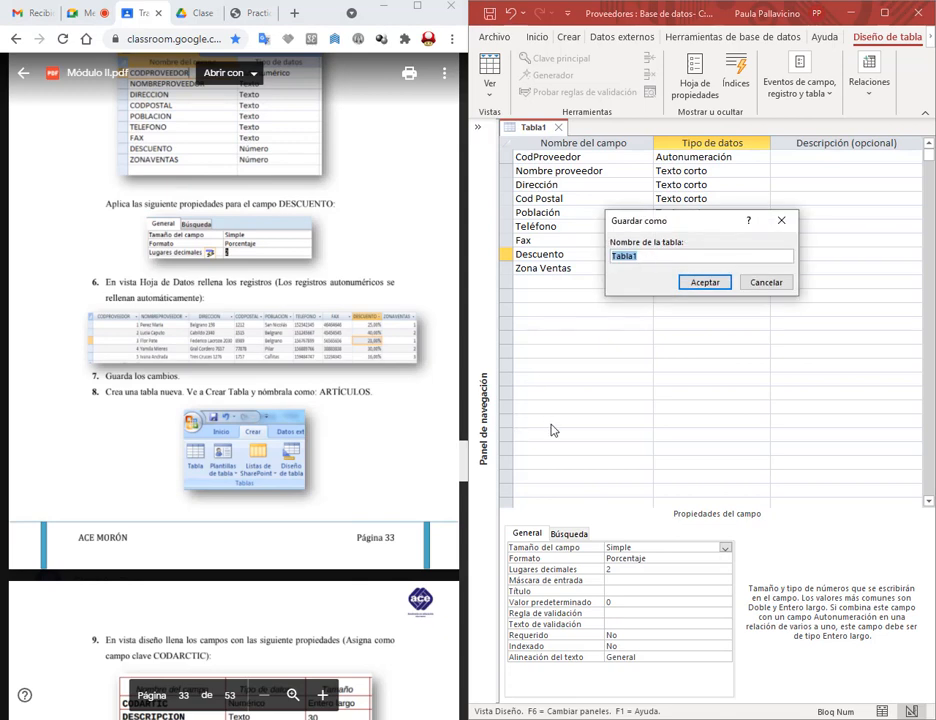
scroll(420, 400, up, 2)
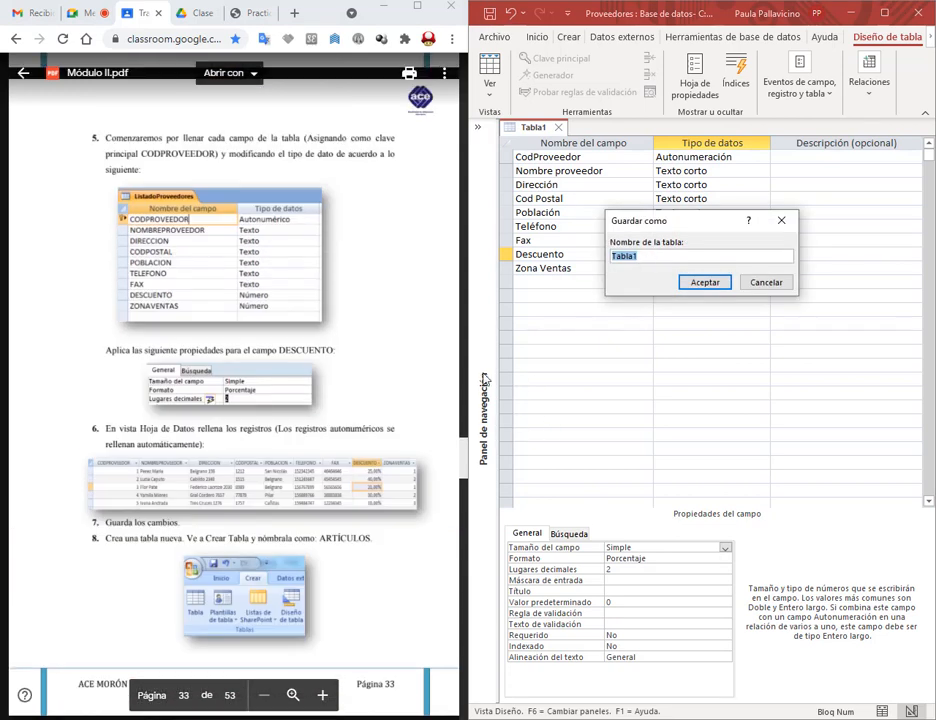
scroll(420, 397, up, 2)
scroll(212, 369, up, 3)
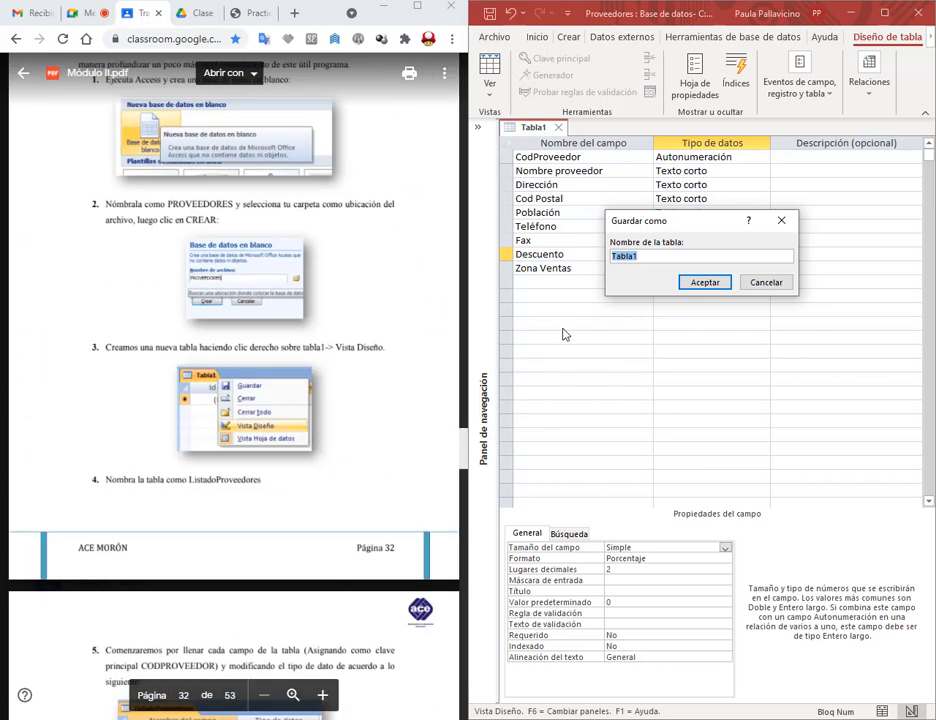
key(Caps_Lock)
text(L)
key(Caps_Lock)
text(istadoProveedor)
key(Return)
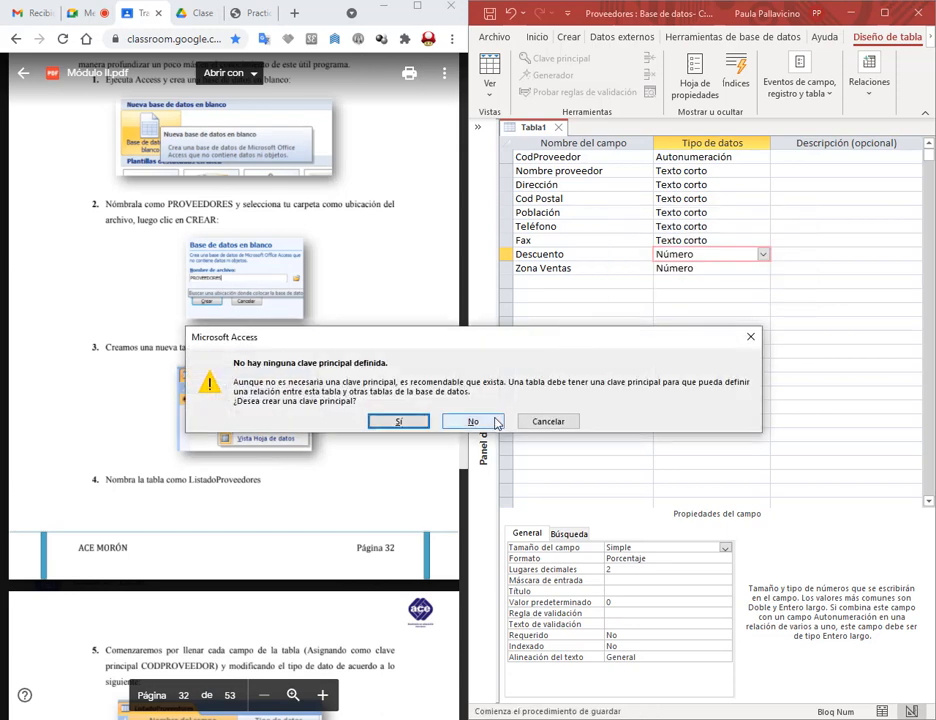
click(474, 421)
Step: Close the ListadoProveedores table after moving on to the manual's next table definition
scroll(326, 437, down, 8)
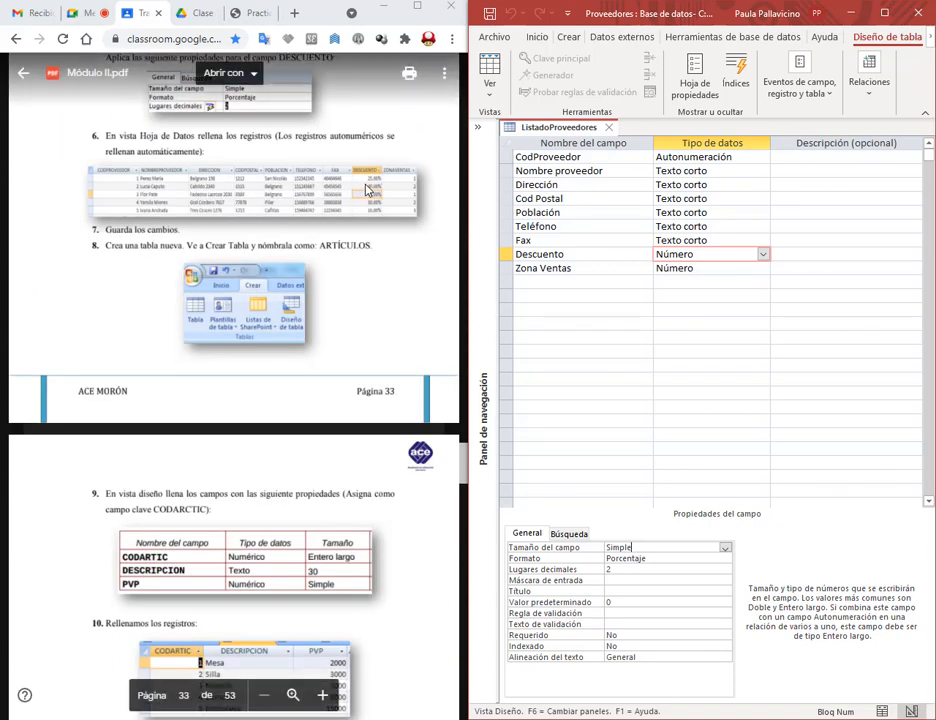
scroll(370, 195, down, 5)
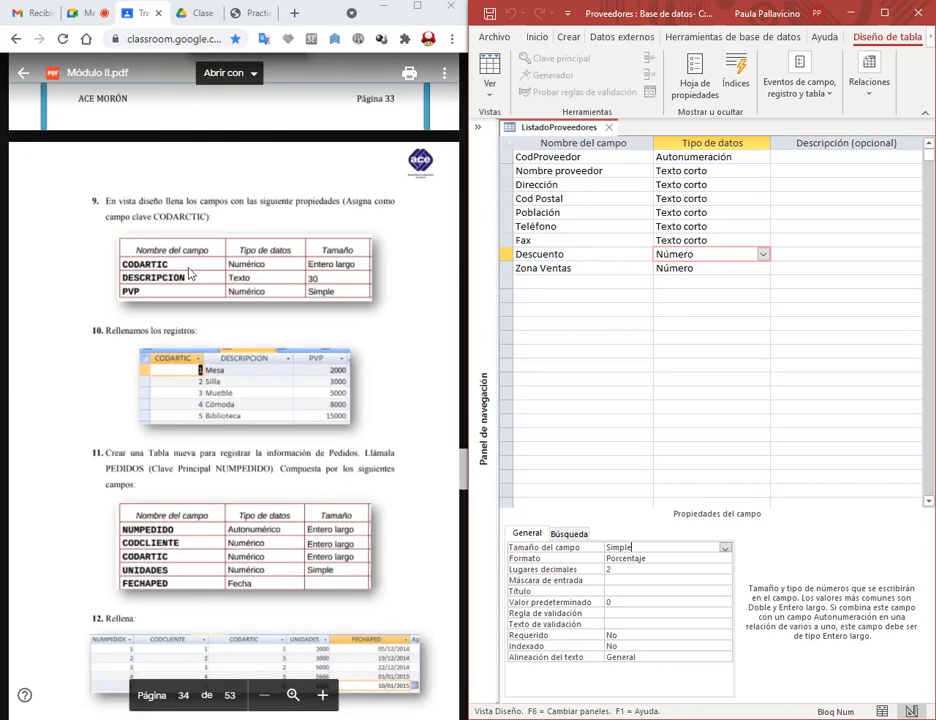
click(608, 127)
click(572, 37)
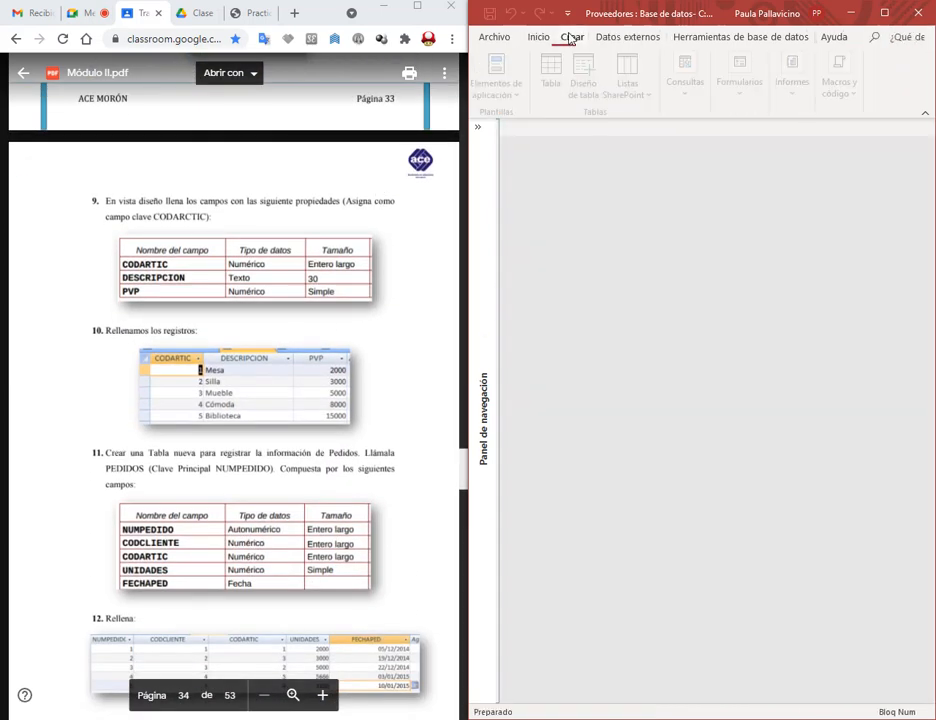
click(557, 81)
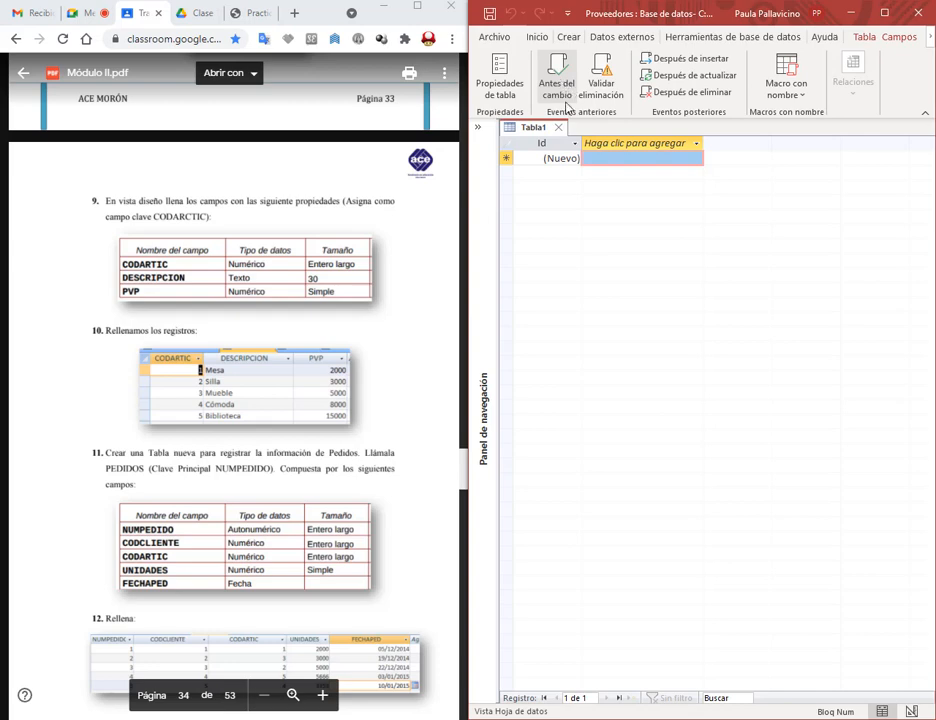
click(559, 128)
Step: Create a new blank table in design view and check the manual's instructions for the ARTÍCULOS table
click(568, 37)
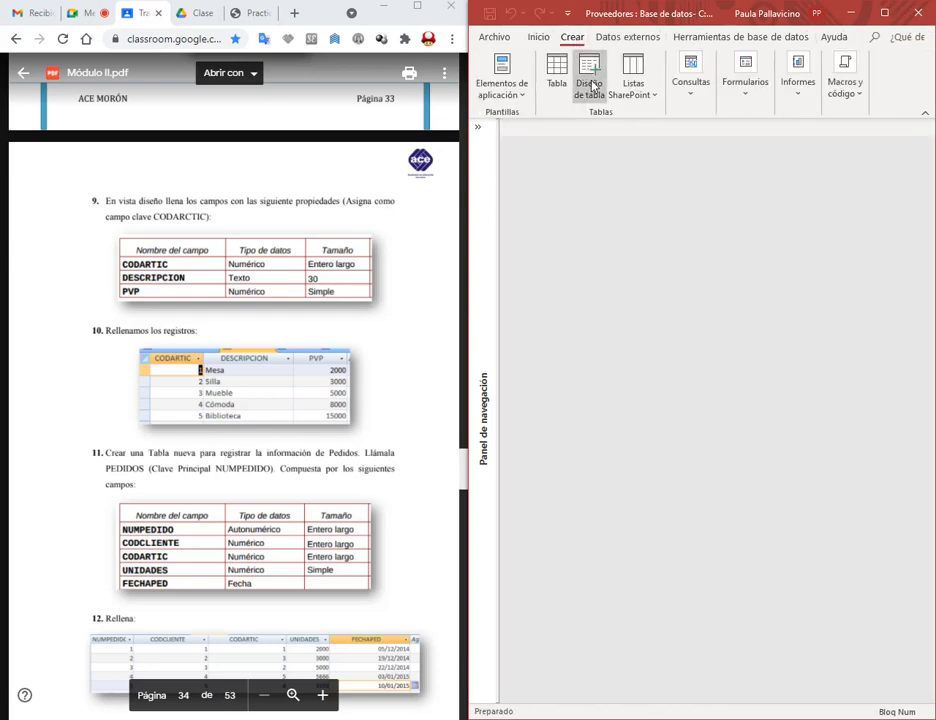
click(591, 83)
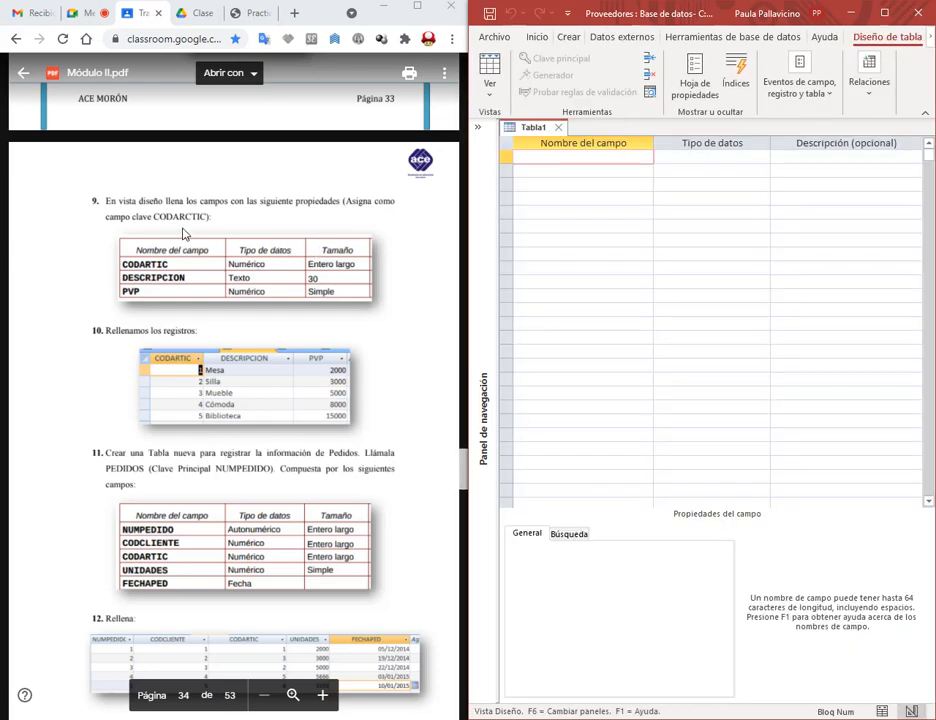
scroll(240, 231, up, 2)
scroll(240, 231, up, 1)
scroll(242, 230, down, 2)
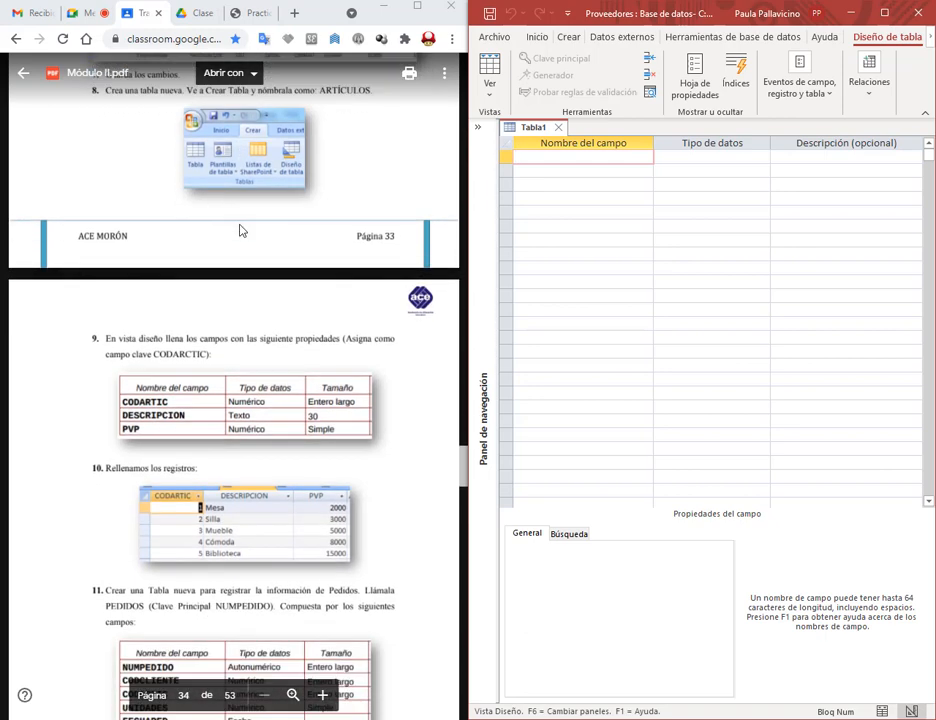
scroll(298, 354, down, 2)
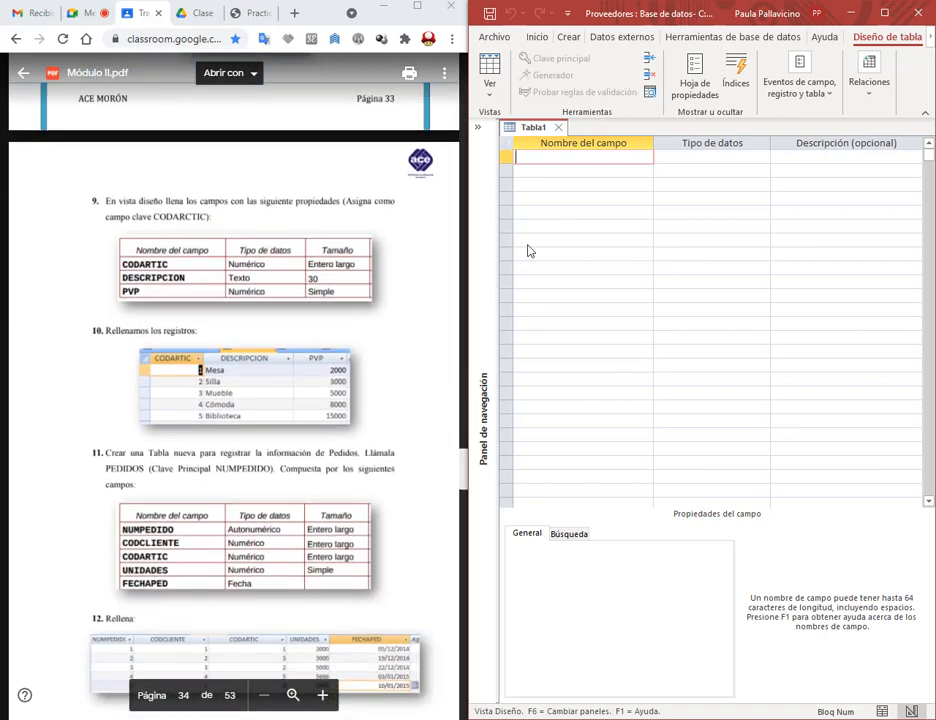
Step: Enter CodArtic, Descripción and PVP as the field names of the new table
text(CodArtic)
key(Return)
key(Return)
key(Return)
text(Descrip)
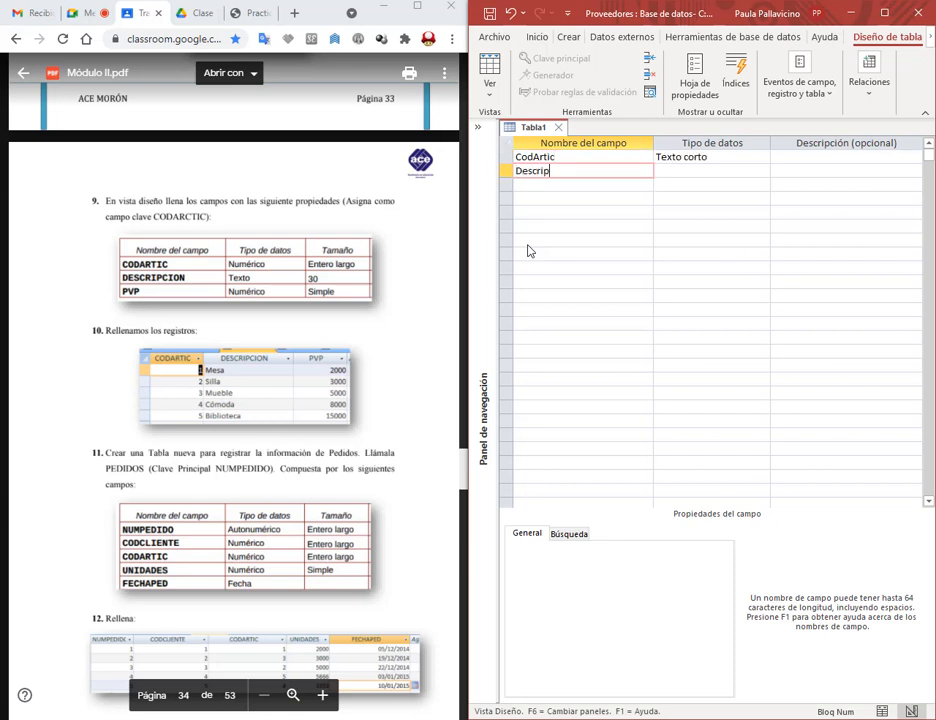
key(Return)
key(Return)
key(Return)
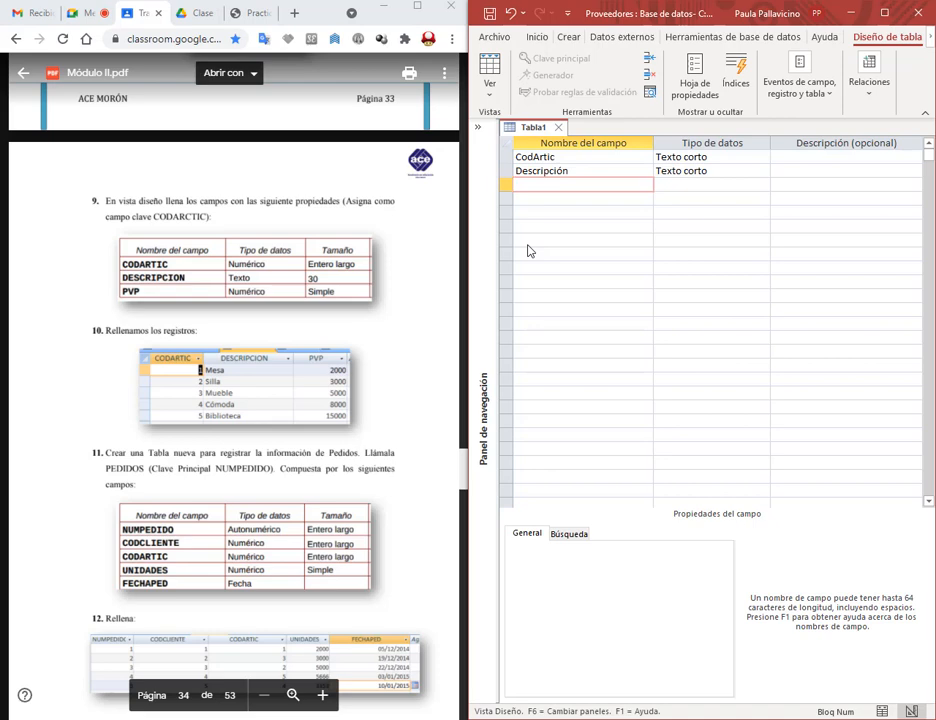
text(PVP)
Step: Set the data type of both the CodArtic and PVP fields to Número
click(739, 157)
click(763, 158)
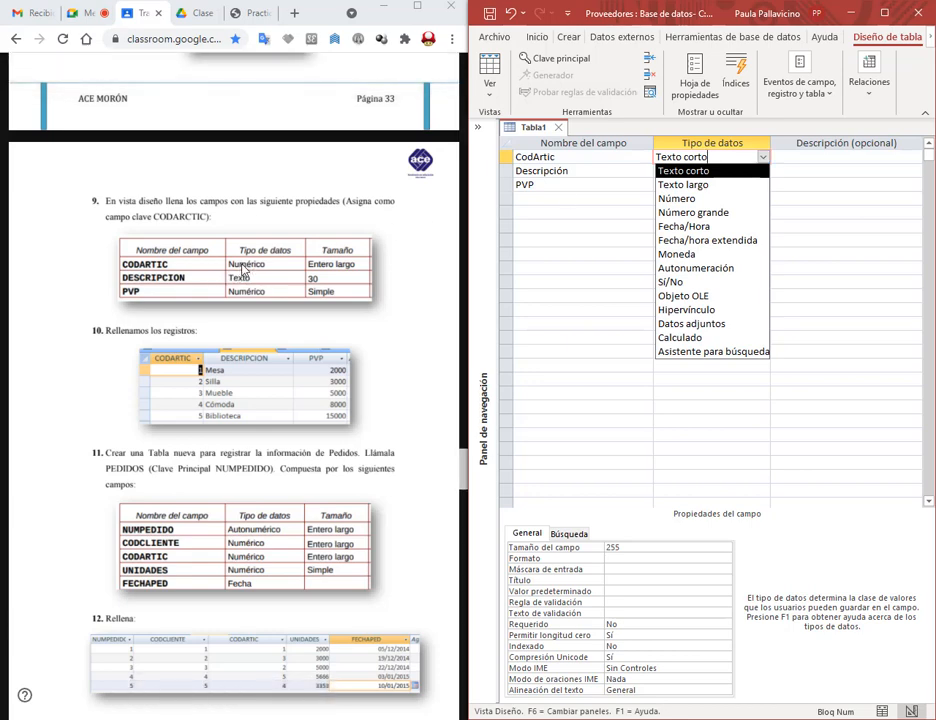
click(730, 198)
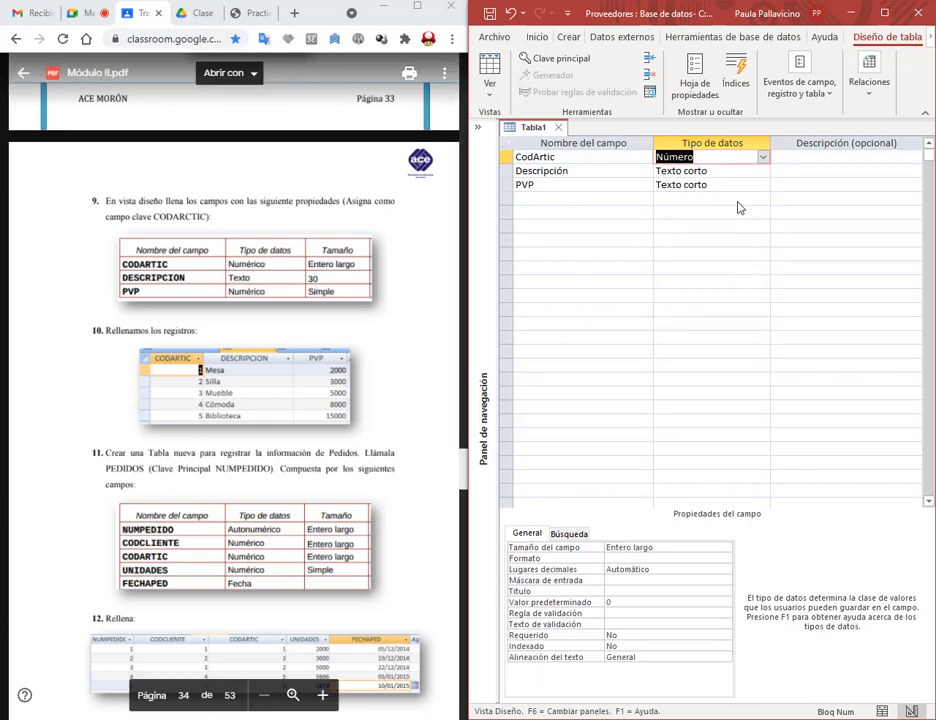
click(763, 185)
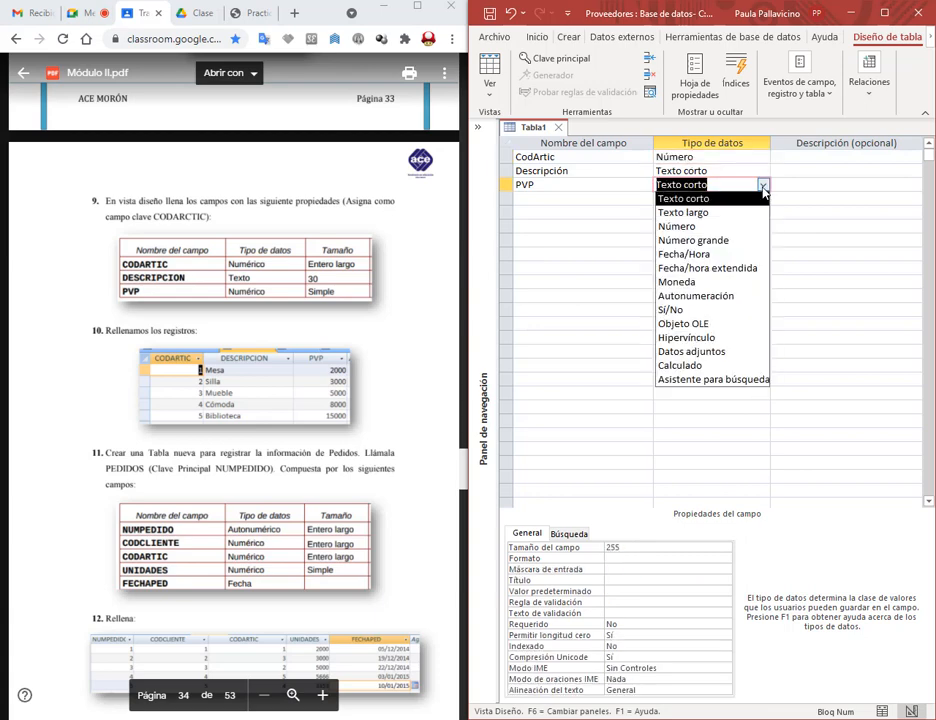
click(705, 228)
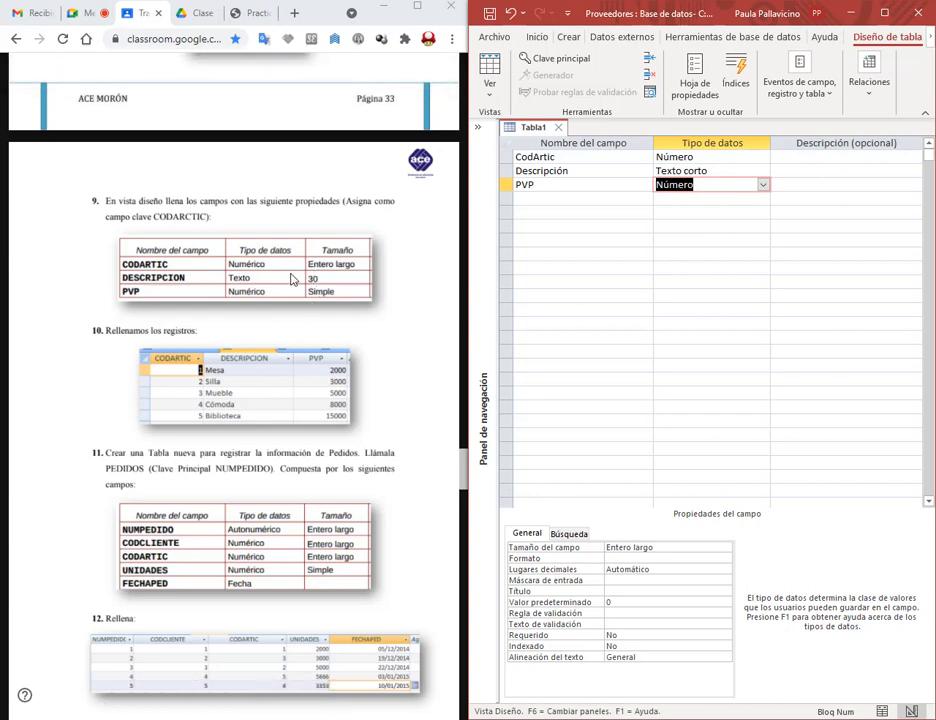
drag(300, 234, 378, 301)
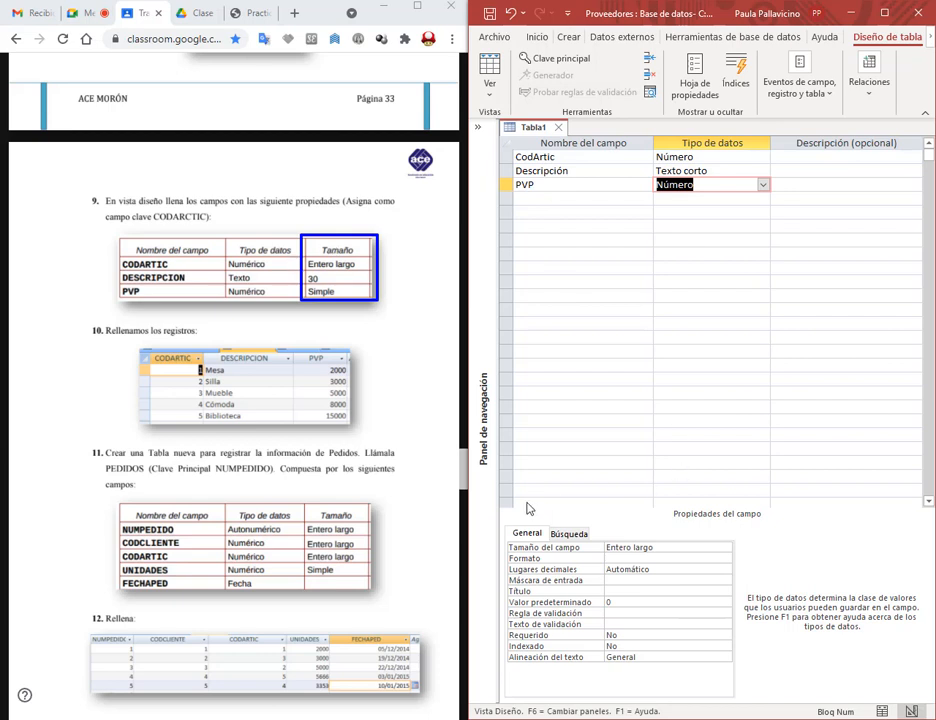
mouse_move(504, 492)
mouse_down()
mouse_move(816, 705)
mouse_move(806, 682)
mouse_up()
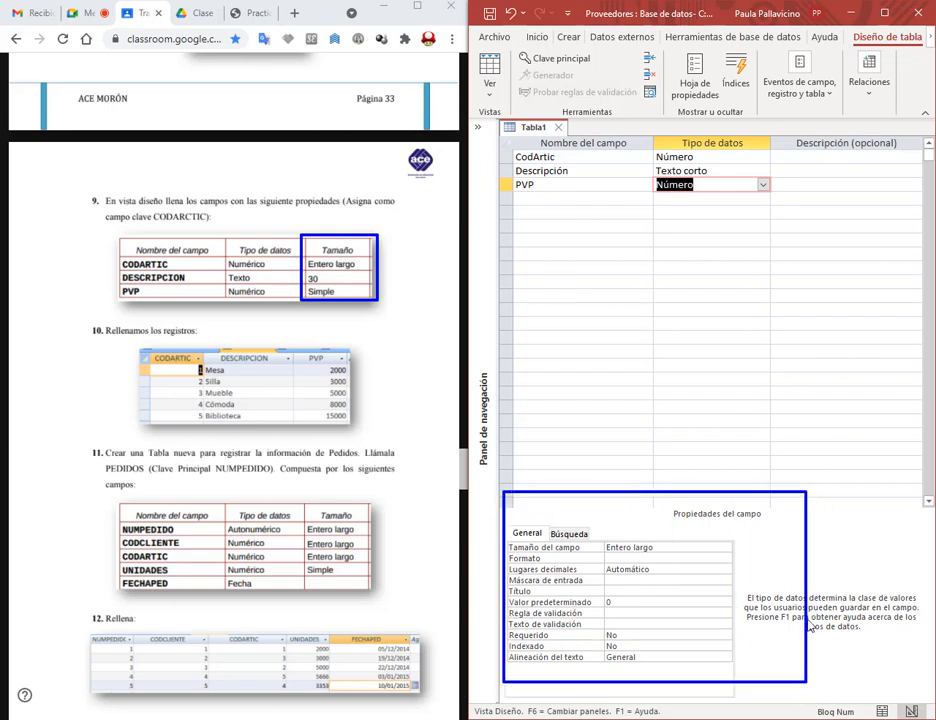
key(Escape)
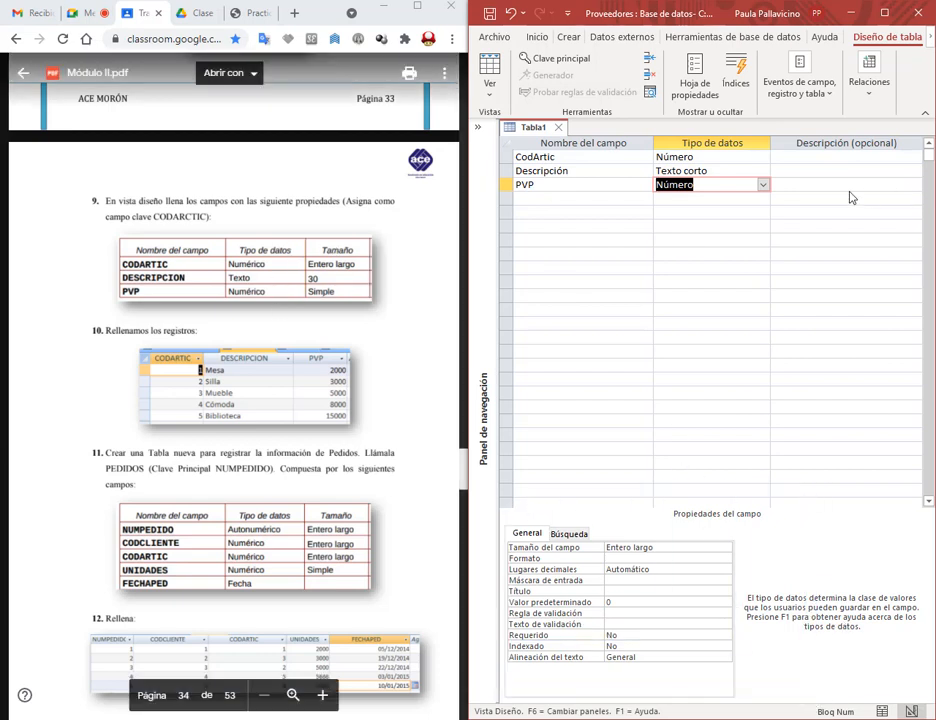
Step: Set the Tamaño del campo of the Descripción field to 30 and of the PVP field to Simple
click(699, 160)
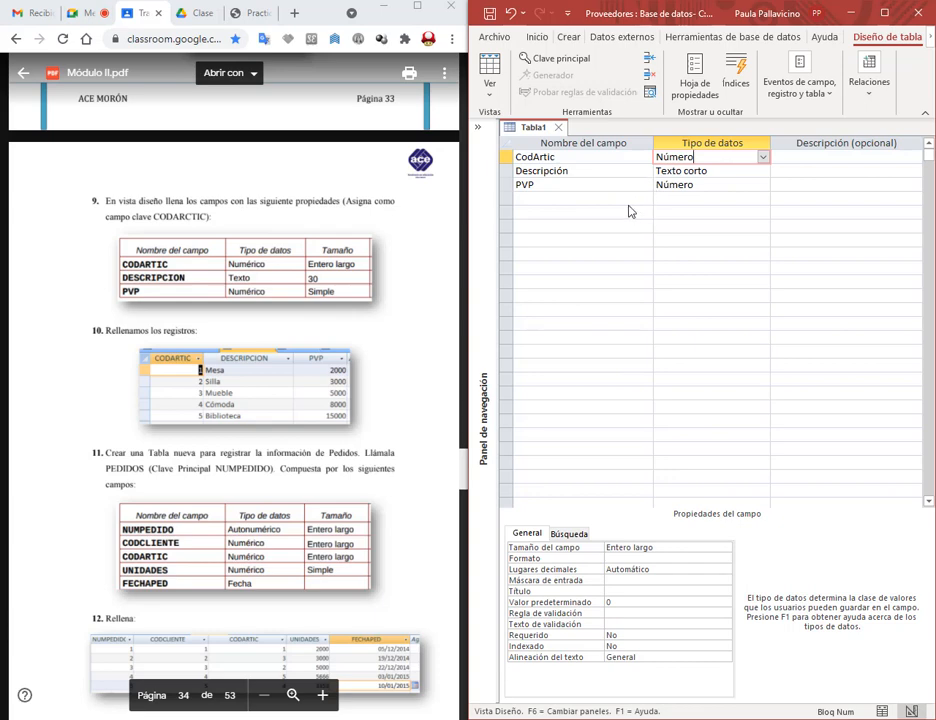
click(711, 178)
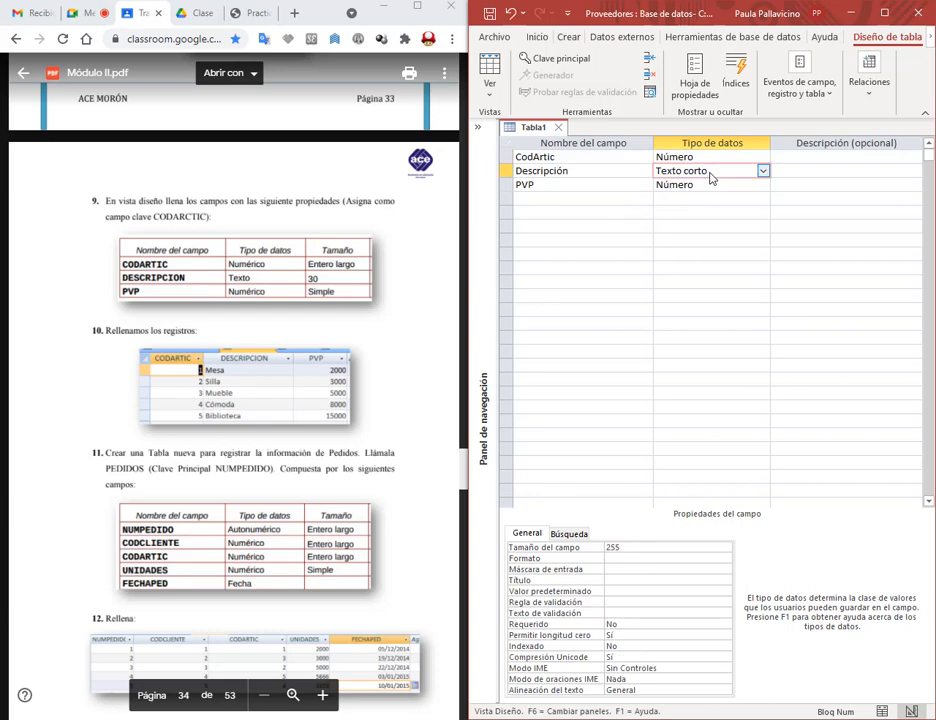
click(623, 549)
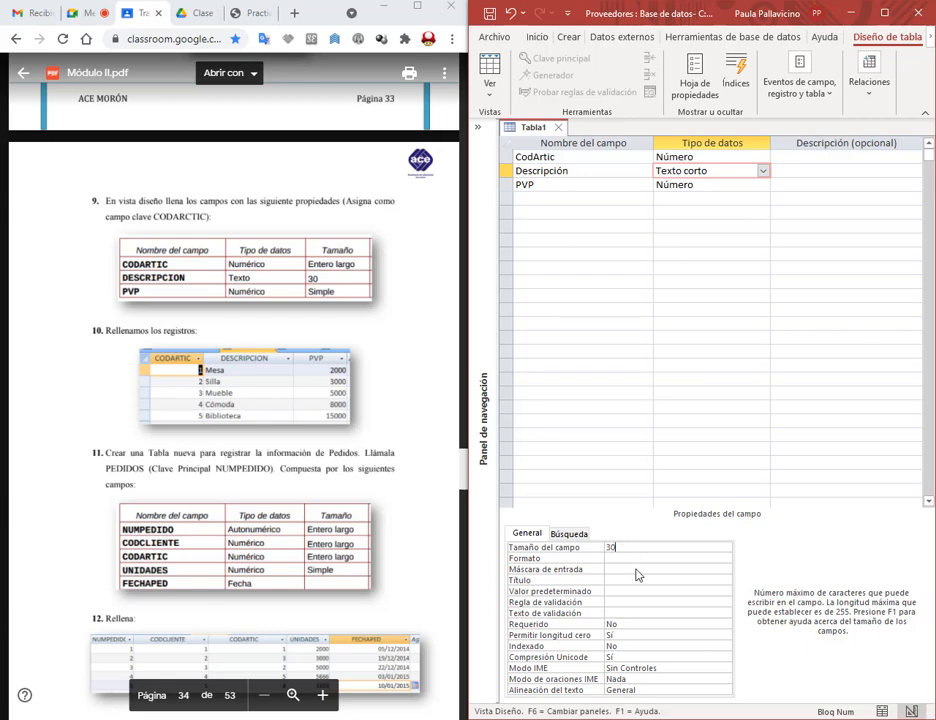
double_click(612, 548)
double_click(612, 549)
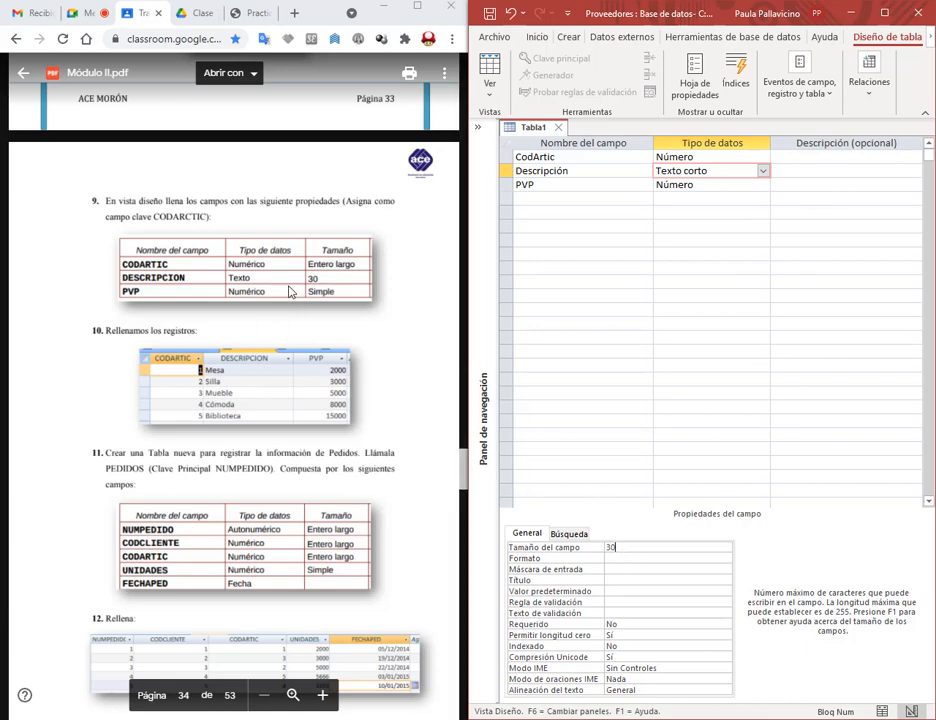
click(702, 185)
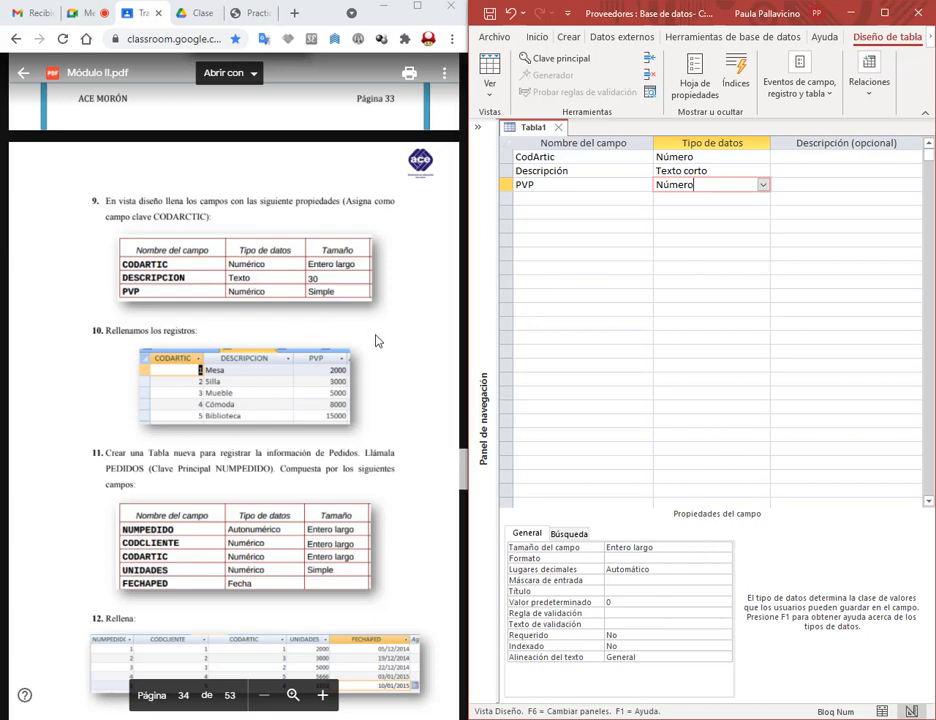
click(725, 548)
click(617, 589)
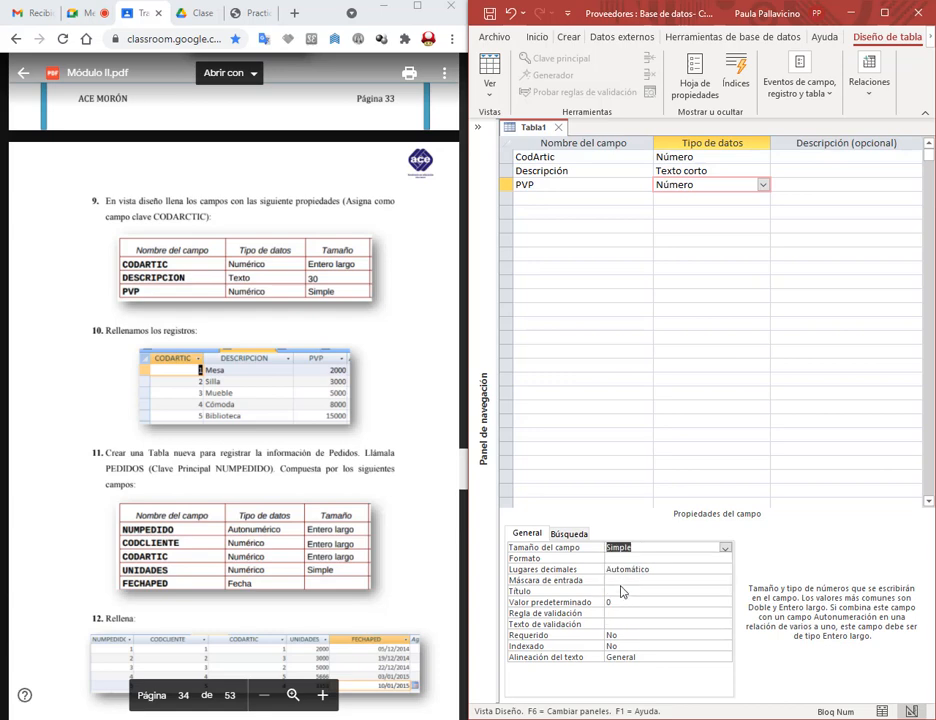
Step: Save the table as Articulos without creating a primary key, and close it
click(702, 200)
click(490, 14)
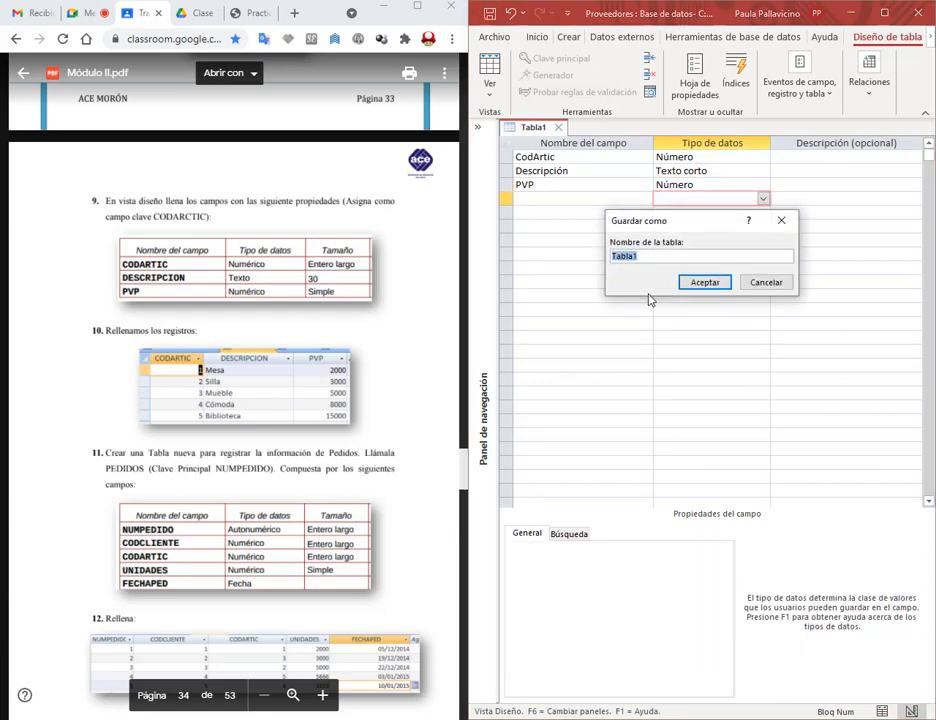
text(Articulo)
scroll(263, 217, up, 3)
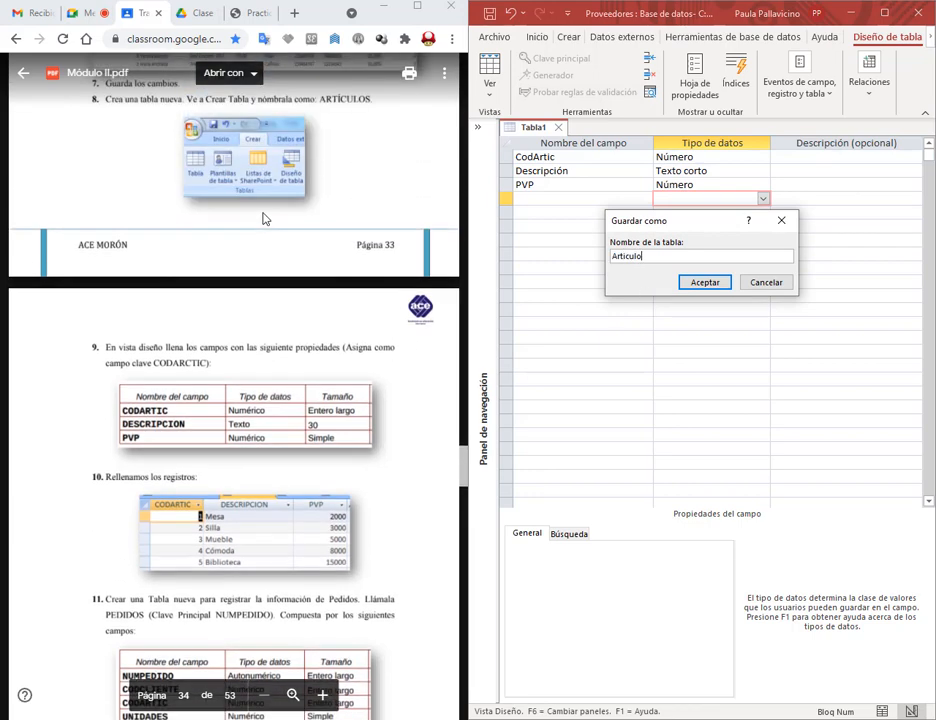
text(s)
click(703, 281)
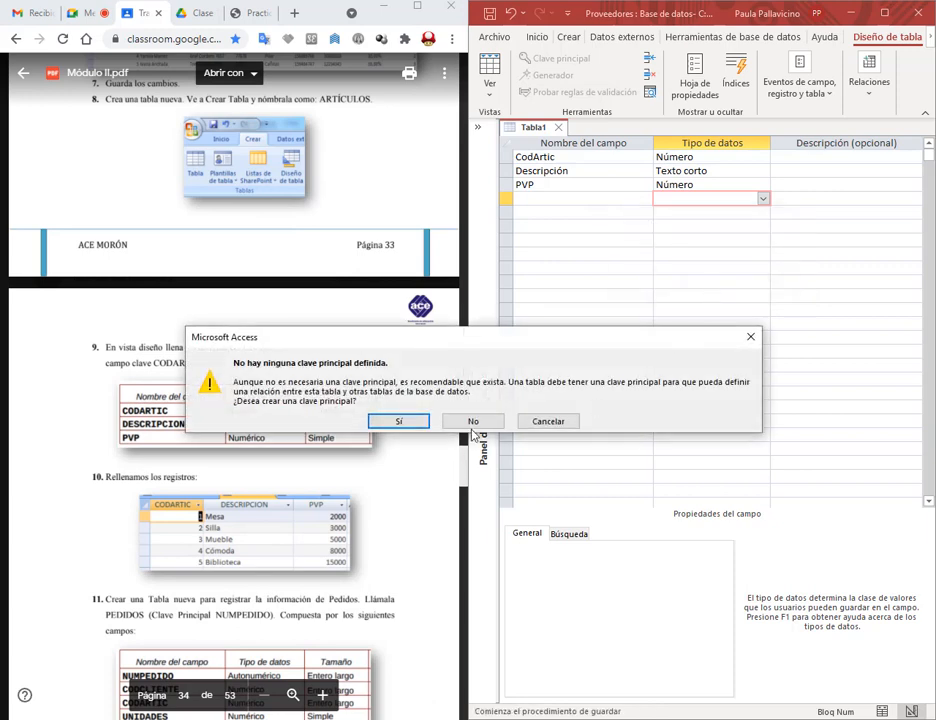
click(474, 420)
click(567, 127)
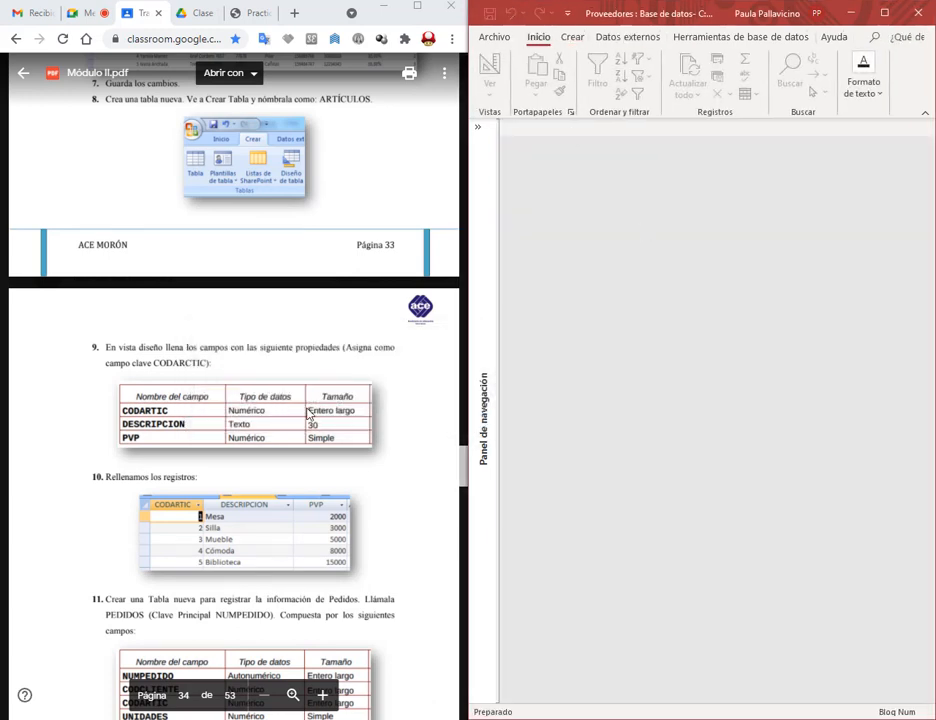
Step: Find the manual's list of article records and open the Articulos table in datasheet view
scroll(308, 414, down, 3)
scroll(308, 414, down, 1)
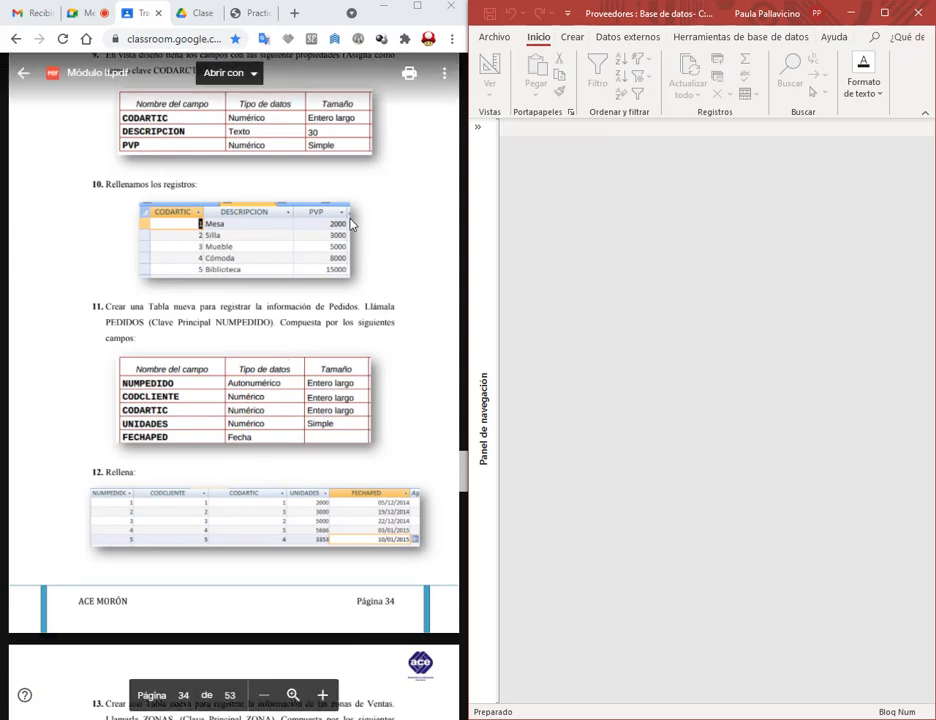
click(478, 128)
double_click(513, 183)
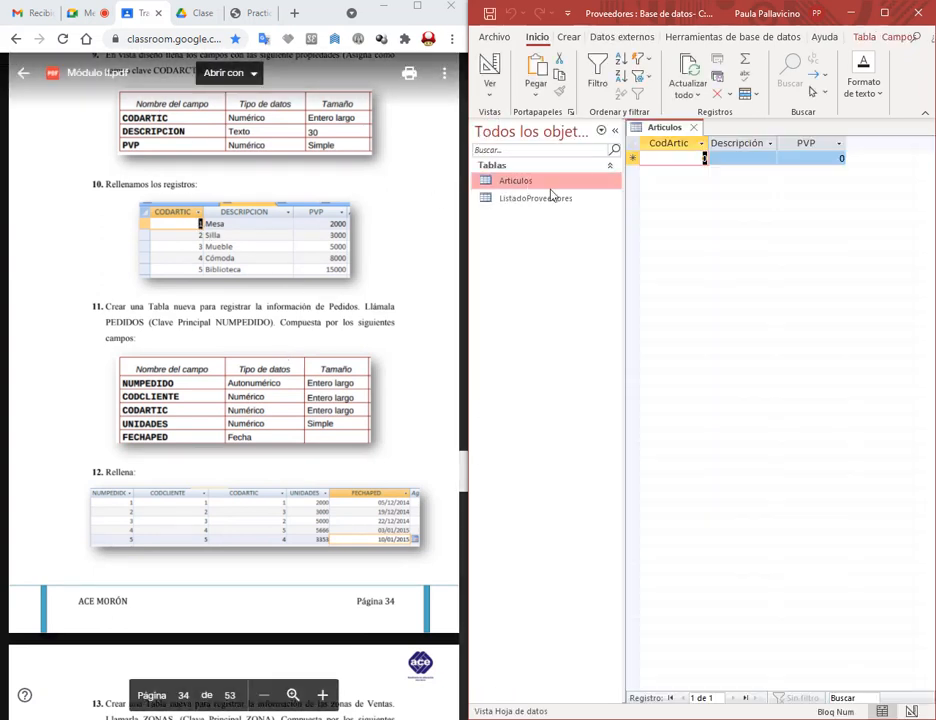
Step: Add the records Mesa and Silla to the Articulos table with CodArtic values 1 and 2
click(729, 161)
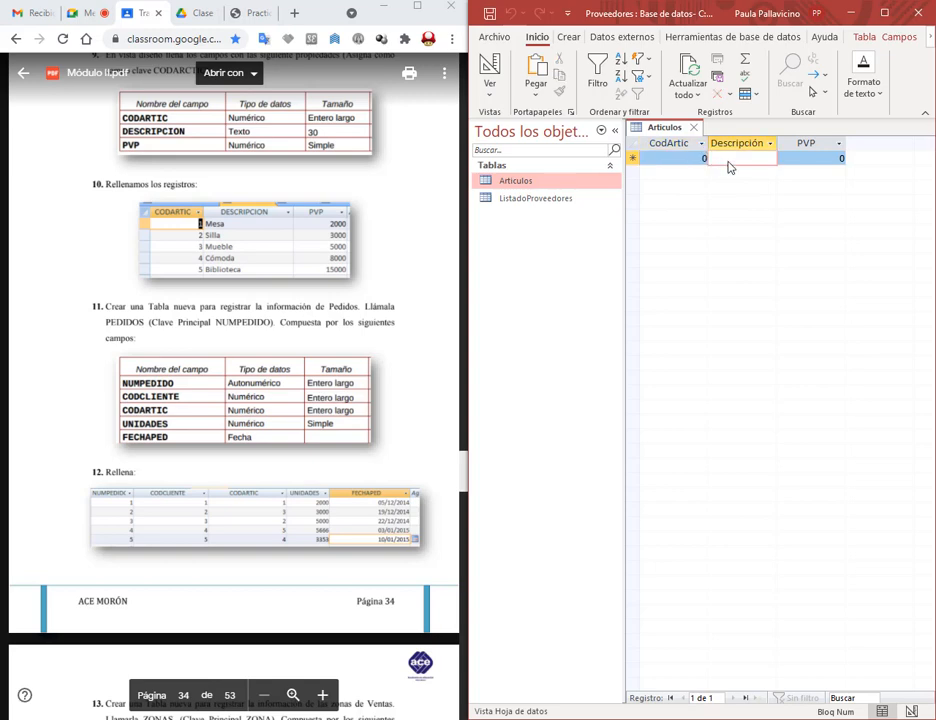
text(Mesa)
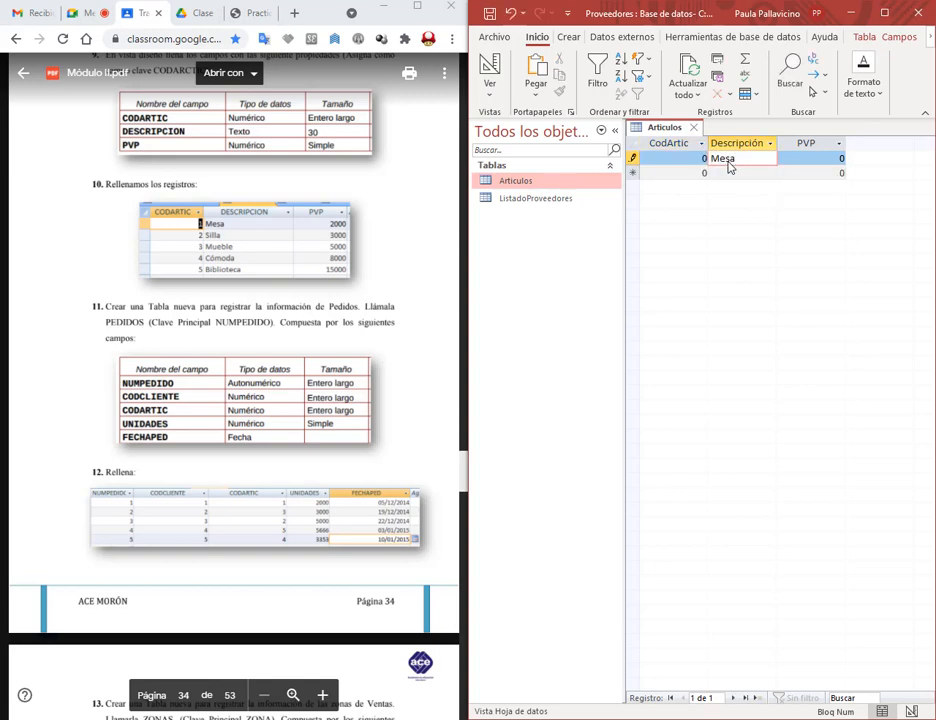
click(712, 173)
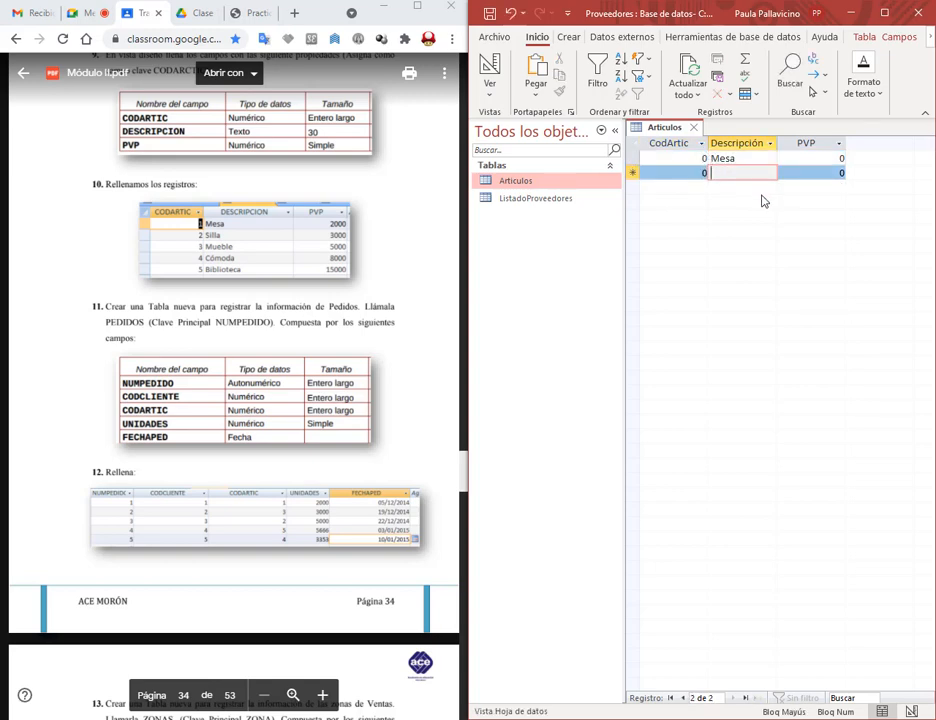
text(Silla)
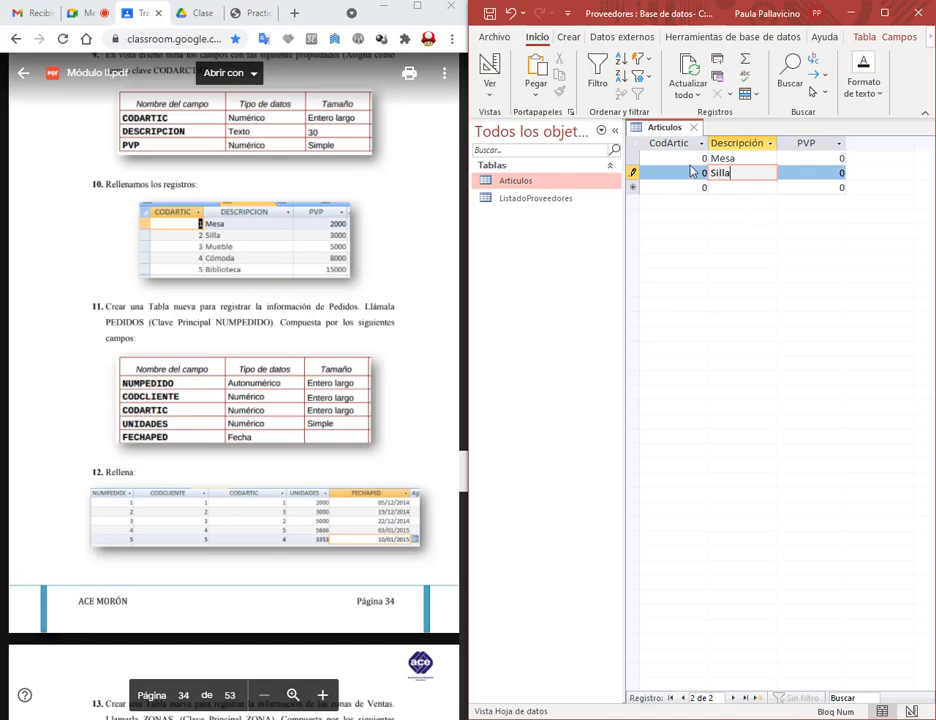
drag(702, 159, 722, 187)
text(12)
Step: Add the records Mueble and Cómoda with CodArtic values 3 and 4
click(703, 187)
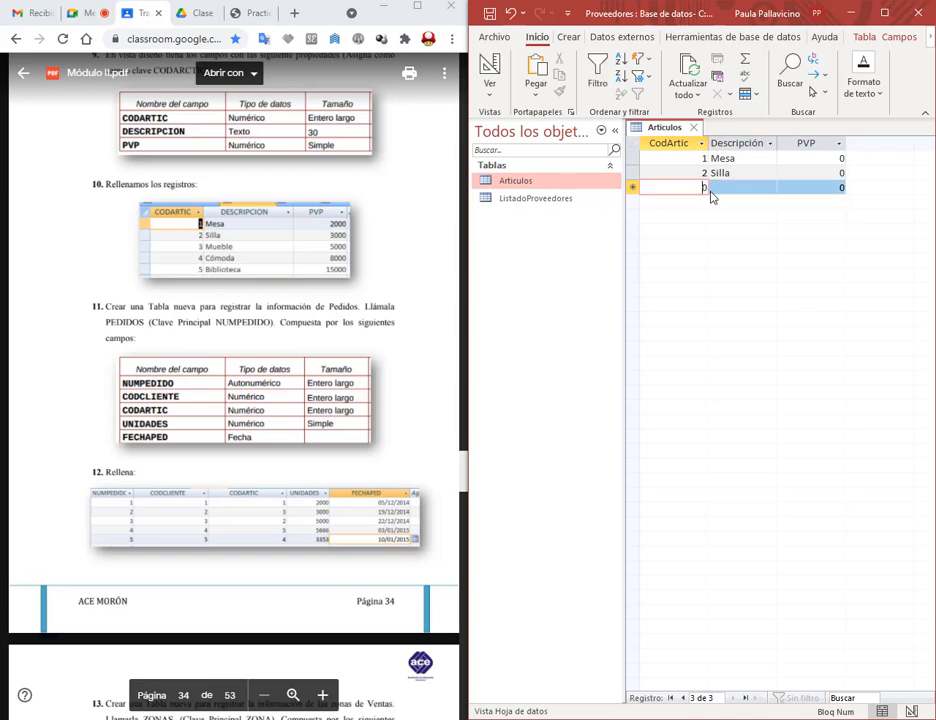
key(Delete)
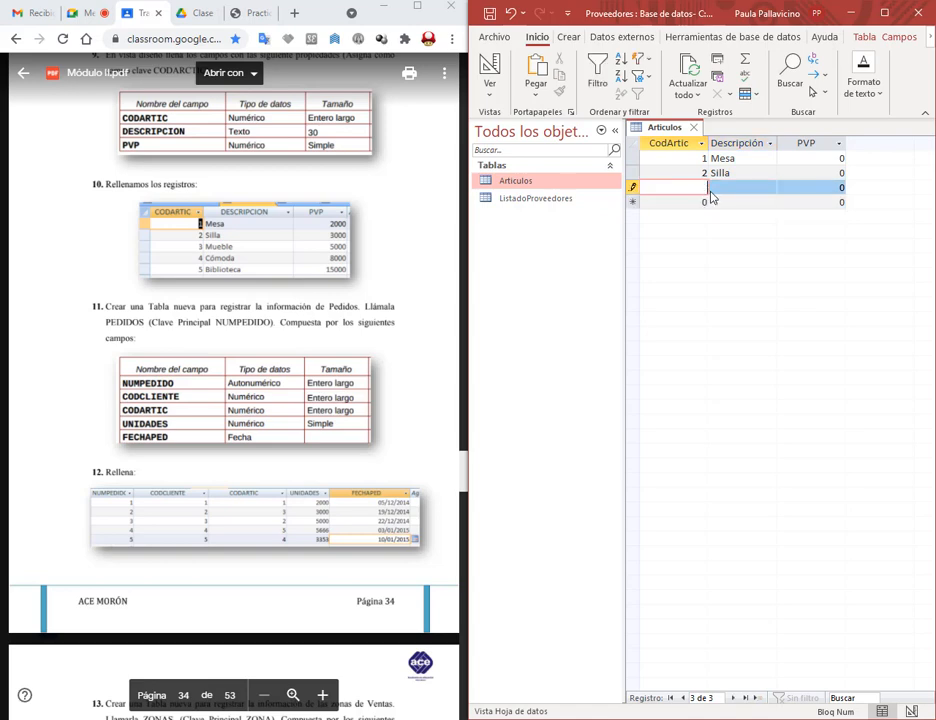
key(Tab)
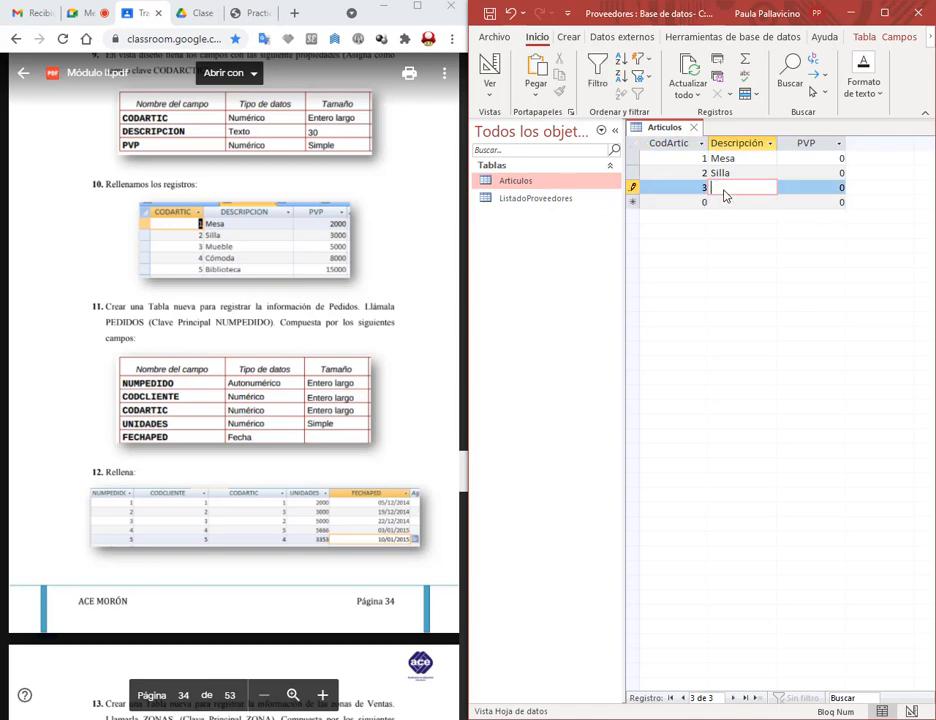
text(Mueble)
key(Tab)
key(Tab)
text(4)
key(Tab)
text(Co)
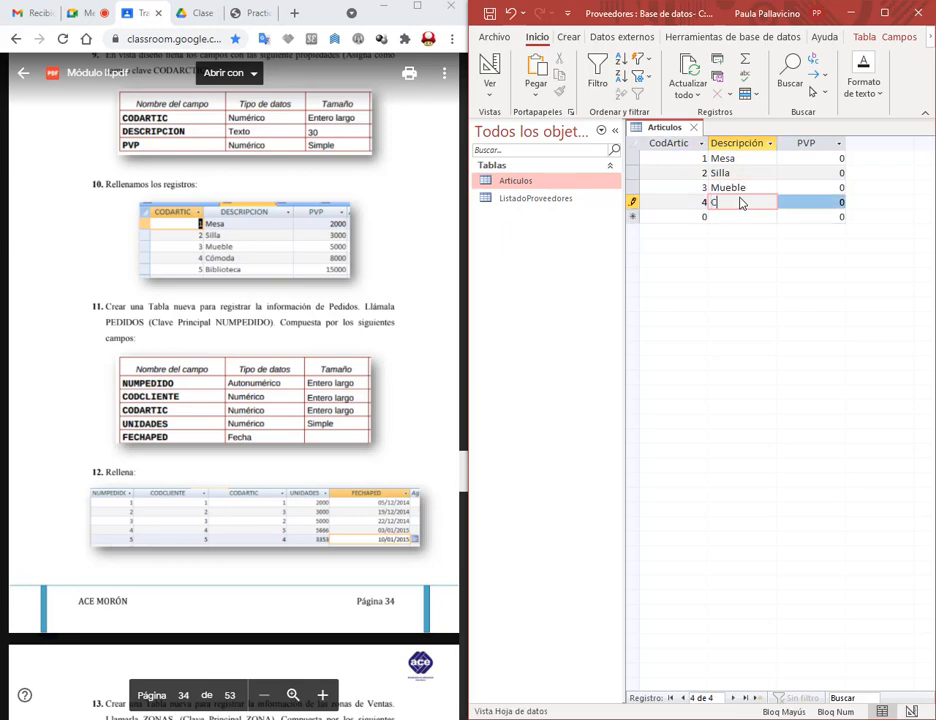
key(Down)
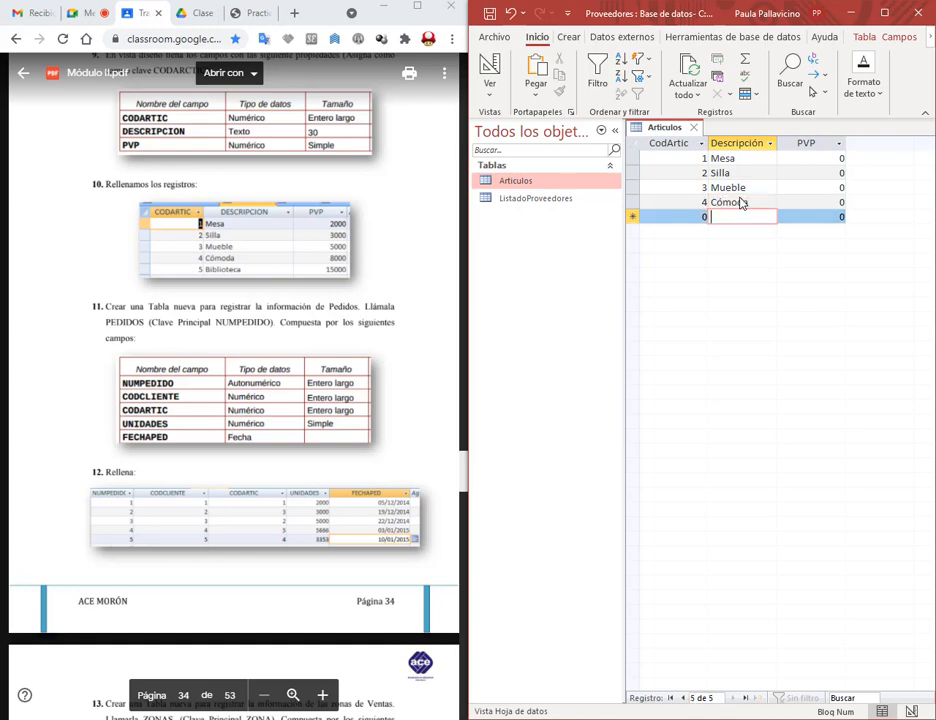
Step: Add the record Biblioteca with CodArtic value 5
text(Bibliot)
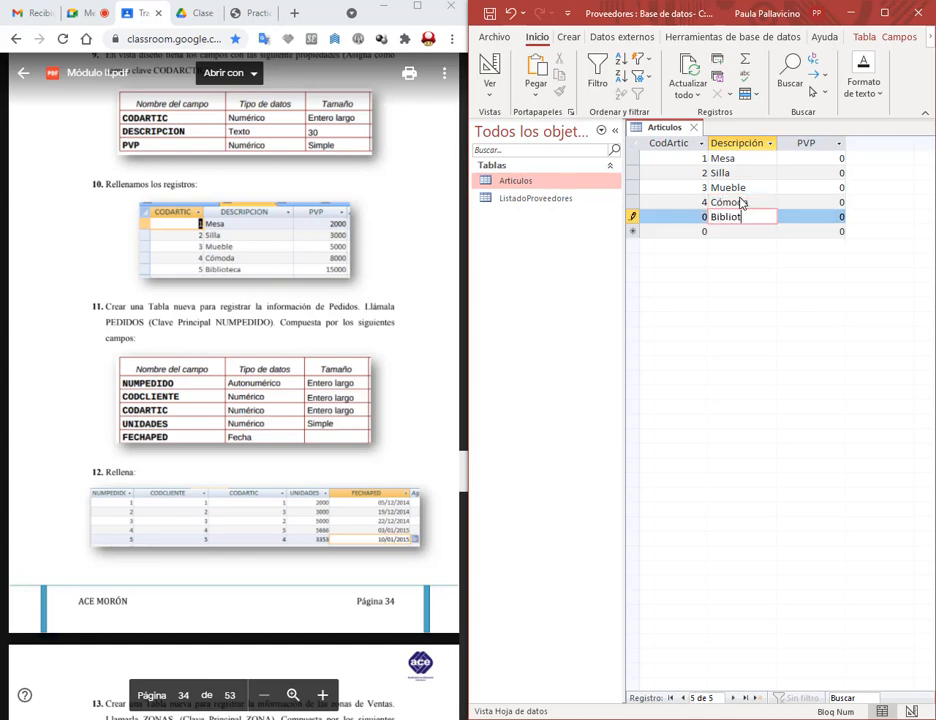
text(eca)
drag(699, 217, 712, 219)
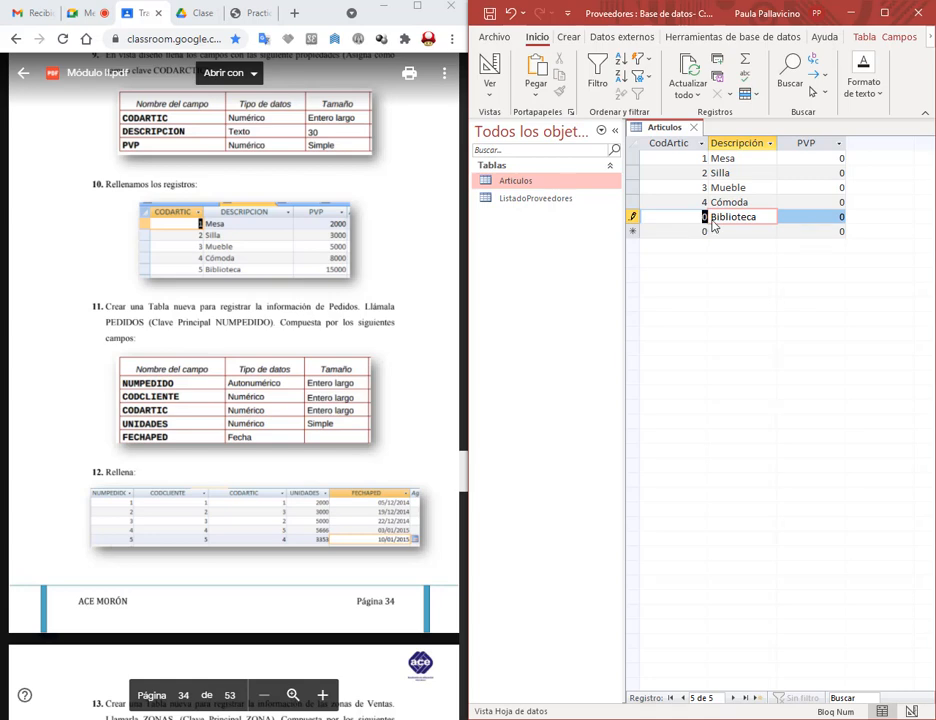
text(5)
Step: Enter the PVP values 2000 for Mesa and 3000 for Silla in the Articulos table
click(772, 189)
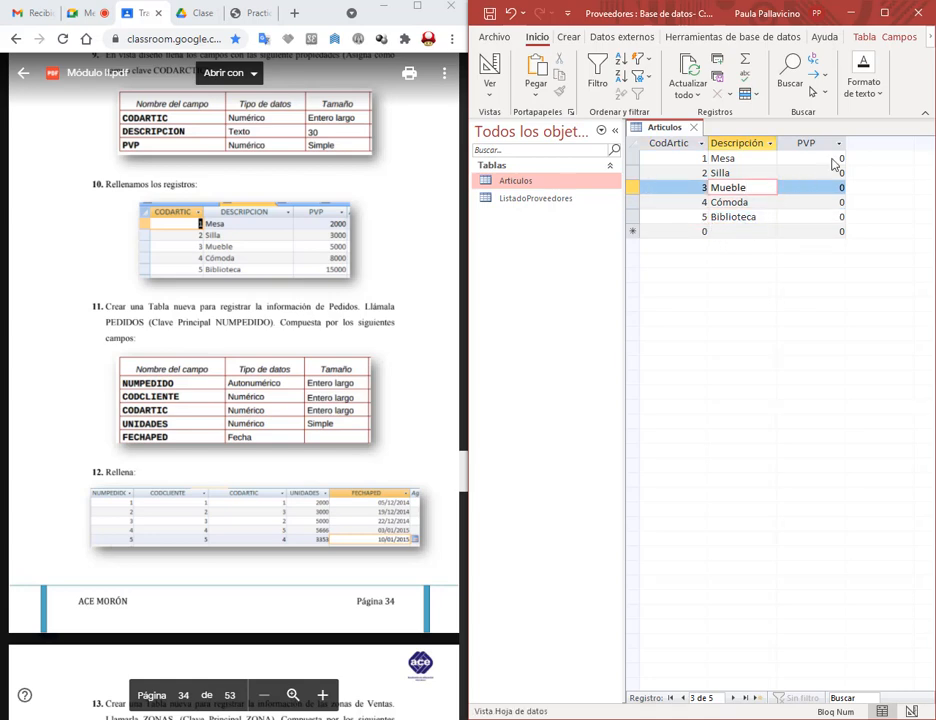
click(836, 159)
text(200)
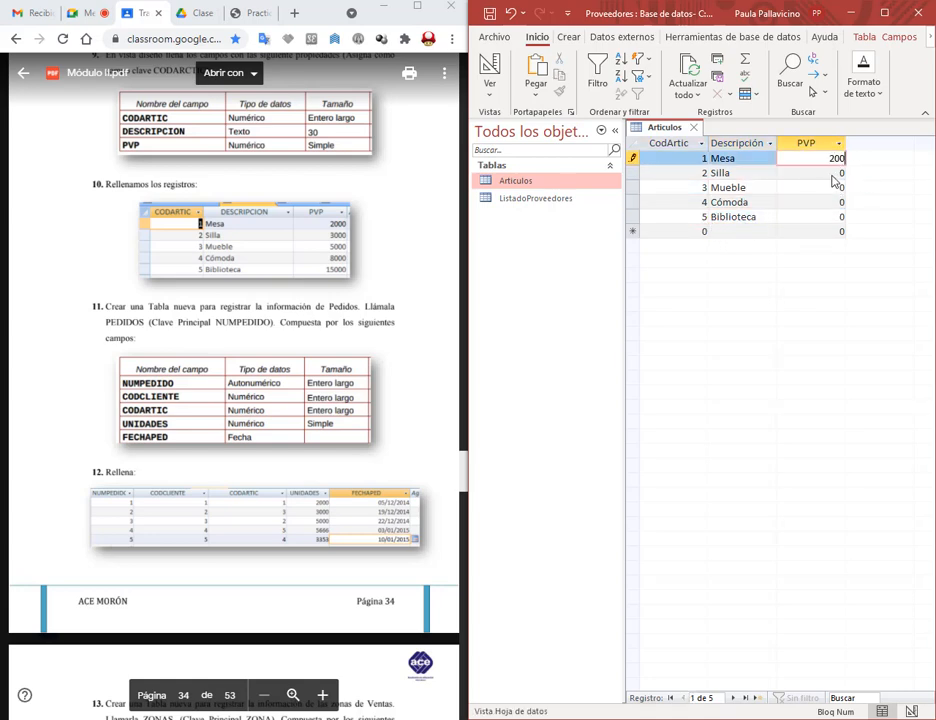
text(0)
key(Down)
text(33)
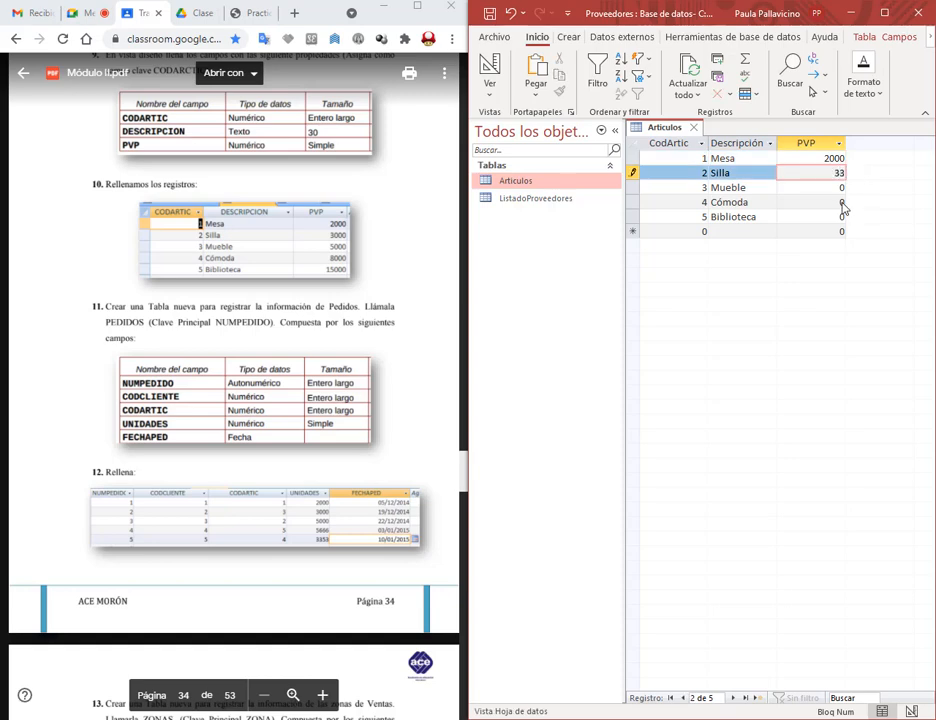
text(000)
Step: Enter the PVP values 5000 for Mueble, 8000 for Cómoda and 15000 for Biblioteca, and close the Articulos table
key(Down)
text(5)
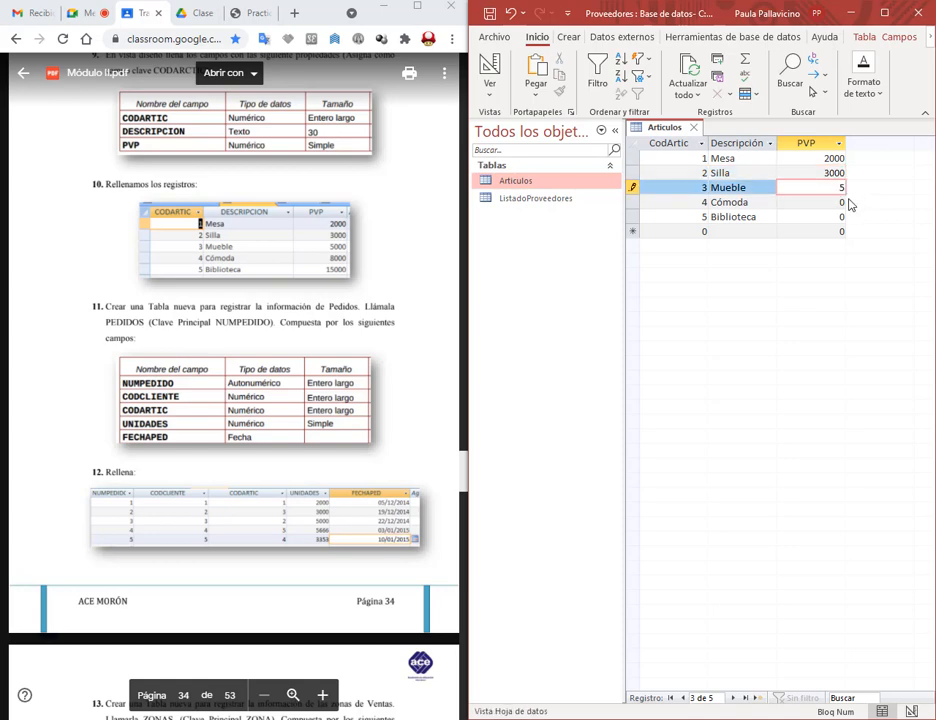
text(000)
key(Down)
text(8)
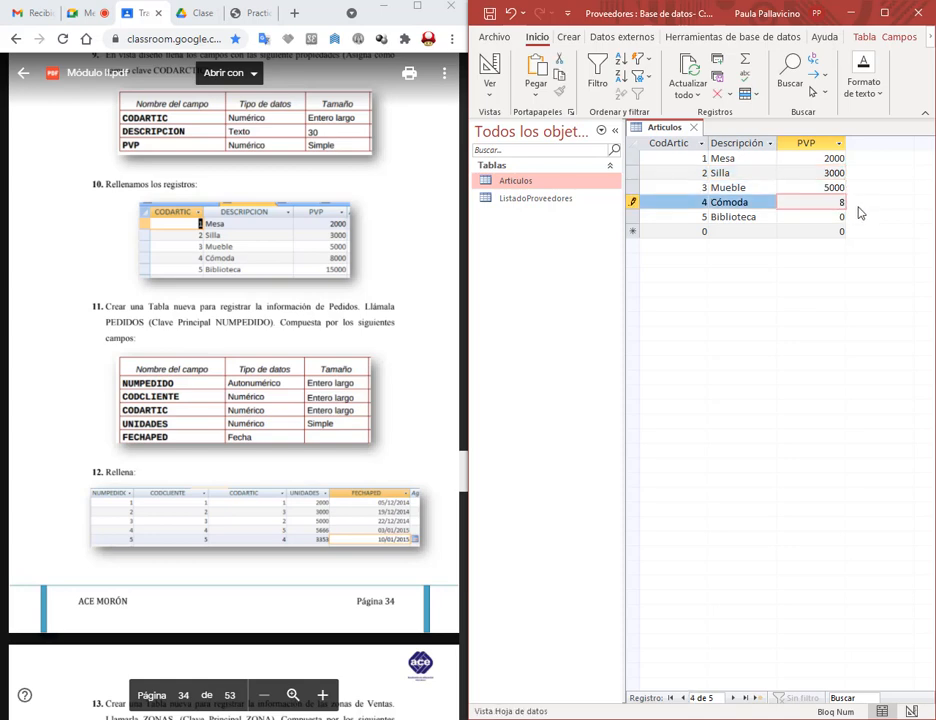
text(000)
key(Down)
text(1)
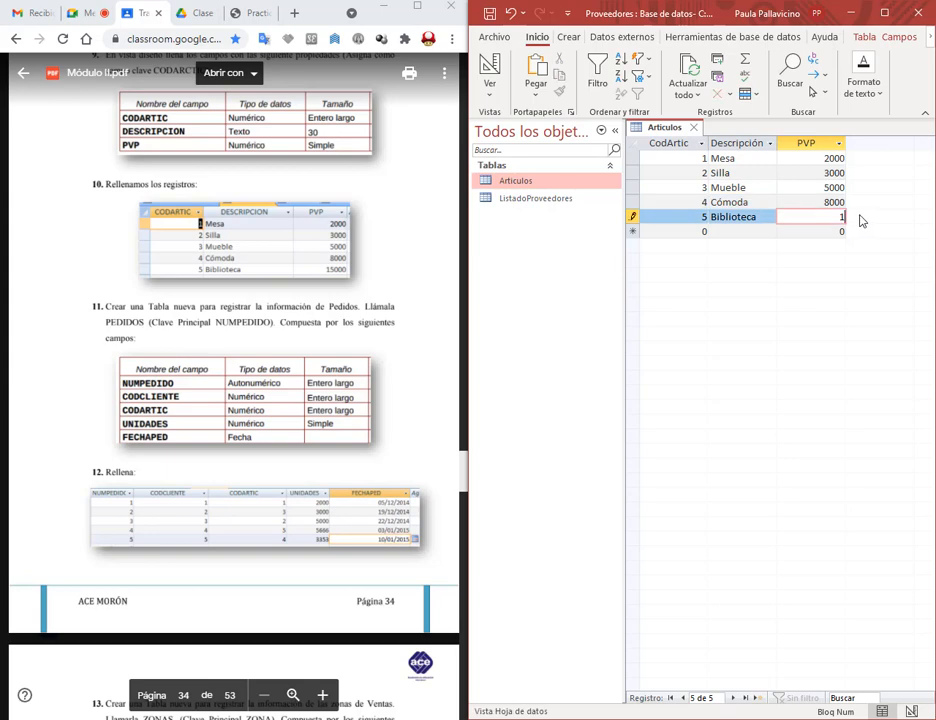
text(5000)
click(693, 127)
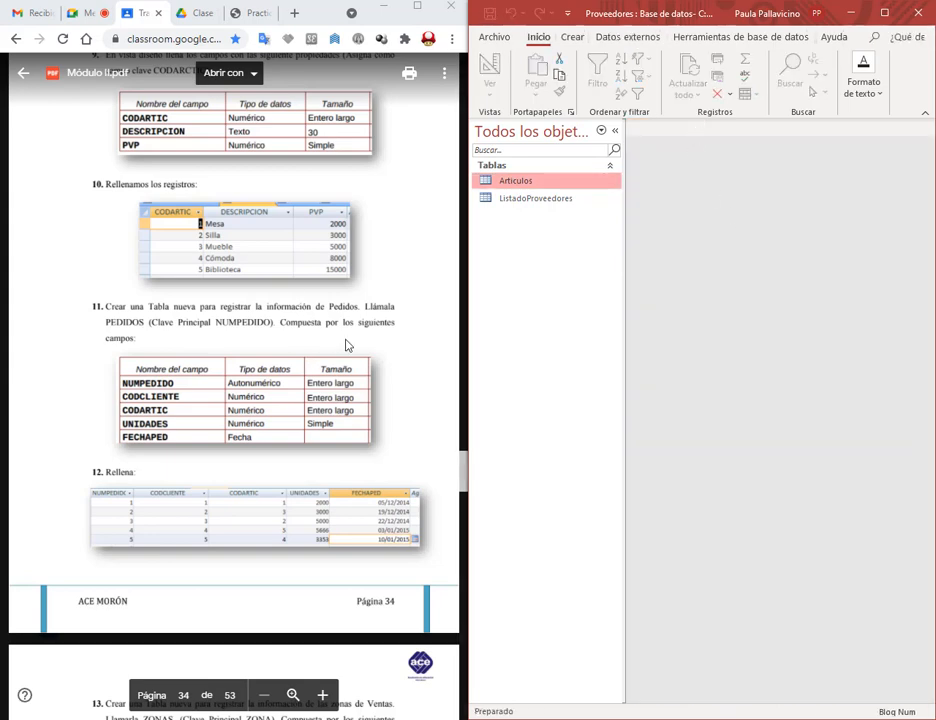
Step: Create a new table in design view with the fields NumPedido and CodCliente
scroll(347, 345, down, 1)
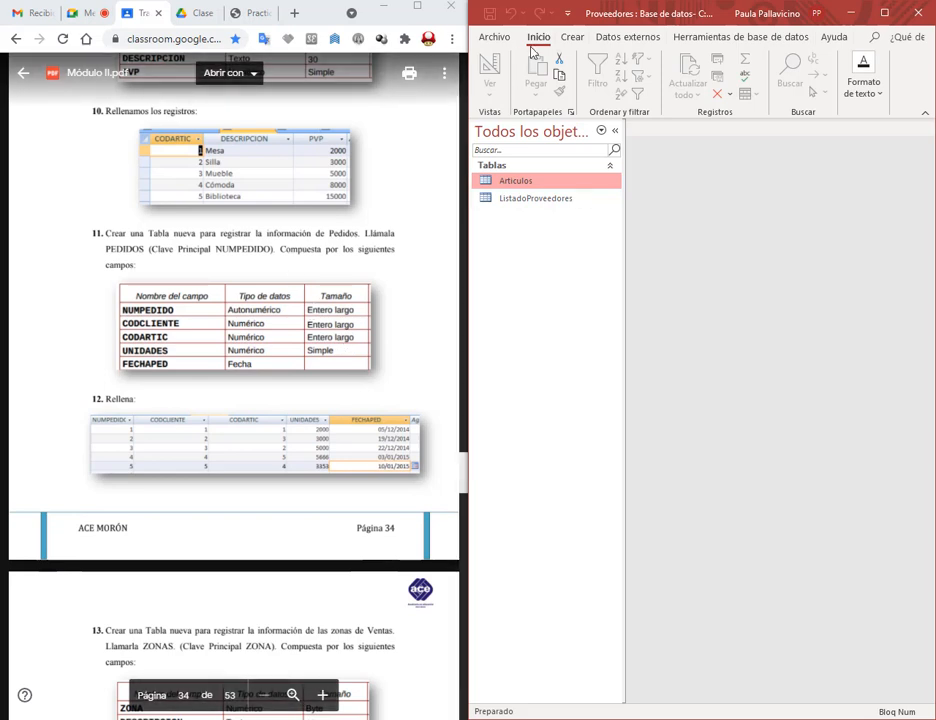
click(572, 37)
click(592, 86)
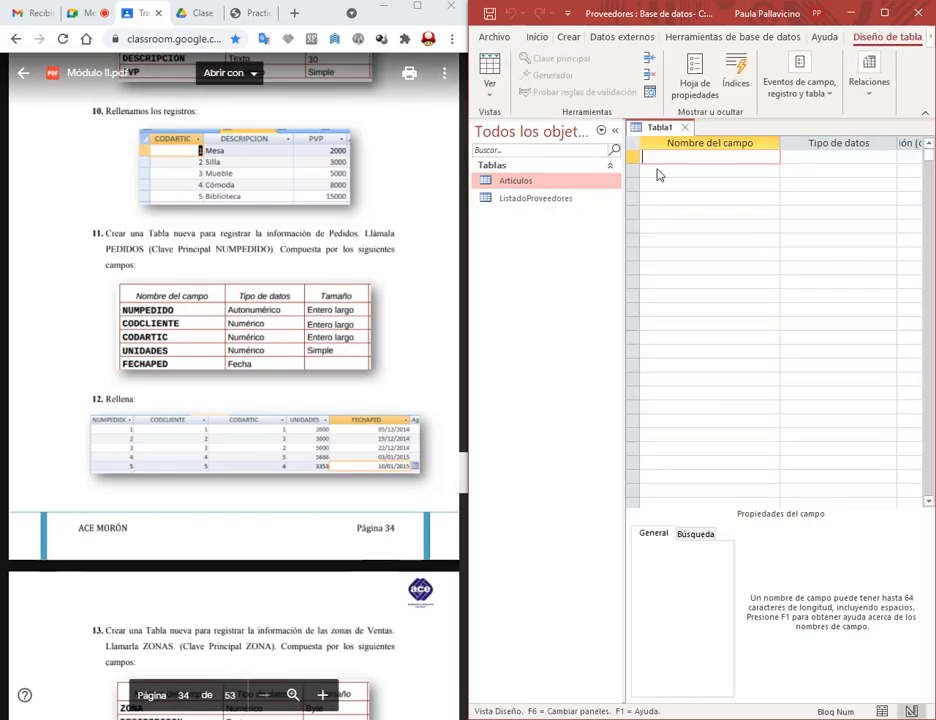
text(NumPedido)
click(658, 175)
text(CodCliente)
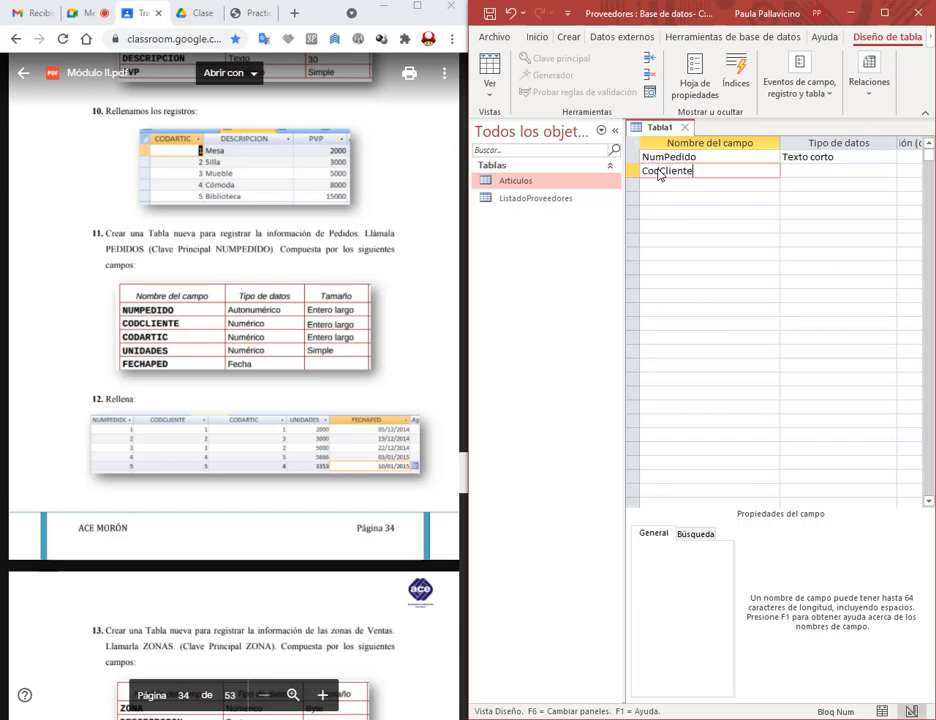
Step: Add the fields CodArtic, Unidades and Fecha Ped below CodCliente in the new table's design
key(Down)
text(Co)
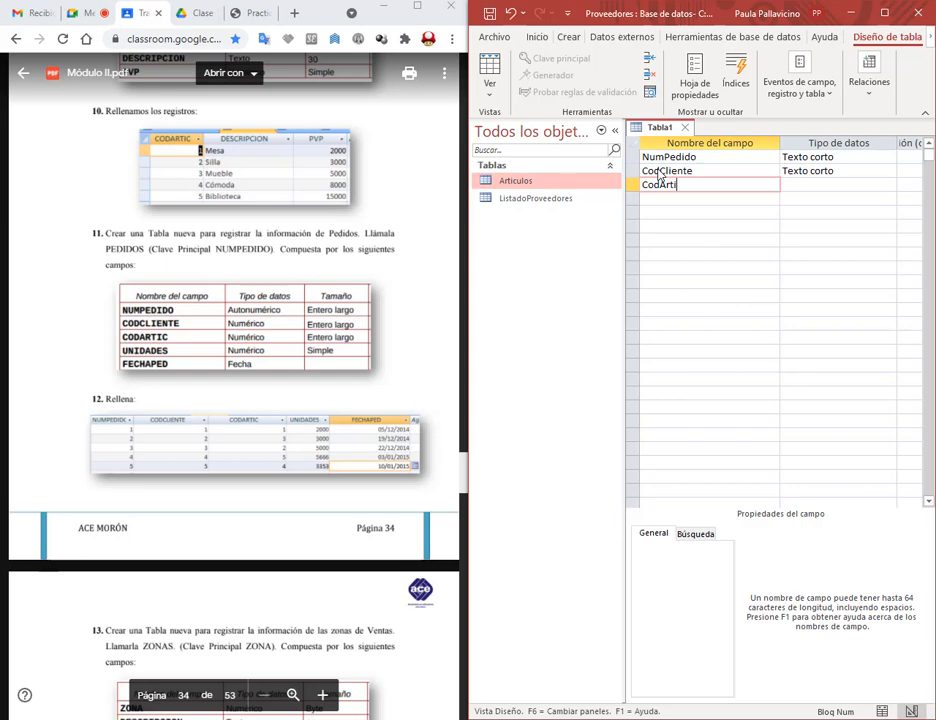
text(dArtic)
key(Down)
text(Un)
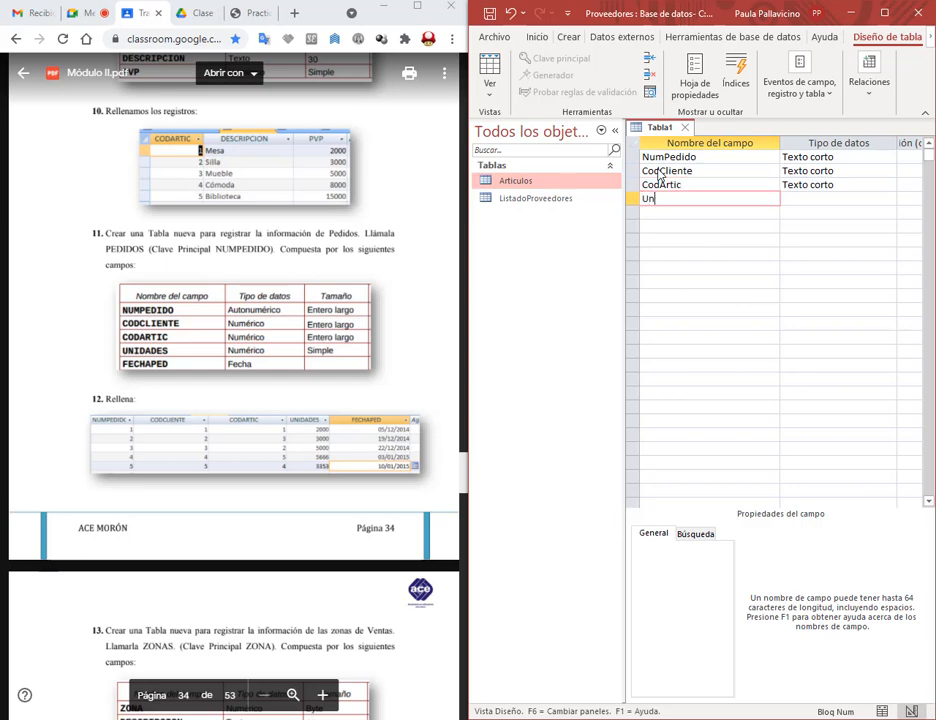
key(Down)
text(Fecha Pe)
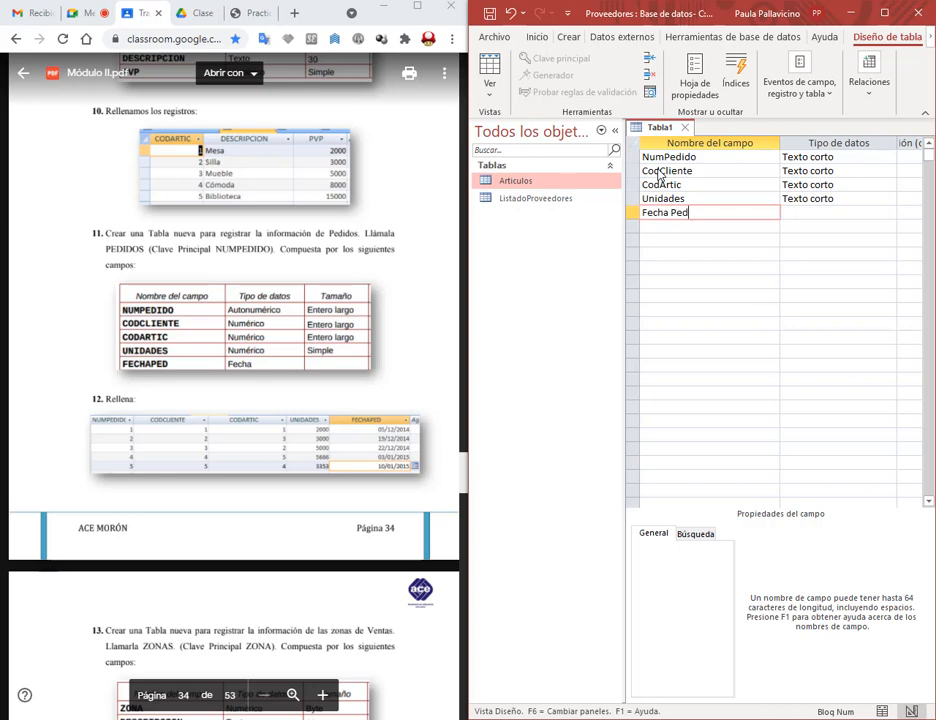
Step: Set the data type of NumPedido to Autonumeración and of CodCliente to Número
click(887, 158)
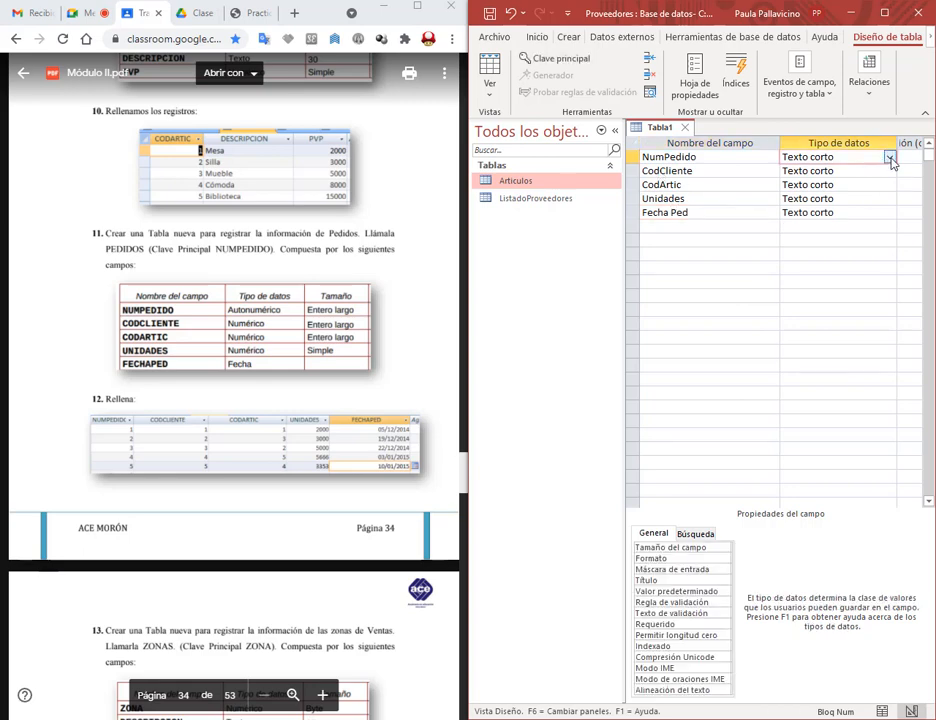
click(889, 159)
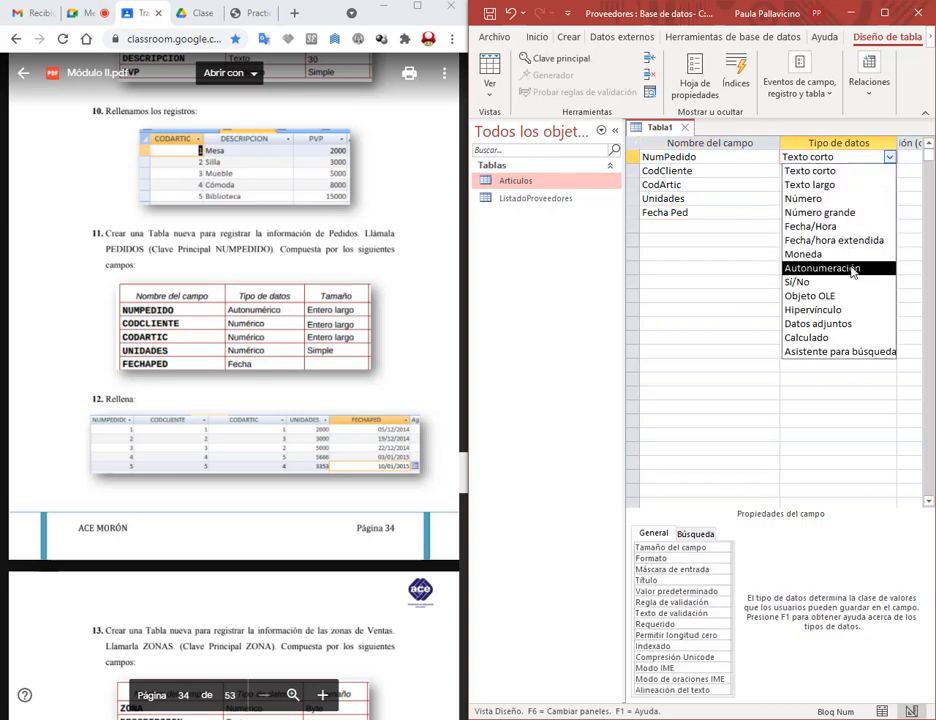
click(852, 270)
click(888, 171)
click(888, 171)
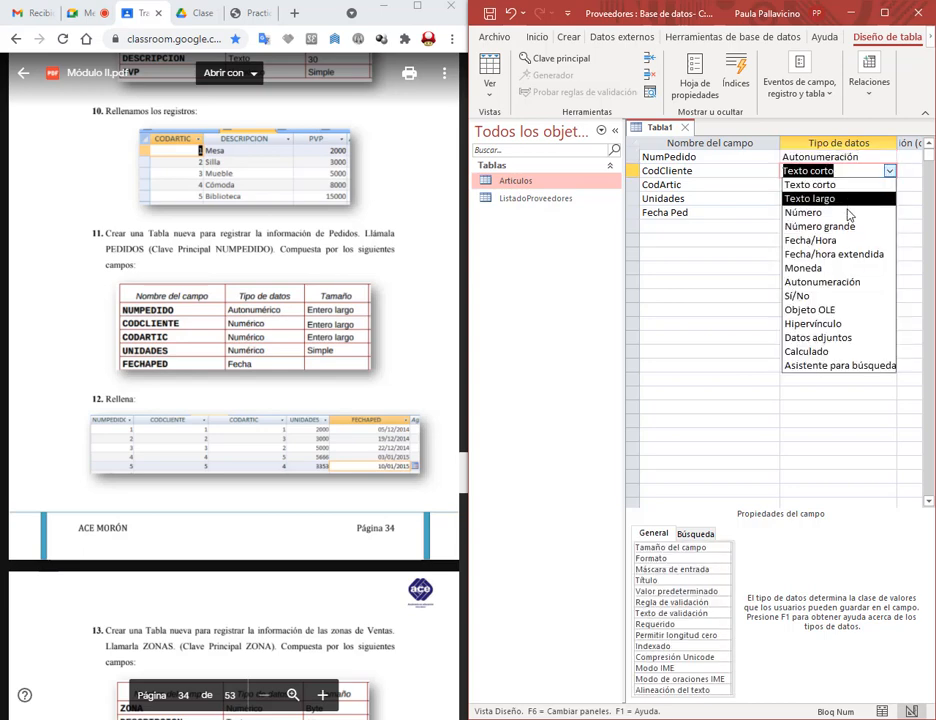
click(848, 213)
Step: Set the data type of CodArtic and Unidades to Número and of Fecha Ped to Fecha/Hora
click(888, 185)
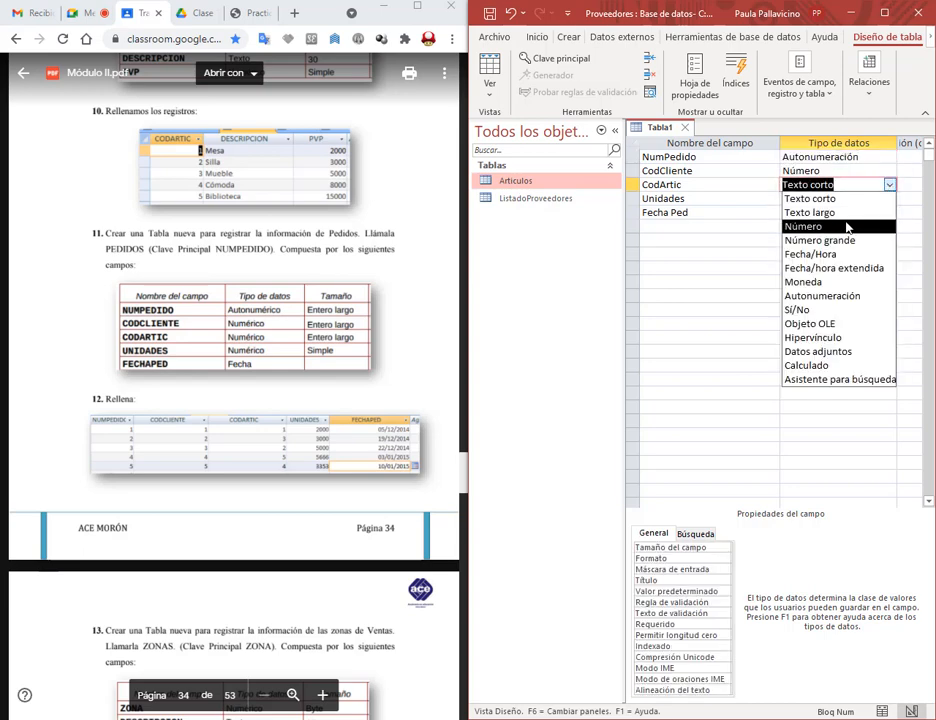
click(846, 227)
click(888, 199)
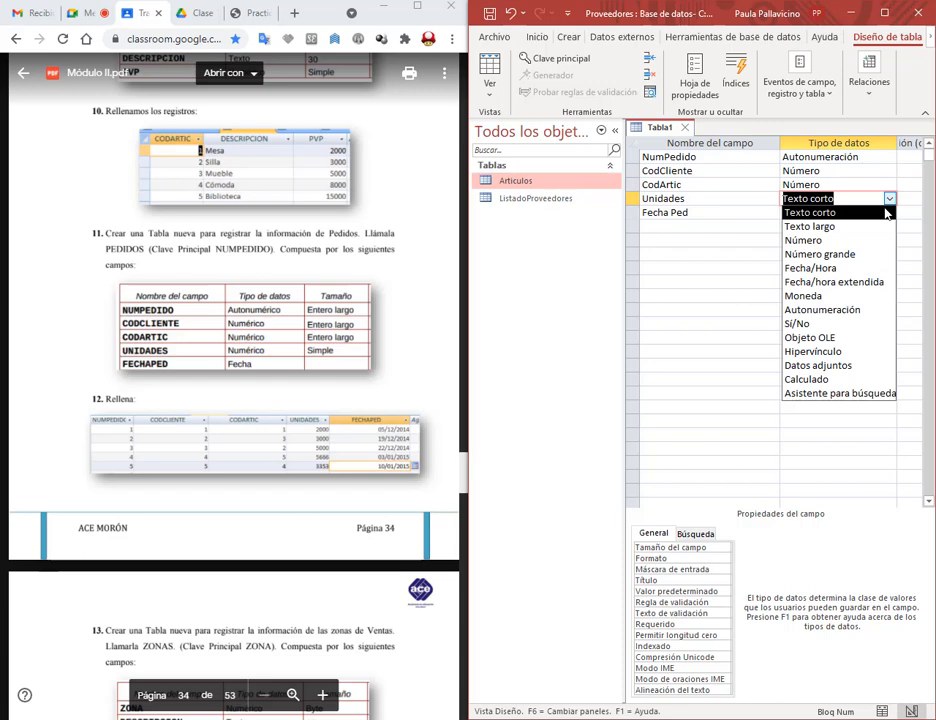
click(845, 241)
click(890, 214)
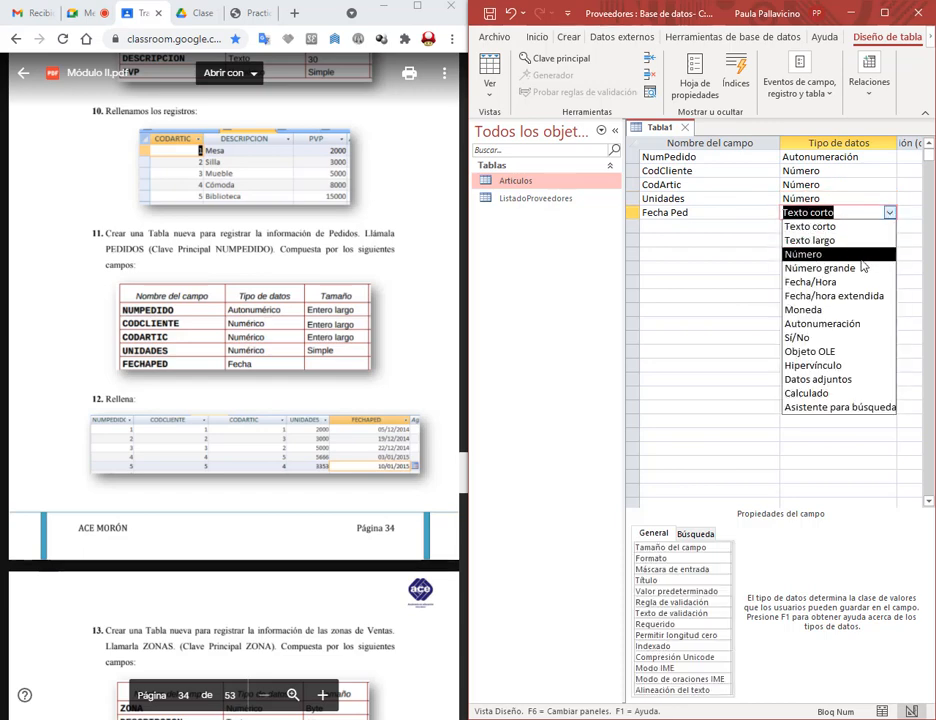
click(866, 284)
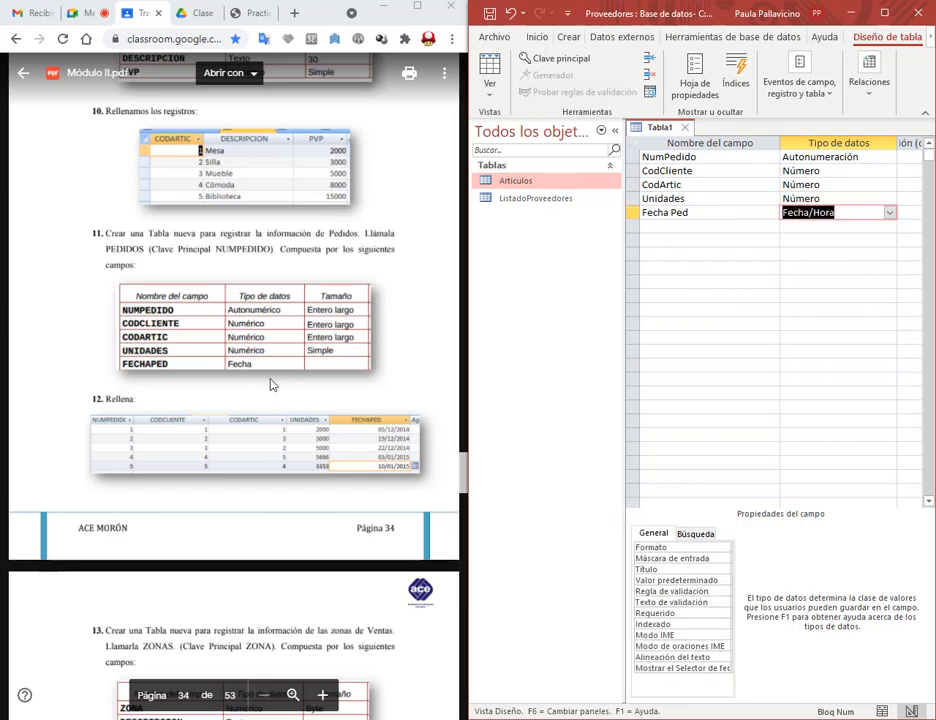
click(890, 213)
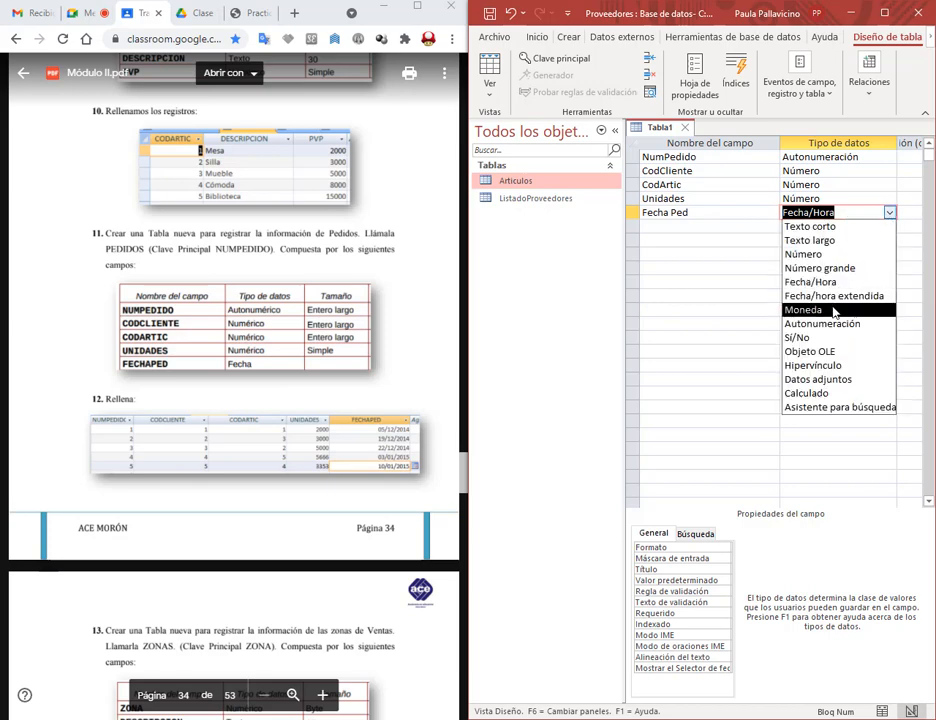
click(828, 284)
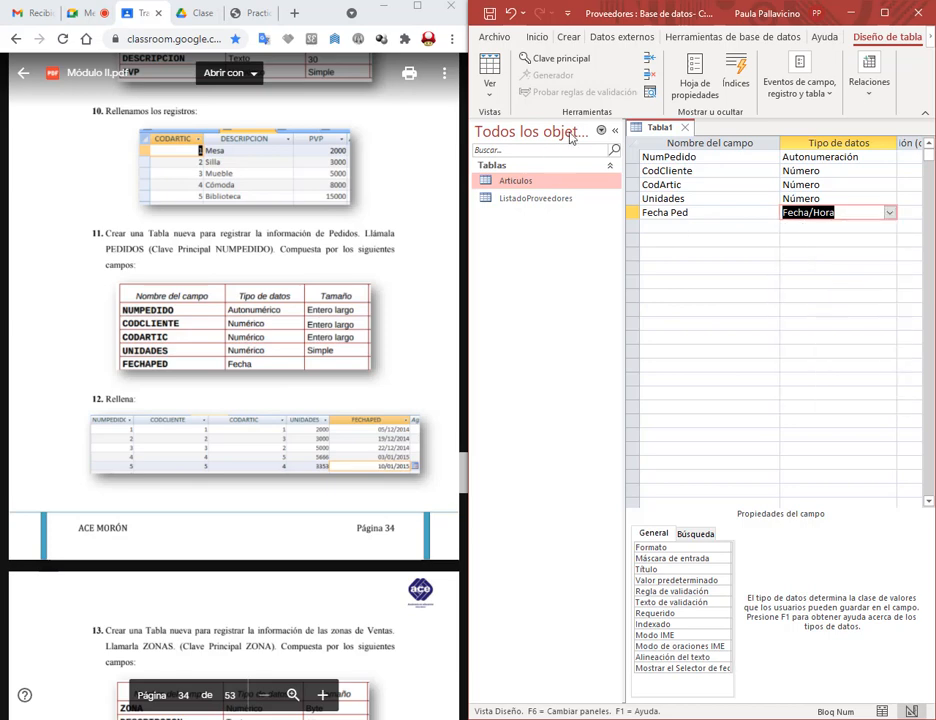
Step: Check the field sizes of NumPedido, CodCliente and CodArtic against the manual's field list for the PEDIDOS table
click(615, 130)
click(690, 228)
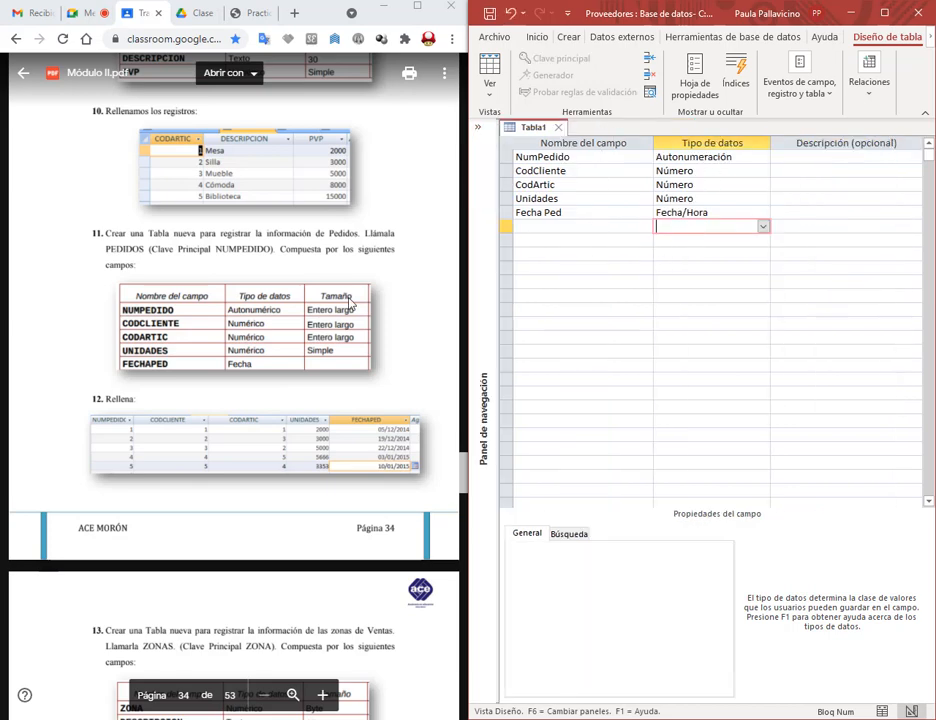
click(735, 157)
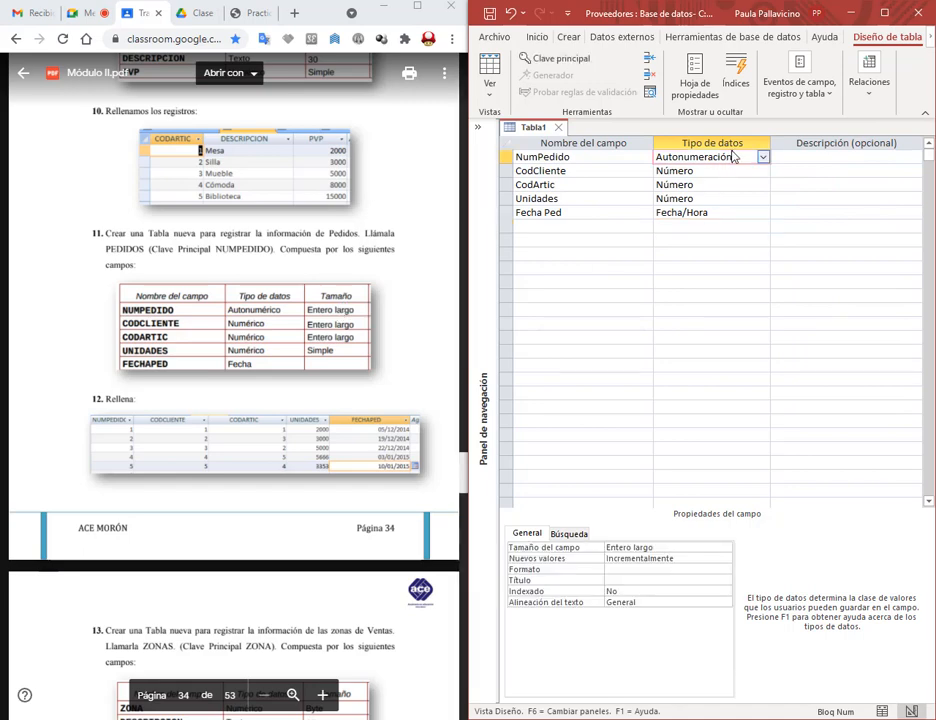
click(704, 173)
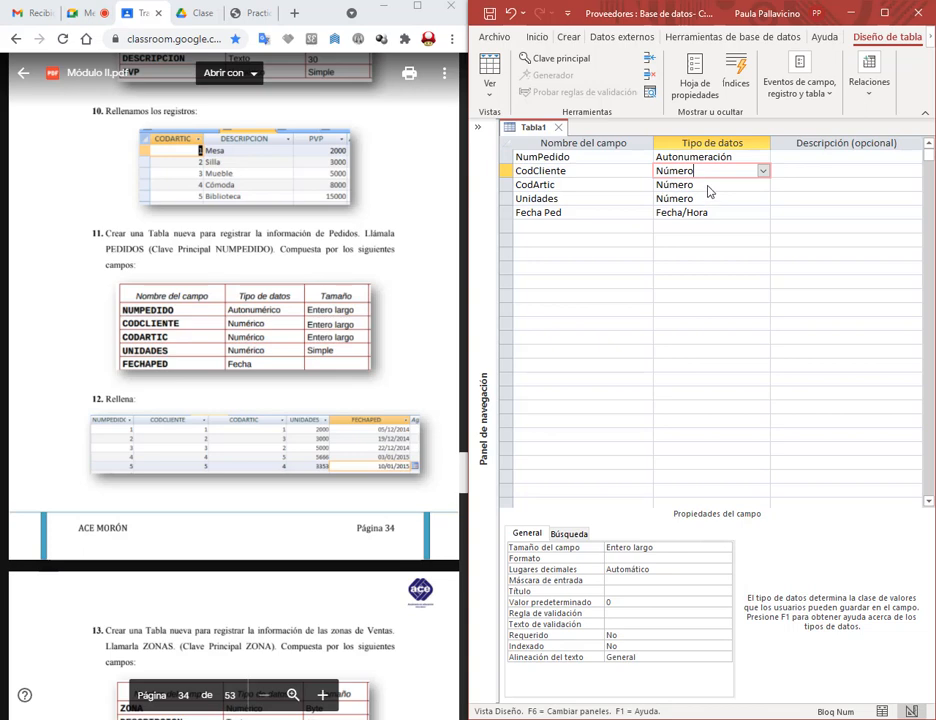
click(708, 188)
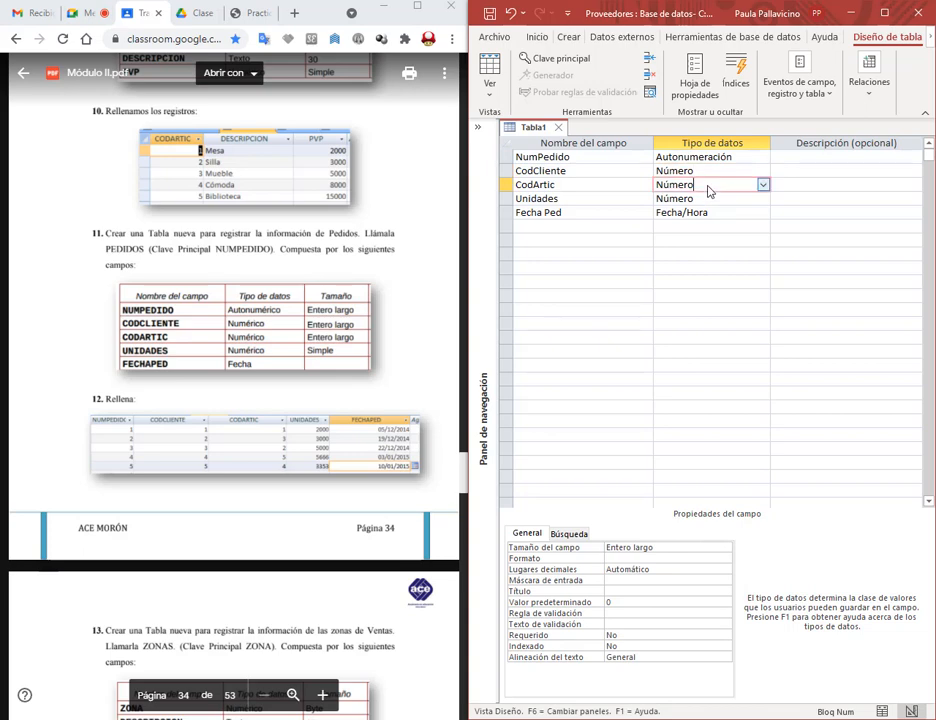
click(477, 127)
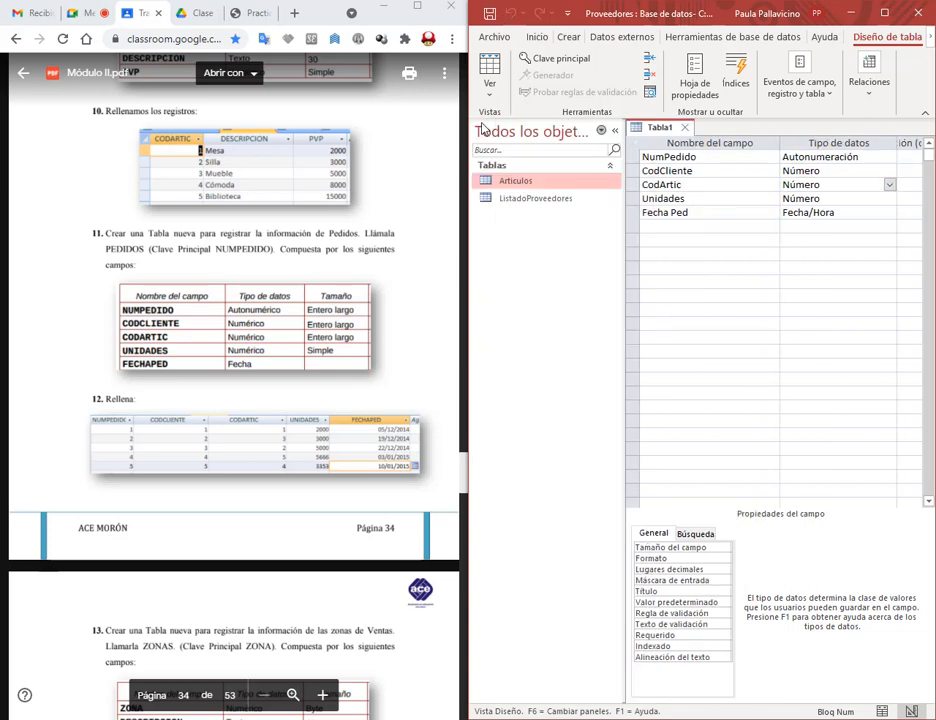
scroll(350, 295, up, 2)
scroll(350, 295, up, 2)
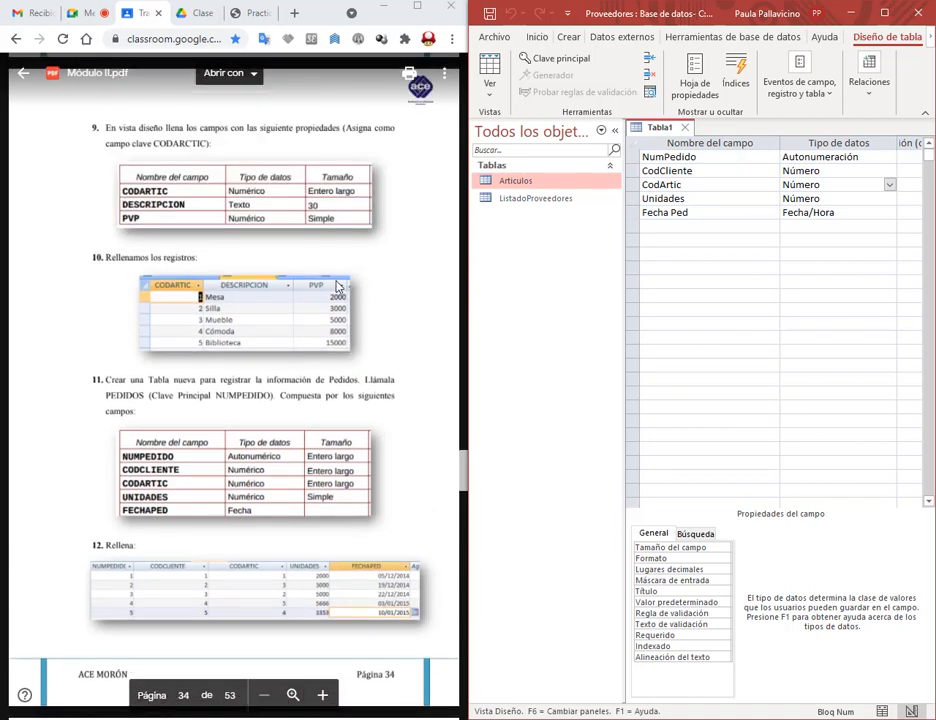
scroll(350, 195, up, 10)
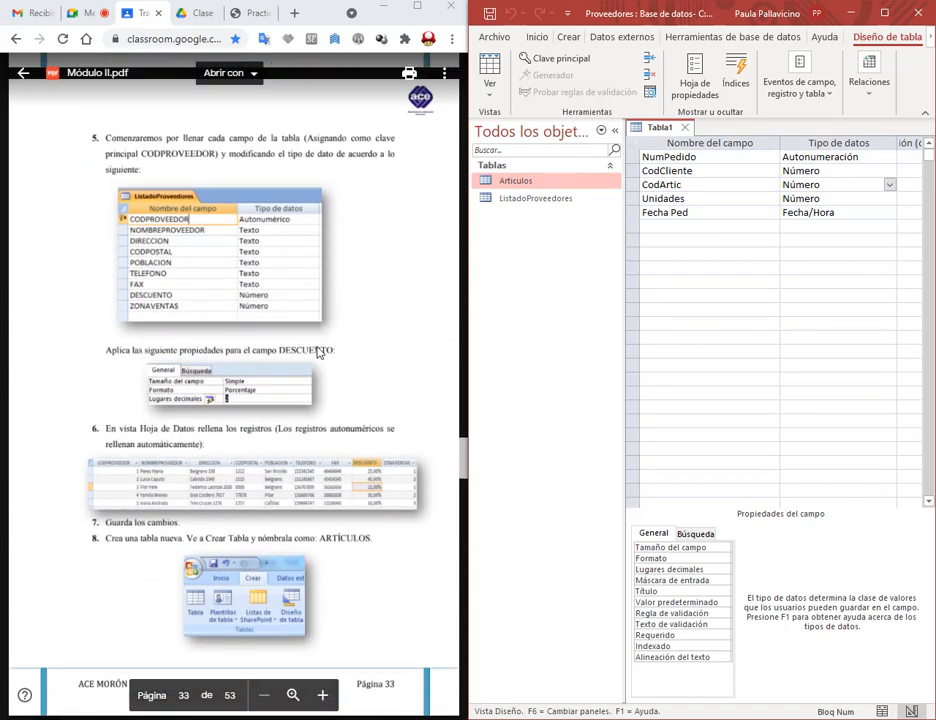
scroll(320, 348, down, 12)
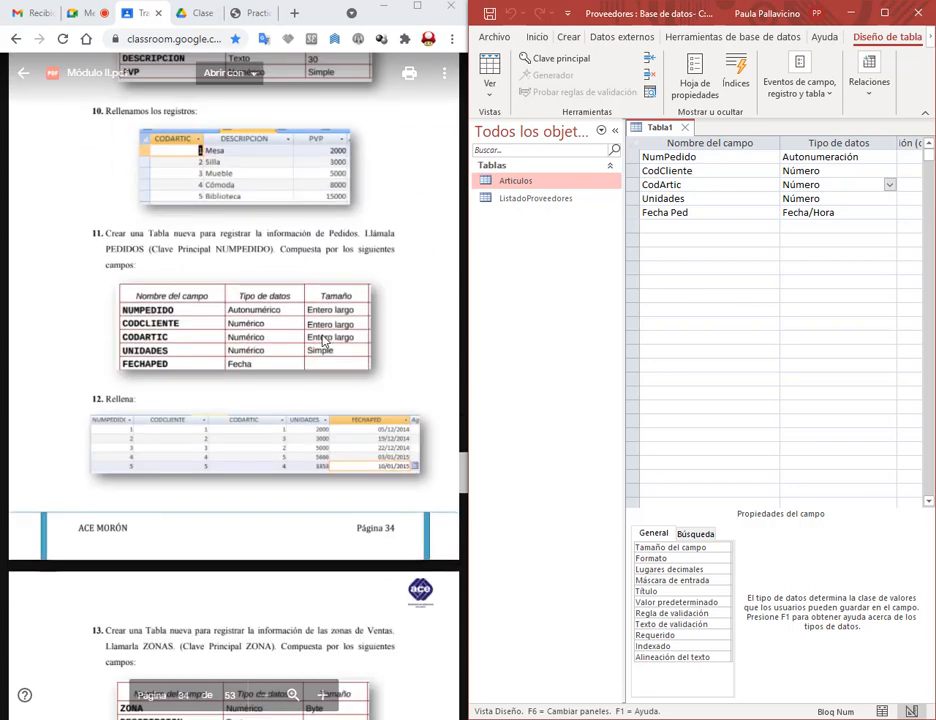
click(615, 130)
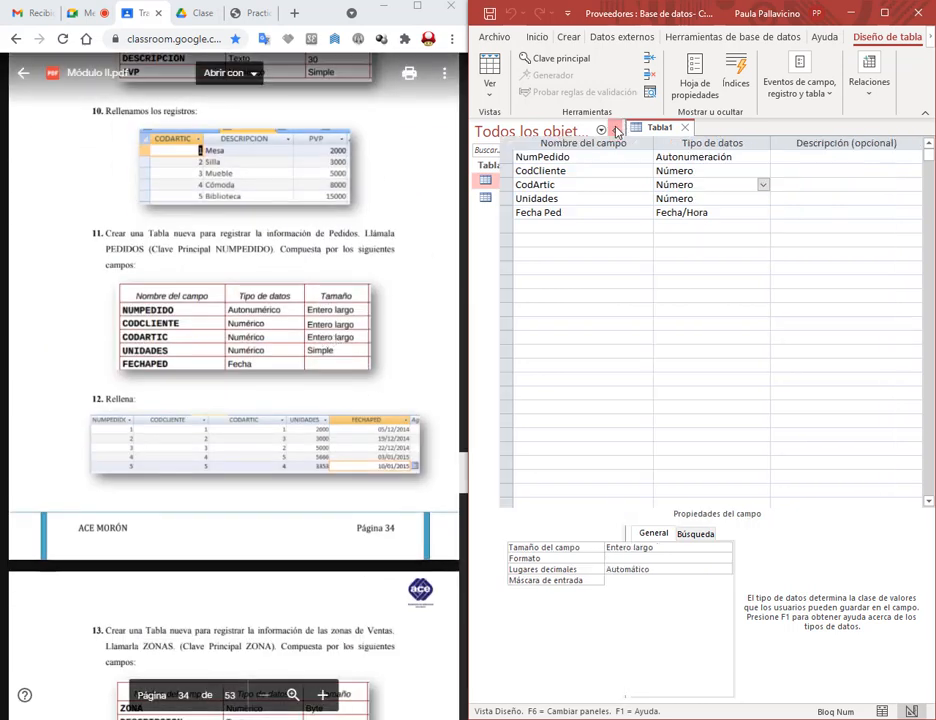
click(729, 191)
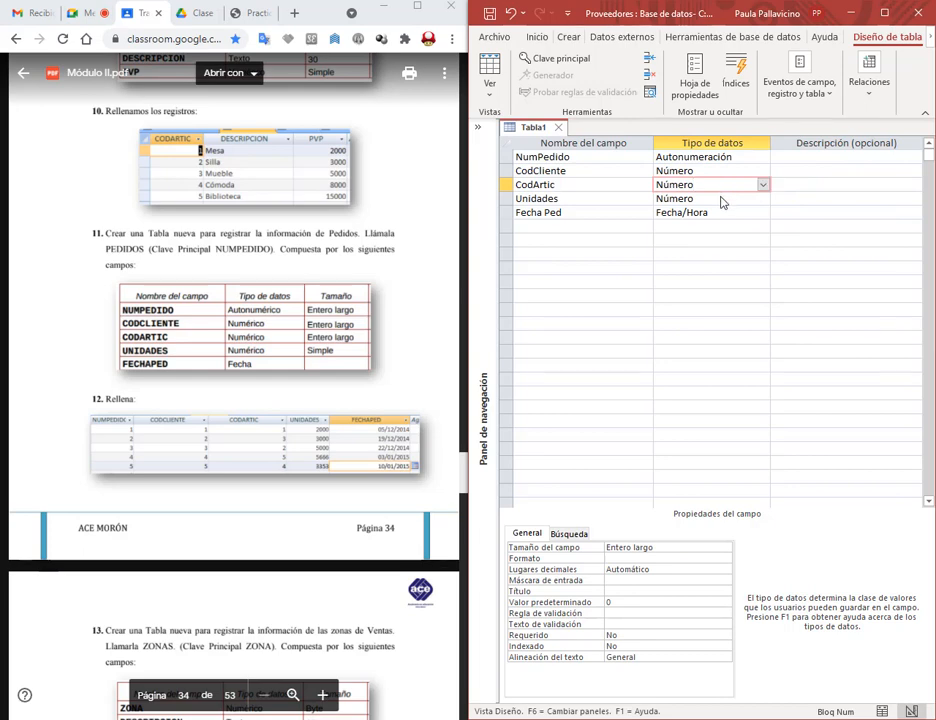
Step: Set the field size of Unidades to Simple
click(721, 199)
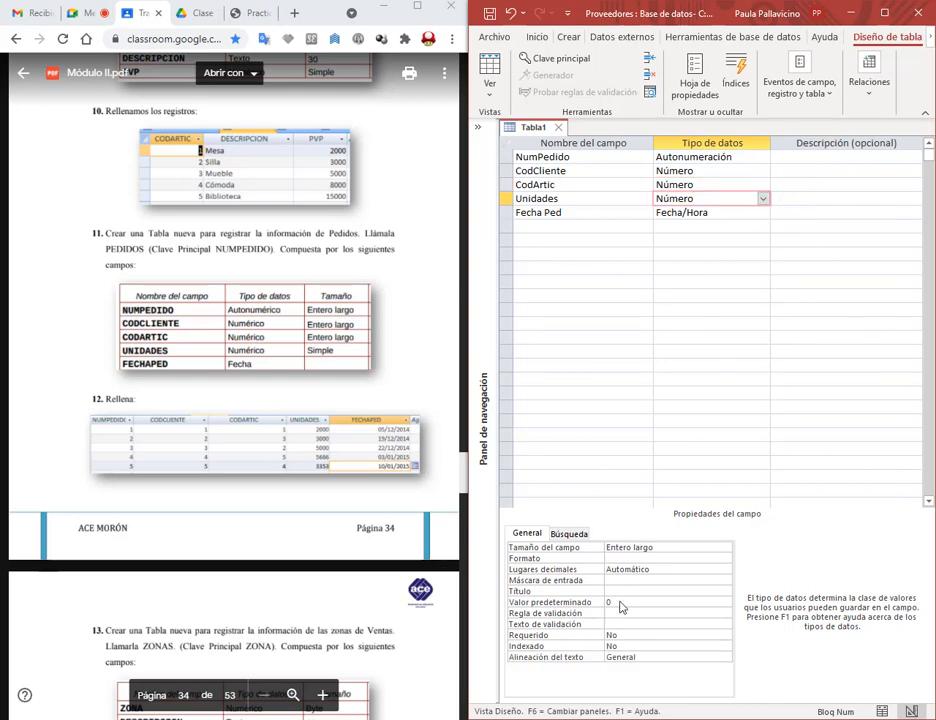
click(729, 551)
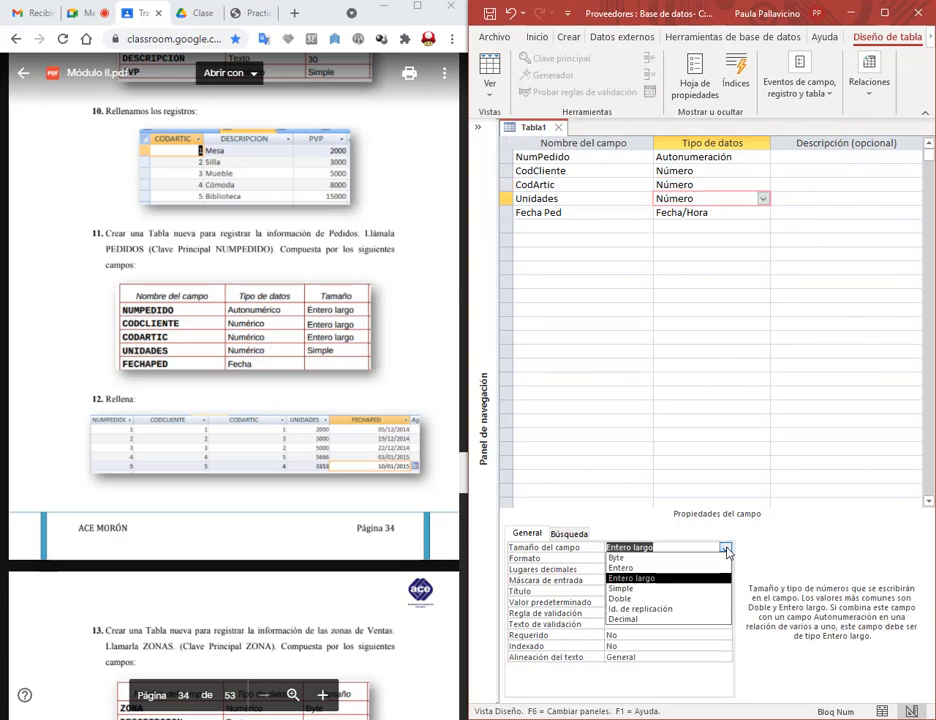
click(637, 593)
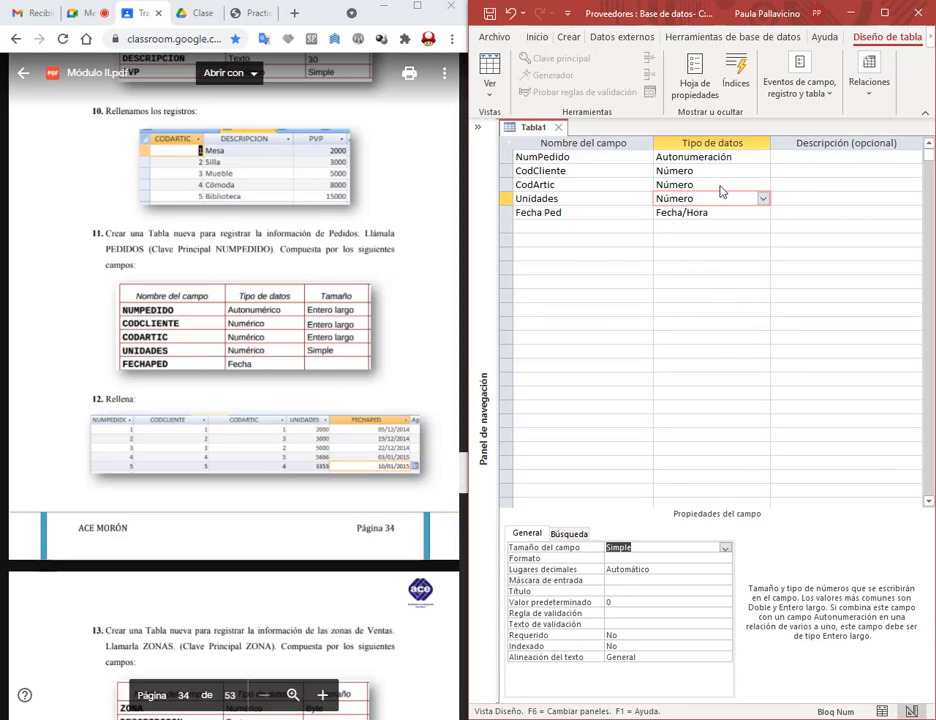
Step: Save the new table as Pedidos without a primary key and close it
click(797, 200)
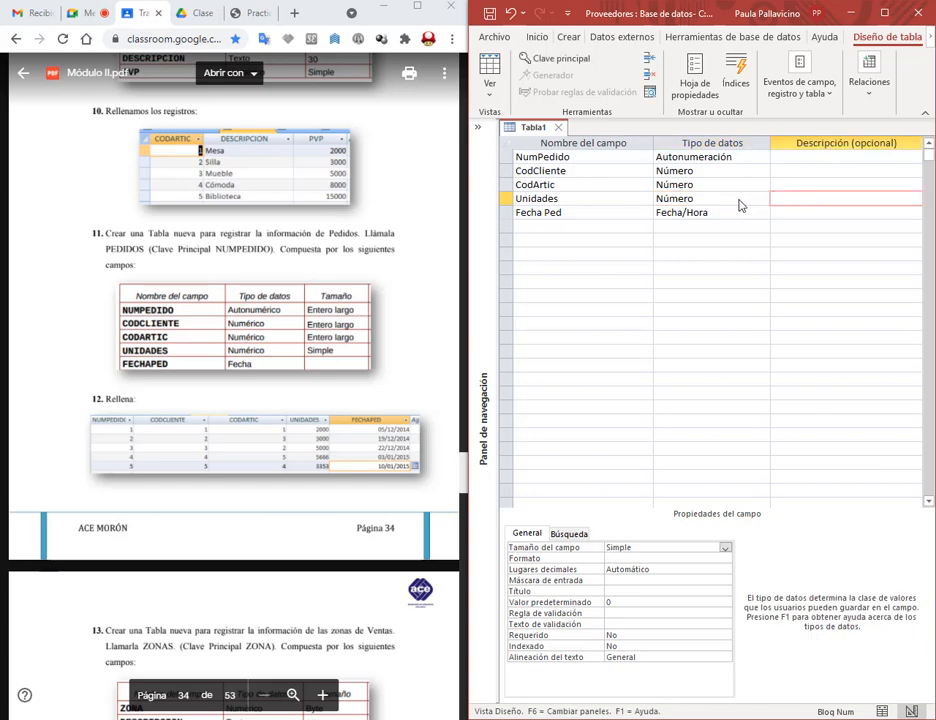
click(740, 205)
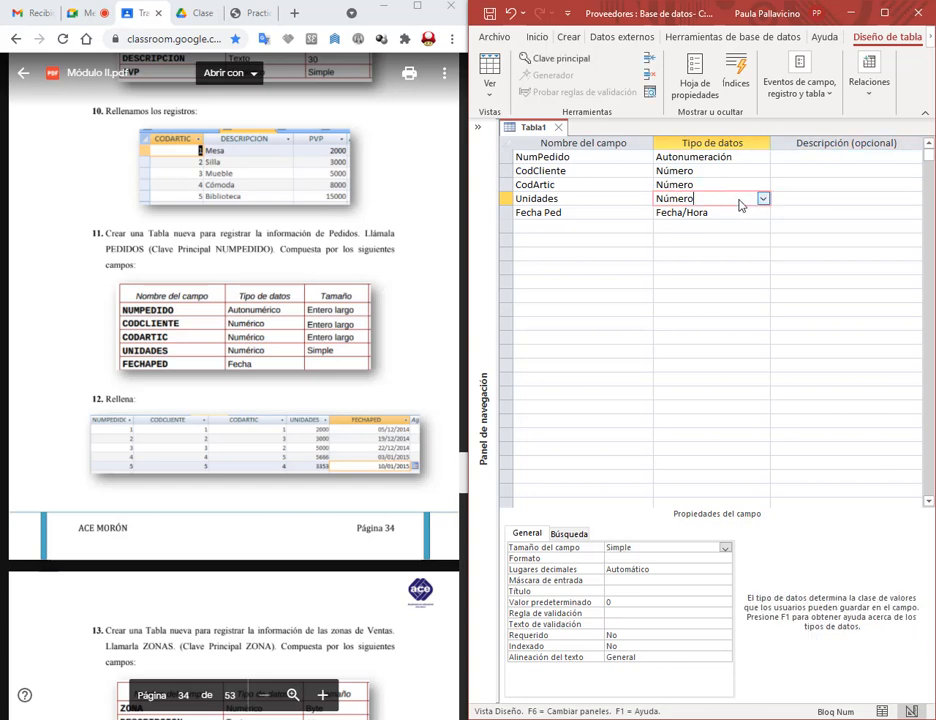
click(742, 216)
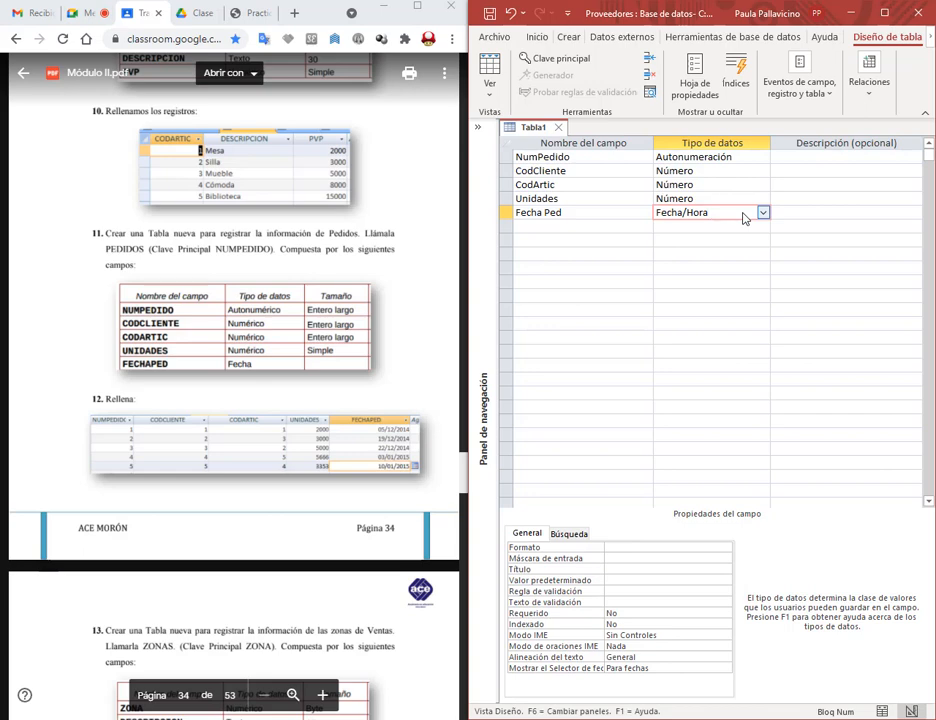
click(490, 18)
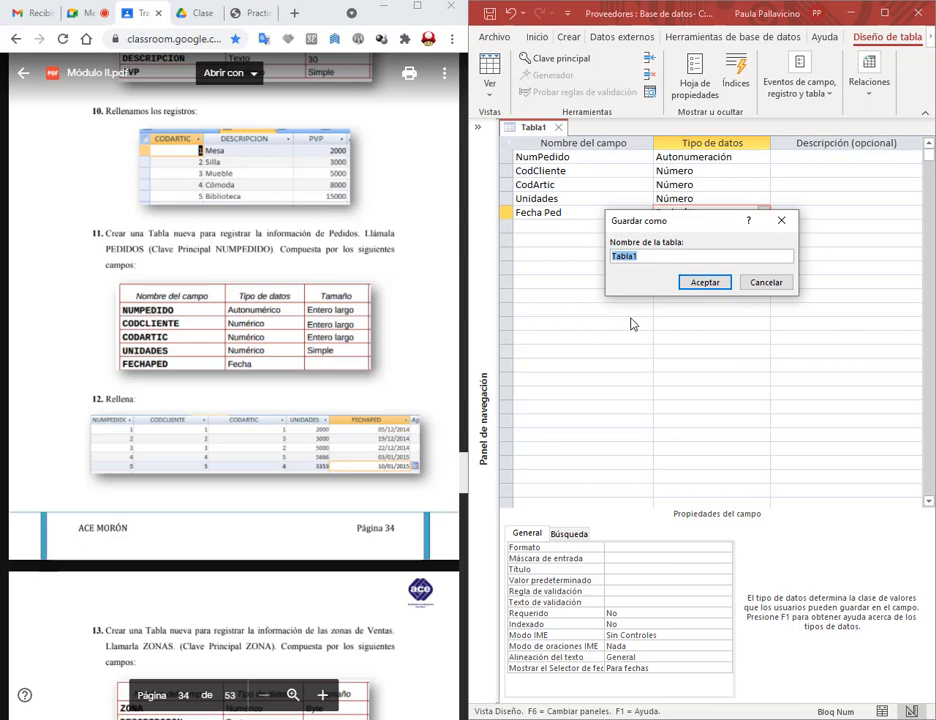
text(Pedidos)
key(Return)
click(473, 421)
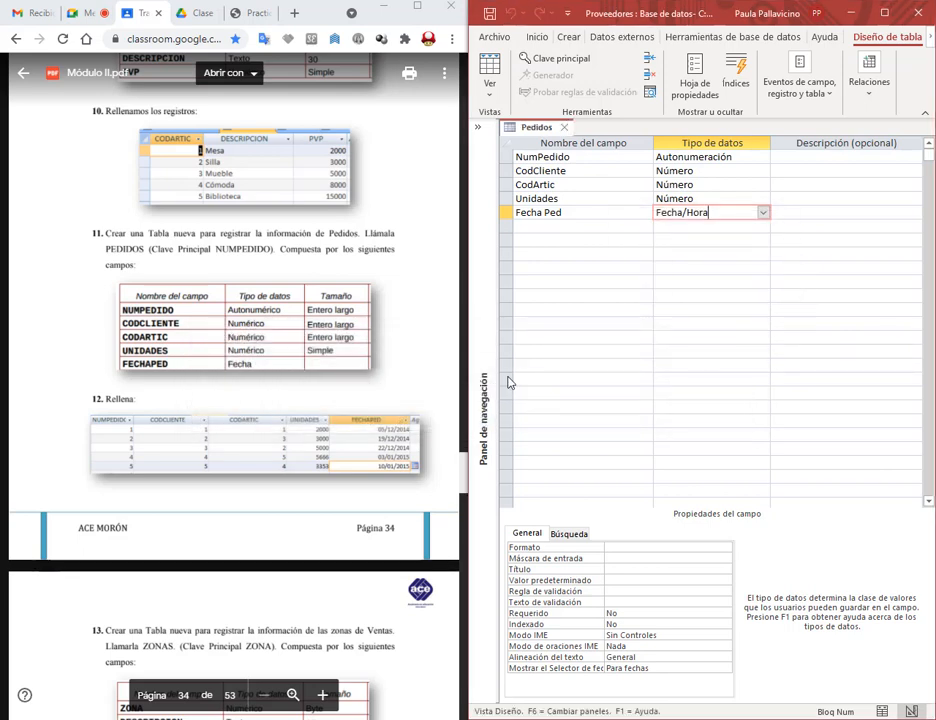
click(566, 128)
Step: Create a new table in design view with the fields Zona and Descripción
scroll(253, 372, down, 4)
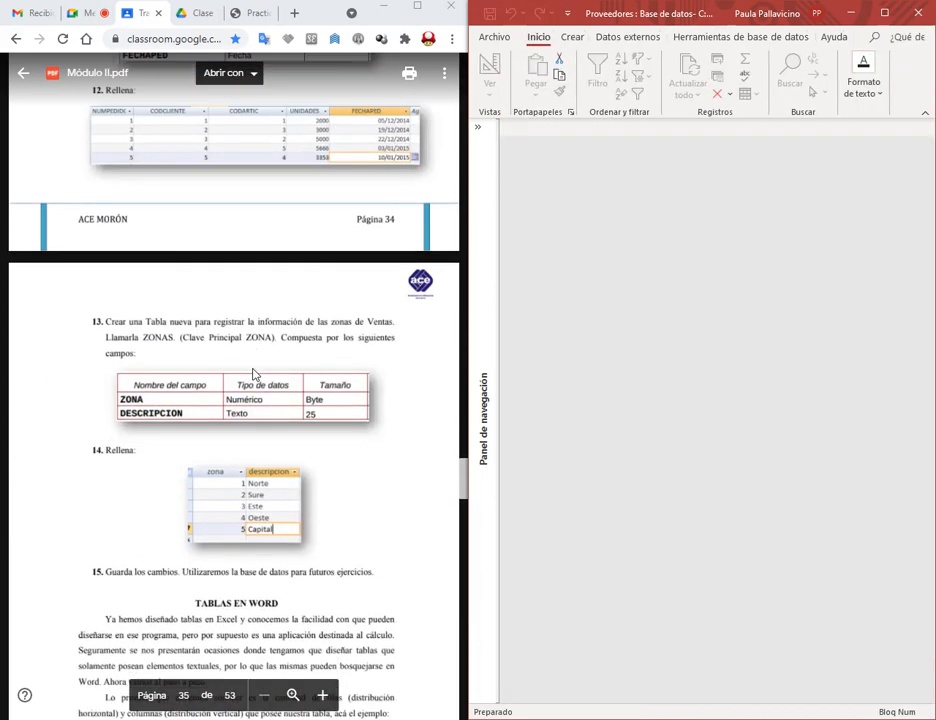
click(490, 37)
click(487, 46)
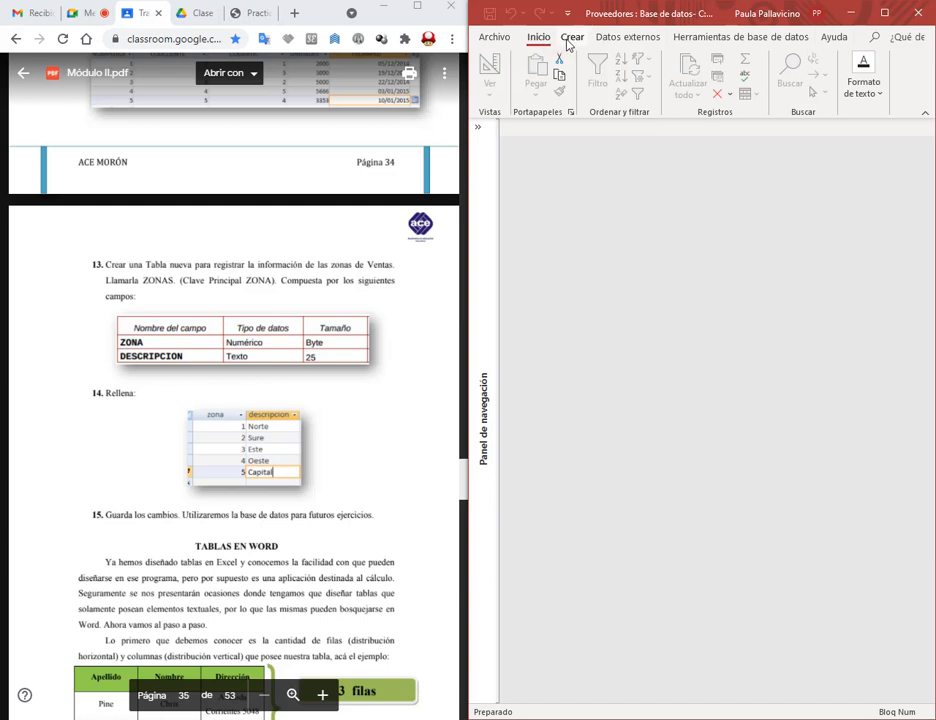
click(570, 38)
click(592, 78)
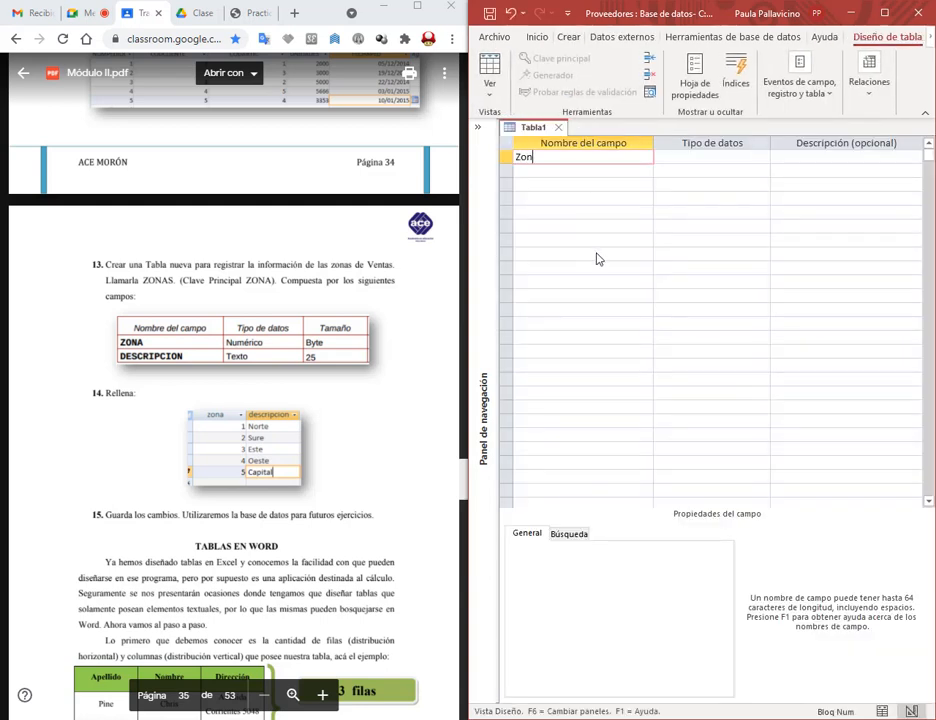
text(Zona)
key(Down)
text(De)
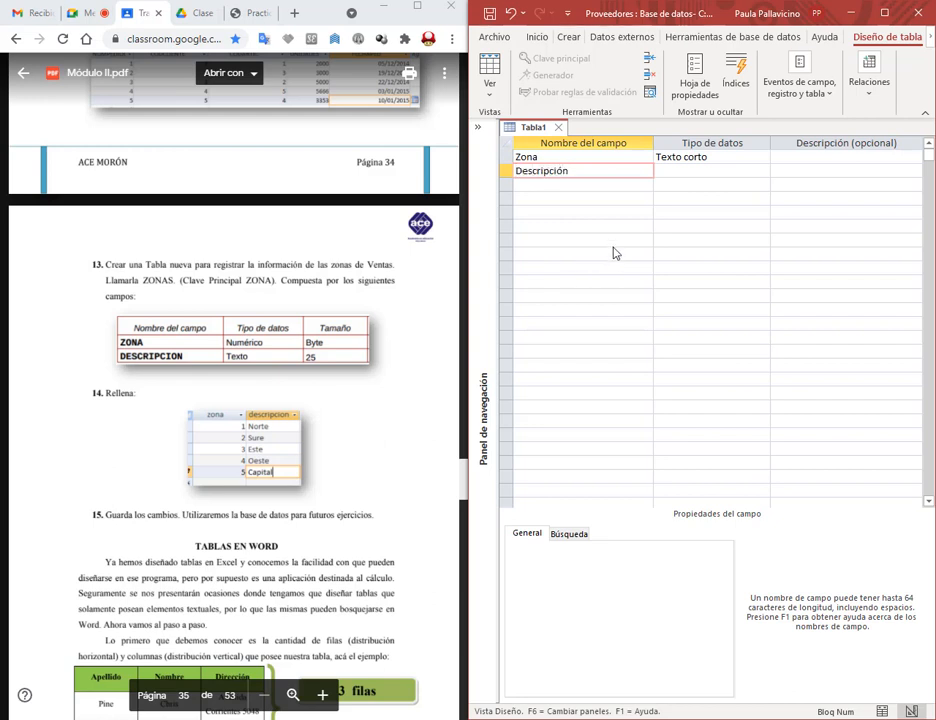
Step: Set the data type of the Zona field to Número
click(754, 160)
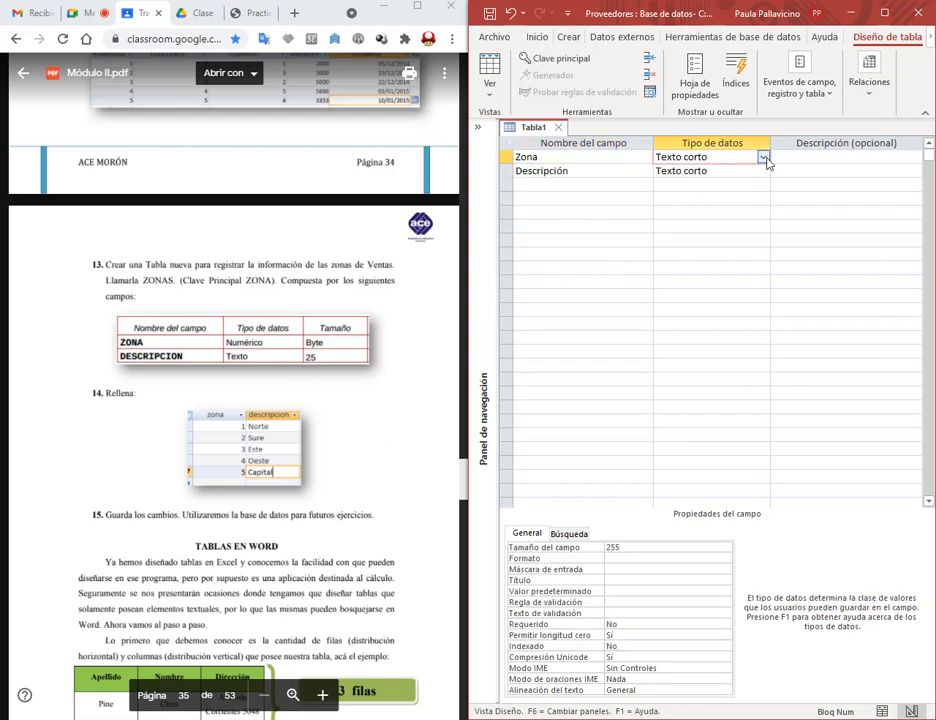
click(763, 158)
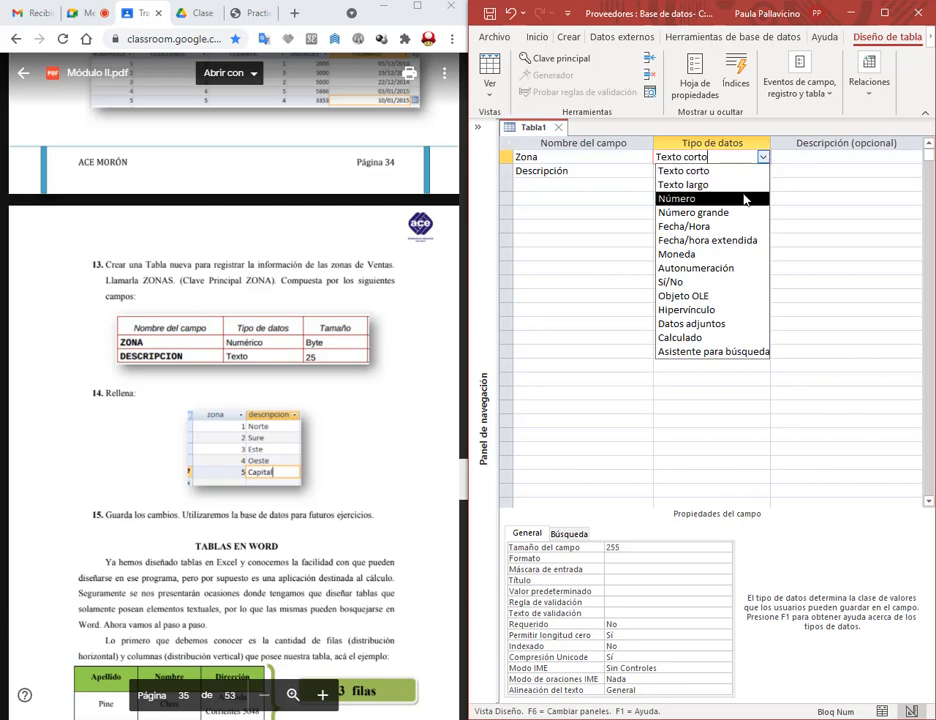
click(744, 199)
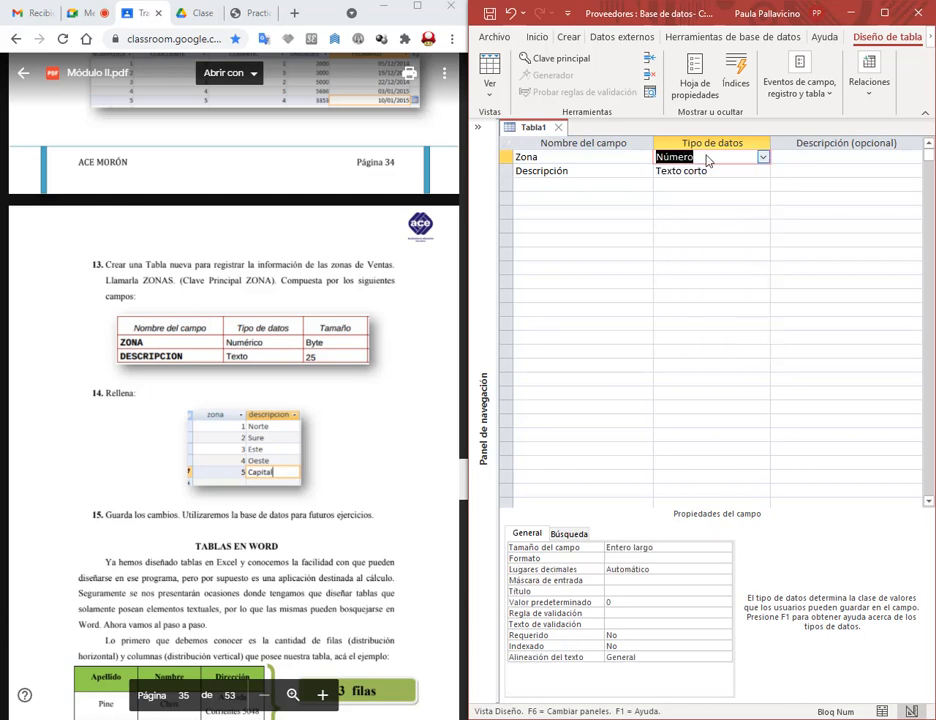
Step: Review how the manual's earlier exercises define the supplier table's ZONAVENTAS field and compare it with the ZONAS field list
scroll(267, 461, up, 3)
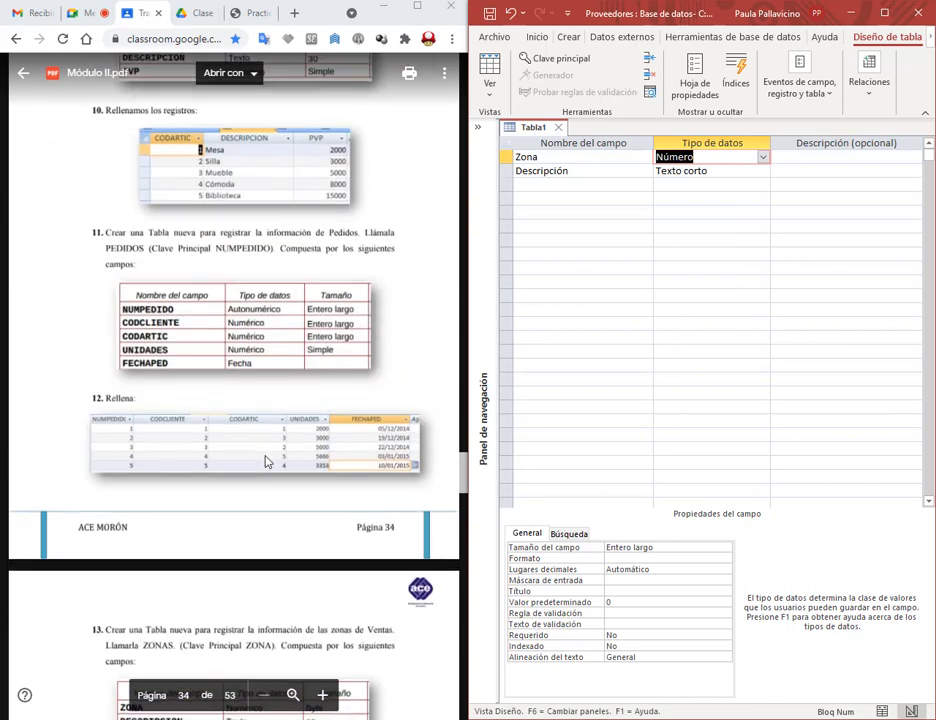
scroll(267, 461, up, 3)
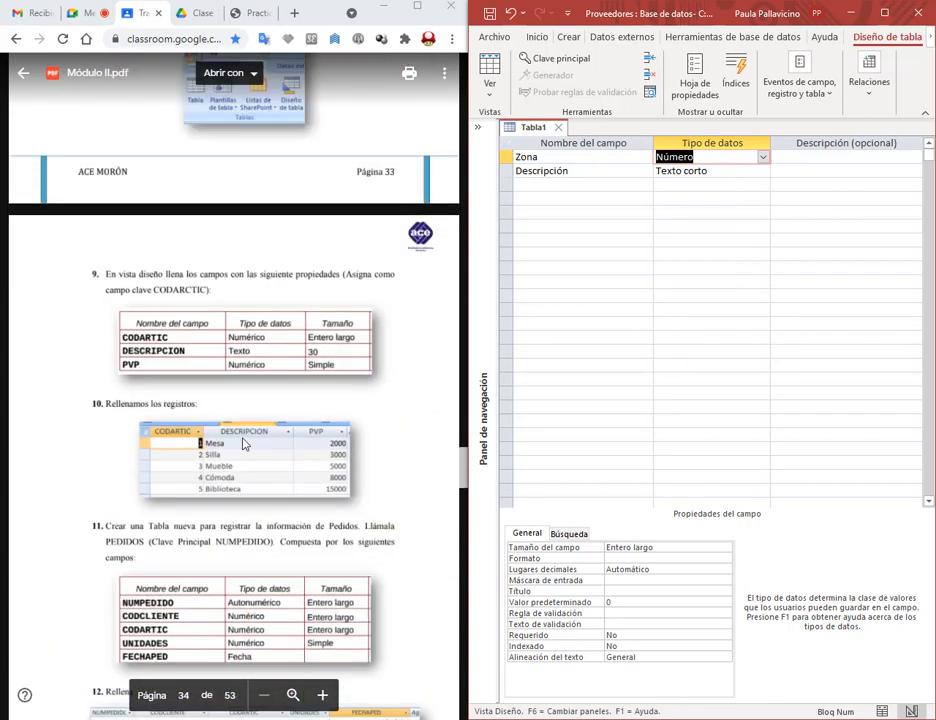
scroll(245, 444, up, 4)
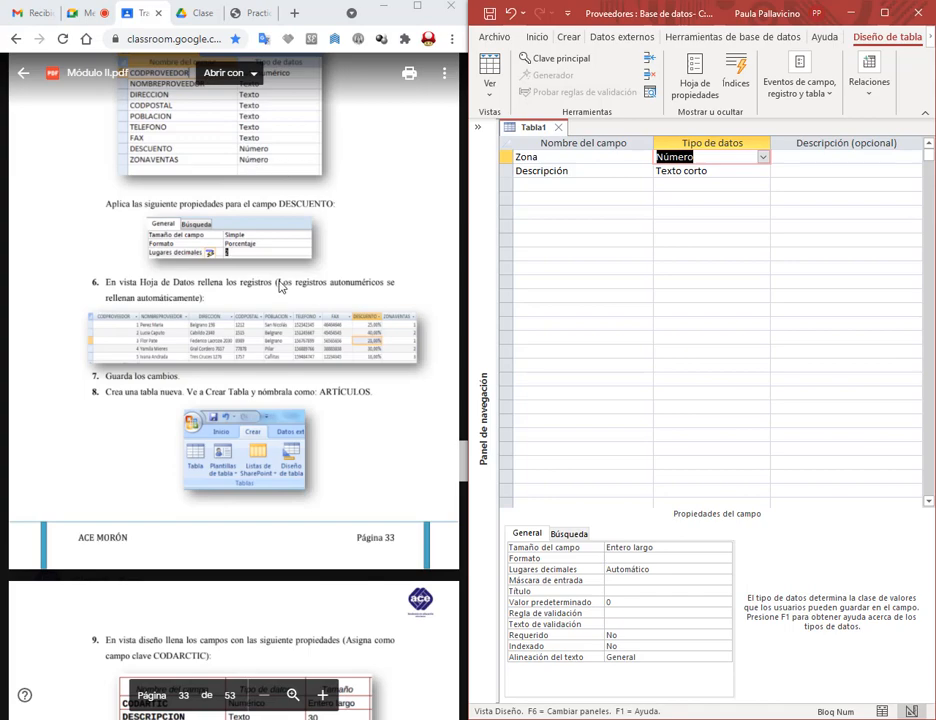
scroll(278, 289, down, 3)
scroll(272, 291, up, 5)
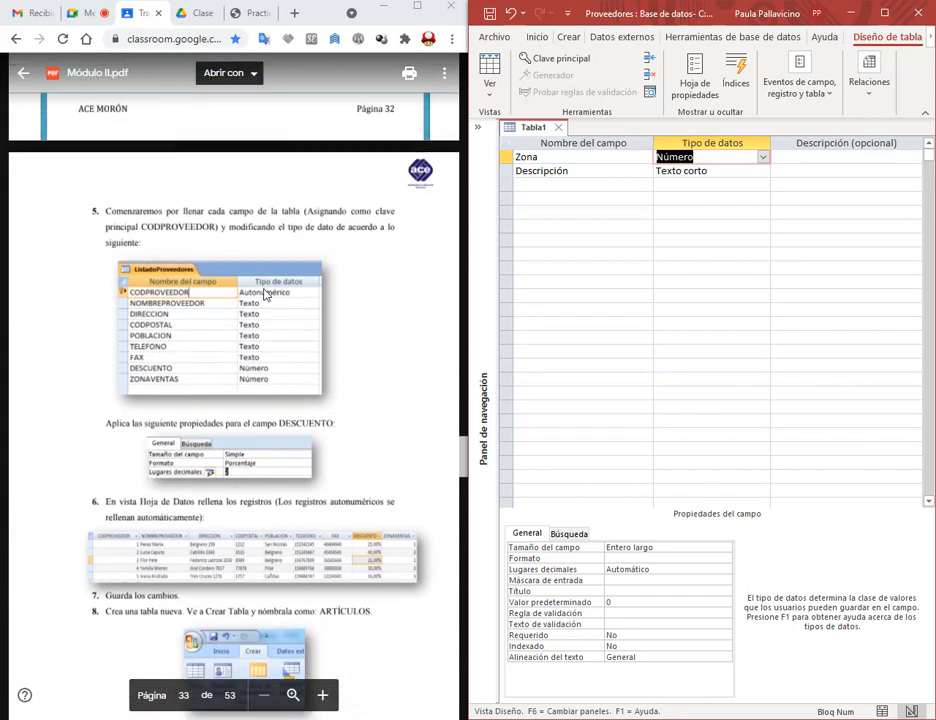
scroll(278, 384, down, 9)
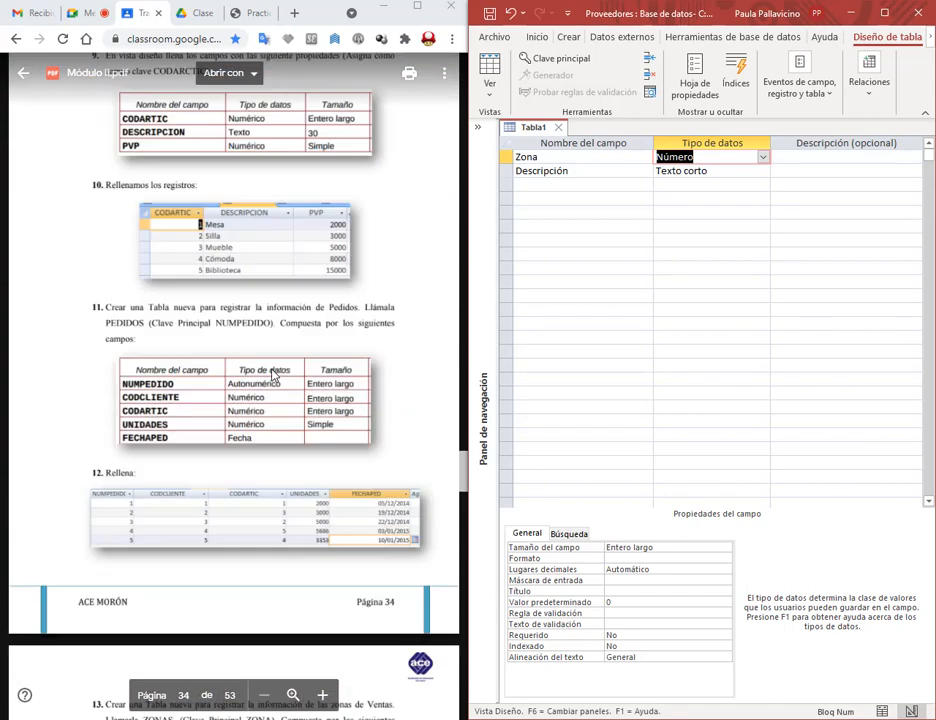
scroll(310, 380, up, 1)
scroll(300, 355, down, 5)
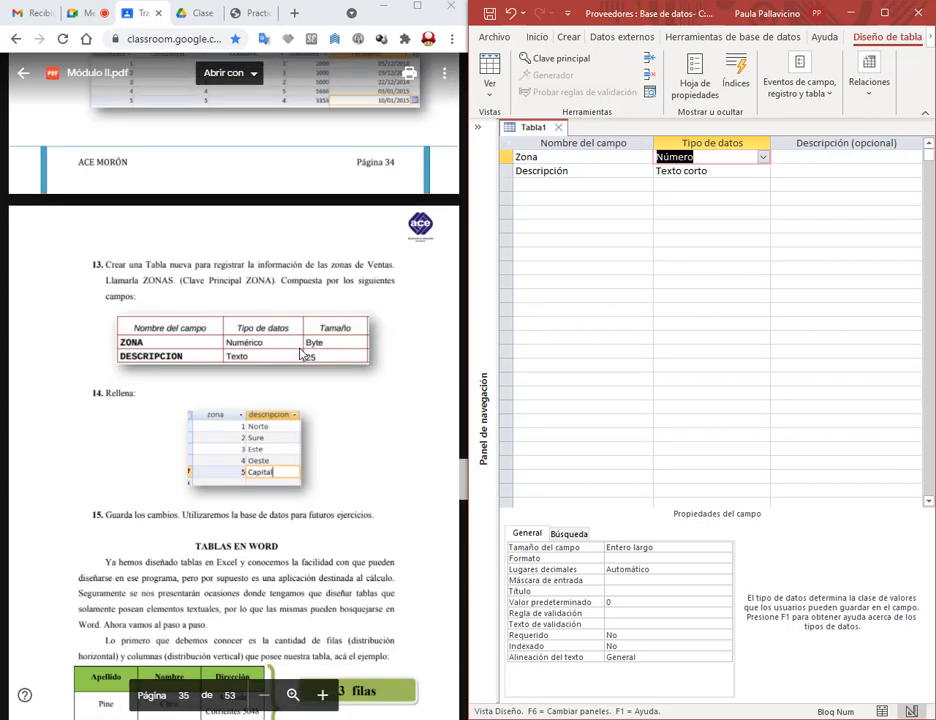
Step: Check the field size of Zona Ventas in the ListadoProveedores design and review the size options available for Zona
click(692, 548)
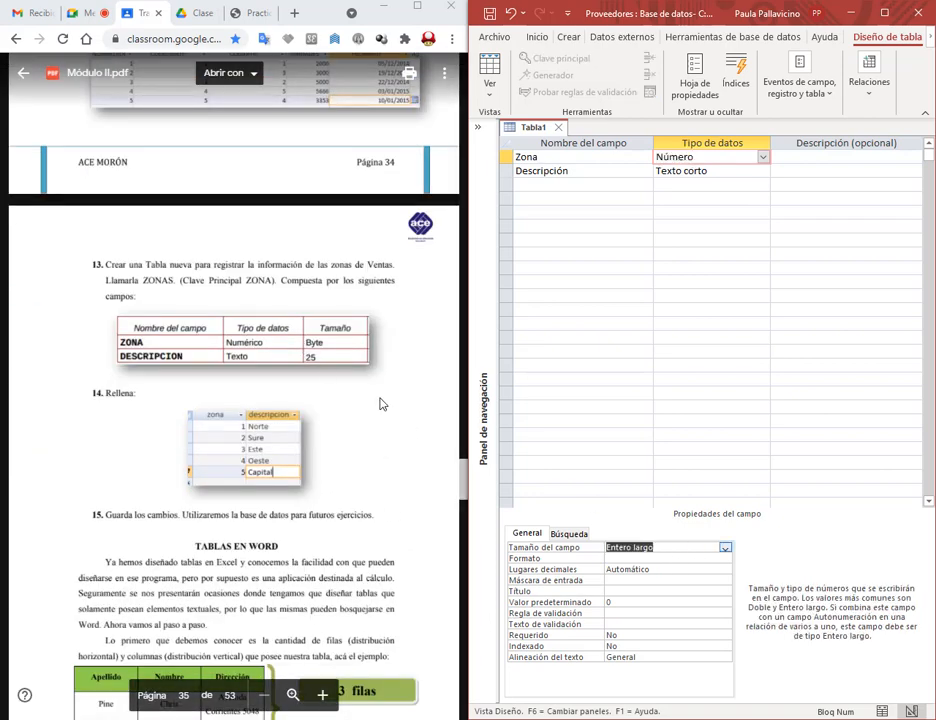
click(478, 127)
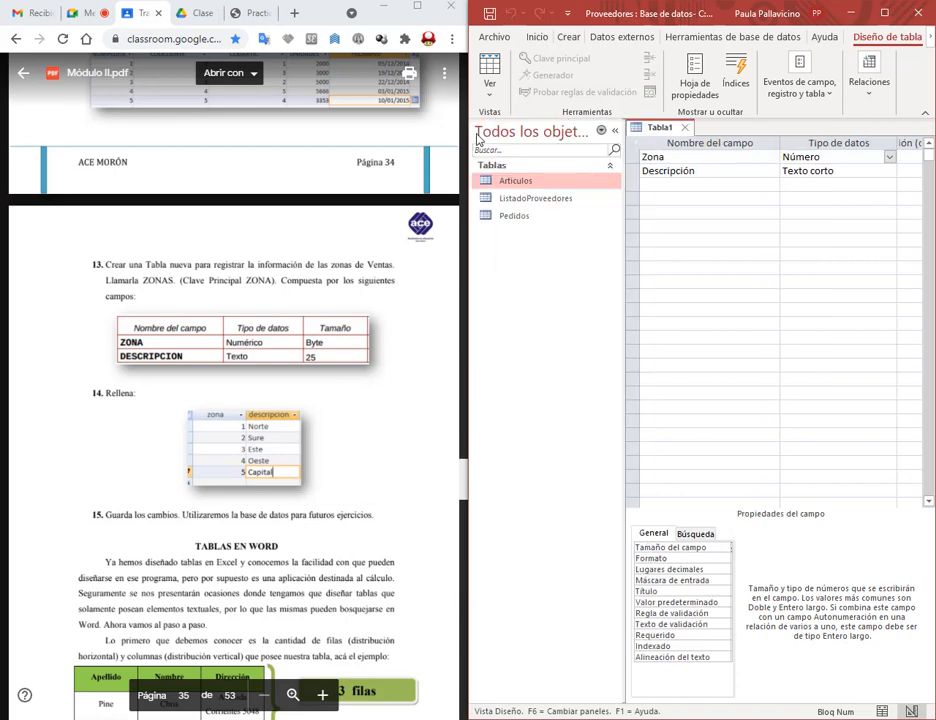
double_click(520, 199)
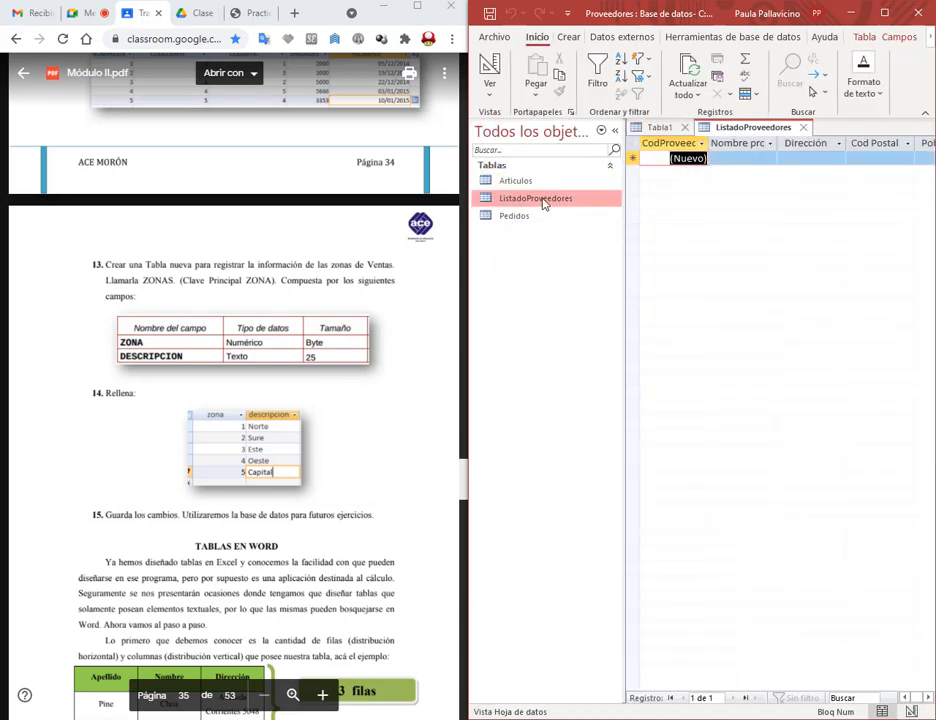
click(490, 70)
click(615, 132)
click(690, 268)
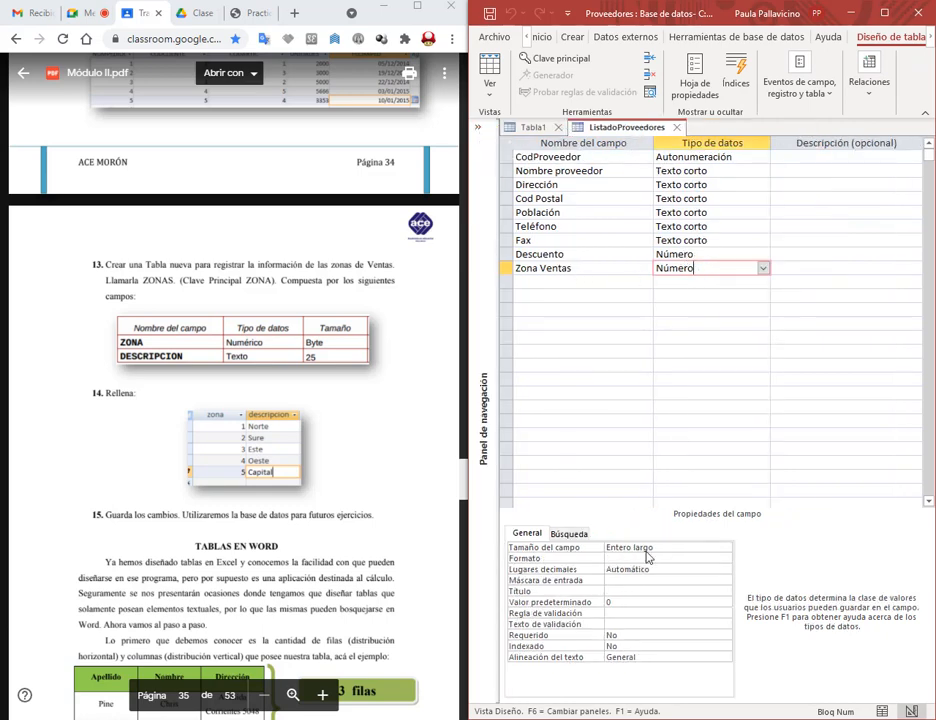
click(684, 130)
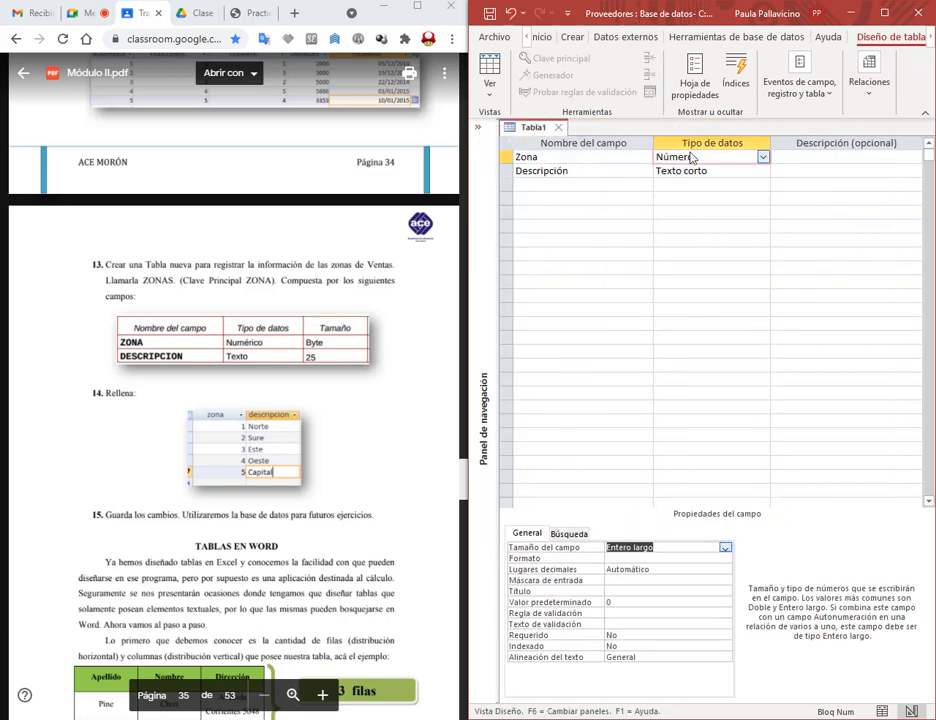
click(725, 547)
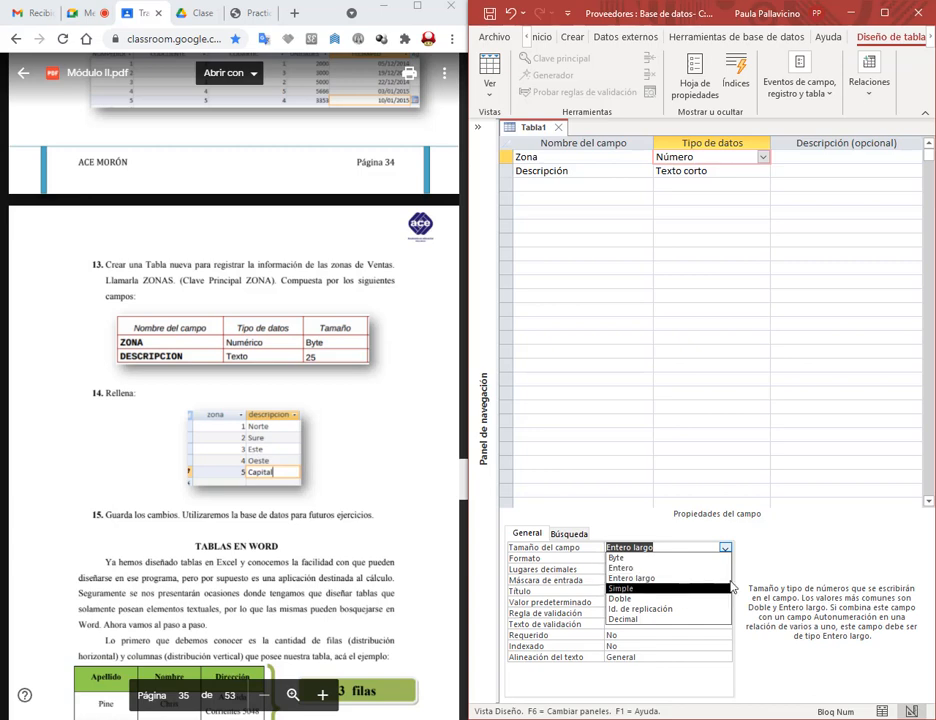
click(743, 434)
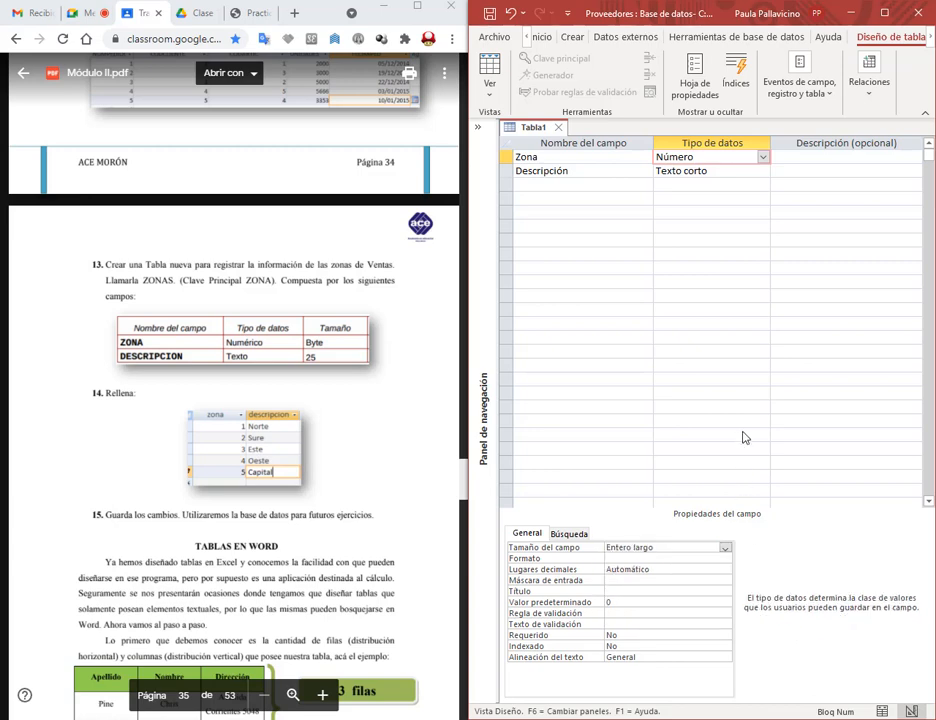
click(698, 162)
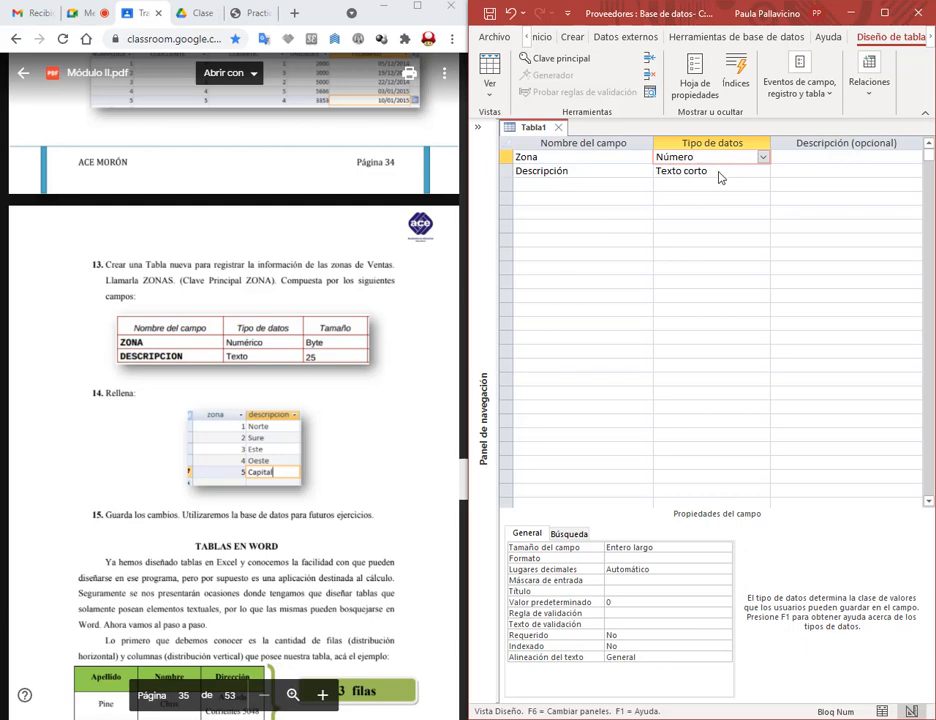
Step: Set the field size of Descripción to 25, and save the table as Zonas without a primary key
click(718, 172)
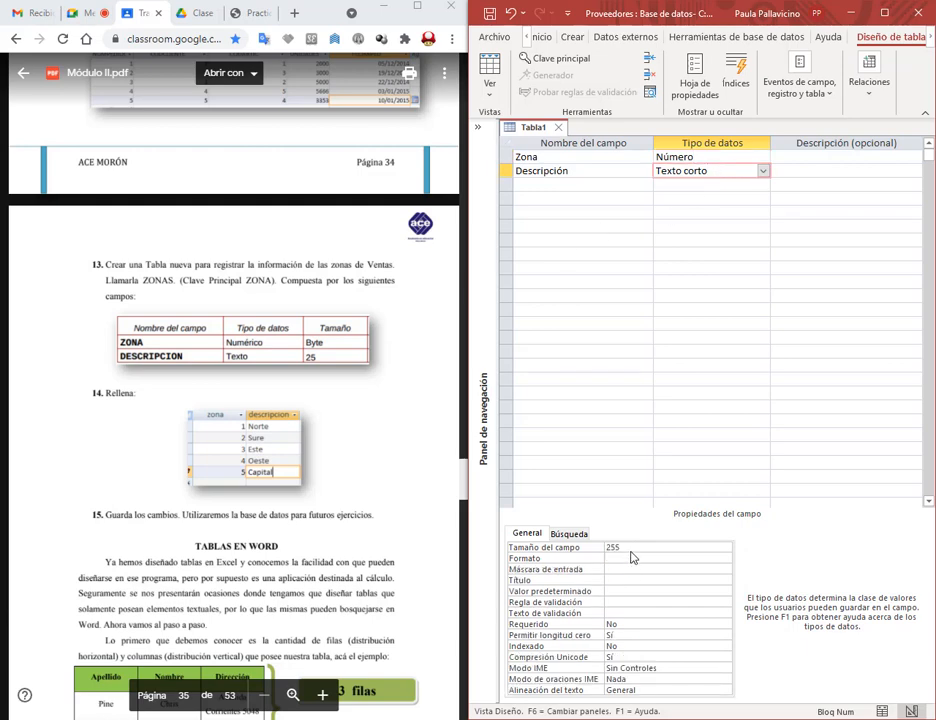
click(630, 549)
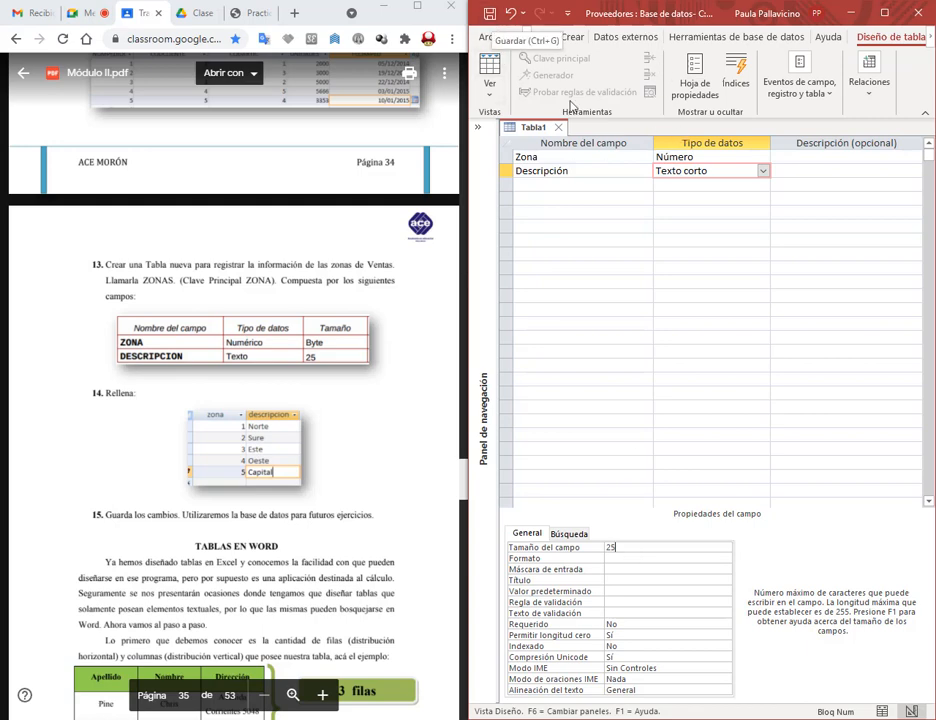
click(491, 16)
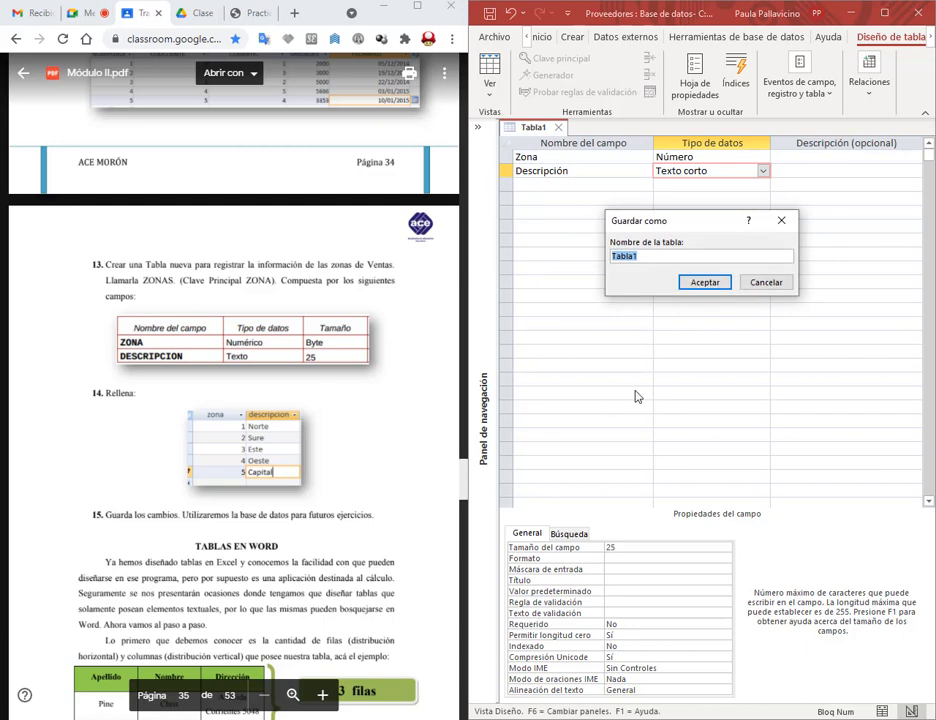
text(Zonas)
click(705, 282)
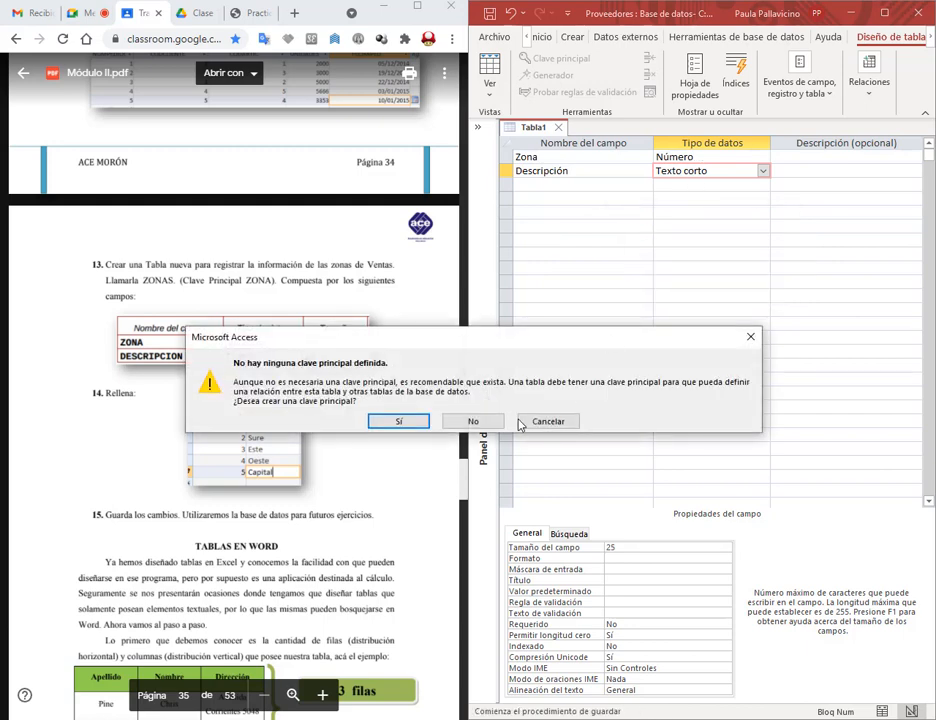
click(496, 420)
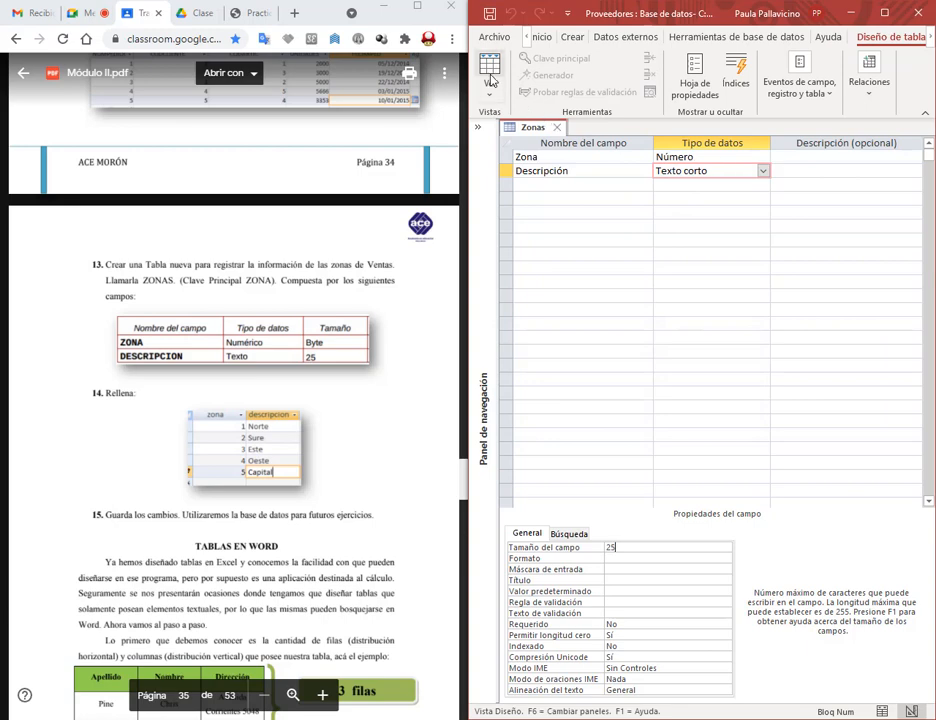
click(560, 127)
Step: Open the Zonas table and enter a first record with Zona 1 and Descripción Norte
click(478, 128)
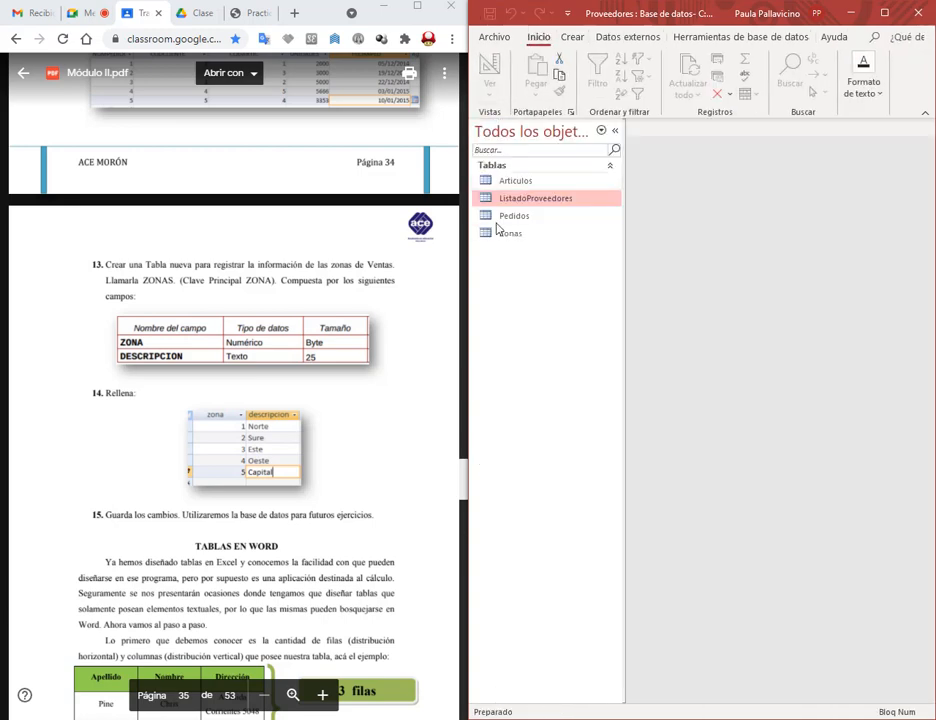
double_click(510, 234)
click(612, 131)
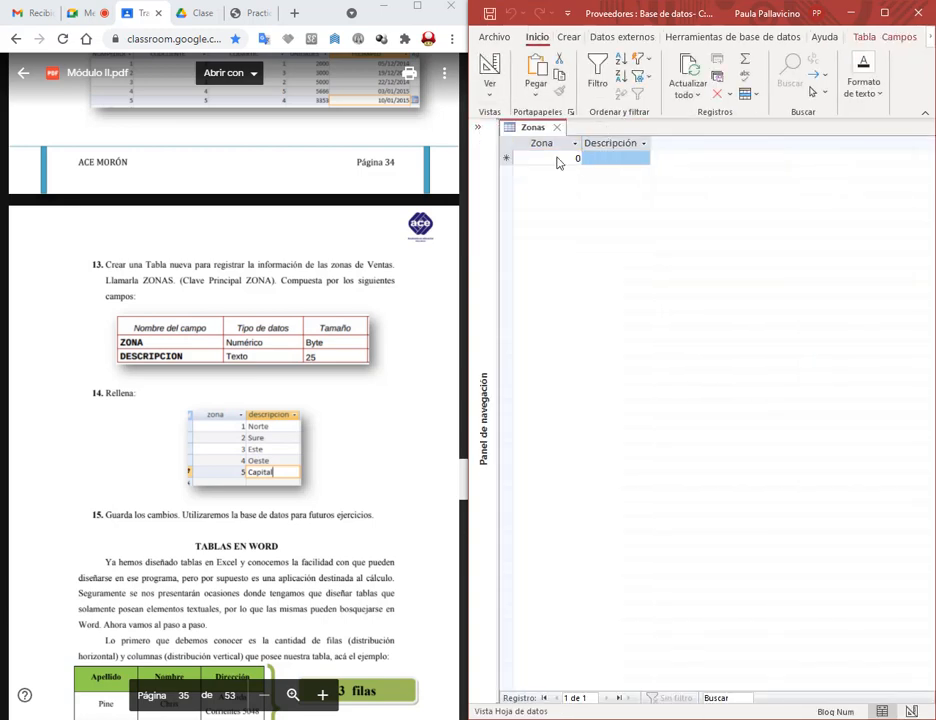
text(1)
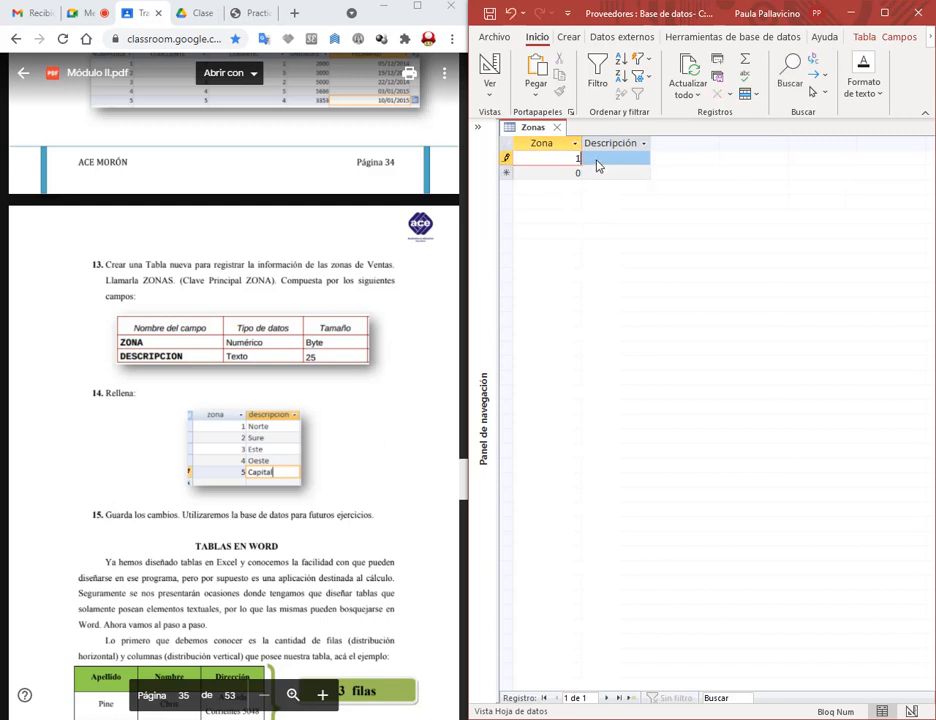
key(Tab)
text(No)
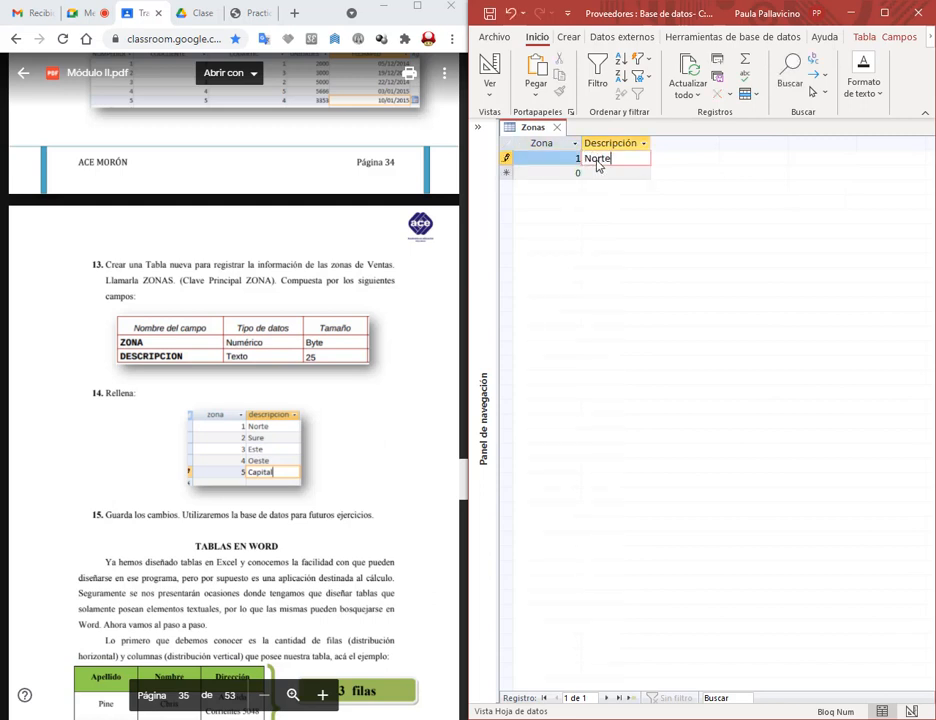
Step: Add four more records to the Zonas table with the descriptions Sur, Este, Oeste and Capital
key(Tab)
key(Tab)
text(Su)
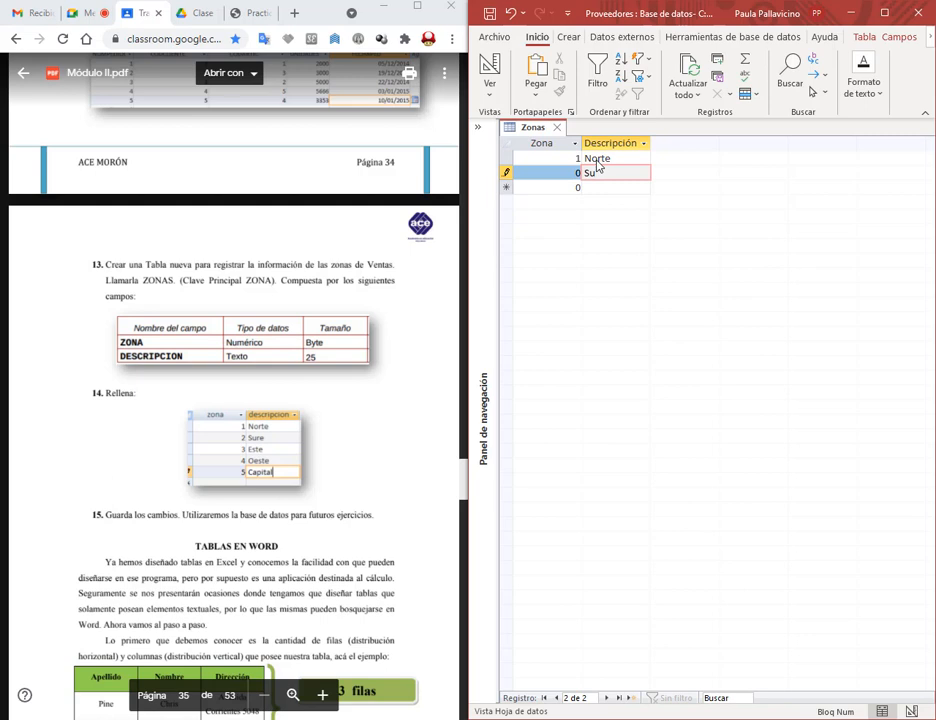
text(r)
key(Tab)
key(Tab)
text(Este)
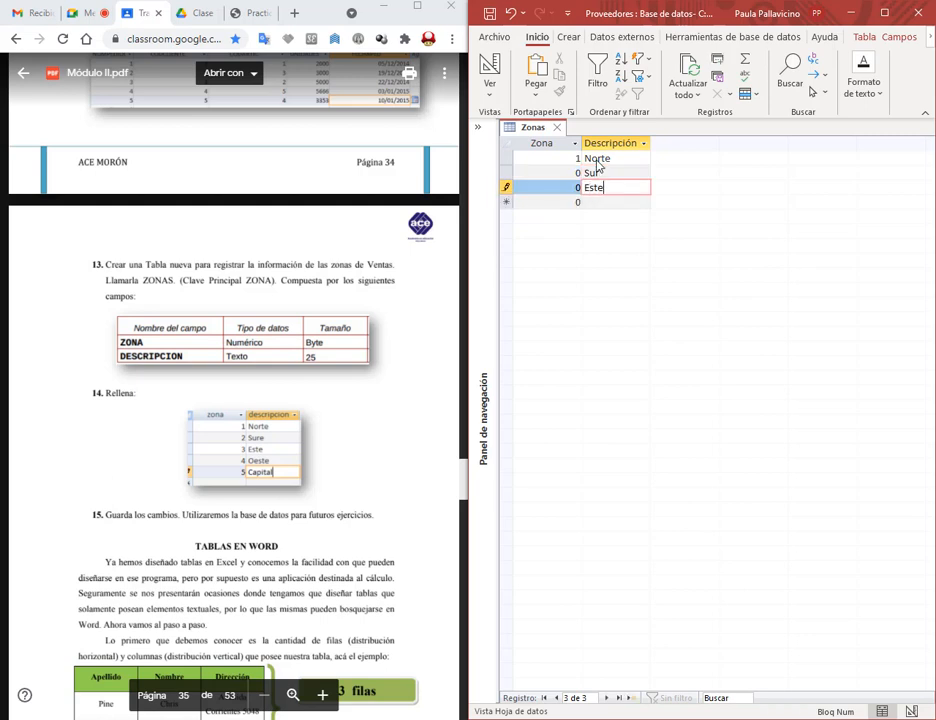
key(Tab)
key(Tab)
text(Oeste)
key(Tab)
key(Tab)
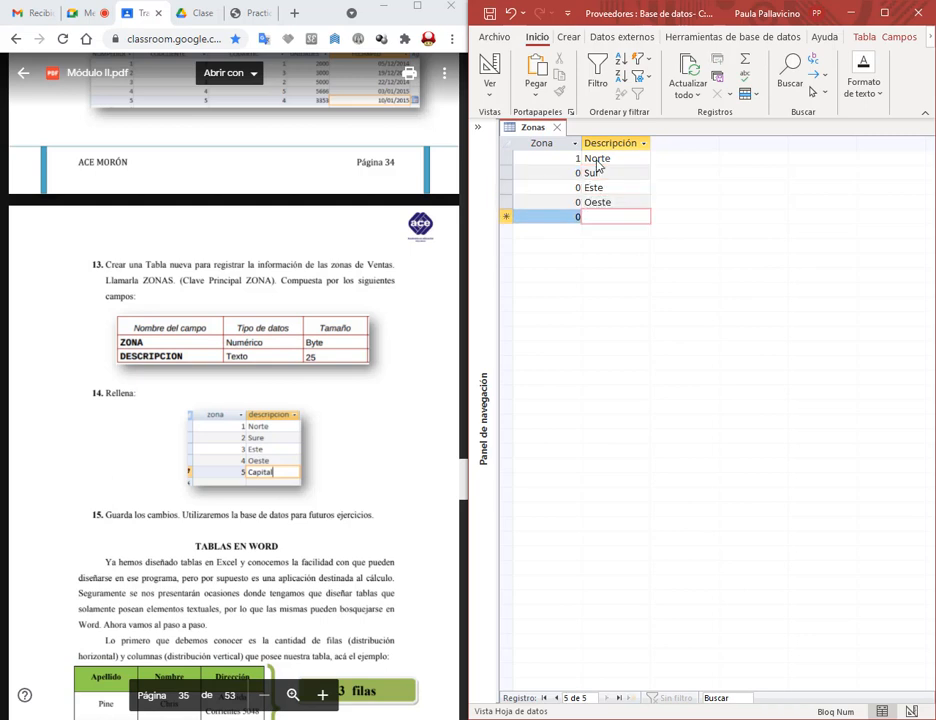
text(Capital)
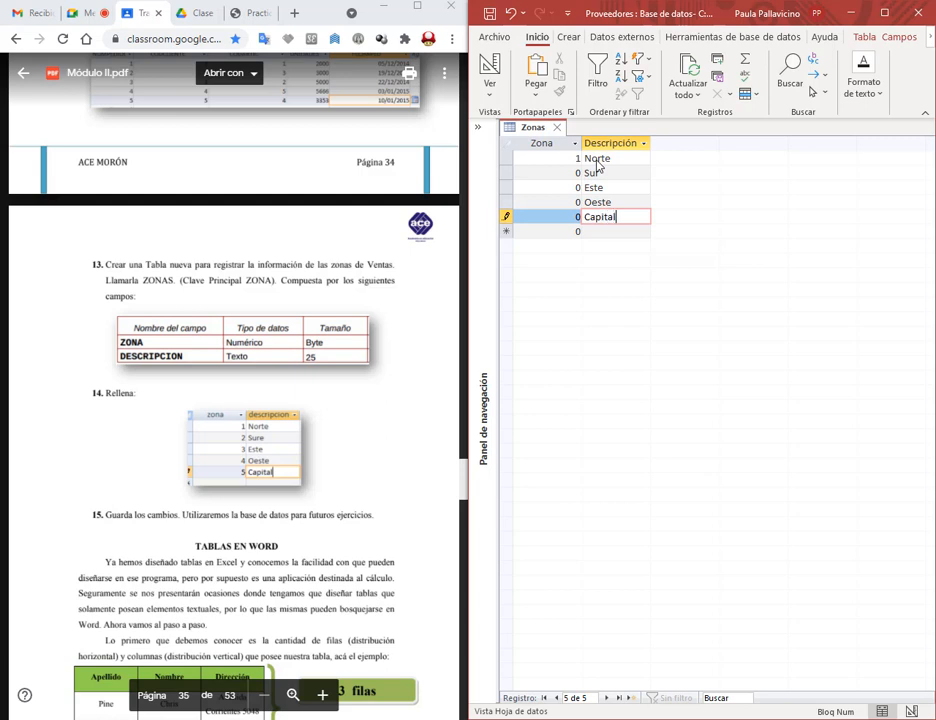
Step: Set the Zona values of the Sur, Este, Oeste and Capital records to 2, 3, 4 and 5
double_click(578, 173)
text(2)
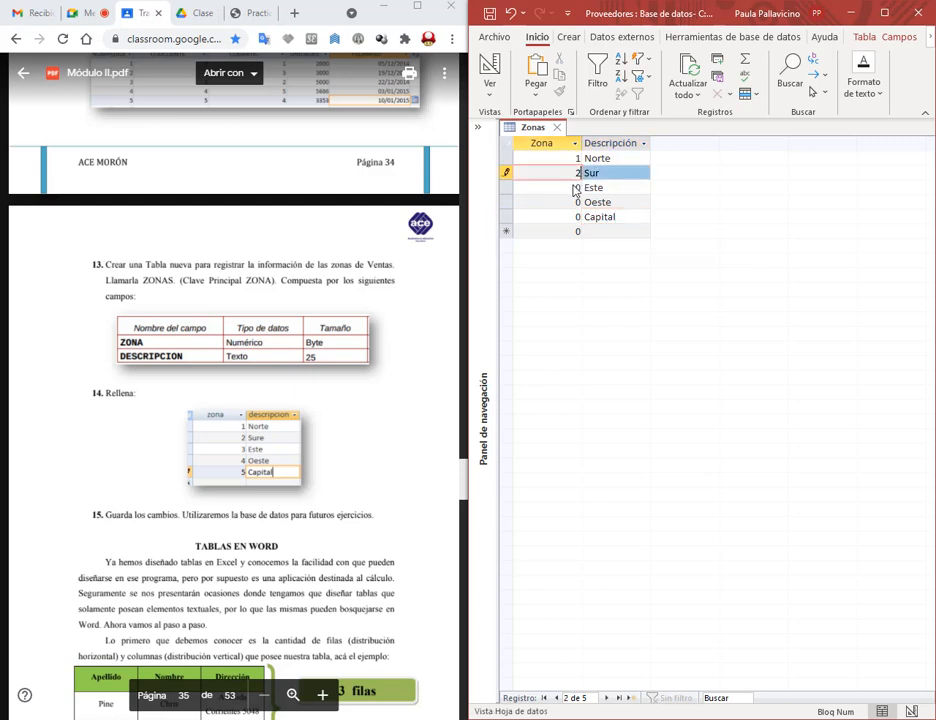
double_click(578, 188)
text(3)
double_click(578, 202)
text(4)
double_click(578, 217)
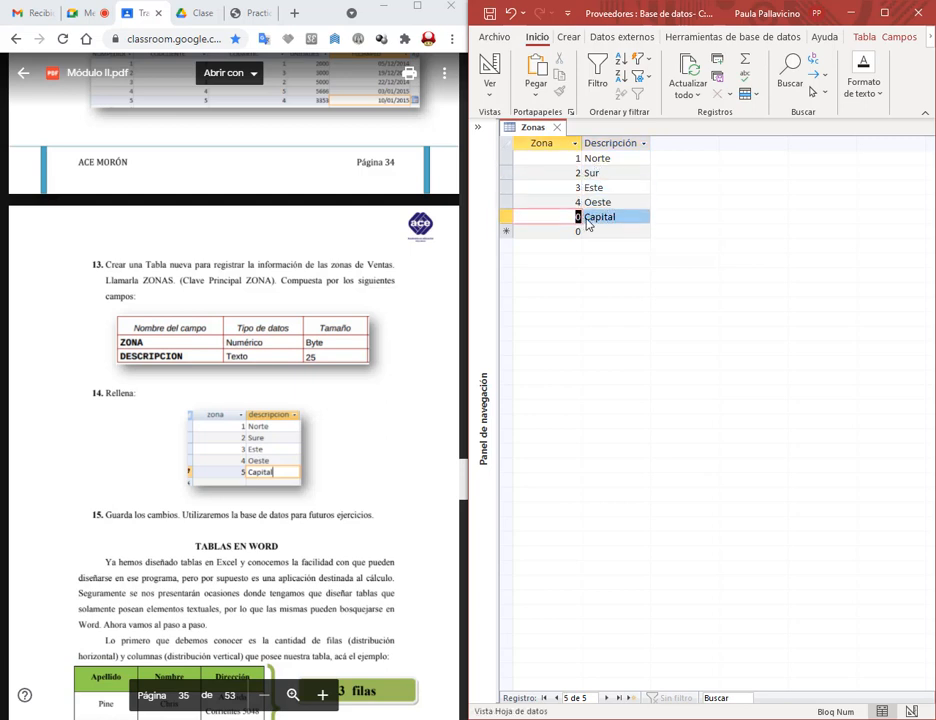
text(5)
Step: Check the manual pages around the Zonas exercise for remaining tasks, and maximize the database window
scroll(361, 420, down, 4)
scroll(300, 380, up, 6)
scroll(290, 352, up, 3)
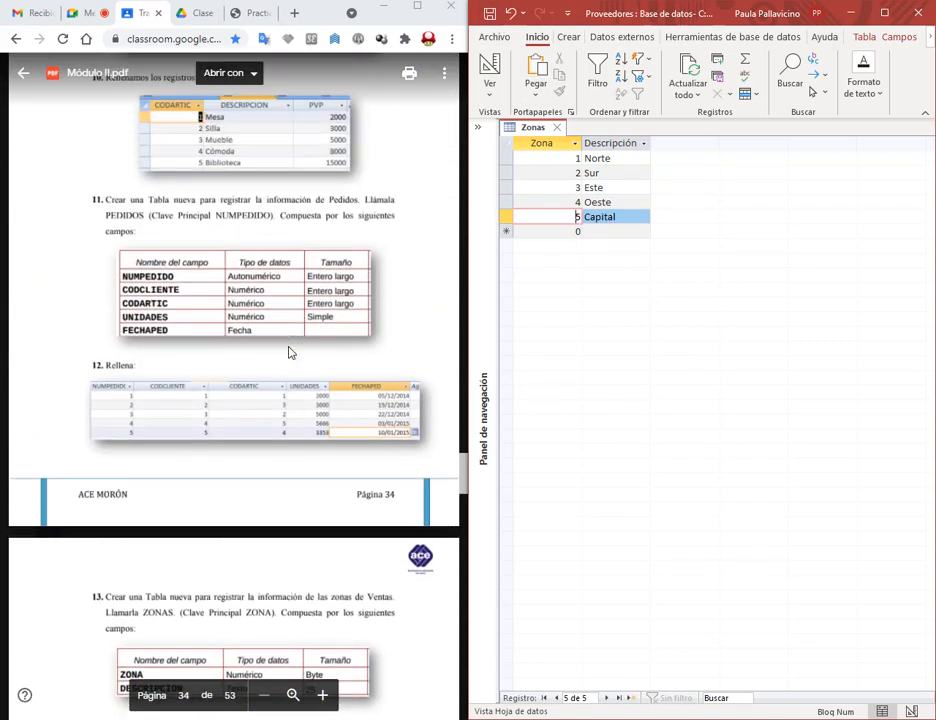
scroll(295, 376, down, 5)
scroll(292, 376, down, 4)
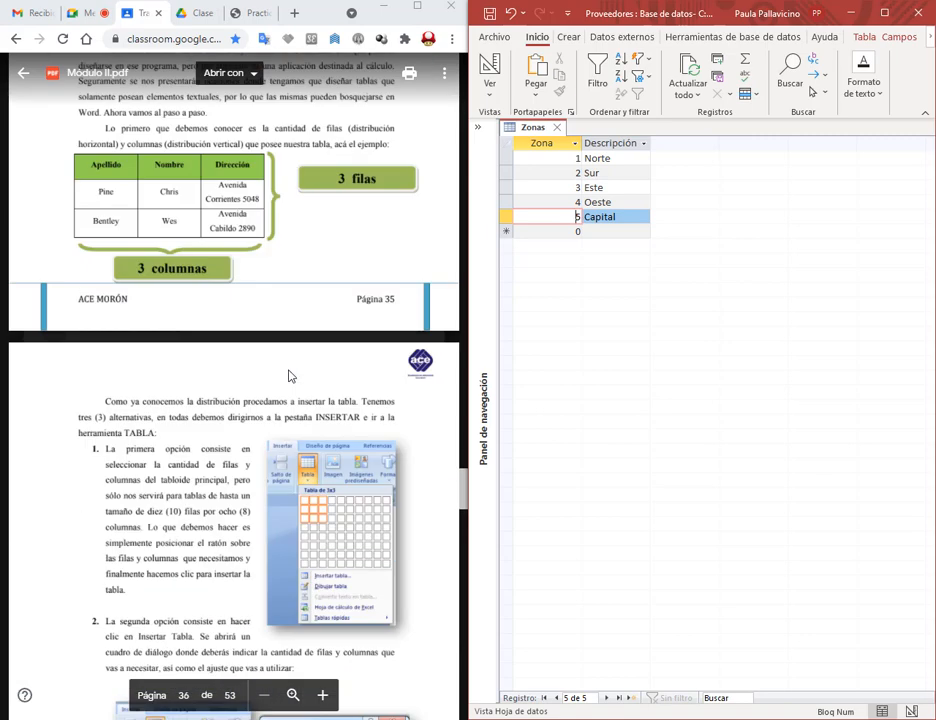
click(882, 14)
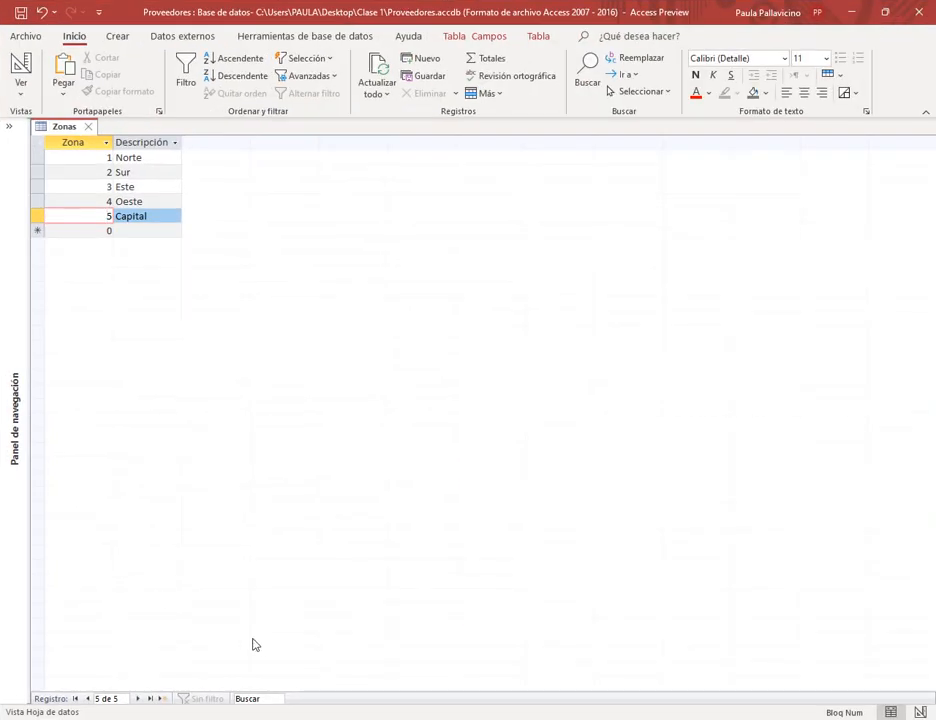
Step: Switch to Chrome in a maximized window and check the Clase 1 Drive folder and the Meet call's messages
mouse_move(125, 587)
click(41, 598)
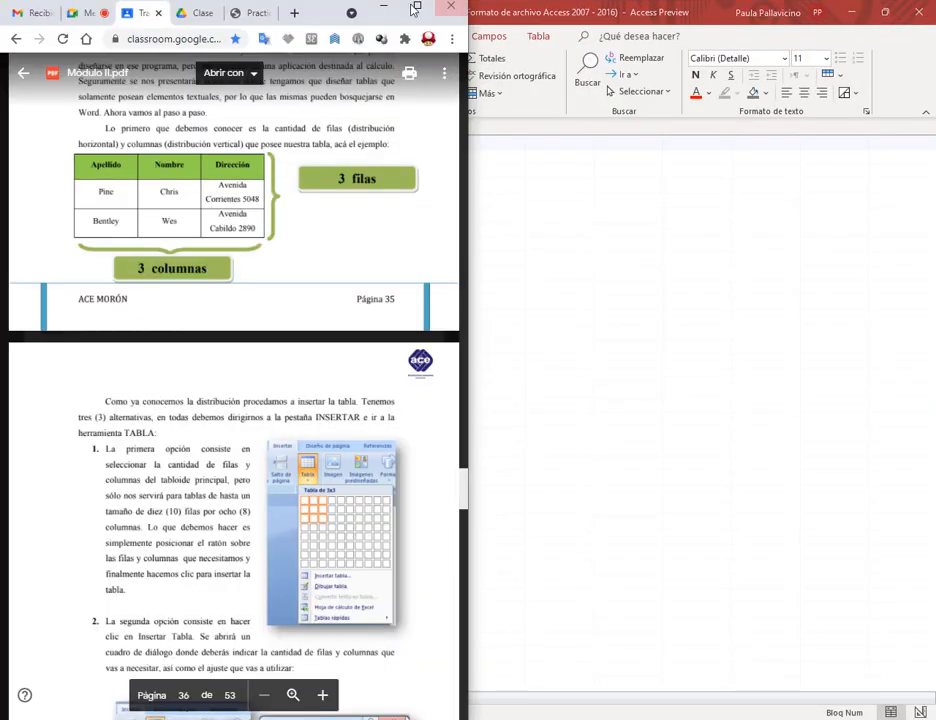
click(413, 10)
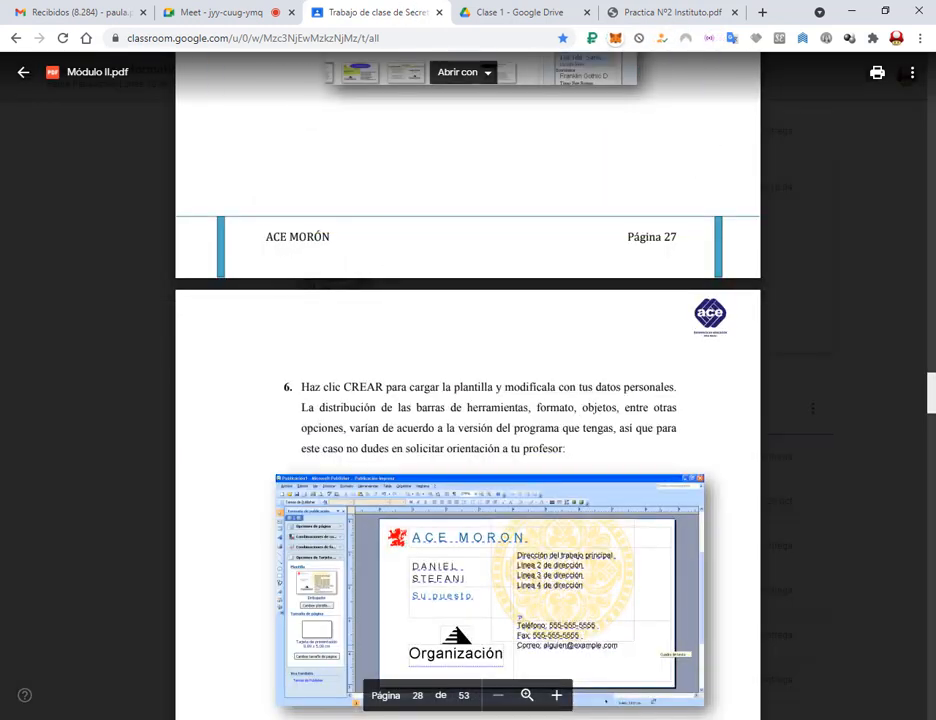
click(534, 14)
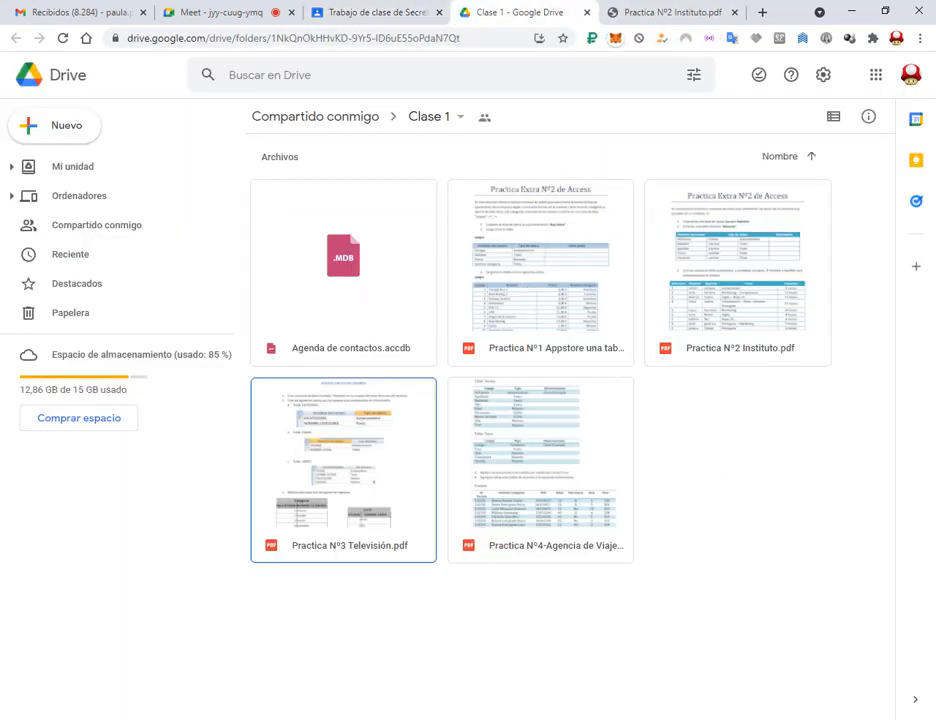
click(190, 12)
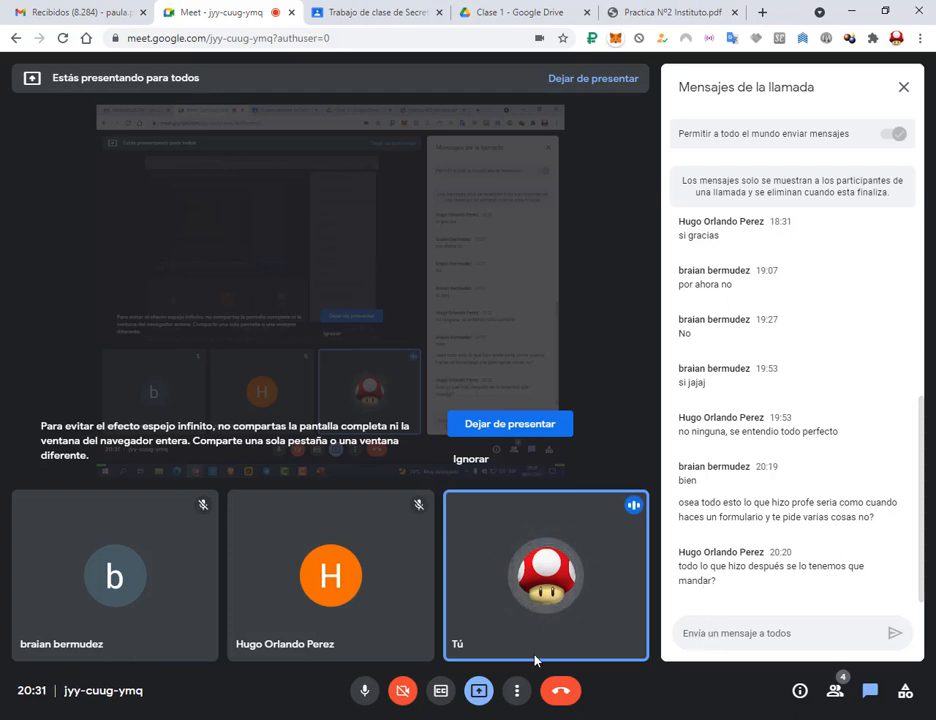
Step: Close the manual, open the class's Tablón in Classroom and mark the e-mail and phone contact lines in the welcome post
click(400, 12)
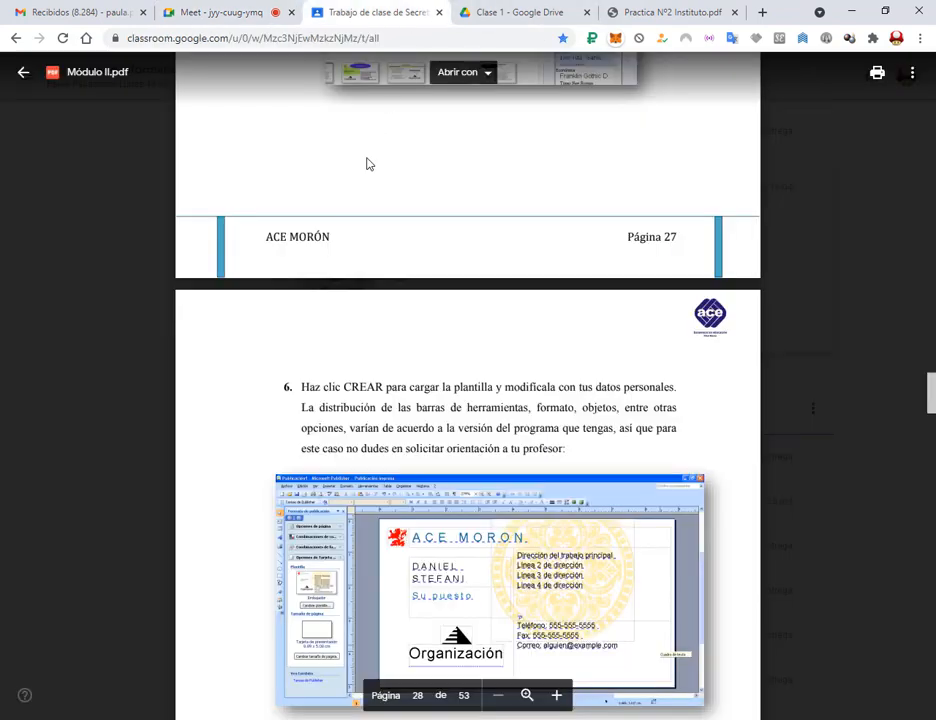
click(23, 72)
click(362, 74)
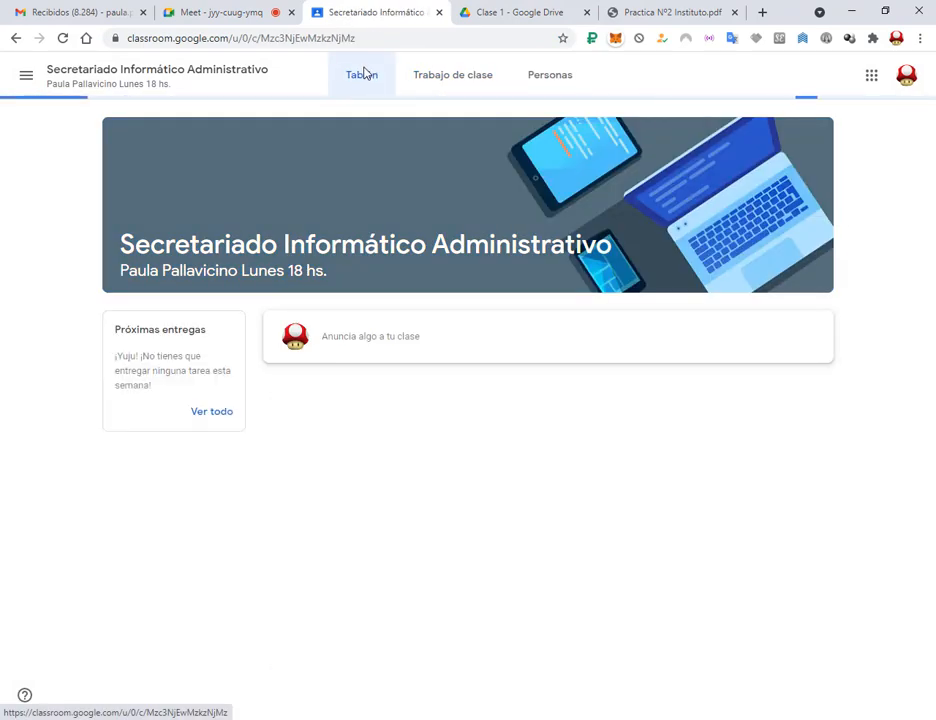
scroll(430, 212, down, 4)
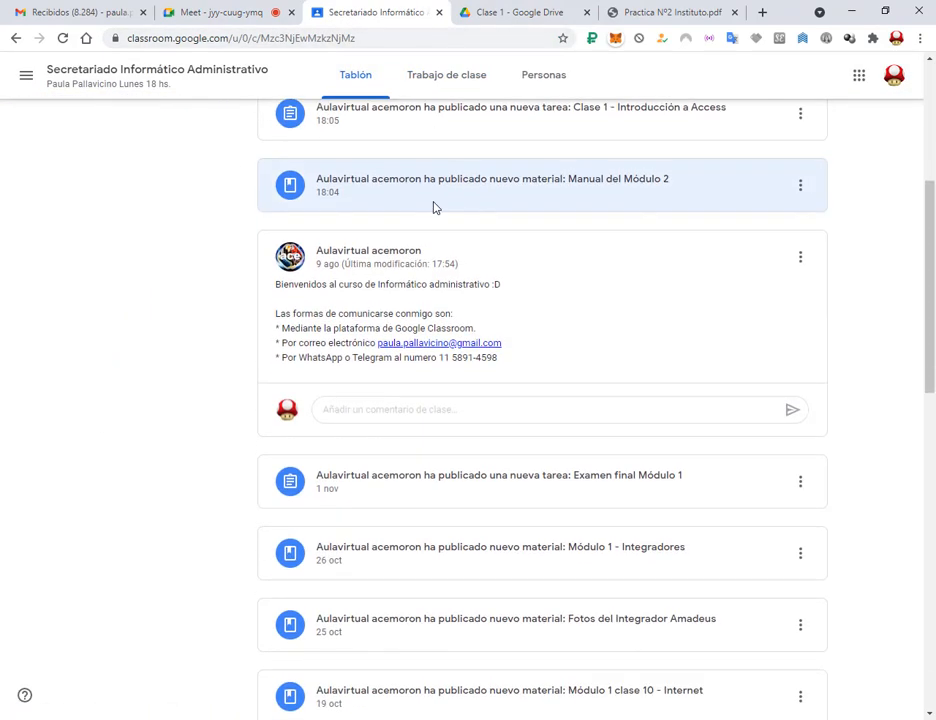
drag(261, 334, 530, 368)
drag(557, 308, 505, 345)
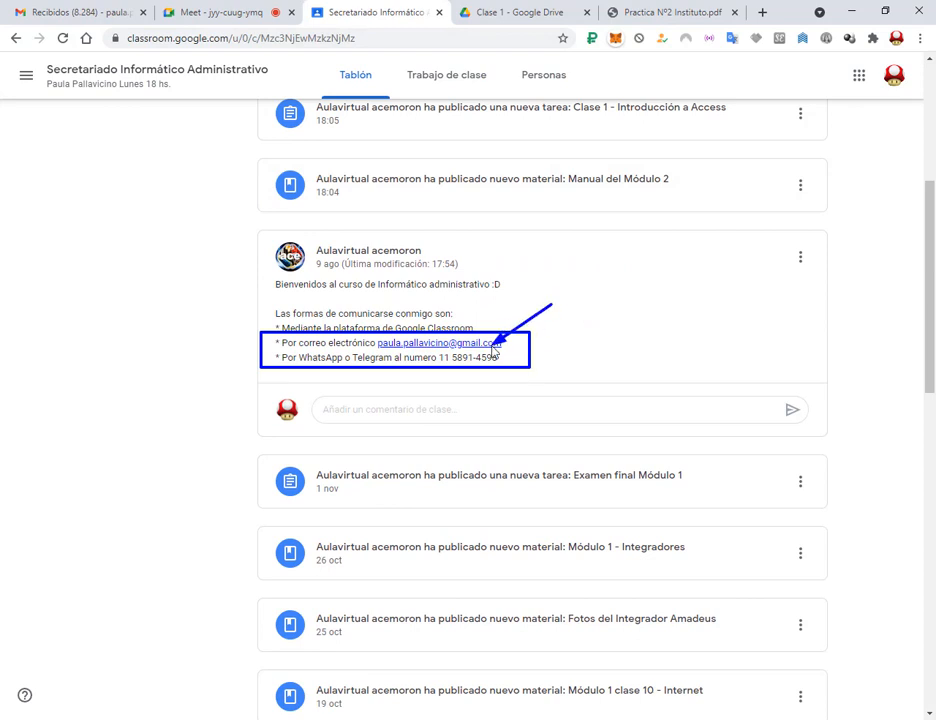
drag(596, 363, 500, 358)
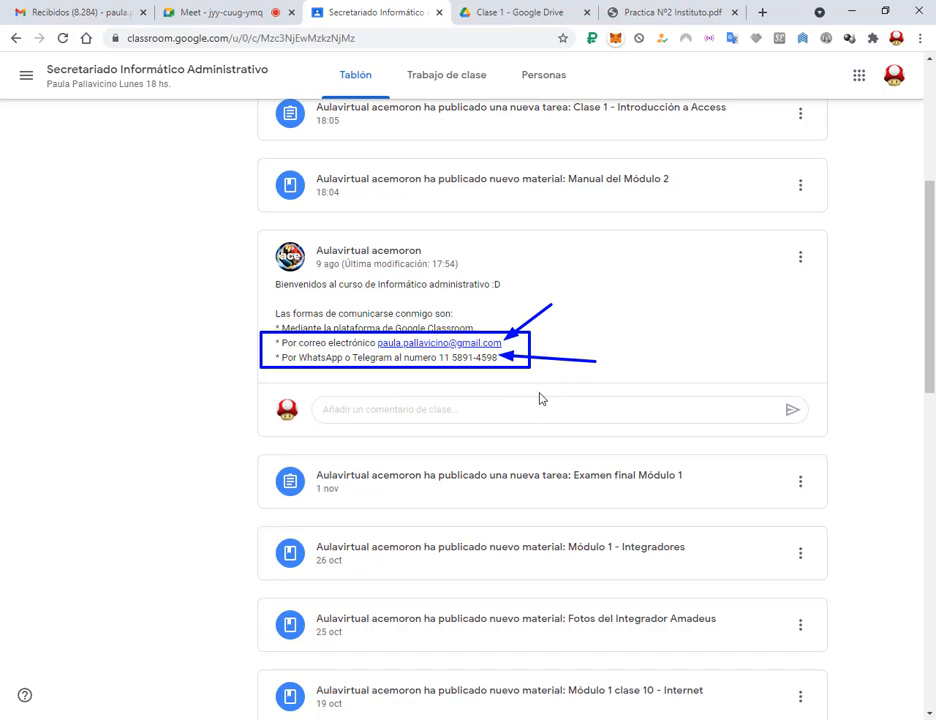
Step: Open the full page of the Clase 1 - Introducción a Access assignment from the Módulo 2 classwork
click(447, 78)
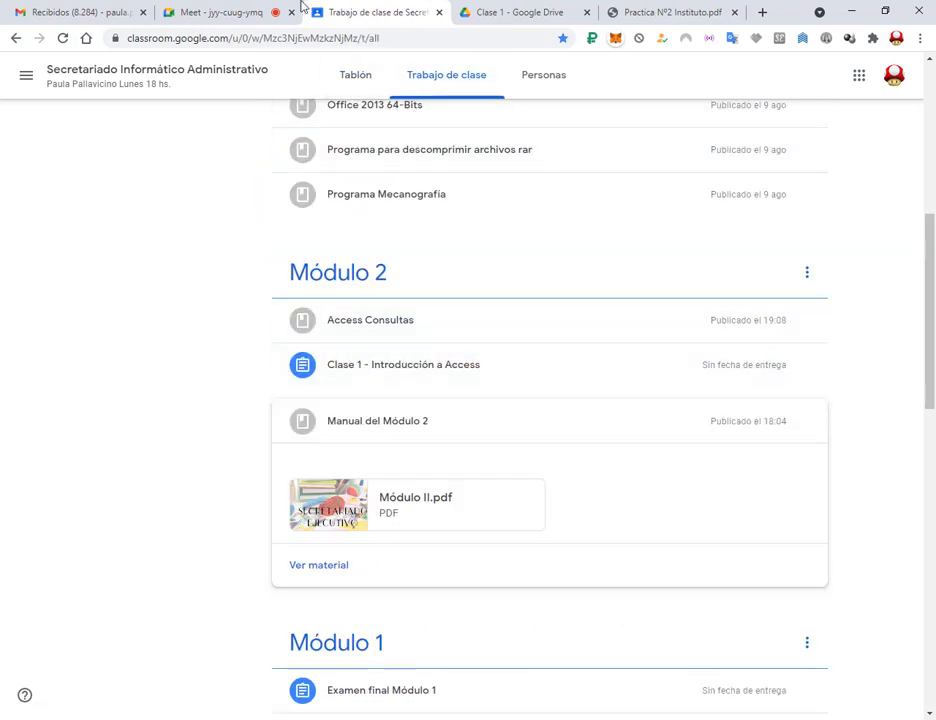
click(383, 84)
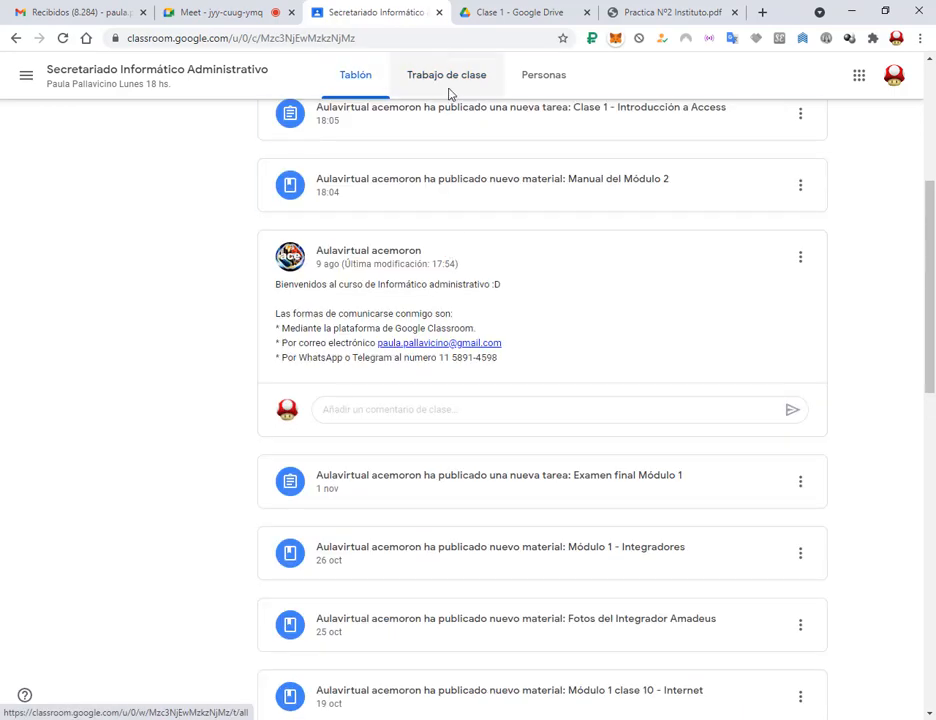
click(449, 91)
click(435, 365)
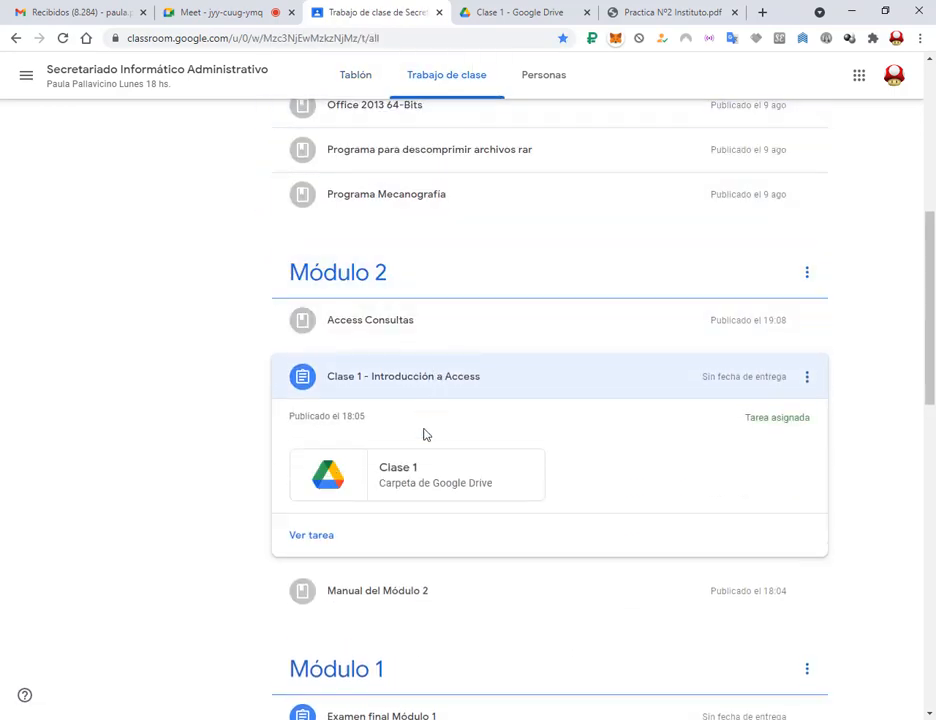
click(320, 540)
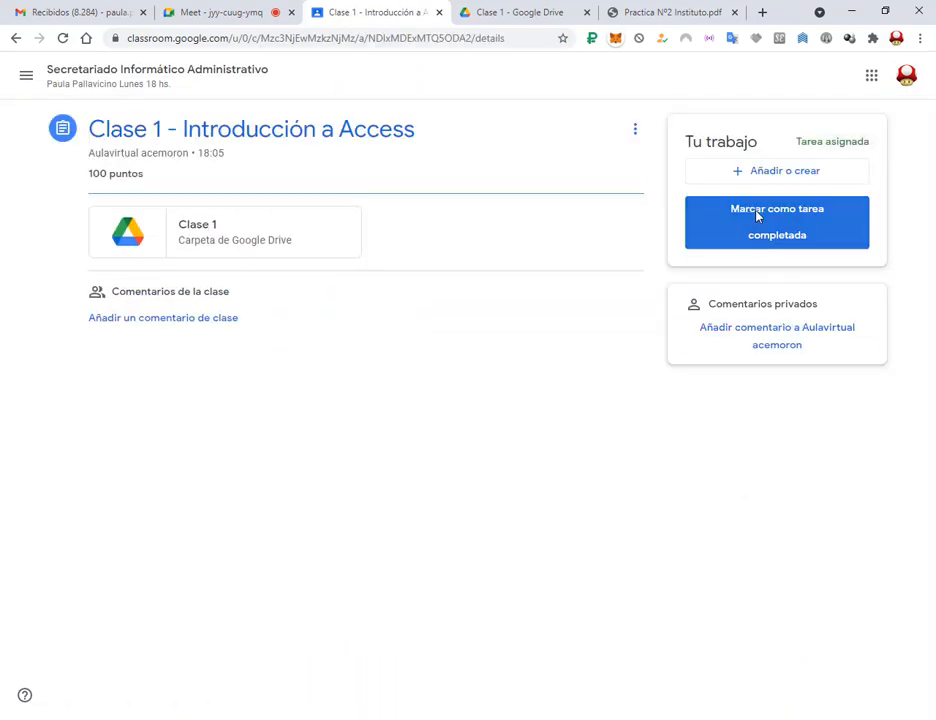
click(797, 176)
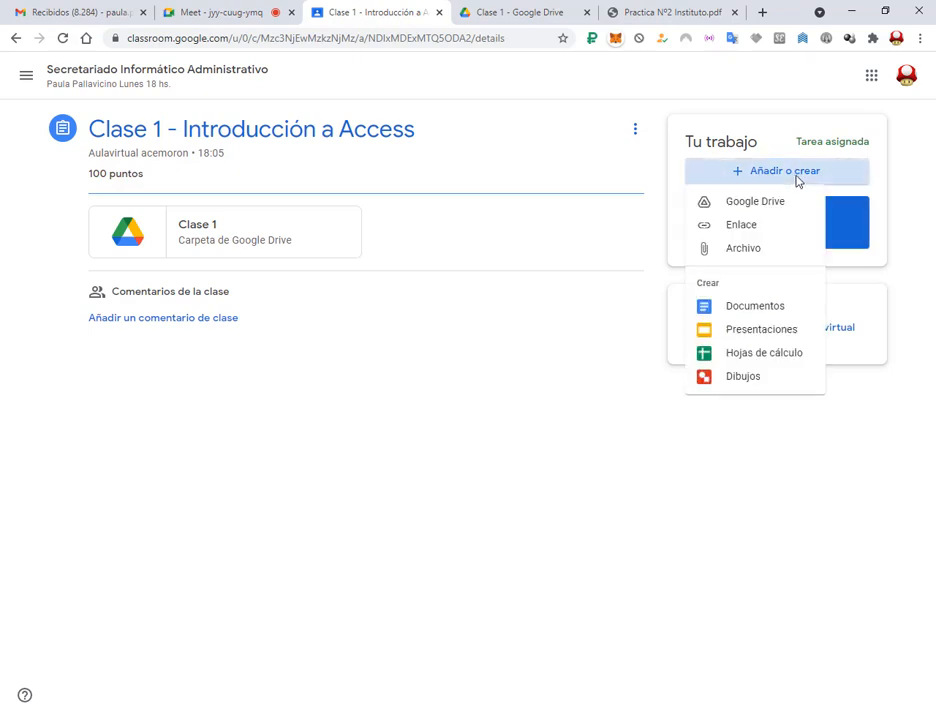
click(762, 228)
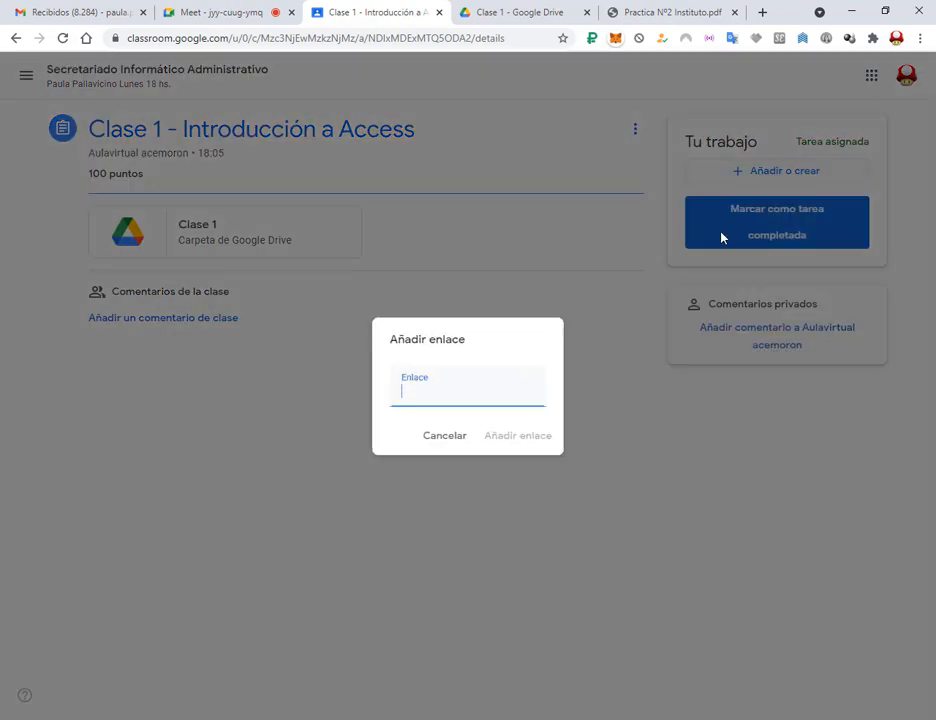
click(455, 437)
Step: Upload Instituto.accdb from the desktop's Clase 1 folder as a file attachment to the assignment
click(802, 172)
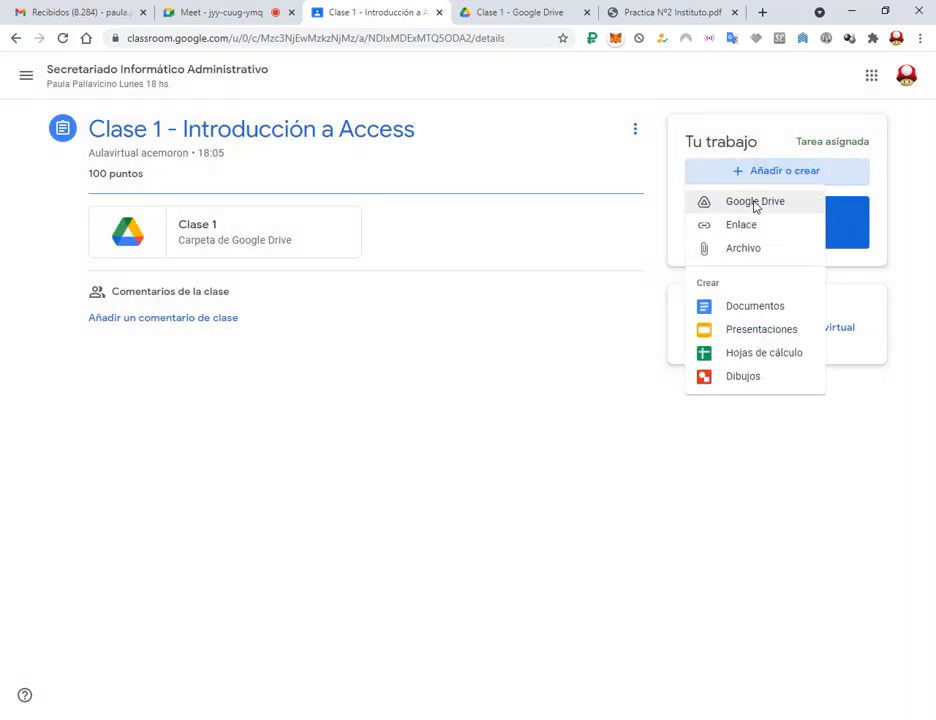
click(744, 250)
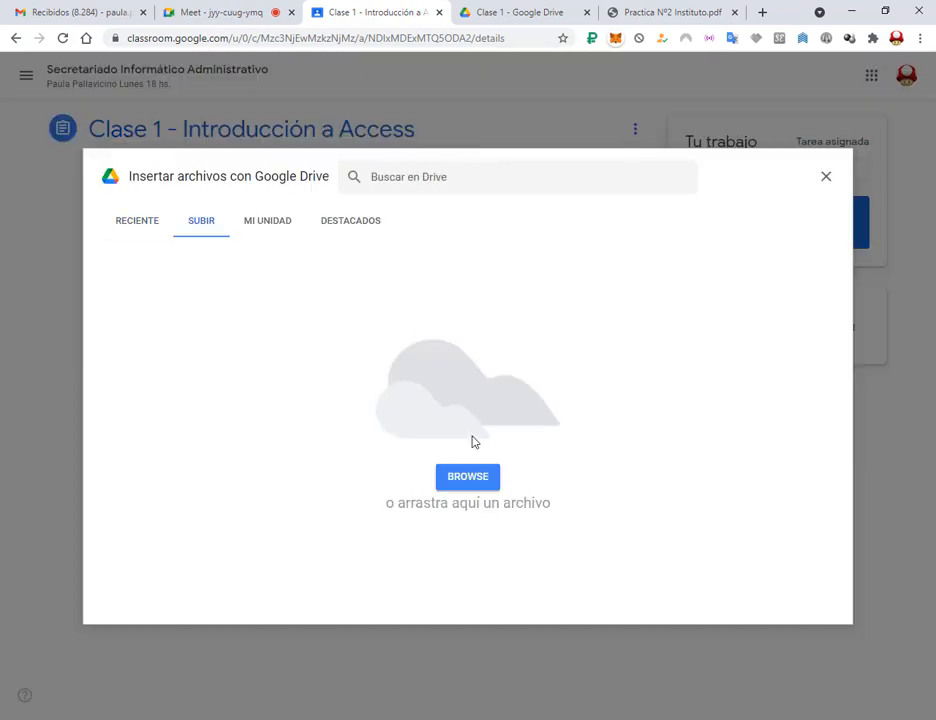
click(468, 477)
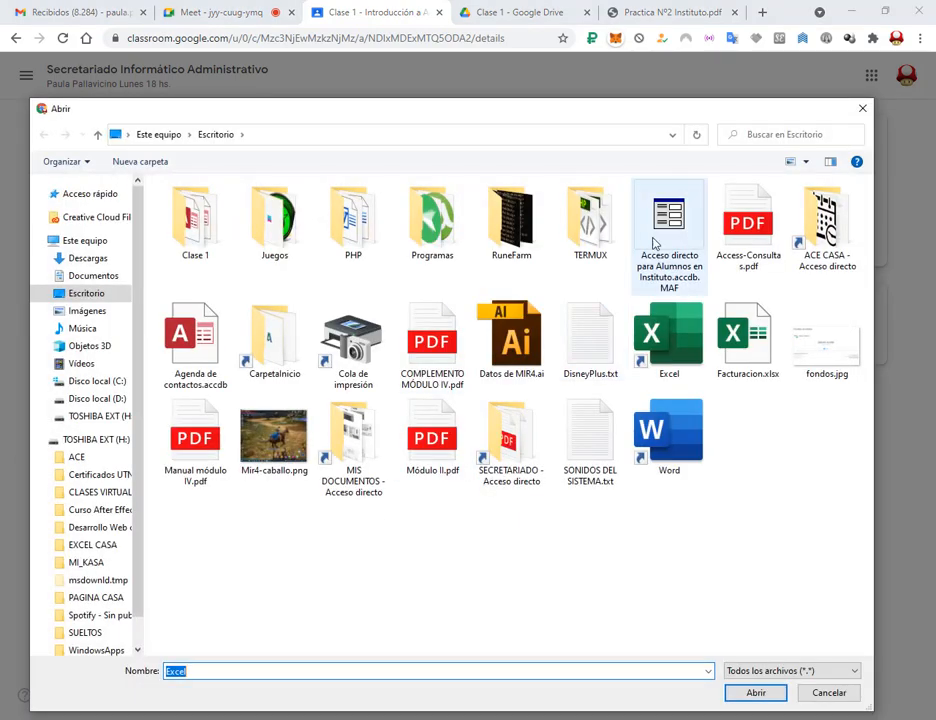
double_click(204, 217)
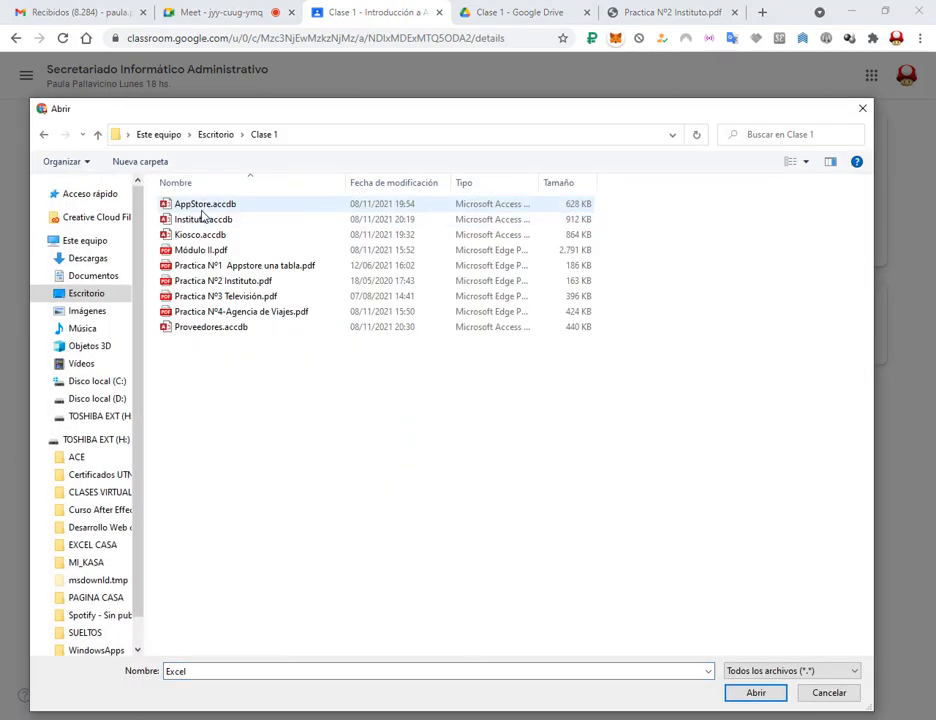
double_click(206, 223)
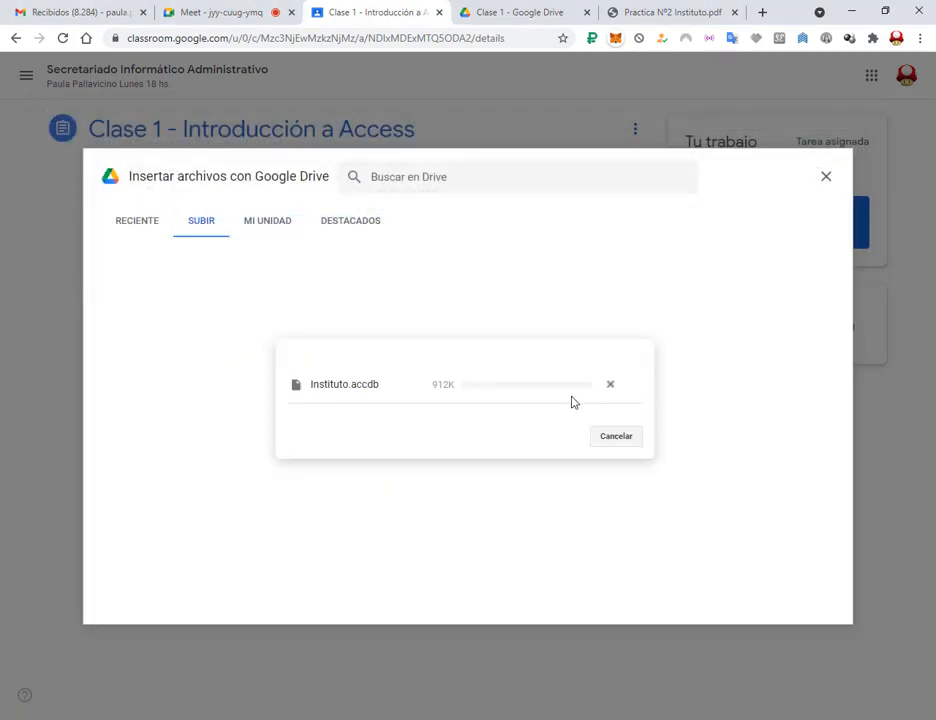